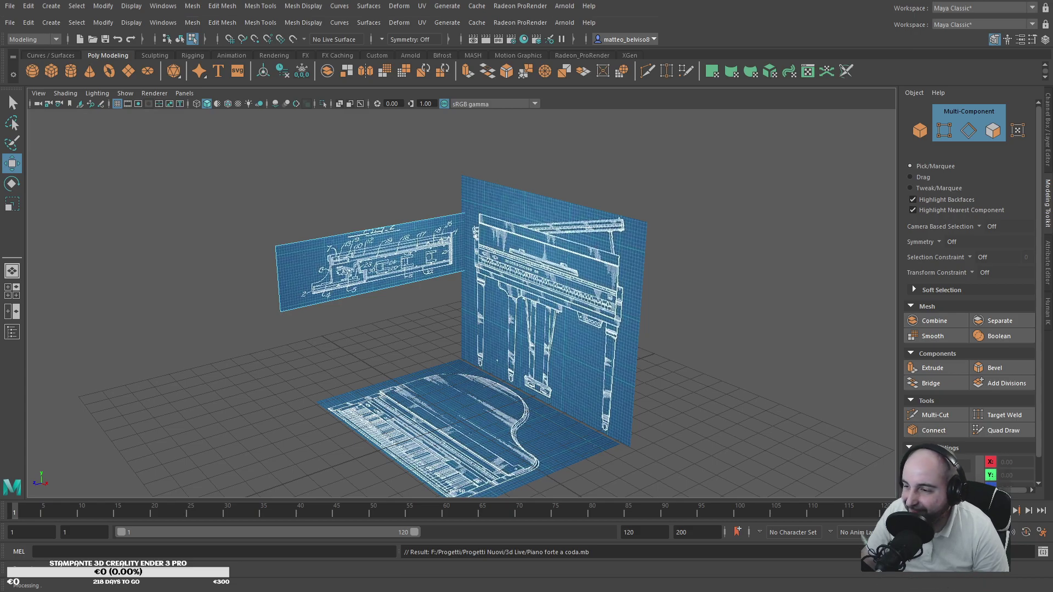
# Step: Create a polygon cube at the origin between the piano blueprint planes
pyautogui.keyDown('alt'); pyautogui.moveTo(254, 399); pyautogui.dragTo(264, 378); pyautogui.keyUp('alt')
pyautogui.scroll(4, 265, 378)
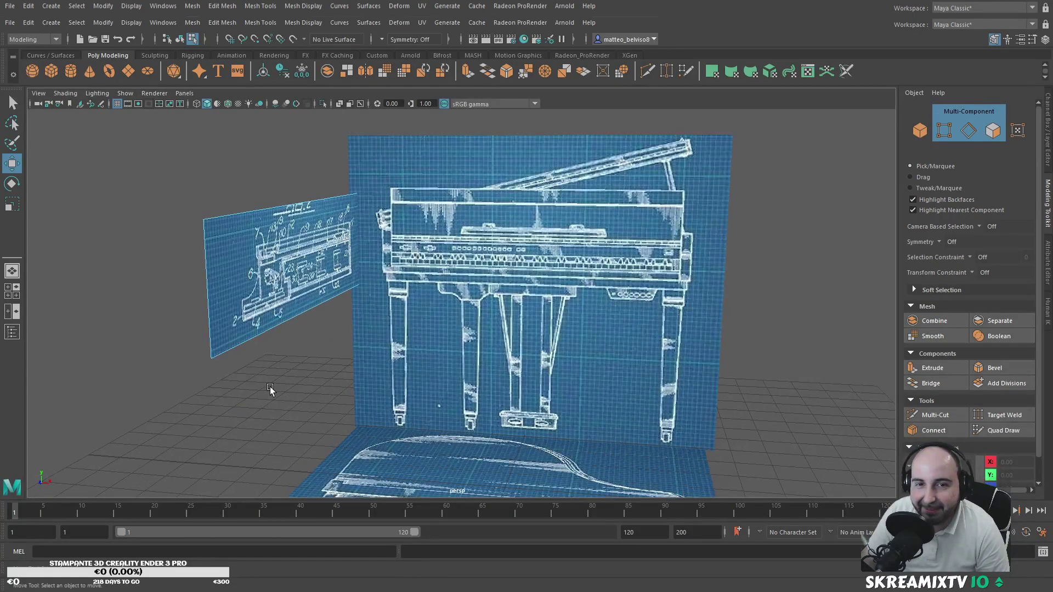
pyautogui.keyDown('alt'); pyautogui.moveTo(318, 347); pyautogui.dragTo(381, 356); pyautogui.keyUp('alt')
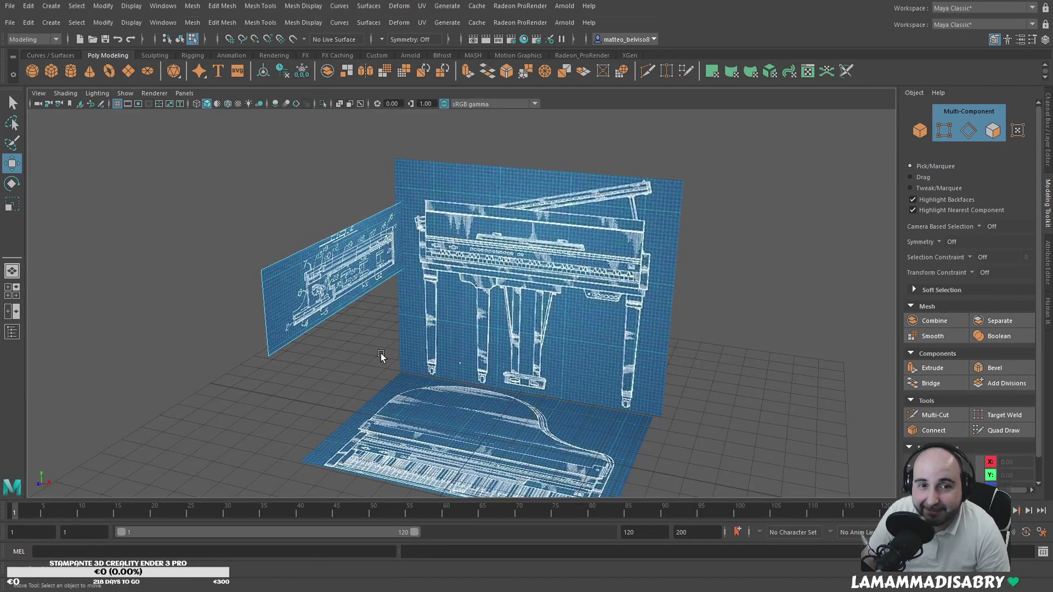
pyautogui.click(53, 77)
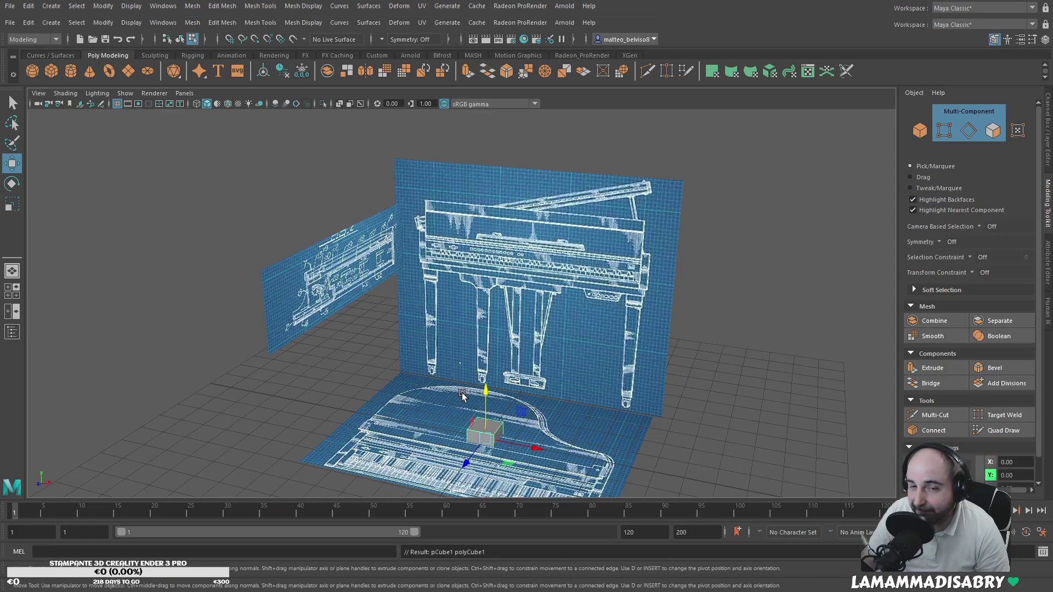
# Step: Raise the cube to the piano case in the side view, at about Y 5.61
pyautogui.press('space')
pyautogui.moveTo(671, 445); pyautogui.dragTo(673, 351)
pyautogui.scroll(5, 678, 400)
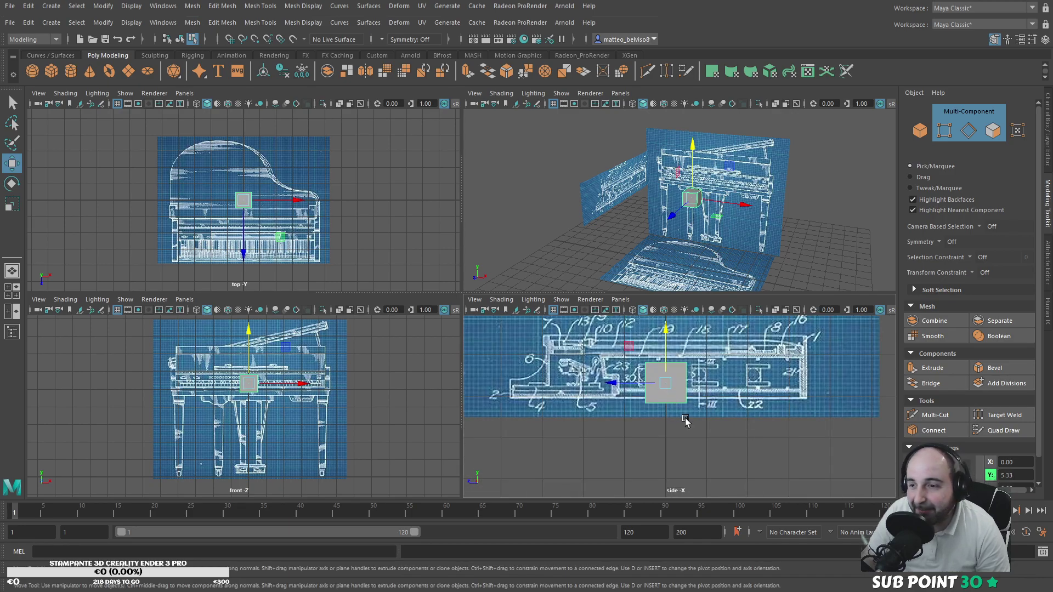
pyautogui.moveTo(669, 340); pyautogui.dragTo(670, 328)
pyautogui.keyDown('alt'); pyautogui.moveTo(672, 325); pyautogui.dragTo(666, 375, button='middle'); pyautogui.keyUp('alt')
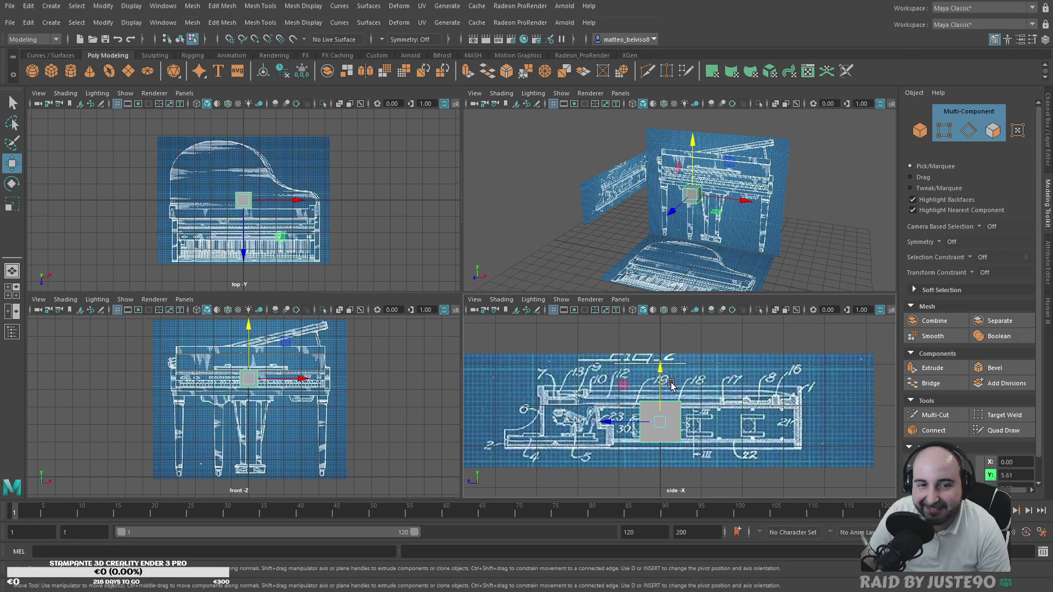
pyautogui.scroll(5, 683, 404)
pyautogui.scroll(-3, 683, 405)
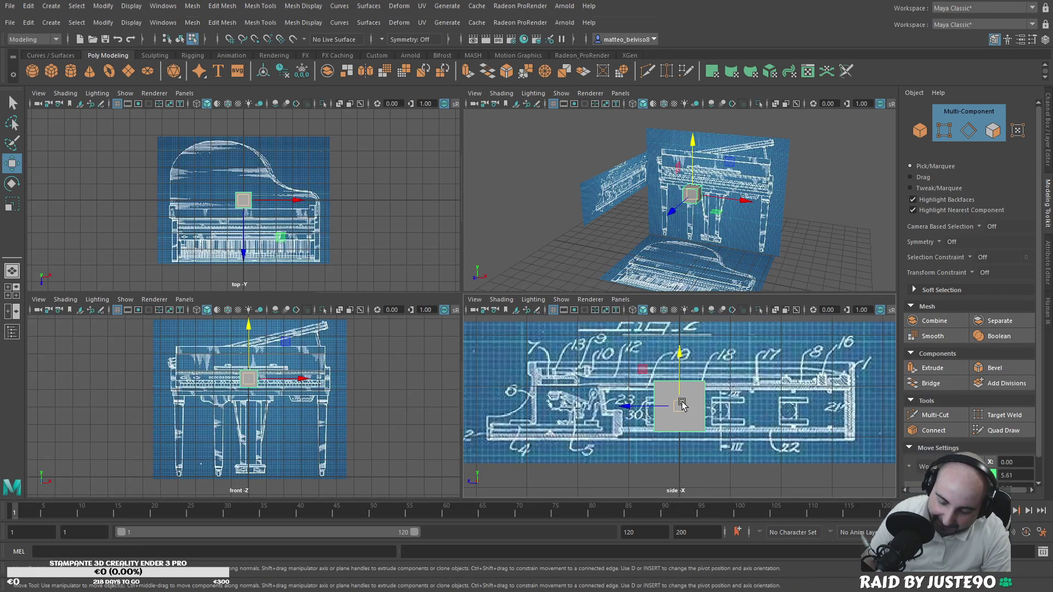
# Step: Scale the cube uniformly to about 1.39 and raise it slightly to about Y 5.67
pyautogui.press('r')
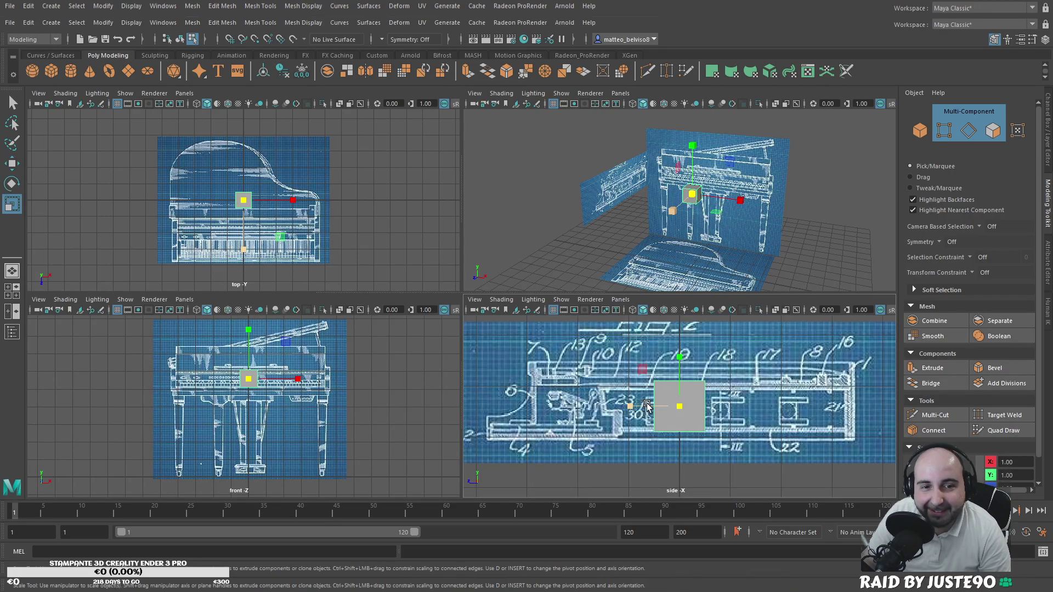
pyautogui.moveTo(678, 404); pyautogui.dragTo(699, 406)
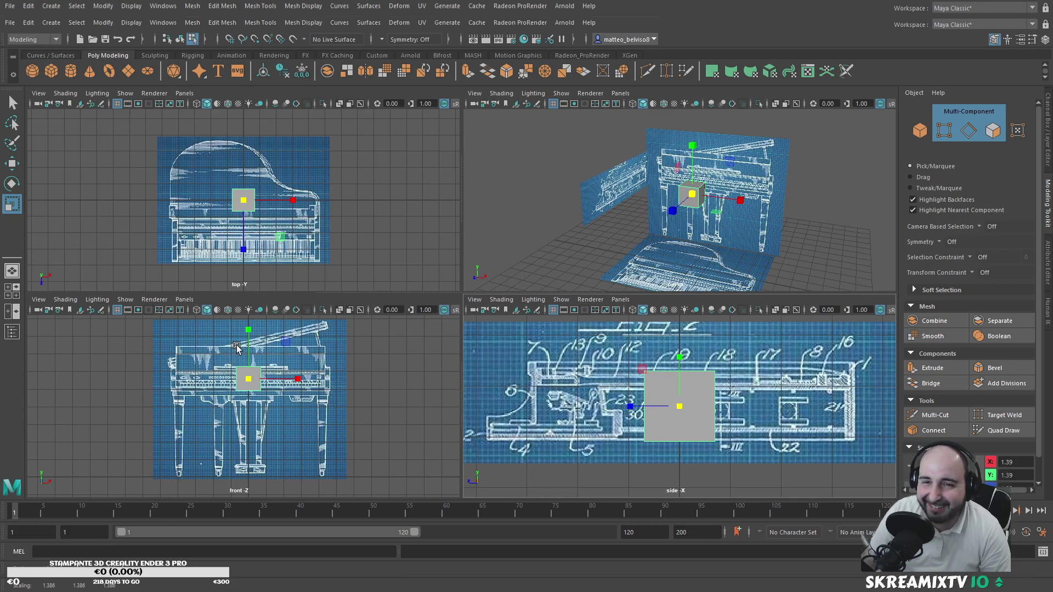
pyautogui.moveTo(245, 337); pyautogui.dragTo(245, 337)
pyautogui.press('w')
# Step: Deselect the cube and switch from multi-component to object selection mode
pyautogui.keyDown('alt'); pyautogui.moveTo(580, 289); pyautogui.dragTo(550, 277); pyautogui.keyUp('alt')
pyautogui.scroll(5, 577, 245)
pyautogui.keyDown('alt'); pyautogui.moveTo(577, 245); pyautogui.dragTo(650, 335); pyautogui.keyUp('alt')
pyautogui.click(612, 365)
pyautogui.scroll(-3, 612, 365)
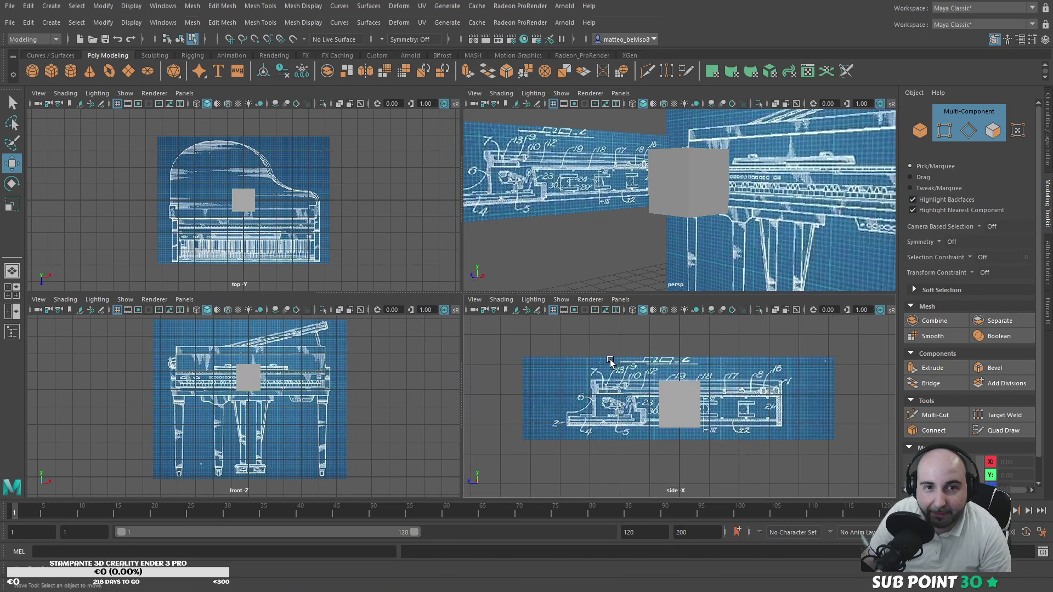
pyautogui.press('space')
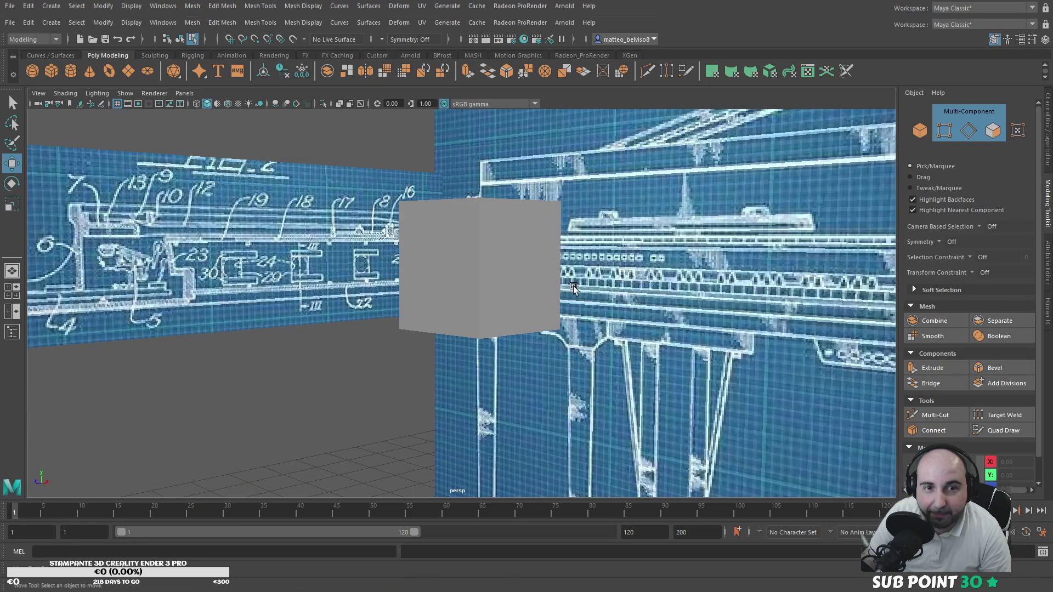
pyautogui.press('space')
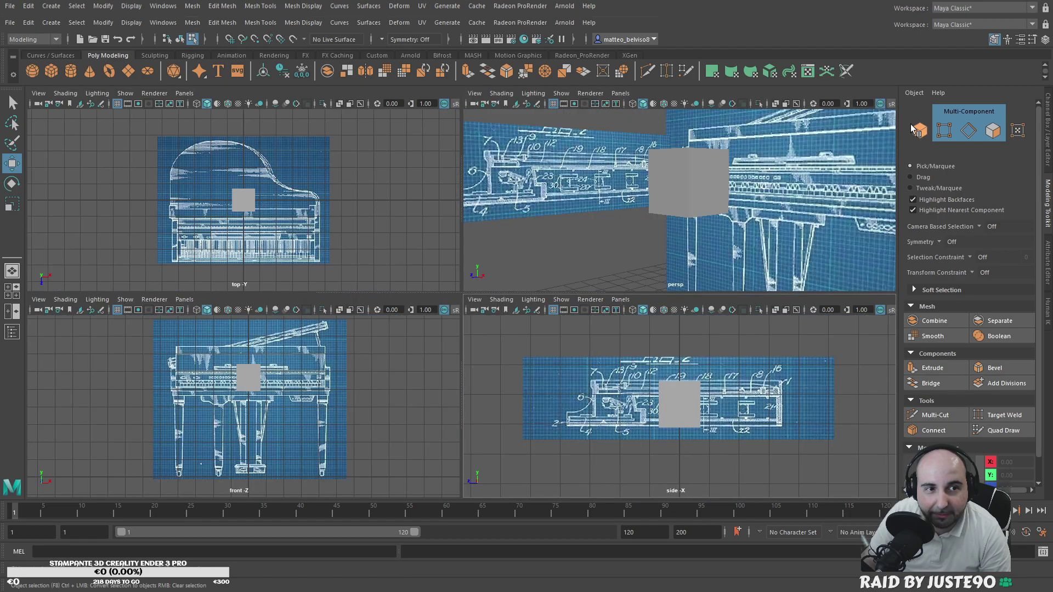
pyautogui.press('F8')
# Step: Try to stretch the side blueprint plane vertically and shift it upward to match the piano case height
pyautogui.click(625, 369)
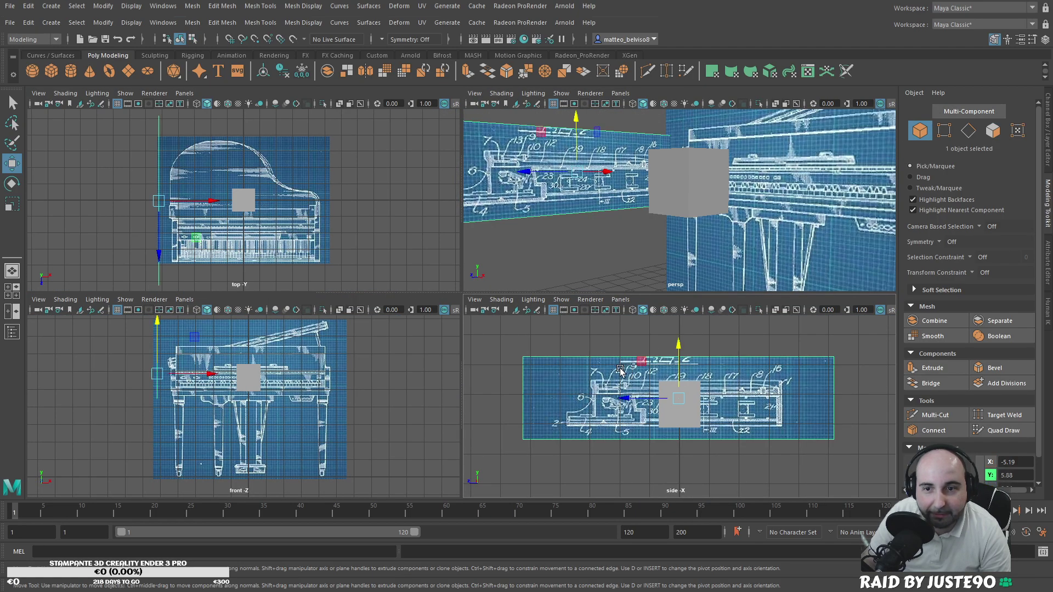
pyautogui.press('r')
pyautogui.moveTo(678, 355); pyautogui.dragTo(677, 347)
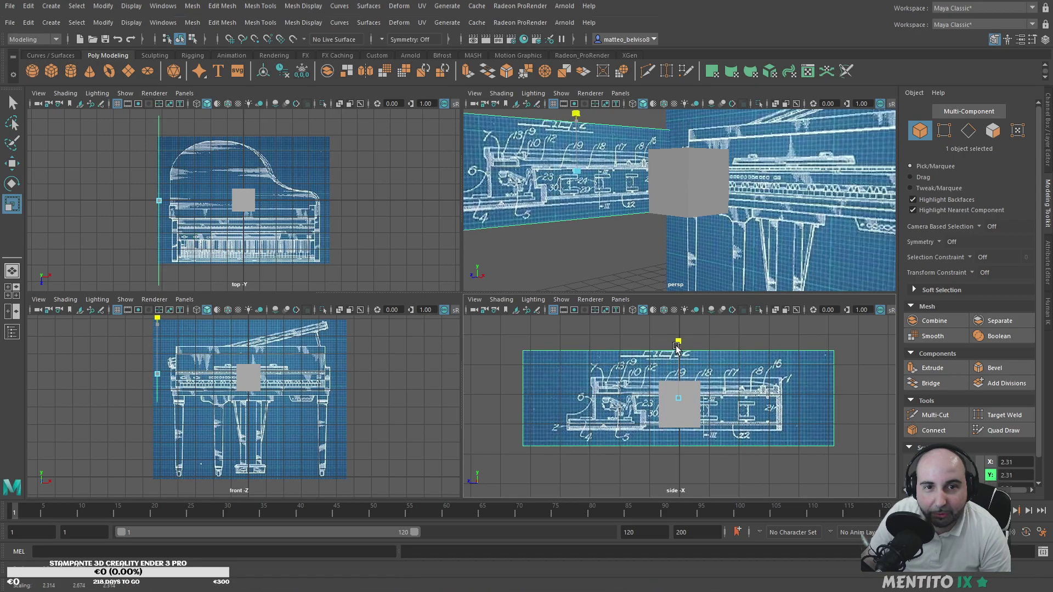
pyautogui.moveTo(676, 348); pyautogui.dragTo(645, 288)
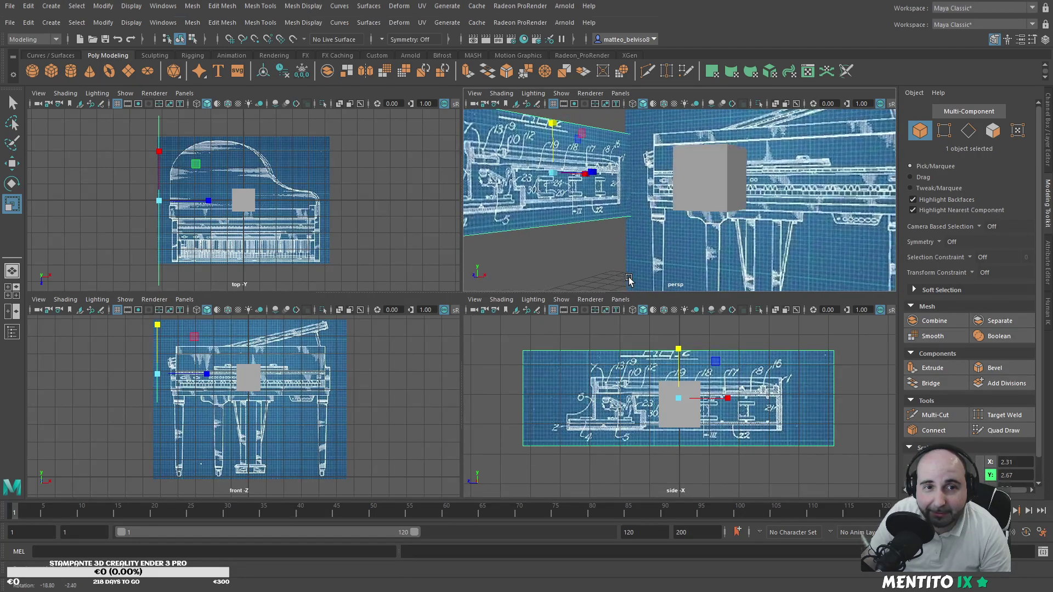
pyautogui.moveTo(680, 349)
pyautogui.mouseDown()
pyautogui.moveTo(685, 341)
pyautogui.moveTo(670, 346)
pyautogui.moveTo(690, 335)
pyautogui.mouseUp()
pyautogui.press('w')
pyautogui.press('r')
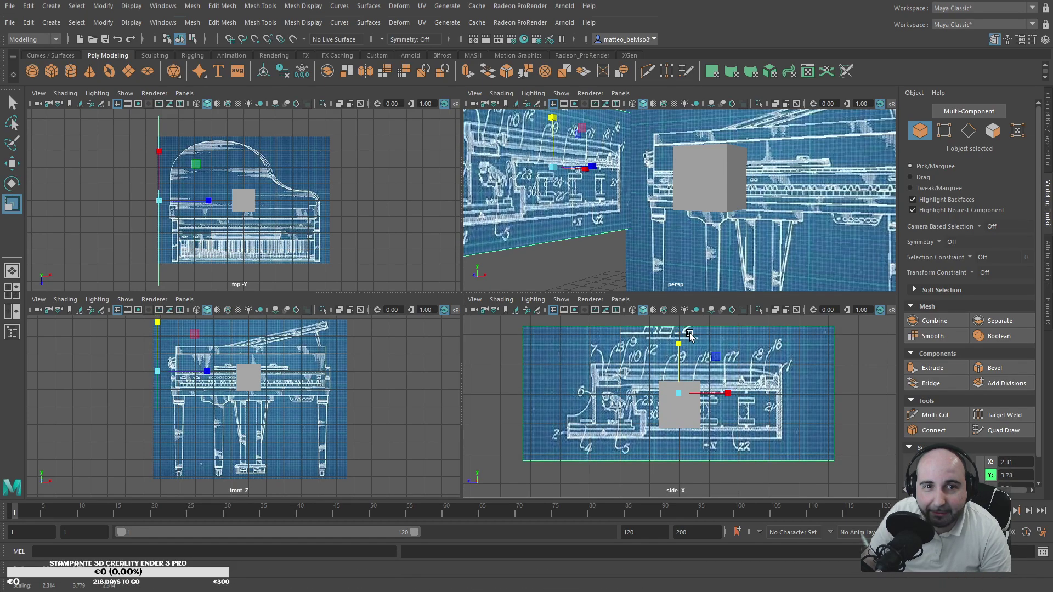
pyautogui.press('w')
# Step: Undo the vertical stretching and moving of the side blueprint plane, back to before it was selected
pyautogui.hotkey('ctrl', 'z')
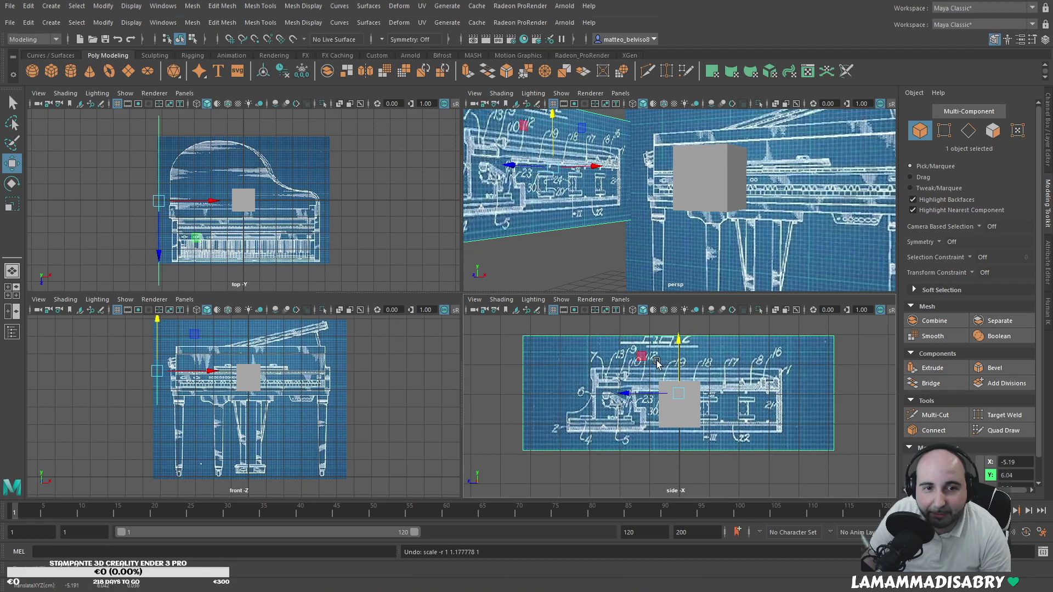
pyautogui.scroll(-3, 656, 364)
pyautogui.scroll(-5, 604, 248)
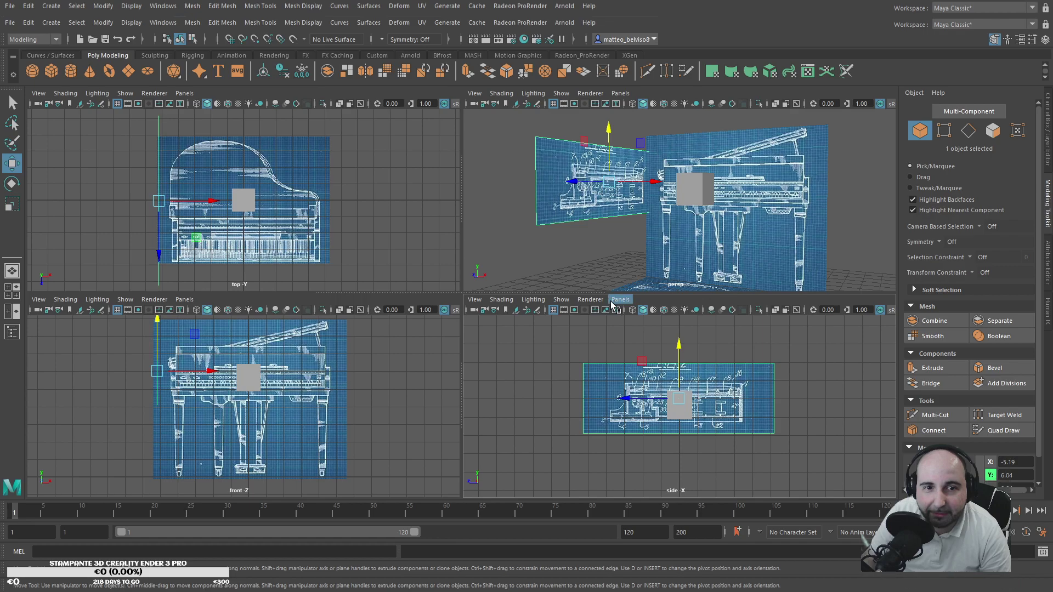
pyautogui.press('r')
pyautogui.hotkey('ctrl', 'z')
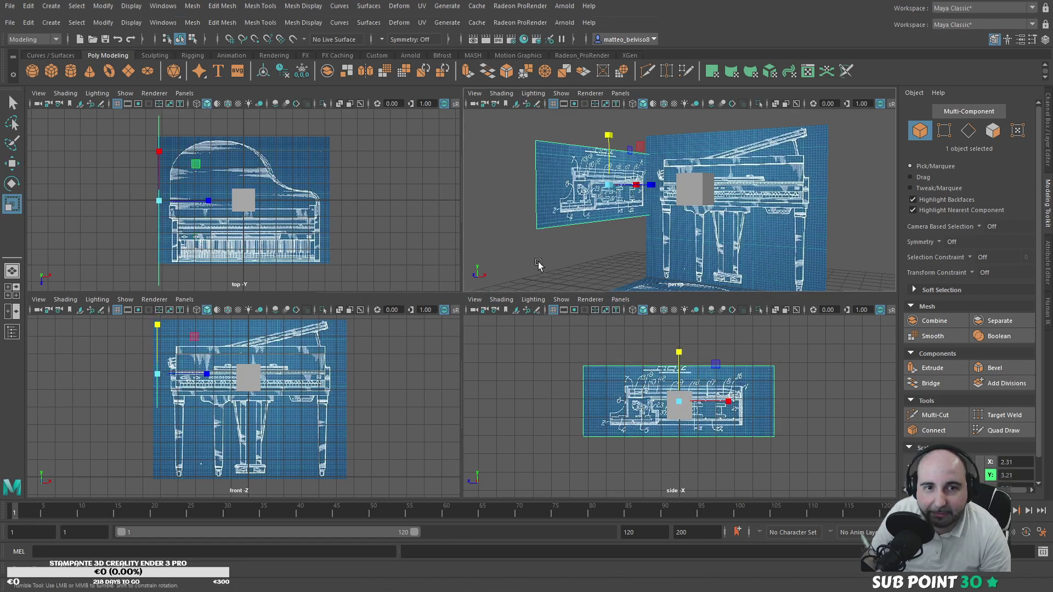
pyautogui.keyDown('alt'); pyautogui.moveTo(539, 266); pyautogui.dragTo(486, 266); pyautogui.keyUp('alt')
pyautogui.hotkey('ctrl', 'z')
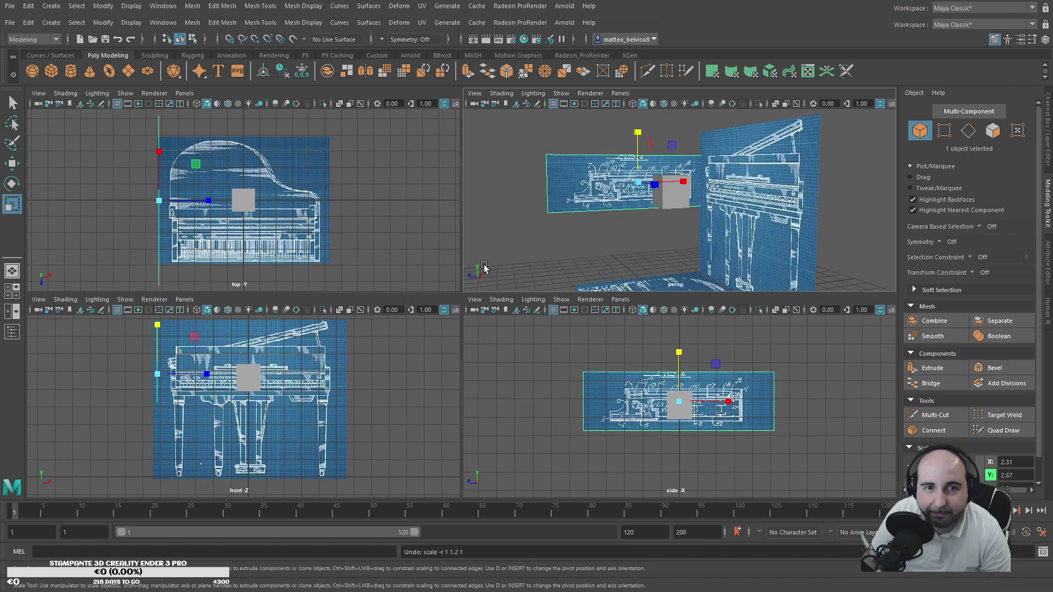
pyautogui.hotkey('ctrl', 'z')
pyautogui.hotkey('ctrl', 'z')
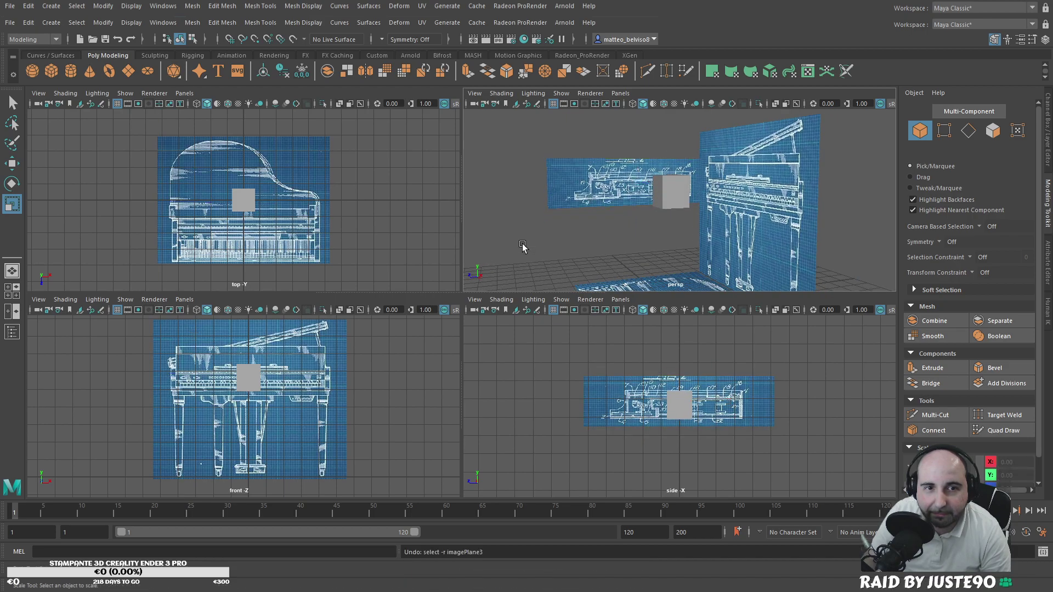
# Step: Enlarge the side blueprint plane proportionally and raise it to about Y 6.32 to match the front view's case
pyautogui.click(597, 191)
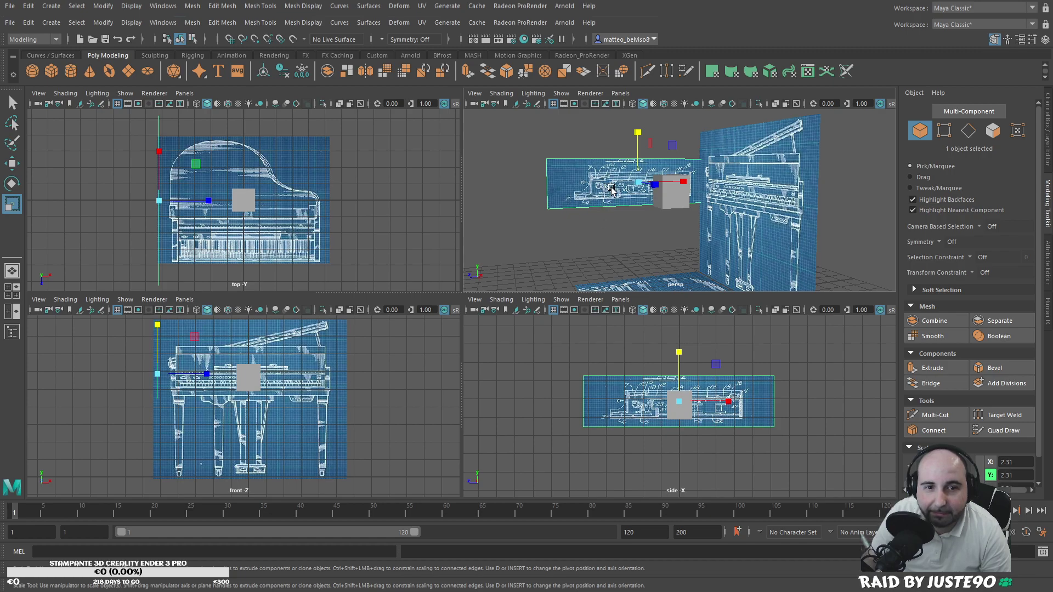
pyautogui.keyDown('alt'); pyautogui.moveTo(620, 226); pyautogui.dragTo(667, 224); pyautogui.keyUp('alt')
pyautogui.moveTo(610, 186); pyautogui.dragTo(602, 157)
pyautogui.press('w')
pyautogui.press('r')
pyautogui.press('w')
pyautogui.click(610, 159)
# Step: Shift the side blueprint plane along the Z axis toward the piano's tail
pyautogui.keyDown('alt'); pyautogui.moveTo(574, 261); pyautogui.dragTo(594, 297); pyautogui.keyUp('alt')
pyautogui.keyDown('alt'); pyautogui.moveTo(596, 251); pyautogui.dragTo(534, 245); pyautogui.keyUp('alt')
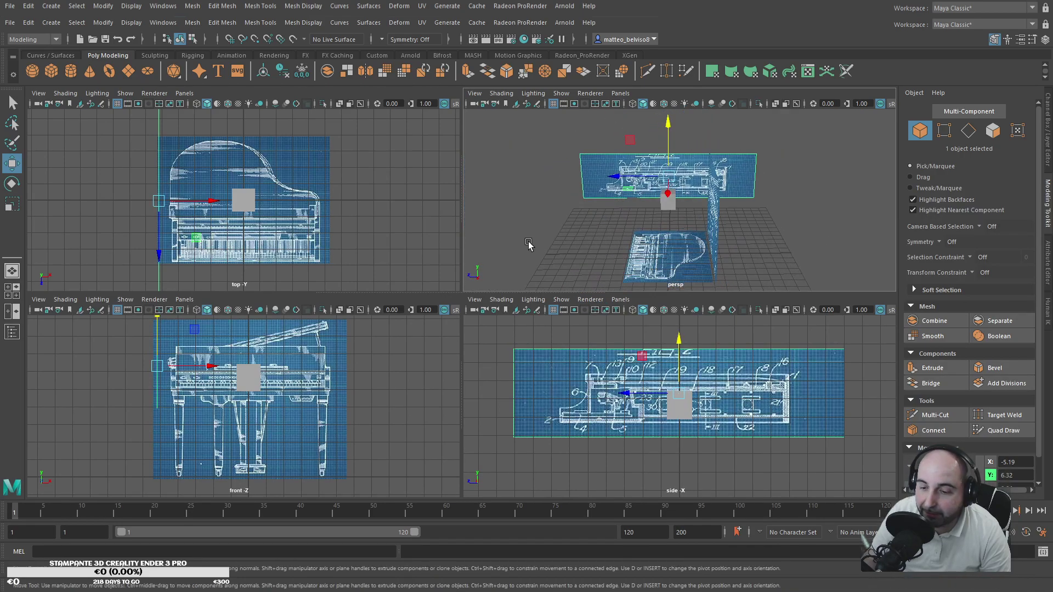
pyautogui.keyDown('alt'); pyautogui.moveTo(615, 229); pyautogui.dragTo(589, 222); pyautogui.keyUp('alt')
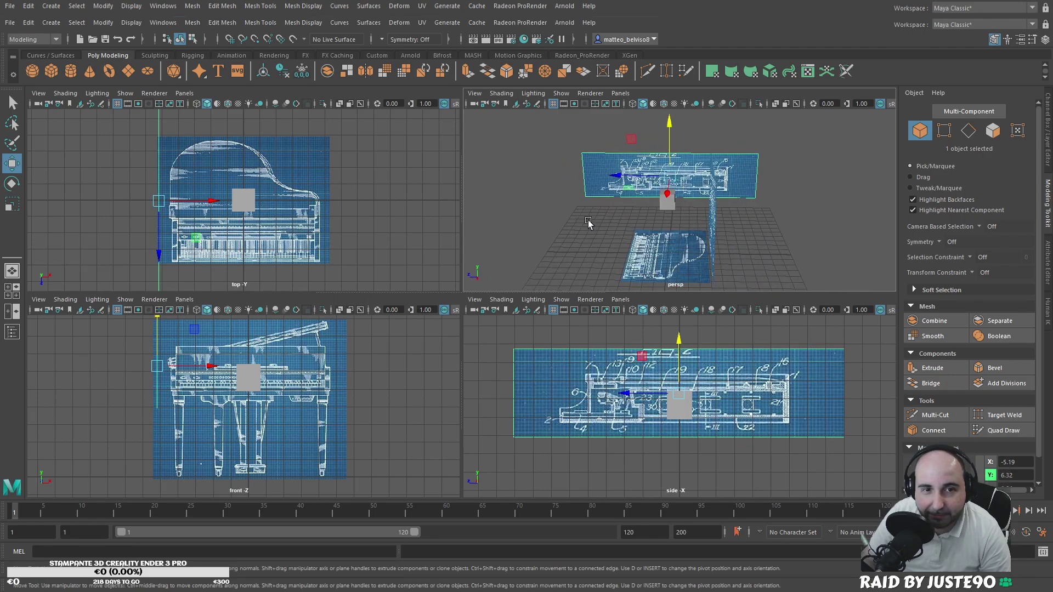
pyautogui.moveTo(605, 181); pyautogui.dragTo(637, 180)
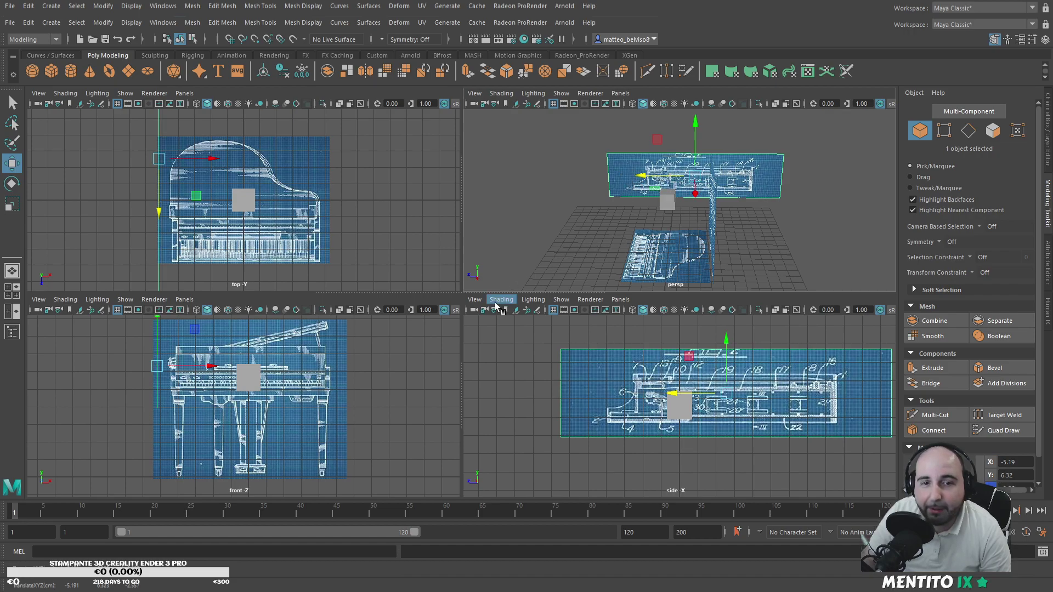
# Step: Move the cube along Z toward the tail, enlarge it to about the case's height, and raise it to match
pyautogui.click(680, 405)
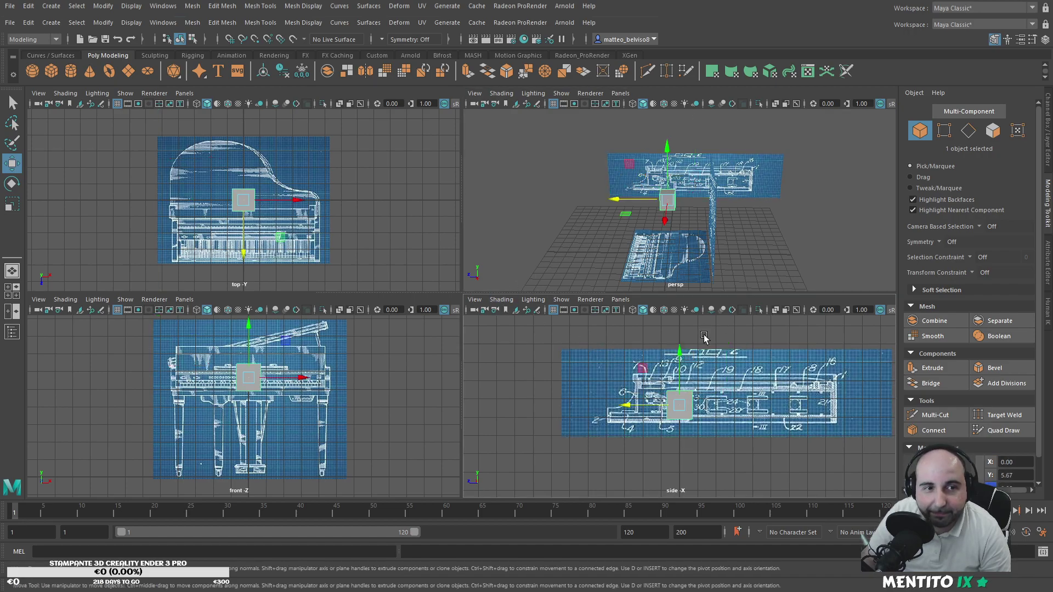
pyautogui.scroll(3, 711, 393)
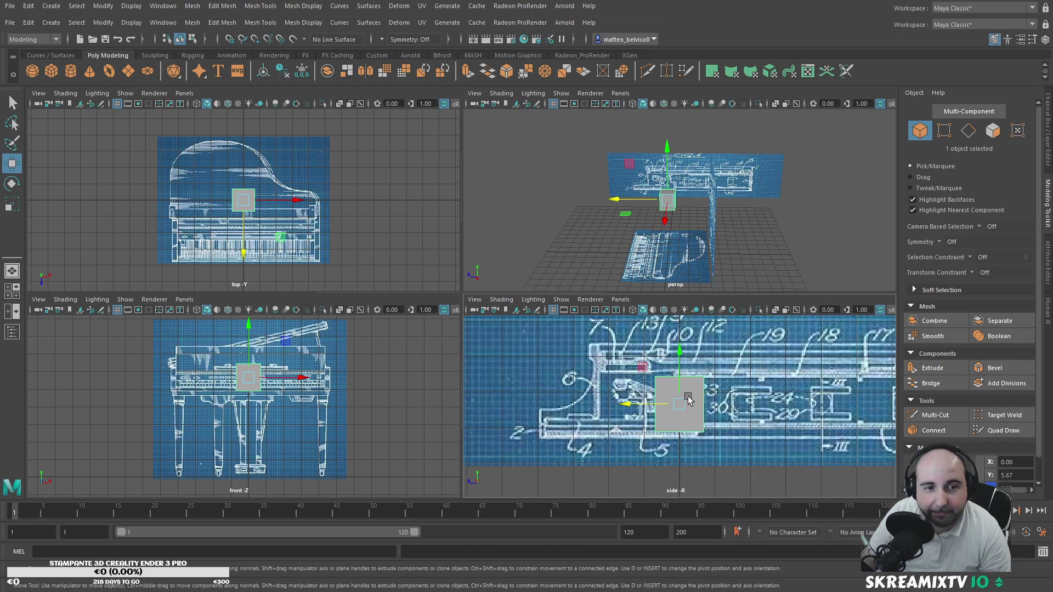
pyautogui.scroll(-3, 695, 402)
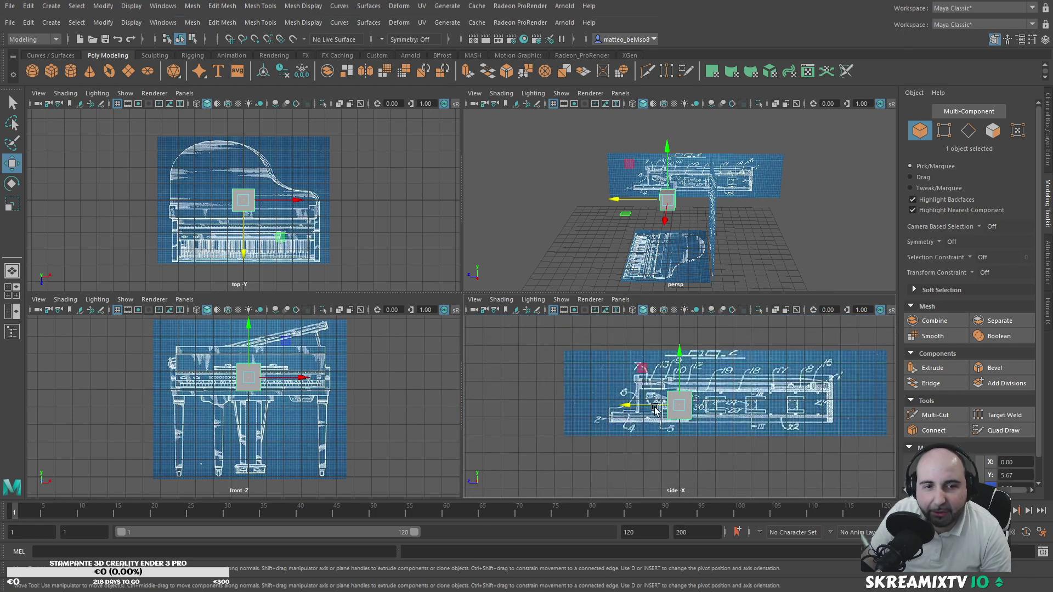
pyautogui.moveTo(660, 406); pyautogui.dragTo(733, 404)
pyautogui.press('r')
pyautogui.press('w')
pyautogui.press('r')
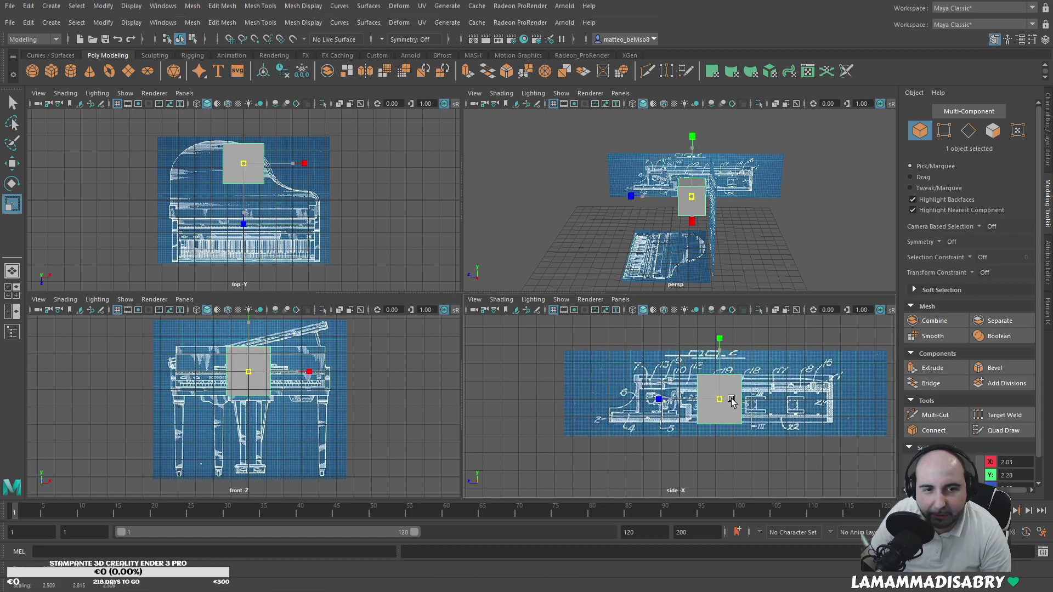
pyautogui.press('w')
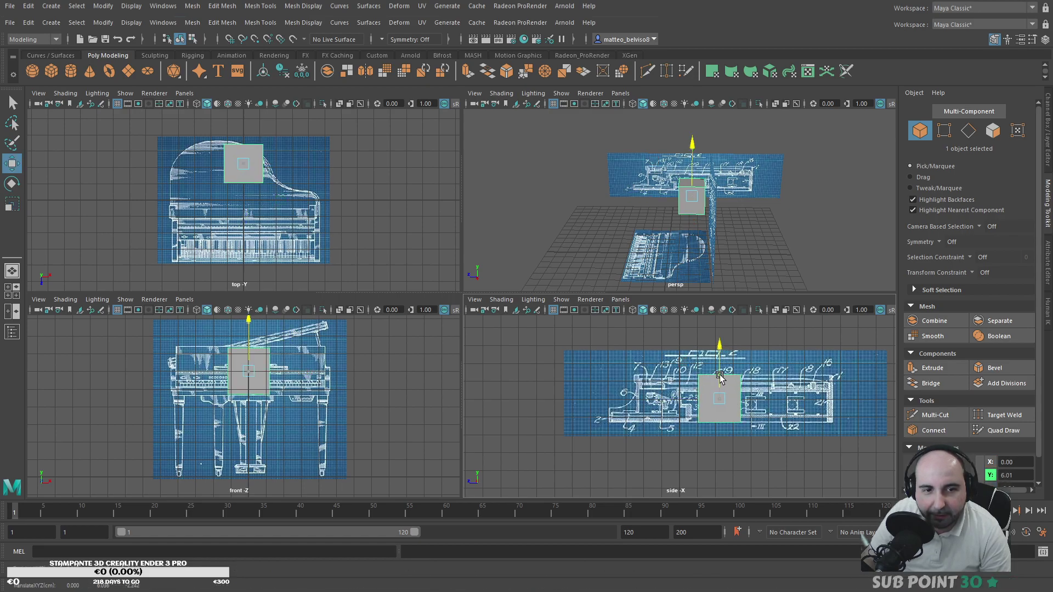
# Step: Stretch the cube along Z to the length of the piano case and slide it toward the case's rear end
pyautogui.press('r')
pyautogui.moveTo(665, 397); pyautogui.dragTo(541, 404)
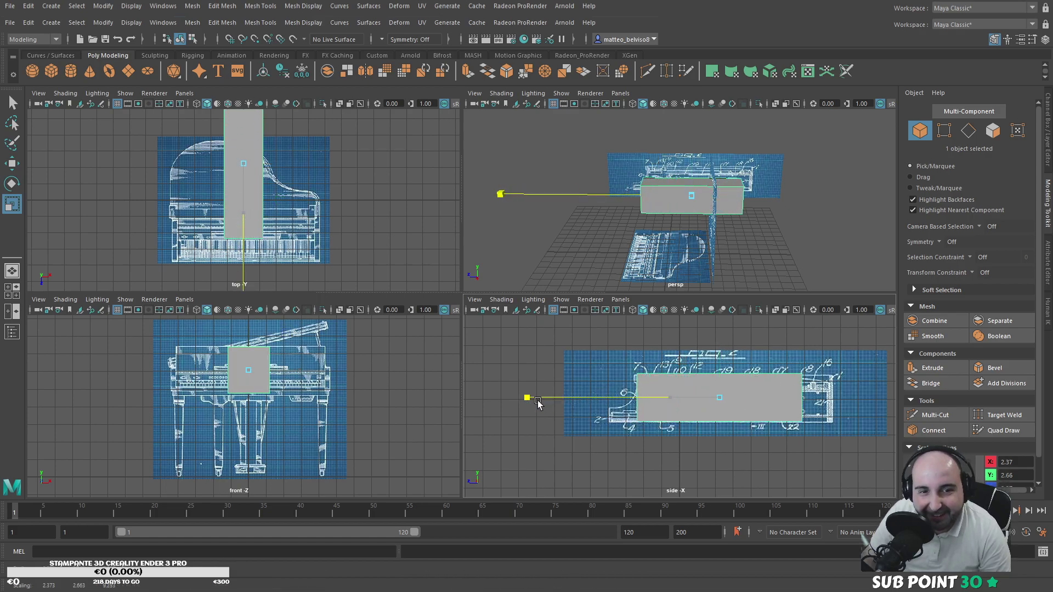
pyautogui.press('w')
pyautogui.moveTo(668, 398); pyautogui.dragTo(682, 396)
pyautogui.press('r')
pyautogui.press('w')
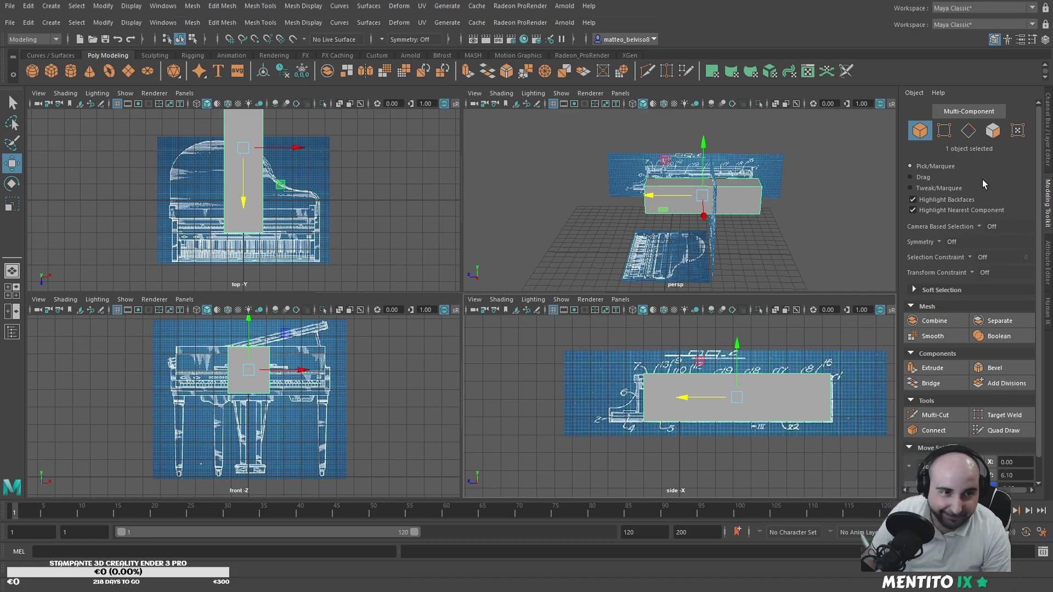
# Step: Stretch the cube slightly along Z, shift it toward the keyboard end, and lower it to about Y 5.97 to fit the side blueprint's case
pyautogui.press('r')
pyautogui.moveTo(693, 399); pyautogui.dragTo(688, 396)
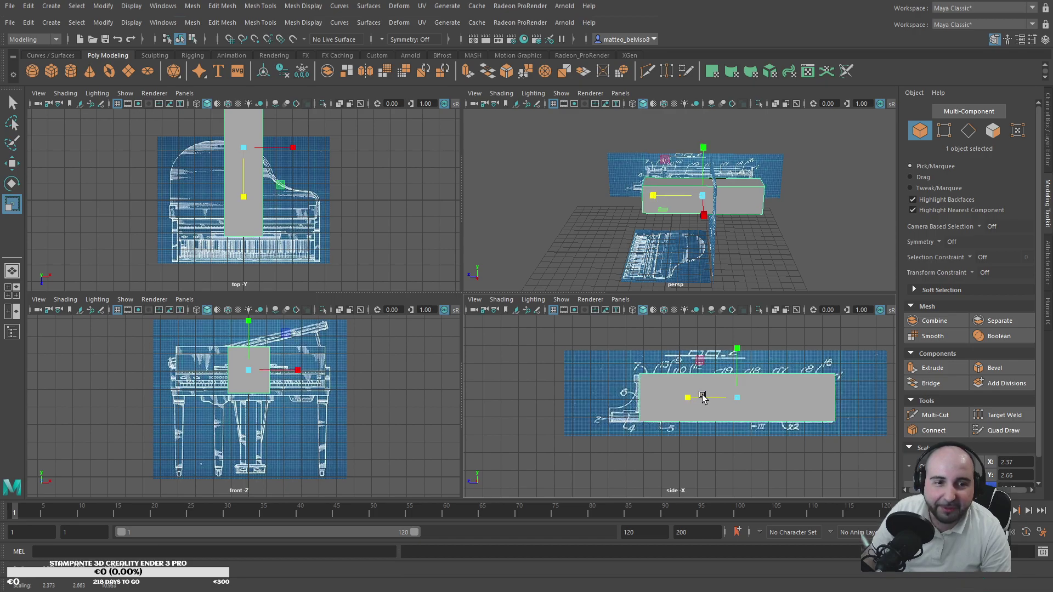
pyautogui.press('w')
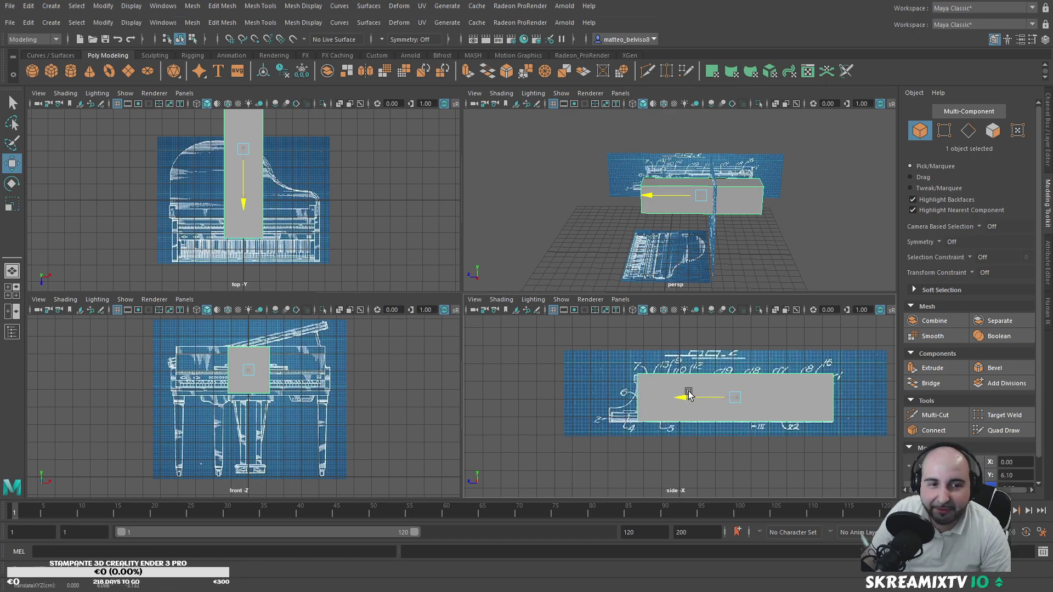
pyautogui.moveTo(688, 394); pyautogui.dragTo(683, 391)
pyautogui.moveTo(734, 343); pyautogui.dragTo(734, 349)
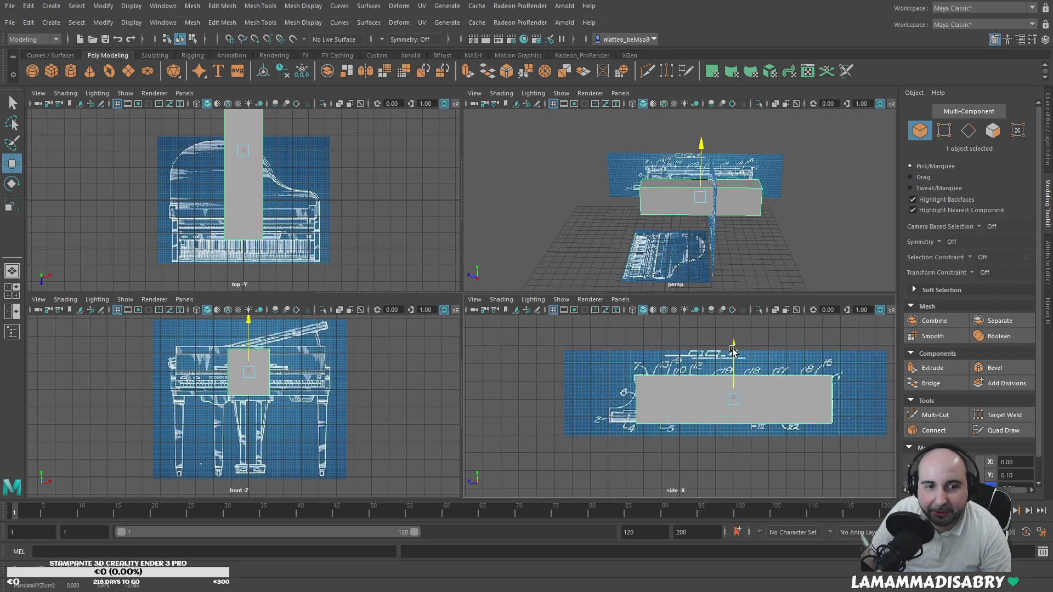
pyautogui.press('r')
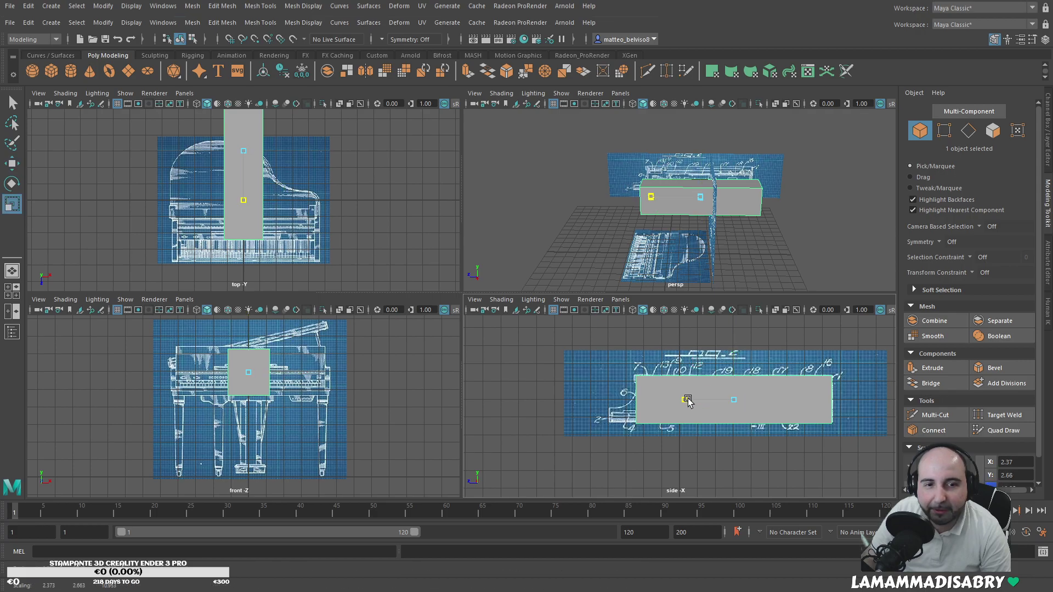
pyautogui.press('w')
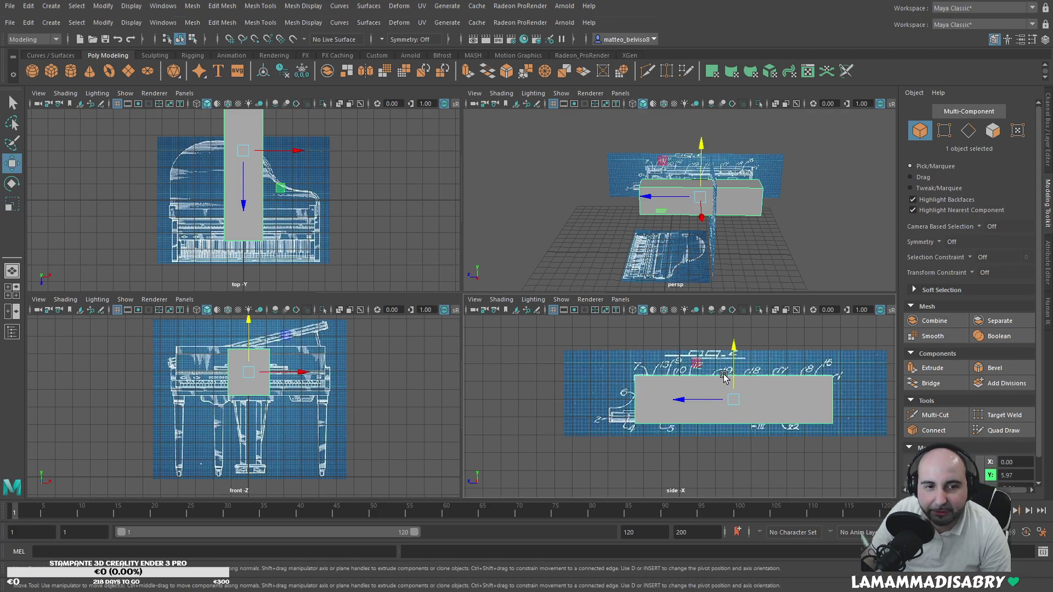
pyautogui.moveTo(733, 378); pyautogui.dragTo(730, 374)
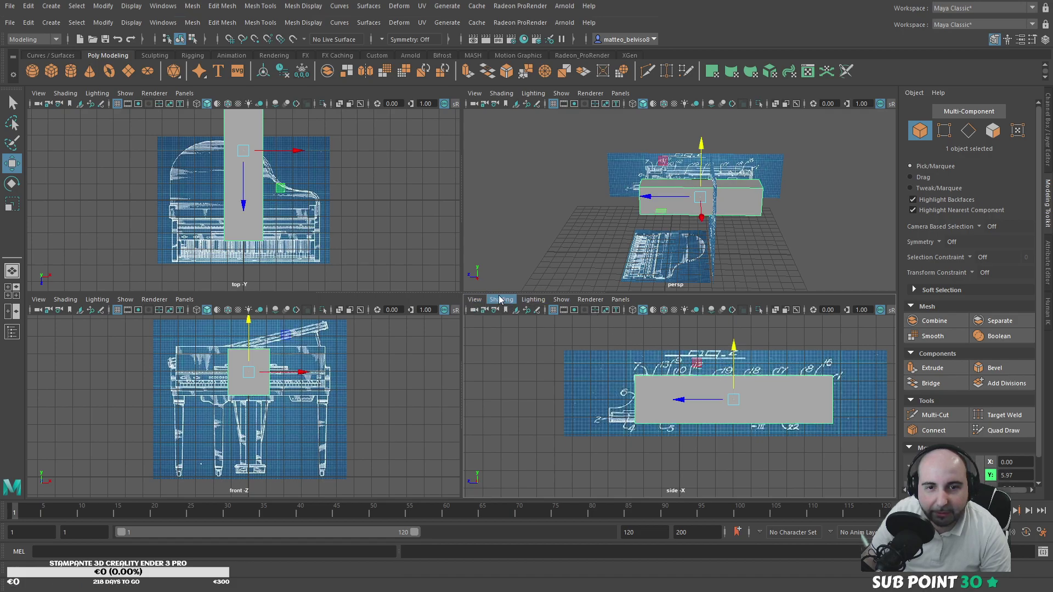
# Step: Turn on X-Ray shading in the side, front and top views
pyautogui.click(507, 416)
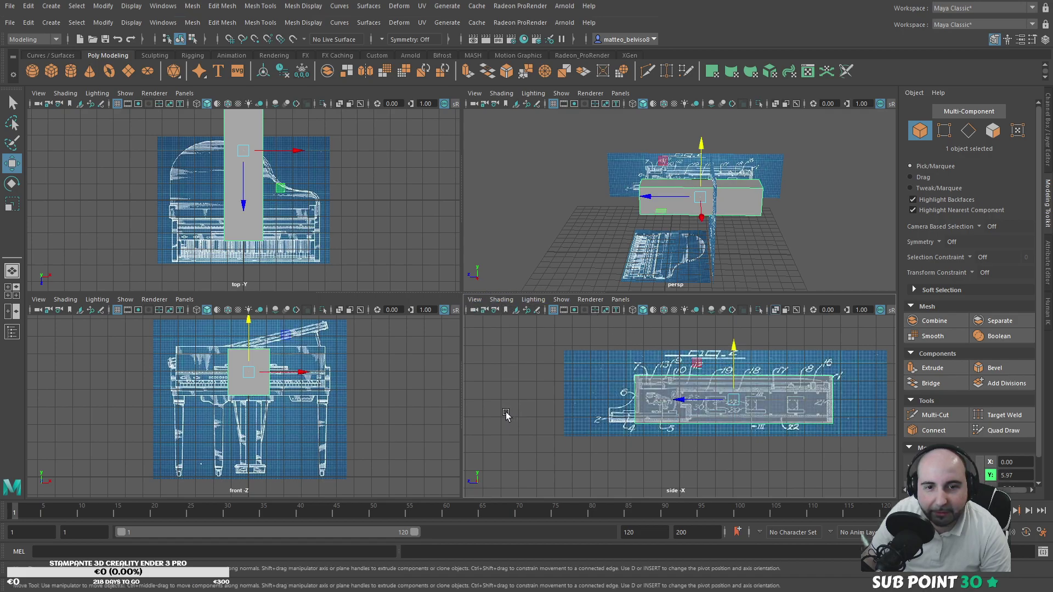
pyautogui.click(348, 417)
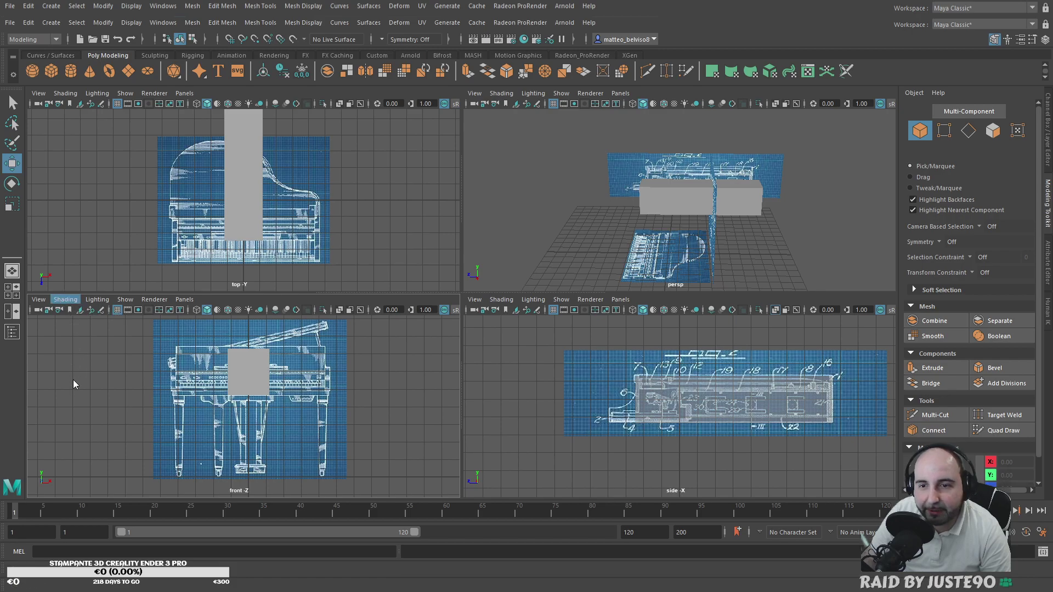
pyautogui.click(71, 405)
pyautogui.click(269, 240)
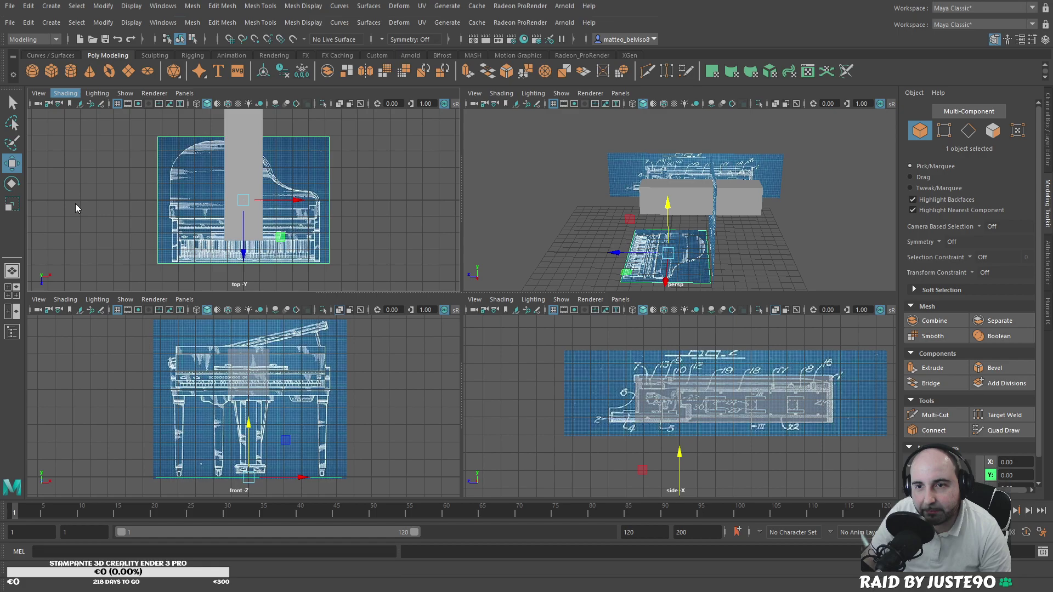
pyautogui.hotkey('alt', 'x')
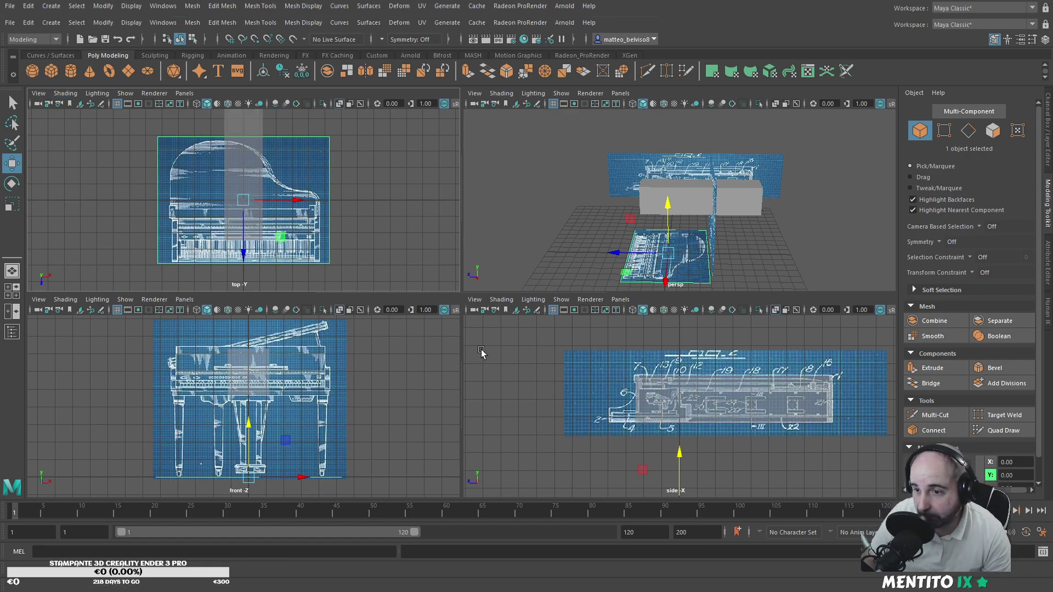
# Step: Select the cube and raise it to about Y 6.01 to line up with the case in the side blueprint
pyautogui.scroll(3, 594, 354)
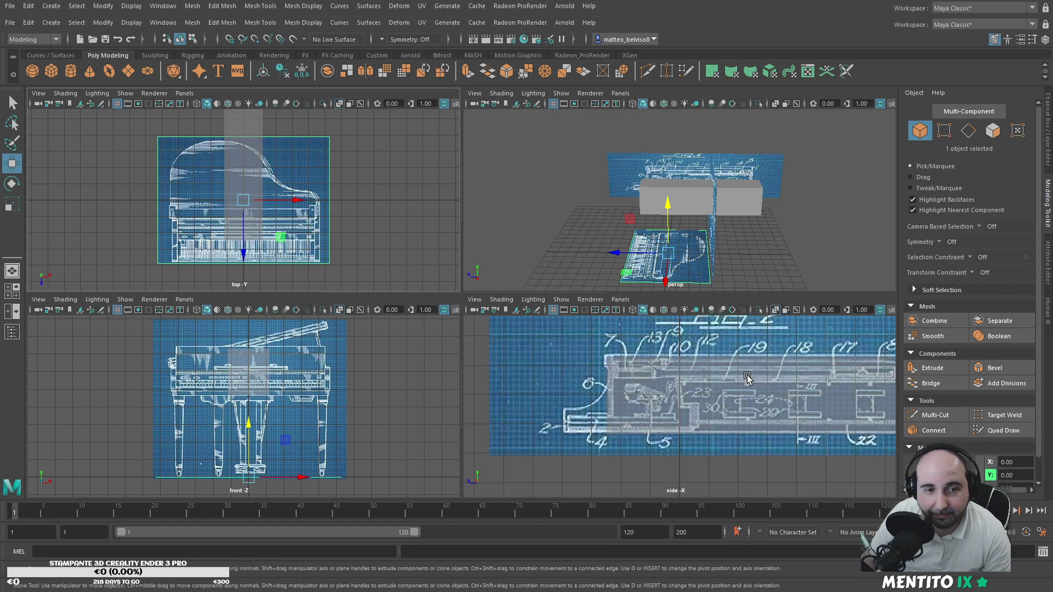
pyautogui.click(586, 380)
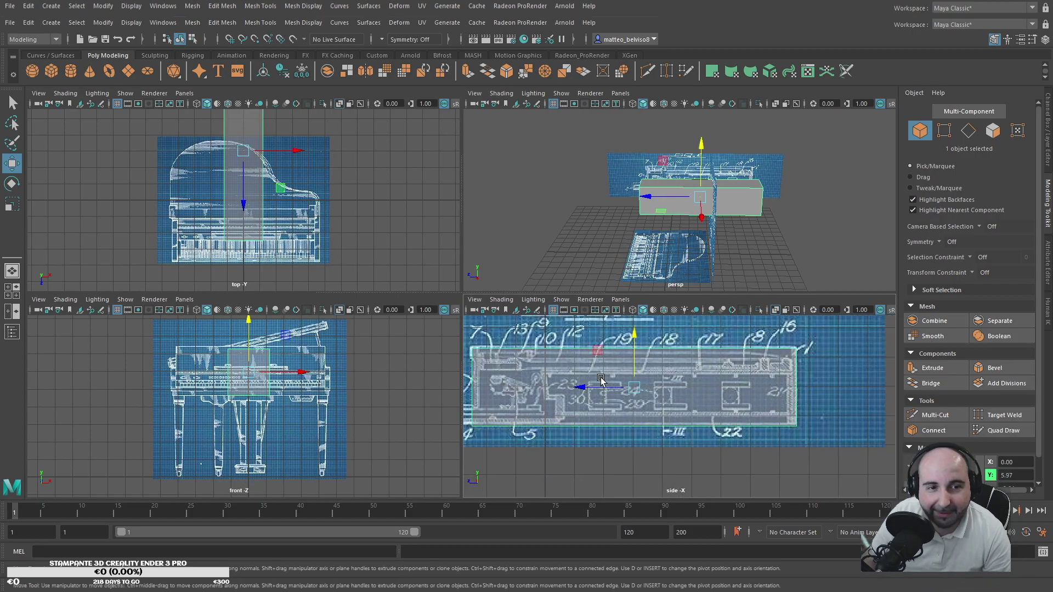
pyautogui.keyDown('alt'); pyautogui.moveTo(679, 362); pyautogui.dragTo(725, 391, button='middle'); pyautogui.keyUp('alt')
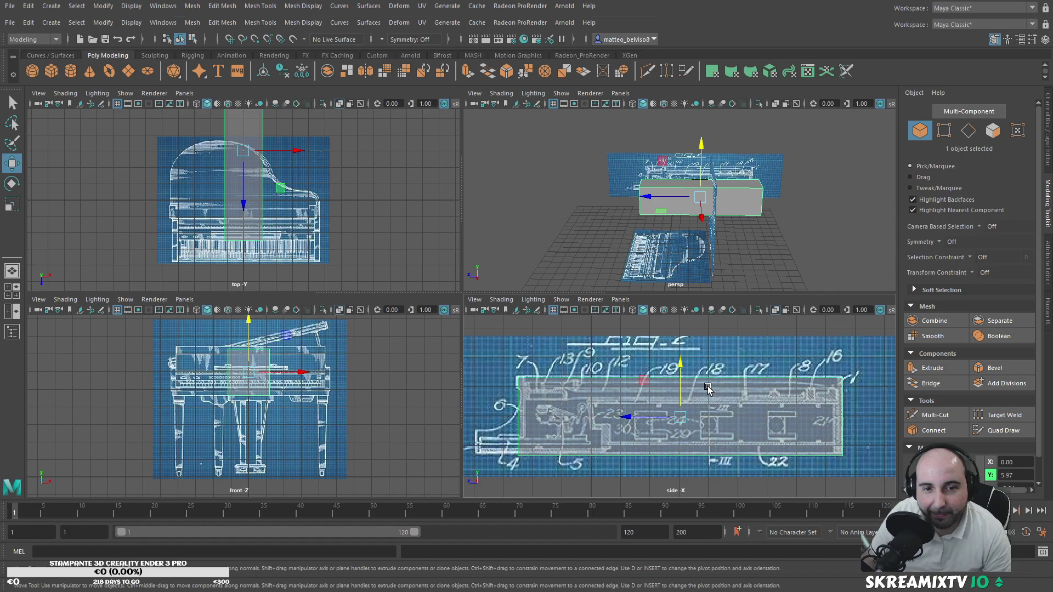
pyautogui.moveTo(680, 377); pyautogui.dragTo(685, 375)
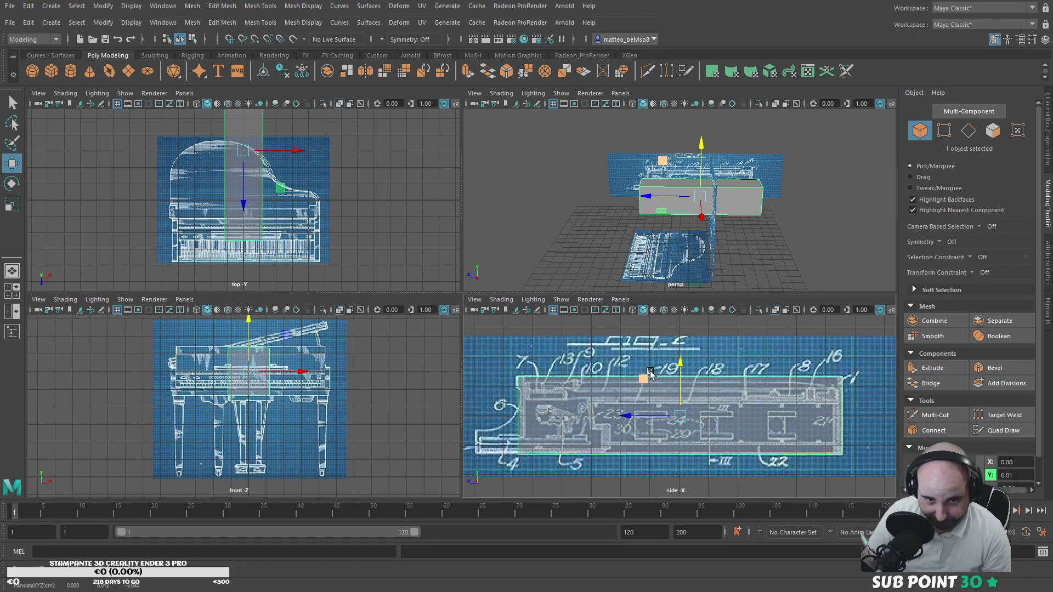
# Step: Use Multi-Cut to add five lengthwise edge loops across the cube's height and three crosswise loops along its length
pyautogui.click(931, 415)
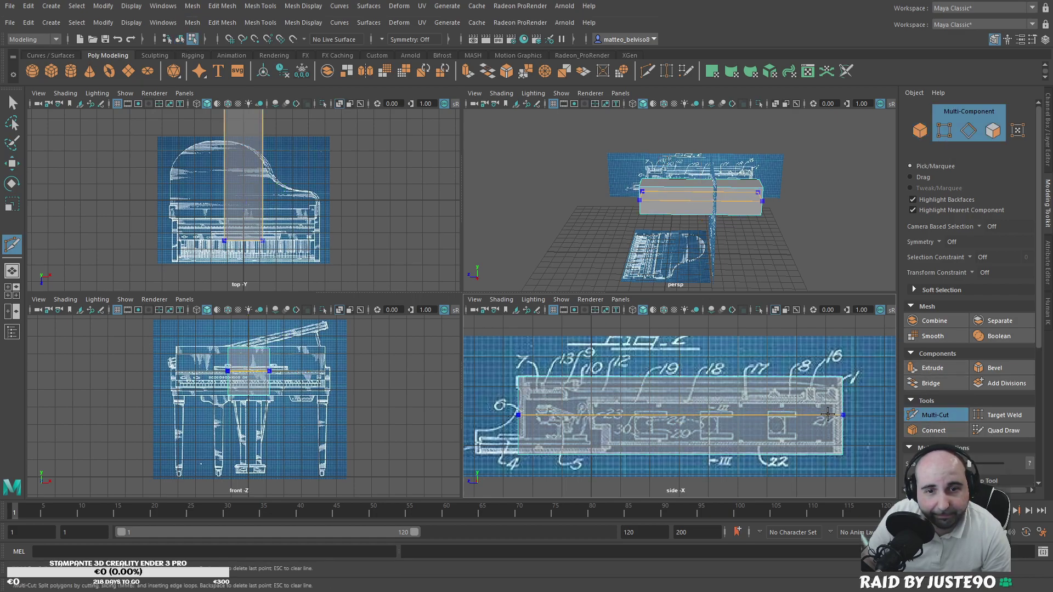
pyautogui.keyDown('ctrl'); pyautogui.click(826, 415); pyautogui.keyUp('ctrl')
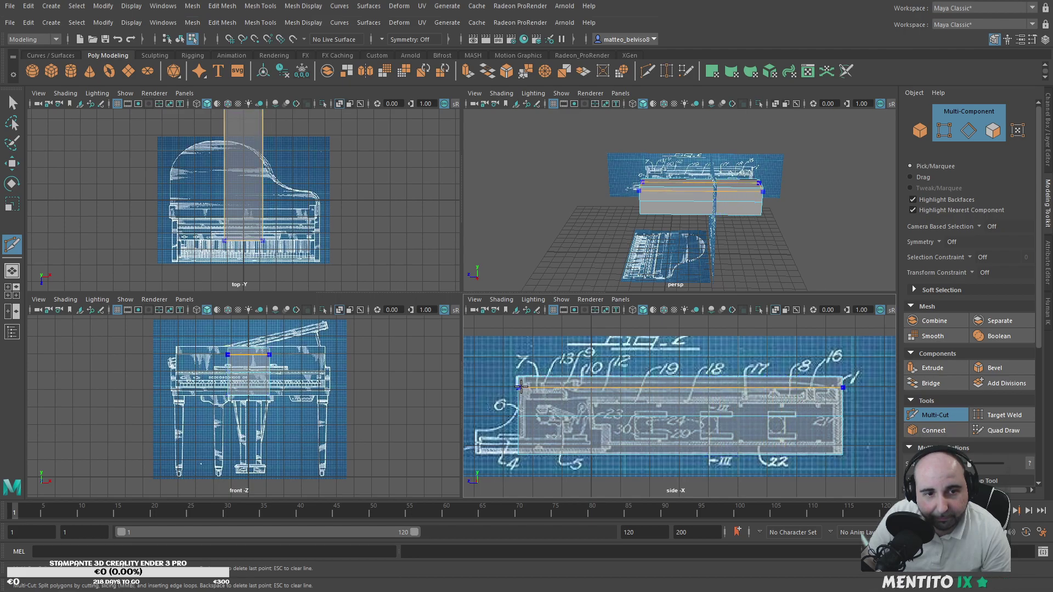
pyautogui.keyDown('ctrl'); pyautogui.click(519, 433); pyautogui.keyUp('ctrl')
pyautogui.keyDown('ctrl'); pyautogui.click(519, 400); pyautogui.keyUp('ctrl')
pyautogui.click(842, 433)
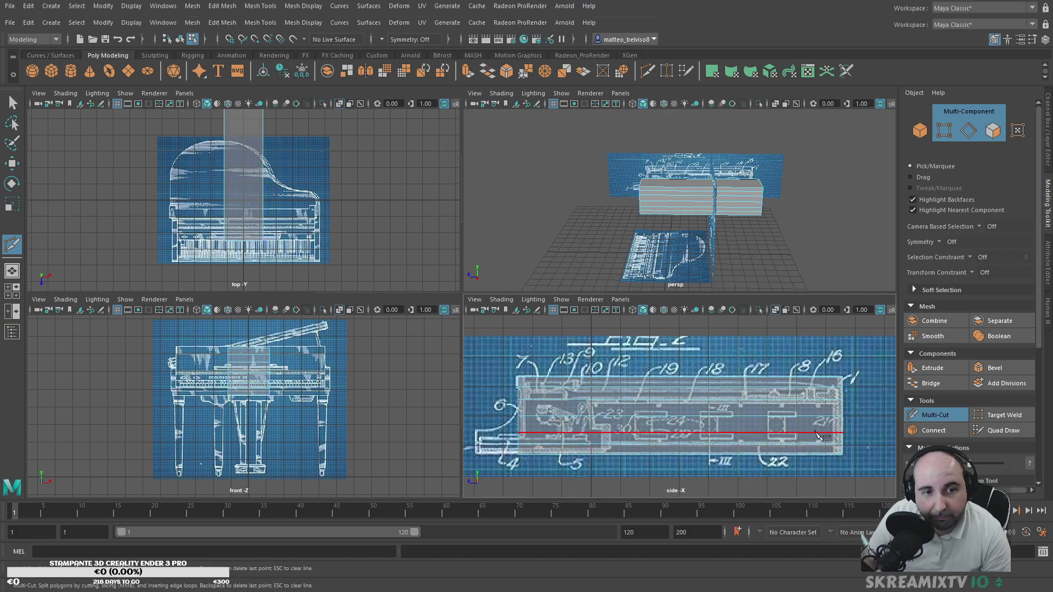
pyautogui.keyDown('ctrl'); pyautogui.click(706, 411); pyautogui.keyUp('ctrl')
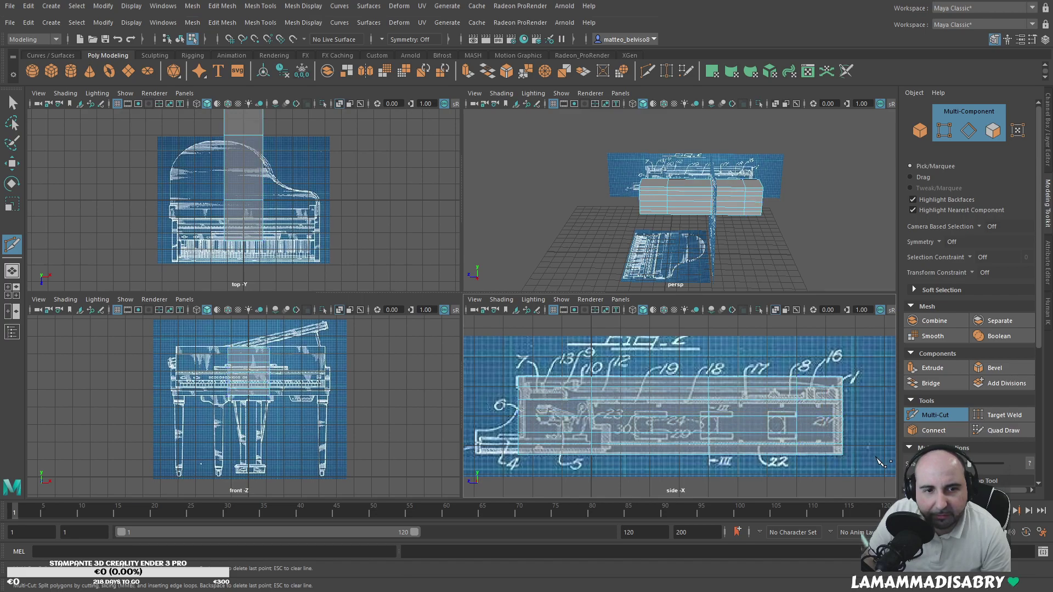
pyautogui.click(936, 421)
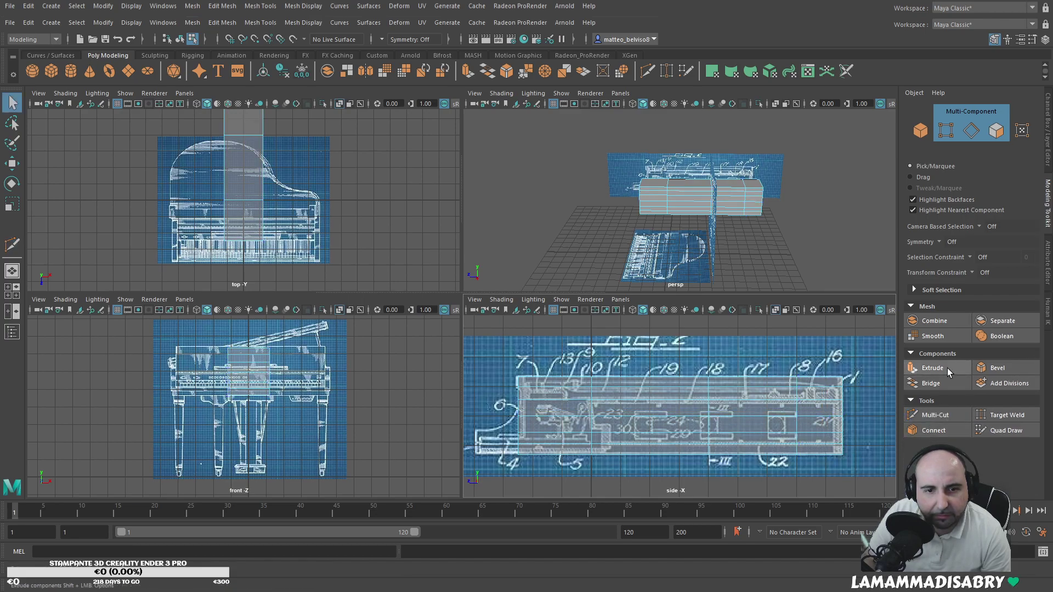
# Step: Select all of the cube's vertices, widen them along X to the case in the front blueprint, and shift them to about X 0.12
pyautogui.click(944, 137)
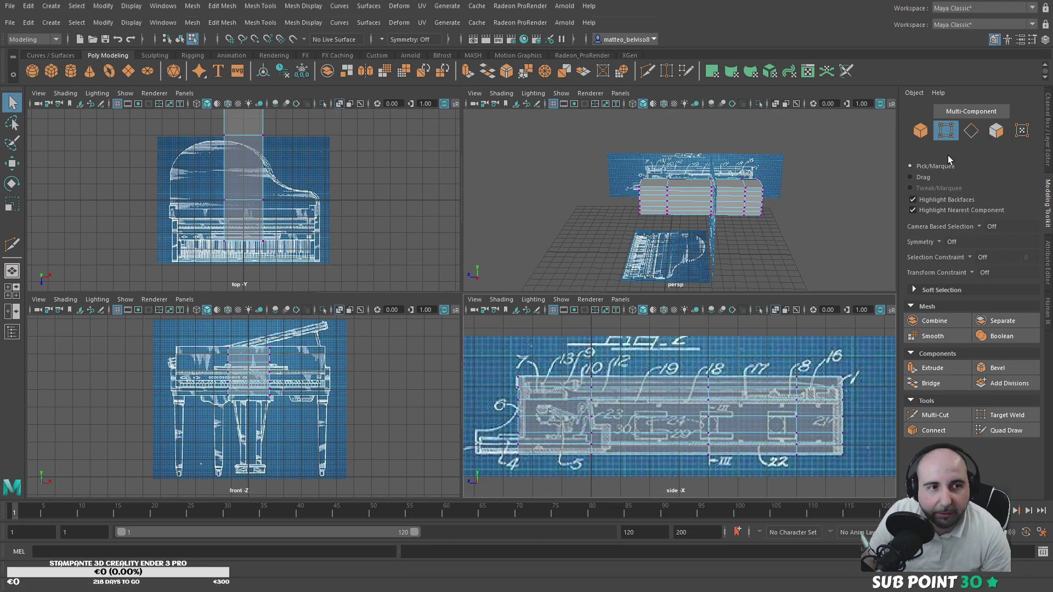
pyautogui.click(929, 137)
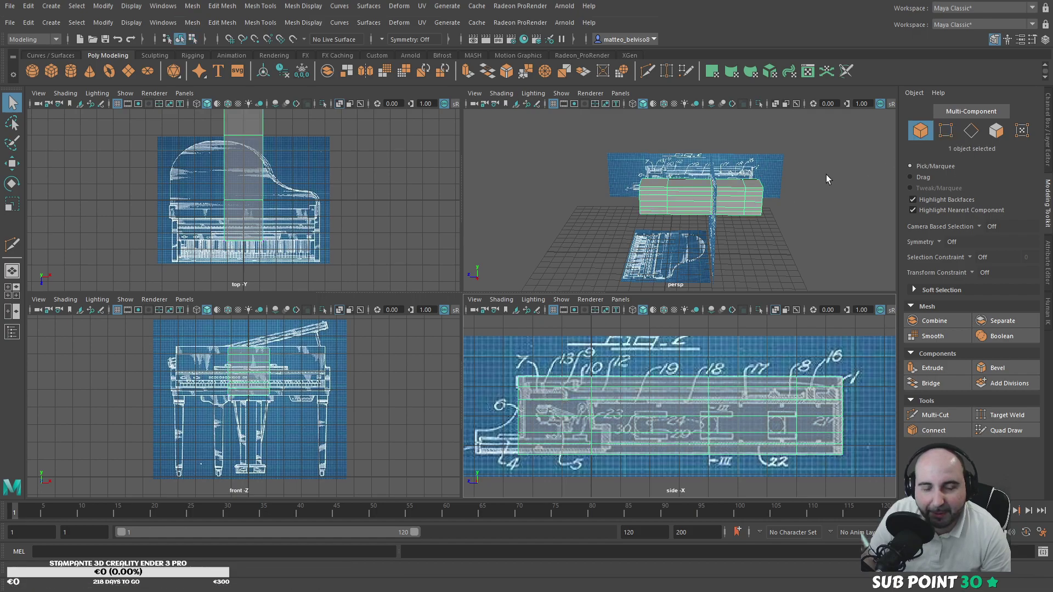
pyautogui.click(946, 130)
pyautogui.moveTo(212, 337); pyautogui.dragTo(285, 401)
pyautogui.press('r')
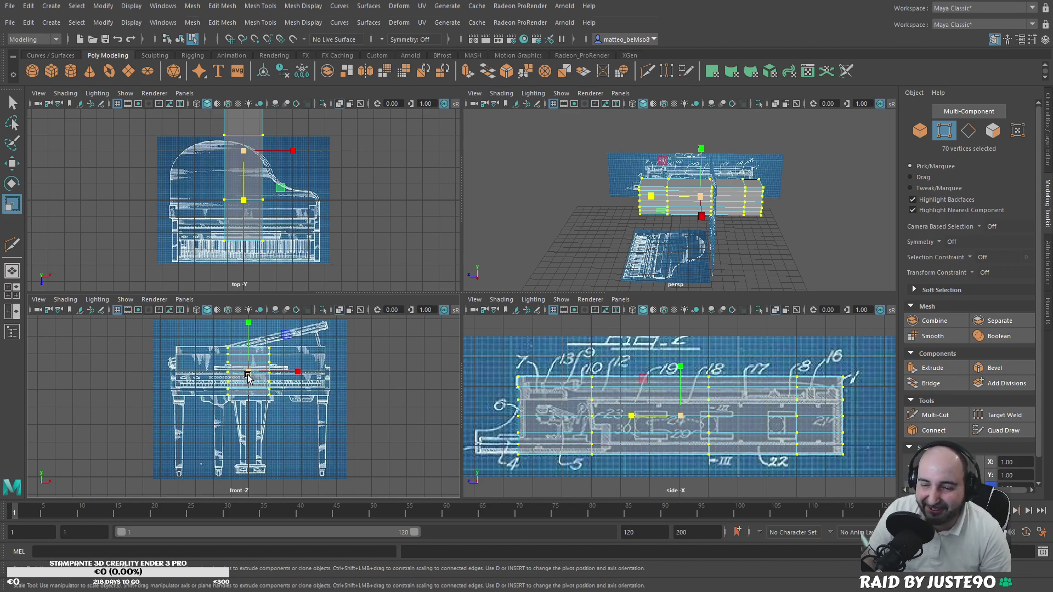
pyautogui.moveTo(275, 374); pyautogui.dragTo(399, 410)
pyautogui.press('w')
pyautogui.moveTo(299, 372); pyautogui.dragTo(303, 369)
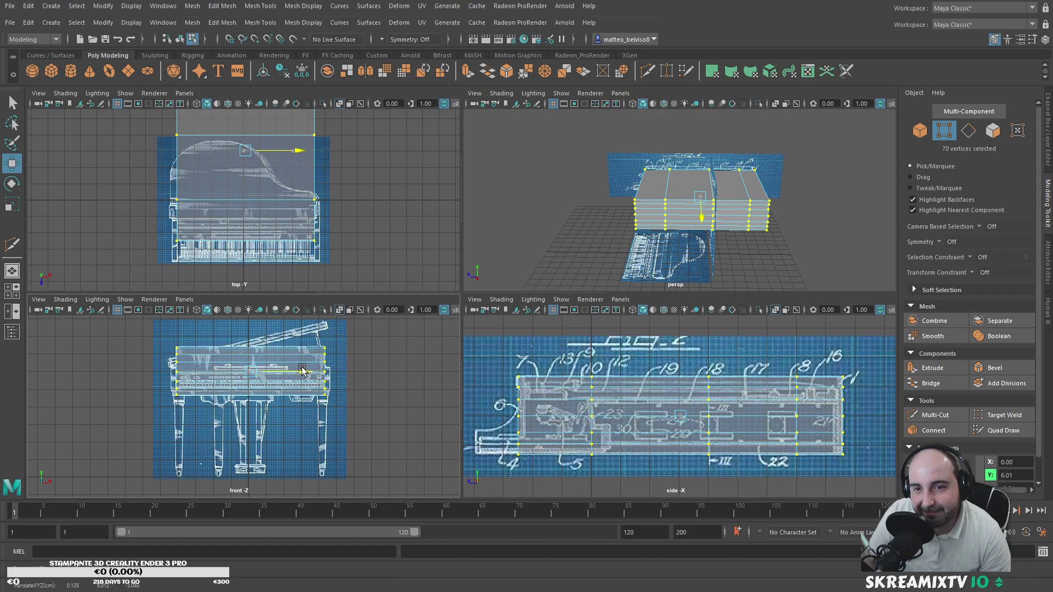
# Step: Scale all the selected vertices uniformly by about 1.07 so the block reaches the case's outer sides in the front view
pyautogui.scroll(3, 302, 370)
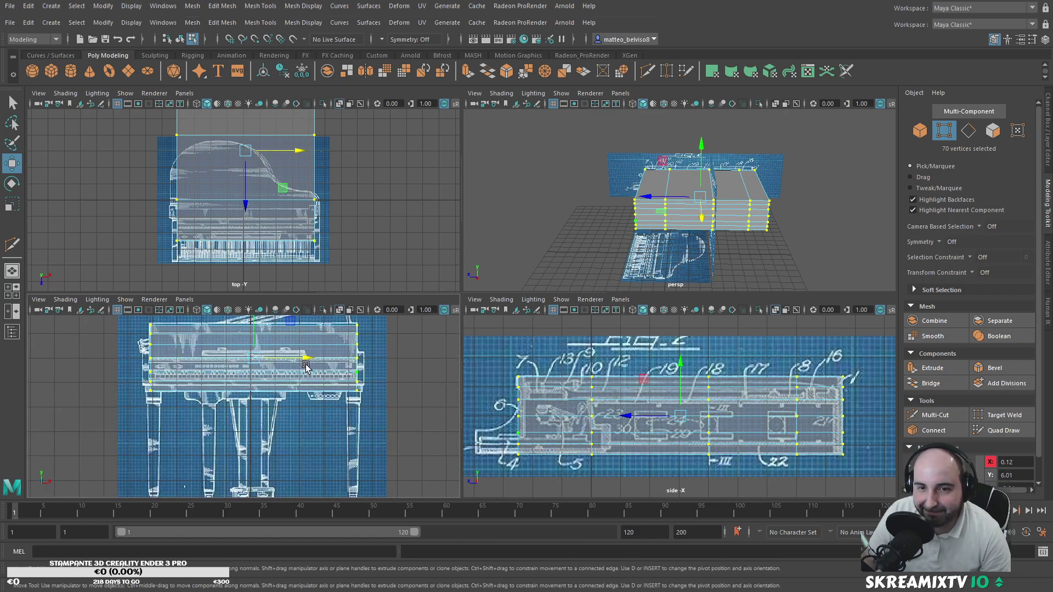
pyautogui.press('r')
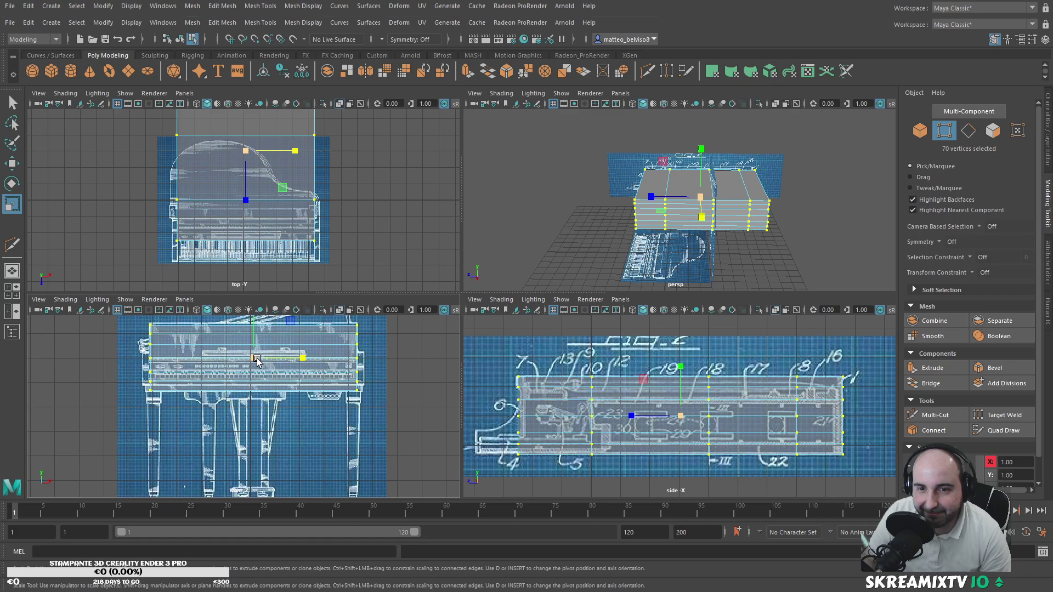
pyautogui.moveTo(257, 359); pyautogui.dragTo(269, 357)
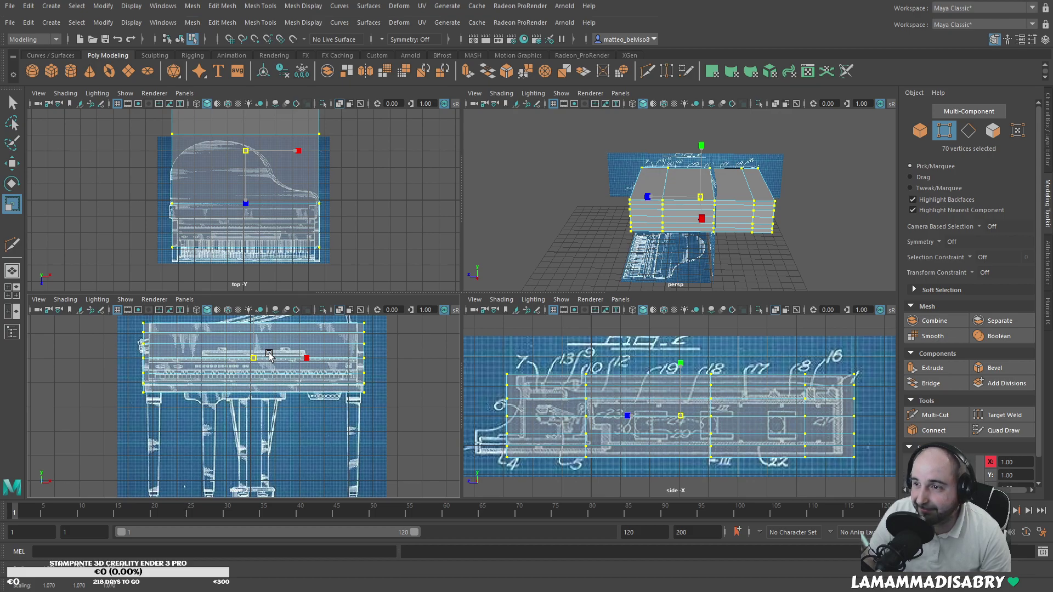
pyautogui.moveTo(269, 356); pyautogui.dragTo(270, 357)
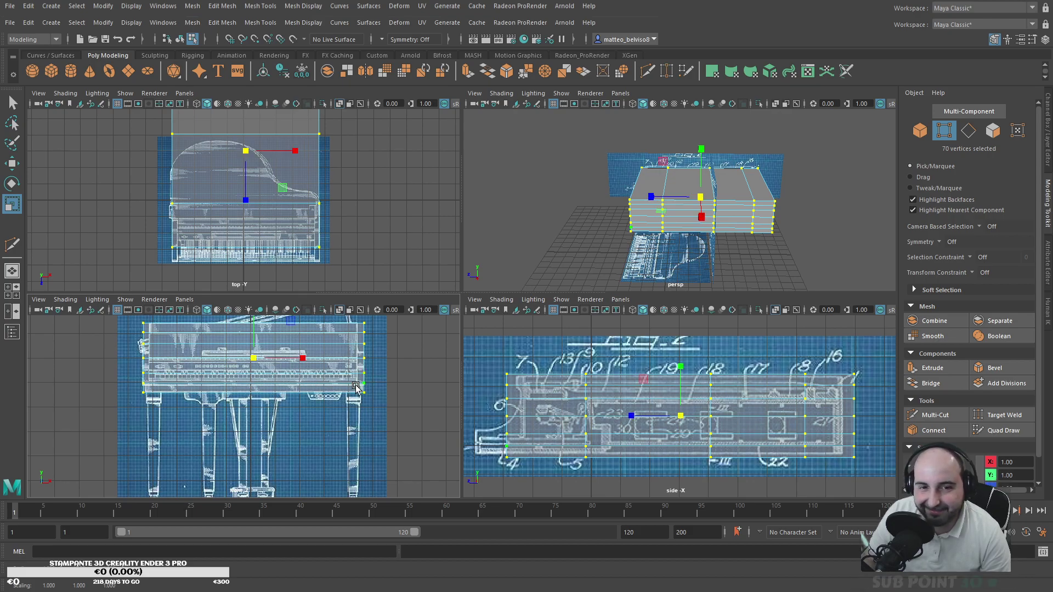
# Step: Select the block's three rear vertex rows in the top view and move them along Z toward the keyboard
pyautogui.keyDown('alt'); pyautogui.moveTo(573, 271); pyautogui.dragTo(619, 270); pyautogui.keyUp('alt')
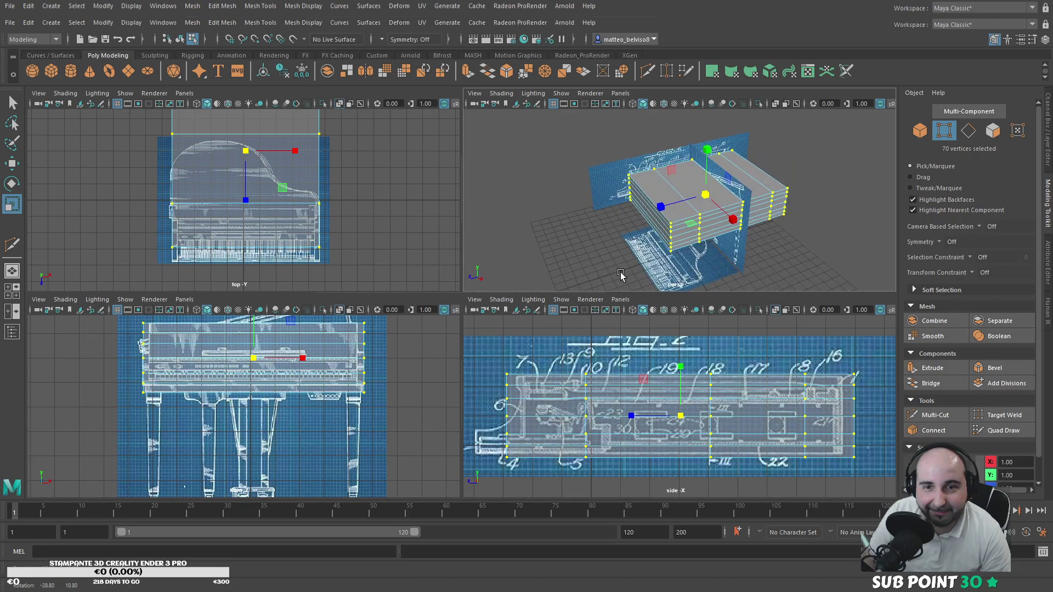
pyautogui.keyDown('alt'); pyautogui.moveTo(417, 221); pyautogui.dragTo(424, 282, button='middle'); pyautogui.keyUp('alt')
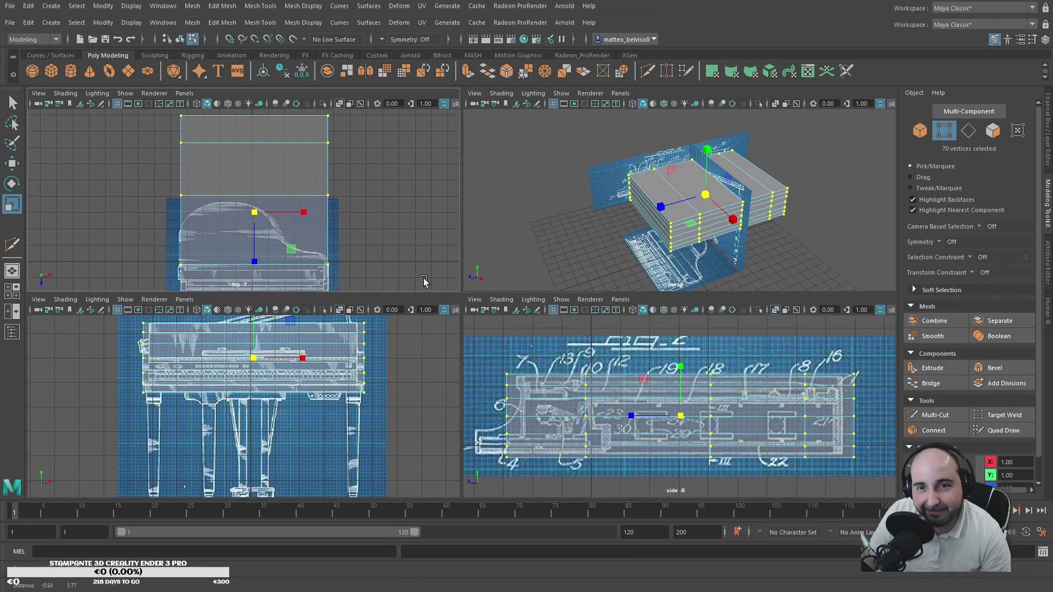
pyautogui.scroll(-2, 410, 269)
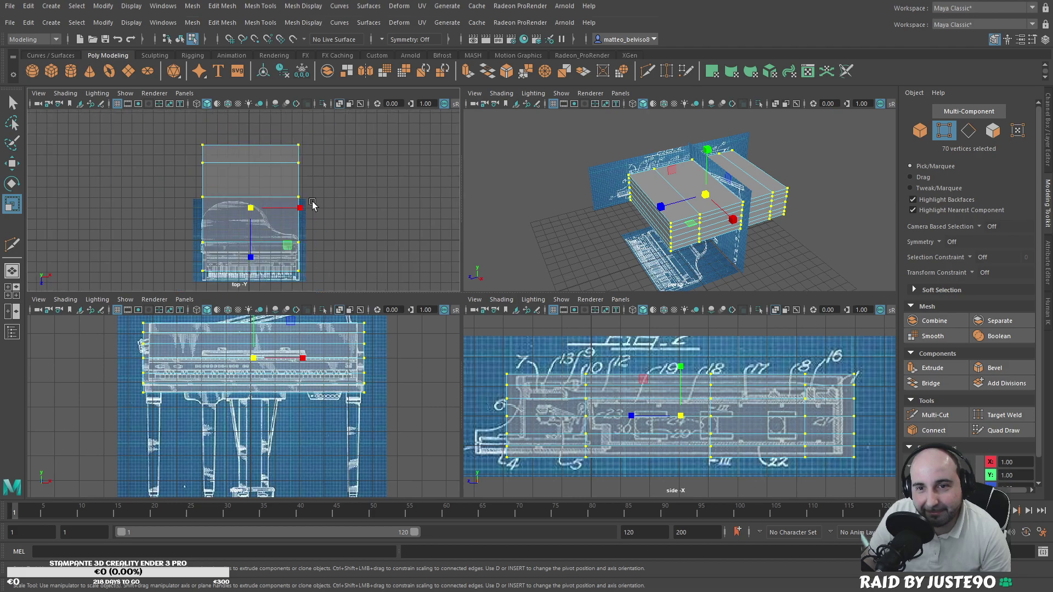
pyautogui.moveTo(306, 202); pyautogui.dragTo(307, 202)
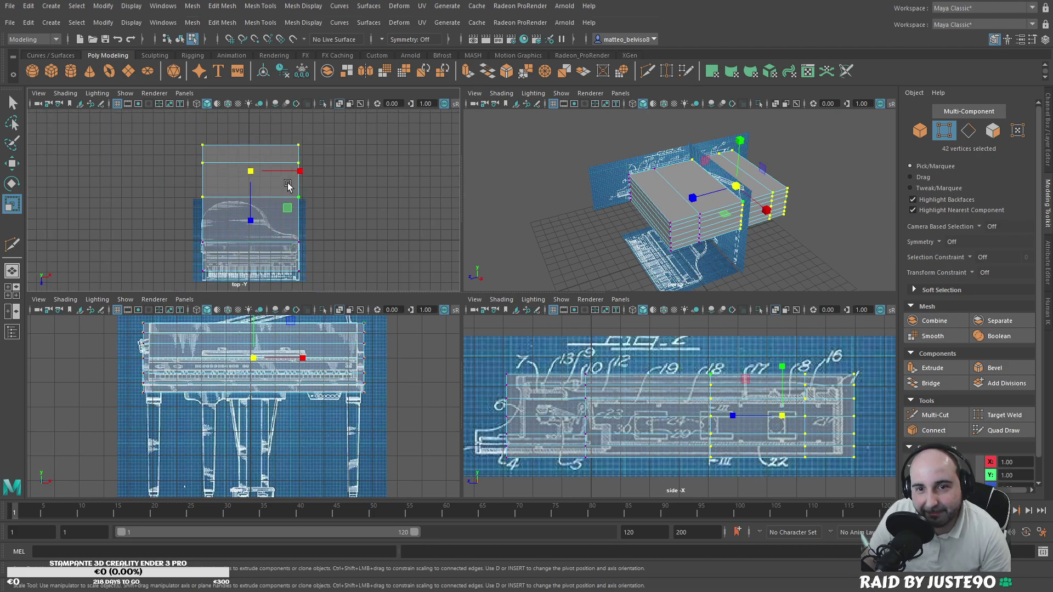
pyautogui.press('w')
pyautogui.moveTo(247, 198); pyautogui.dragTo(243, 221)
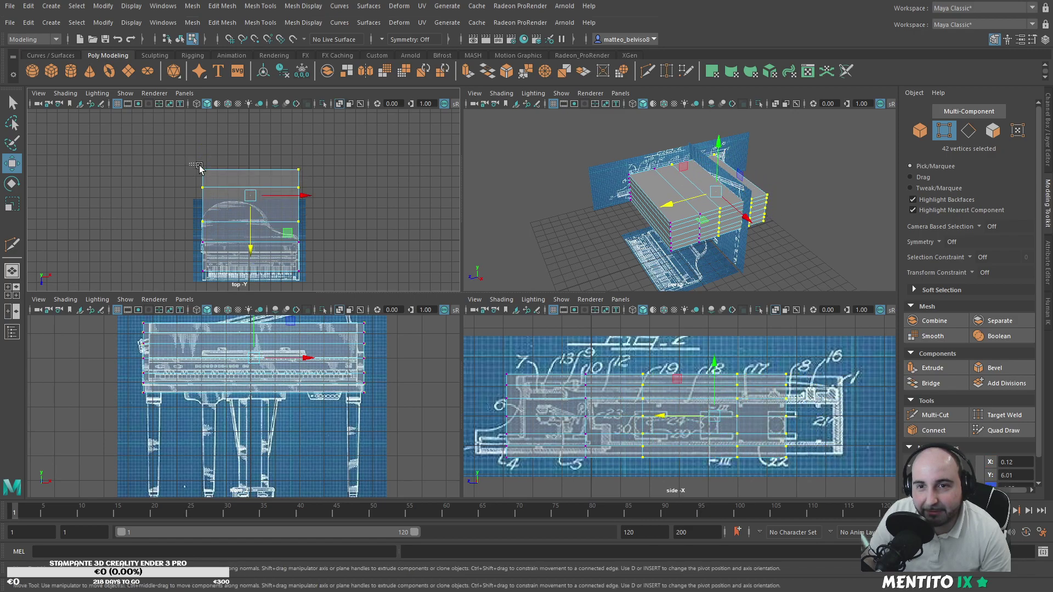
# Step: Pull the last two vertex rows toward the keyboard in turn, aligning the block's rear edge with the piano's tail in the top blueprint
pyautogui.moveTo(301, 201); pyautogui.dragTo(233, 261)
pyautogui.hotkey('shift', '.')
pyautogui.moveTo(193, 188); pyautogui.dragTo(313, 207)
pyautogui.moveTo(245, 240); pyautogui.dragTo(248, 243)
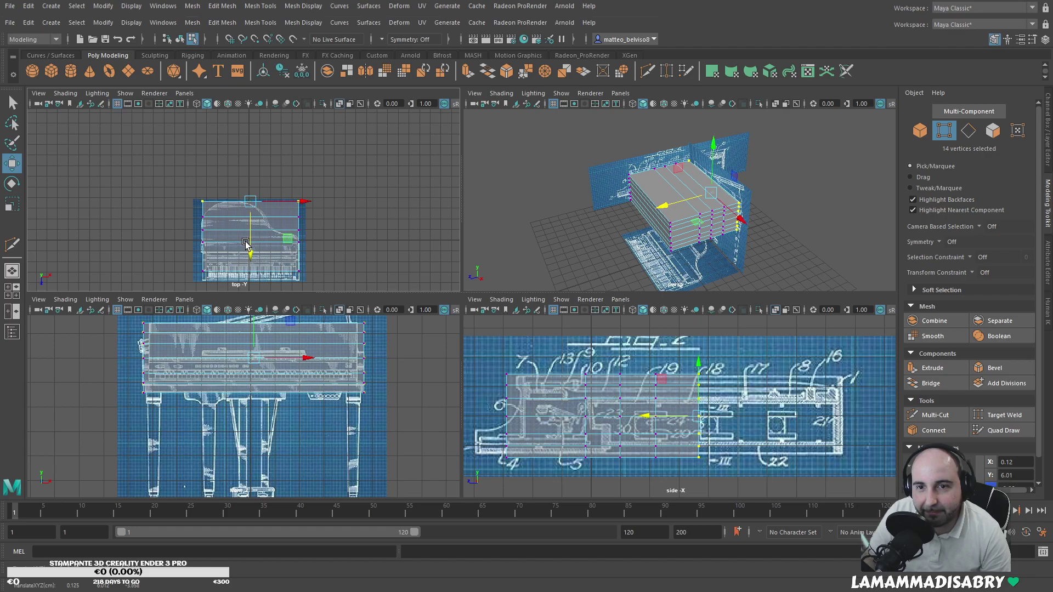
# Step: Insert three front-to-back edge loops across the block with Multi-Cut, dividing its width into four strips in the top view
pyautogui.scroll(3, 244, 244)
pyautogui.keyDown('alt'); pyautogui.moveTo(241, 221); pyautogui.dragTo(245, 175, button='middle'); pyautogui.keyUp('alt')
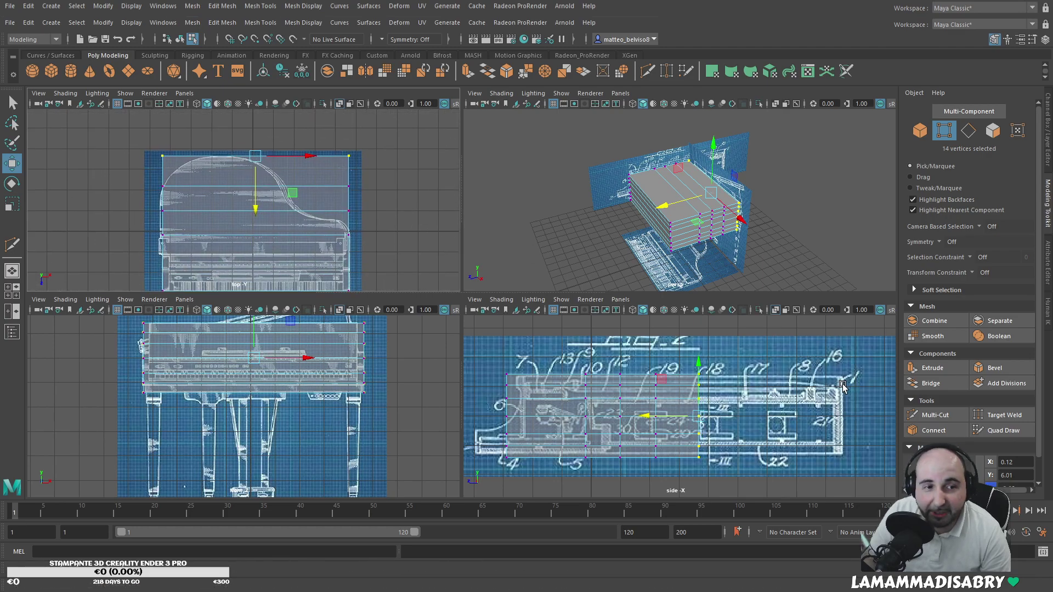
pyautogui.click(936, 415)
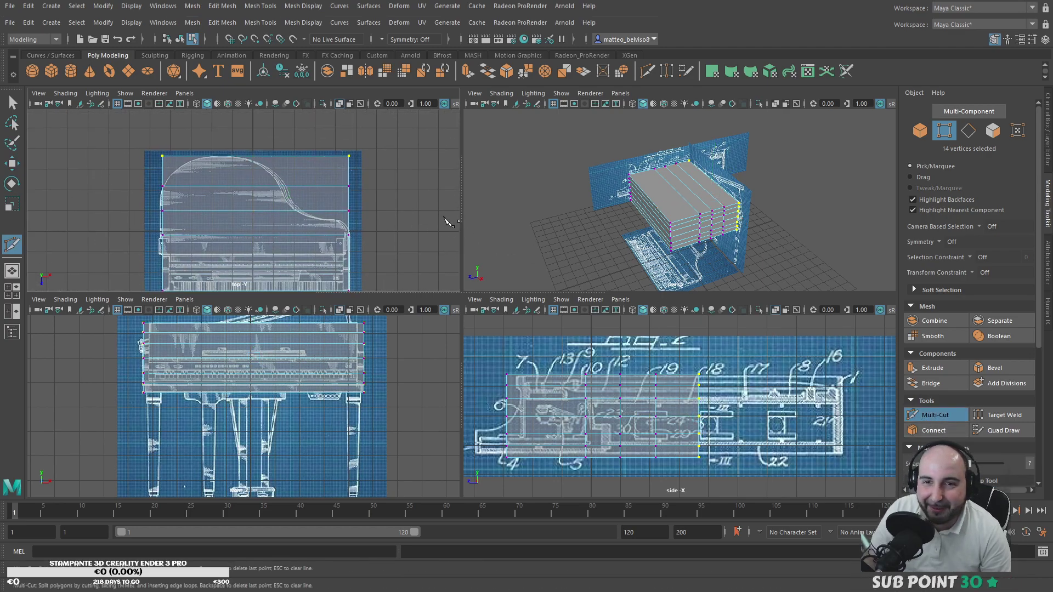
pyautogui.keyDown('ctrl'); pyautogui.click(255, 182); pyautogui.keyUp('ctrl')
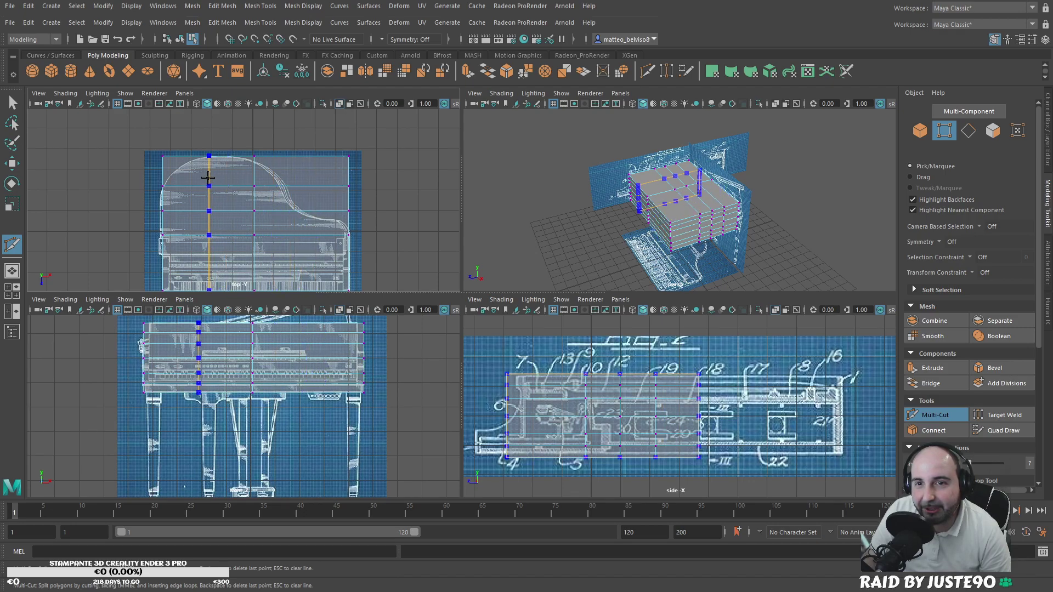
pyautogui.keyDown('ctrl'); pyautogui.click(211, 177); pyautogui.keyUp('ctrl')
pyautogui.keyDown('ctrl'); pyautogui.click(295, 181); pyautogui.keyUp('ctrl')
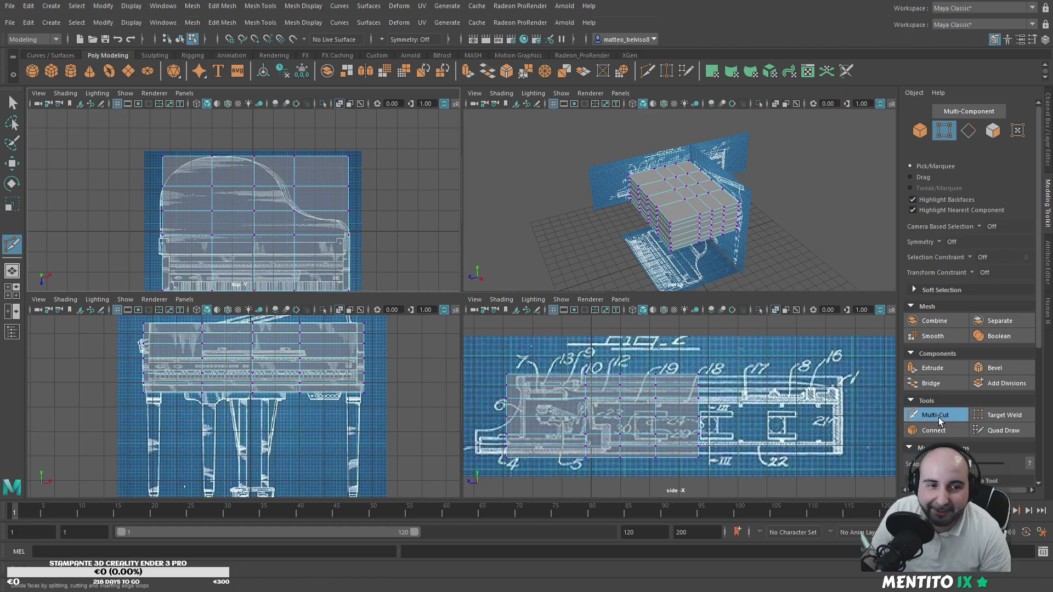
pyautogui.press('q')
# Step: Move the two outer front-to-back edge loops apart toward the case sides, placing the one on the negative X side at about X -2.35
pyautogui.click(978, 134)
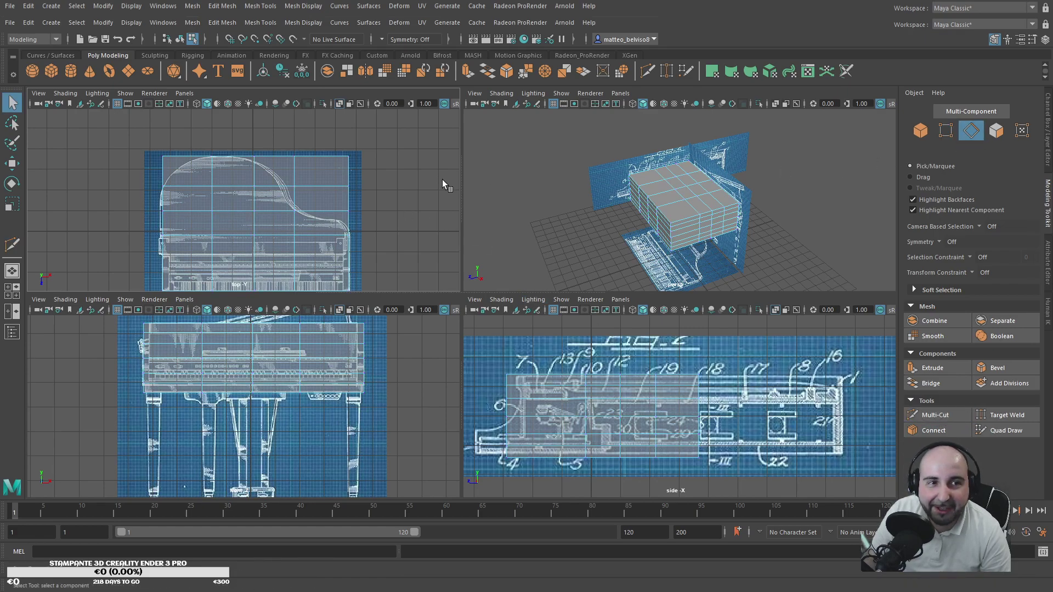
pyautogui.click(297, 171)
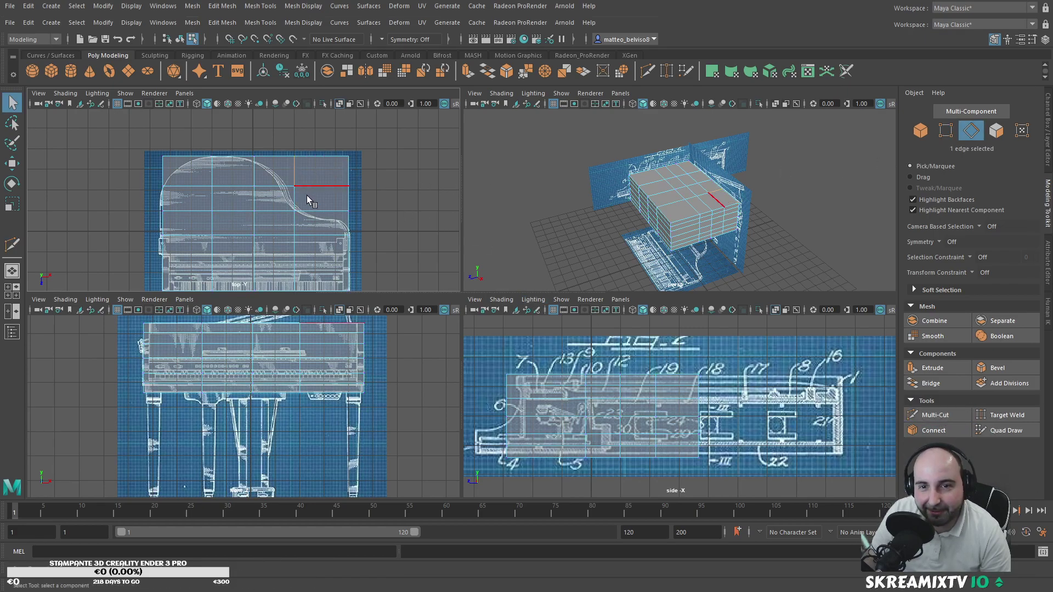
pyautogui.press('w')
pyautogui.moveTo(328, 225); pyautogui.dragTo(248, 226)
pyautogui.keyDown('alt'); pyautogui.moveTo(294, 236); pyautogui.dragTo(339, 196, button='middle'); pyautogui.keyUp('alt')
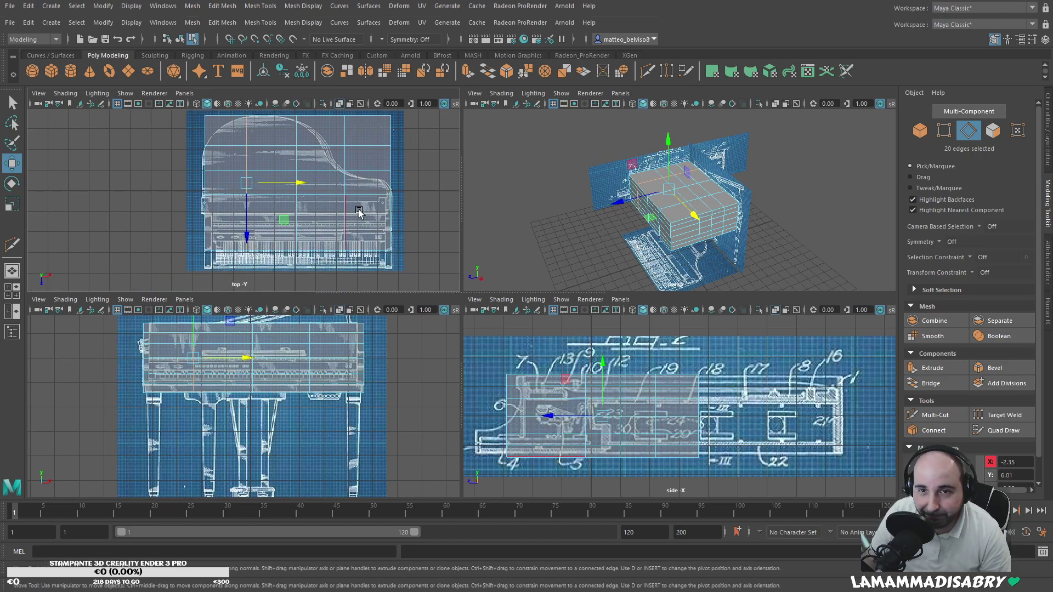
# Step: Select the block's front vertex row and move it along Z to the front edge of the keyboard in the top blueprint
pyautogui.press('F9')
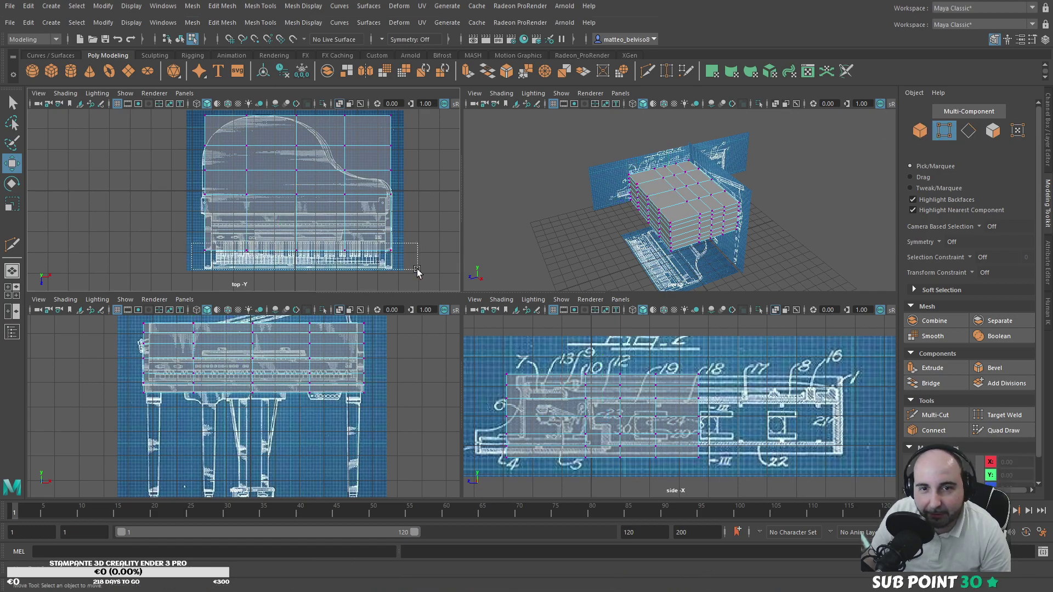
pyautogui.moveTo(417, 270); pyautogui.dragTo(417, 270)
pyautogui.moveTo(298, 274); pyautogui.dragTo(290, 295)
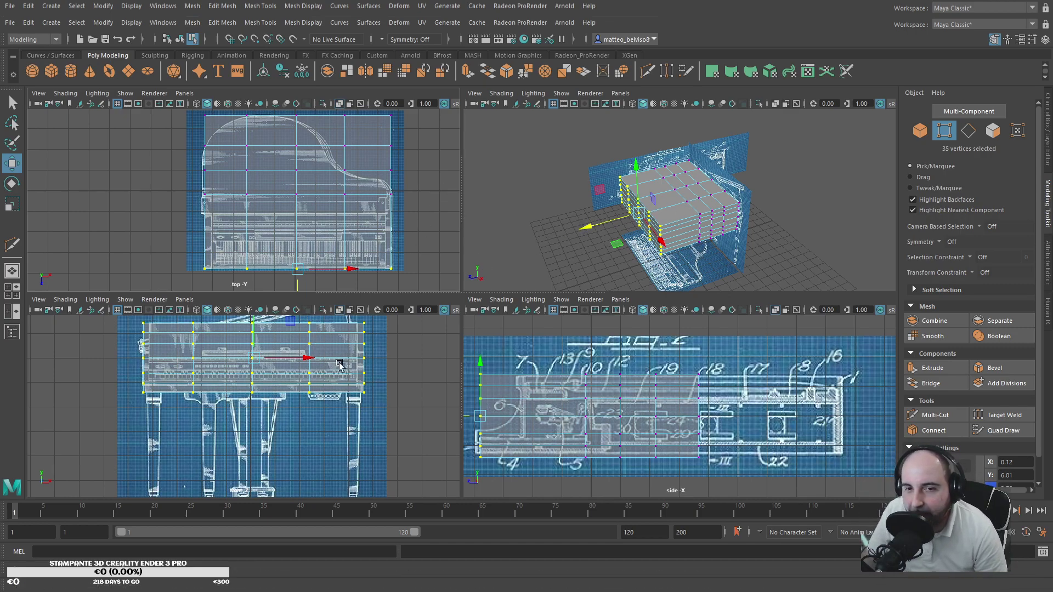
pyautogui.scroll(2, 281, 450)
pyautogui.moveTo(293, 199)
pyautogui.keyDown('alt'); pyautogui.mouseDown(button='middle')
pyautogui.moveTo(291, 246)
pyautogui.moveTo(301, 202)
pyautogui.moveTo(288, 207)
pyautogui.mouseUp(button='middle'); pyautogui.keyUp('alt')
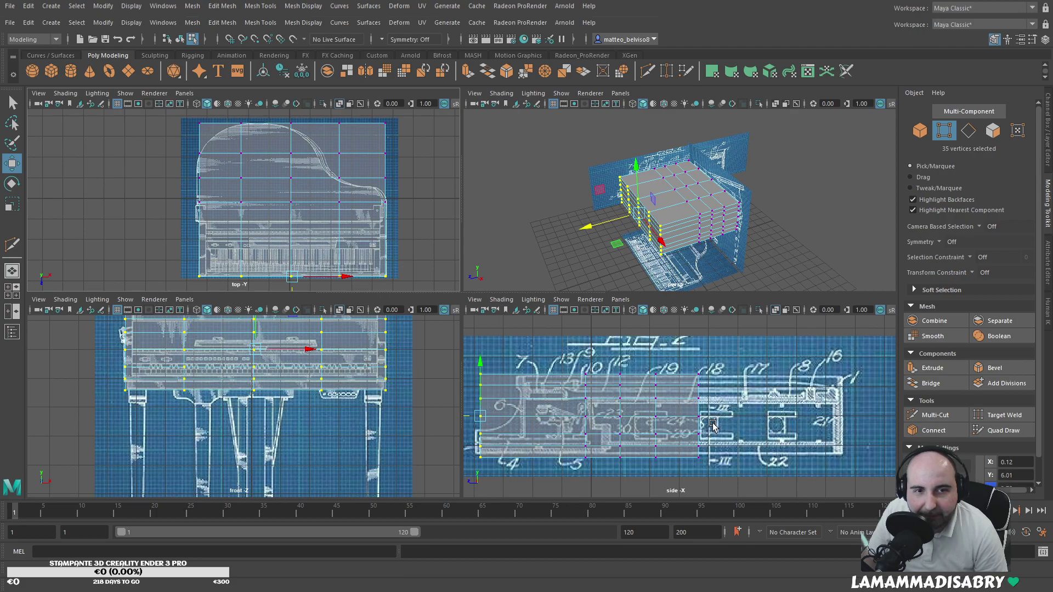
pyautogui.keyDown('alt'); pyautogui.moveTo(719, 257); pyautogui.dragTo(679, 252); pyautogui.keyUp('alt')
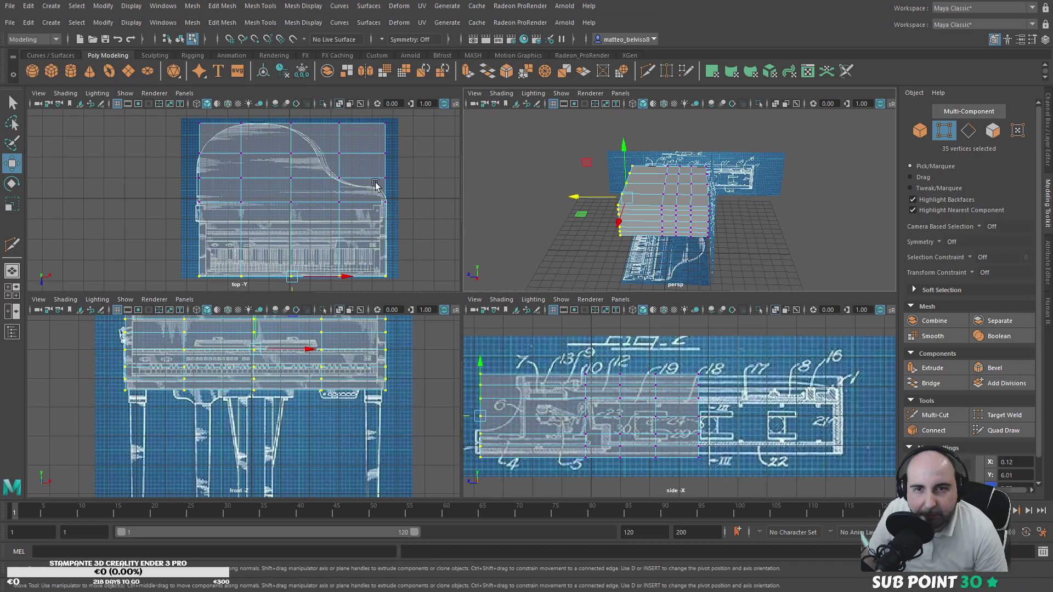
# Step: Align the inner vertices with the case's curved side in the top blueprint, then move the outer-side vertex column onto it at about X 4.37
pyautogui.click(335, 151)
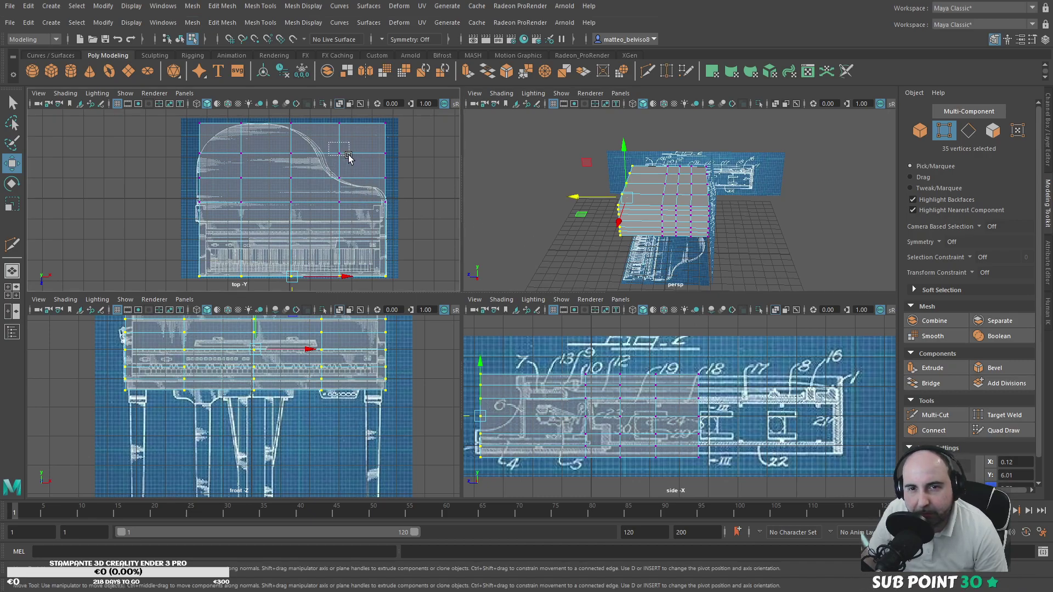
pyautogui.moveTo(393, 156); pyautogui.dragTo(378, 177)
pyautogui.moveTo(335, 218); pyautogui.dragTo(335, 217)
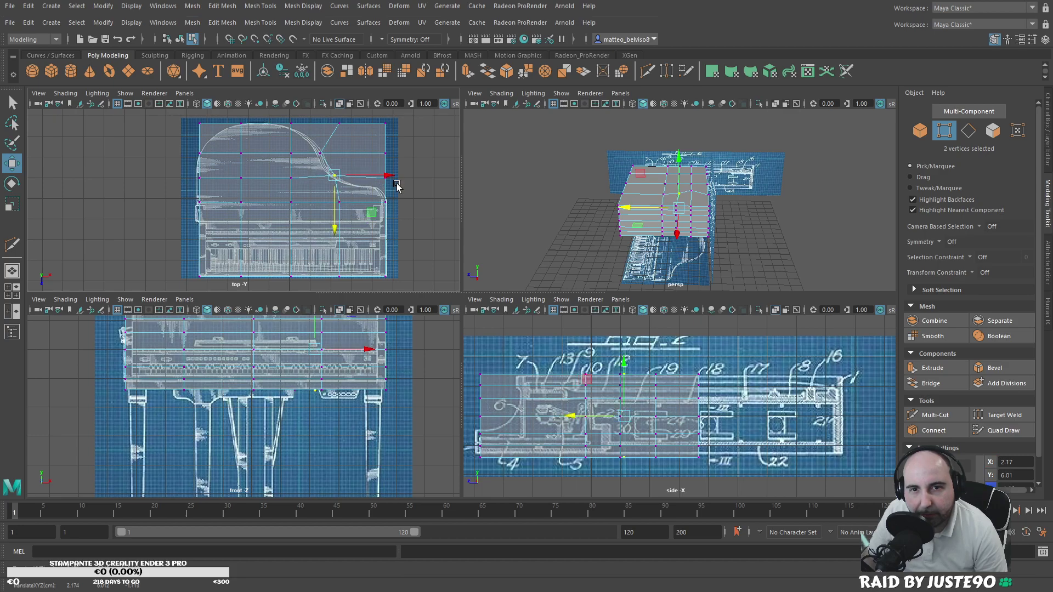
pyautogui.moveTo(398, 170); pyautogui.dragTo(369, 214)
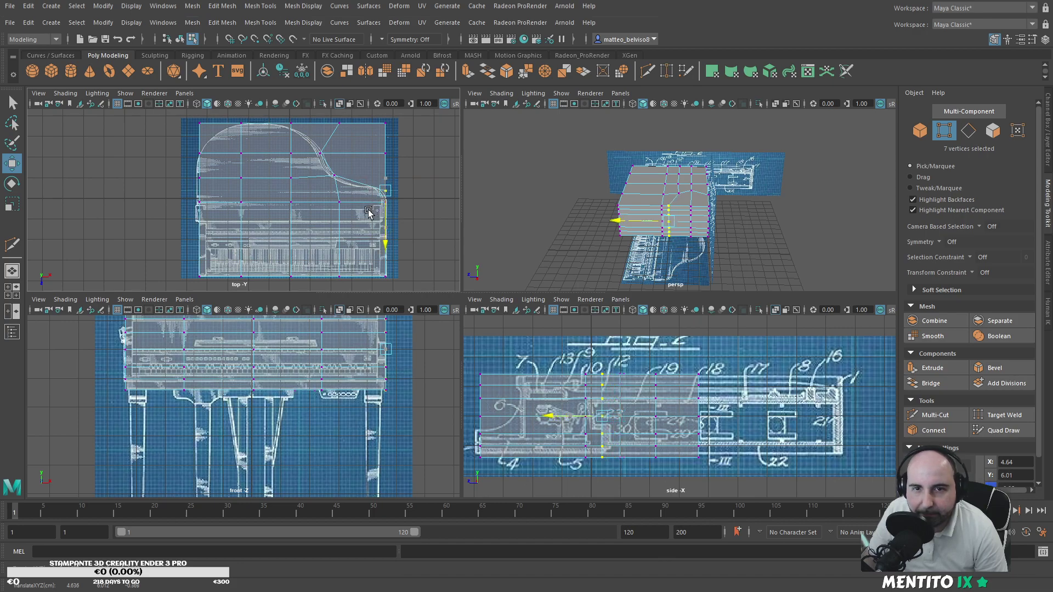
pyautogui.moveTo(420, 190); pyautogui.dragTo(410, 190)
pyautogui.moveTo(384, 226); pyautogui.dragTo(379, 224)
# Step: Fit the tail's middle and next vertex columns to the blueprint curve at about X 0.07 and 1.04, and the adjacent inner vertices at X 1.56
pyautogui.scroll(4, 378, 225)
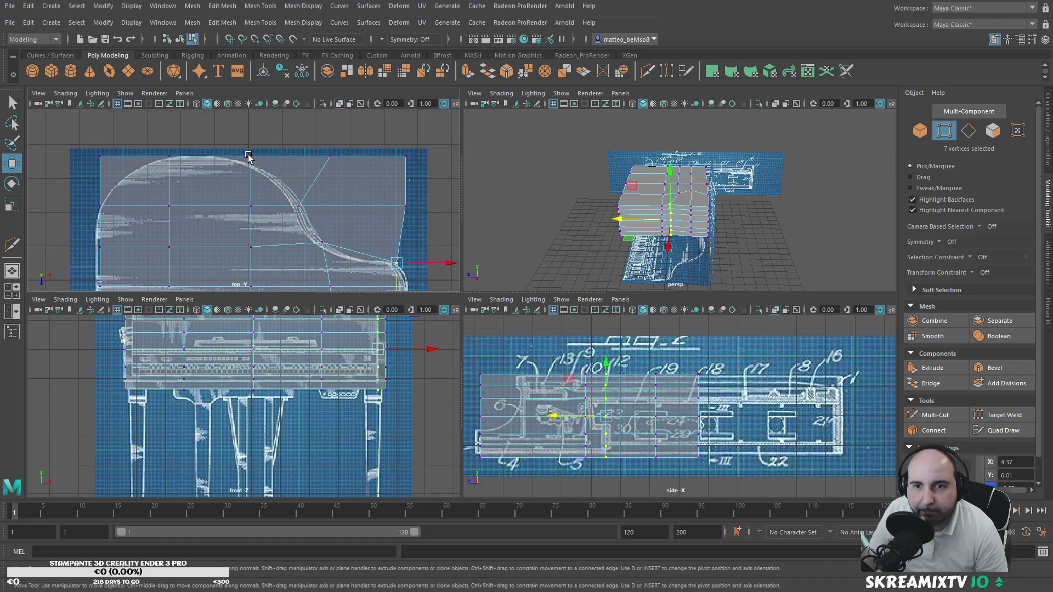
pyautogui.moveTo(257, 162); pyautogui.dragTo(258, 164)
pyautogui.moveTo(252, 202); pyautogui.dragTo(243, 210)
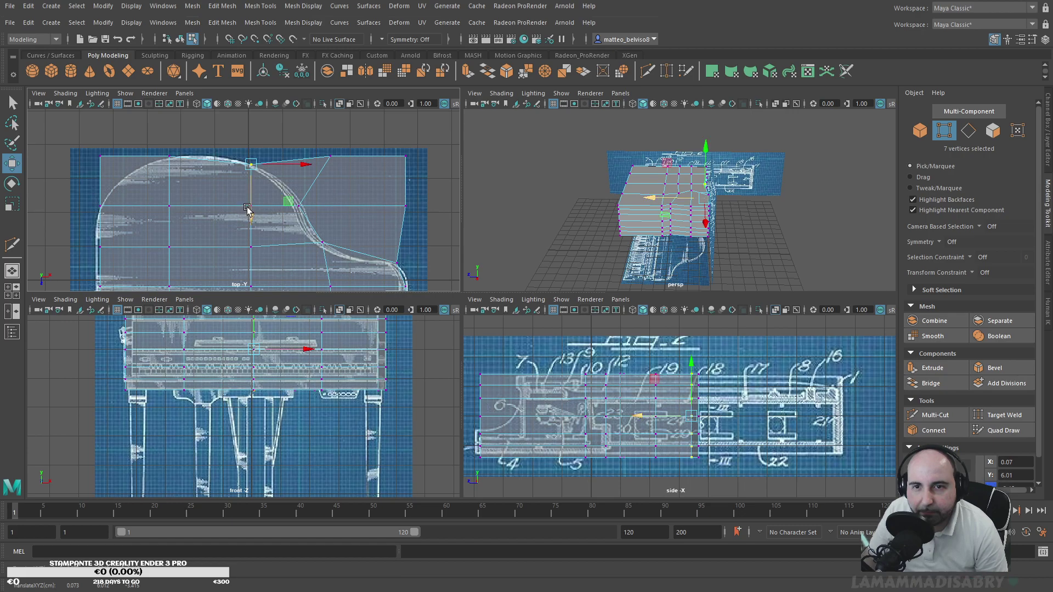
pyautogui.moveTo(320, 147); pyautogui.dragTo(337, 167)
pyautogui.moveTo(337, 169); pyautogui.dragTo(270, 231, button='middle')
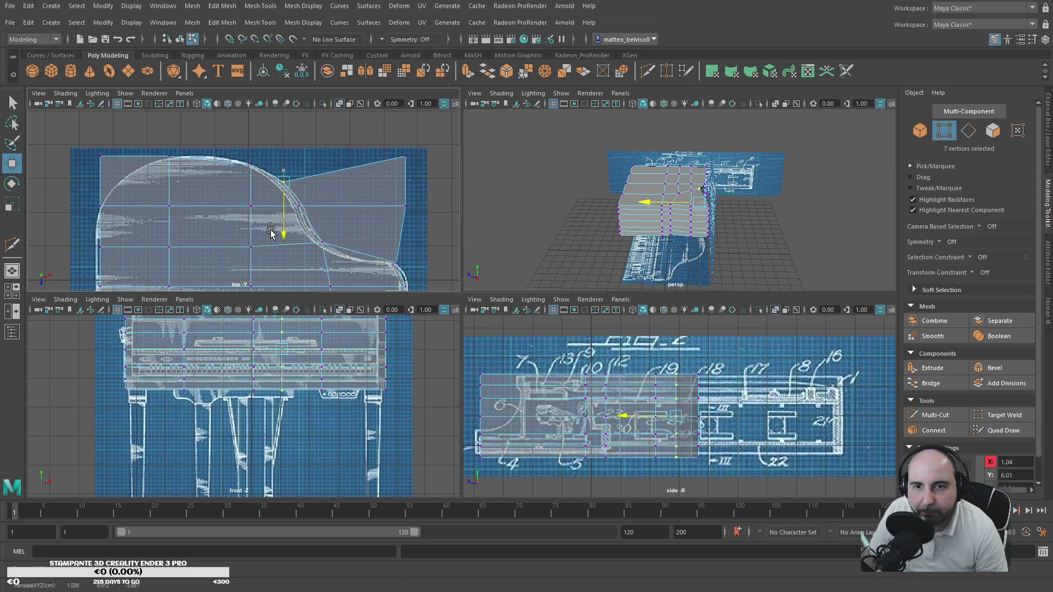
pyautogui.moveTo(291, 198); pyautogui.dragTo(322, 206)
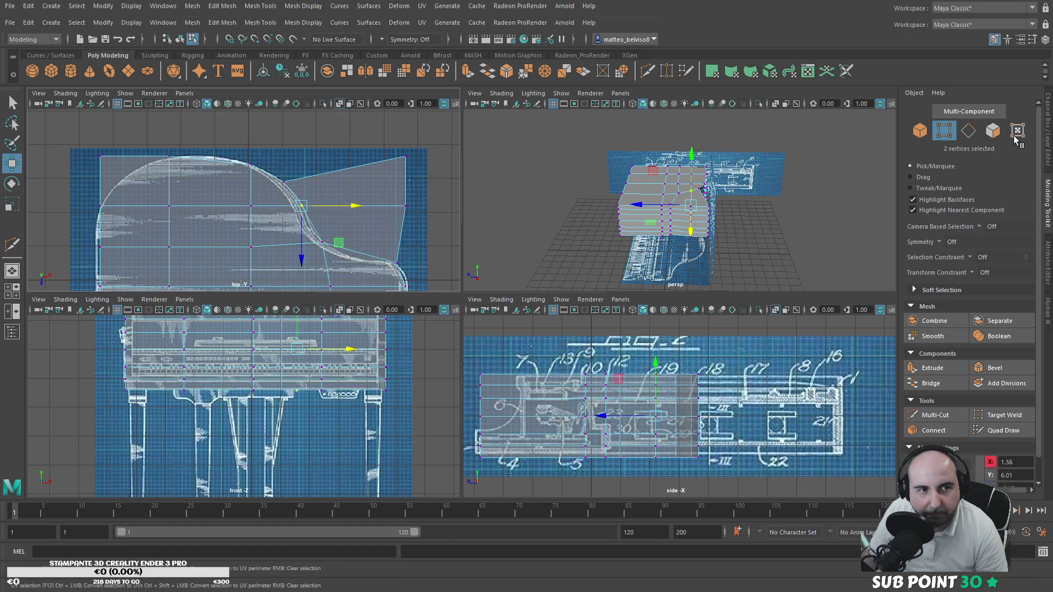
# Step: Delete the block's top and bottom faces that lie outside the curved side of the case outline
pyautogui.click(993, 131)
pyautogui.click(409, 173)
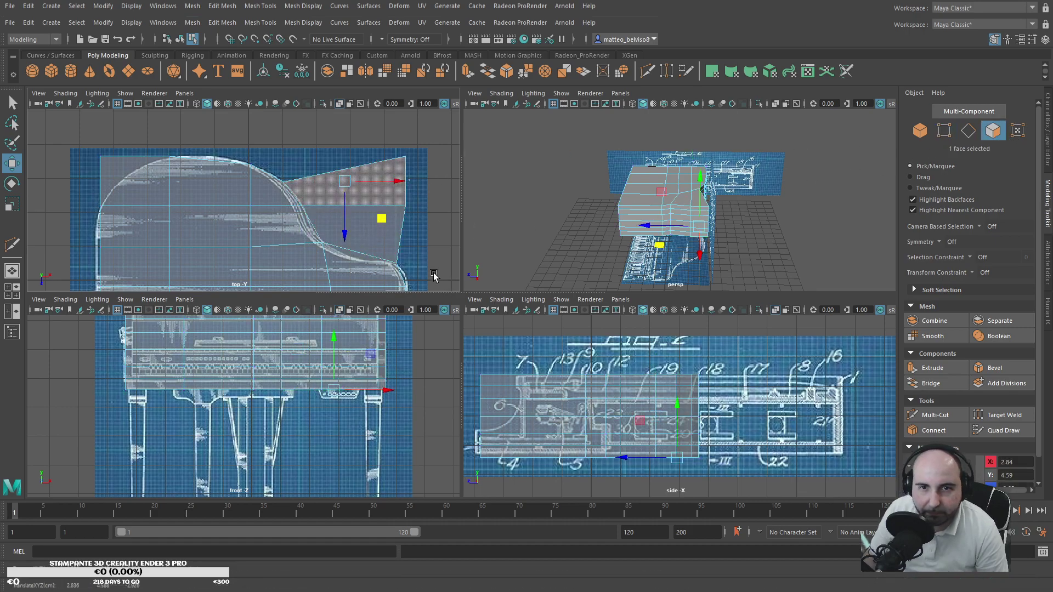
pyautogui.keyDown('shift'); pyautogui.click(404, 258); pyautogui.keyUp('shift')
pyautogui.keyDown('ctrl'); pyautogui.click(404, 260); pyautogui.keyUp('ctrl')
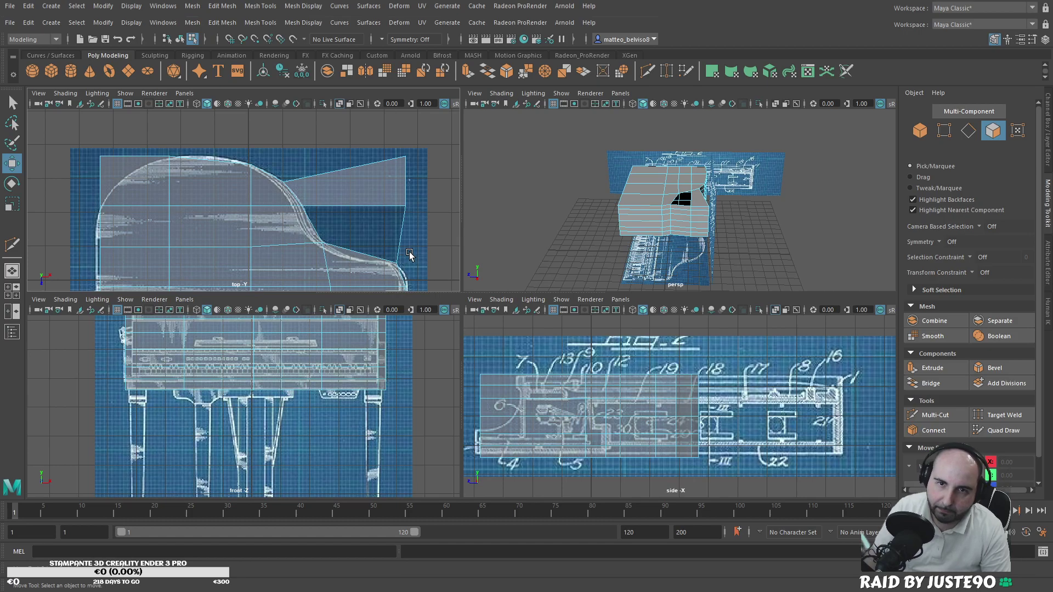
pyautogui.press('Delete')
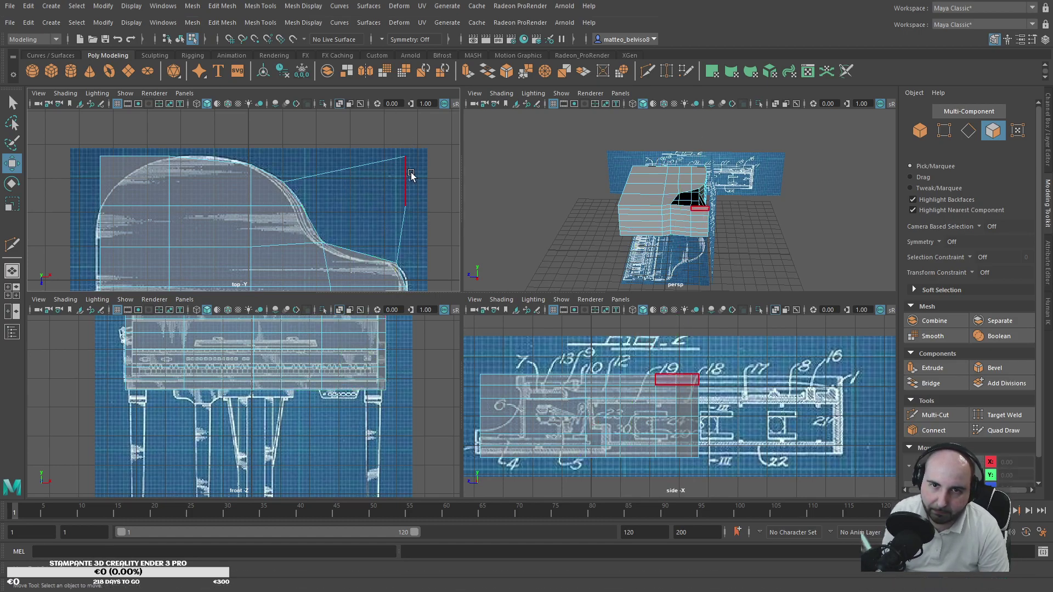
# Step: Select the leftover wall faces outside the case's curved side and delete them
pyautogui.moveTo(738, 261)
pyautogui.keyDown('alt'); pyautogui.mouseDown()
pyautogui.moveTo(737, 222)
pyautogui.moveTo(731, 268)
pyautogui.moveTo(755, 267)
pyautogui.mouseUp(); pyautogui.keyUp('alt')
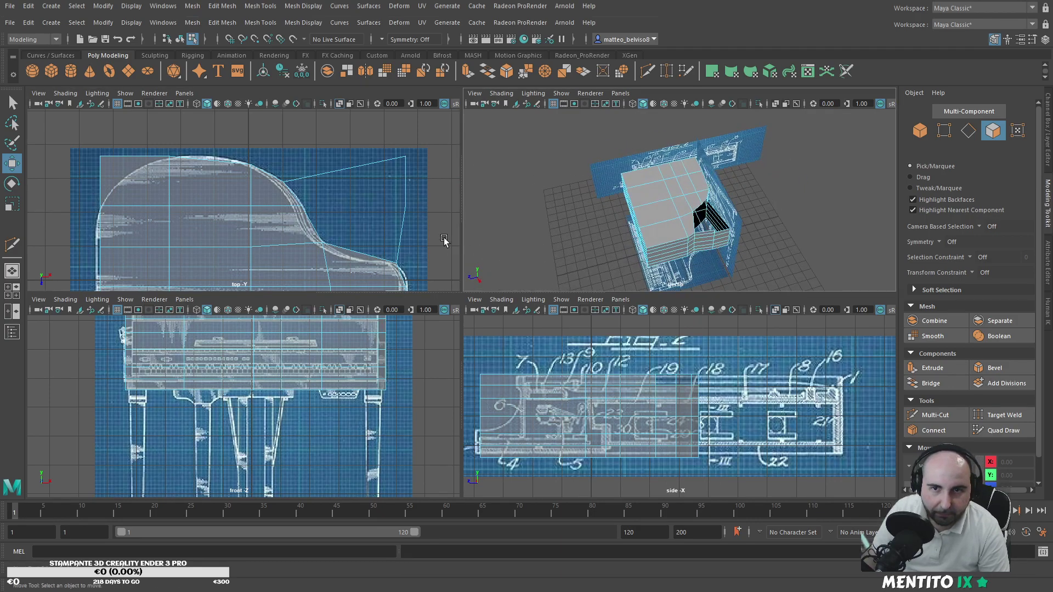
pyautogui.moveTo(336, 148); pyautogui.dragTo(465, 229)
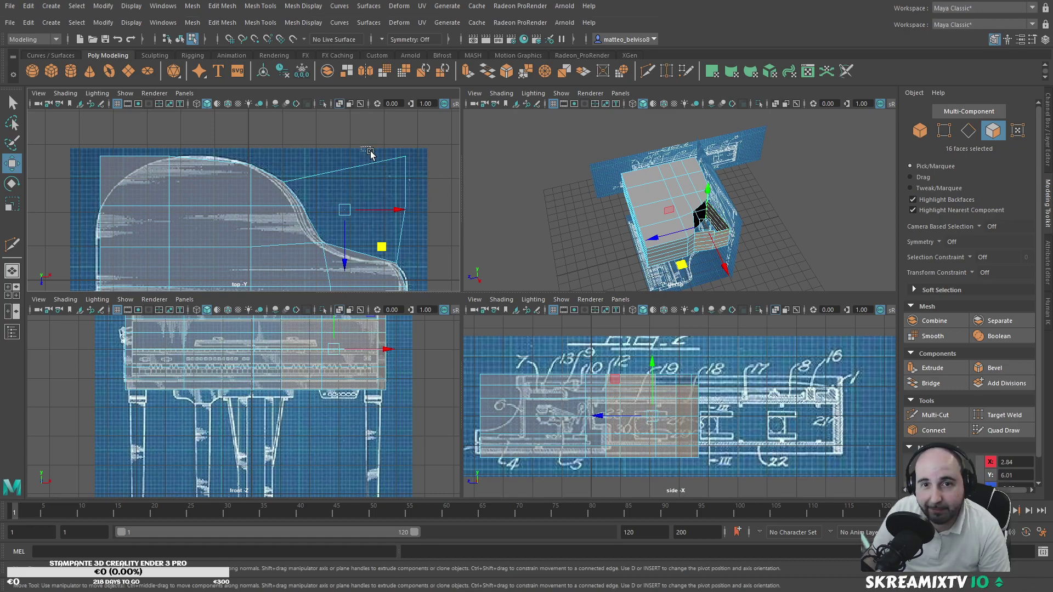
pyautogui.keyDown('ctrl'); pyautogui.moveTo(412, 181); pyautogui.dragTo(417, 222); pyautogui.keyUp('ctrl')
pyautogui.press('Delete')
pyautogui.press('Delete')
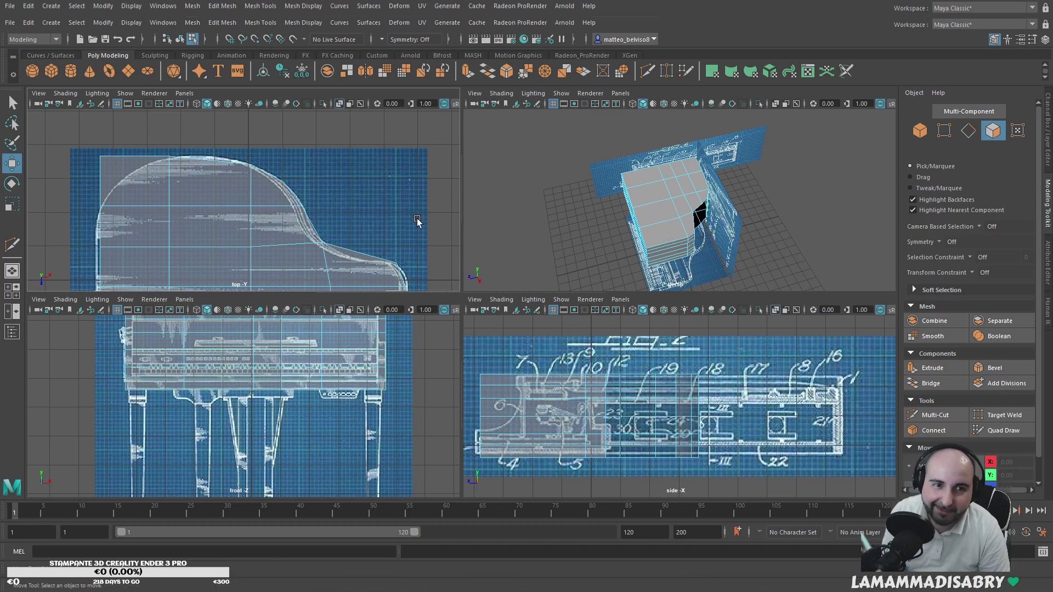
# Step: Bridge the top and bottom border edges of the opening's section nearest the keyboard to start the curved side wall
pyautogui.keyDown('alt'); pyautogui.moveTo(681, 233); pyautogui.dragTo(644, 209); pyautogui.keyUp('alt')
pyautogui.scroll(5, 648, 215)
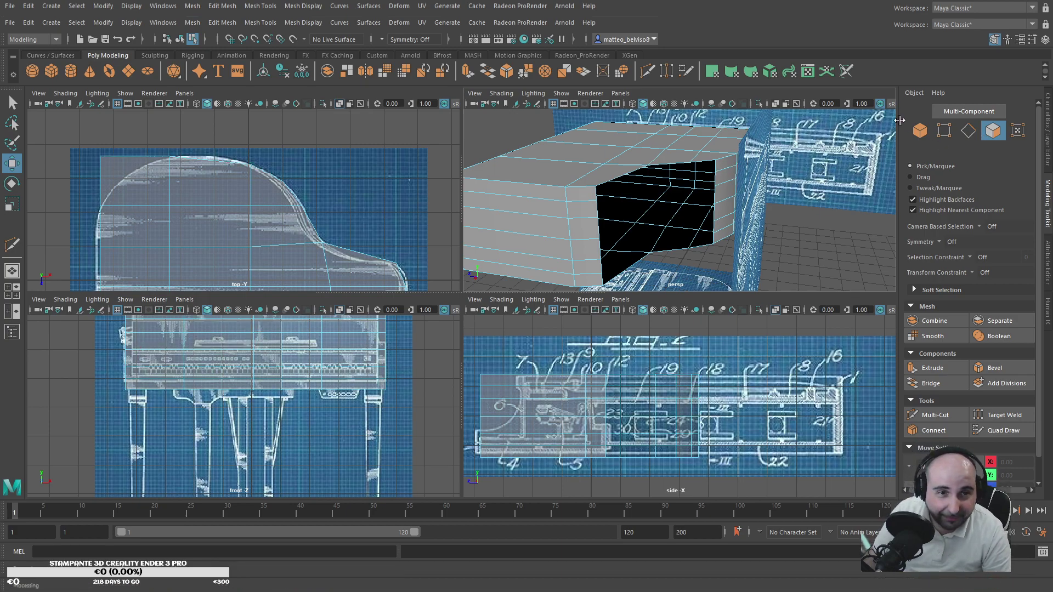
pyautogui.click(969, 130)
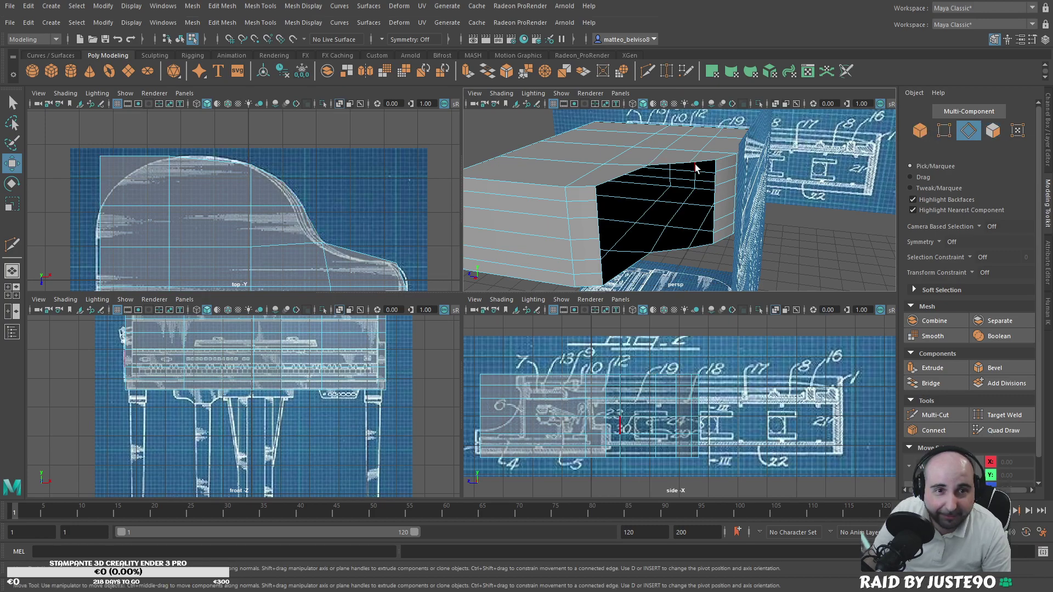
pyautogui.click(695, 167)
pyautogui.click(621, 180)
pyautogui.keyDown('shift'); pyautogui.click(633, 266); pyautogui.keyUp('shift')
pyautogui.click(931, 383)
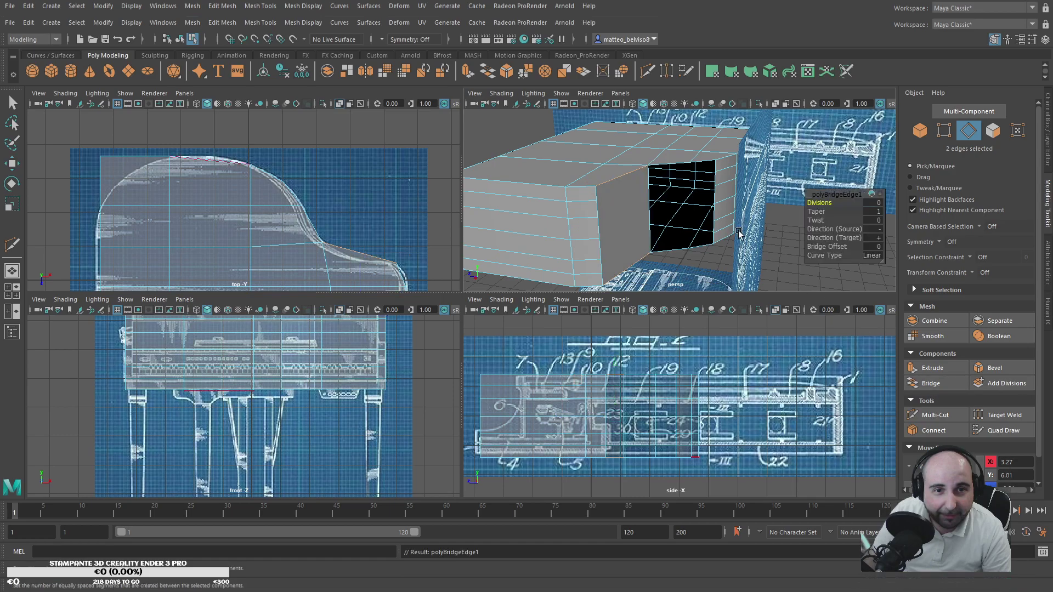
# Step: Bridge the two remaining pairs of top and bottom border edges to close the curved side wall
pyautogui.click(678, 166)
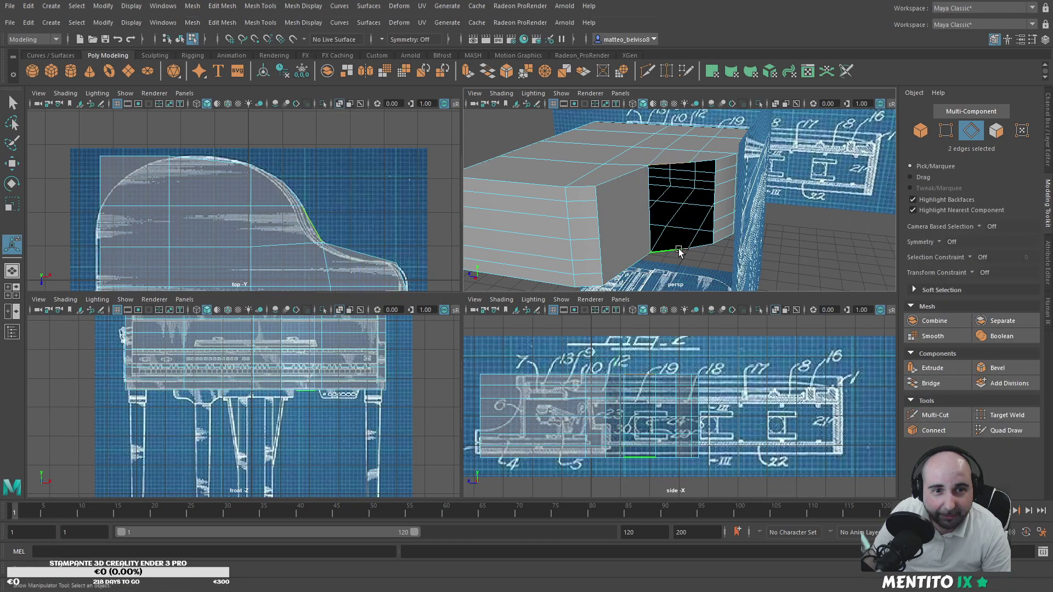
pyautogui.click(931, 383)
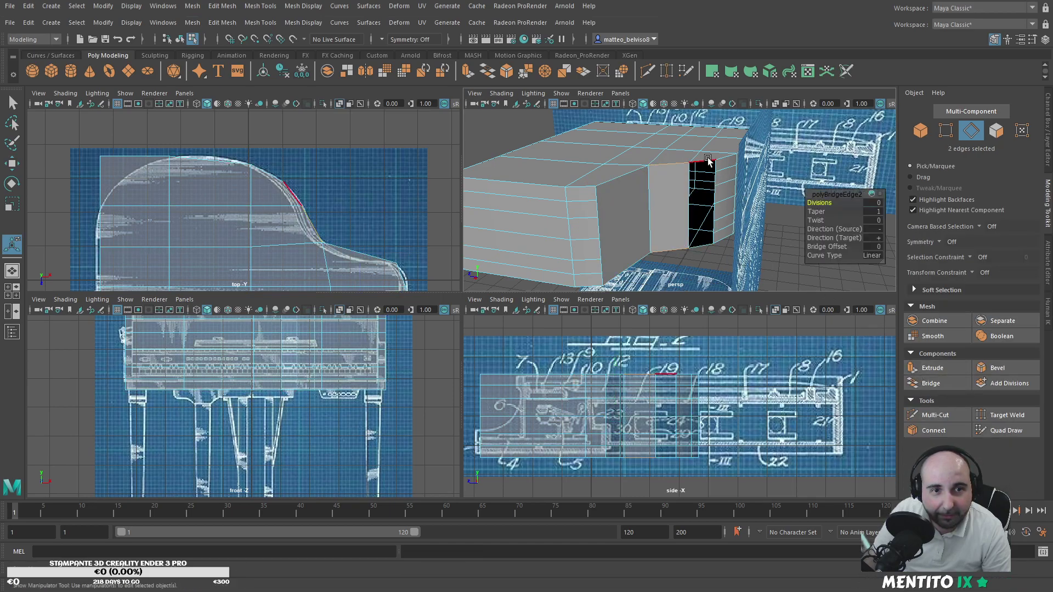
pyautogui.click(705, 248)
pyautogui.click(931, 382)
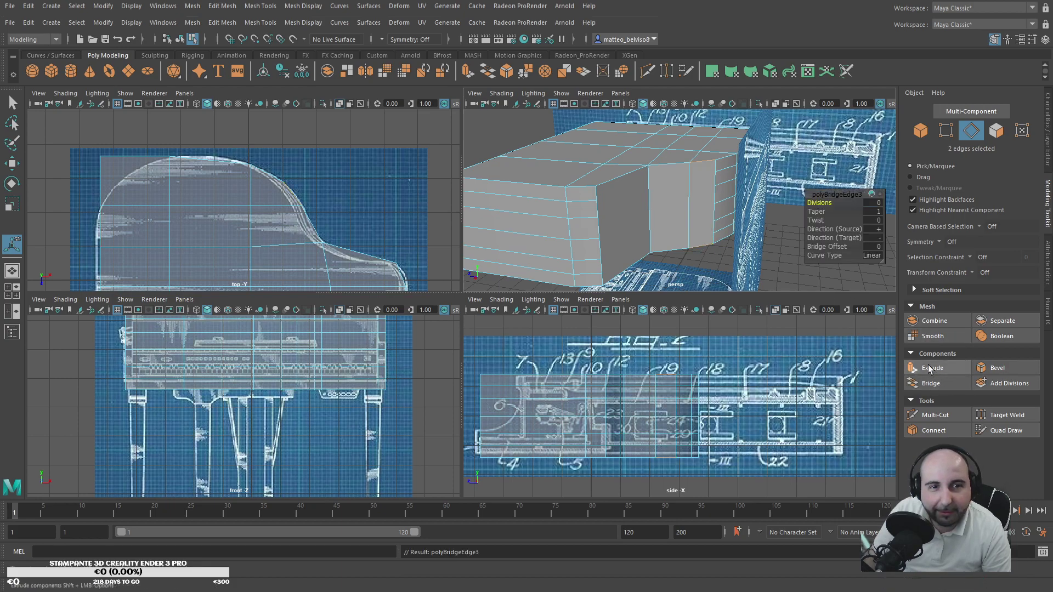
# Step: Insert horizontal edge loops along the bridged curved wall with Multi-Cut, matching the heights of the neighbouring rows
pyautogui.click(935, 416)
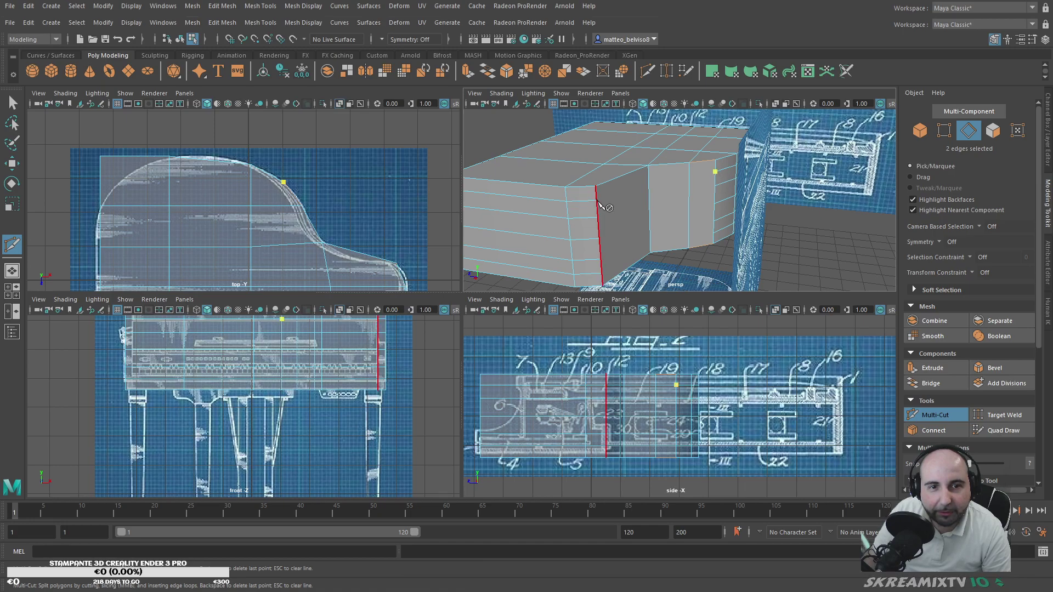
pyautogui.click(598, 201)
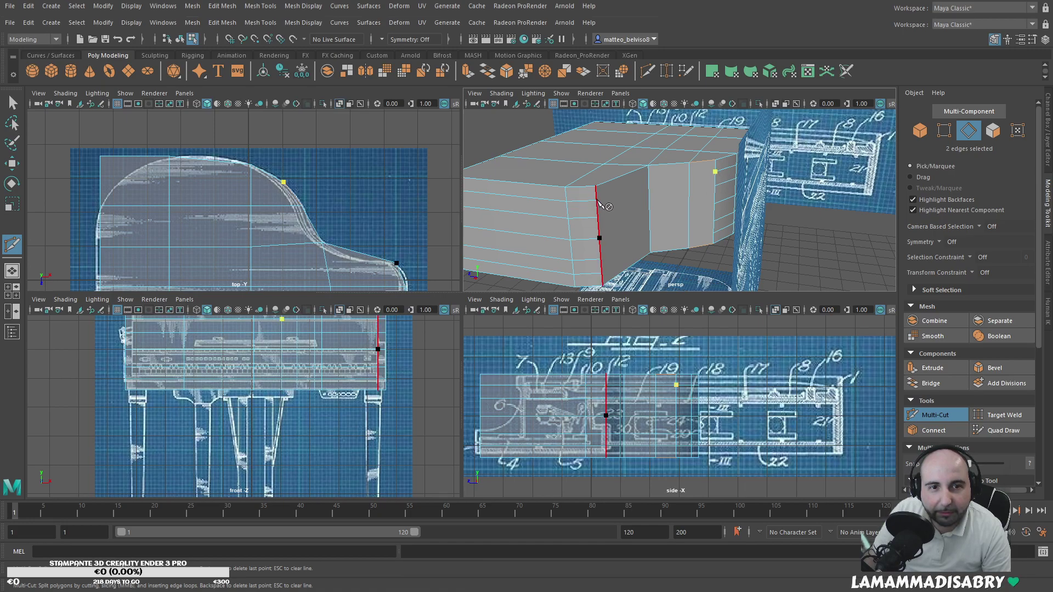
pyautogui.press('Escape')
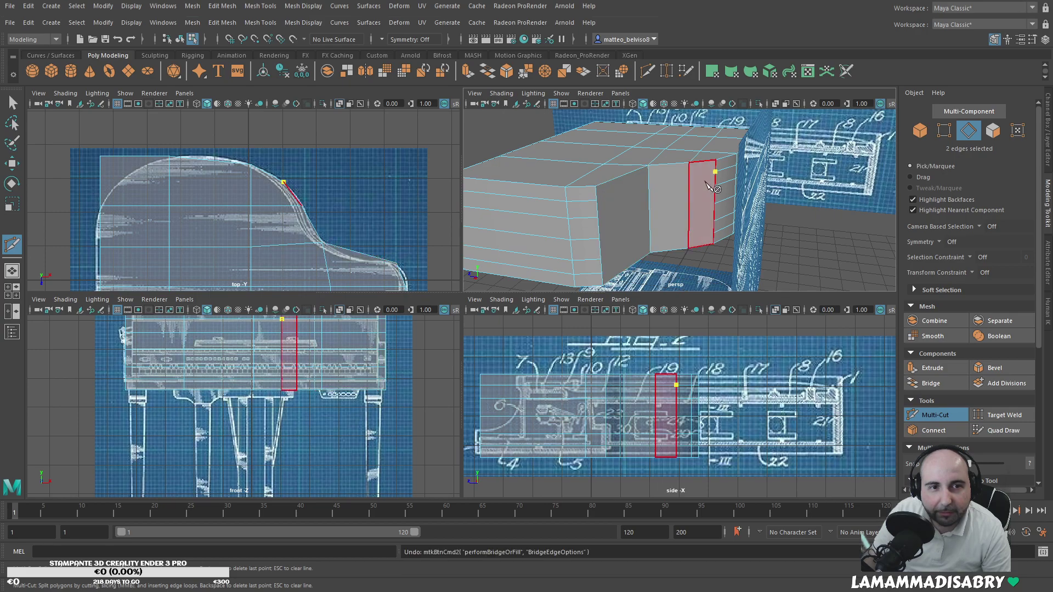
pyautogui.keyDown('ctrl'); pyautogui.click(687, 173); pyautogui.keyUp('ctrl')
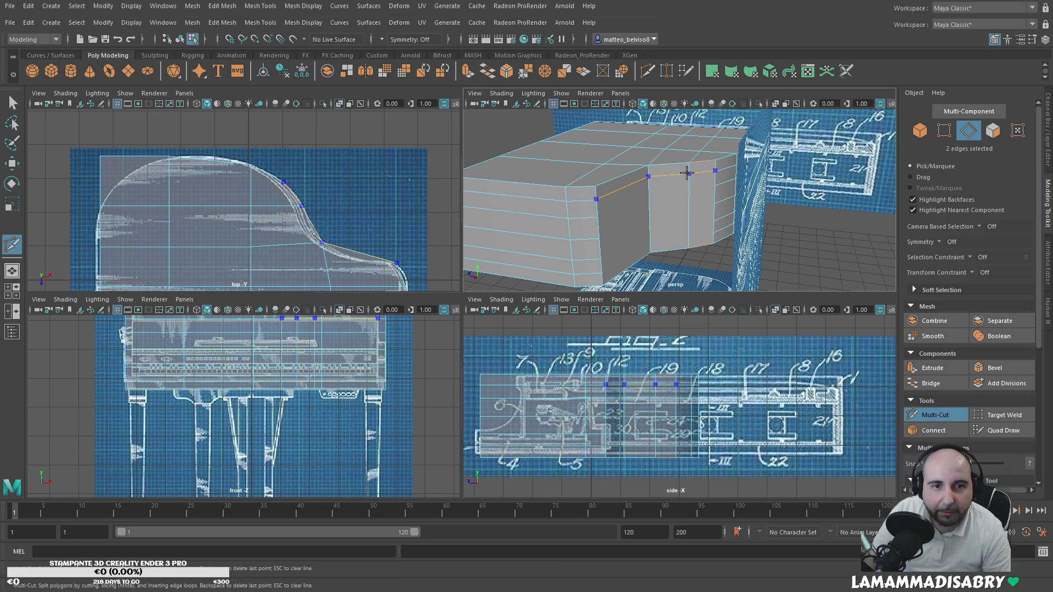
pyautogui.keyDown('ctrl'); pyautogui.click(687, 174); pyautogui.keyUp('ctrl')
pyautogui.keyDown('ctrl'); pyautogui.click(692, 188); pyautogui.keyUp('ctrl')
pyautogui.keyDown('ctrl'); pyautogui.moveTo(694, 200); pyautogui.dragTo(690, 226); pyautogui.keyUp('ctrl')
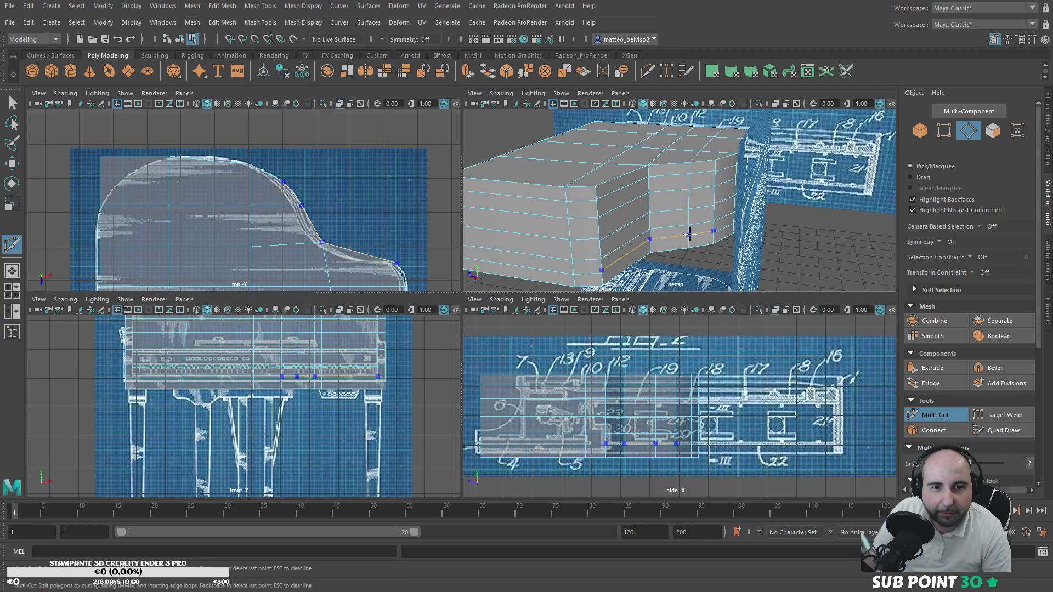
# Step: Finish the lowest horizontal edge loop along the bridged curved wall with Multi-Cut, just above its bottom border
pyautogui.press('Return')
pyautogui.scroll(5, 687, 238)
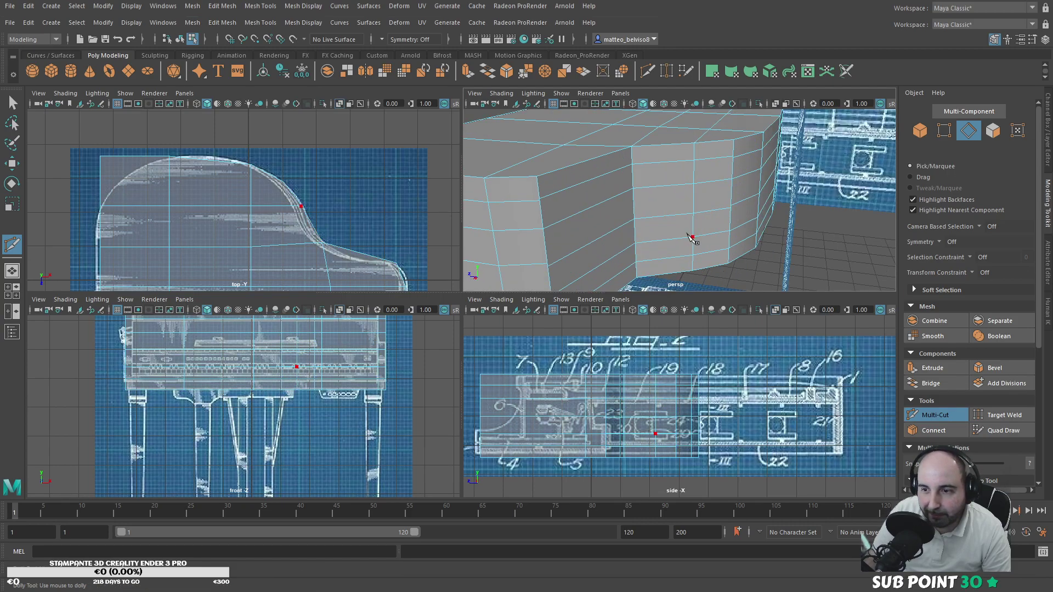
pyautogui.scroll(1, 707, 233)
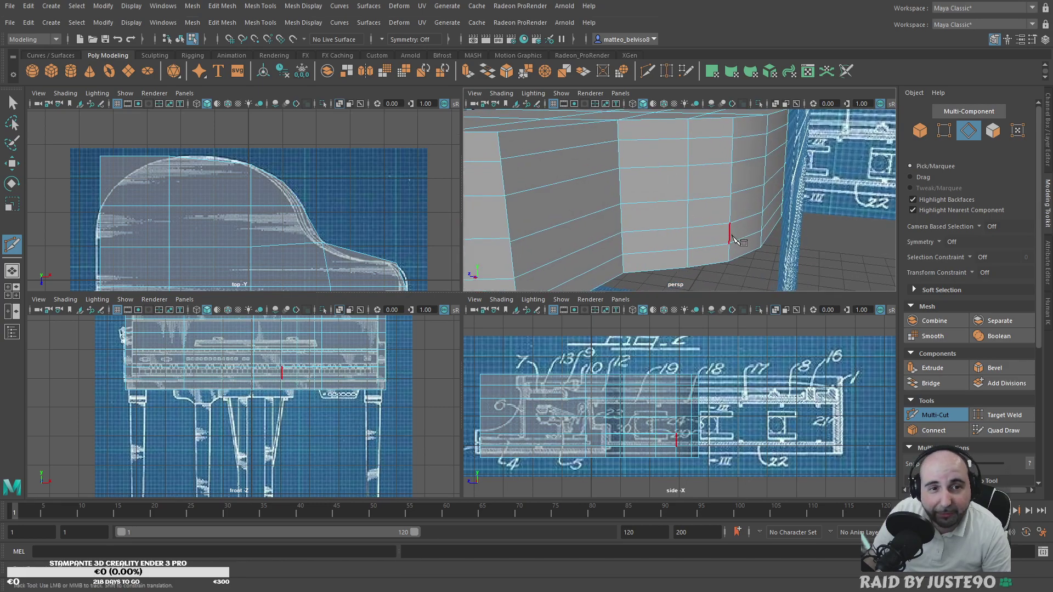
pyautogui.keyDown('alt'); pyautogui.moveTo(729, 240); pyautogui.dragTo(770, 222, button='middle'); pyautogui.keyUp('alt')
pyautogui.click(938, 415)
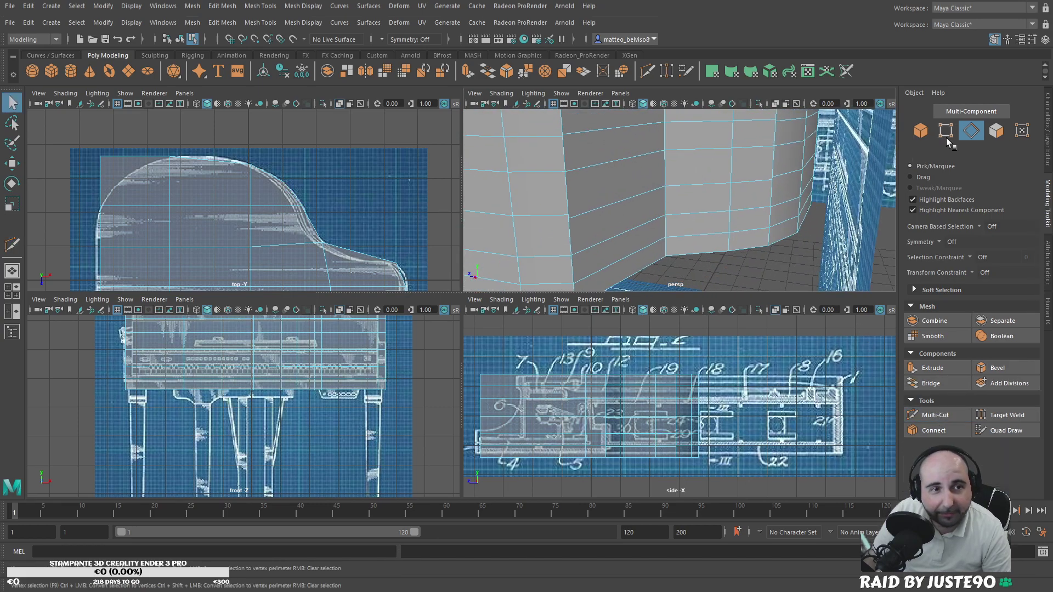
# Step: Target Weld the lower unmerged vertices at the corner where the curved wall meets the case's side near the keyboard
pyautogui.click(944, 132)
pyautogui.scroll(3, 569, 273)
pyautogui.keyDown('alt'); pyautogui.moveTo(571, 269); pyautogui.dragTo(628, 186, button='middle'); pyautogui.keyUp('alt')
pyautogui.keyDown('alt'); pyautogui.moveTo(627, 186); pyautogui.dragTo(622, 223, button='right'); pyautogui.keyUp('alt')
pyautogui.keyDown('alt'); pyautogui.moveTo(610, 223); pyautogui.dragTo(632, 234, button='middle'); pyautogui.keyUp('alt')
pyautogui.keyDown('alt'); pyautogui.moveTo(632, 234); pyautogui.dragTo(644, 236, button='right'); pyautogui.keyUp('alt')
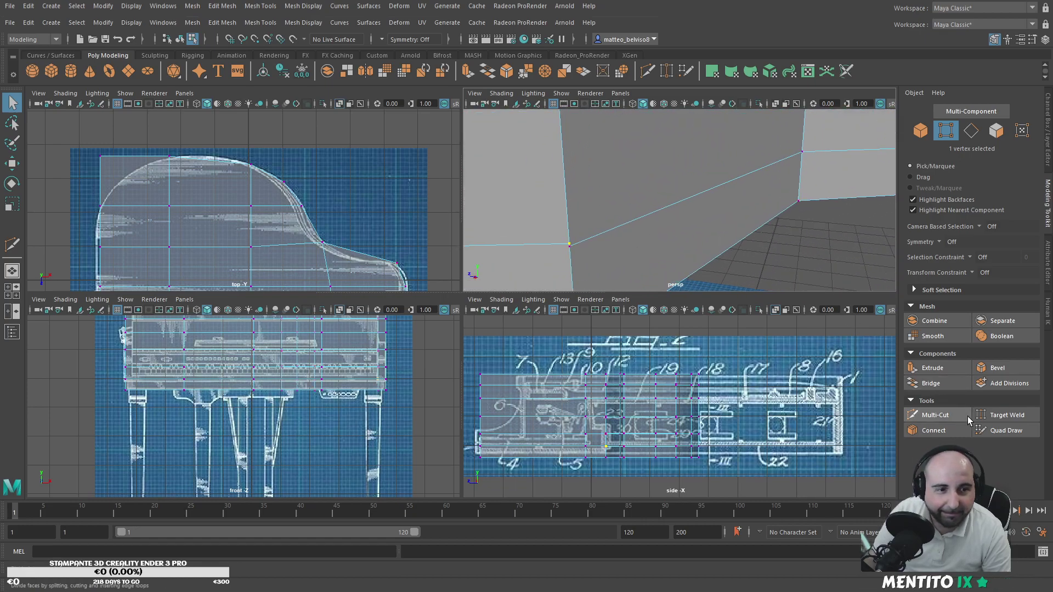
pyautogui.click(982, 415)
pyautogui.moveTo(568, 235); pyautogui.dragTo(569, 236)
pyautogui.keyDown('alt'); pyautogui.moveTo(579, 221); pyautogui.dragTo(611, 226, button='middle'); pyautogui.keyUp('alt')
pyautogui.moveTo(630, 241); pyautogui.dragTo(629, 234)
# Step: Target Weld the remaining upper vertex pairs along the curved wall's keyboard-side corner
pyautogui.keyDown('alt'); pyautogui.moveTo(625, 207); pyautogui.dragTo(625, 265, button='middle'); pyautogui.keyUp('alt')
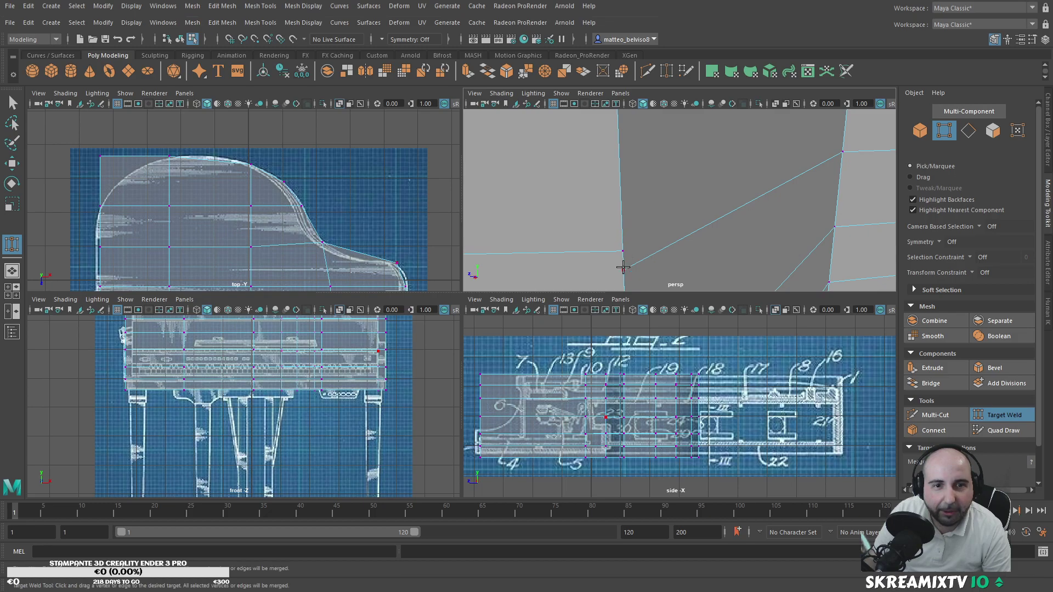
pyautogui.moveTo(621, 272); pyautogui.dragTo(619, 248)
pyautogui.keyDown('alt'); pyautogui.moveTo(616, 215); pyautogui.dragTo(614, 235, button='middle'); pyautogui.keyUp('alt')
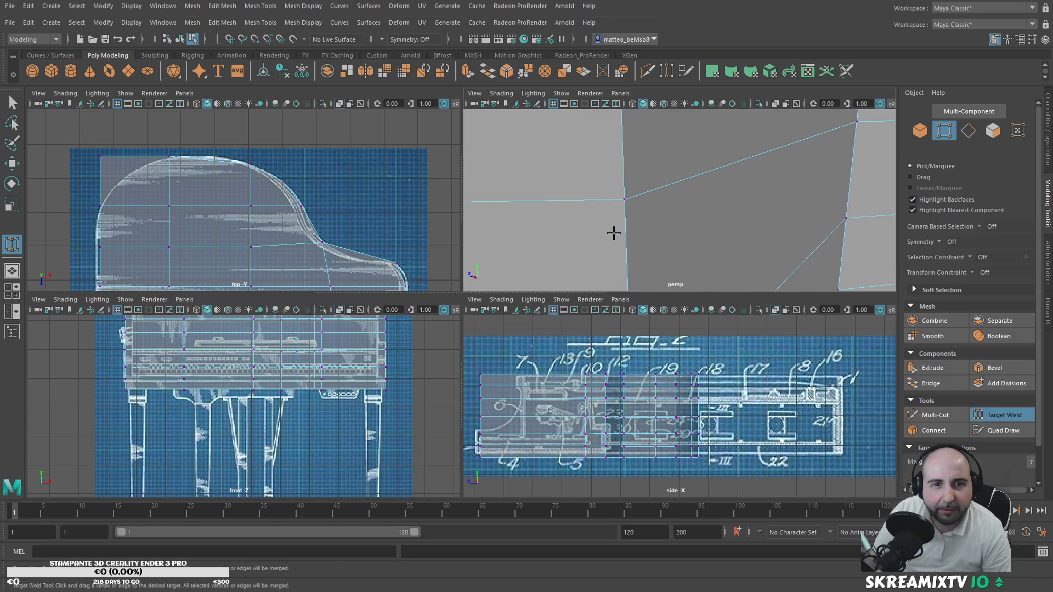
pyautogui.keyDown('alt'); pyautogui.moveTo(623, 189); pyautogui.dragTo(647, 210, button='middle'); pyautogui.keyUp('alt')
pyautogui.moveTo(654, 195); pyautogui.dragTo(668, 221)
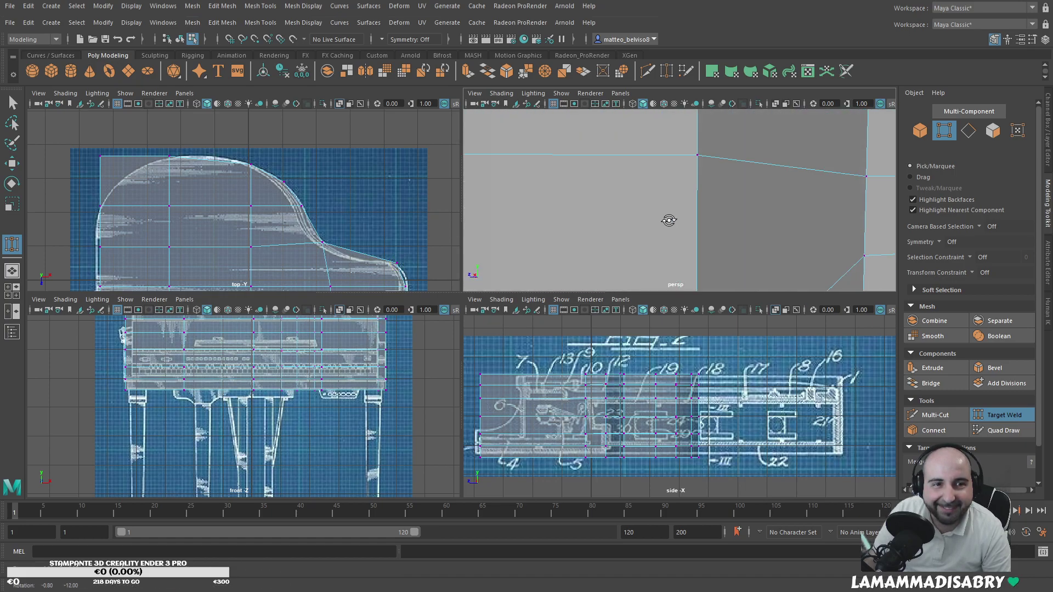
# Step: Test the weld by moving a vertex on the curved wall's keyboard-side corner, and undo the move
pyautogui.click(985, 412)
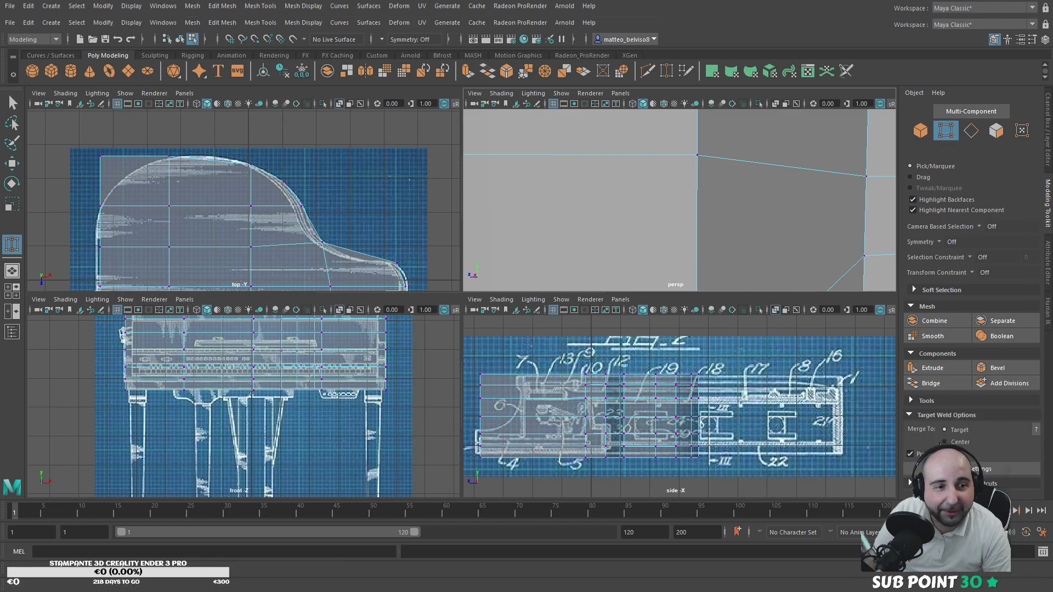
pyautogui.click(936, 401)
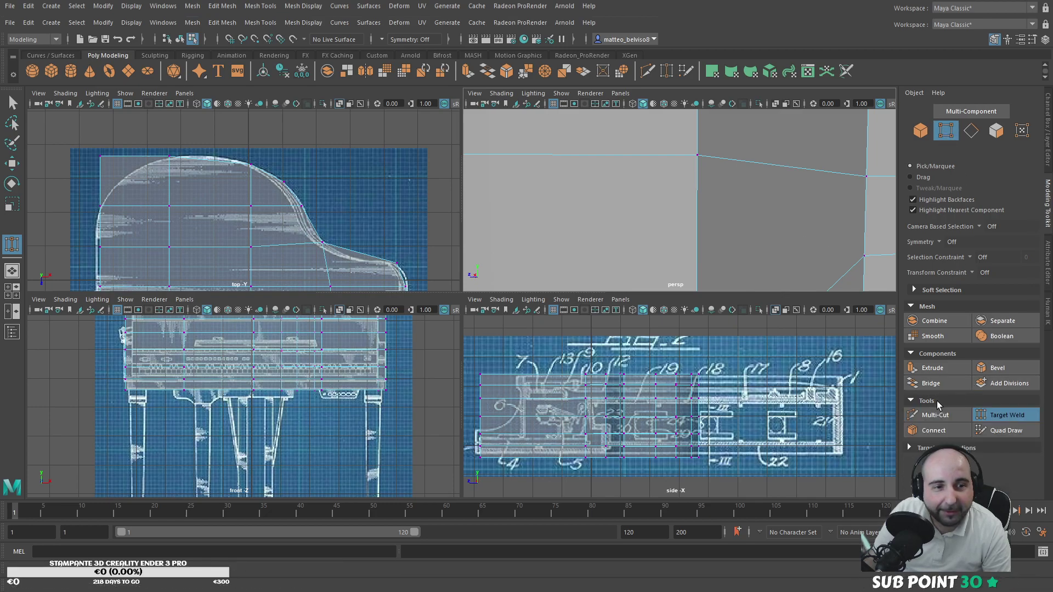
pyautogui.click(1015, 416)
pyautogui.click(697, 158)
pyautogui.press('w')
pyautogui.moveTo(697, 130); pyautogui.dragTo(695, 141)
pyautogui.hotkey('ctrl', 'z')
pyautogui.scroll(-3, 731, 176)
pyautogui.keyDown('alt'); pyautogui.moveTo(749, 191); pyautogui.dragTo(722, 219); pyautogui.keyUp('alt')
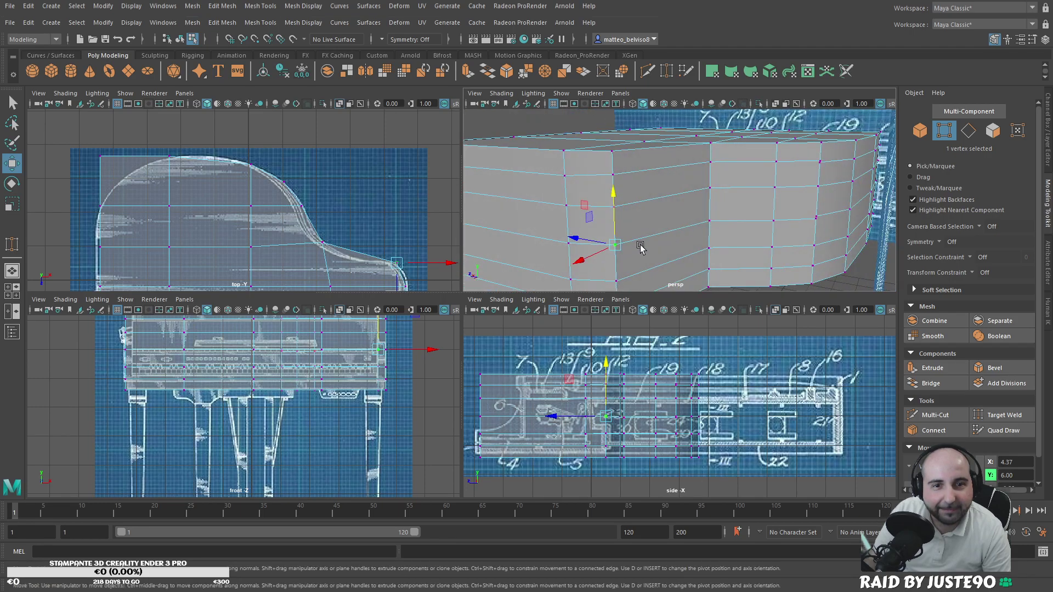
# Step: Target Weld the upper pair of unmerged vertices on the seam where the curved wall meets the tail end
pyautogui.scroll(3, 640, 246)
pyautogui.keyDown('alt'); pyautogui.moveTo(640, 245); pyautogui.dragTo(624, 210, button='middle'); pyautogui.keyUp('alt')
pyautogui.keyDown('alt'); pyautogui.moveTo(624, 212); pyautogui.dragTo(674, 265); pyautogui.keyUp('alt')
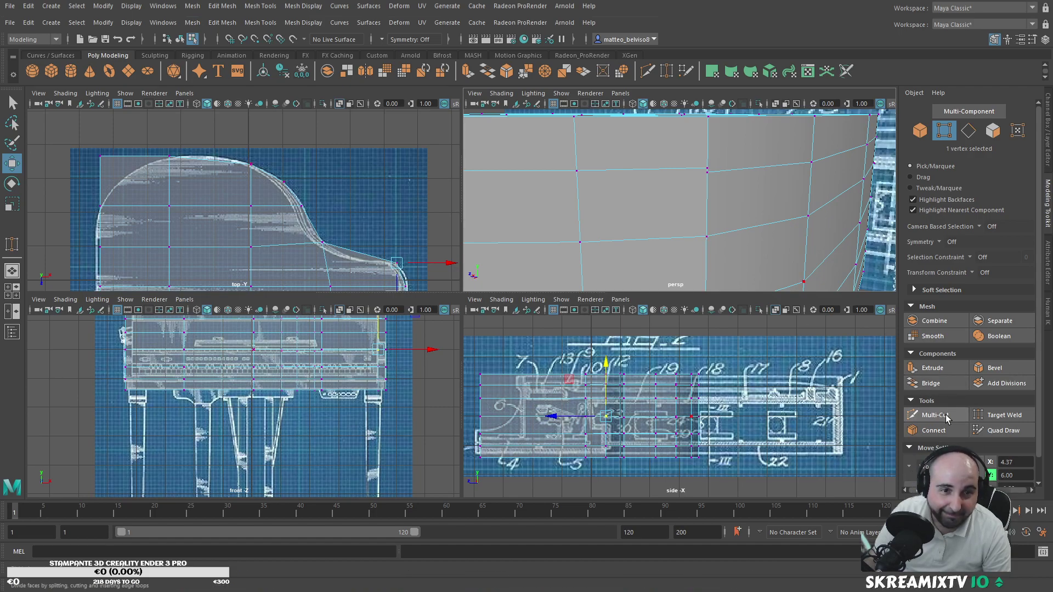
pyautogui.click(1005, 415)
pyautogui.moveTo(708, 167); pyautogui.dragTo(710, 211)
pyautogui.press('q')
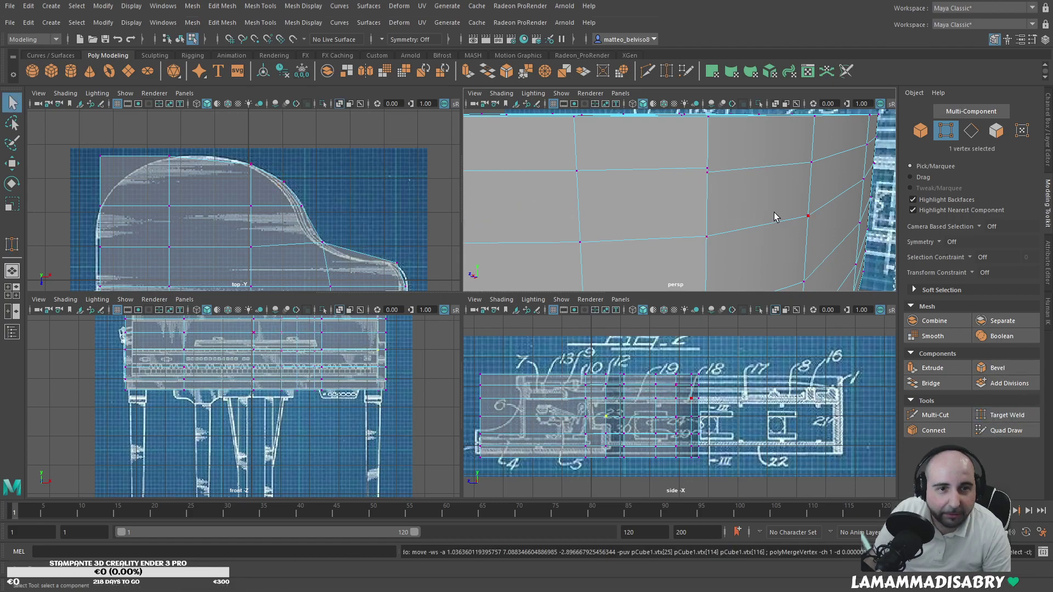
pyautogui.press('g')
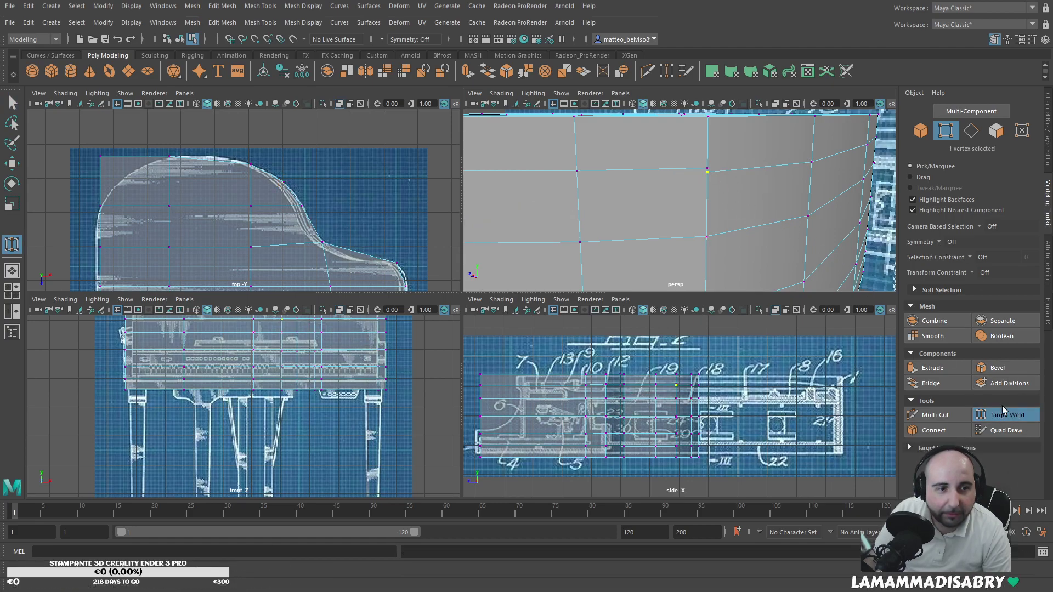
pyautogui.moveTo(716, 170); pyautogui.dragTo(712, 167)
# Step: Weld the lower vertices on the curved wall's tail-end seam and finish with Target Weld
pyautogui.keyDown('alt'); pyautogui.moveTo(746, 219); pyautogui.dragTo(750, 188, button='middle'); pyautogui.keyUp('alt')
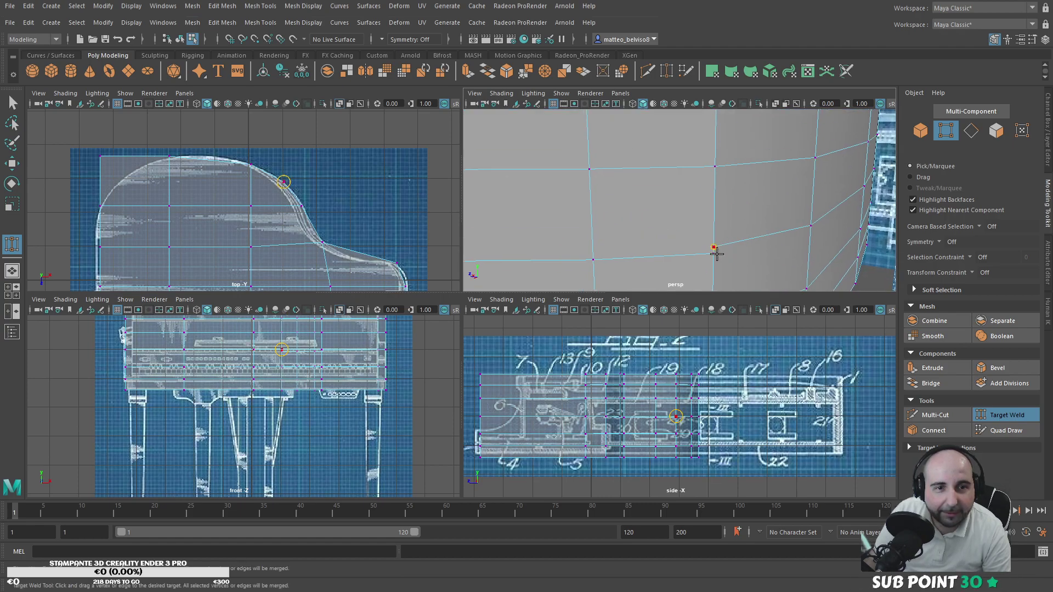
pyautogui.keyDown('alt'); pyautogui.moveTo(719, 256); pyautogui.dragTo(718, 214); pyautogui.keyUp('alt')
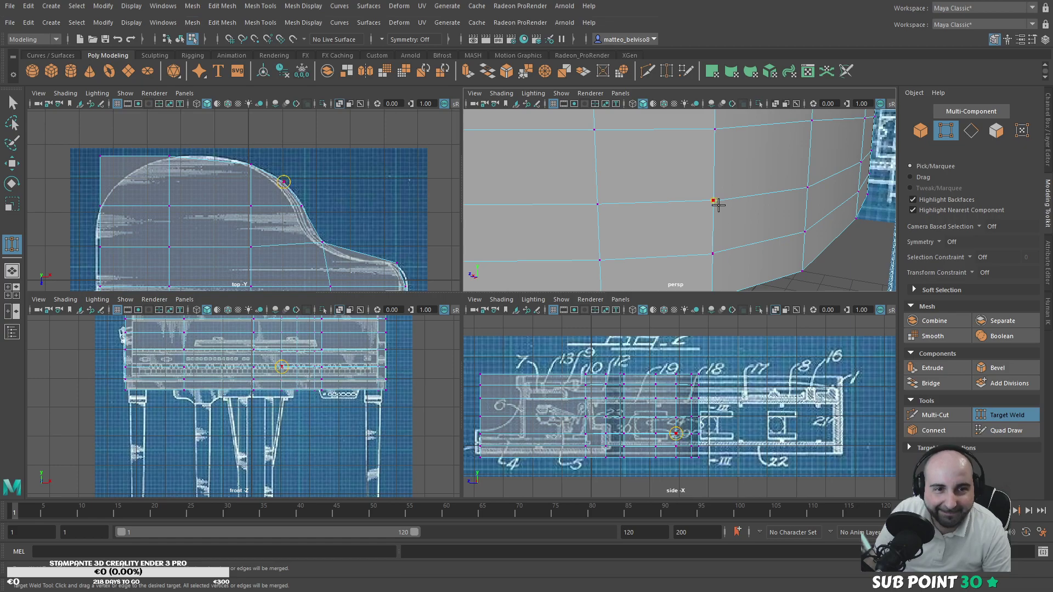
pyautogui.moveTo(706, 198); pyautogui.dragTo(706, 205)
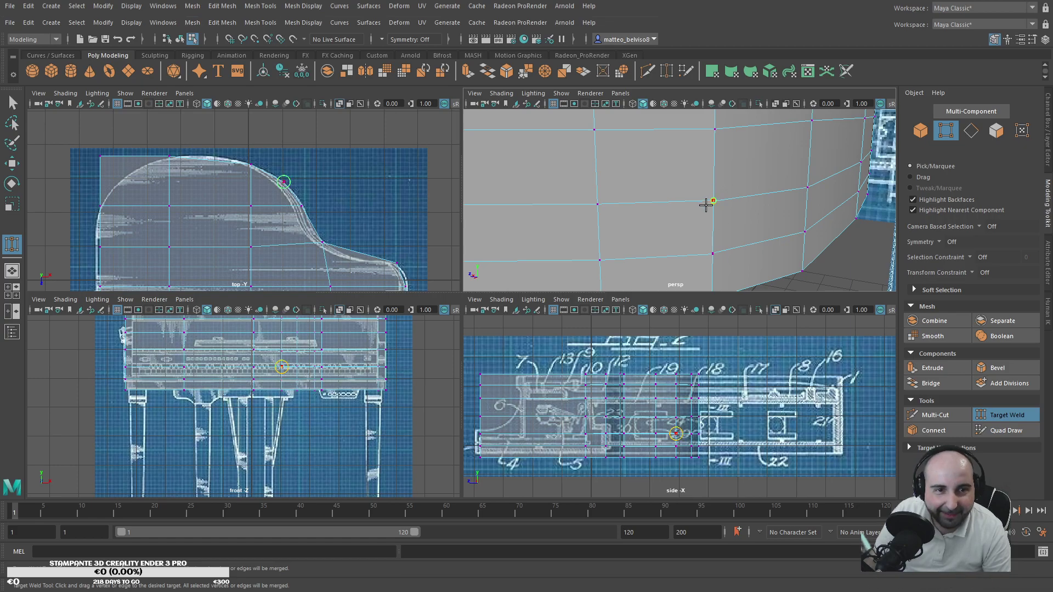
pyautogui.scroll(3, 724, 250)
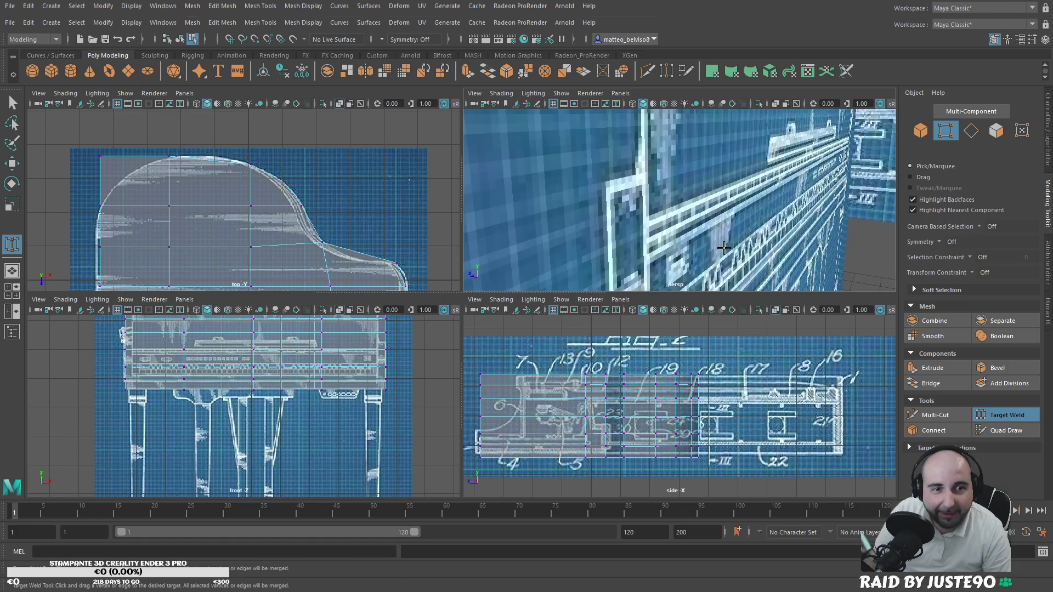
pyautogui.scroll(-8, 730, 245)
pyautogui.keyDown('alt'); pyautogui.moveTo(711, 221); pyautogui.dragTo(732, 277); pyautogui.keyUp('alt')
pyautogui.scroll(-3, 733, 239)
pyautogui.click(995, 419)
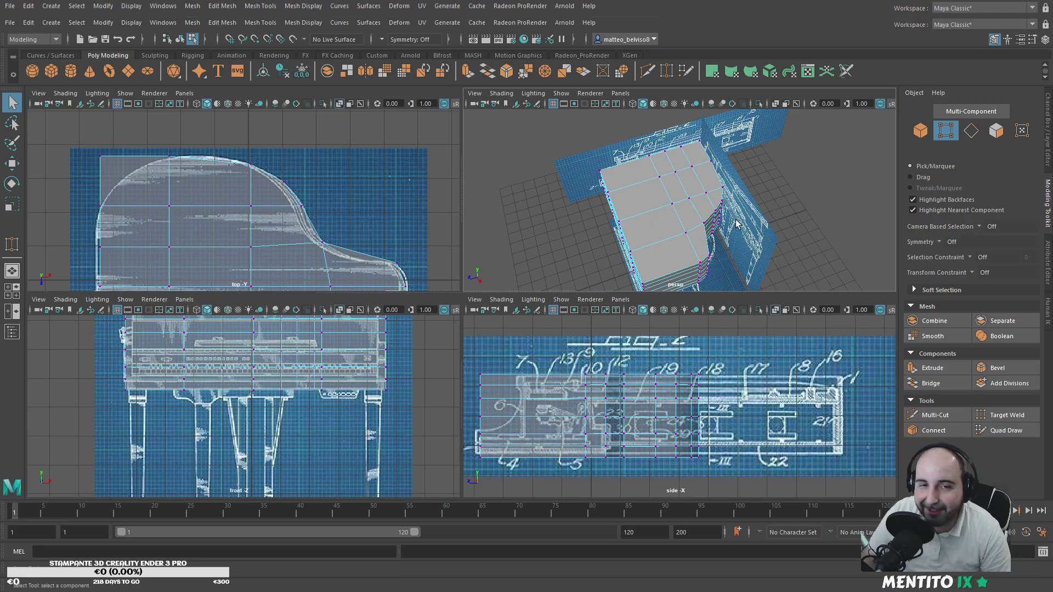
# Step: Move the column of vertices at the tail's square corner inward onto the rounded blueprint outline in the top view
pyautogui.keyDown('alt'); pyautogui.moveTo(333, 202); pyautogui.dragTo(456, 237, button='middle'); pyautogui.keyUp('alt')
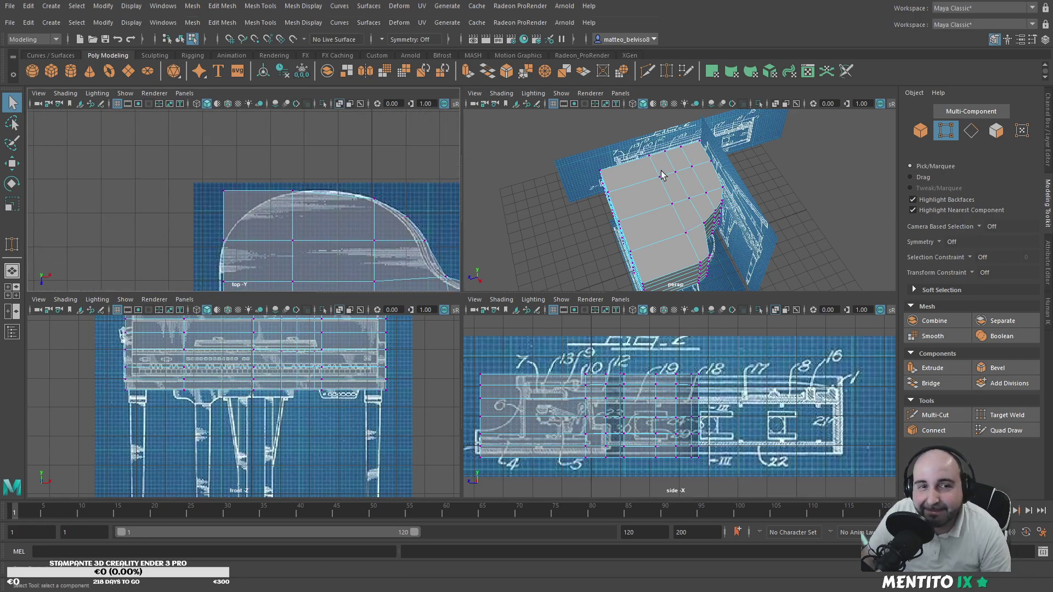
pyautogui.press('w')
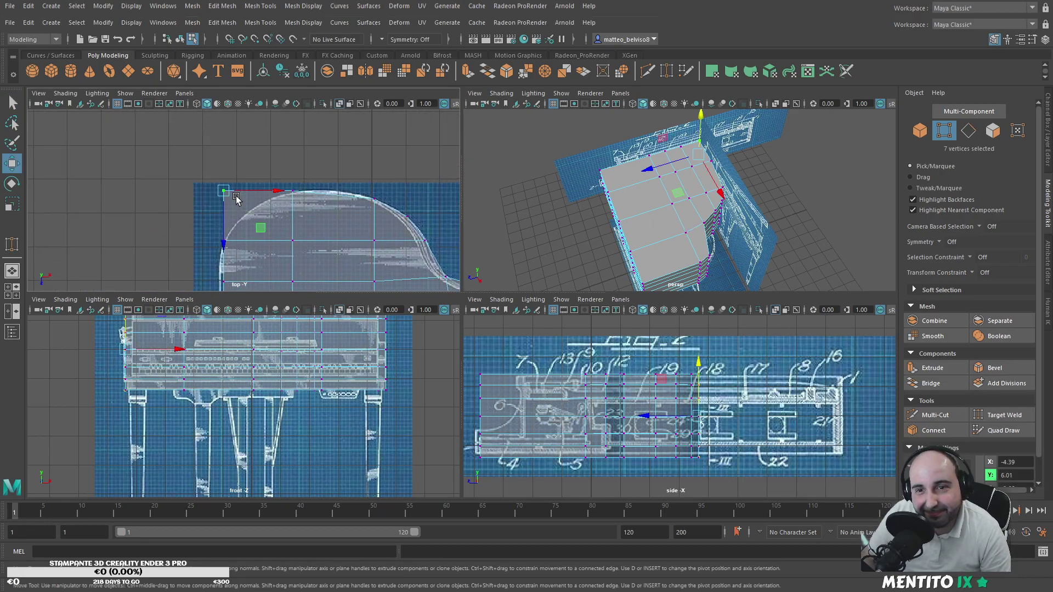
pyautogui.moveTo(243, 193); pyautogui.dragTo(232, 244)
# Step: In the enlarged top view, insert lengthwise Multi-Cut edge loops beside the curved side and one crosswise loop at its bend
pyautogui.keyDown('alt'); pyautogui.moveTo(297, 222); pyautogui.dragTo(350, 74, button='middle'); pyautogui.keyUp('alt')
pyautogui.keyDown('alt'); pyautogui.moveTo(348, 119); pyautogui.dragTo(327, 151, button='middle'); pyautogui.keyUp('alt')
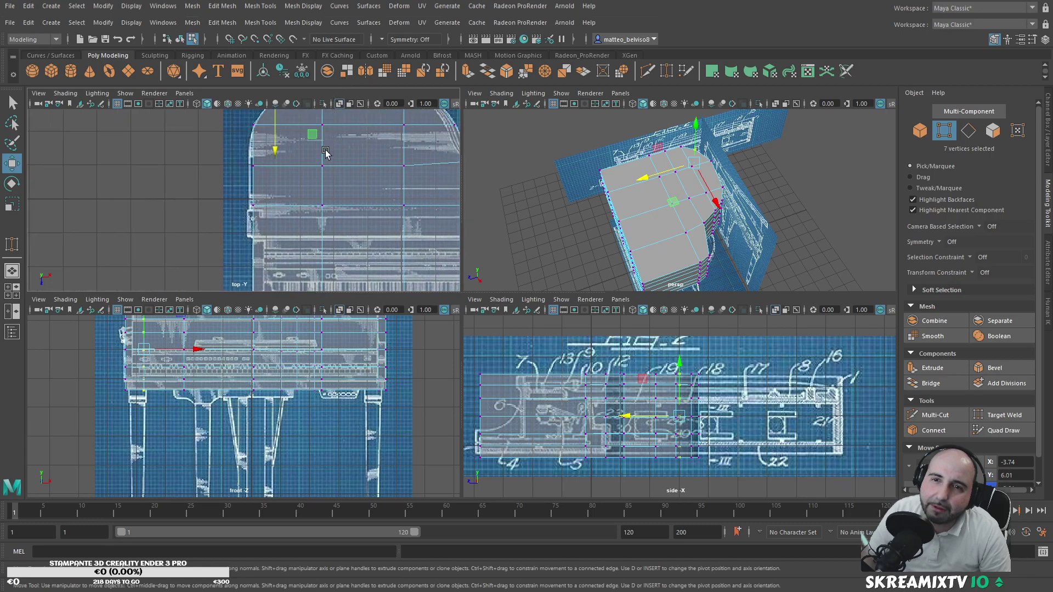
pyautogui.press('space')
pyautogui.scroll(-5, 384, 247)
pyautogui.keyDown('alt'); pyautogui.moveTo(648, 253); pyautogui.dragTo(561, 237, button='middle'); pyautogui.keyUp('alt')
pyautogui.scroll(2, 661, 288)
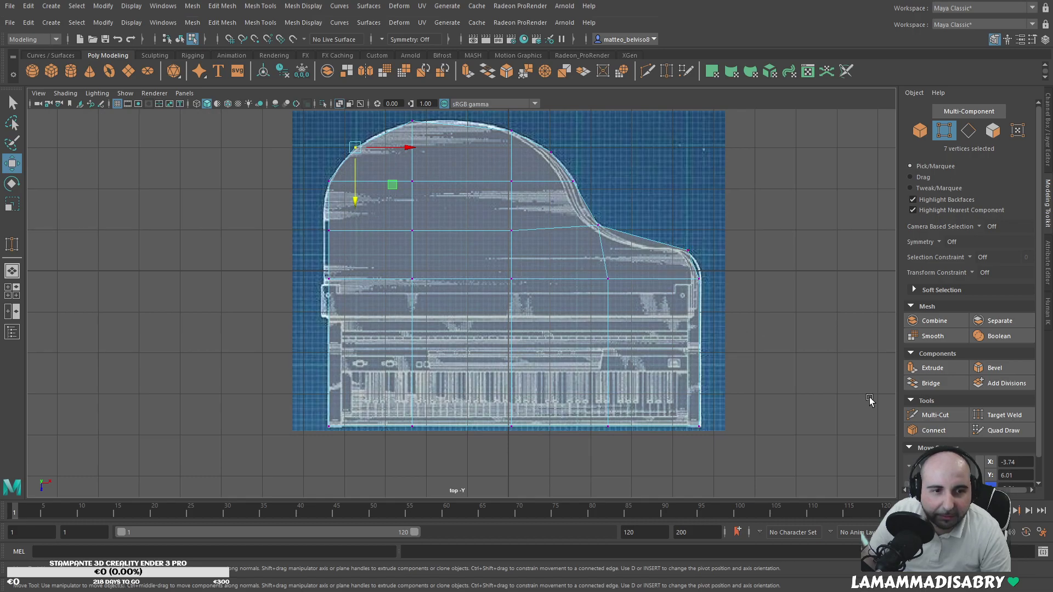
pyautogui.click(936, 415)
pyautogui.keyDown('ctrl'); pyautogui.click(635, 266); pyautogui.keyUp('ctrl')
pyautogui.keyDown('ctrl'); pyautogui.click(666, 280); pyautogui.keyUp('ctrl')
pyautogui.keyDown('ctrl'); pyautogui.click(552, 202); pyautogui.keyUp('ctrl')
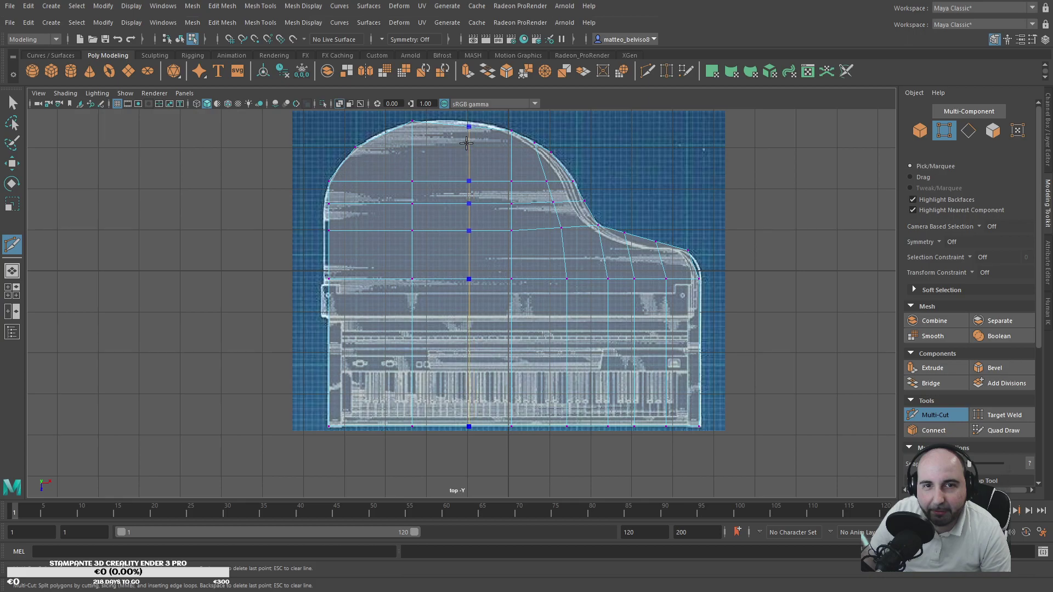
# Step: Insert more lengthwise edge loops through the tail, plus crosswise loops near the tail's rounding and the case's shoulder
pyautogui.keyDown('ctrl'); pyautogui.click(490, 144); pyautogui.keyUp('ctrl')
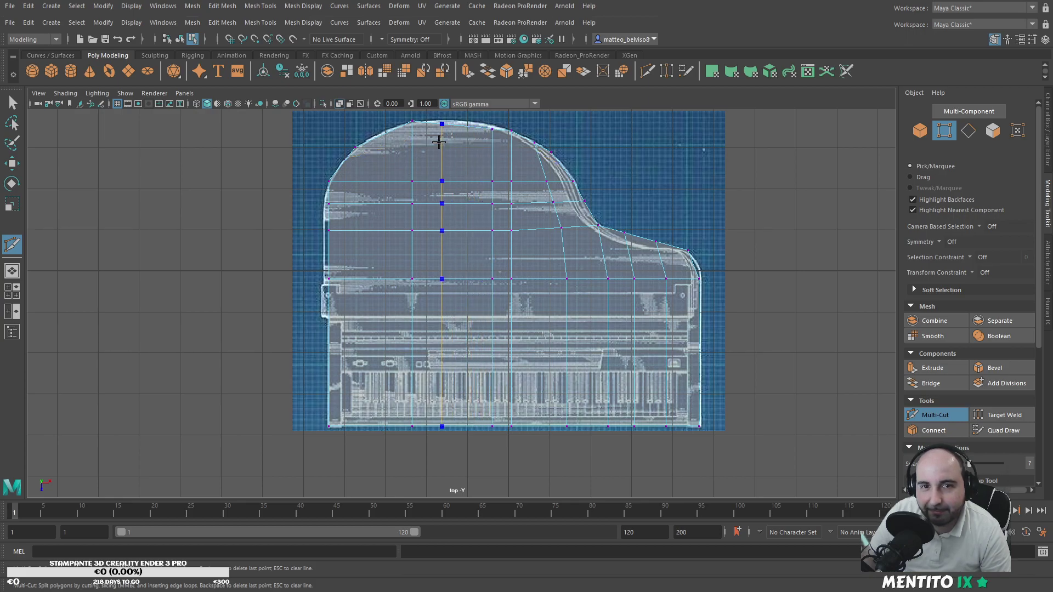
pyautogui.keyDown('ctrl'); pyautogui.click(435, 142); pyautogui.keyUp('ctrl')
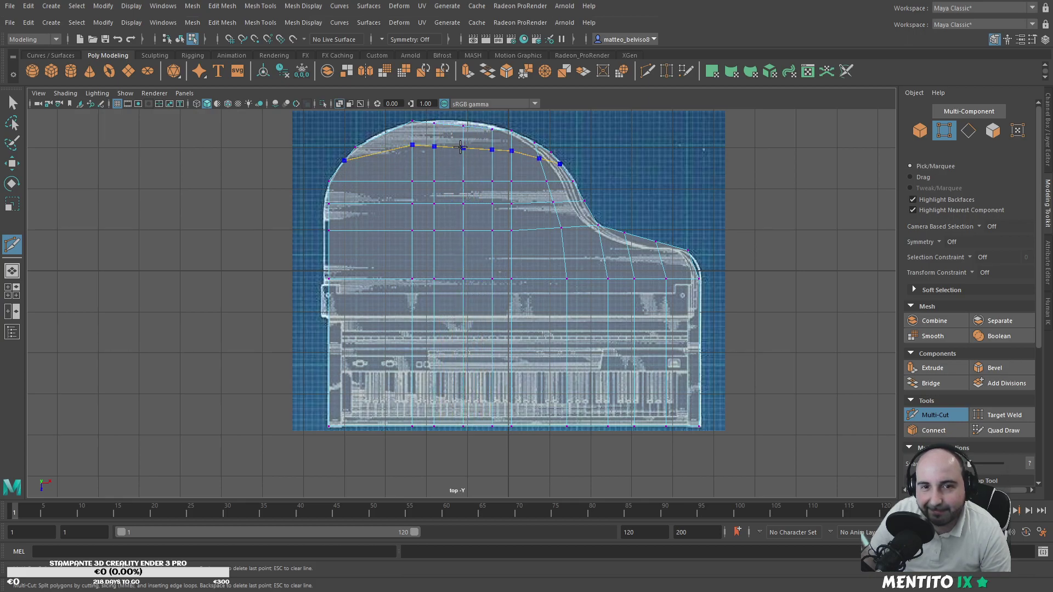
pyautogui.keyDown('ctrl'); pyautogui.click(391, 142); pyautogui.keyUp('ctrl')
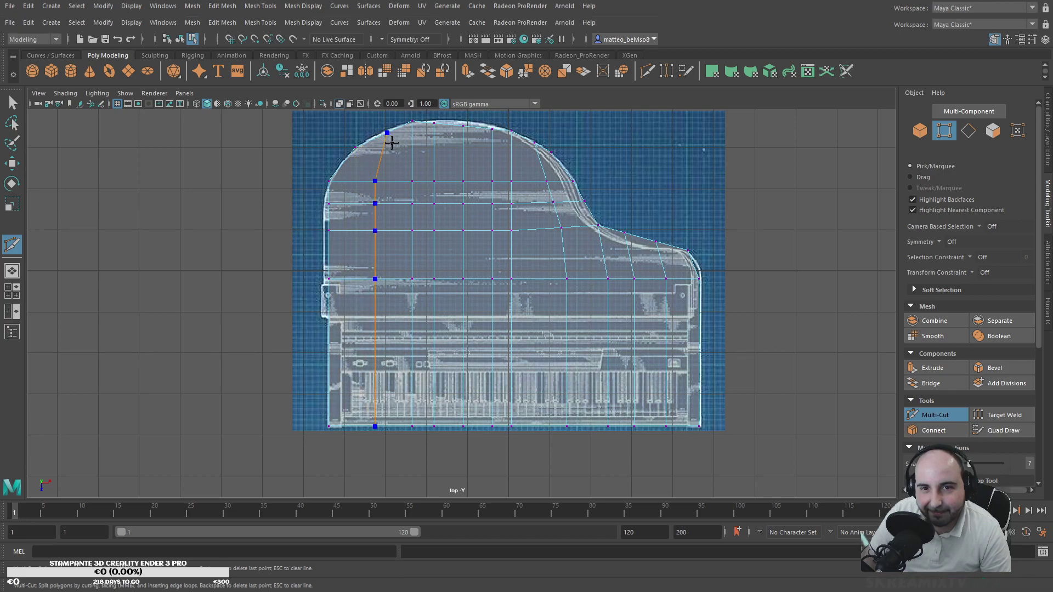
pyautogui.keyDown('ctrl'); pyautogui.click(341, 167); pyautogui.keyUp('ctrl')
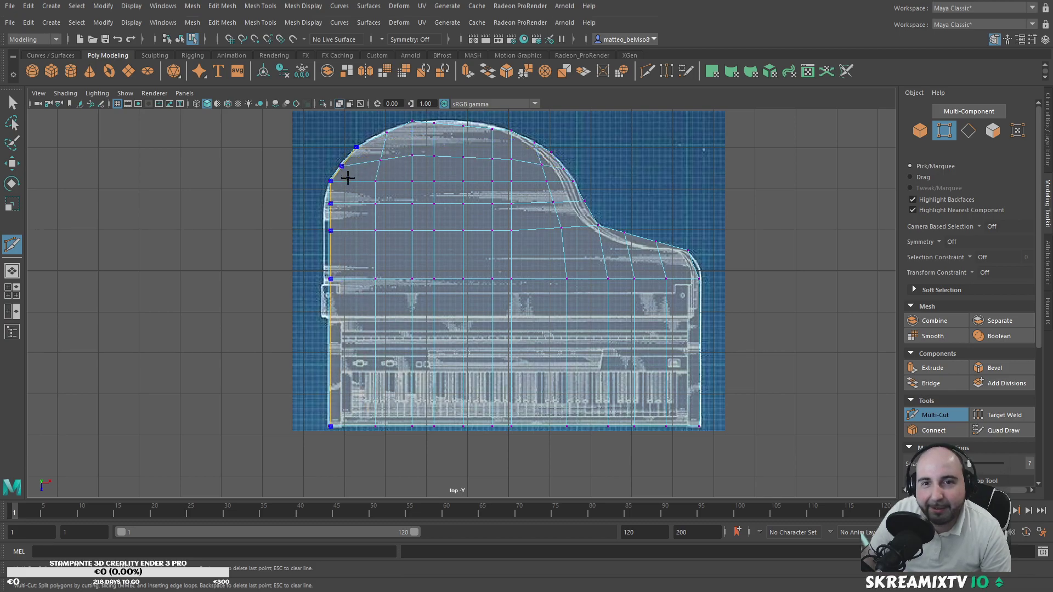
pyautogui.keyDown('ctrl'); pyautogui.click(331, 261); pyautogui.keyUp('ctrl')
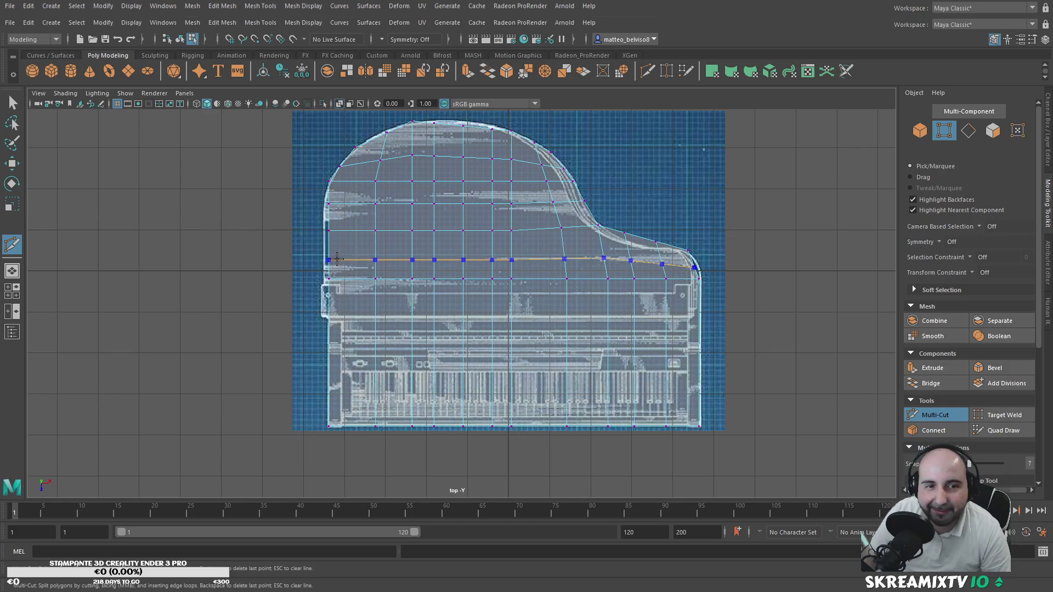
pyautogui.click(921, 416)
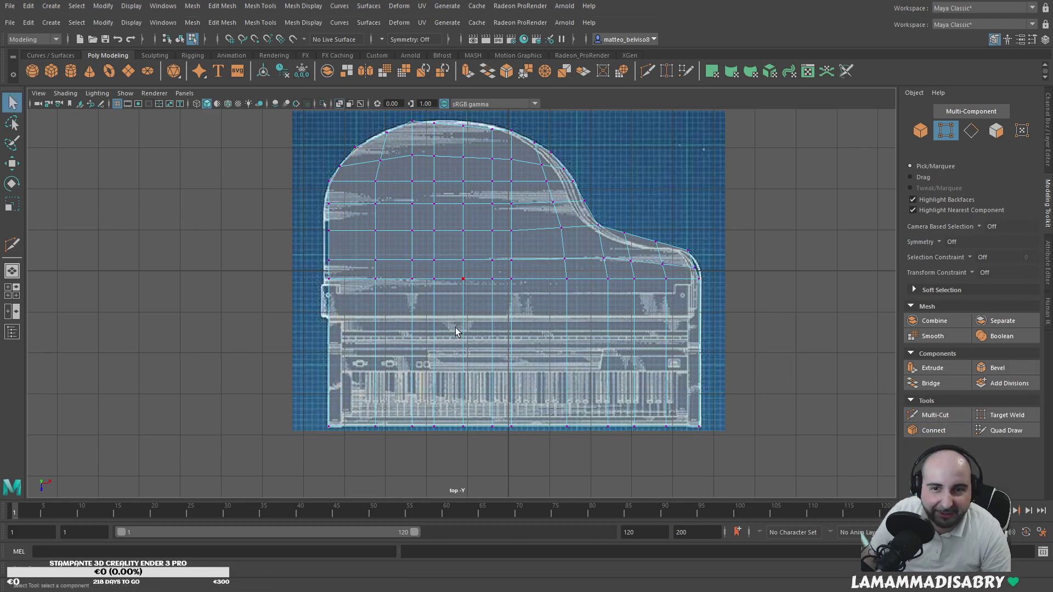
# Step: Move the vertices along the case's straight side outward in X to meet the blueprint's edge
pyautogui.moveTo(337, 230); pyautogui.dragTo(344, 351)
pyautogui.moveTo(336, 304); pyautogui.dragTo(335, 302)
pyautogui.press('w')
pyautogui.moveTo(368, 237); pyautogui.dragTo(370, 242)
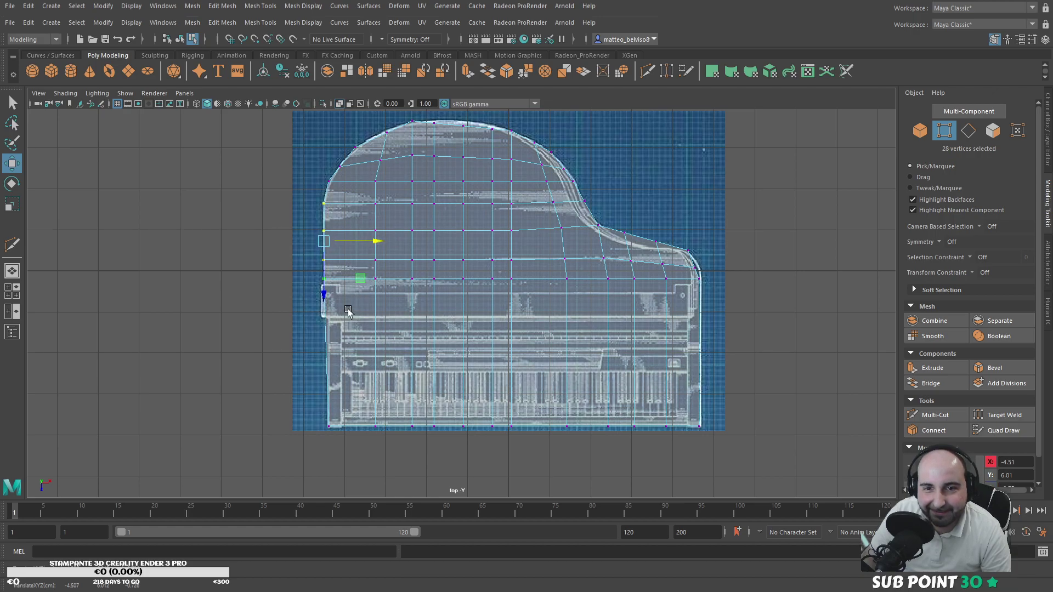
# Step: Insert three crosswise edge loops between the case's shoulder and the keyboard, two of them close together at the wider band's front edge
pyautogui.click(936, 416)
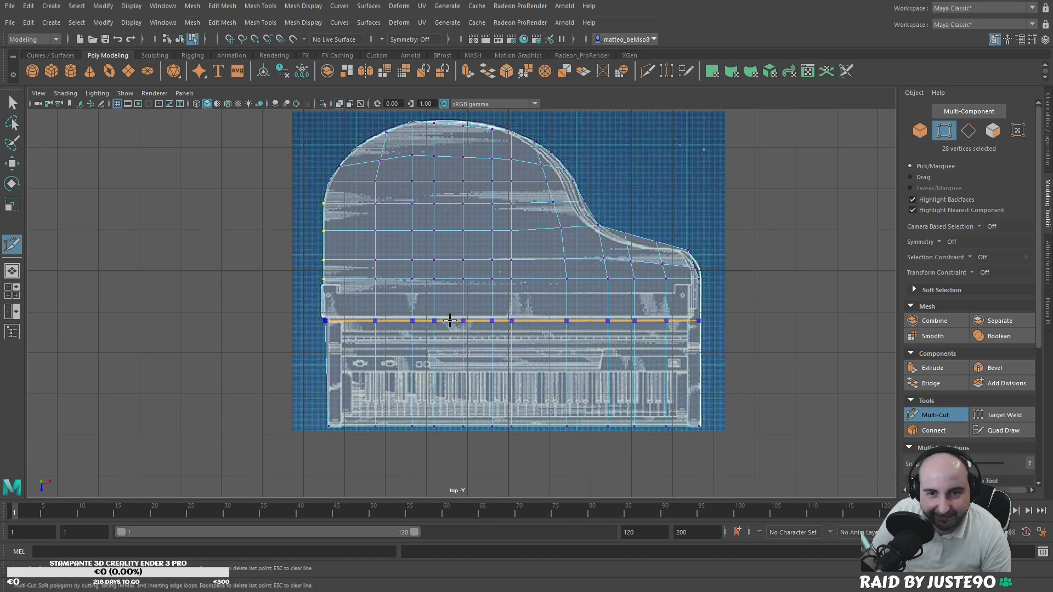
pyautogui.keyDown('ctrl'); pyautogui.click(452, 317); pyautogui.keyUp('ctrl')
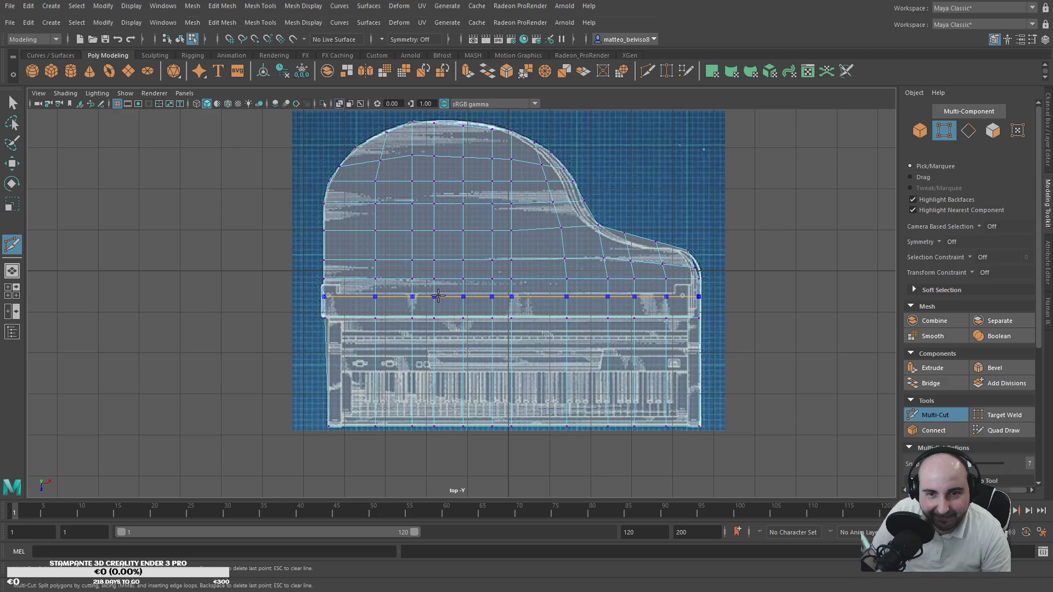
pyautogui.keyDown('ctrl'); pyautogui.click(440, 293); pyautogui.keyUp('ctrl')
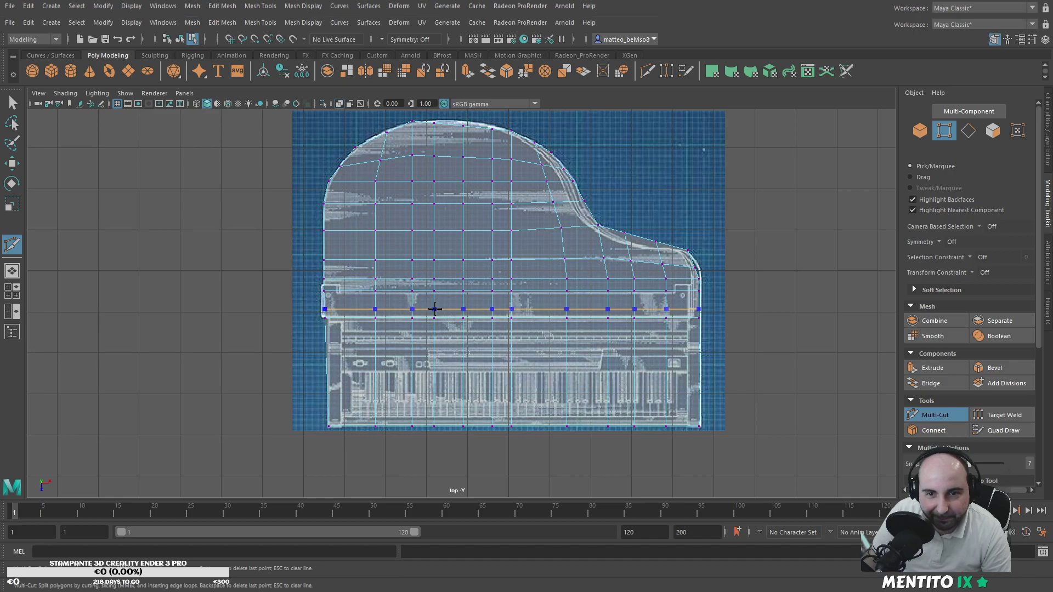
pyautogui.keyDown('ctrl'); pyautogui.click(433, 311); pyautogui.keyUp('ctrl')
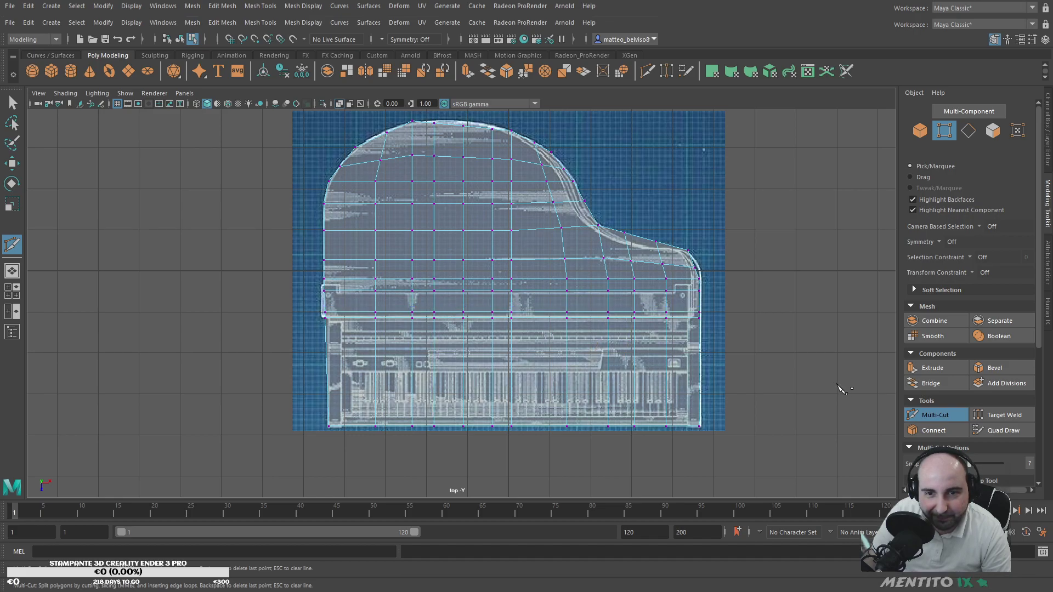
# Step: Move the wider band's vertices on the straight side outward in X to the blueprint's edge, and its front corner vertices inward
pyautogui.click(936, 415)
pyautogui.moveTo(318, 314); pyautogui.dragTo(331, 318)
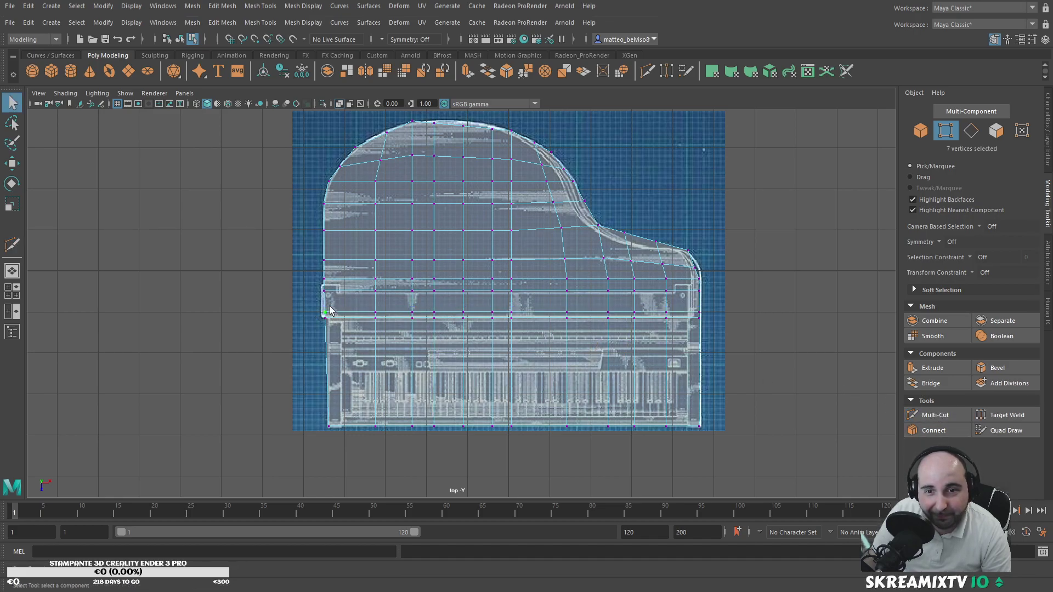
pyautogui.press('w')
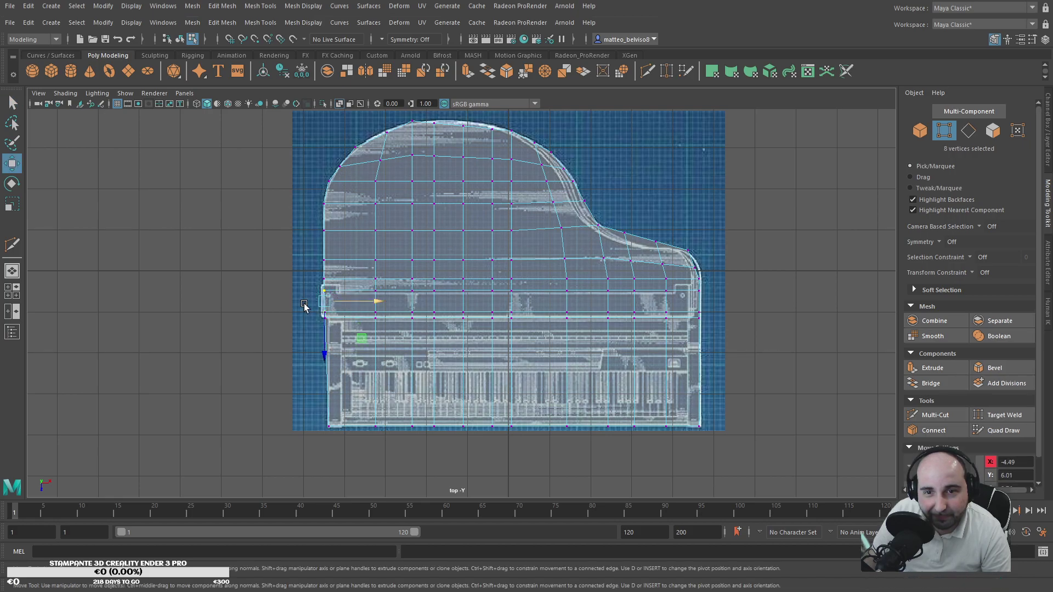
pyautogui.moveTo(305, 289); pyautogui.dragTo(359, 303)
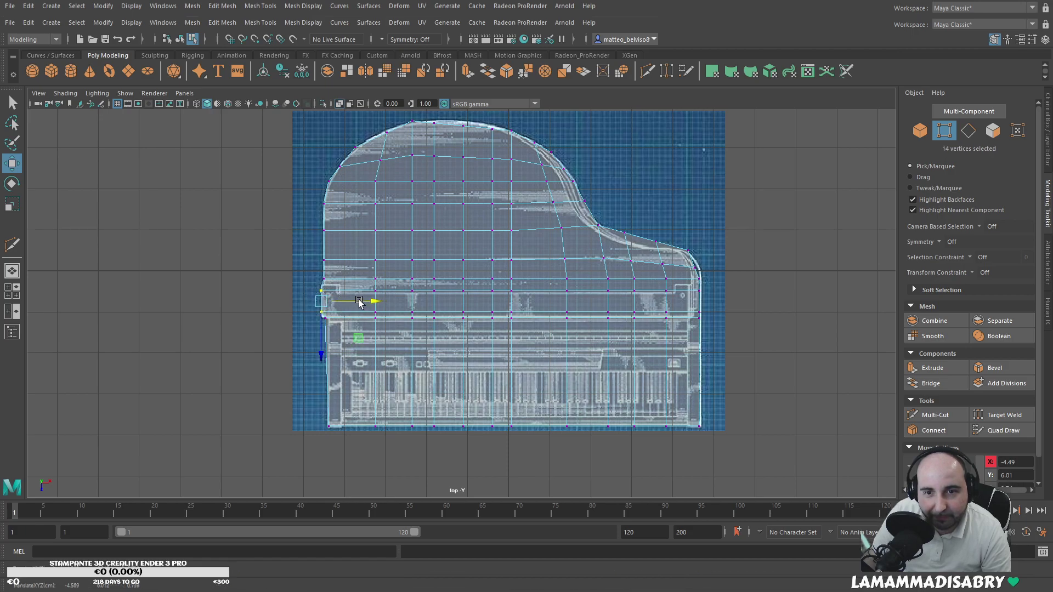
pyautogui.scroll(3, 354, 299)
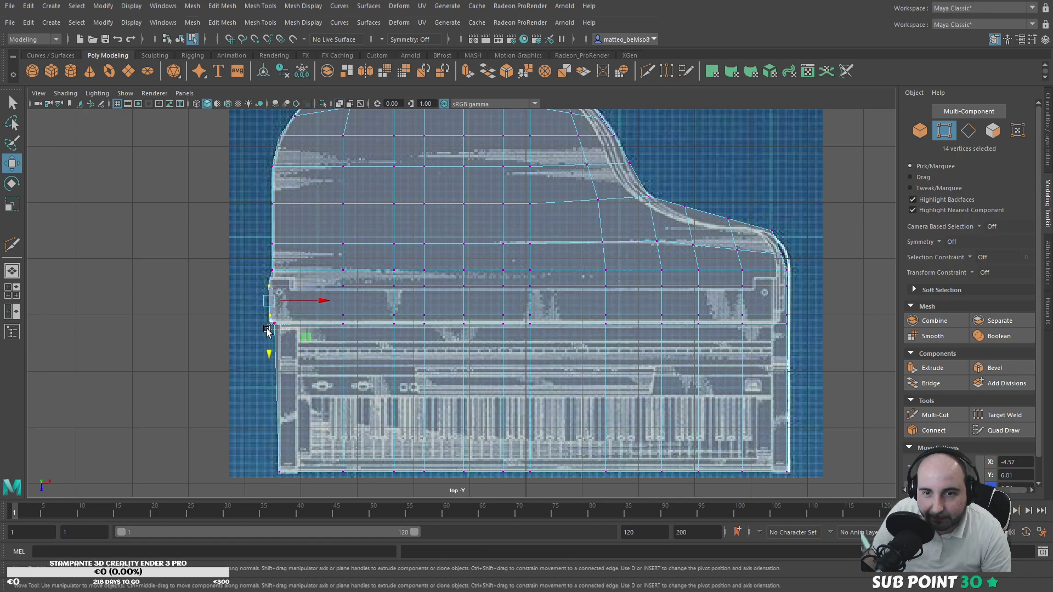
pyautogui.click(268, 332)
pyautogui.moveTo(285, 331); pyautogui.dragTo(287, 331)
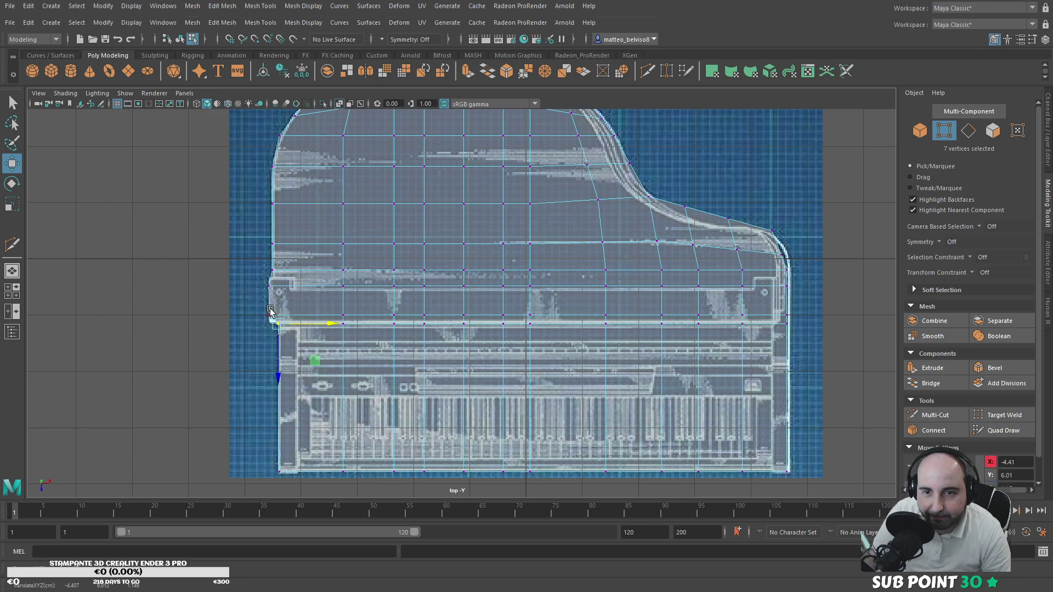
# Step: Shift the band's outer front vertices forward in Z and move the whole rear crosswise vertex row back to the band's rear edge
pyautogui.moveTo(271, 312); pyautogui.dragTo(257, 344)
pyautogui.moveTo(268, 268); pyautogui.dragTo(276, 306)
pyautogui.hotkey('ctrl', 'z')
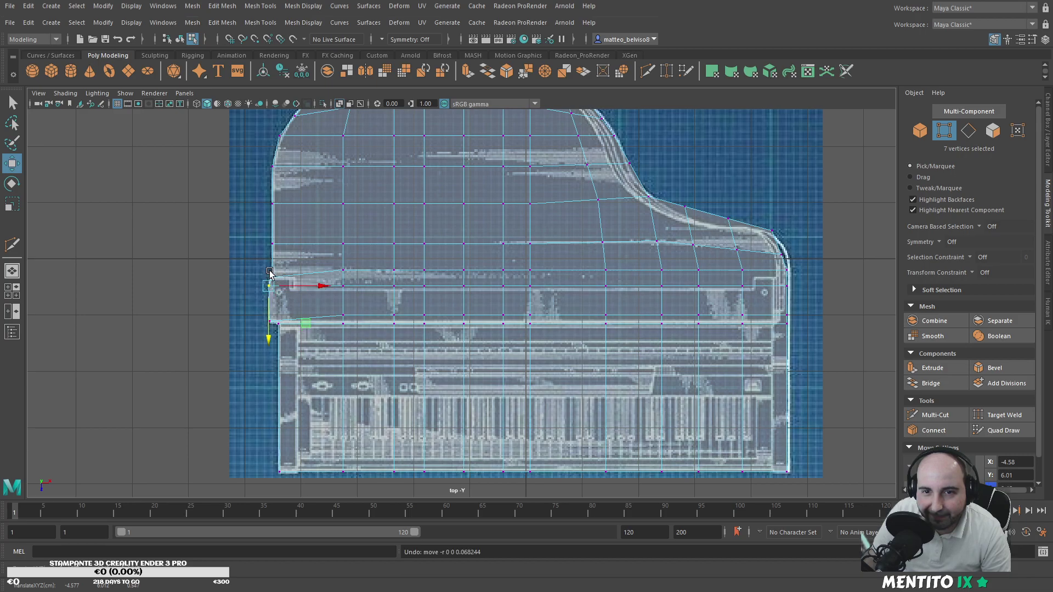
pyautogui.moveTo(269, 275); pyautogui.dragTo(276, 295)
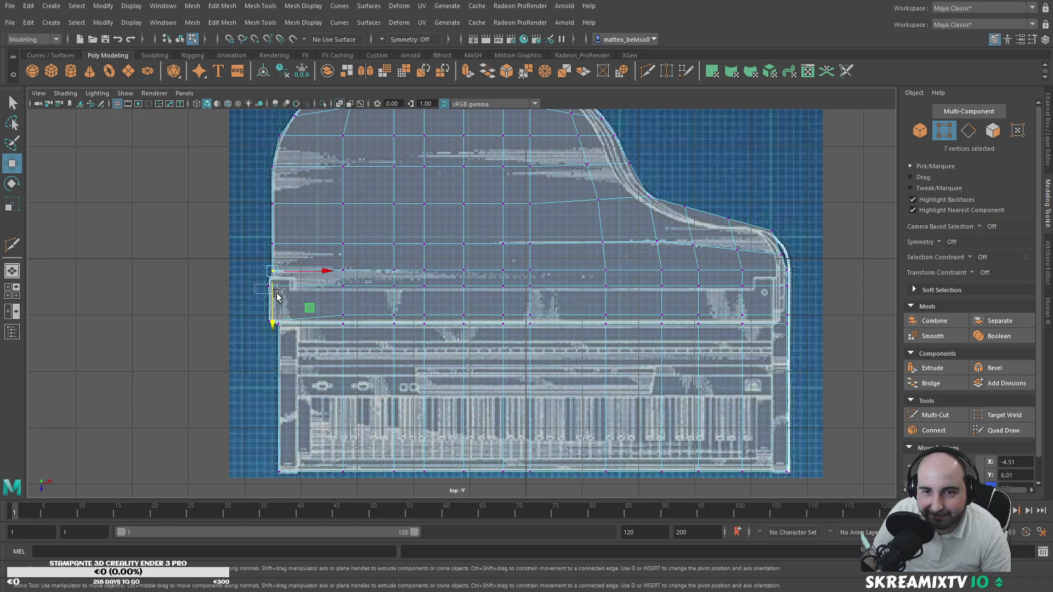
pyautogui.moveTo(336, 308); pyautogui.dragTo(803, 310)
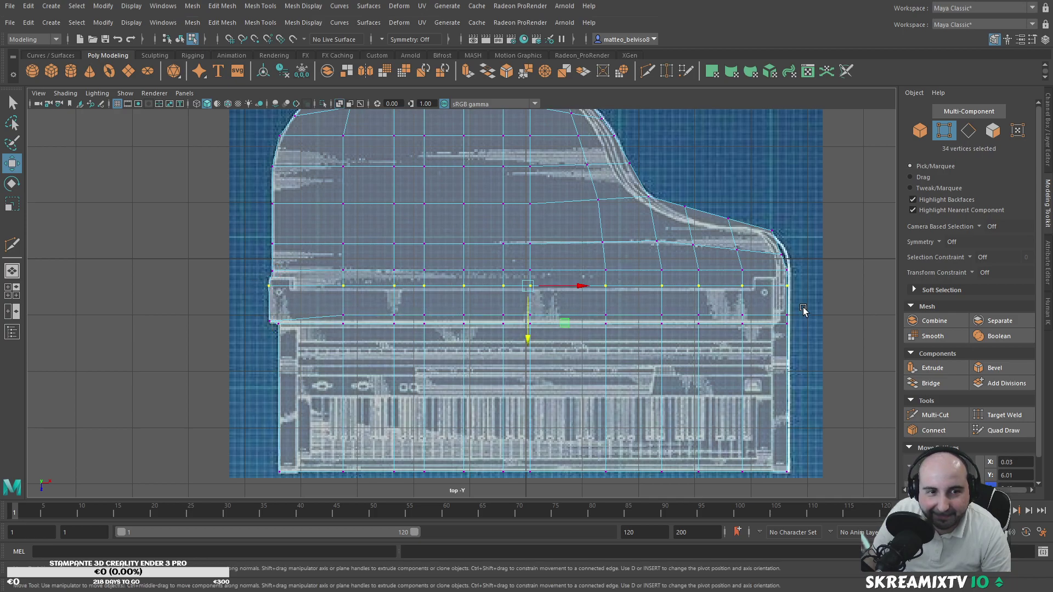
pyautogui.moveTo(528, 338); pyautogui.dragTo(528, 329)
# Step: Move the vertices around the case's rounded shoulder in X and Z onto the blueprint outline, including the neighbouring inner vertices
pyautogui.moveTo(773, 251); pyautogui.dragTo(800, 258)
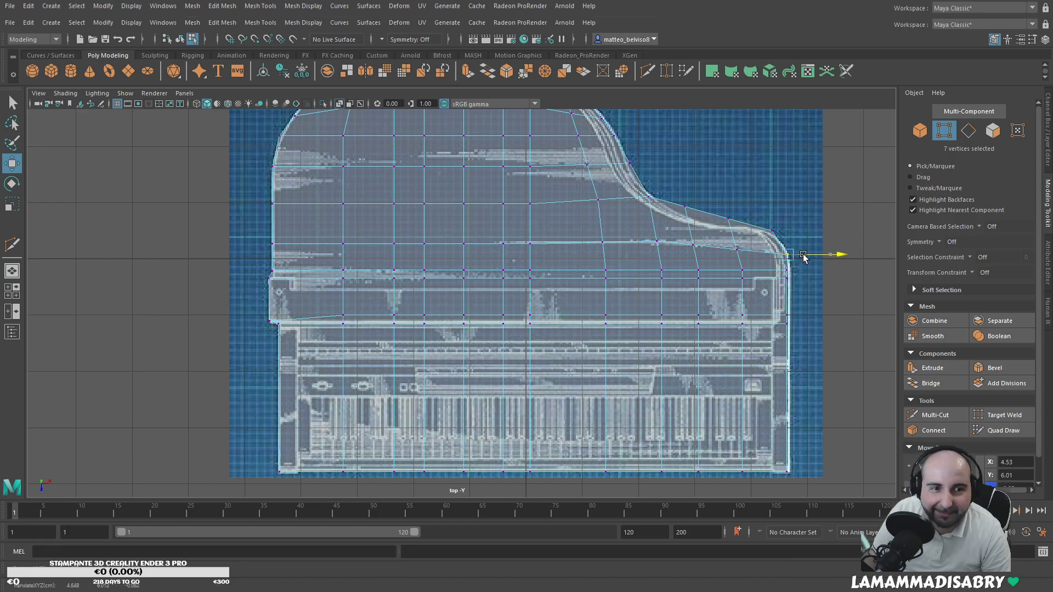
pyautogui.moveTo(764, 224); pyautogui.dragTo(766, 256)
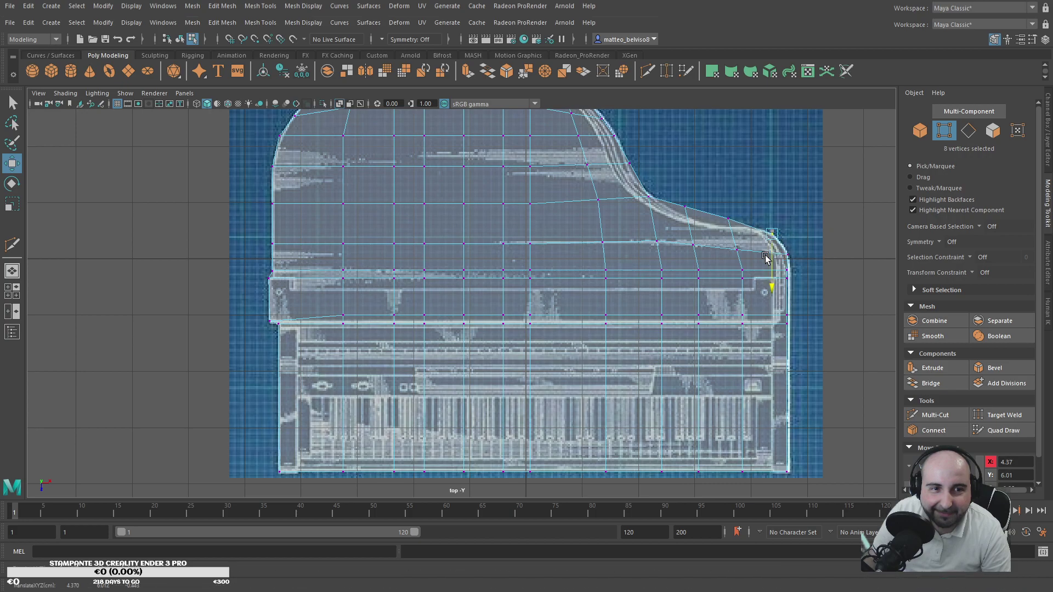
pyautogui.moveTo(720, 211); pyautogui.dragTo(723, 250)
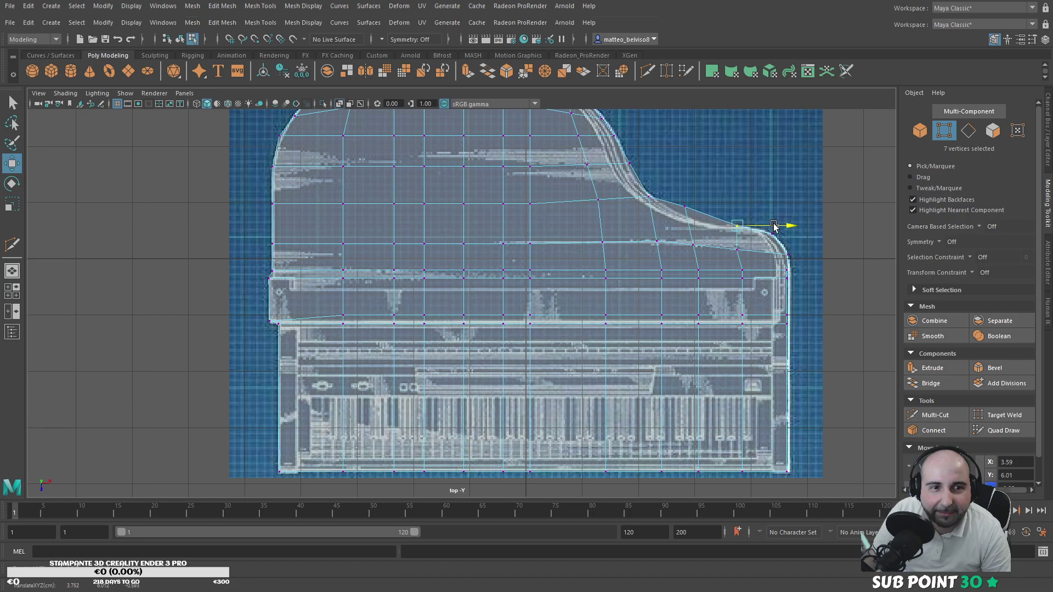
pyautogui.moveTo(731, 245); pyautogui.dragTo(760, 251)
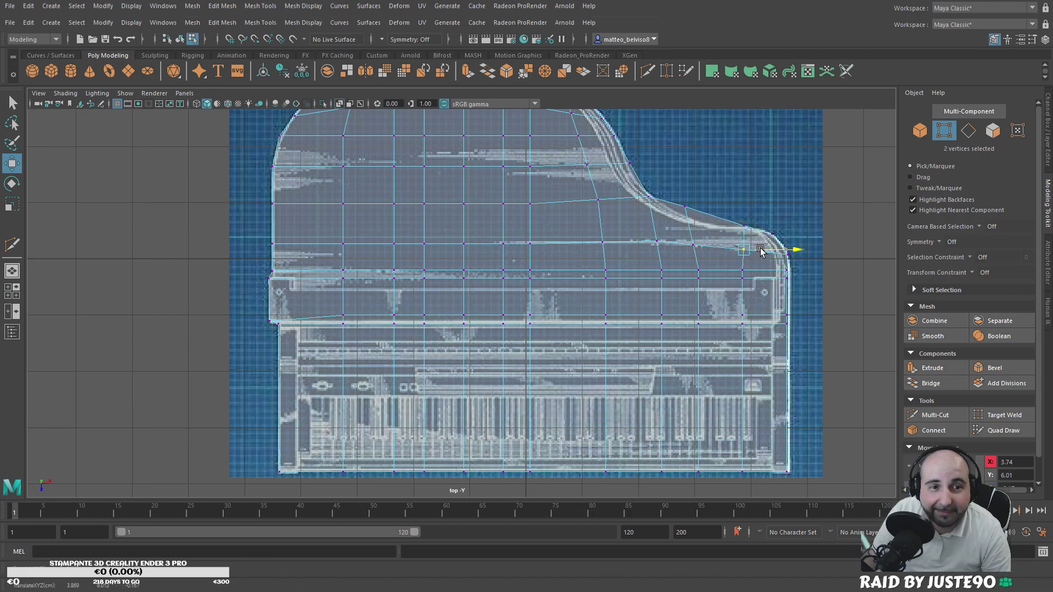
# Step: Straighten the lengthwise vertex column between the shoulder and the bend, and move its outer vertices in Z onto the blueprint curve
pyautogui.moveTo(681, 197); pyautogui.dragTo(708, 256)
pyautogui.press('e')
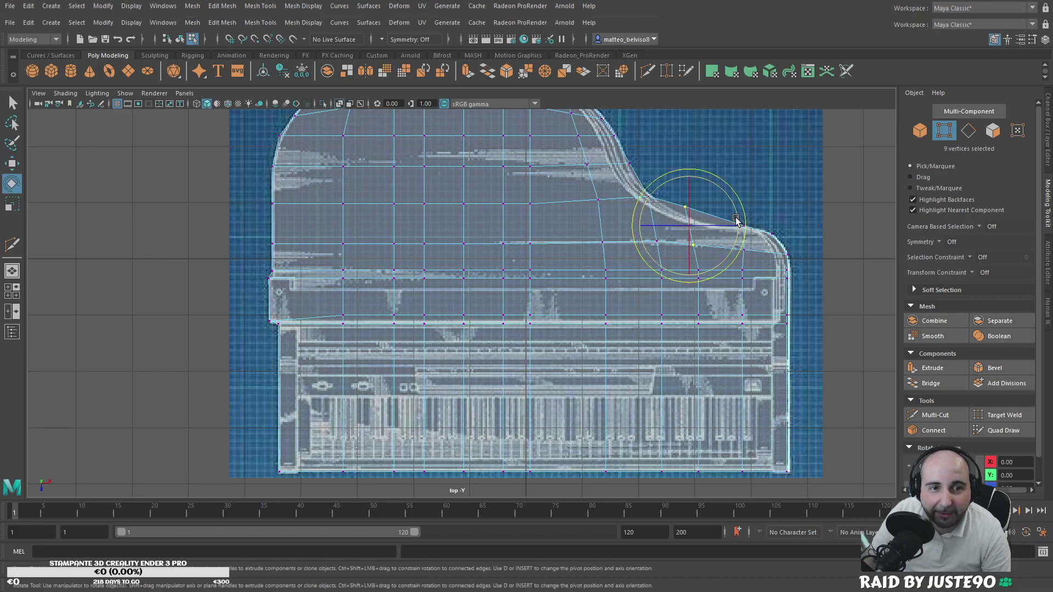
pyautogui.press('r')
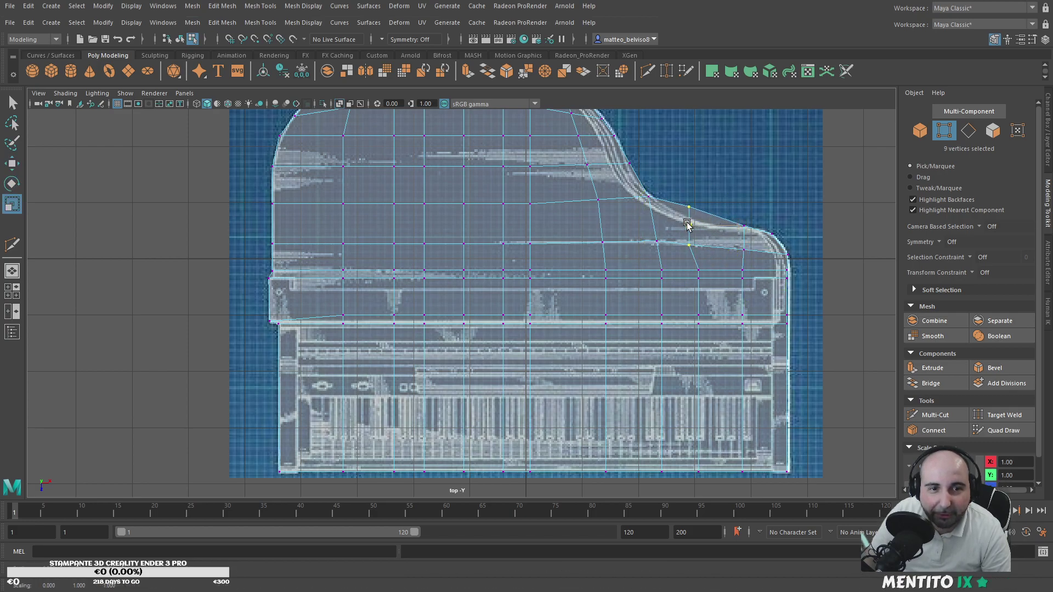
pyautogui.press('w')
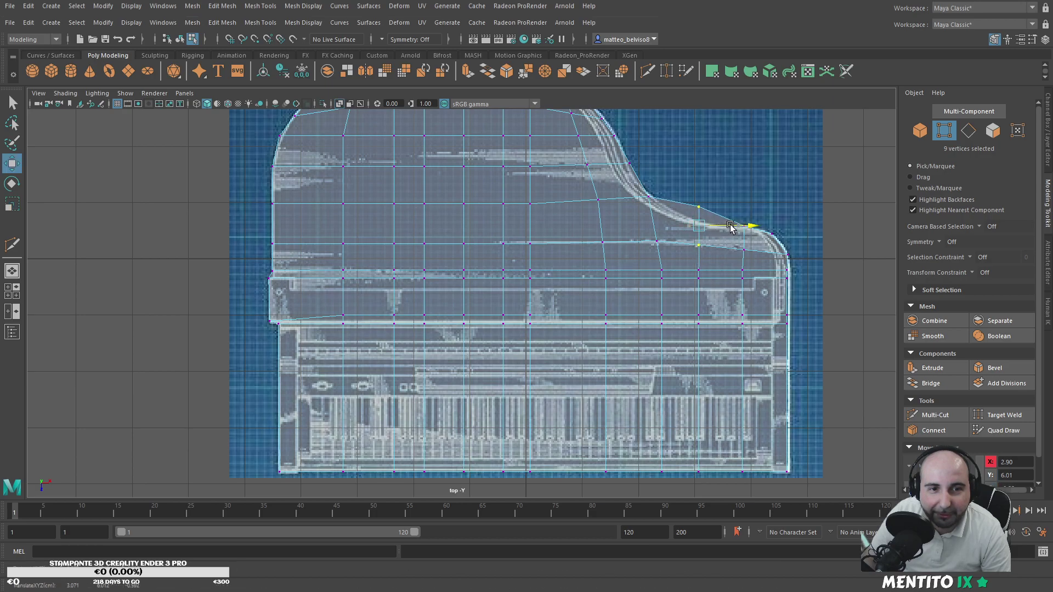
pyautogui.press('r')
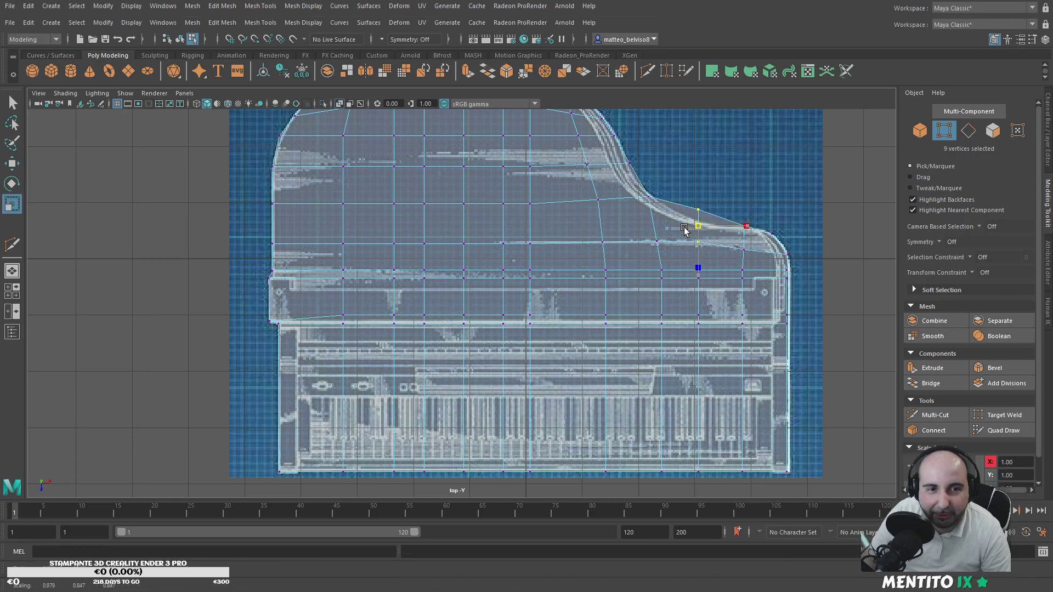
pyautogui.hotkey('ctrl', 'z')
pyautogui.press('w')
pyautogui.moveTo(699, 272); pyautogui.dragTo(700, 269)
pyautogui.moveTo(687, 190); pyautogui.dragTo(683, 260)
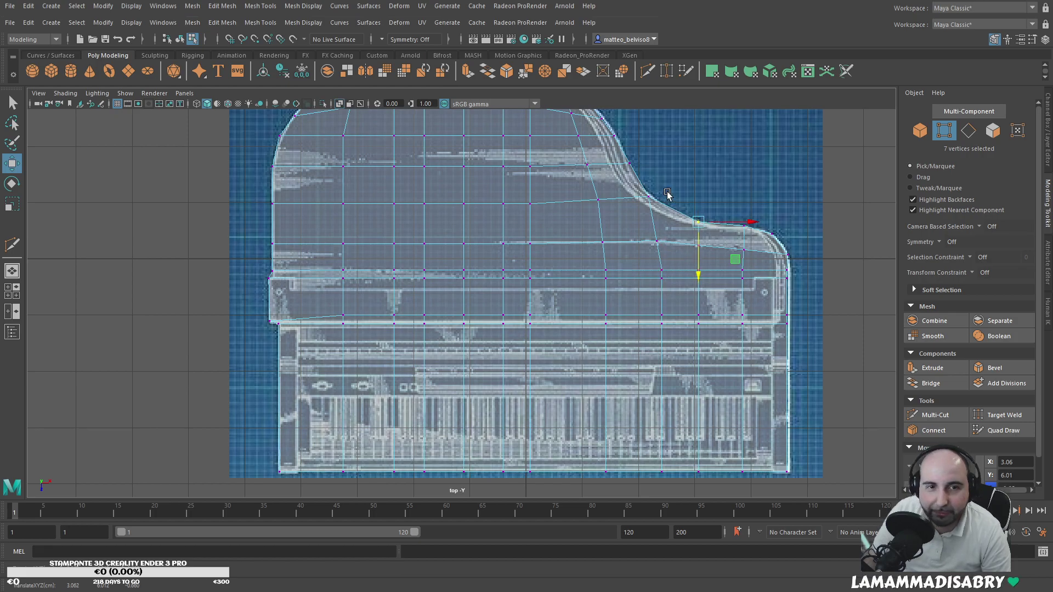
# Step: Move the outer vertices around the piano's tail, one column at a time, onto the rounded blueprint outline
pyautogui.keyDown('alt'); pyautogui.moveTo(670, 183); pyautogui.dragTo(665, 278, button='middle'); pyautogui.keyUp('alt')
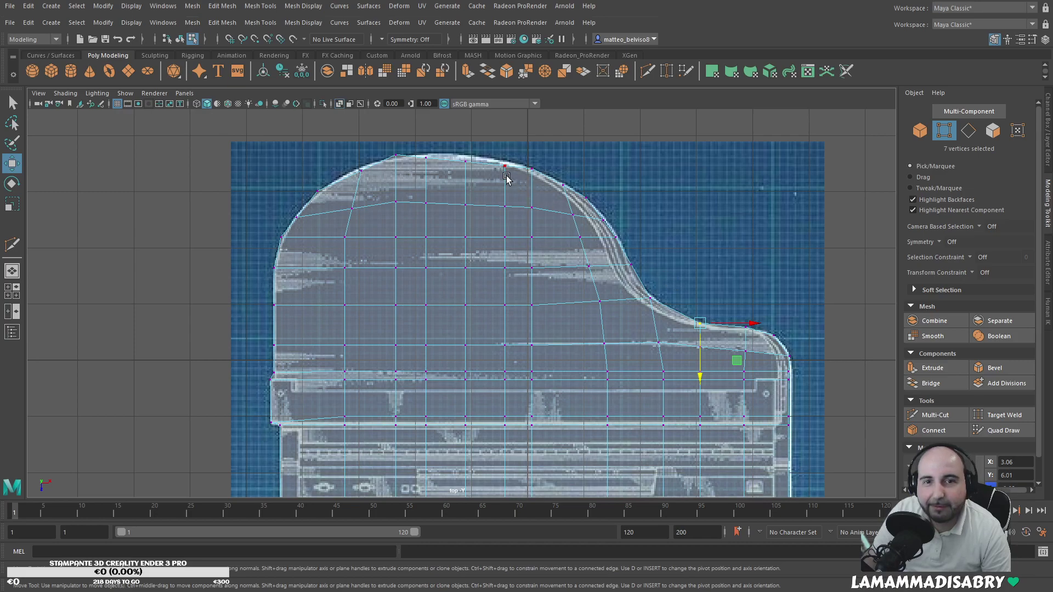
pyautogui.moveTo(460, 155); pyautogui.dragTo(492, 189)
pyautogui.moveTo(454, 148); pyautogui.dragTo(469, 188)
pyautogui.moveTo(420, 149); pyautogui.dragTo(429, 192)
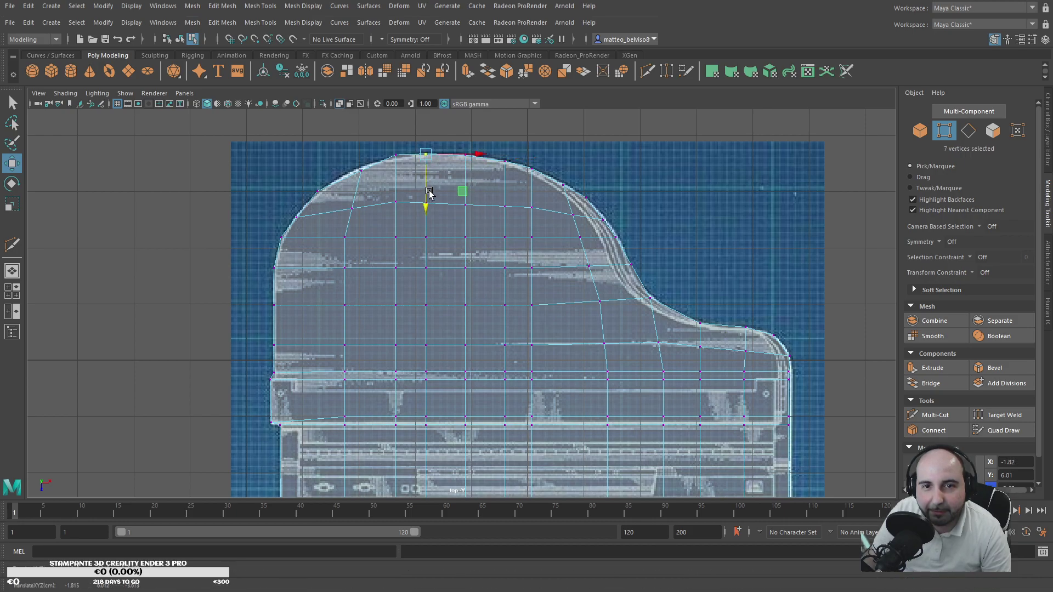
pyautogui.moveTo(391, 147); pyautogui.dragTo(361, 215)
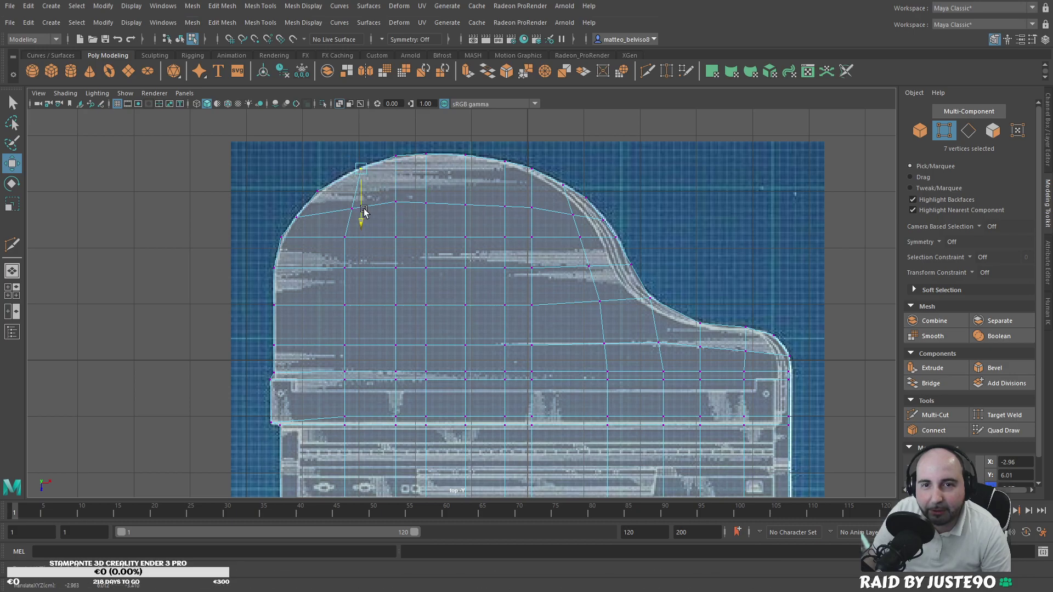
pyautogui.moveTo(308, 183); pyautogui.dragTo(344, 198)
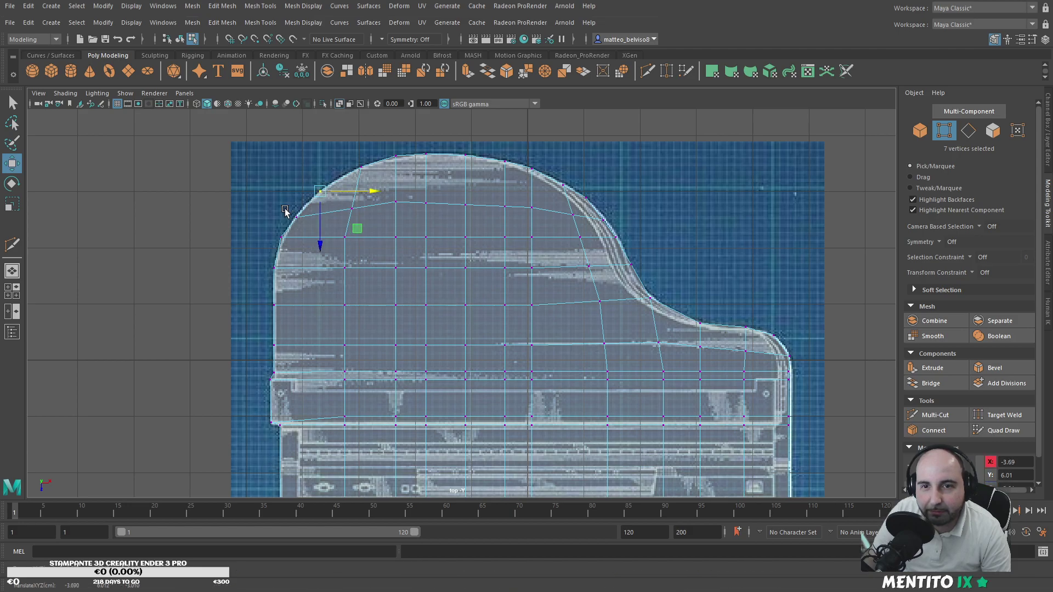
pyautogui.moveTo(274, 232); pyautogui.dragTo(322, 223)
# Step: Select the inner crosswise vertex row in the tail and scale it flat in Z into a straight line
pyautogui.keyDown('alt'); pyautogui.moveTo(390, 308); pyautogui.dragTo(350, 213, button='middle'); pyautogui.keyUp('alt')
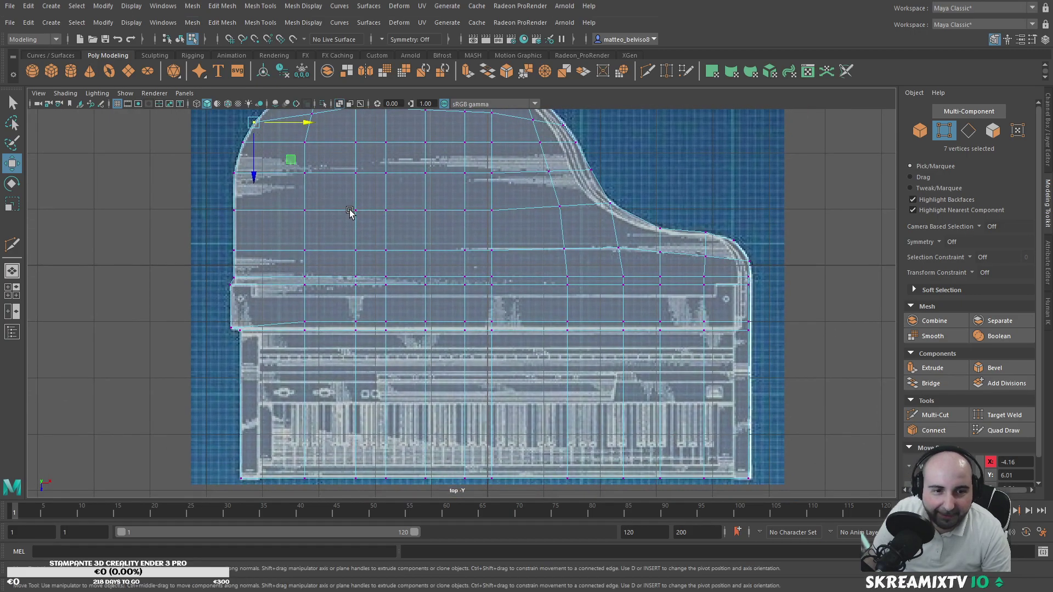
pyautogui.scroll(-4, 391, 254)
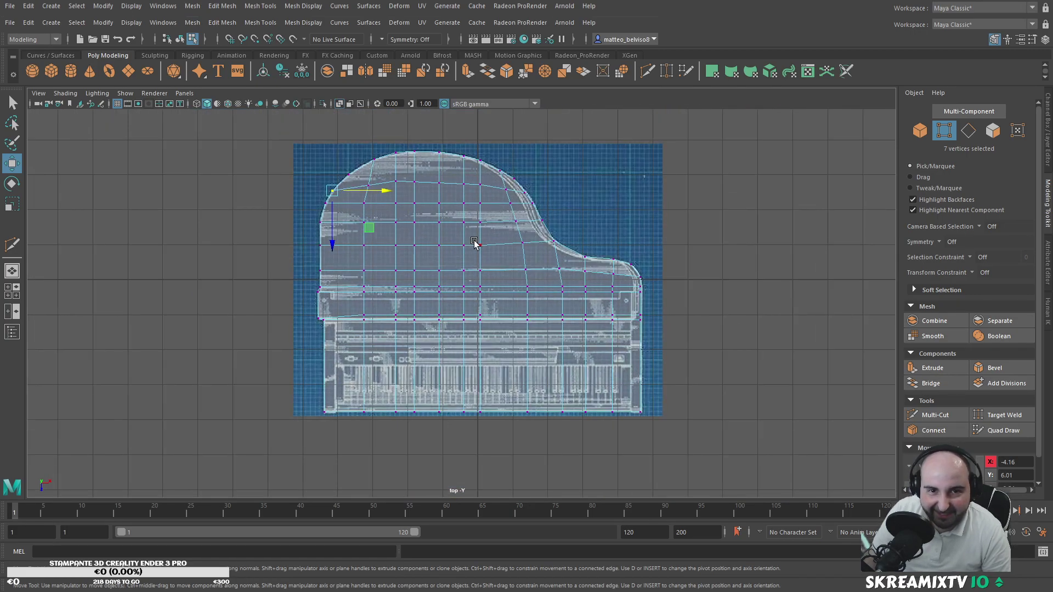
pyautogui.moveTo(394, 174); pyautogui.dragTo(486, 193)
pyautogui.keyDown('shift'); pyautogui.moveTo(389, 188); pyautogui.dragTo(391, 190); pyautogui.keyUp('shift')
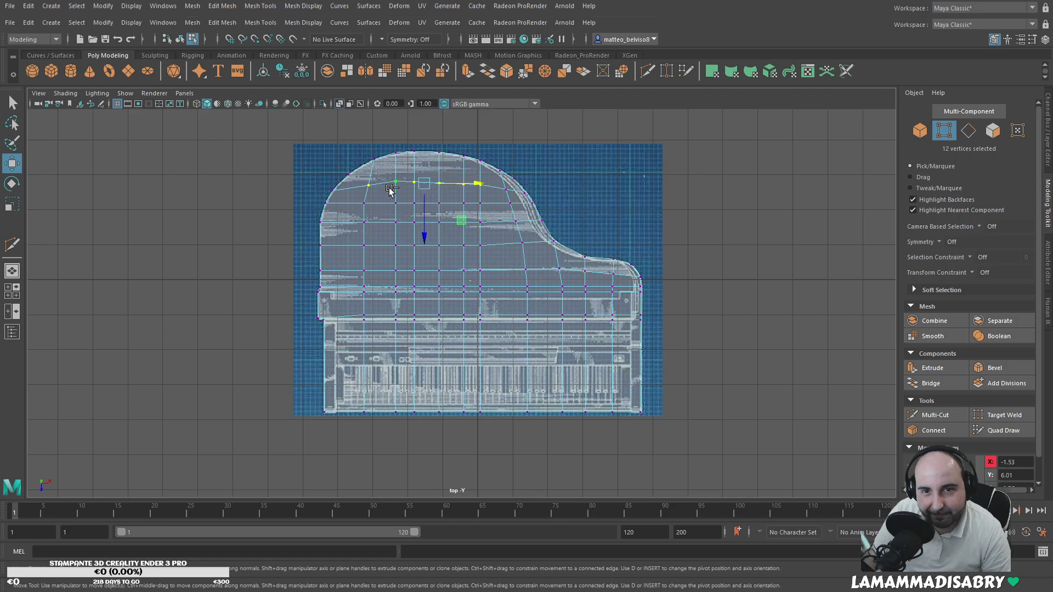
pyautogui.press('r')
pyautogui.moveTo(427, 228); pyautogui.dragTo(434, 174)
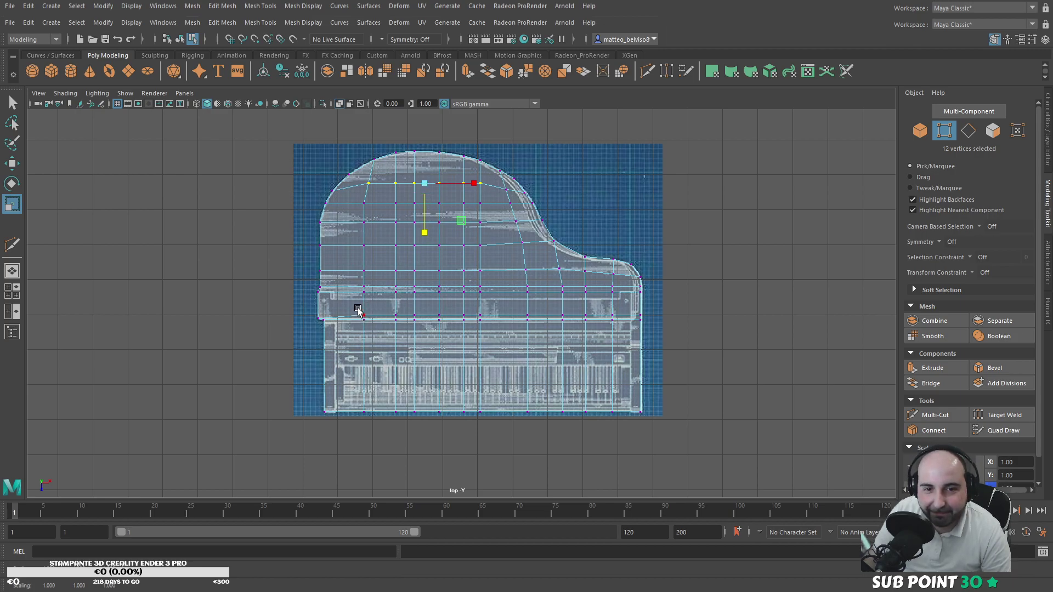
# Step: Show all four views, switch to object selection, and move the top-view blueprint plane backward along Z
pyautogui.press('space')
pyautogui.keyDown('alt'); pyautogui.moveTo(670, 247); pyautogui.dragTo(643, 224); pyautogui.keyUp('alt')
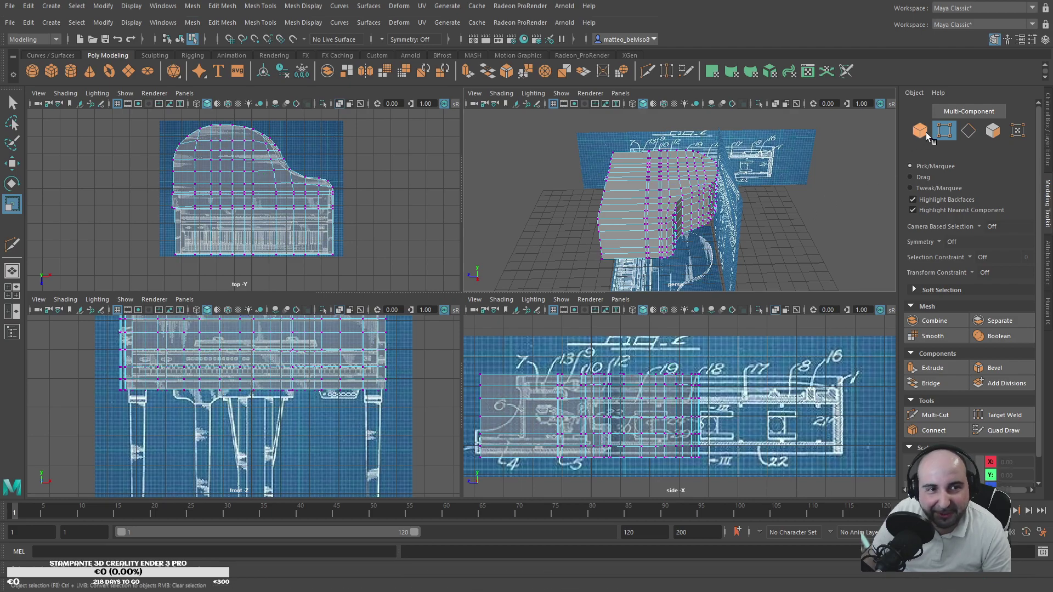
pyautogui.click(920, 130)
pyautogui.click(707, 268)
pyautogui.moveTo(712, 265); pyautogui.dragTo(735, 269)
pyautogui.press('w')
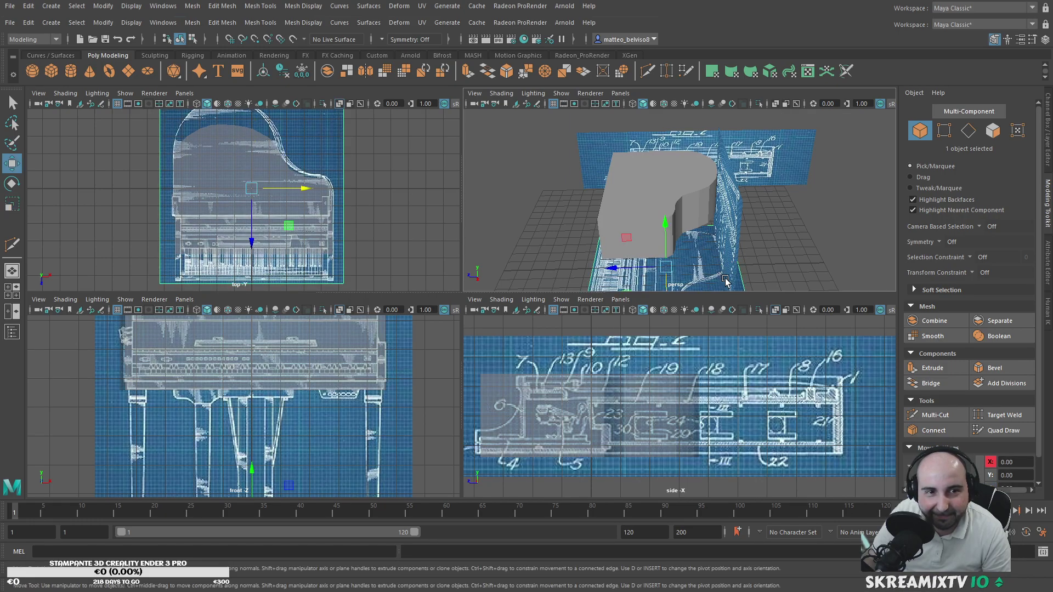
pyautogui.scroll(-2, 731, 291)
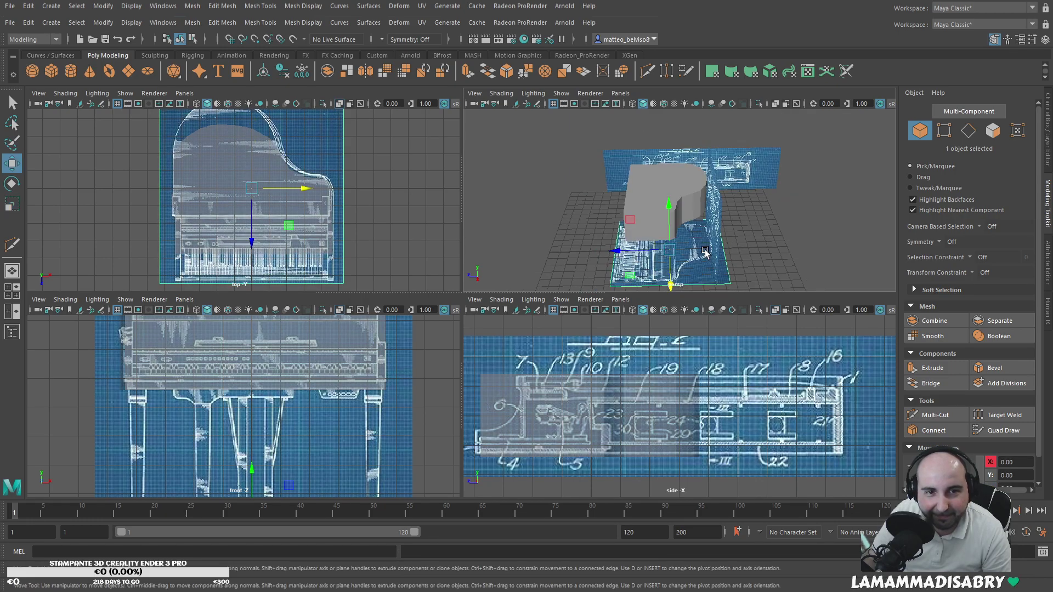
pyautogui.moveTo(659, 259)
pyautogui.keyDown('alt'); pyautogui.mouseDown()
pyautogui.moveTo(669, 253)
pyautogui.moveTo(637, 259)
pyautogui.moveTo(653, 262)
pyautogui.moveTo(653, 252)
pyautogui.mouseUp(); pyautogui.keyUp('alt')
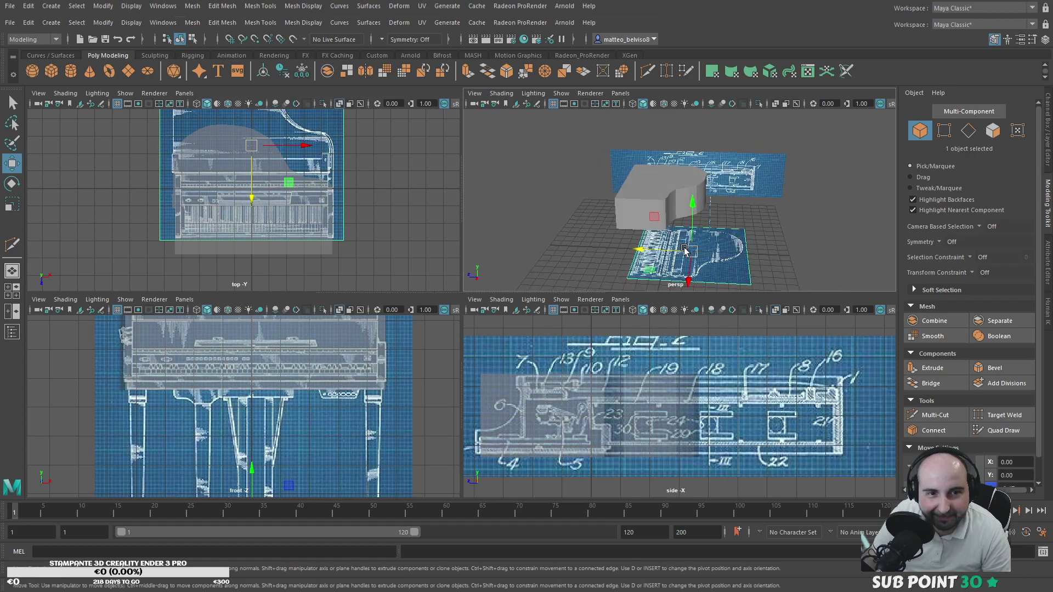
# Step: Stretch the top-view blueprint plane lengthwise in Z and reposition it so its keyboard end lies near the case's front
pyautogui.press('r')
pyautogui.moveTo(741, 256); pyautogui.dragTo(743, 259)
pyautogui.press('w')
pyautogui.moveTo(668, 253); pyautogui.dragTo(675, 253)
pyautogui.keyDown('alt'); pyautogui.moveTo(637, 259); pyautogui.dragTo(654, 248); pyautogui.keyUp('alt')
pyautogui.press('r')
pyautogui.moveTo(745, 251); pyautogui.dragTo(750, 251)
pyautogui.press('w')
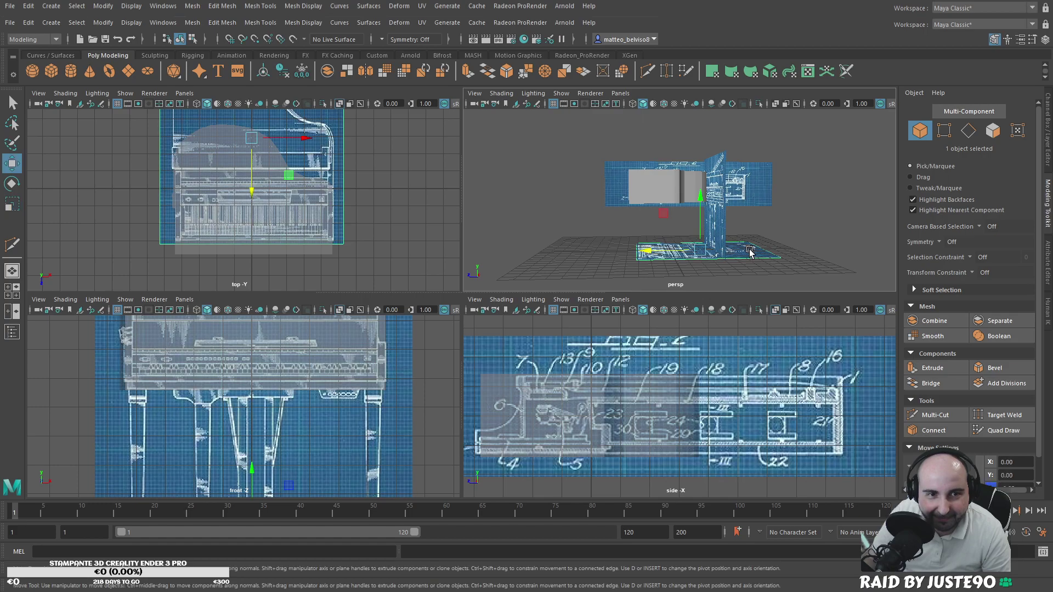
pyautogui.moveTo(676, 251); pyautogui.dragTo(619, 278)
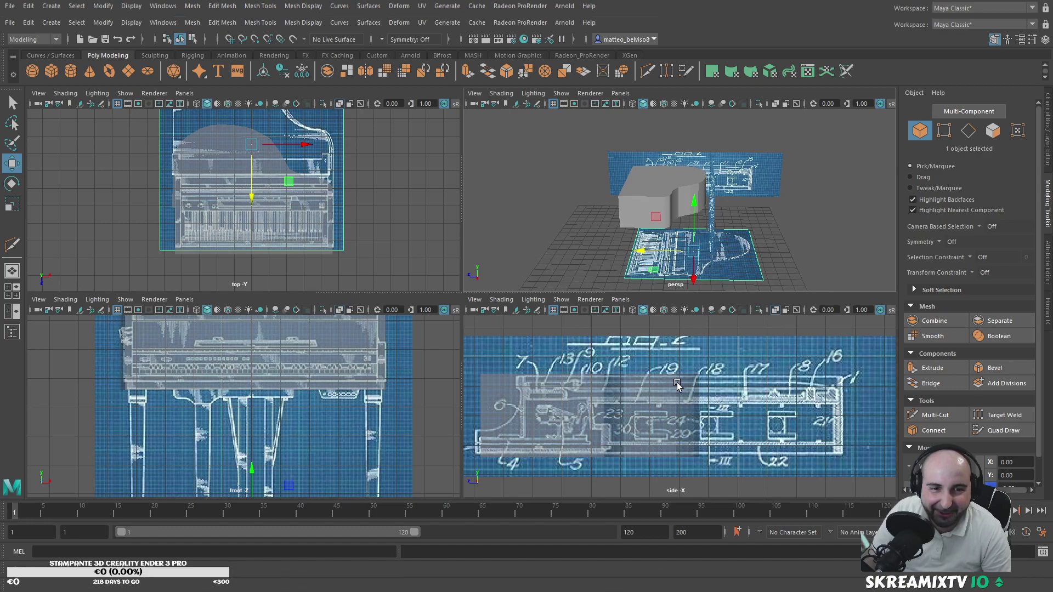
# Step: Select the case mesh for multi-component editing, with the side and top views framed around it
pyautogui.scroll(-5, 682, 387)
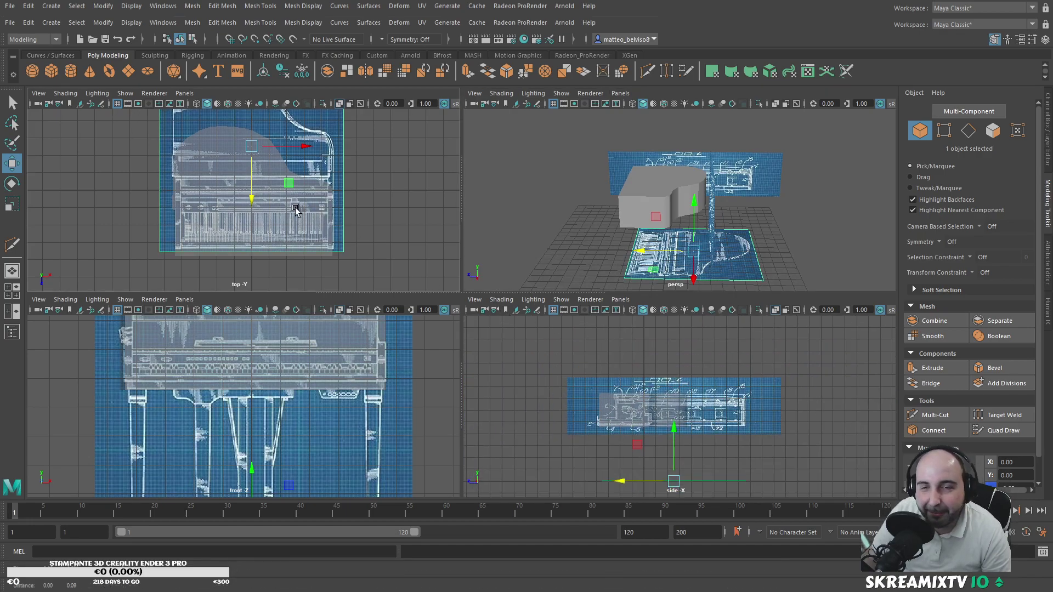
pyautogui.keyDown('alt'); pyautogui.moveTo(326, 201); pyautogui.dragTo(349, 252, button='middle'); pyautogui.keyUp('alt')
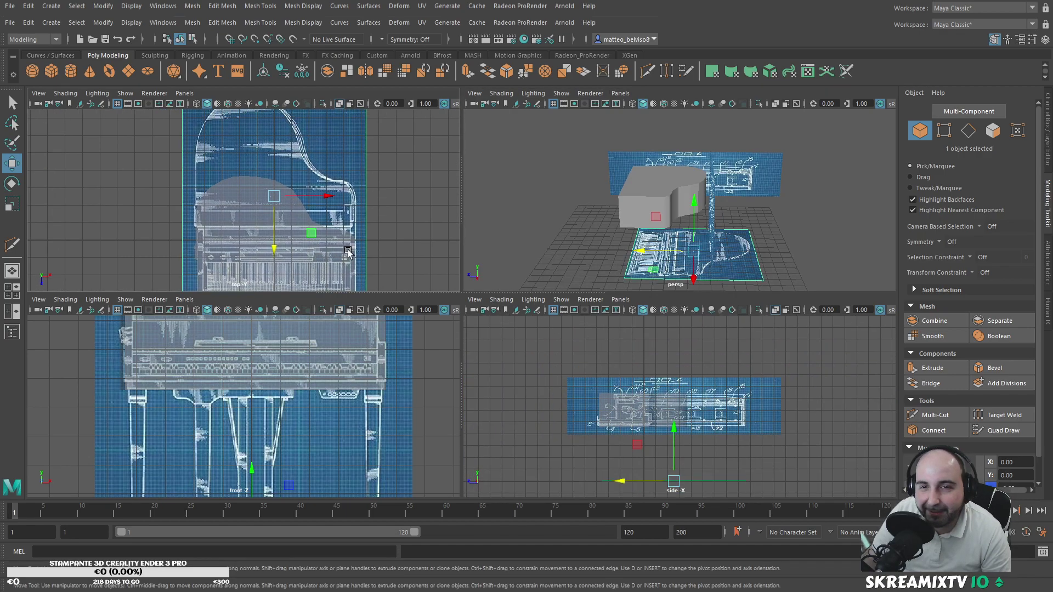
pyautogui.click(920, 131)
pyautogui.click(273, 223)
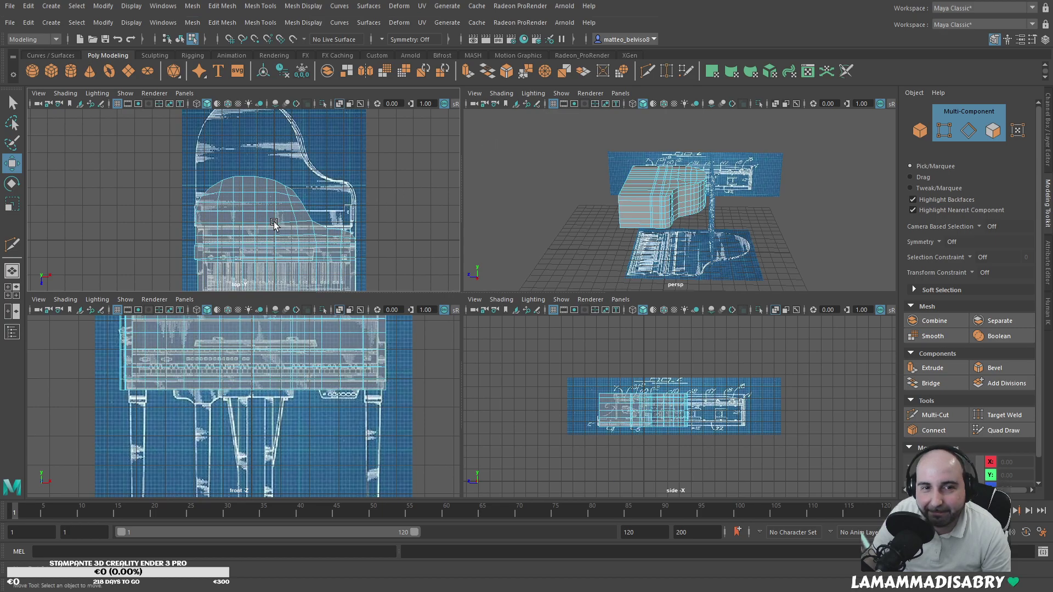
pyautogui.click(573, 214)
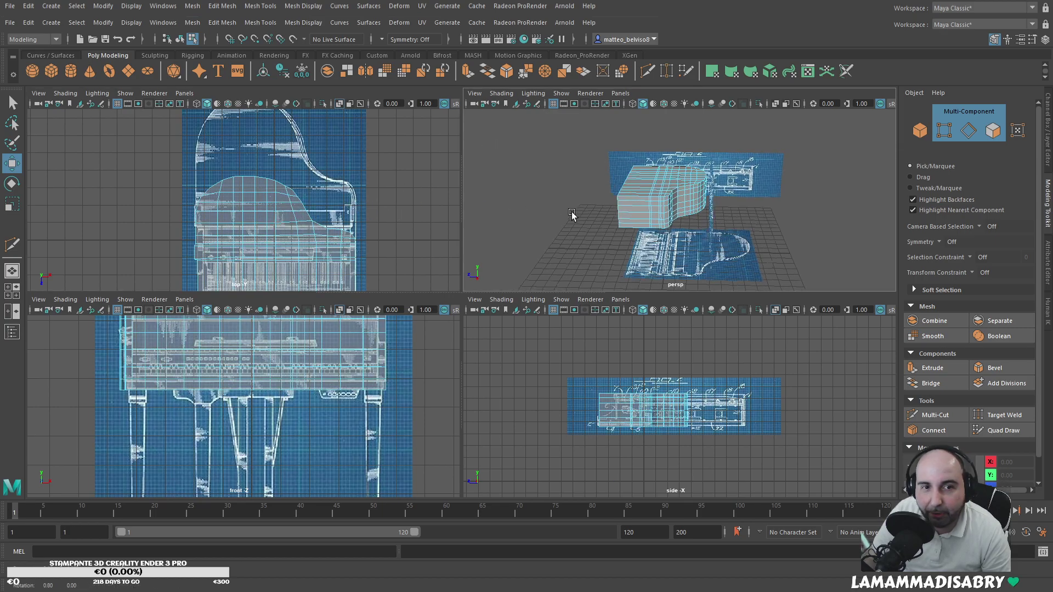
pyautogui.press('space')
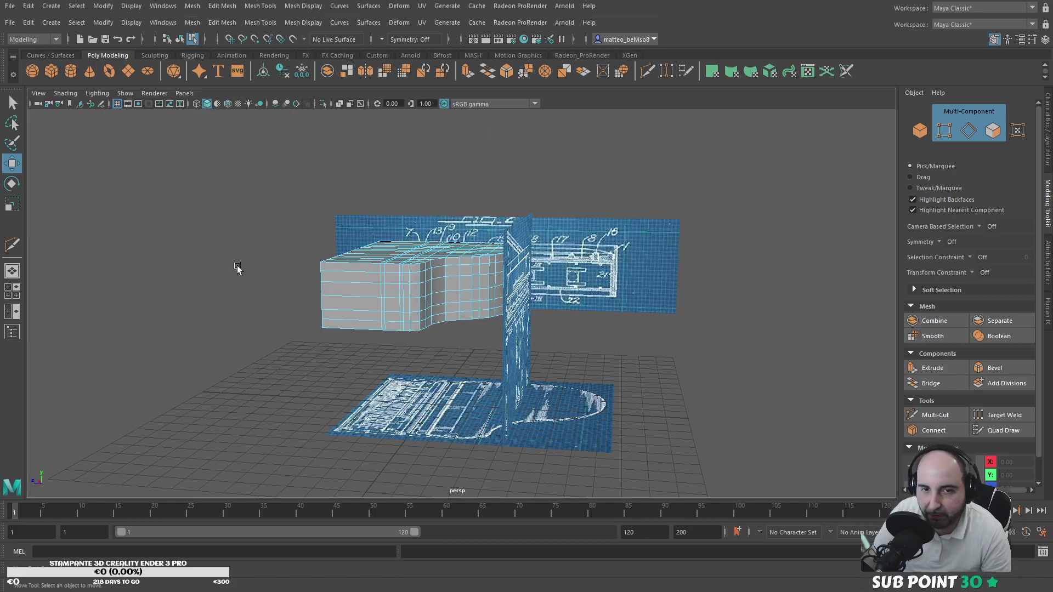
pyautogui.press('space')
pyautogui.click(108, 216)
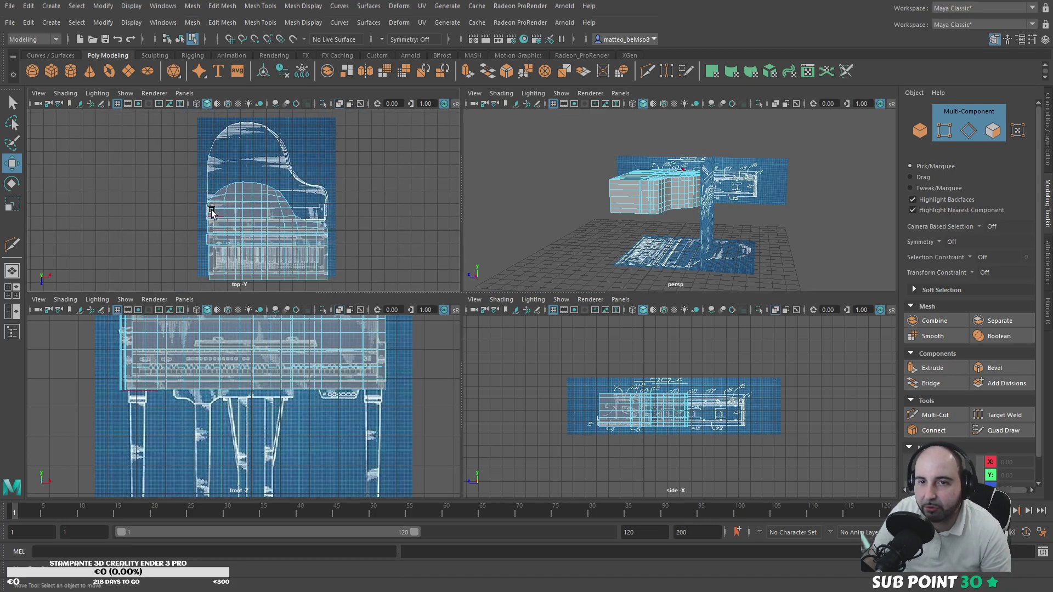
pyautogui.click(236, 217)
pyautogui.click(914, 135)
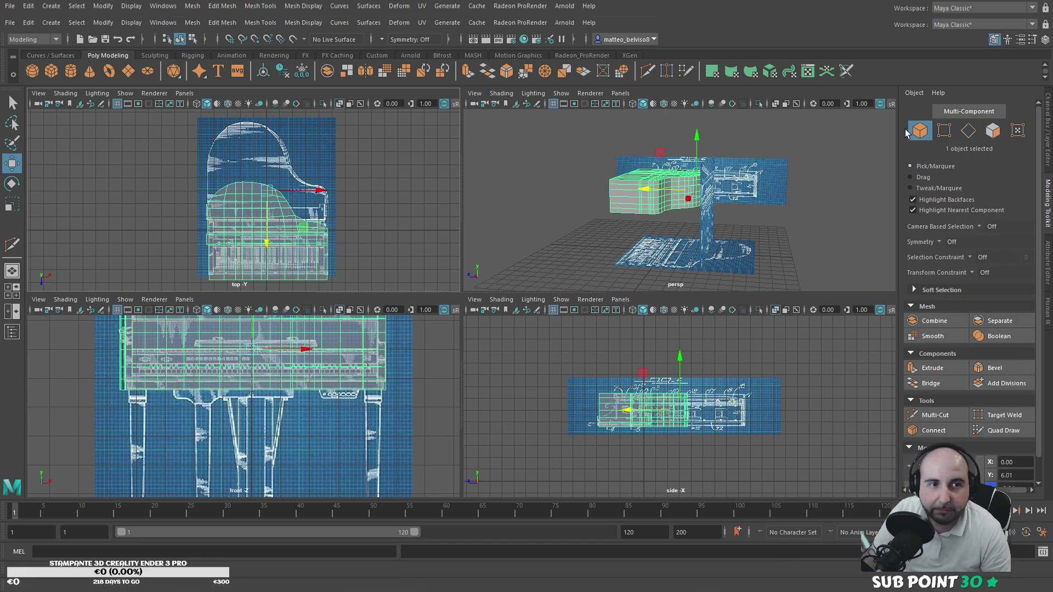
pyautogui.moveTo(267, 237); pyautogui.dragTo(278, 234)
pyautogui.hotkey('ctrl', 'z')
pyautogui.hotkey('ctrl', 'z')
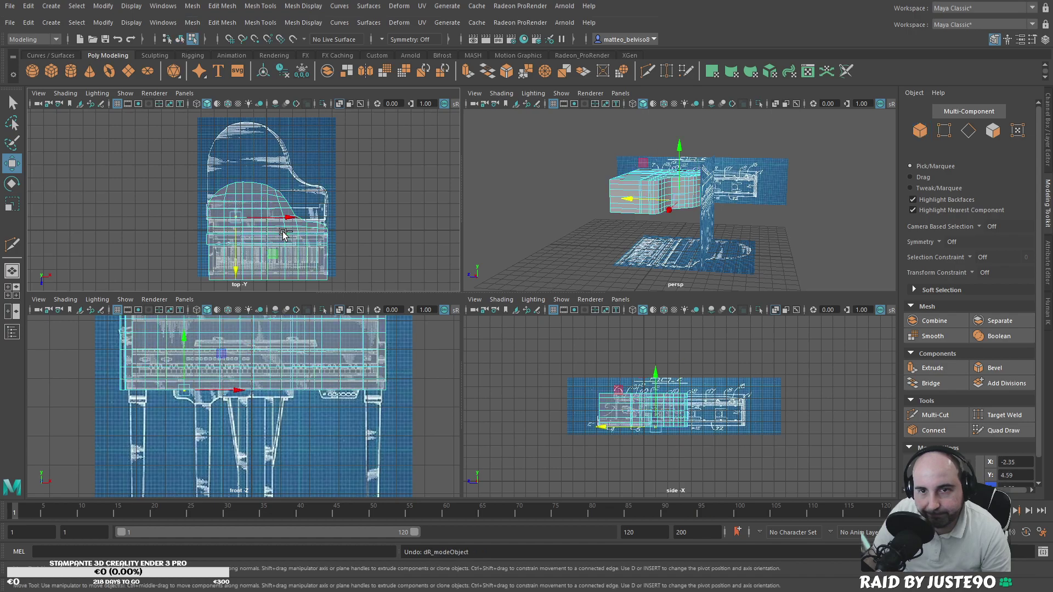
# Step: Undo the top-view blueprint plane's stretching and repositioning, back to its proportions before the lengthwise scale
pyautogui.hotkey('ctrl', 'z')
pyautogui.hotkey('ctrl', 'z')
pyautogui.hotkey('ctrl', 'z')
pyautogui.hotkey('ctrl', 'z')
pyautogui.hotkey('ctrl', 'z')
pyautogui.hotkey('ctrl', 'z')
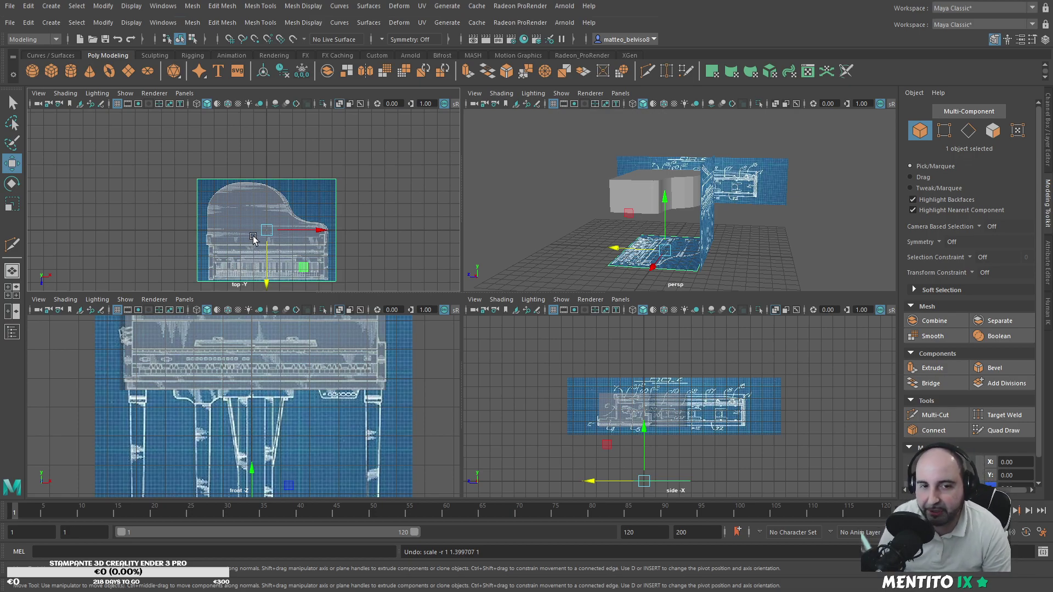
# Step: Examine how the case lines up with the blueprint planes in the perspective, top and front views
pyautogui.keyDown('alt'); pyautogui.moveTo(580, 272); pyautogui.dragTo(655, 304); pyautogui.keyUp('alt')
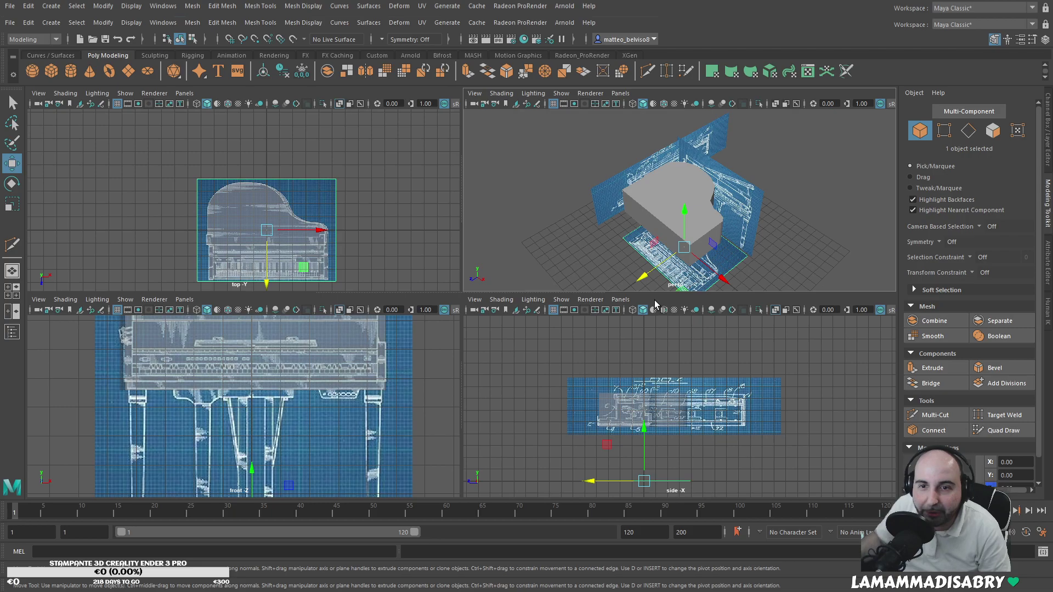
pyautogui.scroll(3, 395, 226)
pyautogui.keyDown('alt'); pyautogui.moveTo(321, 211); pyautogui.dragTo(317, 154, button='middle'); pyautogui.keyUp('alt')
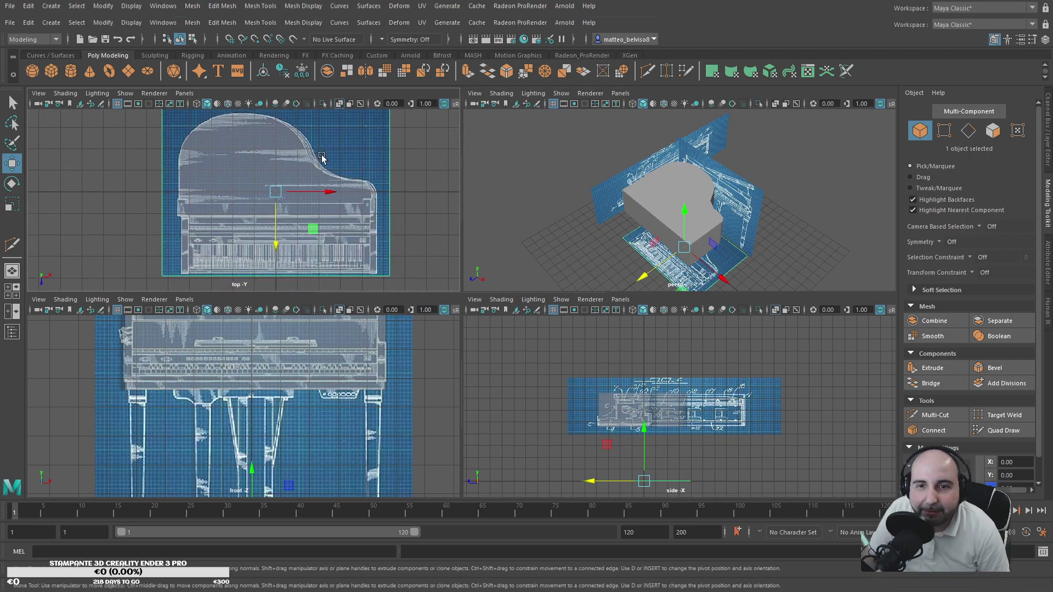
pyautogui.keyDown('alt'); pyautogui.moveTo(674, 212); pyautogui.dragTo(617, 240); pyautogui.keyUp('alt')
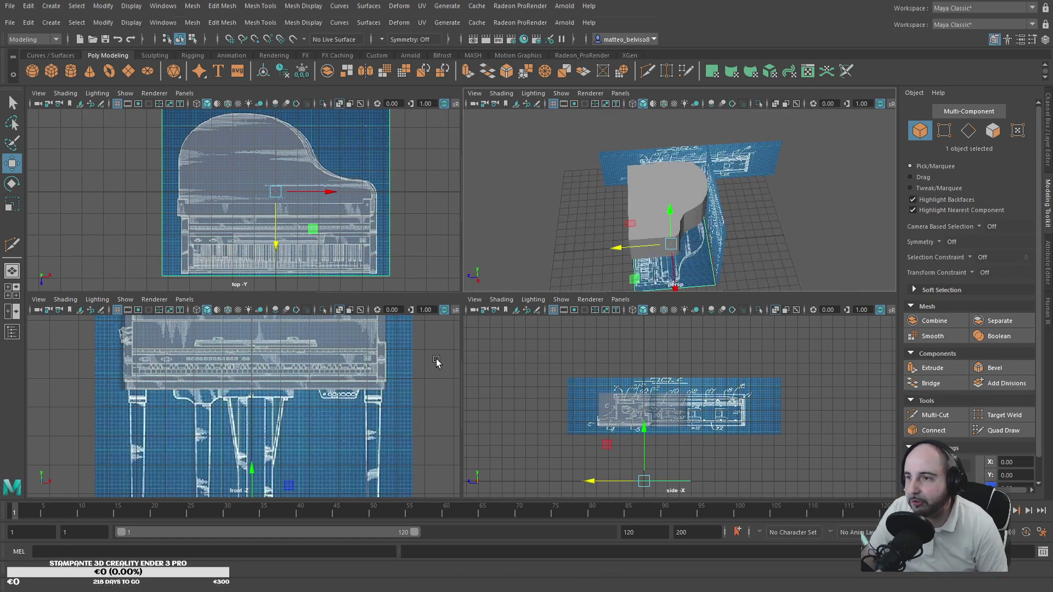
pyautogui.scroll(2, 235, 373)
pyautogui.scroll(-3, 233, 379)
pyautogui.scroll(1, 233, 378)
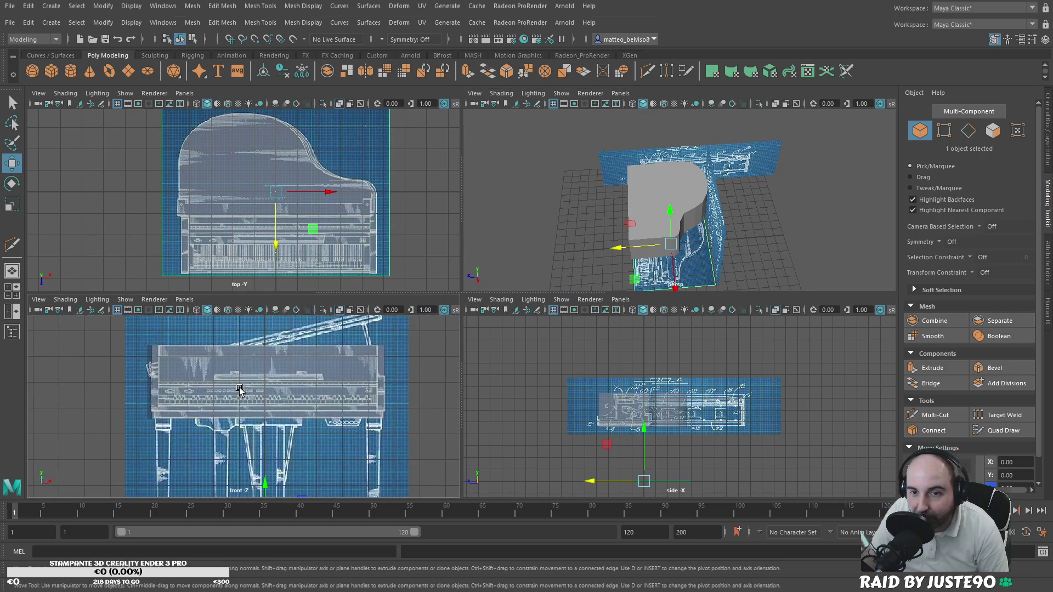
pyautogui.scroll(1, 240, 389)
pyautogui.click(227, 381)
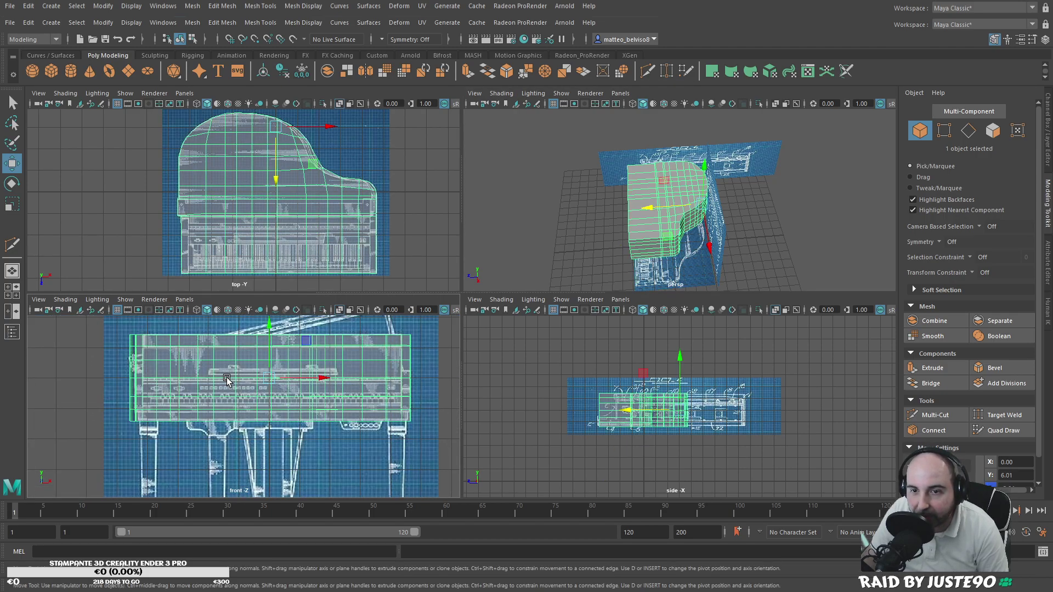
pyautogui.keyDown('alt'); pyautogui.moveTo(227, 381); pyautogui.dragTo(267, 387, button='right'); pyautogui.keyUp('alt')
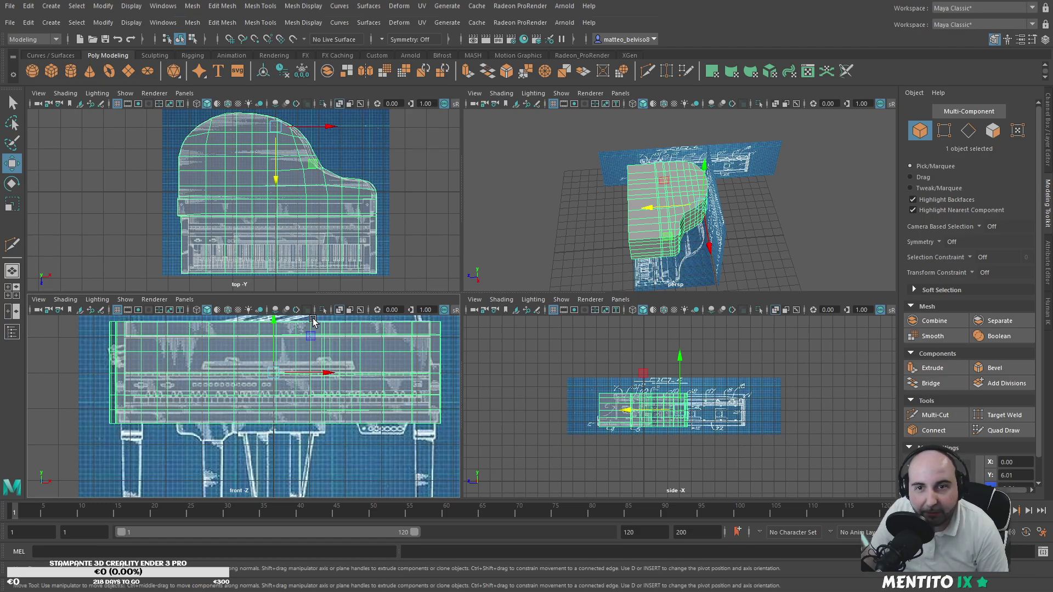
pyautogui.press('r')
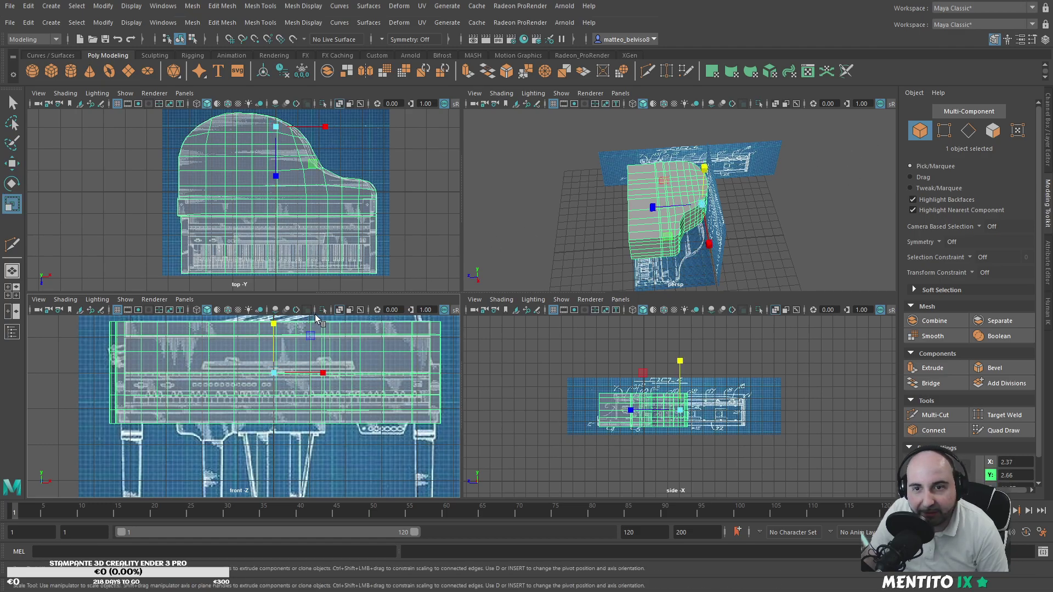
pyautogui.click(357, 482)
pyautogui.scroll(-2, 319, 436)
pyautogui.moveTo(270, 423); pyautogui.dragTo(264, 418)
pyautogui.hotkey('ctrl', 'z')
pyautogui.hotkey('ctrl', 'z')
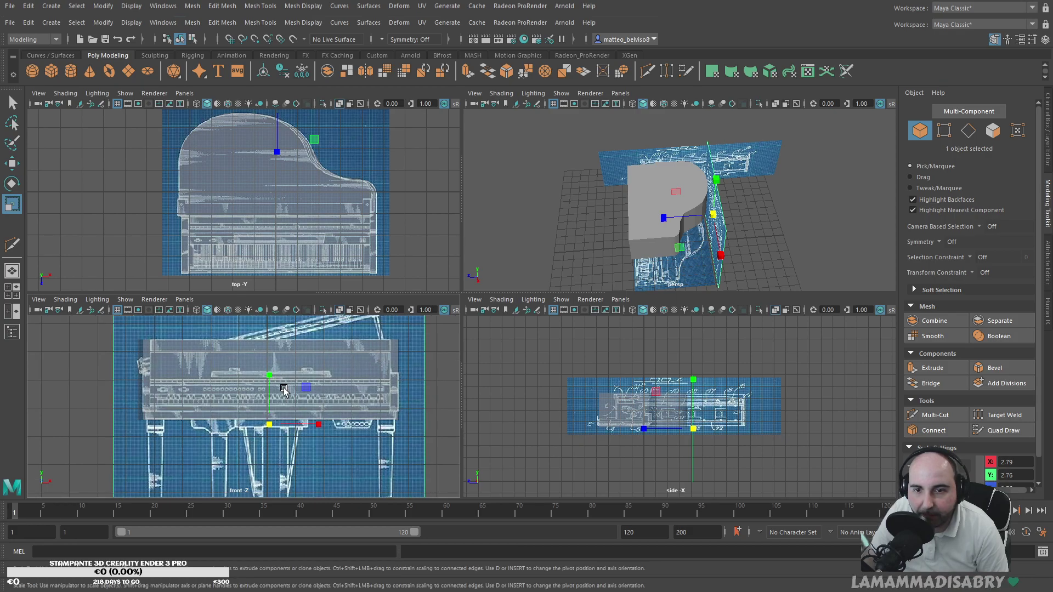
# Step: Select and frame the case, then insert a horizontal edge loop at the keyboard block's upper edge with Multi-Cut, following the side blueprint
pyautogui.keyDown('alt'); pyautogui.moveTo(584, 213); pyautogui.dragTo(588, 208); pyautogui.keyUp('alt')
pyautogui.scroll(5, 641, 390)
pyautogui.keyDown('alt'); pyautogui.moveTo(617, 390); pyautogui.dragTo(700, 377, button='middle'); pyautogui.keyUp('alt')
pyautogui.click(648, 213)
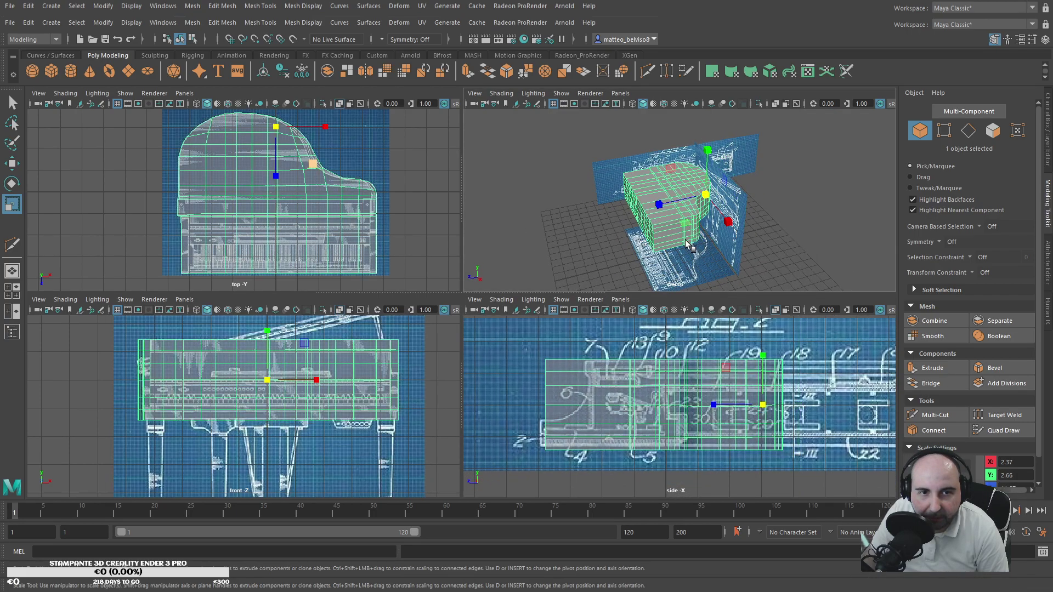
pyautogui.press('f')
pyautogui.click(914, 418)
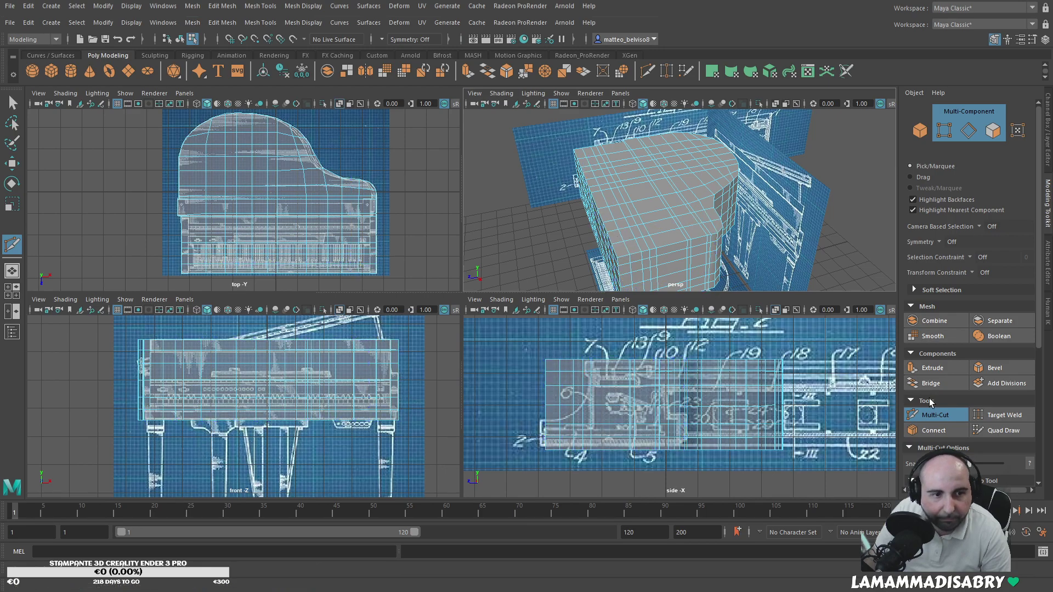
pyautogui.scroll(3, 799, 404)
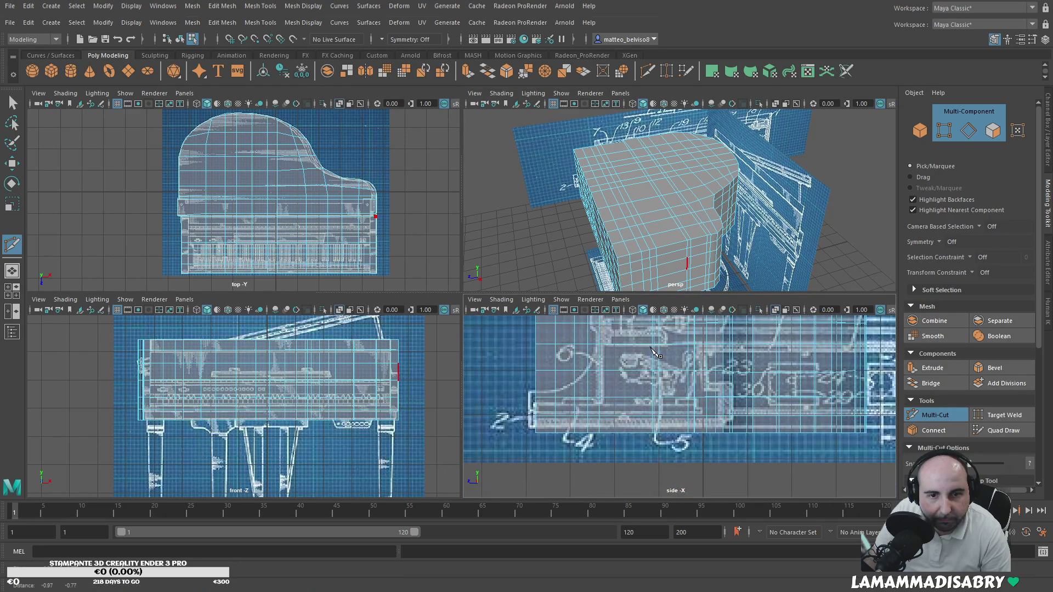
pyautogui.press('q')
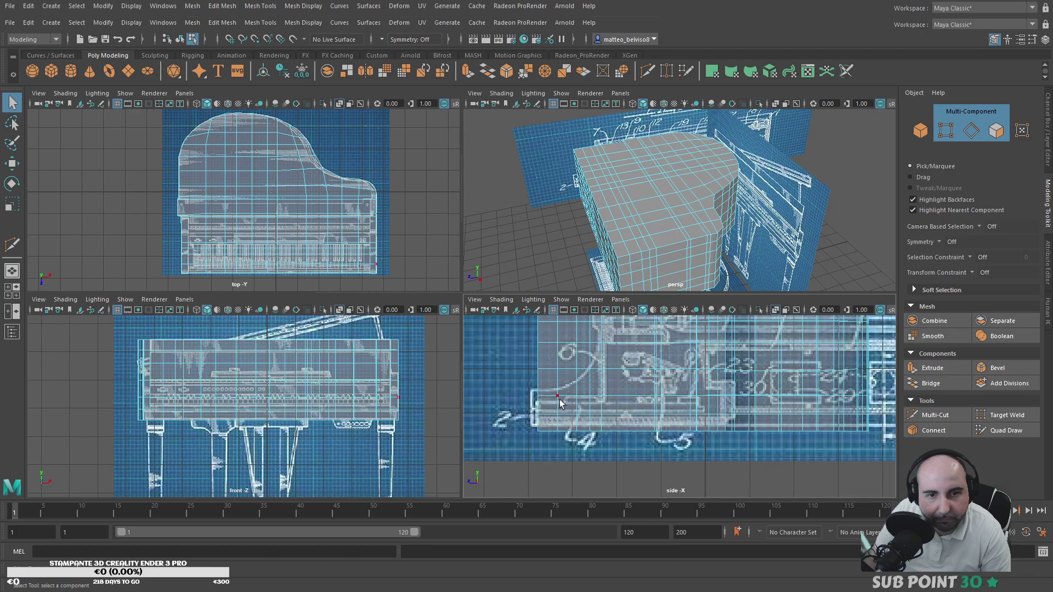
# Step: Select the case's front vertices at and below the lower edge loop and move them forward in Z to the blueprint's keyboard ledge
pyautogui.moveTo(521, 390); pyautogui.dragTo(519, 413)
pyautogui.press('w')
pyautogui.scroll(-3, 655, 409)
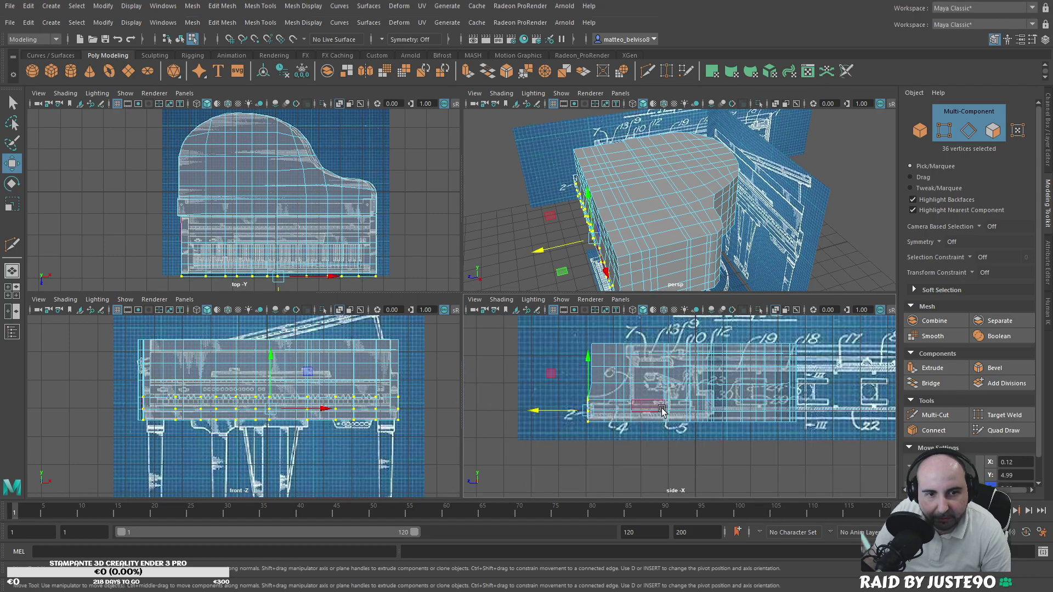
pyautogui.keyDown('alt'); pyautogui.moveTo(704, 415); pyautogui.dragTo(708, 435, button='middle'); pyautogui.keyUp('alt')
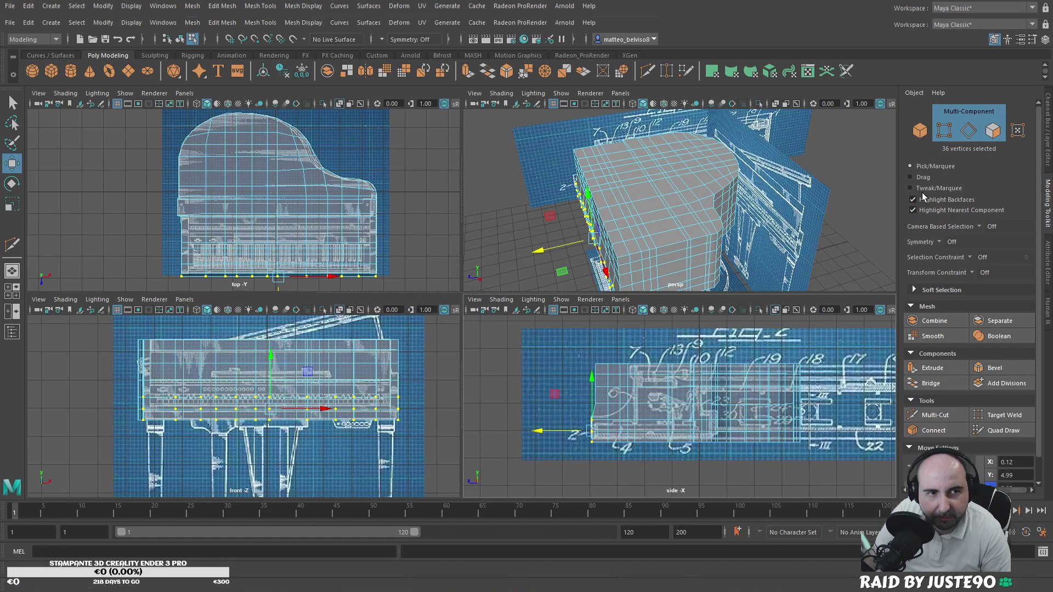
# Step: Select the case's entire bottom vertex row and adjust its height in Y to the underside shown on the side blueprint
pyautogui.click(943, 133)
pyautogui.moveTo(603, 442); pyautogui.dragTo(820, 460)
pyautogui.moveTo(698, 419); pyautogui.dragTo(701, 415)
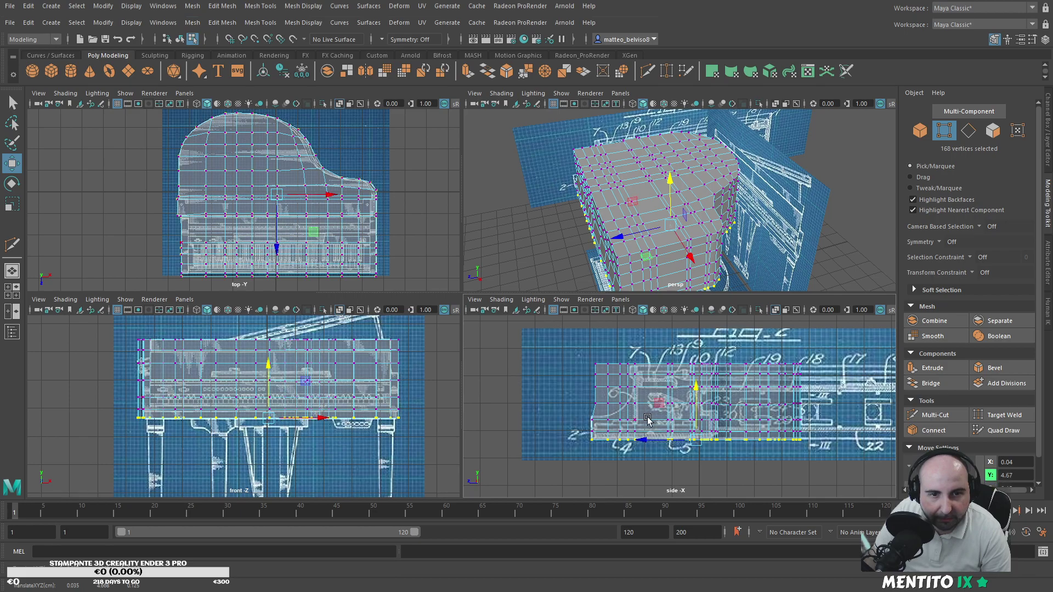
# Step: Select the horizontal edge loop at the keyboard block's upper edge and raise it slightly in Y to match the side blueprint
pyautogui.scroll(3, 648, 420)
pyautogui.moveTo(575, 427); pyautogui.dragTo(631, 437)
pyautogui.press('F8')
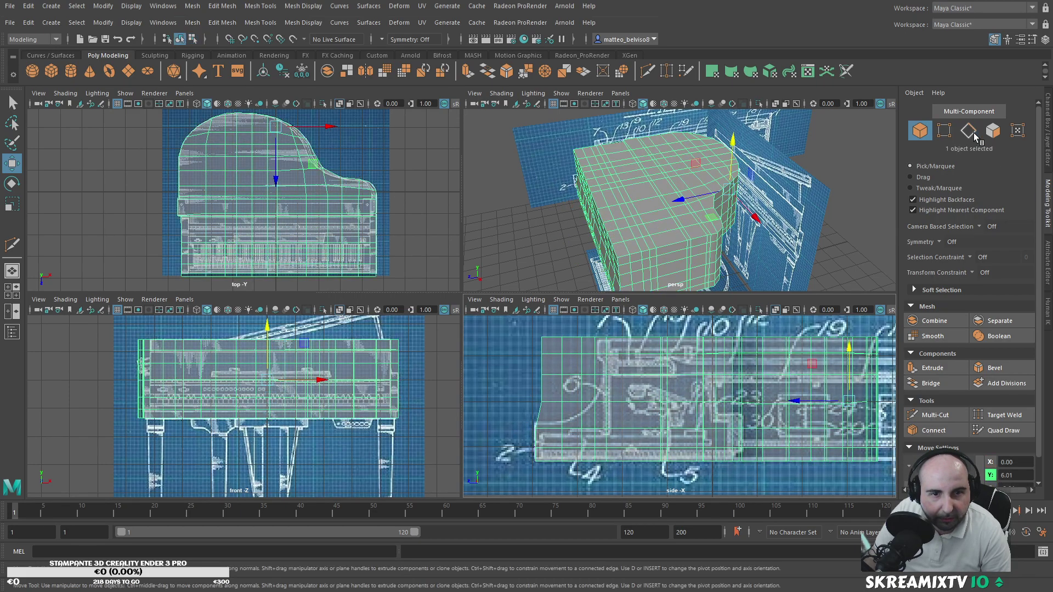
pyautogui.press('F10')
pyautogui.click(638, 428)
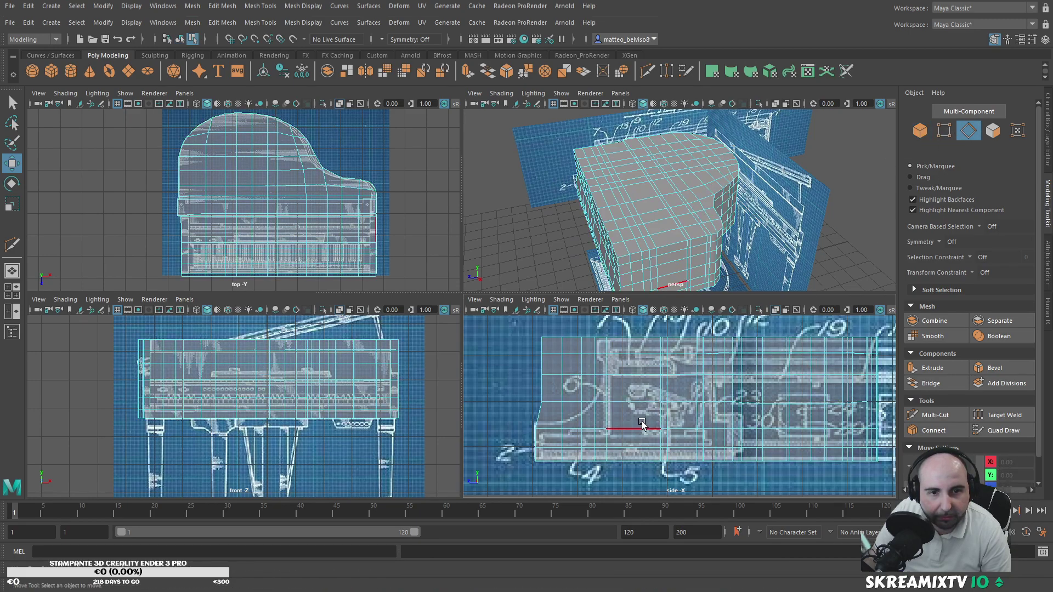
pyautogui.doubleClick(658, 421)
pyautogui.moveTo(707, 395); pyautogui.dragTo(712, 390)
pyautogui.press('F8')
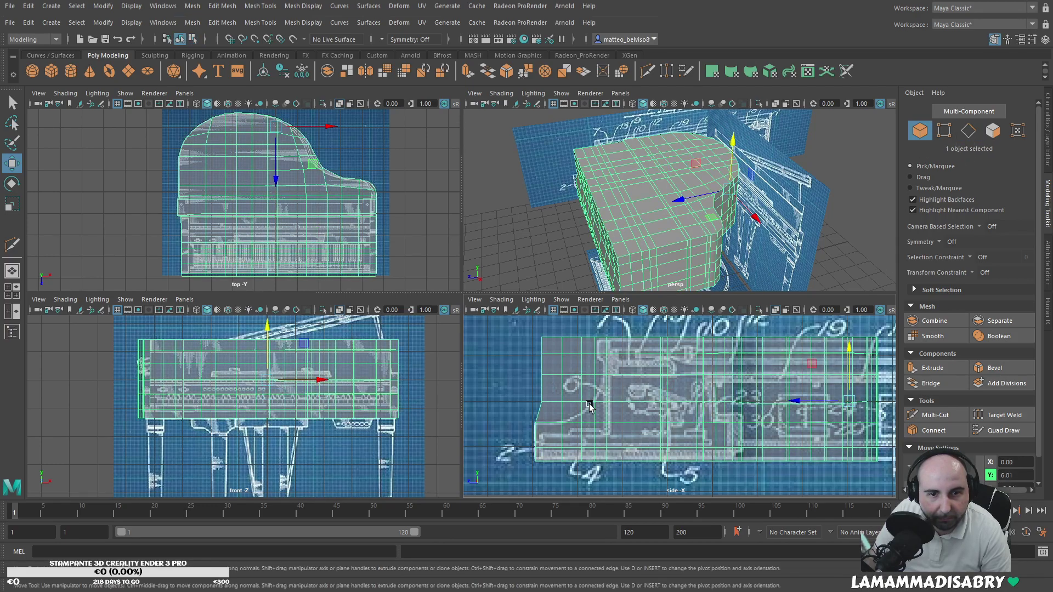
# Step: Select the pair of opposite side vertices above the keyboard block and move them up onto the blueprint's curved arm outline
pyautogui.click(944, 131)
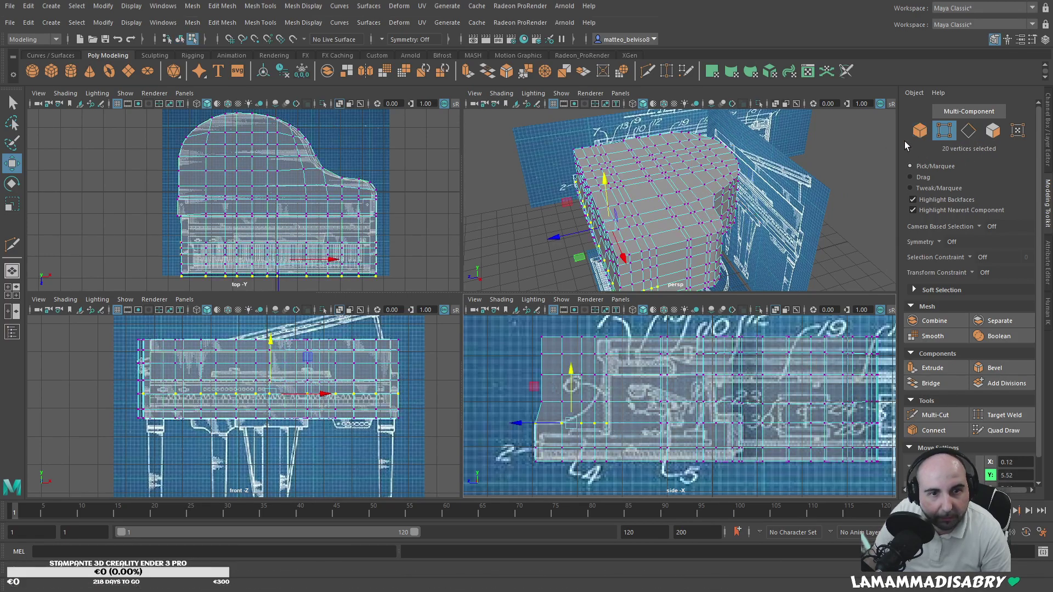
pyautogui.click(585, 427)
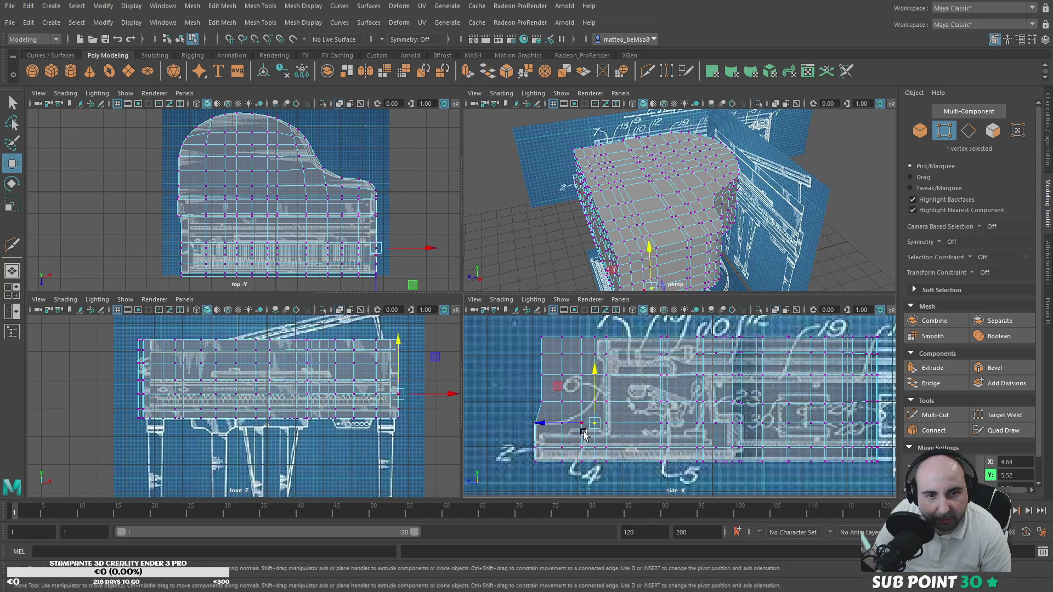
pyautogui.moveTo(602, 407); pyautogui.dragTo(597, 379)
pyautogui.hotkey('ctrl', 'z')
pyautogui.moveTo(576, 419); pyautogui.dragTo(572, 386)
pyautogui.scroll(4, 595, 389)
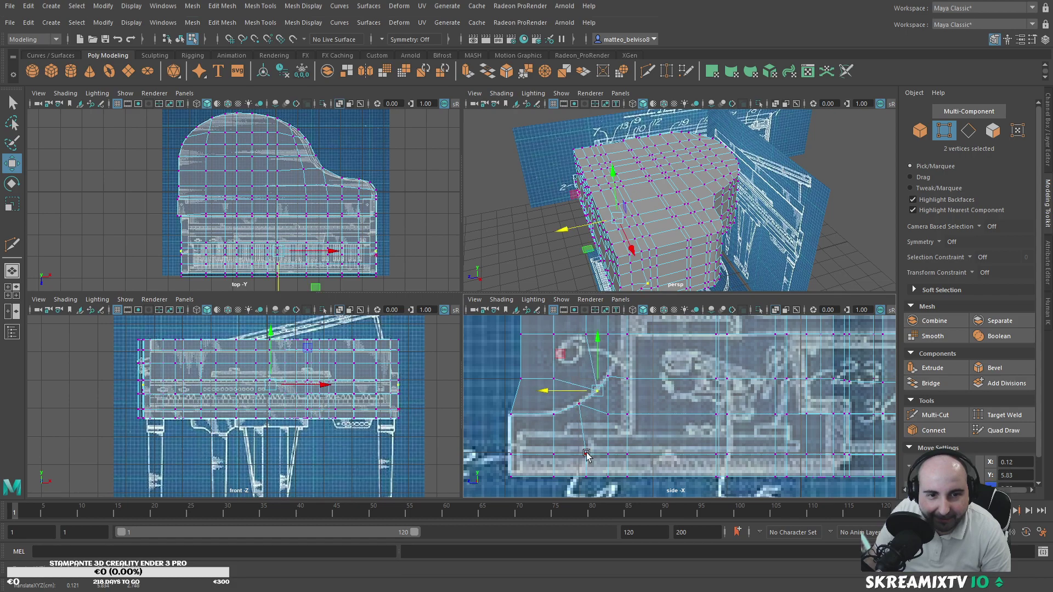
# Step: Shift the vertex column below the arm curve in Z, and move the side vertex pair higher up onto the curved outline
pyautogui.moveTo(582, 451); pyautogui.dragTo(561, 468)
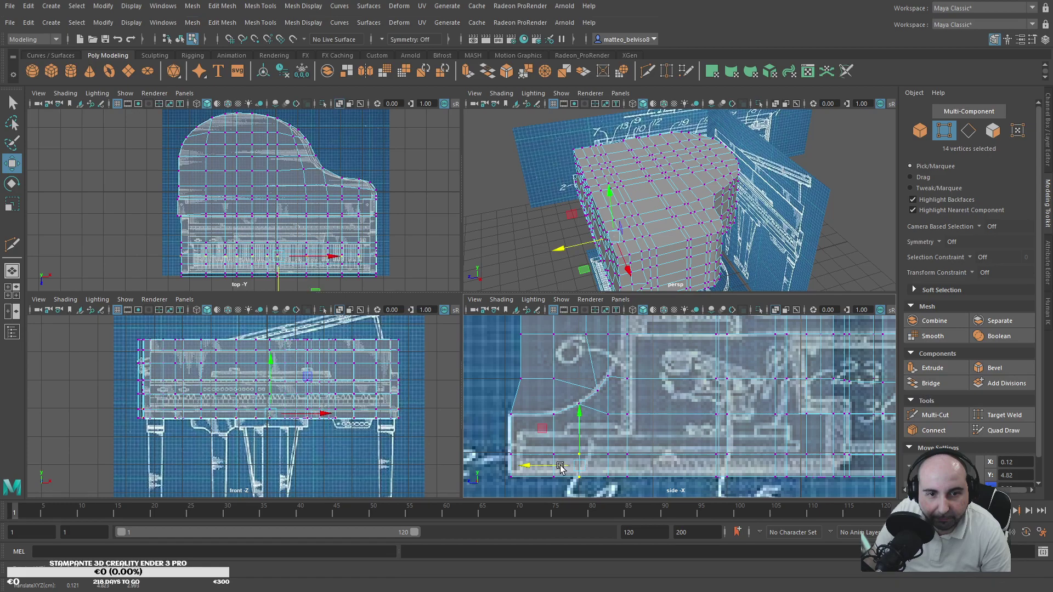
pyautogui.keyDown('alt'); pyautogui.moveTo(588, 393); pyautogui.dragTo(594, 478, button='middle'); pyautogui.keyUp('alt')
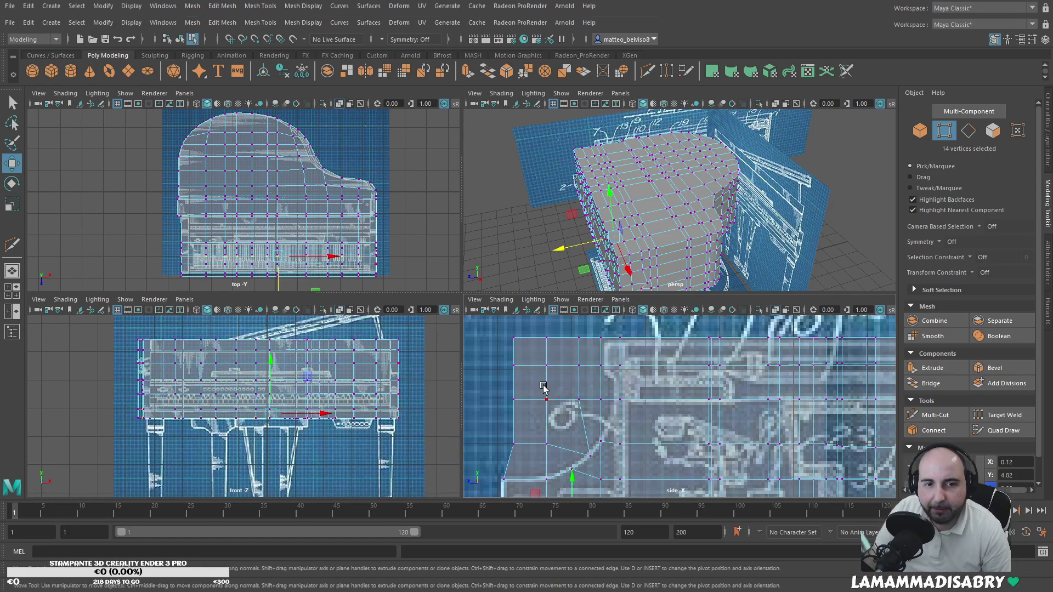
pyautogui.moveTo(610, 415); pyautogui.dragTo(592, 400)
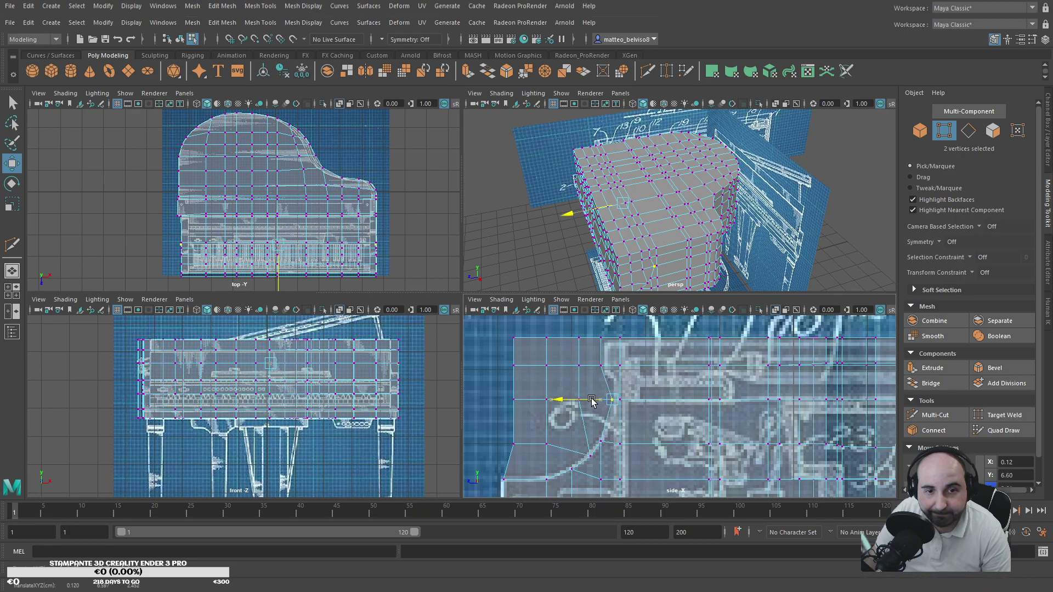
# Step: Insert a horizontal edge loop in the upper case with Multi-Cut and move the nearby side vertex pairs onto the blueprint's arm outline
pyautogui.click(944, 419)
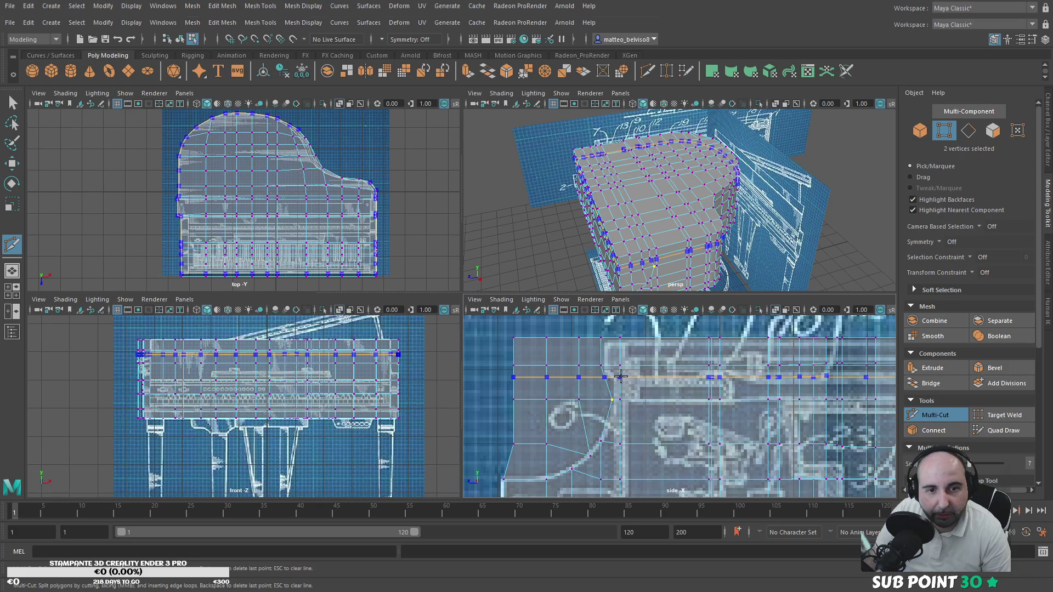
pyautogui.keyDown('ctrl'); pyautogui.click(621, 376); pyautogui.keyUp('ctrl')
pyautogui.press('q')
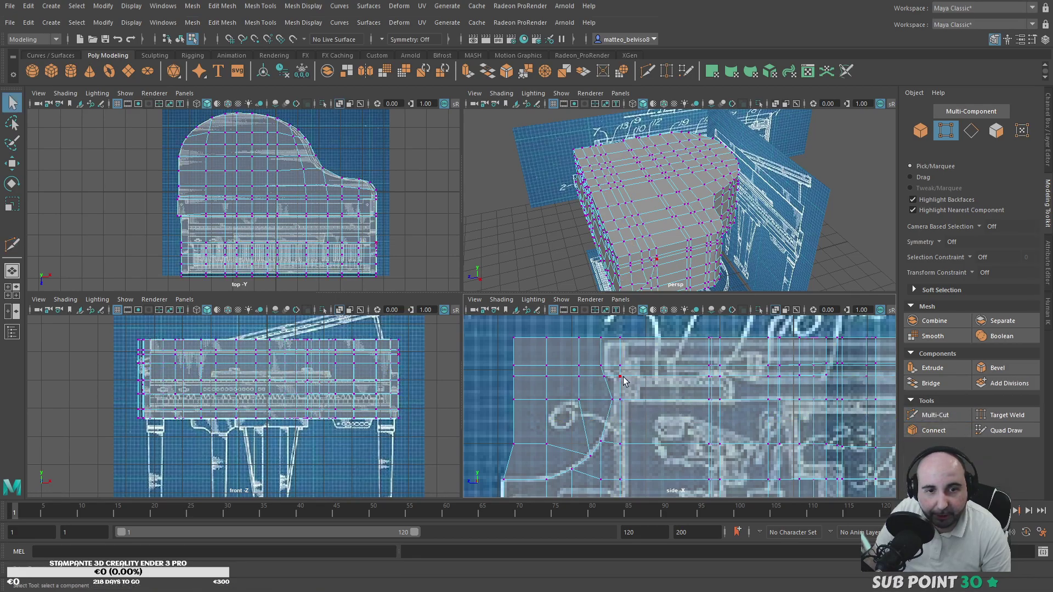
pyautogui.moveTo(610, 378); pyautogui.dragTo(589, 378)
pyautogui.press('w')
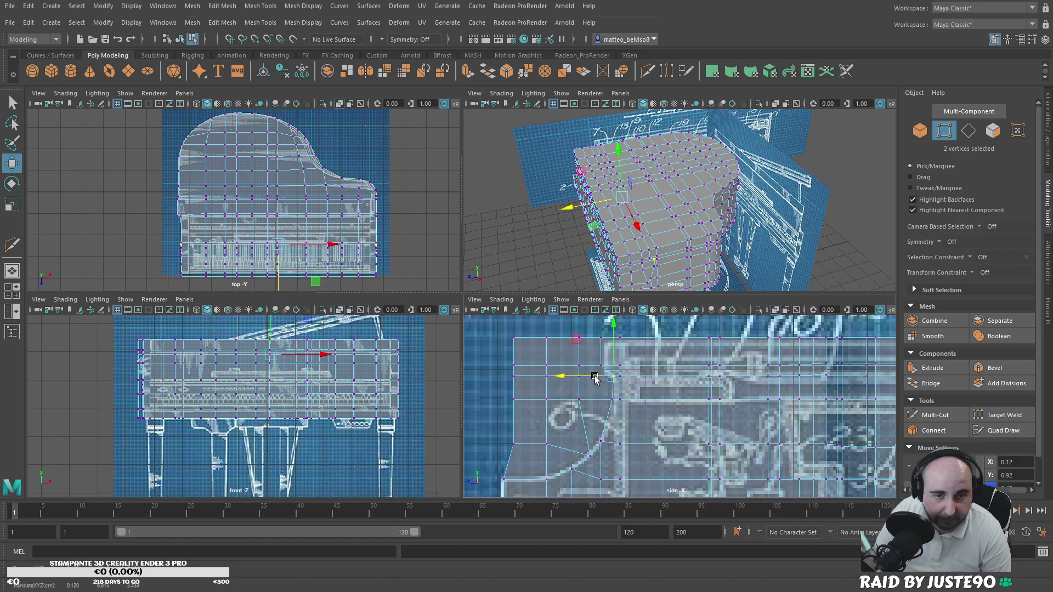
pyautogui.moveTo(603, 364)
pyautogui.mouseDown()
pyautogui.moveTo(605, 340)
pyautogui.moveTo(598, 359)
pyautogui.mouseUp()
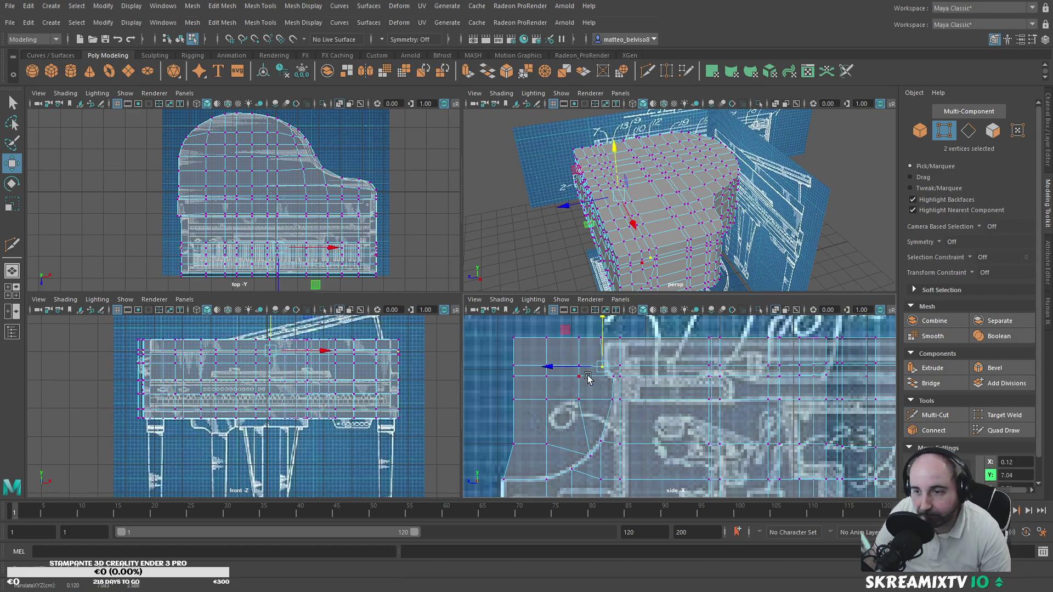
# Step: Select the case faces in front of the curved arm outline in face mode and delete them
pyautogui.press('F11')
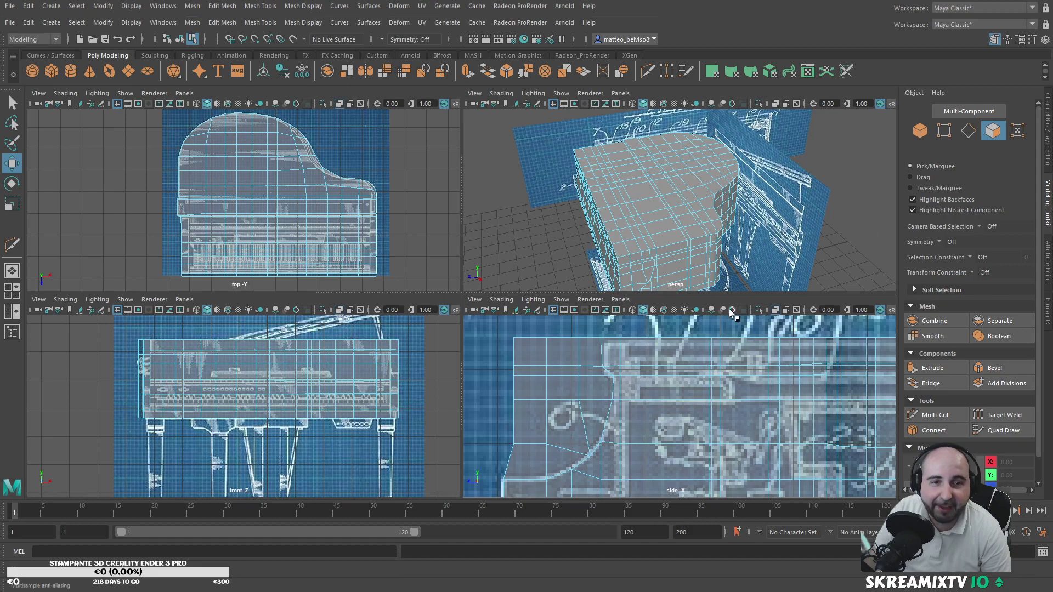
pyautogui.moveTo(488, 329); pyautogui.dragTo(565, 464)
pyautogui.press('Delete')
pyautogui.press('Delete')
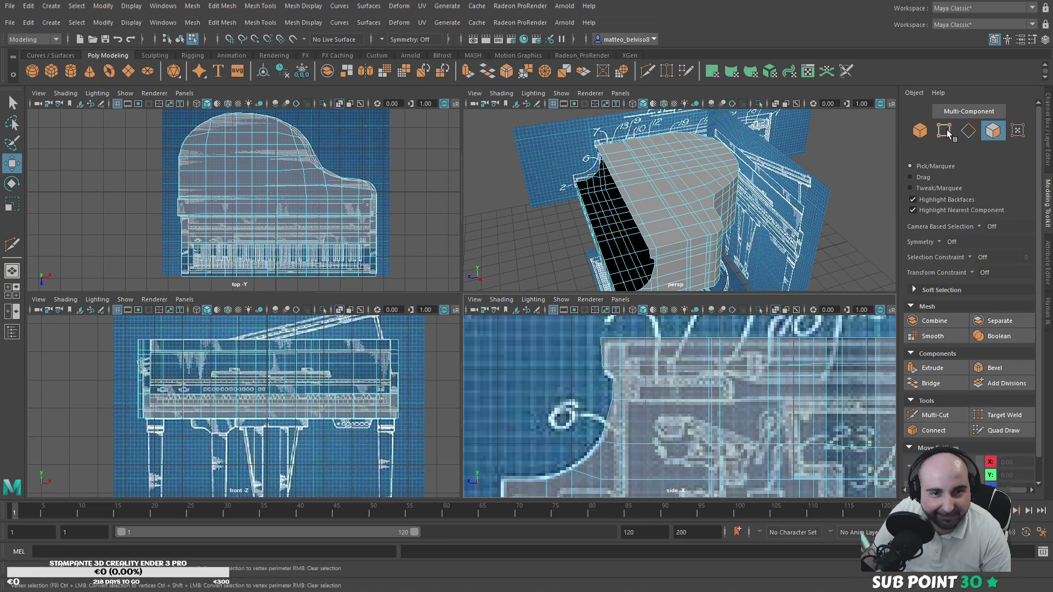
pyautogui.click(969, 130)
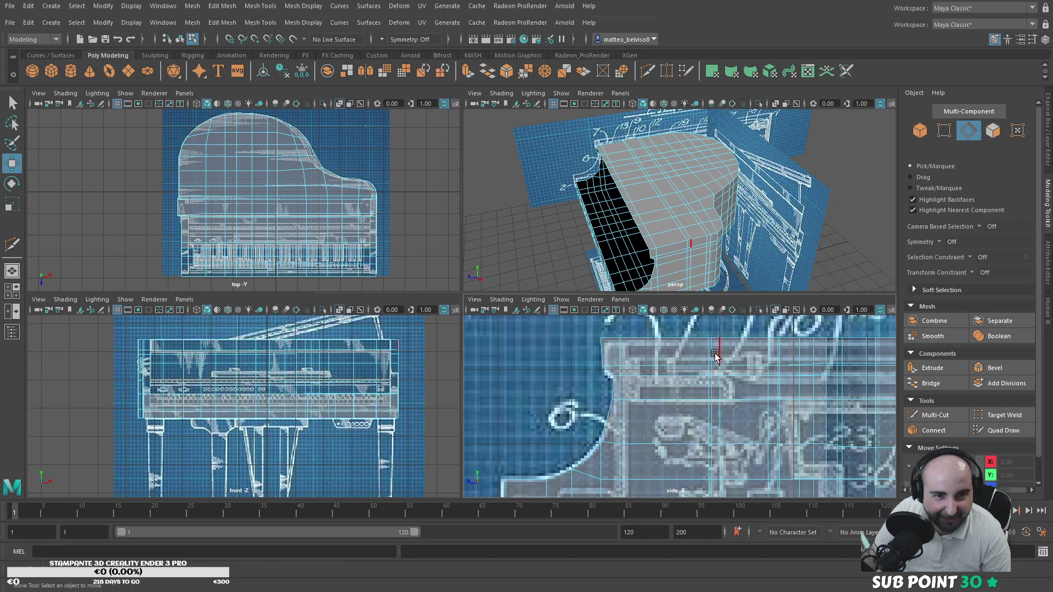
pyautogui.doubleClick(694, 366)
pyautogui.press('r')
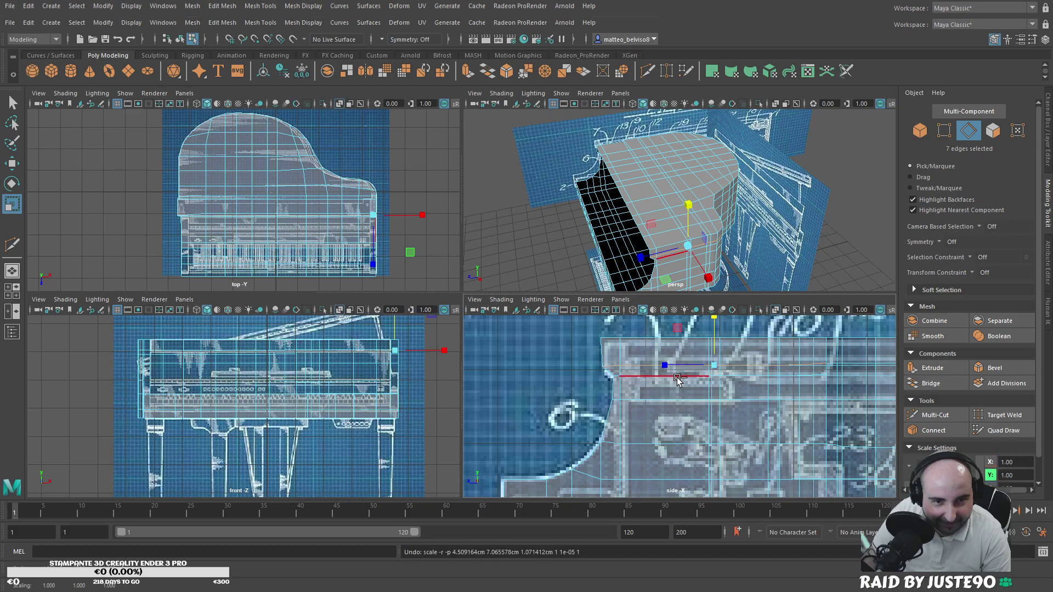
# Step: Select the four front vertices of the upper horizontal row, two per side, and scale them level in Y
pyautogui.press('F9')
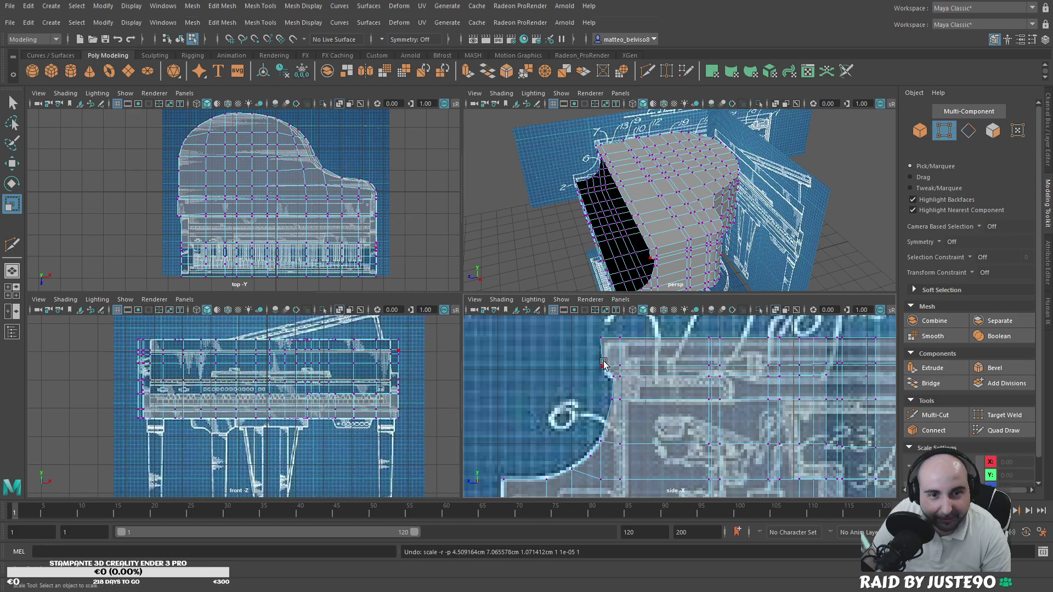
pyautogui.moveTo(628, 371); pyautogui.dragTo(630, 369)
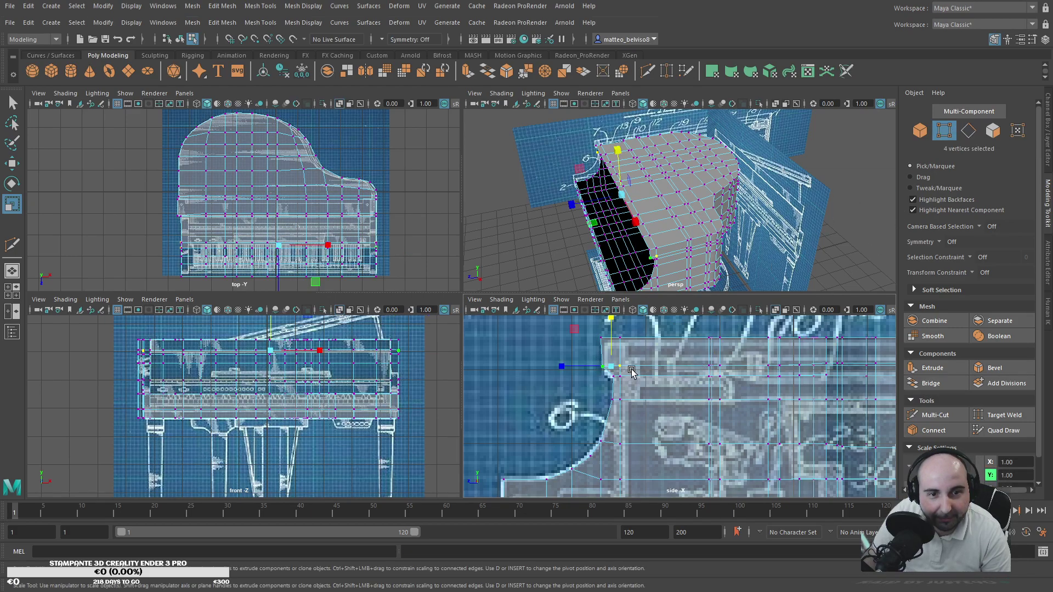
pyautogui.moveTo(611, 320); pyautogui.dragTo(604, 387)
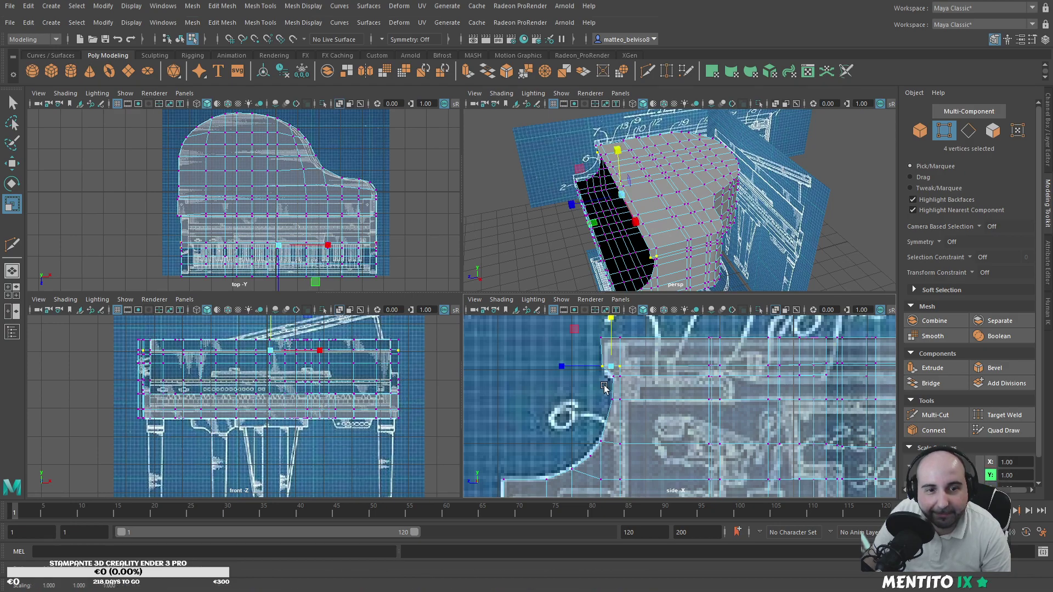
pyautogui.scroll(-4, 658, 395)
pyautogui.keyDown('alt'); pyautogui.moveTo(767, 399); pyautogui.dragTo(668, 389, button='middle'); pyautogui.keyUp('alt')
pyautogui.scroll(2, 769, 377)
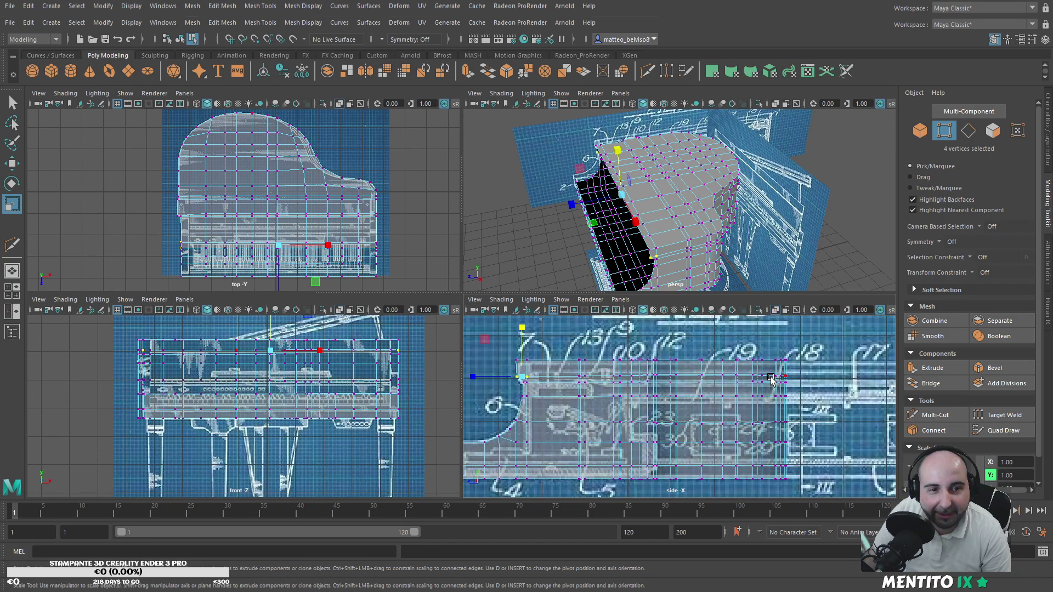
# Step: Select the case's upper horizontal vertex row below the lid edge in the side view and flatten it in Y
pyautogui.click(968, 130)
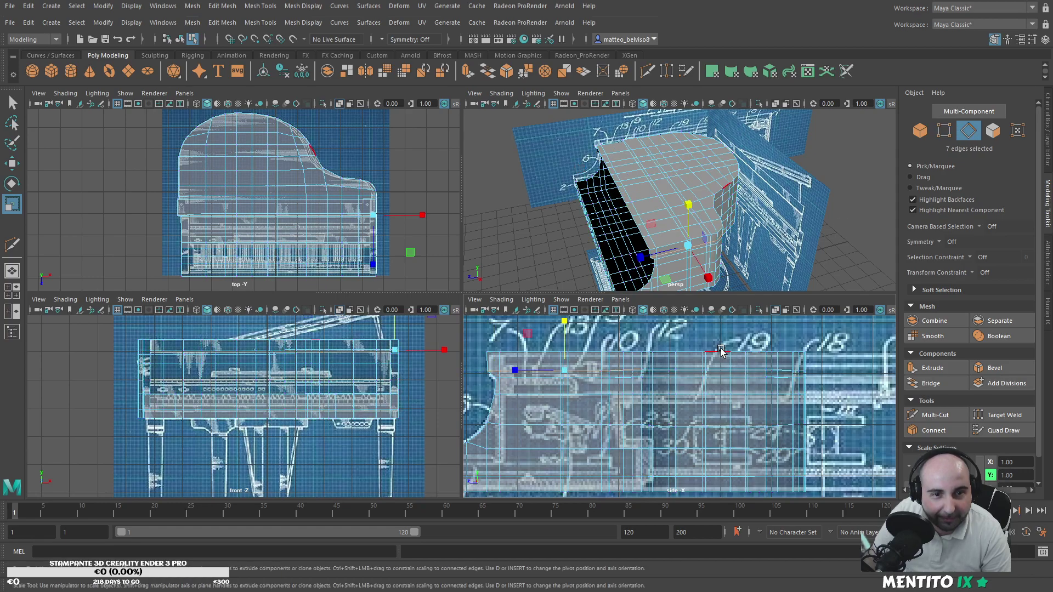
pyautogui.doubleClick(699, 370)
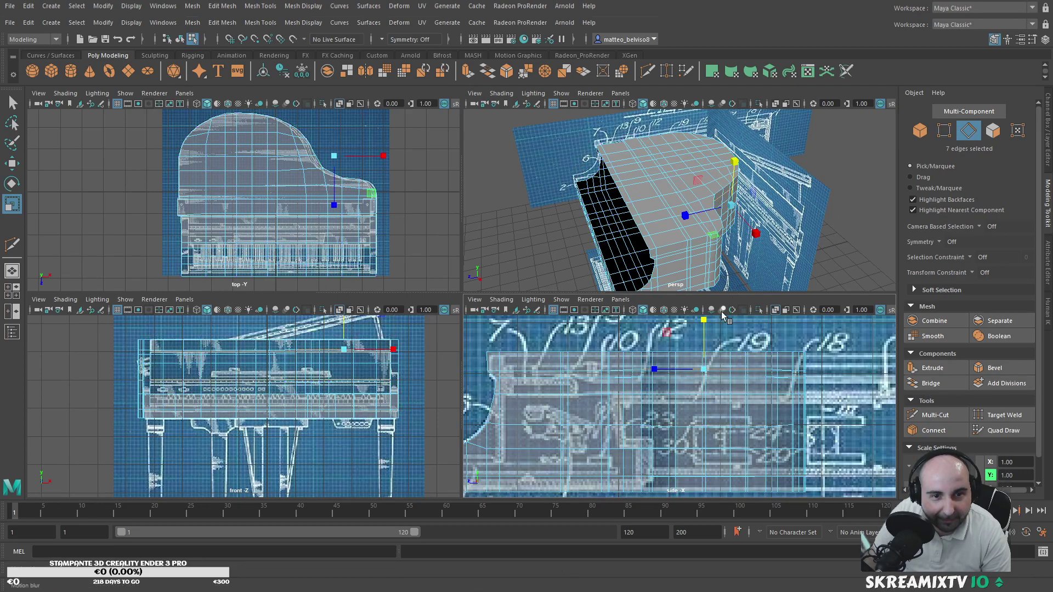
pyautogui.scroll(1, 667, 341)
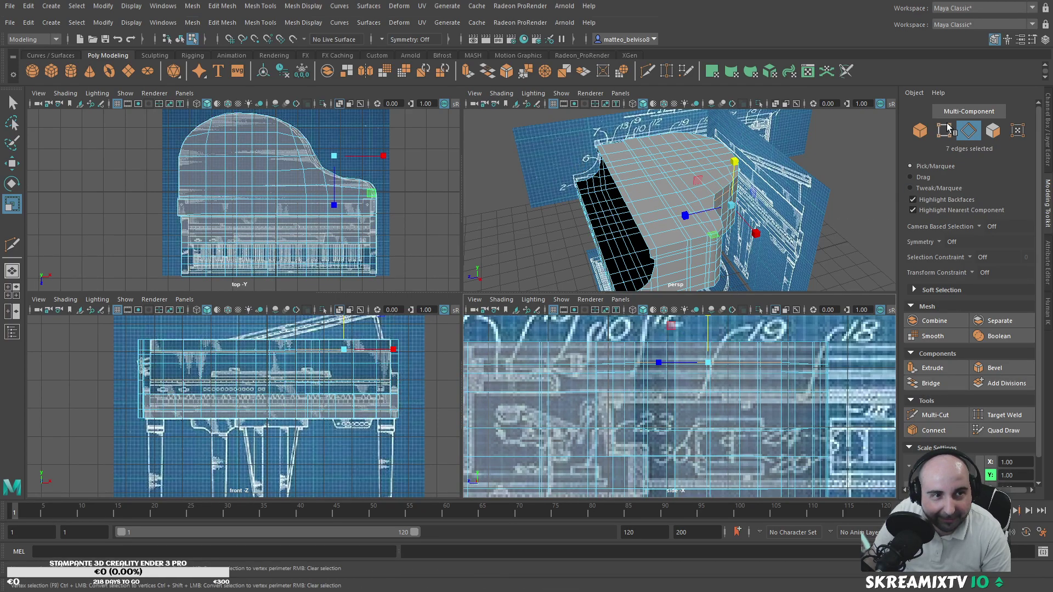
pyautogui.press('F9')
pyautogui.moveTo(851, 357); pyautogui.dragTo(461, 368)
pyautogui.moveTo(648, 319); pyautogui.dragTo(645, 413)
pyautogui.keyDown('alt'); pyautogui.moveTo(625, 414); pyautogui.dragTo(674, 416, button='middle'); pyautogui.keyUp('alt')
pyautogui.scroll(2, 672, 408)
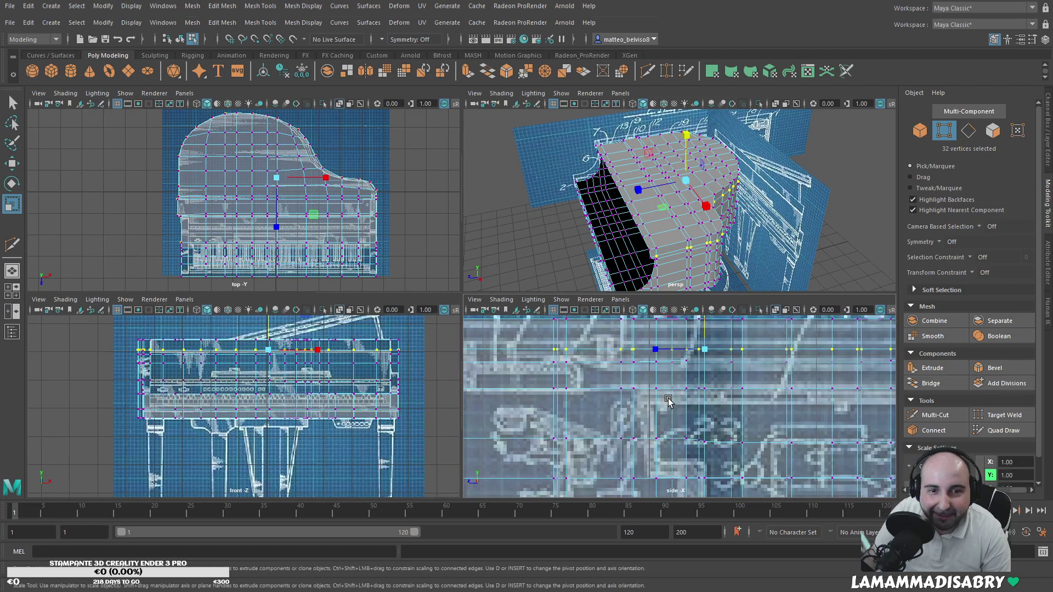
pyautogui.keyDown('alt'); pyautogui.moveTo(604, 386); pyautogui.dragTo(690, 413, button='middle'); pyautogui.keyUp('alt')
# Step: Add the two frontmost vertices to the selected row, flatten the whole row in Y, and lower it to about Y 6.98
pyautogui.press('w')
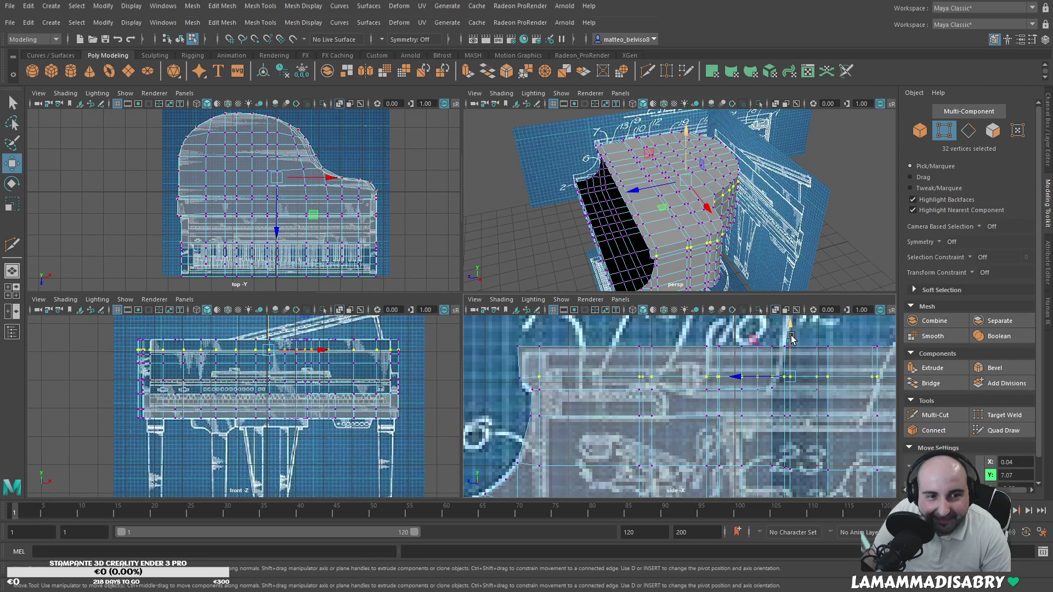
pyautogui.keyDown('shift'); pyautogui.moveTo(526, 391); pyautogui.dragTo(527, 391); pyautogui.keyUp('shift')
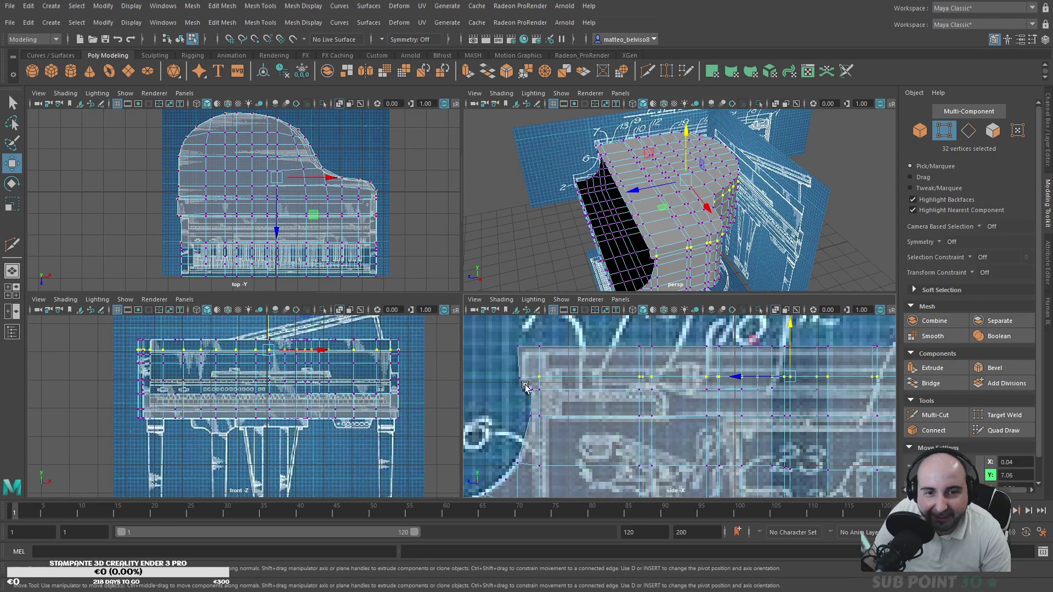
pyautogui.press('r')
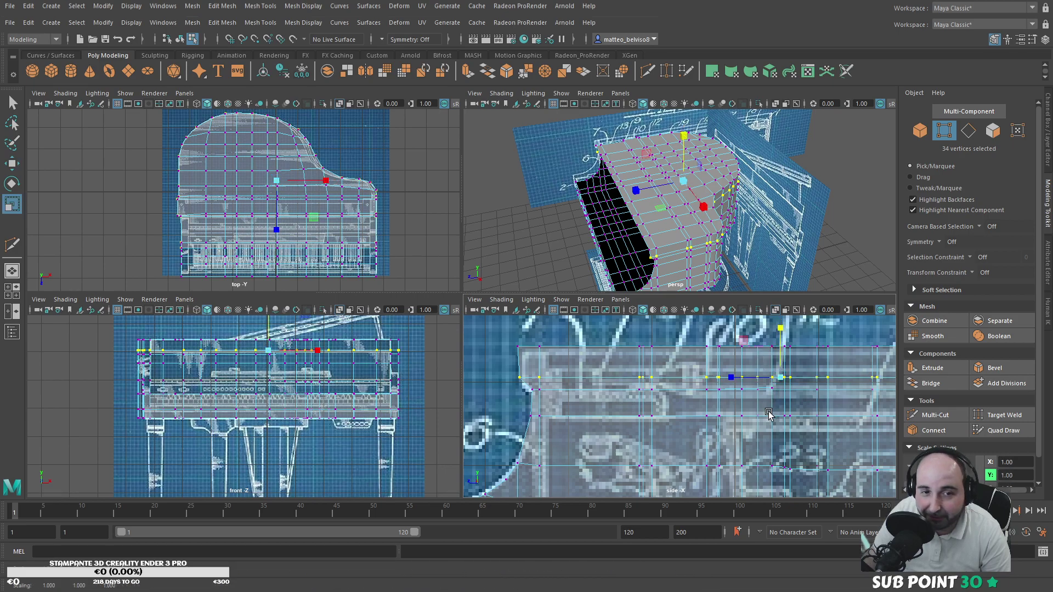
pyautogui.press('w')
pyautogui.moveTo(778, 334); pyautogui.dragTo(775, 341)
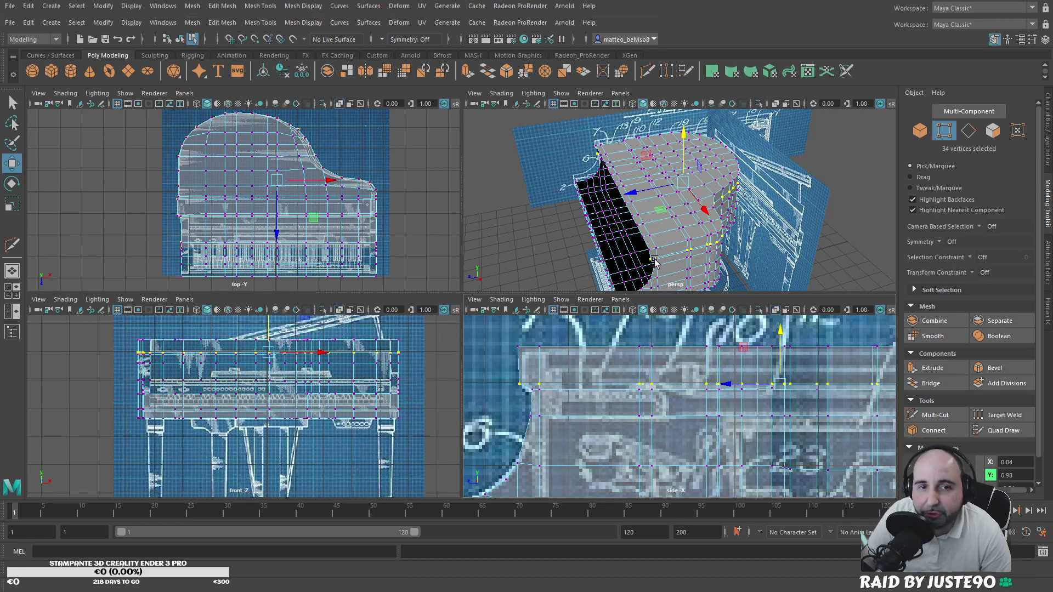
# Step: Lower the selected vertex row to Y 6.96 and nudge it forward in Z to match the blueprint's front lip
pyautogui.keyDown('alt'); pyautogui.moveTo(617, 237); pyautogui.dragTo(679, 202); pyautogui.keyUp('alt')
pyautogui.scroll(4, 607, 210)
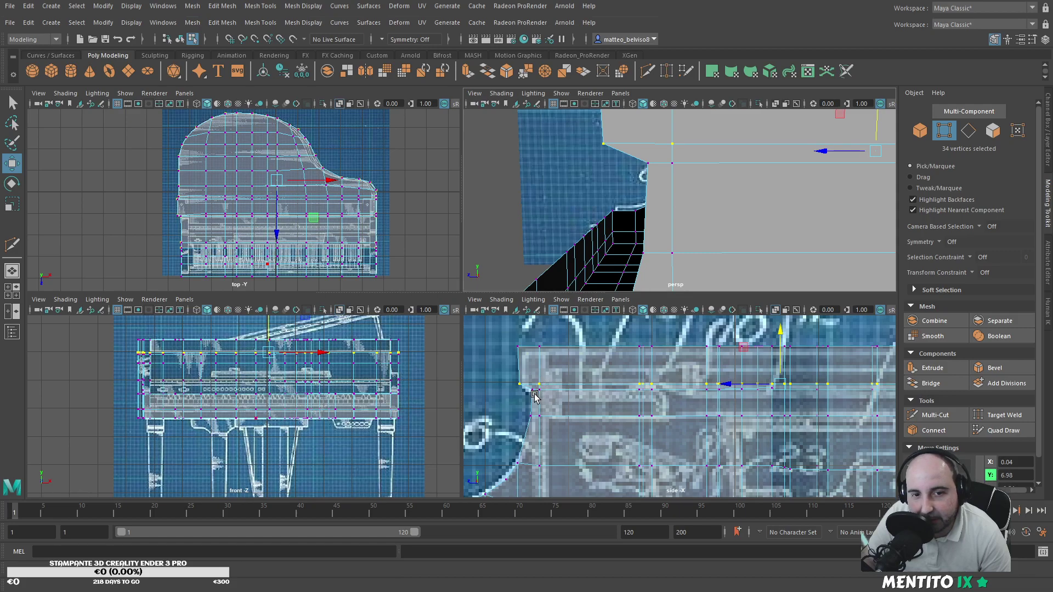
pyautogui.moveTo(781, 339); pyautogui.dragTo(777, 341)
pyautogui.keyDown('alt'); pyautogui.moveTo(791, 416); pyautogui.dragTo(512, 413, button='middle'); pyautogui.keyUp('alt')
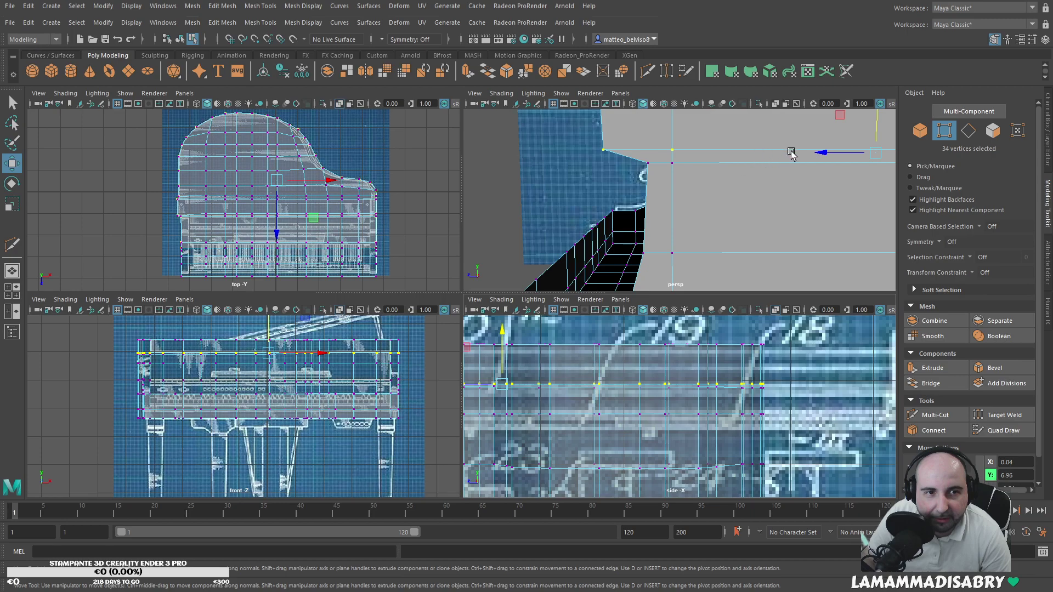
pyautogui.moveTo(826, 154); pyautogui.dragTo(826, 153)
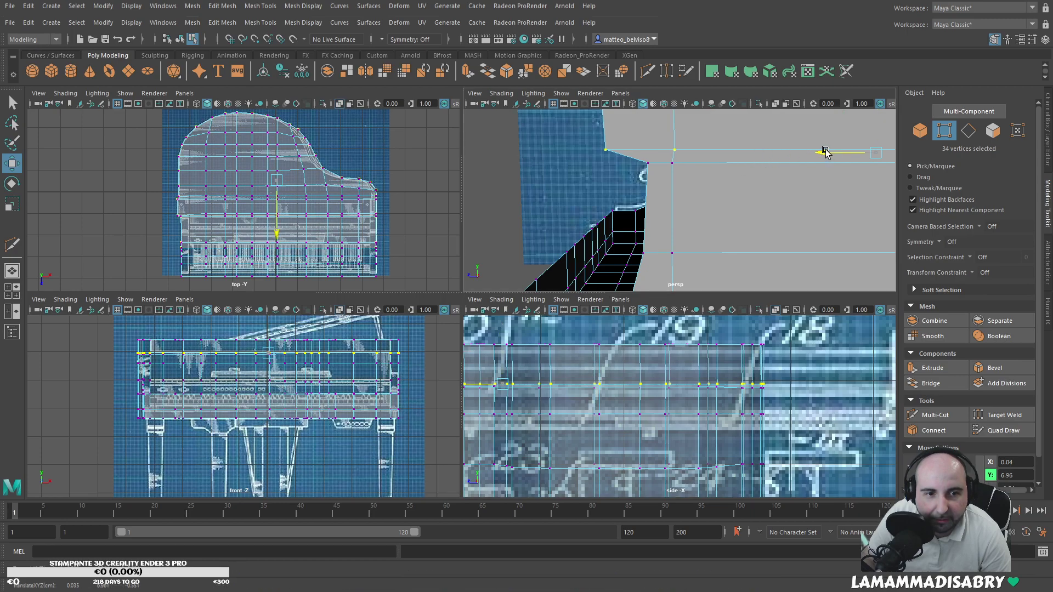
pyautogui.moveTo(826, 153); pyautogui.dragTo(823, 153)
pyautogui.keyDown('alt'); pyautogui.moveTo(569, 401); pyautogui.dragTo(842, 400, button='middle'); pyautogui.keyUp('alt')
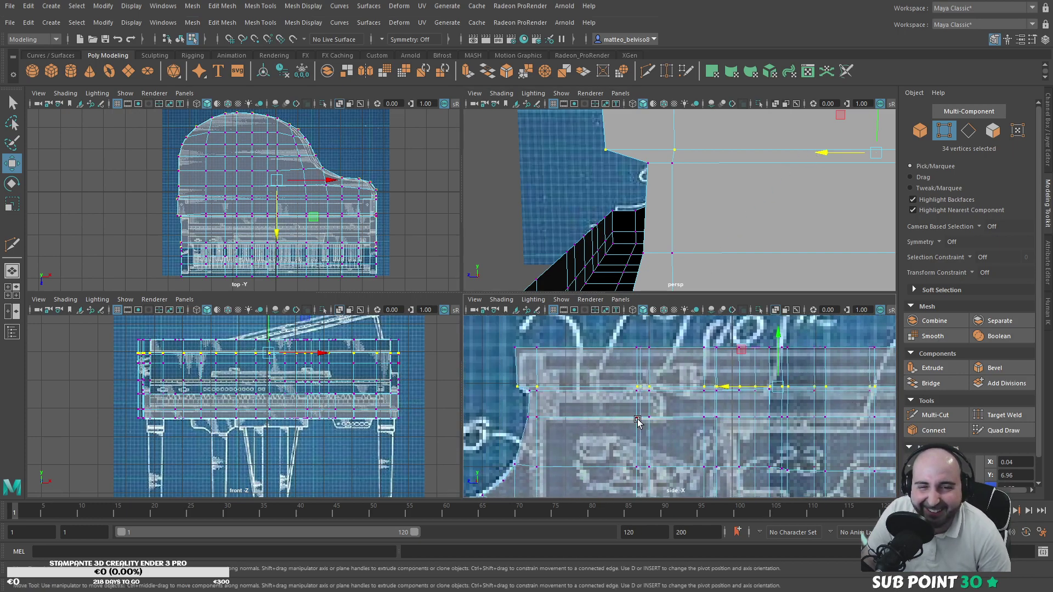
# Step: Select the curved border edges on both sides of the case's open front in edge mode and bridge them across the opening
pyautogui.scroll(-5, 637, 420)
pyautogui.keyDown('alt'); pyautogui.moveTo(596, 253); pyautogui.dragTo(771, 273); pyautogui.keyUp('alt')
pyautogui.scroll(-5, 660, 247)
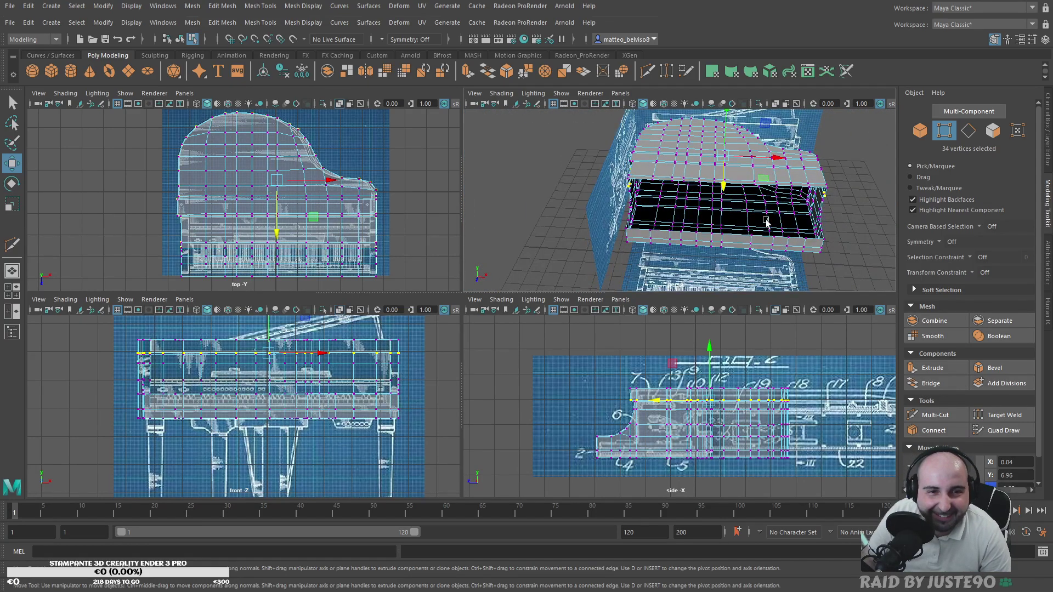
pyautogui.scroll(5, 729, 237)
pyautogui.keyDown('alt'); pyautogui.moveTo(681, 239); pyautogui.dragTo(738, 209); pyautogui.keyUp('alt')
pyautogui.click(968, 131)
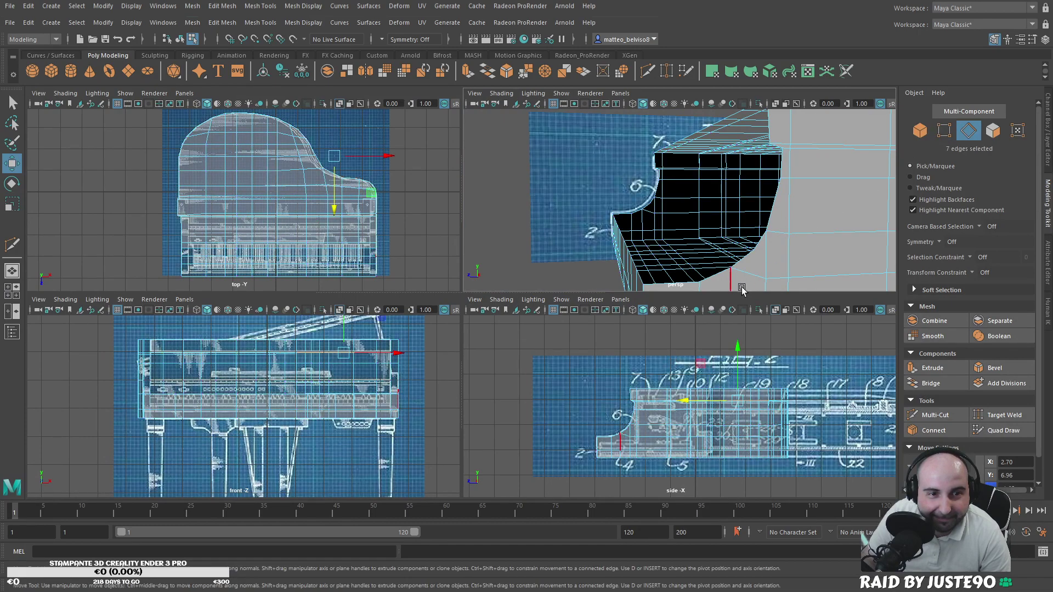
pyautogui.keyDown('alt'); pyautogui.moveTo(783, 172); pyautogui.dragTo(800, 159, button='middle'); pyautogui.keyUp('alt')
pyautogui.click(783, 153)
pyautogui.doubleClick(748, 153)
pyautogui.keyDown('alt'); pyautogui.moveTo(748, 155); pyautogui.dragTo(783, 205); pyautogui.keyUp('alt')
pyautogui.keyDown('alt'); pyautogui.moveTo(599, 273); pyautogui.dragTo(662, 229); pyautogui.keyUp('alt')
pyautogui.keyDown('alt'); pyautogui.moveTo(663, 231); pyautogui.dragTo(670, 256, button='middle'); pyautogui.keyUp('alt')
pyautogui.keyDown('shift'); pyautogui.click(644, 238); pyautogui.keyUp('shift')
pyautogui.keyDown('alt'); pyautogui.moveTo(671, 191); pyautogui.dragTo(620, 220); pyautogui.keyUp('alt')
pyautogui.click(933, 383)
# Step: Insert vertical edge loops across the bridged front panel with Multi-Cut
pyautogui.keyDown('alt'); pyautogui.moveTo(779, 274); pyautogui.dragTo(673, 254); pyautogui.keyUp('alt')
pyautogui.scroll(-3, 642, 242)
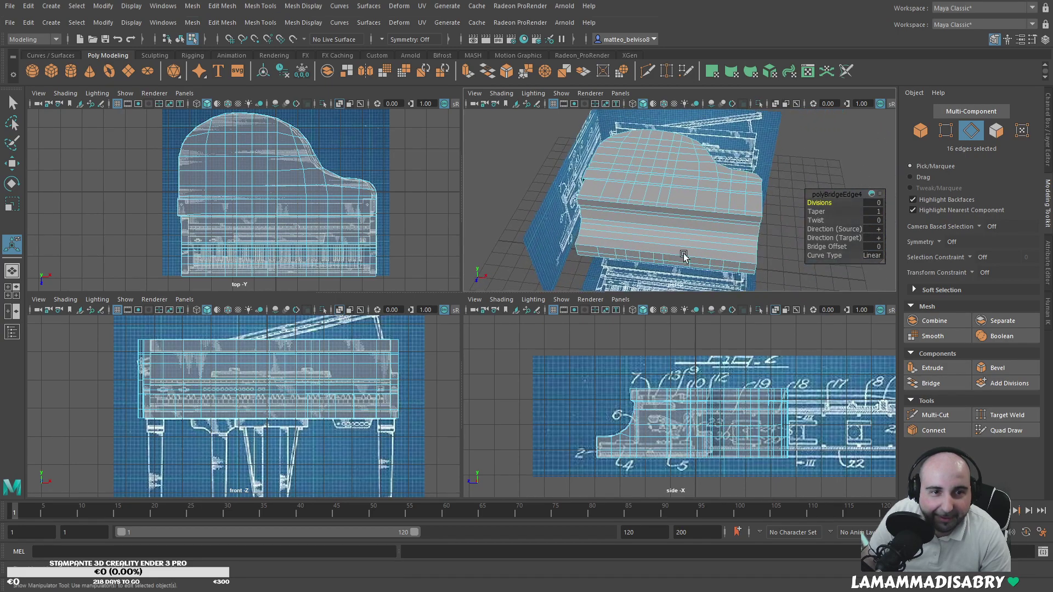
pyautogui.click(935, 416)
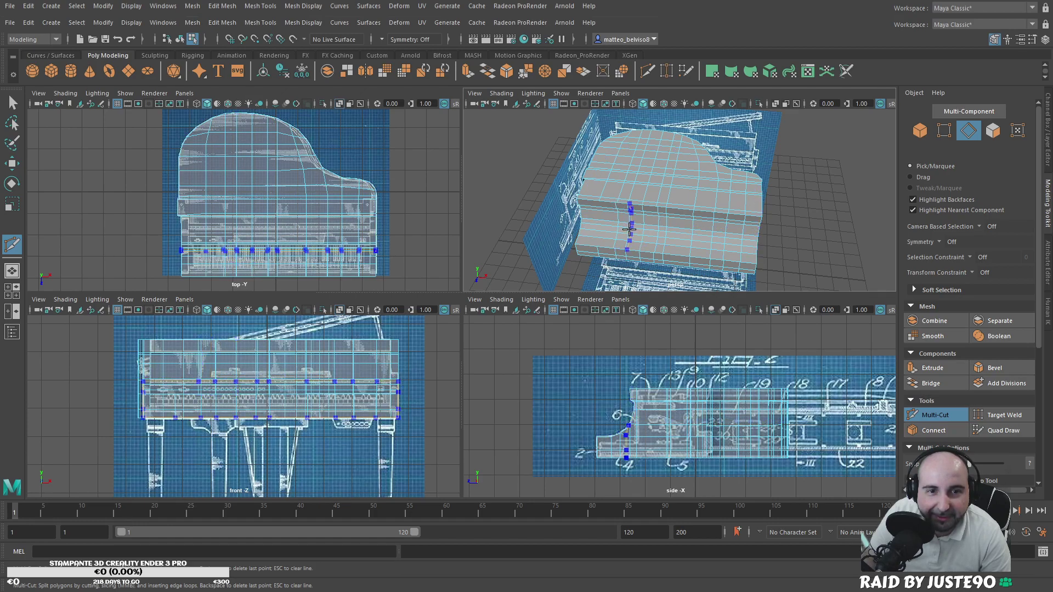
pyautogui.keyDown('alt'); pyautogui.moveTo(652, 244); pyautogui.dragTo(715, 258); pyautogui.keyUp('alt')
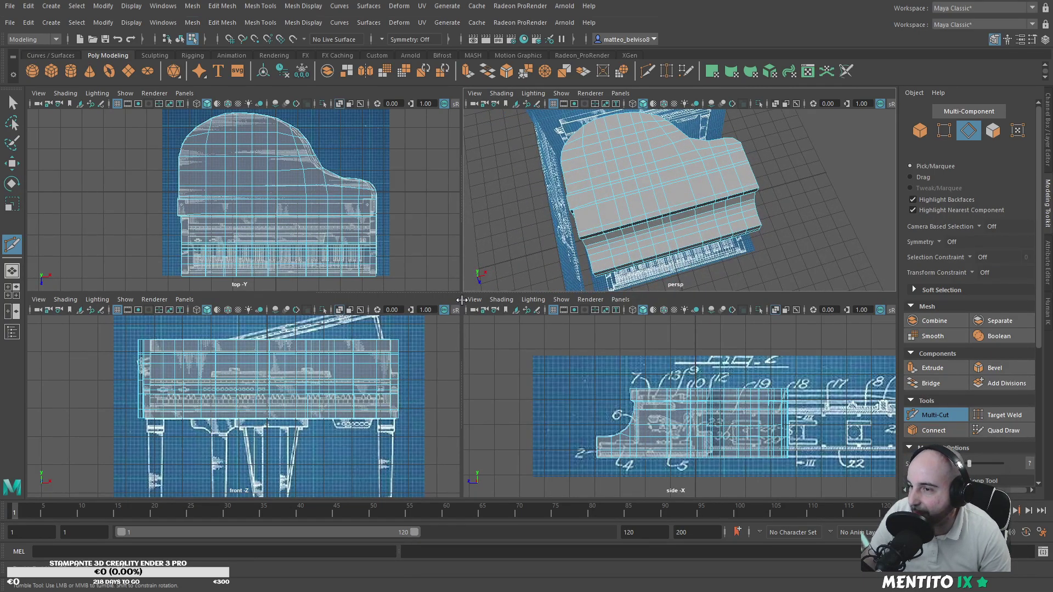
pyautogui.click(950, 415)
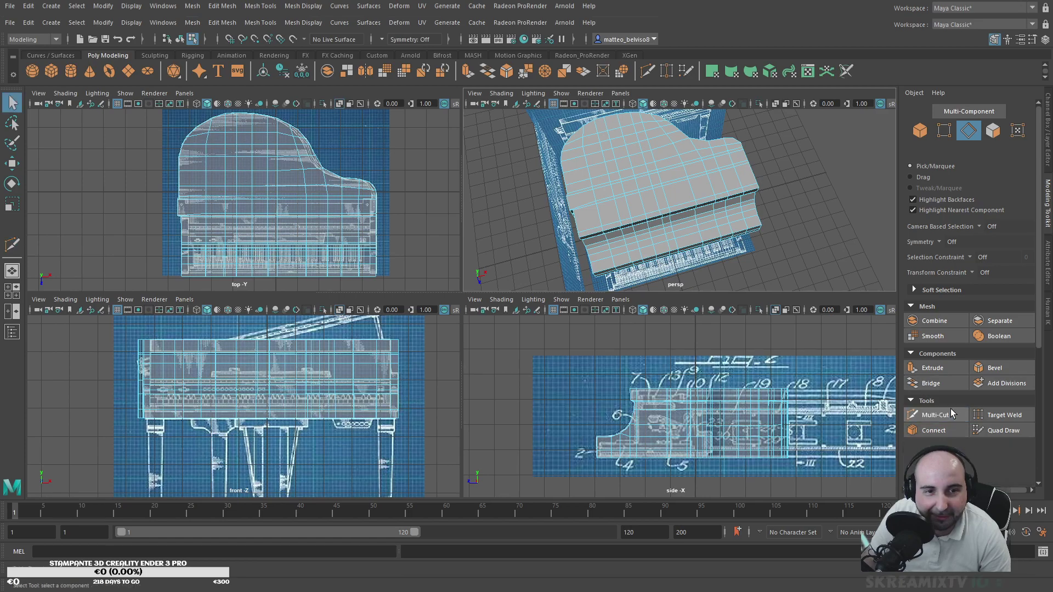
# Step: Select a vertical edge loop near the low-X side of the bridged front panel and slide it along X toward the matching case column
pyautogui.scroll(7, 616, 248)
pyautogui.keyDown('alt'); pyautogui.moveTo(595, 256); pyautogui.dragTo(678, 188, button='middle'); pyautogui.keyUp('alt')
pyautogui.moveTo(678, 188)
pyautogui.keyDown('alt'); pyautogui.mouseDown()
pyautogui.moveTo(668, 183)
pyautogui.moveTo(685, 181)
pyautogui.moveTo(679, 226)
pyautogui.moveTo(697, 232)
pyautogui.moveTo(667, 221)
pyautogui.moveTo(671, 207)
pyautogui.mouseUp(); pyautogui.keyUp('alt')
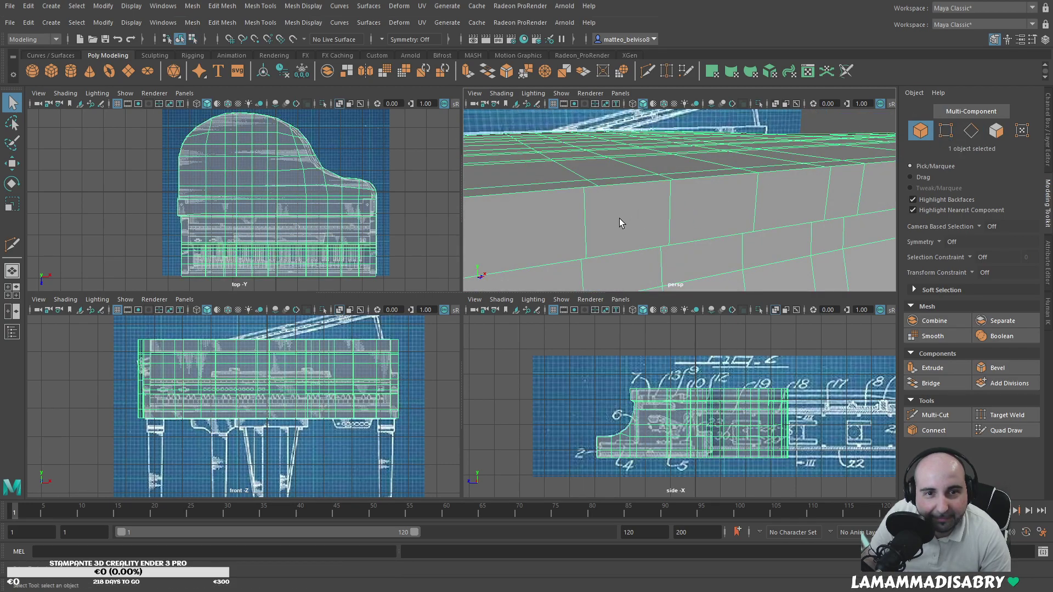
pyautogui.doubleClick(588, 218)
pyautogui.scroll(-5, 624, 245)
pyautogui.keyDown('alt'); pyautogui.moveTo(628, 275); pyautogui.dragTo(593, 282); pyautogui.keyUp('alt')
pyautogui.keyDown('alt'); pyautogui.moveTo(624, 249); pyautogui.dragTo(653, 211, button='middle'); pyautogui.keyUp('alt')
pyautogui.keyDown('alt'); pyautogui.moveTo(653, 210); pyautogui.dragTo(708, 200); pyautogui.keyUp('alt')
pyautogui.press('w')
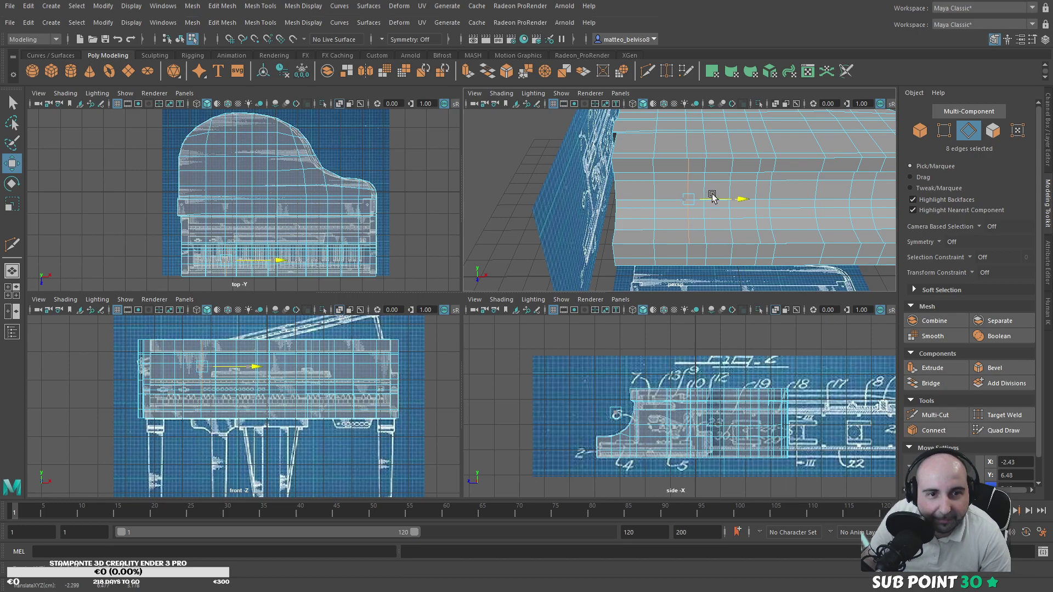
pyautogui.hotkey('ctrl', 'z')
pyautogui.moveTo(739, 199); pyautogui.dragTo(741, 199)
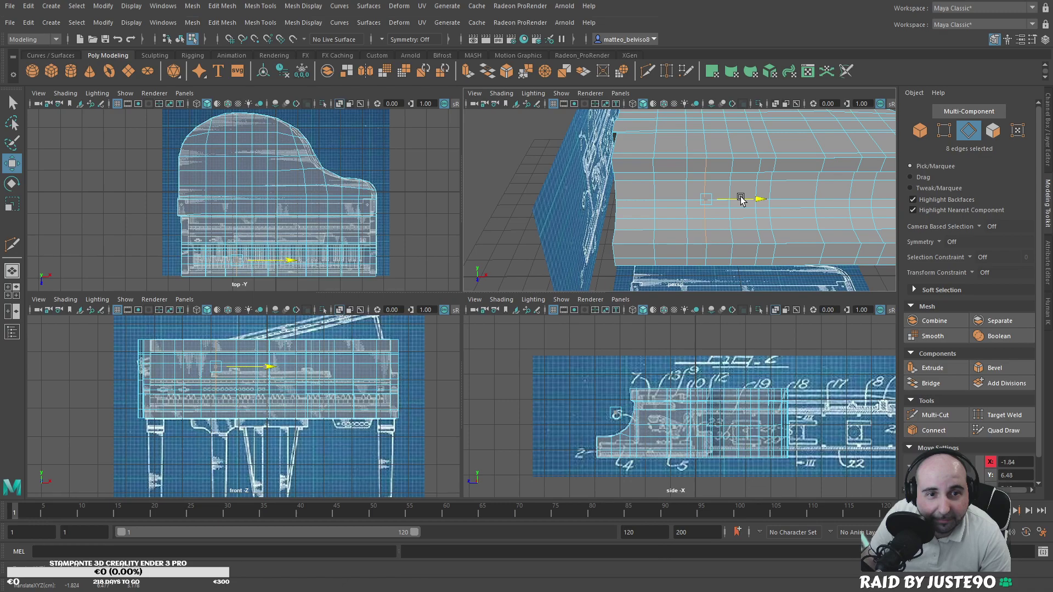
# Step: Slide the vertical edge loops near the high-X side of the bridged front panel along X to line up with the case columns
pyautogui.moveTo(760, 230); pyautogui.dragTo(762, 235, button='middle')
pyautogui.moveTo(788, 204); pyautogui.dragTo(769, 191)
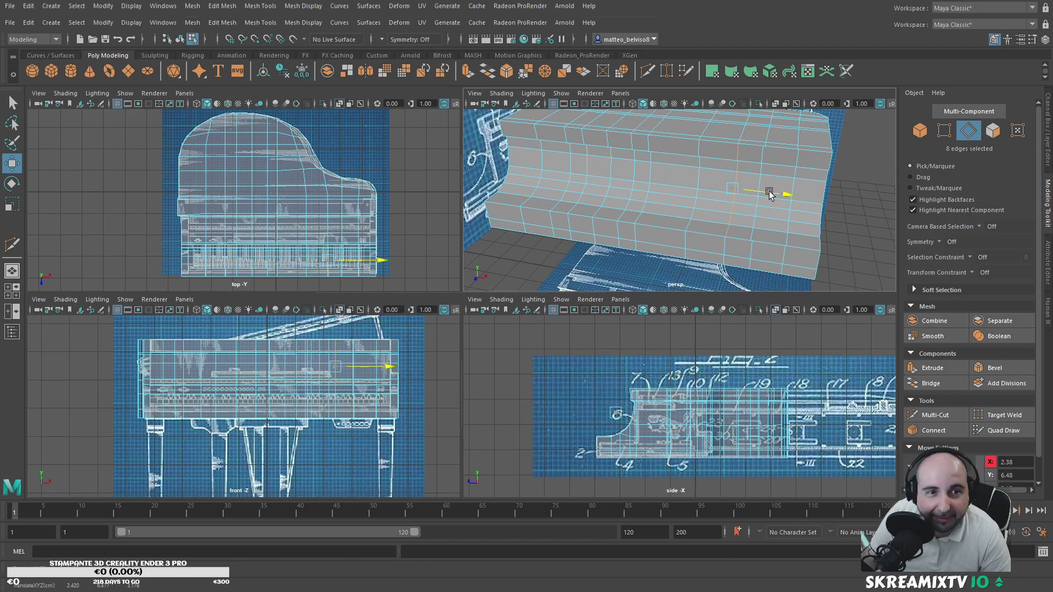
pyautogui.click(752, 230)
pyautogui.doubleClick(752, 231)
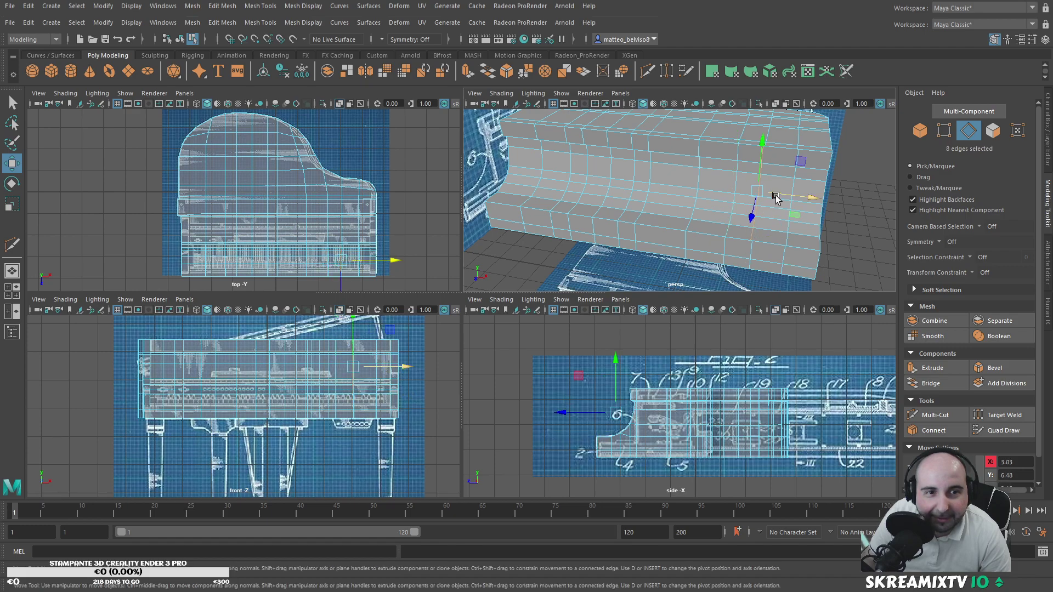
pyautogui.moveTo(779, 196)
pyautogui.mouseDown()
pyautogui.moveTo(812, 199)
pyautogui.moveTo(795, 206)
pyautogui.mouseUp()
pyautogui.click(789, 233)
pyautogui.doubleClick(784, 242)
# Step: Switch to vertex mode and use Target Weld on the mismatched vertices at the low-X end of the case's upper front edge
pyautogui.keyDown('alt'); pyautogui.moveTo(622, 206); pyautogui.dragTo(729, 219); pyautogui.keyUp('alt')
pyautogui.press('F9')
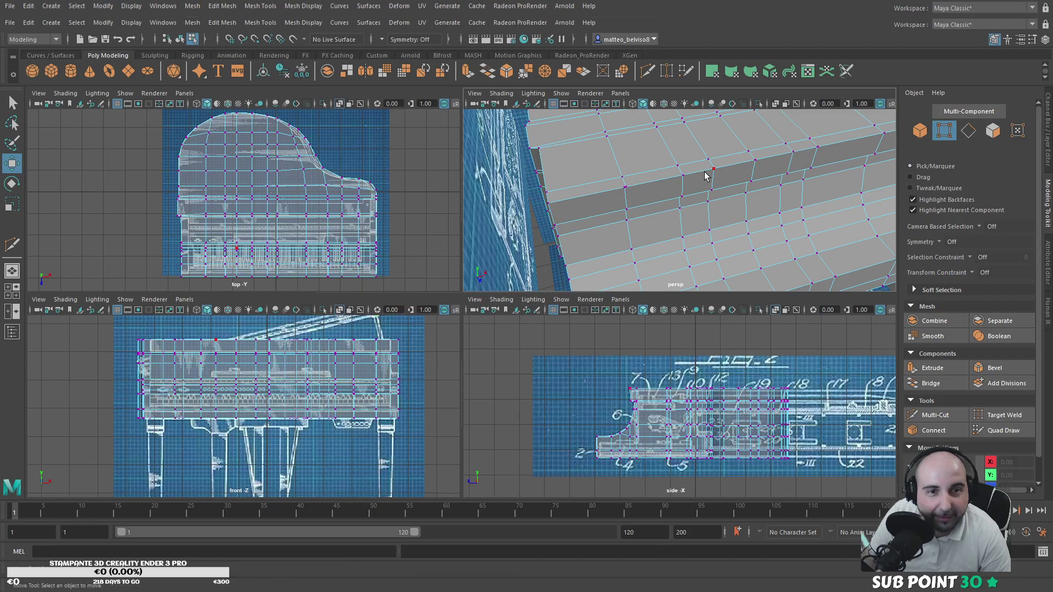
pyautogui.click(627, 197)
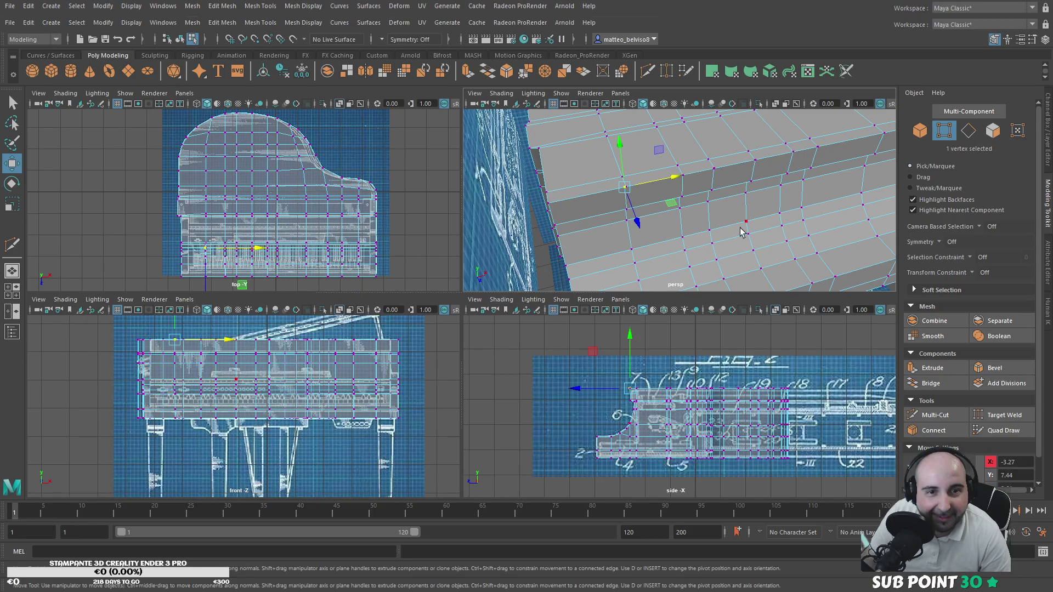
pyautogui.click(1004, 415)
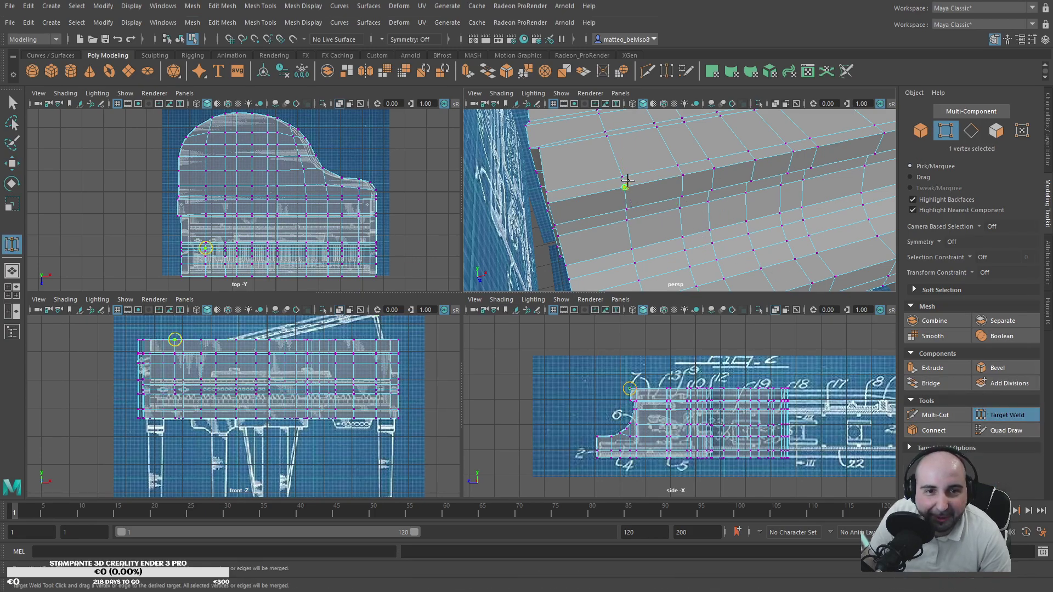
pyautogui.moveTo(689, 177); pyautogui.dragTo(689, 171)
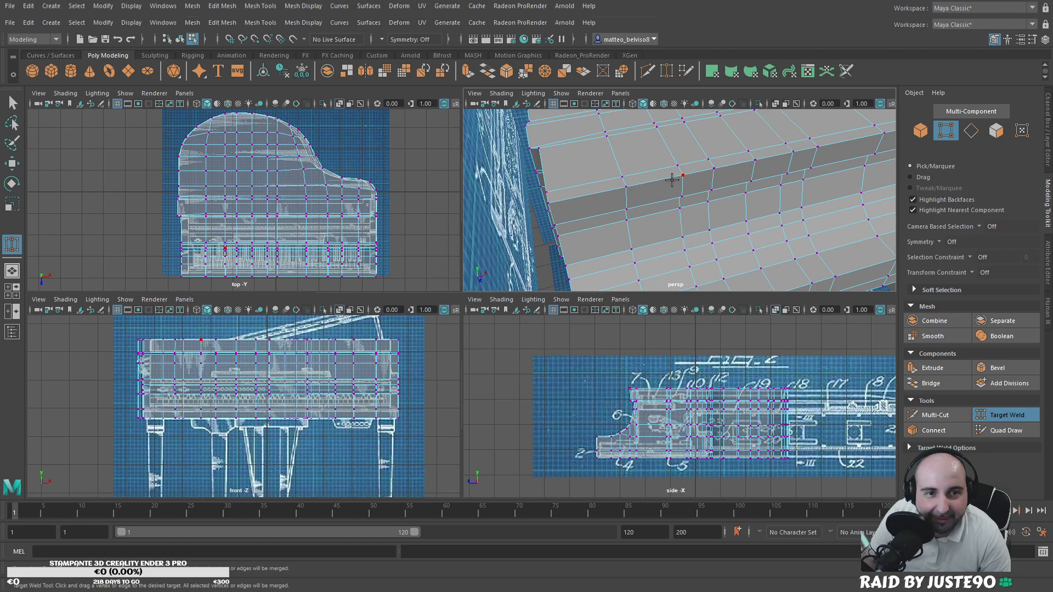
# Step: Weld the remaining doubled vertices along the case's upper front edge onto their neighbouring column vertices, working toward the high-X corner
pyautogui.scroll(6, 689, 185)
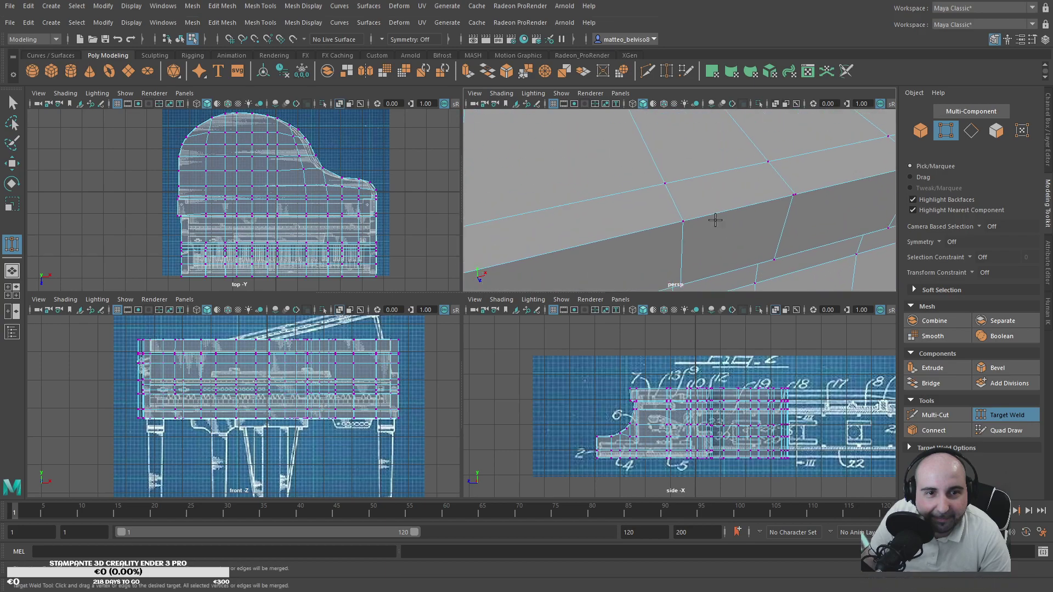
pyautogui.keyDown('alt'); pyautogui.moveTo(767, 227); pyautogui.dragTo(785, 232, button='right'); pyautogui.keyUp('alt')
pyautogui.keyDown('alt'); pyautogui.moveTo(747, 232); pyautogui.dragTo(588, 258, button='middle'); pyautogui.keyUp('alt')
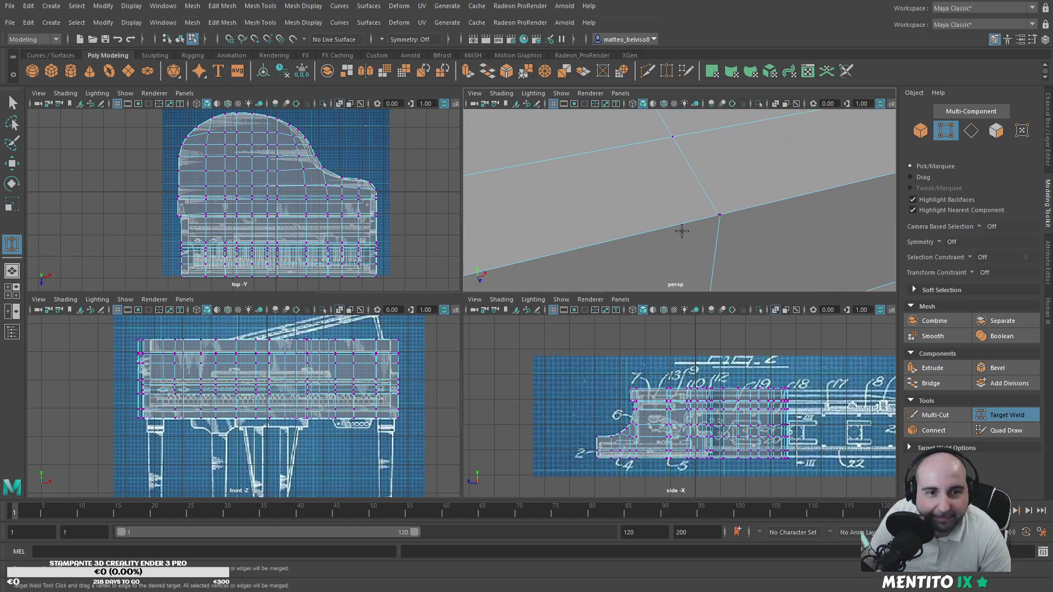
pyautogui.moveTo(708, 213); pyautogui.dragTo(716, 228)
pyautogui.keyDown('alt'); pyautogui.moveTo(778, 188); pyautogui.dragTo(668, 209, button='middle'); pyautogui.keyUp('alt')
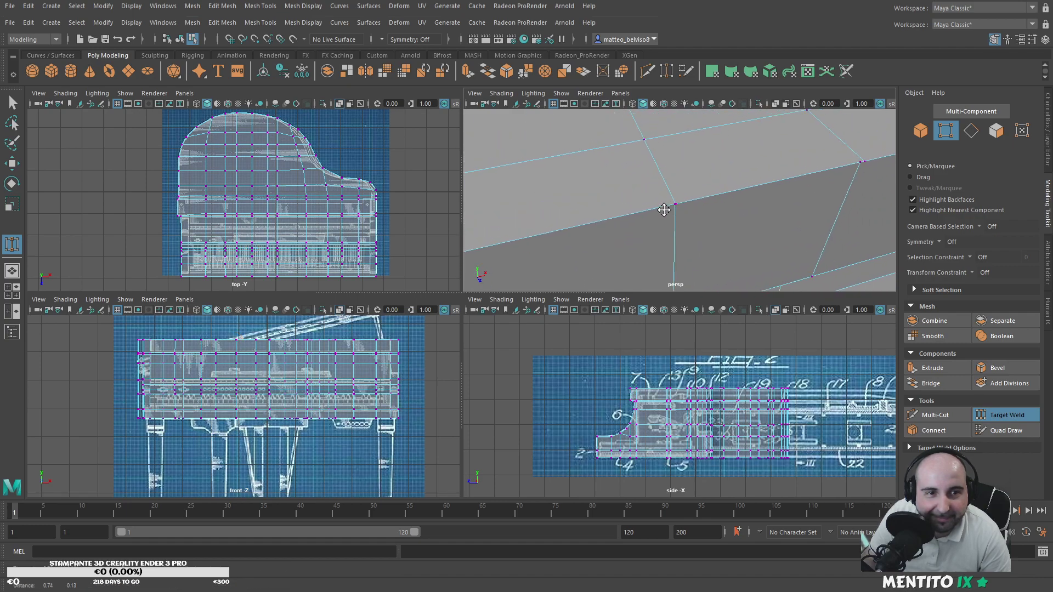
pyautogui.moveTo(668, 209); pyautogui.dragTo(682, 210)
pyautogui.keyDown('alt'); pyautogui.moveTo(790, 175); pyautogui.dragTo(677, 200, button='middle'); pyautogui.keyUp('alt')
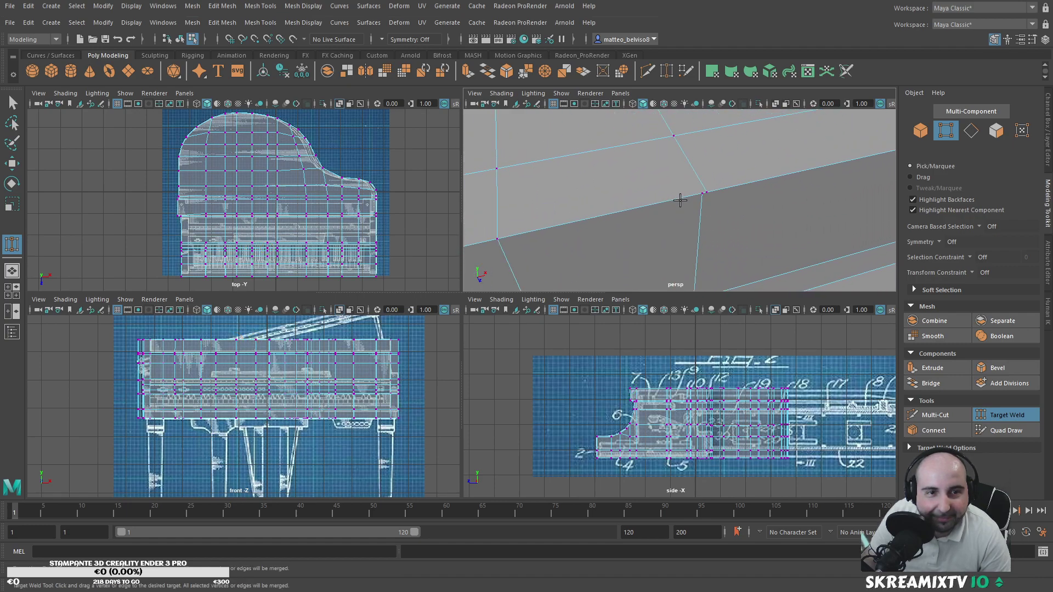
pyautogui.keyDown('alt'); pyautogui.moveTo(724, 190); pyautogui.dragTo(661, 219); pyautogui.keyUp('alt')
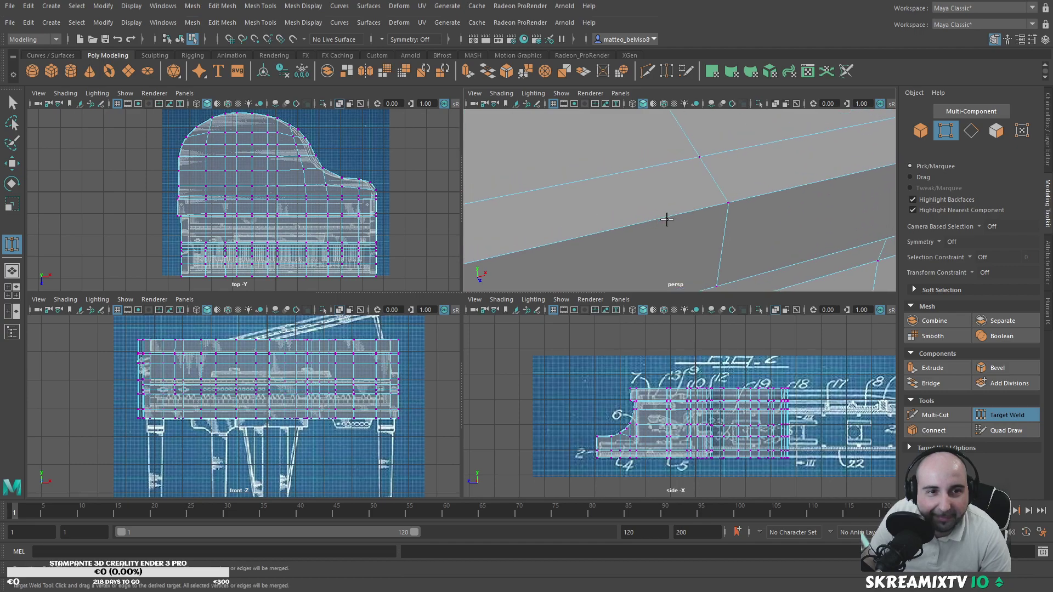
pyautogui.keyDown('alt'); pyautogui.moveTo(742, 197); pyautogui.dragTo(742, 228); pyautogui.keyUp('alt')
pyautogui.keyDown('alt'); pyautogui.moveTo(862, 185); pyautogui.dragTo(731, 232, button='middle'); pyautogui.keyUp('alt')
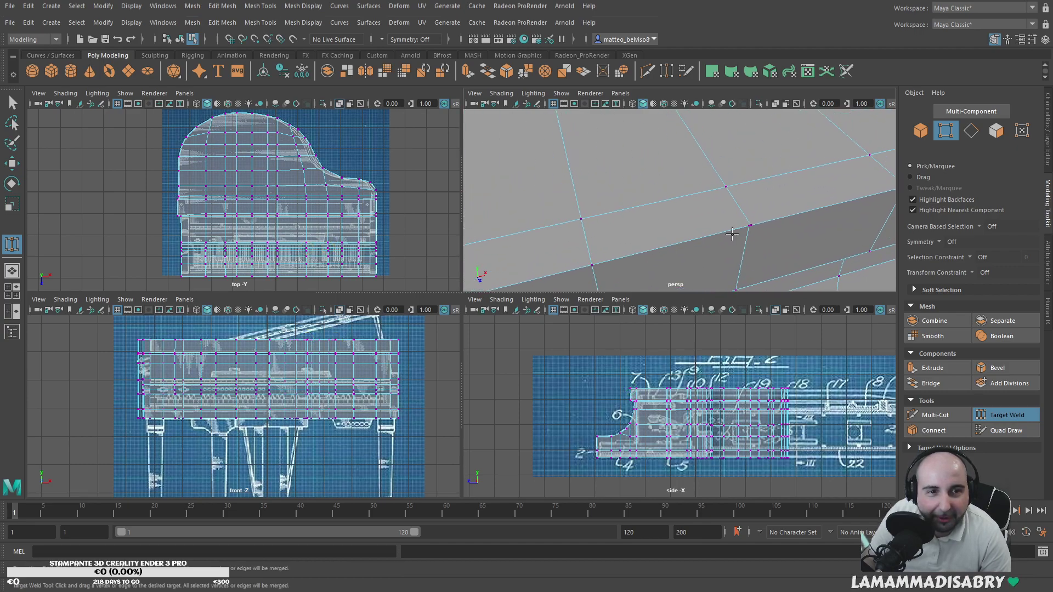
pyautogui.keyDown('alt'); pyautogui.moveTo(761, 226); pyautogui.dragTo(654, 256); pyautogui.keyUp('alt')
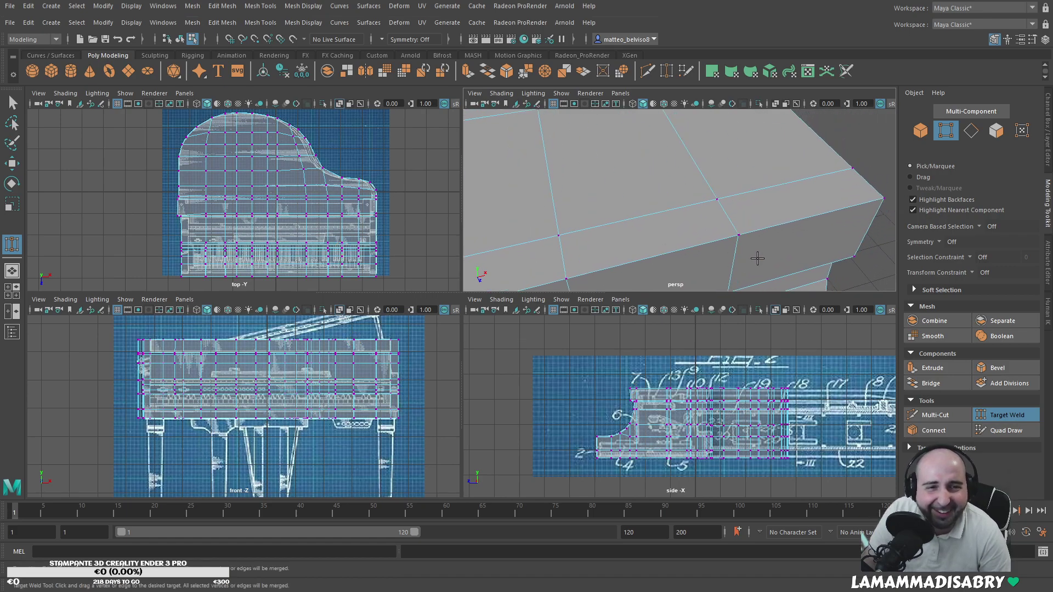
# Step: Target-weld the doubled vertices along the front edge of the keyboard ledge so the panel columns meet the ledge columns
pyautogui.scroll(-4, 748, 238)
pyautogui.keyDown('alt'); pyautogui.moveTo(665, 165); pyautogui.dragTo(723, 225, button='middle'); pyautogui.keyUp('alt')
pyautogui.scroll(4, 713, 236)
pyautogui.keyDown('alt'); pyautogui.moveTo(723, 225); pyautogui.dragTo(696, 183); pyautogui.keyUp('alt')
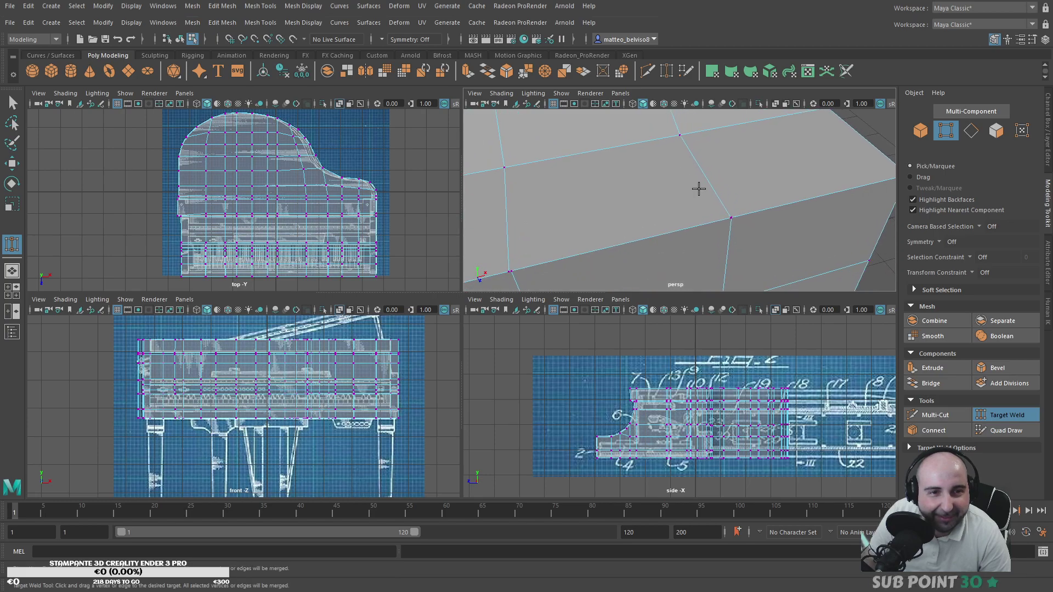
pyautogui.keyDown('alt'); pyautogui.moveTo(715, 210); pyautogui.dragTo(633, 214, button='middle'); pyautogui.keyUp('alt')
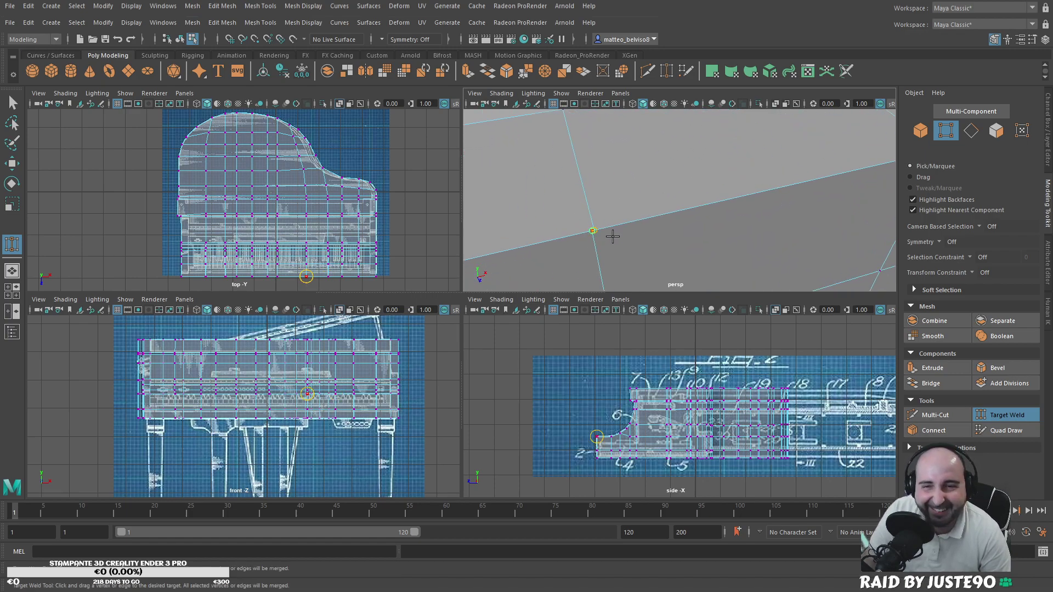
pyautogui.keyDown('alt'); pyautogui.moveTo(577, 236); pyautogui.dragTo(800, 183, button='middle'); pyautogui.keyUp('alt')
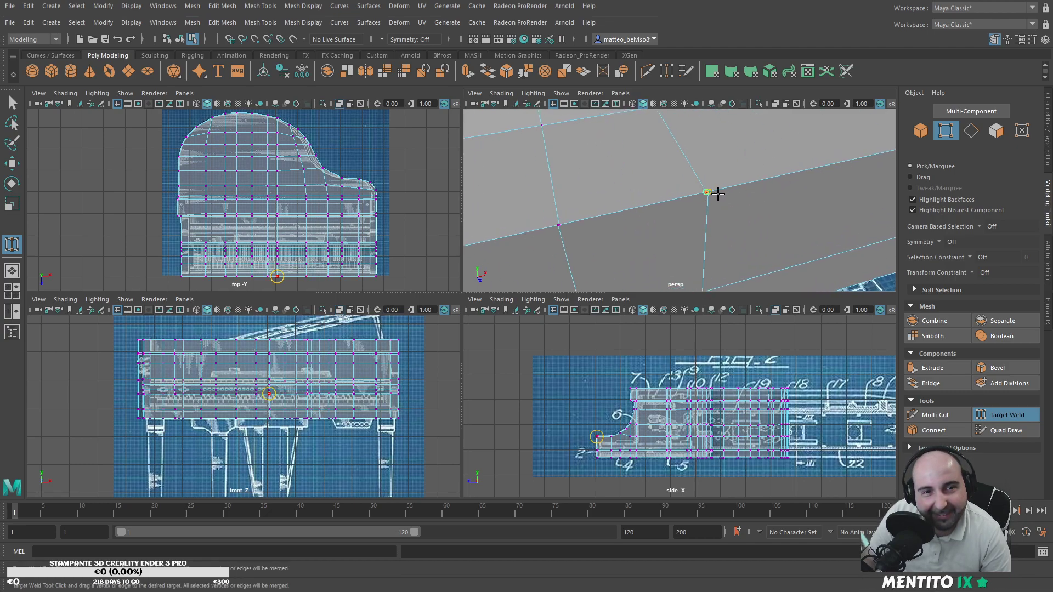
pyautogui.keyDown('alt'); pyautogui.moveTo(578, 217); pyautogui.dragTo(738, 207); pyautogui.keyUp('alt')
pyautogui.keyDown('alt'); pyautogui.moveTo(788, 251); pyautogui.dragTo(688, 176); pyautogui.keyUp('alt')
pyautogui.keyDown('alt'); pyautogui.moveTo(656, 137); pyautogui.dragTo(698, 180); pyautogui.keyUp('alt')
pyautogui.keyDown('alt'); pyautogui.moveTo(765, 187); pyautogui.dragTo(658, 206); pyautogui.keyUp('alt')
pyautogui.keyDown('alt'); pyautogui.moveTo(624, 214); pyautogui.dragTo(756, 186, button='middle'); pyautogui.keyUp('alt')
pyautogui.keyDown('alt'); pyautogui.moveTo(756, 186); pyautogui.dragTo(695, 162); pyautogui.keyUp('alt')
pyautogui.scroll(-3, 755, 166)
# Step: Return the case to object mode, leave Target Weld, and check the closed front from the side and front
pyautogui.click(921, 130)
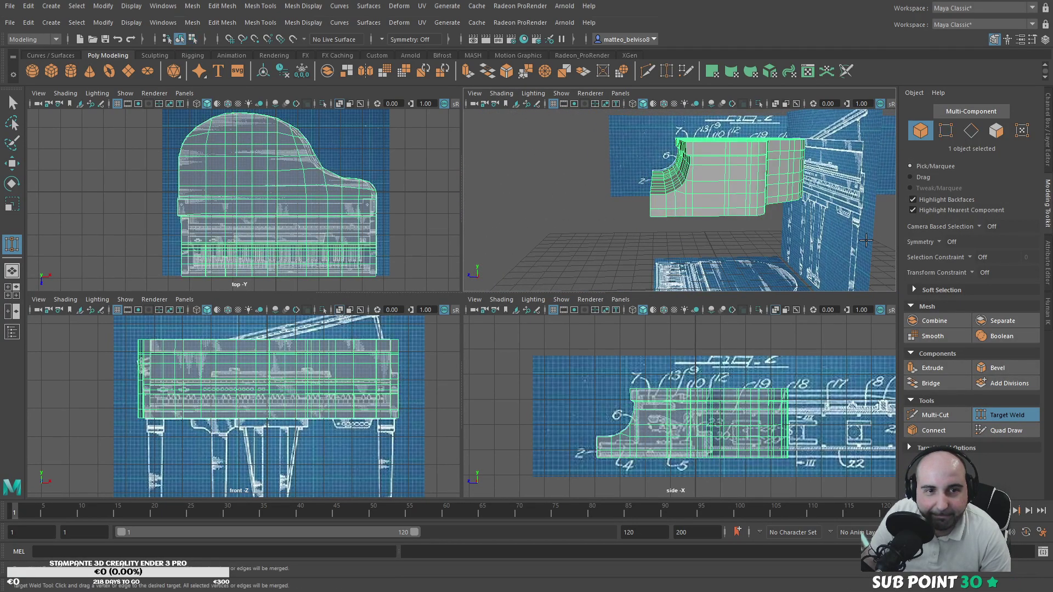
pyautogui.click(1005, 415)
pyautogui.keyDown('alt'); pyautogui.moveTo(662, 259); pyautogui.dragTo(728, 273); pyautogui.keyUp('alt')
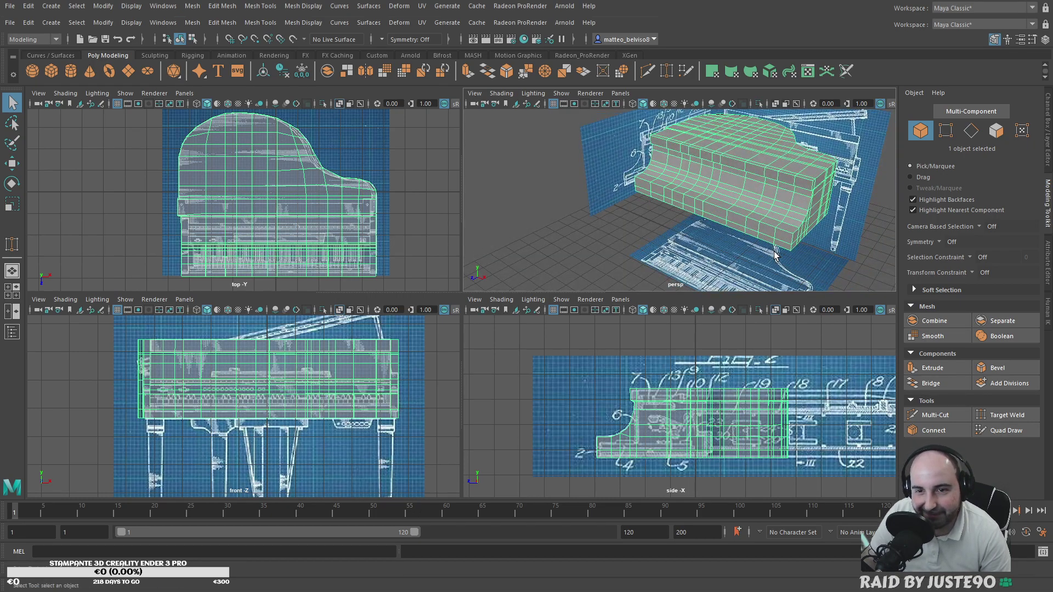
pyautogui.keyDown('alt'); pyautogui.moveTo(738, 192); pyautogui.dragTo(729, 226); pyautogui.keyUp('alt')
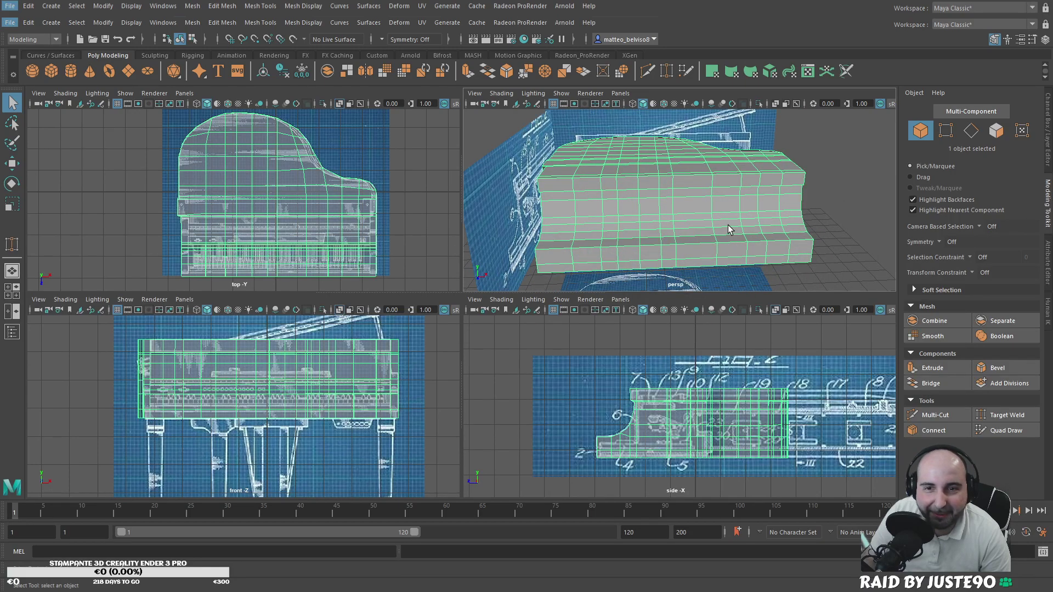
# Step: Insert edge loops with Multi-Cut close to the high-X and low-X side walls of the case, following the top blueprint
pyautogui.scroll(4, 373, 210)
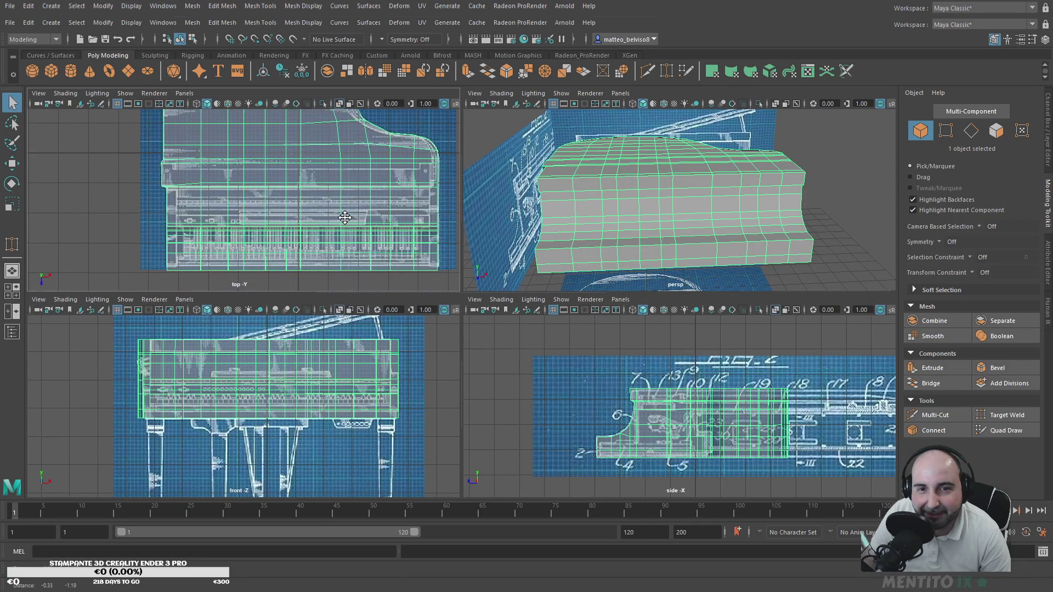
pyautogui.click(936, 416)
pyautogui.keyDown('ctrl'); pyautogui.click(433, 144); pyautogui.keyUp('ctrl')
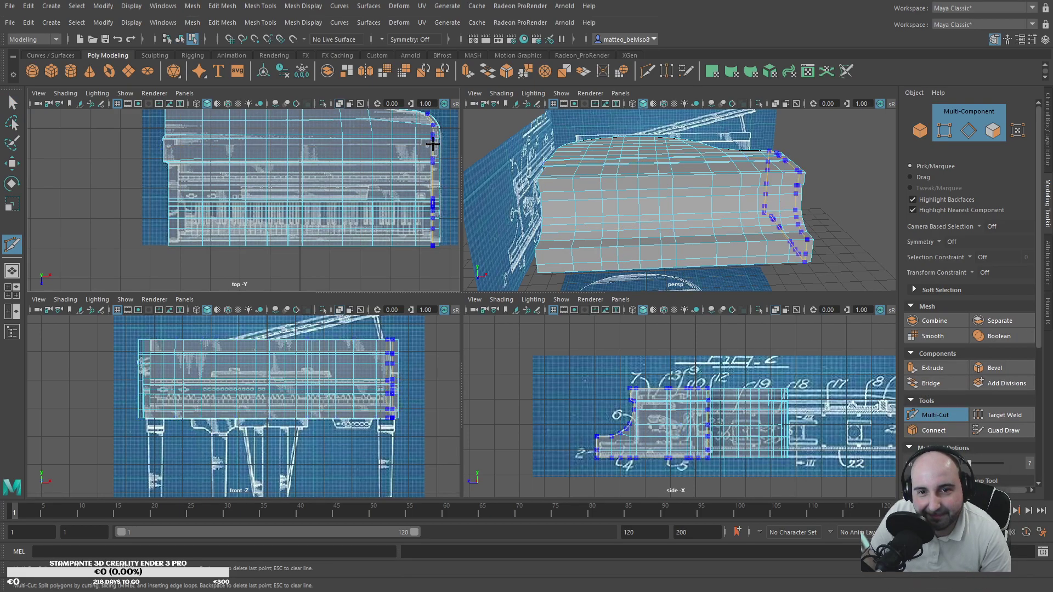
pyautogui.keyDown('ctrl'); pyautogui.click(375, 158); pyautogui.keyUp('ctrl')
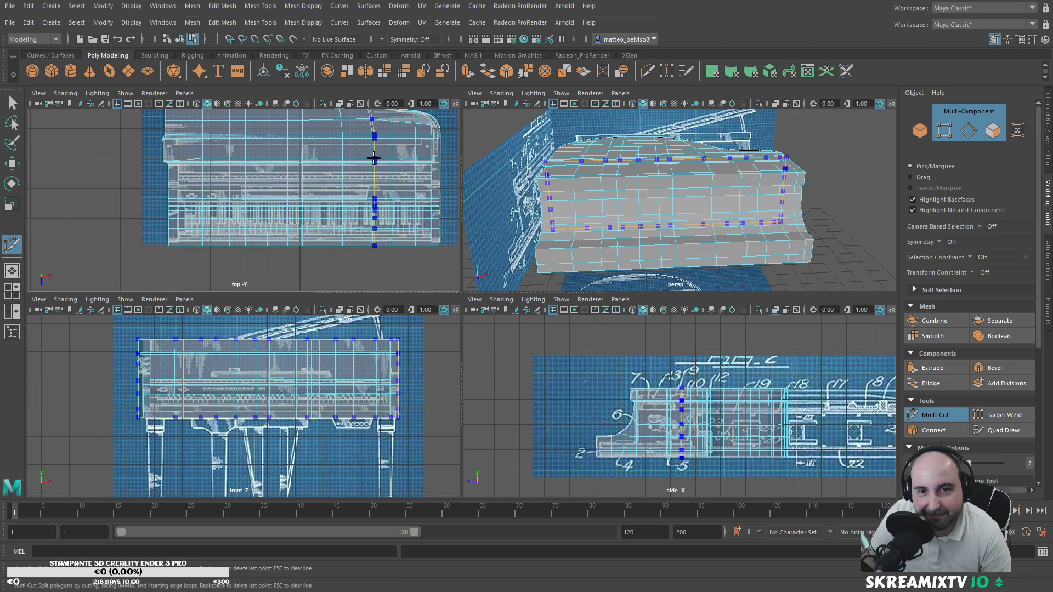
pyautogui.keyDown('ctrl'); pyautogui.click(177, 159); pyautogui.keyUp('ctrl')
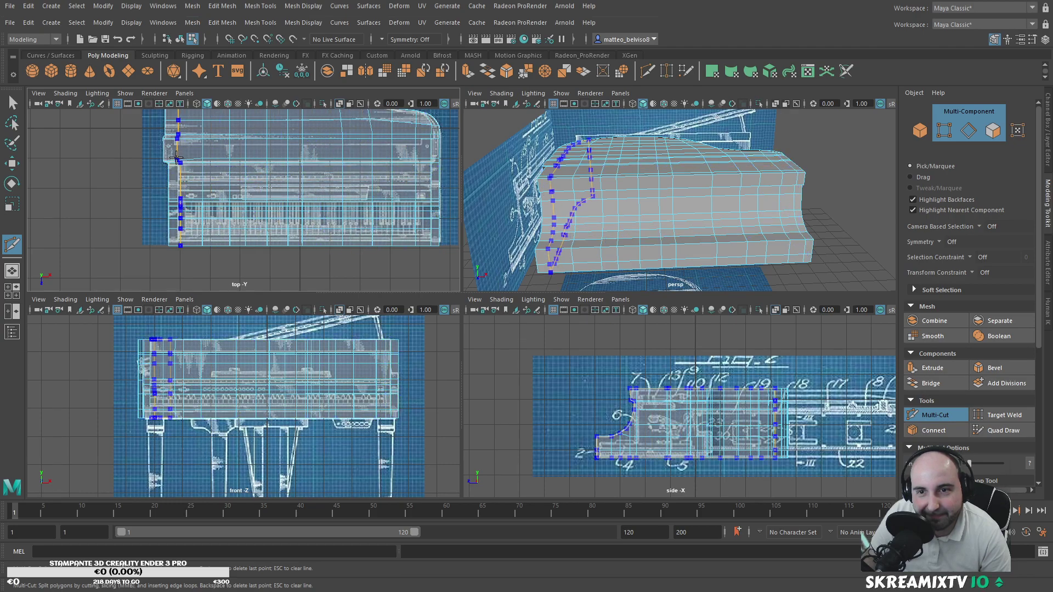
pyautogui.keyDown('ctrl'); pyautogui.click(177, 159); pyautogui.keyUp('ctrl')
pyautogui.click(174, 159)
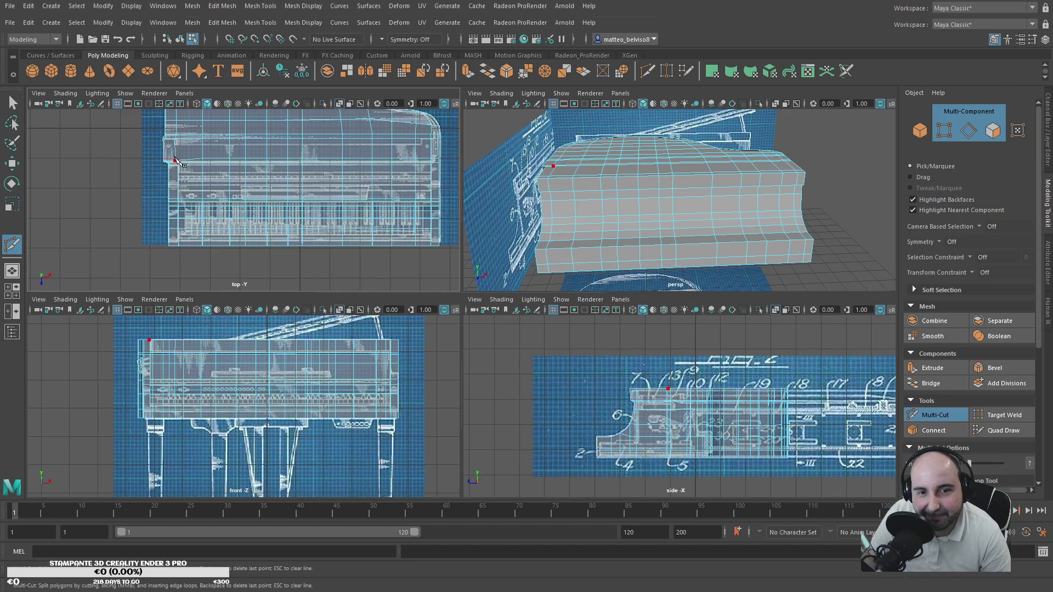
pyautogui.press('Escape')
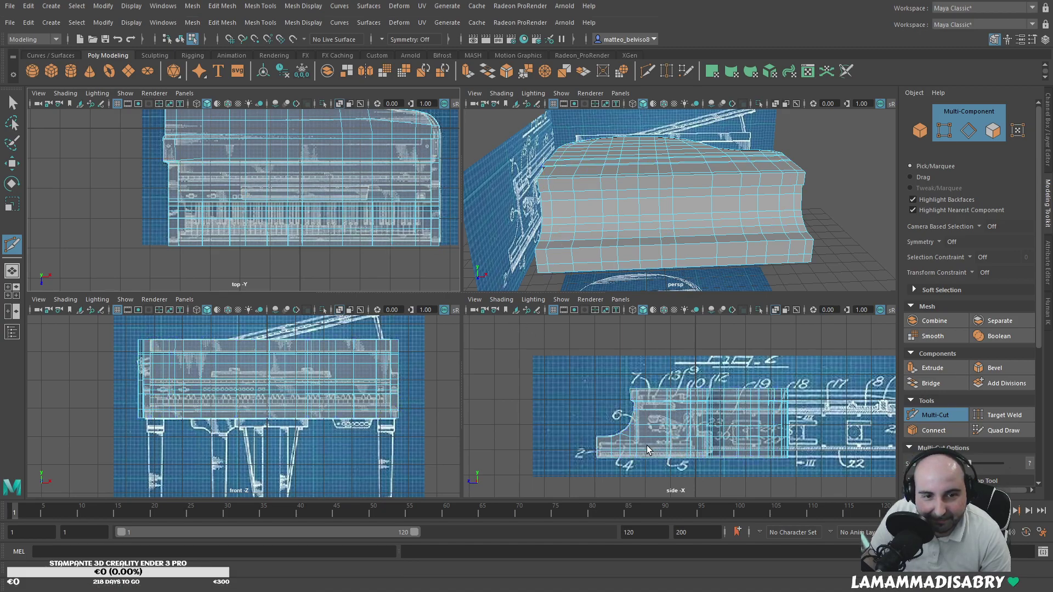
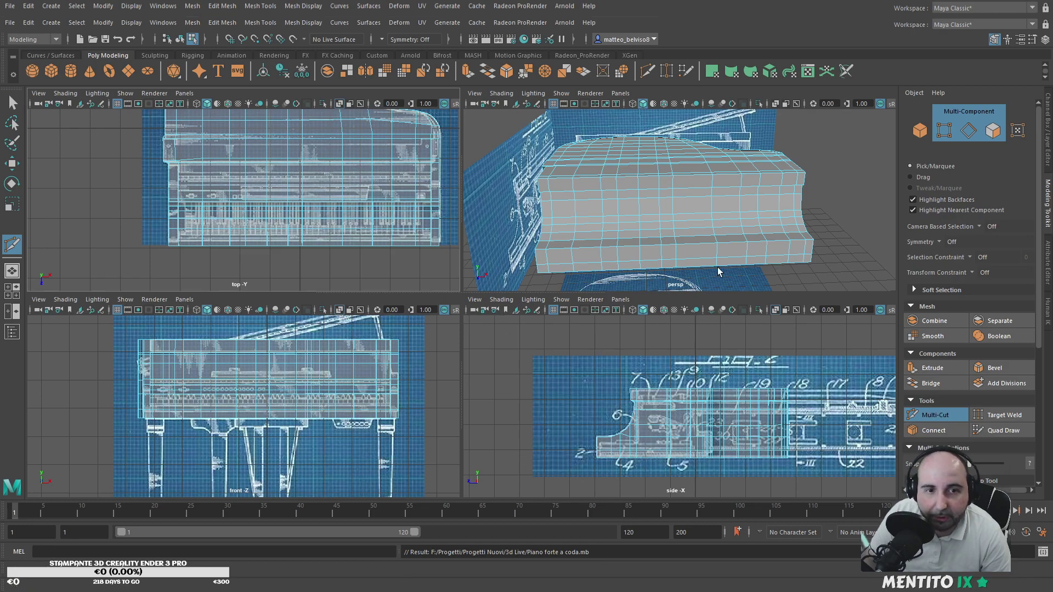
# Step: Examine the case's keyboard ledge, underside and curved front, comparing its profile with the side and front blueprints
pyautogui.keyDown('alt'); pyautogui.moveTo(714, 271); pyautogui.dragTo(660, 261); pyautogui.keyUp('alt')
pyautogui.keyDown('alt'); pyautogui.moveTo(661, 262); pyautogui.dragTo(684, 250, button='right'); pyautogui.keyUp('alt')
pyautogui.keyDown('alt'); pyautogui.moveTo(684, 250); pyautogui.dragTo(670, 242); pyautogui.keyUp('alt')
pyautogui.keyDown('alt'); pyautogui.moveTo(649, 214); pyautogui.dragTo(645, 164, button='middle'); pyautogui.keyUp('alt')
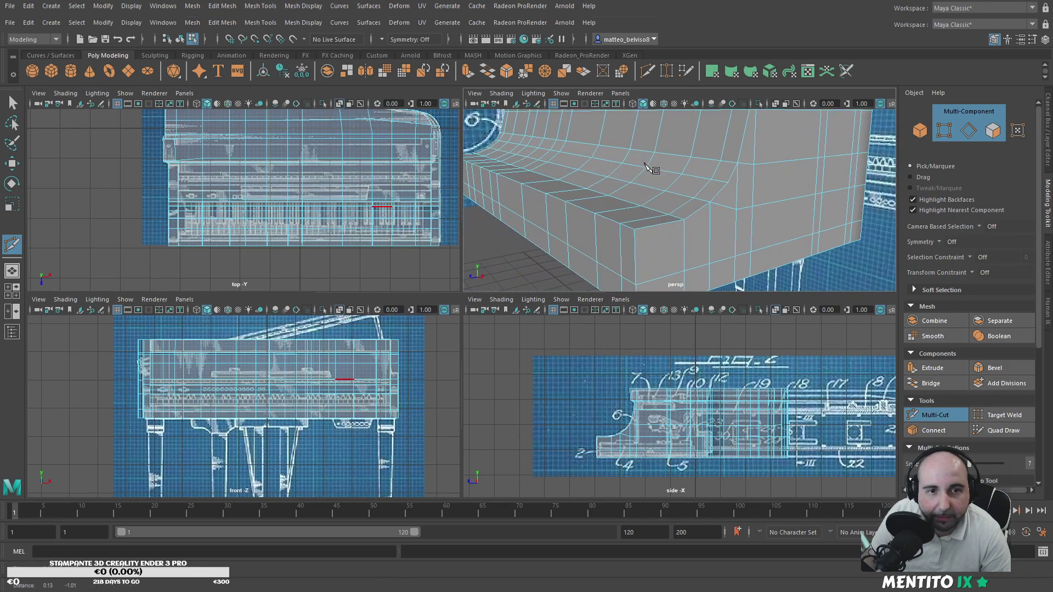
pyautogui.keyDown('alt'); pyautogui.moveTo(654, 228); pyautogui.dragTo(590, 192); pyautogui.keyUp('alt')
pyautogui.keyDown('alt'); pyautogui.moveTo(631, 439); pyautogui.dragTo(667, 448, button='right'); pyautogui.keyUp('alt')
pyautogui.click(667, 449)
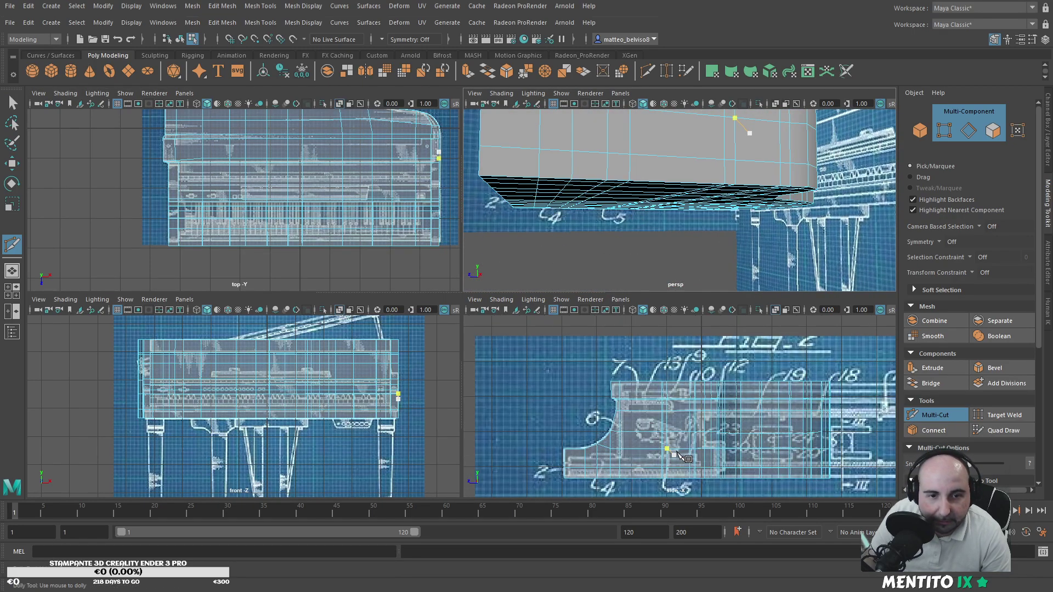
pyautogui.keyDown('alt'); pyautogui.moveTo(556, 252); pyautogui.dragTo(650, 226); pyautogui.keyUp('alt')
pyautogui.scroll(-3, 653, 226)
pyautogui.click(643, 217)
pyautogui.press('Escape')
pyautogui.keyDown('alt'); pyautogui.moveTo(585, 229); pyautogui.dragTo(594, 230); pyautogui.keyUp('alt')
pyautogui.scroll(3, 322, 396)
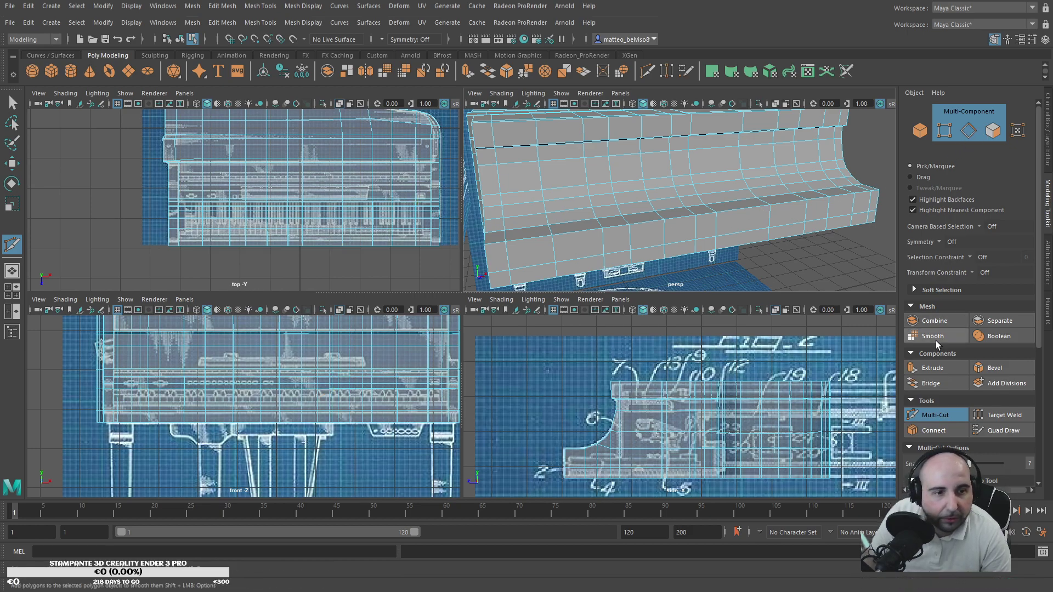
# Step: Leave Multi-Cut, switch to face mode and select the ledge-top and lower curved-panel faces at the high-X end, inside the side border
pyautogui.click(935, 415)
pyautogui.click(996, 136)
pyautogui.moveTo(854, 204)
pyautogui.keyDown('alt'); pyautogui.mouseDown()
pyautogui.moveTo(835, 211)
pyautogui.moveTo(868, 198)
pyautogui.mouseUp(); pyautogui.keyUp('alt')
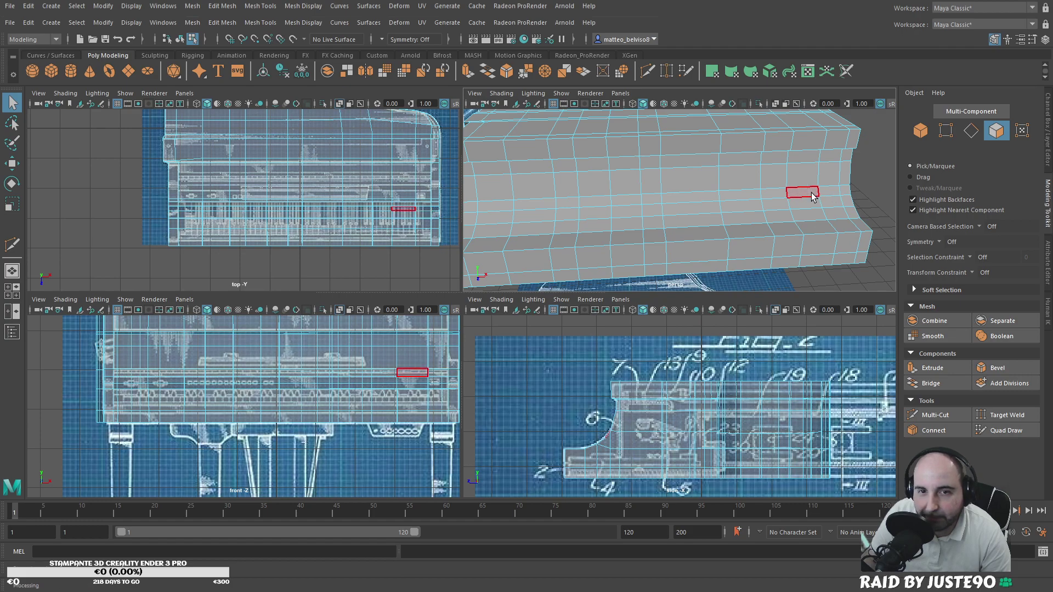
pyautogui.click(836, 225)
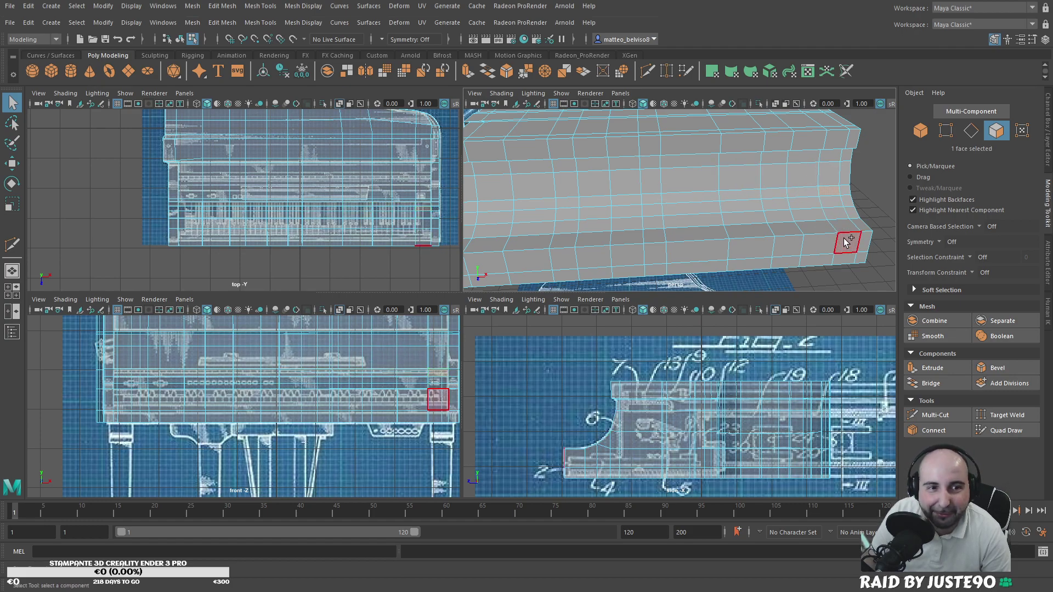
pyautogui.keyDown('shift'); pyautogui.click(848, 241); pyautogui.keyUp('shift')
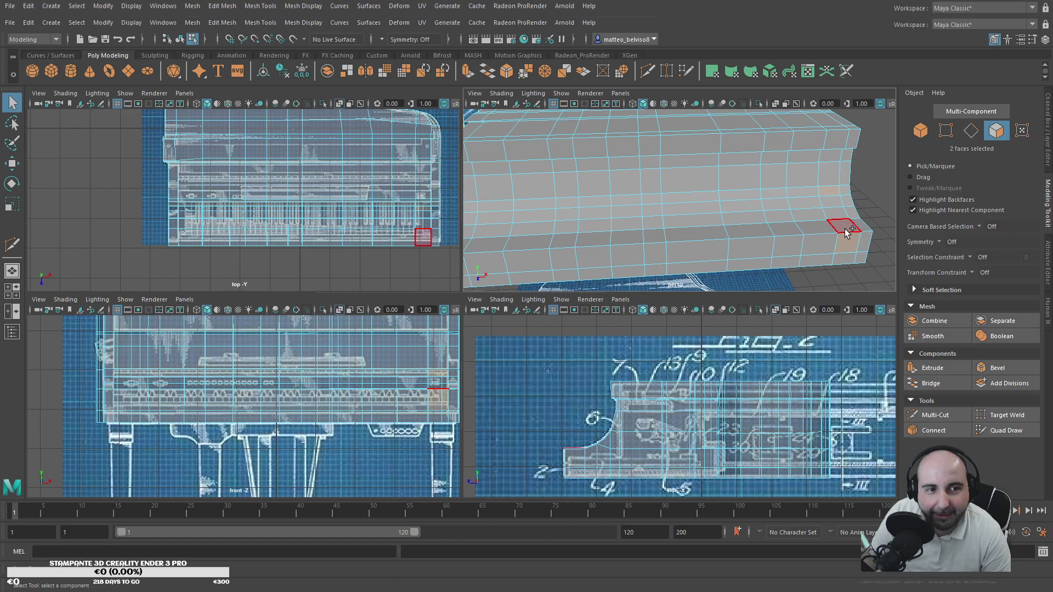
pyautogui.click(848, 233)
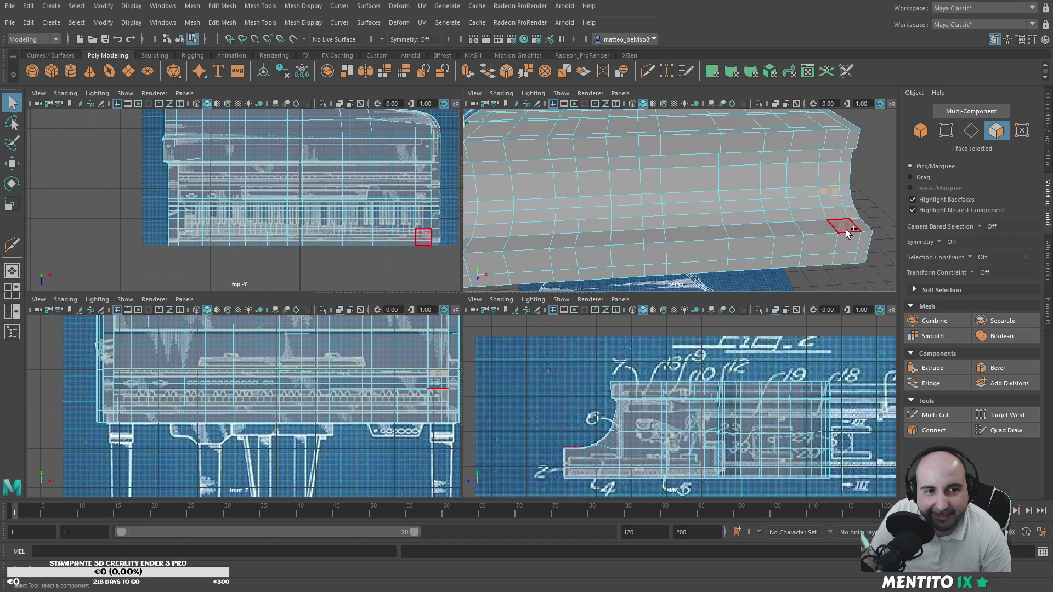
pyautogui.keyDown('shift'); pyautogui.click(832, 206); pyautogui.keyUp('shift')
pyautogui.keyDown('shift'); pyautogui.click(810, 201); pyautogui.keyUp('shift')
pyautogui.keyDown('shift'); pyautogui.click(820, 230); pyautogui.keyUp('shift')
pyautogui.keyDown('shift'); pyautogui.click(788, 231); pyautogui.keyUp('shift')
pyautogui.keyDown('shift'); pyautogui.click(780, 216); pyautogui.keyUp('shift')
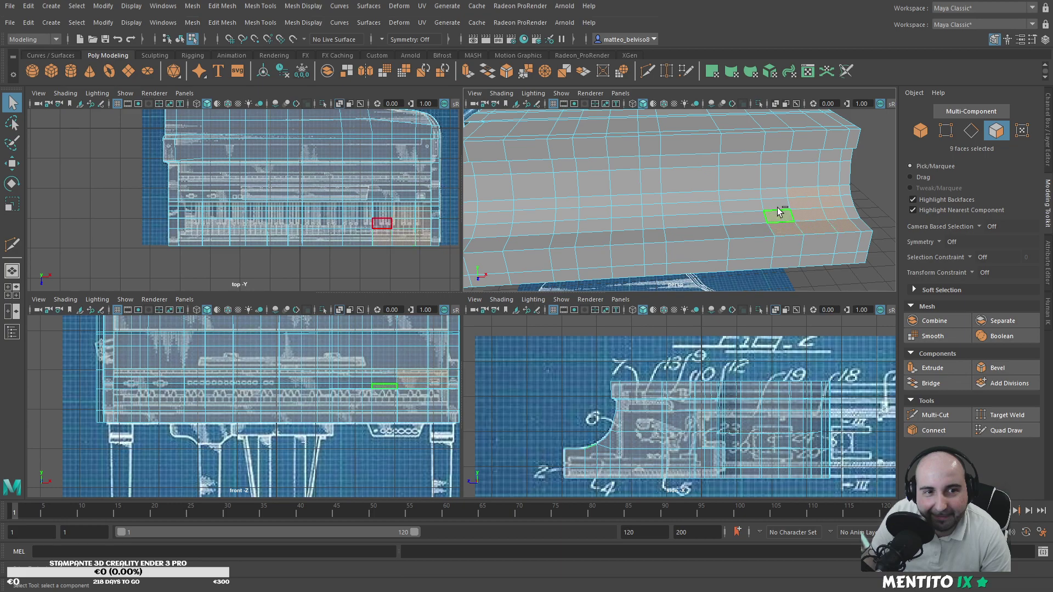
# Step: Add the next columns of ledge-top and lower curved-panel faces to the selection, working toward the middle of the keyboard area
pyautogui.keyDown('shift'); pyautogui.click(776, 207); pyautogui.keyUp('shift')
pyautogui.keyDown('shift'); pyautogui.click(774, 198); pyautogui.keyUp('shift')
pyautogui.keyDown('shift'); pyautogui.click(750, 200); pyautogui.keyUp('shift')
pyautogui.keyDown('shift'); pyautogui.click(748, 207); pyautogui.keyUp('shift')
pyautogui.keyDown('shift'); pyautogui.click(748, 218); pyautogui.keyUp('shift')
pyautogui.keyDown('shift'); pyautogui.click(742, 233); pyautogui.keyUp('shift')
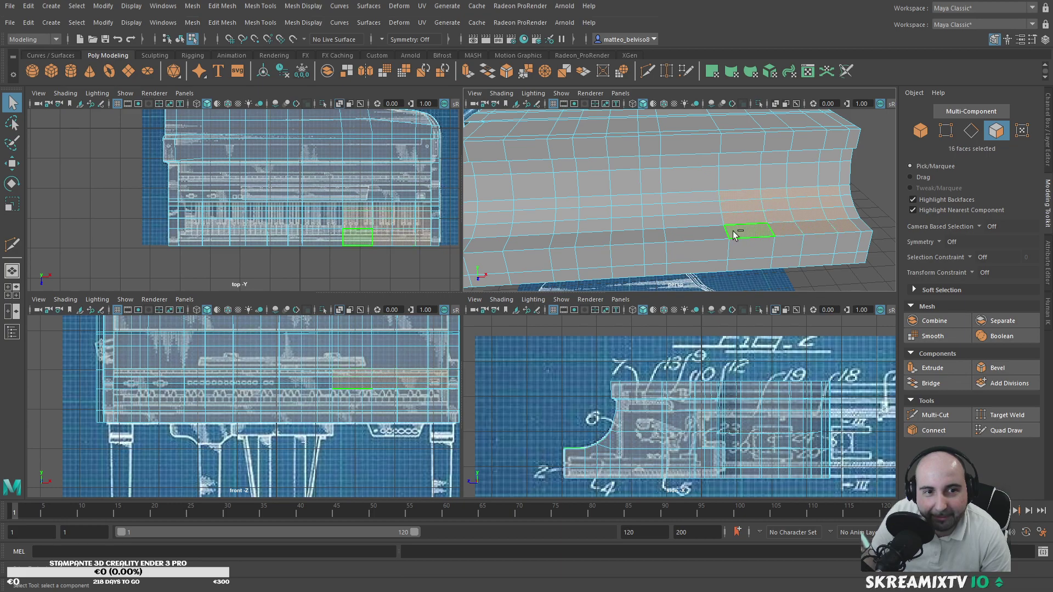
pyautogui.keyDown('shift'); pyautogui.click(707, 233); pyautogui.keyUp('shift')
pyautogui.keyDown('shift'); pyautogui.click(700, 222); pyautogui.keyUp('shift')
pyautogui.keyDown('shift'); pyautogui.click(695, 210); pyautogui.keyUp('shift')
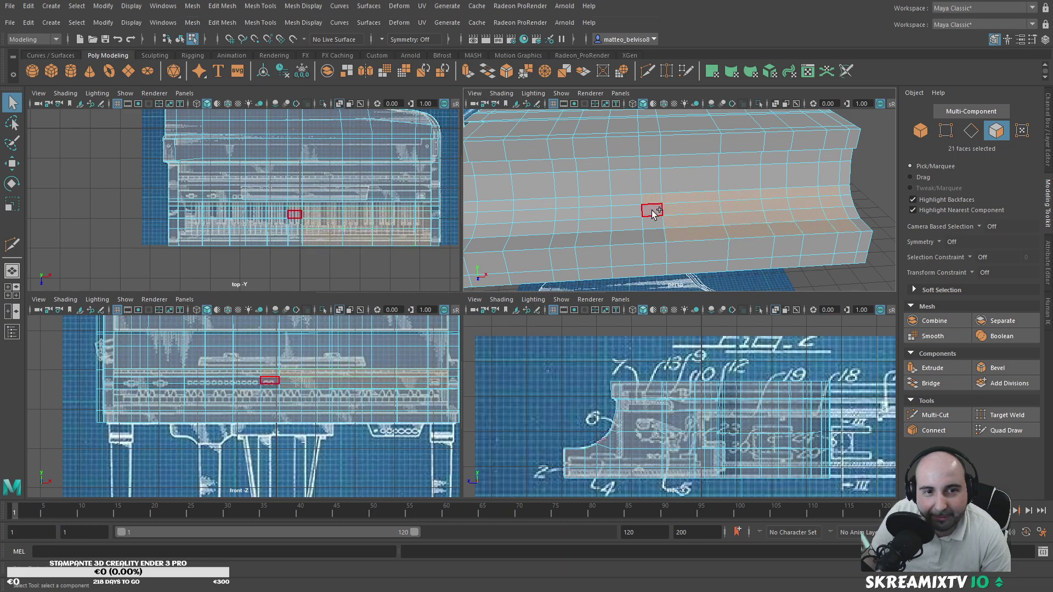
# Step: Extend the face selection across the remaining ledge-top and lower curved-panel faces to the low-X border, completing the front ledge row
pyautogui.keyDown('shift'); pyautogui.click(633, 237); pyautogui.keyUp('shift')
pyautogui.keyDown('shift'); pyautogui.click(632, 226); pyautogui.keyUp('shift')
pyautogui.keyDown('shift'); pyautogui.click(630, 215); pyautogui.keyUp('shift')
pyautogui.keyDown('shift'); pyautogui.click(626, 204); pyautogui.keyUp('shift')
pyautogui.keyDown('alt'); pyautogui.moveTo(522, 189); pyautogui.dragTo(605, 183, button='middle'); pyautogui.keyUp('alt')
pyautogui.keyDown('alt'); pyautogui.moveTo(605, 183); pyautogui.dragTo(617, 192); pyautogui.keyUp('alt')
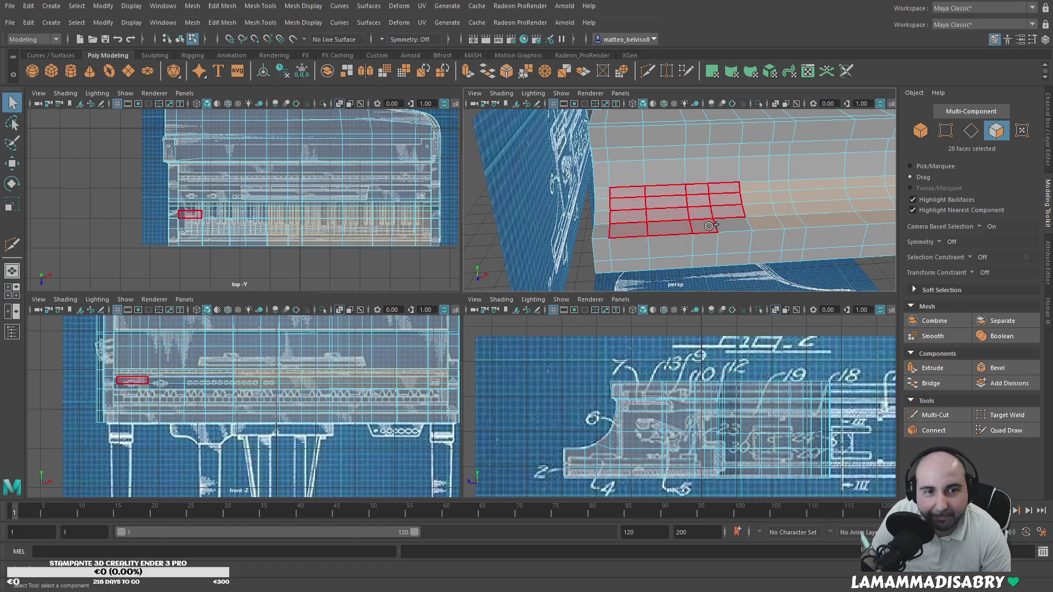
pyautogui.keyDown('shift'); pyautogui.moveTo(722, 239); pyautogui.dragTo(635, 246); pyautogui.keyUp('shift')
pyautogui.keyDown('alt'); pyautogui.moveTo(878, 231); pyautogui.dragTo(718, 222, button='middle'); pyautogui.keyUp('alt')
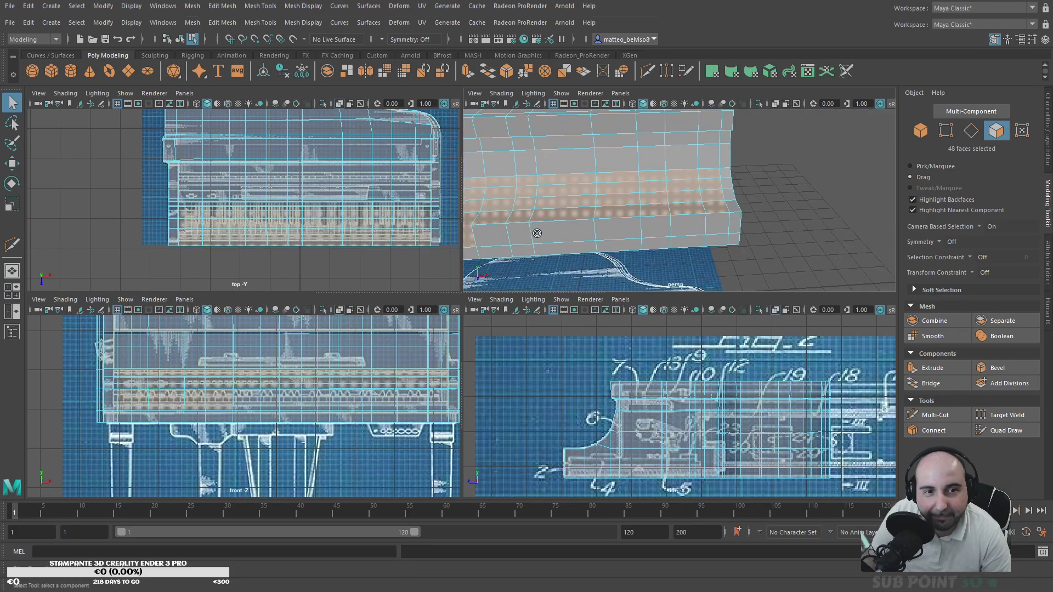
pyautogui.keyDown('shift'); pyautogui.doubleClick(493, 227); pyautogui.keyUp('shift')
# Step: Lower the selected faces into the case and flatten them vertically with Scale to form a level keyboard bed
pyautogui.keyDown('alt'); pyautogui.moveTo(492, 226); pyautogui.dragTo(719, 262); pyautogui.keyUp('alt')
pyautogui.press('r')
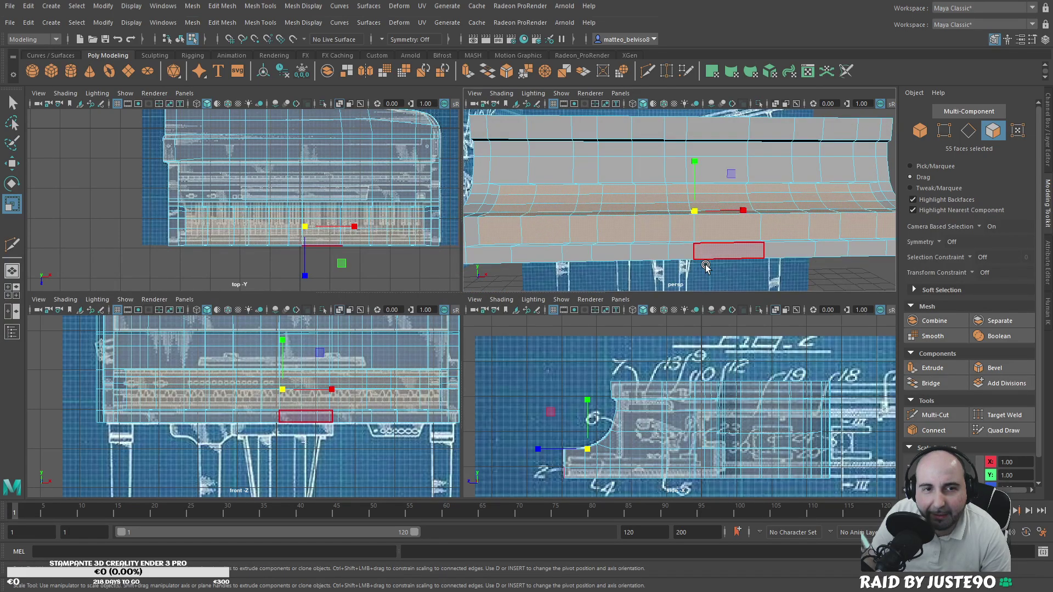
pyautogui.click(694, 163)
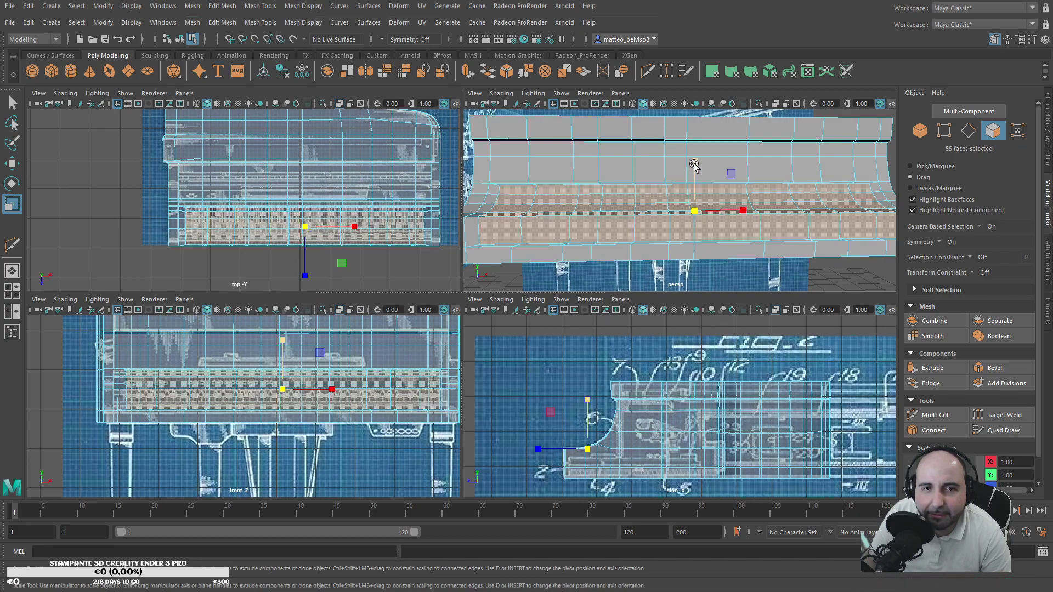
pyautogui.press('w')
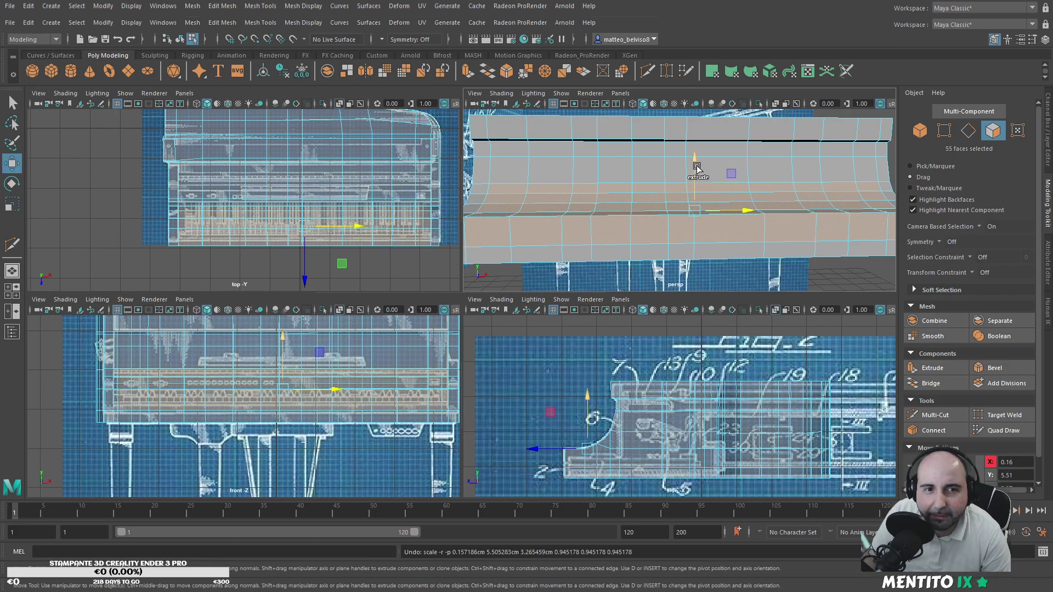
pyautogui.moveTo(694, 165); pyautogui.dragTo(690, 175)
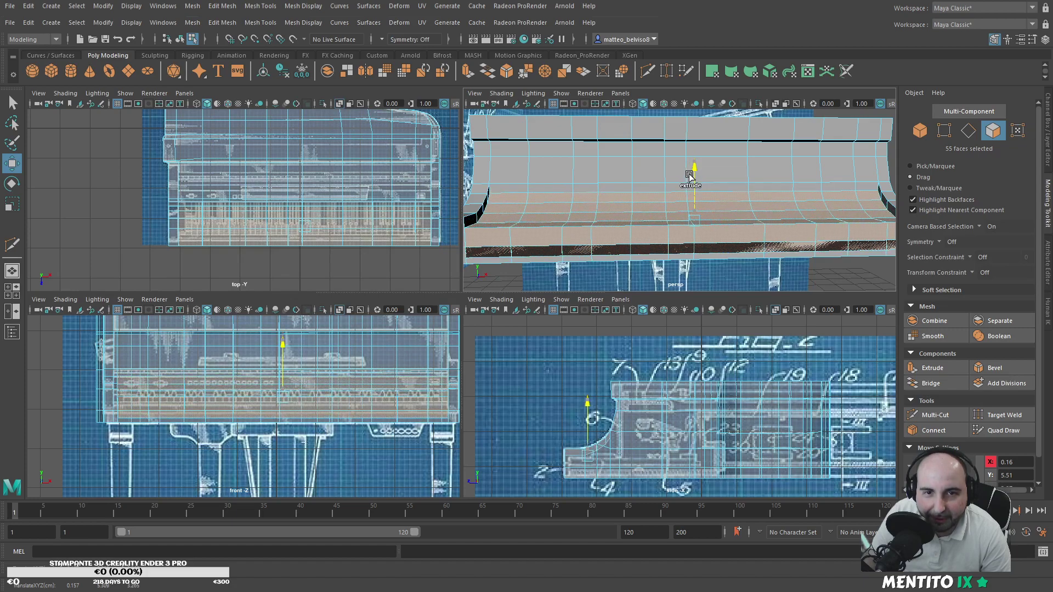
pyautogui.press('r')
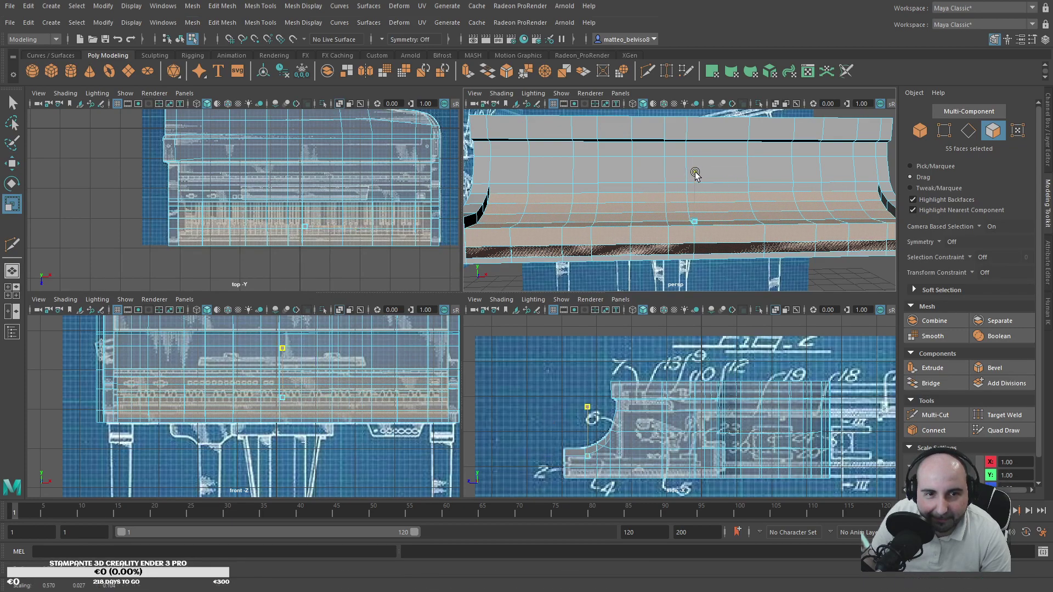
pyautogui.moveTo(693, 177); pyautogui.dragTo(665, 219)
pyautogui.press('w')
pyautogui.moveTo(602, 184); pyautogui.dragTo(601, 192)
# Step: In edge mode, push the lower horizontal edge rows of the recess's back wall deeper along Z, following the side blueprint
pyautogui.moveTo(604, 194)
pyautogui.keyDown('alt'); pyautogui.mouseDown()
pyautogui.moveTo(640, 217)
pyautogui.moveTo(654, 244)
pyautogui.moveTo(680, 233)
pyautogui.moveTo(614, 181)
pyautogui.moveTo(630, 194)
pyautogui.moveTo(597, 191)
pyautogui.mouseUp(); pyautogui.keyUp('alt')
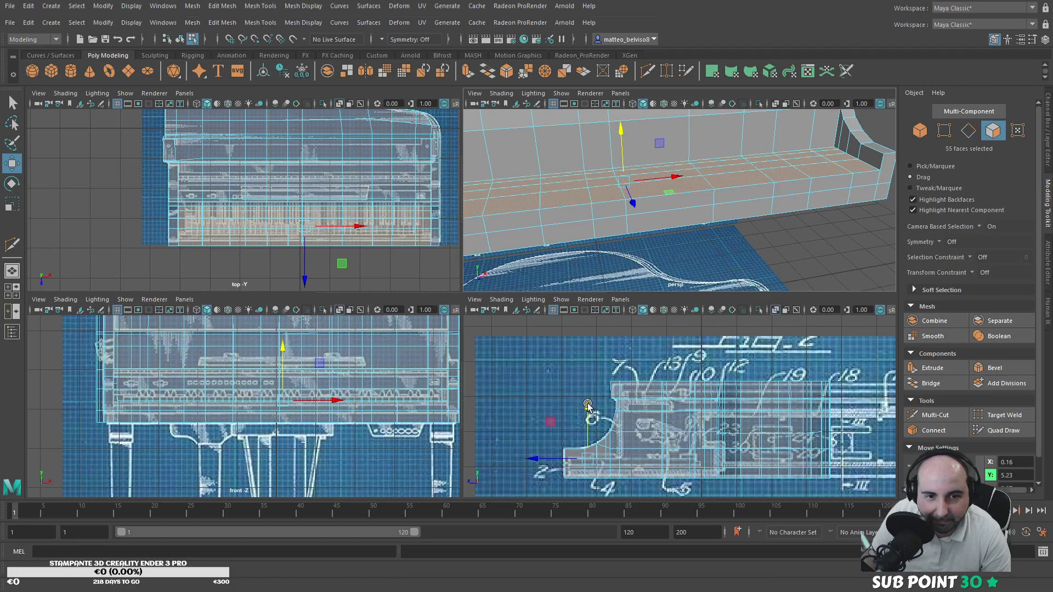
pyautogui.scroll(5, 588, 406)
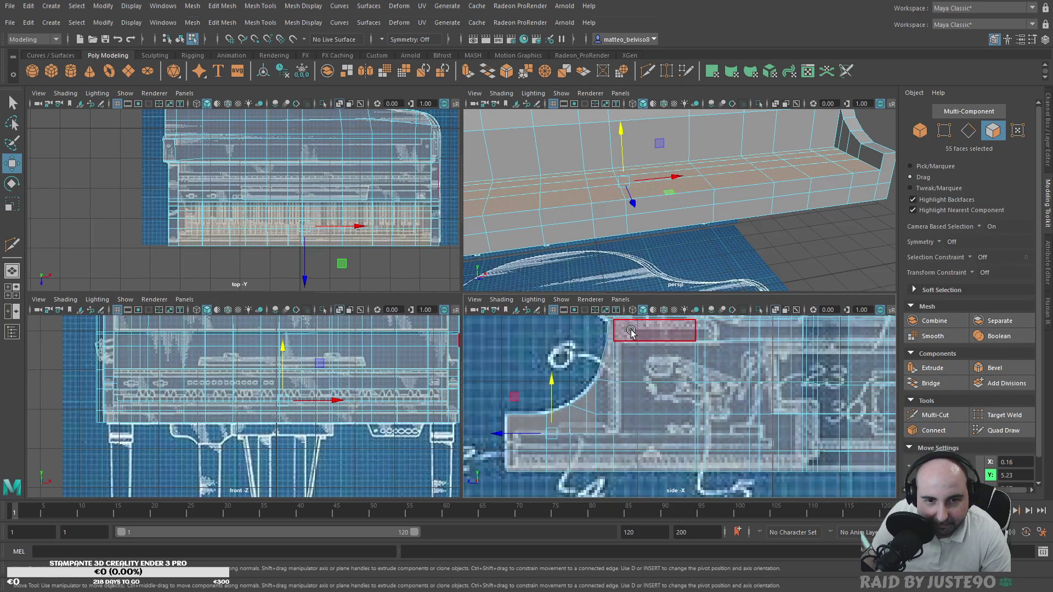
pyautogui.keyDown('alt'); pyautogui.moveTo(691, 215); pyautogui.dragTo(628, 176); pyautogui.keyUp('alt')
pyautogui.press('F10')
pyautogui.click(573, 129)
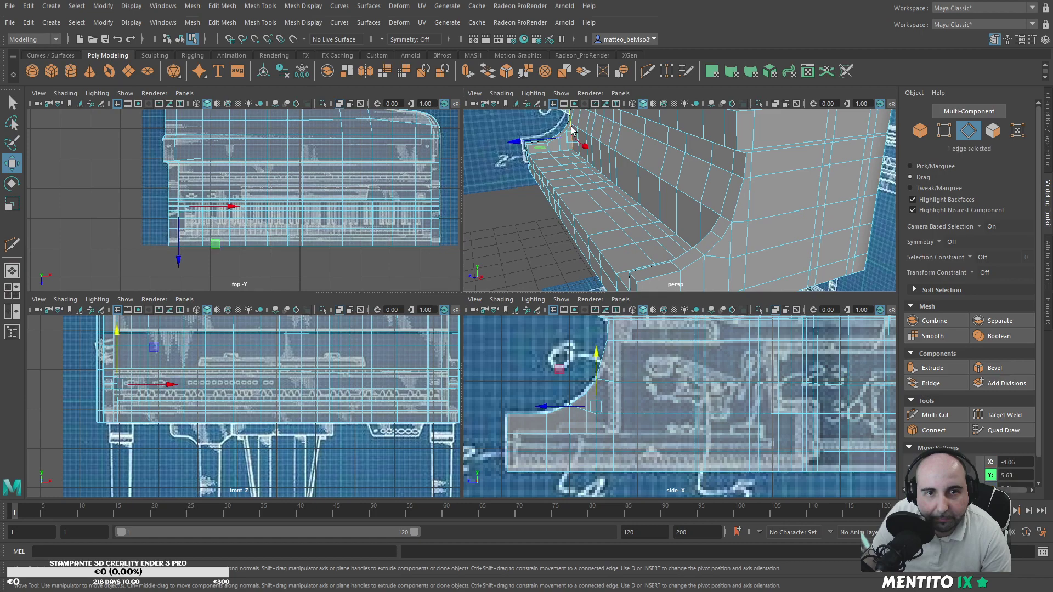
pyautogui.moveTo(578, 131); pyautogui.dragTo(575, 129)
pyautogui.click(701, 206)
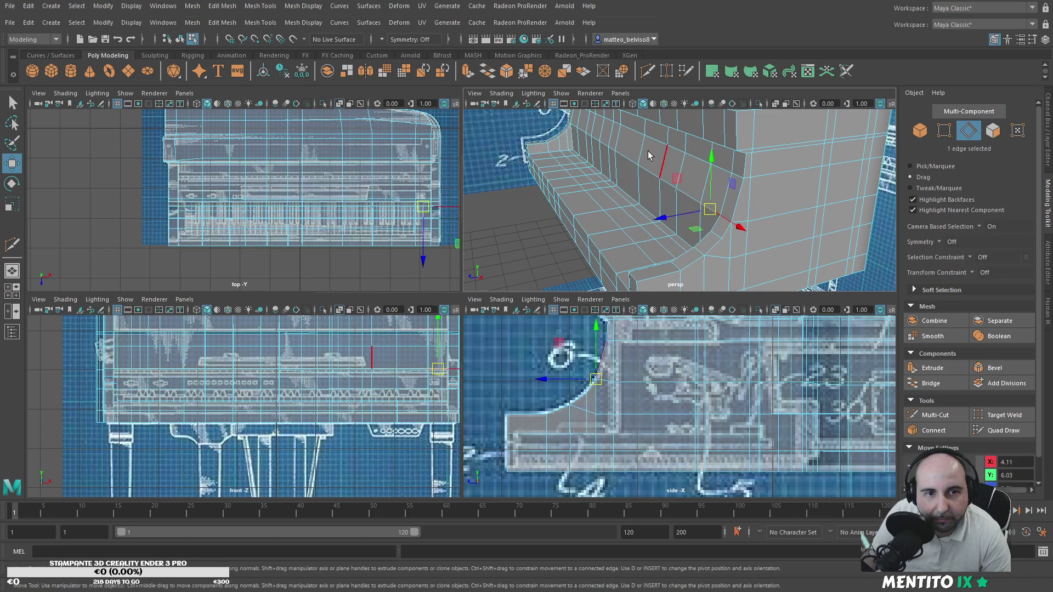
pyautogui.doubleClick(575, 129)
pyautogui.moveTo(571, 159); pyautogui.dragTo(578, 156)
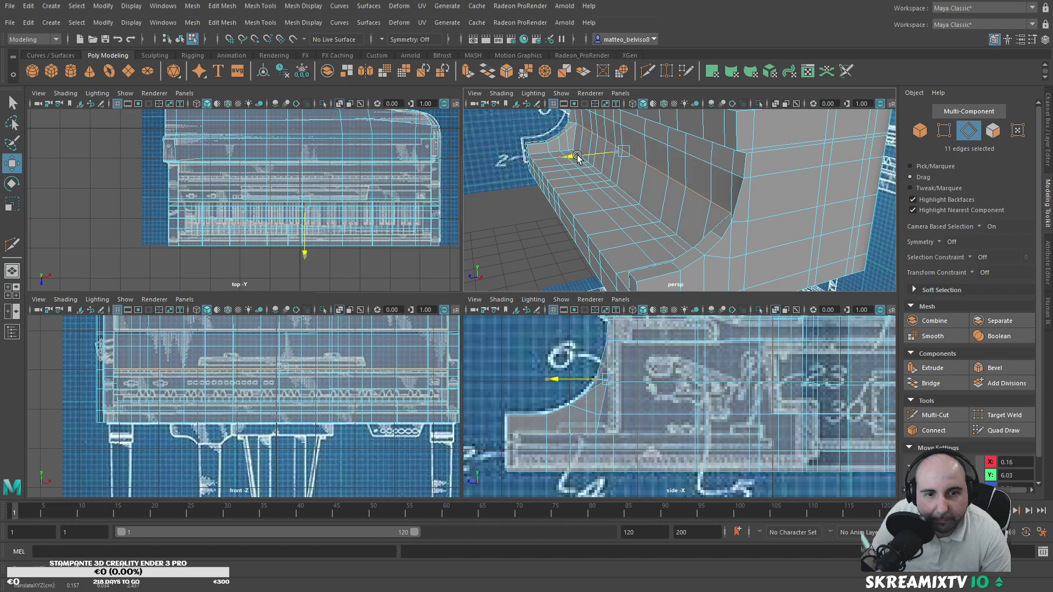
pyautogui.moveTo(652, 210); pyautogui.dragTo(649, 211)
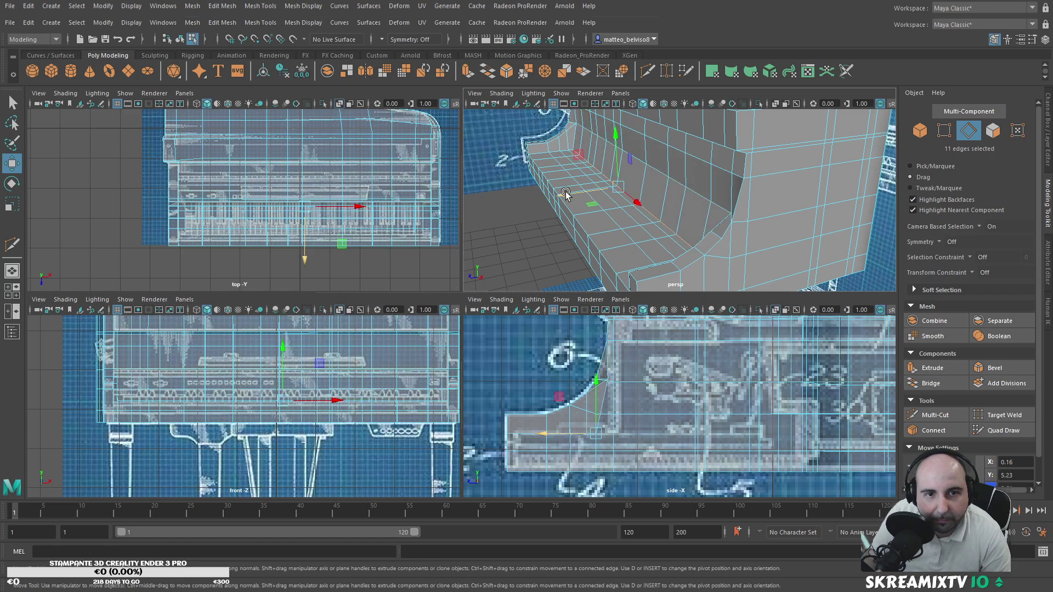
pyautogui.moveTo(564, 195); pyautogui.dragTo(543, 173)
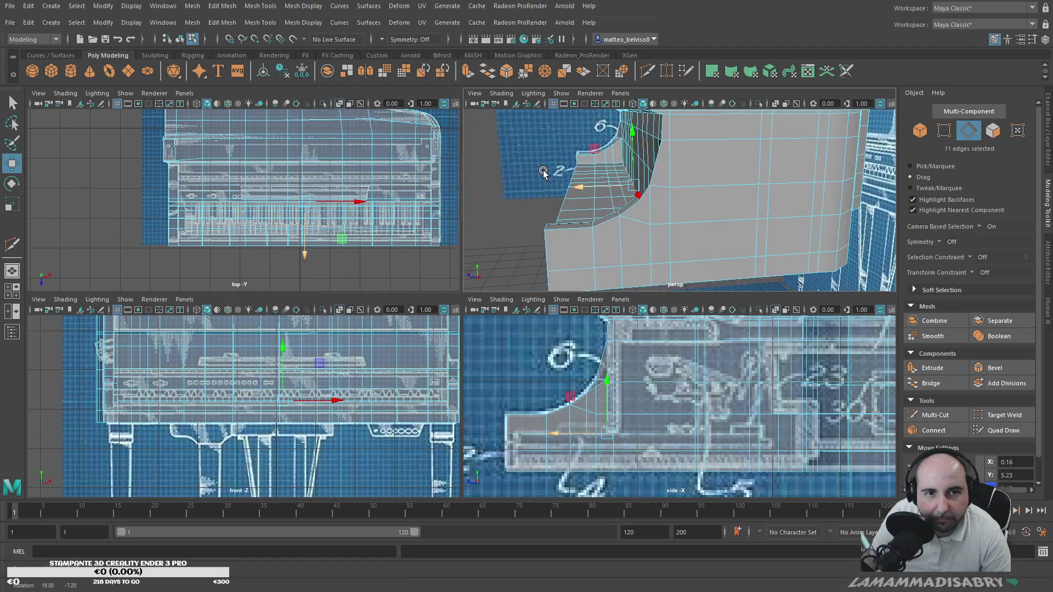
# Step: Select the three horizontal edge rows of the recess's back wall and align them in depth with Scale
pyautogui.doubleClick(655, 137)
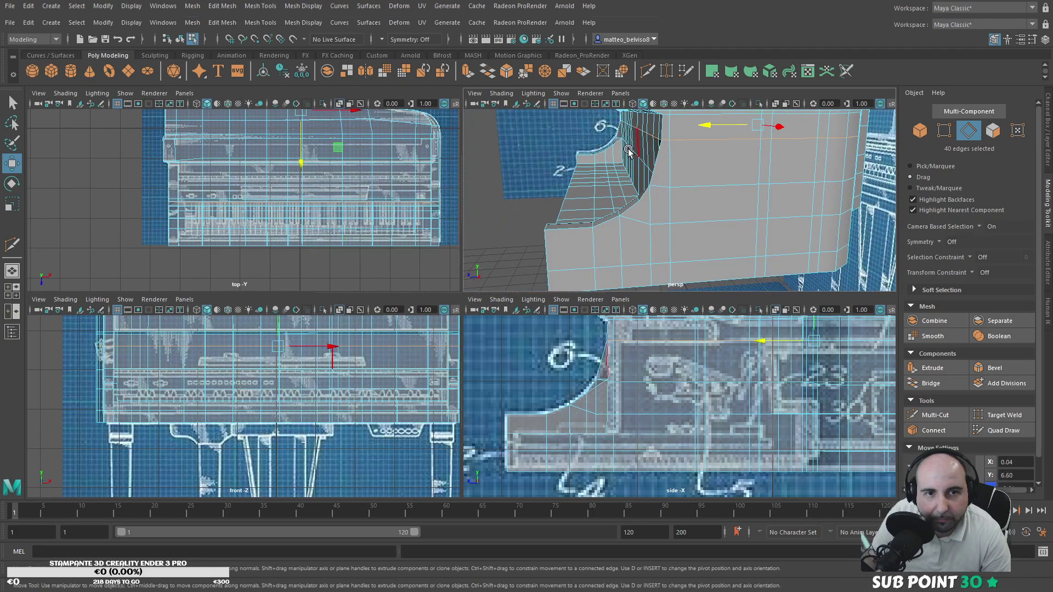
pyautogui.keyDown('alt'); pyautogui.moveTo(617, 146); pyautogui.dragTo(649, 156); pyautogui.keyUp('alt')
pyautogui.click(740, 174)
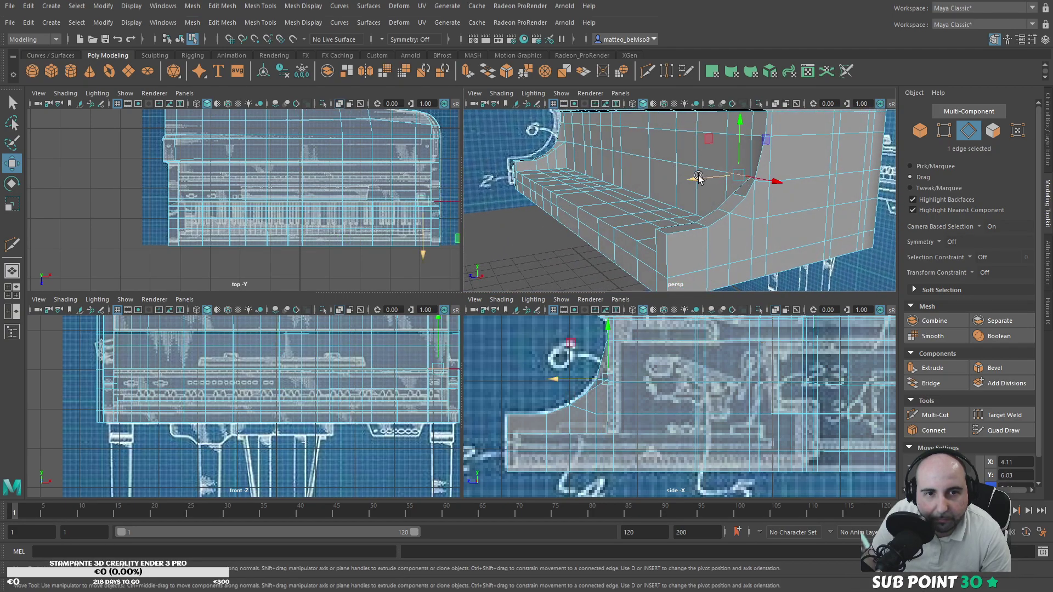
pyautogui.keyDown('shift'); pyautogui.doubleClick(570, 143); pyautogui.keyUp('shift')
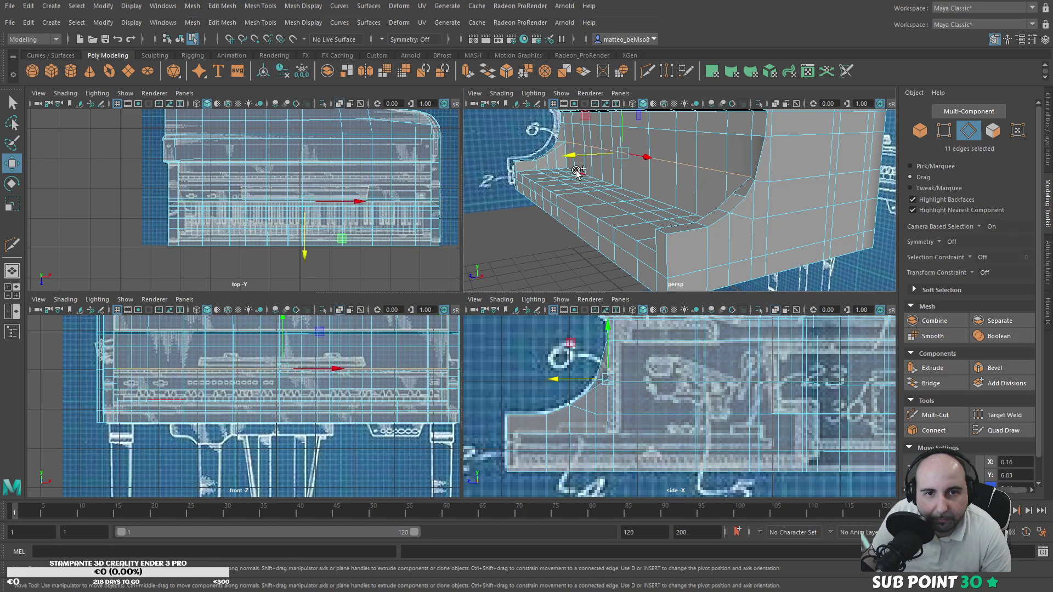
pyautogui.keyDown('alt'); pyautogui.moveTo(598, 190); pyautogui.dragTo(704, 189); pyautogui.keyUp('alt')
pyautogui.keyDown('shift'); pyautogui.click(803, 124); pyautogui.keyUp('shift')
pyautogui.keyDown('alt'); pyautogui.moveTo(561, 188); pyautogui.dragTo(599, 180, button='middle'); pyautogui.keyUp('alt')
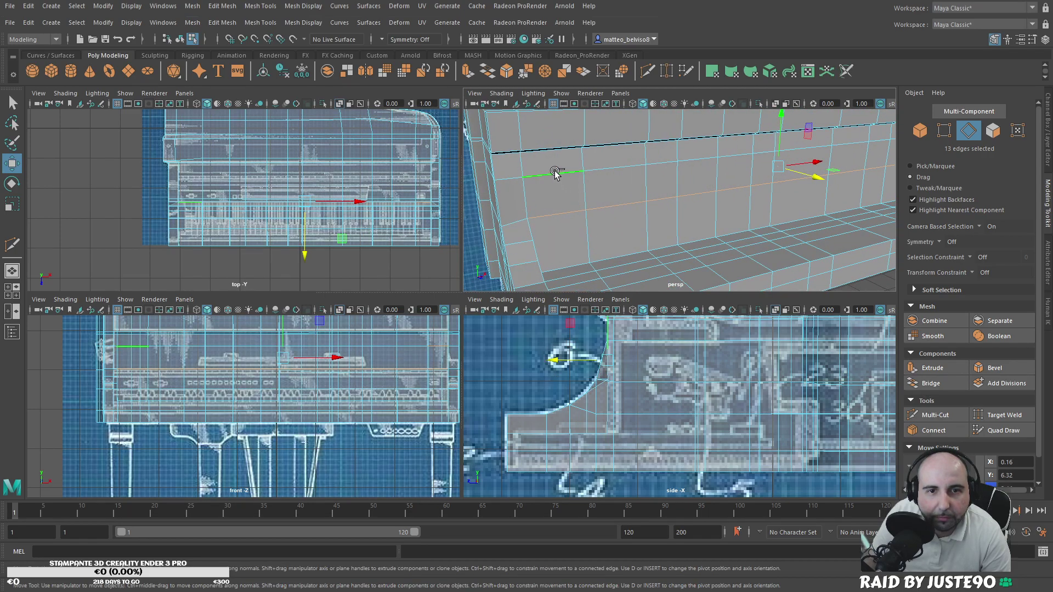
pyautogui.keyDown('shift'); pyautogui.click(566, 270); pyautogui.keyUp('shift')
pyautogui.keyDown('alt'); pyautogui.moveTo(567, 270); pyautogui.dragTo(825, 286); pyautogui.keyUp('alt')
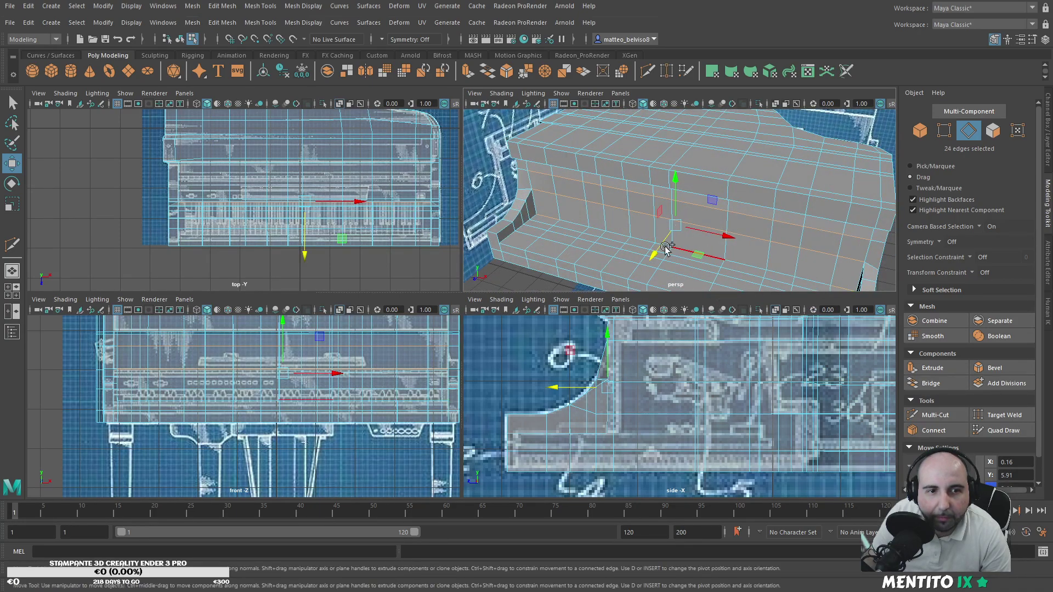
pyautogui.press('r')
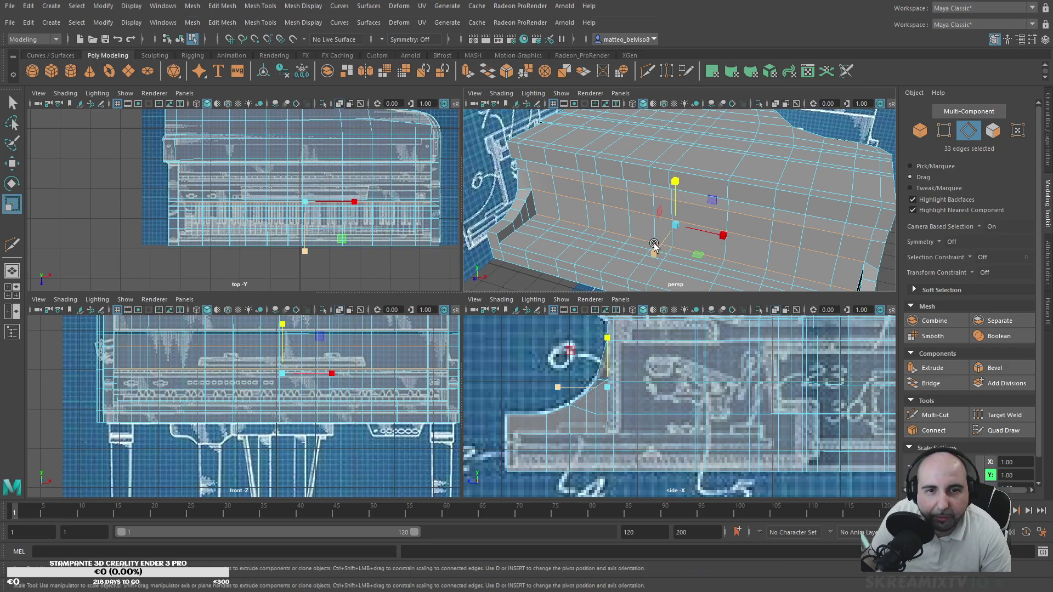
pyautogui.keyDown('alt'); pyautogui.moveTo(765, 184); pyautogui.dragTo(569, 218); pyautogui.keyUp('alt')
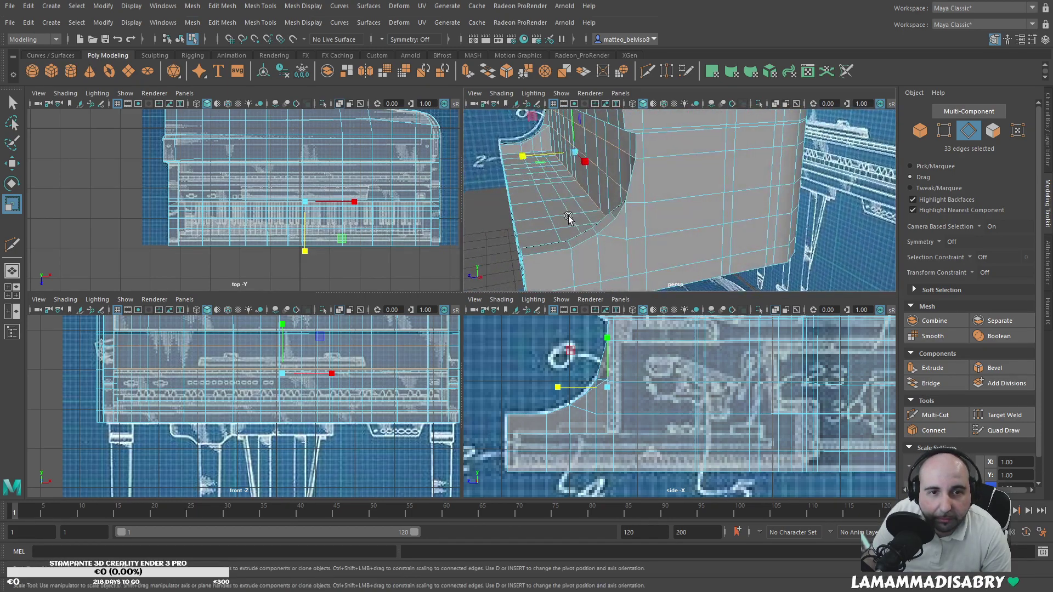
# Step: Select the vertex at the top of the curve on each side cheek and move both back along Z to the recess's wall
pyautogui.scroll(3, 619, 208)
pyautogui.click(944, 133)
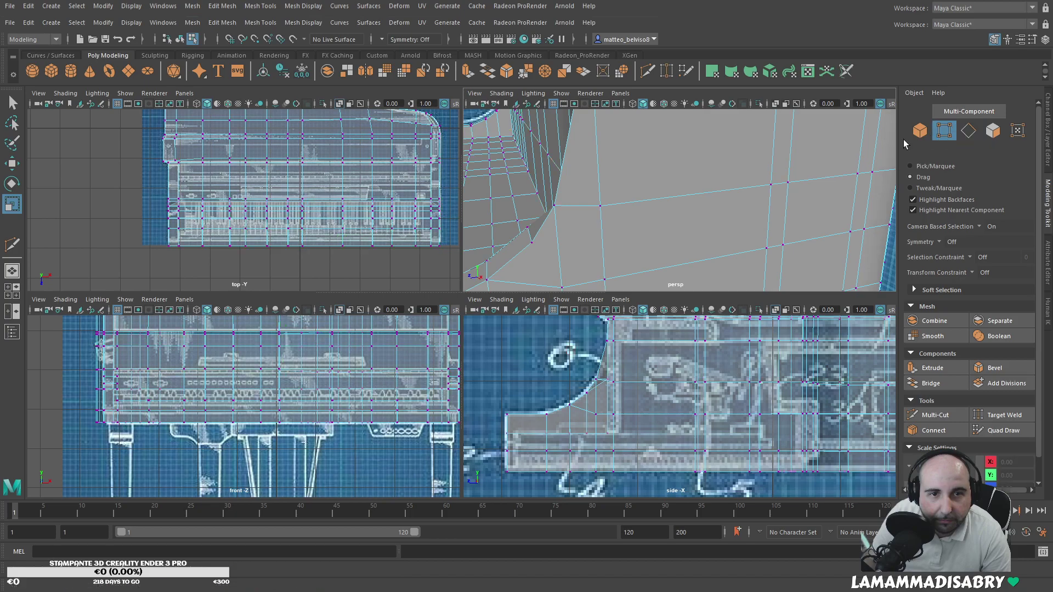
pyautogui.click(580, 210)
pyautogui.keyDown('alt'); pyautogui.moveTo(580, 211); pyautogui.dragTo(512, 144); pyautogui.keyUp('alt')
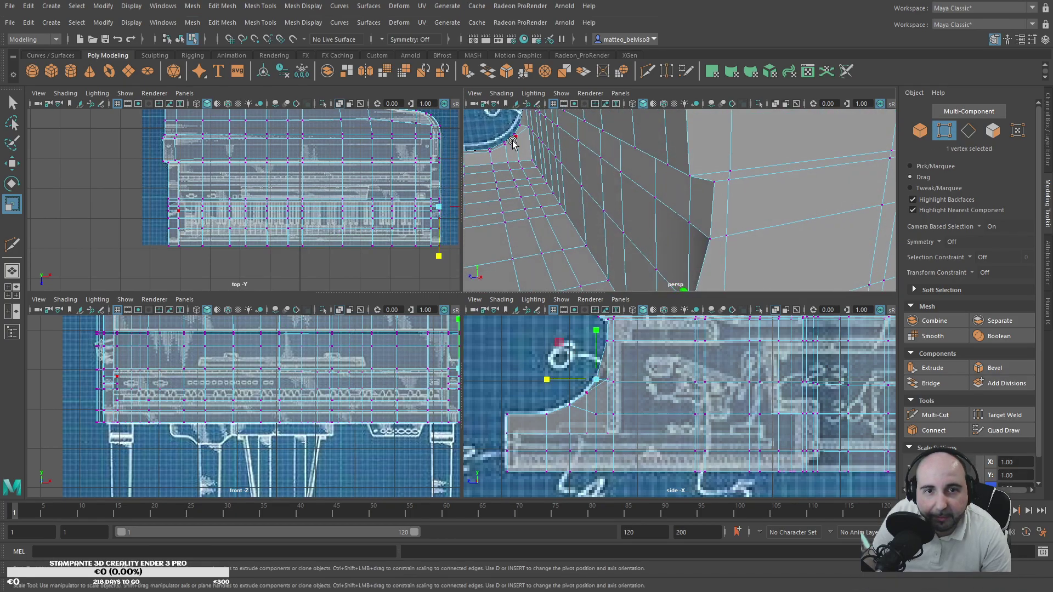
pyautogui.keyDown('shift'); pyautogui.click(550, 173); pyautogui.keyUp('shift')
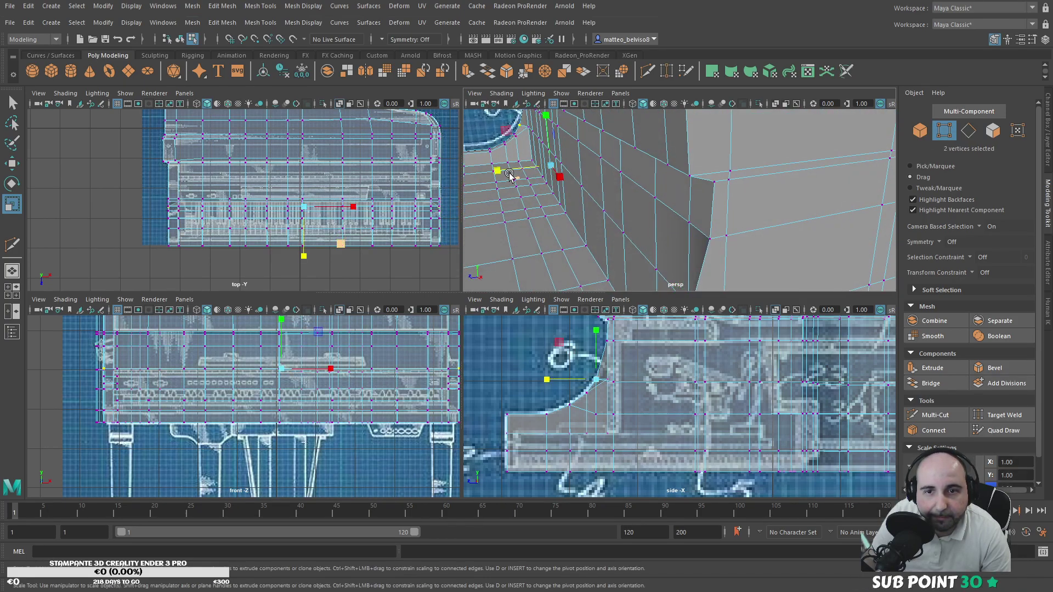
pyautogui.press('w')
pyautogui.moveTo(509, 172); pyautogui.dragTo(789, 215)
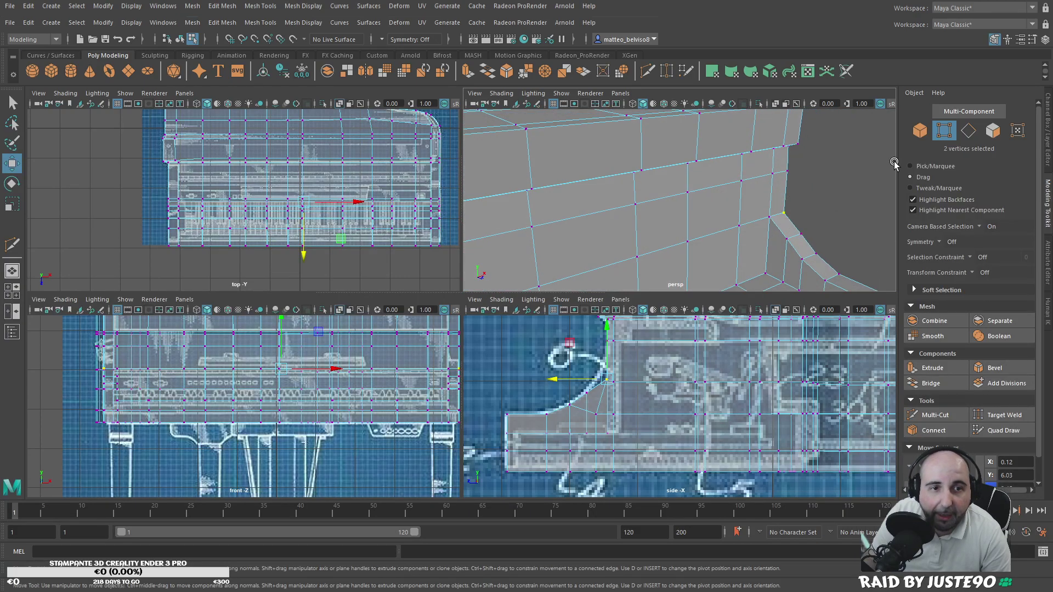
# Step: In face mode, select the two narrow front faces above the curved cheek at each end of the case
pyautogui.click(991, 131)
pyautogui.click(783, 163)
pyautogui.keyDown('shift'); pyautogui.click(776, 196); pyautogui.keyUp('shift')
pyautogui.keyDown('alt'); pyautogui.moveTo(776, 198); pyautogui.dragTo(879, 195, button='middle'); pyautogui.keyUp('alt')
pyautogui.scroll(-5, 879, 195)
pyautogui.keyDown('alt'); pyautogui.moveTo(856, 203); pyautogui.dragTo(651, 237); pyautogui.keyUp('alt')
pyautogui.scroll(4, 612, 231)
pyautogui.keyDown('alt'); pyautogui.moveTo(651, 237); pyautogui.dragTo(699, 235, button='middle'); pyautogui.keyUp('alt')
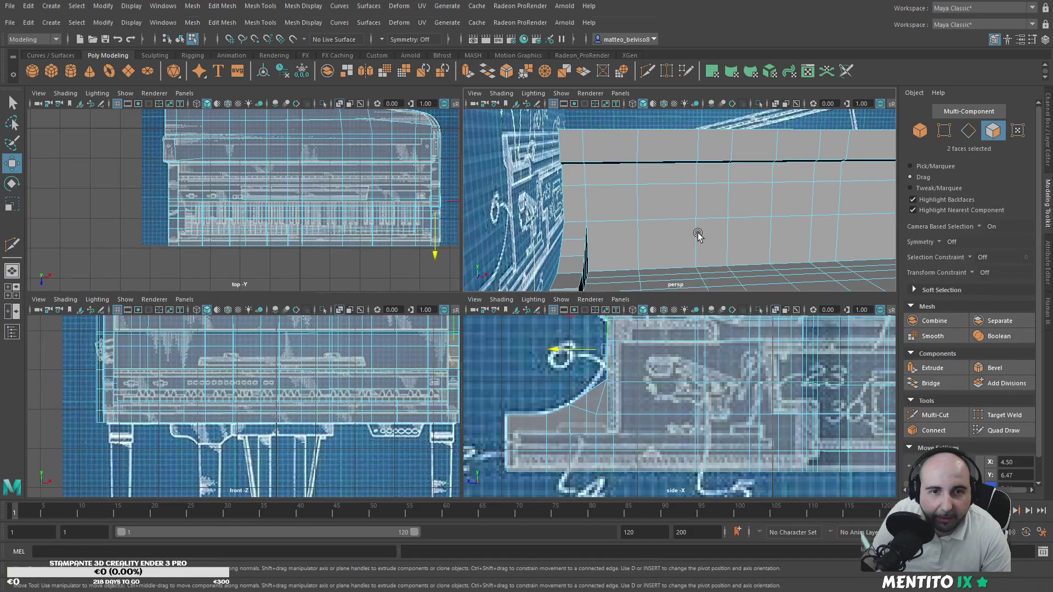
pyautogui.keyDown('shift'); pyautogui.click(573, 203); pyautogui.keyUp('shift')
pyautogui.keyDown('alt'); pyautogui.moveTo(778, 196); pyautogui.dragTo(687, 206, button='middle'); pyautogui.keyUp('alt')
pyautogui.keyDown('alt'); pyautogui.moveTo(738, 218); pyautogui.dragTo(604, 217); pyautogui.keyUp('alt')
pyautogui.keyDown('shift'); pyautogui.moveTo(538, 215); pyautogui.dragTo(623, 193); pyautogui.keyUp('shift')
pyautogui.hotkey('ctrl', 'z')
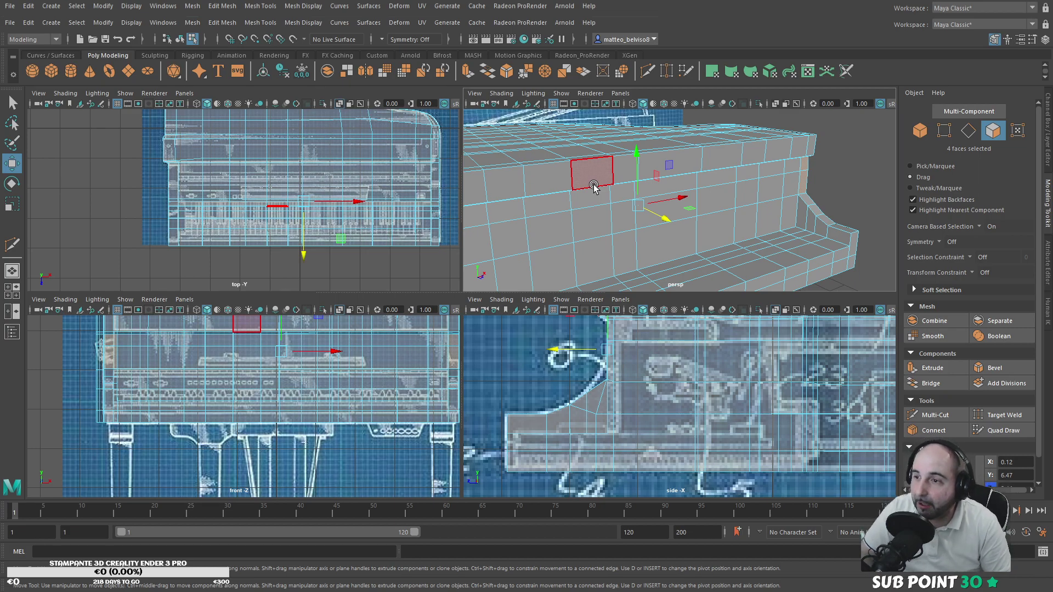
# Step: Examine the case's keyboard recess and cheeks from several angles, comparing the front profile with the side blueprint
pyautogui.moveTo(594, 186); pyautogui.dragTo(692, 231)
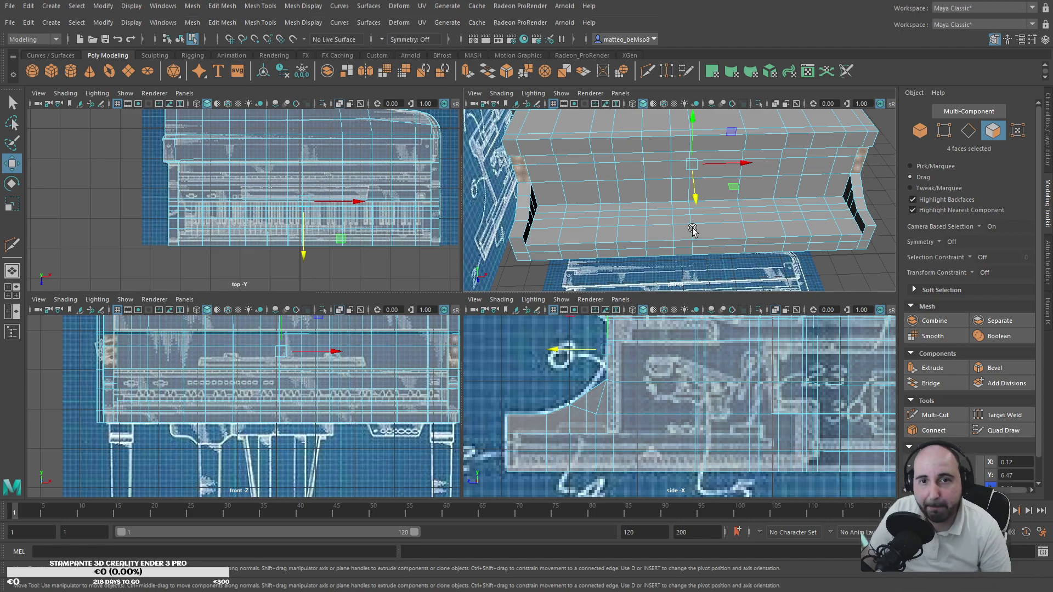
pyautogui.keyDown('alt'); pyautogui.moveTo(685, 384); pyautogui.dragTo(670, 467, button='middle'); pyautogui.keyUp('alt')
pyautogui.keyDown('alt'); pyautogui.moveTo(749, 247); pyautogui.dragTo(670, 233); pyautogui.keyUp('alt')
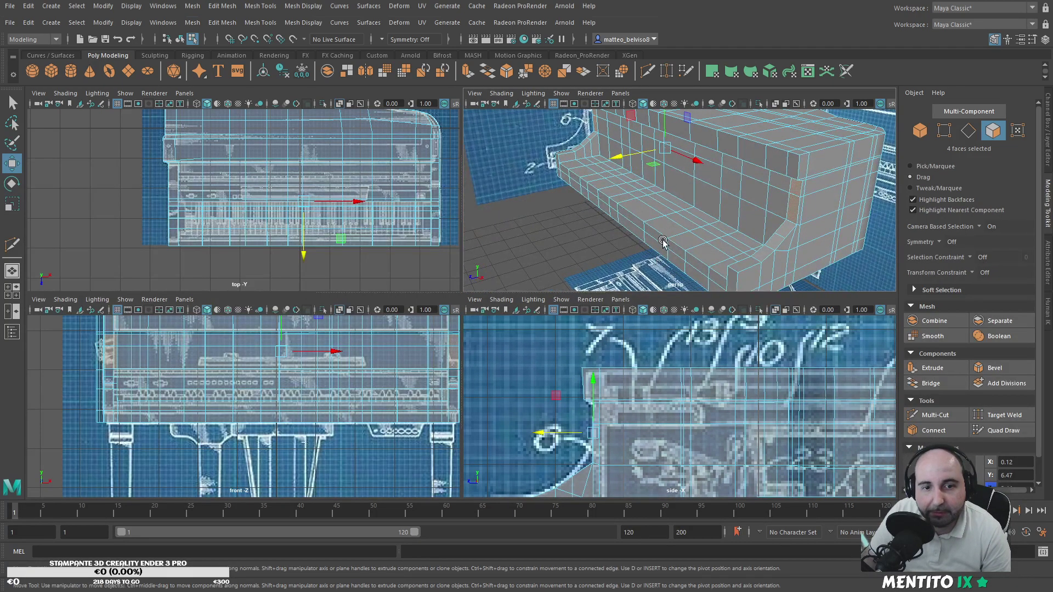
pyautogui.scroll(-5, 633, 269)
pyautogui.scroll(-5, 669, 390)
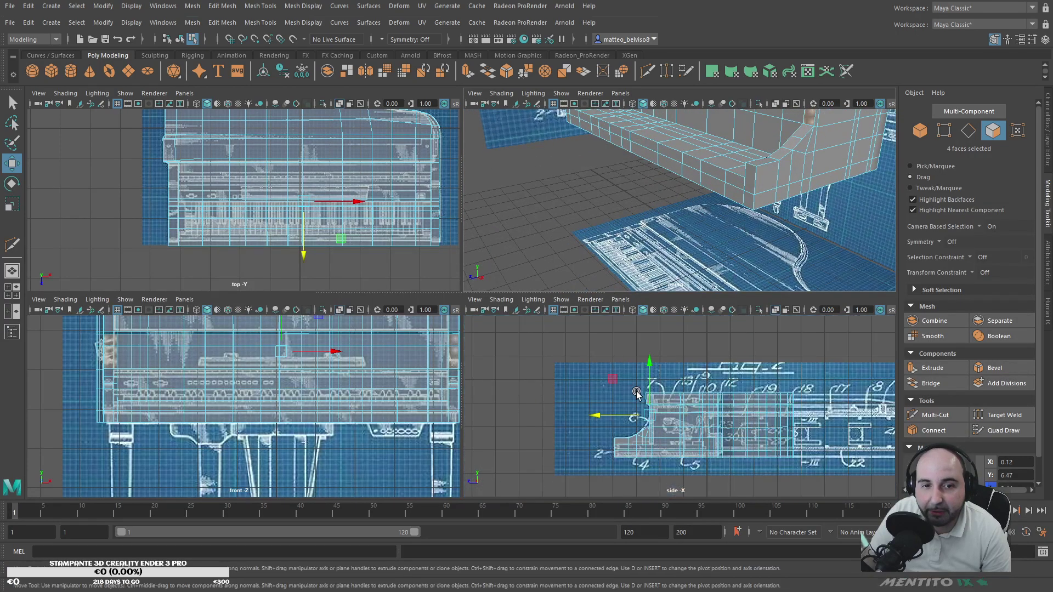
pyautogui.scroll(5, 669, 390)
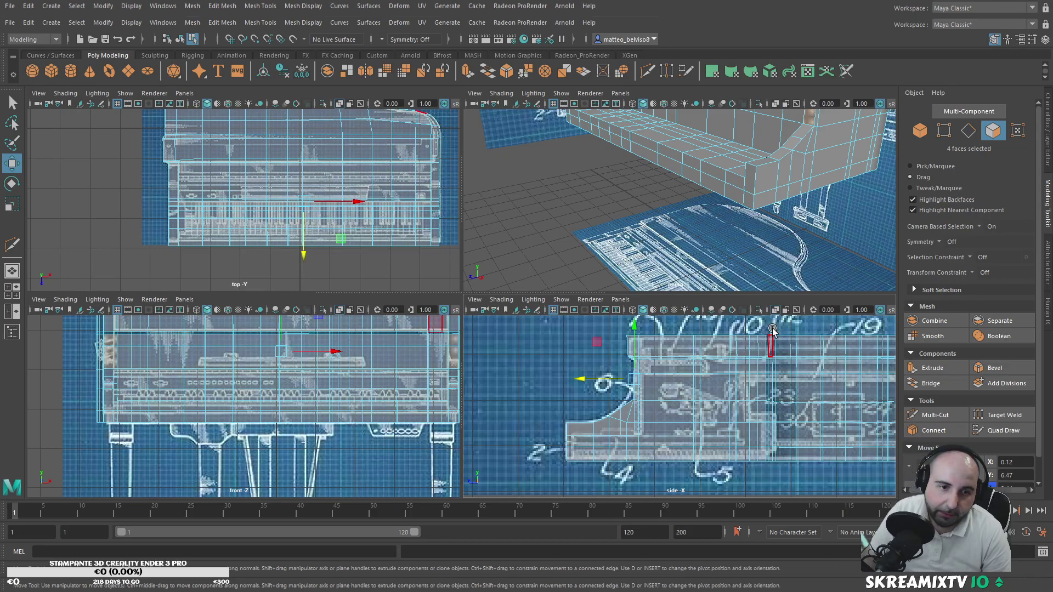
pyautogui.keyDown('alt'); pyautogui.moveTo(757, 235); pyautogui.dragTo(699, 215); pyautogui.keyUp('alt')
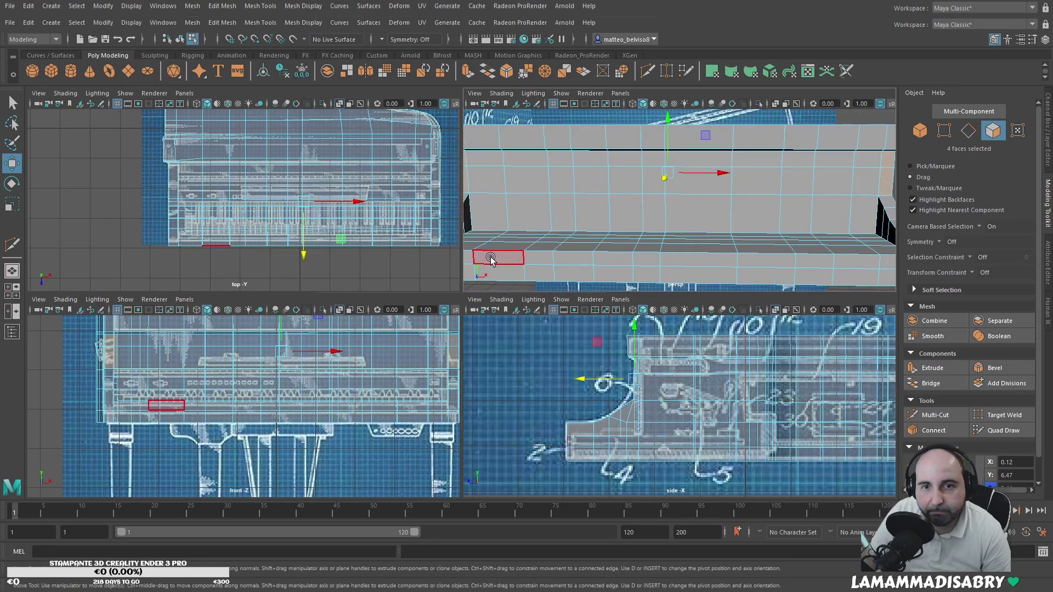
# Step: Create a polygon cube, raise it to about Y 6.51 and move it forward to the front of the case's upper wall
pyautogui.click(51, 71)
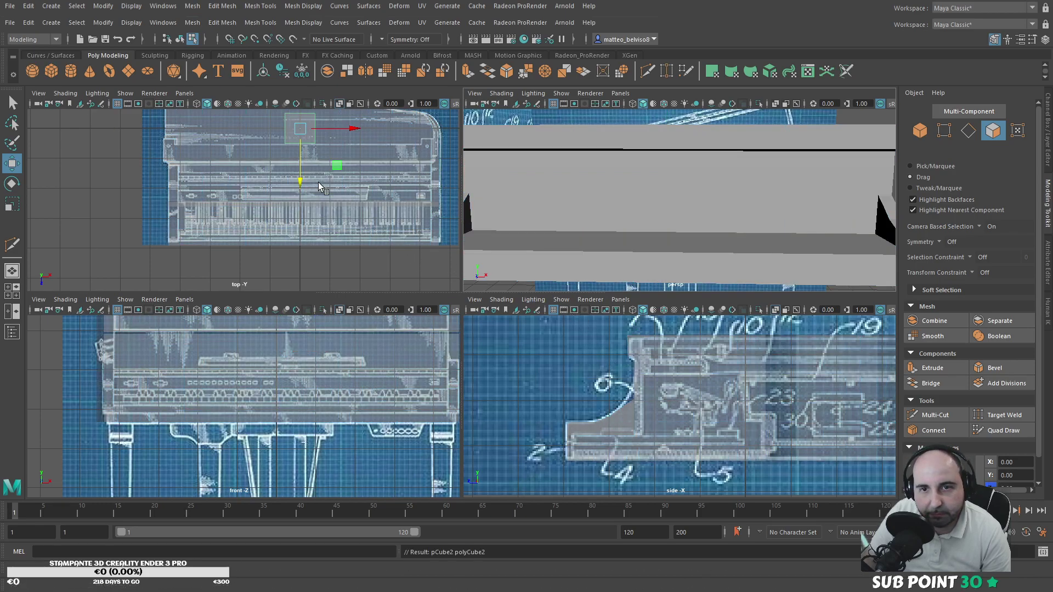
pyautogui.scroll(-5, 731, 329)
pyautogui.moveTo(704, 456); pyautogui.dragTo(721, 346)
pyautogui.moveTo(683, 395); pyautogui.dragTo(636, 395)
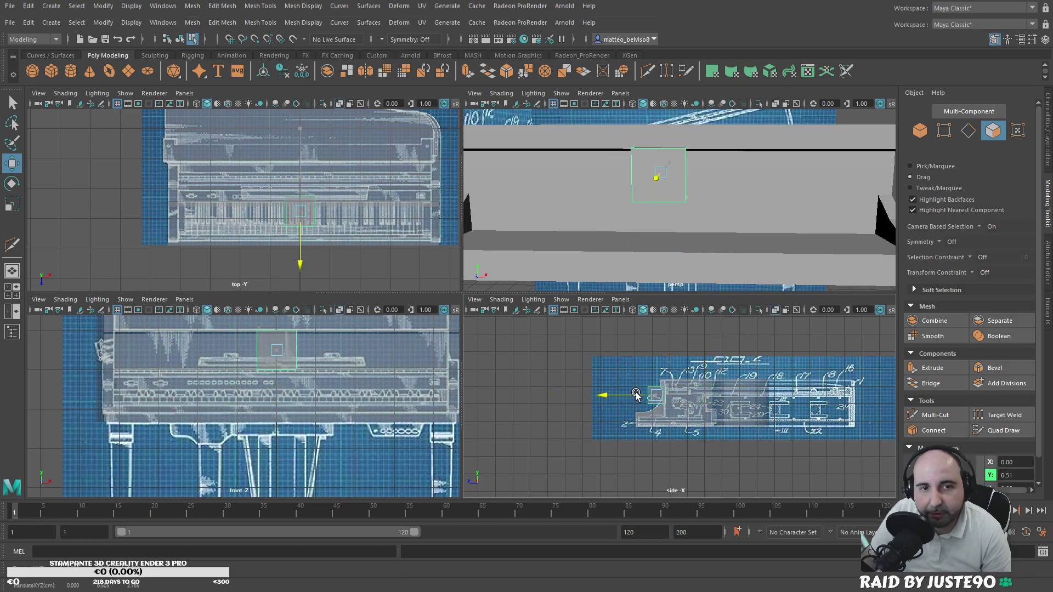
# Step: Scale the cube down uniformly and lower it to Y 6.23, over the long narrow strip in the front blueprint
pyautogui.press('r')
pyautogui.click(294, 341)
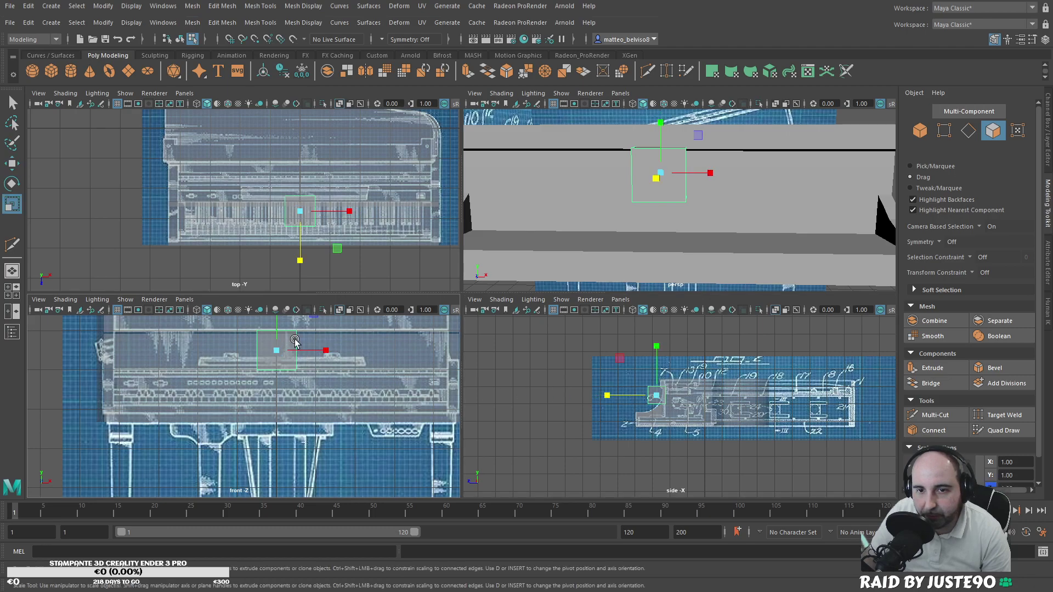
pyautogui.moveTo(282, 348)
pyautogui.mouseDown()
pyautogui.moveTo(258, 355)
pyautogui.moveTo(268, 352)
pyautogui.mouseUp()
pyautogui.press('w')
pyautogui.click(277, 338)
pyautogui.scroll(3, 269, 353)
pyautogui.keyDown('alt'); pyautogui.moveTo(326, 373); pyautogui.dragTo(323, 420, button='middle'); pyautogui.keyUp('alt')
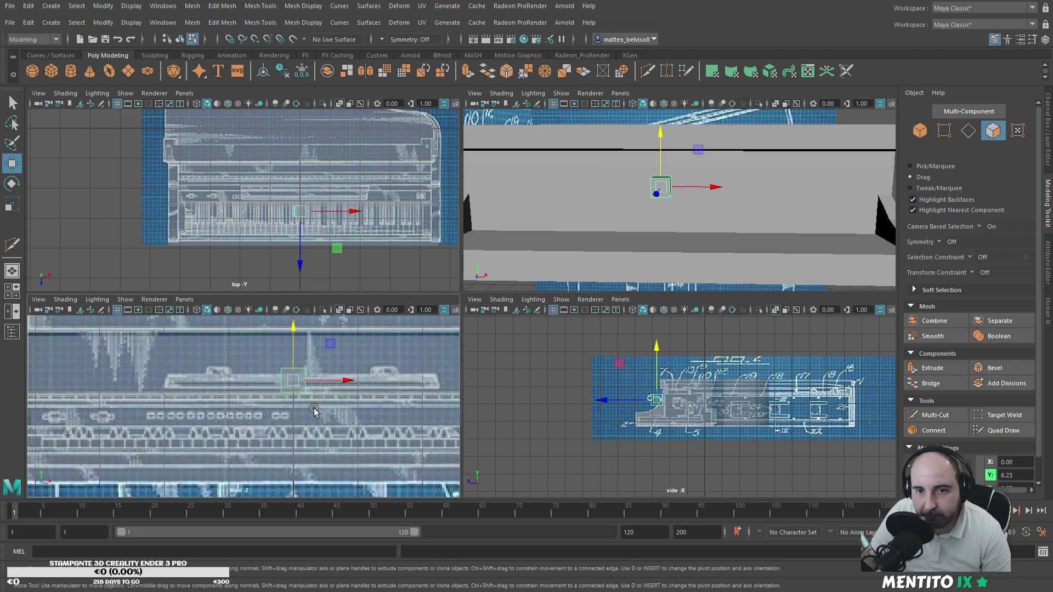
# Step: Scale the block to 0.24 in Y and 4.17 in X and shift it to X 0.14, fitting the blueprint strip
pyautogui.press('r')
pyautogui.moveTo(294, 381); pyautogui.dragTo(1050, 427)
pyautogui.press('w')
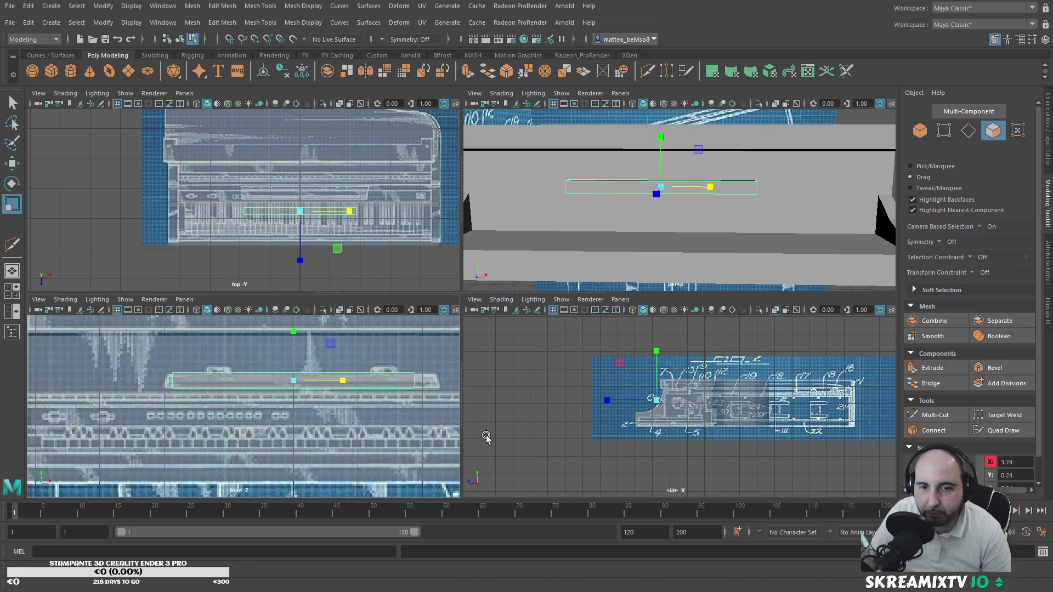
pyautogui.moveTo(347, 383); pyautogui.dragTo(353, 383)
pyautogui.press('r')
pyautogui.press('w')
pyautogui.press('r')
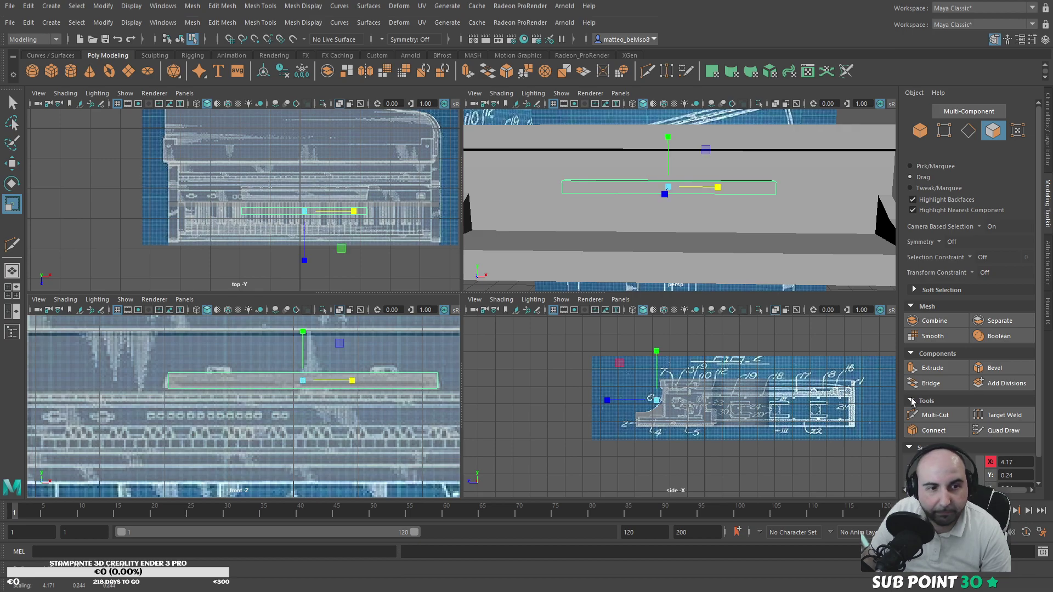
# Step: Use Multi-Cut to insert a lengthwise edge loop in the bar and cross loops at its centre, quarter points and one end
pyautogui.click(935, 415)
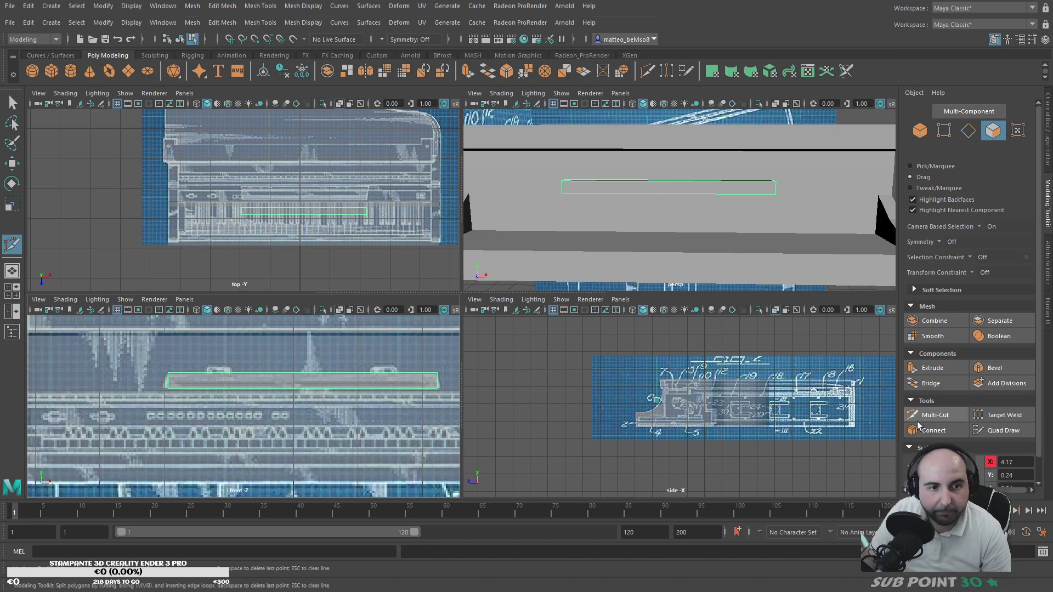
pyautogui.keyDown('ctrl'); pyautogui.click(436, 379); pyautogui.keyUp('ctrl')
pyautogui.keyDown('ctrl'); pyautogui.click(434, 380); pyautogui.keyUp('ctrl')
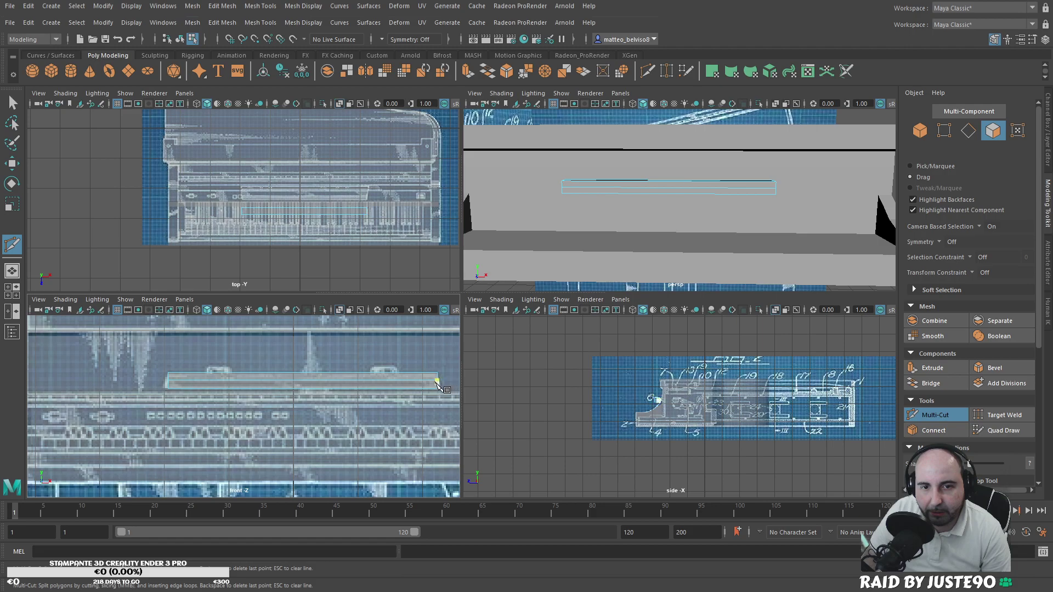
pyautogui.keyDown('ctrl'); pyautogui.click(293, 386); pyautogui.keyUp('ctrl')
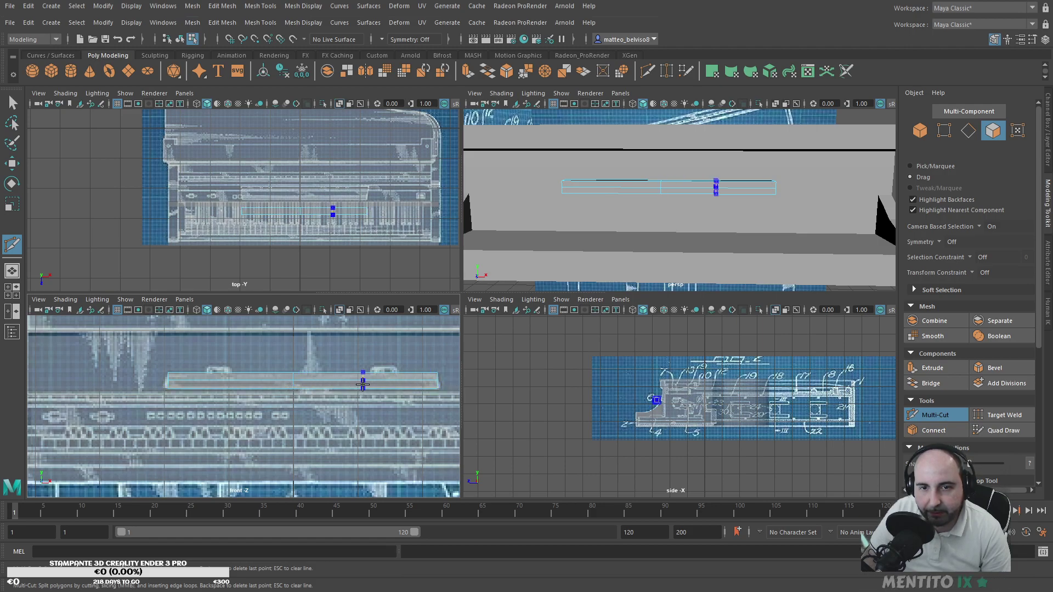
pyautogui.keyDown('ctrl'); pyautogui.click(357, 381); pyautogui.keyUp('ctrl')
pyautogui.keyDown('ctrl'); pyautogui.click(229, 383); pyautogui.keyUp('ctrl')
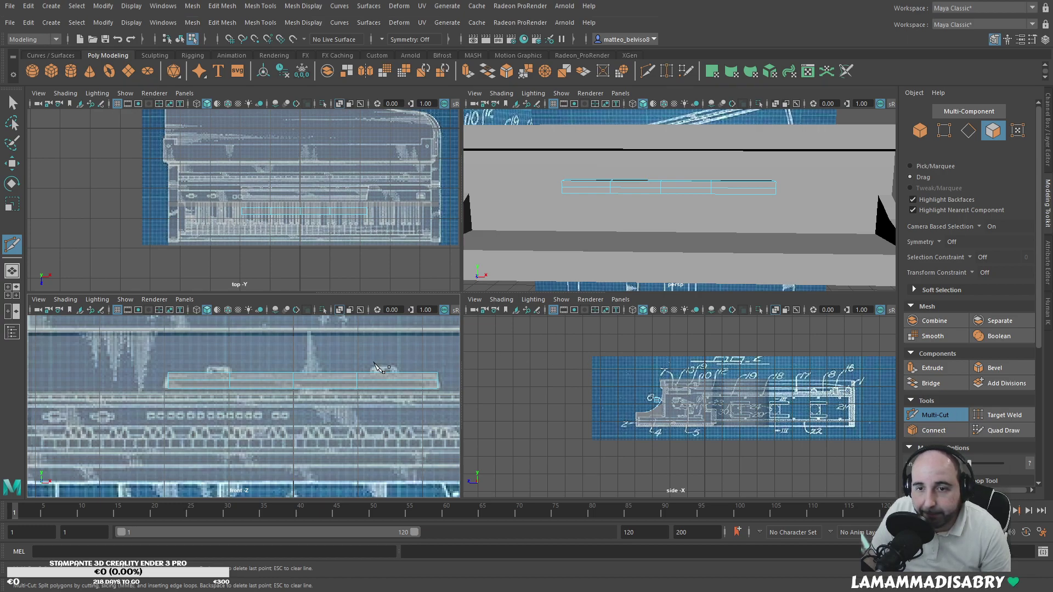
pyautogui.scroll(-6, 383, 368)
pyautogui.scroll(2, 387, 389)
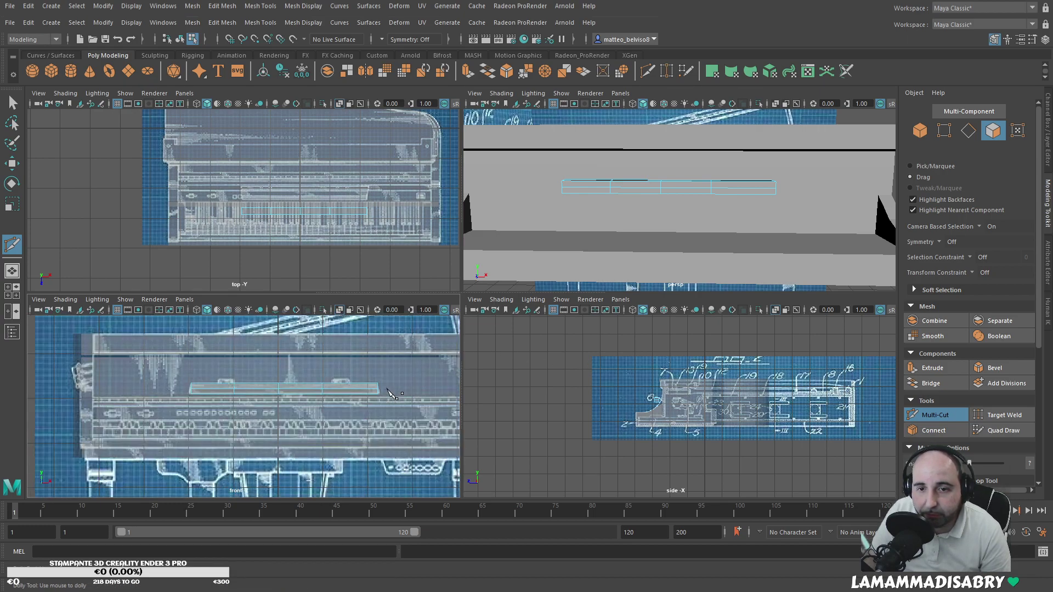
pyautogui.moveTo(390, 387); pyautogui.dragTo(390, 387)
pyautogui.click(931, 421)
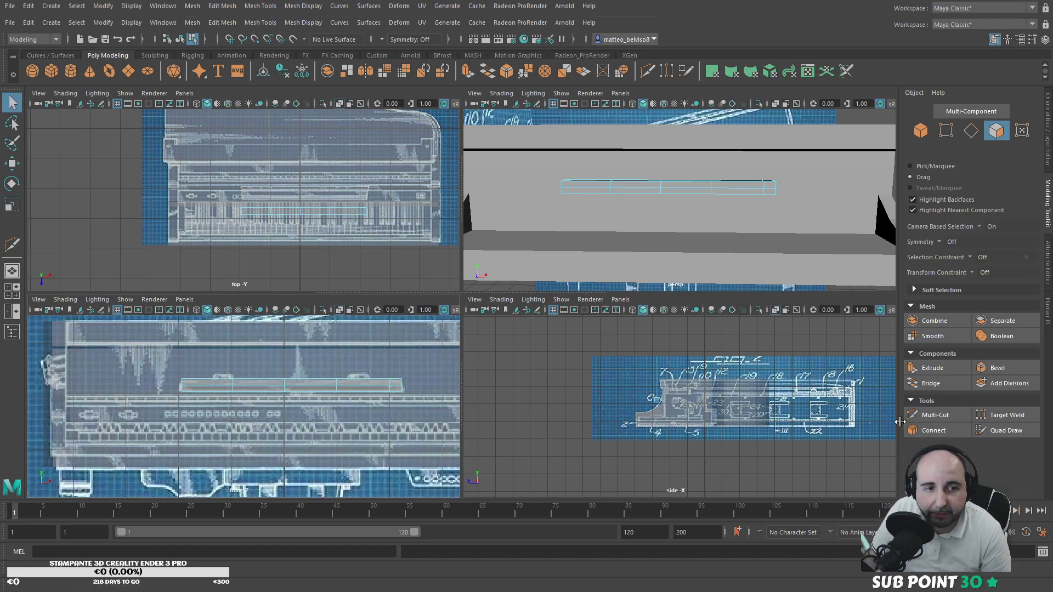
# Step: Try to widen the bar's lower front edge row with Scale, and select the lengthwise middle loop for the same scaling
pyautogui.press('F9')
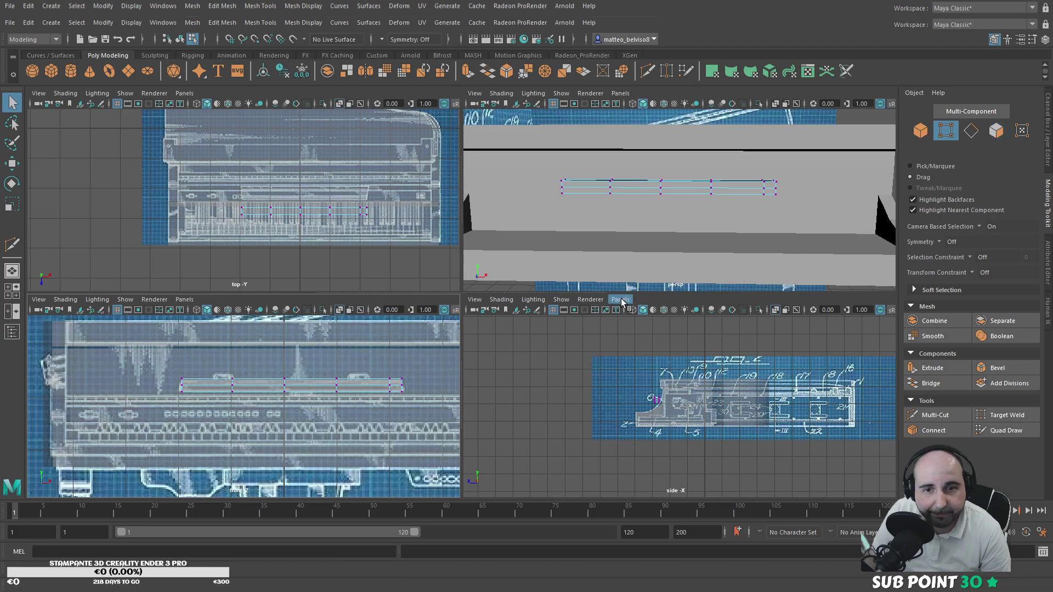
pyautogui.scroll(2, 302, 386)
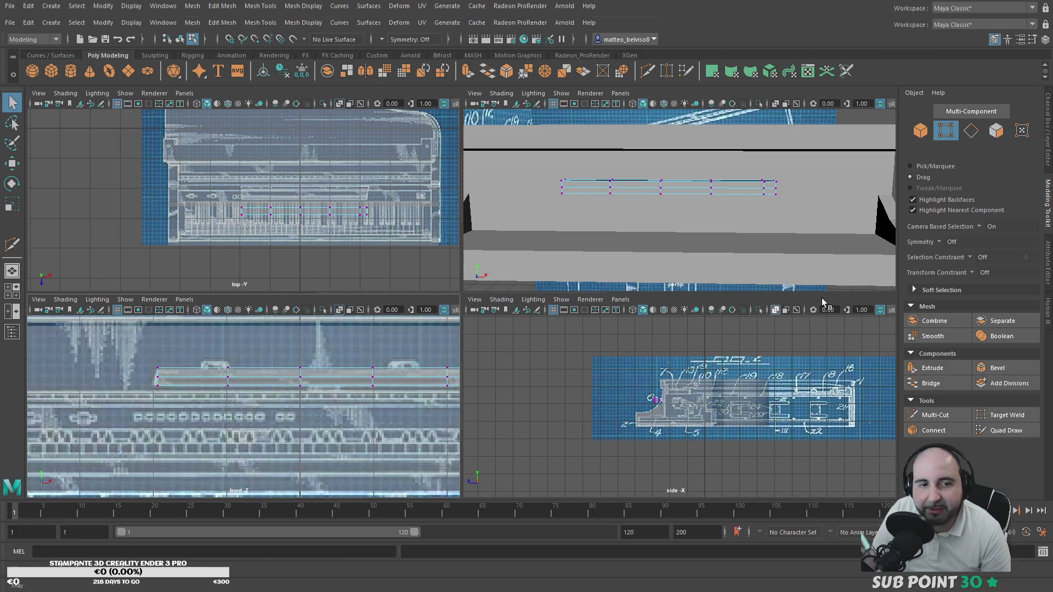
pyautogui.click(971, 131)
pyautogui.doubleClick(270, 388)
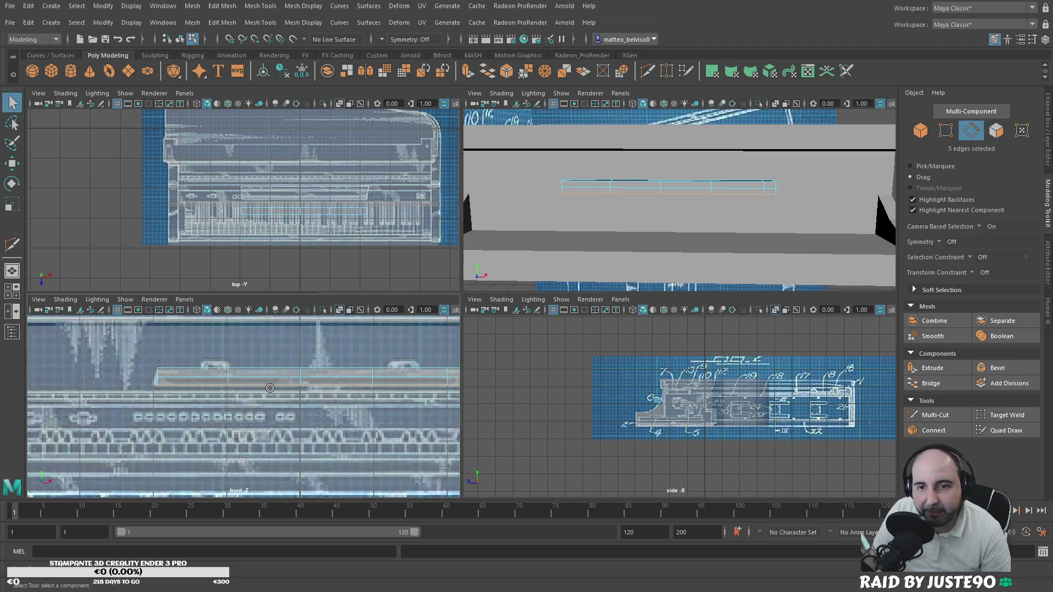
pyautogui.press('r')
pyautogui.moveTo(312, 390); pyautogui.dragTo(313, 377)
pyautogui.doubleClick(330, 377)
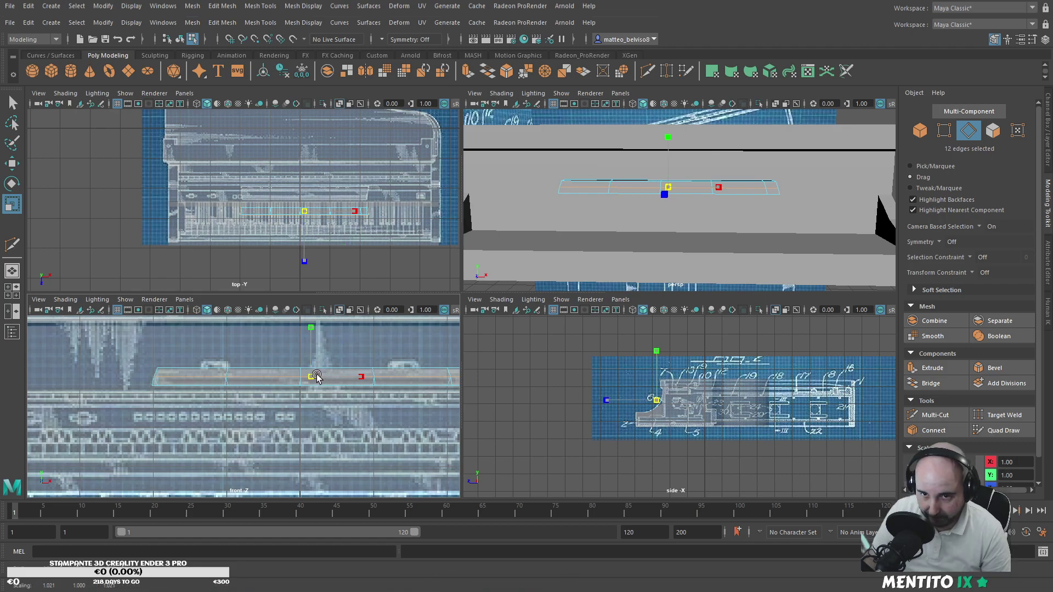
pyautogui.moveTo(316, 378); pyautogui.dragTo(312, 375)
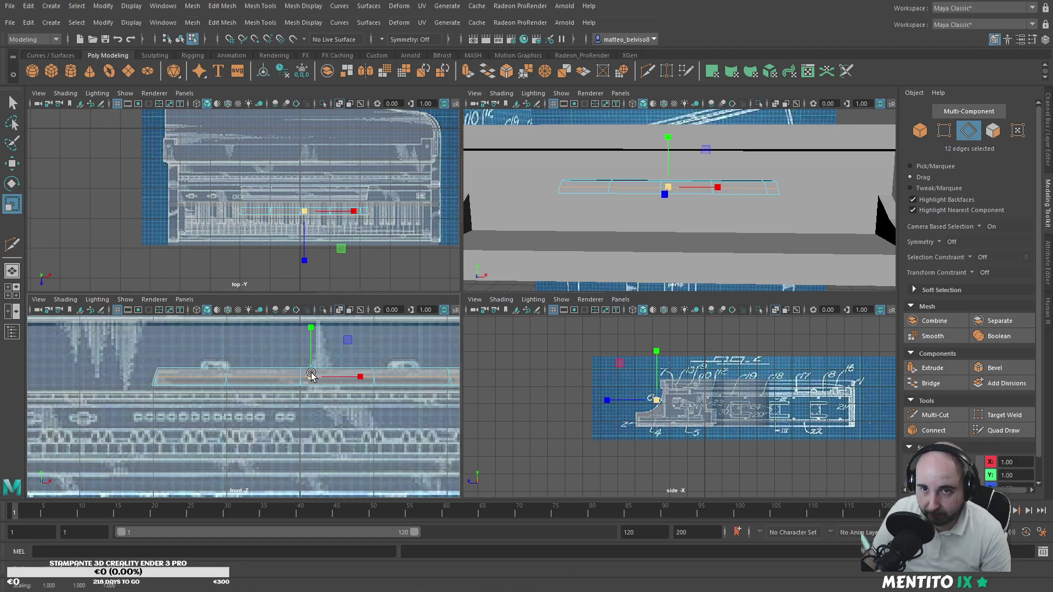
# Step: Try to shift a single vertex on the bar's lower edge row slightly along X to straighten its cross loop
pyautogui.moveTo(588, 293); pyautogui.dragTo(637, 305)
pyautogui.keyDown('alt'); pyautogui.moveTo(629, 253); pyautogui.dragTo(666, 258); pyautogui.keyUp('alt')
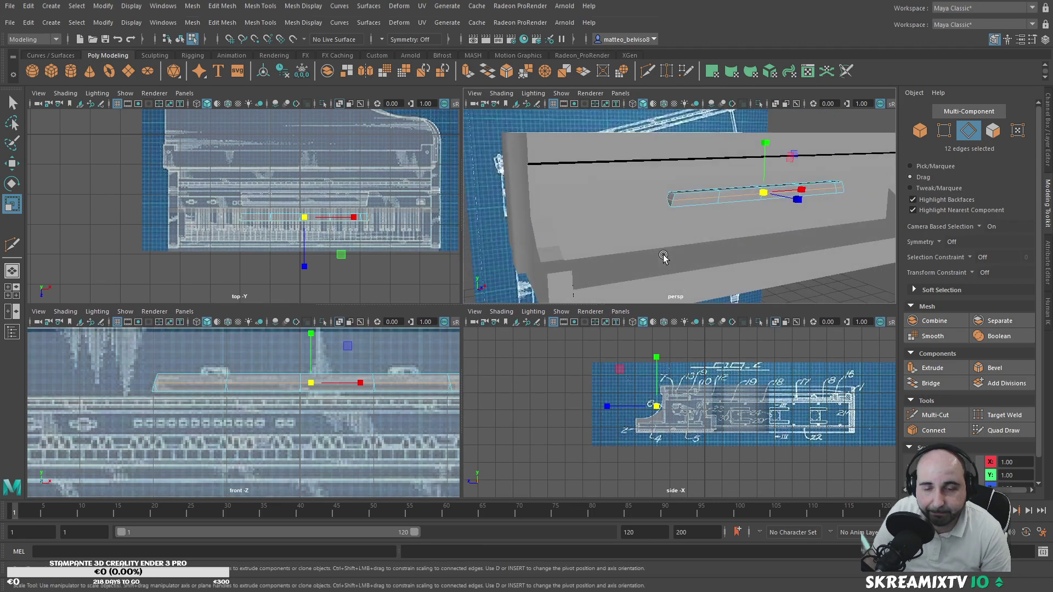
pyautogui.keyDown('alt'); pyautogui.moveTo(362, 375); pyautogui.dragTo(286, 359, button='middle'); pyautogui.keyUp('alt')
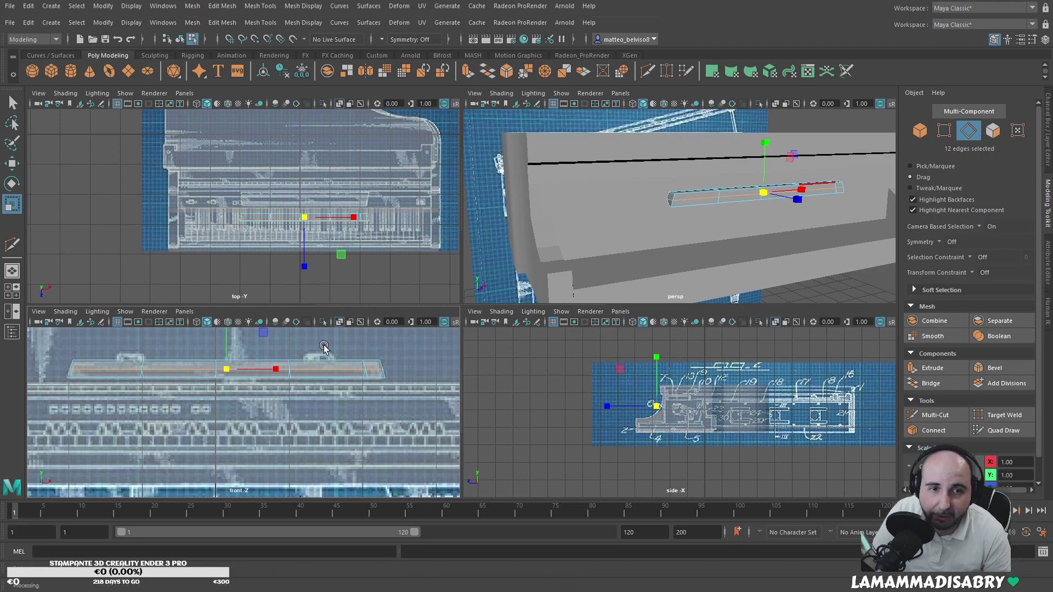
pyautogui.press('F9')
pyautogui.scroll(2, 340, 383)
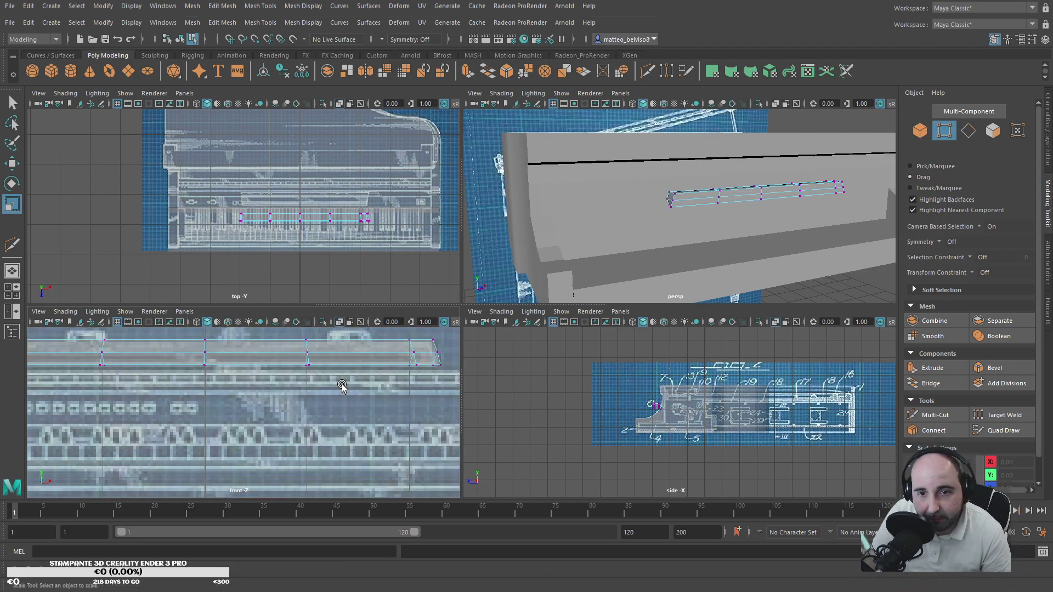
pyautogui.scroll(2, 342, 386)
pyautogui.click(331, 346)
pyautogui.press('w')
pyautogui.moveTo(366, 348); pyautogui.dragTo(372, 345)
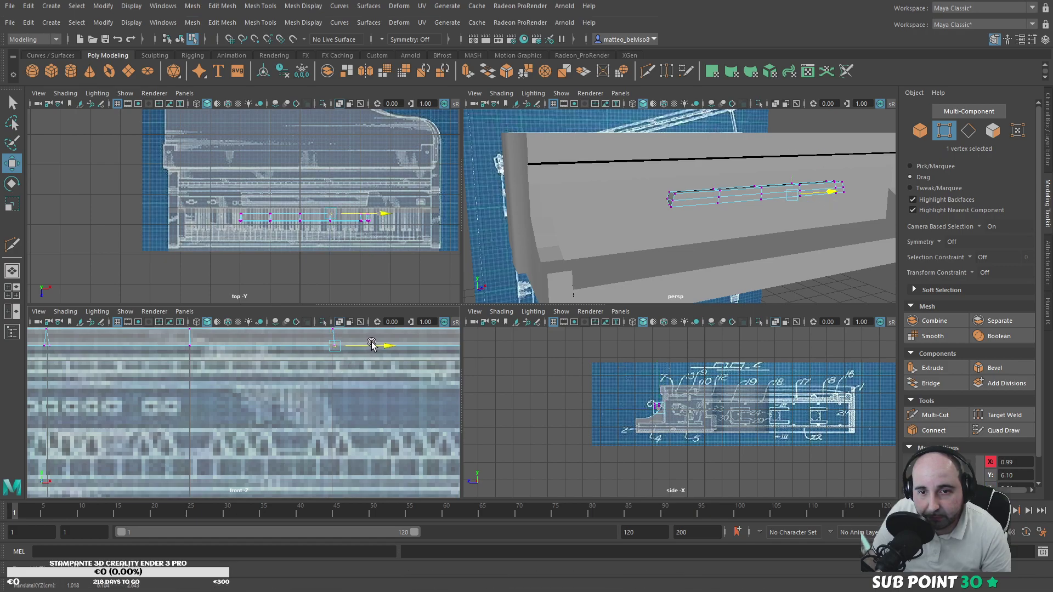
# Step: Undo the vertex move and the scaling of the bar's lower edge row
pyautogui.keyDown('alt'); pyautogui.moveTo(370, 379); pyautogui.dragTo(322, 426, button='middle'); pyautogui.keyUp('alt')
pyautogui.hotkey('ctrl', 'z')
pyautogui.hotkey('ctrl', 'z')
pyautogui.hotkey('ctrl', 'z')
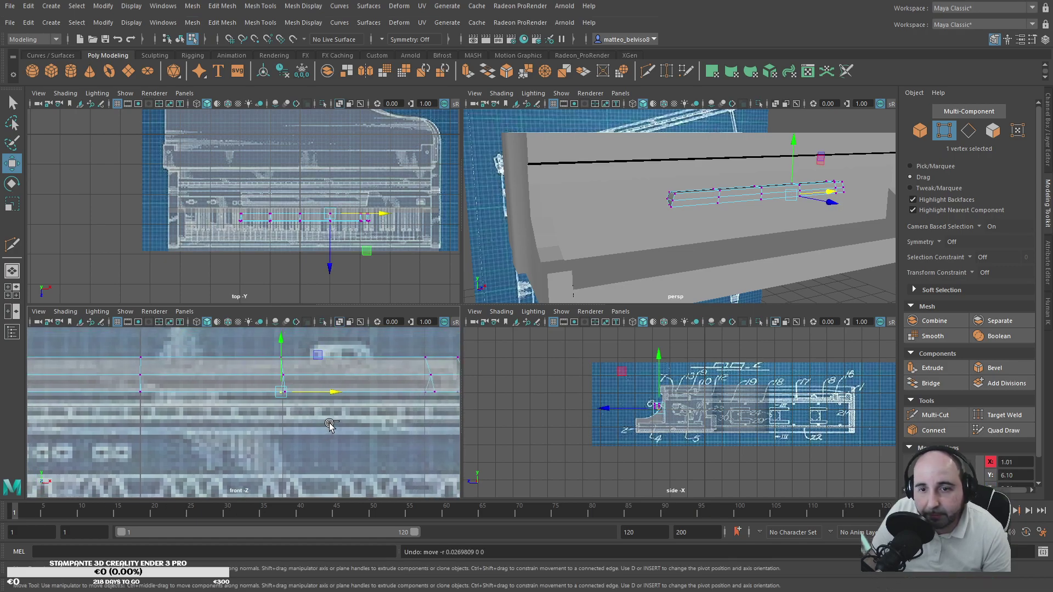
pyautogui.hotkey('ctrl', 'z')
pyautogui.hotkey('ctrl', 'z')
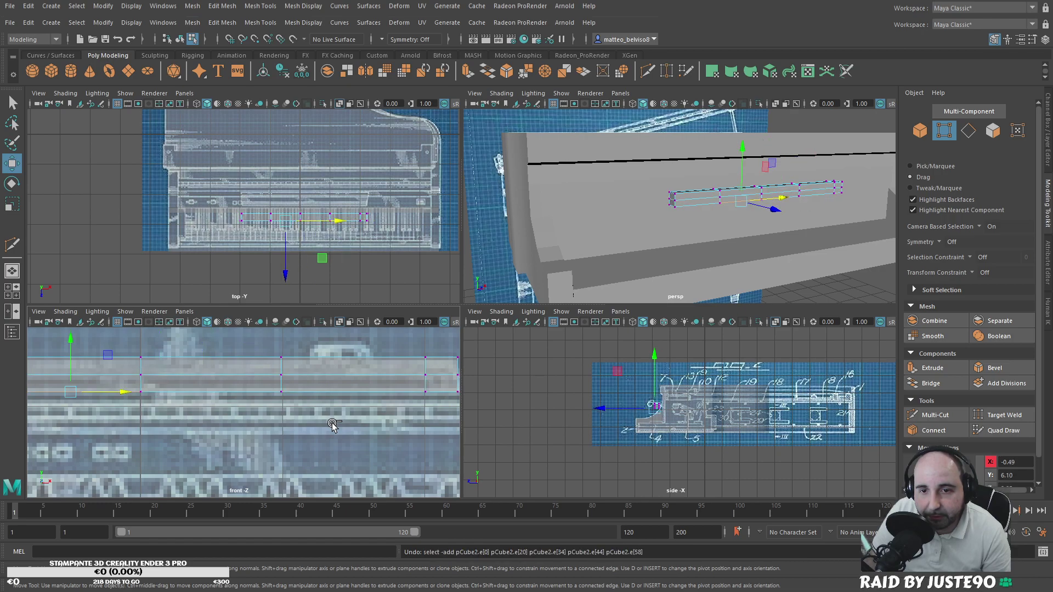
# Step: Try to widen the bar's base by scaling its lower front edges together with the bottom edges of both ends, then undo it
pyautogui.keyDown('alt'); pyautogui.moveTo(573, 254); pyautogui.dragTo(486, 283); pyautogui.keyUp('alt')
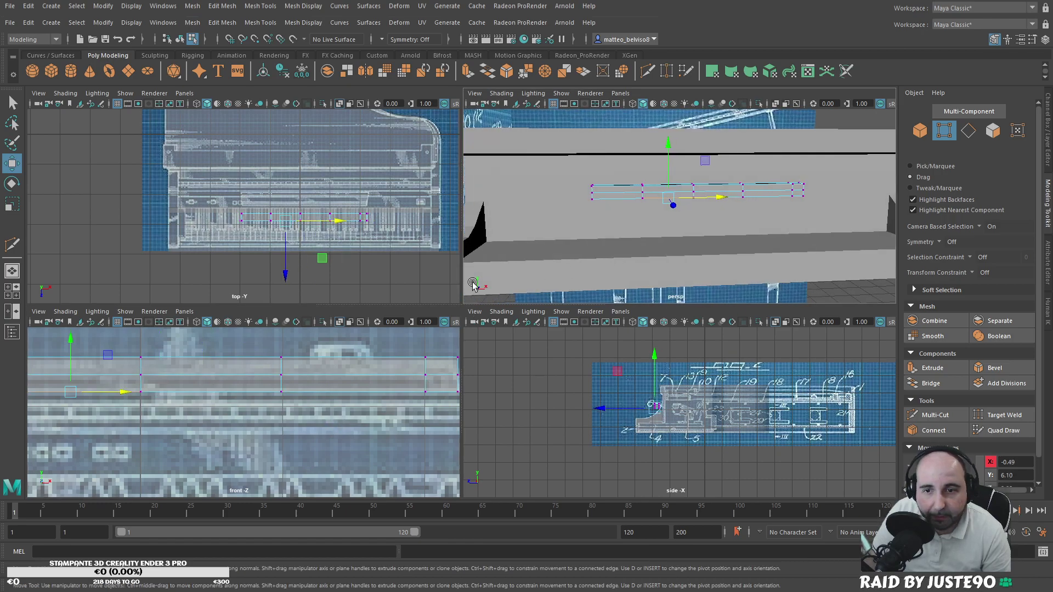
pyautogui.press('F10')
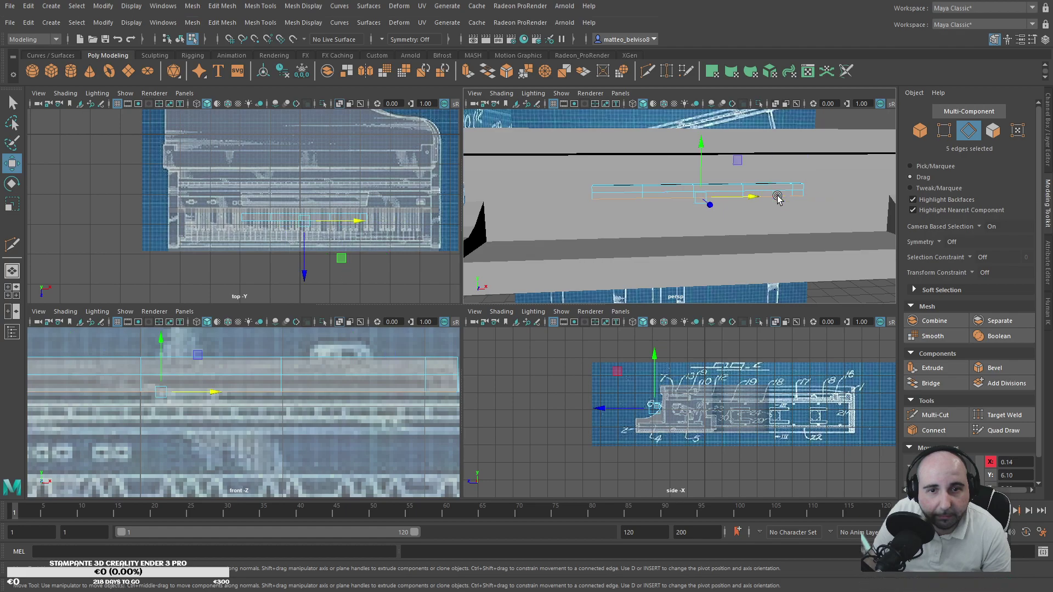
pyautogui.keyDown('alt'); pyautogui.moveTo(701, 237); pyautogui.dragTo(623, 253); pyautogui.keyUp('alt')
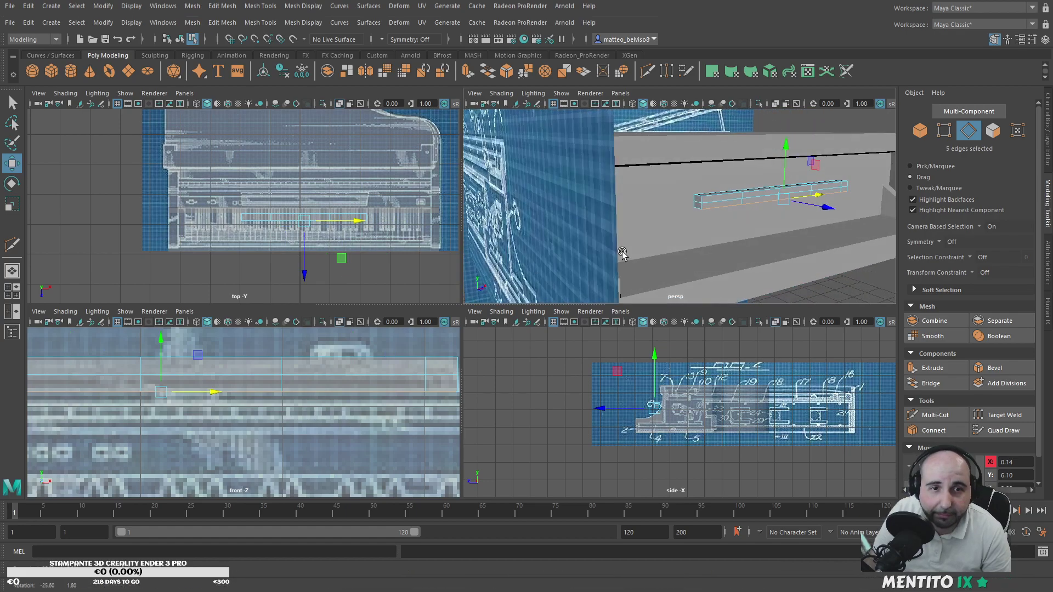
pyautogui.keyDown('shift'); pyautogui.click(700, 206); pyautogui.keyUp('shift')
pyautogui.keyDown('alt'); pyautogui.moveTo(696, 207); pyautogui.dragTo(708, 228); pyautogui.keyUp('alt')
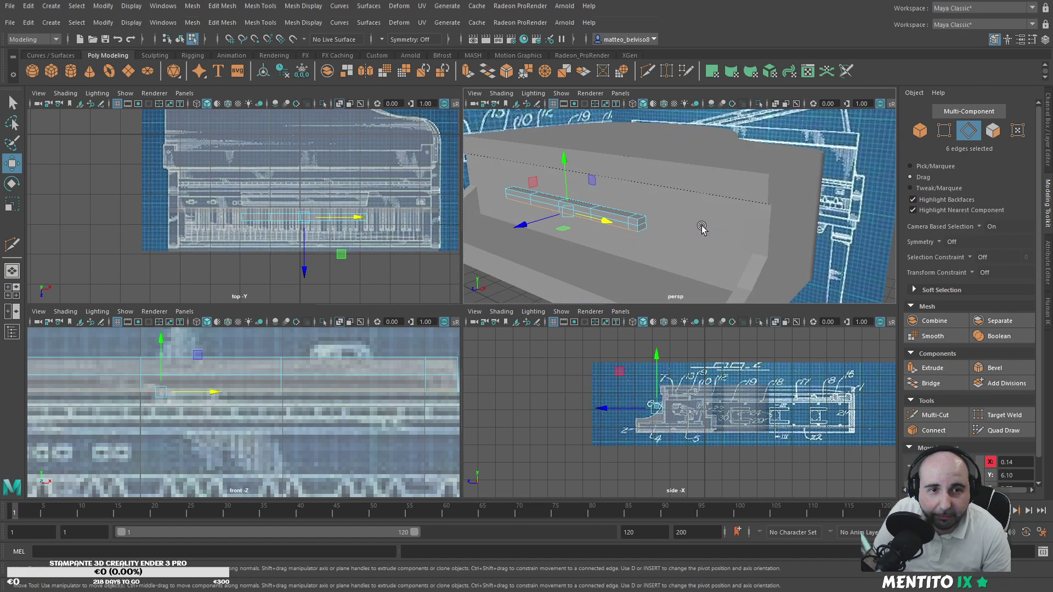
pyautogui.scroll(-5, 304, 400)
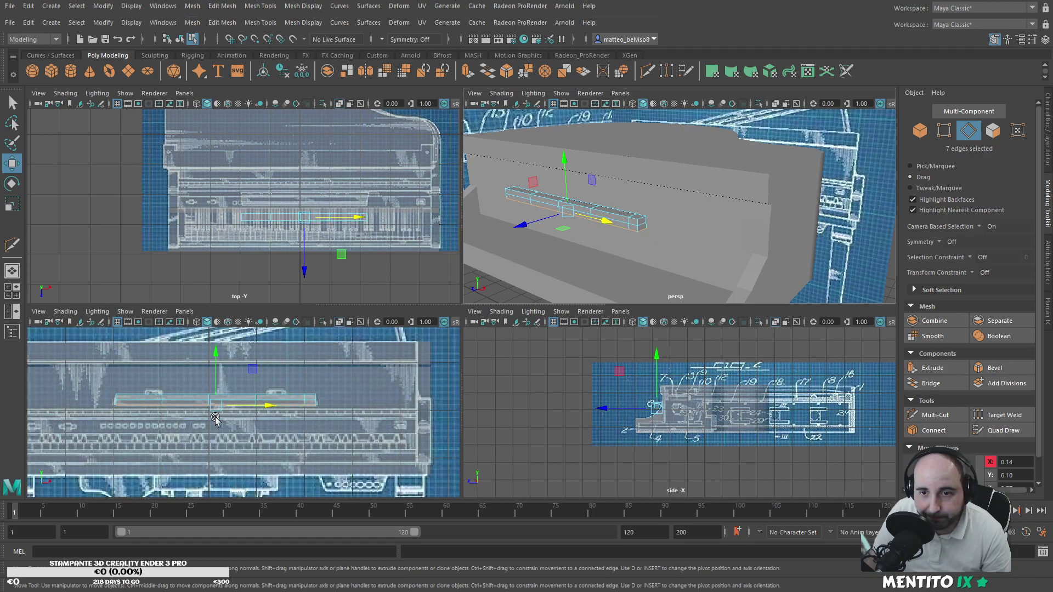
pyautogui.press('r')
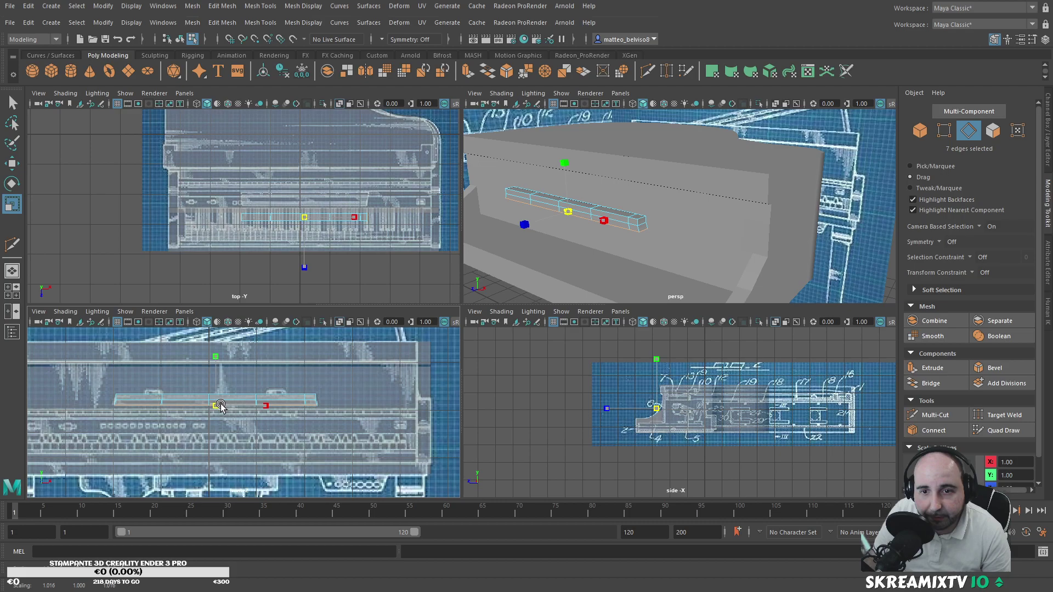
pyautogui.scroll(5, 220, 405)
pyautogui.hotkey('ctrl', 'z')
# Step: In object mode, move the bar forward along Z until it stands clear in front of the case
pyautogui.press('F8')
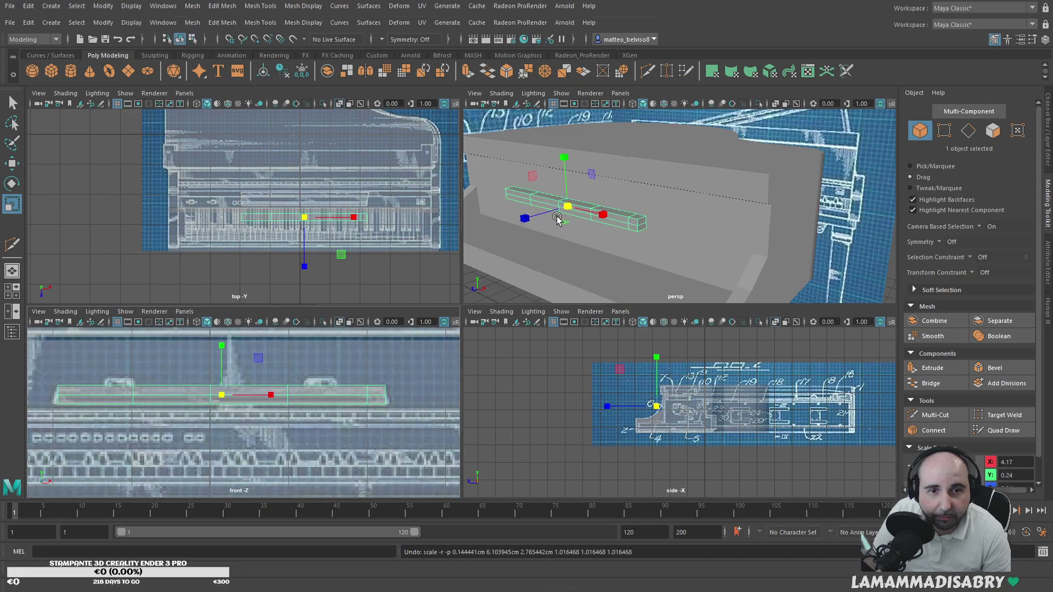
pyautogui.press('w')
pyautogui.moveTo(521, 221); pyautogui.dragTo(465, 245)
# Step: Select the five faces on the bar's underside and scale them up slightly to slope the ends like the blueprint
pyautogui.keyDown('alt'); pyautogui.moveTo(559, 256); pyautogui.dragTo(487, 254); pyautogui.keyUp('alt')
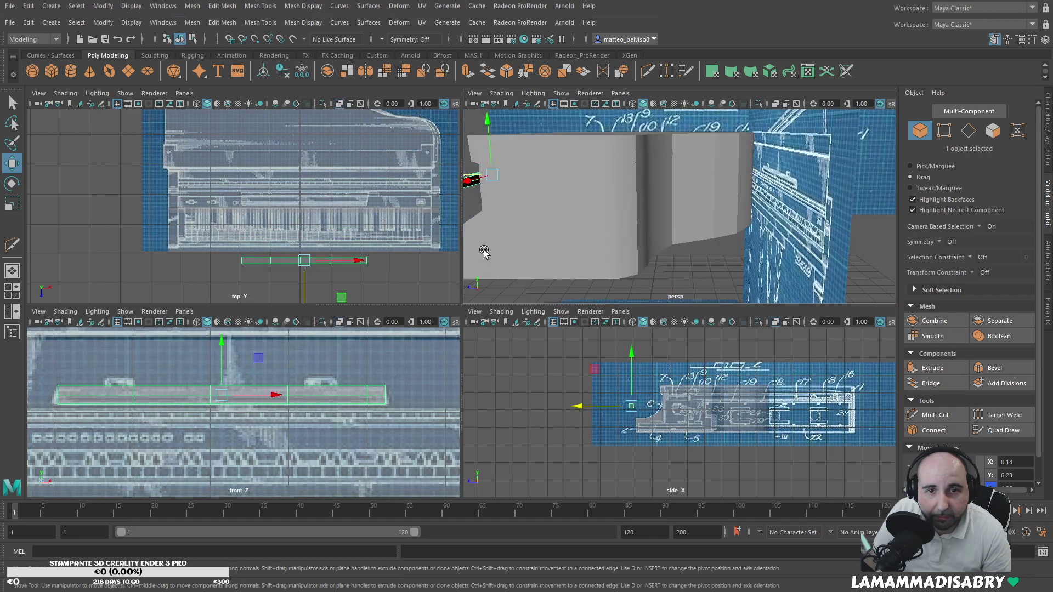
pyautogui.keyDown('alt'); pyautogui.moveTo(486, 254); pyautogui.dragTo(613, 288, button='middle'); pyautogui.keyUp('alt')
pyautogui.keyDown('alt'); pyautogui.moveTo(612, 289); pyautogui.dragTo(656, 229); pyautogui.keyUp('alt')
pyautogui.press('F11')
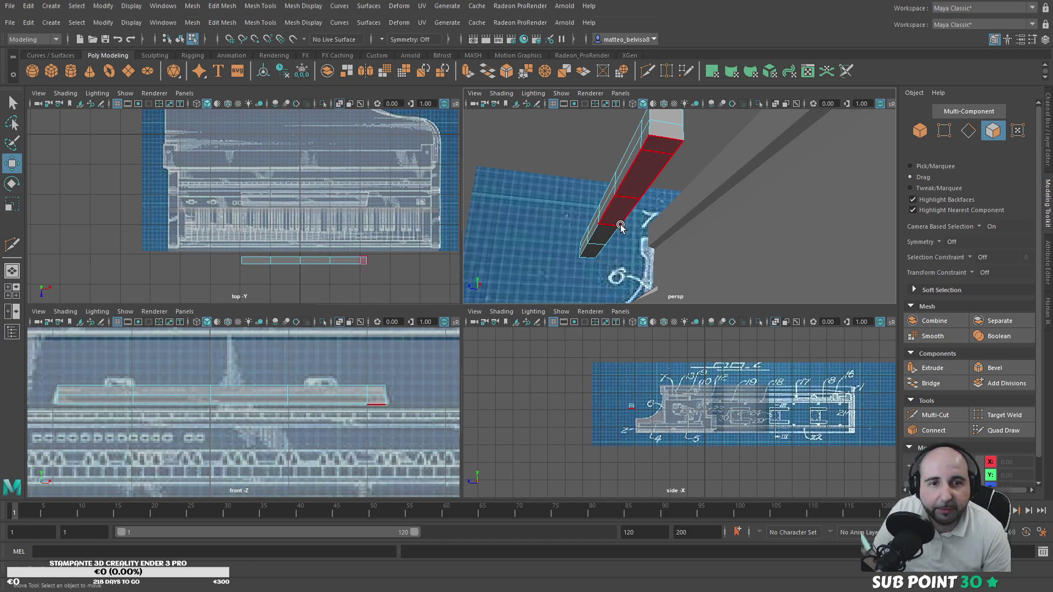
pyautogui.click(595, 254)
pyautogui.press('r')
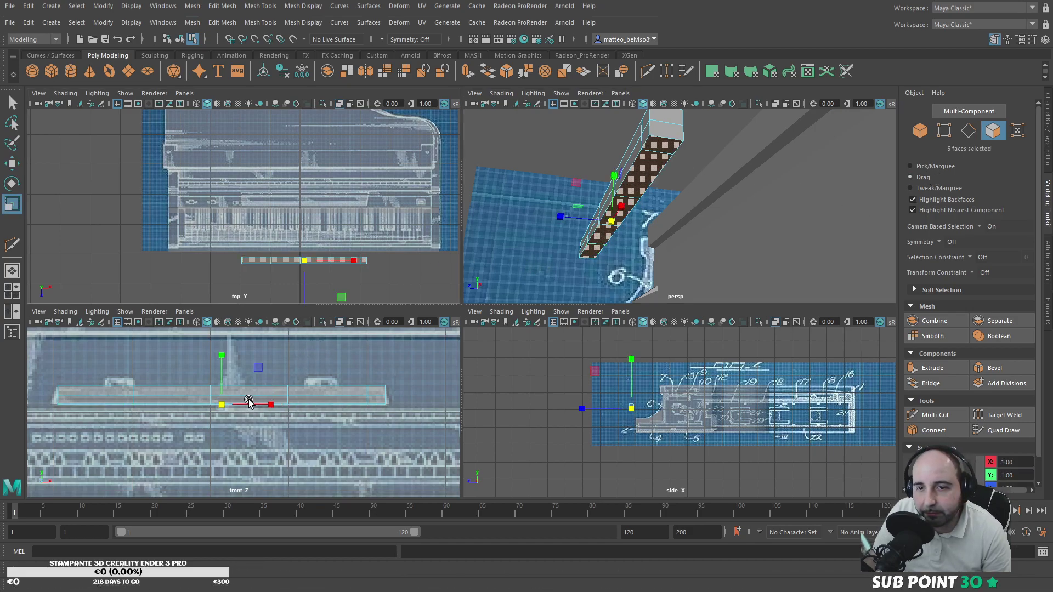
pyautogui.moveTo(222, 407); pyautogui.dragTo(228, 404)
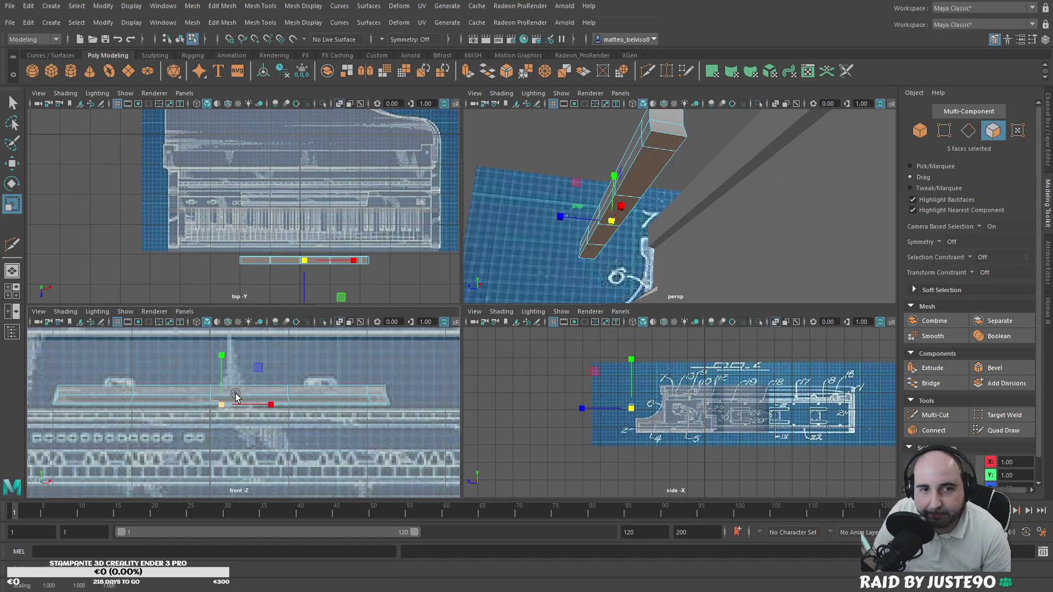
# Step: Select the bar's middle edge loops and scale them up slightly to match the front reference
pyautogui.click(969, 130)
pyautogui.keyDown('alt'); pyautogui.moveTo(574, 230); pyautogui.dragTo(607, 248); pyautogui.keyUp('alt')
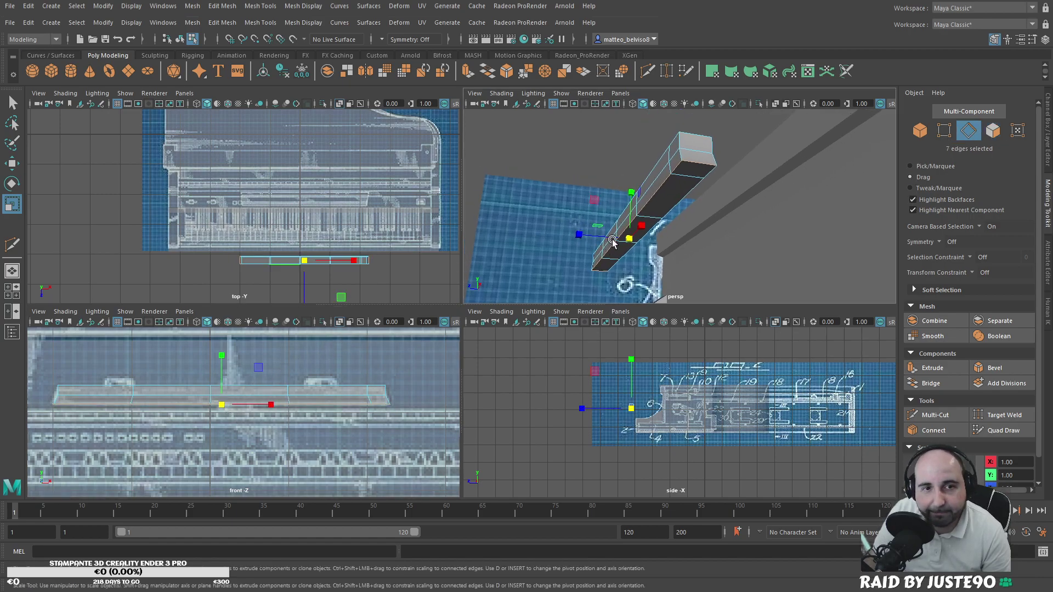
pyautogui.keyDown('shift'); pyautogui.doubleClick(695, 150); pyautogui.keyUp('shift')
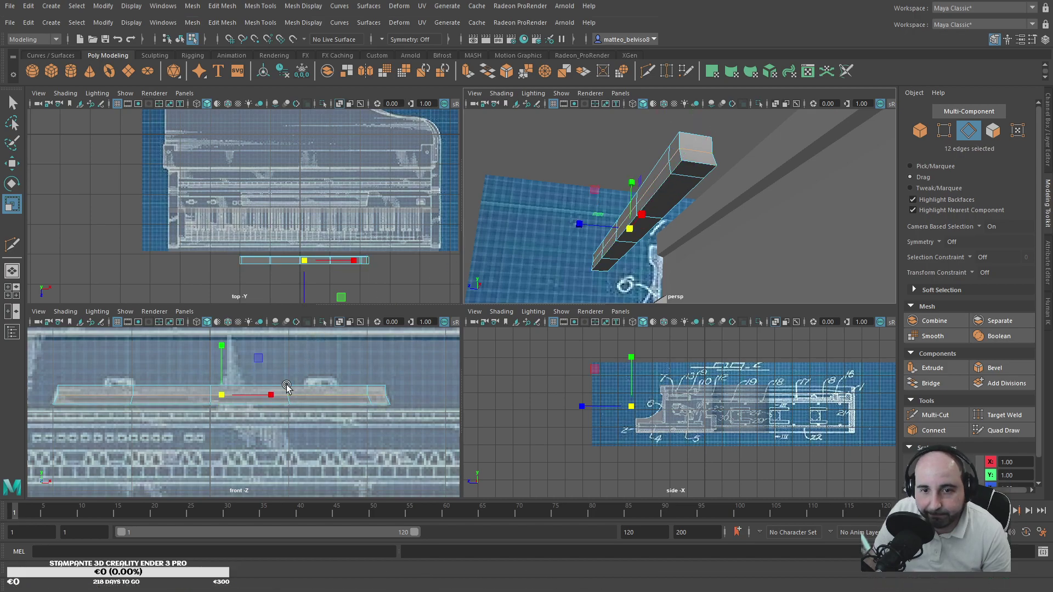
pyautogui.moveTo(224, 395); pyautogui.dragTo(224, 396)
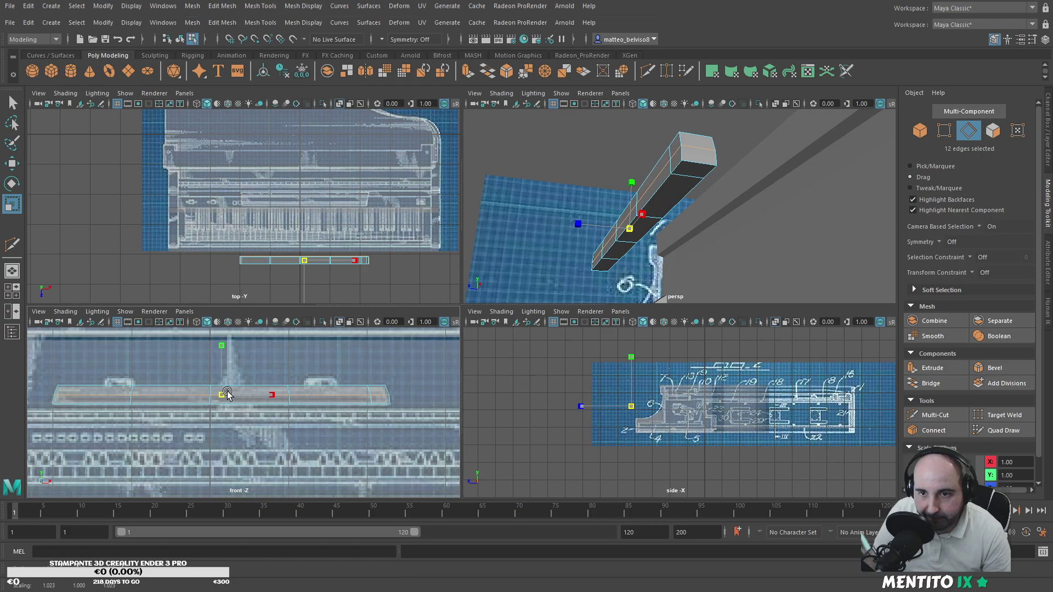
# Step: Try scaling the bar's upper front lengthwise edges uniformly, and undo it
pyautogui.doubleClick(236, 385)
pyautogui.moveTo(222, 387); pyautogui.dragTo(223, 386)
pyautogui.hotkey('ctrl', 'z')
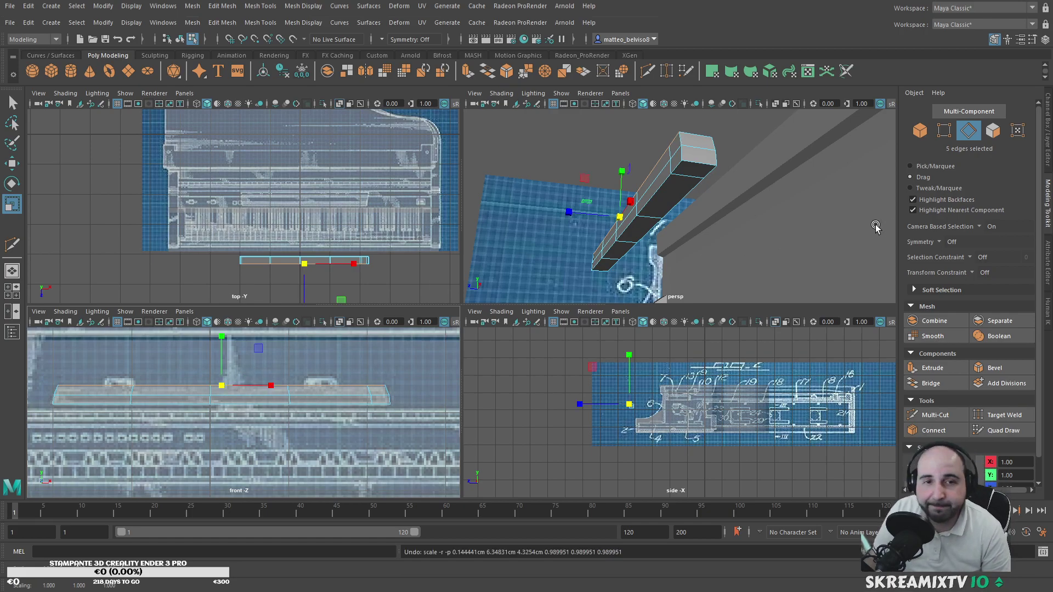
# Step: Try scaling the bar's ten selected faces, including the whole top row, and undo it
pyautogui.keyDown('alt'); pyautogui.moveTo(522, 256); pyautogui.dragTo(769, 251); pyautogui.keyUp('alt')
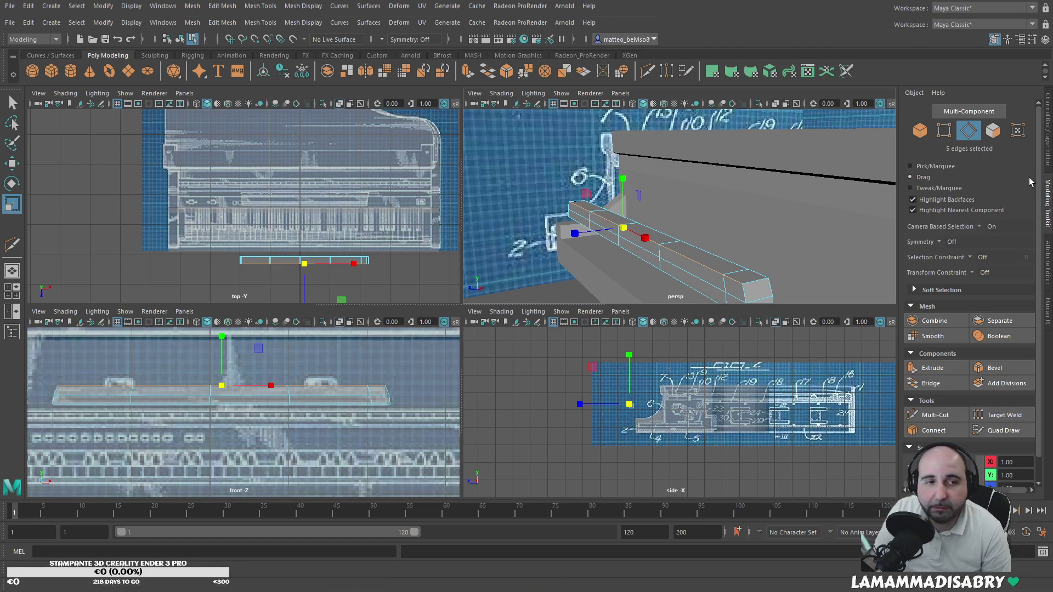
pyautogui.click(976, 135)
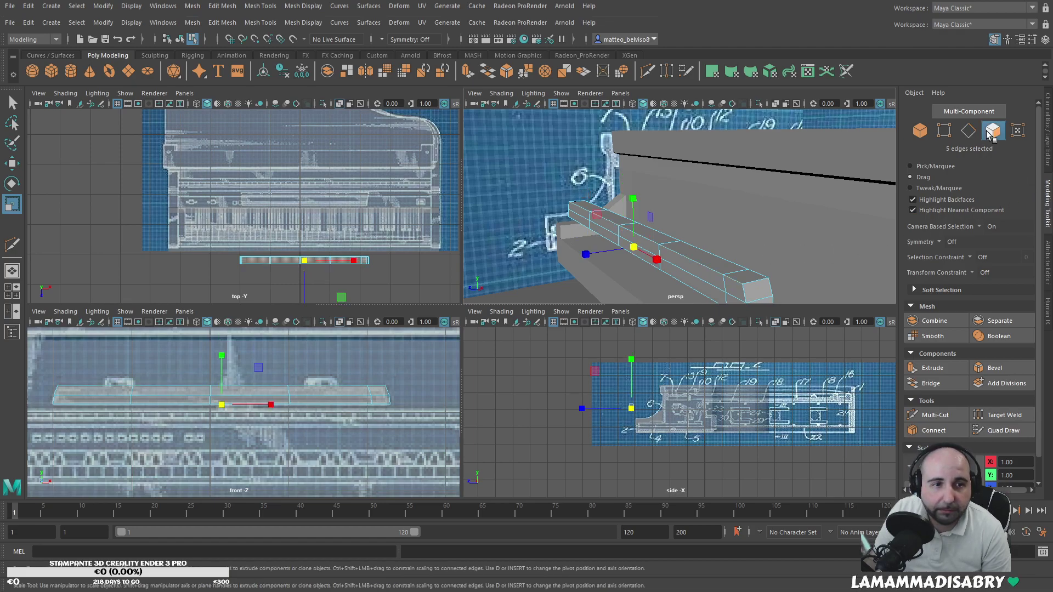
pyautogui.keyDown('shift'); pyautogui.click(614, 218); pyautogui.keyUp('shift')
pyautogui.keyDown('shift'); pyautogui.click(586, 206); pyautogui.keyUp('shift')
pyautogui.keyDown('shift'); pyautogui.click(666, 239); pyautogui.keyUp('shift')
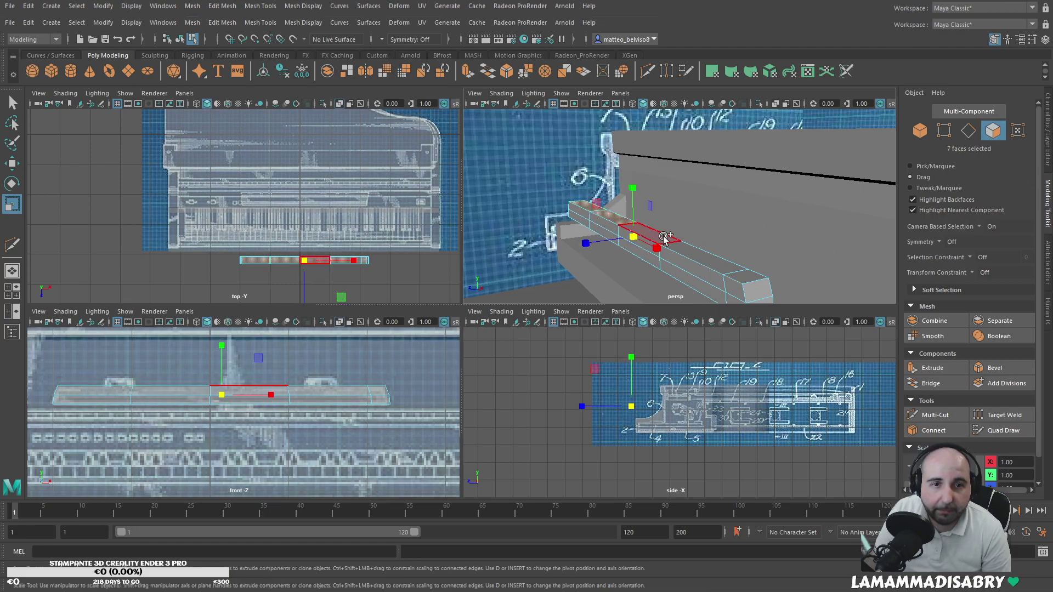
pyautogui.keyDown('shift'); pyautogui.click(690, 251); pyautogui.keyUp('shift')
pyautogui.keyDown('shift'); pyautogui.click(741, 275); pyautogui.keyUp('shift')
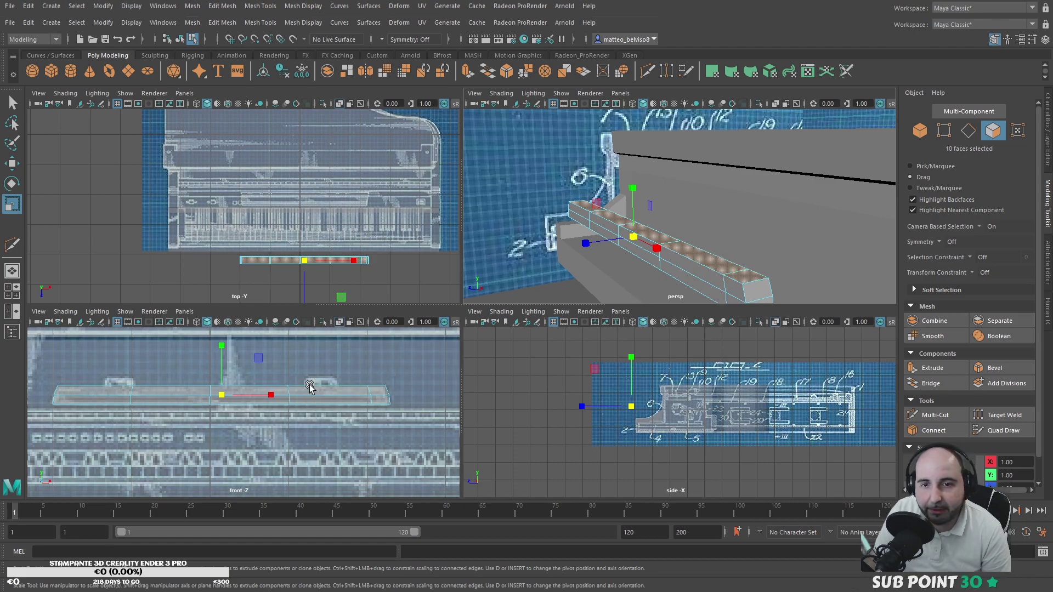
pyautogui.moveTo(222, 397); pyautogui.dragTo(222, 397)
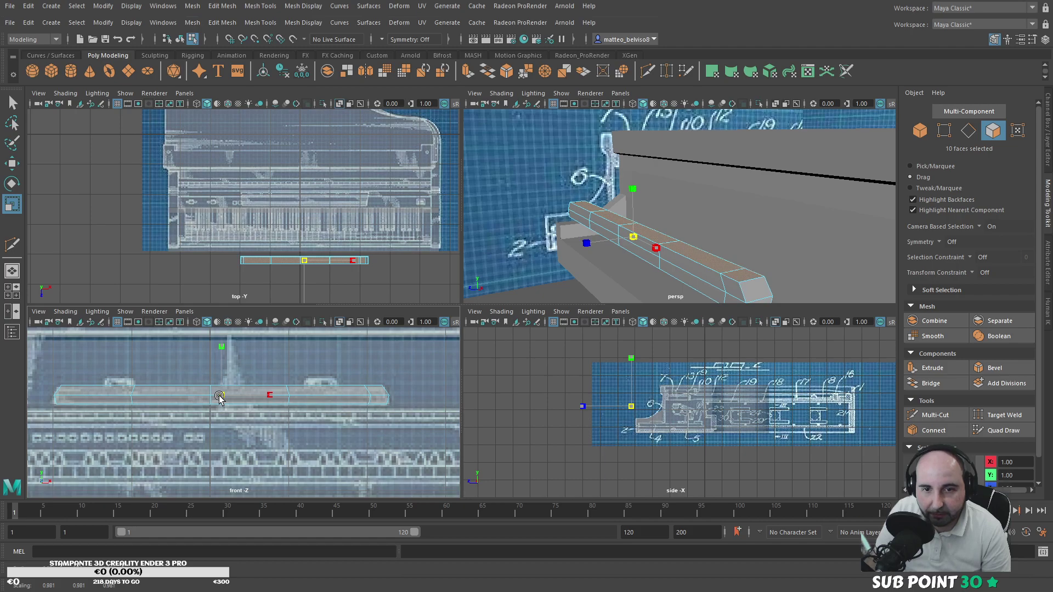
pyautogui.moveTo(221, 397); pyautogui.dragTo(222, 397)
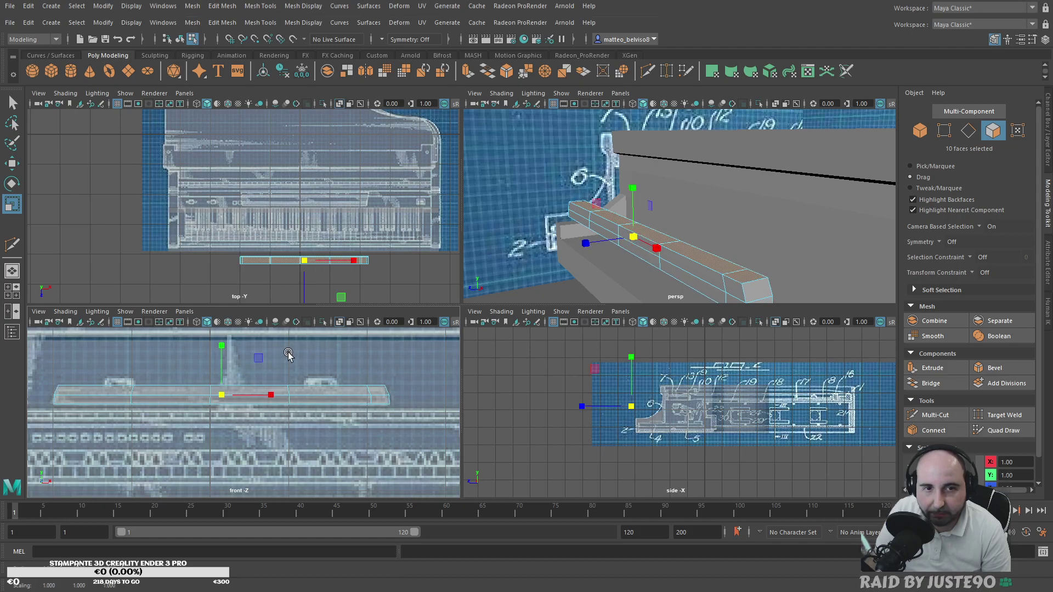
pyautogui.hotkey('ctrl', 'z')
# Step: Select the five top faces of the bar and lower them slightly to about Y 6.33
pyautogui.click(715, 267)
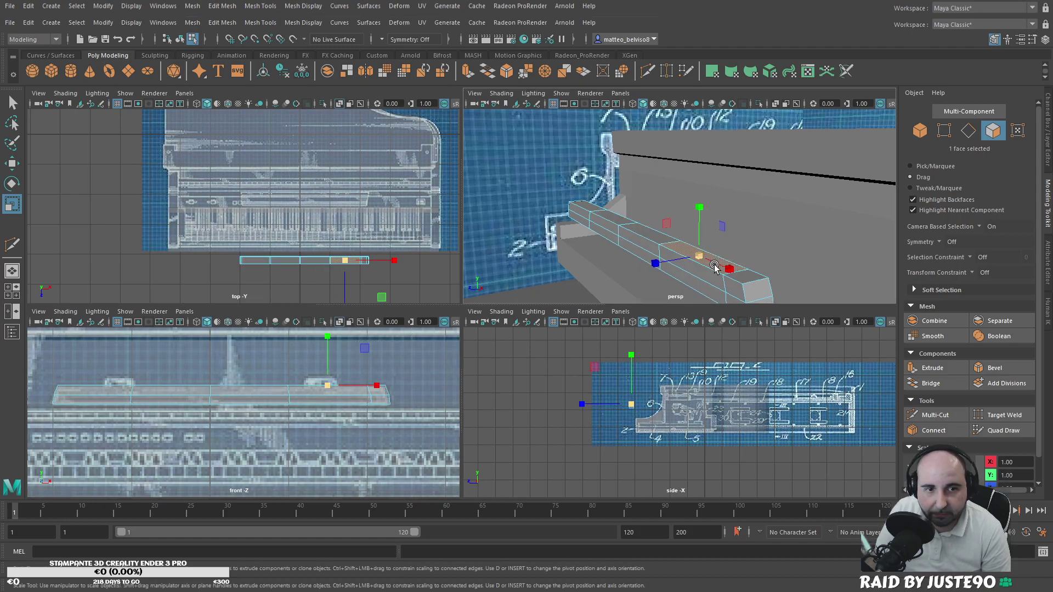
pyautogui.keyDown('shift'); pyautogui.click(746, 277); pyautogui.keyUp('shift')
pyautogui.keyDown('shift'); pyautogui.click(649, 233); pyautogui.keyUp('shift')
pyautogui.keyDown('shift'); pyautogui.click(613, 218); pyautogui.keyUp('shift')
pyautogui.keyDown('shift'); pyautogui.click(586, 206); pyautogui.keyUp('shift')
pyautogui.moveTo(220, 389); pyautogui.dragTo(219, 388)
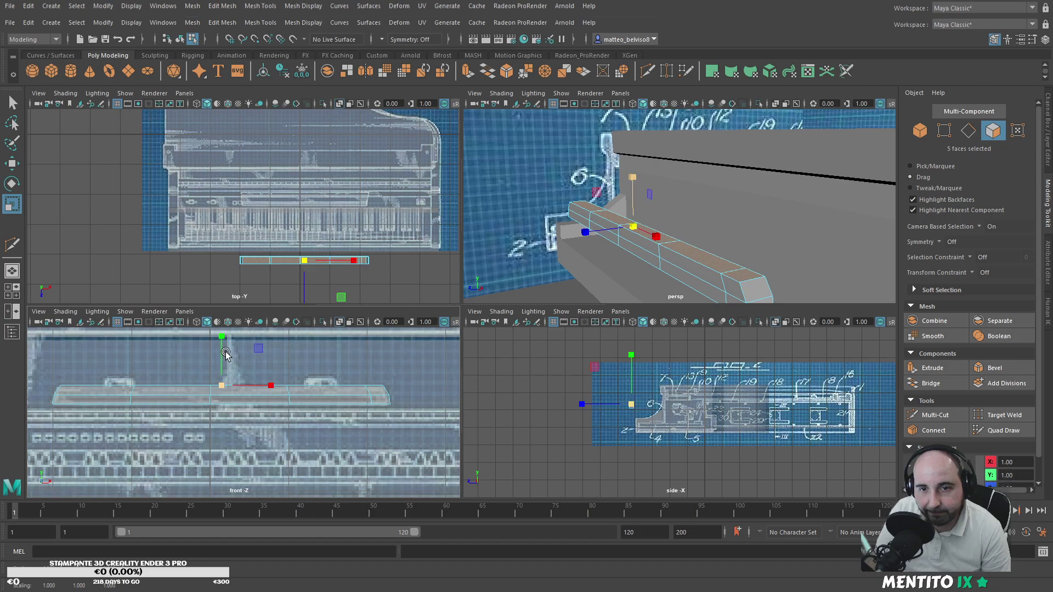
pyautogui.press('w')
pyautogui.moveTo(219, 344); pyautogui.dragTo(211, 349)
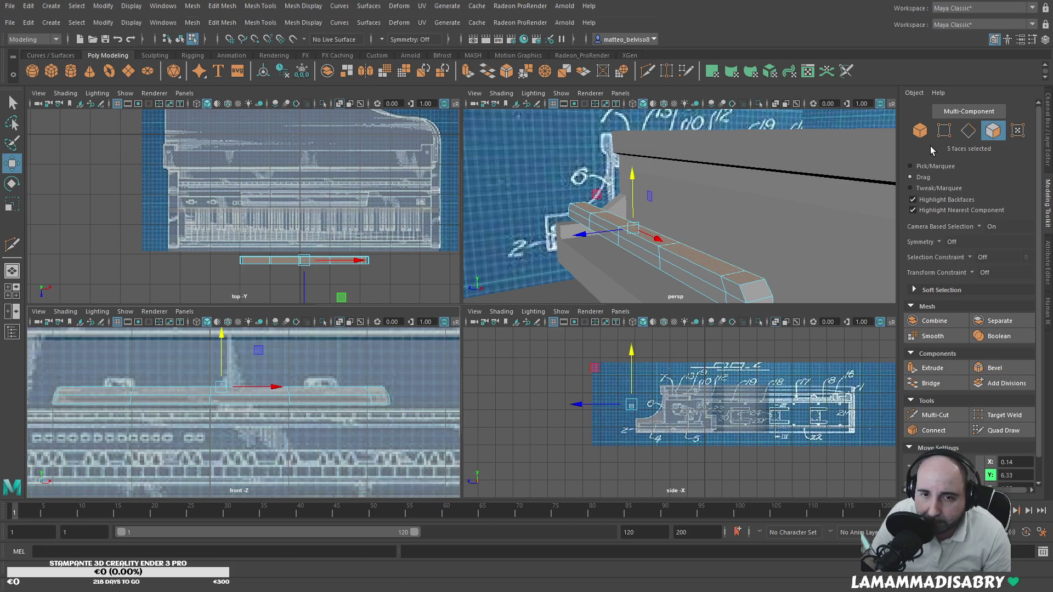
# Step: Cut a lengthwise edge loop along the bar's top with the Multi-Cut tool
pyautogui.keyDown('alt'); pyautogui.moveTo(694, 267); pyautogui.dragTo(747, 268); pyautogui.keyUp('alt')
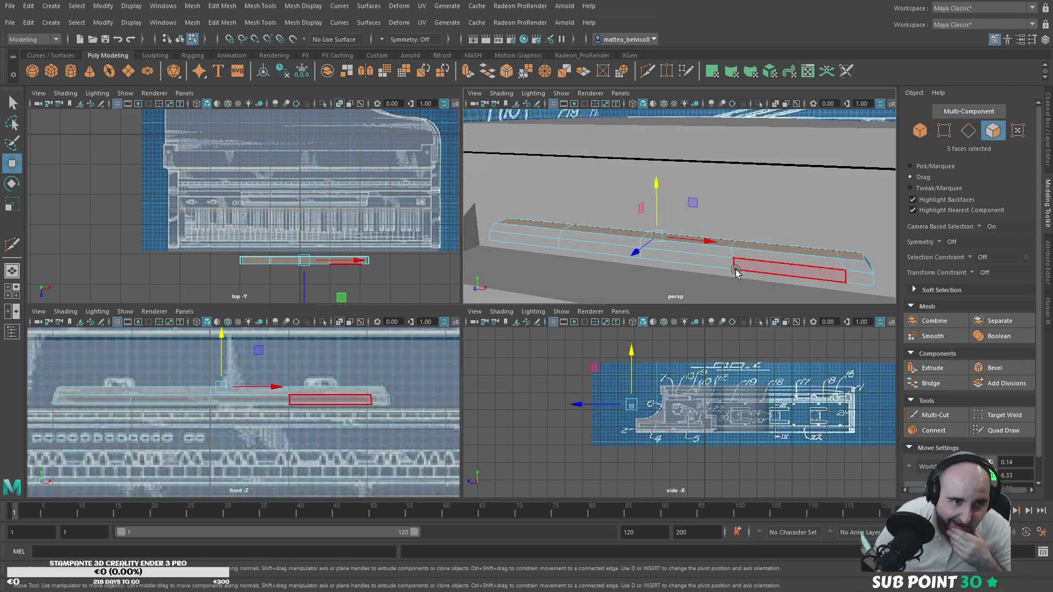
pyautogui.click(921, 425)
pyautogui.keyDown('alt'); pyautogui.moveTo(648, 258); pyautogui.dragTo(626, 278); pyautogui.keyUp('alt')
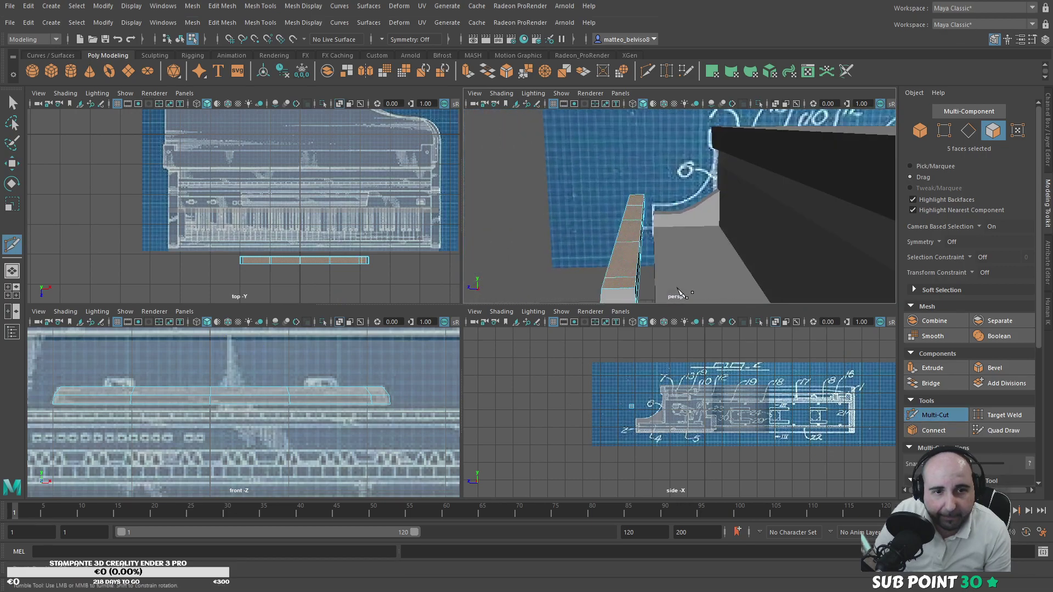
pyautogui.click(621, 269)
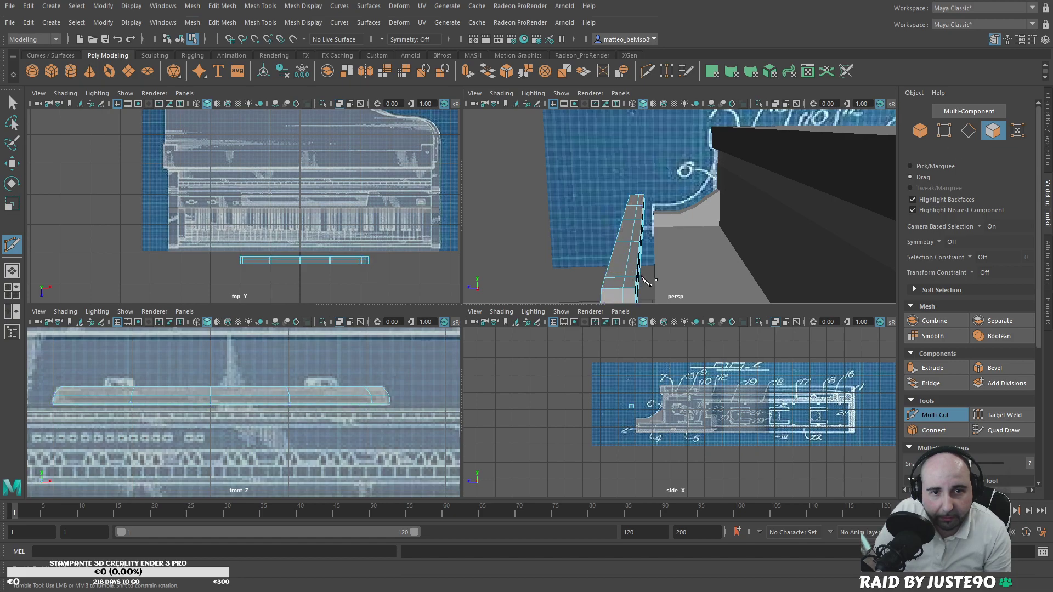
pyautogui.keyDown('alt'); pyautogui.moveTo(621, 269); pyautogui.dragTo(675, 272); pyautogui.keyUp('alt')
pyautogui.keyDown('alt'); pyautogui.moveTo(675, 272); pyautogui.dragTo(706, 274); pyautogui.keyUp('alt')
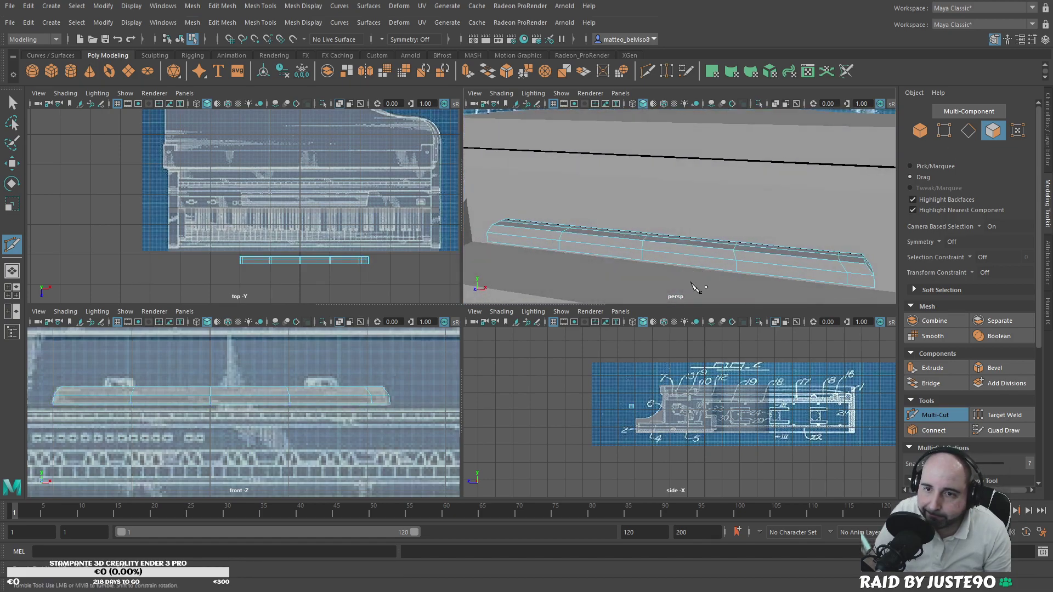
pyautogui.click(956, 417)
# Step: Select all faces of the bar and move them back along Z toward the piano's front panel
pyautogui.click(913, 136)
pyautogui.keyDown('alt'); pyautogui.moveTo(653, 252); pyautogui.dragTo(679, 254); pyautogui.keyUp('alt')
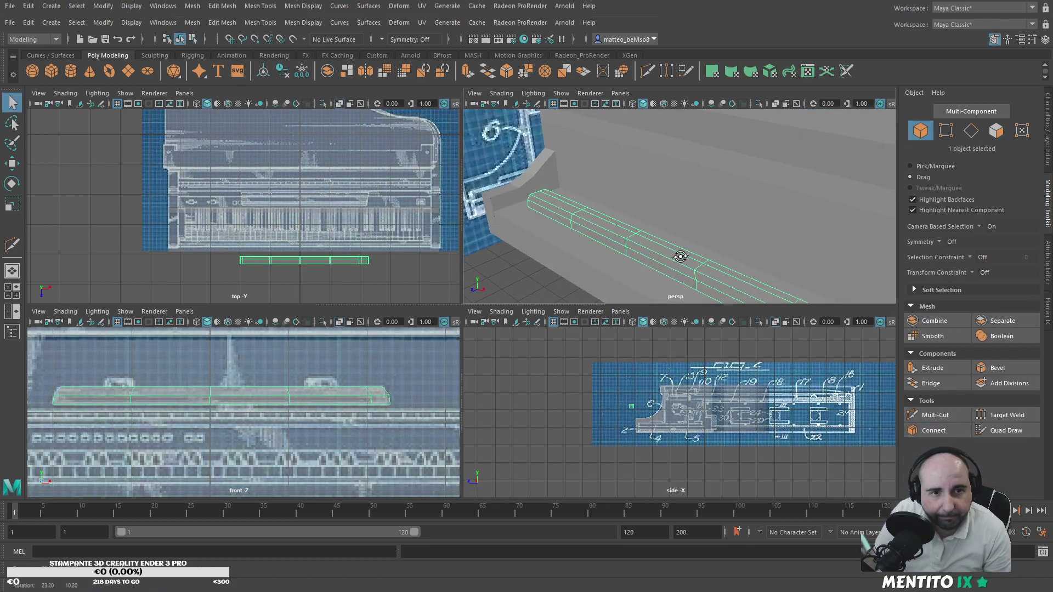
pyautogui.click(996, 130)
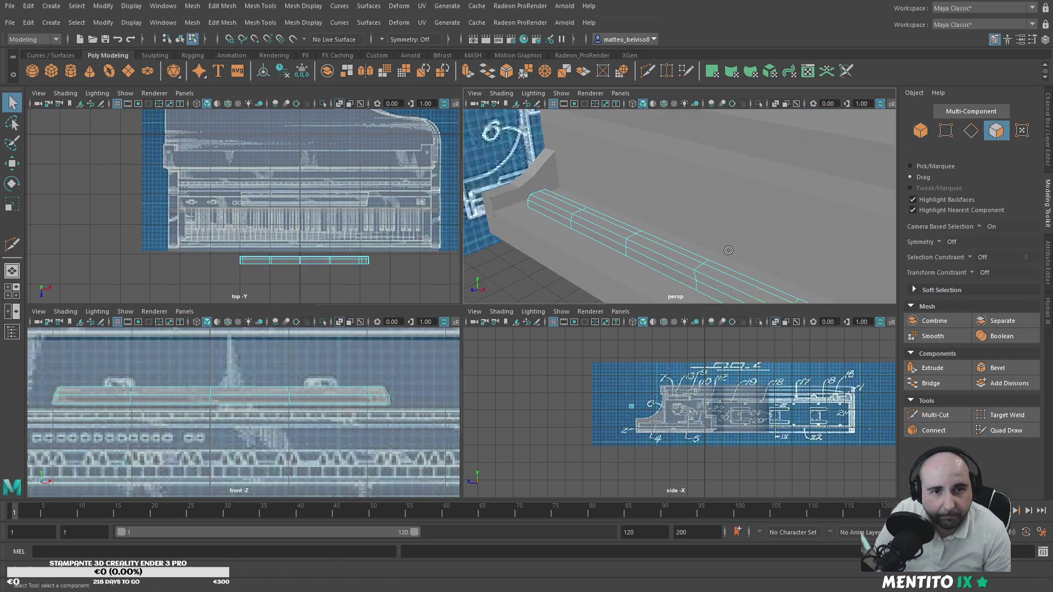
pyautogui.doubleClick(684, 273)
pyautogui.scroll(-4, 684, 273)
pyautogui.press('w')
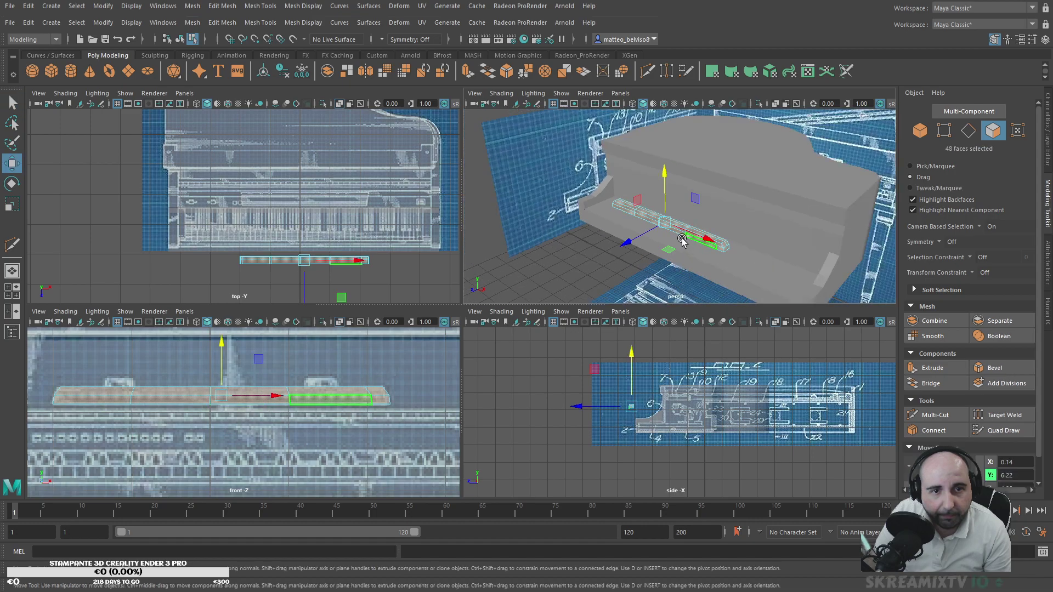
pyautogui.moveTo(643, 241); pyautogui.dragTo(671, 211)
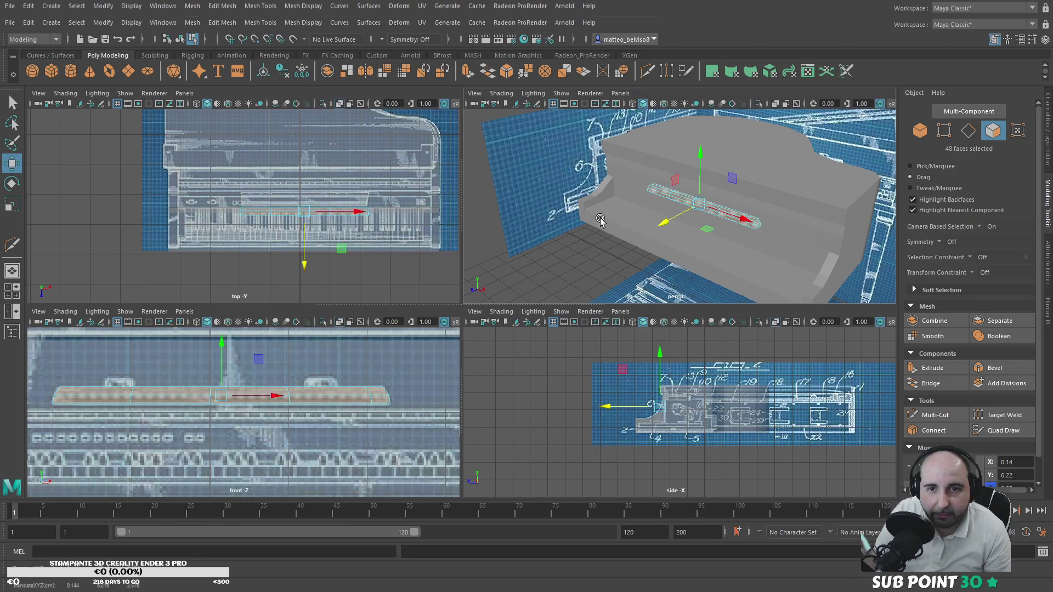
# Step: Start a face selection on the bar's front half with four top and upper front faces near one end
pyautogui.keyDown('alt'); pyautogui.moveTo(612, 233); pyautogui.dragTo(633, 240); pyautogui.keyUp('alt')
pyautogui.keyDown('alt'); pyautogui.moveTo(633, 240); pyautogui.dragTo(702, 236, button='right'); pyautogui.keyUp('alt')
pyautogui.keyDown('alt'); pyautogui.moveTo(702, 236); pyautogui.dragTo(695, 276, button='middle'); pyautogui.keyUp('alt')
pyautogui.keyDown('alt'); pyautogui.moveTo(631, 250); pyautogui.dragTo(734, 181); pyautogui.keyUp('alt')
pyautogui.click(920, 131)
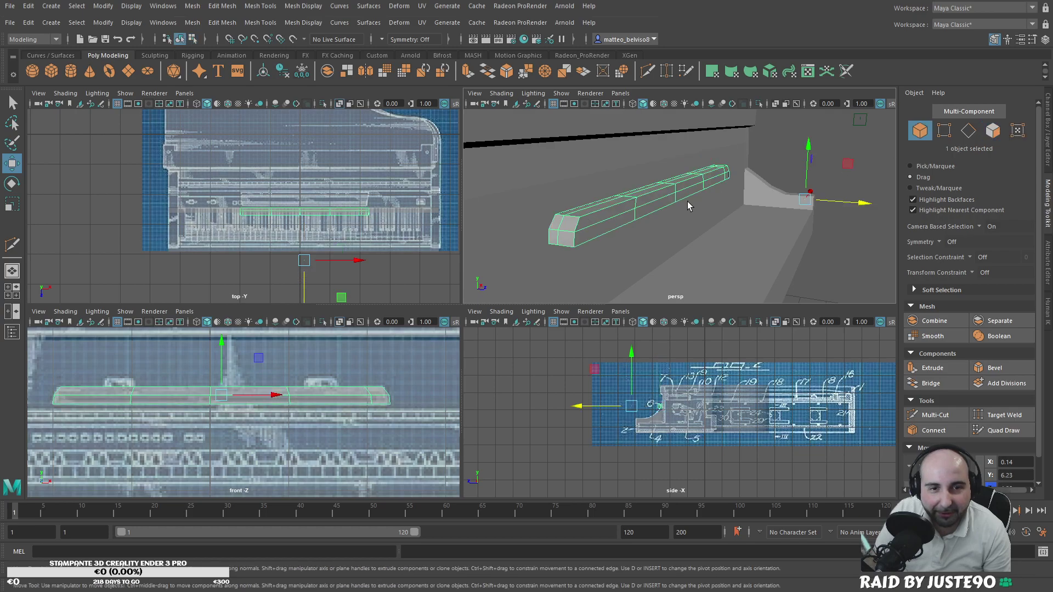
pyautogui.press('F11')
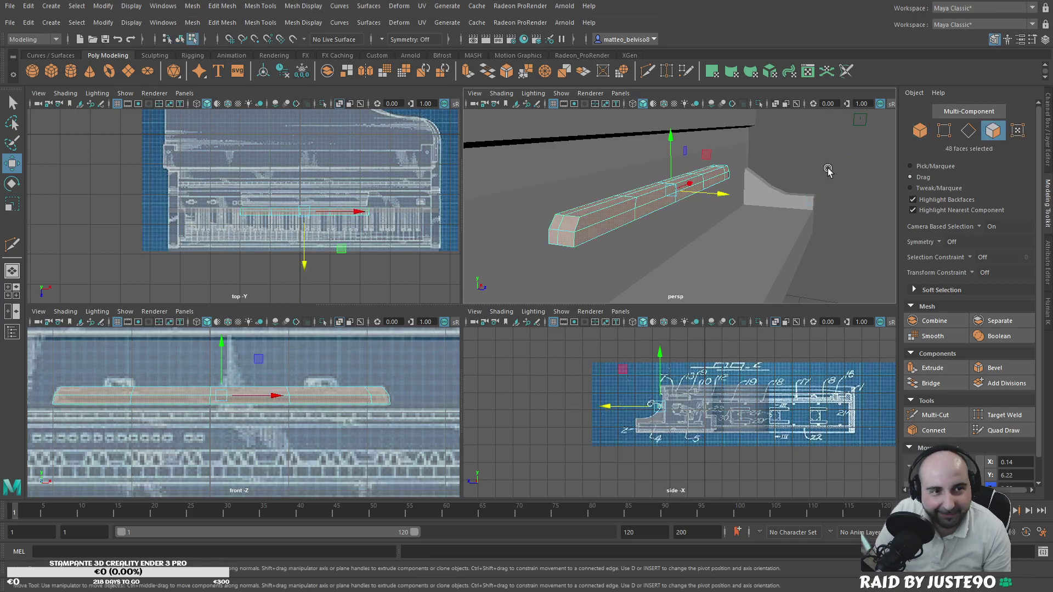
pyautogui.click(591, 215)
pyautogui.keyDown('shift'); pyautogui.click(567, 224); pyautogui.keyUp('shift')
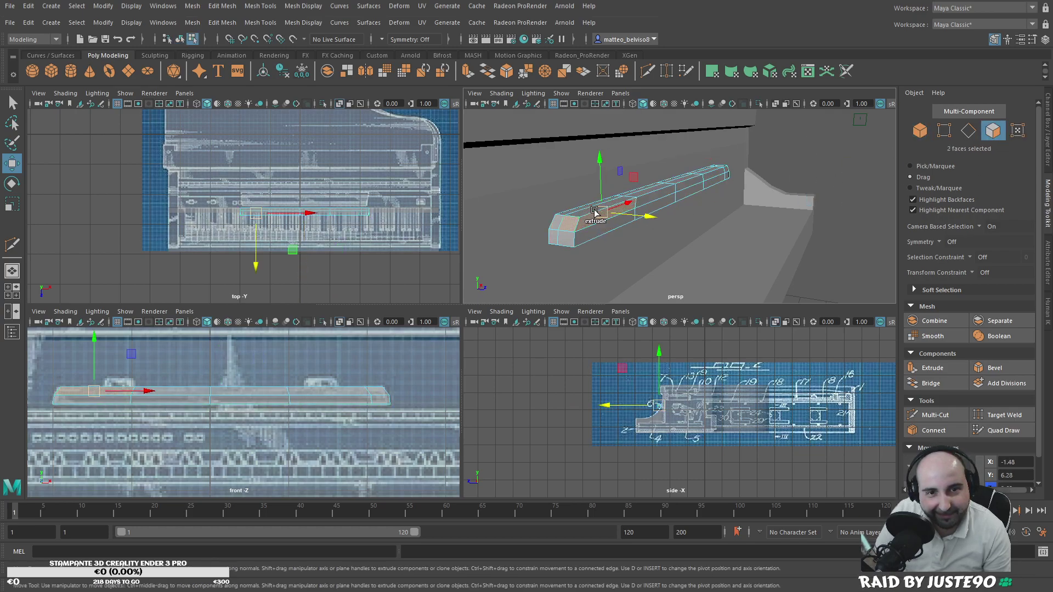
pyautogui.keyDown('shift'); pyautogui.click(588, 210); pyautogui.keyUp('shift')
pyautogui.keyDown('shift'); pyautogui.click(652, 196); pyautogui.keyUp('shift')
pyautogui.click(652, 193)
# Step: Extend the selection to all twelve front-half top, upper front and end faces along the bar
pyautogui.keyDown('alt'); pyautogui.moveTo(692, 180); pyautogui.dragTo(596, 203); pyautogui.keyUp('alt')
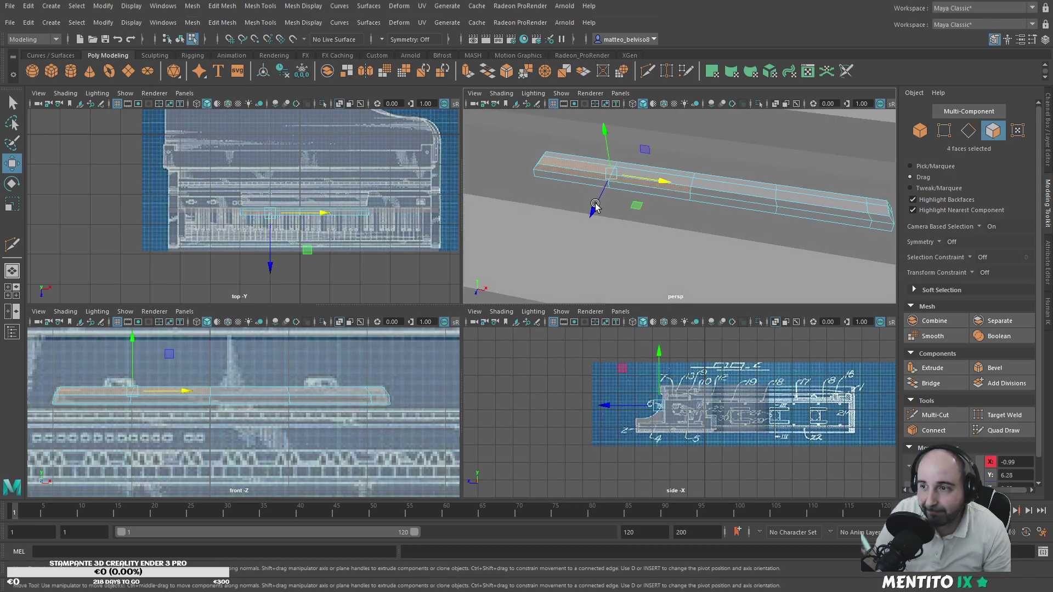
pyautogui.keyDown('shift'); pyautogui.click(688, 180); pyautogui.keyUp('shift')
pyautogui.keyDown('shift'); pyautogui.click(711, 184); pyautogui.keyUp('shift')
pyautogui.keyDown('shift'); pyautogui.click(713, 193); pyautogui.keyUp('shift')
pyautogui.moveTo(790, 202)
pyautogui.keyDown('shift'); pyautogui.mouseDown()
pyautogui.moveTo(879, 213)
pyautogui.moveTo(833, 204)
pyautogui.mouseUp(); pyautogui.keyUp('shift')
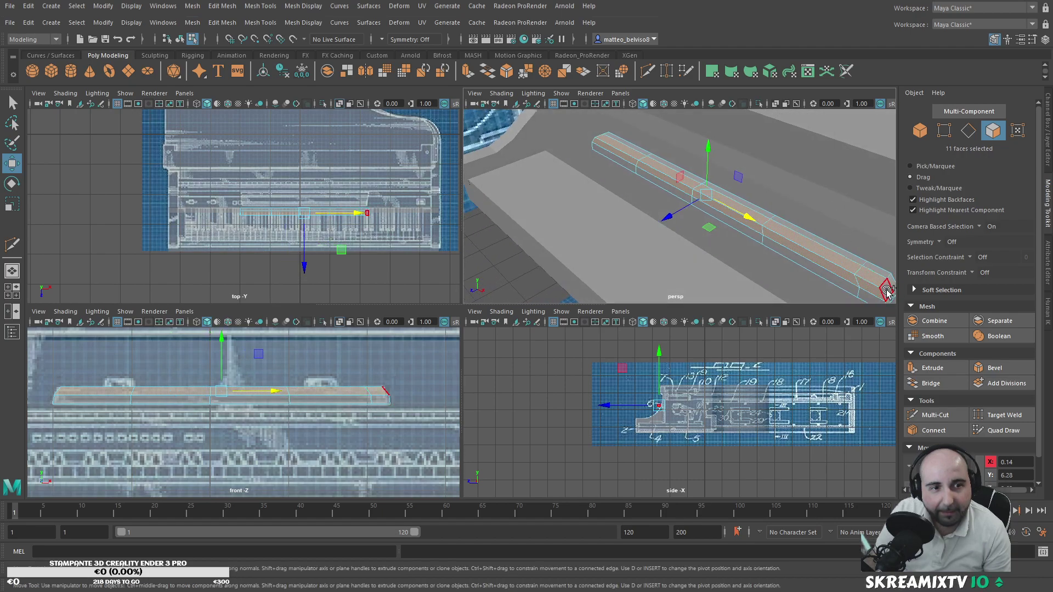
pyautogui.keyDown('alt'); pyautogui.moveTo(865, 291); pyautogui.dragTo(706, 278); pyautogui.keyUp('alt')
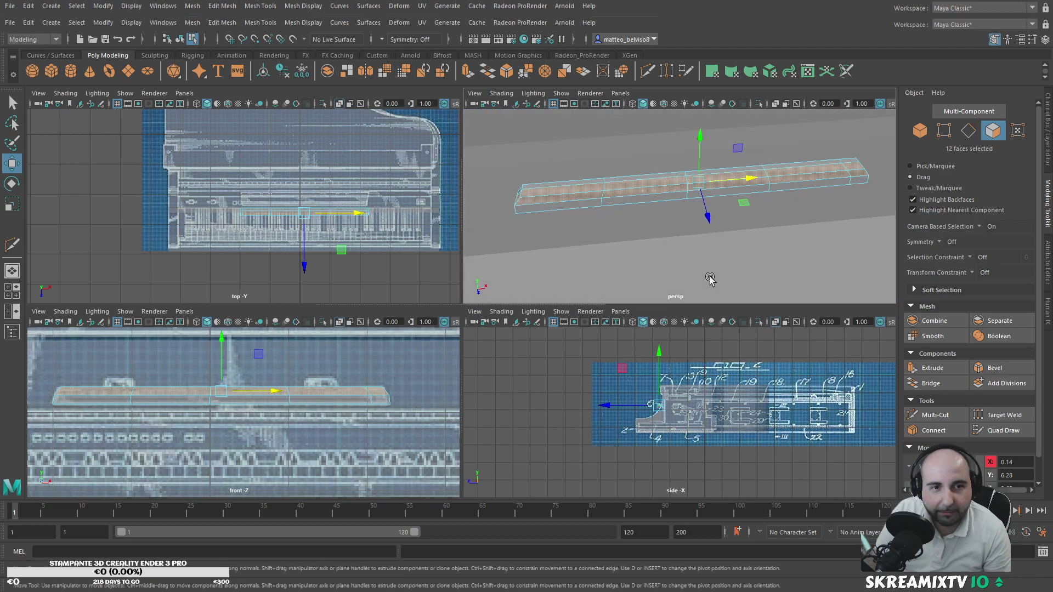
# Step: Try scaling the twelve selected faces in depth and height, and undo both changes
pyautogui.press('r')
pyautogui.moveTo(702, 181); pyautogui.dragTo(698, 181)
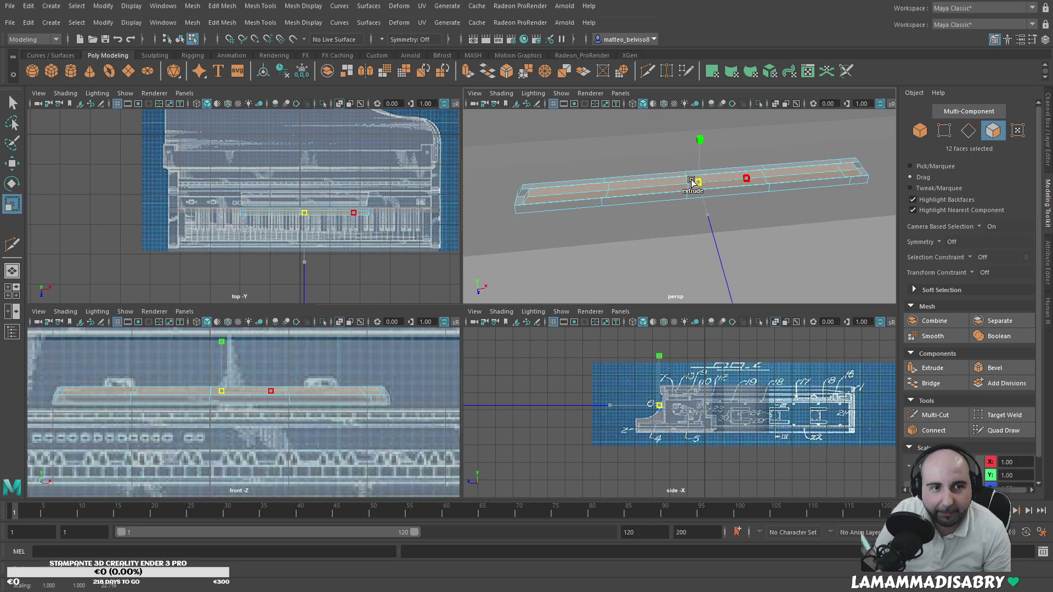
pyautogui.keyDown('alt'); pyautogui.moveTo(692, 184); pyautogui.dragTo(737, 182); pyautogui.keyUp('alt')
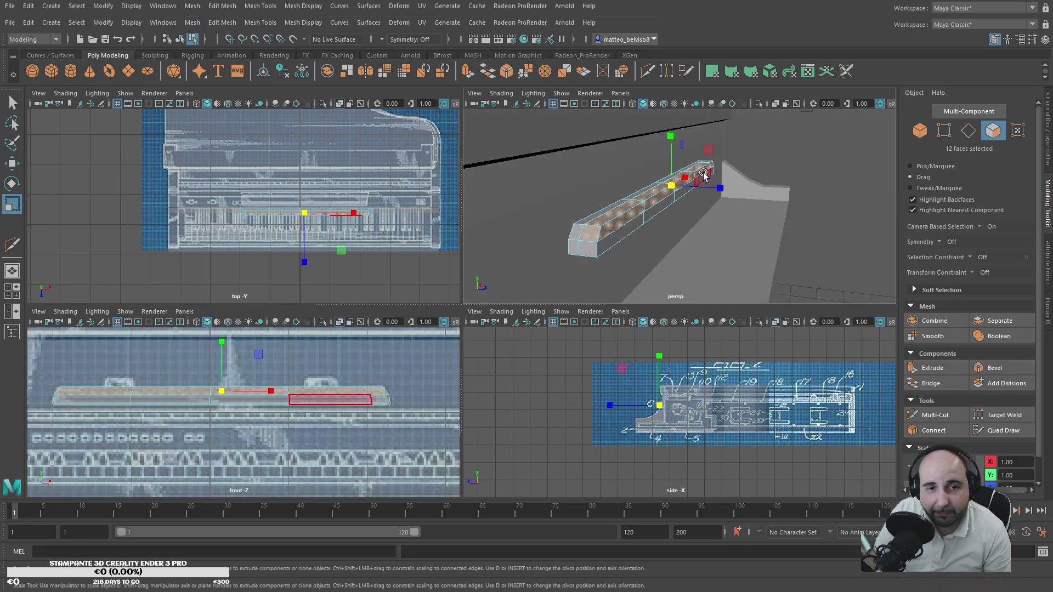
pyautogui.moveTo(670, 140); pyautogui.dragTo(675, 142)
pyautogui.hotkey('ctrl', 'z')
pyautogui.hotkey('ctrl', 'z')
# Step: Extrude the twelve selected faces downward and flatten them vertically into a recessed ledge along the bar
pyautogui.keyDown('alt'); pyautogui.moveTo(674, 232); pyautogui.dragTo(654, 229); pyautogui.keyUp('alt')
pyautogui.press('w')
pyautogui.keyDown('shift'); pyautogui.moveTo(675, 136); pyautogui.dragTo(665, 140); pyautogui.keyUp('shift')
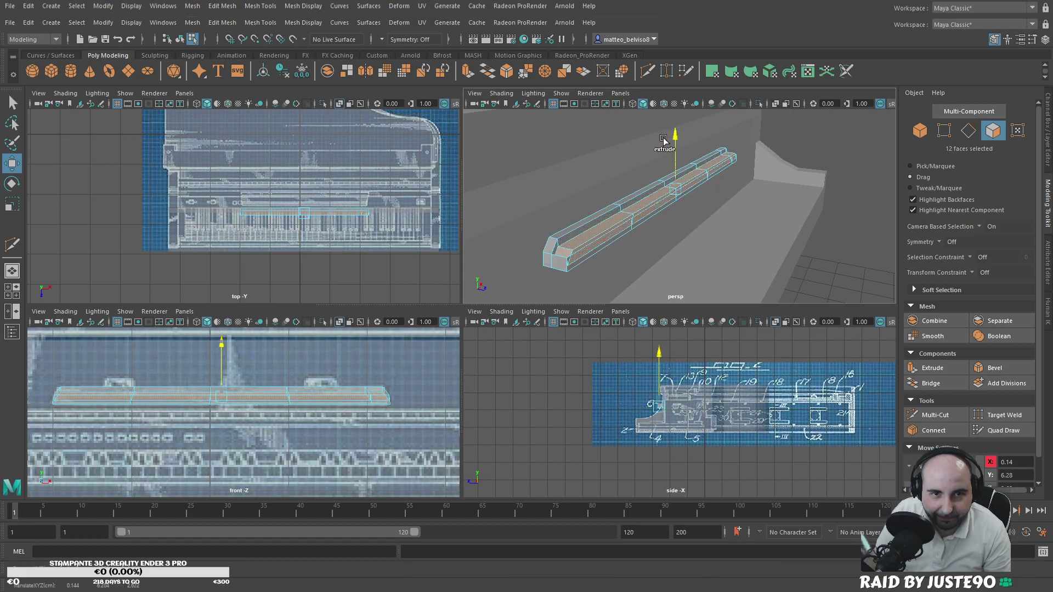
pyautogui.press('r')
pyautogui.click(678, 188)
pyautogui.moveTo(675, 139); pyautogui.dragTo(681, 166)
pyautogui.press('w')
pyautogui.click(687, 202)
pyautogui.keyDown('alt'); pyautogui.moveTo(686, 202); pyautogui.dragTo(788, 242); pyautogui.keyUp('alt')
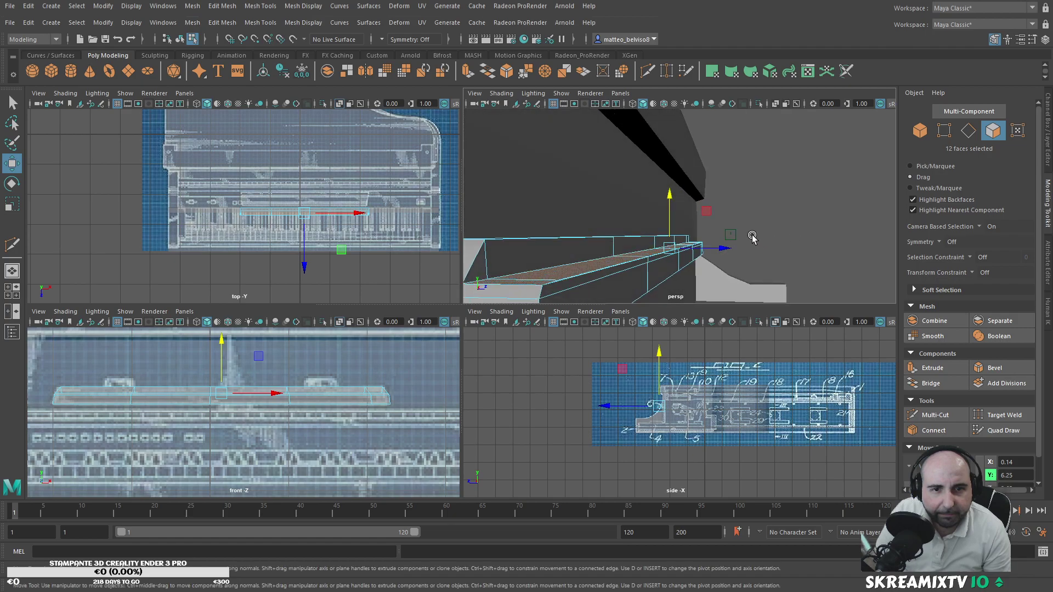
pyautogui.press('r')
pyautogui.moveTo(675, 189); pyautogui.dragTo(674, 141)
# Step: Select the lengthwise edge row across the recessed ledge and move it along Z toward the ledge's front edge
pyautogui.keyDown('alt'); pyautogui.moveTo(687, 239); pyautogui.dragTo(485, 196); pyautogui.keyUp('alt')
pyautogui.keyDown('alt'); pyautogui.moveTo(541, 221); pyautogui.dragTo(666, 257); pyautogui.keyUp('alt')
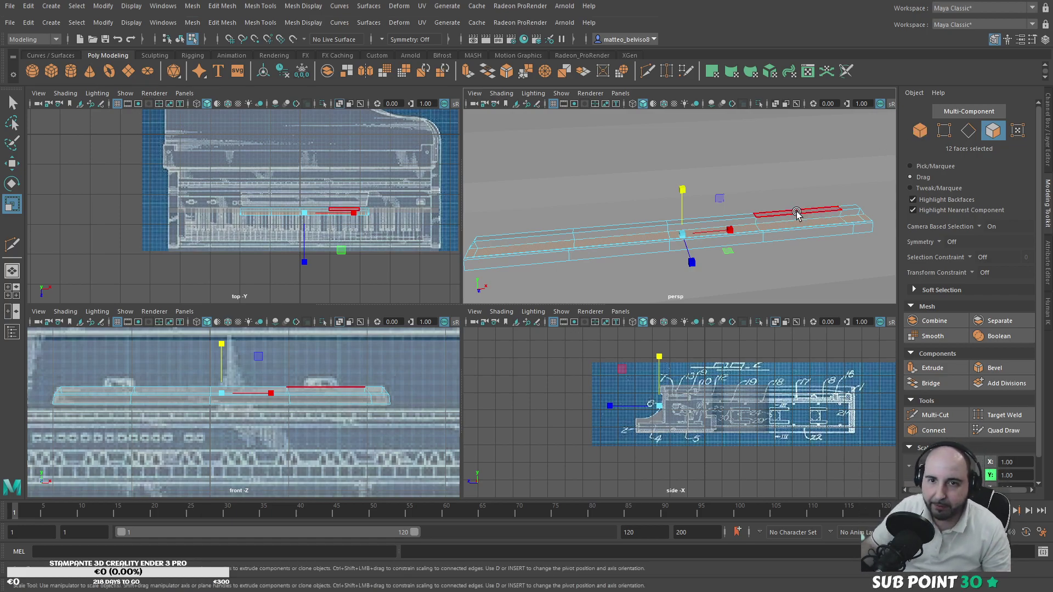
pyautogui.keyDown('alt'); pyautogui.moveTo(757, 257); pyautogui.dragTo(647, 181); pyautogui.keyUp('alt')
pyautogui.scroll(3, 652, 237)
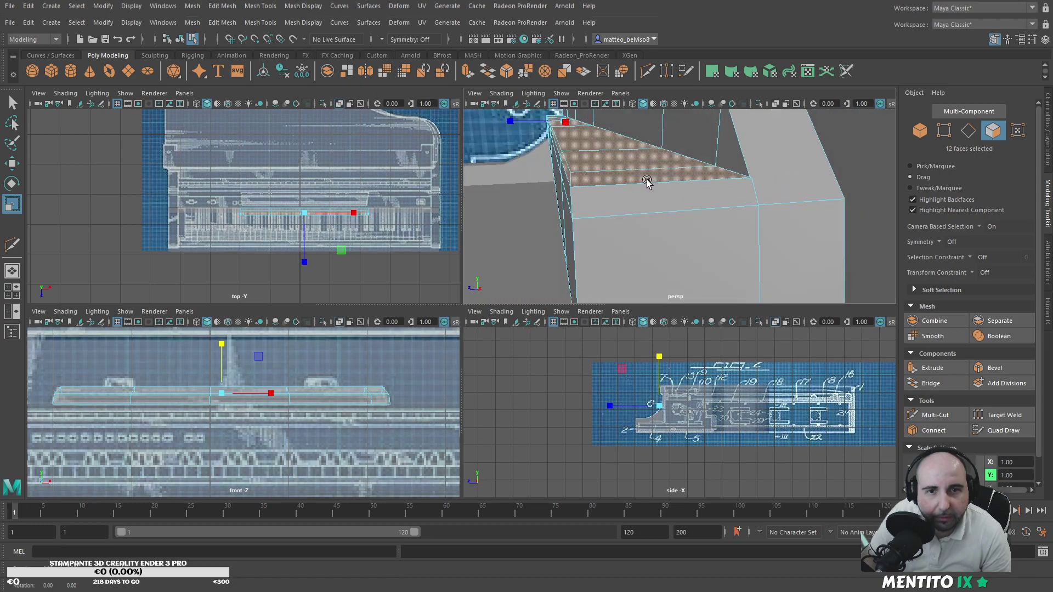
pyautogui.click(968, 130)
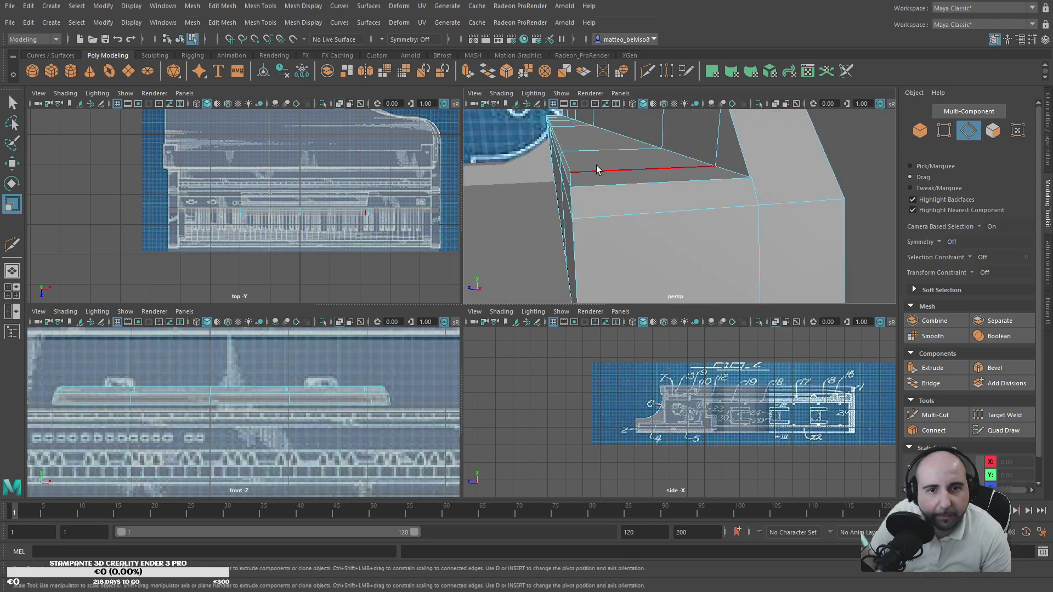
pyautogui.doubleClick(570, 163)
pyautogui.press('w')
pyautogui.moveTo(514, 120); pyautogui.dragTo(543, 177)
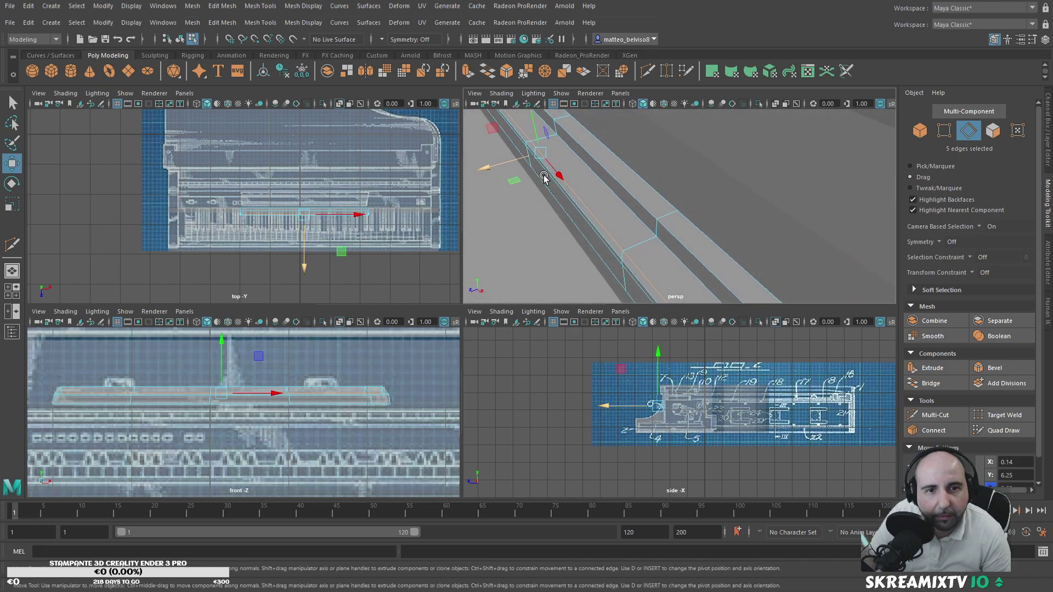
# Step: Raise the five selected lengthwise edges of the recessed ledge along Y to 6.27
pyautogui.moveTo(541, 136); pyautogui.dragTo(741, 164)
pyautogui.scroll(-3, 709, 192)
pyautogui.keyDown('alt'); pyautogui.moveTo(718, 202); pyautogui.dragTo(545, 188); pyautogui.keyUp('alt')
pyautogui.keyDown('alt'); pyautogui.moveTo(617, 190); pyautogui.dragTo(630, 188); pyautogui.keyUp('alt')
pyautogui.press('f')
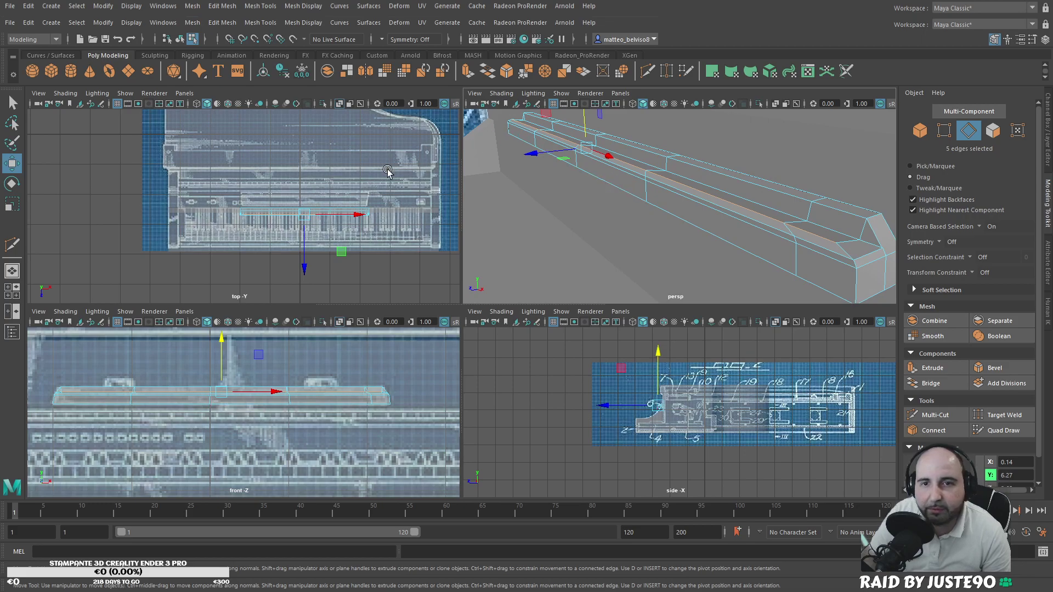
# Step: Create a polygon cube and raise it along Y to the height of the music ledge
pyautogui.click(51, 73)
pyautogui.scroll(-5, 625, 237)
pyautogui.moveTo(625, 237)
pyautogui.keyDown('alt'); pyautogui.mouseDown()
pyautogui.moveTo(660, 233)
pyautogui.moveTo(700, 249)
pyautogui.moveTo(783, 233)
pyautogui.moveTo(620, 244)
pyautogui.mouseUp(); pyautogui.keyUp('alt')
pyautogui.scroll(-6, 619, 244)
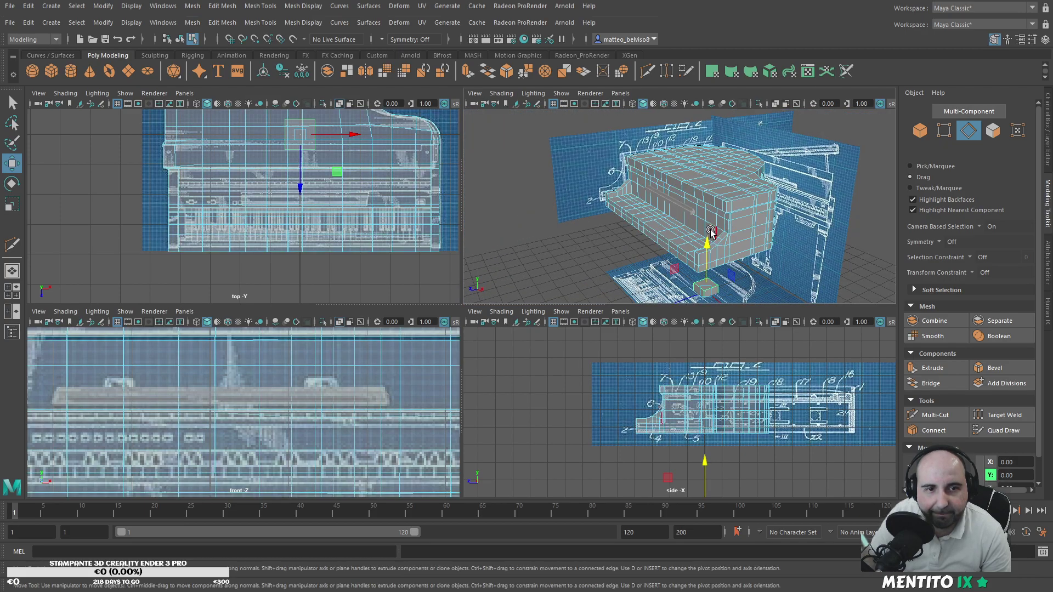
pyautogui.moveTo(708, 245); pyautogui.dragTo(699, 134)
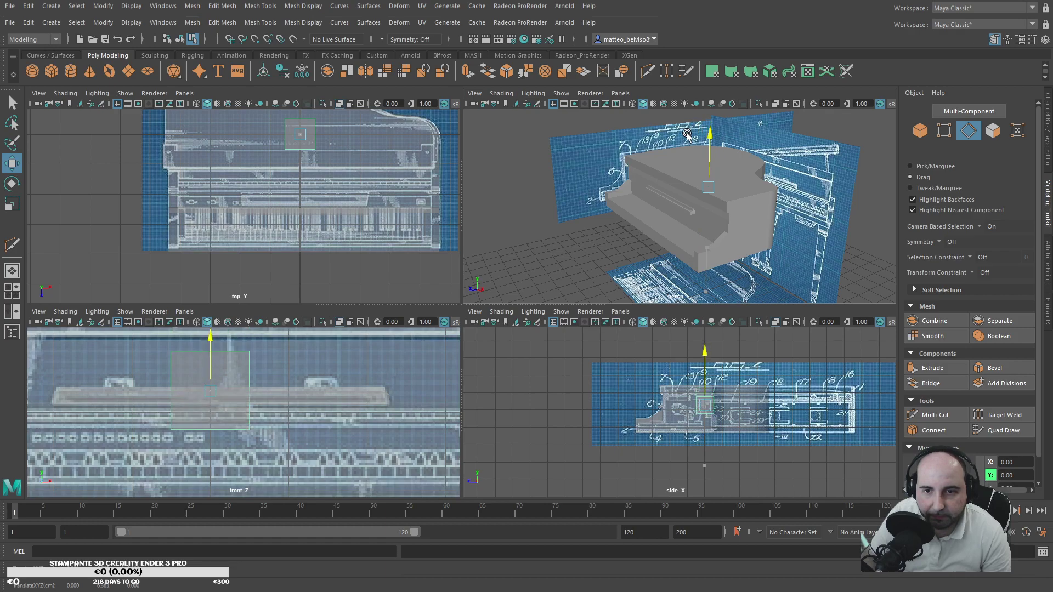
# Step: Shrink the cube uniformly and position it over the front blueprint's left tab at about X -1.16, Y 6.27
pyautogui.press('r')
pyautogui.moveTo(210, 408); pyautogui.dragTo(172, 407)
pyautogui.press('w')
pyautogui.moveTo(256, 411); pyautogui.dragTo(126, 369)
pyautogui.press('r')
pyautogui.press('w')
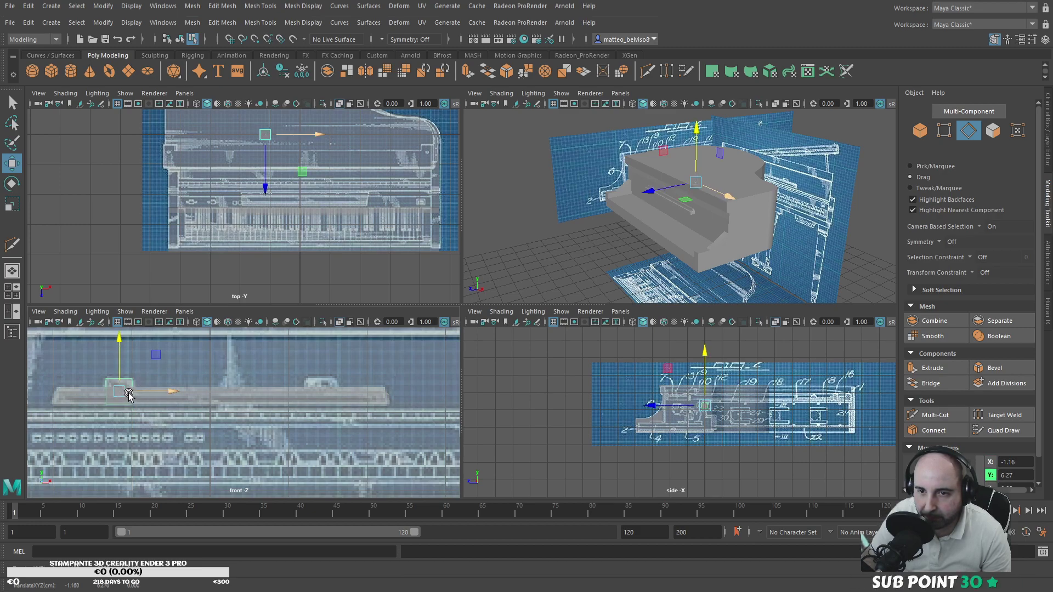
pyautogui.press('r')
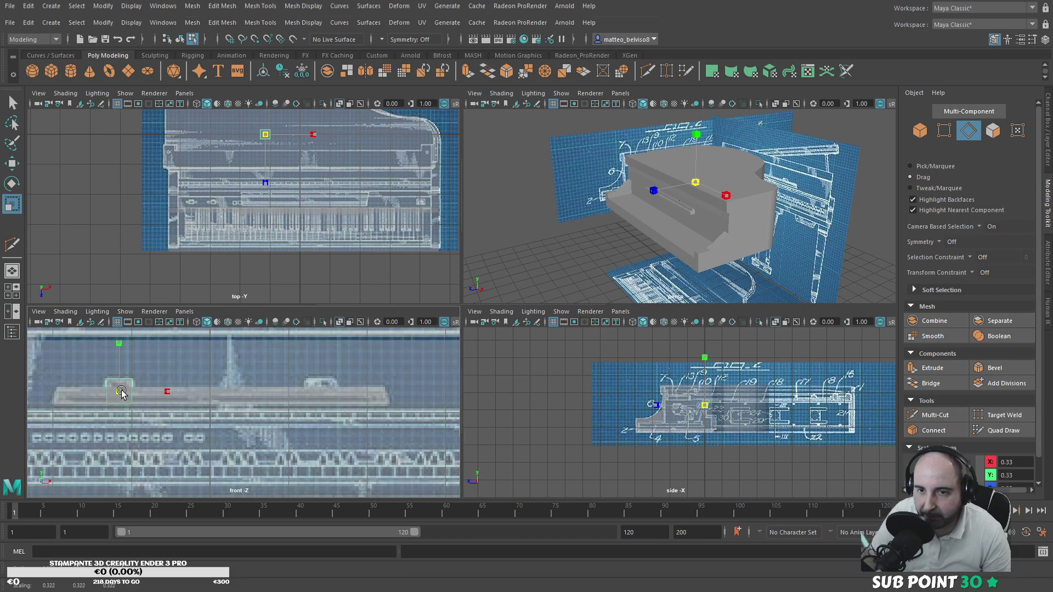
# Step: Duplicate the small cube along X to 1.40, over the front blueprint's right tab
pyautogui.press('w')
pyautogui.moveTo(170, 391); pyautogui.dragTo(373, 410)
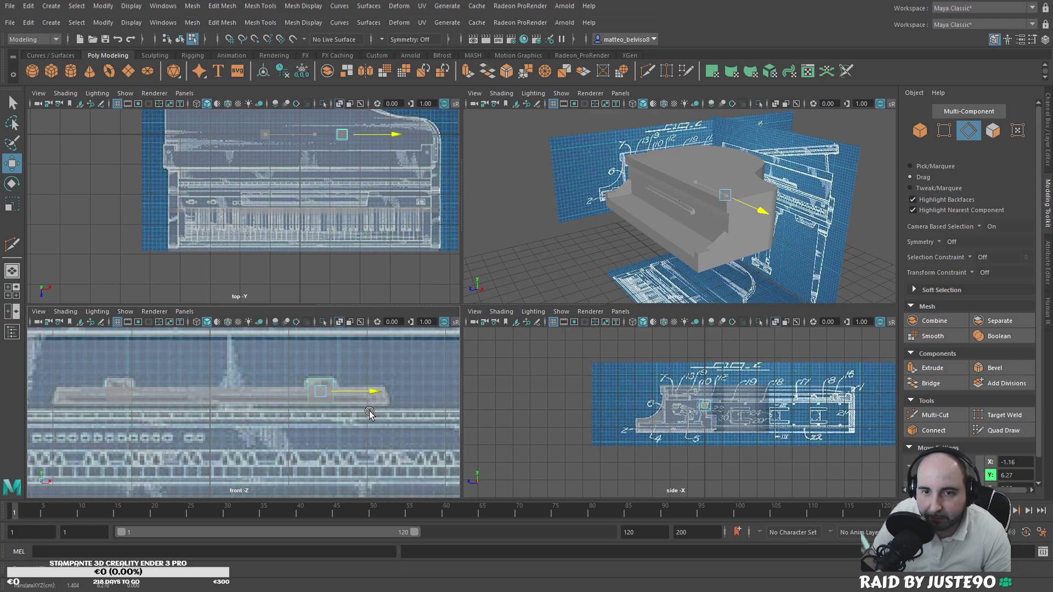
pyautogui.moveTo(369, 413); pyautogui.dragTo(367, 416)
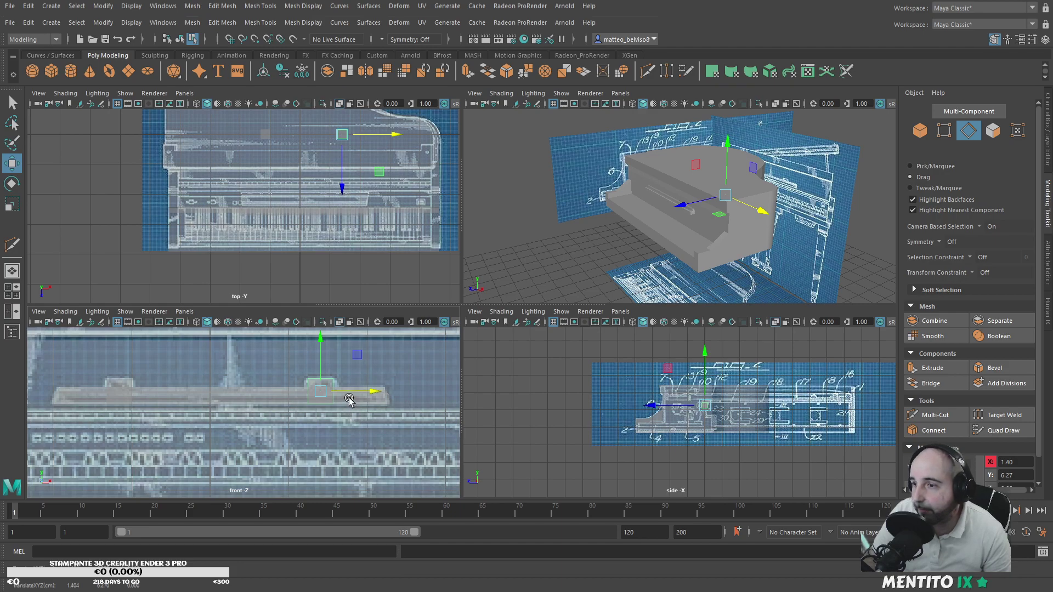
# Step: Try Multi-Cut on the duplicated cube, and undo back to the single cube over the left tab
pyautogui.click(936, 416)
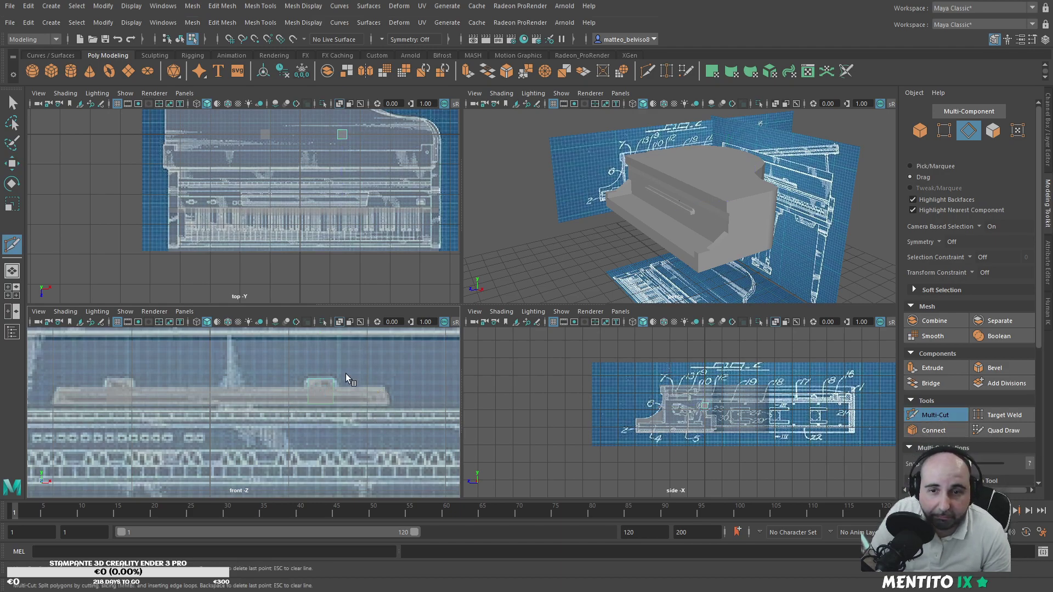
pyautogui.click(323, 404)
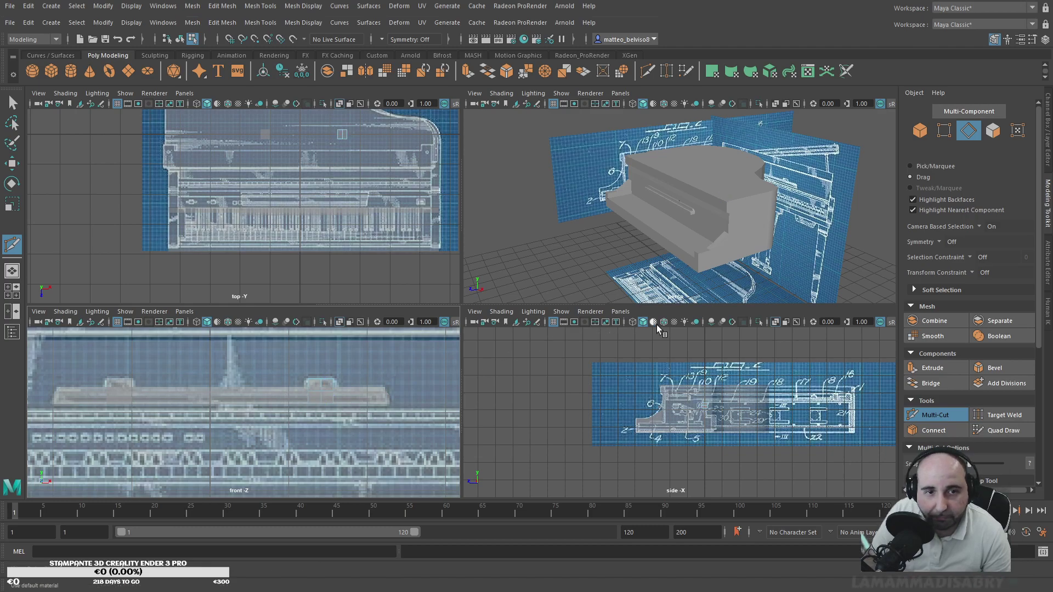
pyautogui.click(936, 415)
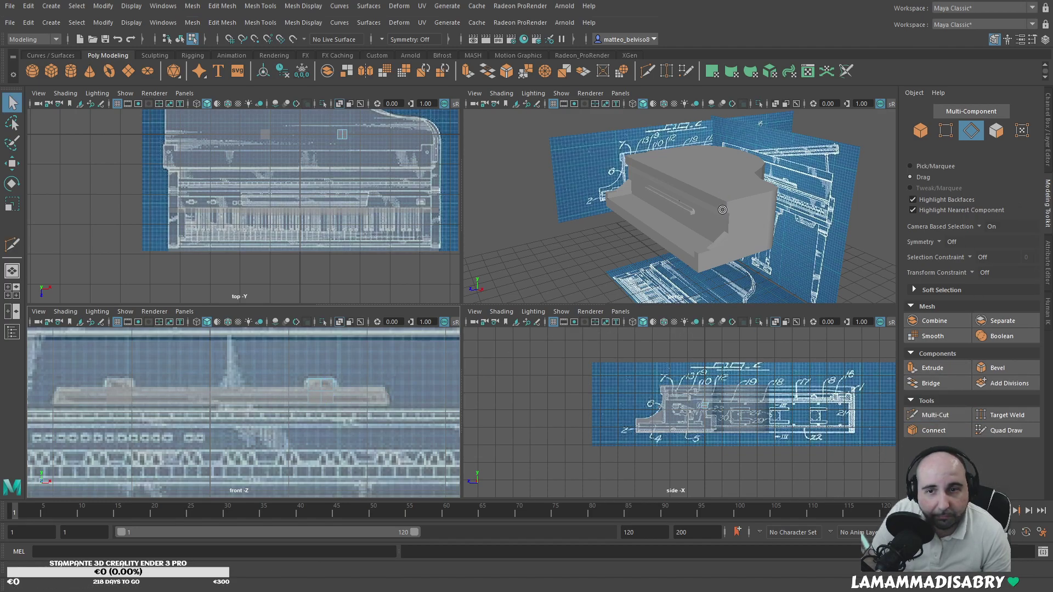
pyautogui.click(925, 135)
pyautogui.click(118, 383)
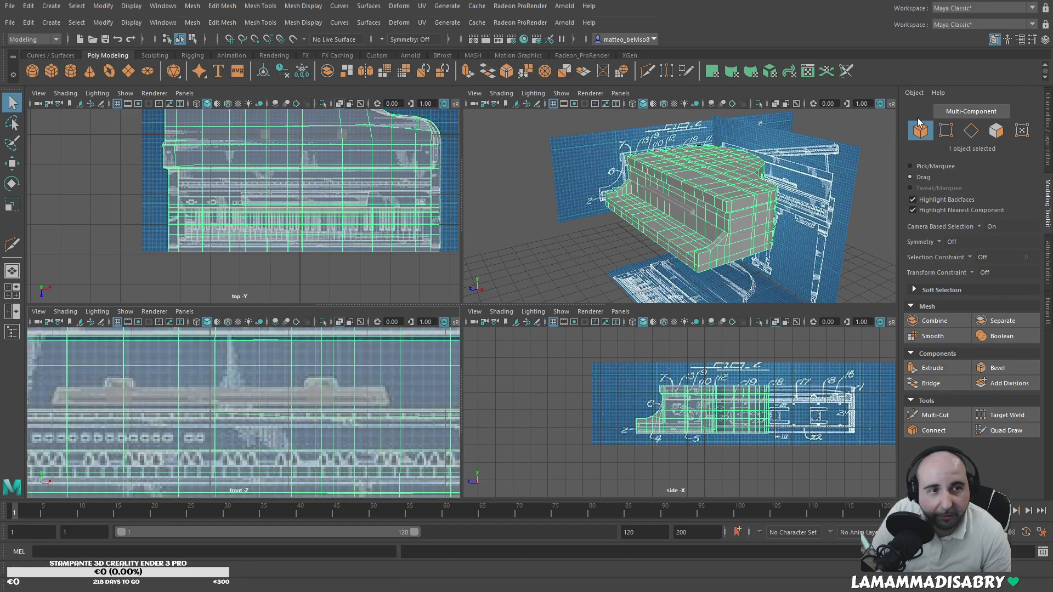
pyautogui.press('F8')
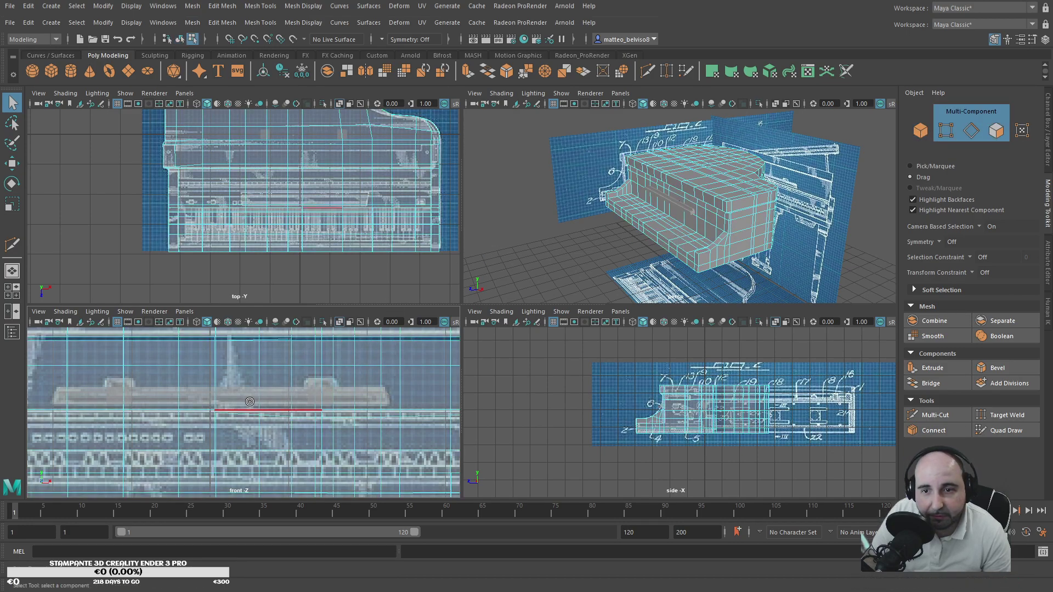
pyautogui.hotkey('ctrl', 'z')
pyautogui.hotkey('ctrl', 'z')
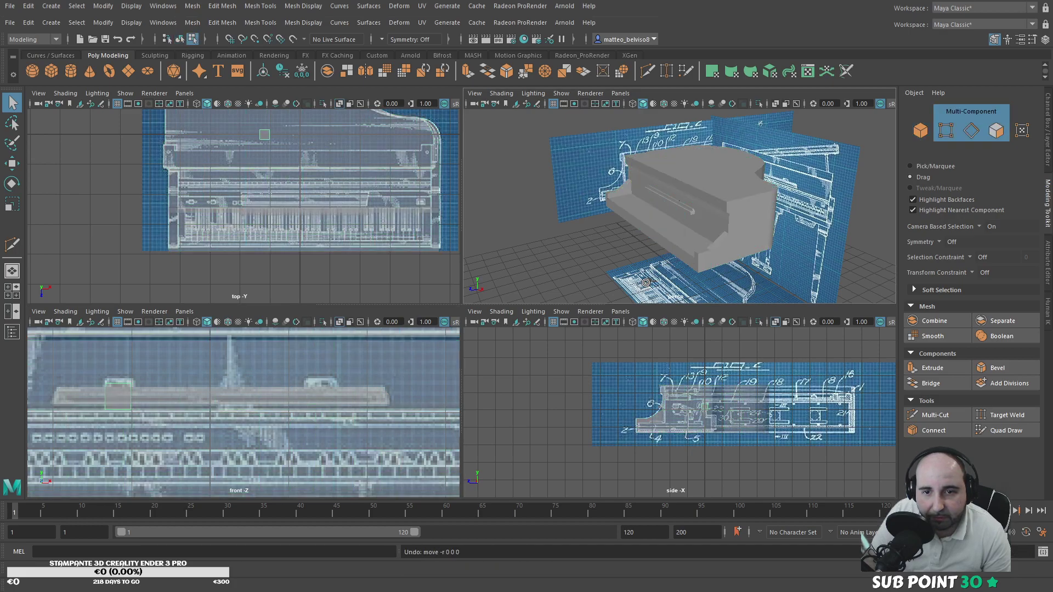
# Step: Move the small cube along Z to the front panel's ledge and reduce its depth to a thin block
pyautogui.press('w')
pyautogui.moveTo(651, 191); pyautogui.dragTo(613, 199)
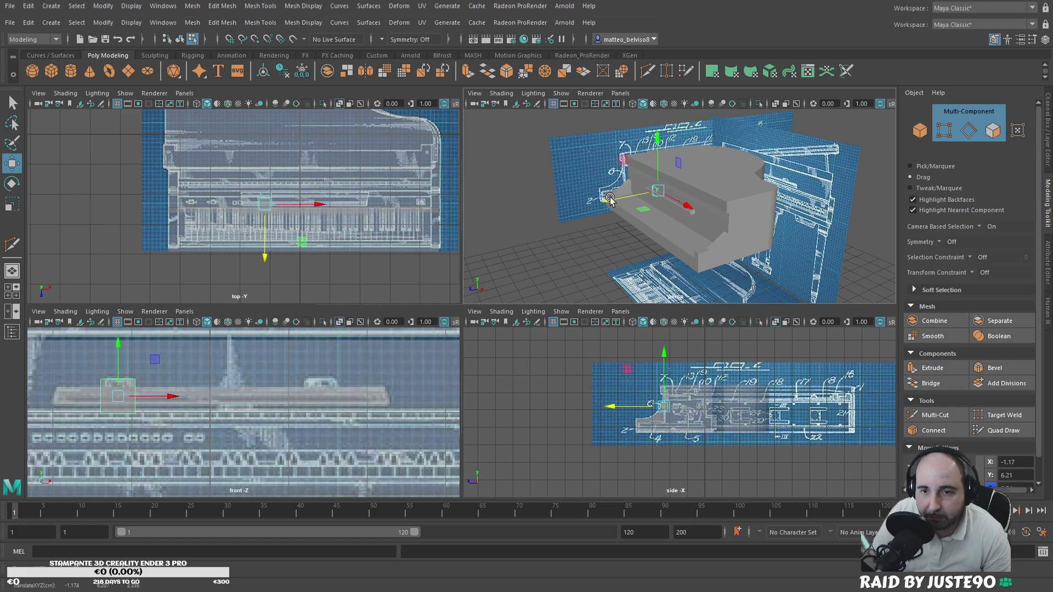
pyautogui.scroll(10, 636, 197)
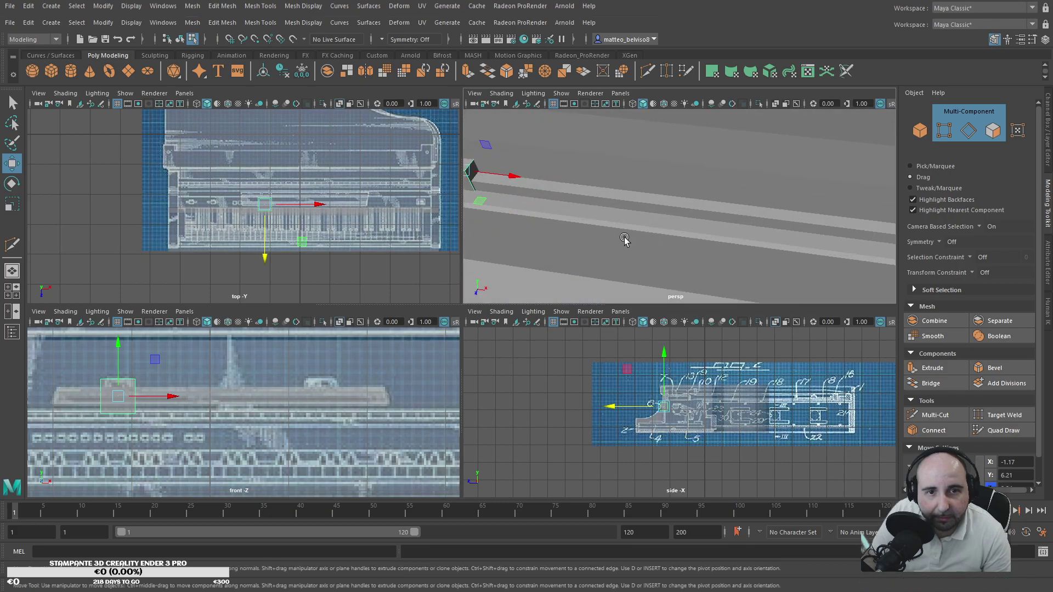
pyautogui.press('f')
pyautogui.moveTo(571, 242); pyautogui.dragTo(571, 232)
pyautogui.press('r')
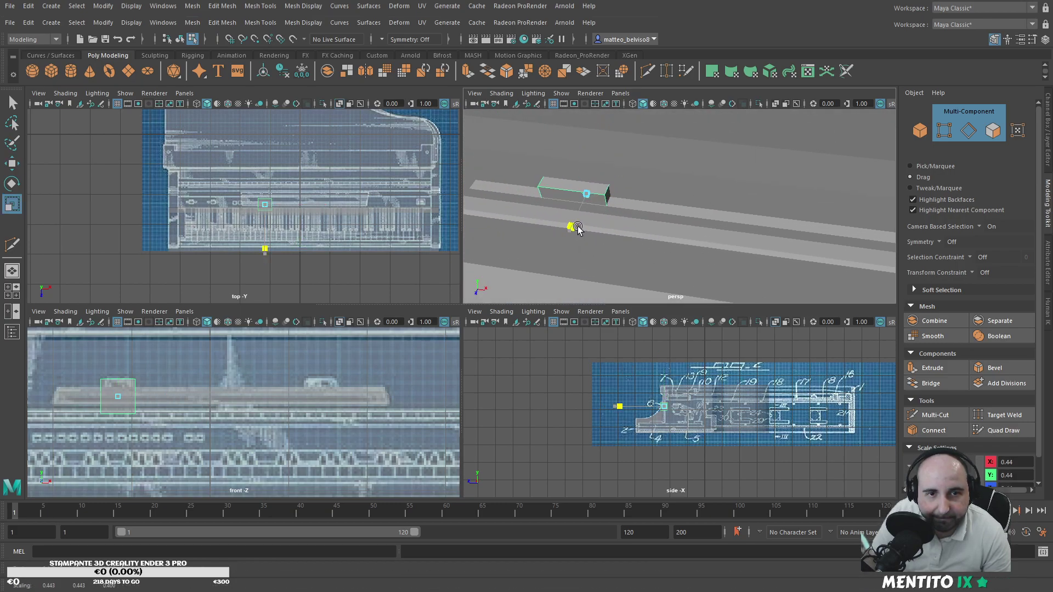
pyautogui.press('w')
pyautogui.moveTo(571, 229); pyautogui.dragTo(561, 250)
pyautogui.press('r')
pyautogui.press('w')
pyautogui.press('r')
pyautogui.press('w')
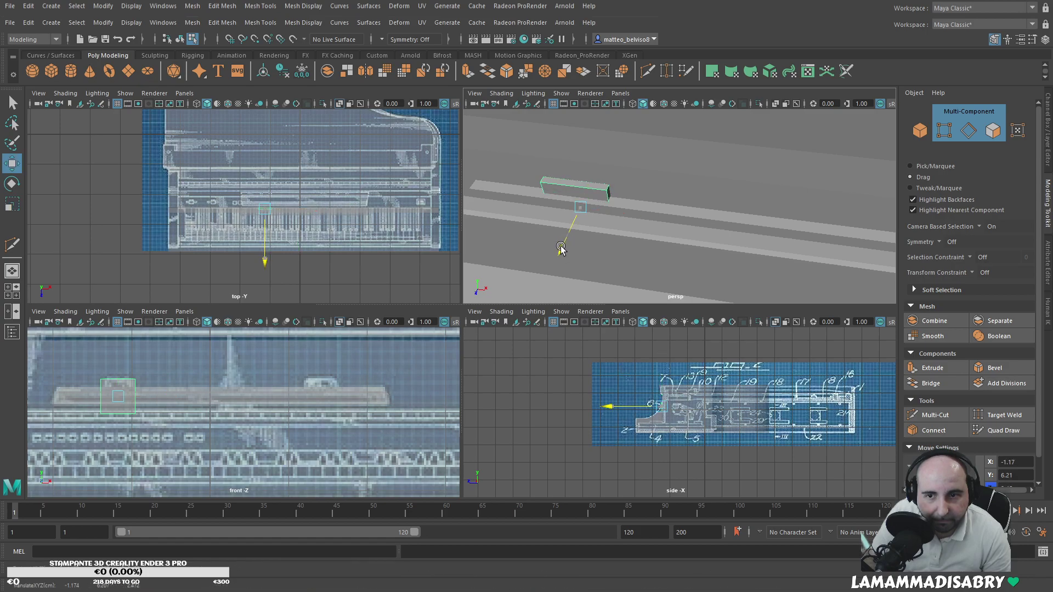
# Step: Reduce the thin block's height and adjust its vertical position to Y 6.26 to match the blueprint tab
pyautogui.press('r')
pyautogui.moveTo(572, 171); pyautogui.dragTo(574, 179)
pyautogui.press('w')
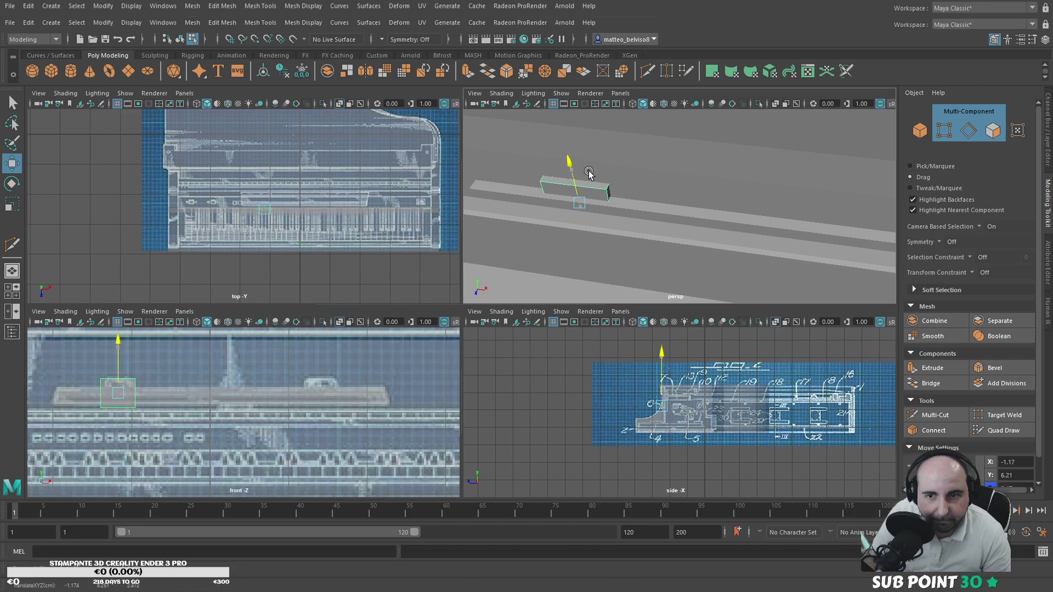
pyautogui.press('r')
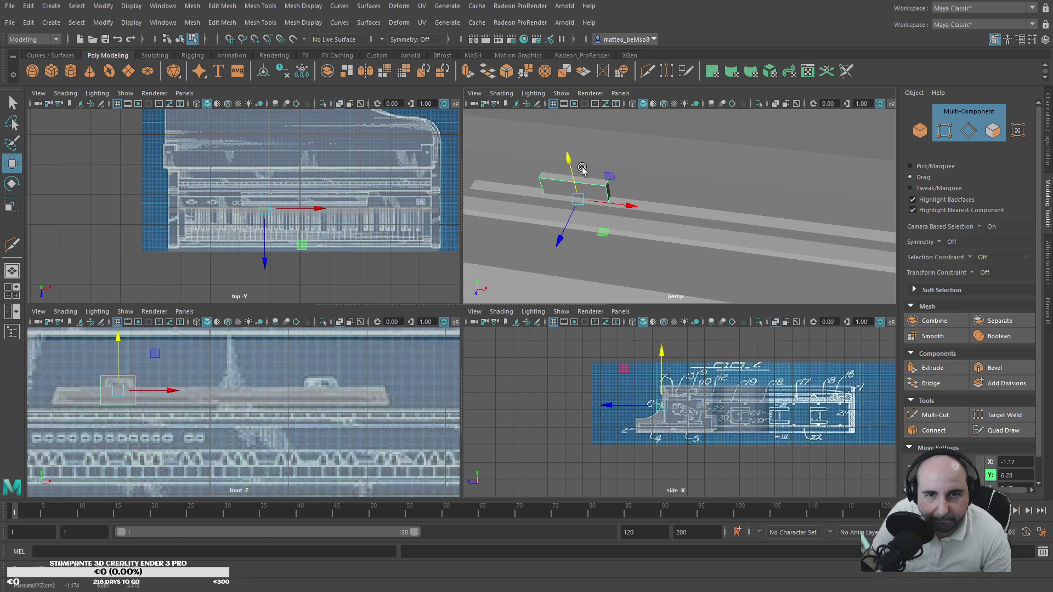
pyautogui.moveTo(569, 165); pyautogui.dragTo(573, 168)
pyautogui.press('w')
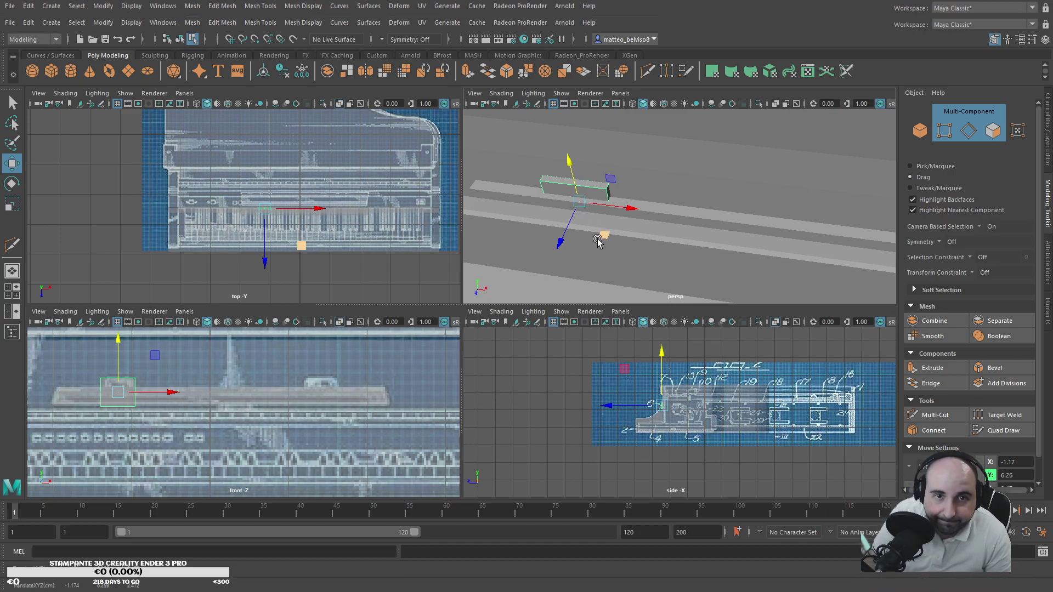
# Step: Duplicate the thin block along X to 1.42, over the front blueprint's right tab
pyautogui.moveTo(615, 209); pyautogui.dragTo(1030, 242)
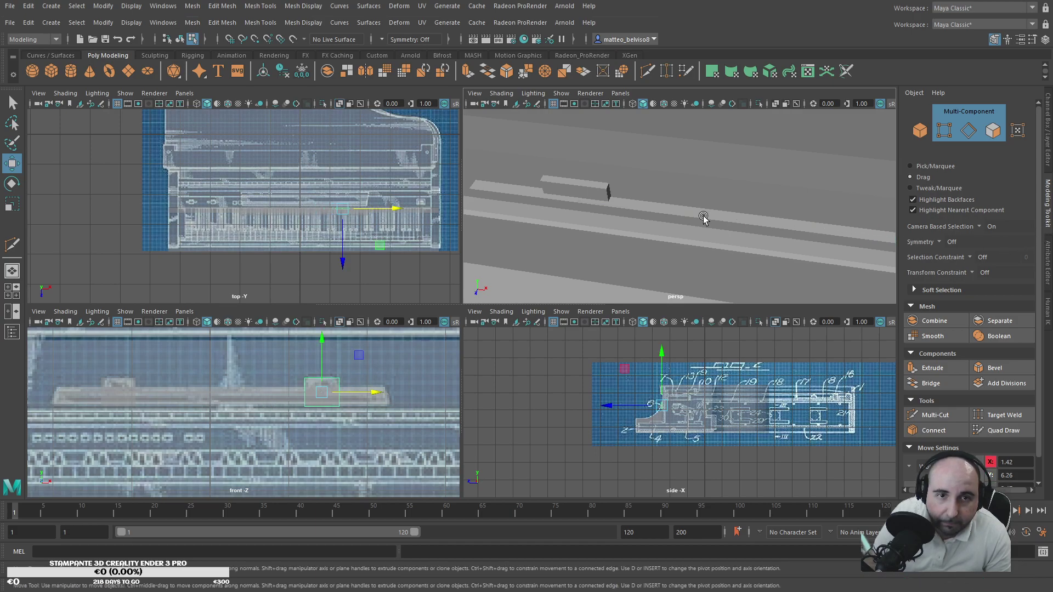
pyautogui.keyDown('alt'); pyautogui.moveTo(705, 218); pyautogui.dragTo(782, 196); pyautogui.keyUp('alt')
pyautogui.keyDown('alt'); pyautogui.moveTo(782, 196); pyautogui.dragTo(721, 229, button='middle'); pyautogui.keyUp('alt')
pyautogui.keyDown('alt'); pyautogui.moveTo(731, 181); pyautogui.dragTo(668, 155); pyautogui.keyUp('alt')
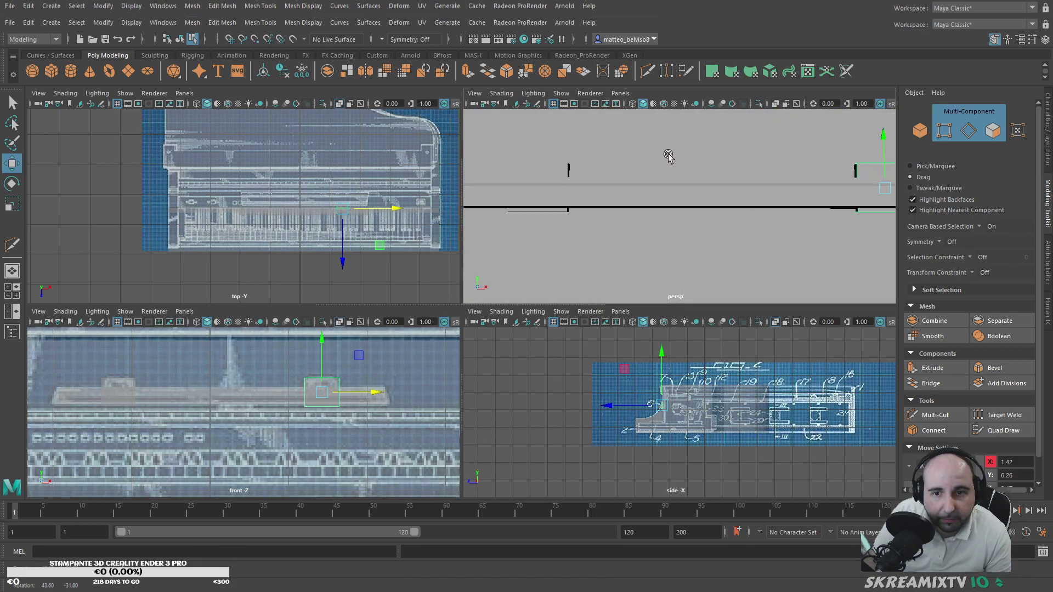
pyautogui.keyDown('alt'); pyautogui.moveTo(565, 203); pyautogui.dragTo(614, 220); pyautogui.keyUp('alt')
# Step: Bevel the duplicated block's front top edge and two front vertical edges with a fraction of 0.3
pyautogui.click(969, 130)
pyautogui.keyDown('alt'); pyautogui.moveTo(680, 213); pyautogui.dragTo(643, 254); pyautogui.keyUp('alt')
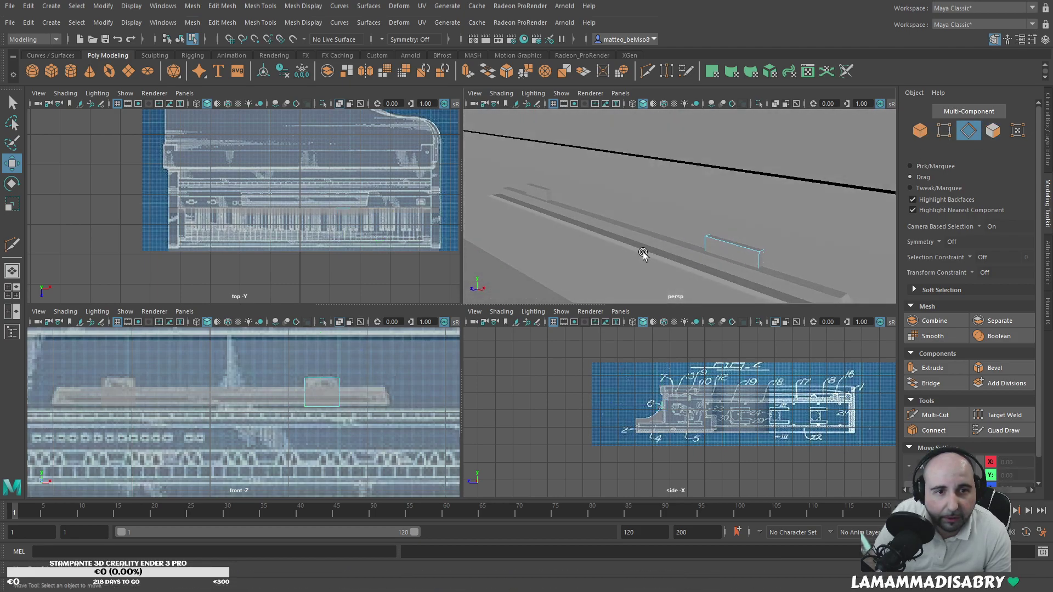
pyautogui.click(760, 261)
pyautogui.keyDown('shift'); pyautogui.click(726, 243); pyautogui.keyUp('shift')
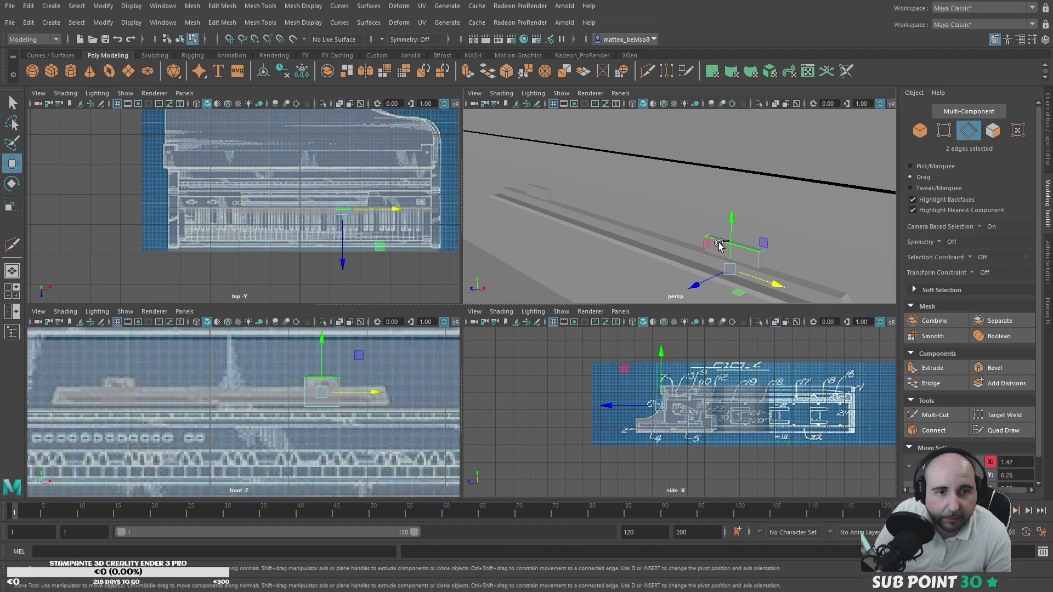
pyautogui.keyDown('alt'); pyautogui.moveTo(708, 250); pyautogui.dragTo(734, 239); pyautogui.keyUp('alt')
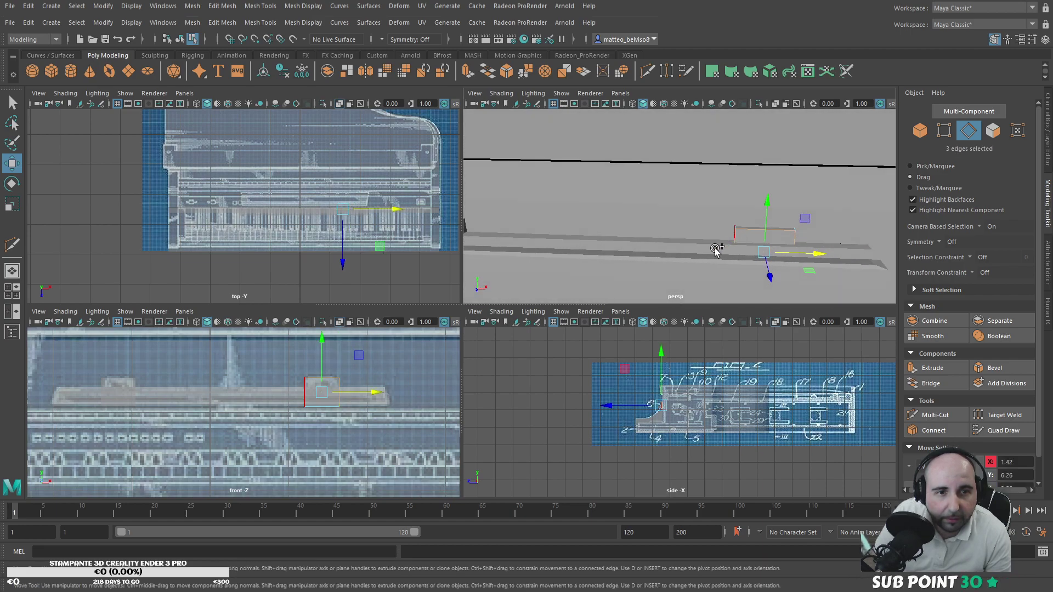
pyautogui.keyDown('alt'); pyautogui.moveTo(524, 257); pyautogui.dragTo(733, 288); pyautogui.keyUp('alt')
pyautogui.keyDown('alt'); pyautogui.moveTo(651, 265); pyautogui.dragTo(558, 265); pyautogui.keyUp('alt')
pyautogui.click(995, 368)
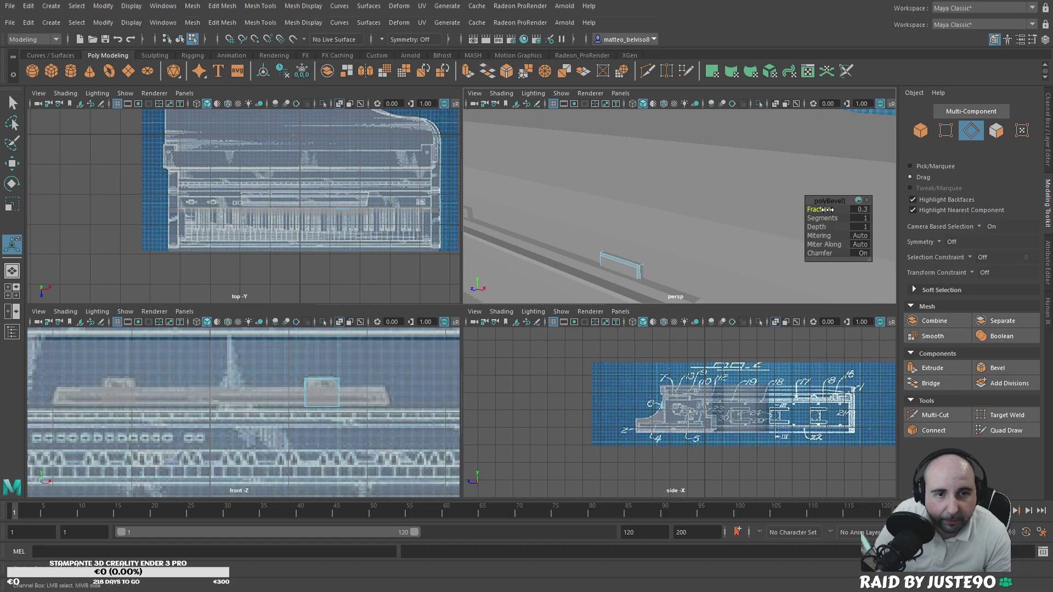
pyautogui.moveTo(828, 209); pyautogui.dragTo(828, 209)
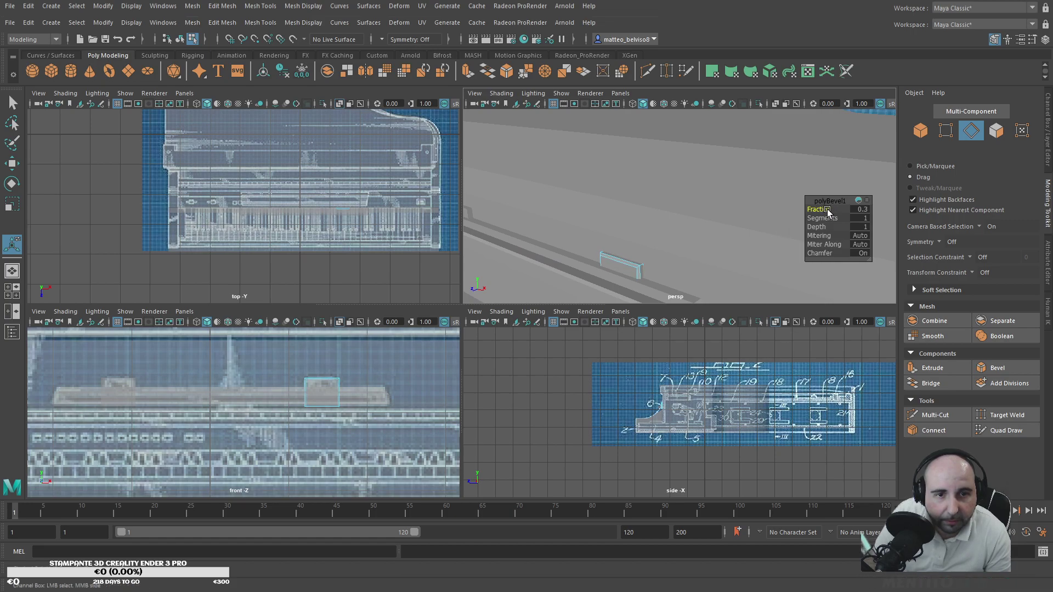
pyautogui.keyDown('alt'); pyautogui.moveTo(658, 264); pyautogui.dragTo(686, 198); pyautogui.keyUp('alt')
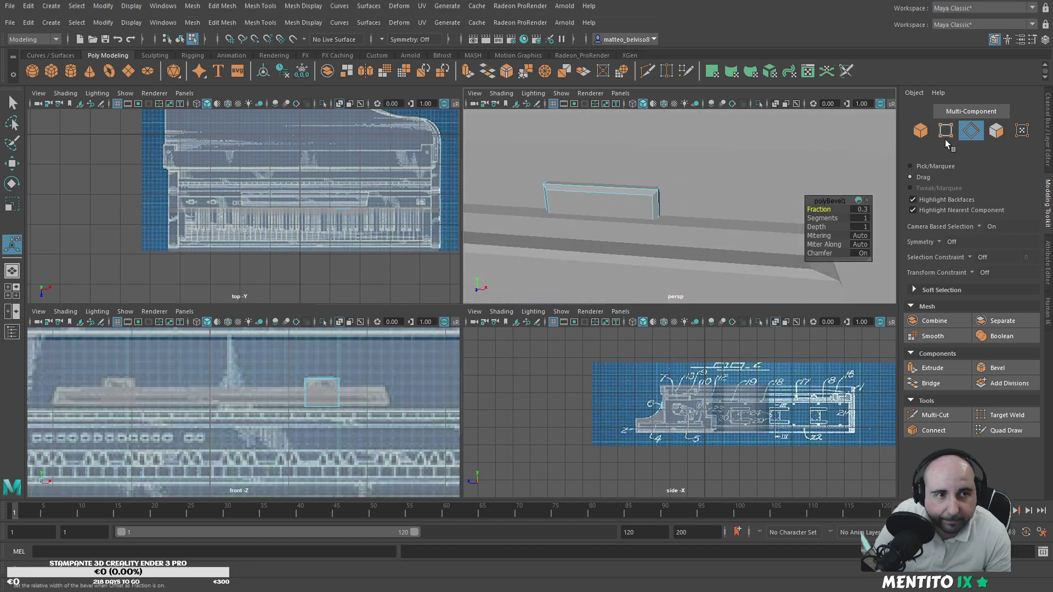
# Step: Select two top edges of the beveled block and scale them inward in X and Z
pyautogui.click(921, 130)
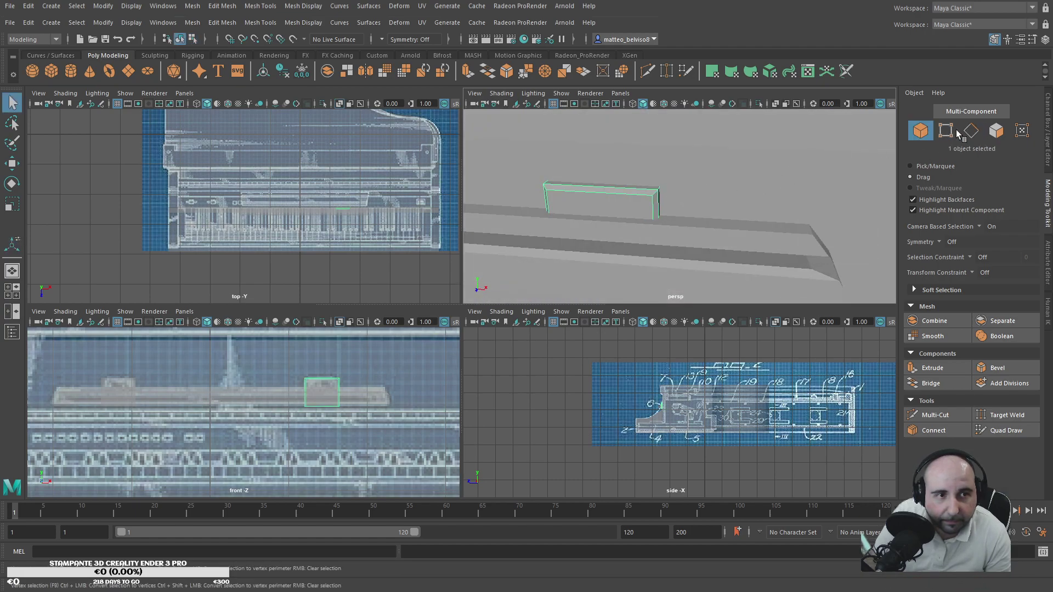
pyautogui.press('F10')
pyautogui.click(658, 195)
pyautogui.click(657, 186)
pyautogui.keyDown('alt'); pyautogui.moveTo(657, 187); pyautogui.dragTo(625, 264); pyautogui.keyUp('alt')
pyautogui.click(649, 269)
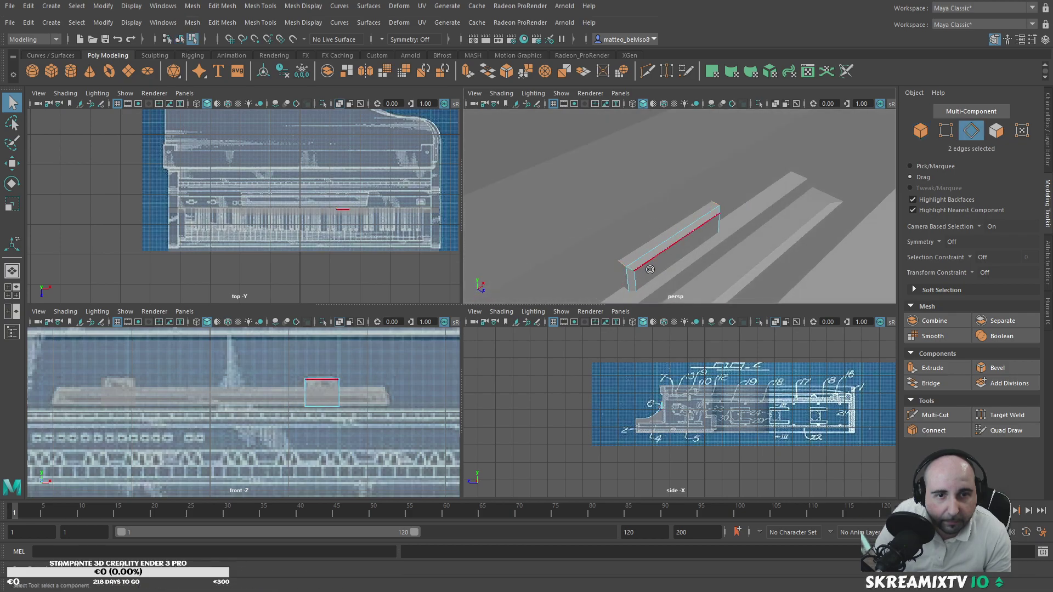
pyautogui.press('r')
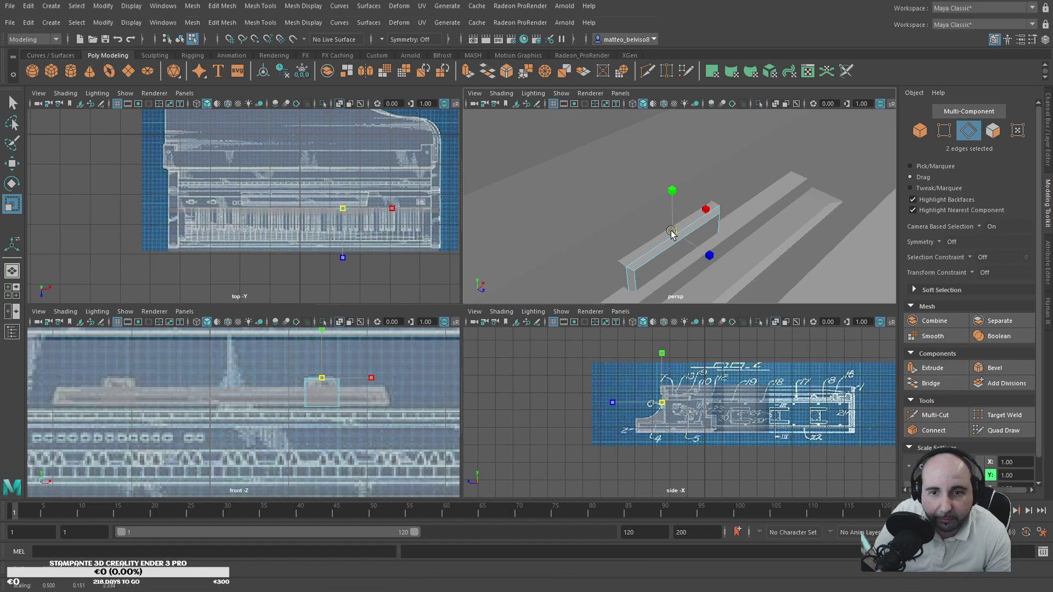
pyautogui.moveTo(669, 231); pyautogui.dragTo(666, 233)
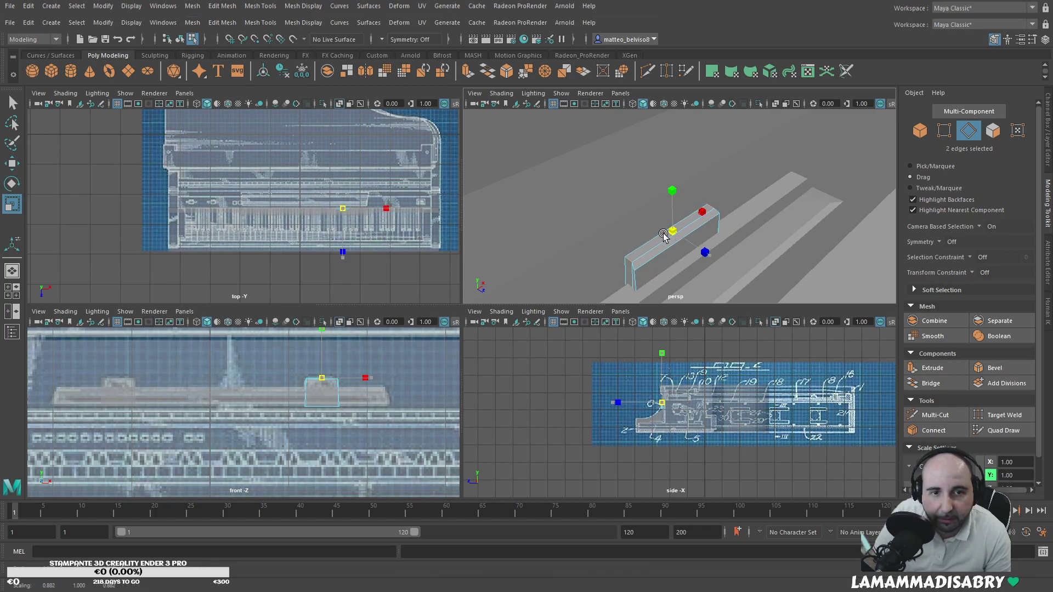
# Step: Narrow the block's two front top edges along X and undo the last scaling
pyautogui.click(697, 231)
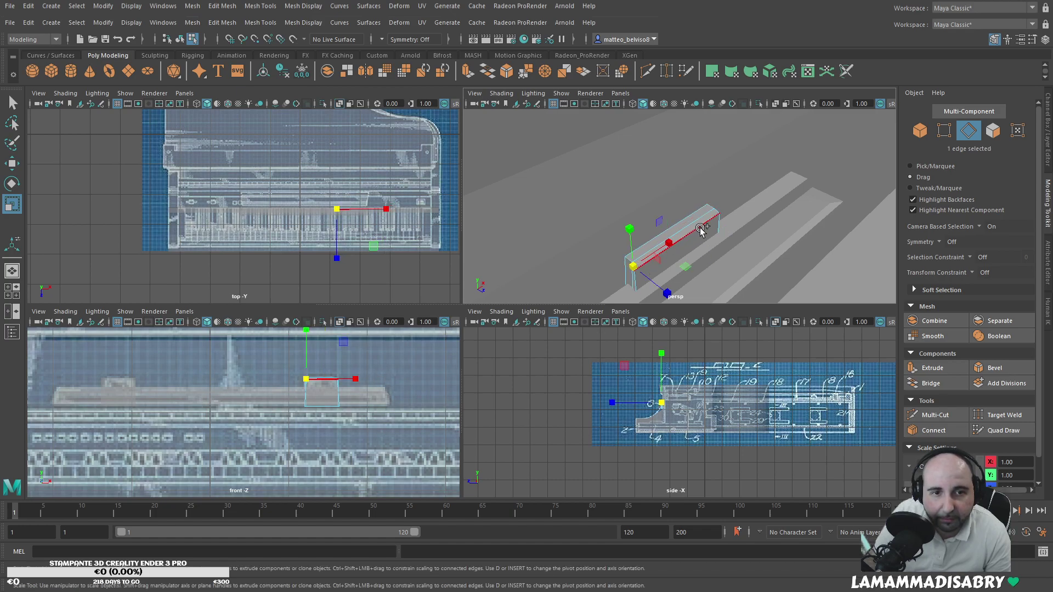
pyautogui.keyDown('shift'); pyautogui.click(718, 214); pyautogui.keyUp('shift')
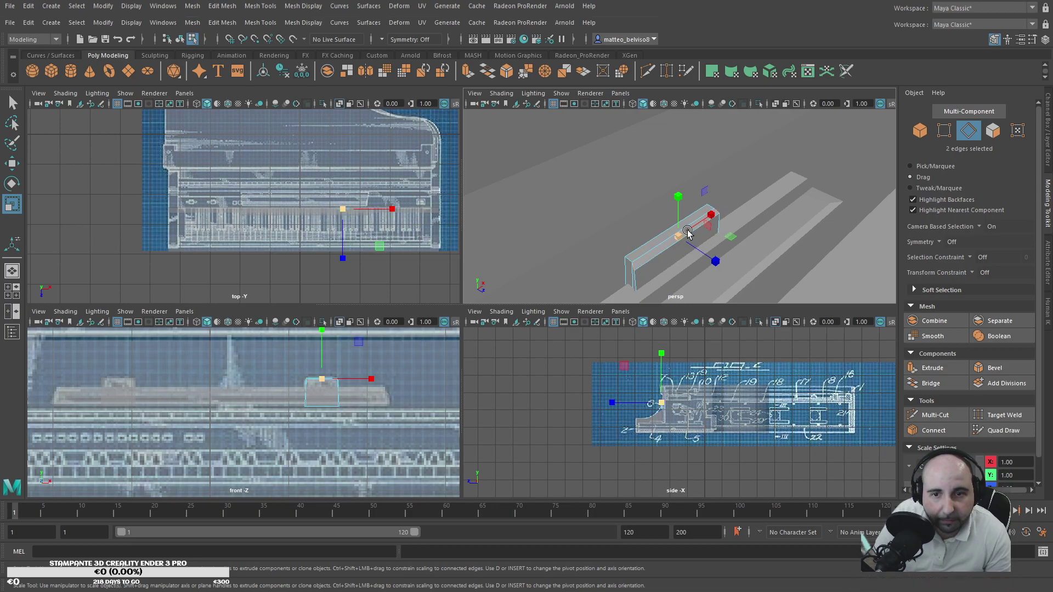
pyautogui.moveTo(712, 220); pyautogui.dragTo(705, 217)
pyautogui.hotkey('ctrl', 'z')
pyautogui.hotkey('ctrl', 'z')
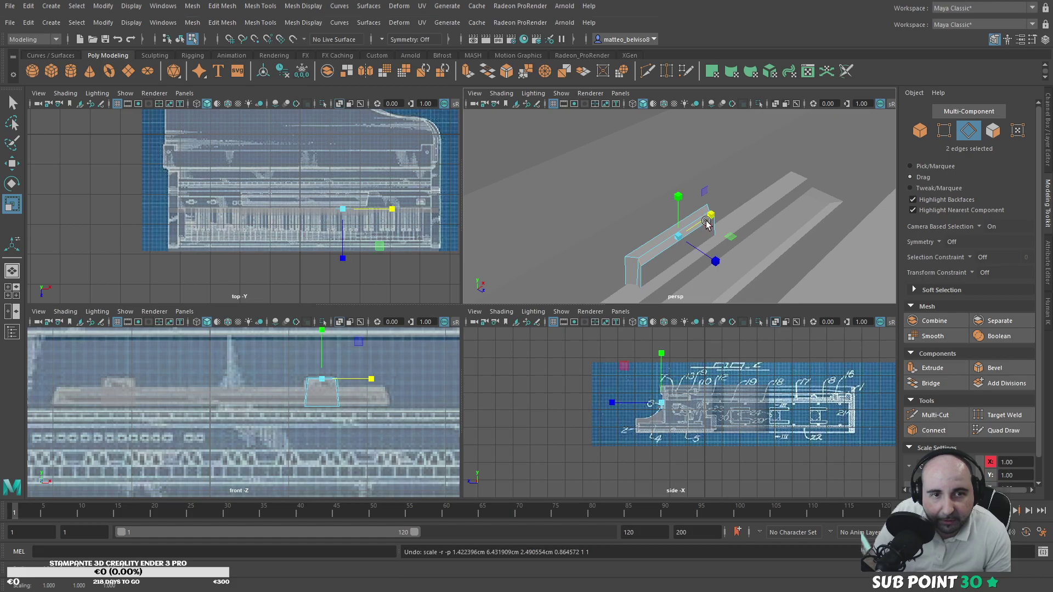
# Step: Undo the last edge scaling, select the right block's four top vertices and scale them inward along X
pyautogui.hotkey('ctrl', 'z')
pyautogui.keyDown('shift'); pyautogui.click(627, 272); pyautogui.keyUp('shift')
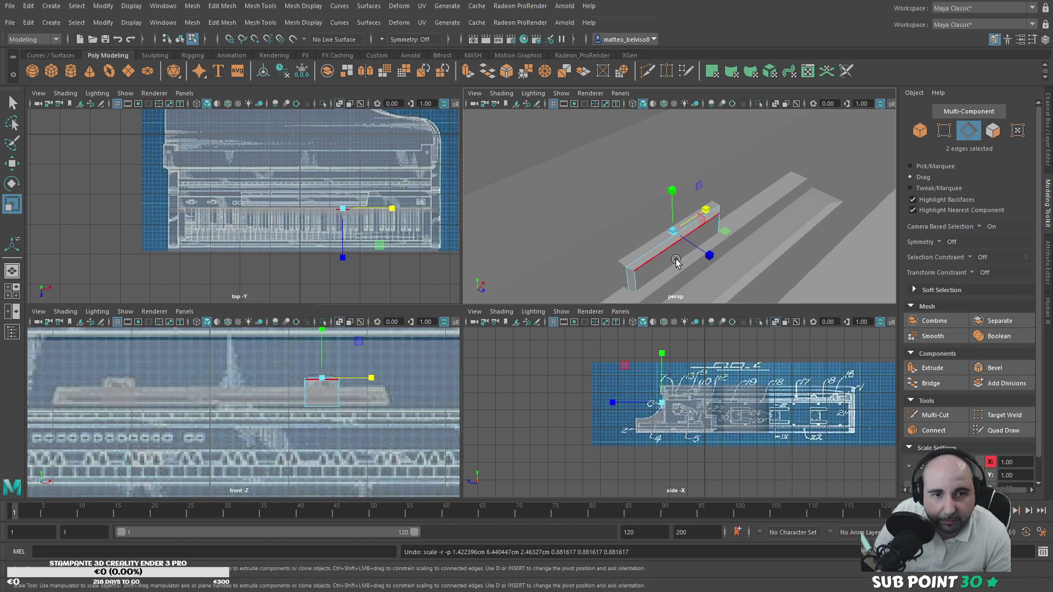
pyautogui.keyDown('shift'); pyautogui.click(721, 211); pyautogui.keyUp('shift')
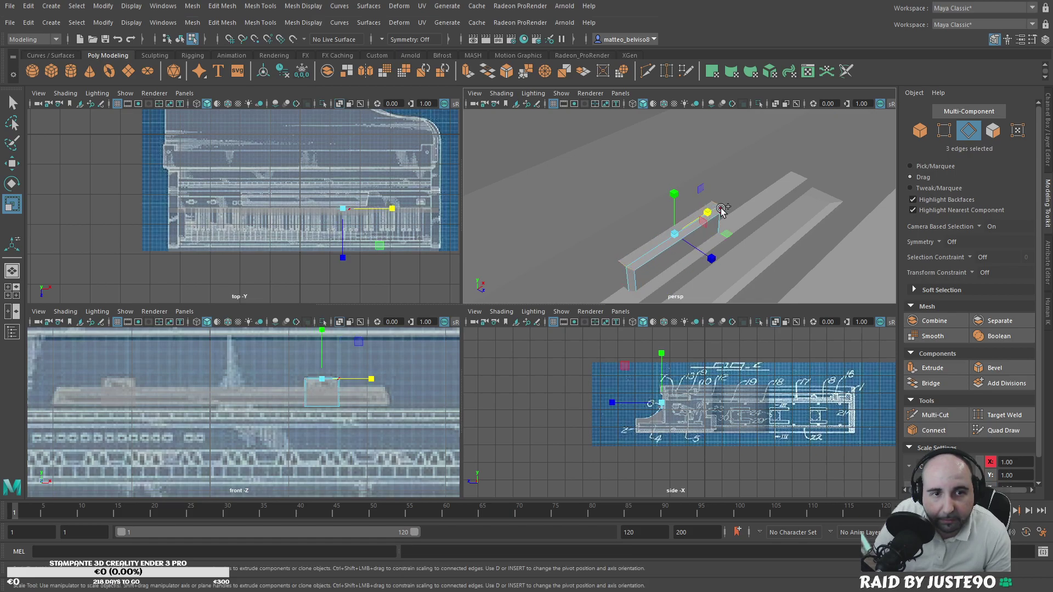
pyautogui.click(944, 131)
pyautogui.click(626, 267)
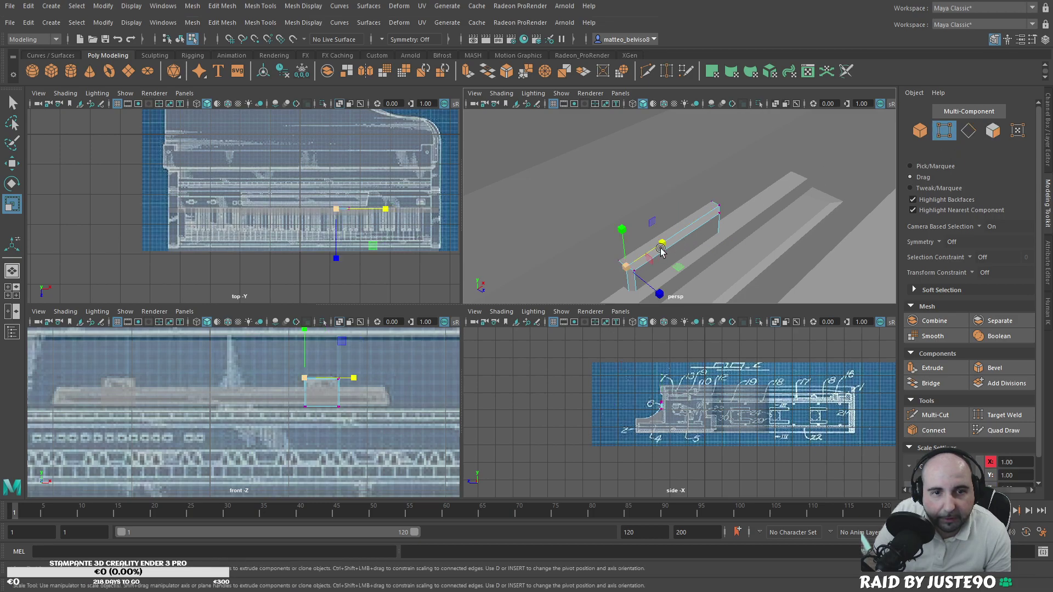
pyautogui.keyDown('shift'); pyautogui.click(716, 206); pyautogui.keyUp('shift')
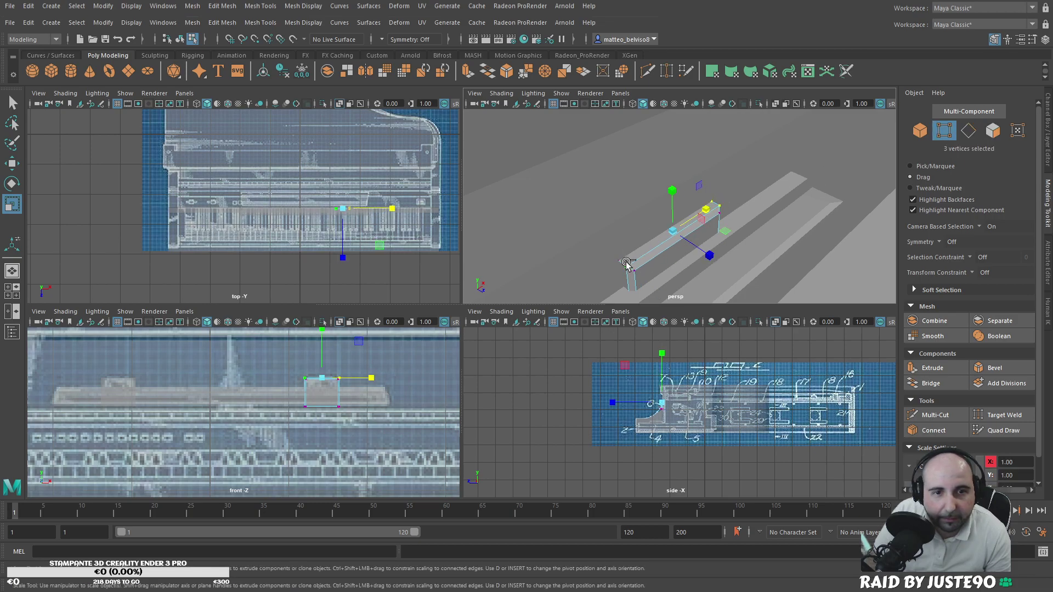
pyautogui.keyDown('shift'); pyautogui.click(704, 213); pyautogui.keyUp('shift')
pyautogui.moveTo(705, 214); pyautogui.dragTo(705, 213)
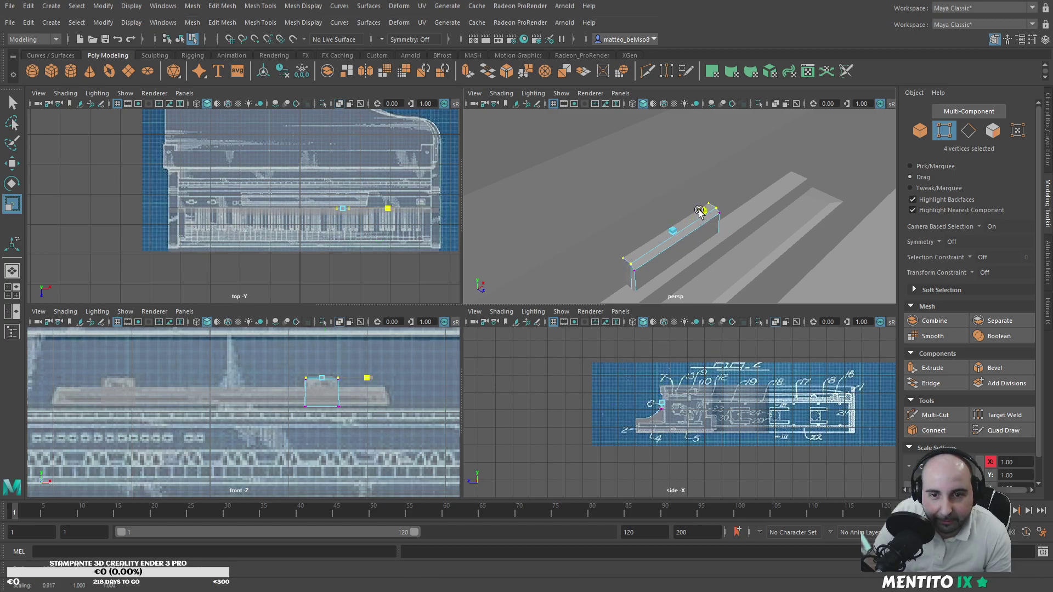
pyautogui.moveTo(699, 210); pyautogui.dragTo(697, 212)
# Step: Scale the two front vertices just below the block's top bevel inward along X to round its upper corners
pyautogui.click(635, 270)
pyautogui.keyDown('shift'); pyautogui.click(719, 216); pyautogui.keyUp('shift')
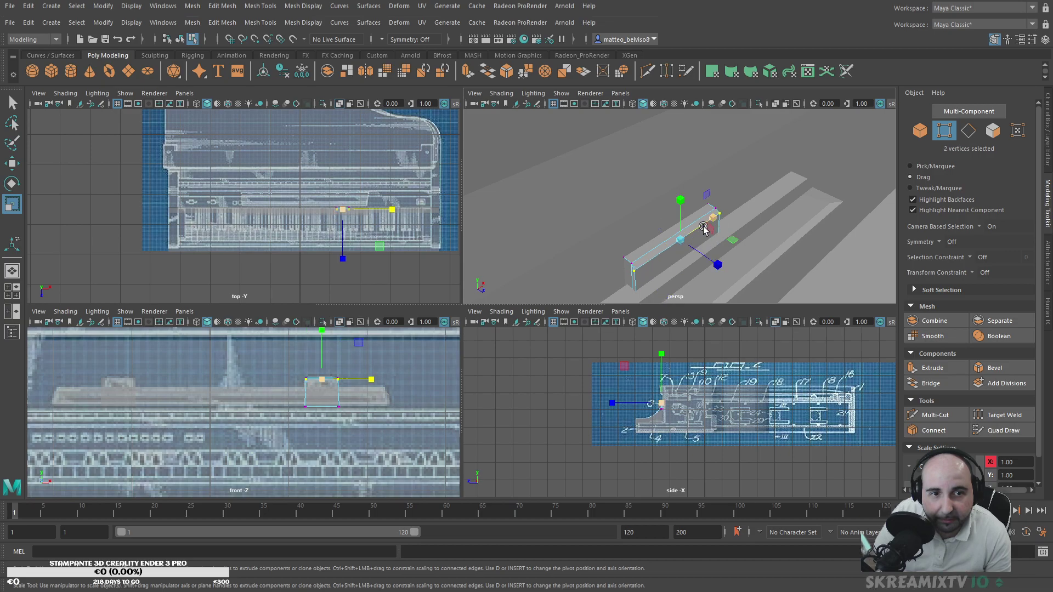
pyautogui.moveTo(707, 225); pyautogui.dragTo(714, 220)
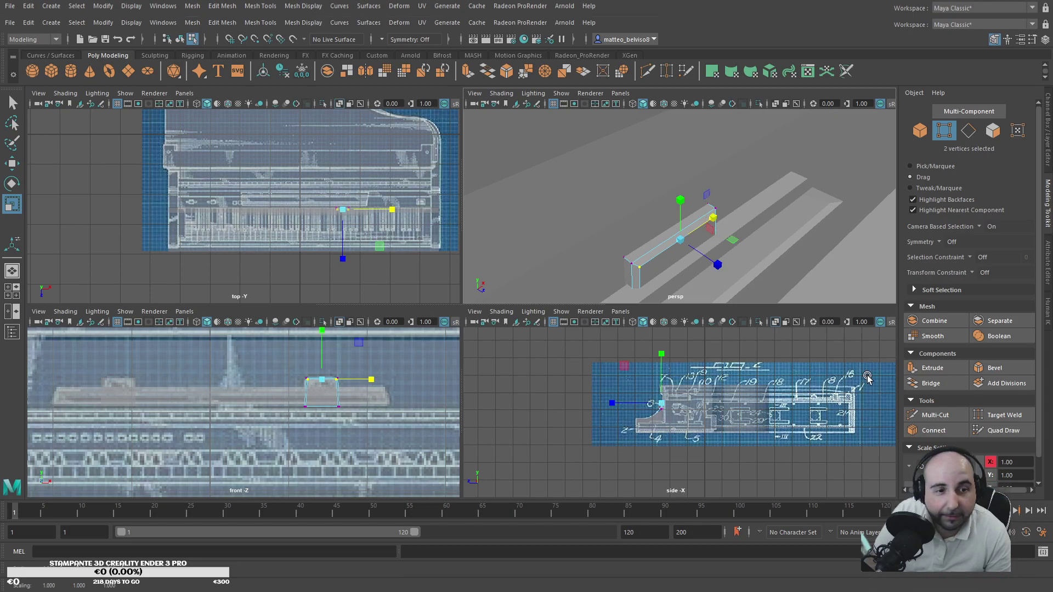
# Step: Insert three vertical edge loops across the block with Multi-Cut: one at the middle and one towards each end
pyautogui.click(935, 415)
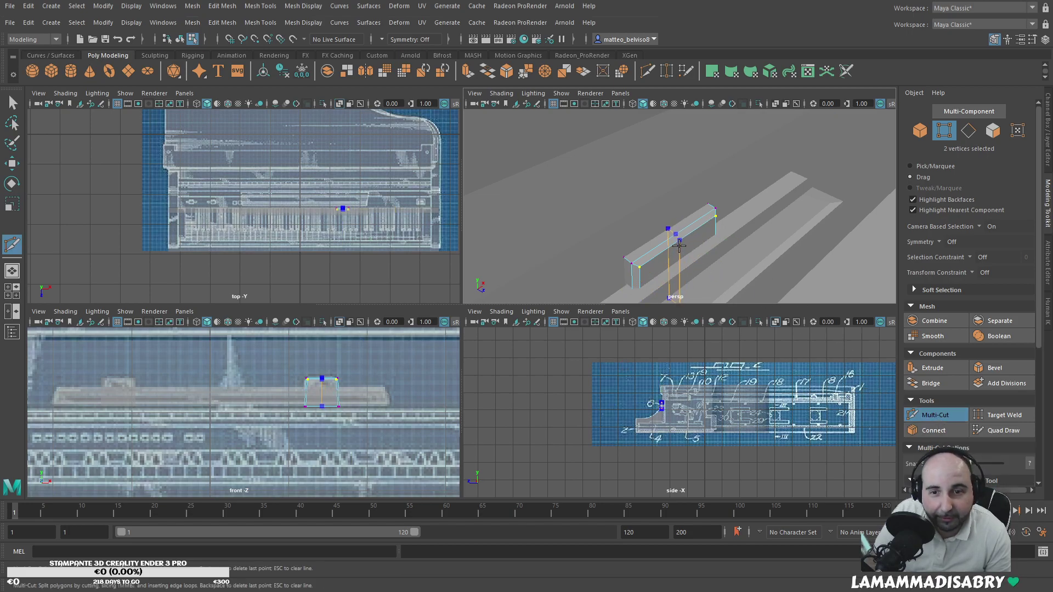
pyautogui.keyDown('ctrl'); pyautogui.click(659, 242); pyautogui.keyUp('ctrl')
pyautogui.keyDown('ctrl'); pyautogui.click(703, 229); pyautogui.keyUp('ctrl')
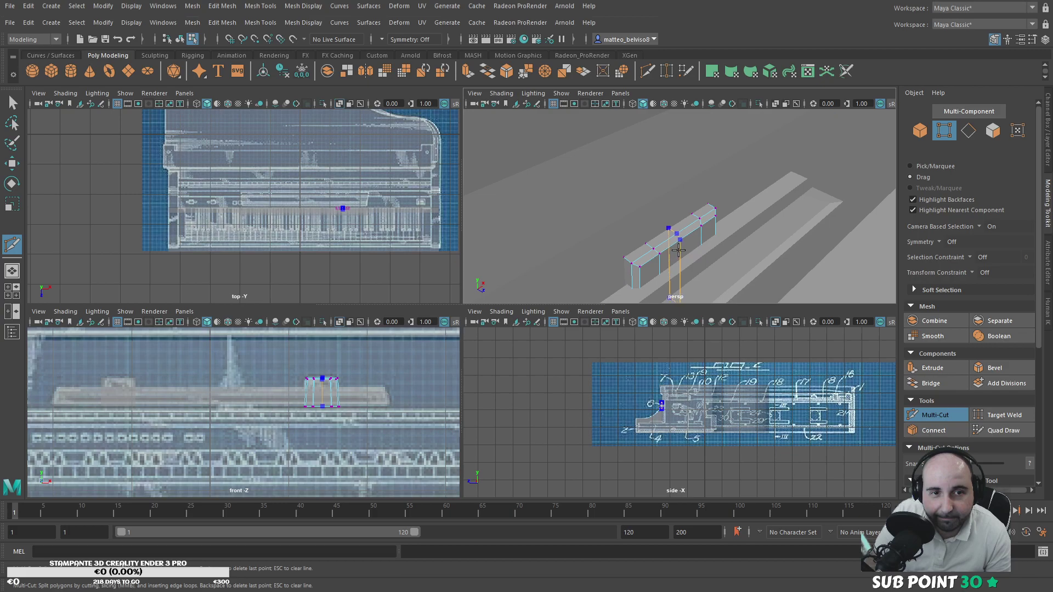
pyautogui.keyDown('ctrl'); pyautogui.click(682, 249); pyautogui.keyUp('ctrl')
pyautogui.press('q')
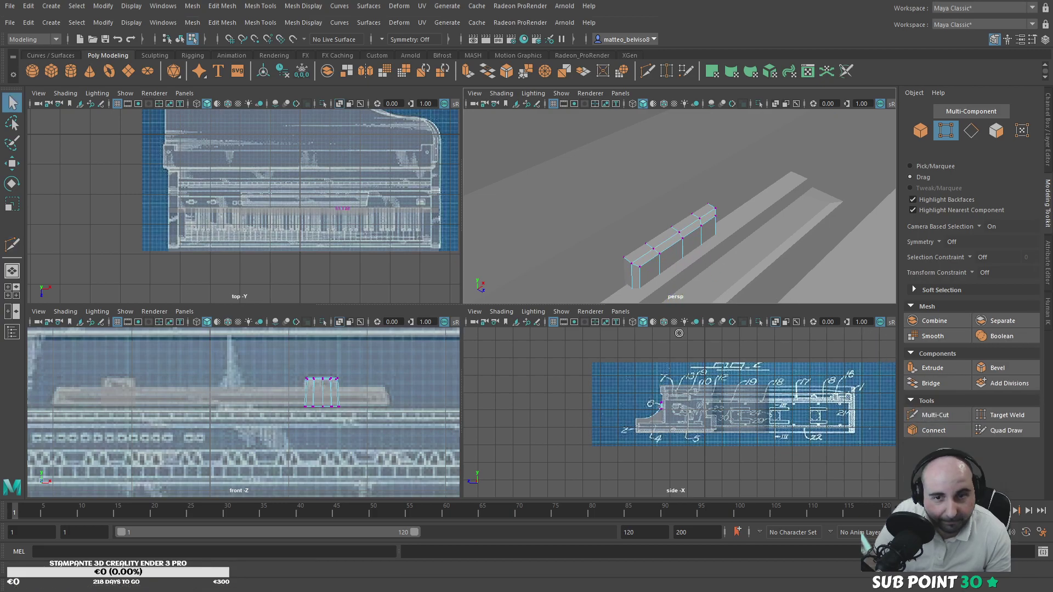
# Step: Switch to Pick/Marquee selection and raise the top vertices of the block's middle edge loop
pyautogui.scroll(3, 419, 342)
pyautogui.keyDown('alt'); pyautogui.moveTo(411, 351); pyautogui.dragTo(306, 385, button='middle'); pyautogui.keyUp('alt')
pyautogui.scroll(2, 349, 403)
pyautogui.scroll(2, 305, 367)
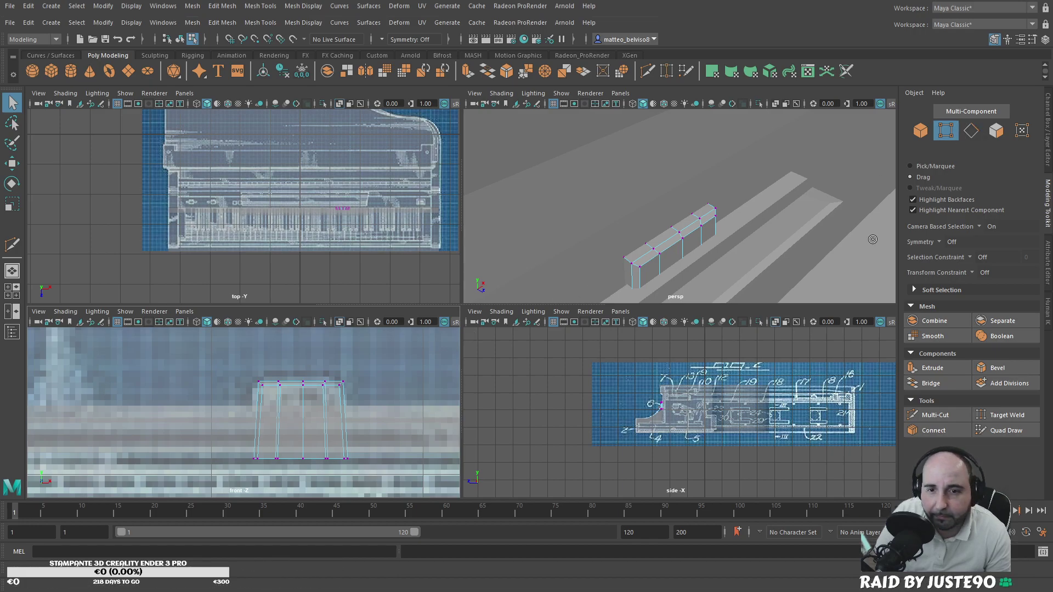
pyautogui.click(935, 166)
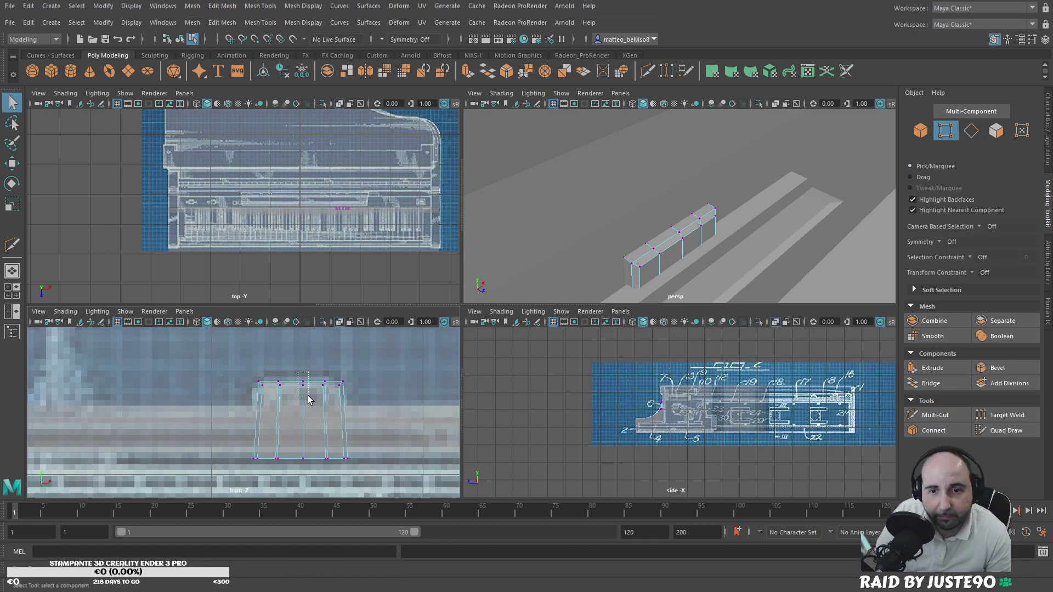
pyautogui.moveTo(307, 396); pyautogui.dragTo(308, 396)
pyautogui.press('w')
# Step: Raise the top vertices of the two outer edge loops, and lift the middle top vertices further to arch the block
pyautogui.moveTo(304, 360); pyautogui.dragTo(334, 394)
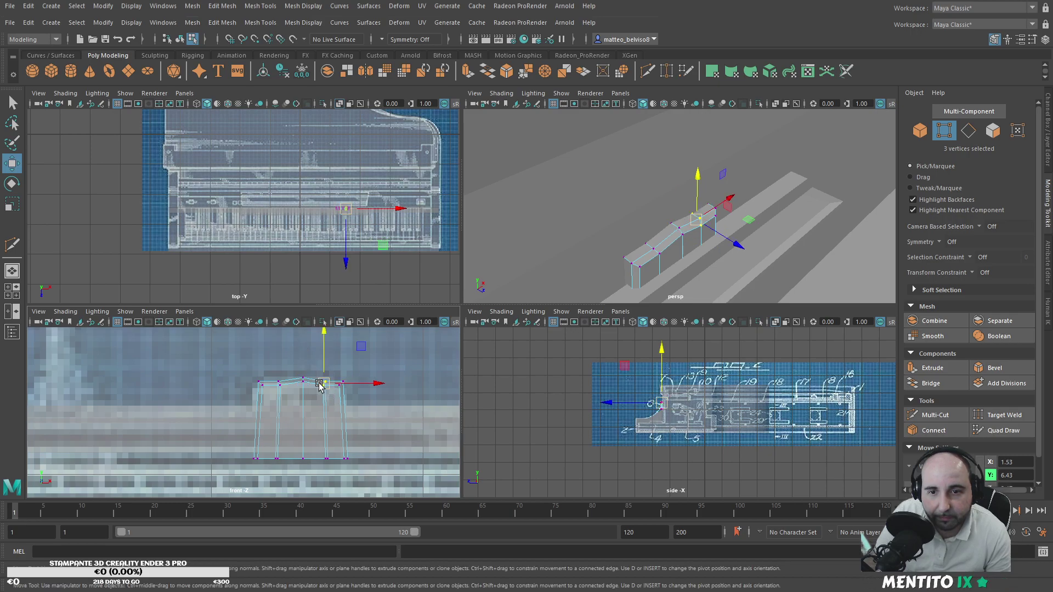
pyautogui.moveTo(275, 370); pyautogui.dragTo(305, 354)
pyautogui.keyDown('alt'); pyautogui.moveTo(639, 271); pyautogui.dragTo(570, 205); pyautogui.keyUp('alt')
pyautogui.keyDown('alt'); pyautogui.moveTo(571, 205); pyautogui.dragTo(639, 258, button='middle'); pyautogui.keyUp('alt')
pyautogui.keyDown('alt'); pyautogui.moveTo(639, 259); pyautogui.dragTo(661, 231, button='right'); pyautogui.keyUp('alt')
pyautogui.keyDown('alt'); pyautogui.moveTo(643, 235); pyautogui.dragTo(651, 207, button='middle'); pyautogui.keyUp('alt')
pyautogui.keyDown('alt'); pyautogui.moveTo(651, 207); pyautogui.dragTo(613, 206, button='right'); pyautogui.keyUp('alt')
pyautogui.press('f')
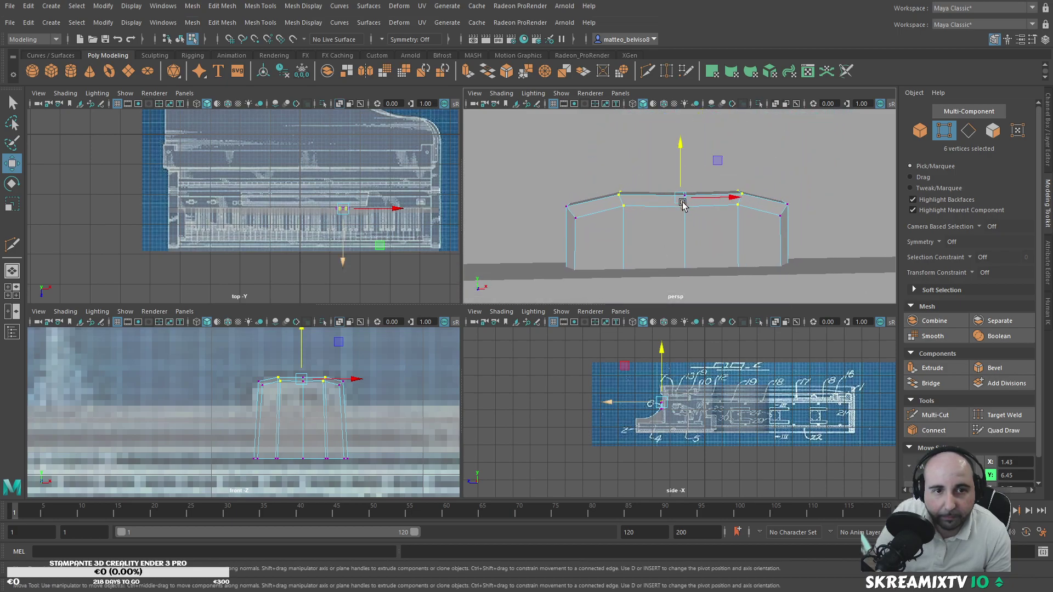
pyautogui.moveTo(671, 173); pyautogui.dragTo(702, 222)
pyautogui.moveTo(684, 172); pyautogui.dragTo(686, 166)
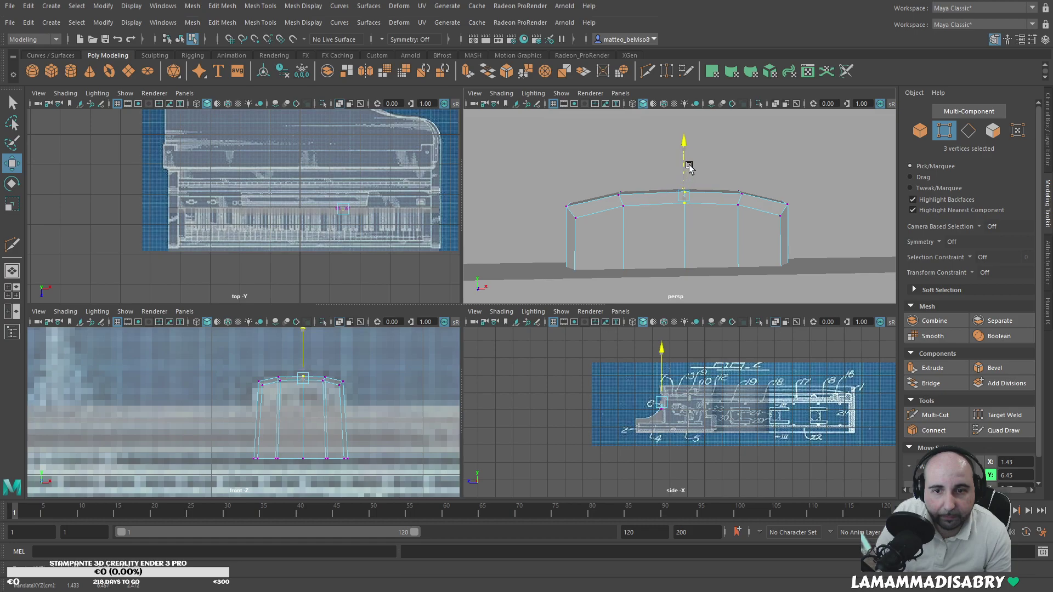
# Step: Return to object selection and delete the plain, unbeveled block at the ledge's left end
pyautogui.scroll(-5, 659, 188)
pyautogui.keyDown('alt'); pyautogui.moveTo(583, 218); pyautogui.dragTo(667, 255, button='middle'); pyautogui.keyUp('alt')
pyautogui.scroll(-2, 667, 255)
pyautogui.click(920, 130)
pyautogui.keyDown('alt'); pyautogui.moveTo(817, 199); pyautogui.dragTo(589, 222); pyautogui.keyUp('alt')
pyautogui.click(589, 221)
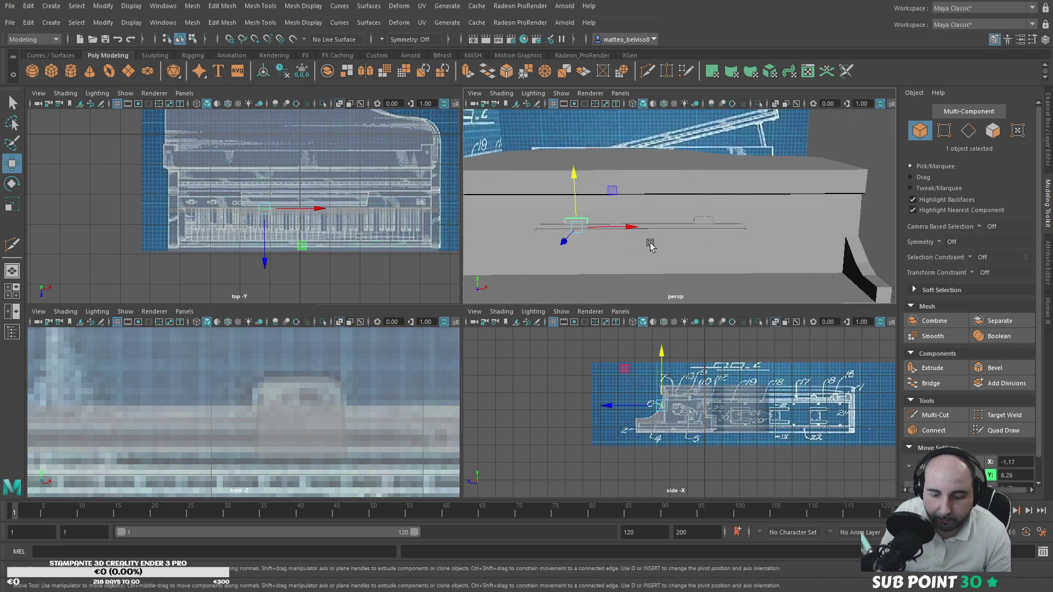
# Step: Duplicate the arched right block and move the copy along X over the front blueprint's left tab
pyautogui.click(707, 225)
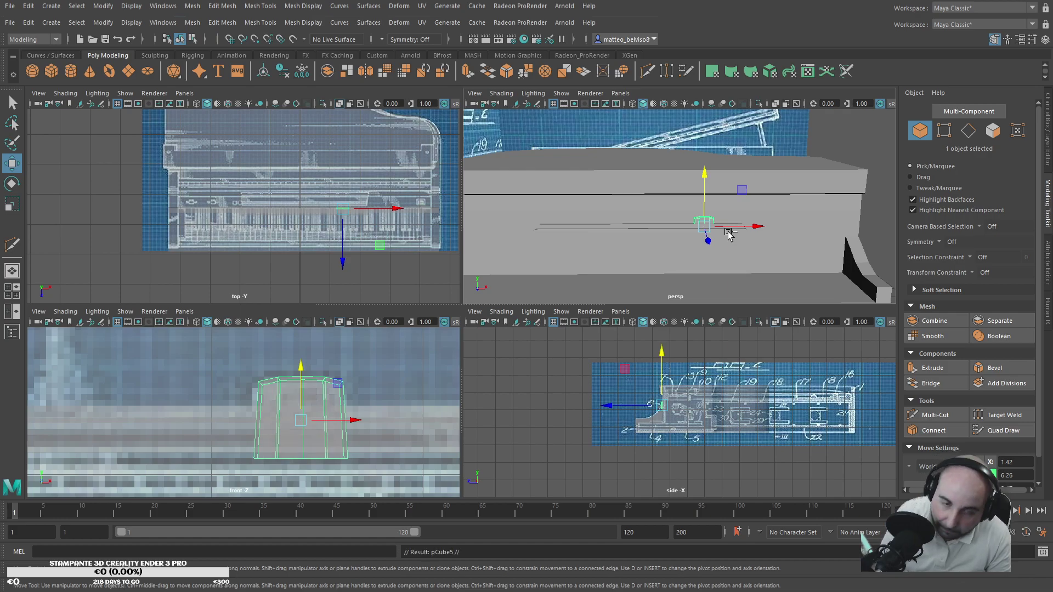
pyautogui.moveTo(732, 229); pyautogui.dragTo(637, 226)
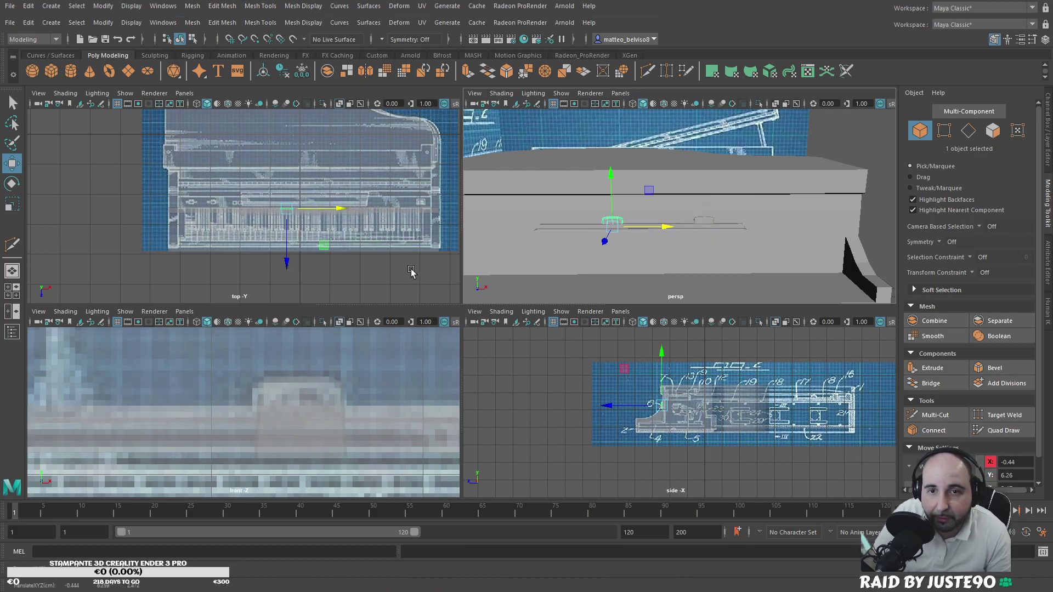
pyautogui.scroll(-10, 261, 367)
pyautogui.keyDown('alt'); pyautogui.moveTo(192, 398); pyautogui.dragTo(305, 401, button='middle'); pyautogui.keyUp('alt')
pyautogui.scroll(5, 304, 401)
pyautogui.moveTo(377, 425); pyautogui.dragTo(327, 429)
# Step: Inspect the two tabs and the long ledge against the piano's front panel from several angles
pyautogui.keyDown('alt'); pyautogui.moveTo(683, 255); pyautogui.dragTo(705, 278); pyautogui.keyUp('alt')
pyautogui.click(920, 131)
pyautogui.click(768, 182)
pyautogui.keyDown('alt'); pyautogui.moveTo(718, 235); pyautogui.dragTo(774, 209); pyautogui.keyUp('alt')
pyautogui.scroll(4, 675, 239)
pyautogui.keyDown('alt'); pyautogui.moveTo(675, 240); pyautogui.dragTo(635, 249); pyautogui.keyUp('alt')
pyautogui.click(687, 253)
pyautogui.keyDown('alt'); pyautogui.moveTo(687, 253); pyautogui.dragTo(773, 238, button='middle'); pyautogui.keyUp('alt')
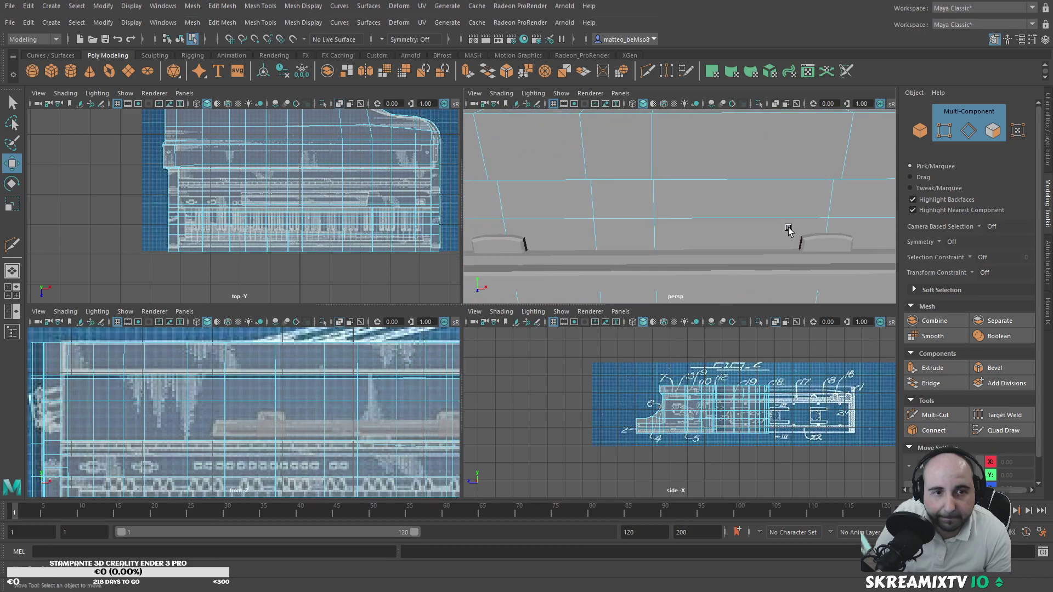
pyautogui.click(834, 261)
pyautogui.keyDown('alt'); pyautogui.moveTo(881, 264); pyautogui.dragTo(840, 270); pyautogui.keyUp('alt')
# Step: Select the long ledge as an object and bevel all of its edges
pyautogui.click(922, 133)
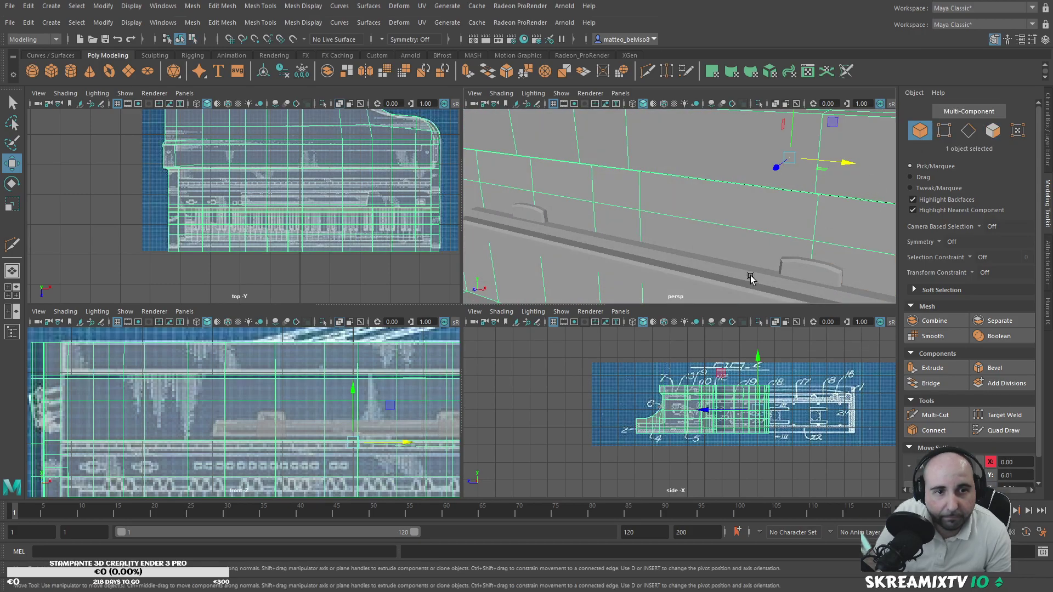
pyautogui.click(750, 277)
pyautogui.keyDown('alt'); pyautogui.moveTo(738, 279); pyautogui.dragTo(690, 231, button='middle'); pyautogui.keyUp('alt')
pyautogui.keyDown('alt'); pyautogui.moveTo(690, 231); pyautogui.dragTo(668, 228); pyautogui.keyUp('alt')
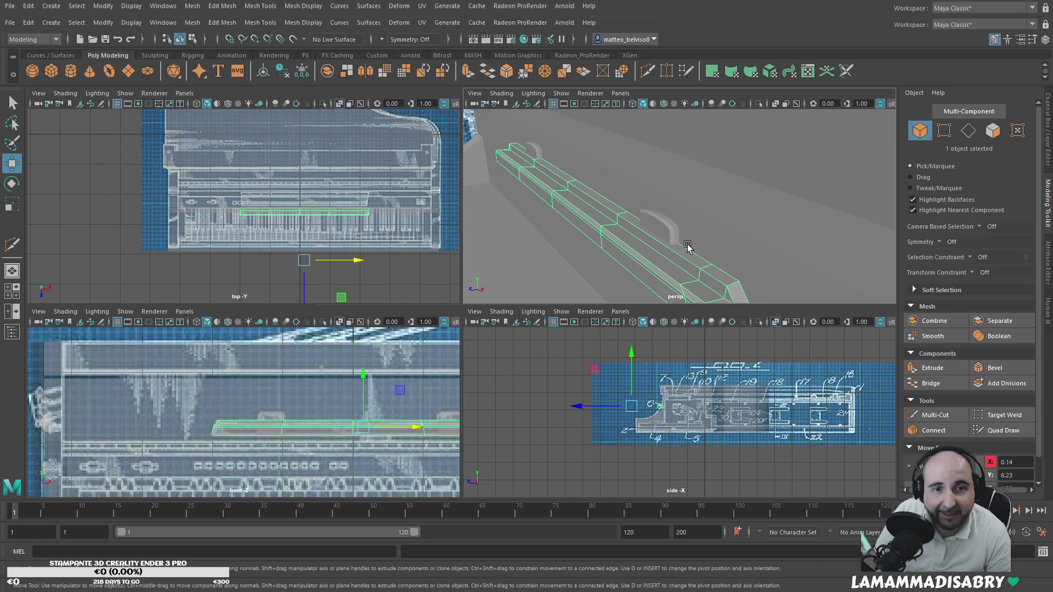
pyautogui.click(995, 371)
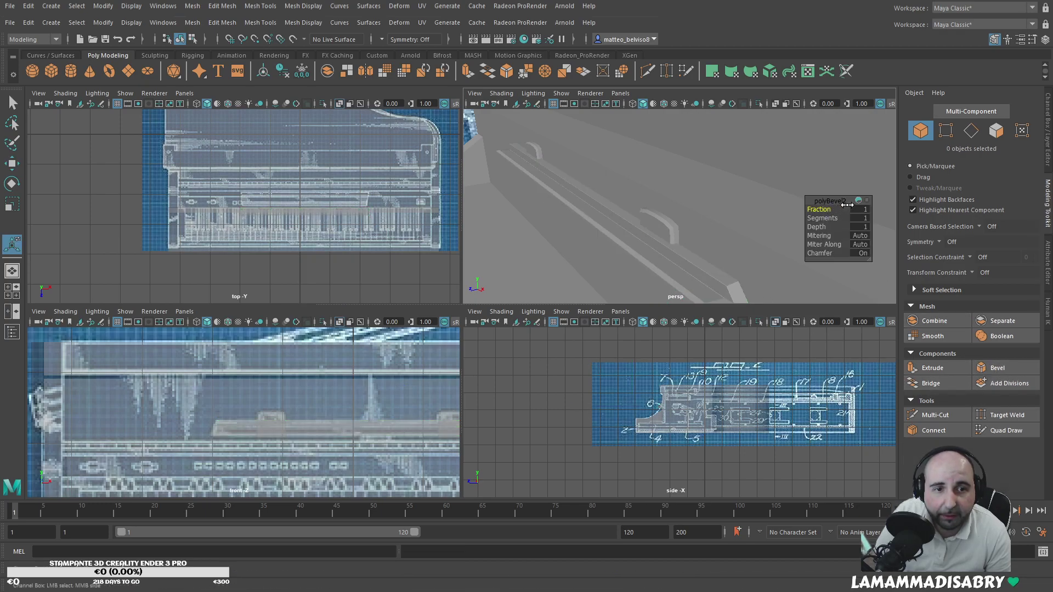
pyautogui.click(921, 135)
# Step: Select both arched tabs as objects and bevel all of their edges
pyautogui.keyDown('alt'); pyautogui.moveTo(675, 275); pyautogui.dragTo(724, 252); pyautogui.keyUp('alt')
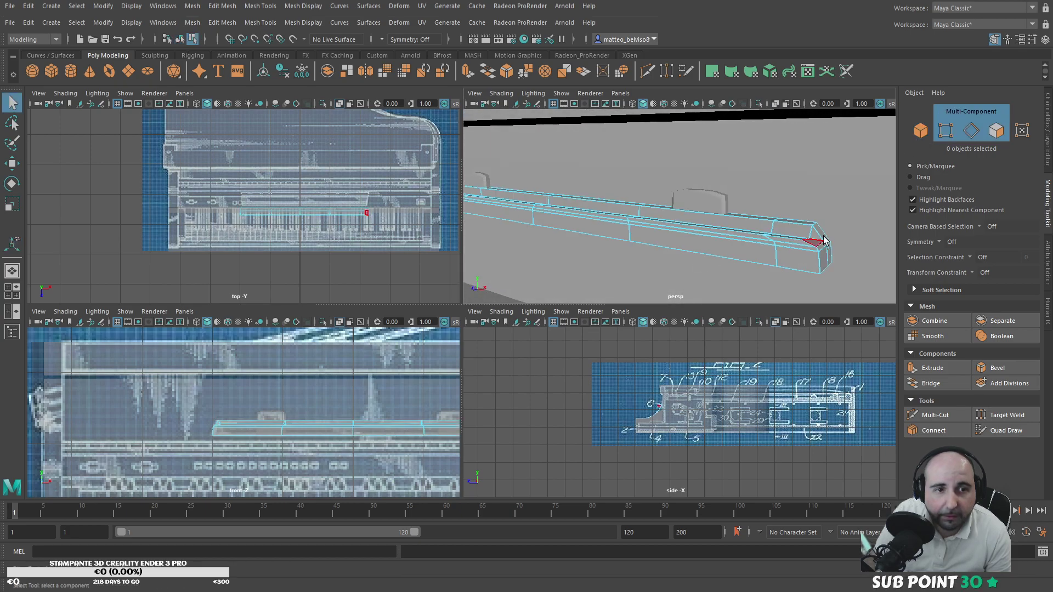
pyautogui.keyDown('alt'); pyautogui.moveTo(820, 241); pyautogui.dragTo(807, 248); pyautogui.keyUp('alt')
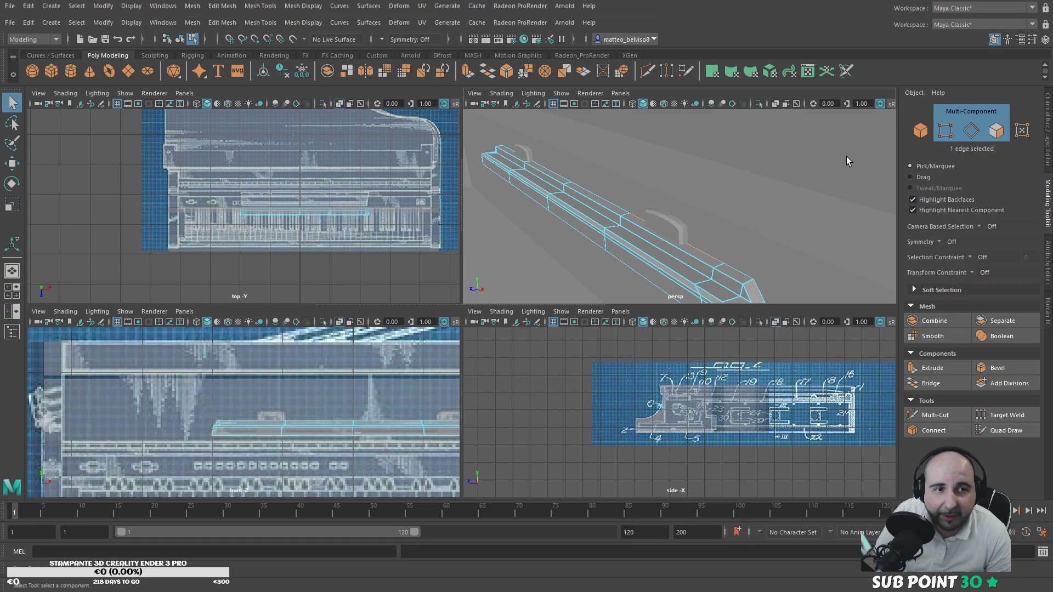
pyautogui.click(926, 132)
pyautogui.click(667, 225)
pyautogui.keyDown('shift'); pyautogui.click(525, 157); pyautogui.keyUp('shift')
pyautogui.click(997, 368)
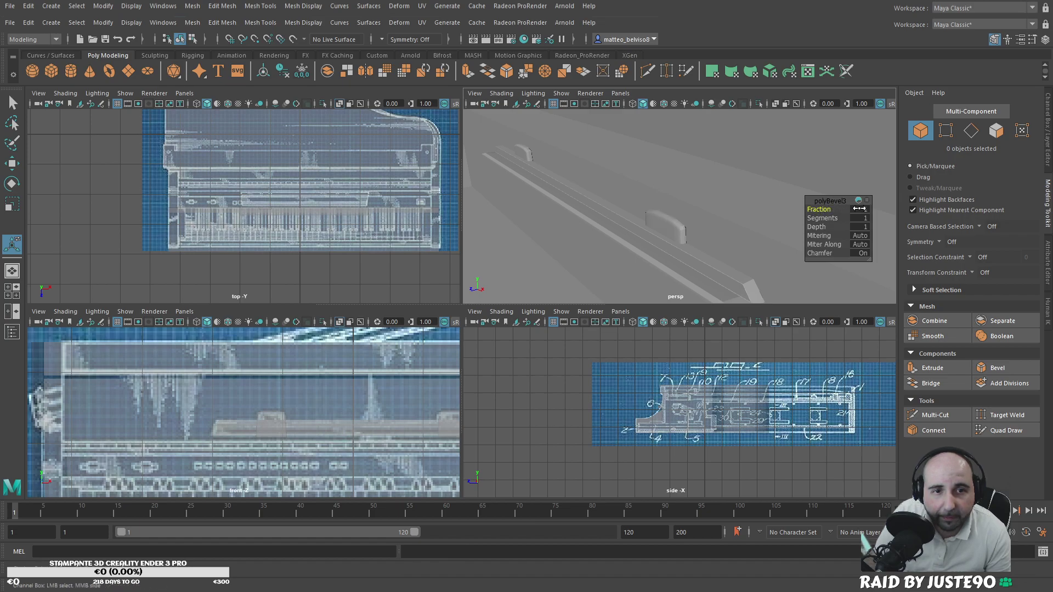
# Step: Try to bevel all edges of the piano body, and undo that bevel
pyautogui.keyDown('alt'); pyautogui.moveTo(541, 172); pyautogui.dragTo(713, 215); pyautogui.keyUp('alt')
pyautogui.click(940, 135)
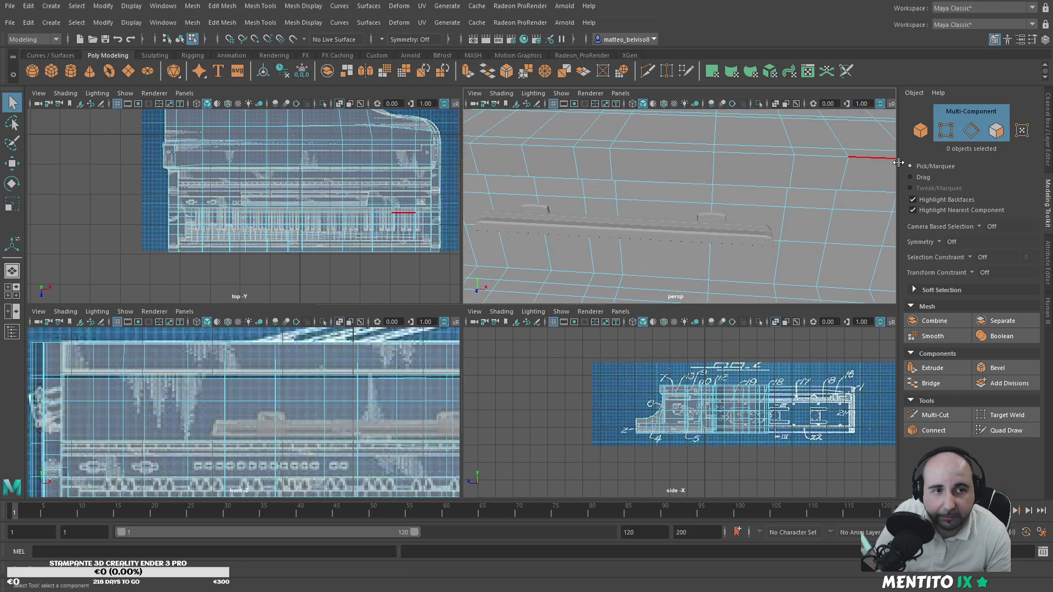
pyautogui.click(924, 139)
pyautogui.scroll(-5, 837, 205)
pyautogui.keyDown('alt'); pyautogui.moveTo(837, 205); pyautogui.dragTo(781, 211); pyautogui.keyUp('alt')
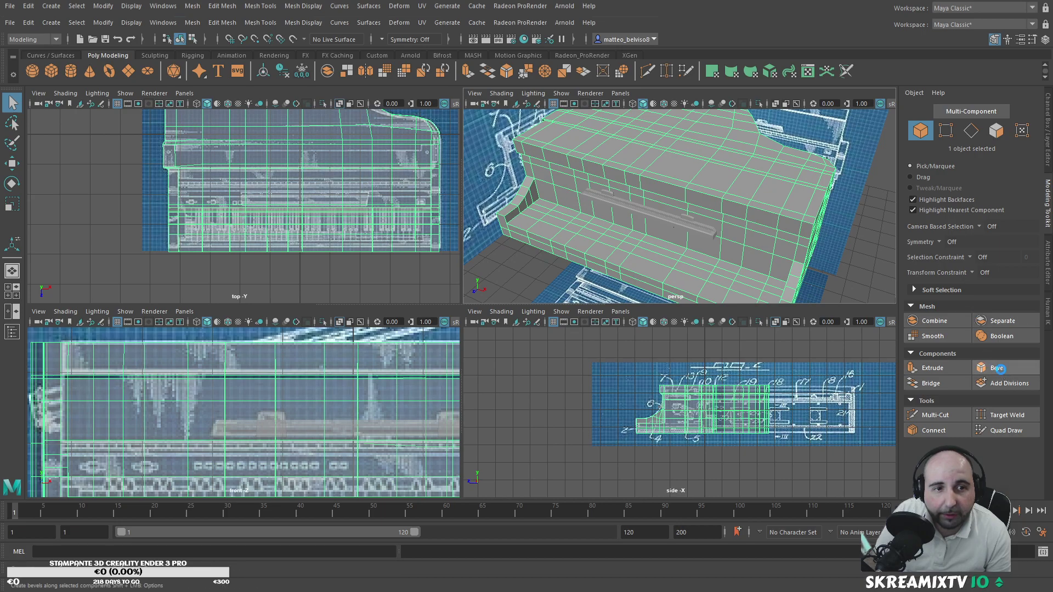
pyautogui.click(997, 368)
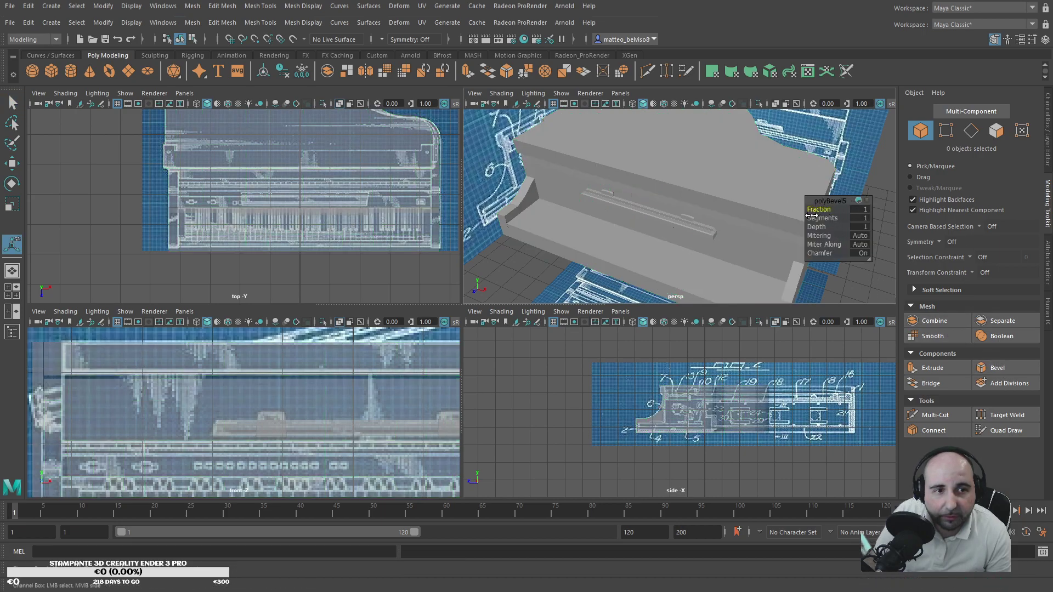
pyautogui.moveTo(804, 213); pyautogui.dragTo(672, 203)
pyautogui.scroll(3, 713, 226)
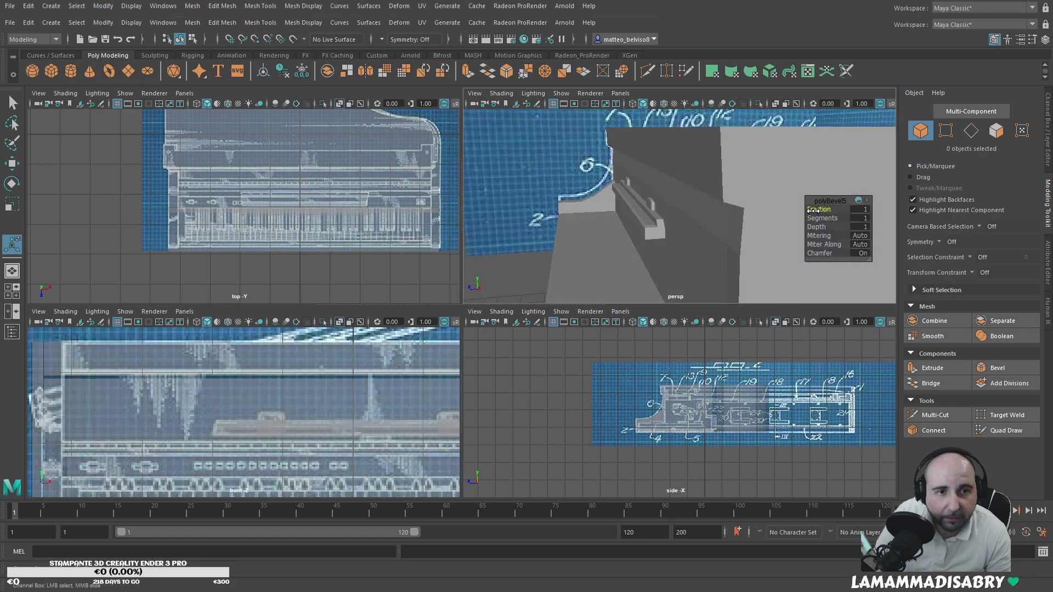
pyautogui.hotkey('ctrl', 'z')
pyautogui.hotkey('ctrl', 'z')
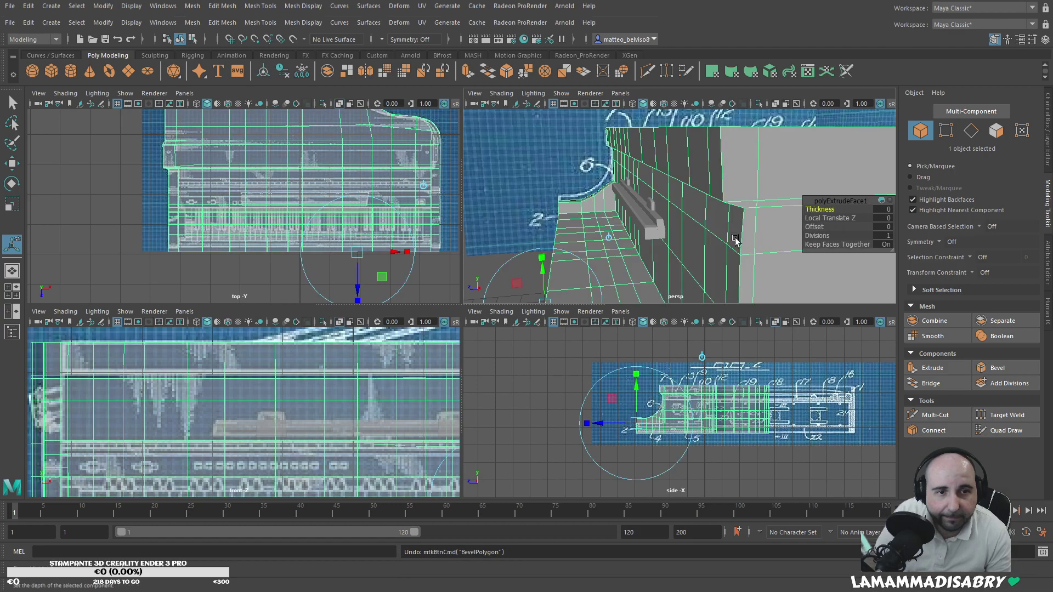
# Step: Save the scene
pyautogui.keyDown('alt'); pyautogui.moveTo(748, 237); pyautogui.dragTo(738, 264); pyautogui.keyUp('alt')
pyautogui.scroll(-4, 741, 257)
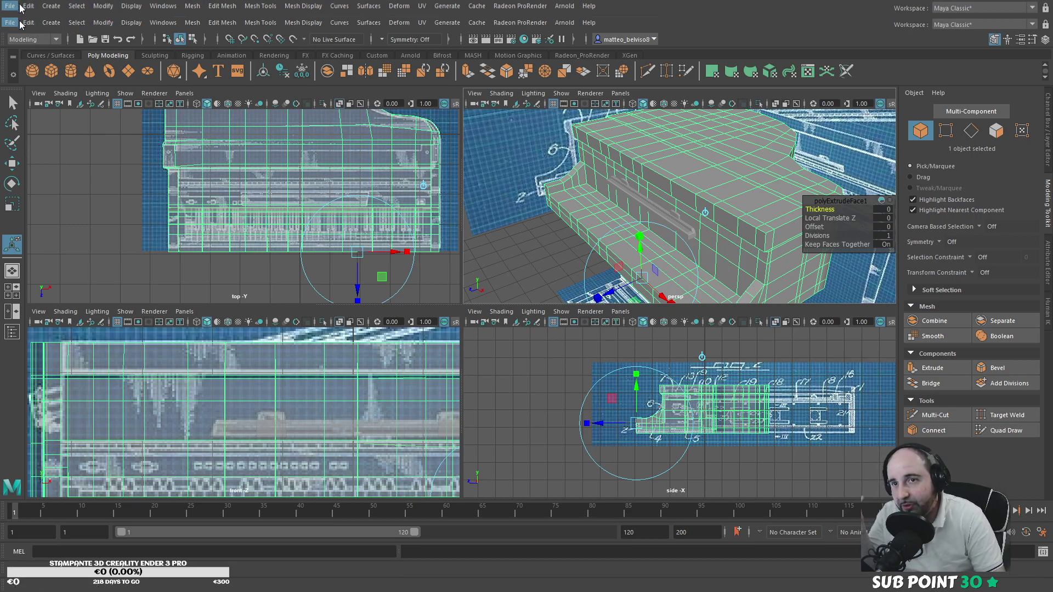
pyautogui.click(38, 69)
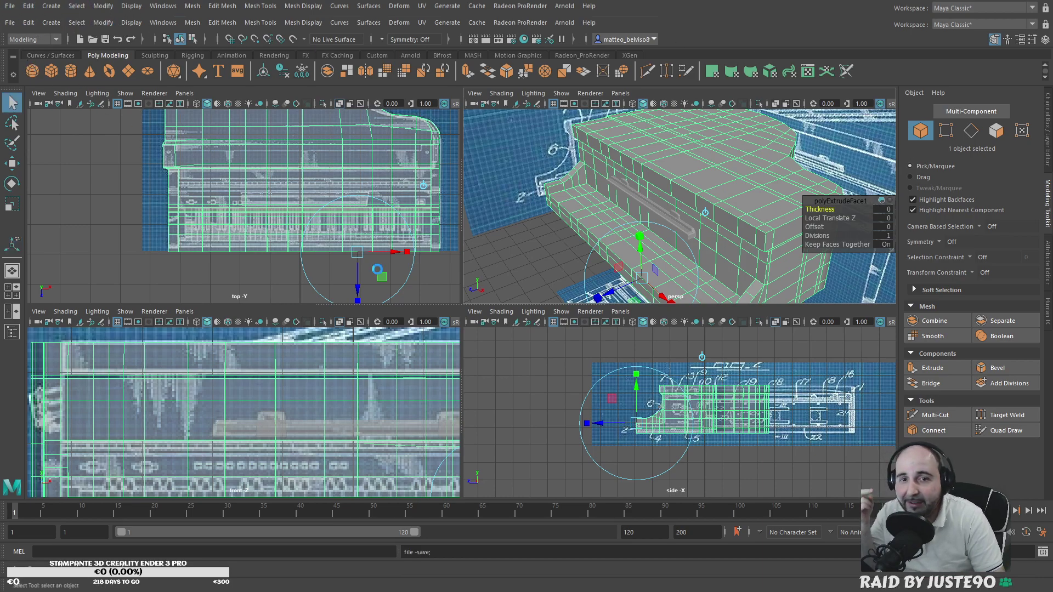
pyautogui.press('y')
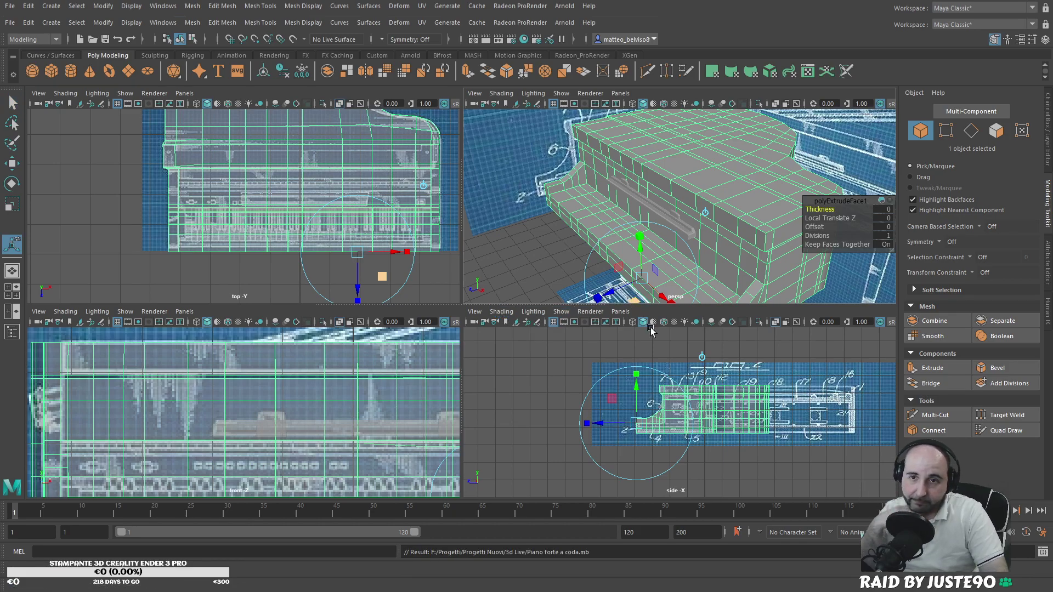
pyautogui.scroll(3, 280, 277)
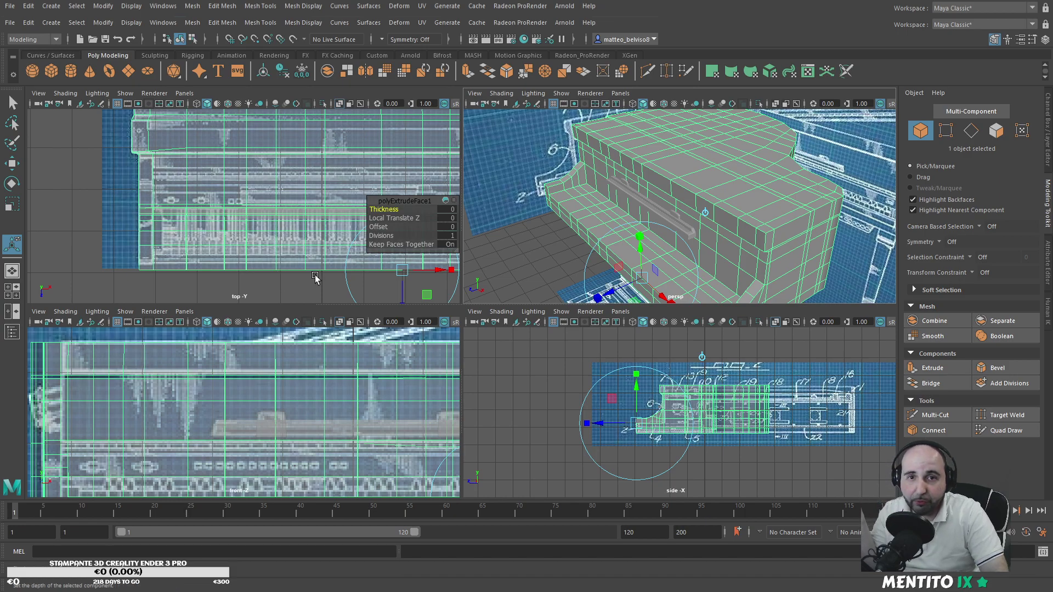
pyautogui.keyDown('alt'); pyautogui.moveTo(526, 270); pyautogui.dragTo(713, 219); pyautogui.keyUp('alt')
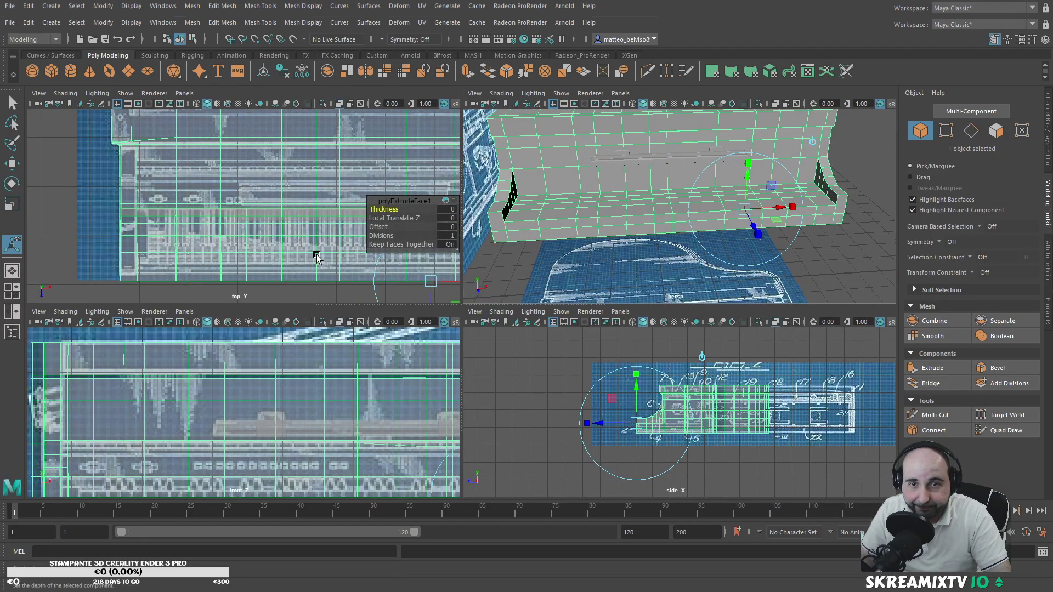
# Step: Create a polygon cube and move it forward and up onto the keyboard ledge at the piano's front
pyautogui.click(49, 76)
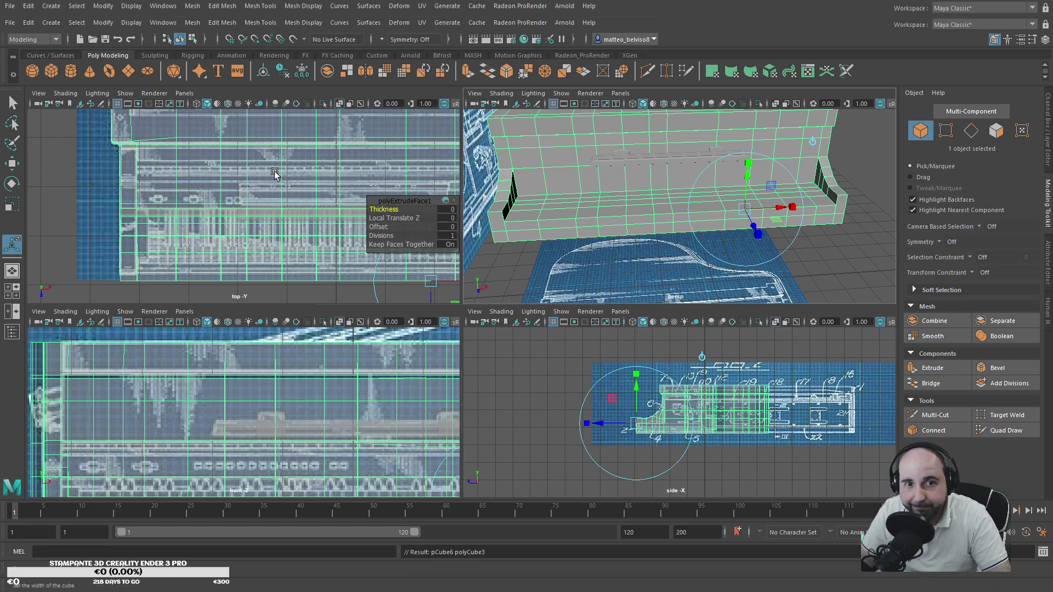
pyautogui.scroll(-3, 666, 266)
pyautogui.press('w')
pyautogui.moveTo(665, 247); pyautogui.dragTo(646, 161)
pyautogui.moveTo(668, 212); pyautogui.dragTo(662, 251)
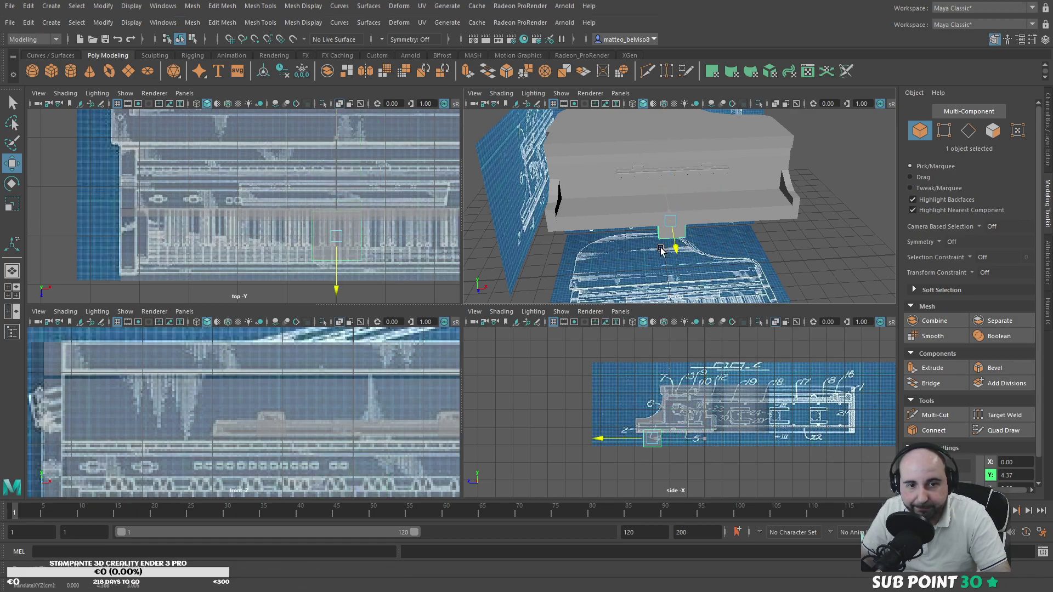
pyautogui.moveTo(671, 195); pyautogui.dragTo(592, 219)
# Step: Scale the cube in depth and shift it so it spans the keyboard ledge in the side blueprint
pyautogui.press('r')
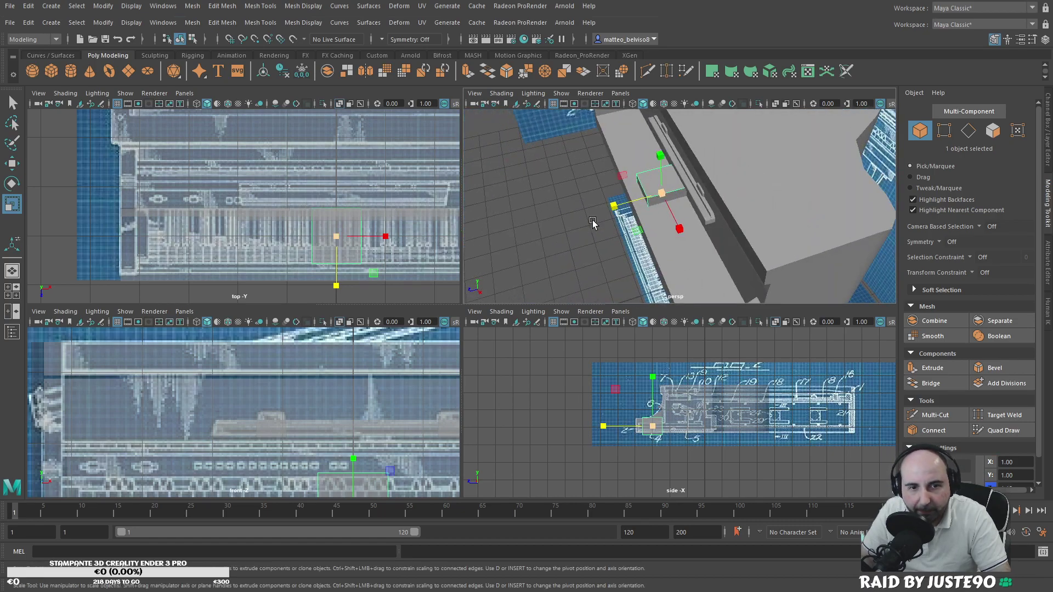
pyautogui.scroll(5, 604, 225)
pyautogui.scroll(3, 691, 430)
pyautogui.scroll(2, 691, 430)
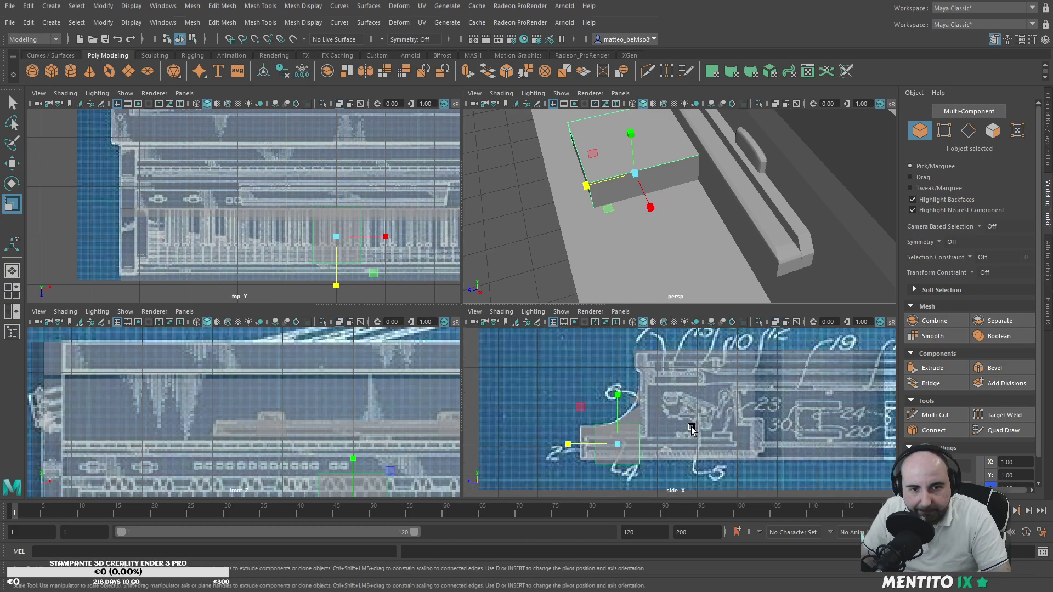
pyautogui.moveTo(571, 443); pyautogui.dragTo(551, 443)
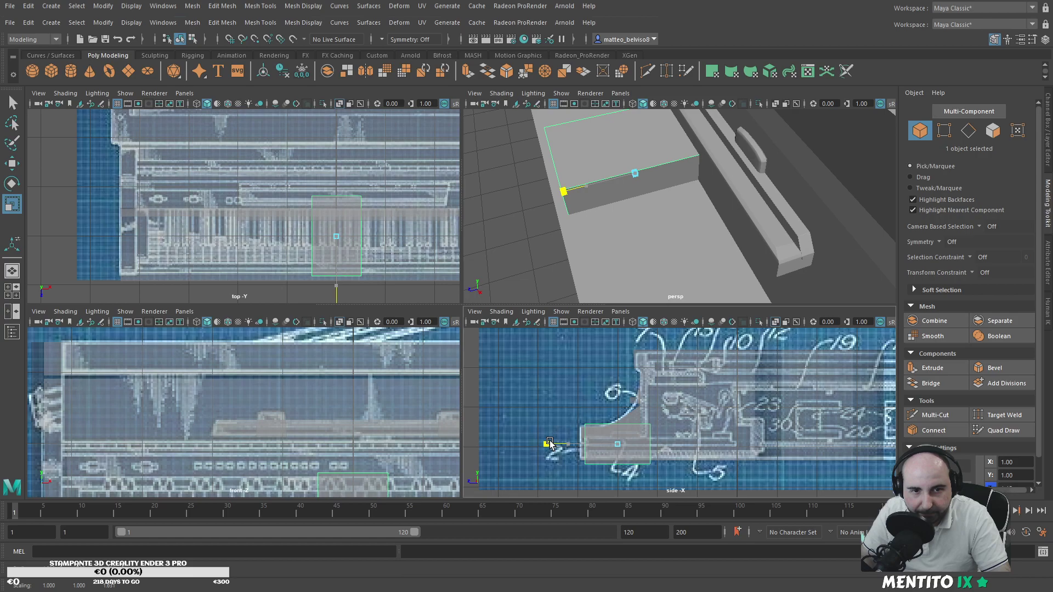
pyautogui.moveTo(549, 442); pyautogui.dragTo(574, 442)
pyautogui.press('w')
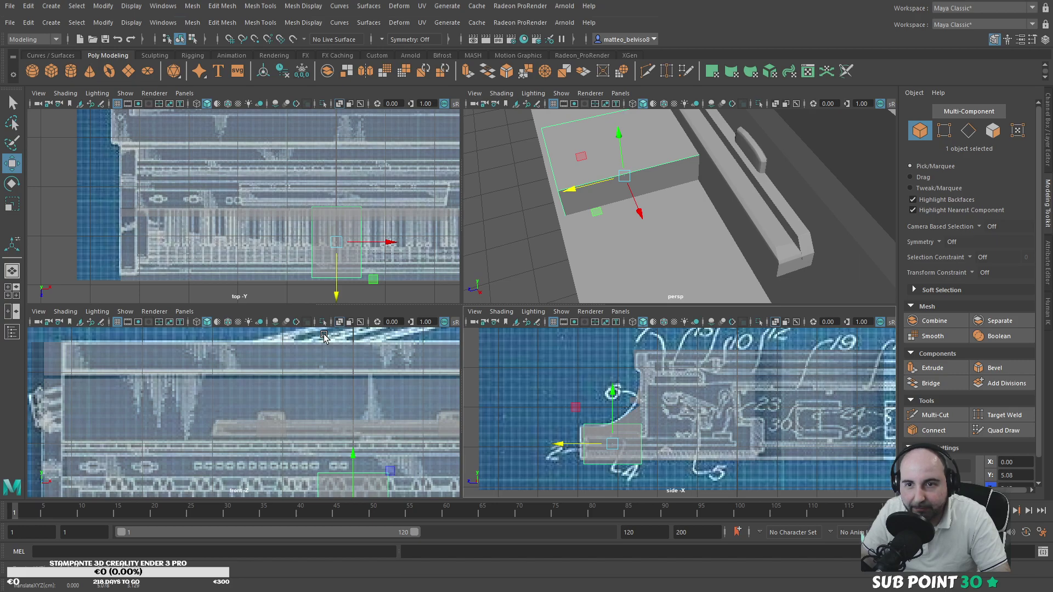
# Step: Scale the cube down in width and height into a thin bar the size of one piano key
pyautogui.keyDown('alt'); pyautogui.moveTo(478, 252); pyautogui.dragTo(654, 231); pyautogui.keyUp('alt')
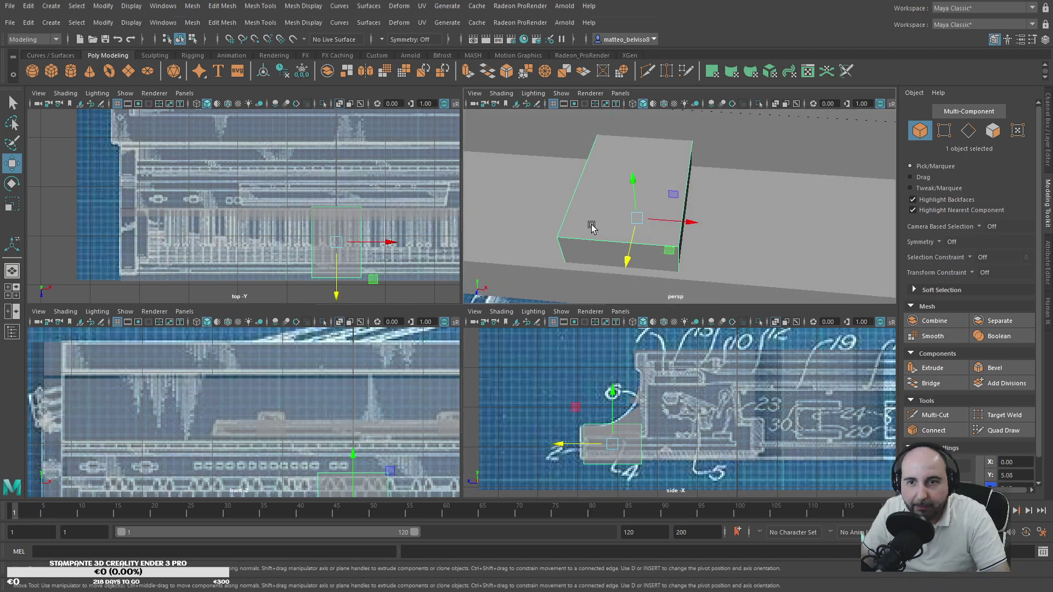
pyautogui.press('r')
pyautogui.moveTo(637, 220); pyautogui.dragTo(685, 156)
pyautogui.press('w')
pyautogui.press('r')
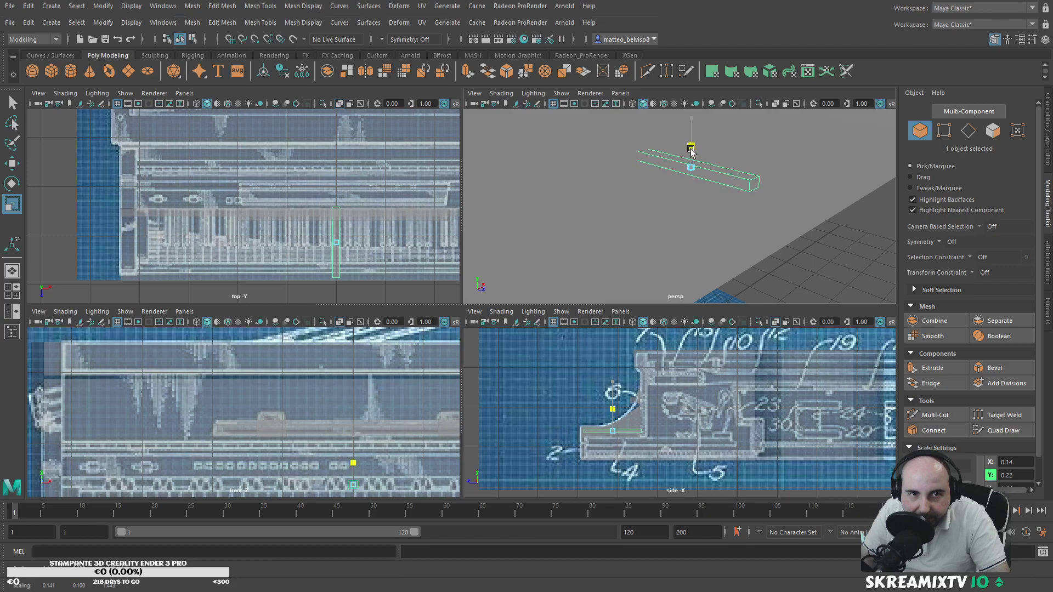
# Step: Lower the key bar to about Y 5.27 so it sits slightly above the keyboard ledge surface
pyautogui.press('w')
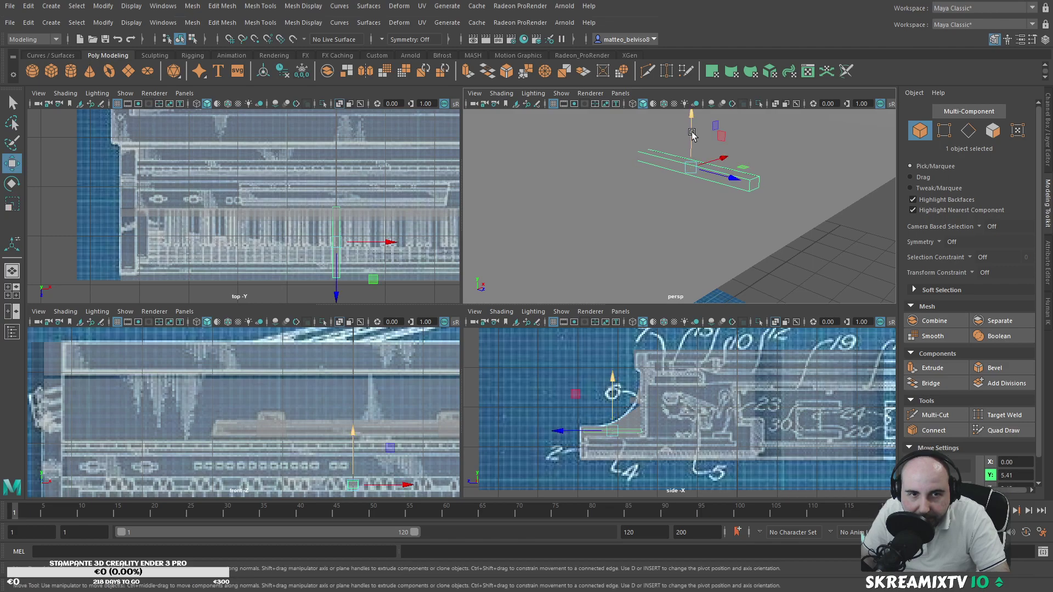
pyautogui.moveTo(692, 137); pyautogui.dragTo(680, 152)
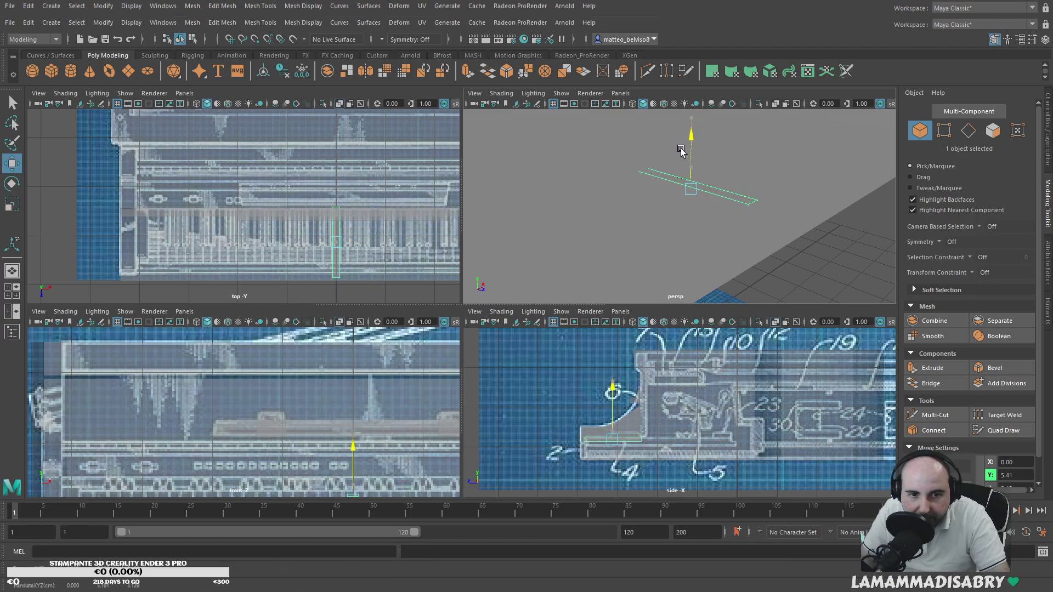
pyautogui.press('r')
pyautogui.press('w')
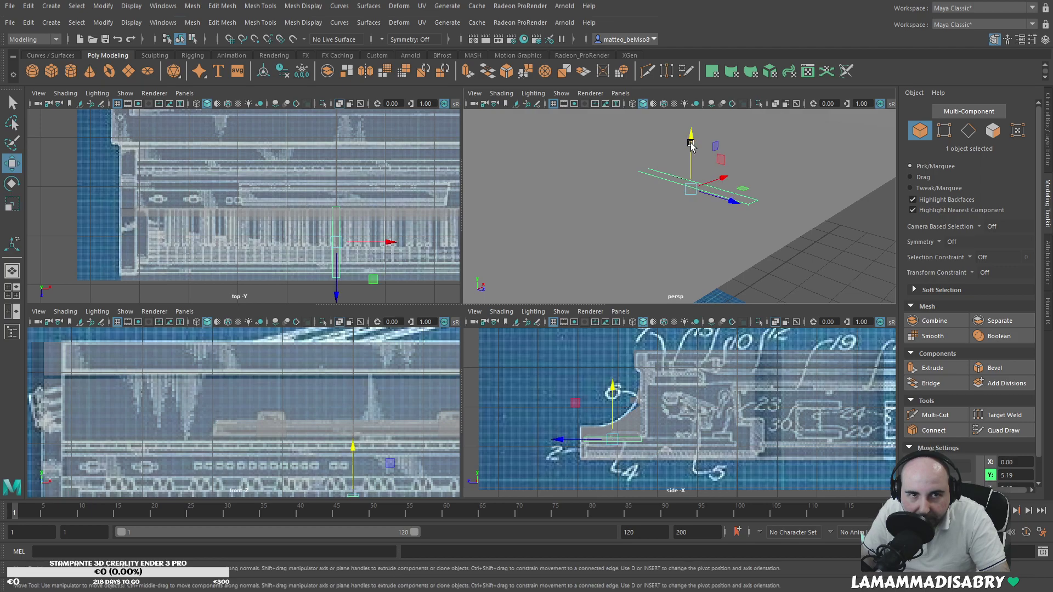
pyautogui.moveTo(695, 142); pyautogui.dragTo(700, 133)
pyautogui.press('r')
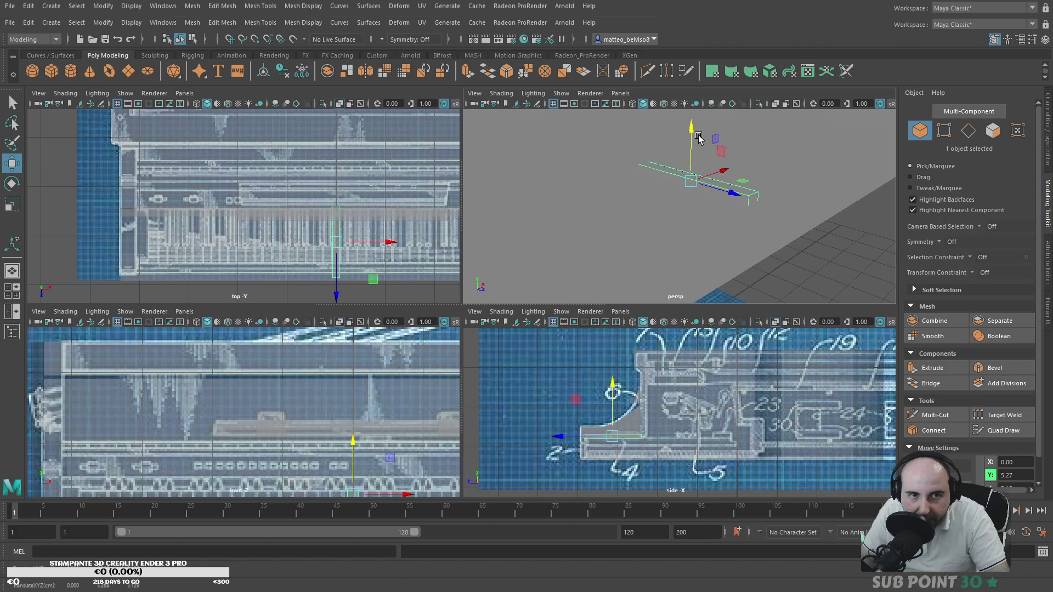
pyautogui.press('w')
pyautogui.moveTo(693, 140); pyautogui.dragTo(694, 142)
# Step: Move the key sideways to about X -3.72, over the first key of the keyboard in the top blueprint
pyautogui.keyDown('alt'); pyautogui.moveTo(723, 204); pyautogui.dragTo(689, 209, button='right'); pyautogui.keyUp('alt')
pyautogui.keyDown('alt'); pyautogui.moveTo(713, 210); pyautogui.dragTo(650, 215); pyautogui.keyUp('alt')
pyautogui.moveTo(720, 194); pyautogui.dragTo(521, 218)
pyautogui.keyDown('alt'); pyautogui.moveTo(398, 352); pyautogui.dragTo(332, 348, button='middle'); pyautogui.keyUp('alt')
pyautogui.keyDown('alt'); pyautogui.moveTo(364, 291); pyautogui.dragTo(311, 274, button='middle'); pyautogui.keyUp('alt')
pyautogui.keyDown('alt'); pyautogui.moveTo(658, 229); pyautogui.dragTo(708, 231); pyautogui.keyUp('alt')
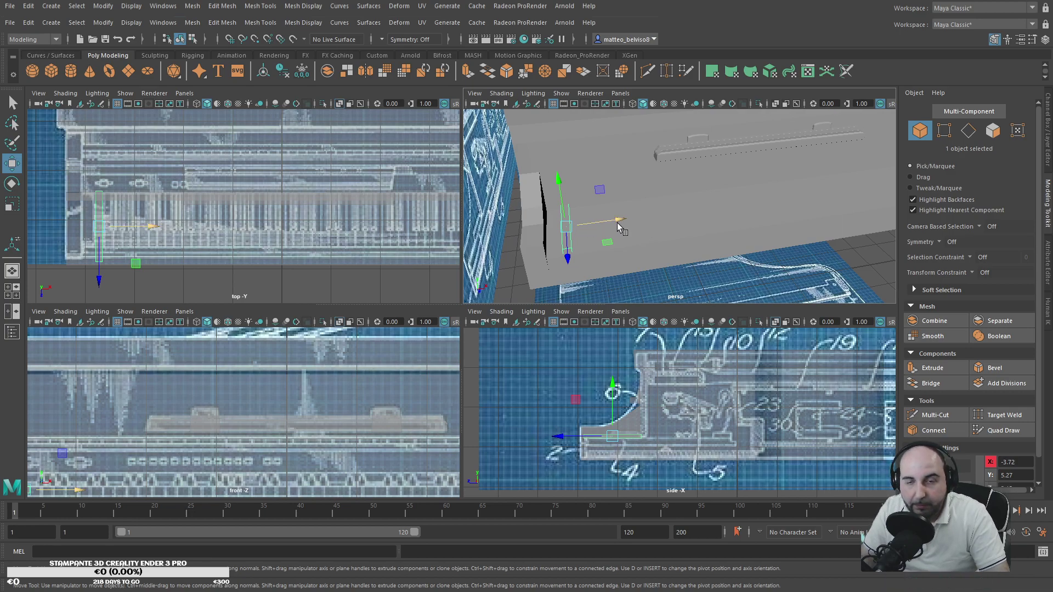
# Step: Cut an edge loop around the key just below its top face with Multi-Cut
pyautogui.press('F11')
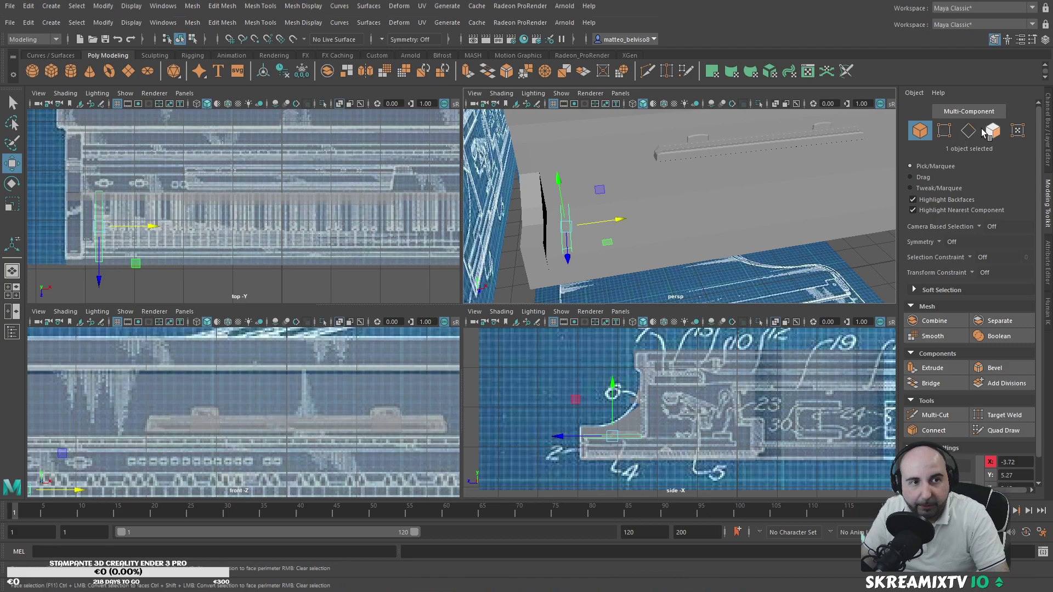
pyautogui.doubleClick(566, 242)
pyautogui.scroll(4, 595, 237)
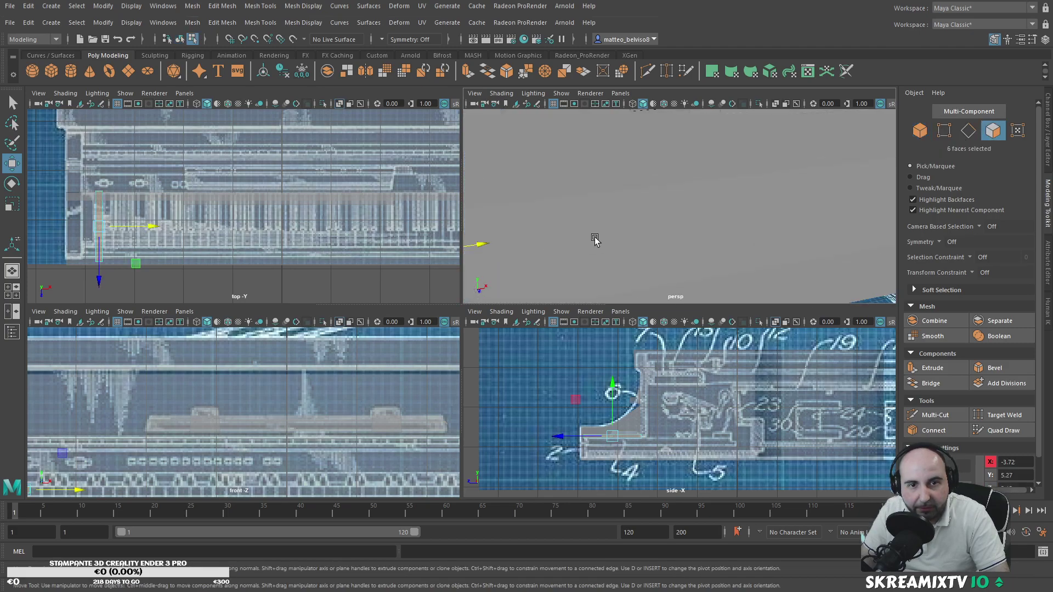
pyautogui.scroll(-5, 693, 205)
pyautogui.scroll(5, 675, 195)
pyautogui.keyDown('alt'); pyautogui.moveTo(636, 197); pyautogui.dragTo(710, 186, button='middle'); pyautogui.keyUp('alt')
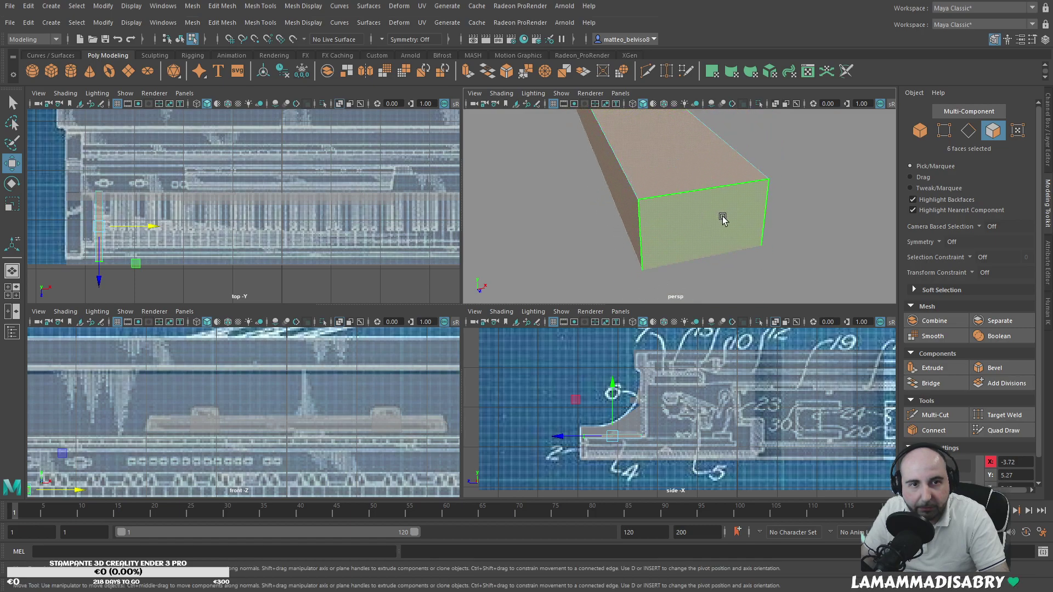
pyautogui.click(939, 415)
pyautogui.click(768, 187)
pyautogui.click(639, 207)
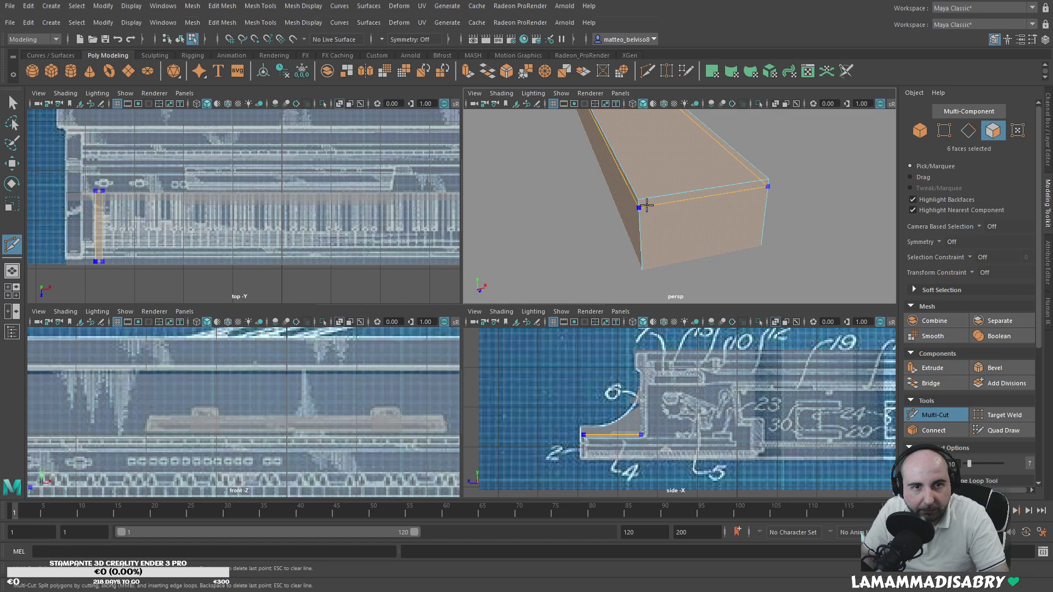
pyautogui.press('Return')
pyautogui.press('q')
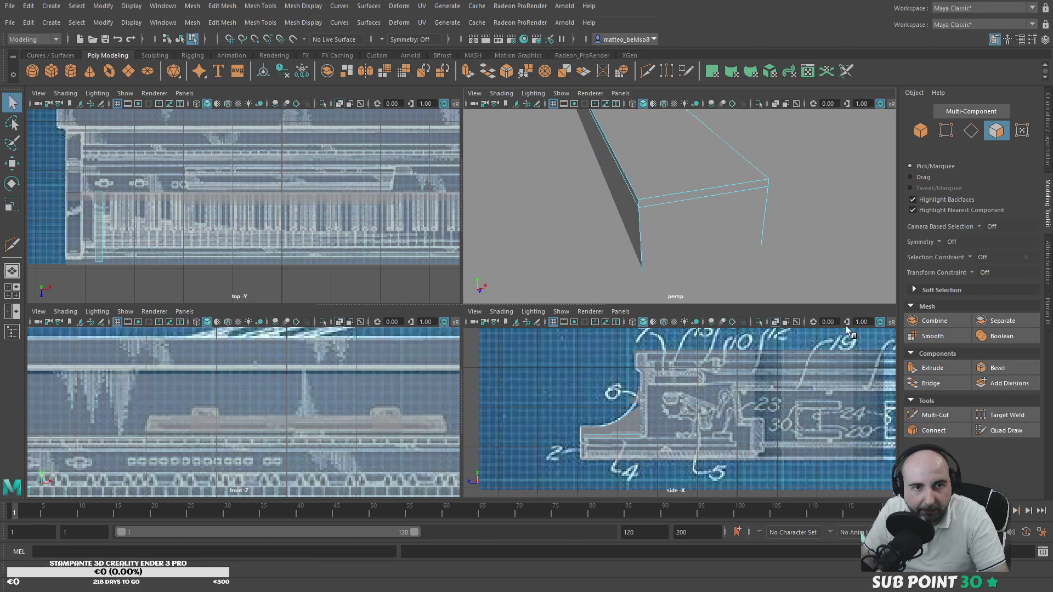
# Step: Select the key's front face below the cut and push it slightly inward to leave a thin overhanging lip
pyautogui.click(731, 226)
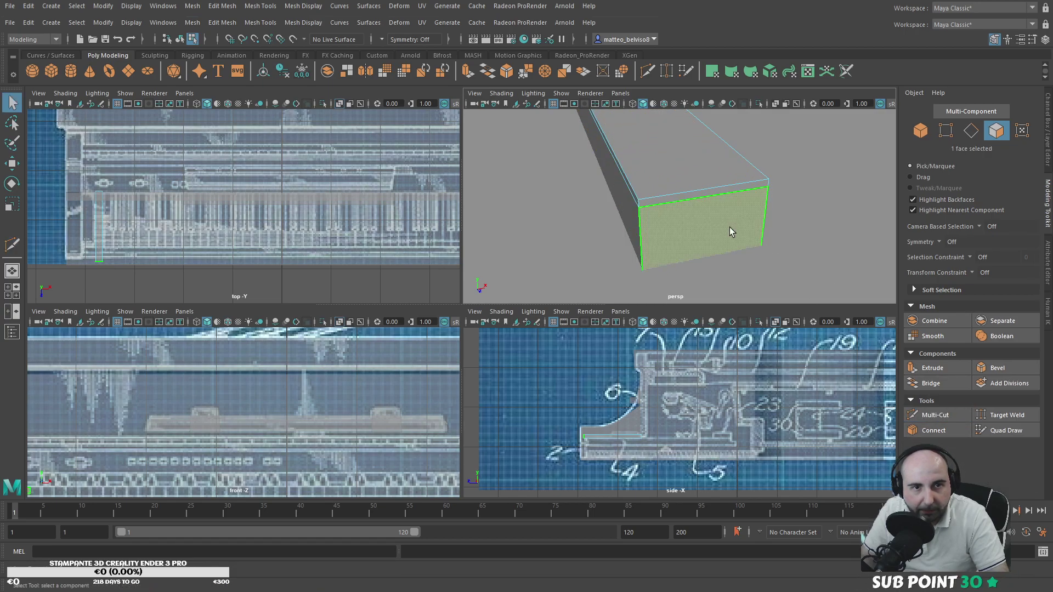
pyautogui.keyDown('shift'); pyautogui.click(628, 218); pyautogui.keyUp('shift')
pyautogui.keyDown('alt'); pyautogui.moveTo(667, 229); pyautogui.dragTo(642, 233); pyautogui.keyUp('alt')
pyautogui.keyDown('shift'); pyautogui.click(549, 233); pyautogui.keyUp('shift')
pyautogui.keyDown('alt'); pyautogui.moveTo(654, 230); pyautogui.dragTo(690, 222, button='right'); pyautogui.keyUp('alt')
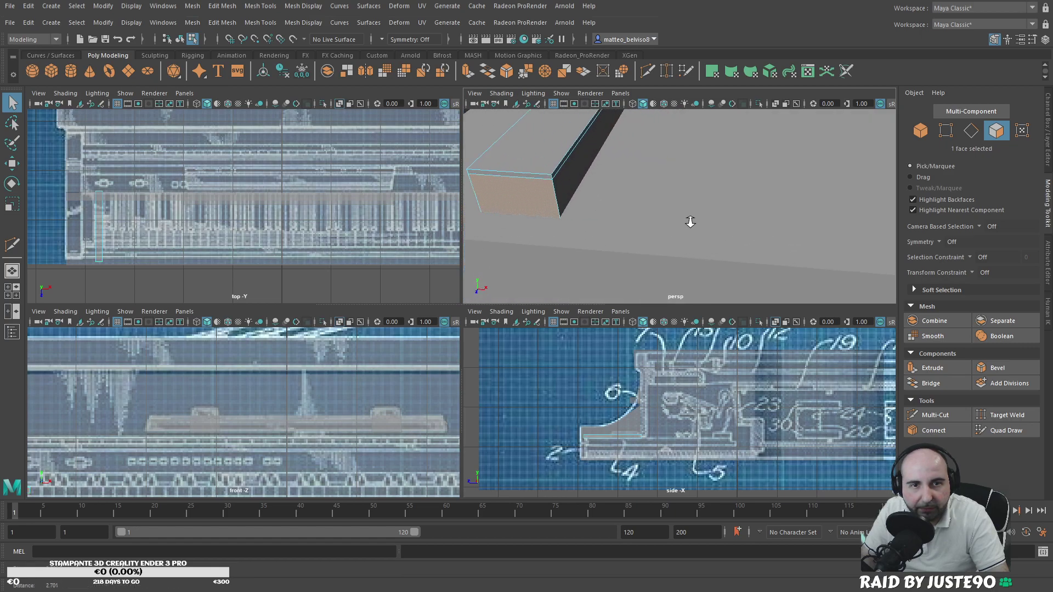
pyautogui.press('f')
pyautogui.press('w')
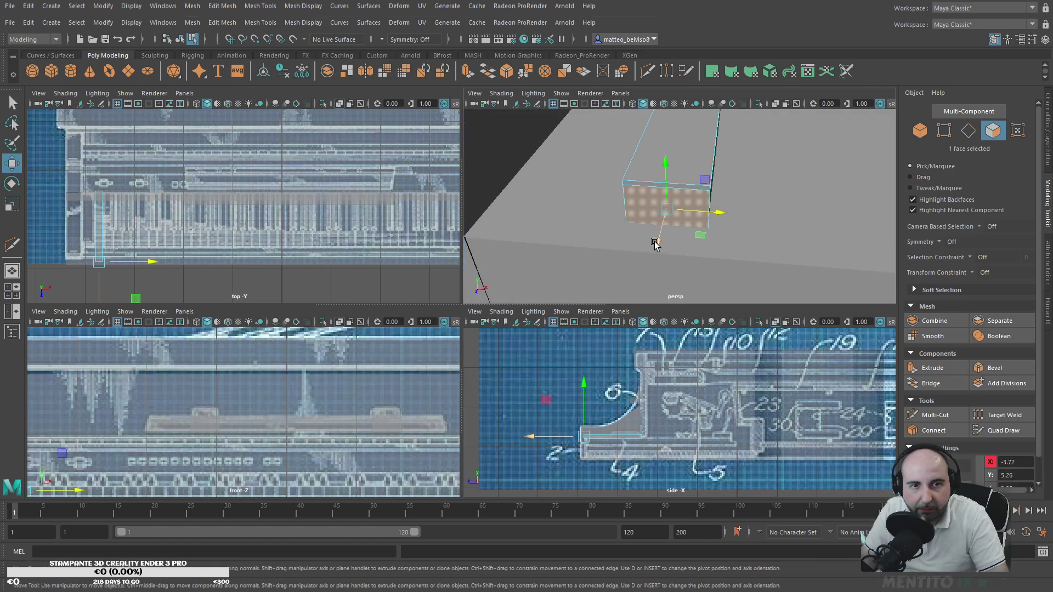
pyautogui.keyDown('shift'); pyautogui.moveTo(658, 241); pyautogui.dragTo(660, 238); pyautogui.keyUp('shift')
# Step: Select the front edge and both long edges of the key's top face and bevel them
pyautogui.keyDown('alt'); pyautogui.moveTo(663, 231); pyautogui.dragTo(631, 211); pyautogui.keyUp('alt')
pyautogui.keyDown('alt'); pyautogui.moveTo(633, 217); pyautogui.dragTo(681, 223, button='middle'); pyautogui.keyUp('alt')
pyautogui.scroll(5, 680, 225)
pyautogui.keyDown('alt'); pyautogui.moveTo(692, 191); pyautogui.dragTo(602, 204, button='right'); pyautogui.keyUp('alt')
pyautogui.keyDown('alt'); pyautogui.moveTo(602, 204); pyautogui.dragTo(627, 228, button='middle'); pyautogui.keyUp('alt')
pyautogui.click(620, 251)
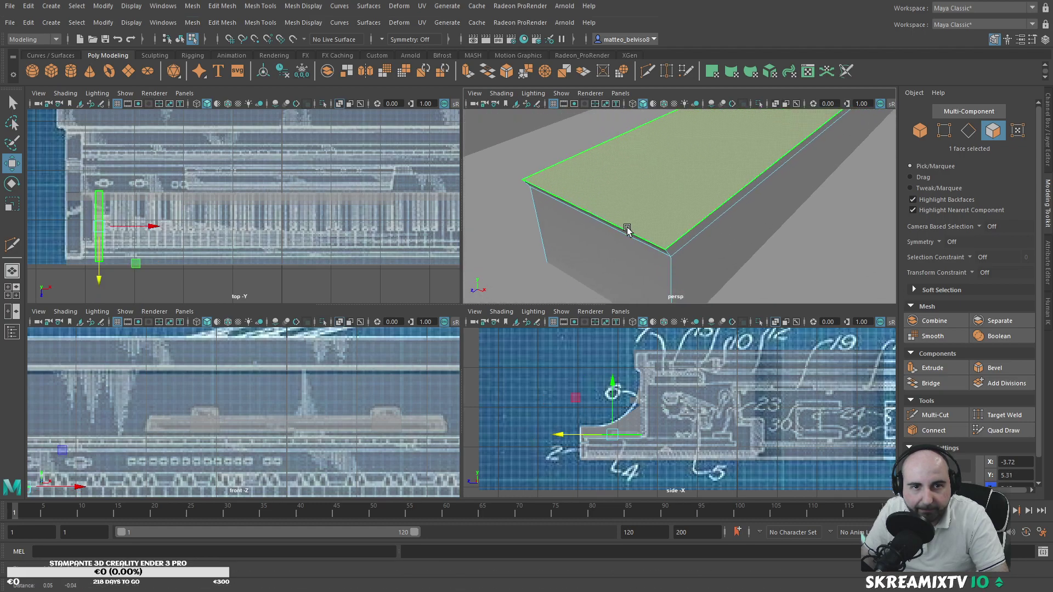
pyautogui.click(962, 135)
pyautogui.click(656, 241)
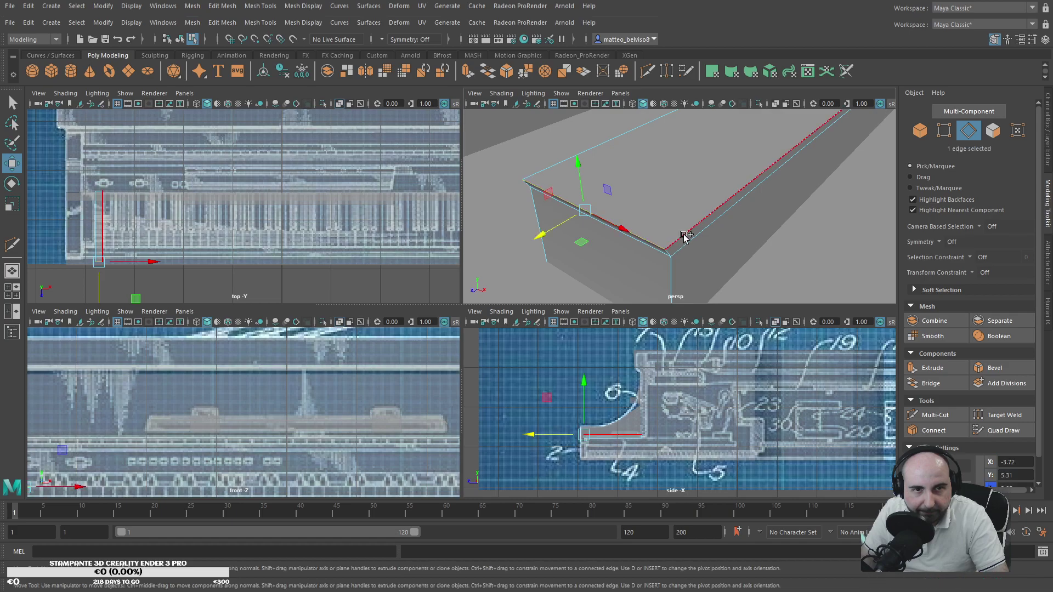
pyautogui.keyDown('shift'); pyautogui.click(682, 236); pyautogui.keyUp('shift')
pyautogui.keyDown('shift'); pyautogui.click(586, 154); pyautogui.keyUp('shift')
pyautogui.keyDown('alt'); pyautogui.moveTo(639, 207); pyautogui.dragTo(569, 287, button='middle'); pyautogui.keyUp('alt')
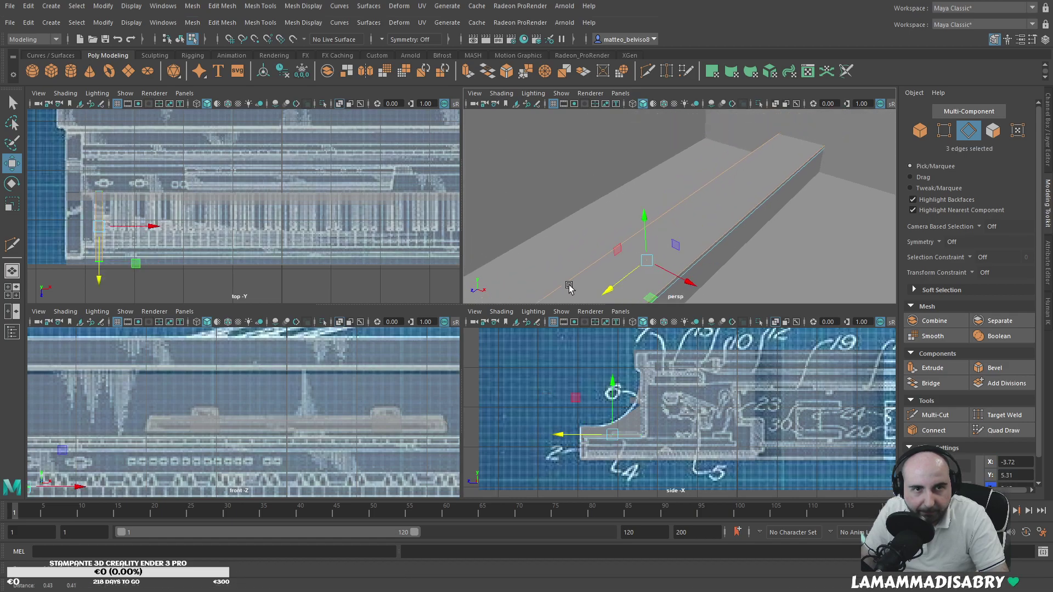
pyautogui.keyDown('alt'); pyautogui.moveTo(713, 204); pyautogui.dragTo(861, 101, button='middle'); pyautogui.keyUp('alt')
pyautogui.click(994, 368)
# Step: Bevel the loop of four edges running around the key's upper lip
pyautogui.keyDown('alt'); pyautogui.moveTo(647, 251); pyautogui.dragTo(728, 252, button='middle'); pyautogui.keyUp('alt')
pyautogui.moveTo(728, 252)
pyautogui.keyDown('alt'); pyautogui.mouseDown()
pyautogui.moveTo(747, 249)
pyautogui.moveTo(748, 261)
pyautogui.moveTo(719, 263)
pyautogui.moveTo(717, 252)
pyautogui.mouseUp(); pyautogui.keyUp('alt')
pyautogui.doubleClick(698, 215)
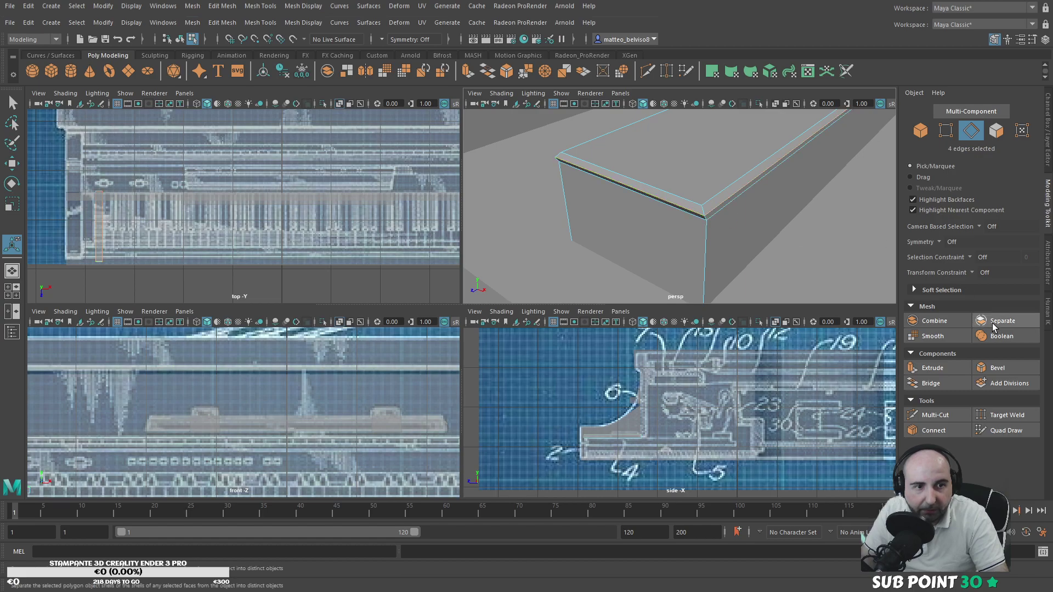
pyautogui.click(1004, 369)
pyautogui.keyDown('alt'); pyautogui.moveTo(729, 287); pyautogui.dragTo(649, 245); pyautogui.keyUp('alt')
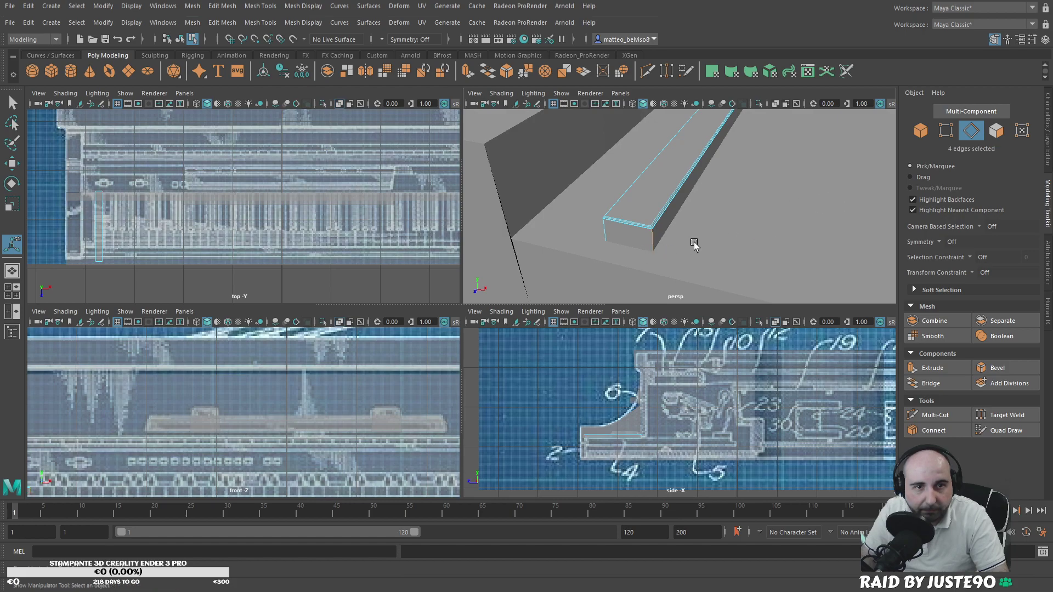
# Step: Select all faces of the key and load the Porcelain_New_White material from the Radeon ProRender material library
pyautogui.scroll(-5, 694, 244)
pyautogui.press('q')
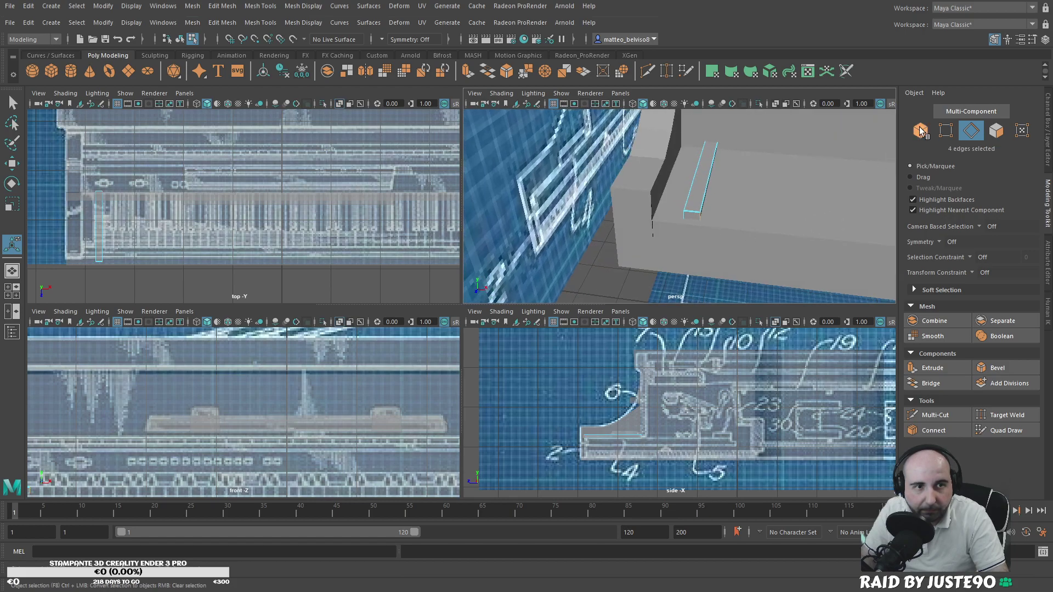
pyautogui.press('F8')
pyautogui.press('F11')
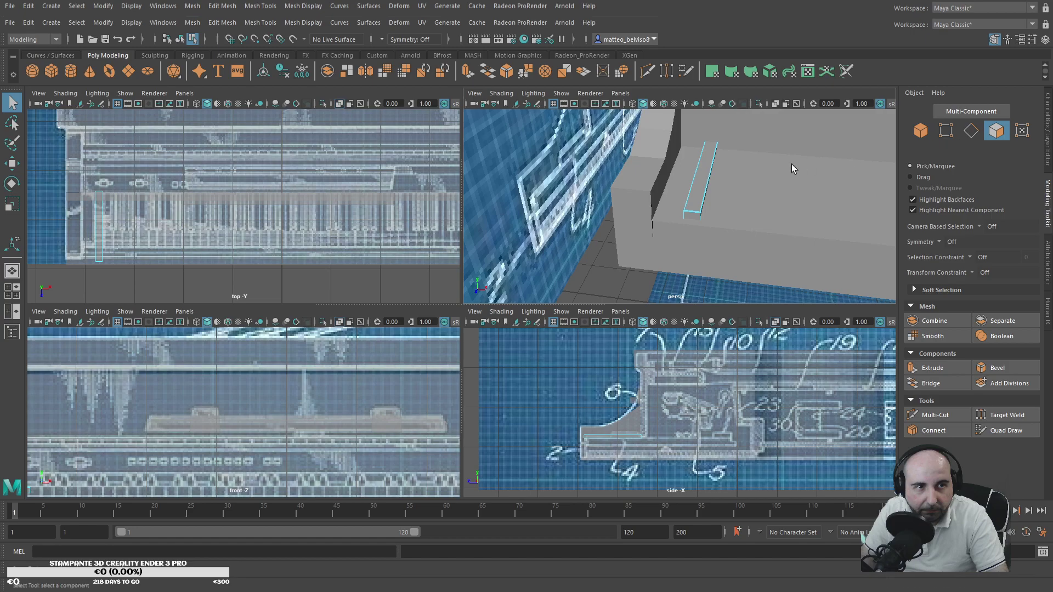
pyautogui.doubleClick(704, 182)
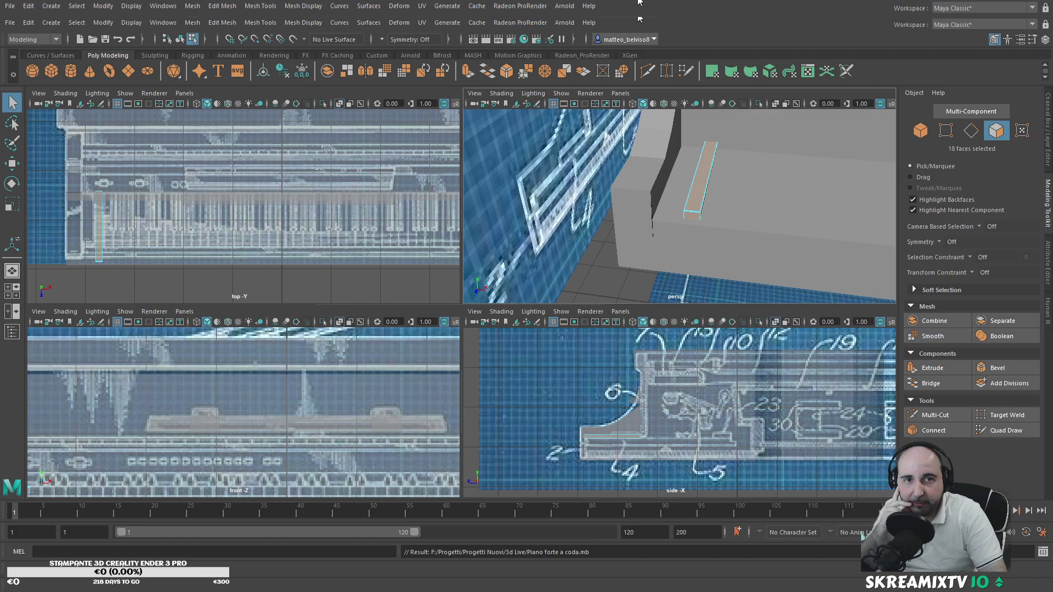
pyautogui.click(576, 57)
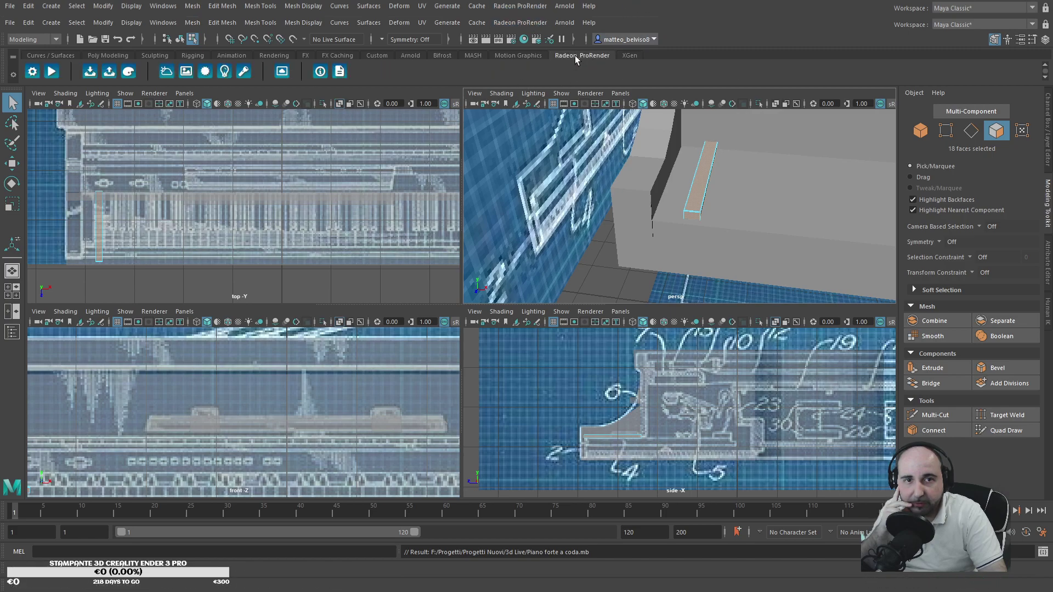
pyautogui.click(132, 75)
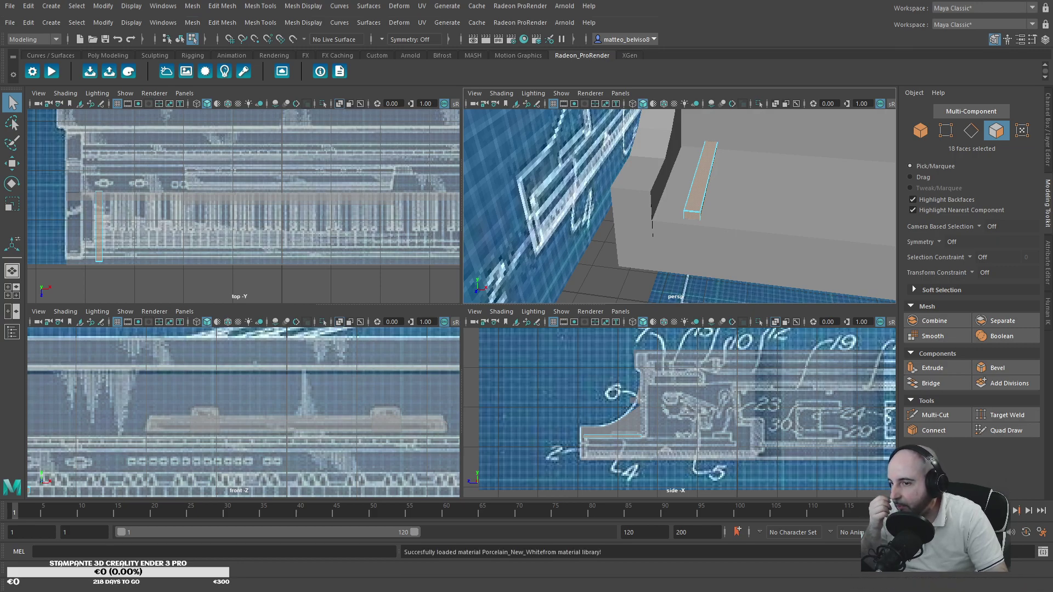
# Step: Reselect the key's faces, switch to the piano body and select it as a whole object
pyautogui.click(703, 199)
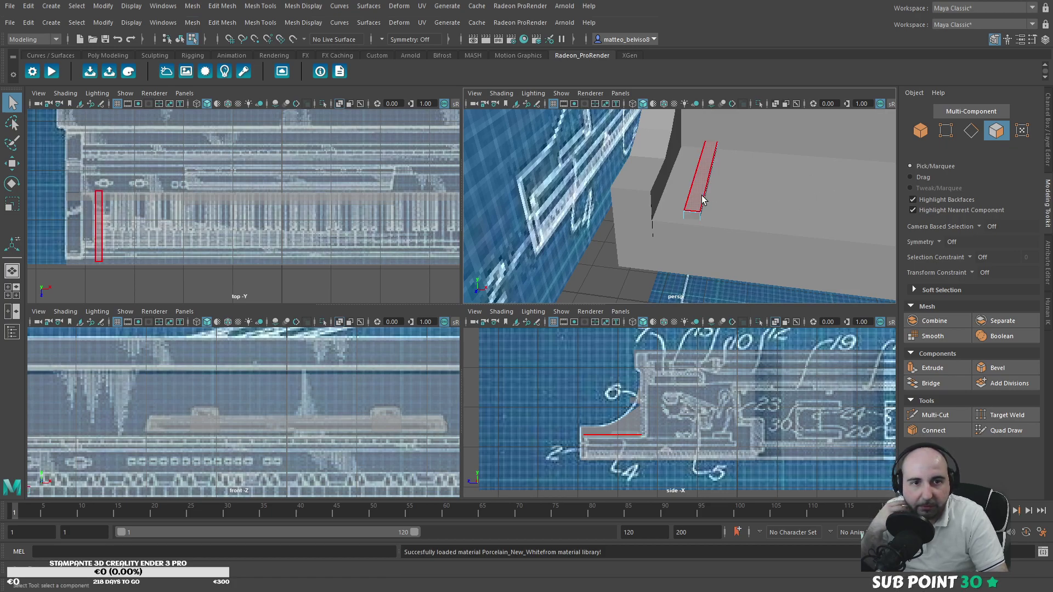
pyautogui.click(703, 200)
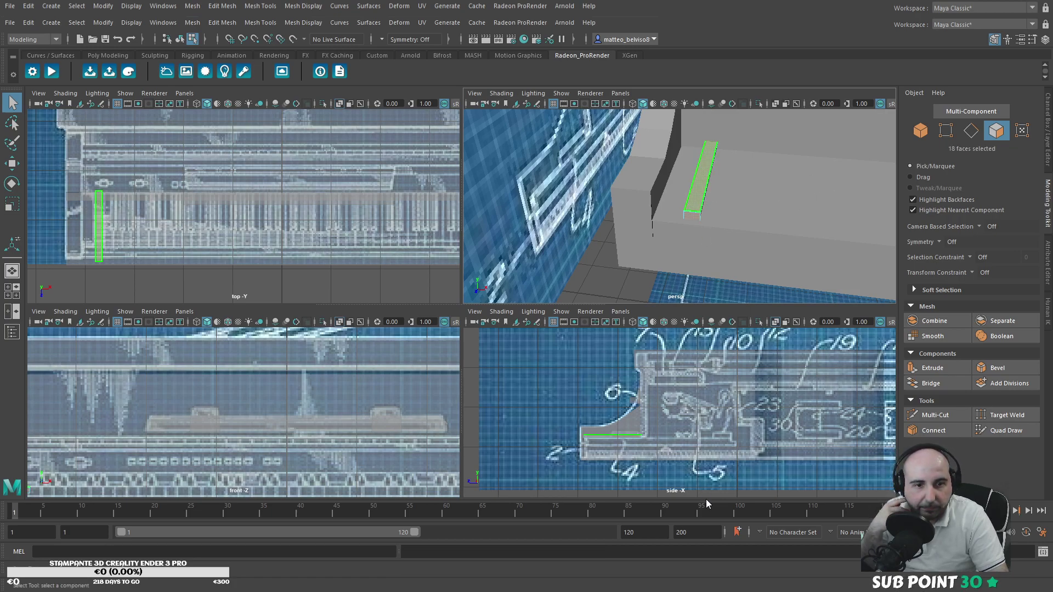
pyautogui.click(743, 291)
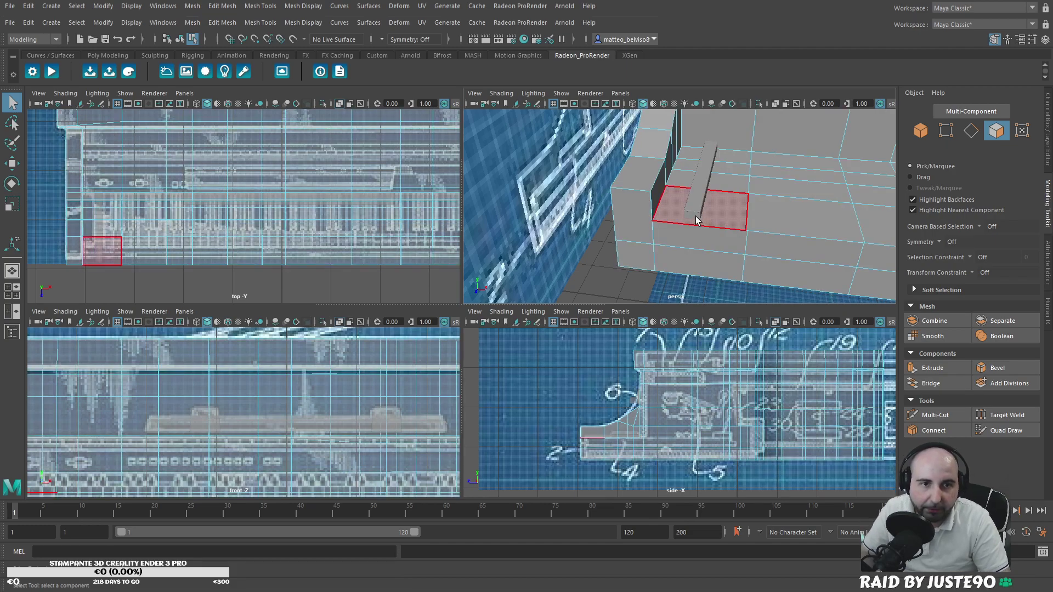
pyautogui.press('F8')
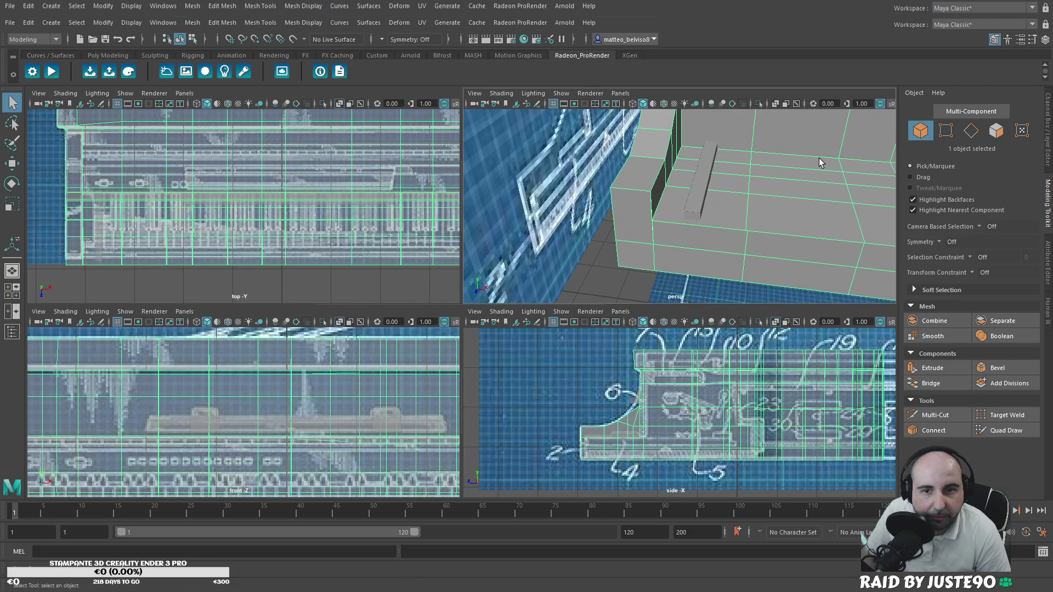
# Step: Duplicate the piano key and move the copy along X so it sits beside the original on the keyboard ledge
pyautogui.click(693, 209)
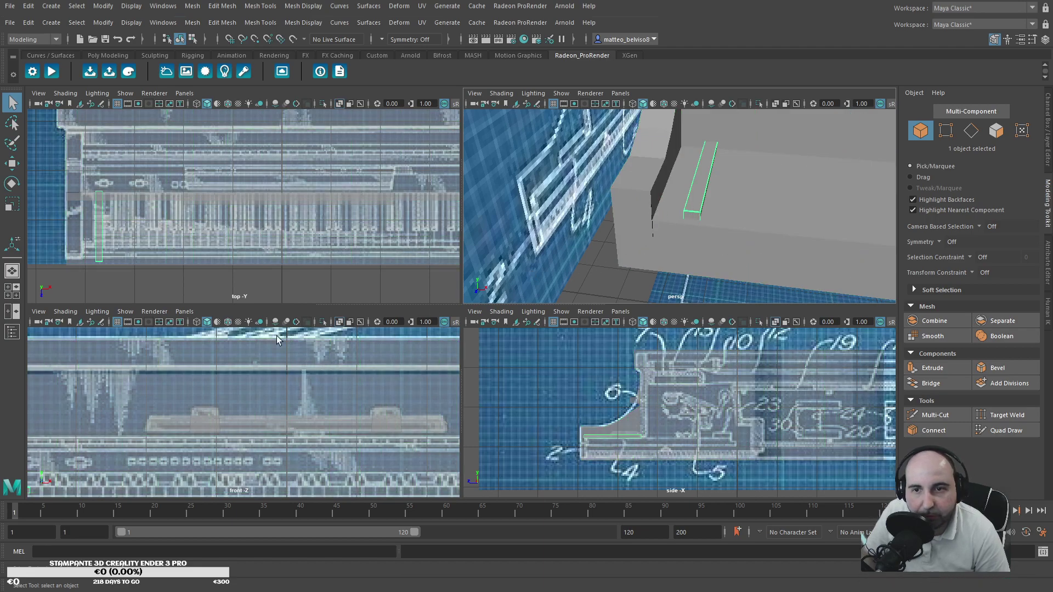
pyautogui.hotkey('ctrl', 'd')
pyautogui.scroll(-5, 658, 231)
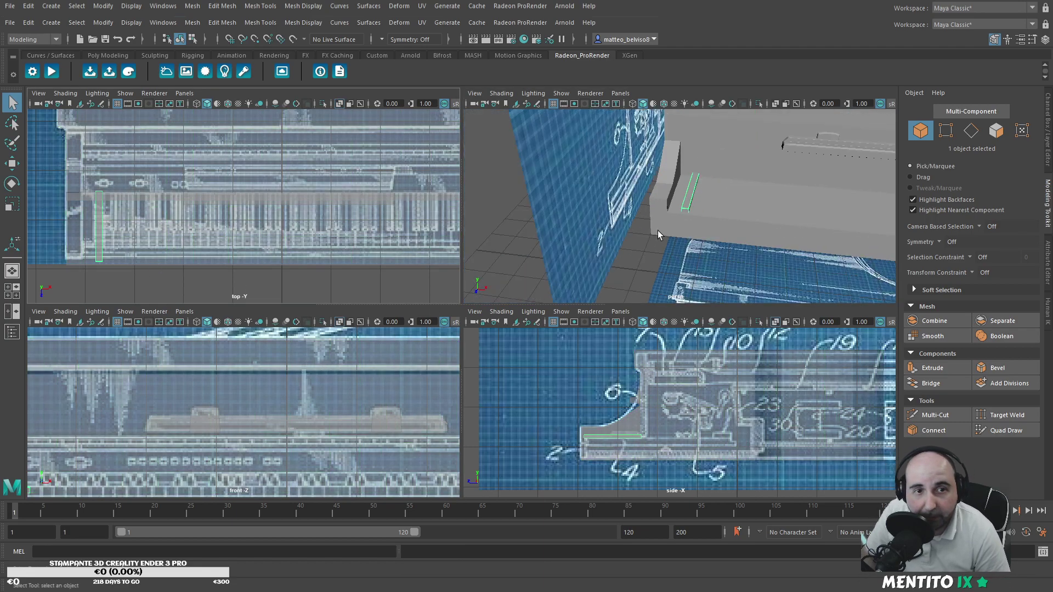
pyautogui.press('w')
pyautogui.moveTo(709, 194); pyautogui.dragTo(681, 229)
pyautogui.scroll(6, 681, 204)
pyautogui.scroll(2, 277, 230)
pyautogui.keyDown('alt'); pyautogui.moveTo(125, 240); pyautogui.dragTo(220, 240, button='middle'); pyautogui.keyUp('alt')
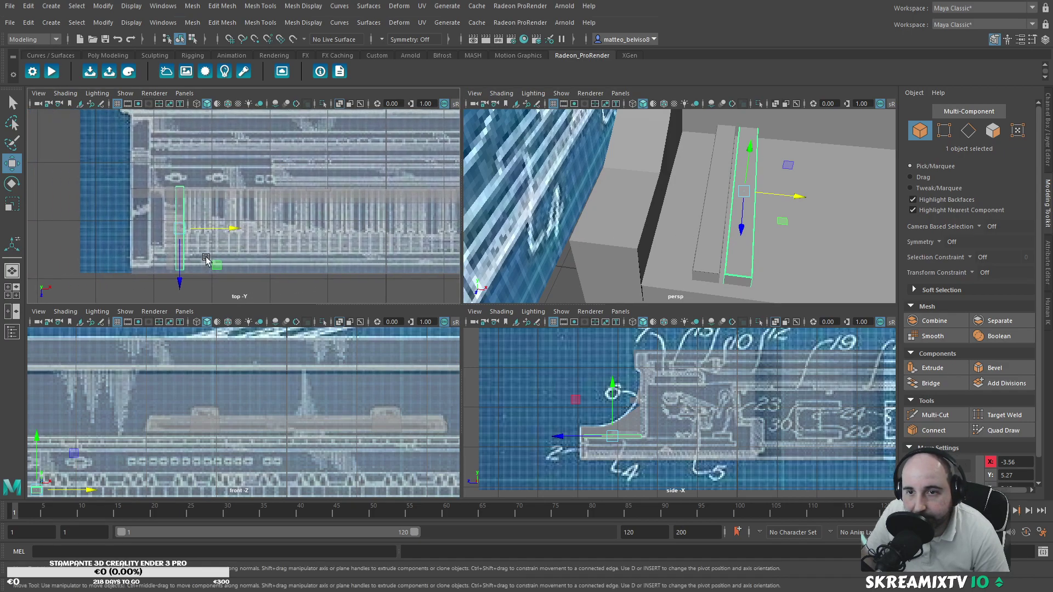
pyautogui.scroll(4, 207, 247)
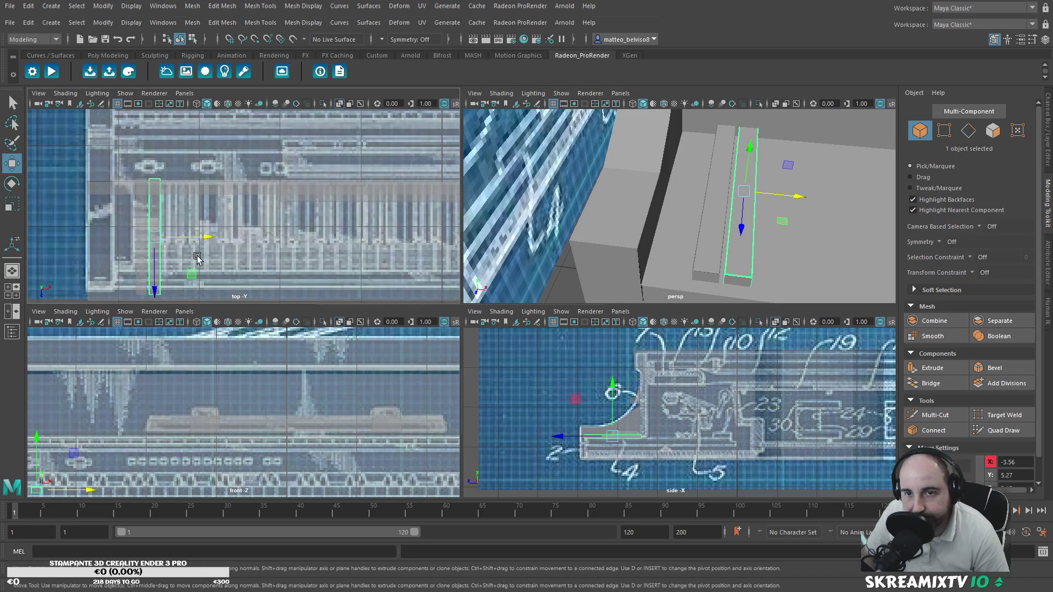
pyautogui.moveTo(196, 238); pyautogui.dragTo(223, 238)
# Step: Scale the two keys wider along X so that their neighbouring long sides meet
pyautogui.press('r')
pyautogui.click(719, 242)
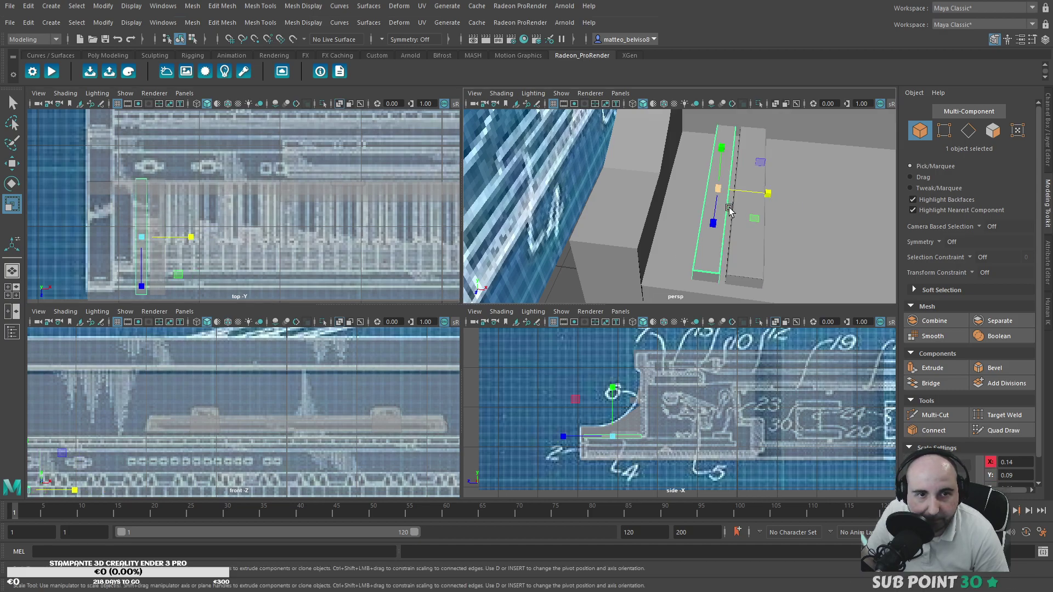
pyautogui.moveTo(768, 193); pyautogui.dragTo(802, 195)
# Step: Select both keys, duplicate the pair and move the copies along X against the originals, to about X -3.52
pyautogui.click(747, 231)
pyautogui.keyDown('shift'); pyautogui.click(719, 246); pyautogui.keyUp('shift')
pyautogui.keyDown('shift'); pyautogui.click(741, 257); pyautogui.keyUp('shift')
pyautogui.keyDown('shift'); pyautogui.click(737, 258); pyautogui.keyUp('shift')
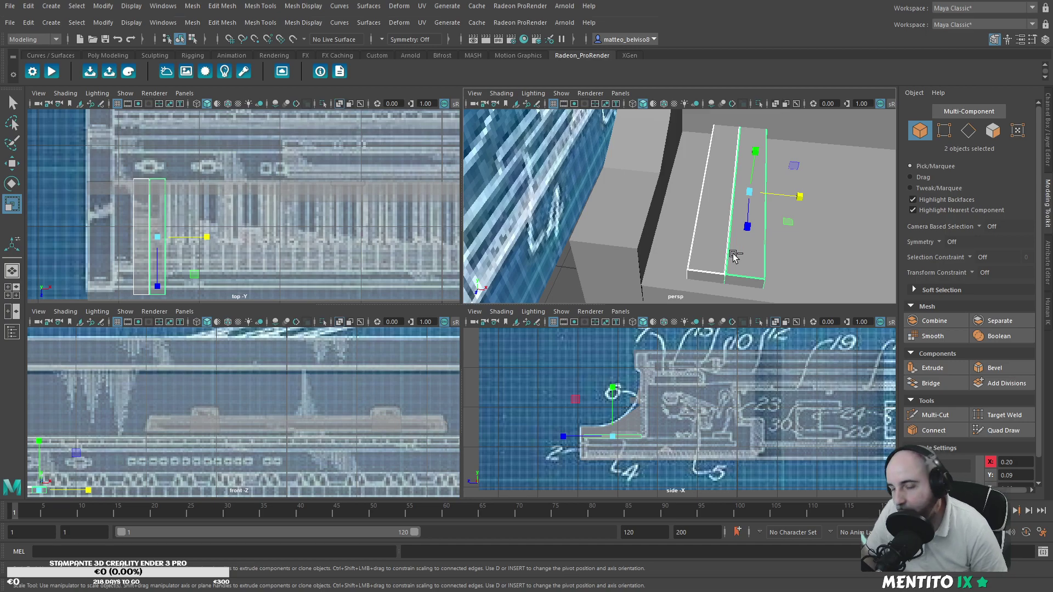
pyautogui.hotkey('ctrl', 'd')
pyautogui.press('w')
pyautogui.moveTo(799, 196); pyautogui.dragTo(867, 193)
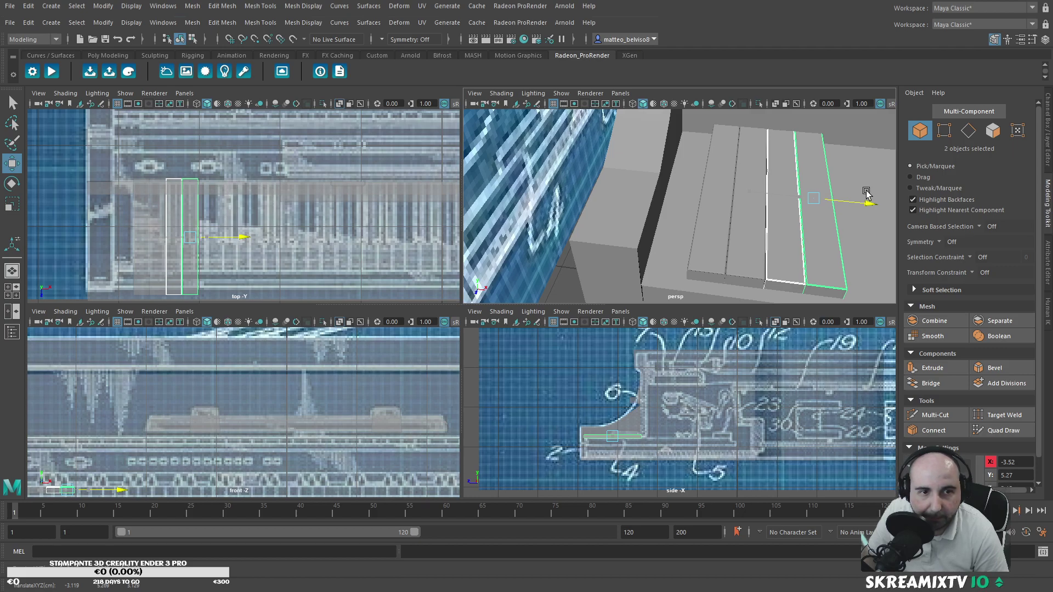
pyautogui.moveTo(867, 193); pyautogui.dragTo(866, 193)
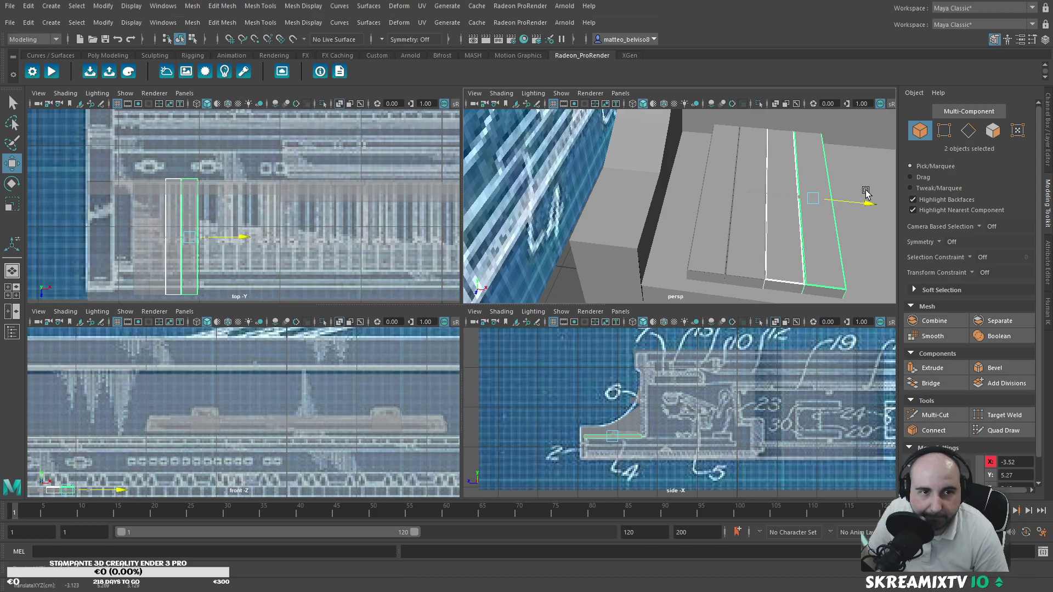
# Step: Examine the front edges of the four keys and the seams between them up close
pyautogui.click(704, 233)
pyautogui.keyDown('alt'); pyautogui.moveTo(770, 235); pyautogui.dragTo(785, 216); pyautogui.keyUp('alt')
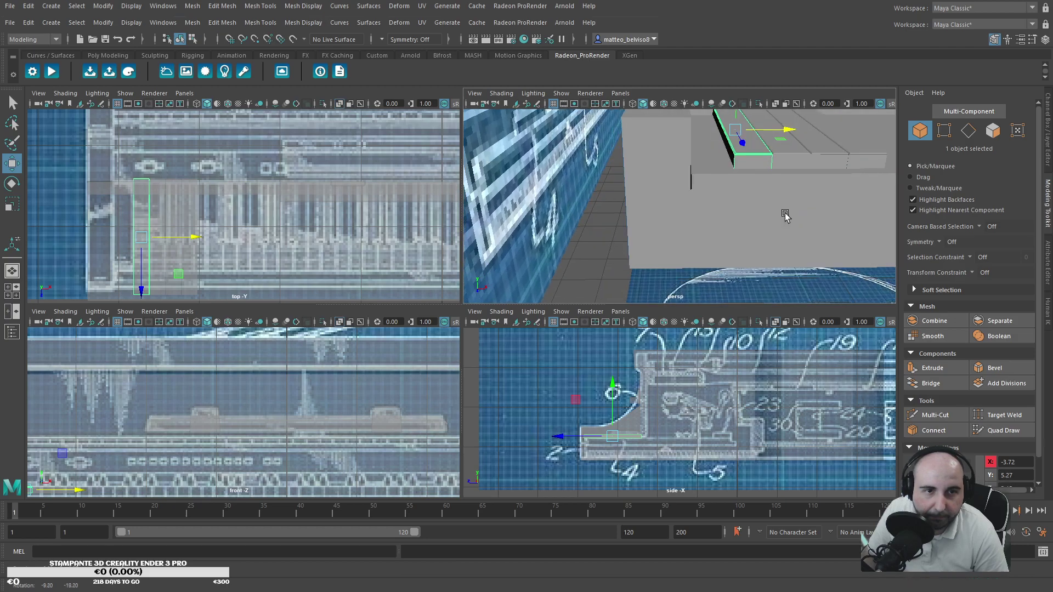
pyautogui.keyDown('alt'); pyautogui.moveTo(785, 216); pyautogui.dragTo(691, 235, button='middle'); pyautogui.keyUp('alt')
pyautogui.keyDown('alt'); pyautogui.moveTo(691, 235); pyautogui.dragTo(682, 223); pyautogui.keyUp('alt')
pyautogui.keyDown('alt'); pyautogui.moveTo(682, 223); pyautogui.dragTo(752, 226, button='right'); pyautogui.keyUp('alt')
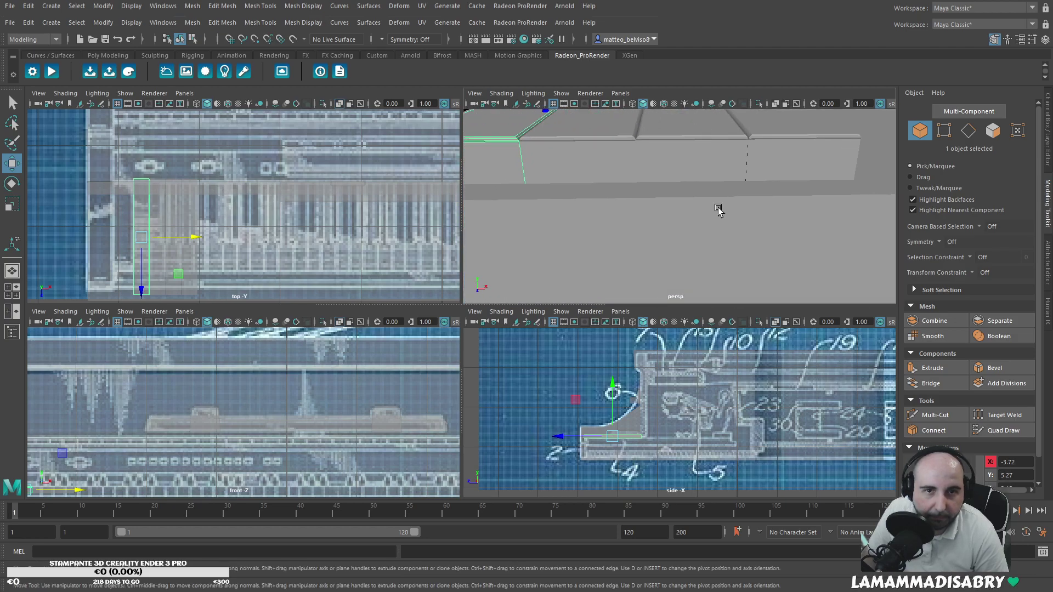
pyautogui.keyDown('alt'); pyautogui.moveTo(717, 207); pyautogui.dragTo(720, 219); pyautogui.keyUp('alt')
pyautogui.keyDown('alt'); pyautogui.moveTo(719, 219); pyautogui.dragTo(712, 236, button='right'); pyautogui.keyUp('alt')
pyautogui.keyDown('alt'); pyautogui.moveTo(712, 236); pyautogui.dragTo(689, 251); pyautogui.keyUp('alt')
pyautogui.scroll(-4, 689, 251)
pyautogui.keyDown('alt'); pyautogui.moveTo(690, 245); pyautogui.dragTo(682, 245, button='middle'); pyautogui.keyUp('alt')
# Step: Select all four keys, clone them along X beside the originals and fine-tune the copies' position to about X -2.33
pyautogui.click(665, 254)
pyautogui.keyDown('shift'); pyautogui.click(684, 254); pyautogui.keyUp('shift')
pyautogui.keyDown('shift'); pyautogui.moveTo(687, 255); pyautogui.dragTo(643, 257); pyautogui.keyUp('shift')
pyautogui.moveTo(718, 214)
pyautogui.keyDown('shift'); pyautogui.mouseDown()
pyautogui.moveTo(729, 213)
pyautogui.moveTo(684, 244)
pyautogui.moveTo(703, 263)
pyautogui.mouseUp(); pyautogui.keyUp('shift')
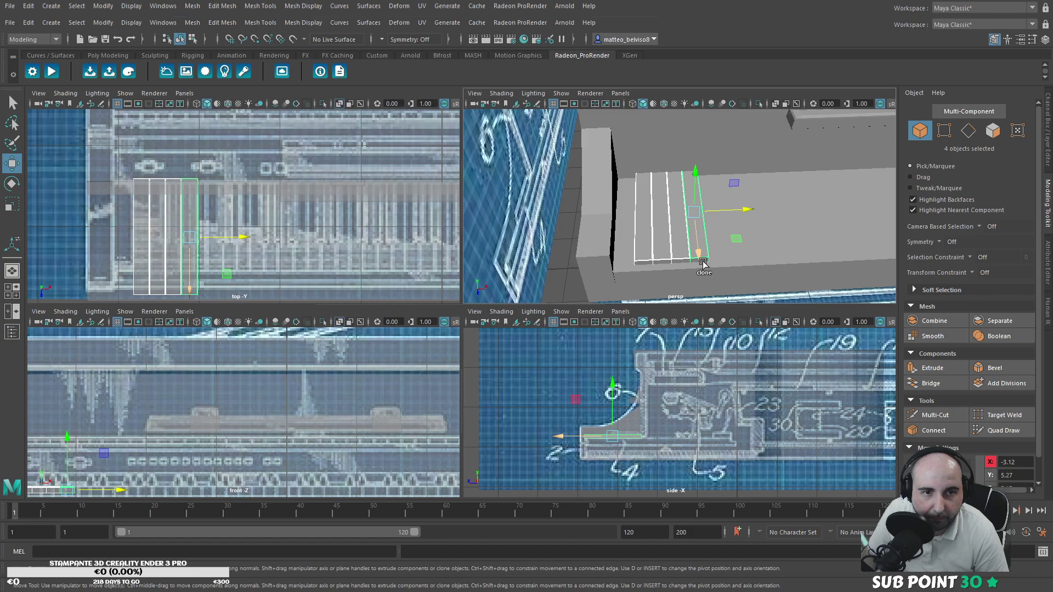
pyautogui.keyDown('shift'); pyautogui.moveTo(751, 214); pyautogui.dragTo(812, 206); pyautogui.keyUp('shift')
pyautogui.scroll(3, 757, 248)
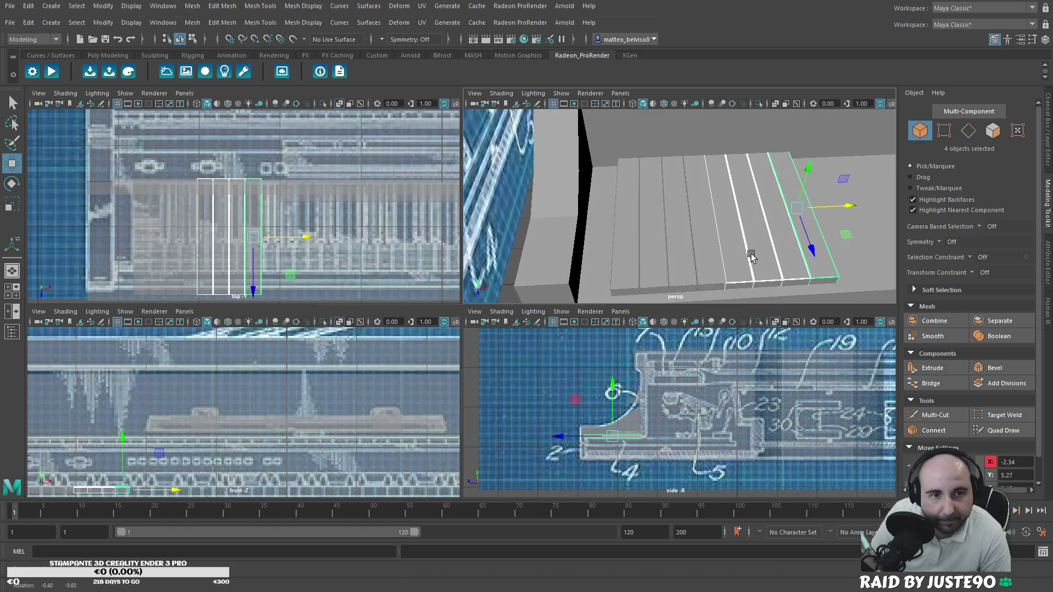
pyautogui.keyDown('alt'); pyautogui.moveTo(750, 254); pyautogui.dragTo(740, 225); pyautogui.keyUp('alt')
pyautogui.scroll(4, 745, 191)
pyautogui.scroll(-8, 743, 228)
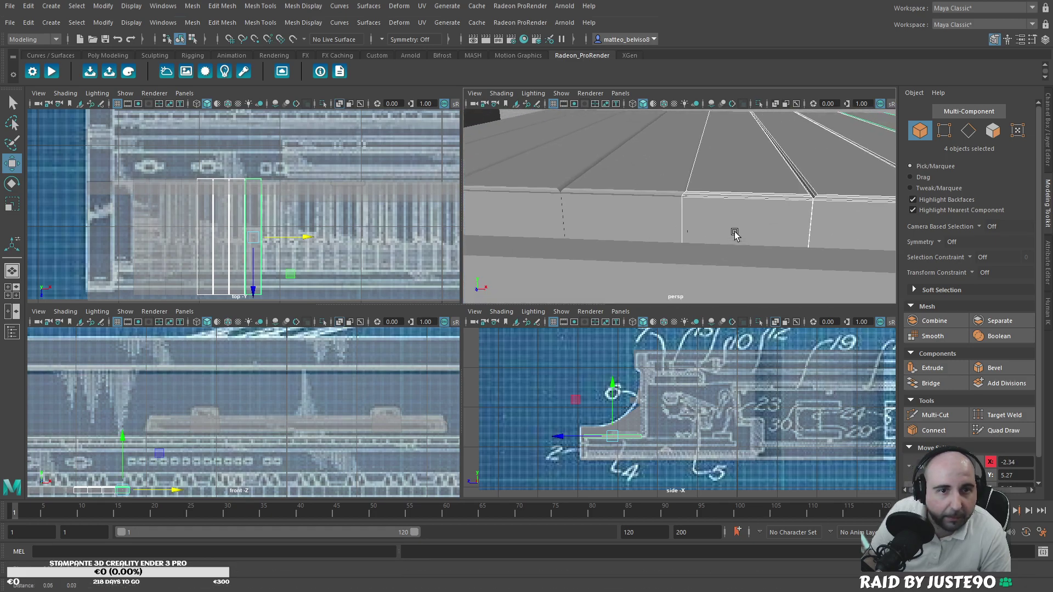
pyautogui.moveTo(850, 182); pyautogui.dragTo(854, 177)
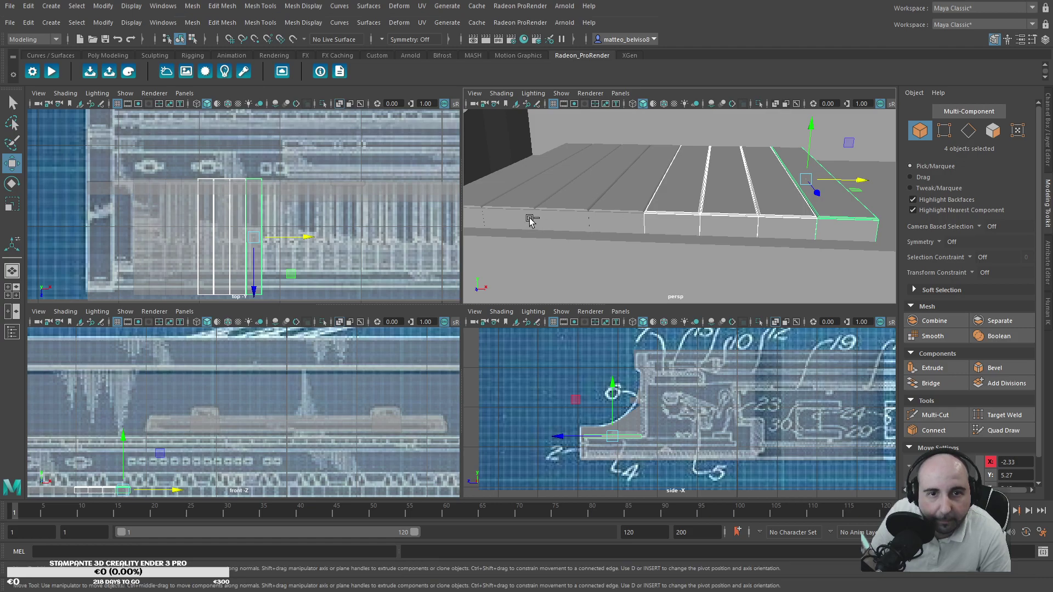
# Step: Add the first four keys to the selection and clone all eight along X beside the existing row
pyautogui.scroll(-4, 598, 206)
pyautogui.keyDown('alt'); pyautogui.moveTo(607, 209); pyautogui.dragTo(624, 233); pyautogui.keyUp('alt')
pyautogui.keyDown('shift'); pyautogui.click(602, 244); pyautogui.keyUp('shift')
pyautogui.keyDown('shift'); pyautogui.click(622, 254); pyautogui.keyUp('shift')
pyautogui.keyDown('shift'); pyautogui.click(653, 262); pyautogui.keyUp('shift')
pyautogui.keyDown('shift'); pyautogui.moveTo(668, 268); pyautogui.dragTo(692, 266, button='middle'); pyautogui.keyUp('shift')
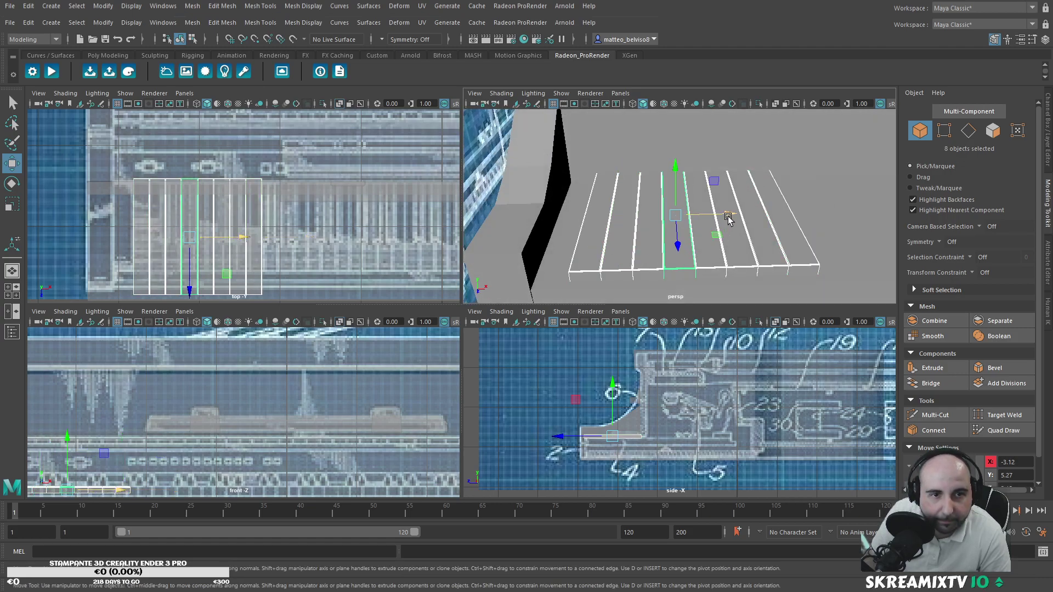
pyautogui.keyDown('shift'); pyautogui.moveTo(728, 218); pyautogui.dragTo(927, 211); pyautogui.keyUp('shift')
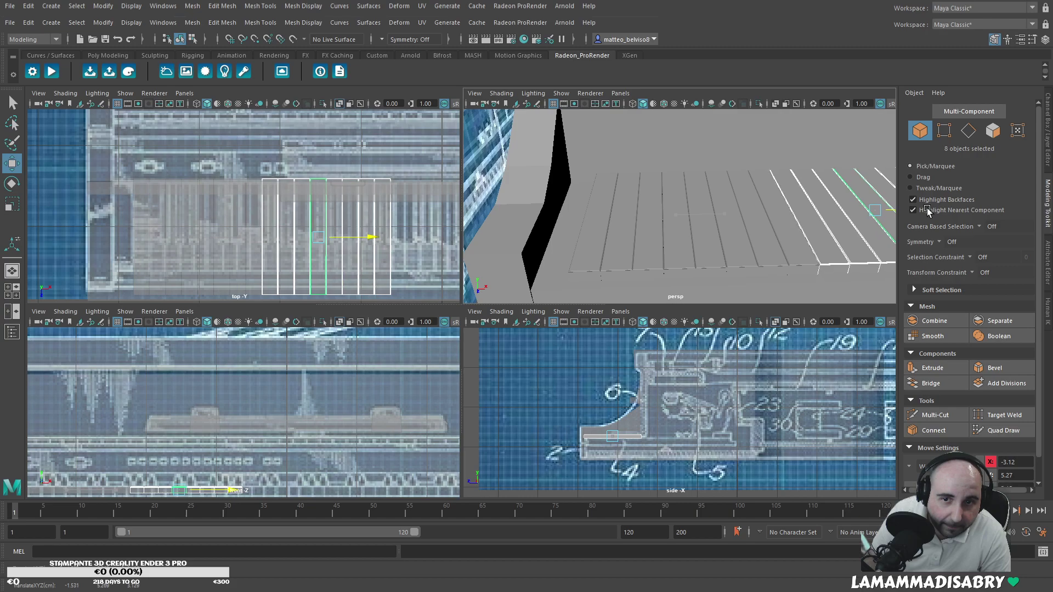
# Step: Nudge the eight cloned keys slightly along X to align the seam with the first eight
pyautogui.press('f')
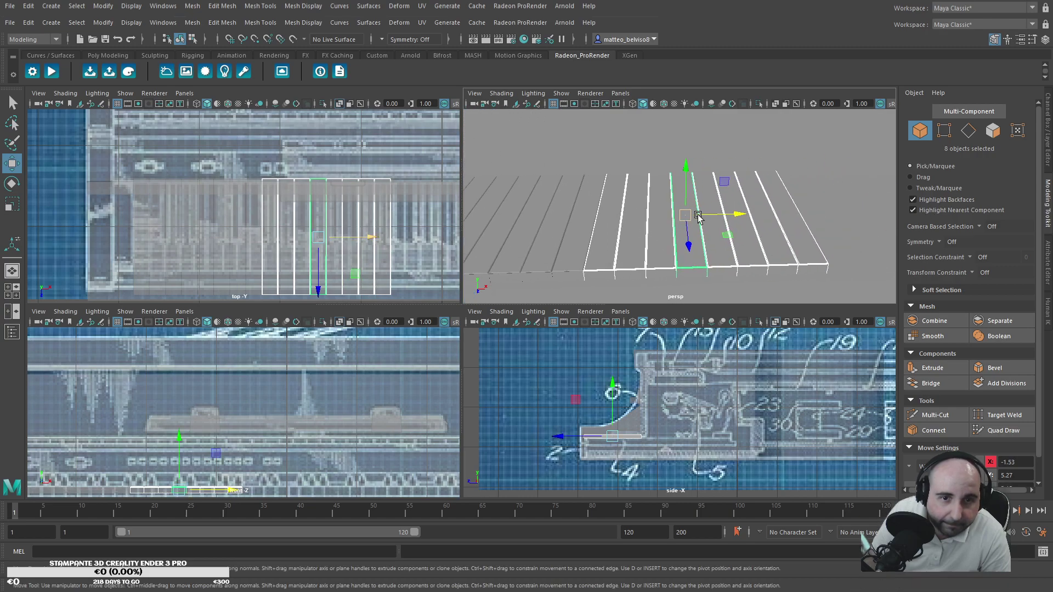
pyautogui.moveTo(733, 212); pyautogui.dragTo(733, 213)
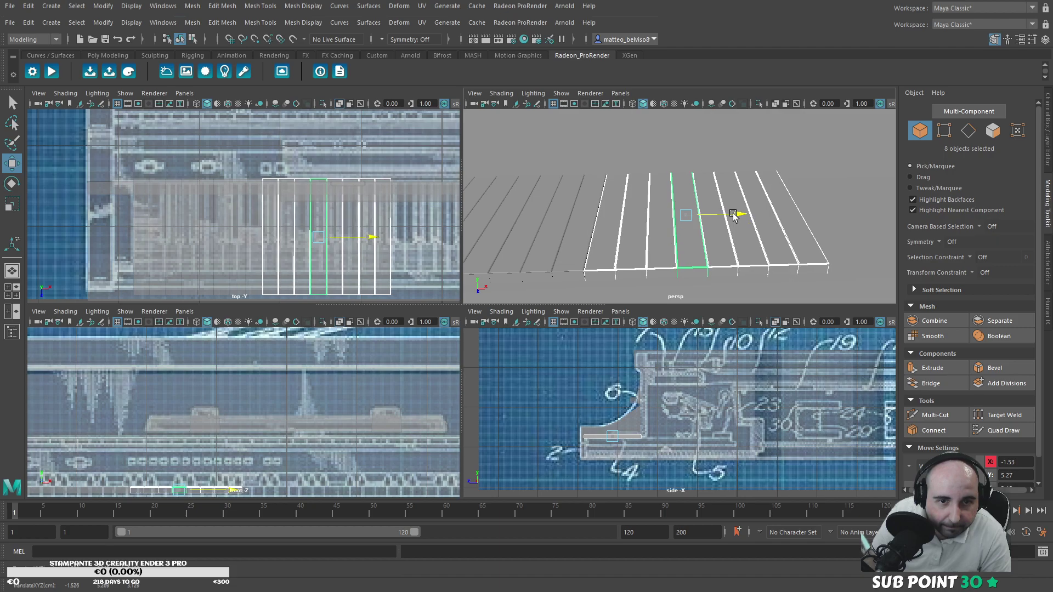
pyautogui.scroll(3, 676, 243)
pyautogui.keyDown('alt'); pyautogui.moveTo(609, 263); pyautogui.dragTo(629, 240); pyautogui.keyUp('alt')
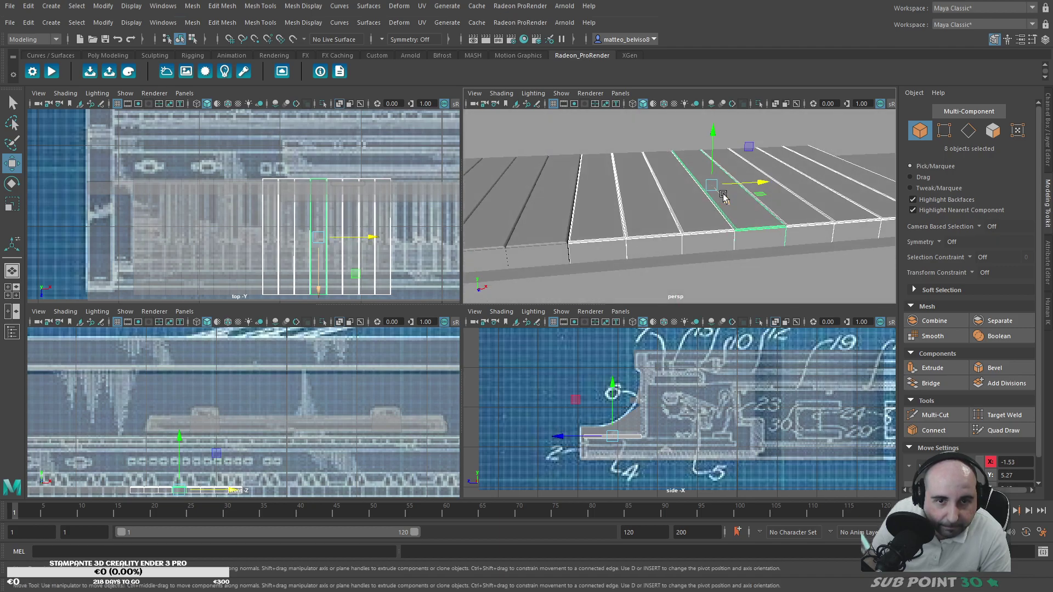
pyautogui.moveTo(759, 183); pyautogui.dragTo(760, 183)
# Step: Examine the row of sixteen keys on the ledge and the spacing between them
pyautogui.keyDown('alt'); pyautogui.moveTo(648, 287); pyautogui.dragTo(657, 284); pyautogui.keyUp('alt')
pyautogui.keyDown('alt'); pyautogui.moveTo(663, 282); pyautogui.dragTo(708, 273, button='right'); pyautogui.keyUp('alt')
pyautogui.keyDown('alt'); pyautogui.moveTo(669, 266); pyautogui.dragTo(700, 248, button='middle'); pyautogui.keyUp('alt')
pyautogui.moveTo(821, 142); pyautogui.dragTo(640, 264)
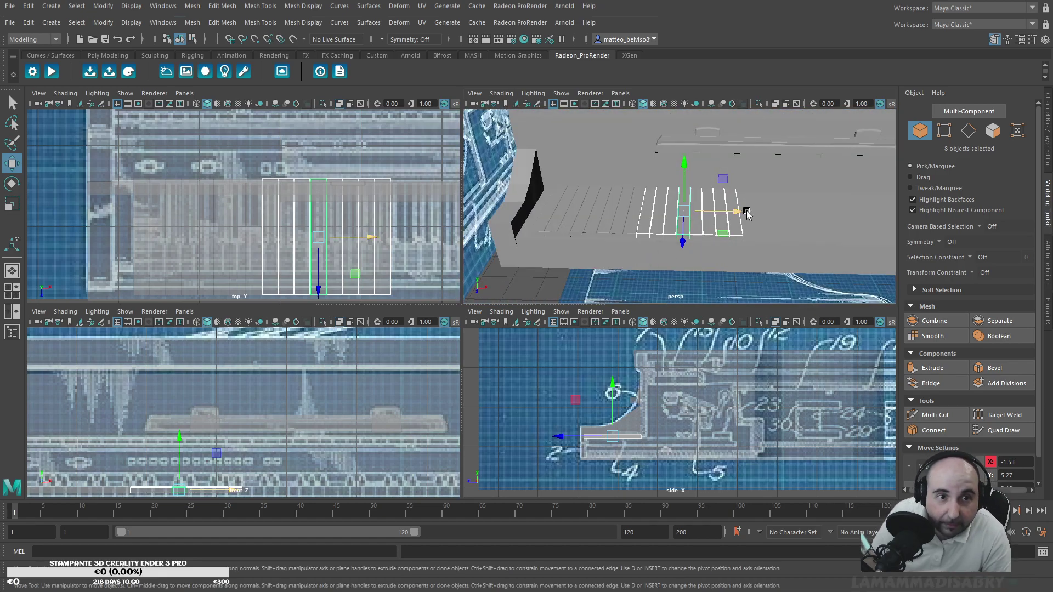
pyautogui.click(617, 228)
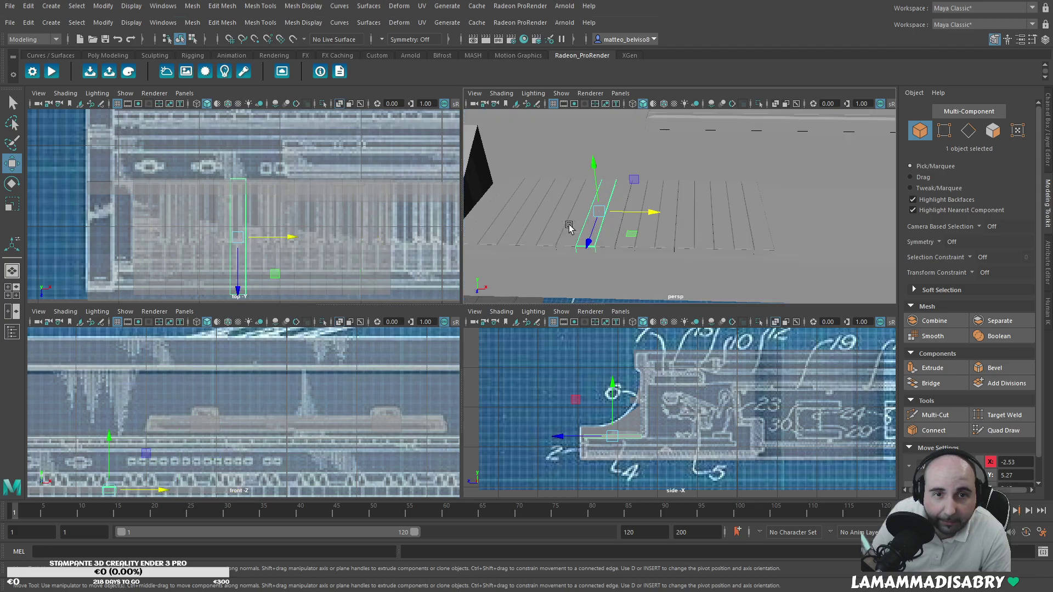
pyautogui.scroll(8, 571, 236)
pyautogui.scroll(-6, 512, 242)
# Step: Select all sixteen keys, duplicate them and move the copies along X beside the existing row, to about X 2.18
pyautogui.click(551, 216)
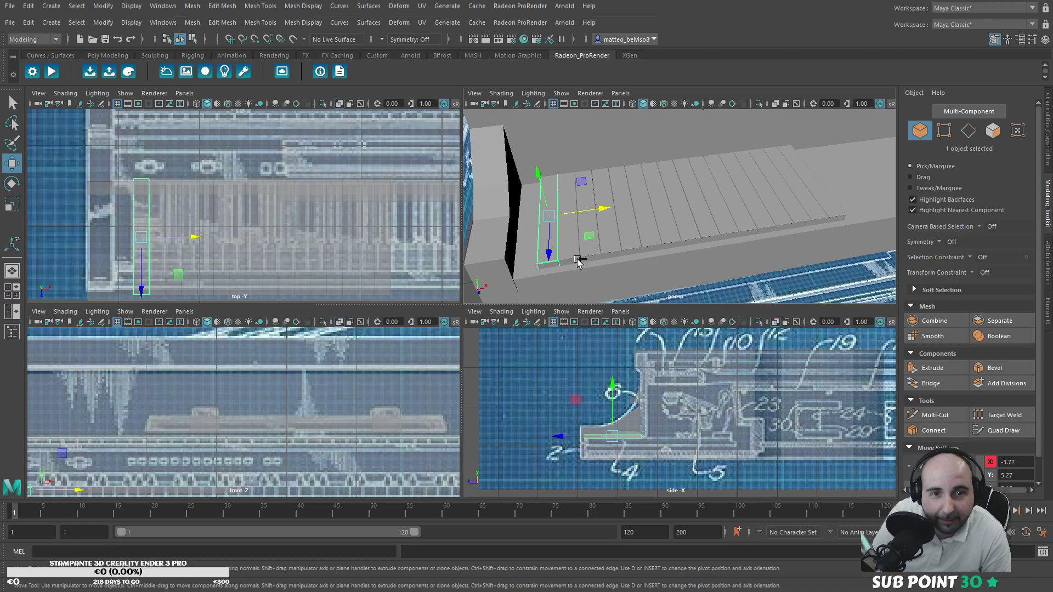
pyautogui.moveTo(595, 250); pyautogui.dragTo(564, 257, button='middle')
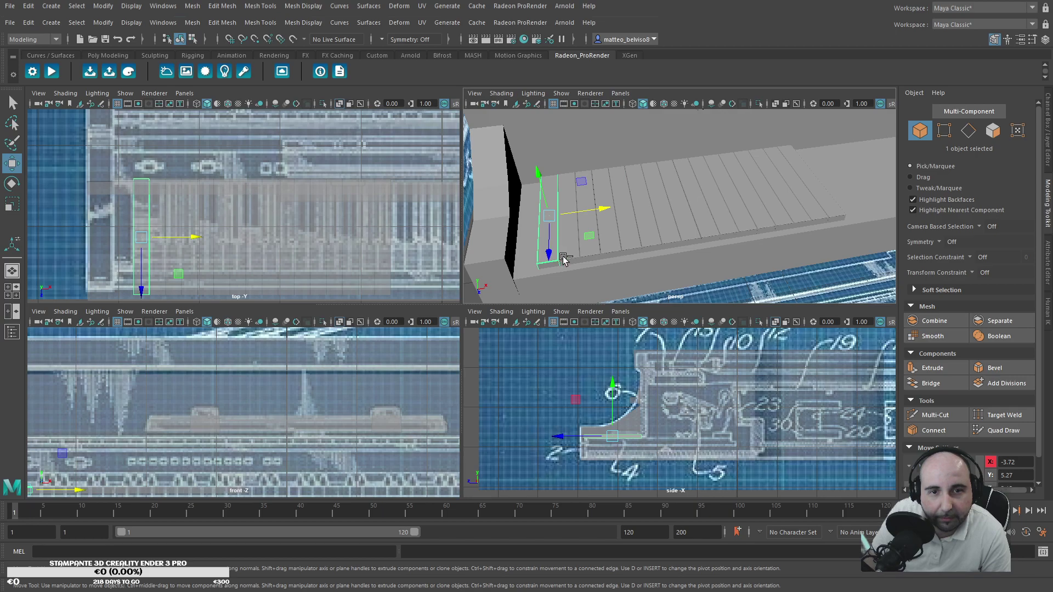
pyautogui.keyDown('shift'); pyautogui.click(815, 189); pyautogui.keyUp('shift')
pyautogui.keyDown('shift'); pyautogui.click(767, 212); pyautogui.keyUp('shift')
pyautogui.keyDown('shift'); pyautogui.click(569, 247); pyautogui.keyUp('shift')
pyautogui.keyDown('shift'); pyautogui.click(590, 247); pyautogui.keyUp('shift')
pyautogui.keyDown('shift'); pyautogui.click(611, 246); pyautogui.keyUp('shift')
pyautogui.keyDown('shift'); pyautogui.click(628, 246); pyautogui.keyUp('shift')
pyautogui.keyDown('shift'); pyautogui.click(656, 245); pyautogui.keyUp('shift')
pyautogui.moveTo(657, 248)
pyautogui.keyDown('shift'); pyautogui.mouseDown(button='middle')
pyautogui.moveTo(750, 234)
pyautogui.moveTo(841, 258)
pyautogui.mouseUp(button='middle'); pyautogui.keyUp('shift')
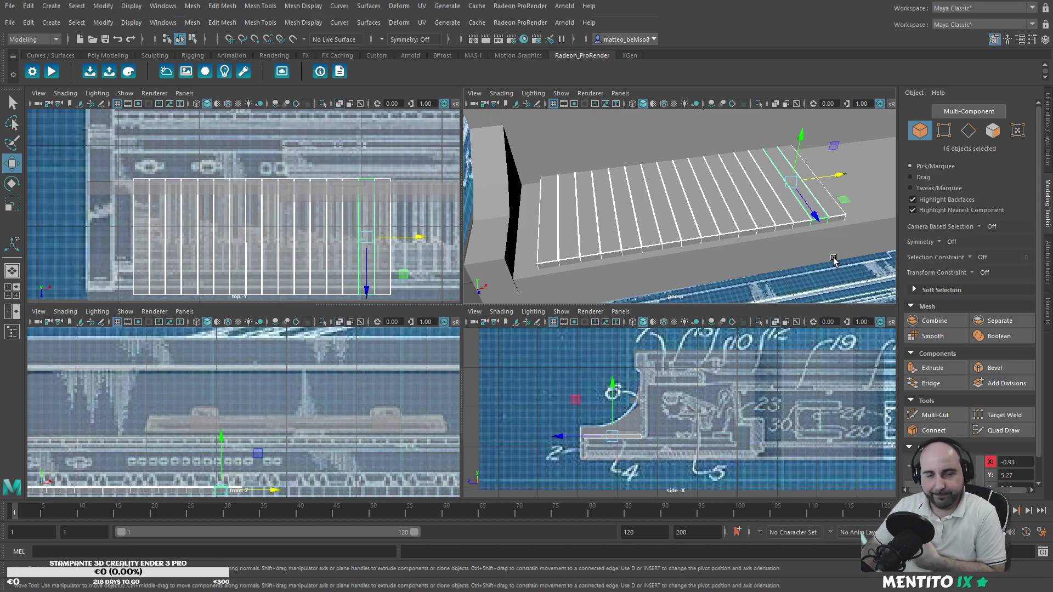
pyautogui.scroll(-4, 430, 225)
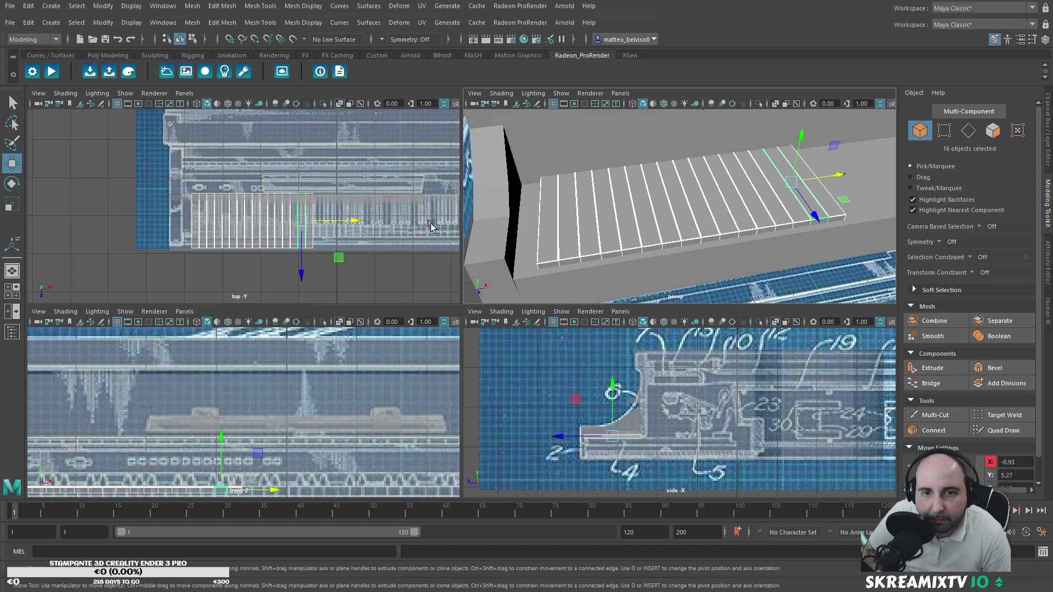
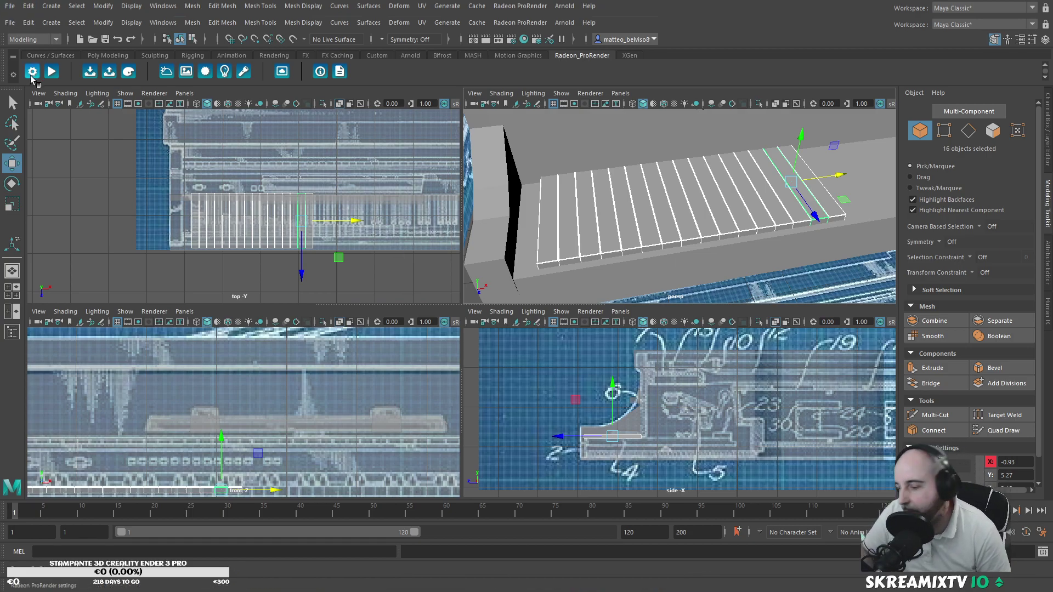
pyautogui.hotkey('ctrl', 'd')
pyautogui.moveTo(377, 219); pyautogui.dragTo(498, 219)
pyautogui.hotkey('ctrl', 'z')
pyautogui.hotkey('ctrl', 'z')
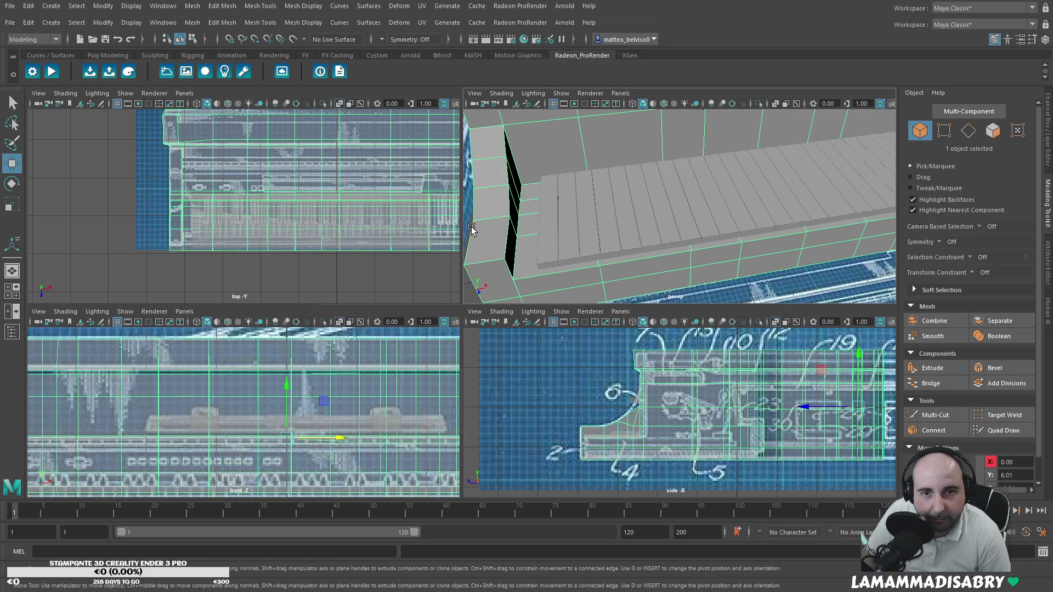
pyautogui.keyDown('alt'); pyautogui.moveTo(686, 184); pyautogui.dragTo(495, 215); pyautogui.keyUp('alt')
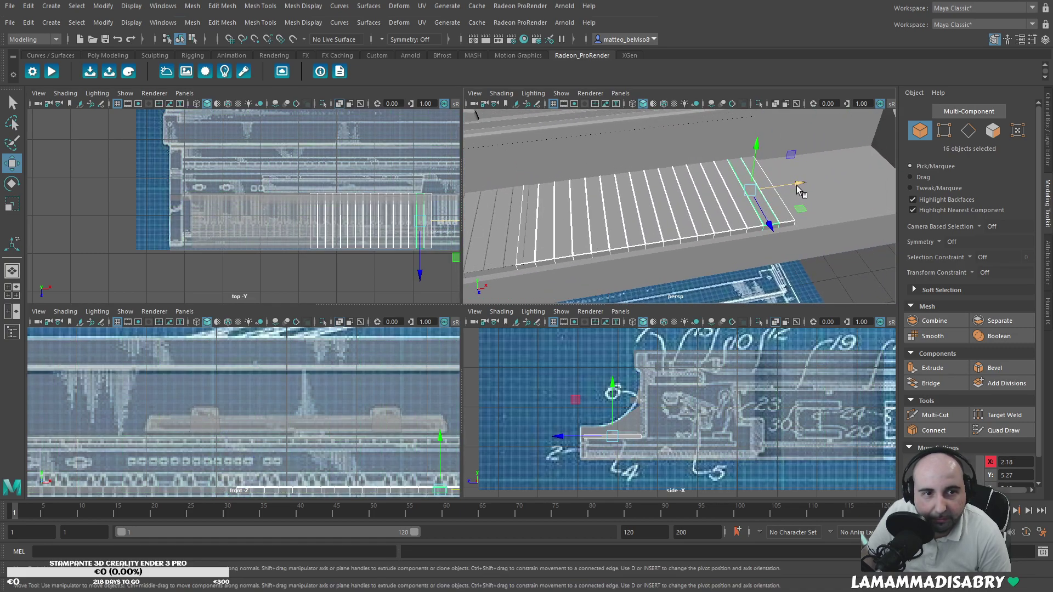
# Step: Shift the sixteen copied keys along X to about X 2.26, matching the seam with the first sixteen
pyautogui.moveTo(798, 179); pyautogui.dragTo(802, 179)
pyautogui.keyDown('alt'); pyautogui.moveTo(416, 250); pyautogui.dragTo(355, 195, button='middle'); pyautogui.keyUp('alt')
pyautogui.scroll(3, 326, 251)
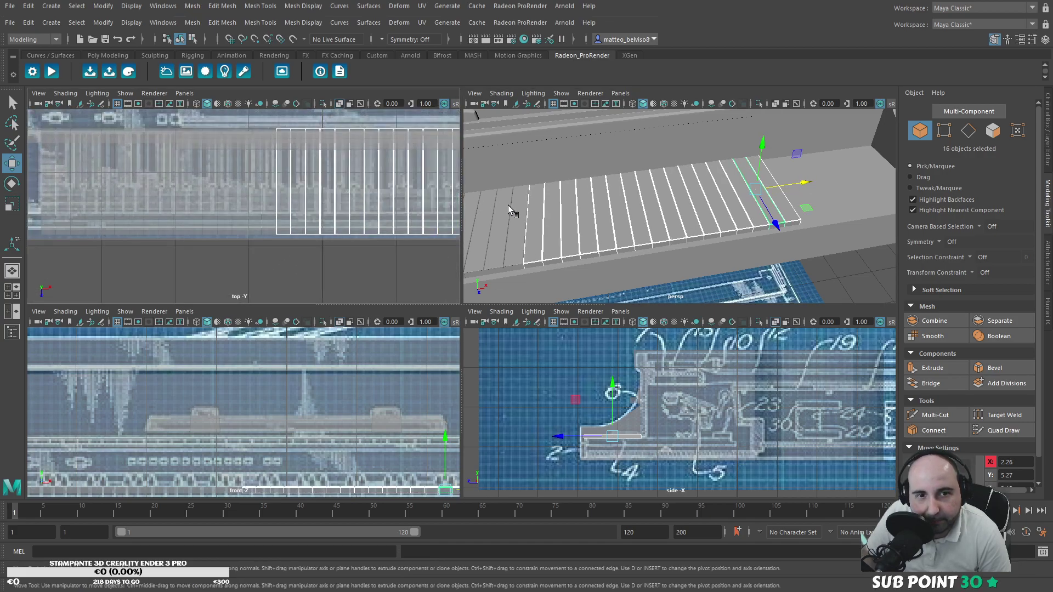
pyautogui.keyDown('alt'); pyautogui.moveTo(528, 206); pyautogui.dragTo(620, 186, button='right'); pyautogui.keyUp('alt')
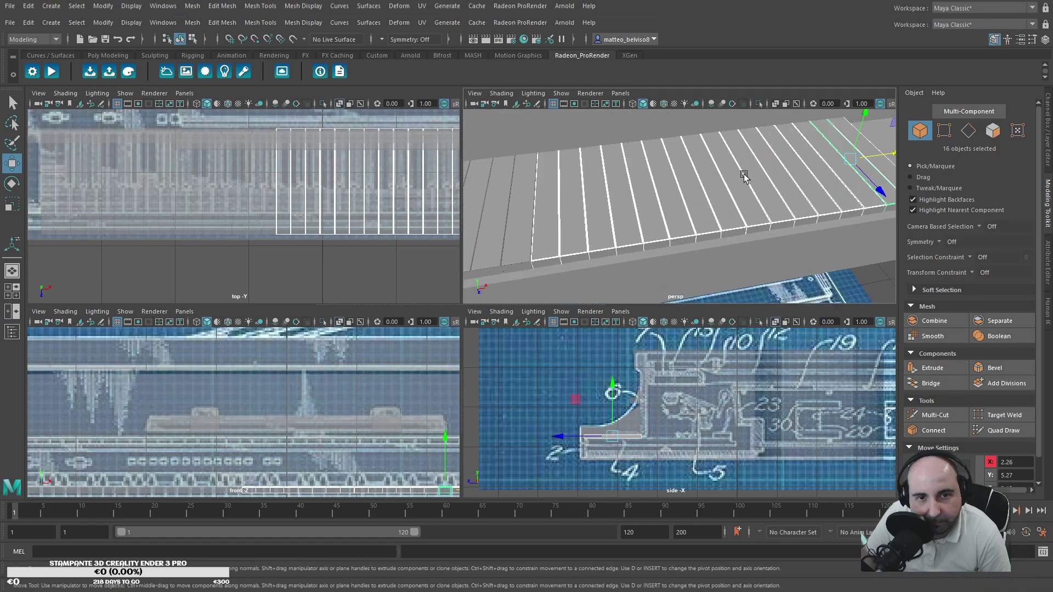
pyautogui.moveTo(876, 157); pyautogui.dragTo(877, 158)
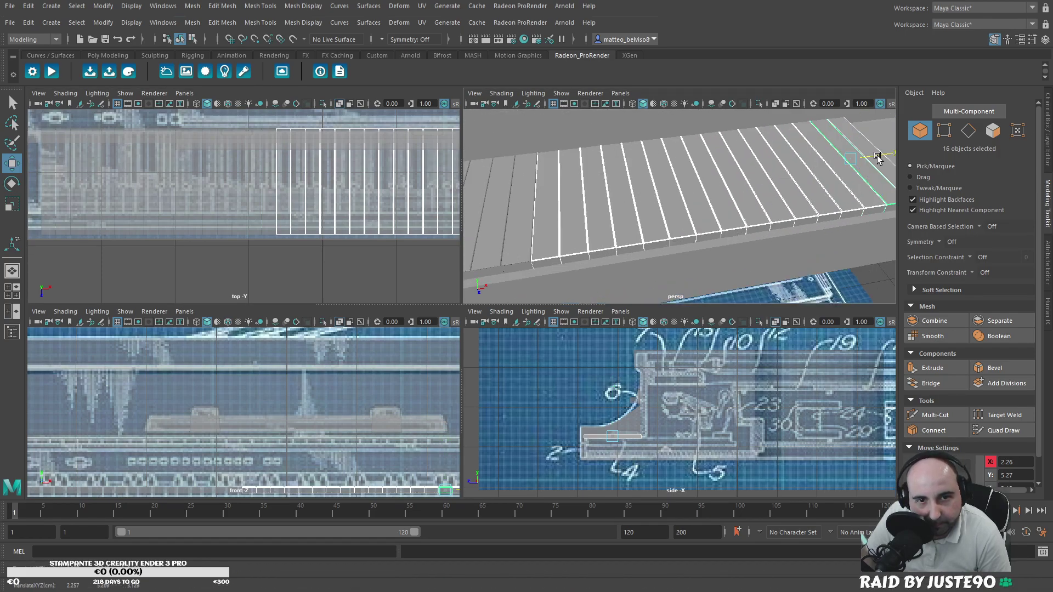
pyautogui.keyDown('alt'); pyautogui.moveTo(524, 250); pyautogui.dragTo(569, 240, button='right'); pyautogui.keyUp('alt')
pyautogui.moveTo(569, 240)
pyautogui.keyDown('alt'); pyautogui.mouseDown(button='middle')
pyautogui.moveTo(649, 188)
pyautogui.moveTo(691, 180)
pyautogui.moveTo(555, 238)
pyautogui.mouseUp(button='middle'); pyautogui.keyUp('alt')
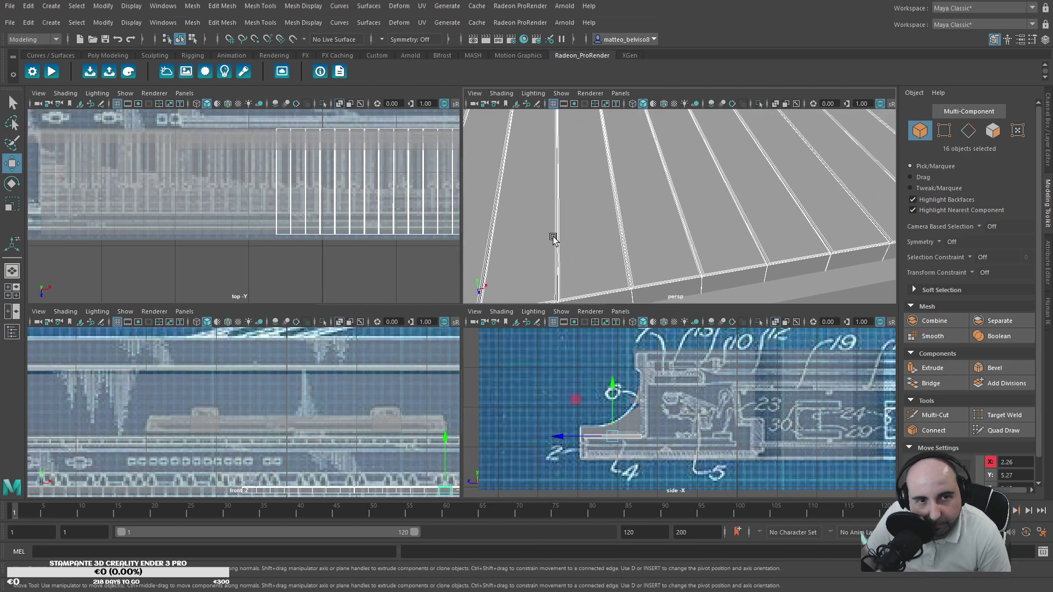
# Step: Compare the end of the key row with the blueprint and the ledge space left before the piano's far side
pyautogui.scroll(-6, 797, 199)
pyautogui.keyDown('alt'); pyautogui.moveTo(796, 199); pyautogui.dragTo(594, 241, button='middle'); pyautogui.keyUp('alt')
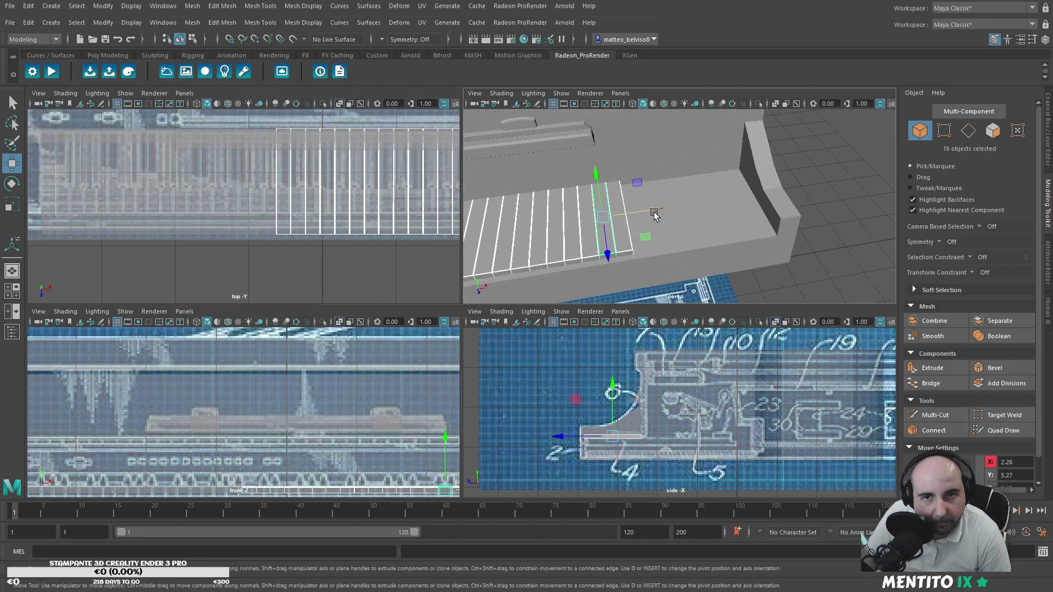
pyautogui.keyDown('alt'); pyautogui.moveTo(336, 204); pyautogui.dragTo(136, 234, button='middle'); pyautogui.keyUp('alt')
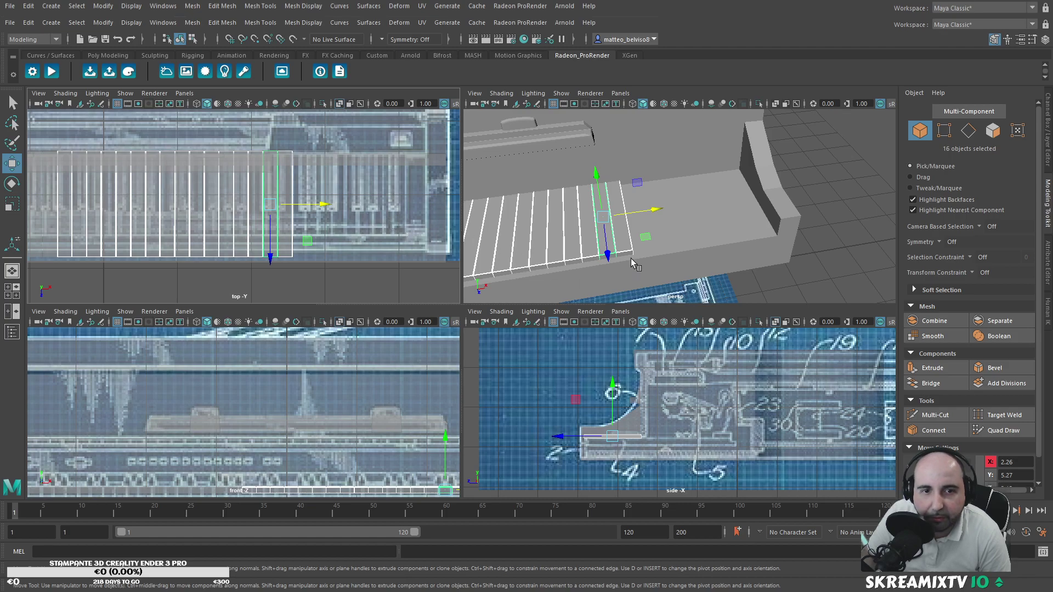
pyautogui.scroll(-3, 628, 251)
pyautogui.keyDown('alt'); pyautogui.moveTo(537, 257); pyautogui.dragTo(590, 269, button='middle'); pyautogui.keyUp('alt')
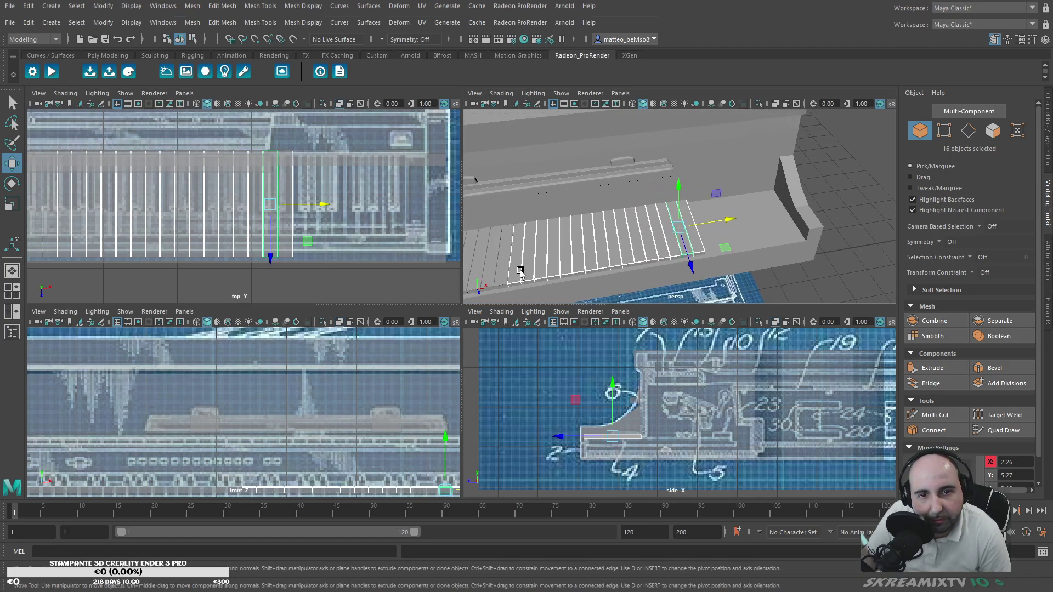
# Step: Duplicate the nine end keys and move the copies along X to about 2.66, filling the rest of the ledge
pyautogui.click(528, 268)
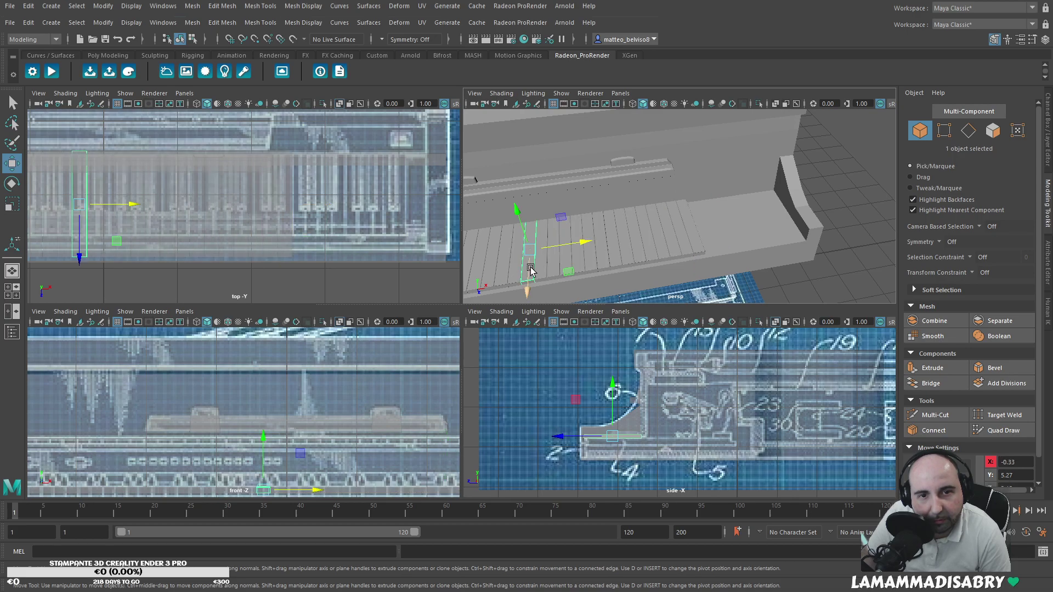
pyautogui.click(698, 246)
pyautogui.keyDown('shift'); pyautogui.click(683, 249); pyautogui.keyUp('shift')
pyautogui.keyDown('shift'); pyautogui.click(672, 252); pyautogui.keyUp('shift')
pyautogui.keyDown('shift'); pyautogui.moveTo(656, 256); pyautogui.dragTo(594, 265, button='middle'); pyautogui.keyUp('shift')
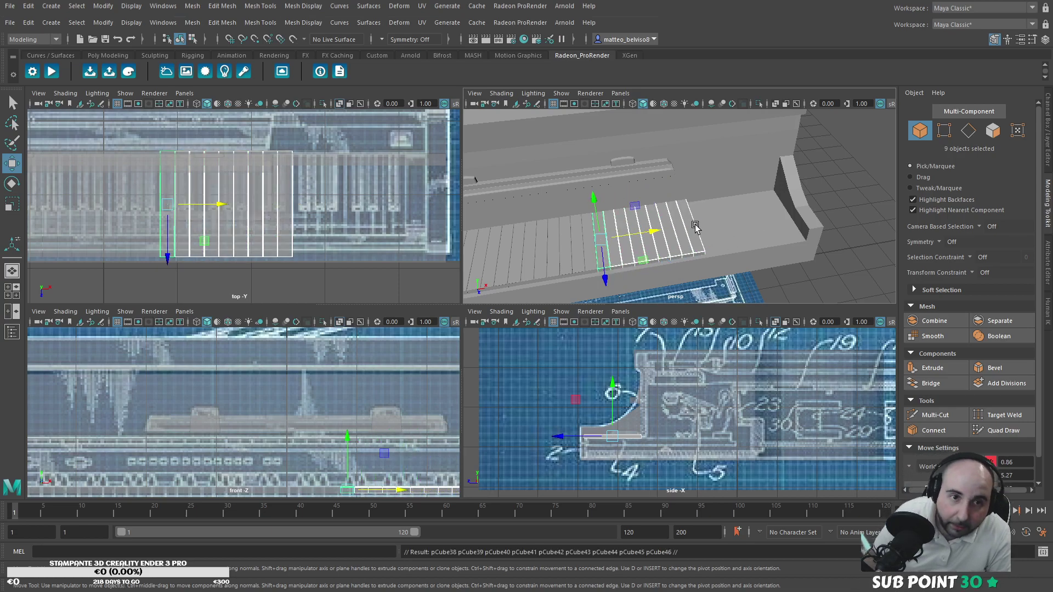
pyautogui.moveTo(657, 228); pyautogui.dragTo(752, 214)
pyautogui.scroll(4, 747, 224)
pyautogui.keyDown('alt'); pyautogui.moveTo(736, 242); pyautogui.dragTo(689, 214, button='middle'); pyautogui.keyUp('alt')
pyautogui.scroll(2, 689, 214)
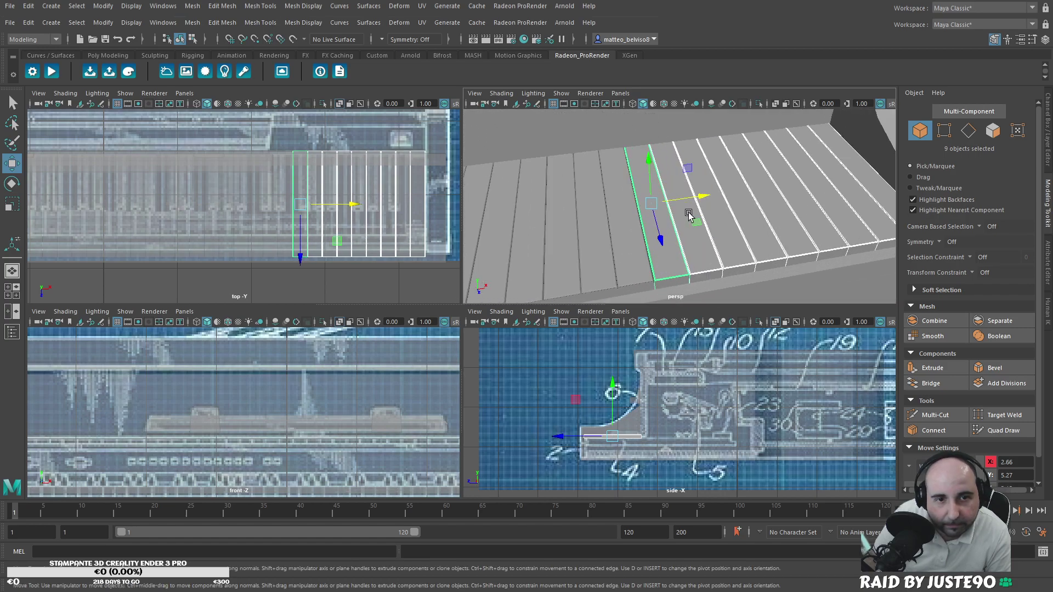
pyautogui.moveTo(701, 198); pyautogui.dragTo(701, 195)
# Step: Examine the filled key row and the piano body's geometry, with the body shown in component mode
pyautogui.scroll(-5, 555, 234)
pyautogui.keyDown('alt'); pyautogui.moveTo(552, 222); pyautogui.dragTo(557, 221); pyautogui.keyUp('alt')
pyautogui.keyDown('alt'); pyautogui.moveTo(616, 214); pyautogui.dragTo(668, 206); pyautogui.keyUp('alt')
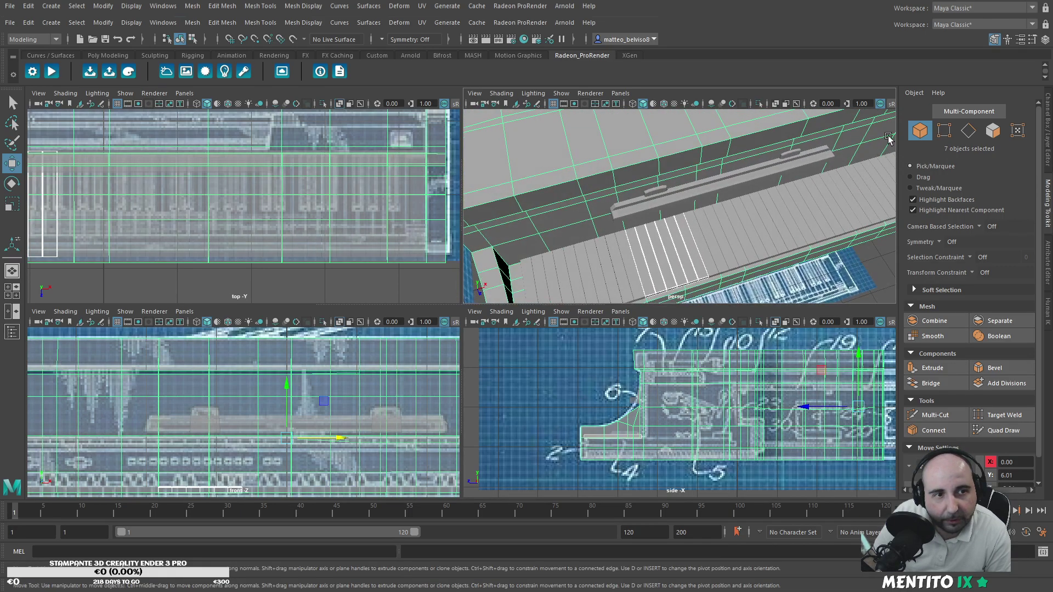
pyautogui.click(914, 138)
pyautogui.click(879, 254)
pyautogui.keyDown('alt'); pyautogui.moveTo(880, 254); pyautogui.dragTo(846, 269); pyautogui.keyUp('alt')
pyautogui.keyDown('alt'); pyautogui.moveTo(846, 269); pyautogui.dragTo(763, 194, button='middle'); pyautogui.keyUp('alt')
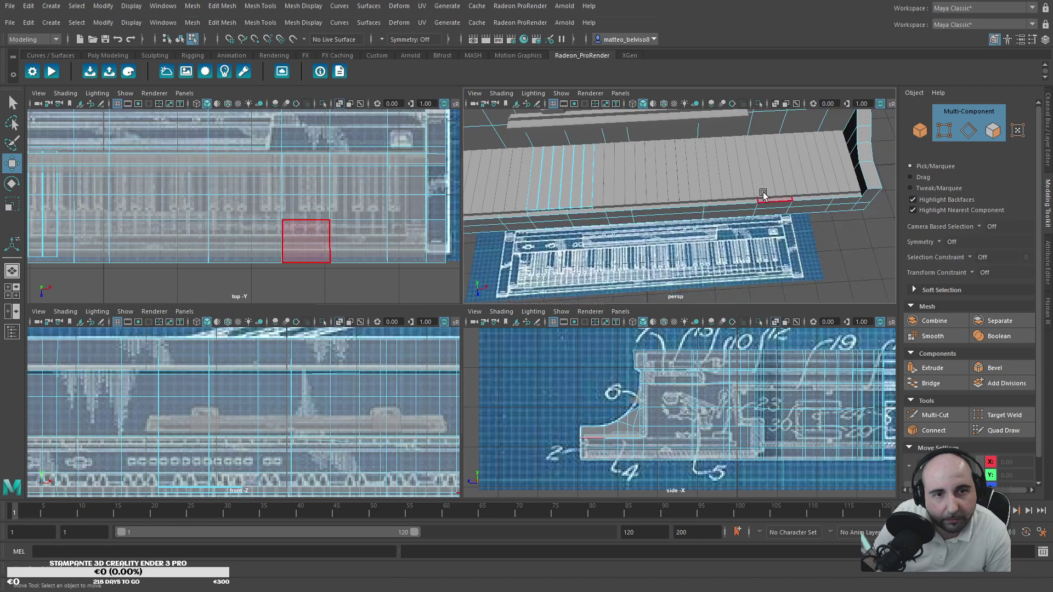
pyautogui.scroll(-5, 740, 197)
pyautogui.scroll(3, 717, 192)
pyautogui.keyDown('alt'); pyautogui.moveTo(717, 193); pyautogui.dragTo(622, 207); pyautogui.keyUp('alt')
pyautogui.scroll(5, 622, 208)
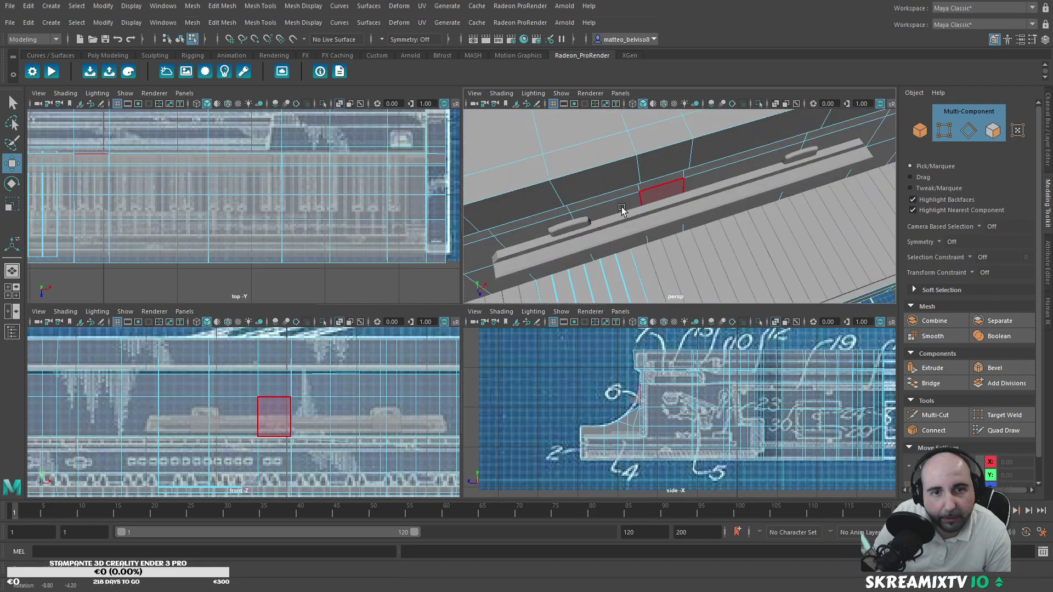
pyautogui.scroll(-5, 622, 209)
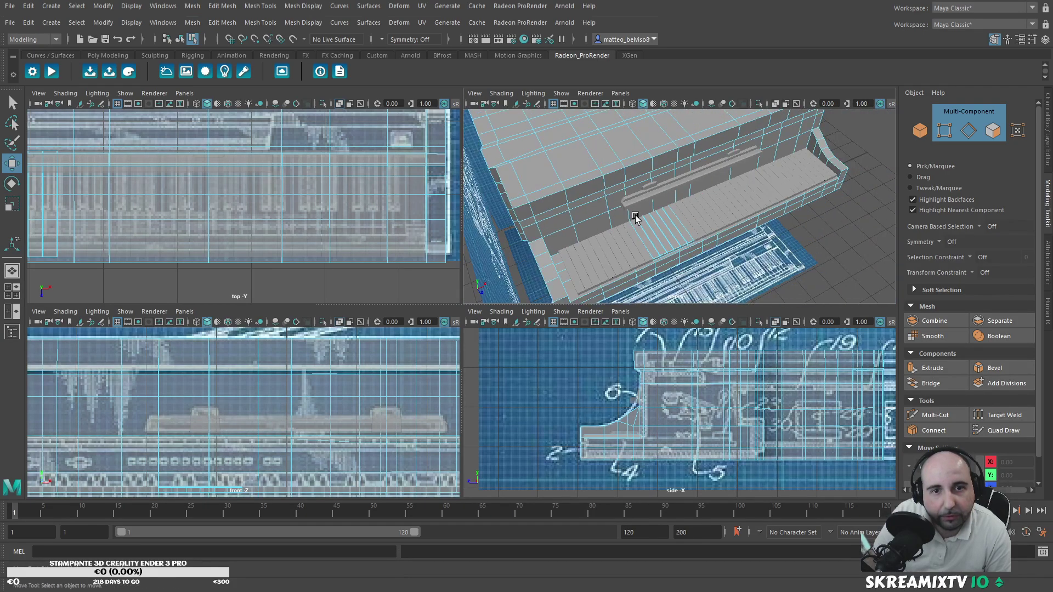
# Step: Select the piano body's front top edges and try raising them to about Y 7.58 to test for gaps
pyautogui.click(969, 131)
pyautogui.doubleClick(643, 176)
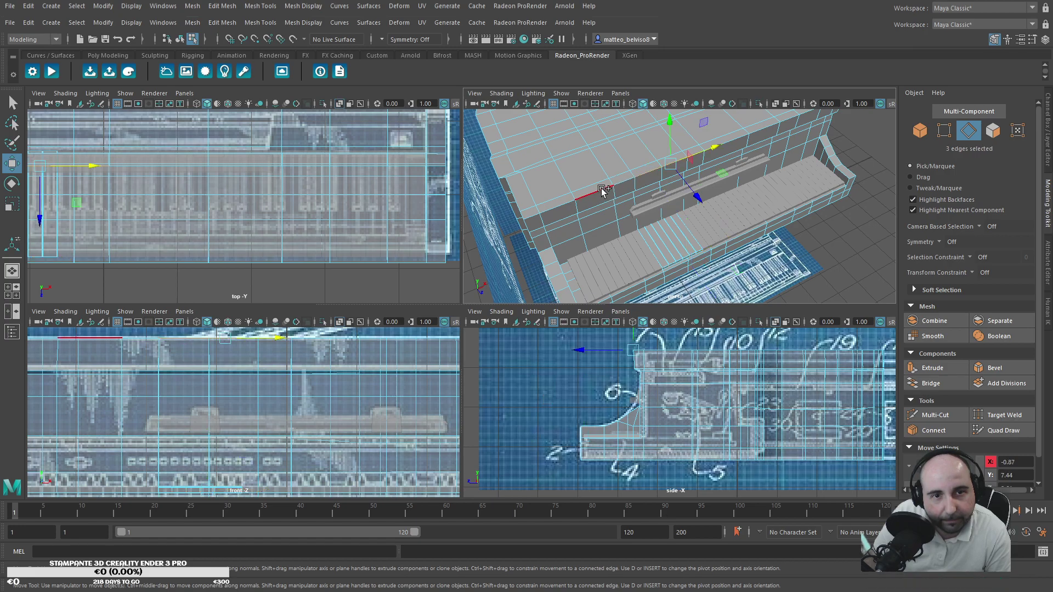
pyautogui.keyDown('shift'); pyautogui.doubleClick(536, 218); pyautogui.keyUp('shift')
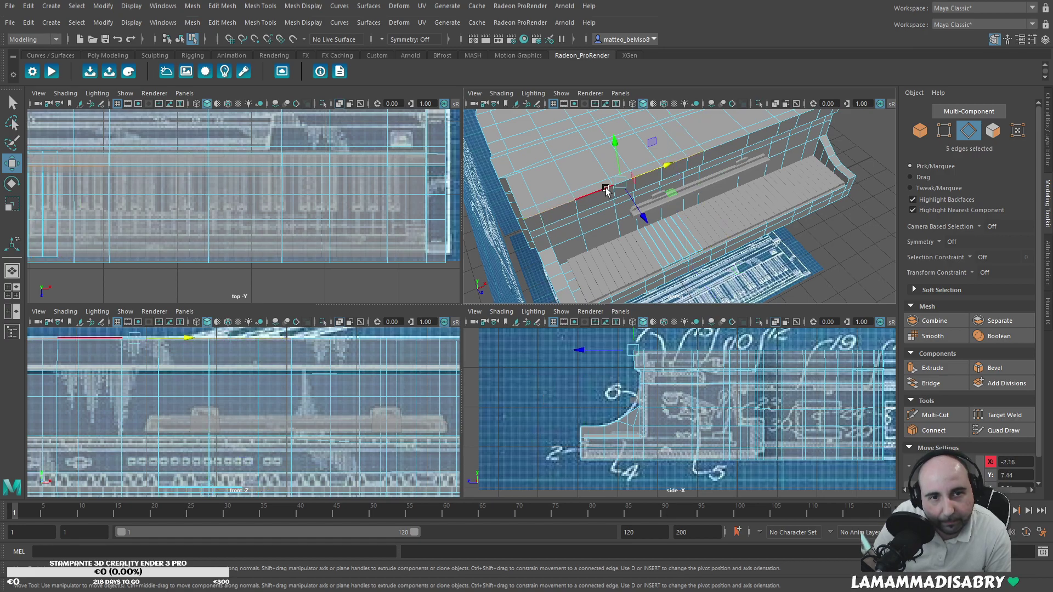
pyautogui.keyDown('alt'); pyautogui.moveTo(687, 156); pyautogui.dragTo(763, 165); pyautogui.keyUp('alt')
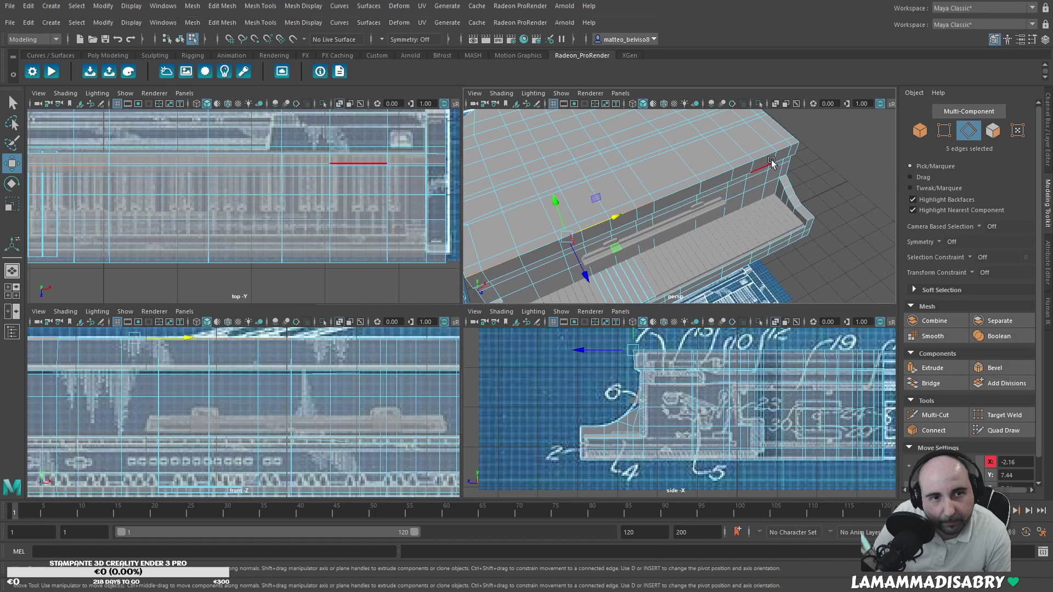
pyautogui.keyDown('shift'); pyautogui.doubleClick(796, 145); pyautogui.keyUp('shift')
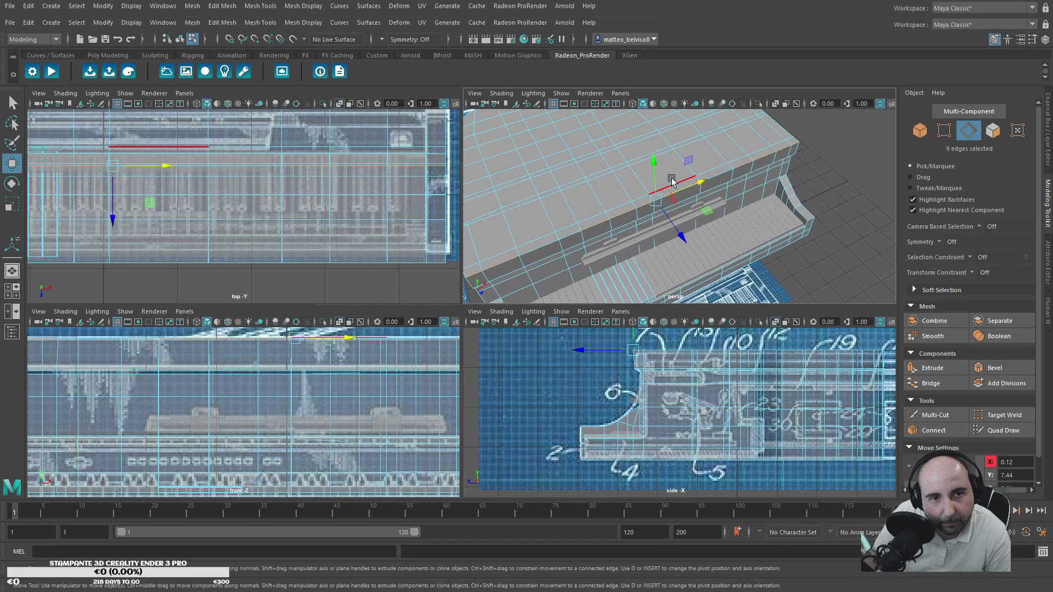
pyautogui.keyDown('shift'); pyautogui.click(716, 175); pyautogui.keyUp('shift')
pyautogui.moveTo(655, 173); pyautogui.dragTo(598, 186)
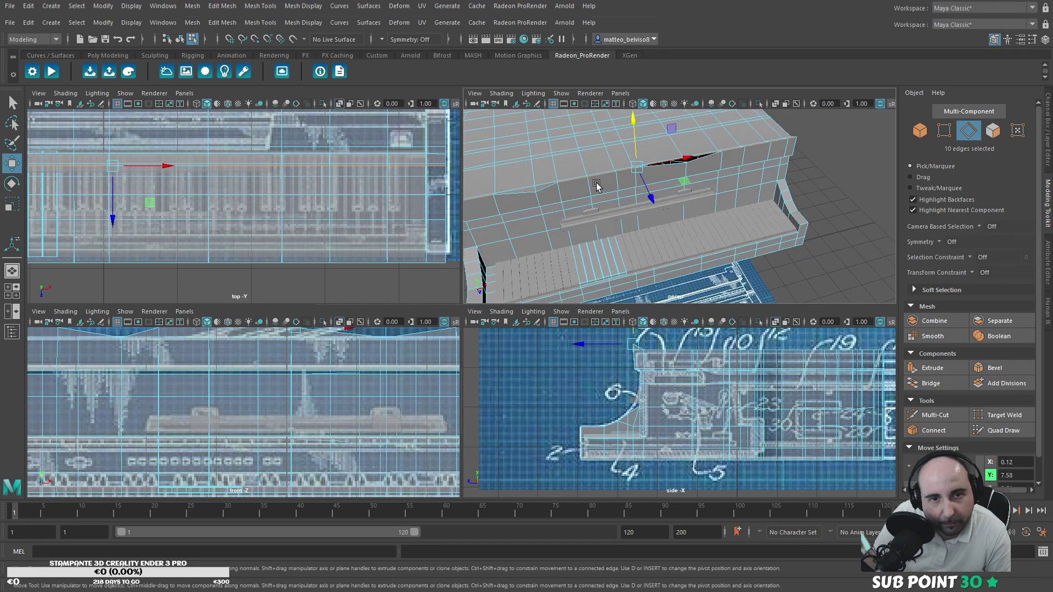
pyautogui.keyDown('alt'); pyautogui.moveTo(598, 186); pyautogui.dragTo(656, 183, button='middle'); pyautogui.keyUp('alt')
pyautogui.hotkey('ctrl', 'z')
# Step: Add the missing front top edges to the selection and try raising them again to find the disconnected spot
pyautogui.keyDown('shift'); pyautogui.click(575, 194); pyautogui.keyUp('shift')
pyautogui.keyDown('shift'); pyautogui.click(561, 198); pyautogui.keyUp('shift')
pyautogui.moveTo(679, 154); pyautogui.dragTo(682, 147)
pyautogui.scroll(5, 684, 196)
pyautogui.keyDown('alt'); pyautogui.moveTo(730, 159); pyautogui.dragTo(708, 205, button='middle'); pyautogui.keyUp('alt')
pyautogui.hotkey('ctrl', 'z')
pyautogui.scroll(3, 707, 204)
pyautogui.keyDown('shift'); pyautogui.click(631, 196); pyautogui.keyUp('shift')
pyautogui.scroll(-3, 653, 181)
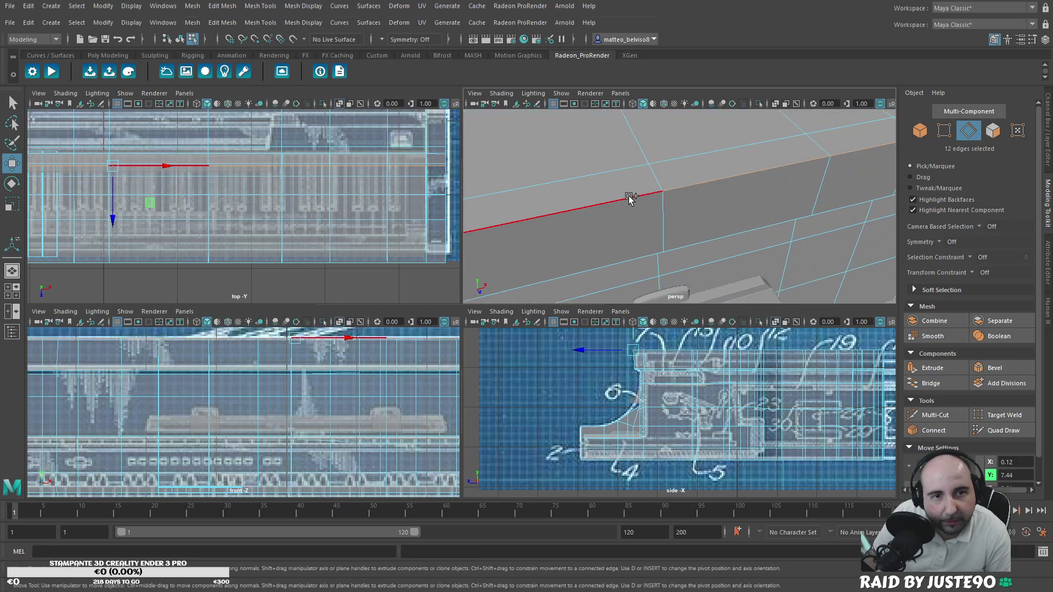
pyautogui.moveTo(595, 191); pyautogui.dragTo(595, 179)
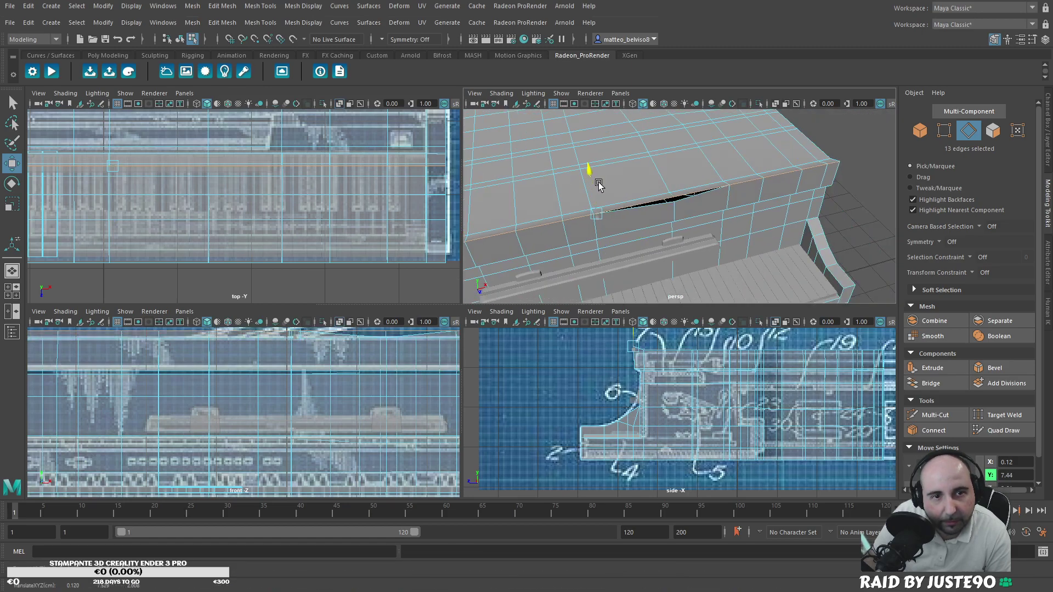
pyautogui.hotkey('ctrl', 'z')
pyautogui.scroll(3, 705, 206)
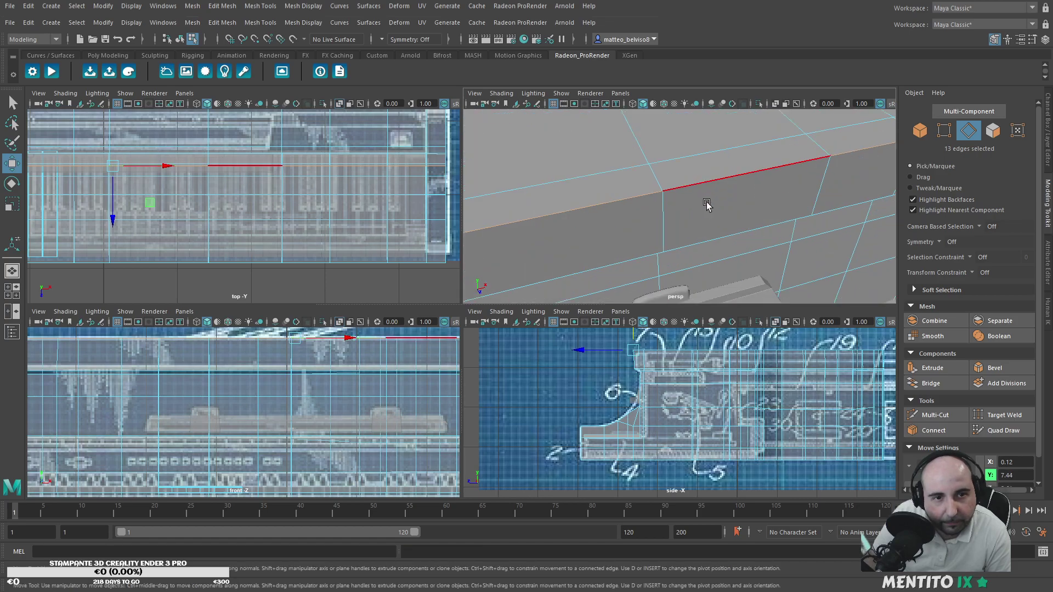
# Step: Weld the two overlapping vertices on the body's front top edge together with Target Weld
pyautogui.press('F9')
pyautogui.click(675, 181)
pyautogui.moveTo(666, 170); pyautogui.dragTo(661, 162)
pyautogui.click(1005, 415)
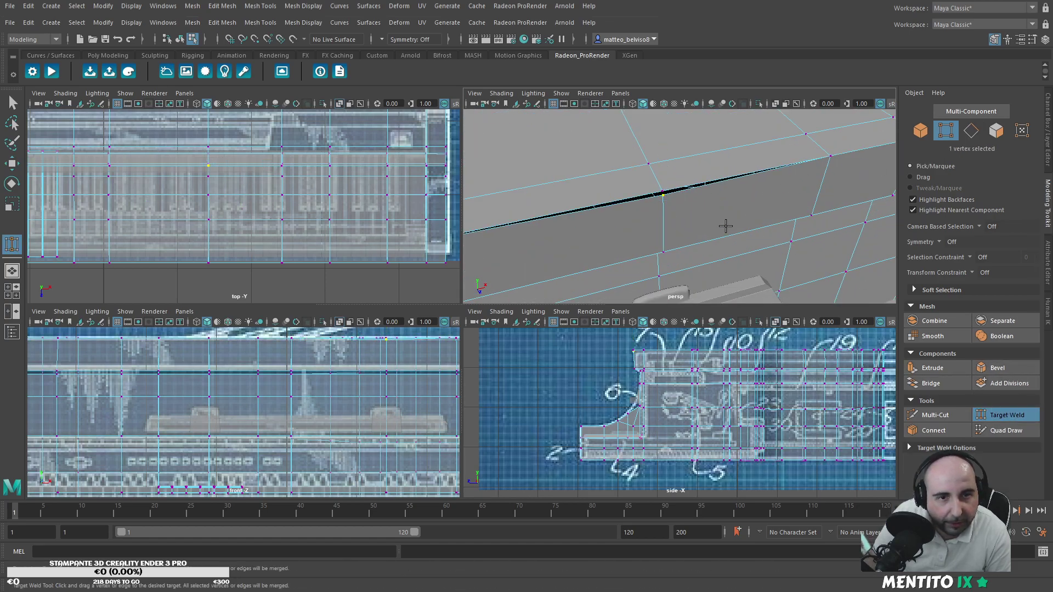
pyautogui.moveTo(666, 188); pyautogui.dragTo(663, 195)
pyautogui.scroll(-5, 682, 212)
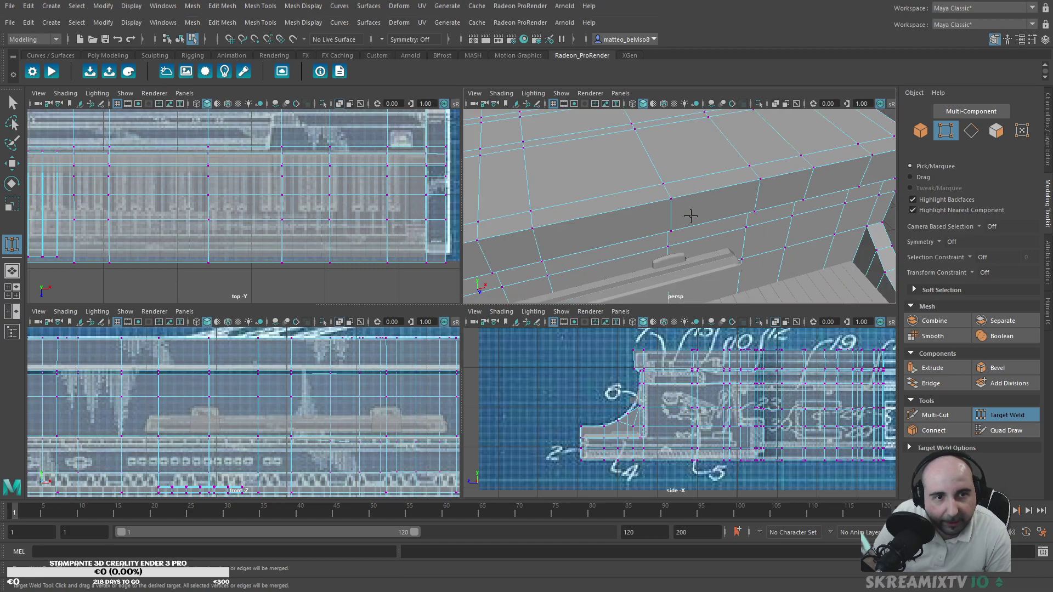
pyautogui.keyDown('alt'); pyautogui.moveTo(628, 225); pyautogui.dragTo(717, 228); pyautogui.keyUp('alt')
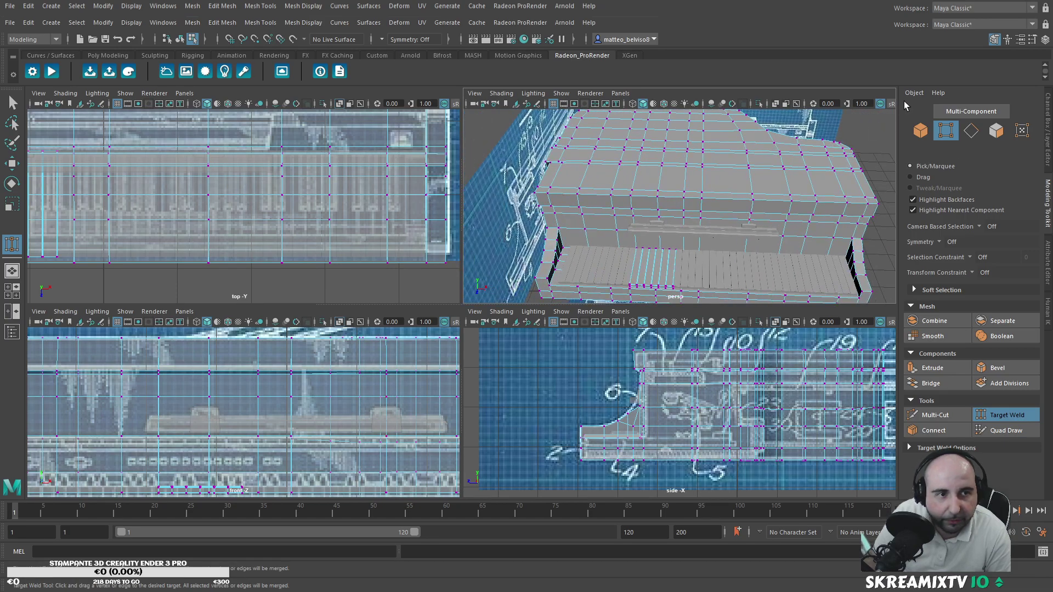
# Step: Select the edges along the piano top's outline, following the curved side around to the rear
pyautogui.press('F10')
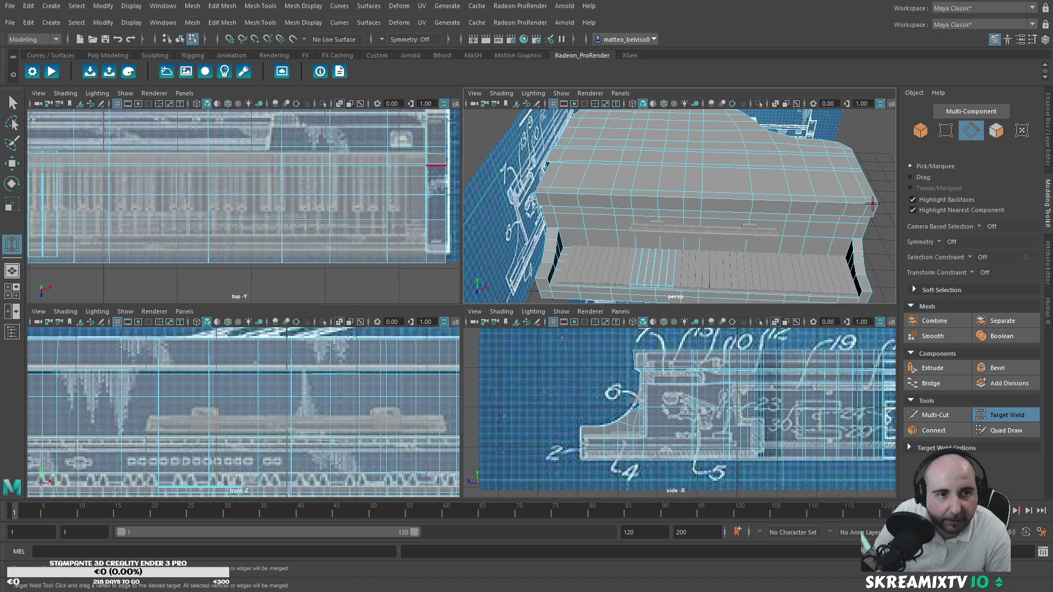
pyautogui.click(1004, 415)
pyautogui.doubleClick(859, 208)
pyautogui.keyDown('alt'); pyautogui.moveTo(859, 209); pyautogui.dragTo(728, 232); pyautogui.keyUp('alt')
pyautogui.keyDown('shift'); pyautogui.doubleClick(744, 230); pyautogui.keyUp('shift')
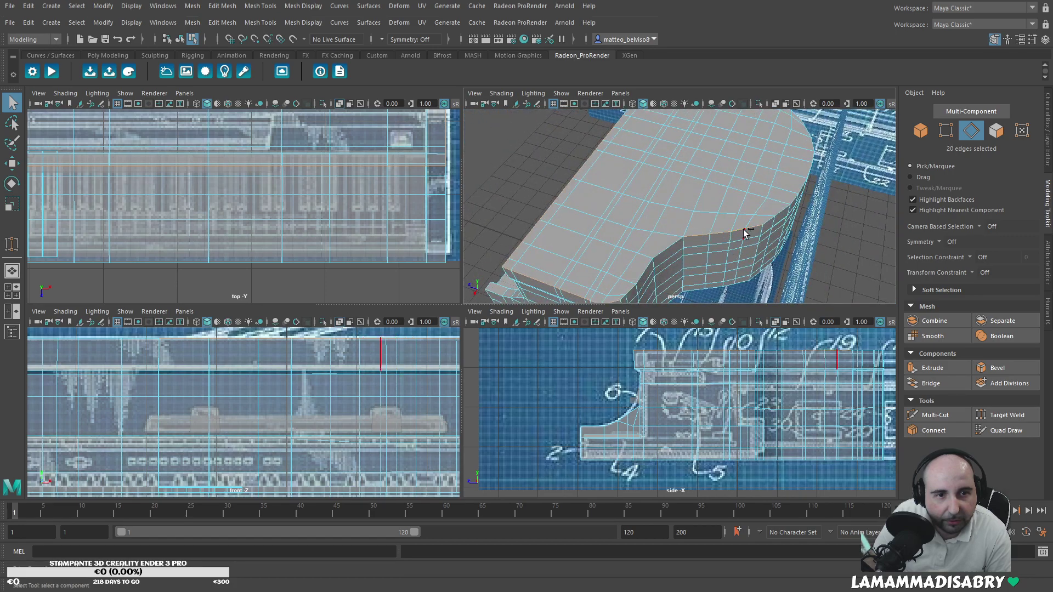
pyautogui.keyDown('shift'); pyautogui.doubleClick(662, 252); pyautogui.keyUp('shift')
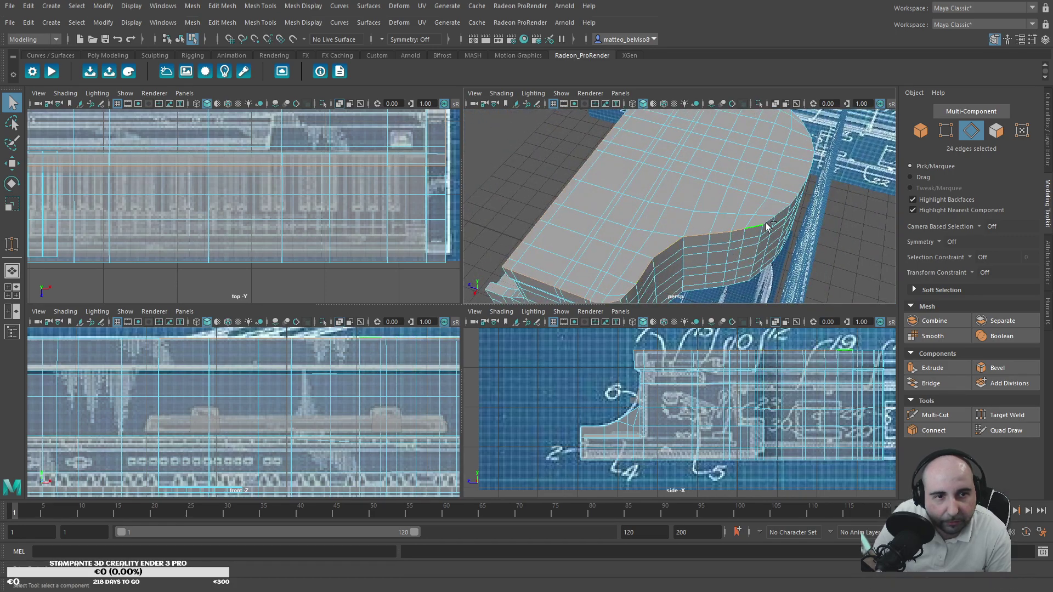
pyautogui.keyDown('shift'); pyautogui.doubleClick(781, 214); pyautogui.keyUp('shift')
pyautogui.keyDown('alt'); pyautogui.moveTo(779, 176); pyautogui.dragTo(791, 247); pyautogui.keyUp('alt')
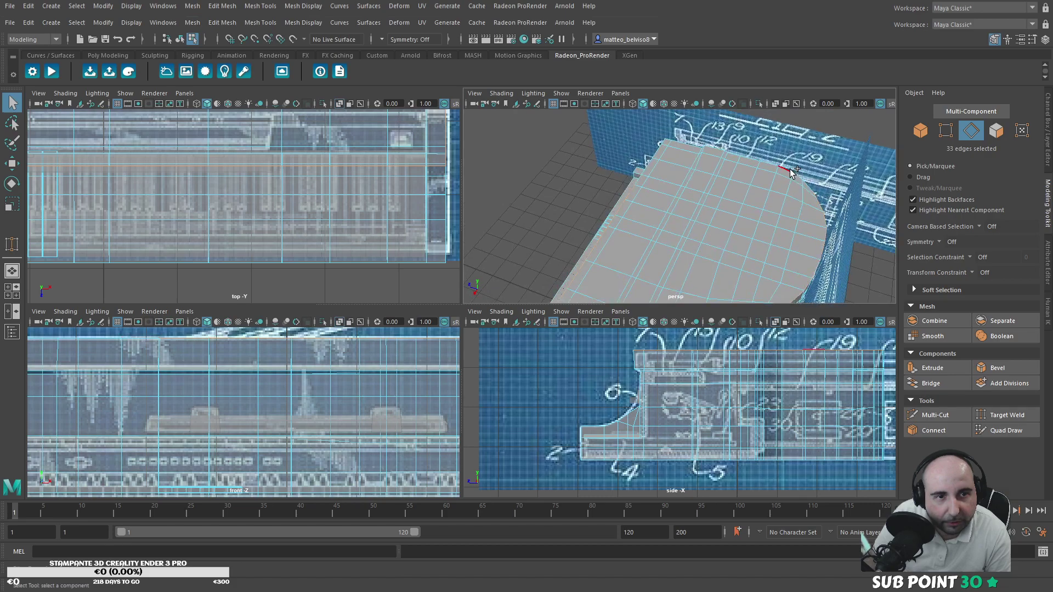
# Step: Complete the top outline edge selection and try to bevel it
pyautogui.keyDown('alt'); pyautogui.moveTo(736, 155); pyautogui.dragTo(826, 268); pyautogui.keyUp('alt')
pyautogui.press('w')
pyautogui.hotkey('ctrl', 'z')
pyautogui.click(998, 368)
pyautogui.hotkey('ctrl', 'z')
pyautogui.keyDown('alt'); pyautogui.moveTo(683, 215); pyautogui.dragTo(695, 224); pyautogui.keyUp('alt')
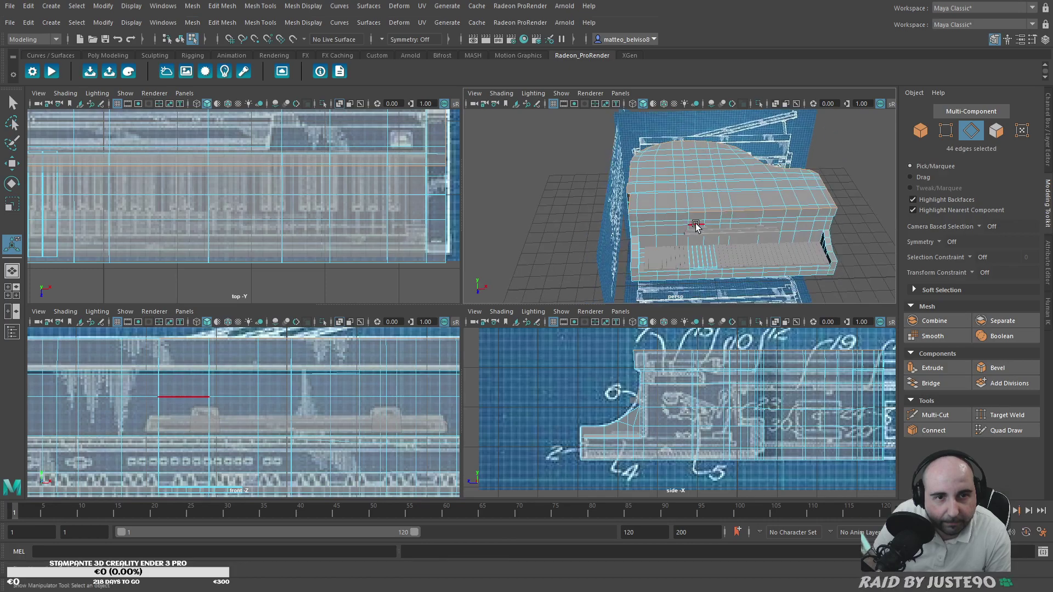
# Step: Add the missing front edges to the outline selection and try a bevel with fraction 0.5
pyautogui.scroll(3, 696, 224)
pyautogui.keyDown('shift'); pyautogui.click(616, 219); pyautogui.keyUp('shift')
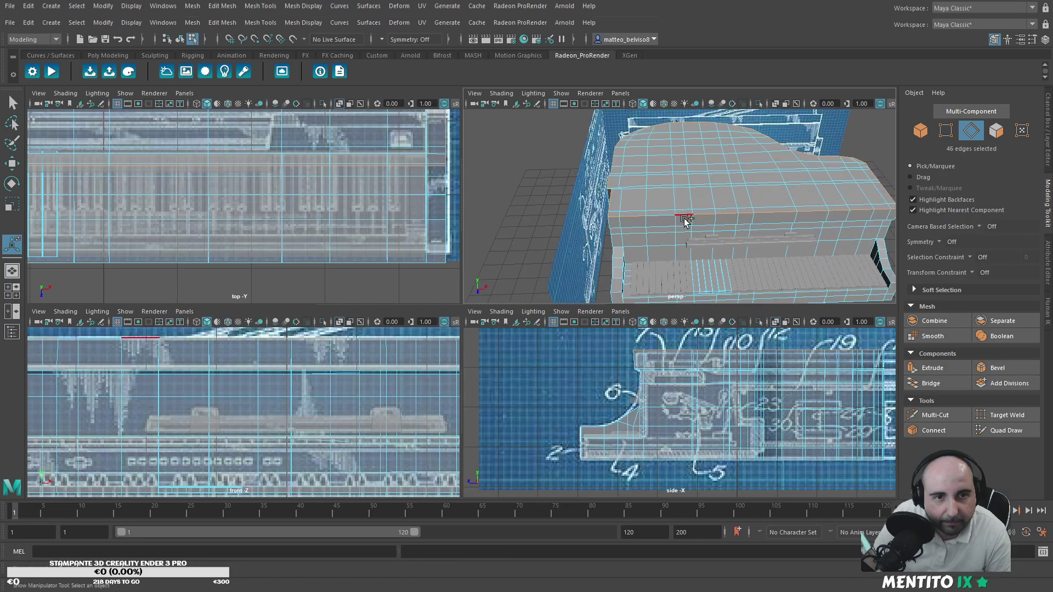
pyautogui.click(1016, 364)
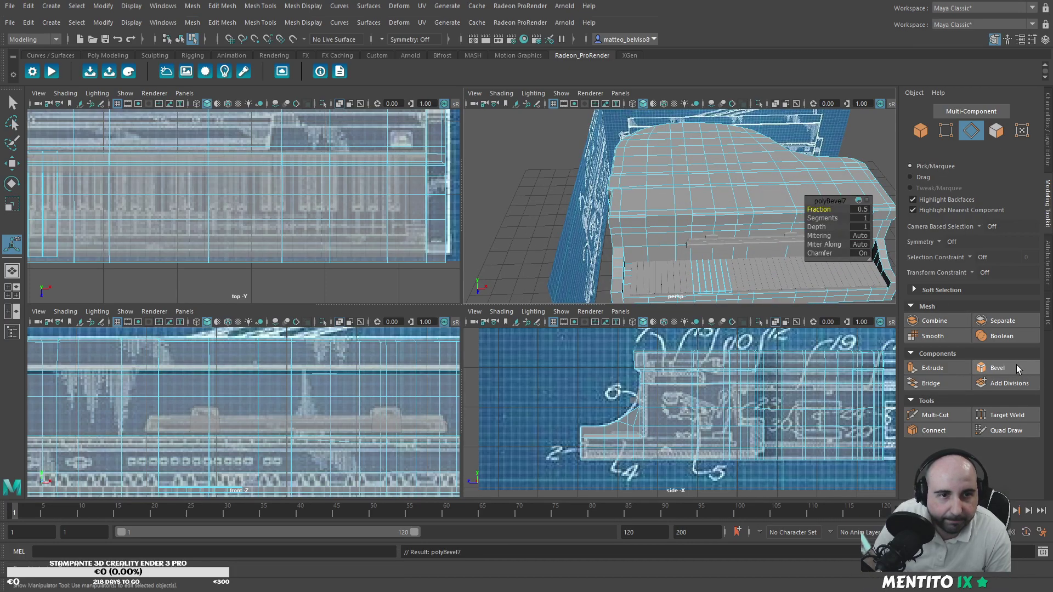
pyautogui.hotkey('ctrl', 'z')
# Step: Try lowering the outline edges to about Y 7.33, then try beveling them and inspect the unbeveled front segments
pyautogui.scroll(3, 693, 221)
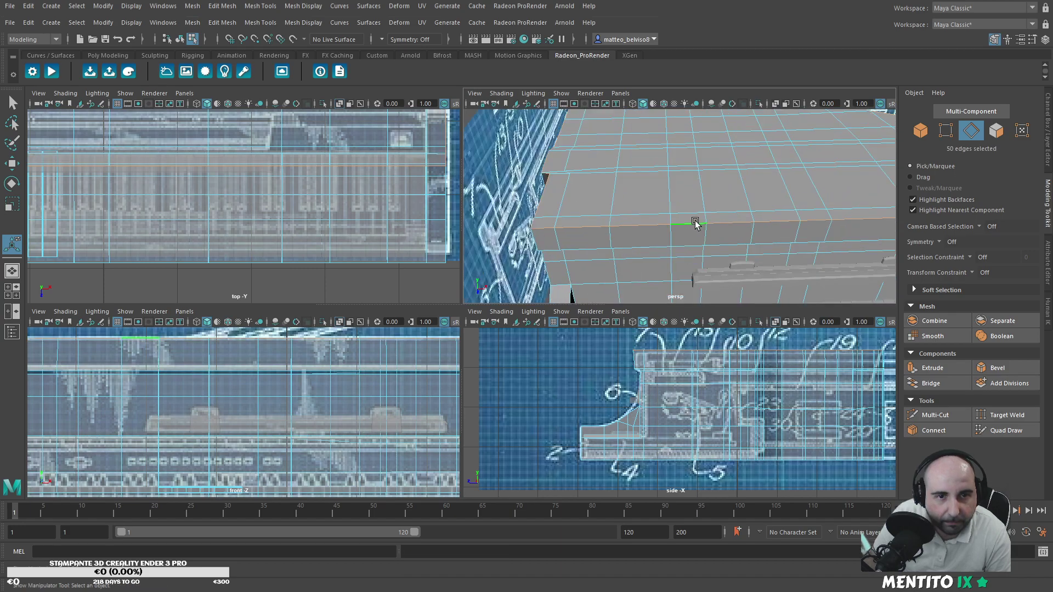
pyautogui.scroll(-2, 697, 219)
pyautogui.press('w')
pyautogui.moveTo(758, 126); pyautogui.dragTo(759, 140)
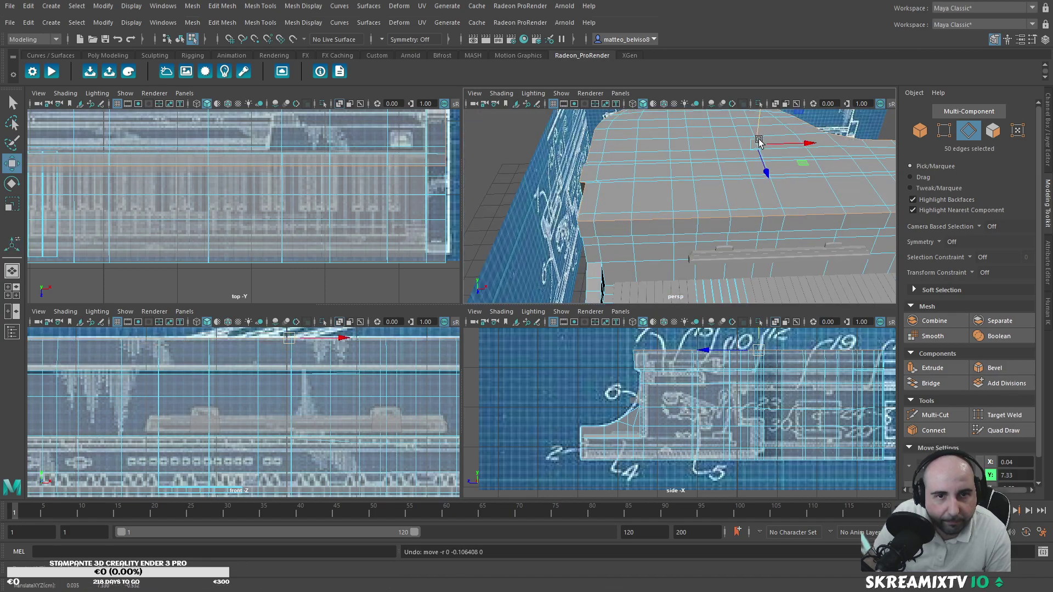
pyautogui.click(982, 367)
pyautogui.scroll(4, 660, 264)
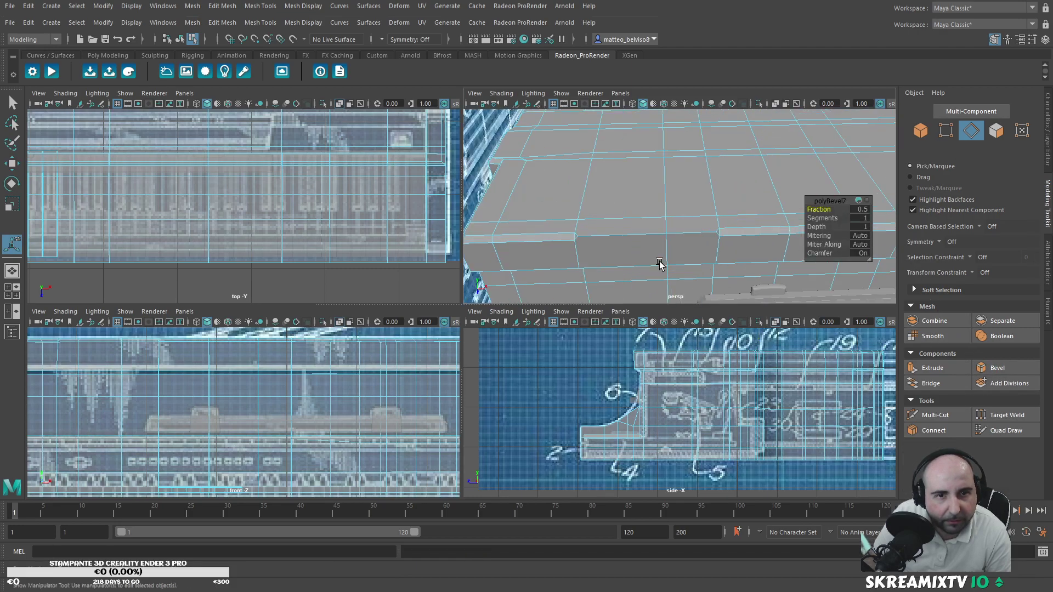
pyautogui.scroll(5, 682, 245)
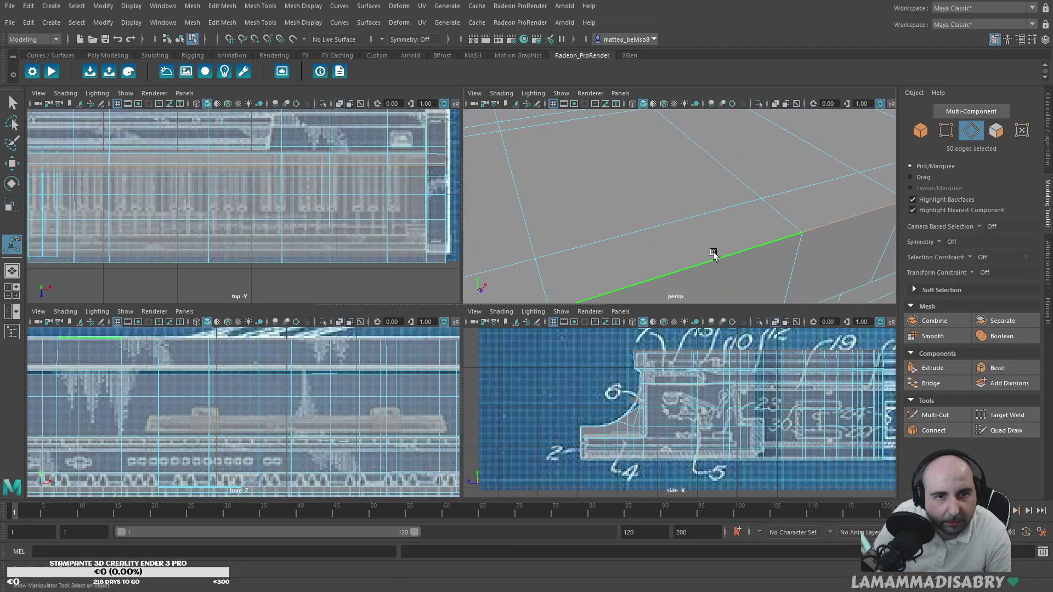
pyautogui.keyDown('alt'); pyautogui.moveTo(712, 254); pyautogui.dragTo(703, 227, button='middle'); pyautogui.keyUp('alt')
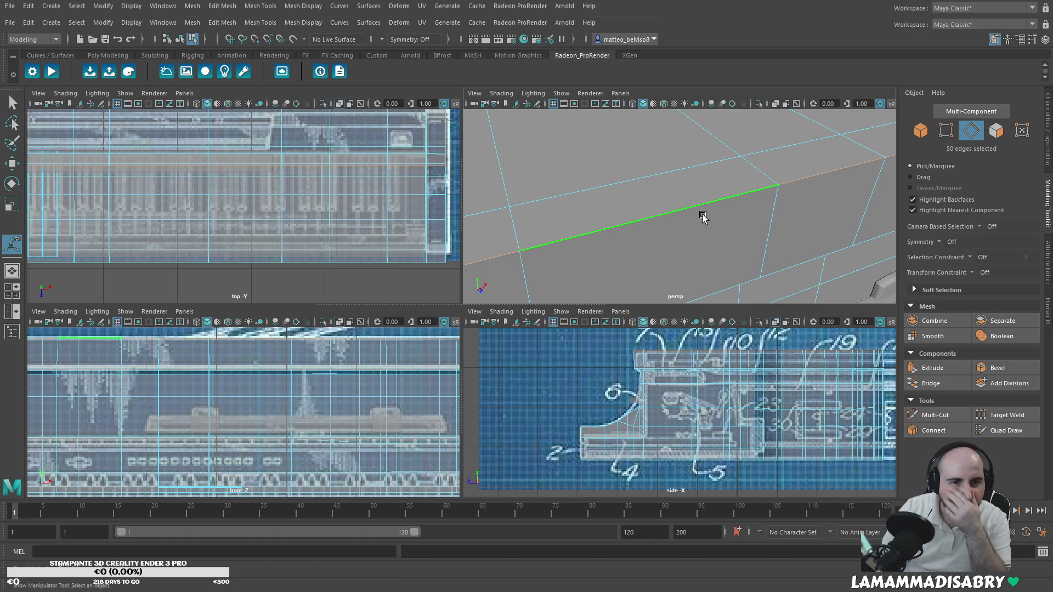
pyautogui.scroll(-5, 812, 210)
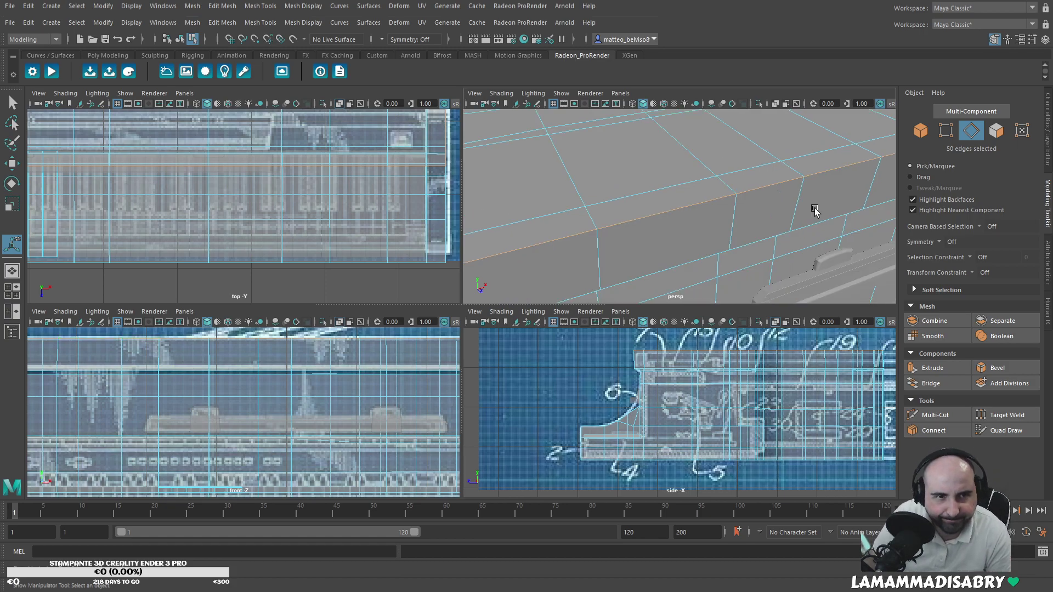
# Step: Reselect the front top edges and the rest of the piano top's outline, and add one division to them
pyautogui.click(687, 203)
pyautogui.keyDown('shift'); pyautogui.click(731, 196); pyautogui.keyUp('shift')
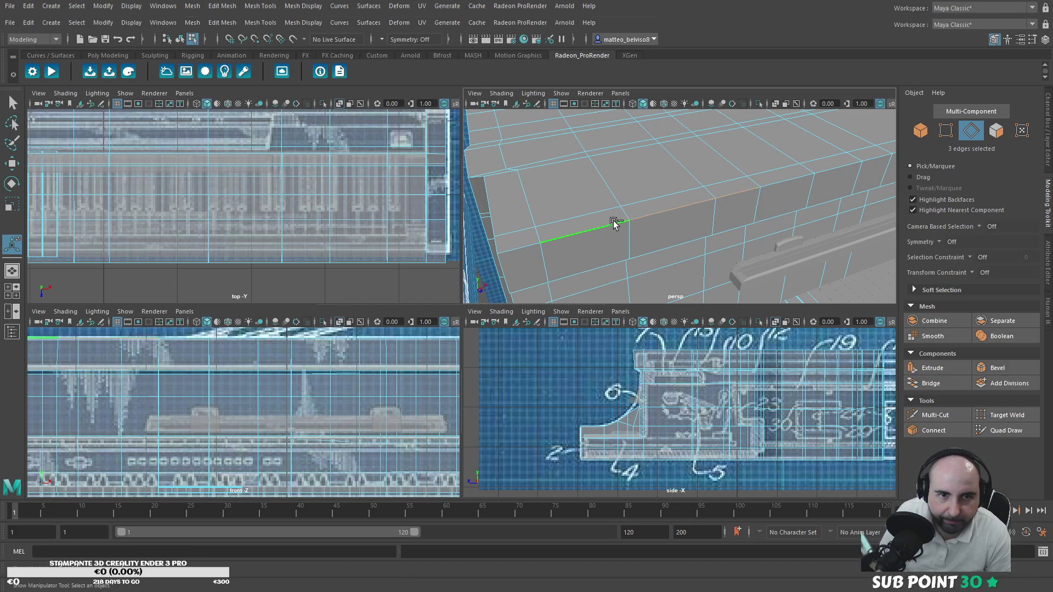
pyautogui.keyDown('shift'); pyautogui.click(771, 185); pyautogui.keyUp('shift')
pyautogui.scroll(-5, 776, 186)
pyautogui.keyDown('shift'); pyautogui.doubleClick(792, 187); pyautogui.keyUp('shift')
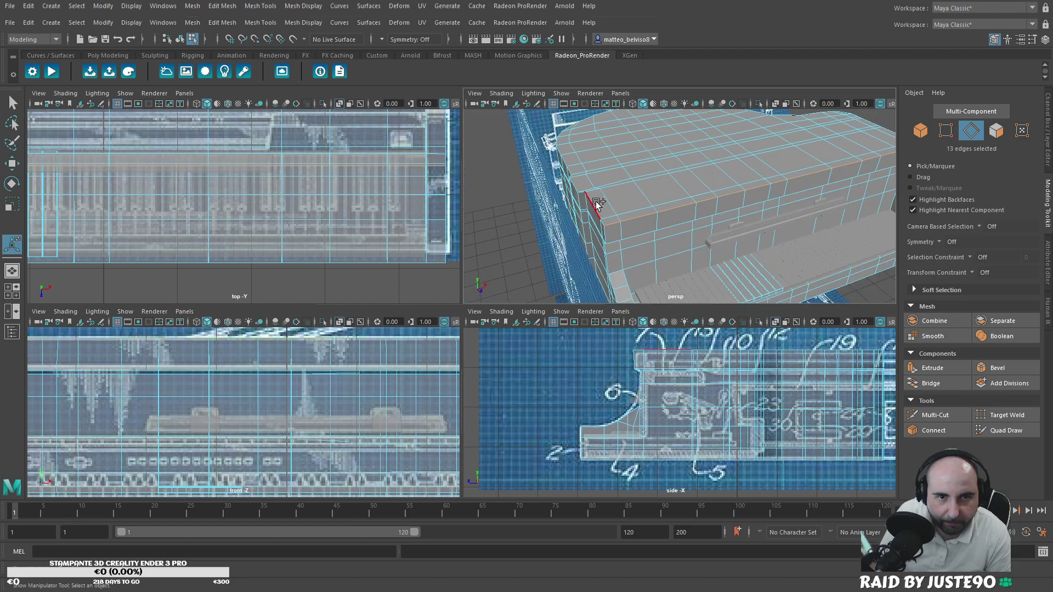
pyautogui.keyDown('alt'); pyautogui.moveTo(720, 147); pyautogui.dragTo(688, 177); pyautogui.keyUp('alt')
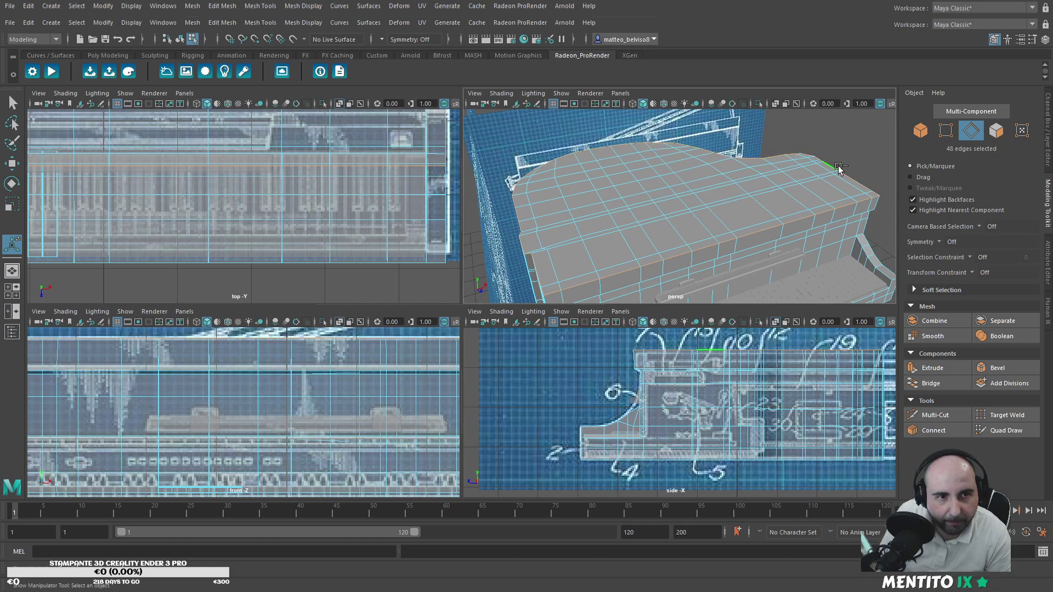
pyautogui.click(996, 382)
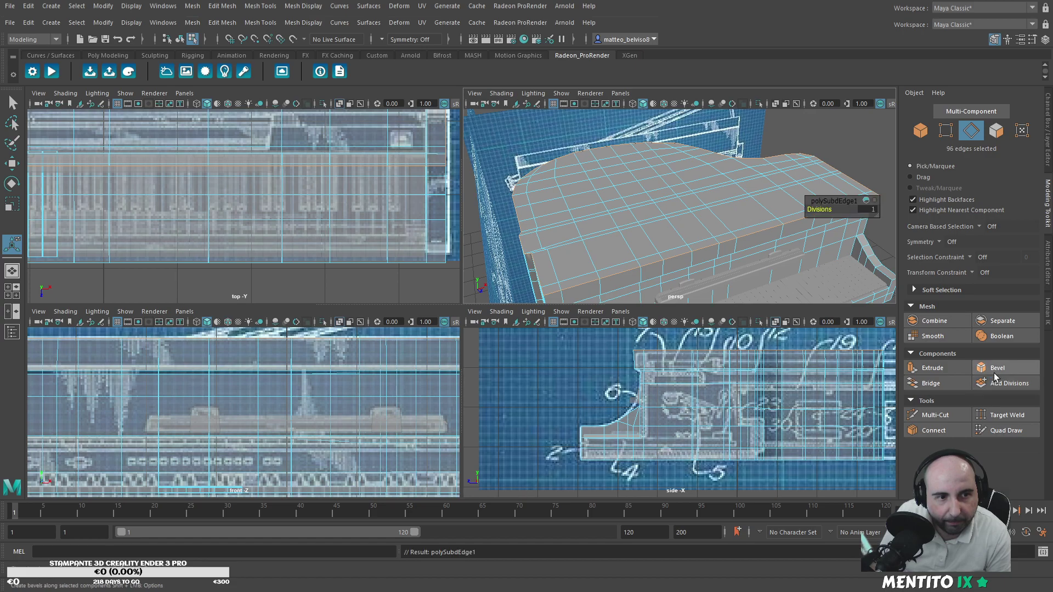
# Step: Try beveling the subdivided top outline, undo it, and pick individual front edge segments to examine them up close
pyautogui.click(996, 368)
pyautogui.hotkey('ctrl', 'z')
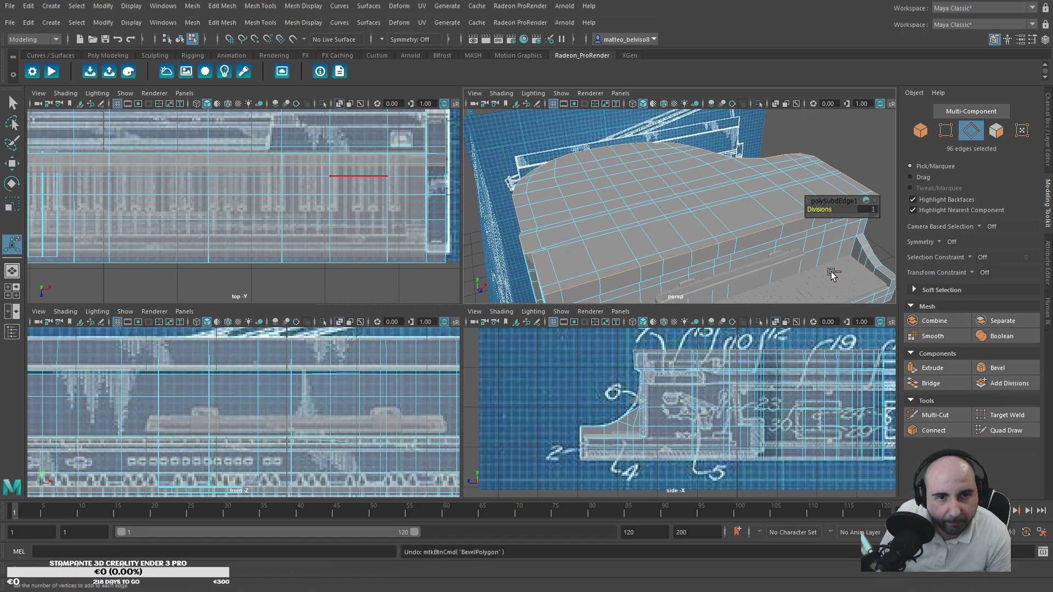
pyautogui.scroll(2, 713, 266)
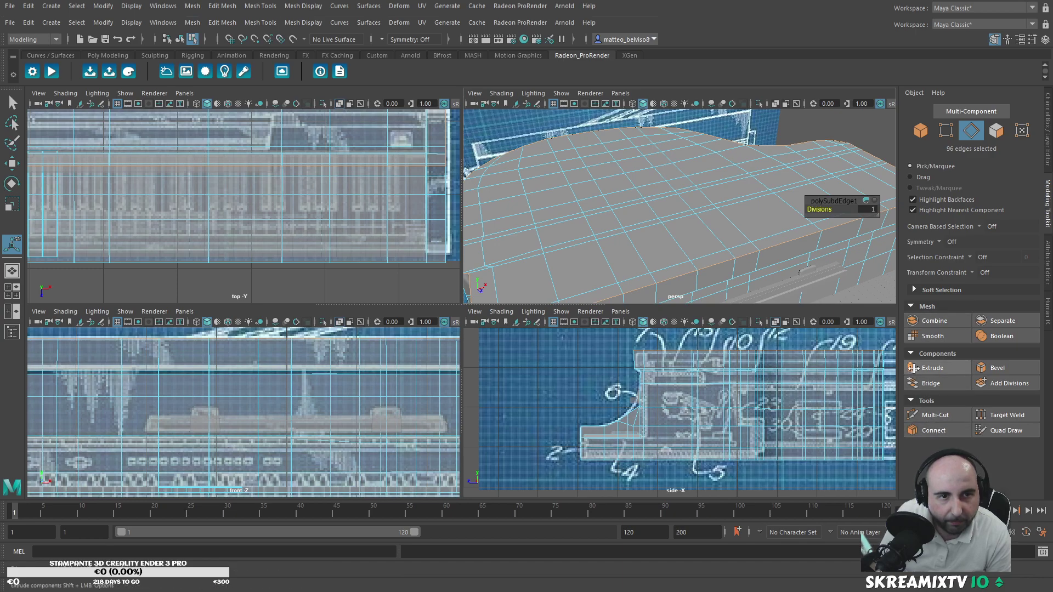
pyautogui.click(873, 289)
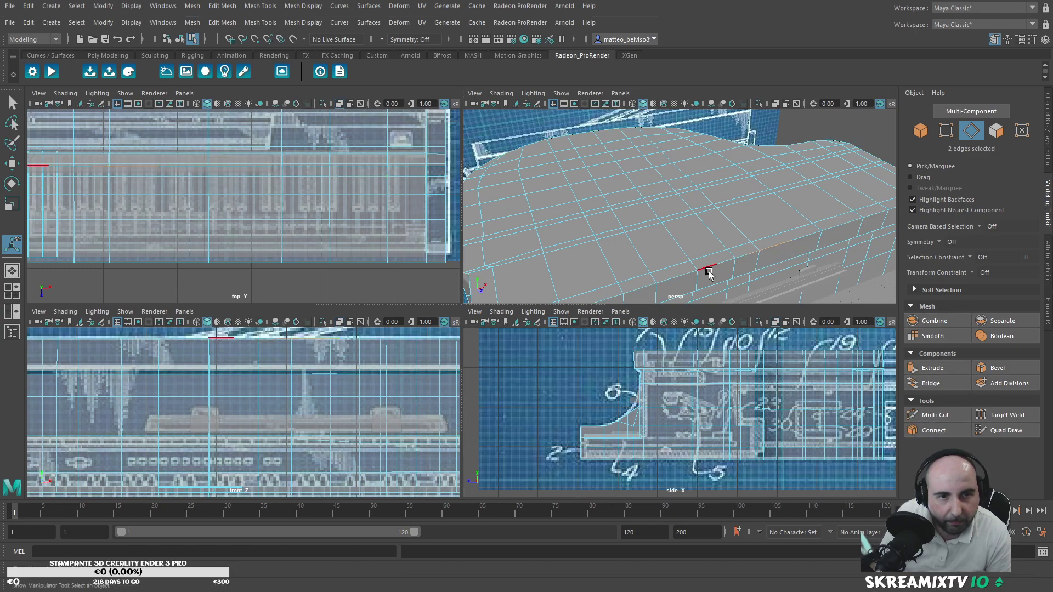
pyautogui.keyDown('alt'); pyautogui.moveTo(709, 271); pyautogui.dragTo(728, 244); pyautogui.keyUp('alt')
pyautogui.click(713, 238)
pyautogui.scroll(3, 732, 238)
pyautogui.keyDown('alt'); pyautogui.moveTo(756, 239); pyautogui.dragTo(721, 207, button='middle'); pyautogui.keyUp('alt')
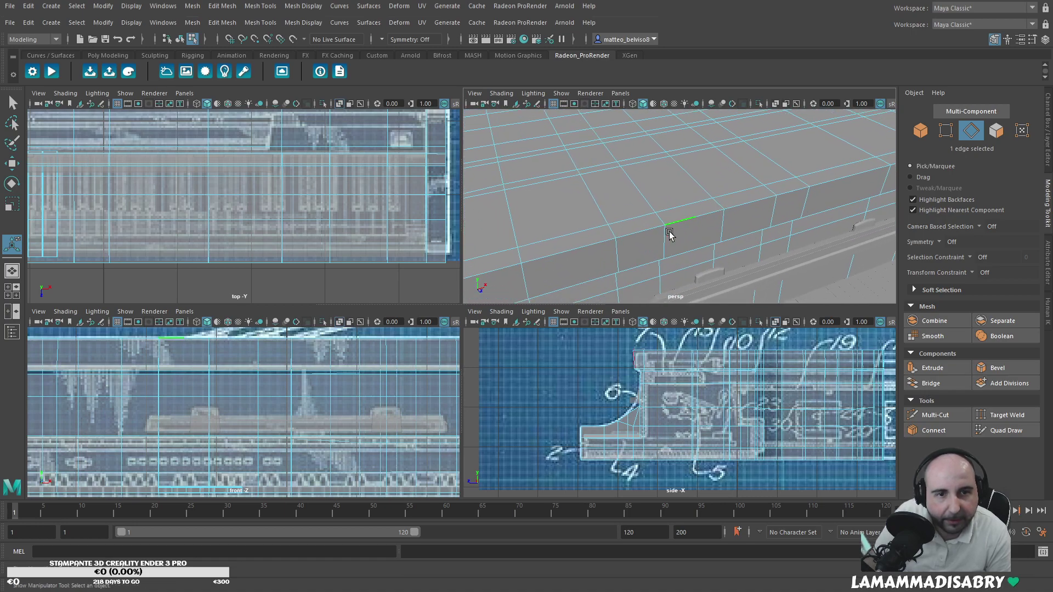
# Step: Try deleting the extra vertices along the piano top's front edge
pyautogui.click(946, 130)
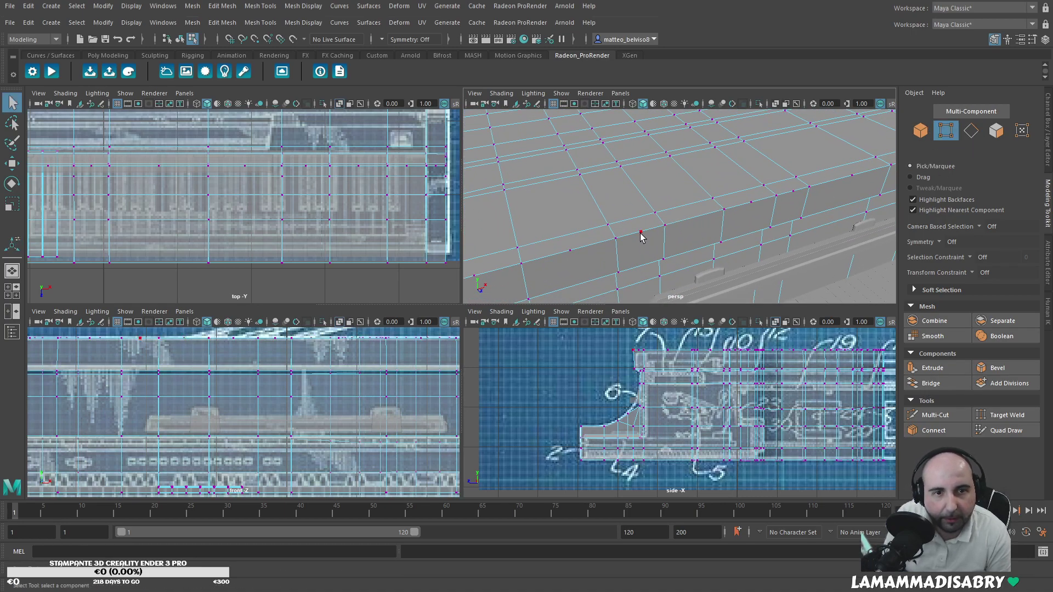
pyautogui.click(971, 130)
pyautogui.scroll(-2, 705, 254)
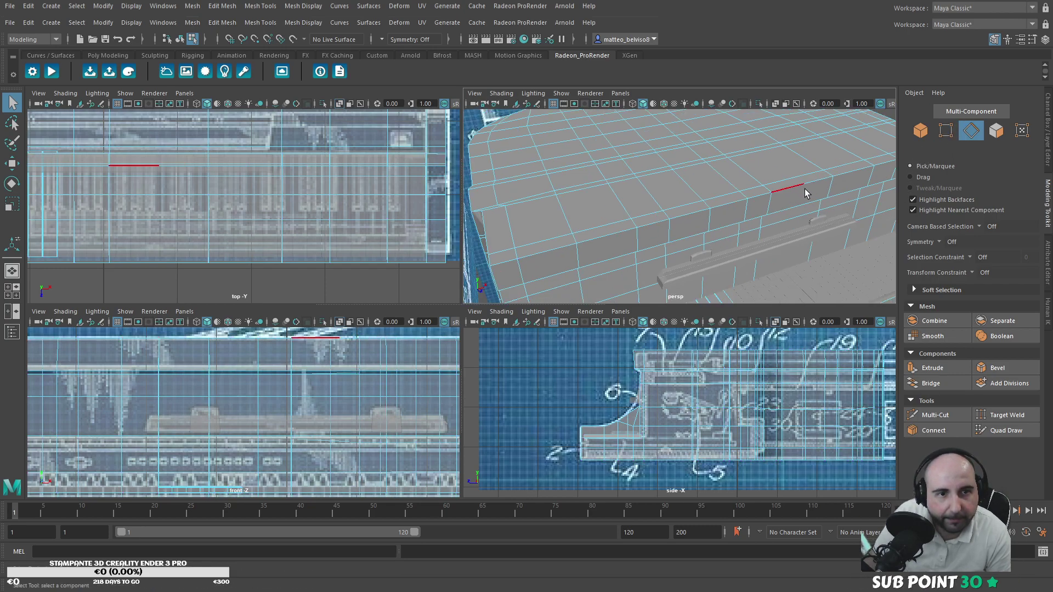
pyautogui.press('F9')
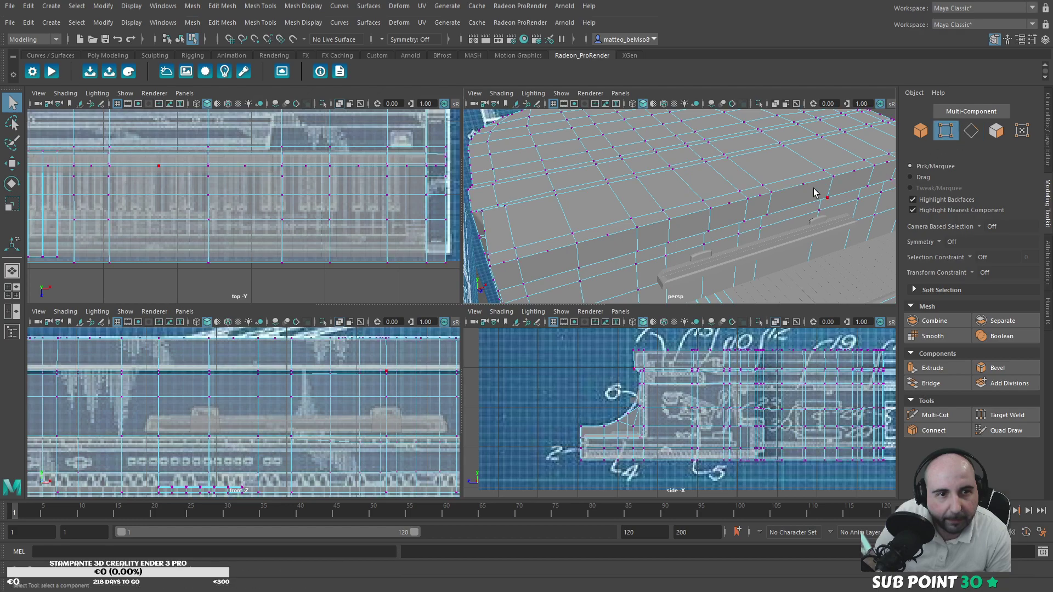
pyautogui.keyDown('shift'); pyautogui.click(758, 195); pyautogui.keyUp('shift')
pyautogui.click(760, 196)
pyautogui.keyDown('shift'); pyautogui.click(729, 203); pyautogui.keyUp('shift')
pyautogui.press('Delete')
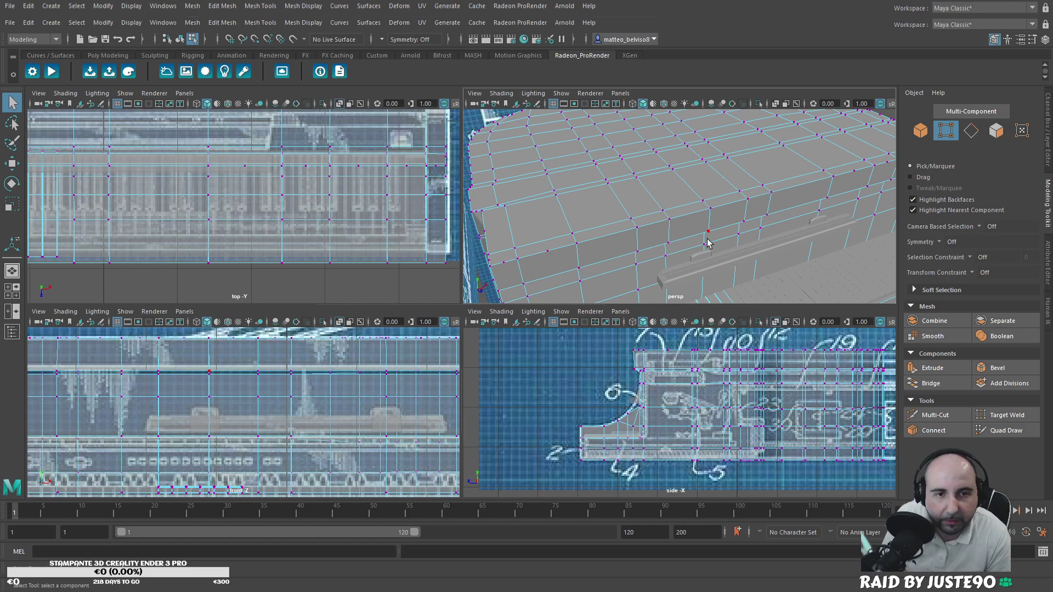
# Step: Undo the vertex deletion and the division that was added to the top outline edges
pyautogui.hotkey('ctrl', 'z')
pyautogui.hotkey('ctrl', 'z')
pyautogui.hotkey('ctrl', 'z')
pyautogui.hotkey('ctrl', 'z')
pyautogui.hotkey('ctrl', 'z')
pyautogui.hotkey('ctrl', 'z')
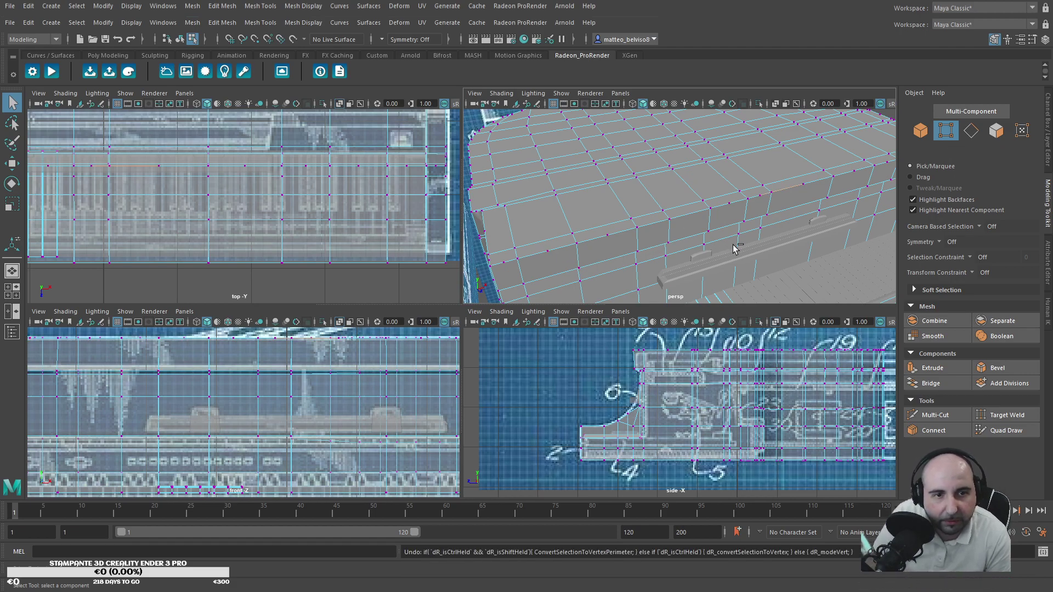
pyautogui.hotkey('ctrl', 'z')
pyautogui.hotkey('ctrl', 'z')
pyautogui.hotkey('ctrl', 'z')
pyautogui.hotkey('ctrl', 'z')
pyautogui.hotkey('ctrl', 'z')
pyautogui.hotkey('ctrl', 'z')
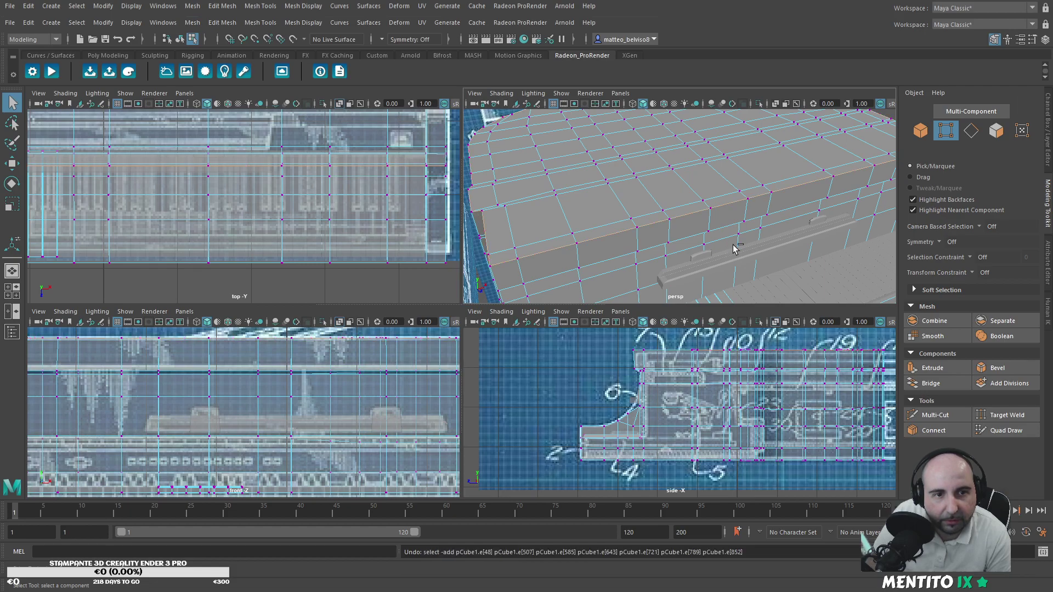
# Step: Try moving a front top edge and one of its vertices to test whether the corner geometry is joined, and undo the moves
pyautogui.keyDown('alt'); pyautogui.moveTo(736, 241); pyautogui.dragTo(669, 221); pyautogui.keyUp('alt')
pyautogui.press('F10')
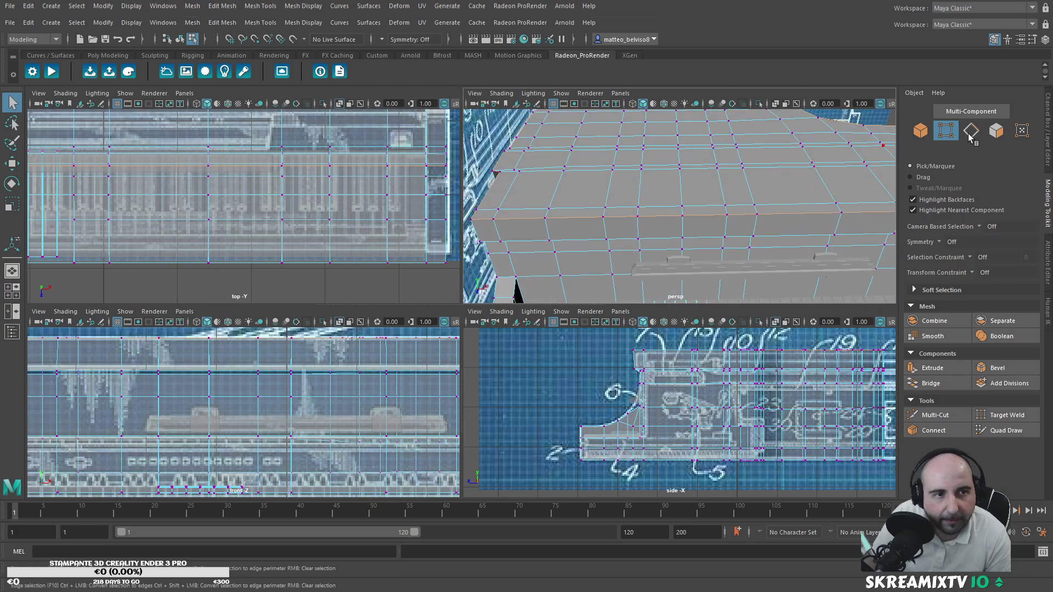
pyautogui.press('w')
pyautogui.moveTo(662, 190)
pyautogui.mouseDown()
pyautogui.moveTo(670, 176)
pyautogui.moveTo(657, 191)
pyautogui.mouseUp()
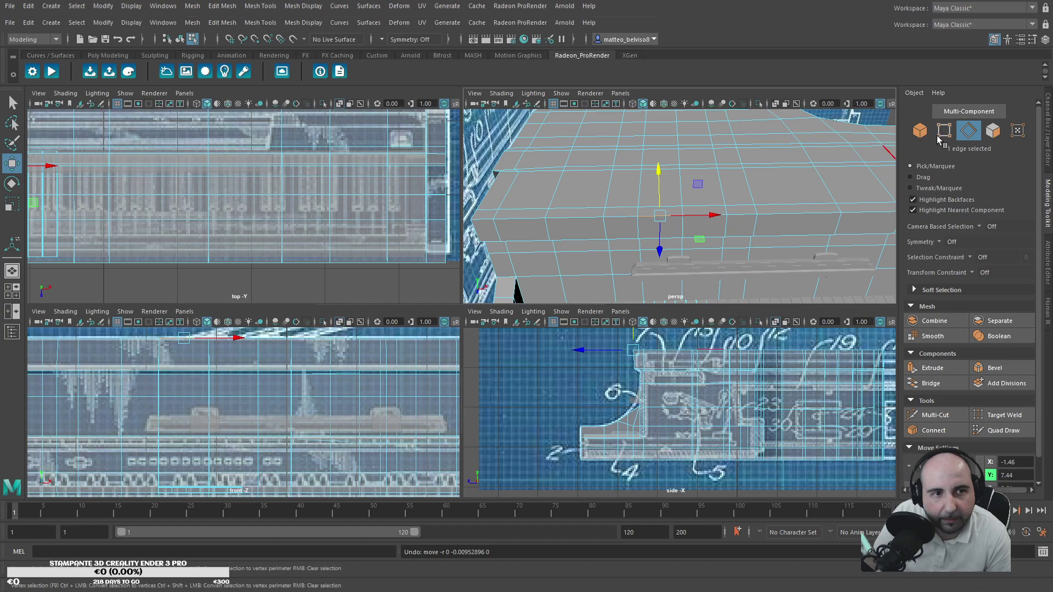
pyautogui.press('F9')
pyautogui.click(639, 216)
pyautogui.moveTo(636, 184); pyautogui.dragTo(602, 184)
pyautogui.hotkey('ctrl', 'z')
# Step: Raise the unmerged front top vertex to about Y 7.68 and target-weld it to the vertex directly below
pyautogui.click(603, 218)
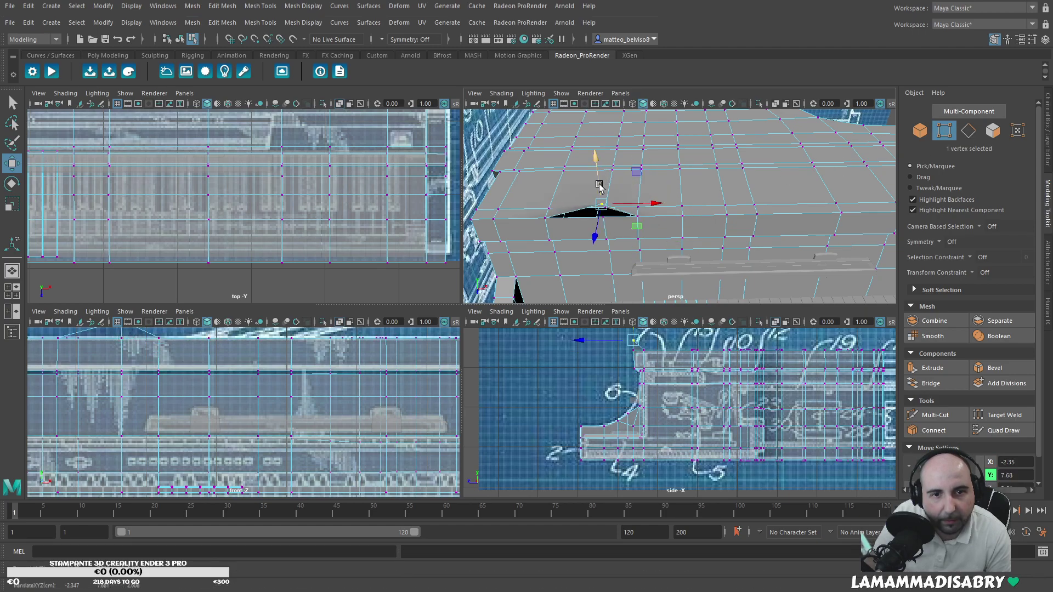
pyautogui.scroll(3, 638, 199)
pyautogui.scroll(3, 637, 203)
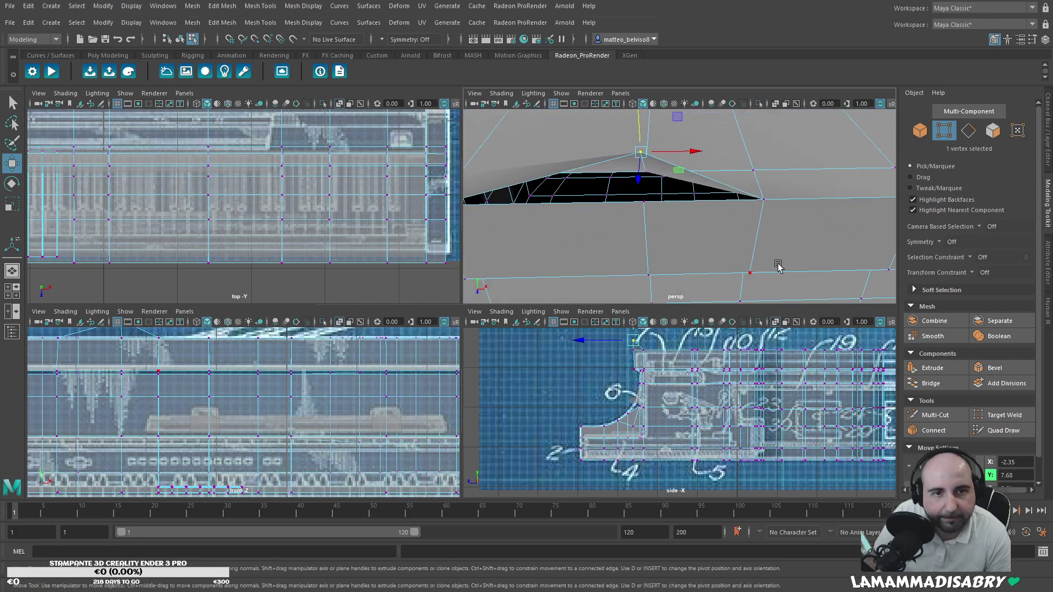
pyautogui.click(1004, 415)
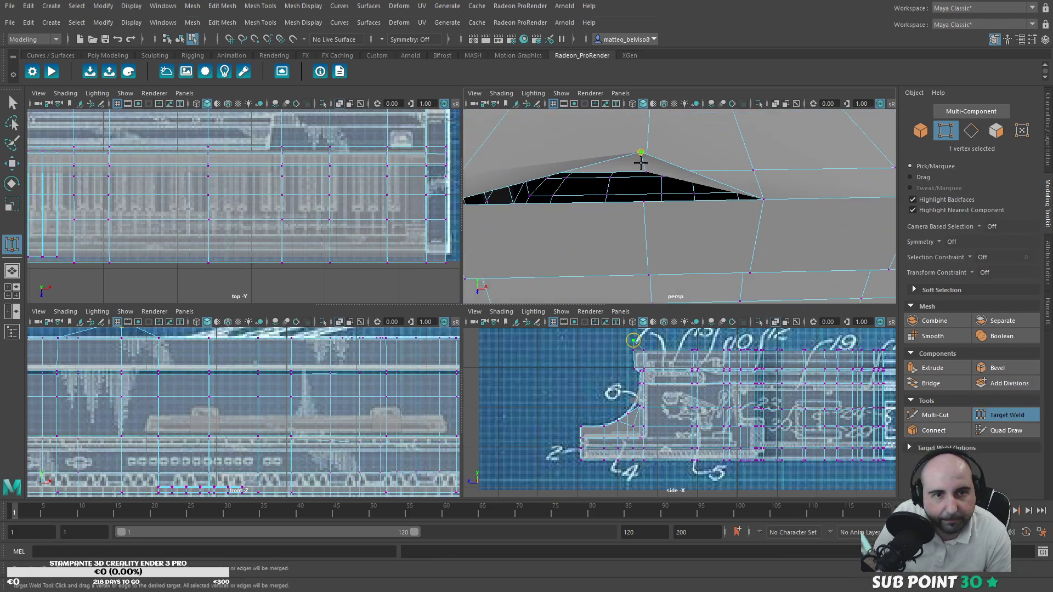
pyautogui.moveTo(644, 201); pyautogui.dragTo(643, 202)
# Step: Test another front top vertex near the piano's left corner by lifting it, and undo the move
pyautogui.keyDown('alt'); pyautogui.moveTo(587, 221); pyautogui.dragTo(889, 260, button='middle'); pyautogui.keyUp('alt')
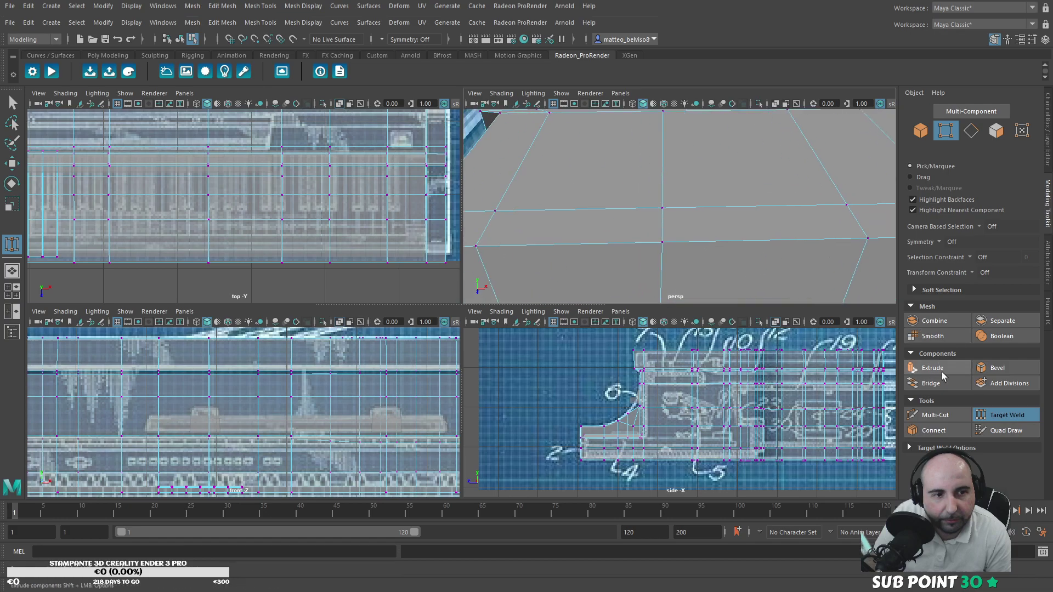
pyautogui.click(984, 414)
pyautogui.click(486, 245)
pyautogui.press('w')
pyautogui.keyDown('alt'); pyautogui.moveTo(489, 223); pyautogui.dragTo(557, 214, button='middle'); pyautogui.keyUp('alt')
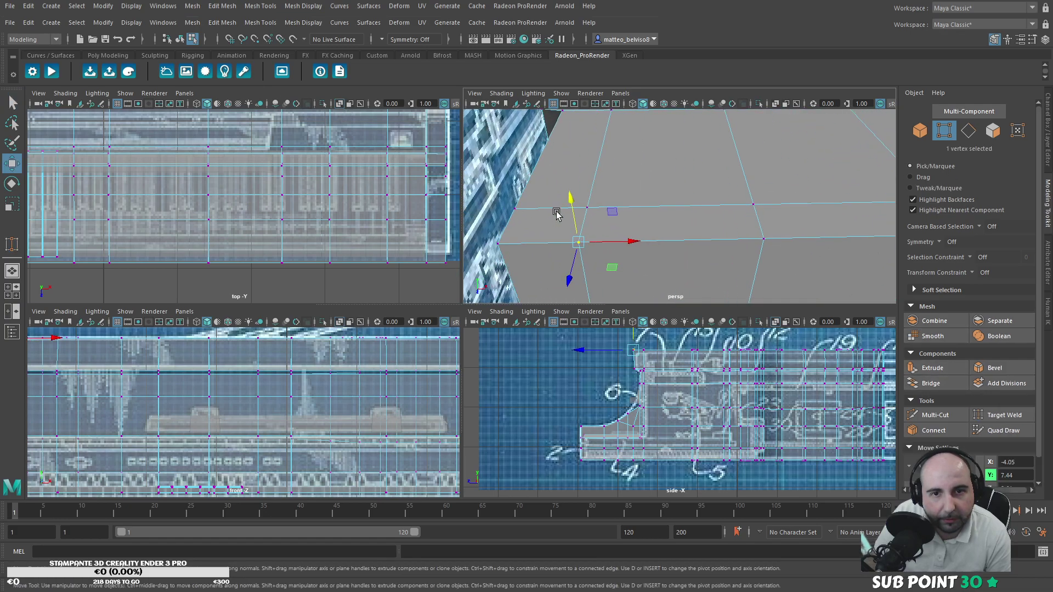
pyautogui.moveTo(574, 214); pyautogui.dragTo(572, 183)
pyautogui.hotkey('ctrl', 'z')
pyautogui.scroll(-4, 709, 209)
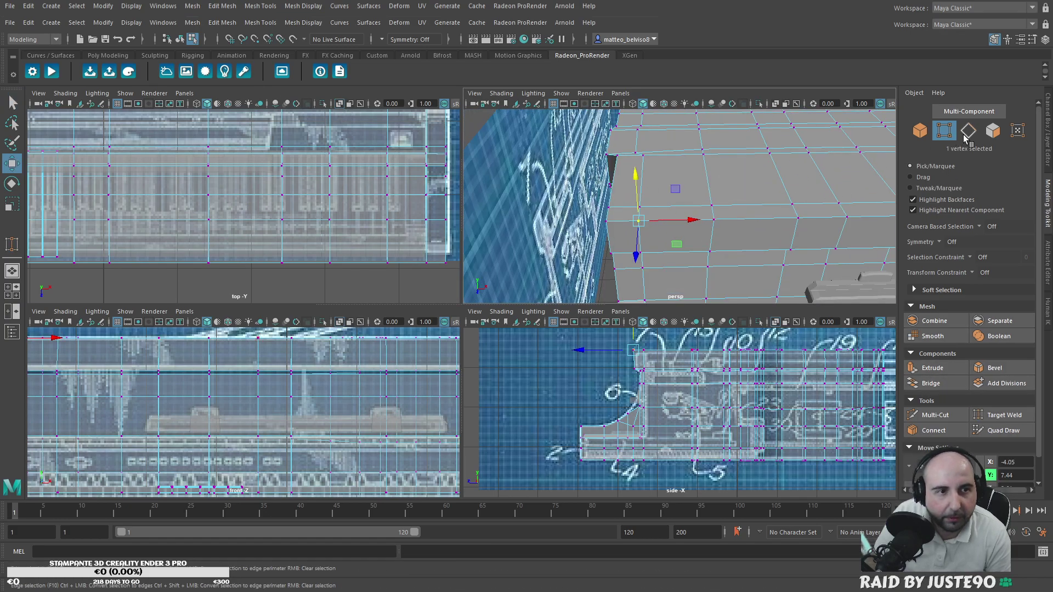
# Step: Select the front top edge loop plus the side and curved outline edges of the piano top, and bevel them with fraction 0.5
pyautogui.click(967, 132)
pyautogui.doubleClick(785, 218)
pyautogui.keyDown('alt'); pyautogui.moveTo(788, 219); pyautogui.dragTo(723, 221, button='middle'); pyautogui.keyUp('alt')
pyautogui.keyDown('alt'); pyautogui.moveTo(723, 222); pyautogui.dragTo(715, 193); pyautogui.keyUp('alt')
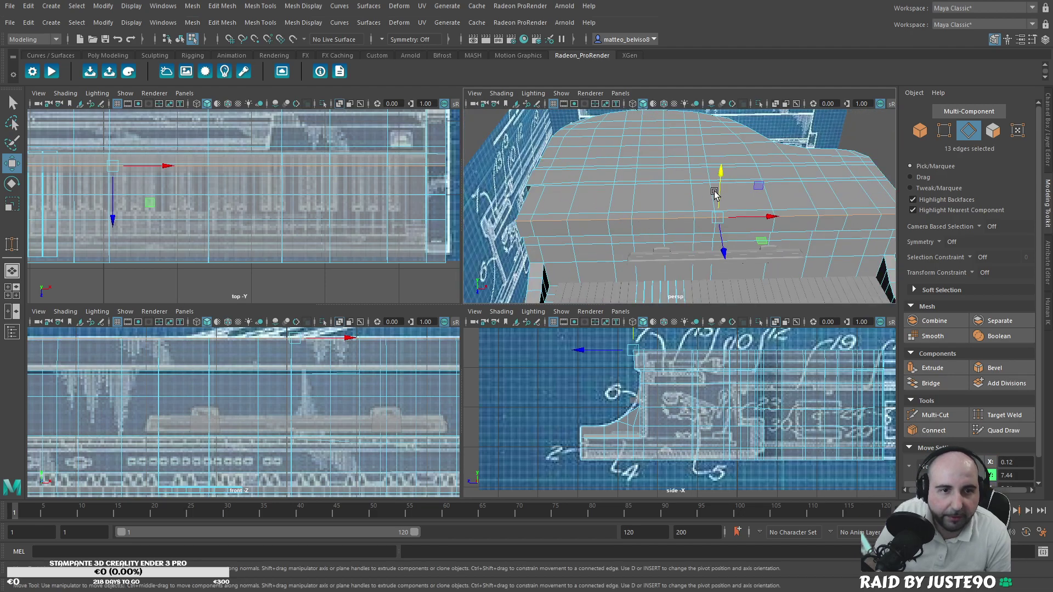
pyautogui.keyDown('shift'); pyautogui.doubleClick(864, 156); pyautogui.keyUp('shift')
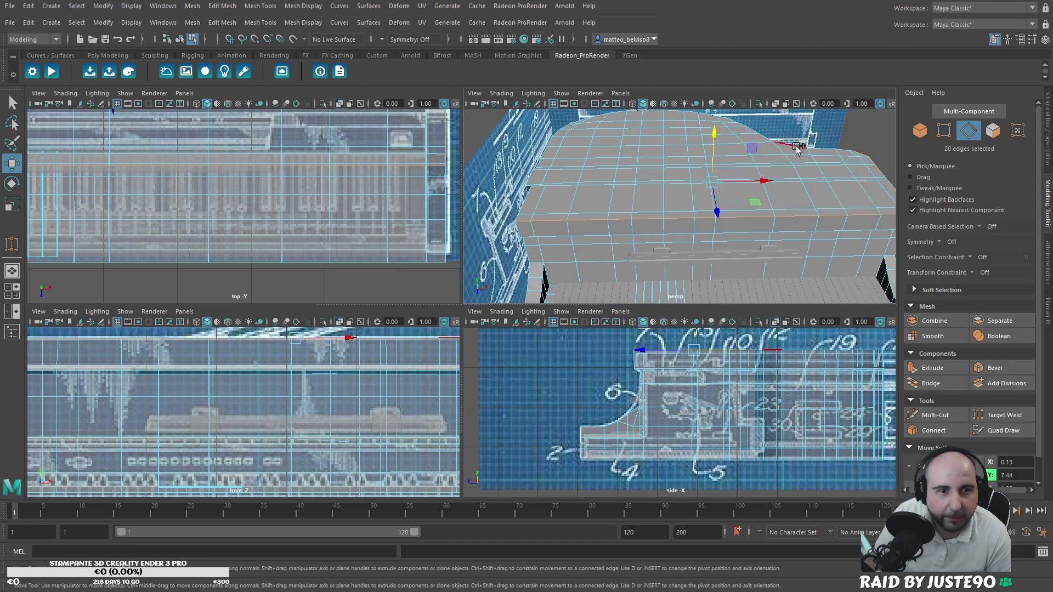
pyautogui.keyDown('shift'); pyautogui.doubleClick(650, 119); pyautogui.keyUp('shift')
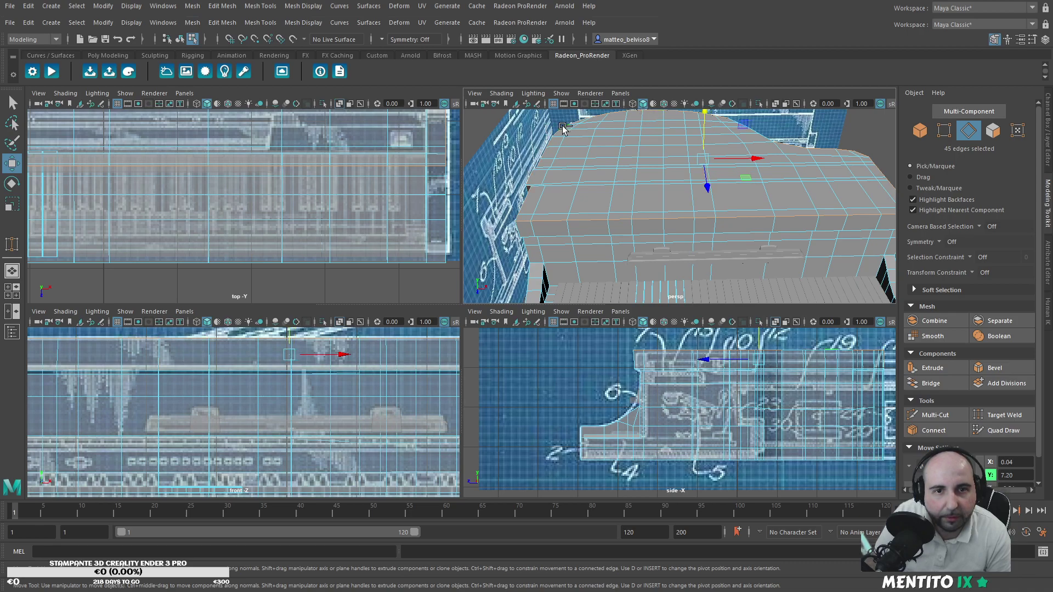
pyautogui.click(994, 368)
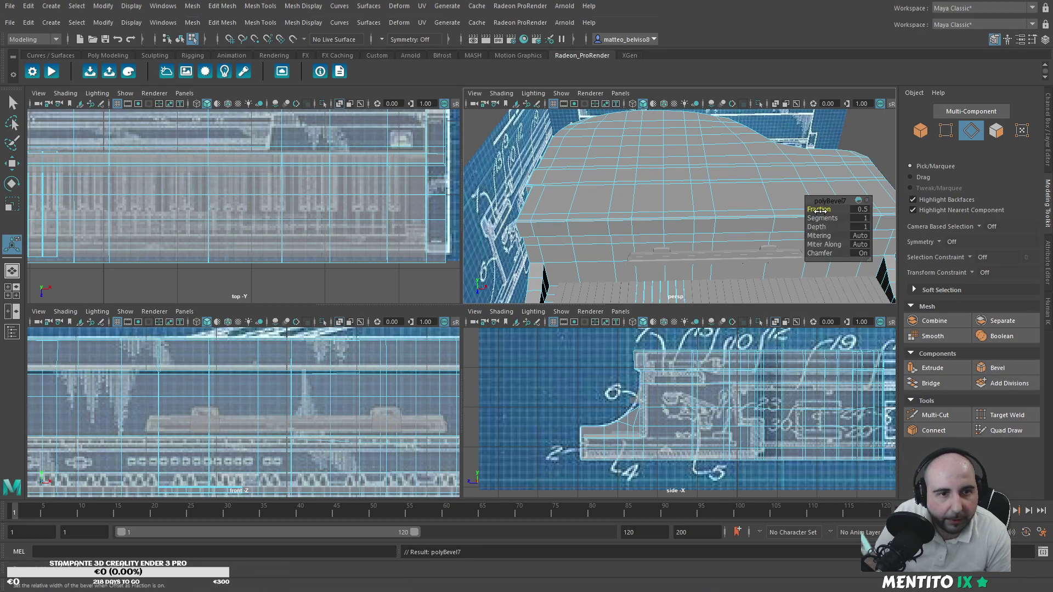
pyautogui.moveTo(821, 205); pyautogui.dragTo(821, 205)
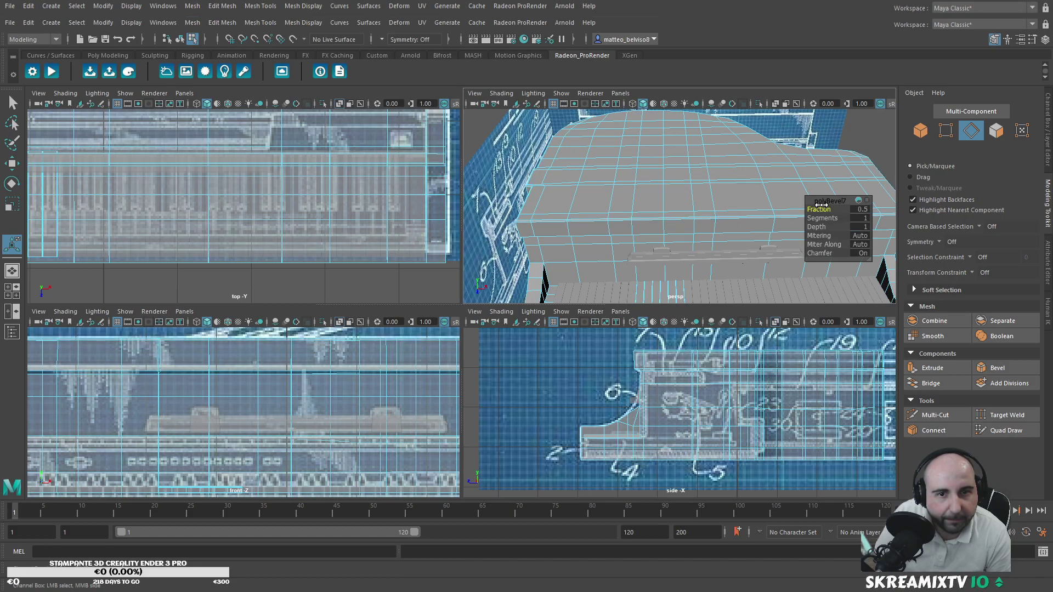
pyautogui.hotkey('ctrl', 'z')
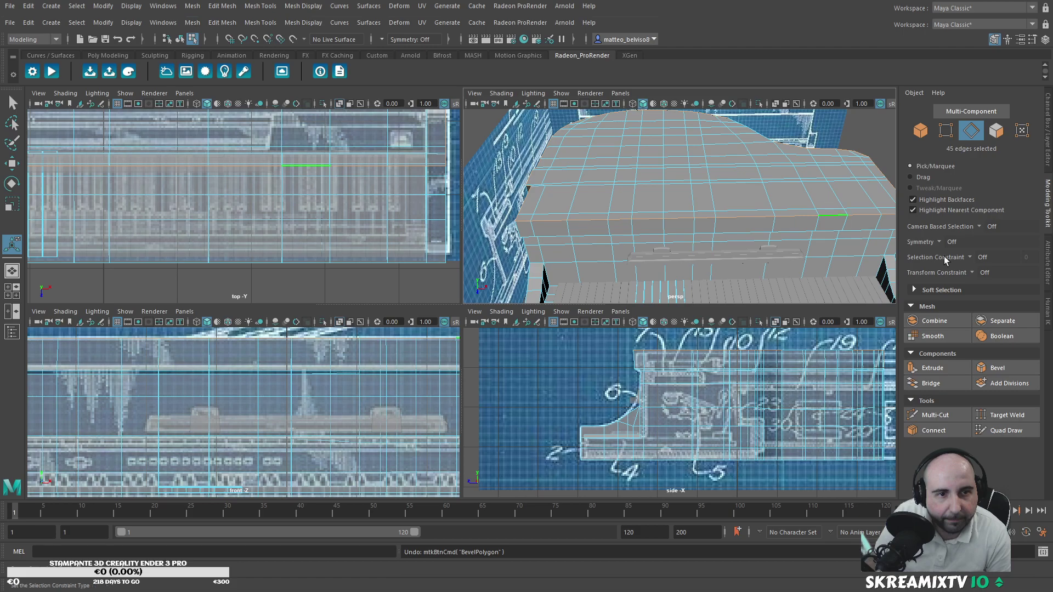
pyautogui.click(1009, 365)
# Step: Select the outer front profile edges of the right side panel down to the key bed corner and try beveling them
pyautogui.keyDown('alt'); pyautogui.moveTo(801, 246); pyautogui.dragTo(560, 221, button='middle'); pyautogui.keyUp('alt')
pyautogui.keyDown('alt'); pyautogui.moveTo(560, 221); pyautogui.dragTo(652, 226, button='right'); pyautogui.keyUp('alt')
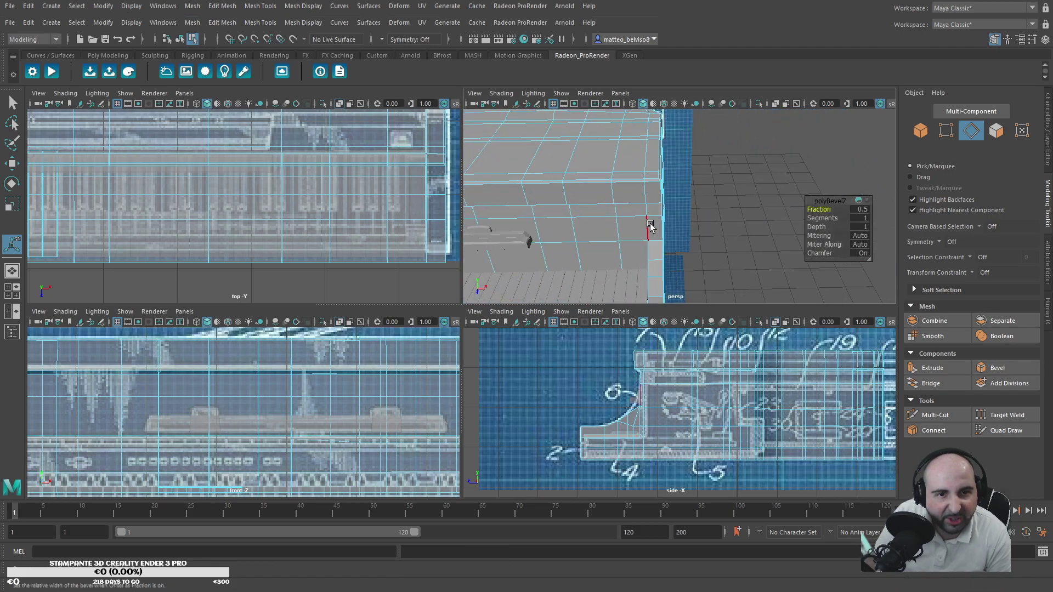
pyautogui.doubleClick(661, 247)
pyautogui.keyDown('alt'); pyautogui.moveTo(660, 247); pyautogui.dragTo(647, 204); pyautogui.keyUp('alt')
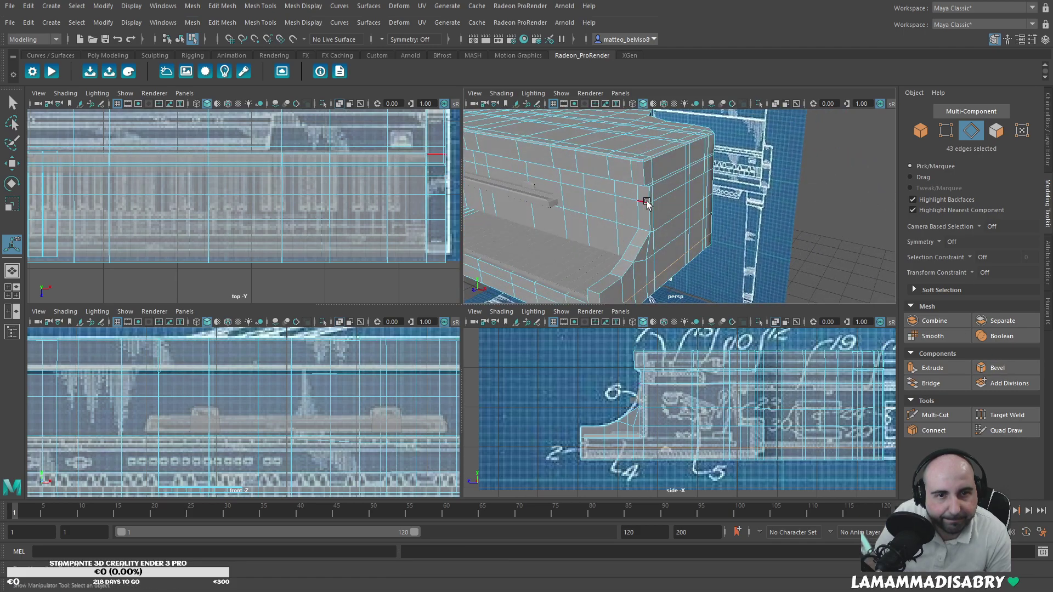
pyautogui.doubleClick(643, 179)
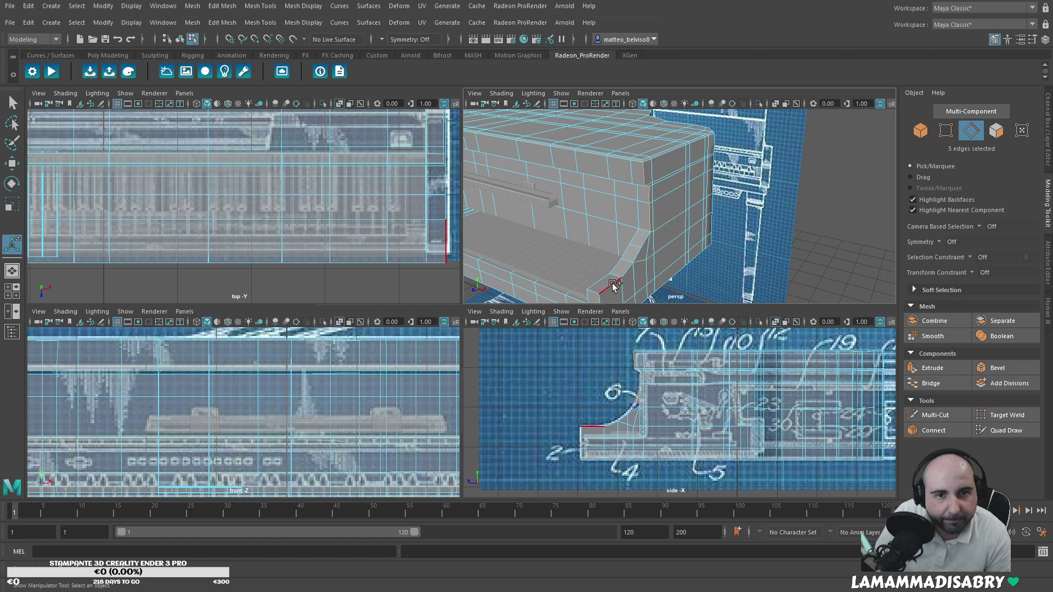
pyautogui.keyDown('alt'); pyautogui.moveTo(615, 277); pyautogui.dragTo(689, 198); pyautogui.keyUp('alt')
pyautogui.keyDown('shift'); pyautogui.click(687, 190); pyautogui.keyUp('shift')
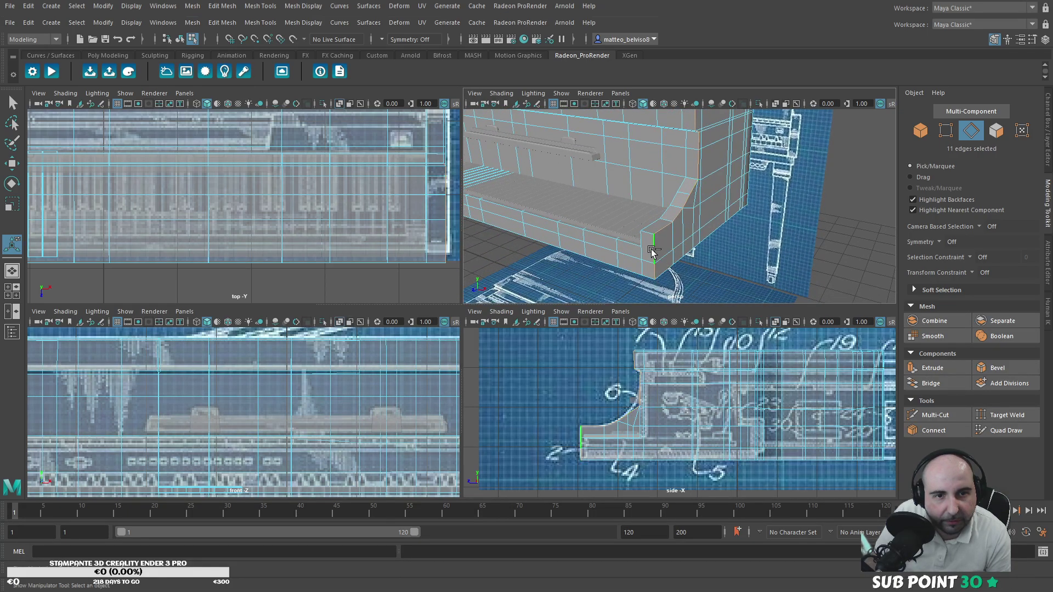
pyautogui.click(981, 368)
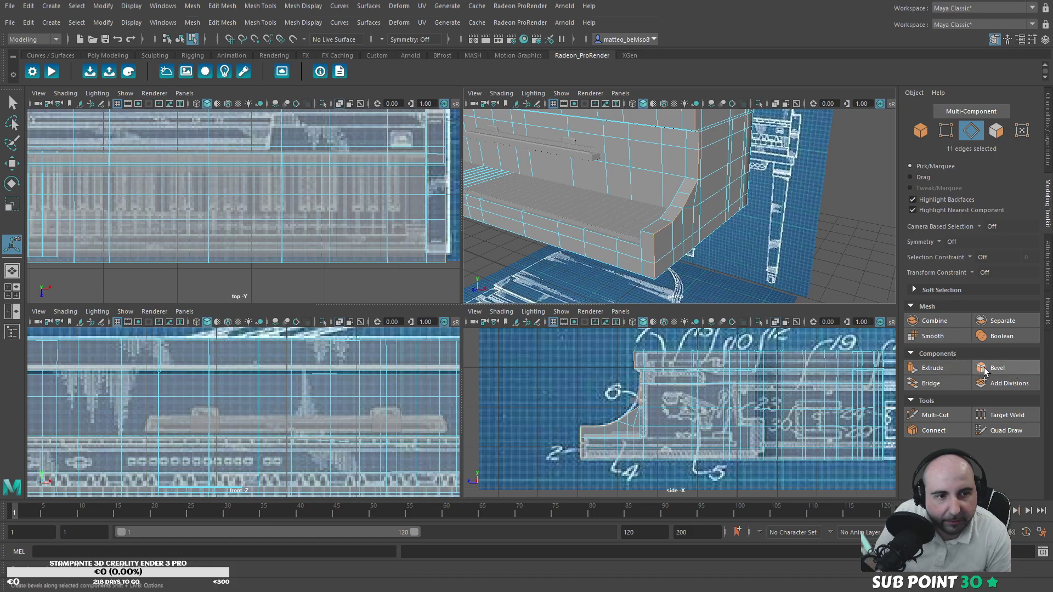
pyautogui.hotkey('ctrl', 'z')
# Step: Add the matching front profile edges of the left side panel to the selection and bevel both sides with fraction 0.5
pyautogui.keyDown('alt'); pyautogui.moveTo(651, 242); pyautogui.dragTo(710, 238); pyautogui.keyUp('alt')
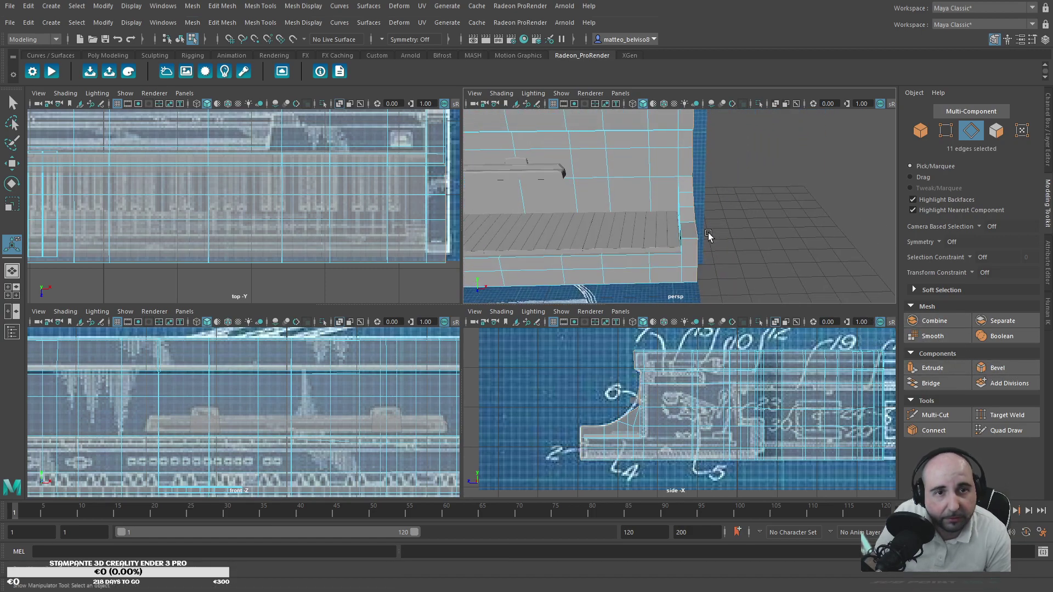
pyautogui.keyDown('alt'); pyautogui.moveTo(710, 238); pyautogui.dragTo(897, 277, button='middle'); pyautogui.keyUp('alt')
pyautogui.keyDown('alt'); pyautogui.moveTo(897, 277); pyautogui.dragTo(684, 158); pyautogui.keyUp('alt')
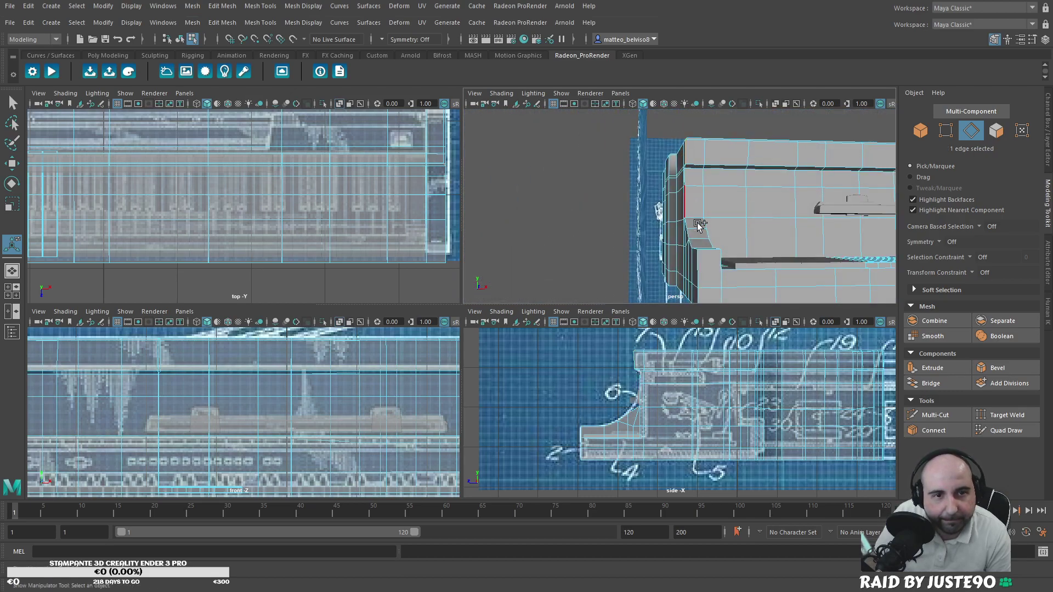
pyautogui.keyDown('shift'); pyautogui.click(686, 155); pyautogui.keyUp('shift')
pyautogui.moveTo(683, 259)
pyautogui.keyDown('alt'); pyautogui.mouseDown()
pyautogui.moveTo(685, 285)
pyautogui.moveTo(685, 247)
pyautogui.mouseUp(); pyautogui.keyUp('alt')
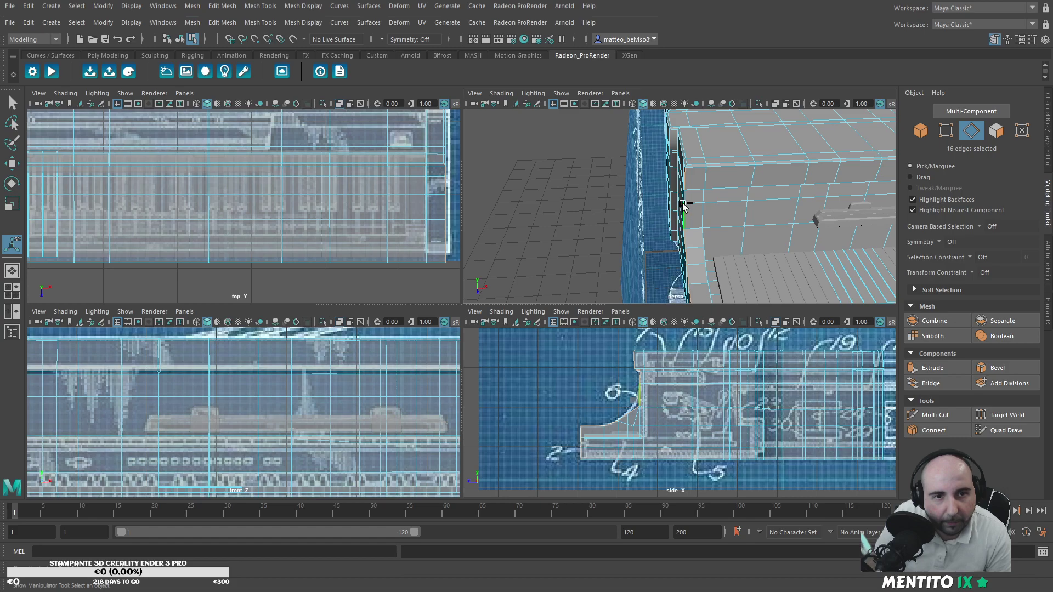
pyautogui.keyDown('alt'); pyautogui.moveTo(690, 209); pyautogui.dragTo(708, 133); pyautogui.keyUp('alt')
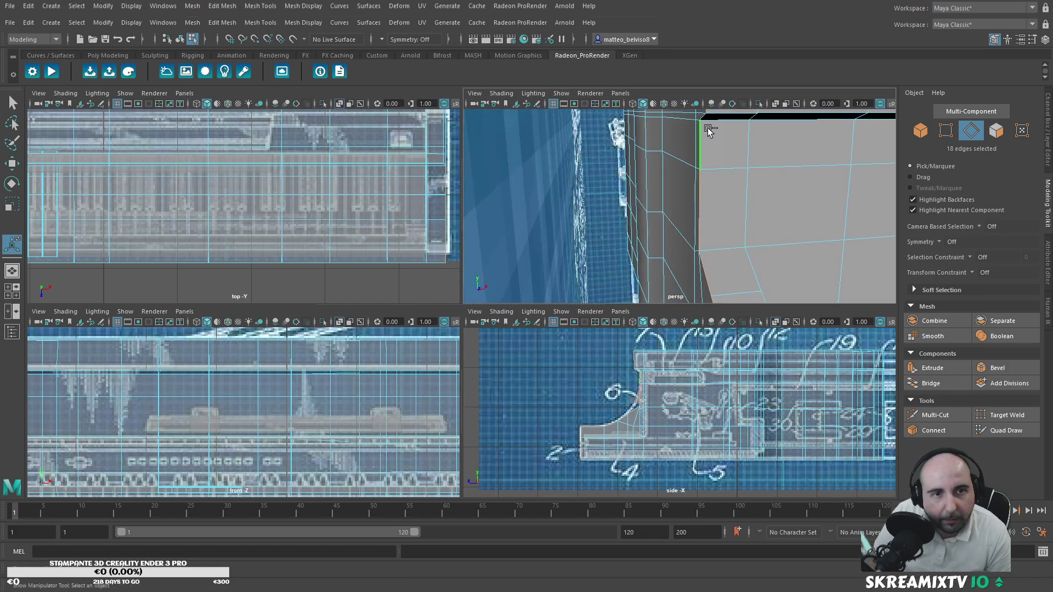
pyautogui.keyDown('alt'); pyautogui.moveTo(741, 192); pyautogui.dragTo(650, 197); pyautogui.keyUp('alt')
pyautogui.keyDown('alt'); pyautogui.moveTo(758, 211); pyautogui.dragTo(703, 236); pyautogui.keyUp('alt')
pyautogui.keyDown('alt'); pyautogui.moveTo(702, 236); pyautogui.dragTo(780, 277, button='right'); pyautogui.keyUp('alt')
pyautogui.keyDown('alt'); pyautogui.moveTo(781, 278); pyautogui.dragTo(658, 263); pyautogui.keyUp('alt')
pyautogui.keyDown('alt'); pyautogui.moveTo(659, 263); pyautogui.dragTo(683, 252, button='middle'); pyautogui.keyUp('alt')
pyautogui.keyDown('alt'); pyautogui.moveTo(683, 251); pyautogui.dragTo(805, 254); pyautogui.keyUp('alt')
pyautogui.click(984, 367)
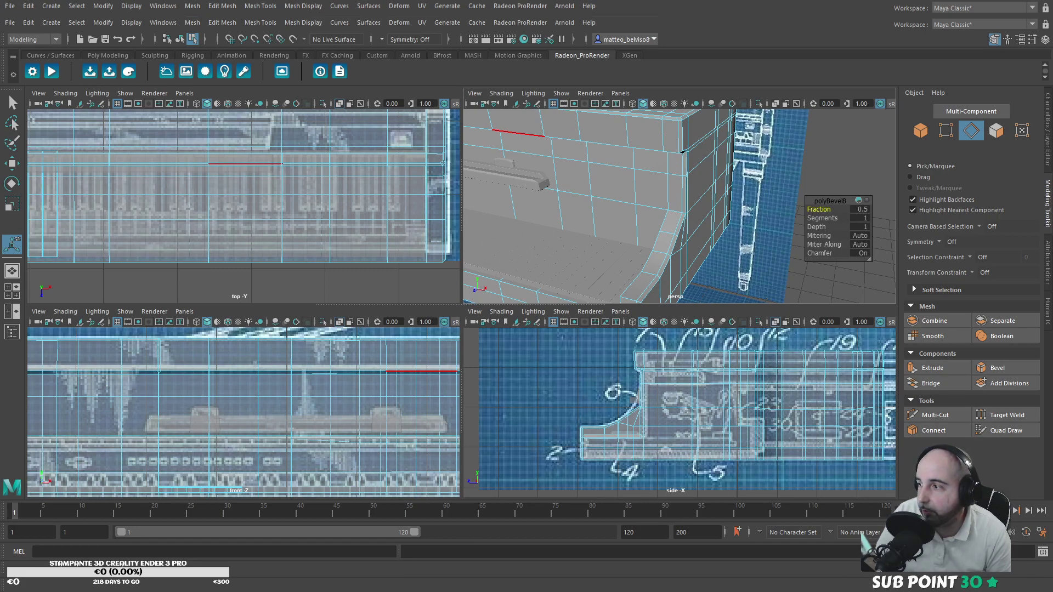
pyautogui.keyDown('alt'); pyautogui.moveTo(527, 236); pyautogui.dragTo(787, 153); pyautogui.keyUp('alt')
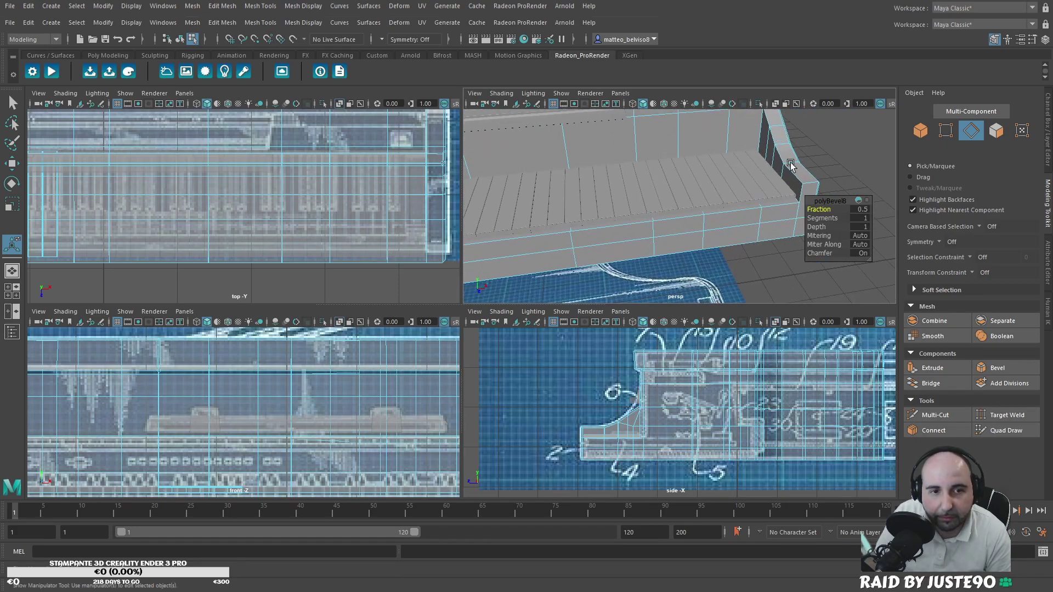
# Step: Select the key bed's front top edge loop and try beveling it with fraction 0.5, then undo the bevel
pyautogui.click(767, 214)
pyautogui.keyDown('alt'); pyautogui.moveTo(588, 202); pyautogui.dragTo(547, 281); pyautogui.keyUp('alt')
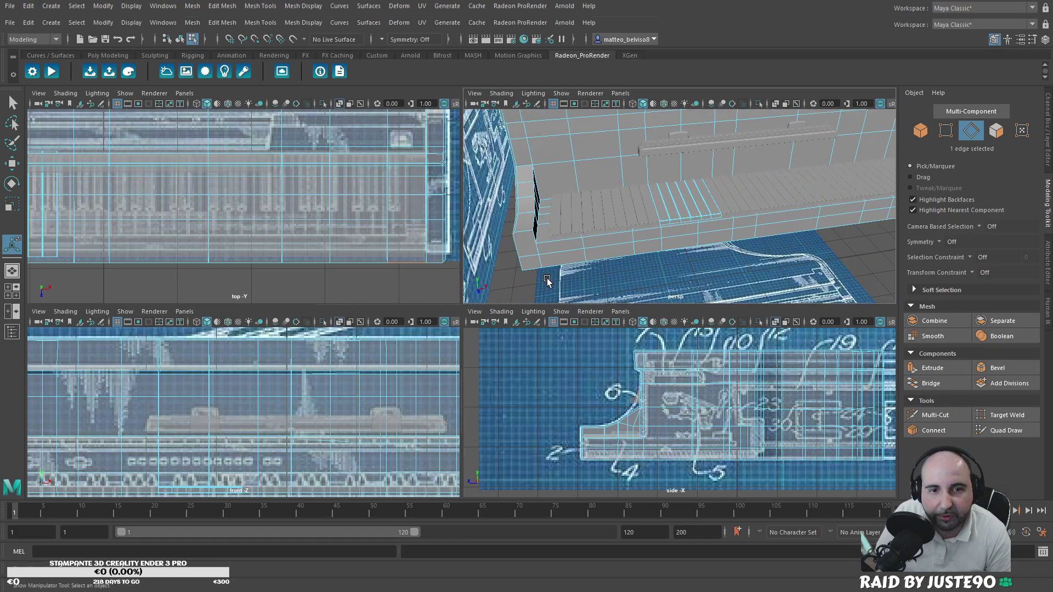
pyautogui.click(549, 241)
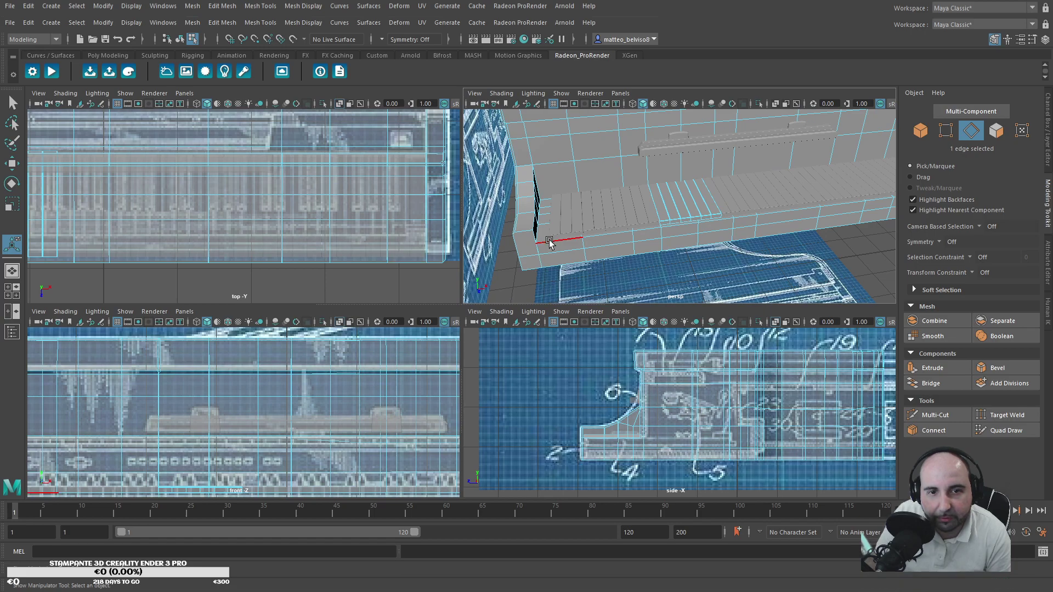
pyautogui.keyDown('alt'); pyautogui.moveTo(666, 246); pyautogui.dragTo(806, 226); pyautogui.keyUp('alt')
pyautogui.keyDown('alt'); pyautogui.moveTo(563, 257); pyautogui.dragTo(721, 248, button='middle'); pyautogui.keyUp('alt')
pyautogui.scroll(3, 721, 247)
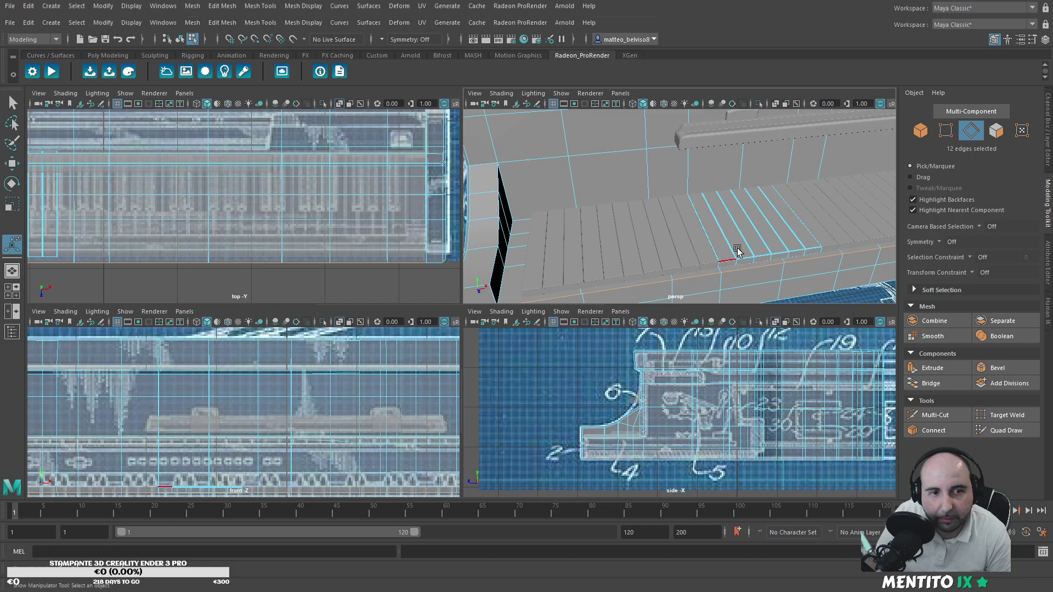
pyautogui.click(994, 369)
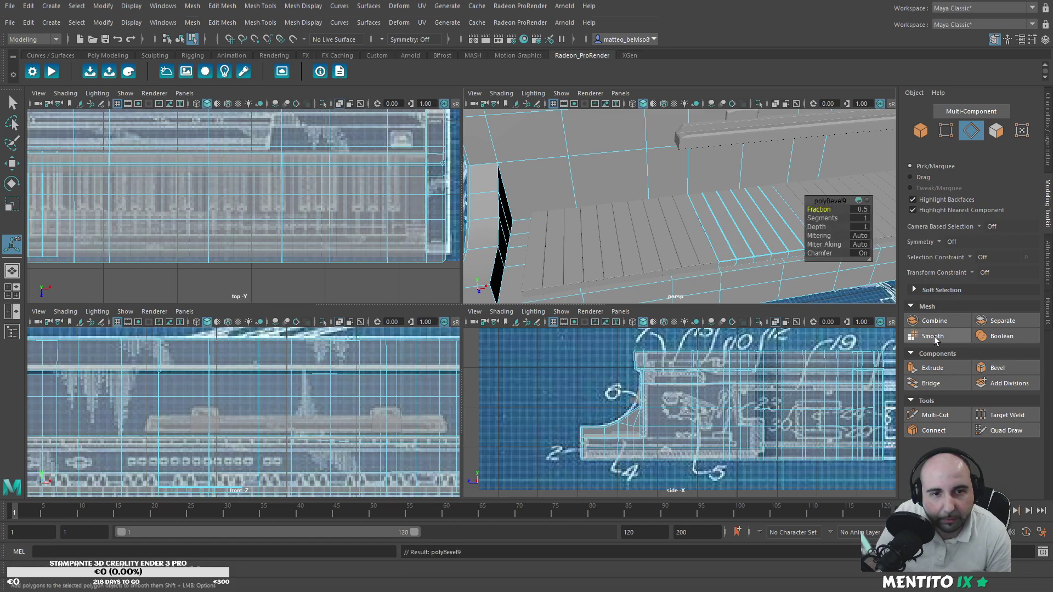
pyautogui.hotkey('ctrl', 'z')
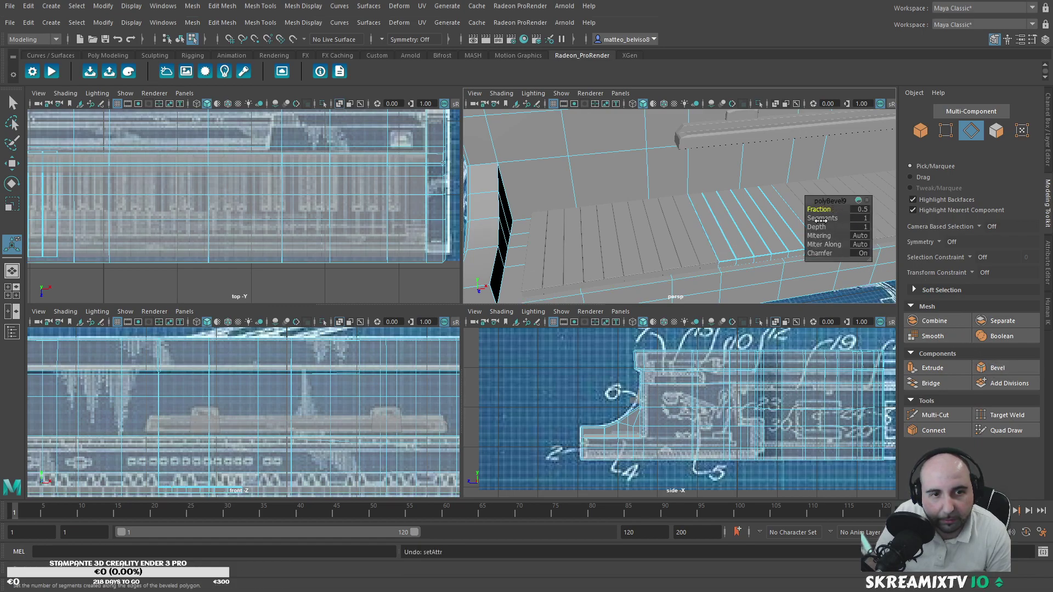
pyautogui.click(844, 297)
pyautogui.keyDown('alt'); pyautogui.moveTo(745, 280); pyautogui.dragTo(738, 223, button='middle'); pyautogui.keyUp('alt')
pyautogui.keyDown('alt'); pyautogui.moveTo(563, 233); pyautogui.dragTo(341, 271, button='middle'); pyautogui.keyUp('alt')
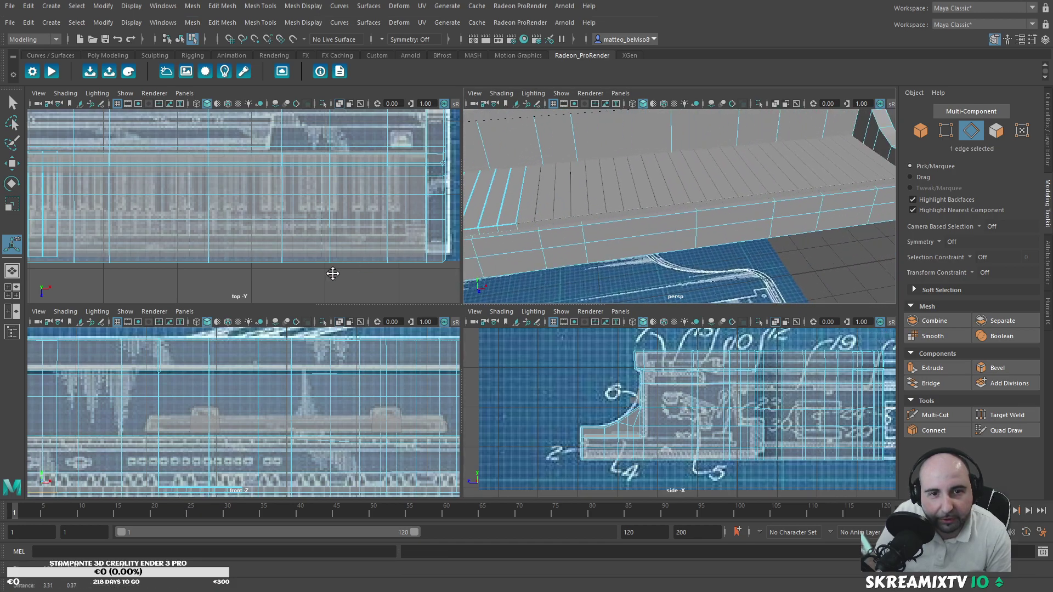
# Step: Select the full row of front top edges on the key bed, try raising it vertically, and undo the move
pyautogui.keyDown('alt'); pyautogui.moveTo(755, 229); pyautogui.dragTo(569, 232, button='middle'); pyautogui.keyUp('alt')
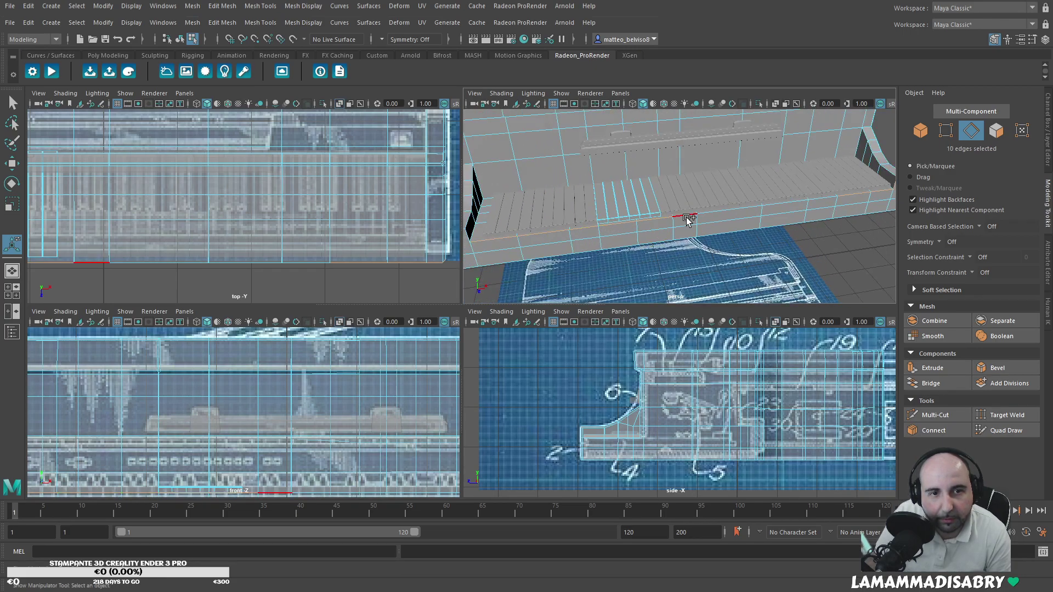
pyautogui.keyDown('shift'); pyautogui.click(718, 212); pyautogui.keyUp('shift')
pyautogui.keyDown('shift'); pyautogui.click(814, 198); pyautogui.keyUp('shift')
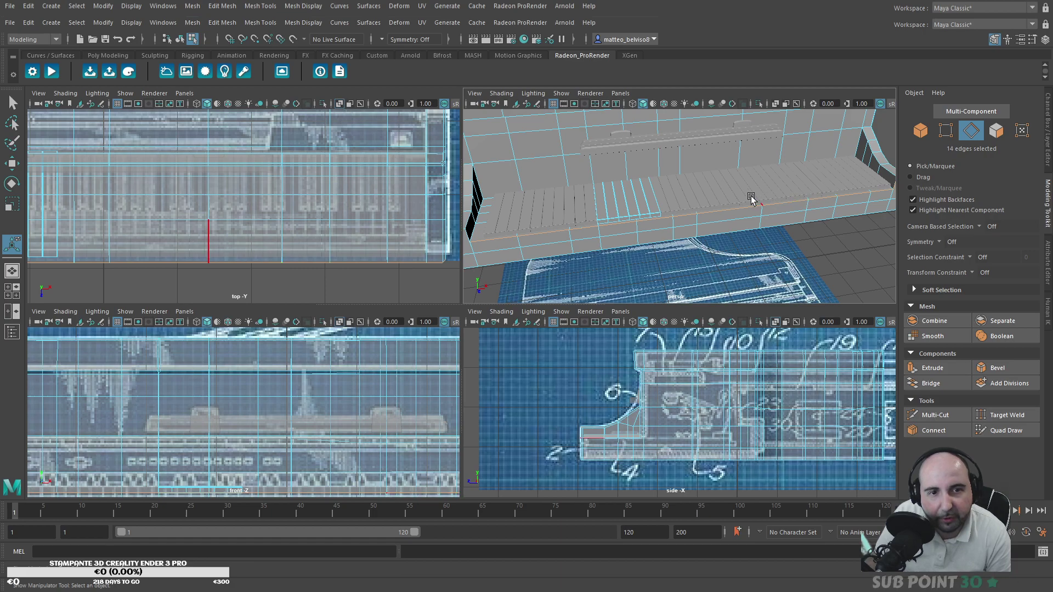
pyautogui.press('w')
pyautogui.moveTo(715, 157); pyautogui.dragTo(716, 157)
pyautogui.scroll(3, 634, 218)
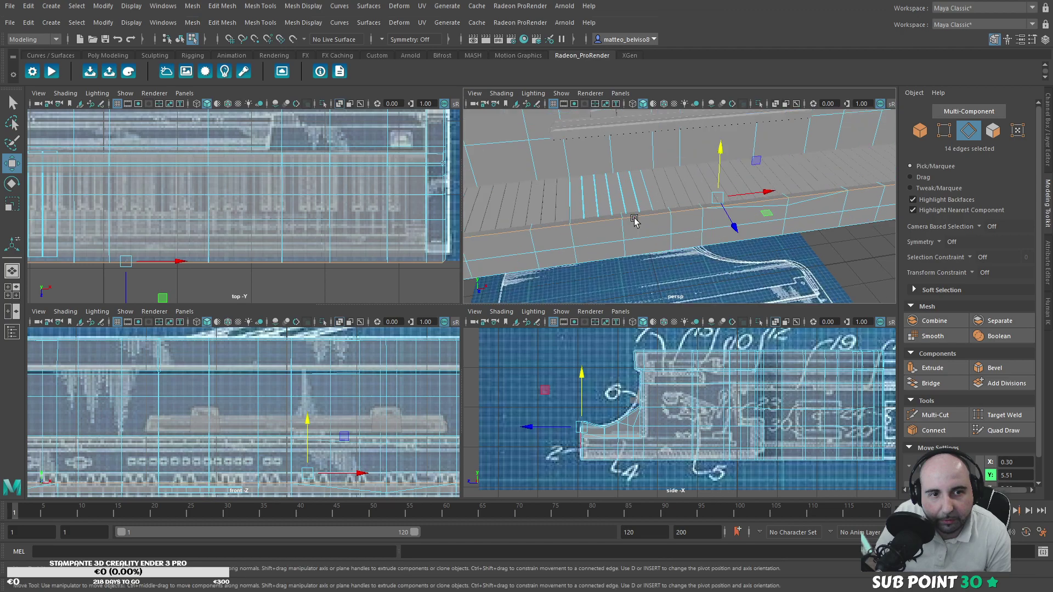
pyautogui.hotkey('ctrl', 'z')
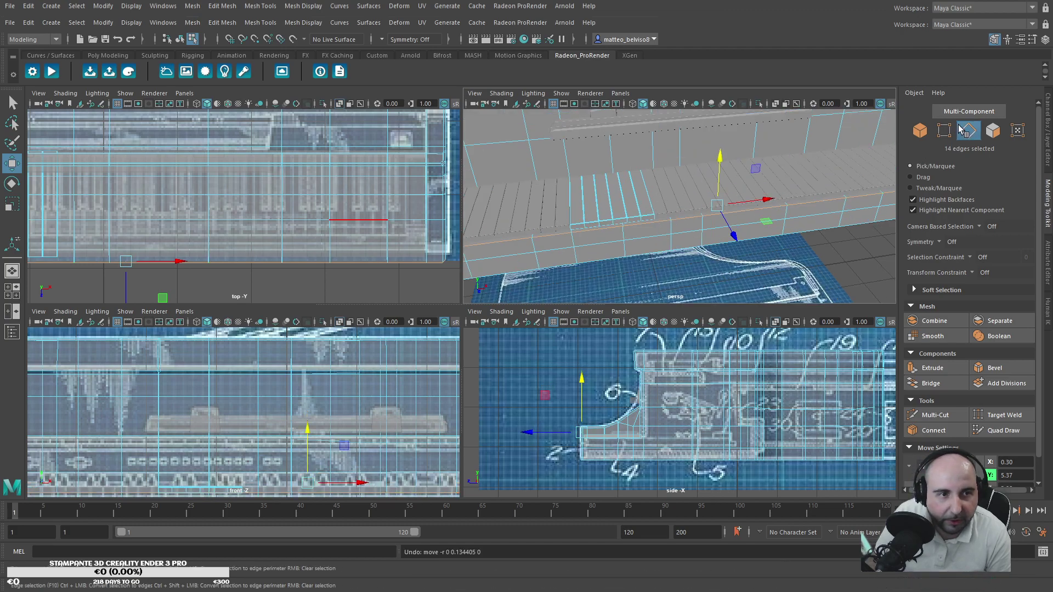
# Step: Limit edge editing to the piano body and lower two adjacent front top edges of the key bed to about Y 5.14
pyautogui.click(969, 138)
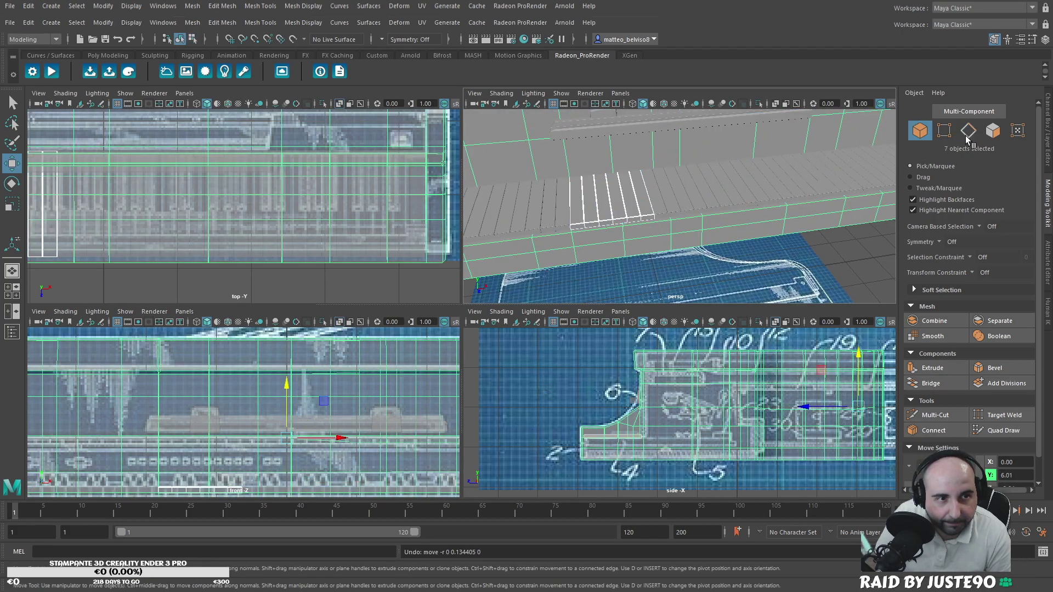
pyautogui.press('F10')
pyautogui.click(804, 204)
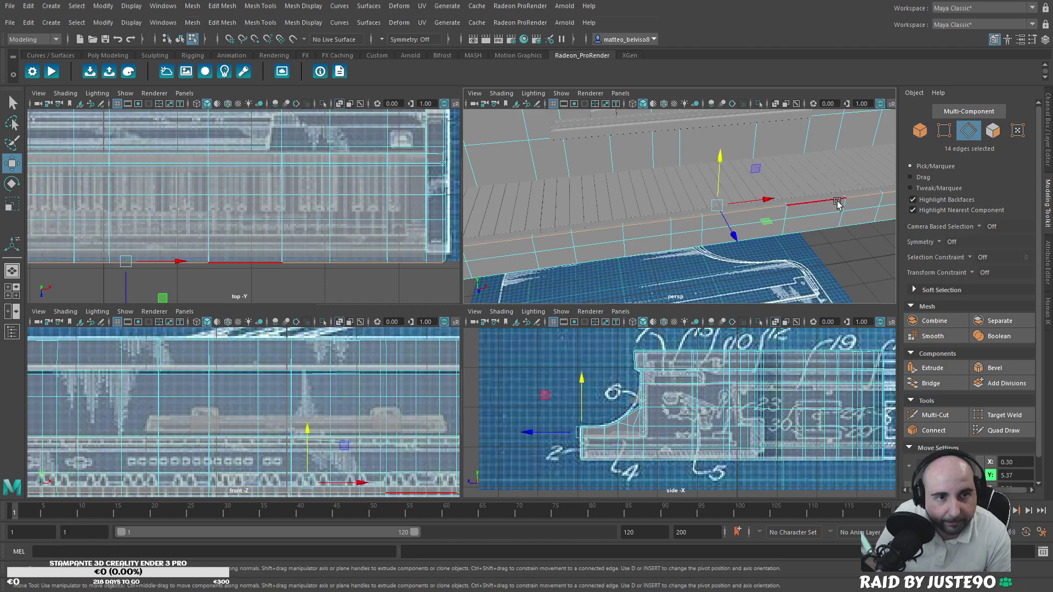
pyautogui.keyDown('shift'); pyautogui.click(777, 206); pyautogui.keyUp('shift')
pyautogui.moveTo(781, 181); pyautogui.dragTo(789, 173)
pyautogui.keyDown('alt'); pyautogui.moveTo(788, 183); pyautogui.dragTo(772, 188, button='middle'); pyautogui.keyUp('alt')
pyautogui.keyDown('alt'); pyautogui.moveTo(772, 191); pyautogui.dragTo(629, 211); pyautogui.keyUp('alt')
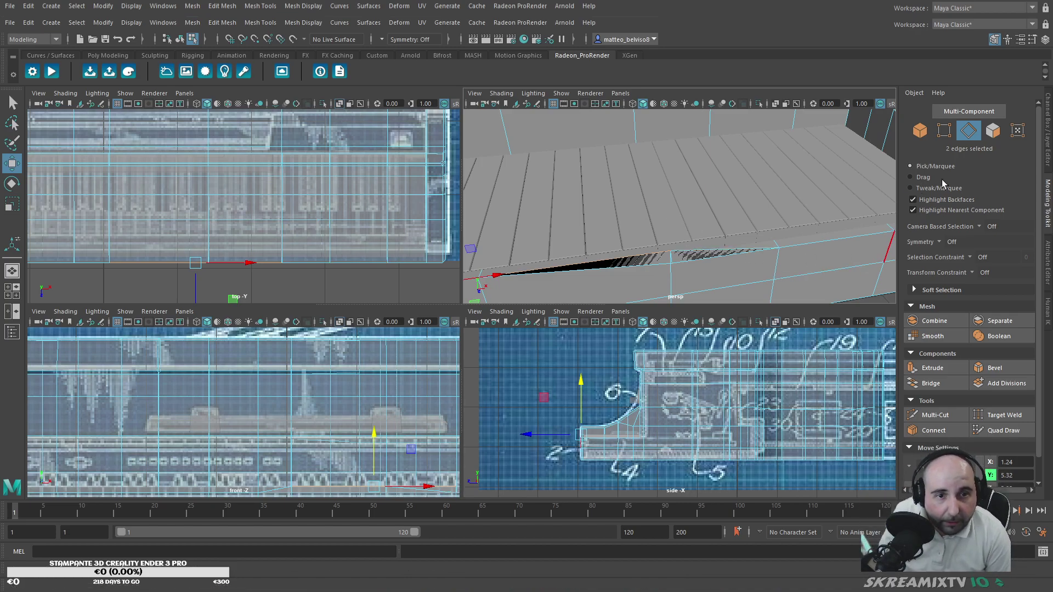
pyautogui.hotkey('ctrl', 'z')
pyautogui.scroll(-1, 625, 275)
pyautogui.moveTo(478, 254); pyautogui.dragTo(482, 265)
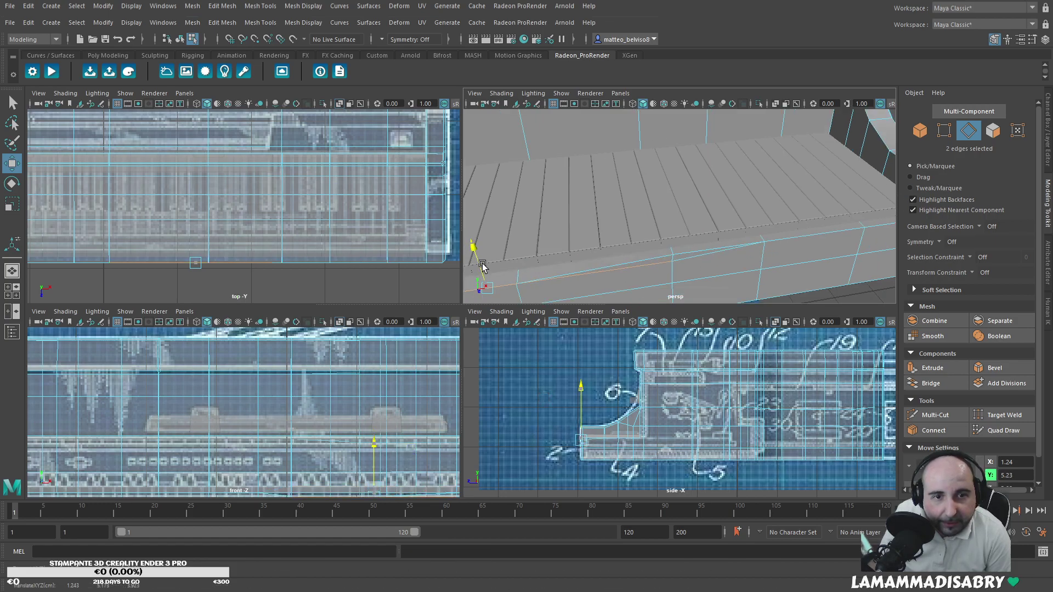
pyautogui.keyDown('alt'); pyautogui.moveTo(630, 259); pyautogui.dragTo(857, 212); pyautogui.keyUp('alt')
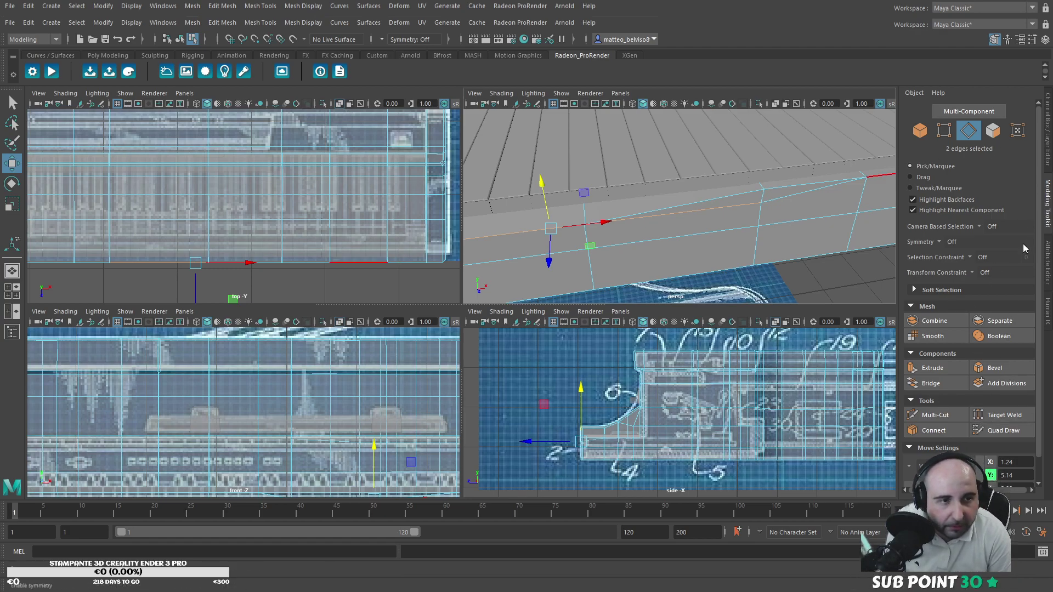
# Step: Target weld the lowered front edge of the key bed onto the duplicate edge above it
pyautogui.click(999, 417)
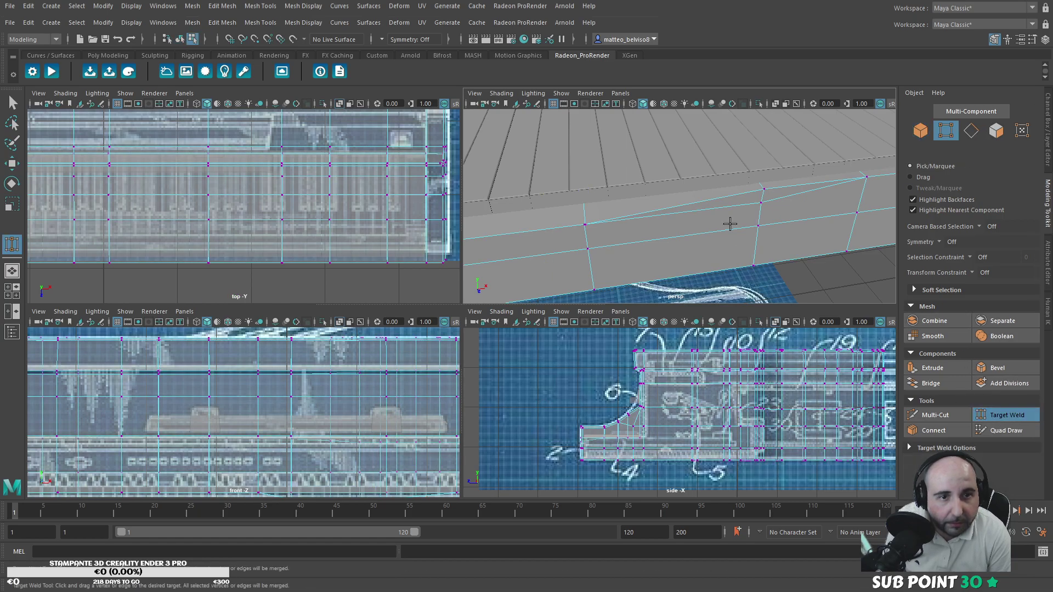
pyautogui.click(971, 131)
pyautogui.click(730, 206)
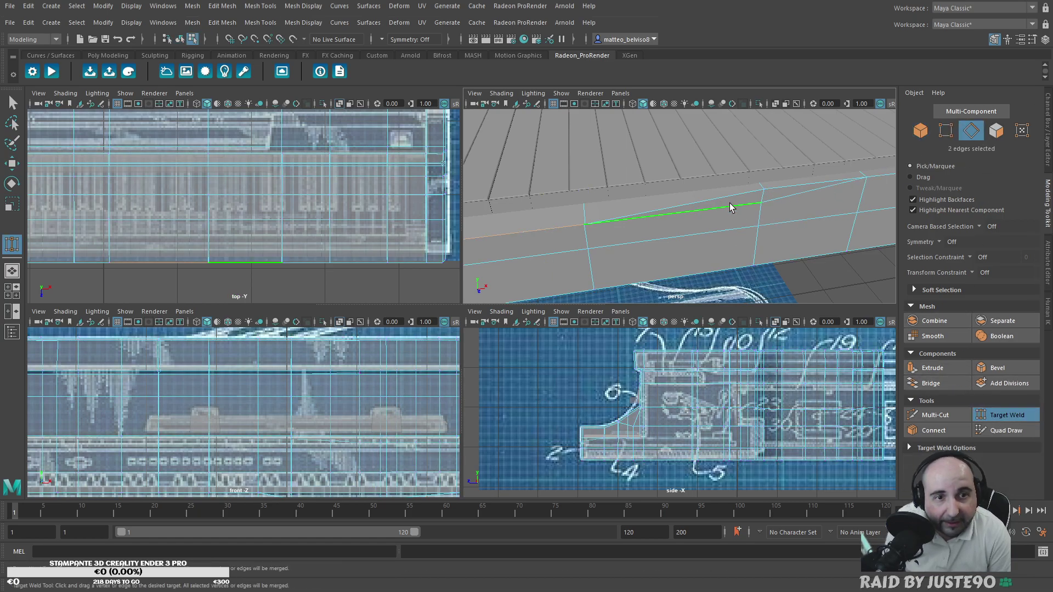
pyautogui.moveTo(718, 206); pyautogui.dragTo(713, 204)
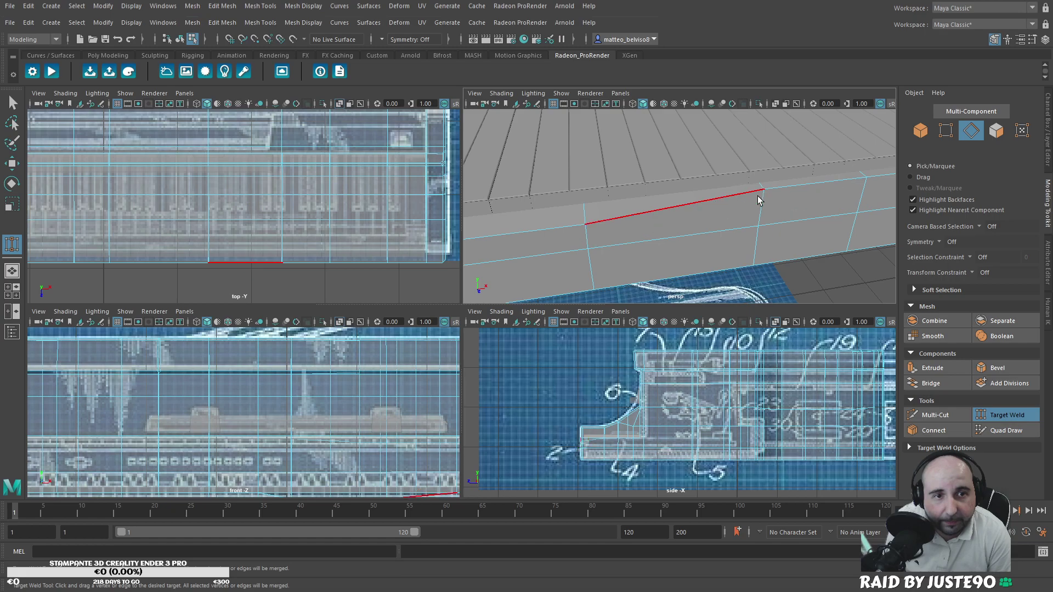
pyautogui.click(1004, 418)
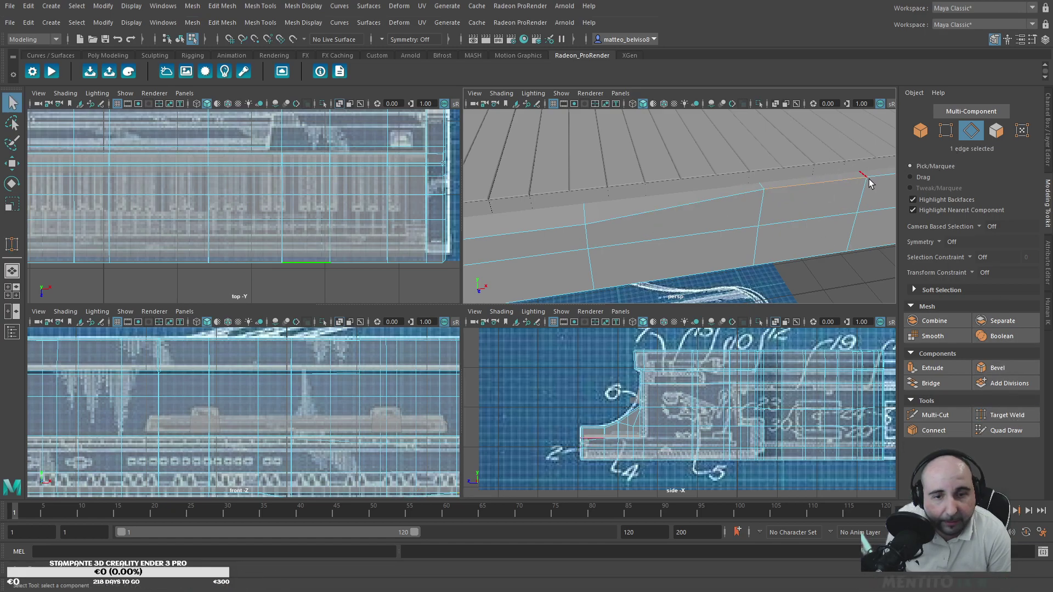
# Step: Try moving the next front top edge of the key bed, and undo the move
pyautogui.press('w')
pyautogui.moveTo(821, 151); pyautogui.dragTo(771, 167)
pyautogui.hotkey('ctrl', 'z')
pyautogui.click(945, 131)
pyautogui.click(764, 192)
pyautogui.hotkey('ctrl', 'z')
# Step: Lift the front top vertex near the key bed's left end to Y 5.30 to separate it from its duplicate
pyautogui.keyDown('alt'); pyautogui.moveTo(642, 214); pyautogui.dragTo(872, 207, button='middle'); pyautogui.keyUp('alt')
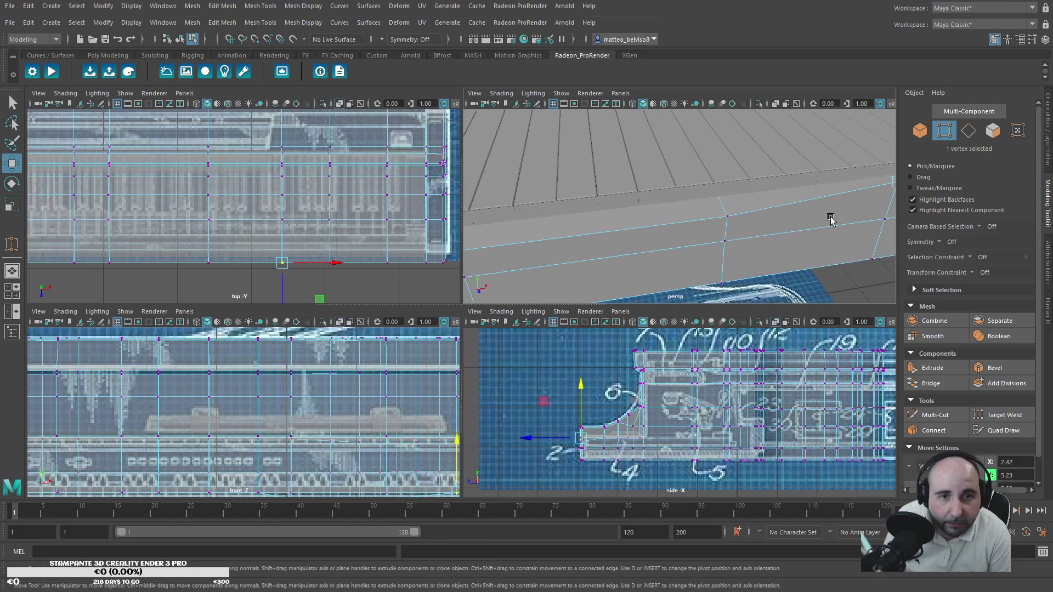
pyautogui.keyDown('alt'); pyautogui.moveTo(872, 207); pyautogui.dragTo(642, 214, button='right'); pyautogui.keyUp('alt')
pyautogui.keyDown('alt'); pyautogui.moveTo(642, 214); pyautogui.dragTo(759, 219, button='middle'); pyautogui.keyUp('alt')
pyautogui.keyDown('alt'); pyautogui.moveTo(760, 219); pyautogui.dragTo(669, 221, button='right'); pyautogui.keyUp('alt')
pyautogui.click(638, 218)
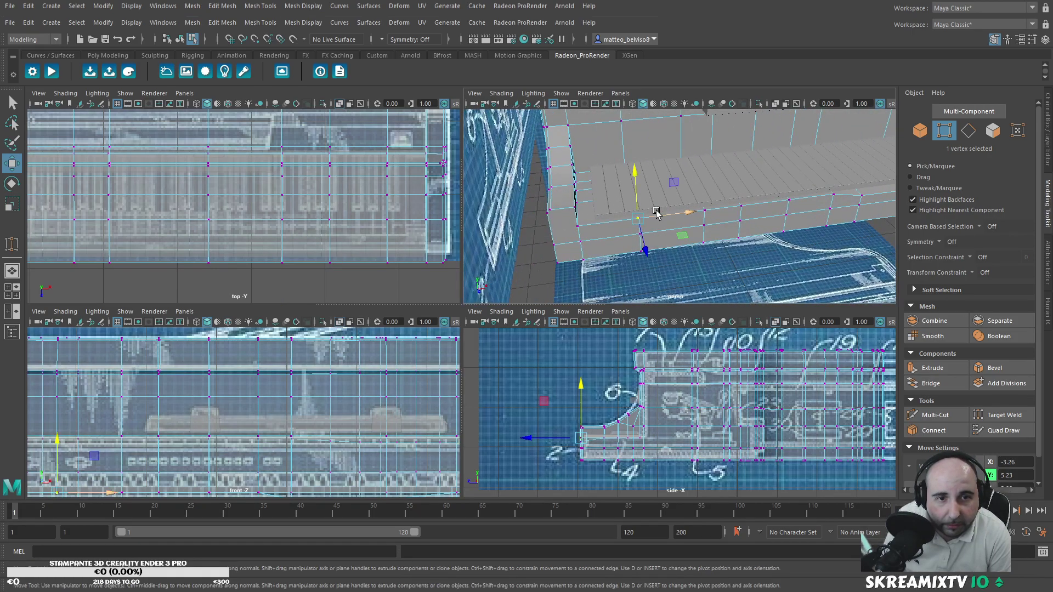
pyautogui.moveTo(631, 190)
pyautogui.mouseDown()
pyautogui.moveTo(641, 204)
pyautogui.moveTo(633, 172)
pyautogui.mouseUp()
# Step: Target weld the duplicate vertices along the key bed's front top edge, working from the left end past the middle
pyautogui.keyDown('alt'); pyautogui.moveTo(634, 173); pyautogui.dragTo(661, 209, button='right'); pyautogui.keyUp('alt')
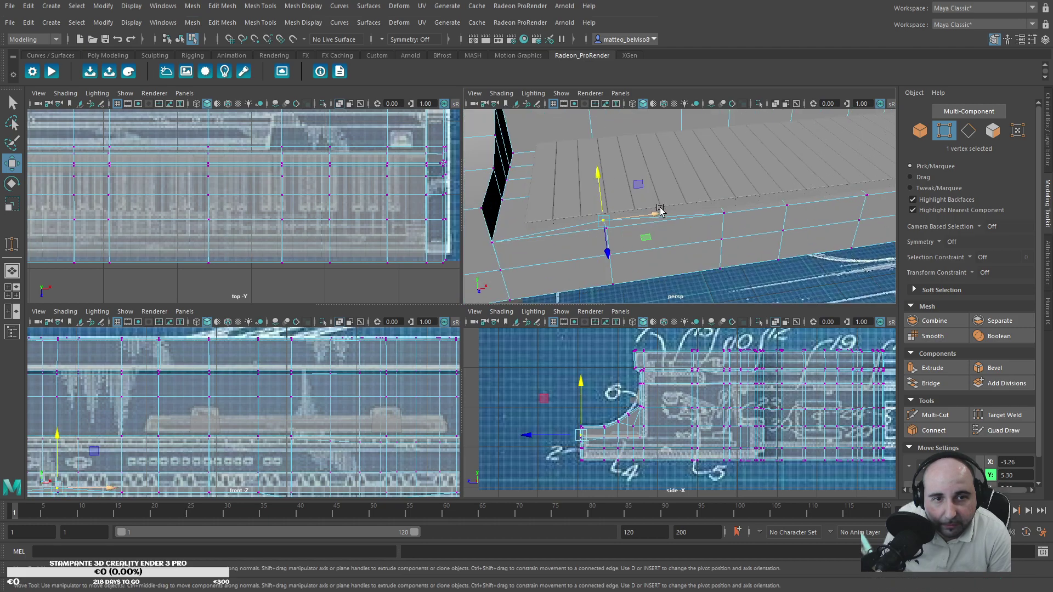
pyautogui.scroll(2, 661, 210)
pyautogui.click(998, 416)
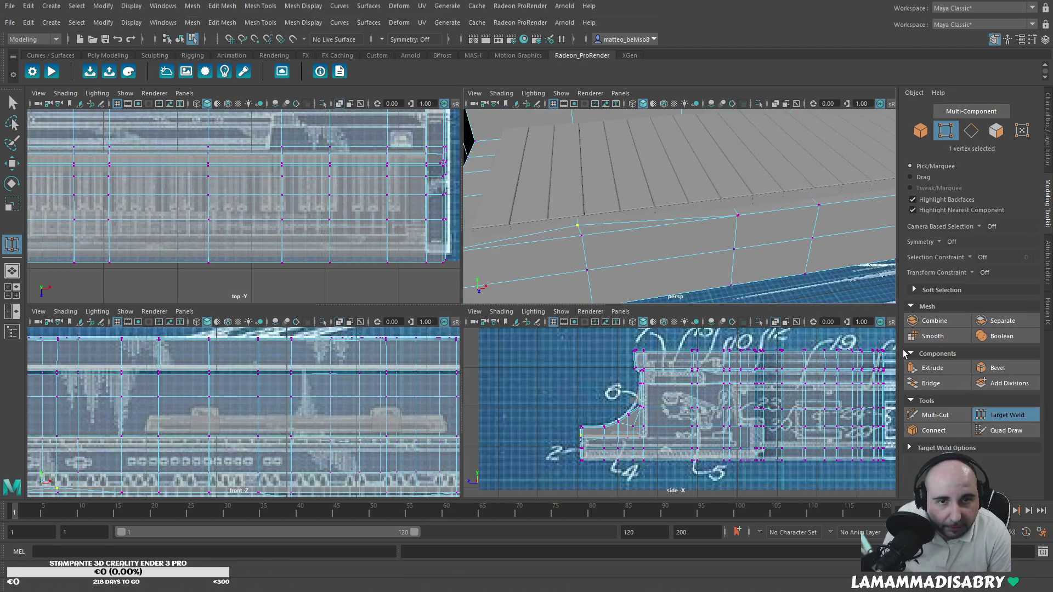
pyautogui.scroll(-2, 690, 252)
pyautogui.scroll(2, 741, 236)
pyautogui.scroll(1, 732, 222)
pyautogui.scroll(1, 742, 222)
pyautogui.keyDown('alt'); pyautogui.moveTo(745, 223); pyautogui.dragTo(649, 235, button='middle'); pyautogui.keyUp('alt')
pyautogui.scroll(2, 649, 235)
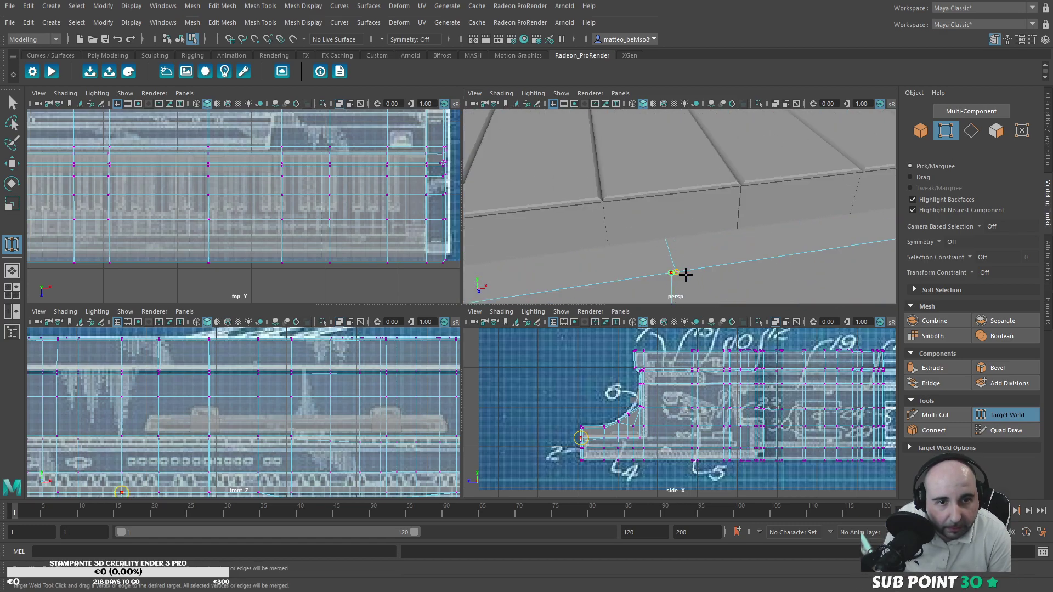
pyautogui.keyDown('alt'); pyautogui.moveTo(744, 260); pyautogui.dragTo(602, 261, button='middle'); pyautogui.keyUp('alt')
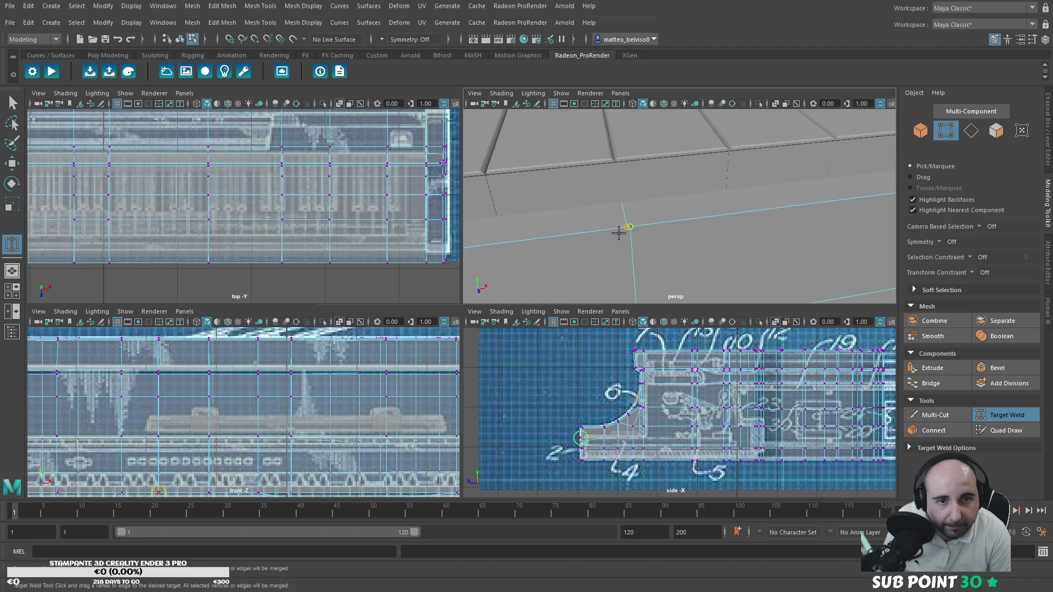
pyautogui.scroll(-2, 642, 228)
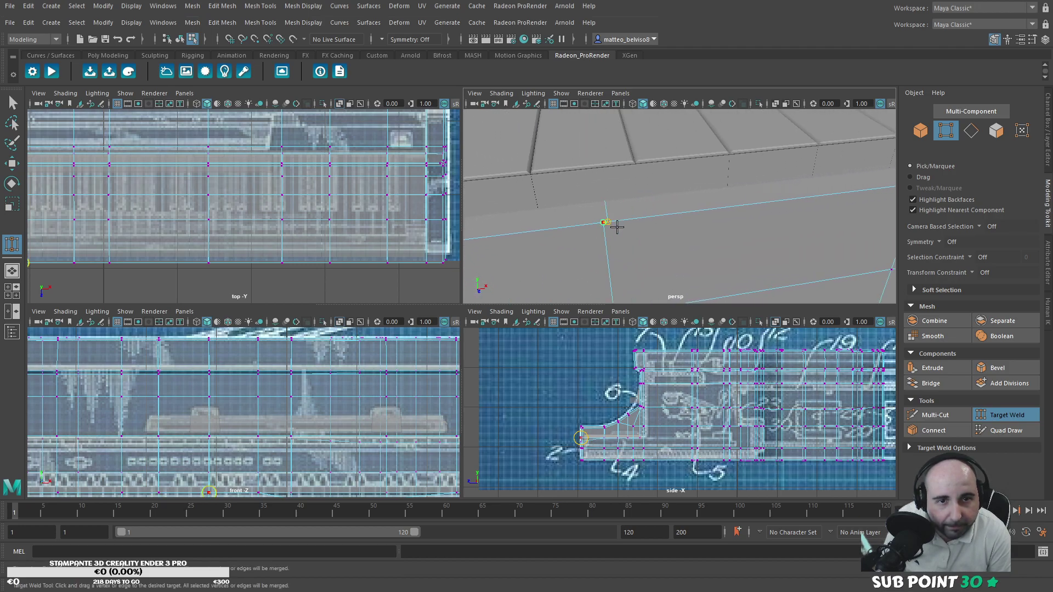
pyautogui.scroll(-2, 583, 205)
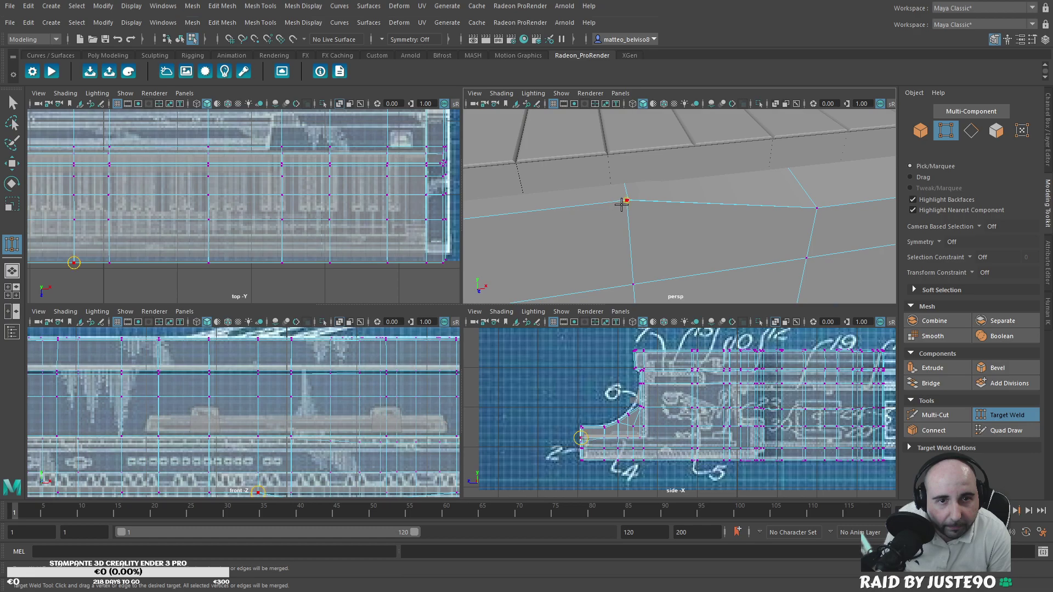
# Step: Finish target welding the remaining duplicate vertices toward the right end of the key bed's front top edge
pyautogui.keyDown('alt'); pyautogui.moveTo(712, 201); pyautogui.dragTo(451, 237, button='middle'); pyautogui.keyUp('alt')
pyautogui.keyDown('alt'); pyautogui.moveTo(720, 226); pyautogui.dragTo(692, 225, button='middle'); pyautogui.keyUp('alt')
pyautogui.keyDown('alt'); pyautogui.moveTo(692, 224); pyautogui.dragTo(503, 243); pyautogui.keyUp('alt')
pyautogui.keyDown('alt'); pyautogui.moveTo(503, 245); pyautogui.dragTo(311, 247, button='middle'); pyautogui.keyUp('alt')
pyautogui.keyDown('alt'); pyautogui.moveTo(658, 207); pyautogui.dragTo(790, 185, button='middle'); pyautogui.keyUp('alt')
pyautogui.scroll(-5, 519, 232)
pyautogui.scroll(-3, 812, 183)
pyautogui.click(992, 417)
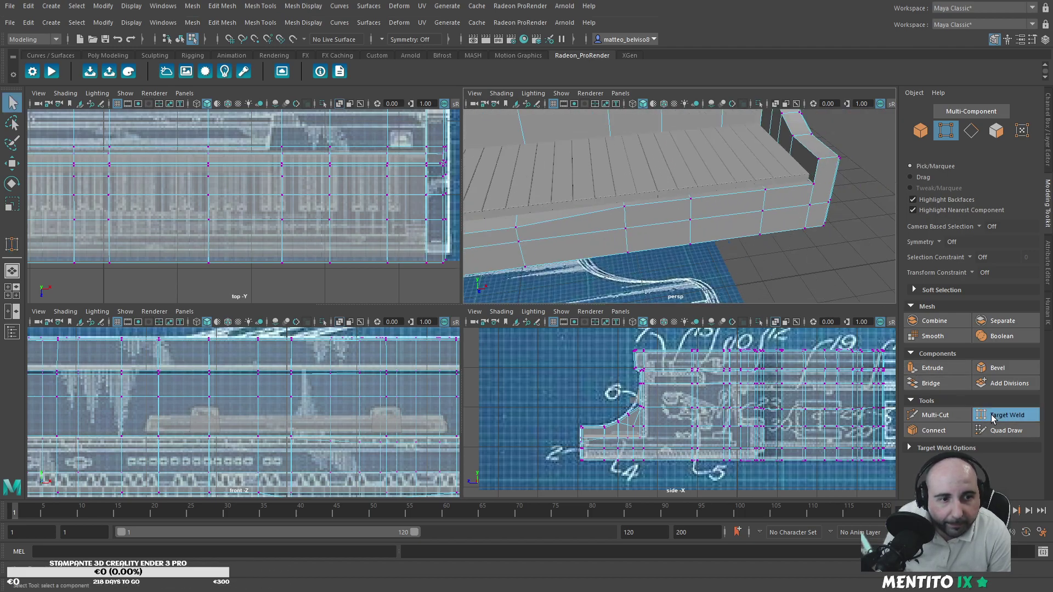
# Step: Select the welded front top edge loop of the key bed, try flattening it along Y, and undo the scale
pyautogui.click(971, 130)
pyautogui.doubleClick(665, 203)
pyautogui.keyDown('alt'); pyautogui.moveTo(615, 222); pyautogui.dragTo(762, 207, button='middle'); pyautogui.keyUp('alt')
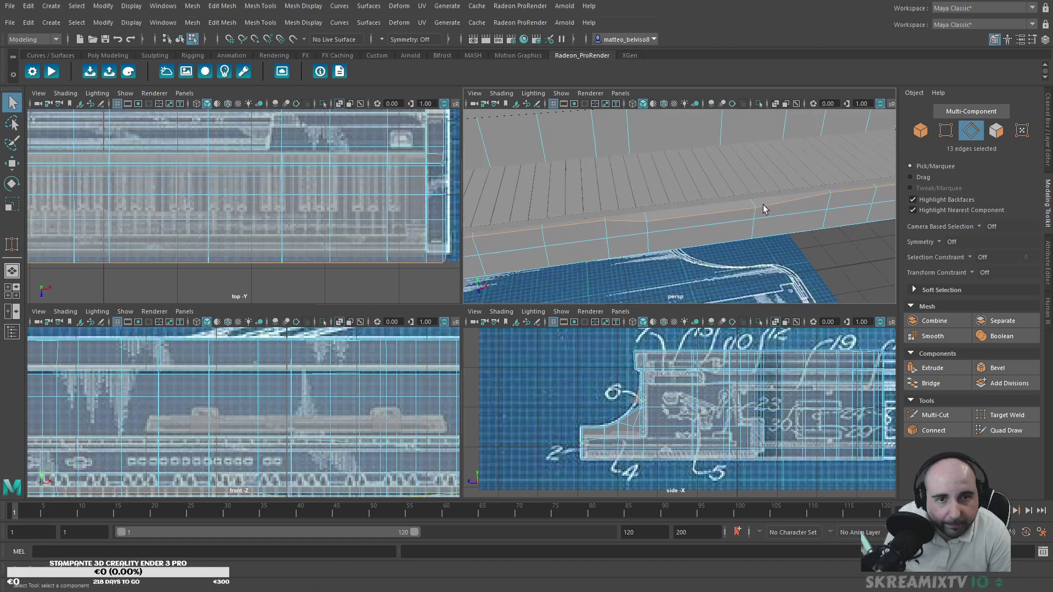
pyautogui.keyDown('alt'); pyautogui.moveTo(762, 207); pyautogui.dragTo(695, 218, button='right'); pyautogui.keyUp('alt')
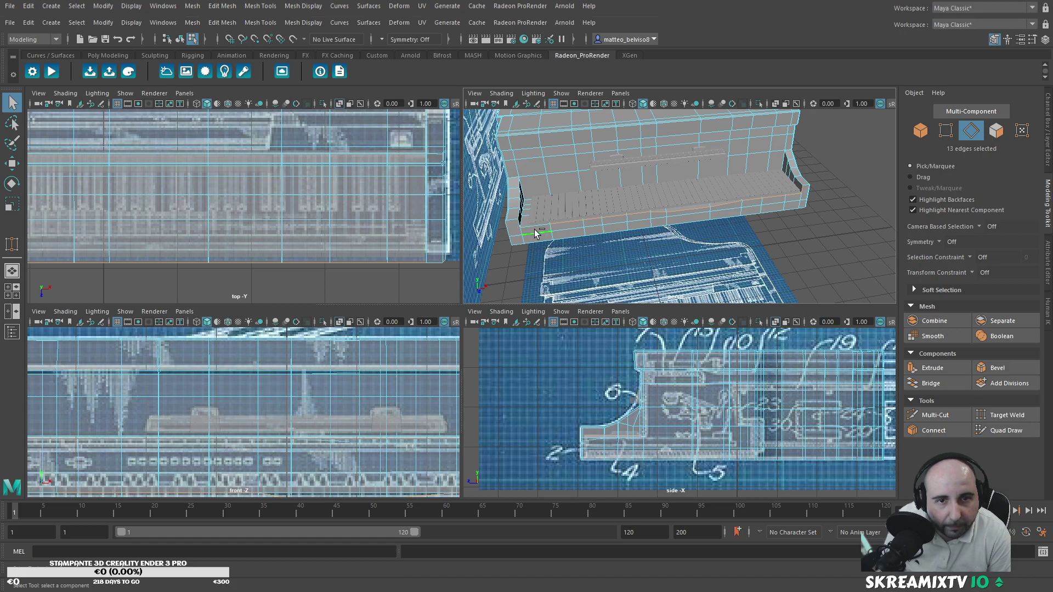
pyautogui.press('r')
pyautogui.moveTo(674, 165); pyautogui.dragTo(674, 238)
pyautogui.hotkey('ctrl', 'z')
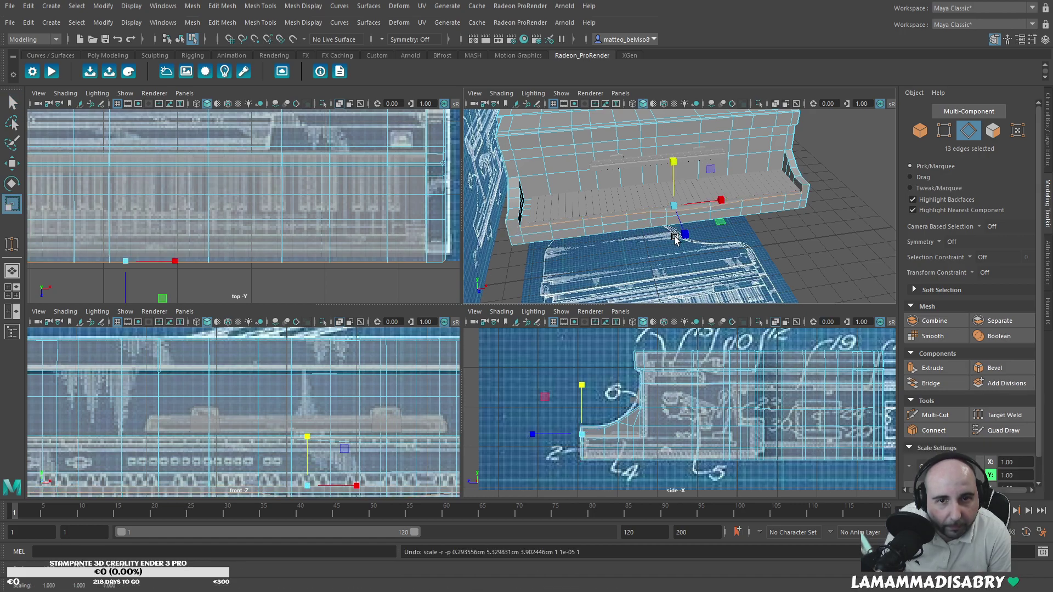
# Step: Exclude the edge at the right side panel from the loop selection, flatten the remaining edges along Y, and lower them slightly
pyautogui.scroll(4, 654, 222)
pyautogui.keyDown('alt'); pyautogui.moveTo(882, 193); pyautogui.dragTo(857, 189, button='middle'); pyautogui.keyUp('alt')
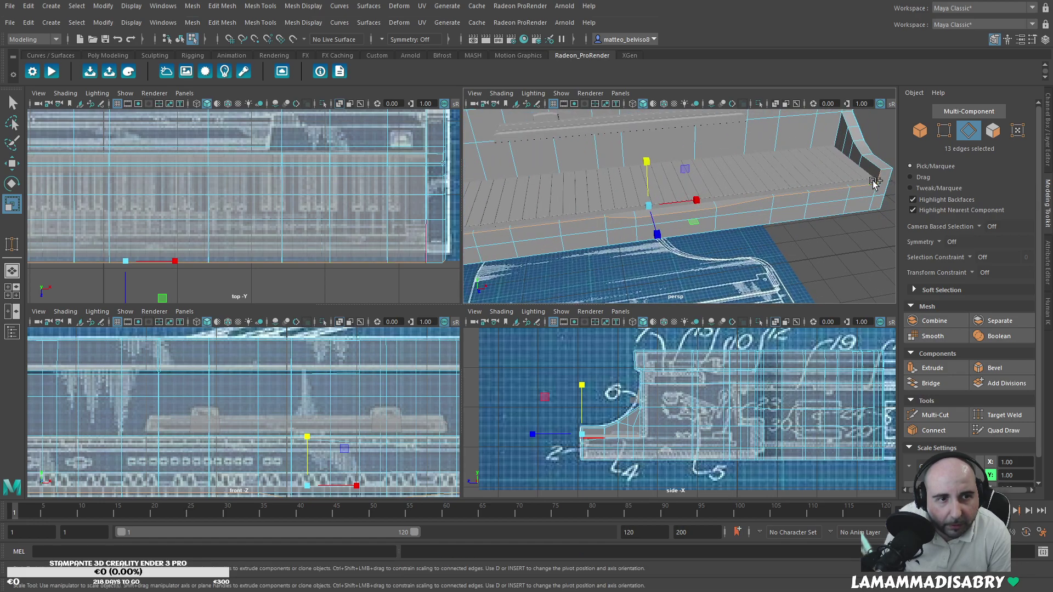
pyautogui.keyDown('ctrl'); pyautogui.click(875, 180); pyautogui.keyUp('ctrl')
pyautogui.keyDown('alt'); pyautogui.moveTo(681, 209); pyautogui.dragTo(740, 202, button='middle'); pyautogui.keyUp('alt')
pyautogui.moveTo(711, 157); pyautogui.dragTo(703, 220)
pyautogui.press('w')
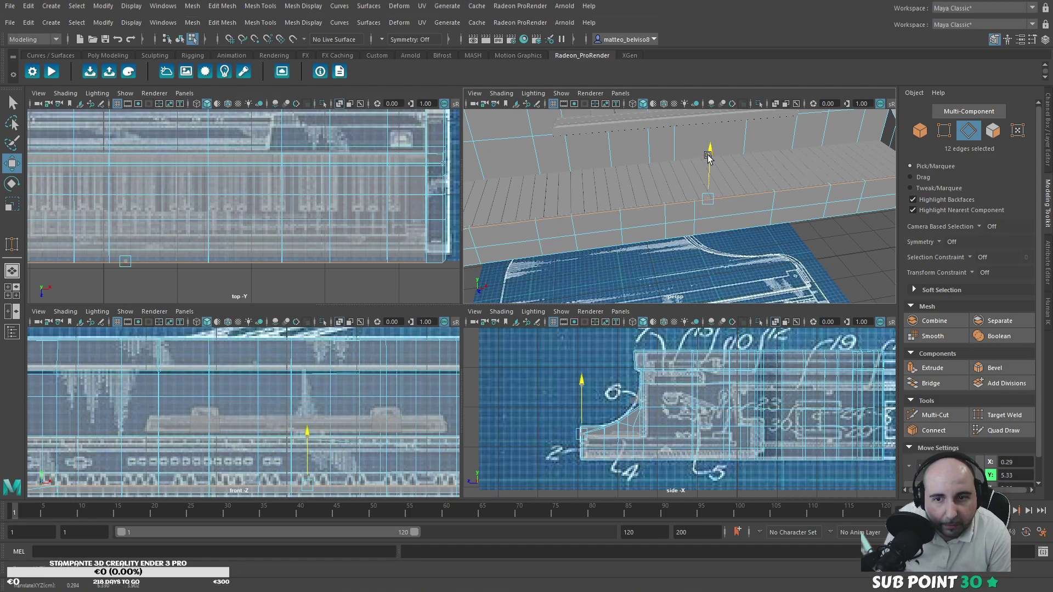
pyautogui.moveTo(708, 157); pyautogui.dragTo(700, 163)
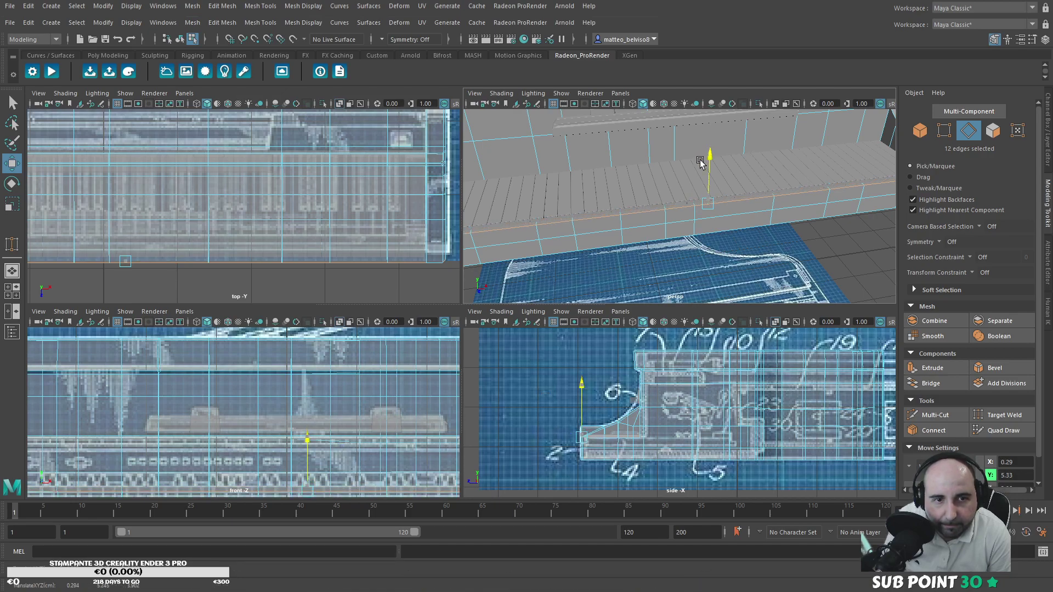
# Step: Target weld the duplicate vertices at the left end of the key bed's front top edge
pyautogui.keyDown('alt'); pyautogui.moveTo(565, 232); pyautogui.dragTo(680, 221, button='middle'); pyautogui.keyUp('alt')
pyautogui.scroll(5, 608, 238)
pyautogui.keyDown('alt'); pyautogui.moveTo(599, 235); pyautogui.dragTo(661, 228); pyautogui.keyUp('alt')
pyautogui.click(944, 130)
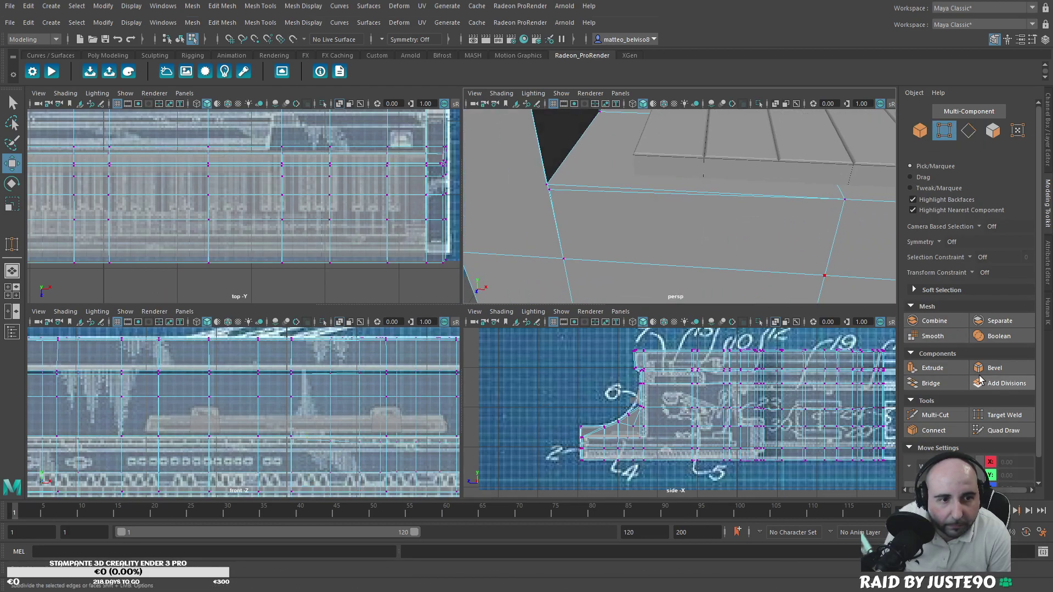
pyautogui.click(1003, 416)
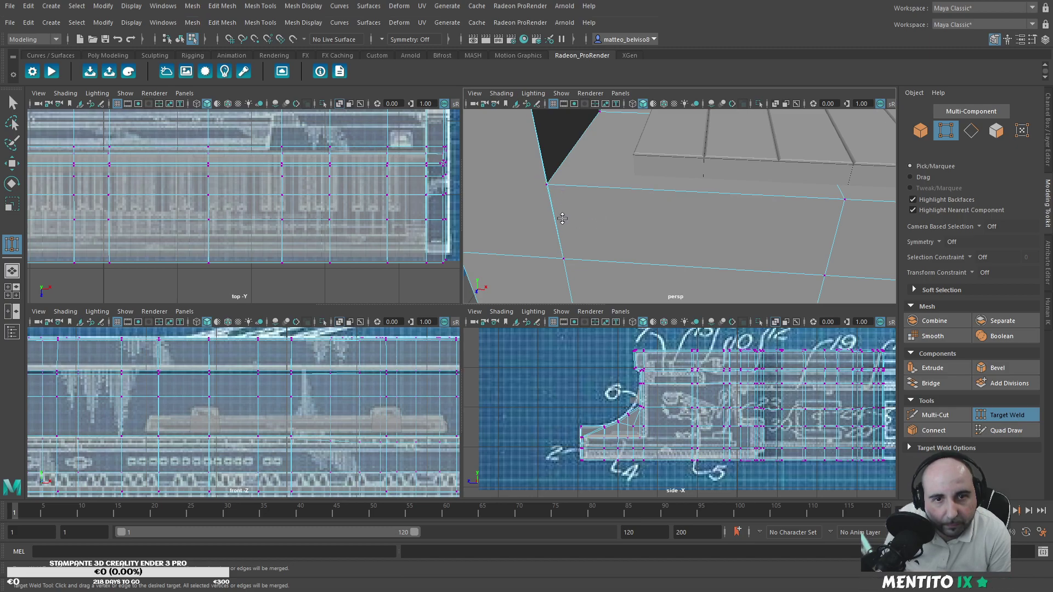
pyautogui.keyDown('alt'); pyautogui.moveTo(562, 218); pyautogui.dragTo(588, 203); pyautogui.keyUp('alt')
pyautogui.keyDown('alt'); pyautogui.moveTo(588, 203); pyautogui.dragTo(634, 205, button='right'); pyautogui.keyUp('alt')
pyautogui.keyDown('alt'); pyautogui.moveTo(634, 205); pyautogui.dragTo(630, 221); pyautogui.keyUp('alt')
pyautogui.keyDown('alt'); pyautogui.moveTo(631, 221); pyautogui.dragTo(672, 228, button='right'); pyautogui.keyUp('alt')
pyautogui.moveTo(607, 218)
pyautogui.keyDown('alt'); pyautogui.mouseDown()
pyautogui.moveTo(598, 219)
pyautogui.moveTo(614, 218)
pyautogui.mouseUp(); pyautogui.keyUp('alt')
pyautogui.keyDown('alt'); pyautogui.moveTo(615, 217); pyautogui.dragTo(649, 216, button='middle'); pyautogui.keyUp('alt')
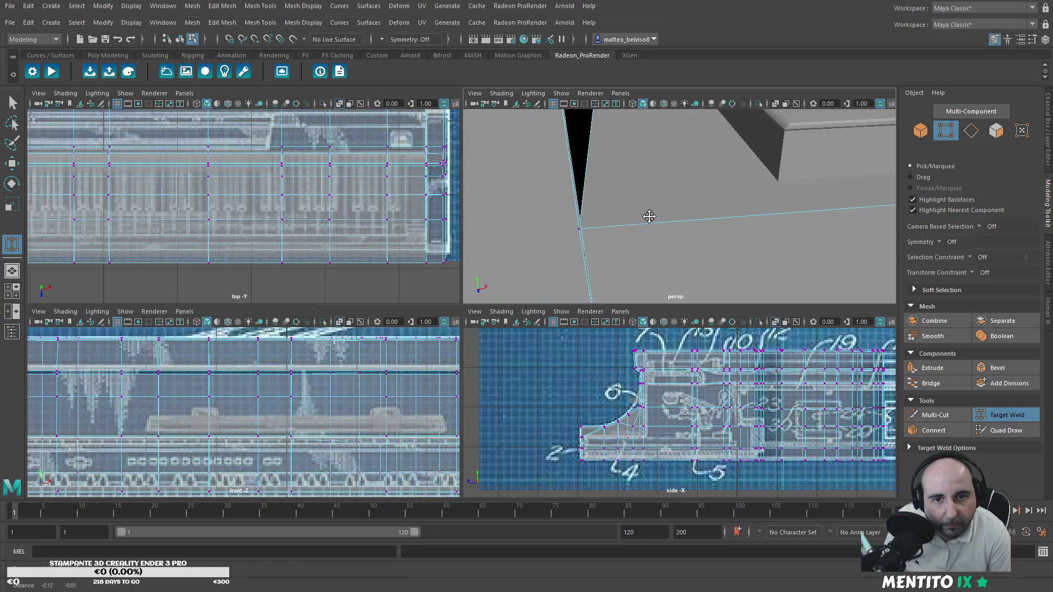
# Step: Select the four vertices running down the front inner edge of the left side panel and flatten them along X
pyautogui.click(1007, 416)
pyautogui.press('w')
pyautogui.moveTo(609, 227); pyautogui.dragTo(618, 218)
pyautogui.scroll(-4, 611, 214)
pyautogui.moveTo(688, 217); pyautogui.dragTo(637, 240)
pyautogui.scroll(-3, 690, 210)
pyautogui.keyDown('shift'); pyautogui.click(649, 143); pyautogui.keyUp('shift')
pyautogui.keyDown('shift'); pyautogui.click(620, 254); pyautogui.keyUp('shift')
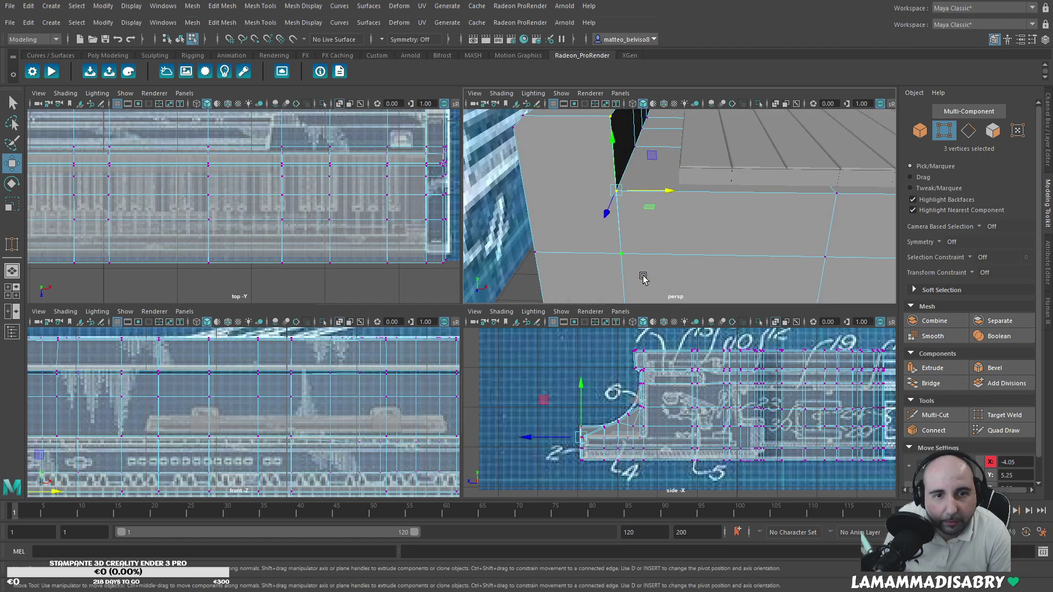
pyautogui.keyDown('alt'); pyautogui.moveTo(644, 279); pyautogui.dragTo(643, 219, button='middle'); pyautogui.keyUp('alt')
pyautogui.keyDown('shift'); pyautogui.click(630, 235); pyautogui.keyUp('shift')
pyautogui.press('r')
pyautogui.moveTo(668, 138); pyautogui.dragTo(622, 139)
pyautogui.moveTo(653, 196)
pyautogui.keyDown('alt'); pyautogui.mouseDown(button='middle')
pyautogui.moveTo(650, 228)
pyautogui.moveTo(649, 206)
pyautogui.mouseUp(button='middle'); pyautogui.keyUp('alt')
pyautogui.scroll(5, 651, 229)
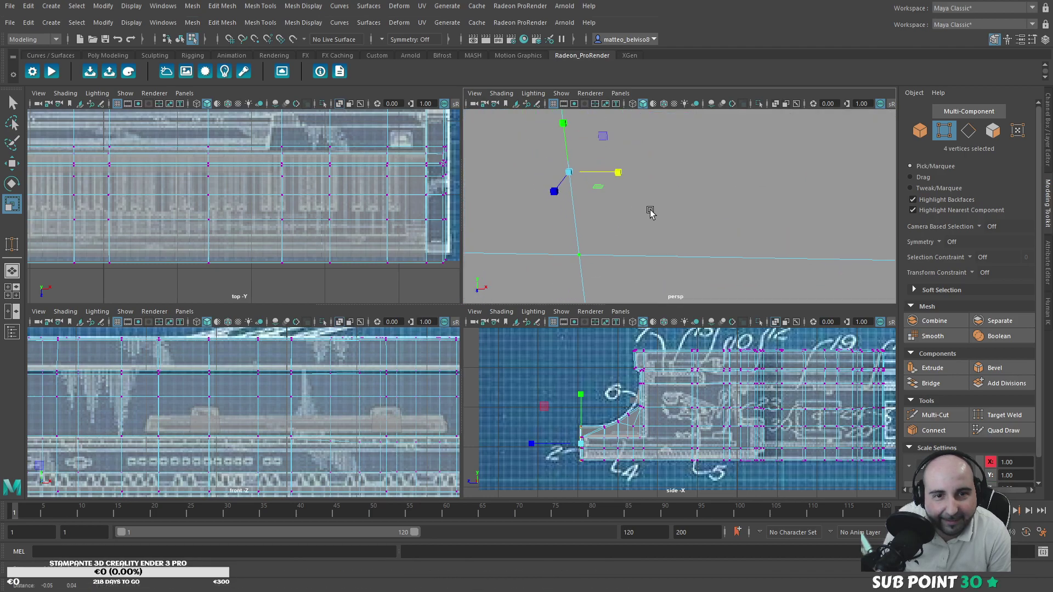
# Step: Examine the left front corner, where the side panel meets the key bed, from several angles
pyautogui.press('f')
pyautogui.scroll(5, 652, 217)
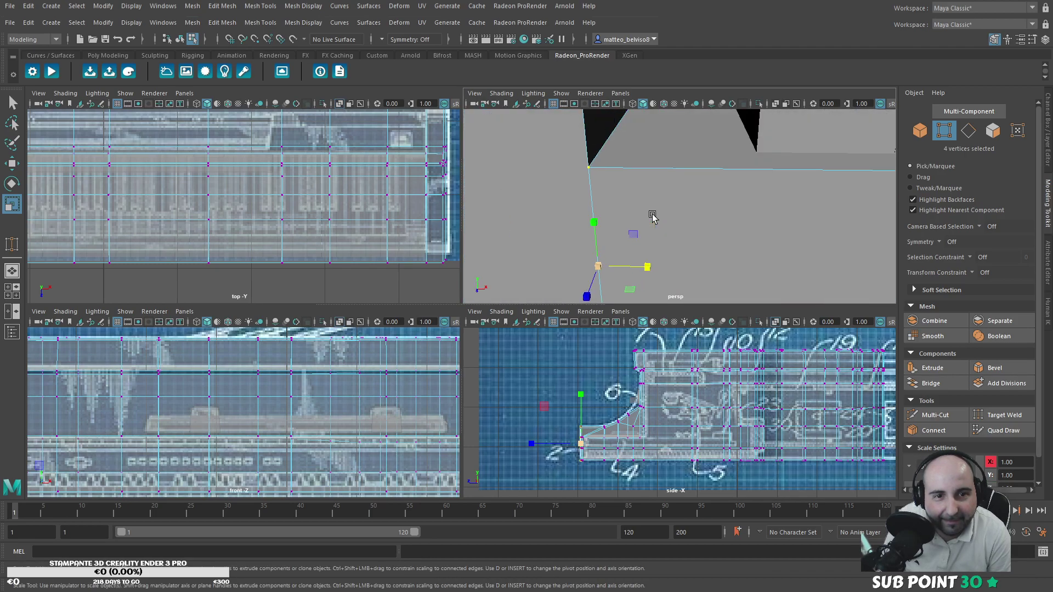
pyautogui.scroll(-5, 653, 216)
pyautogui.keyDown('alt'); pyautogui.moveTo(724, 181); pyautogui.dragTo(670, 219); pyautogui.keyUp('alt')
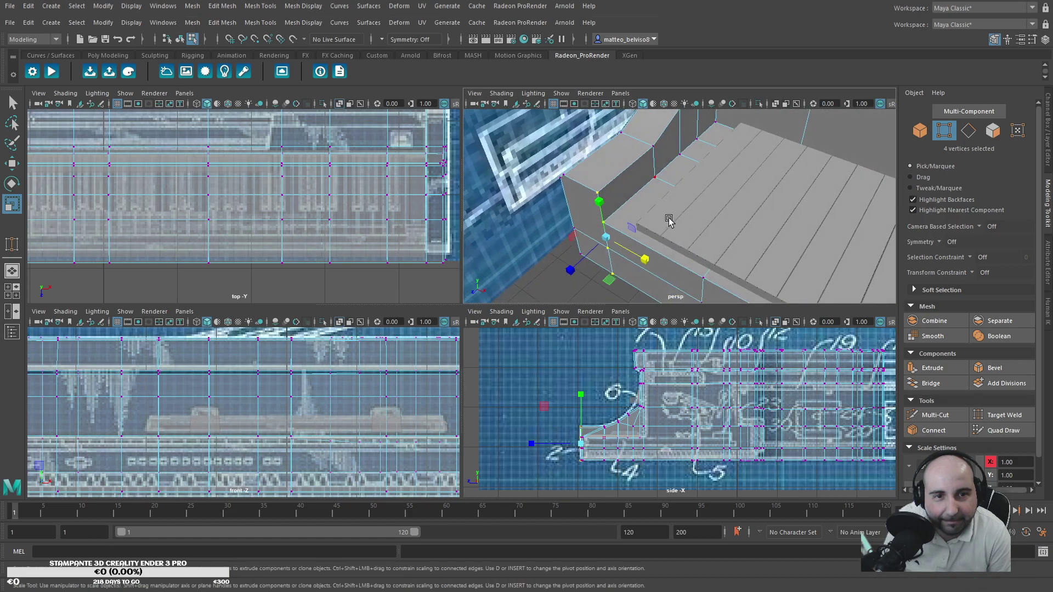
pyautogui.scroll(2, 614, 247)
pyautogui.scroll(5, 609, 245)
pyautogui.keyDown('alt'); pyautogui.moveTo(542, 233); pyautogui.dragTo(635, 259, button='middle'); pyautogui.keyUp('alt')
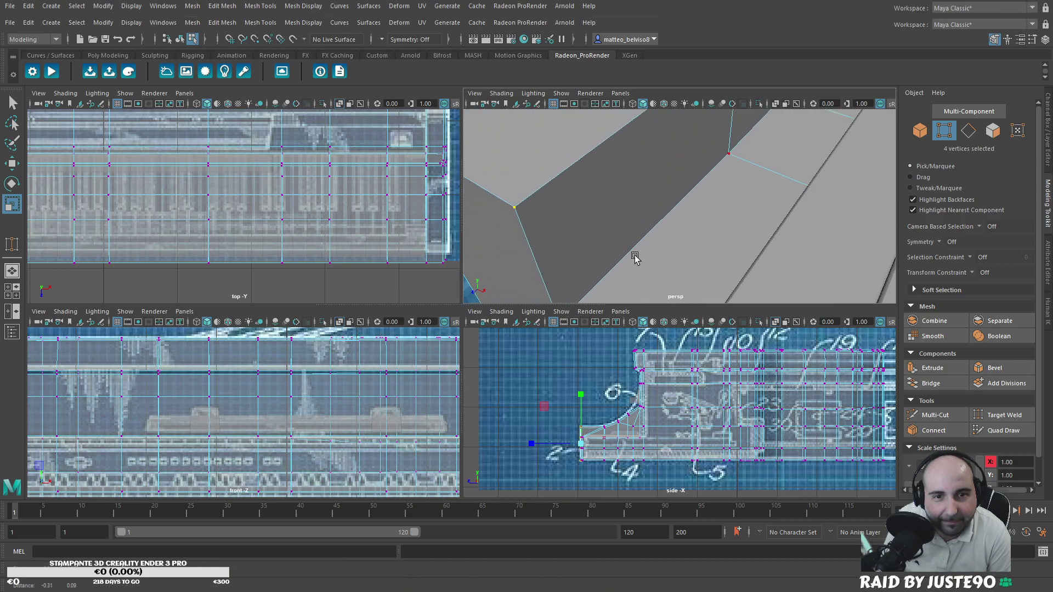
pyautogui.scroll(-5, 621, 250)
pyautogui.keyDown('alt'); pyautogui.moveTo(717, 231); pyautogui.dragTo(686, 217); pyautogui.keyUp('alt')
pyautogui.keyDown('alt'); pyautogui.moveTo(686, 218); pyautogui.dragTo(545, 226, button='middle'); pyautogui.keyUp('alt')
pyautogui.click(581, 204)
pyautogui.keyDown('alt'); pyautogui.moveTo(545, 228); pyautogui.dragTo(362, 237); pyautogui.keyUp('alt')
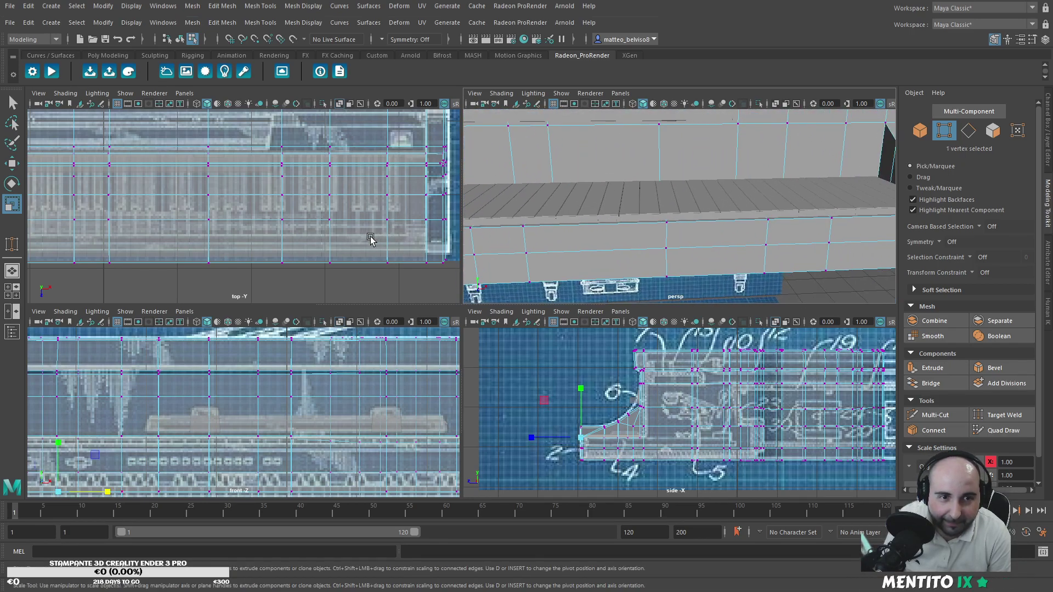
# Step: Select the key bed's front top edge loop and try adjusting which edges at its left corner are included
pyautogui.keyDown('alt'); pyautogui.moveTo(512, 256); pyautogui.dragTo(733, 259, button='middle'); pyautogui.keyUp('alt')
pyautogui.scroll(-5, 708, 258)
pyautogui.click(968, 132)
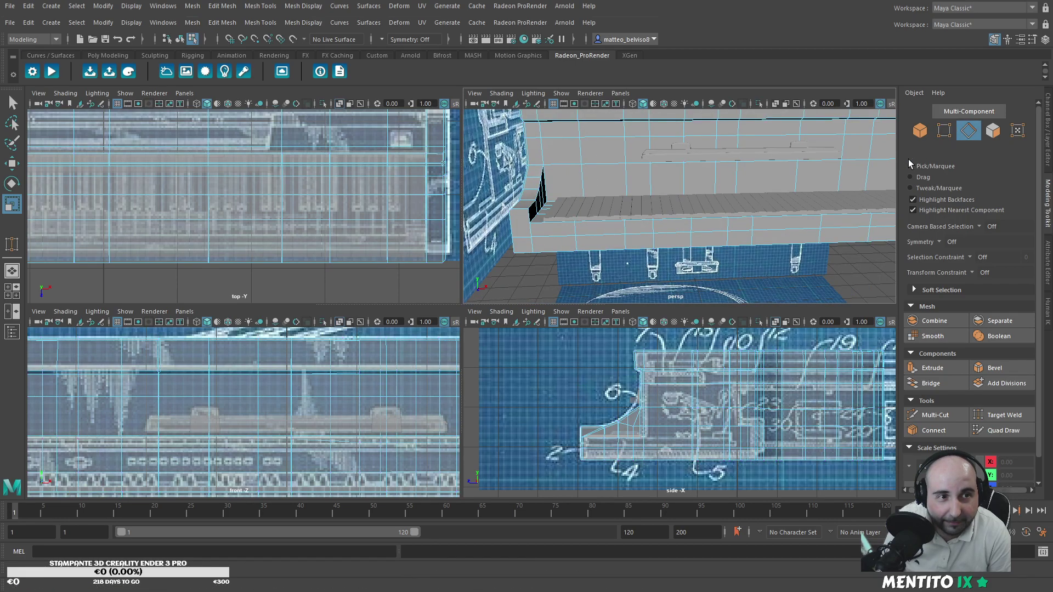
pyautogui.doubleClick(713, 219)
pyautogui.keyDown('shift'); pyautogui.click(530, 218); pyautogui.keyUp('shift')
pyautogui.keyDown('alt'); pyautogui.moveTo(511, 218); pyautogui.dragTo(548, 252); pyautogui.keyUp('alt')
pyautogui.keyDown('shift'); pyautogui.click(551, 242); pyautogui.keyUp('shift')
pyautogui.keyDown('shift'); pyautogui.click(554, 254); pyautogui.keyUp('shift')
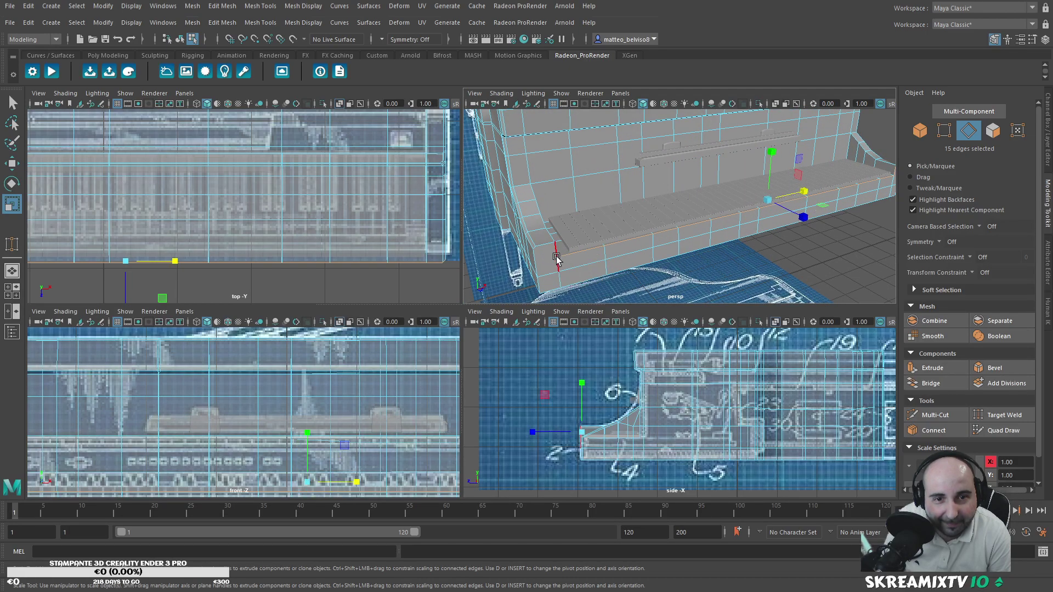
pyautogui.keyDown('shift'); pyautogui.click(626, 259); pyautogui.keyUp('shift')
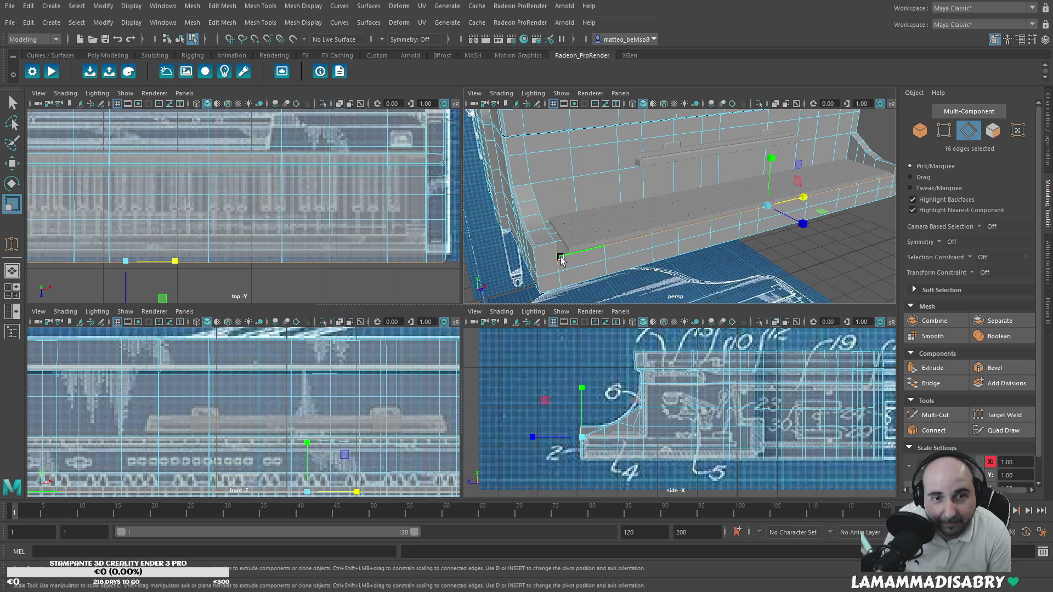
pyautogui.keyDown('alt'); pyautogui.moveTo(642, 257); pyautogui.dragTo(537, 229); pyautogui.keyUp('alt')
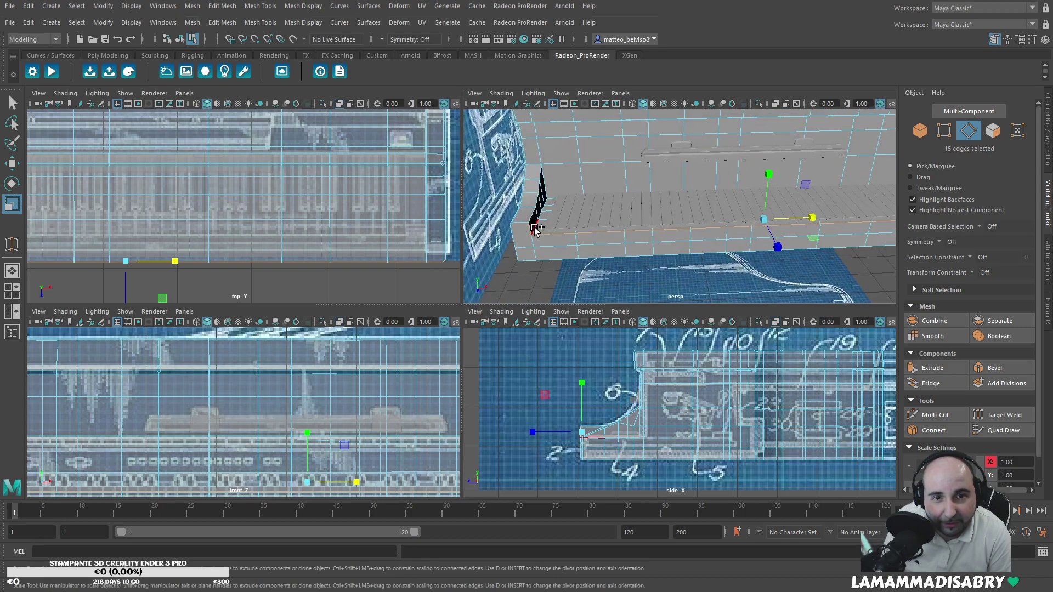
pyautogui.keyDown('alt'); pyautogui.moveTo(616, 234); pyautogui.dragTo(642, 247); pyautogui.keyUp('alt')
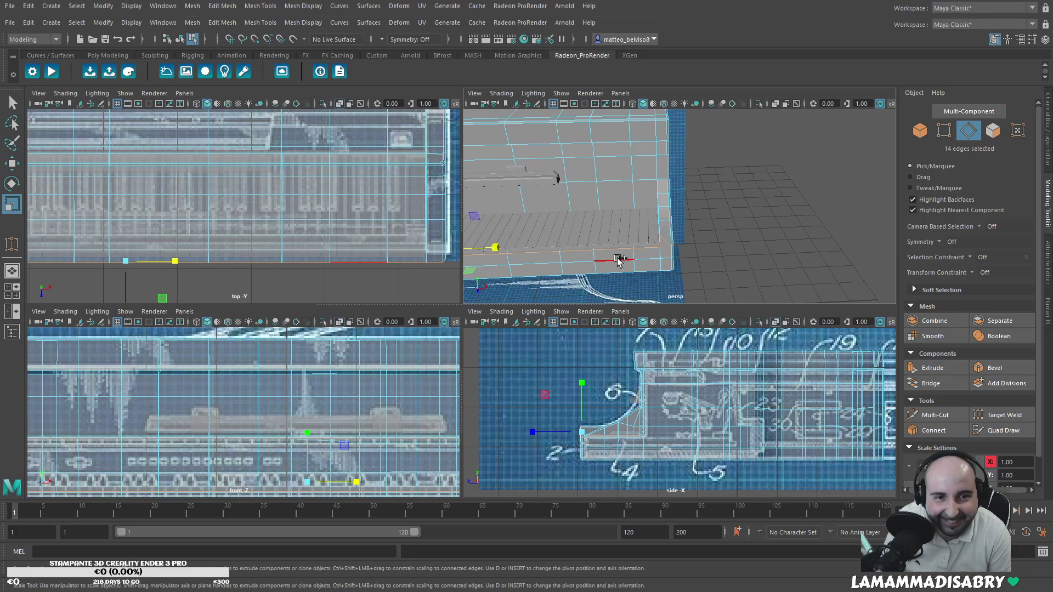
# Step: Undo the edge selections, the left corner alignment and weld, and the front top edge's Y flattening
pyautogui.hotkey('ctrl', 'z')
pyautogui.hotkey('ctrl', 'z')
pyautogui.hotkey('ctrl', 'z')
pyautogui.hotkey('ctrl', 'z')
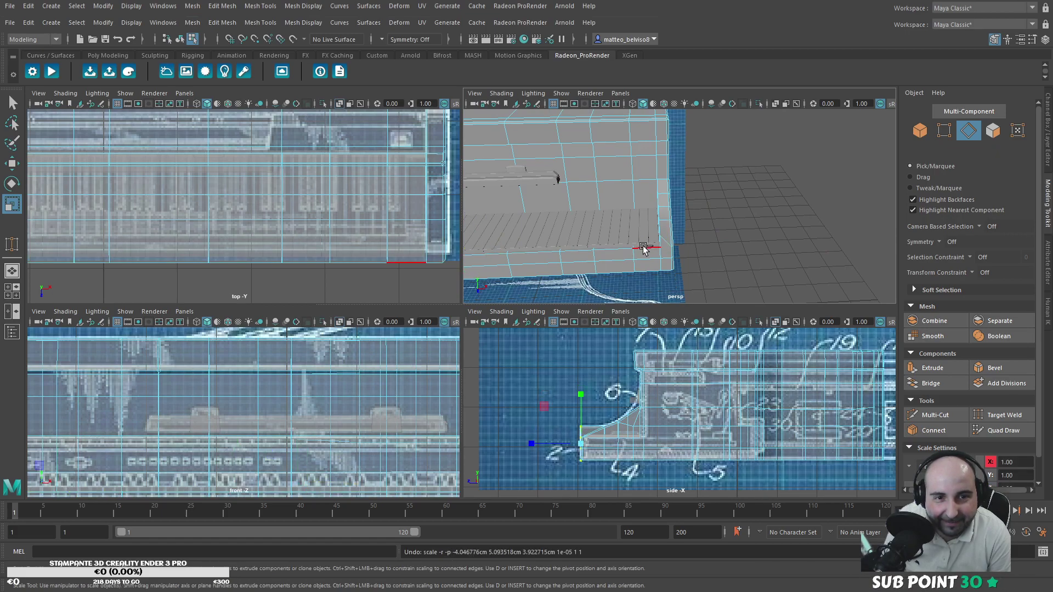
pyautogui.hotkey('ctrl', 'z')
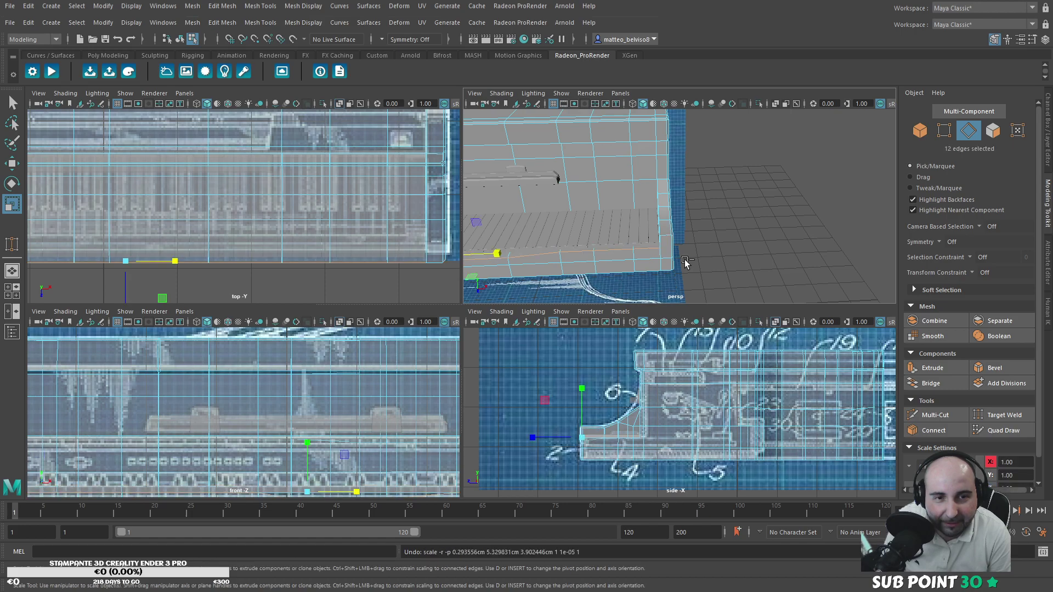
# Step: Exclude the edge at the right side panel from the front top edge selection and flatten the remaining edges along Y
pyautogui.keyDown('alt'); pyautogui.moveTo(641, 266); pyautogui.dragTo(585, 265); pyautogui.keyUp('alt')
pyautogui.keyDown('alt'); pyautogui.moveTo(586, 265); pyautogui.dragTo(623, 238, button='right'); pyautogui.keyUp('alt')
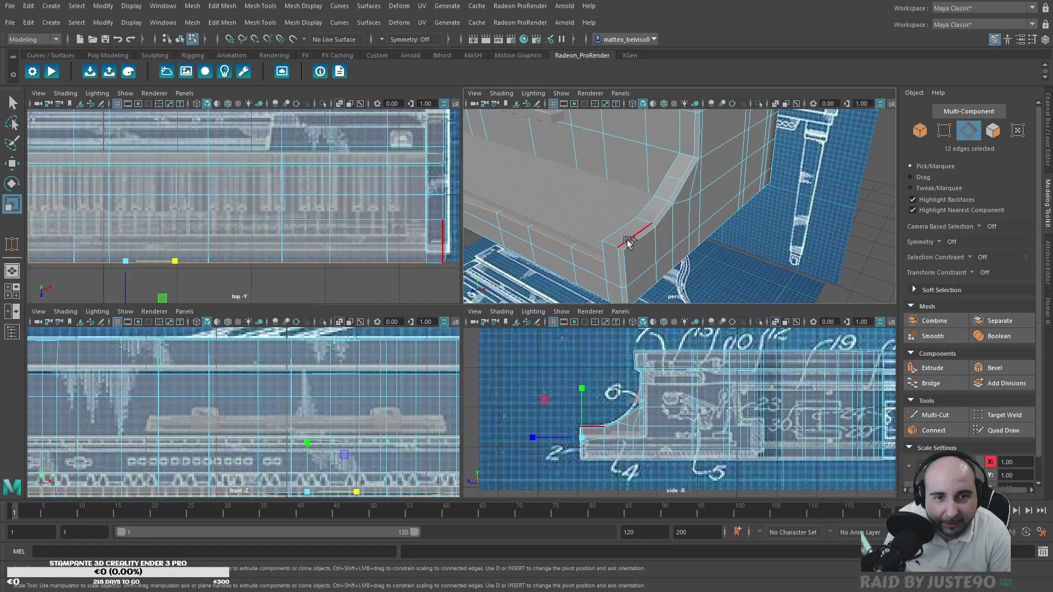
pyautogui.keyDown('ctrl'); pyautogui.click(620, 248); pyautogui.keyUp('ctrl')
pyautogui.keyDown('alt'); pyautogui.moveTo(610, 252); pyautogui.dragTo(725, 231); pyautogui.keyUp('alt')
pyautogui.keyDown('alt'); pyautogui.moveTo(1000, 231); pyautogui.dragTo(979, 246, button='middle'); pyautogui.keyUp('alt')
pyautogui.keyDown('alt'); pyautogui.moveTo(660, 239); pyautogui.dragTo(484, 275, button='middle'); pyautogui.keyUp('alt')
pyautogui.moveTo(606, 239); pyautogui.dragTo(598, 332)
# Step: Target weld the duplicate vertices at the left end of the key bed's flattened front top edge
pyautogui.keyDown('alt'); pyautogui.moveTo(518, 277); pyautogui.dragTo(468, 262); pyautogui.keyUp('alt')
pyautogui.keyDown('alt'); pyautogui.moveTo(341, 241); pyautogui.dragTo(455, 240, button='middle'); pyautogui.keyUp('alt')
pyautogui.keyDown('alt'); pyautogui.moveTo(565, 253); pyautogui.dragTo(726, 249, button='middle'); pyautogui.keyUp('alt')
pyautogui.scroll(3, 652, 254)
pyautogui.keyDown('alt'); pyautogui.moveTo(651, 256); pyautogui.dragTo(765, 258); pyautogui.keyUp('alt')
pyautogui.scroll(3, 809, 238)
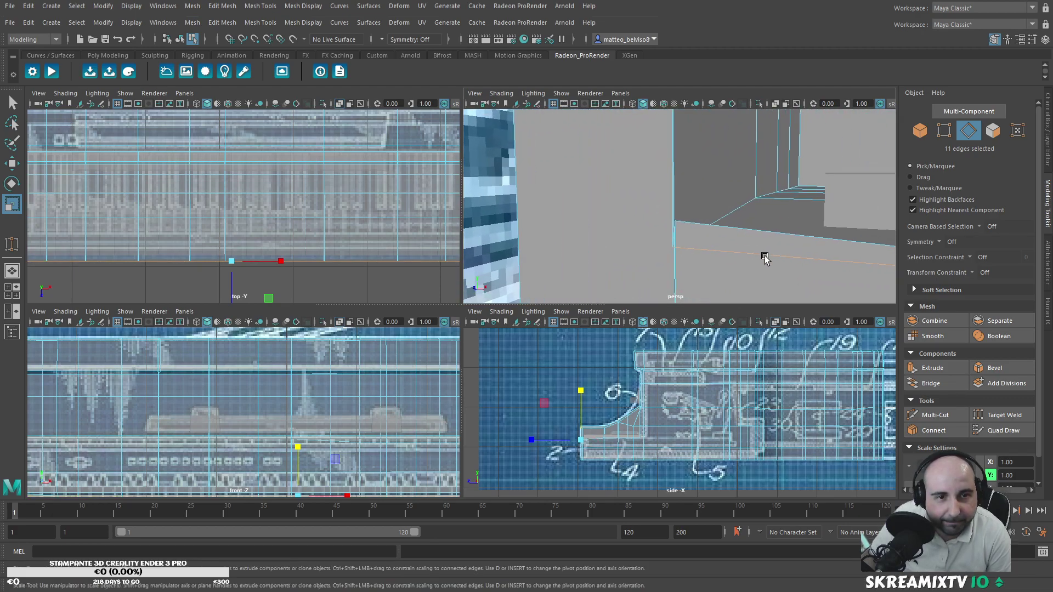
pyautogui.press('F9')
pyautogui.click(665, 253)
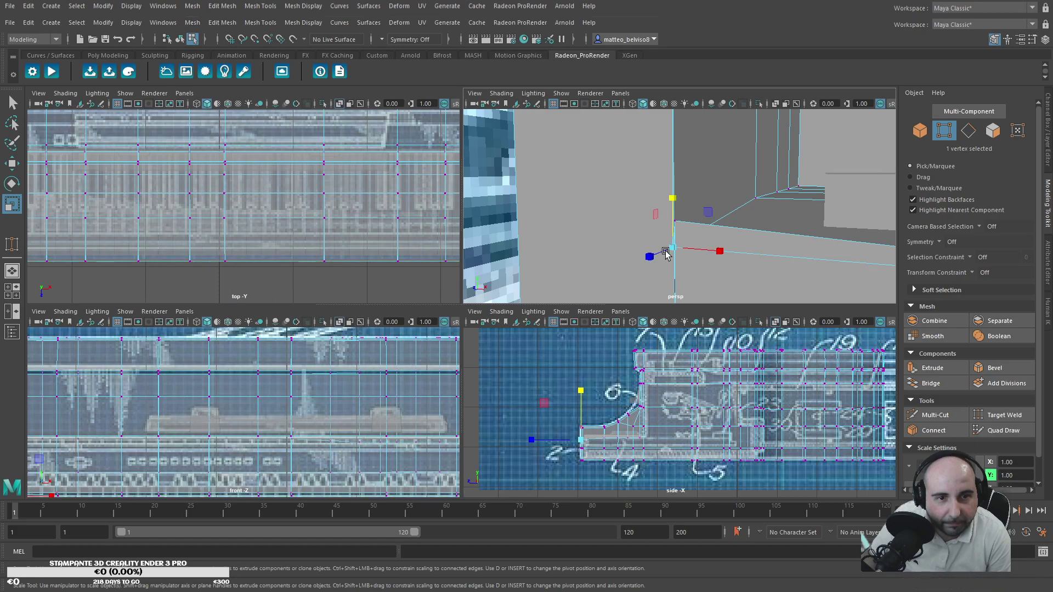
pyautogui.press('w')
pyautogui.moveTo(699, 248); pyautogui.dragTo(701, 253)
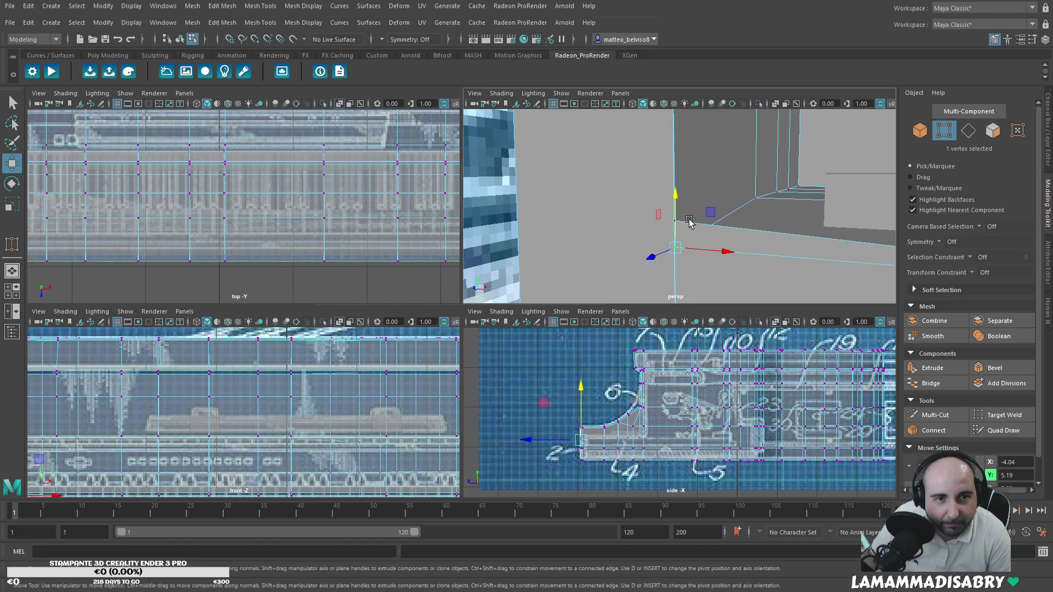
pyautogui.moveTo(672, 187); pyautogui.dragTo(662, 217)
pyautogui.click(1003, 415)
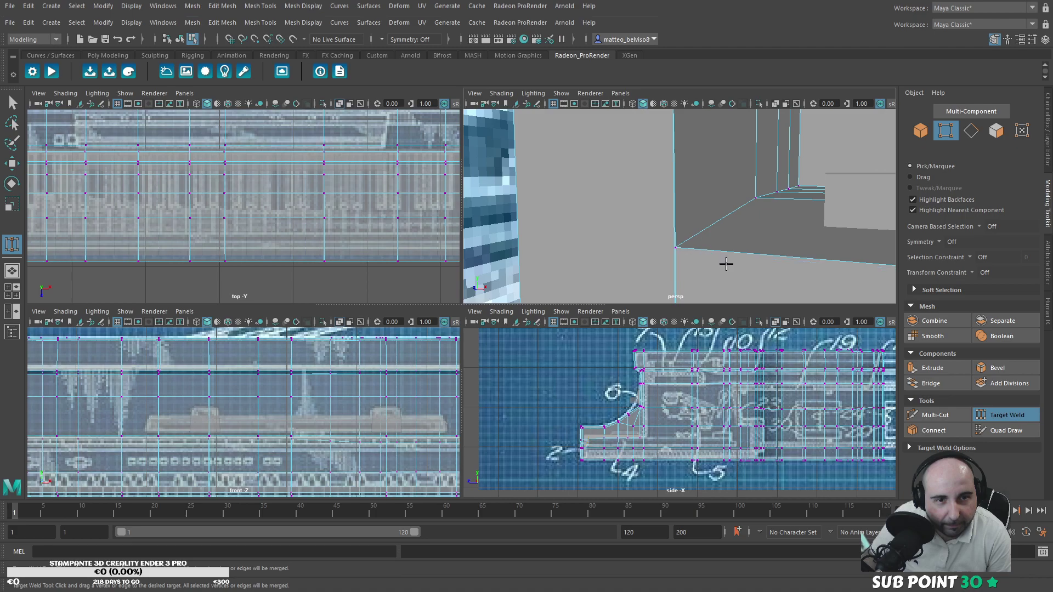
pyautogui.press('q')
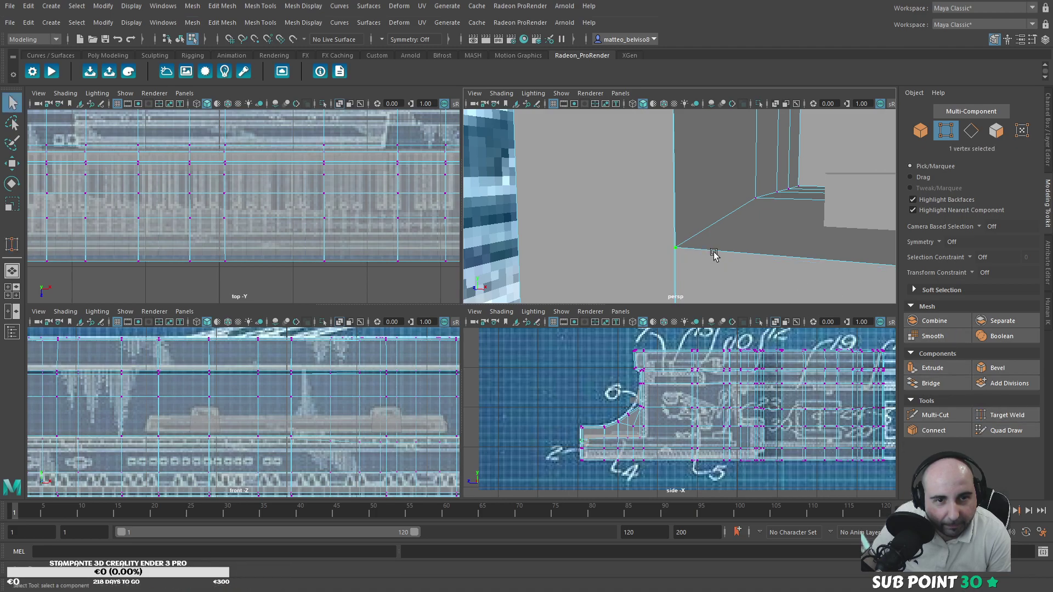
# Step: Select the three vertices down the left side panel's front inner edge and flatten them along X to a scale of 0
pyautogui.press('w')
pyautogui.press('f')
pyautogui.keyDown('shift'); pyautogui.click(678, 256); pyautogui.keyUp('shift')
pyautogui.press('r')
pyautogui.keyDown('shift'); pyautogui.moveTo(699, 215); pyautogui.dragTo(724, 202); pyautogui.keyUp('shift')
pyautogui.keyDown('shift'); pyautogui.click(674, 222); pyautogui.keyUp('shift')
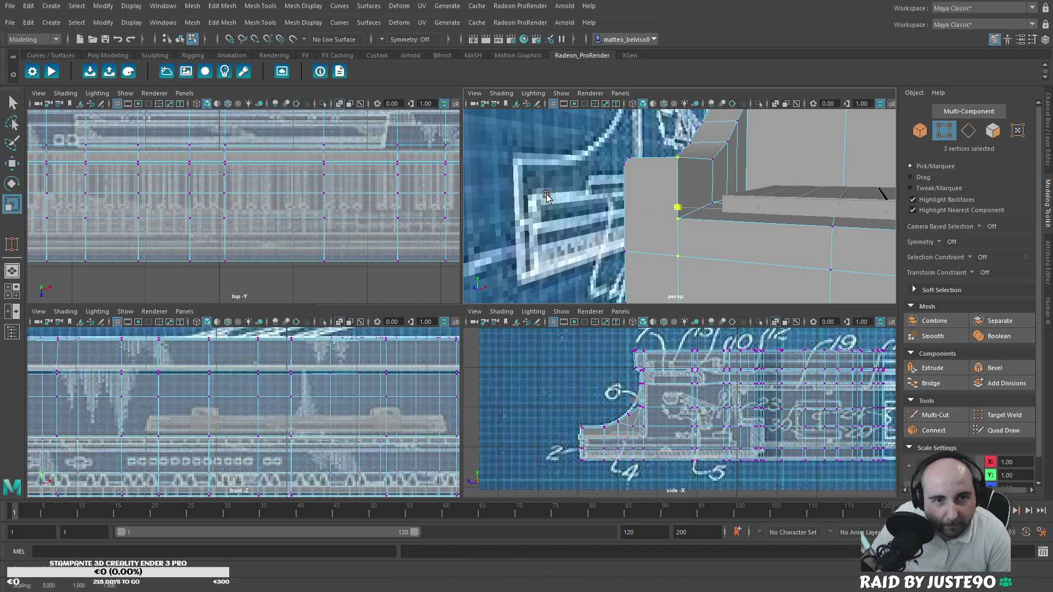
# Step: Try moving the welded left corner vertex along Y and undo the move
pyautogui.keyDown('alt'); pyautogui.moveTo(647, 234); pyautogui.dragTo(703, 230); pyautogui.keyUp('alt')
pyautogui.click(677, 221)
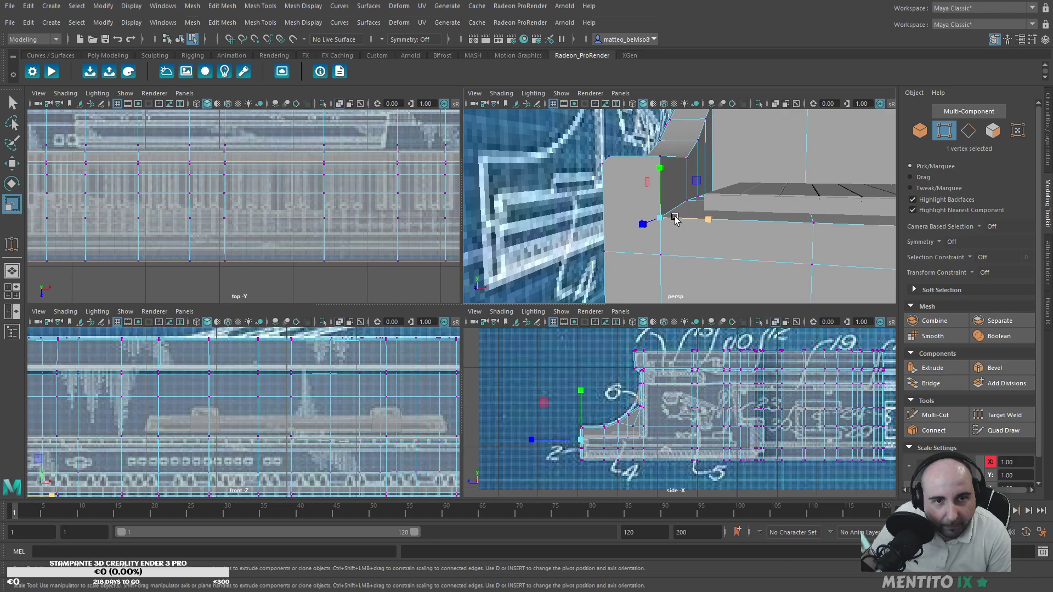
pyautogui.press('w')
pyautogui.moveTo(657, 189); pyautogui.dragTo(660, 186)
pyautogui.hotkey('ctrl', 'z')
# Step: Select the five vertices along the bottom inner edge of the left side panel and flatten them along Y
pyautogui.click(696, 202)
pyautogui.keyDown('shift'); pyautogui.click(703, 196); pyautogui.keyUp('shift')
pyautogui.keyDown('alt'); pyautogui.moveTo(703, 223); pyautogui.dragTo(710, 212); pyautogui.keyUp('alt')
pyautogui.keyDown('alt'); pyautogui.moveTo(703, 153); pyautogui.dragTo(709, 177, button='middle'); pyautogui.keyUp('alt')
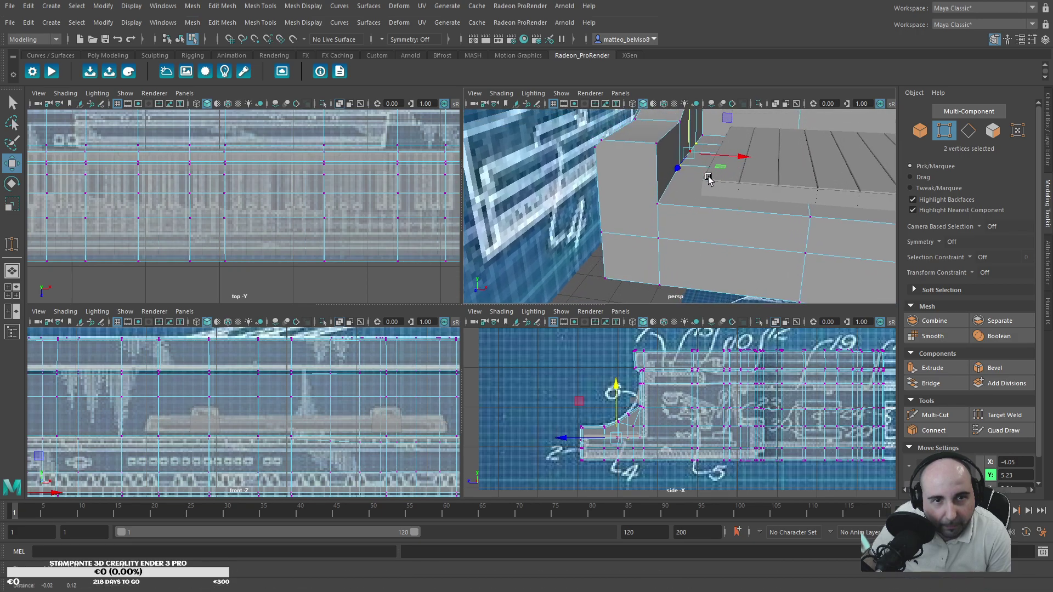
pyautogui.keyDown('alt'); pyautogui.moveTo(709, 178); pyautogui.dragTo(682, 143); pyautogui.keyUp('alt')
pyautogui.hotkey('ctrl', 'z')
pyautogui.keyDown('shift'); pyautogui.click(712, 153); pyautogui.keyUp('shift')
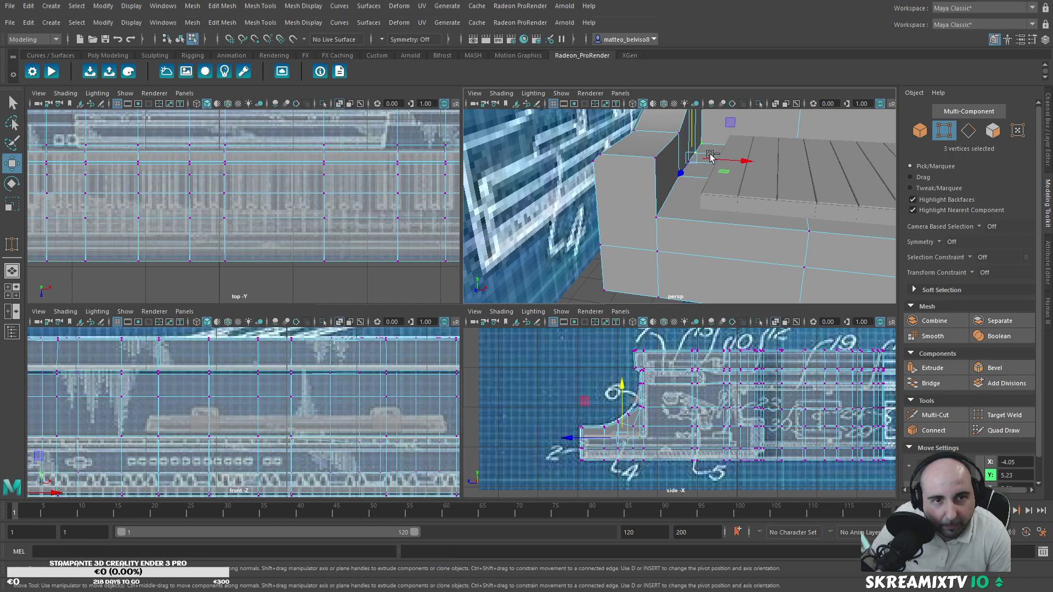
pyautogui.keyDown('shift'); pyautogui.click(689, 128); pyautogui.keyUp('shift')
pyautogui.press('e')
pyautogui.press('r')
pyautogui.moveTo(688, 127); pyautogui.dragTo(684, 141)
pyautogui.moveTo(673, 219); pyautogui.dragTo(675, 227)
# Step: Lower the five flattened vertices along Y to 5.18, in line with the key bed's front top edge
pyautogui.keyDown('alt'); pyautogui.moveTo(696, 234); pyautogui.dragTo(717, 226); pyautogui.keyUp('alt')
pyautogui.keyDown('alt'); pyautogui.moveTo(713, 224); pyautogui.dragTo(595, 184, button='middle'); pyautogui.keyUp('alt')
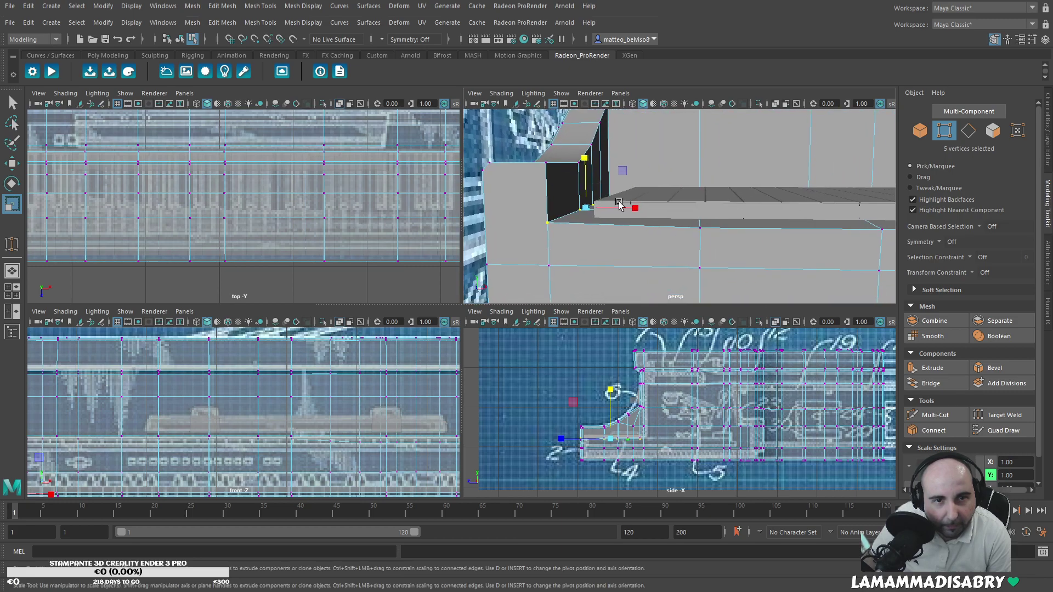
pyautogui.press('w')
pyautogui.moveTo(584, 160); pyautogui.dragTo(576, 164)
pyautogui.keyDown('alt'); pyautogui.moveTo(624, 241); pyautogui.dragTo(644, 296); pyautogui.keyUp('alt')
pyautogui.scroll(-2, 678, 241)
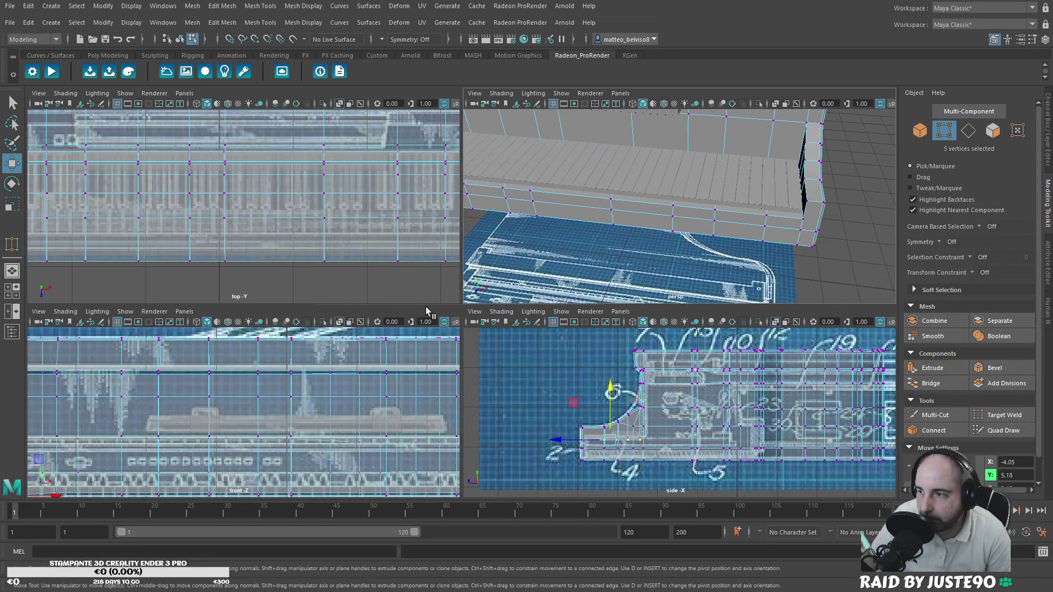
pyautogui.scroll(3, 292, 266)
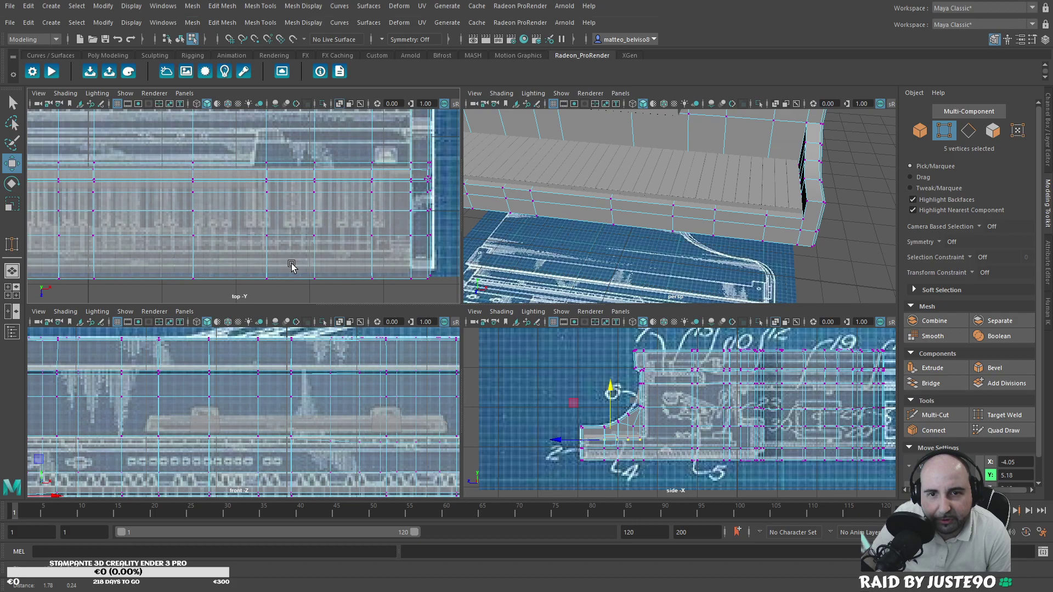
# Step: Examine the piano keys in object mode, selecting the rightmost key and one near the middle of the keyboard
pyautogui.click(798, 189)
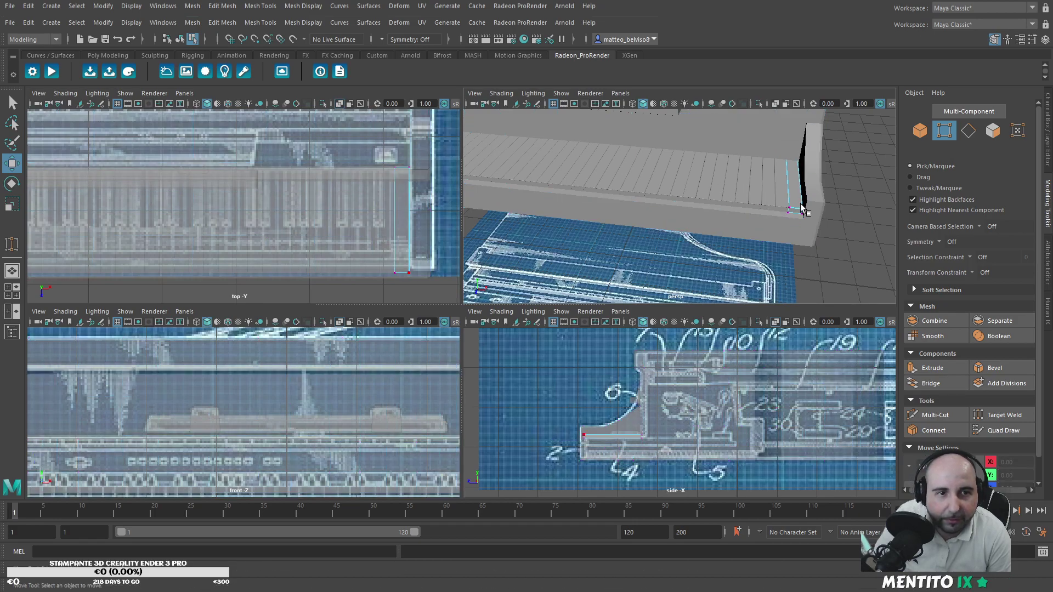
pyautogui.click(915, 131)
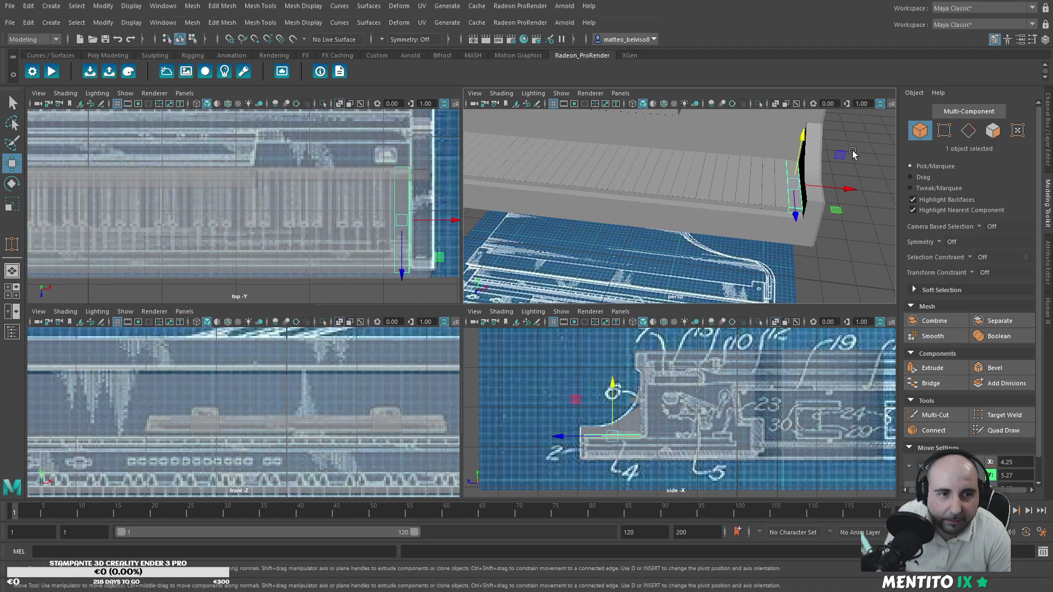
pyautogui.click(805, 218)
pyautogui.keyDown('alt'); pyautogui.moveTo(777, 195); pyautogui.dragTo(730, 249); pyautogui.keyUp('alt')
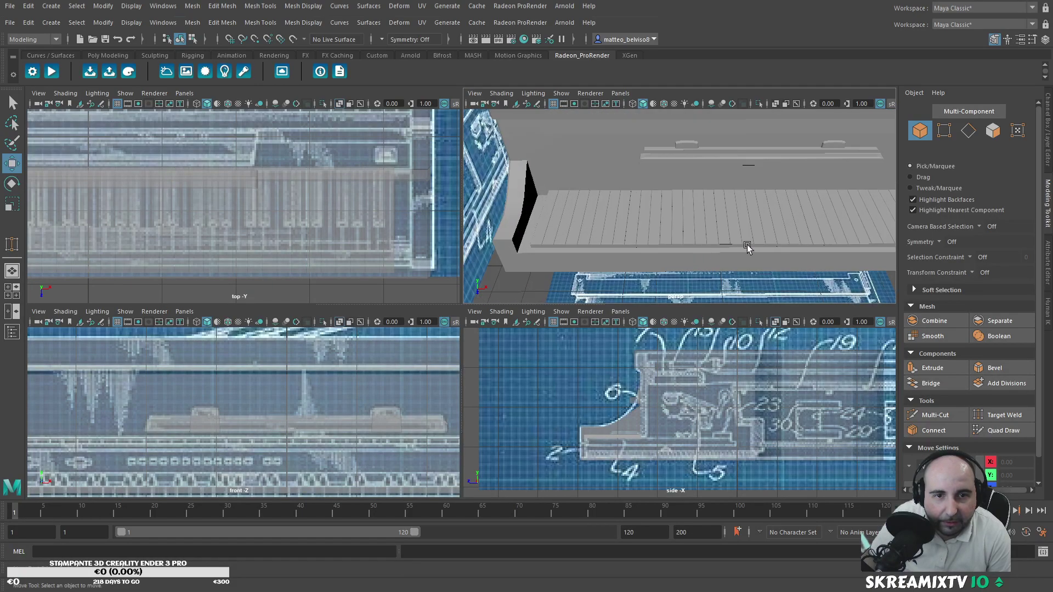
pyautogui.press('F11')
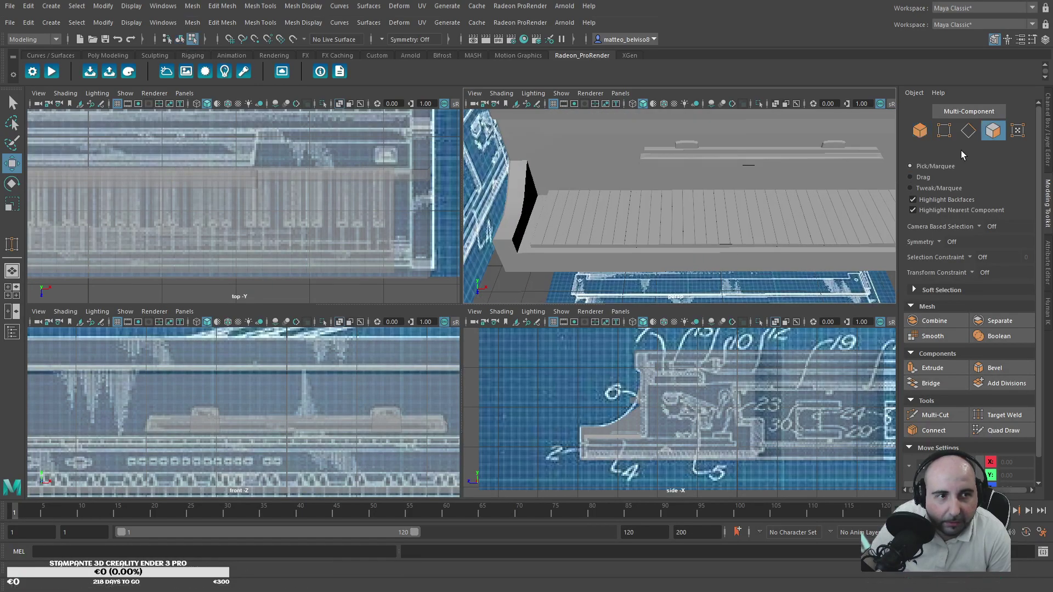
pyautogui.click(917, 132)
pyautogui.keyDown('alt'); pyautogui.moveTo(753, 220); pyautogui.dragTo(722, 243); pyautogui.keyUp('alt')
pyautogui.scroll(3, 723, 243)
pyautogui.scroll(-5, 722, 243)
pyautogui.click(734, 260)
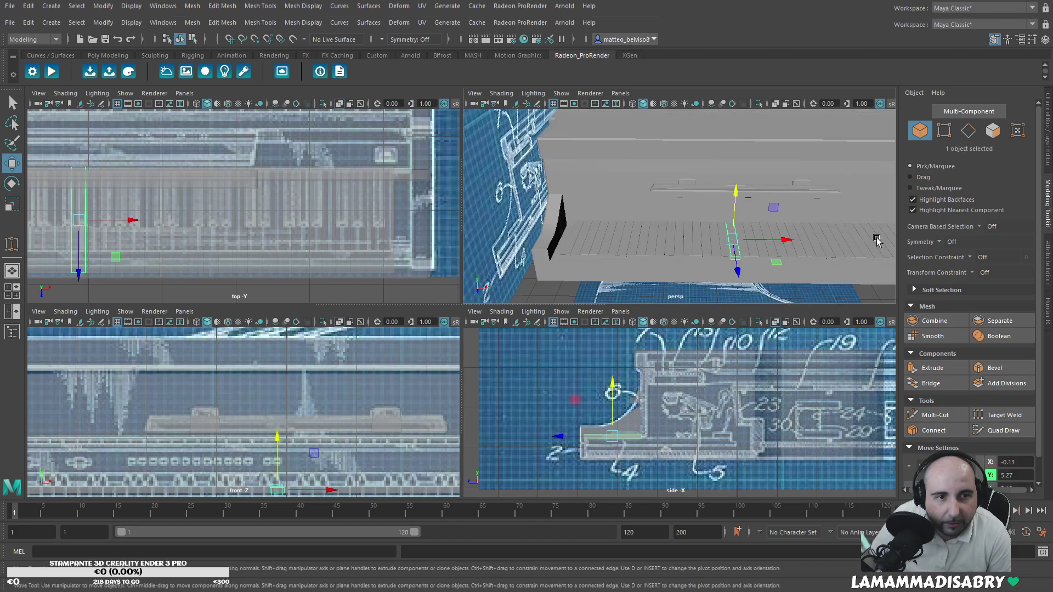
# Step: Select the piano body and return it to multi-component selection mode
pyautogui.click(920, 131)
pyautogui.click(657, 192)
pyautogui.click(630, 201)
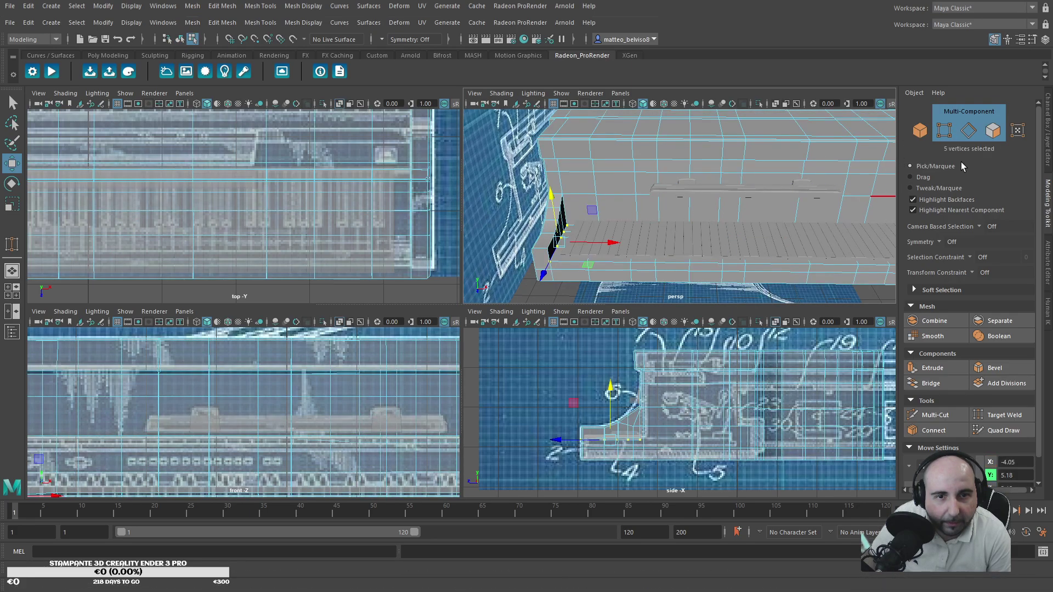
# Step: Select the key bed's top faces beneath the keys in face mode, including those at both ends
pyautogui.click(993, 130)
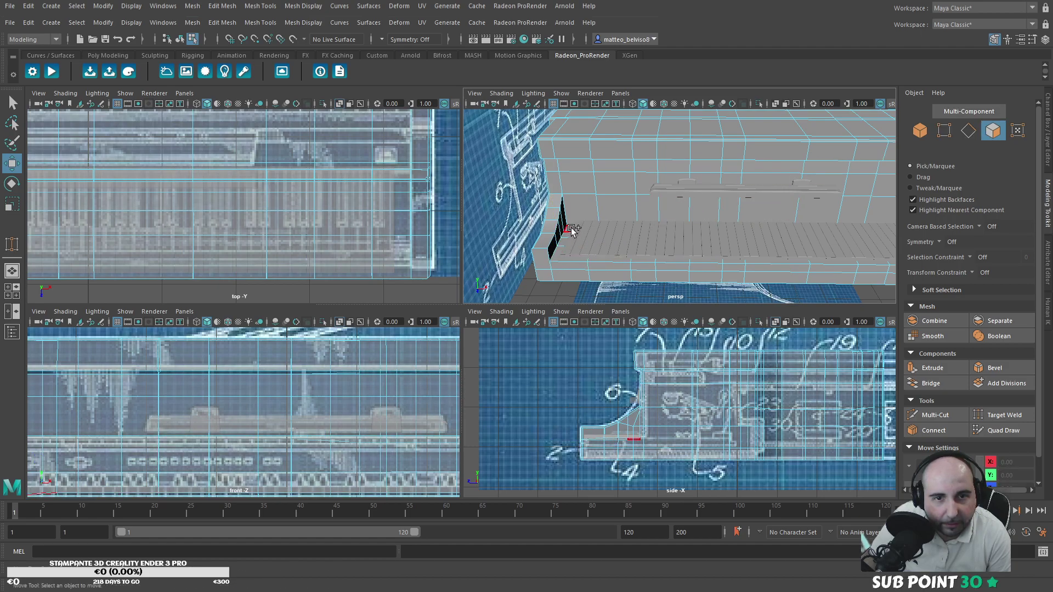
pyautogui.hotkey('ctrl', 'z')
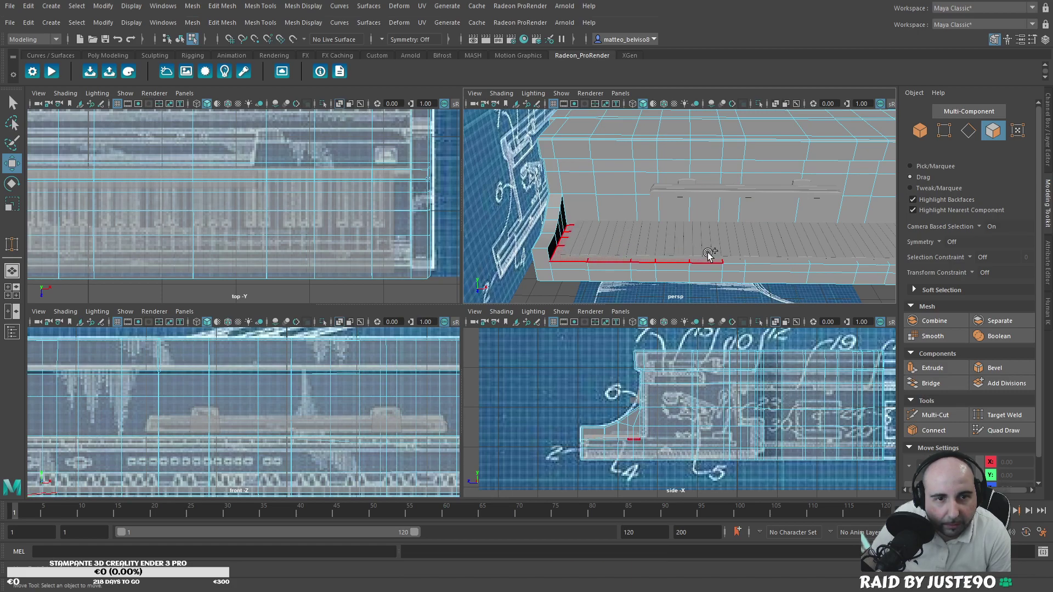
pyautogui.doubleClick(835, 255)
pyautogui.keyDown('alt'); pyautogui.moveTo(802, 251); pyautogui.dragTo(727, 253); pyautogui.keyUp('alt')
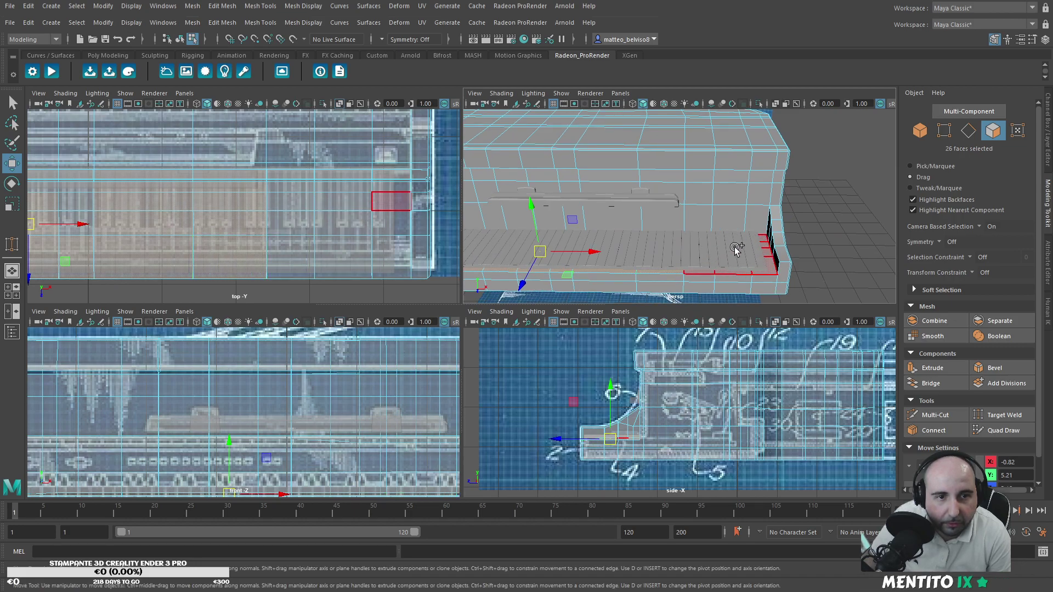
pyautogui.keyDown('shift'); pyautogui.doubleClick(736, 250); pyautogui.keyUp('shift')
# Step: Raise the key bed's top faces above the keys and refine the selection to all 44 faces
pyautogui.moveTo(588, 227); pyautogui.dragTo(585, 212)
pyautogui.hotkey('ctrl', 'z')
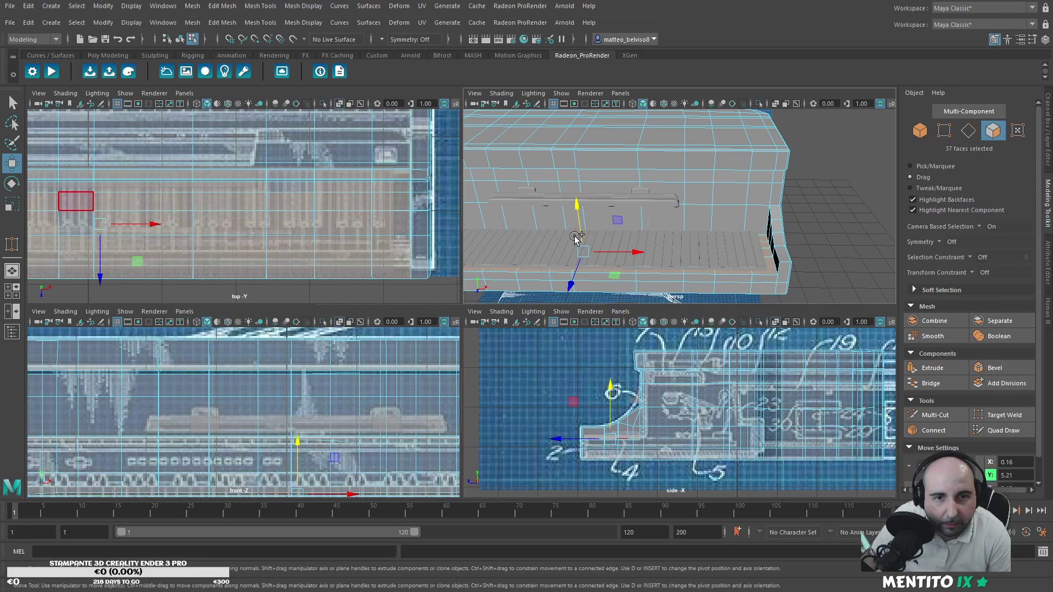
pyautogui.moveTo(581, 243); pyautogui.dragTo(572, 227)
pyautogui.keyDown('ctrl'); pyautogui.moveTo(484, 220); pyautogui.dragTo(578, 203); pyautogui.keyUp('ctrl')
pyautogui.keyDown('alt'); pyautogui.moveTo(629, 216); pyautogui.dragTo(696, 216, button='middle'); pyautogui.keyUp('alt')
pyautogui.keyDown('alt'); pyautogui.moveTo(696, 218); pyautogui.dragTo(771, 244); pyautogui.keyUp('alt')
pyautogui.hotkey('ctrl', 'z')
pyautogui.keyDown('shift'); pyautogui.click(711, 245); pyautogui.keyUp('shift')
pyautogui.press('r')
pyautogui.hotkey('ctrl', 'z')
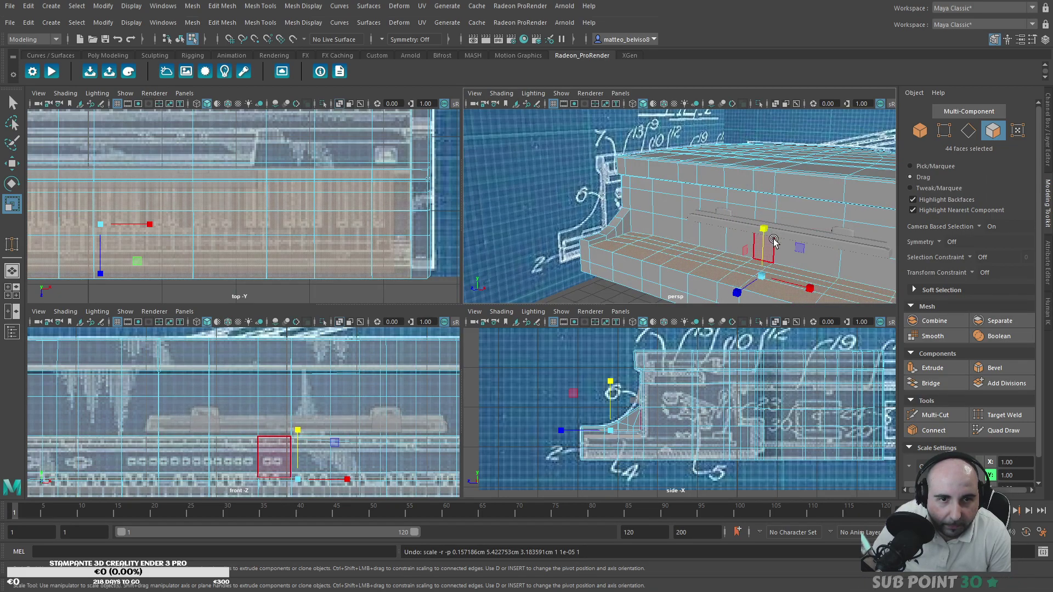
# Step: Flatten the 44 selected key bed faces along Y and lower them beneath the keys to Y 5.17
pyautogui.moveTo(765, 231); pyautogui.dragTo(763, 316)
pyautogui.press('w')
pyautogui.moveTo(762, 264); pyautogui.dragTo(657, 239)
pyautogui.scroll(4, 686, 278)
pyautogui.keyDown('alt'); pyautogui.moveTo(680, 275); pyautogui.dragTo(659, 259); pyautogui.keyUp('alt')
pyautogui.keyDown('alt'); pyautogui.moveTo(659, 259); pyautogui.dragTo(548, 129, button='middle'); pyautogui.keyUp('alt')
pyautogui.keyDown('alt'); pyautogui.moveTo(547, 129); pyautogui.dragTo(651, 160); pyautogui.keyUp('alt')
pyautogui.moveTo(580, 152); pyautogui.dragTo(590, 154)
pyautogui.keyDown('alt'); pyautogui.moveTo(768, 242); pyautogui.dragTo(658, 216); pyautogui.keyUp('alt')
pyautogui.moveTo(628, 161); pyautogui.dragTo(579, 185)
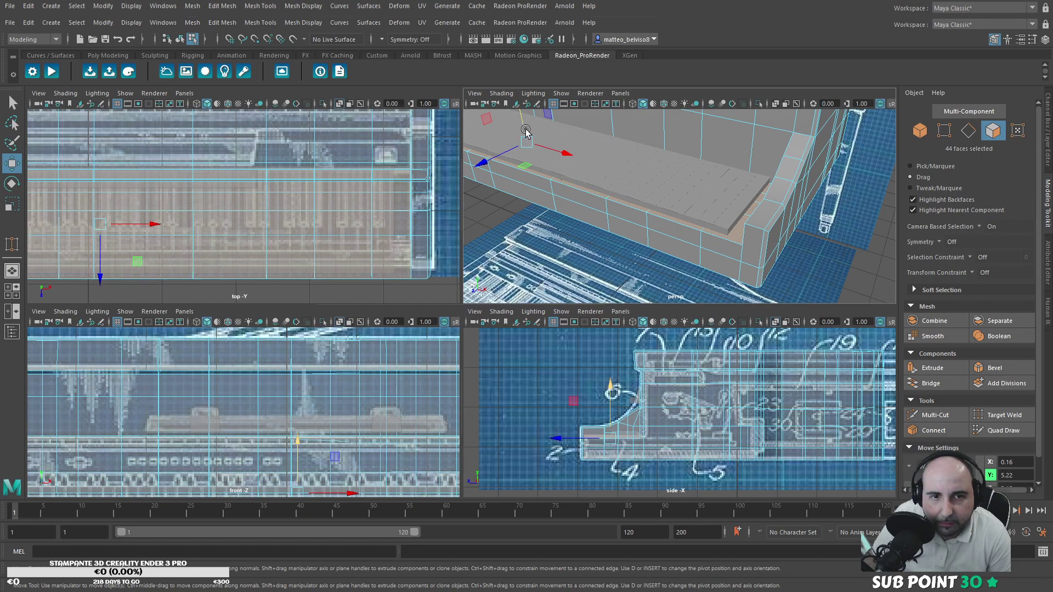
pyautogui.moveTo(525, 132); pyautogui.dragTo(516, 137)
pyautogui.keyDown('alt'); pyautogui.moveTo(631, 250); pyautogui.dragTo(707, 230); pyautogui.keyUp('alt')
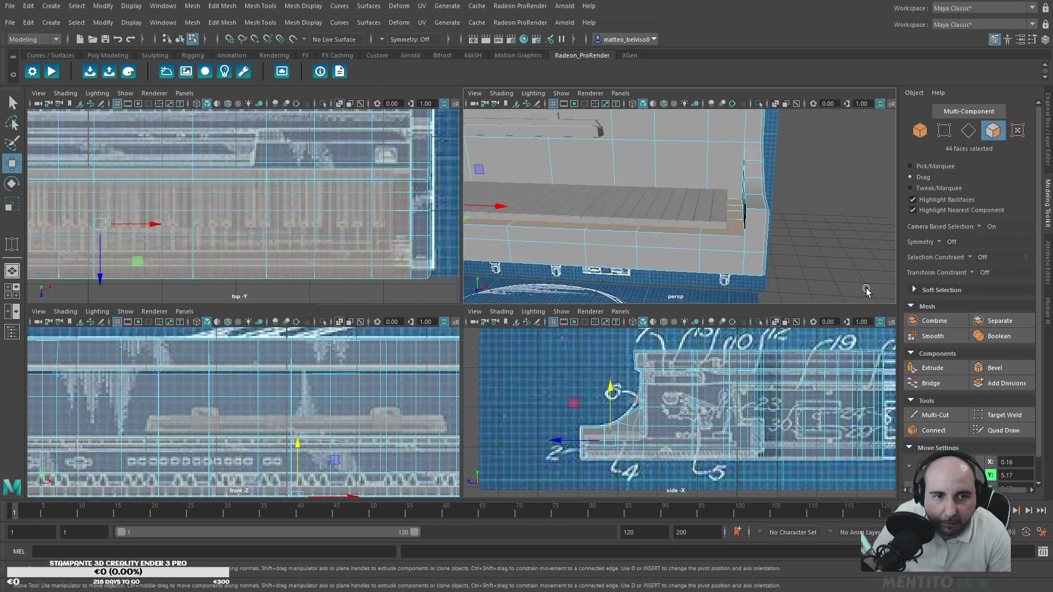
# Step: Insert edge loops through the piano body with Multi-Cut, one beside each end of the keyboard
pyautogui.click(933, 415)
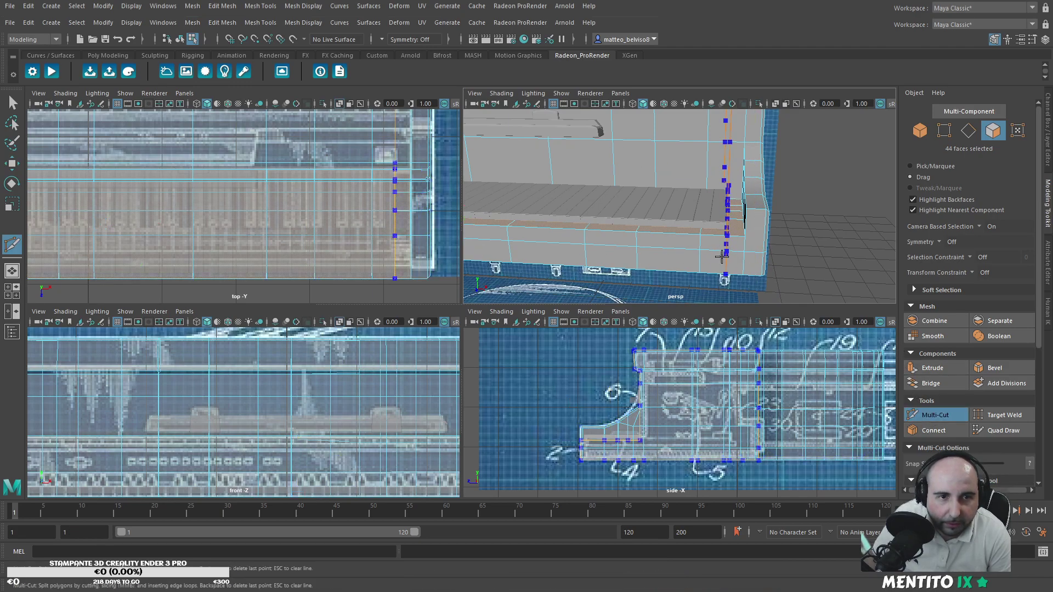
pyautogui.keyDown('alt'); pyautogui.moveTo(603, 250); pyautogui.dragTo(520, 253); pyautogui.keyUp('alt')
pyautogui.keyDown('alt'); pyautogui.moveTo(214, 220); pyautogui.dragTo(384, 226, button='middle'); pyautogui.keyUp('alt')
pyautogui.keyDown('alt'); pyautogui.moveTo(521, 268); pyautogui.dragTo(661, 259, button='middle'); pyautogui.keyUp('alt')
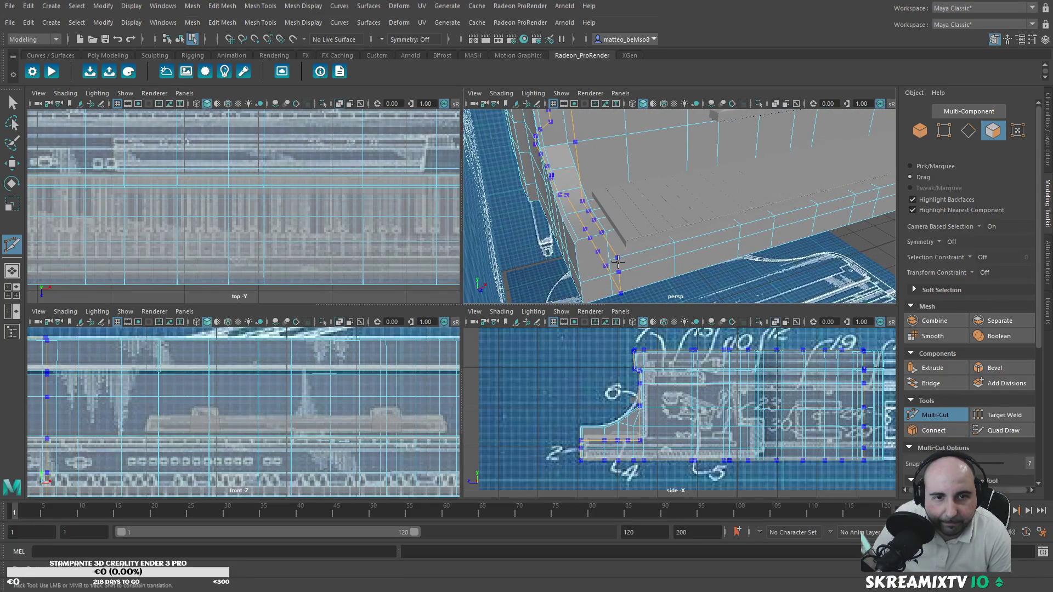
pyautogui.keyDown('alt'); pyautogui.moveTo(631, 259); pyautogui.dragTo(676, 299); pyautogui.keyUp('alt')
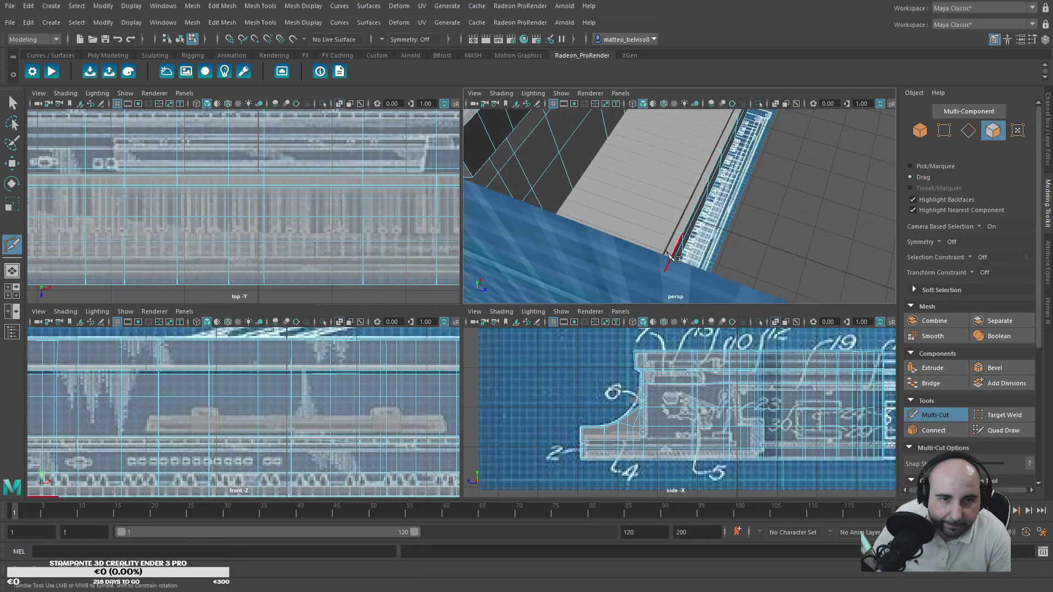
pyautogui.keyDown('alt'); pyautogui.moveTo(671, 256); pyautogui.dragTo(637, 274); pyautogui.keyUp('alt')
pyautogui.keyDown('alt'); pyautogui.moveTo(743, 273); pyautogui.dragTo(851, 250); pyautogui.keyUp('alt')
pyautogui.click(992, 413)
pyautogui.click(993, 413)
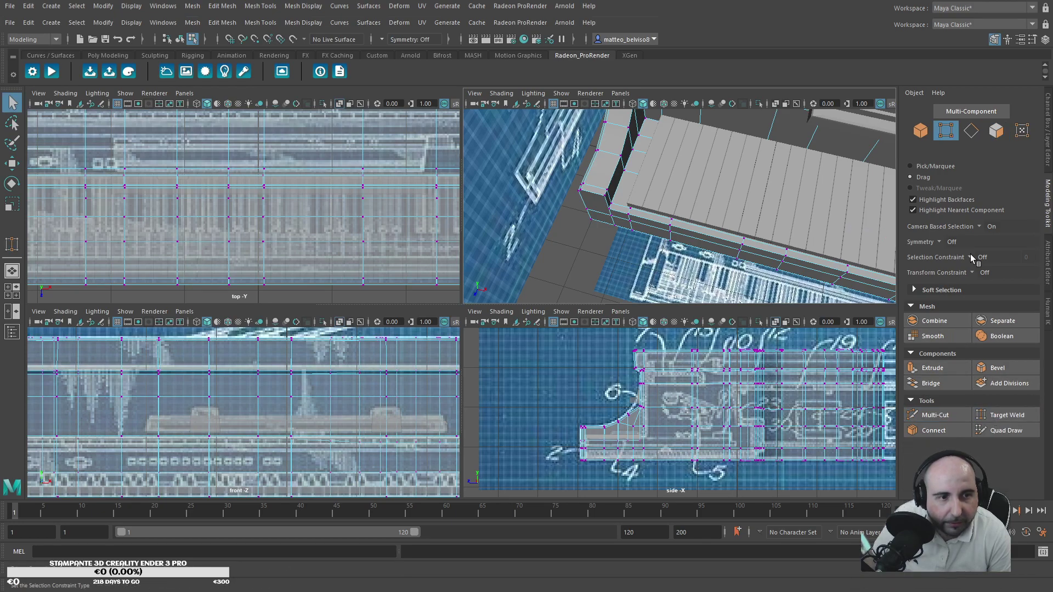
# Step: Select the eight key bed faces between the keys and the two side panels and extrude them upward
pyautogui.click(997, 130)
pyautogui.keyDown('alt'); pyautogui.moveTo(768, 192); pyautogui.dragTo(667, 177); pyautogui.keyUp('alt')
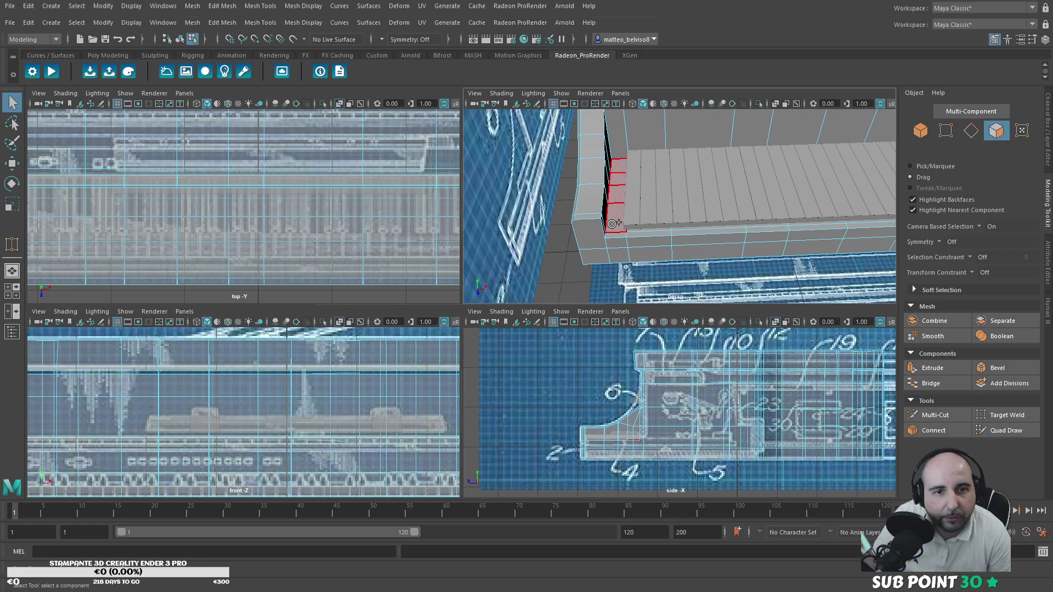
pyautogui.keyDown('shift'); pyautogui.moveTo(612, 224); pyautogui.dragTo(615, 225); pyautogui.keyUp('shift')
pyautogui.keyDown('alt'); pyautogui.moveTo(749, 204); pyautogui.dragTo(672, 201, button='middle'); pyautogui.keyUp('alt')
pyautogui.keyDown('shift'); pyautogui.moveTo(713, 174); pyautogui.dragTo(680, 207); pyautogui.keyUp('shift')
pyautogui.press('w')
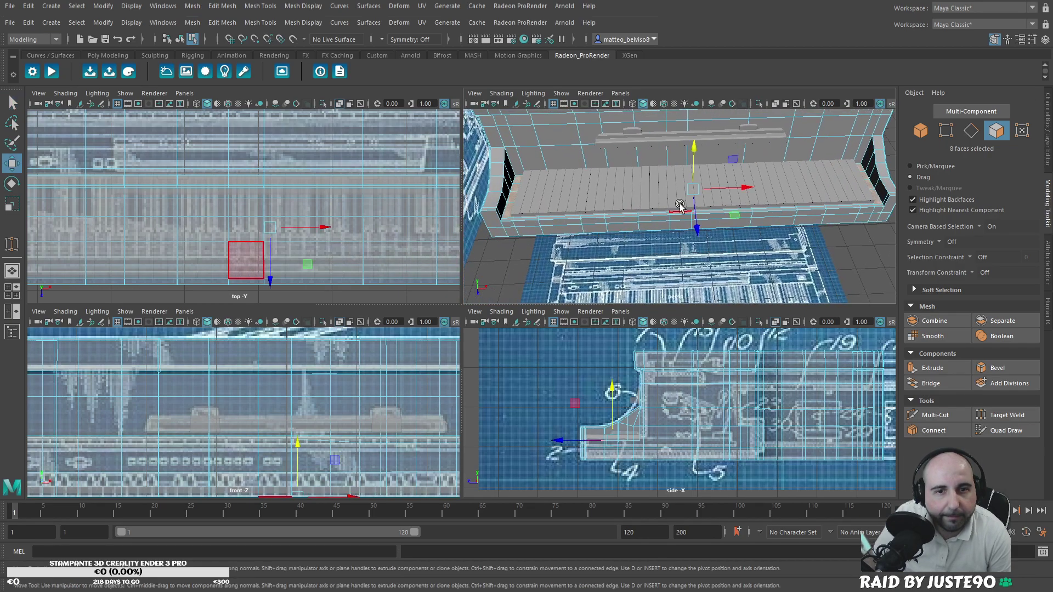
pyautogui.keyDown('shift'); pyautogui.moveTo(691, 163); pyautogui.dragTo(702, 157); pyautogui.keyUp('shift')
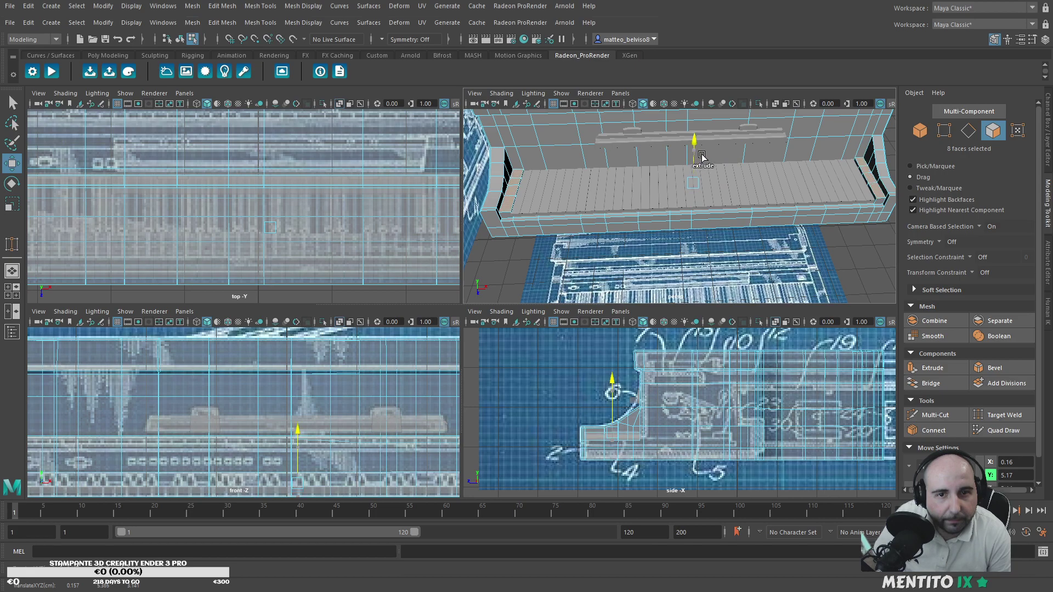
pyautogui.press('r')
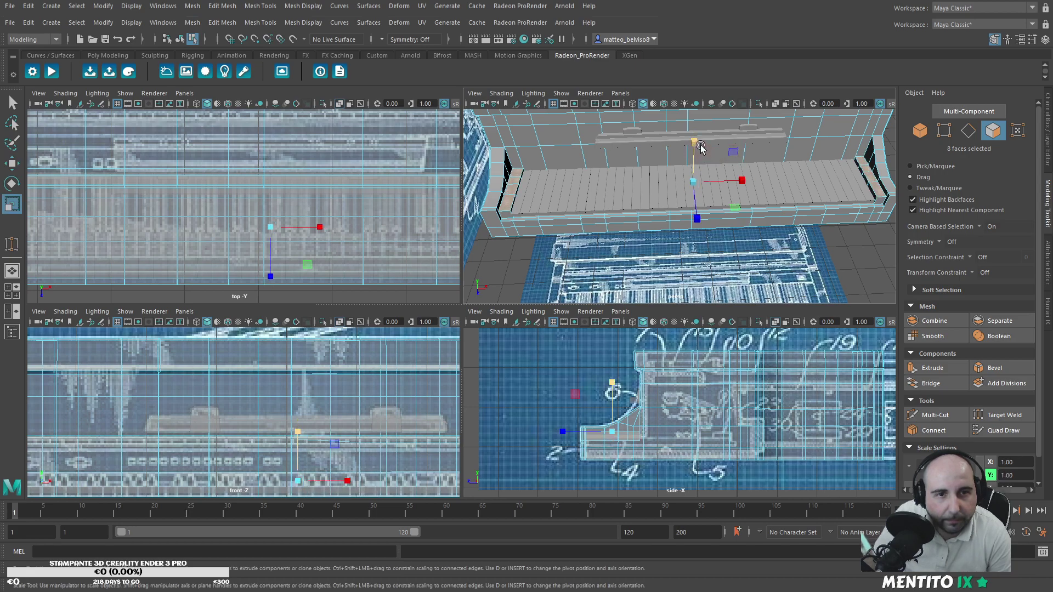
# Step: Select only the 13 faces of the narrow strip along the key bed's front edge and extrude them upward to Y 5.29
pyautogui.keyDown('alt'); pyautogui.moveTo(661, 245); pyautogui.dragTo(552, 226); pyautogui.keyUp('alt')
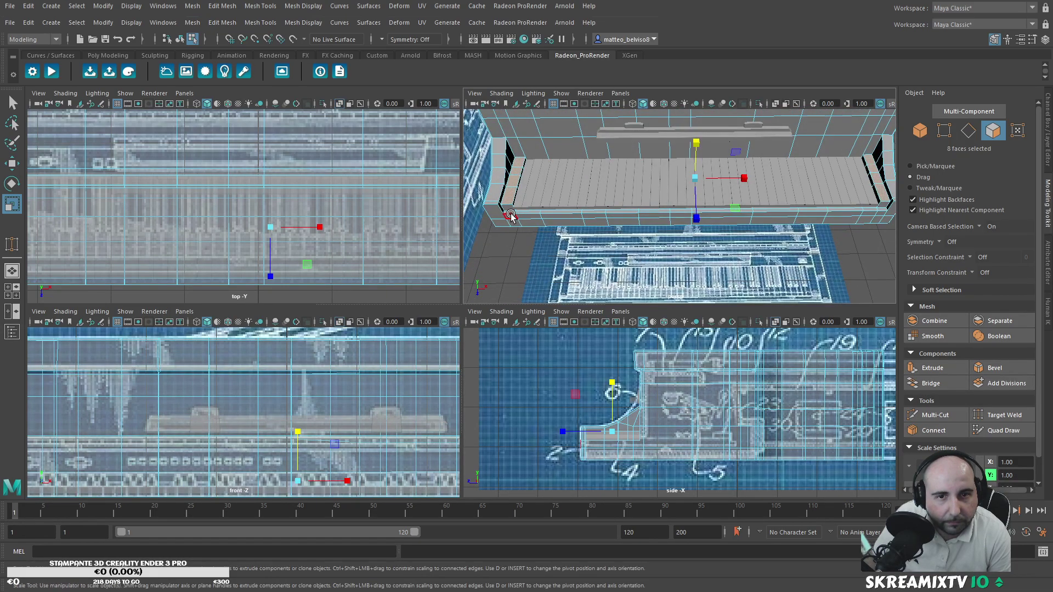
pyautogui.moveTo(590, 213); pyautogui.dragTo(873, 212)
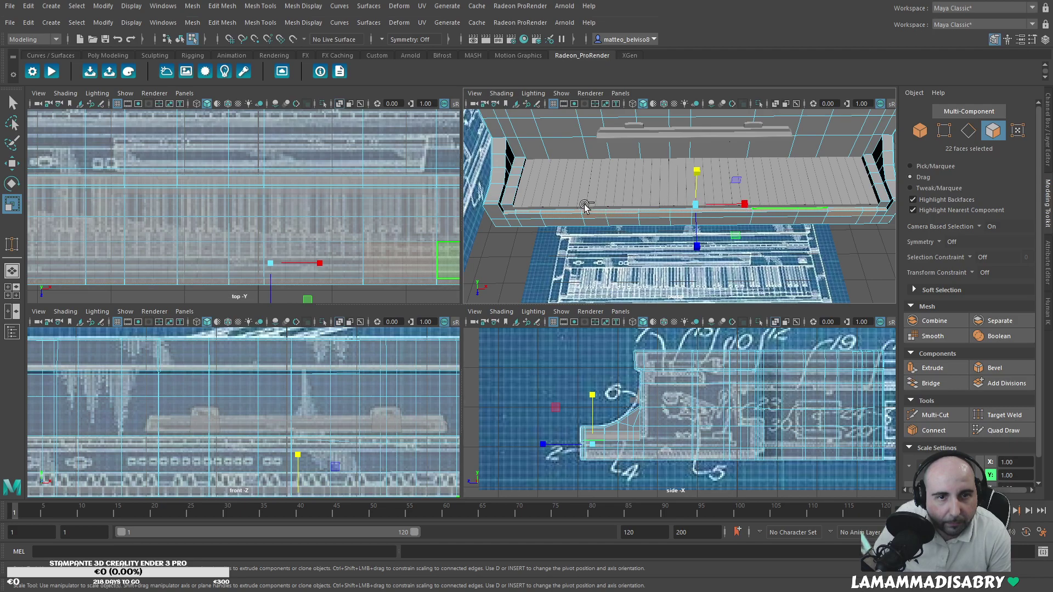
pyautogui.keyDown('ctrl'); pyautogui.moveTo(586, 205); pyautogui.dragTo(531, 204); pyautogui.keyUp('ctrl')
pyautogui.keyDown('ctrl'); pyautogui.moveTo(691, 216); pyautogui.dragTo(856, 216); pyautogui.keyUp('ctrl')
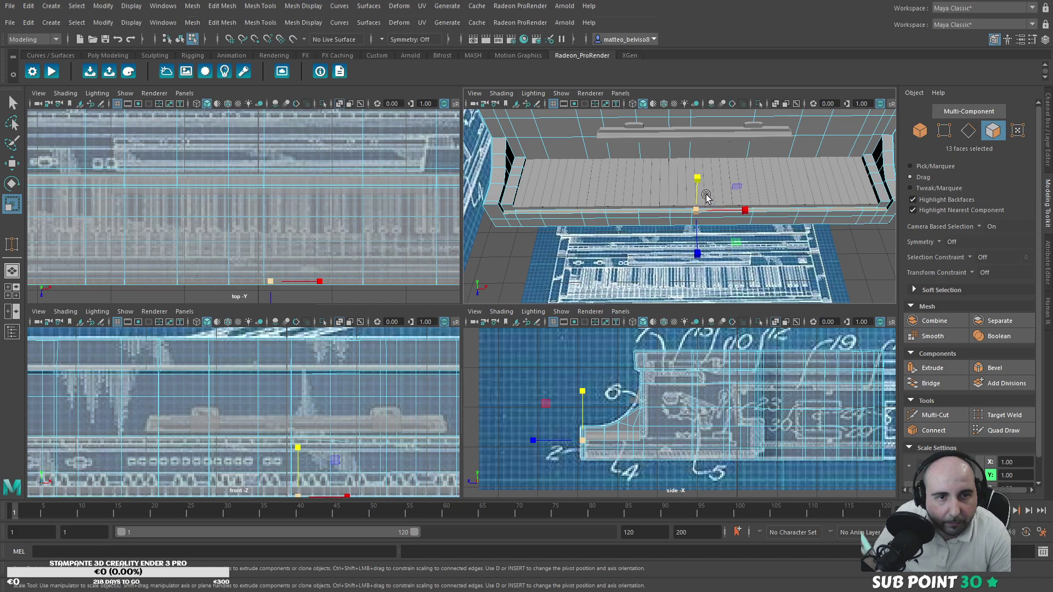
pyautogui.press('w')
pyautogui.hotkey('ctrl', 'e')
pyautogui.keyDown('shift'); pyautogui.moveTo(700, 179); pyautogui.dragTo(699, 181); pyautogui.keyUp('shift')
pyautogui.scroll(3, 781, 189)
pyautogui.keyDown('alt'); pyautogui.moveTo(808, 183); pyautogui.dragTo(731, 153); pyautogui.keyUp('alt')
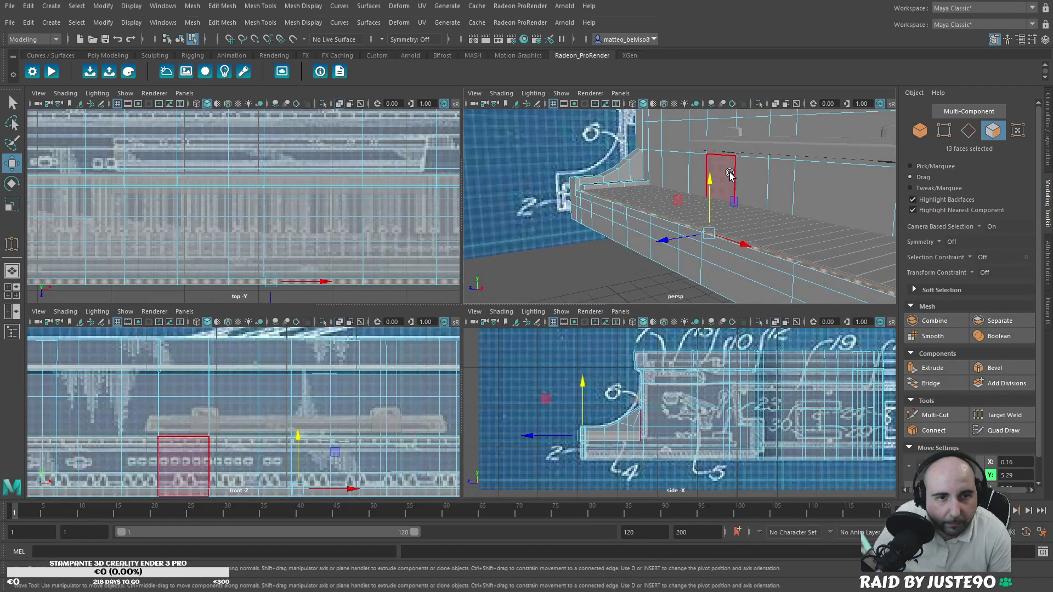
# Step: Lower the 13 selected faces along the keyboard's front edge to Y 5.25 and bevel them with a fraction of 0.5
pyautogui.keyDown('alt'); pyautogui.moveTo(739, 228); pyautogui.dragTo(797, 235); pyautogui.keyUp('alt')
pyautogui.moveTo(709, 186); pyautogui.dragTo(701, 193)
pyautogui.keyDown('alt'); pyautogui.moveTo(571, 225); pyautogui.dragTo(692, 206); pyautogui.keyUp('alt')
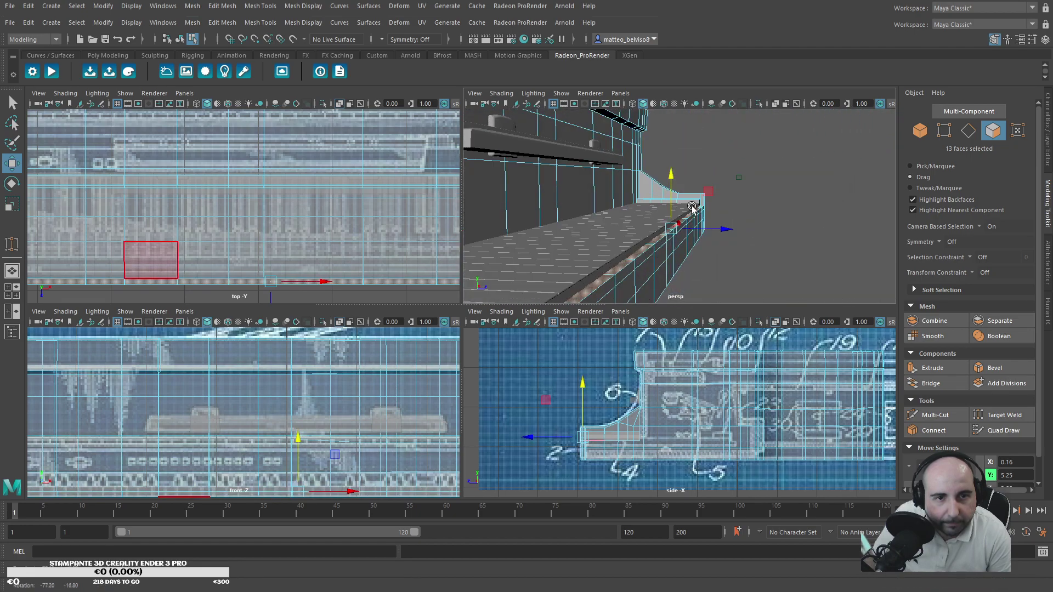
pyautogui.click(991, 368)
# Step: Select the four top faces of the end block at each side of the keyboard, bevel all eight and adjust the bevel fraction
pyautogui.keyDown('alt'); pyautogui.moveTo(703, 258); pyautogui.dragTo(507, 274); pyautogui.keyUp('alt')
pyautogui.keyDown('alt'); pyautogui.moveTo(693, 242); pyautogui.dragTo(578, 242, button='middle'); pyautogui.keyUp('alt')
pyautogui.keyDown('alt'); pyautogui.moveTo(578, 240); pyautogui.dragTo(482, 212); pyautogui.keyUp('alt')
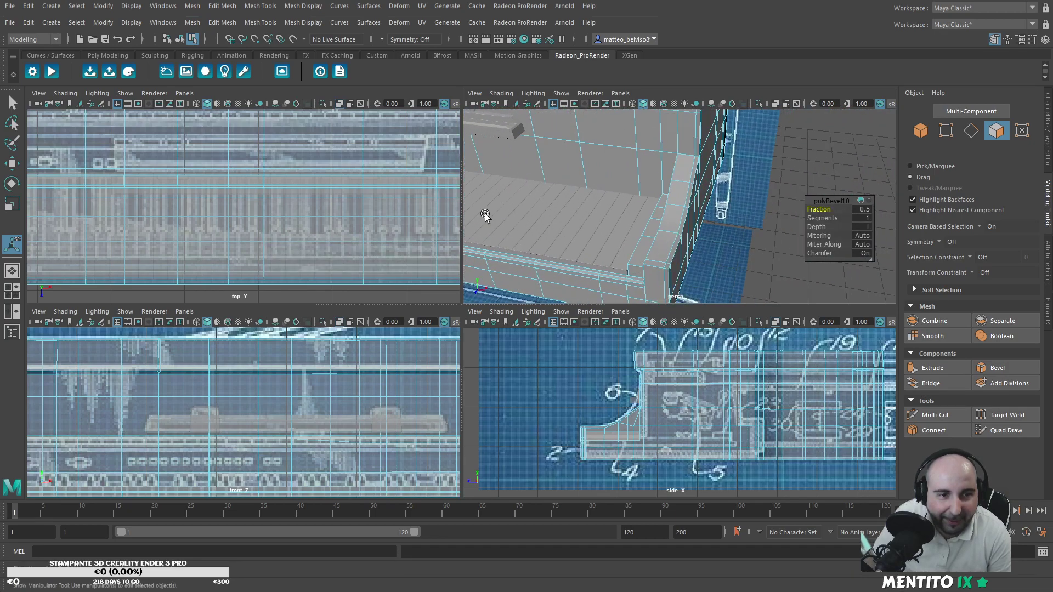
pyautogui.keyDown('alt'); pyautogui.moveTo(607, 230); pyautogui.dragTo(727, 242); pyautogui.keyUp('alt')
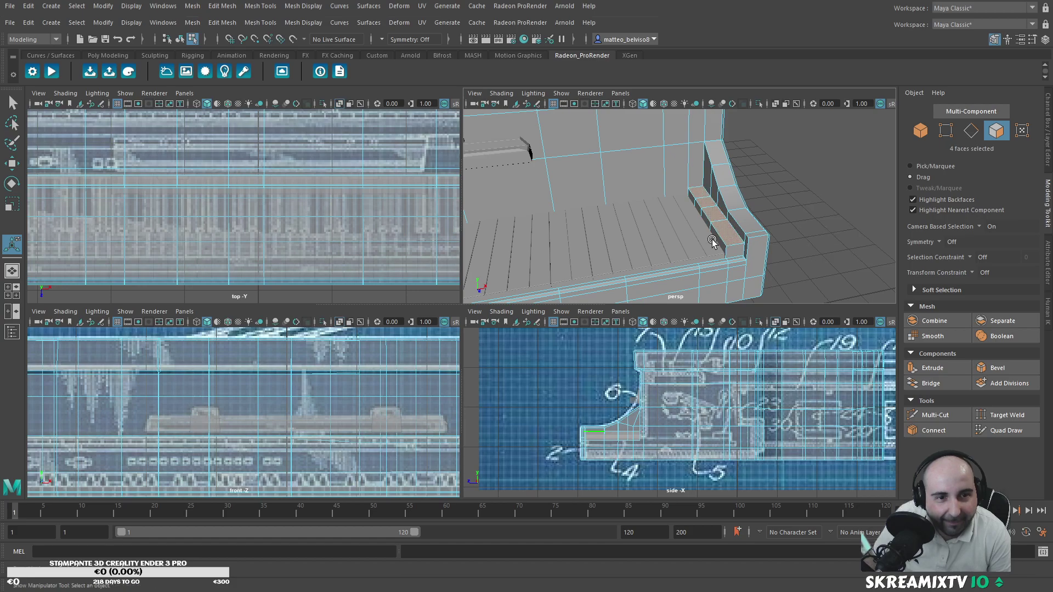
pyautogui.keyDown('alt'); pyautogui.moveTo(726, 242); pyautogui.dragTo(776, 207, button='middle'); pyautogui.keyUp('alt')
pyautogui.keyDown('alt'); pyautogui.moveTo(554, 230); pyautogui.dragTo(789, 186, button='middle'); pyautogui.keyUp('alt')
pyautogui.keyDown('alt'); pyautogui.moveTo(789, 186); pyautogui.dragTo(741, 196); pyautogui.keyUp('alt')
pyautogui.keyDown('shift'); pyautogui.moveTo(648, 133); pyautogui.dragTo(642, 140); pyautogui.keyUp('shift')
pyautogui.keyDown('shift'); pyautogui.click(617, 196); pyautogui.keyUp('shift')
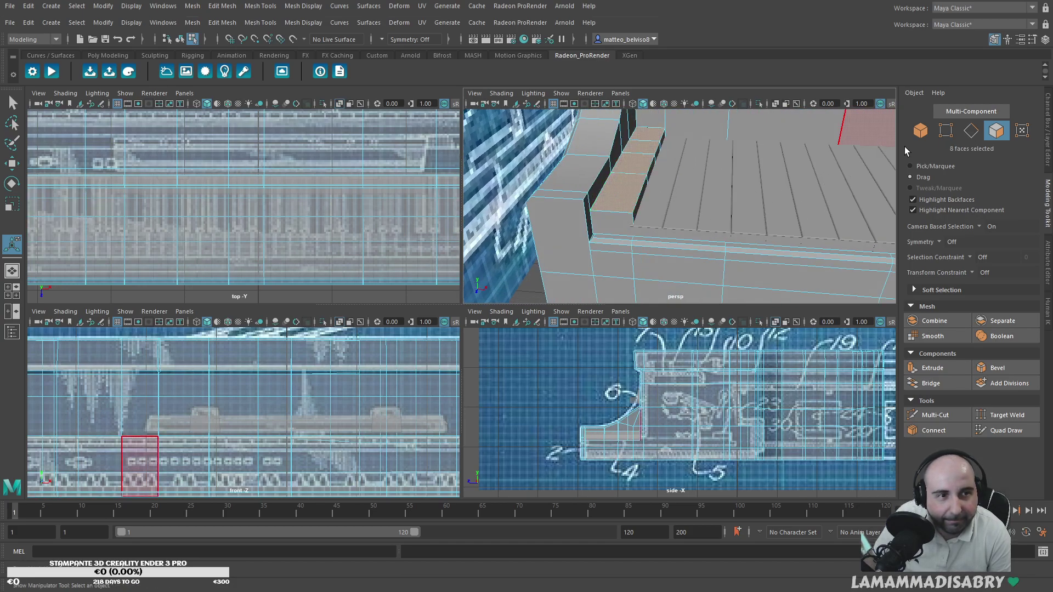
pyautogui.click(998, 369)
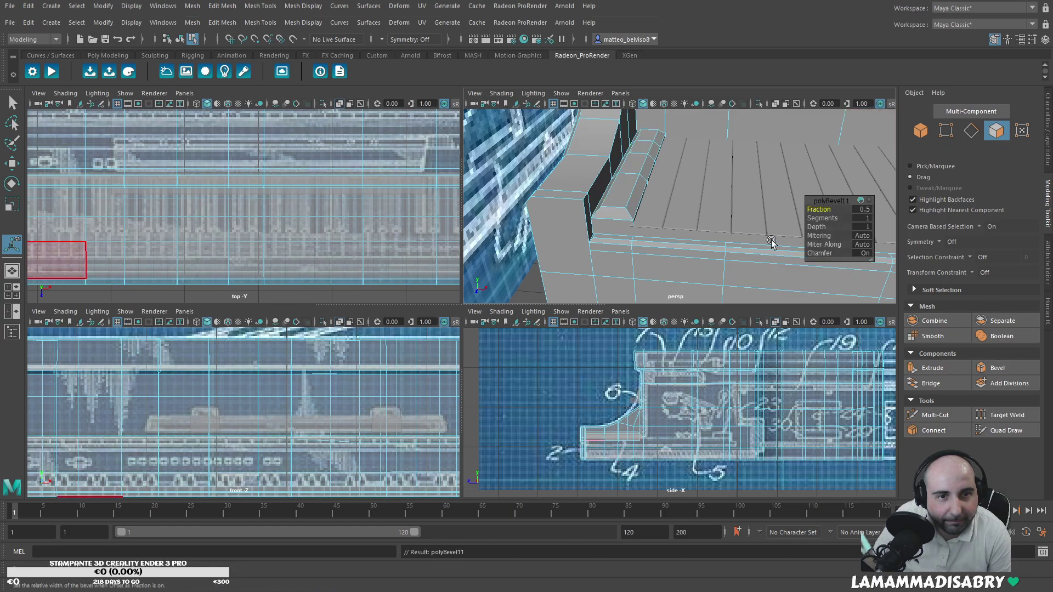
pyautogui.moveTo(821, 209); pyautogui.dragTo(822, 209)
# Step: Return to object mode, clear the selection and save the piano scene
pyautogui.keyDown('alt'); pyautogui.moveTo(790, 195); pyautogui.dragTo(733, 188, button='right'); pyautogui.keyUp('alt')
pyautogui.keyDown('alt'); pyautogui.moveTo(762, 173); pyautogui.dragTo(601, 177); pyautogui.keyUp('alt')
pyautogui.moveTo(795, 188); pyautogui.dragTo(757, 206, button='right')
pyautogui.click(845, 165)
pyautogui.keyDown('alt'); pyautogui.moveTo(757, 206); pyautogui.dragTo(769, 243); pyautogui.keyUp('alt')
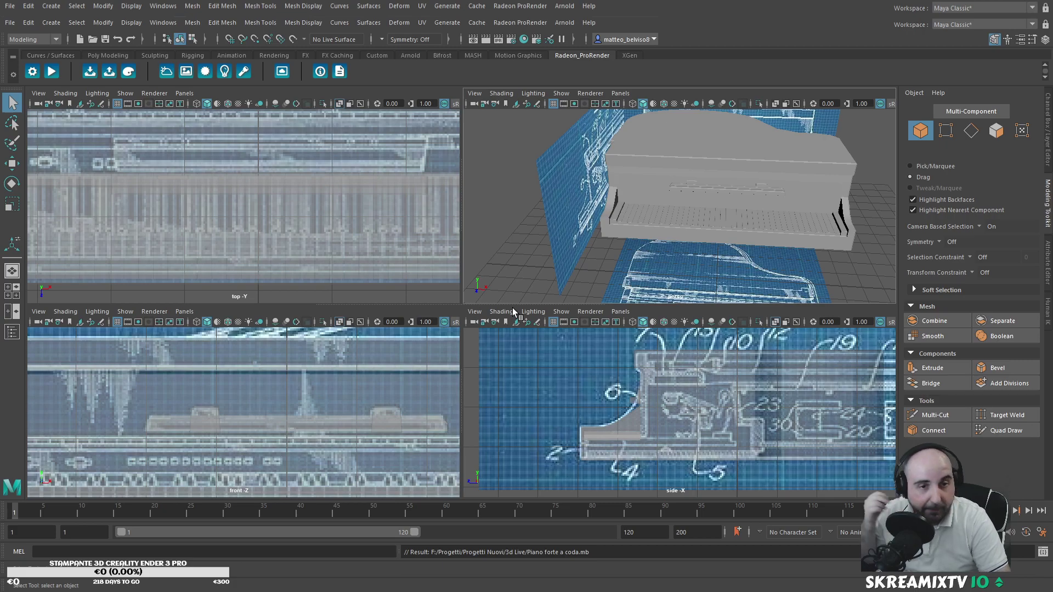
# Step: Create a polygon cube and raise it to Y 4.25
pyautogui.scroll(3, 304, 290)
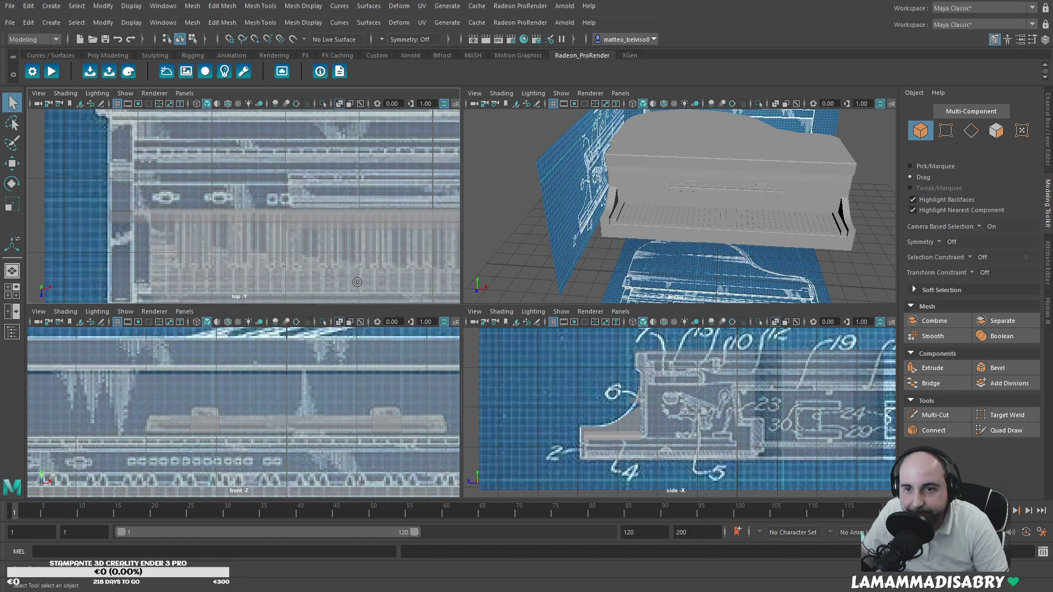
pyautogui.click(108, 55)
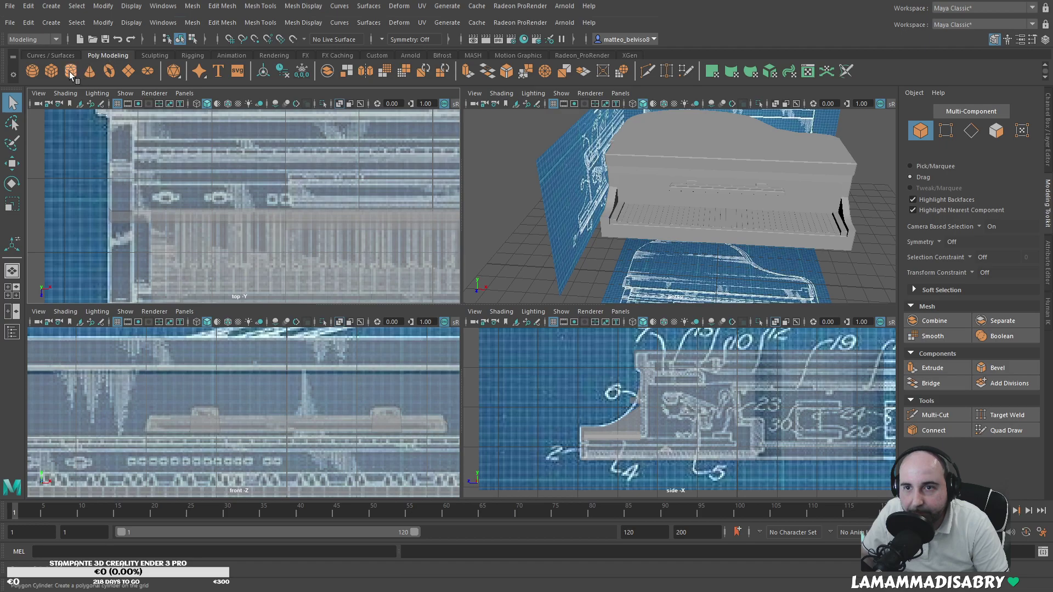
pyautogui.click(51, 71)
pyautogui.press('w')
pyautogui.moveTo(729, 259); pyautogui.dragTo(733, 232)
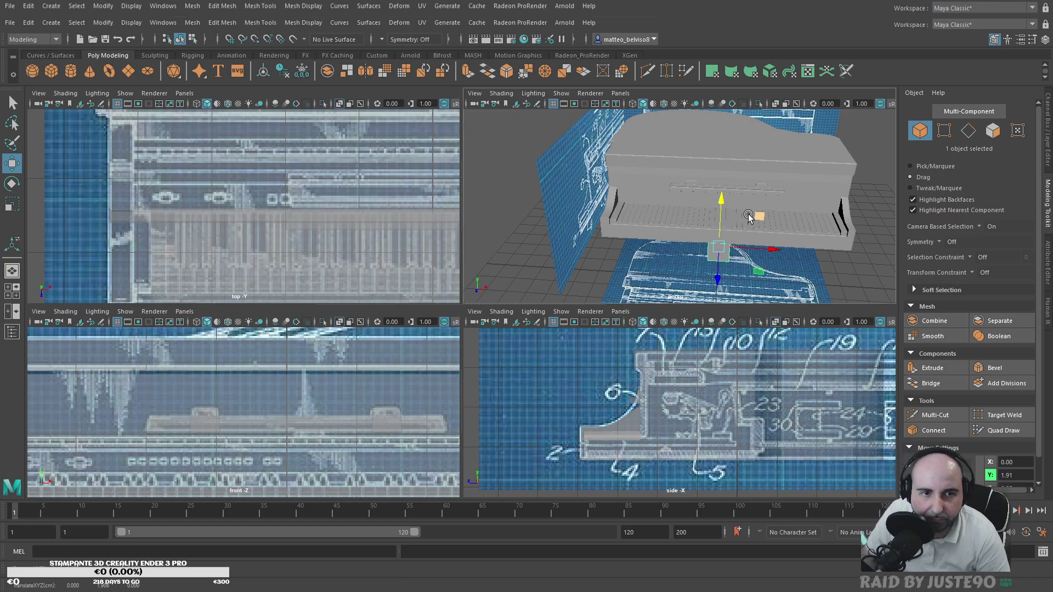
pyautogui.moveTo(721, 215); pyautogui.dragTo(744, 176)
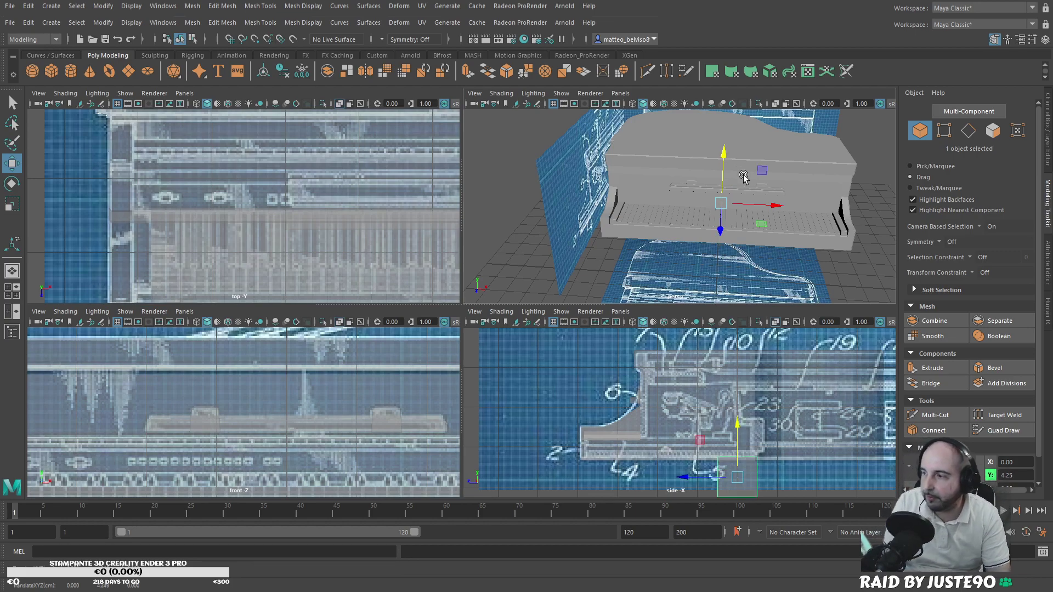
# Step: Shrink the manipulator, move the cube onto the keyboard in the side view and flatten its Y scale to 0.07
pyautogui.press('-')
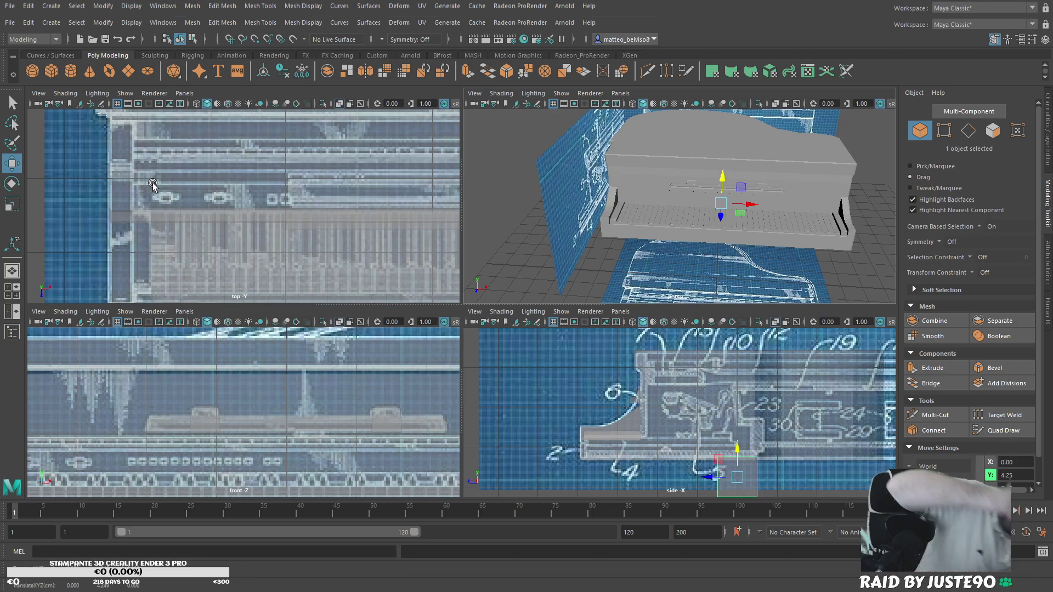
pyautogui.press('-')
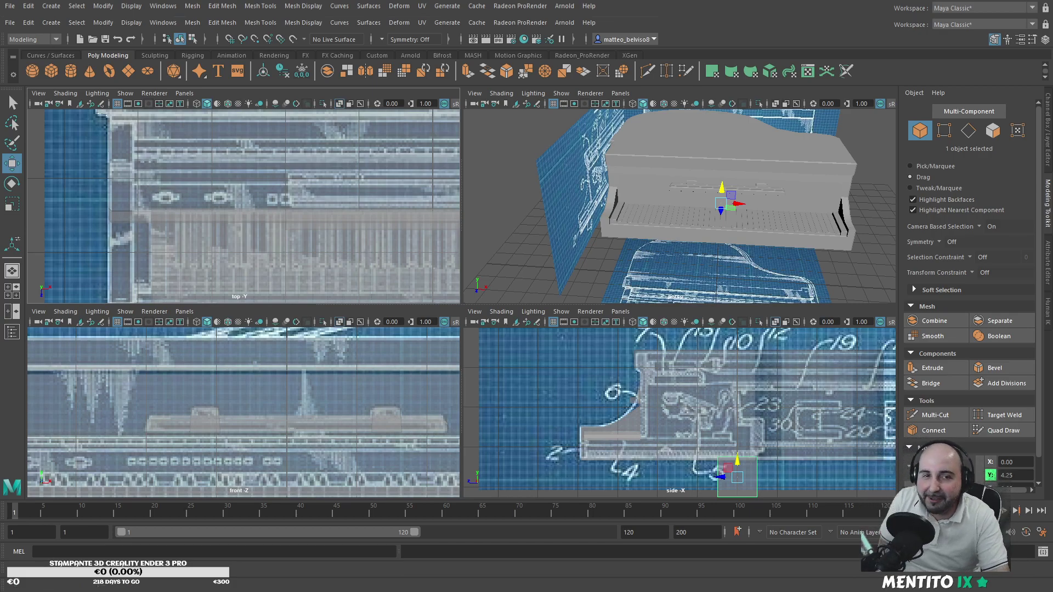
pyautogui.moveTo(735, 465); pyautogui.dragTo(614, 429)
pyautogui.press('r')
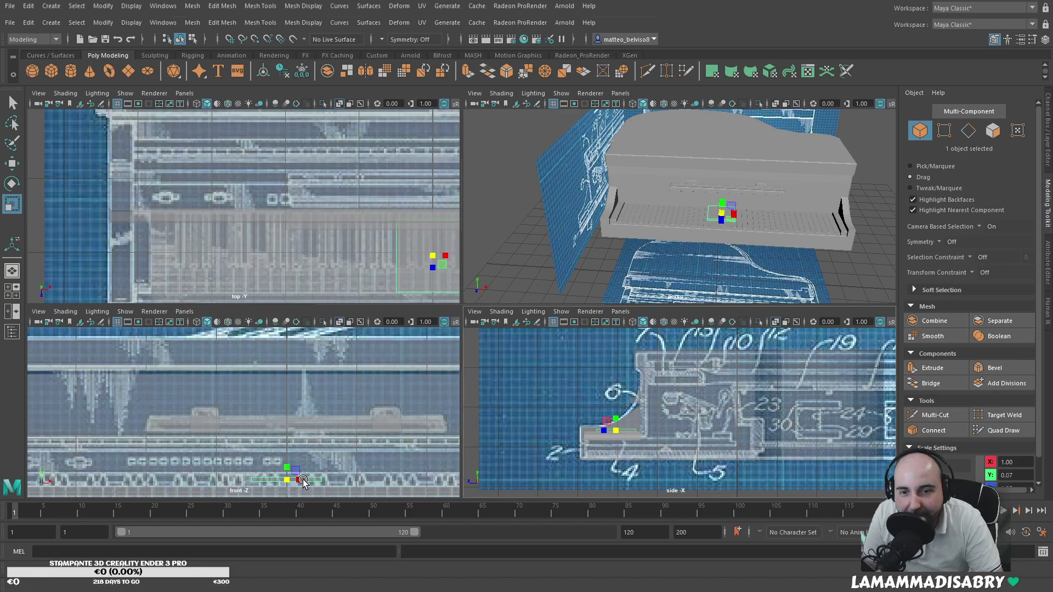
# Step: Narrow the flattened cube to the width of one black key and move it to X -0.34, Y 5.42
pyautogui.moveTo(298, 479)
pyautogui.mouseDown()
pyautogui.moveTo(261, 468)
pyautogui.moveTo(294, 479)
pyautogui.moveTo(281, 479)
pyautogui.mouseUp()
pyautogui.hotkey('ctrl', 'z')
pyautogui.press('w')
pyautogui.scroll(2, 285, 463)
pyautogui.keyDown('alt'); pyautogui.moveTo(285, 462); pyautogui.dragTo(288, 341, button='middle'); pyautogui.keyUp('alt')
pyautogui.scroll(-2, 288, 342)
pyautogui.scroll(4, 304, 388)
pyautogui.keyDown('alt'); pyautogui.moveTo(304, 388); pyautogui.dragTo(296, 451, button='middle'); pyautogui.keyUp('alt')
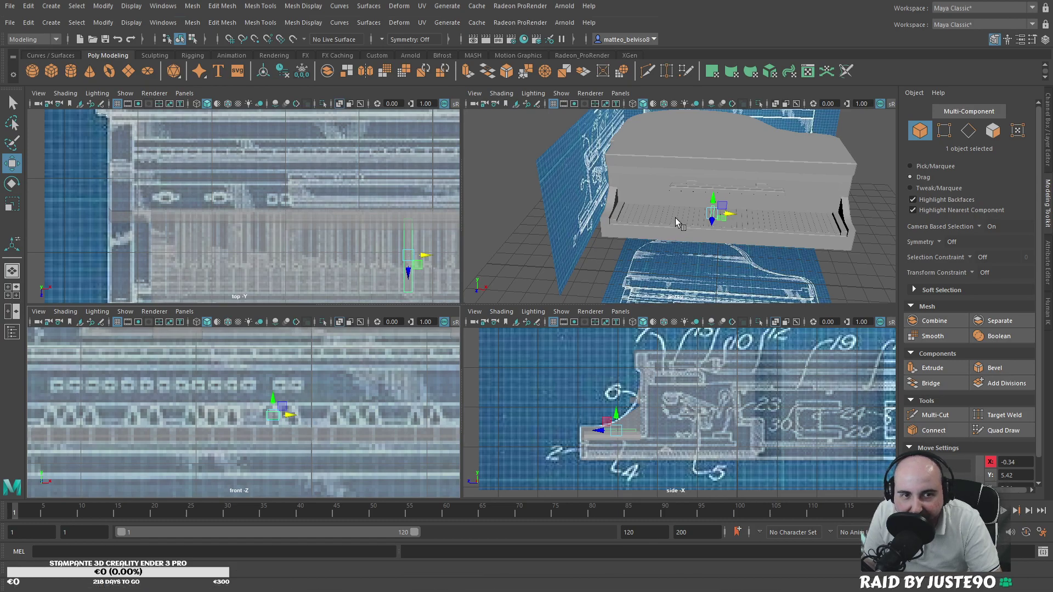
# Step: Lower the key block towards the keyboard surface, to Y 5.38
pyautogui.scroll(5, 678, 221)
pyautogui.keyDown('alt'); pyautogui.moveTo(711, 225); pyautogui.dragTo(613, 207, button='middle'); pyautogui.keyUp('alt')
pyautogui.keyDown('alt'); pyautogui.moveTo(613, 209); pyautogui.dragTo(615, 212); pyautogui.keyUp('alt')
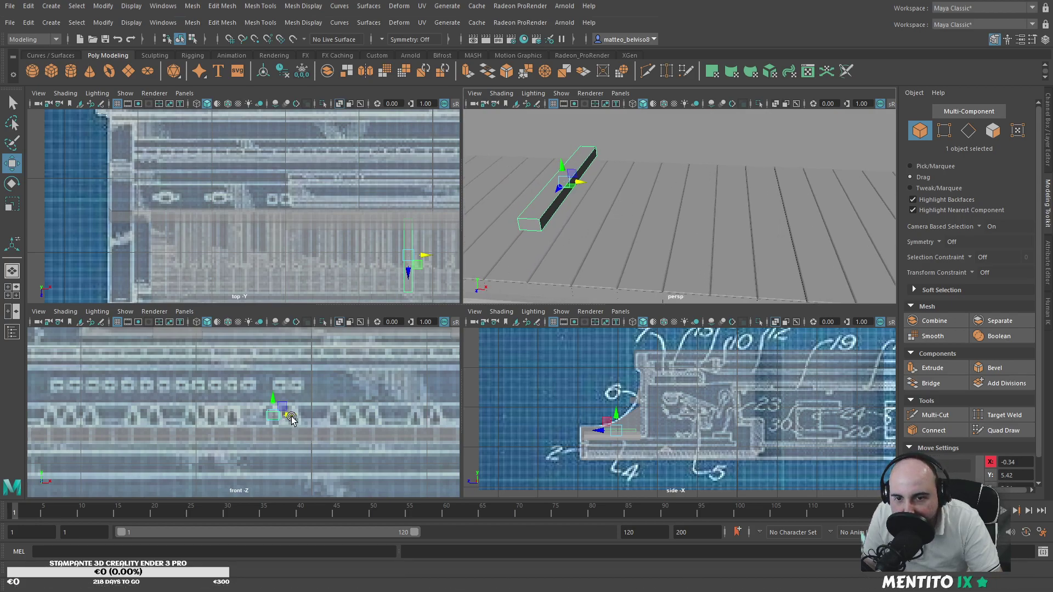
pyautogui.moveTo(273, 401); pyautogui.dragTo(273, 406)
pyautogui.scroll(4, 525, 259)
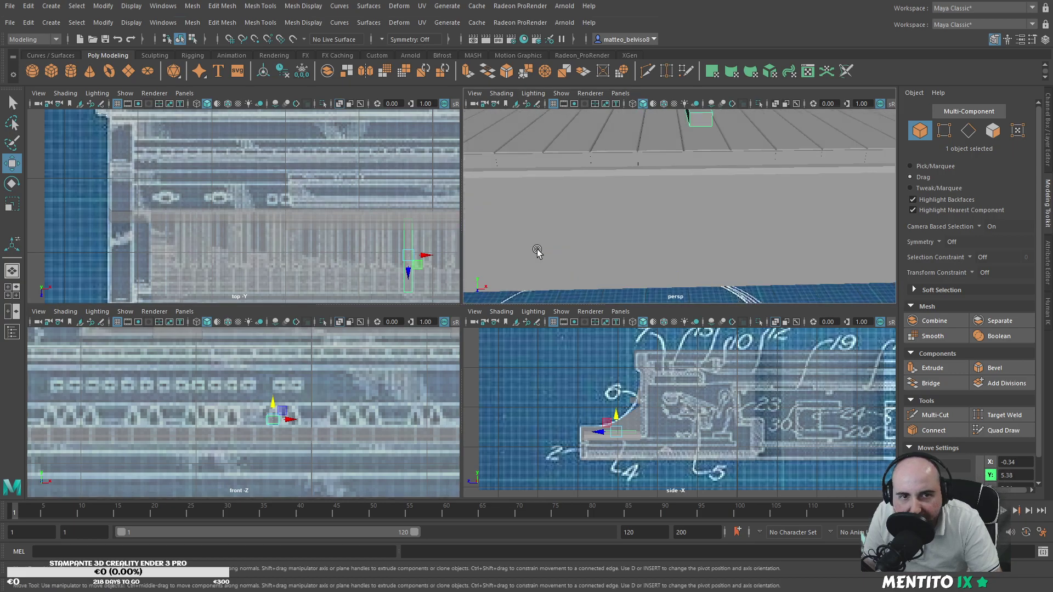
# Step: Increase the key block's Y scale to 0.11 and shift it to X -0.33 against the front blueprint
pyautogui.scroll(6, 307, 409)
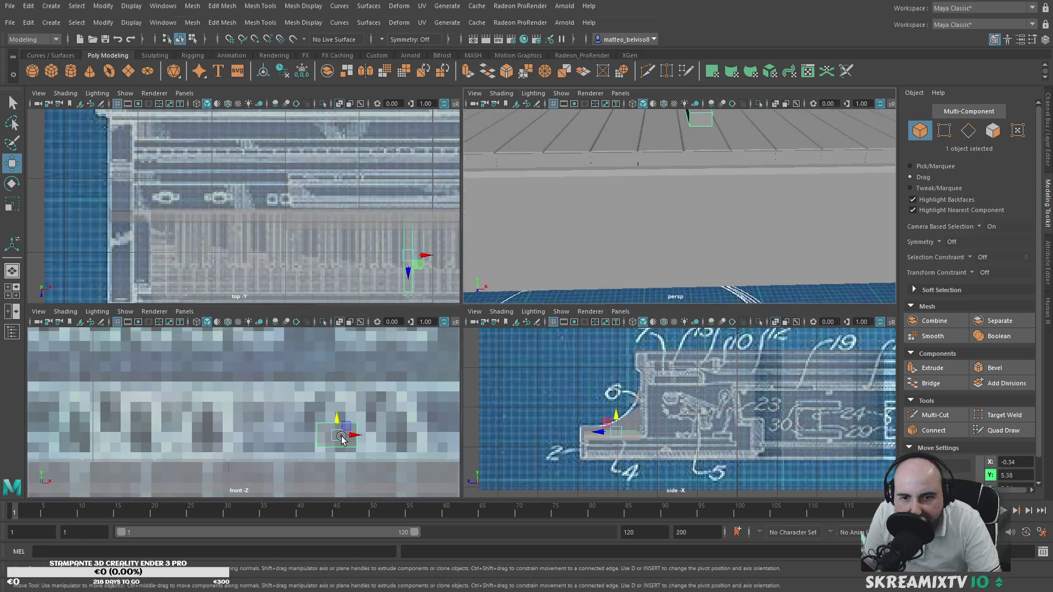
pyautogui.scroll(-6, 278, 406)
pyautogui.scroll(3, 278, 406)
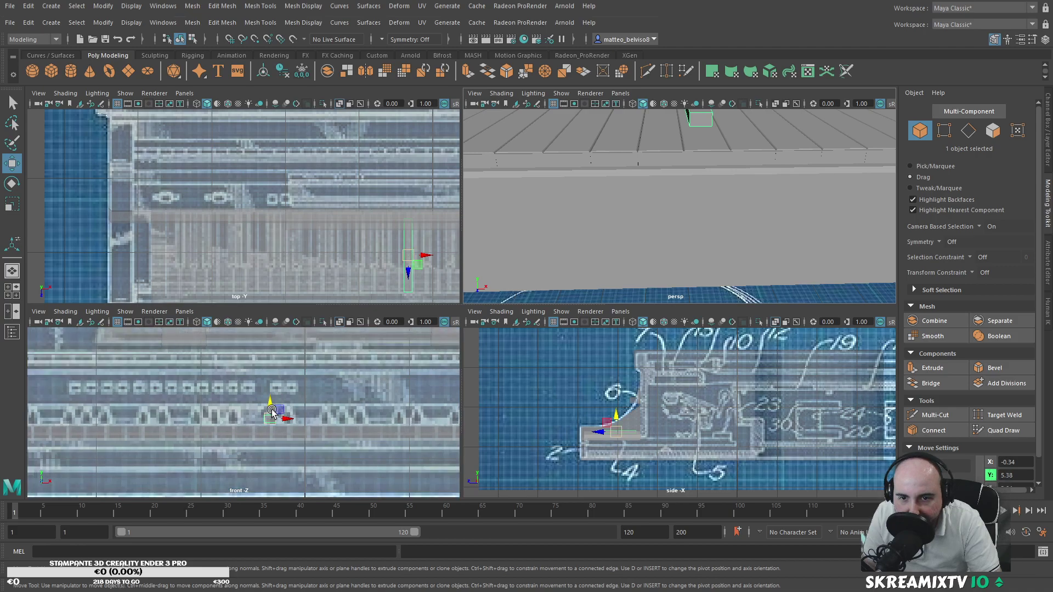
pyautogui.press('r')
pyautogui.moveTo(272, 402); pyautogui.dragTo(273, 396)
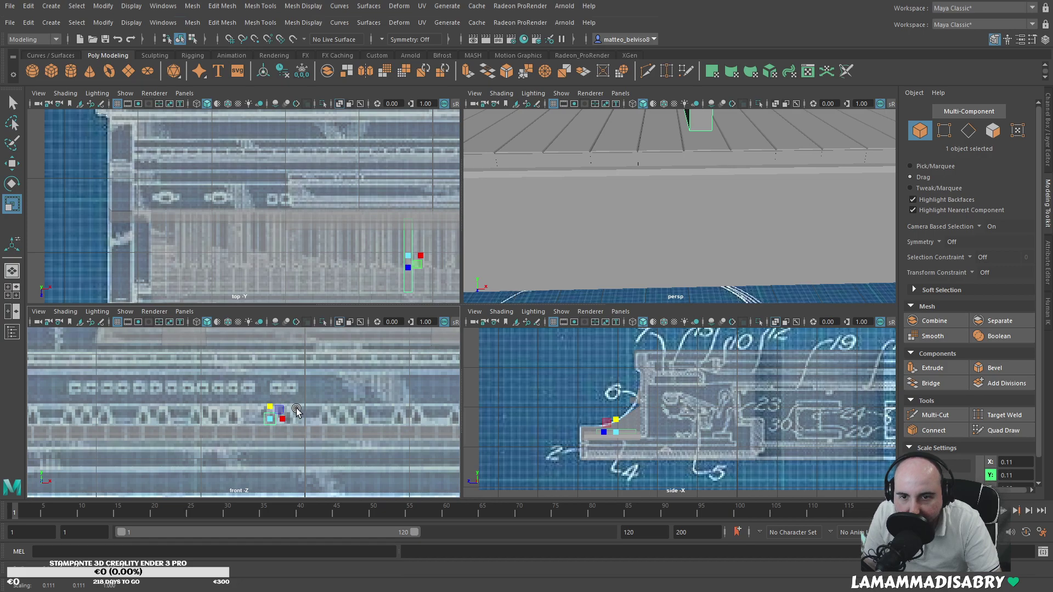
pyautogui.scroll(5, 294, 412)
pyautogui.press('w')
pyautogui.moveTo(294, 432); pyautogui.dragTo(299, 428)
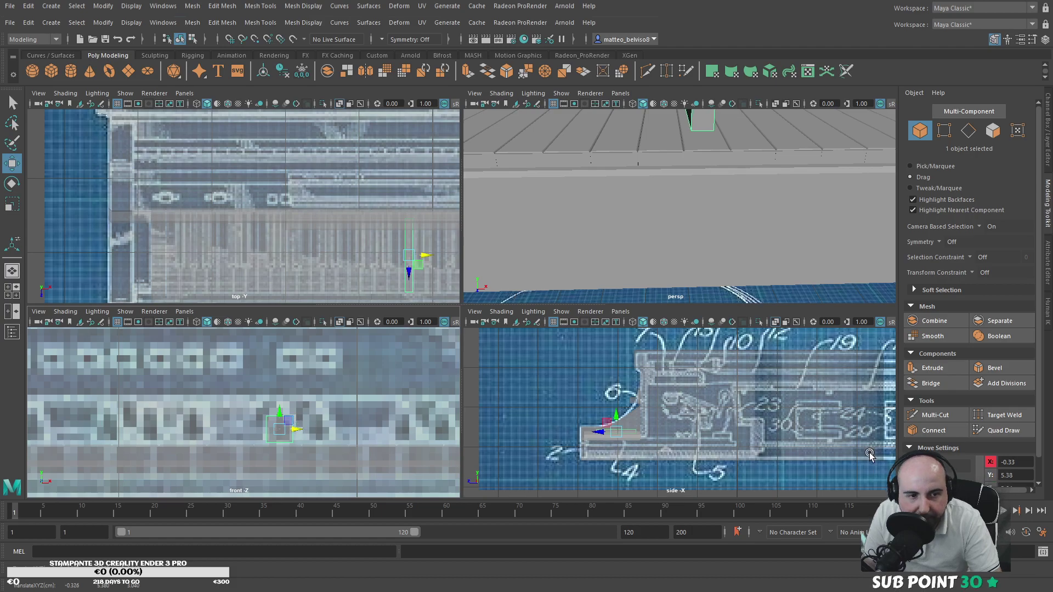
# Step: Try splitting the key block lengthwise with a Multi-Cut loop through the middle of its width
pyautogui.click(920, 415)
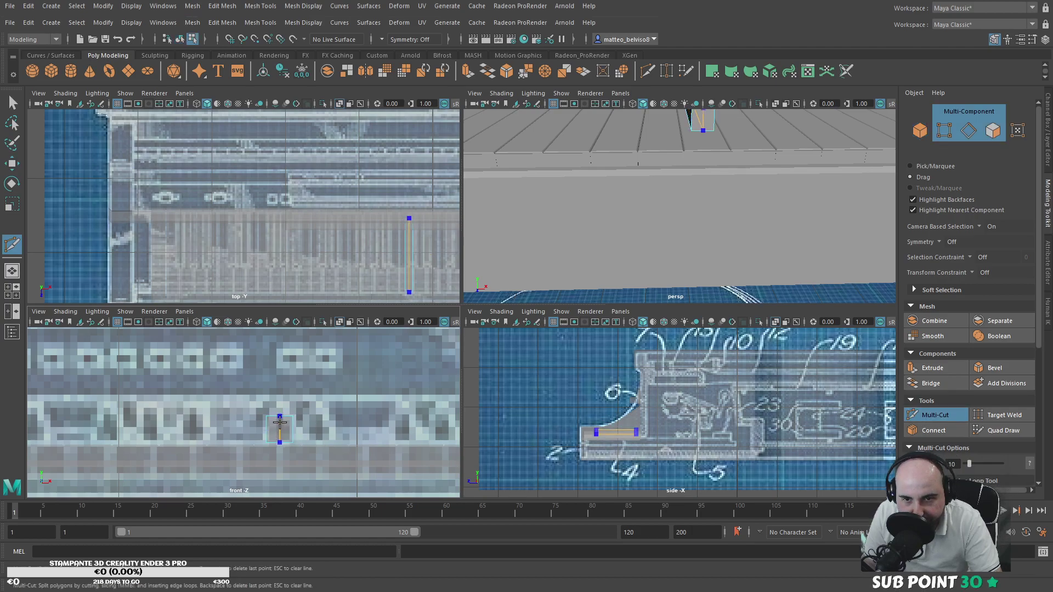
pyautogui.press('Return')
pyautogui.click(929, 416)
# Step: Try shaping a ridge on the key block by raising its two middle top vertices to Y 5.51
pyautogui.click(976, 132)
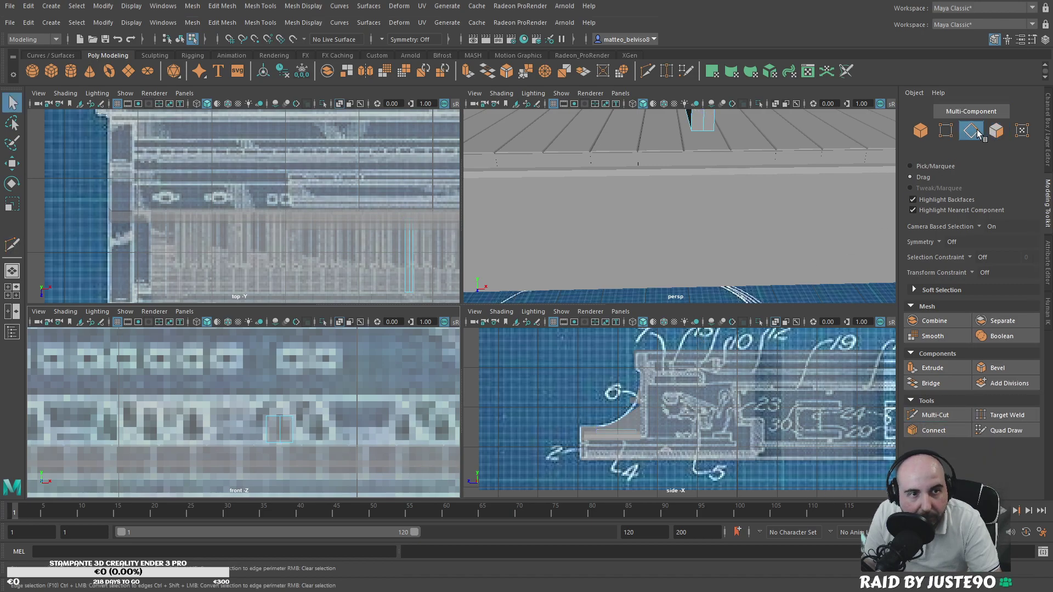
pyautogui.click(946, 131)
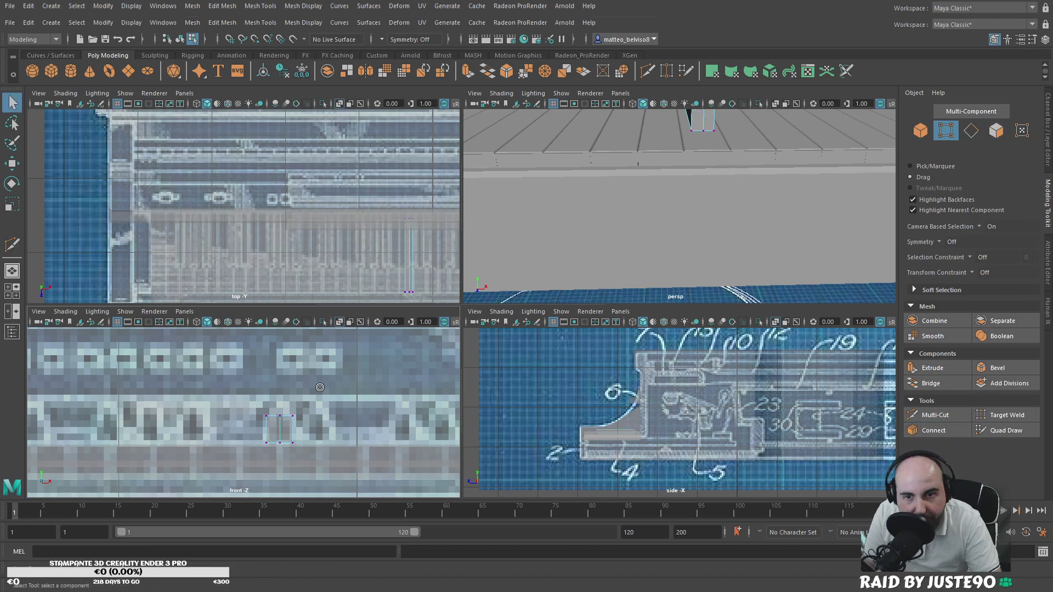
pyautogui.hotkey('ctrl', 'z')
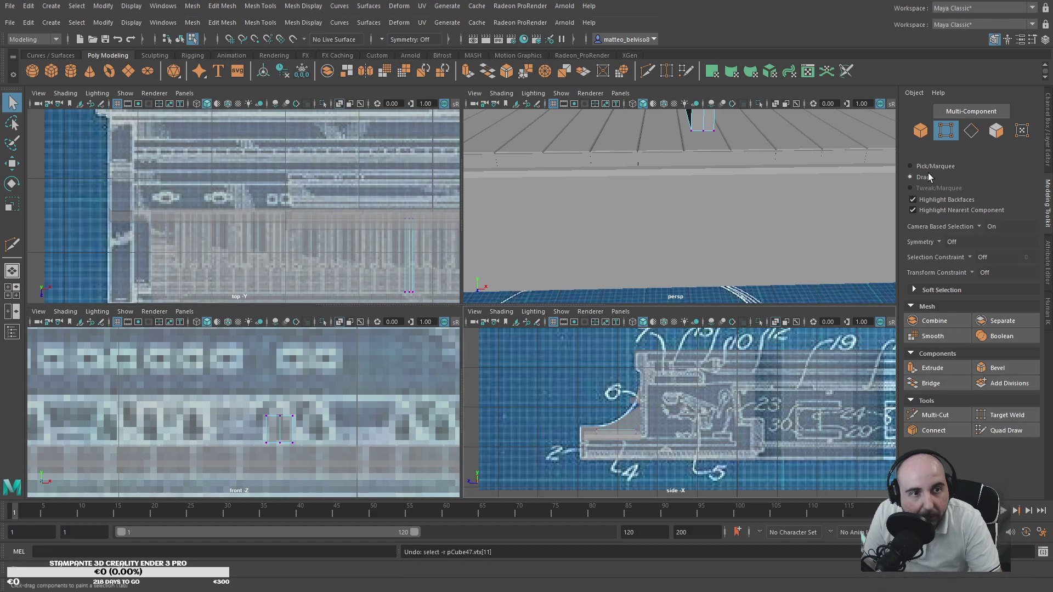
pyautogui.click(274, 412)
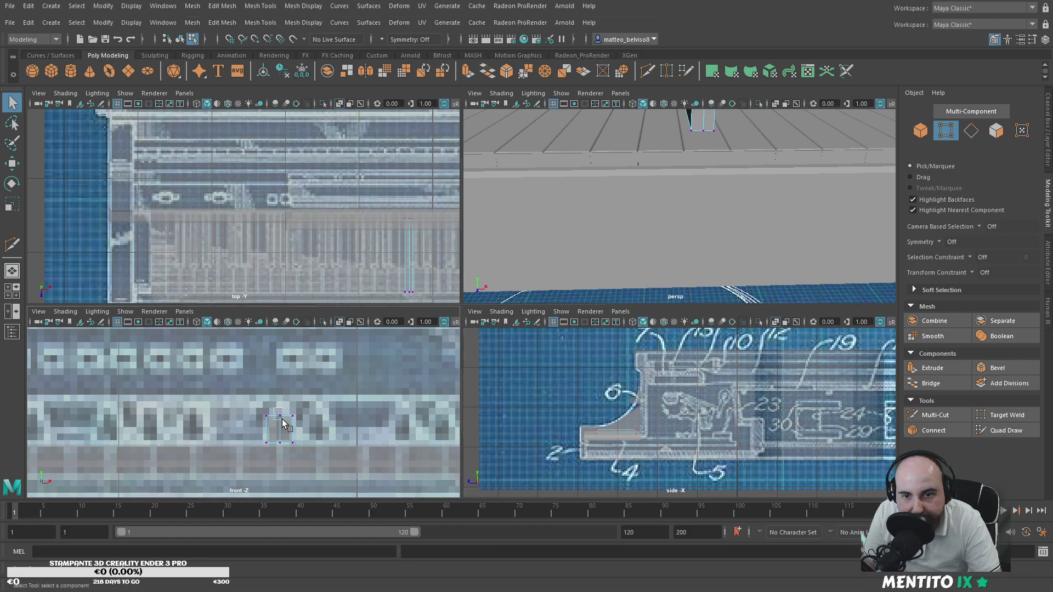
pyautogui.moveTo(284, 423); pyautogui.dragTo(285, 421)
pyautogui.press('w')
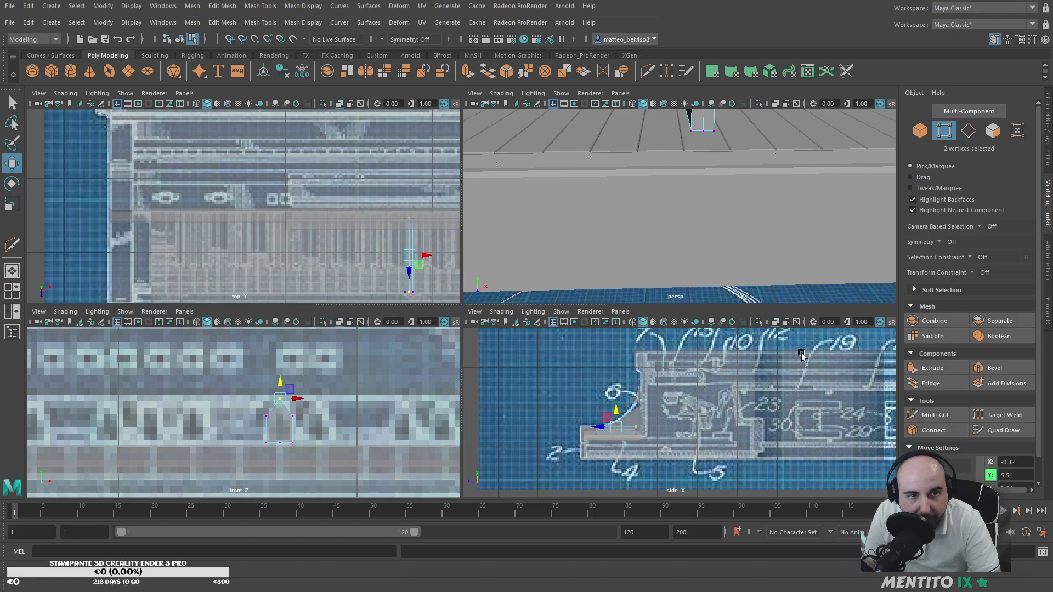
pyautogui.moveTo(667, 171)
pyautogui.keyDown('alt'); pyautogui.mouseDown(button='middle')
pyautogui.moveTo(661, 242)
pyautogui.moveTo(654, 178)
pyautogui.mouseUp(button='middle'); pyautogui.keyUp('alt')
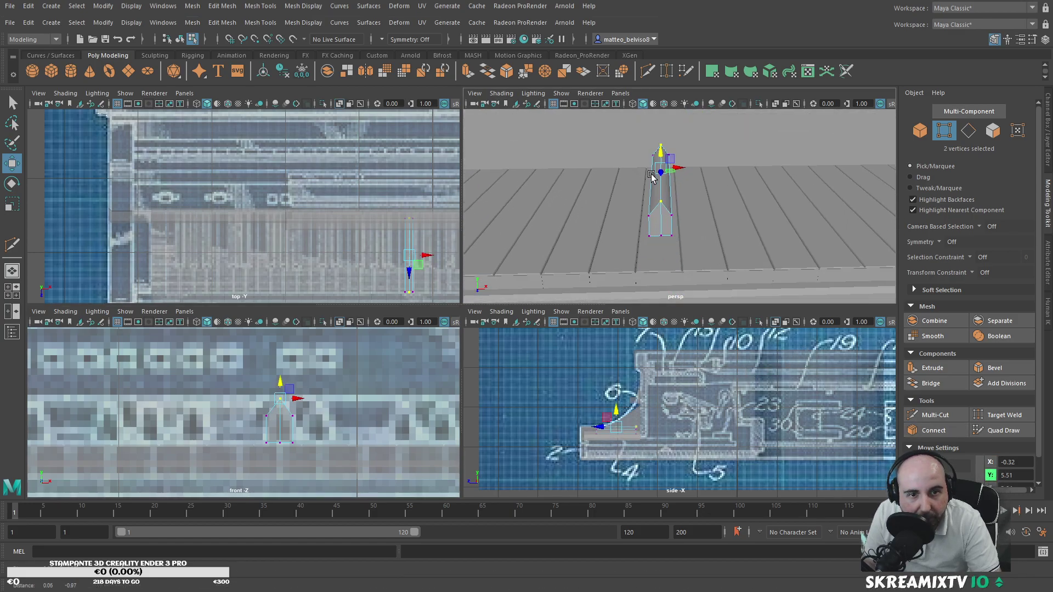
pyautogui.keyDown('alt'); pyautogui.moveTo(654, 177); pyautogui.dragTo(677, 198, button='right'); pyautogui.keyUp('alt')
pyautogui.keyDown('alt'); pyautogui.moveTo(677, 198); pyautogui.dragTo(682, 214, button='middle'); pyautogui.keyUp('alt')
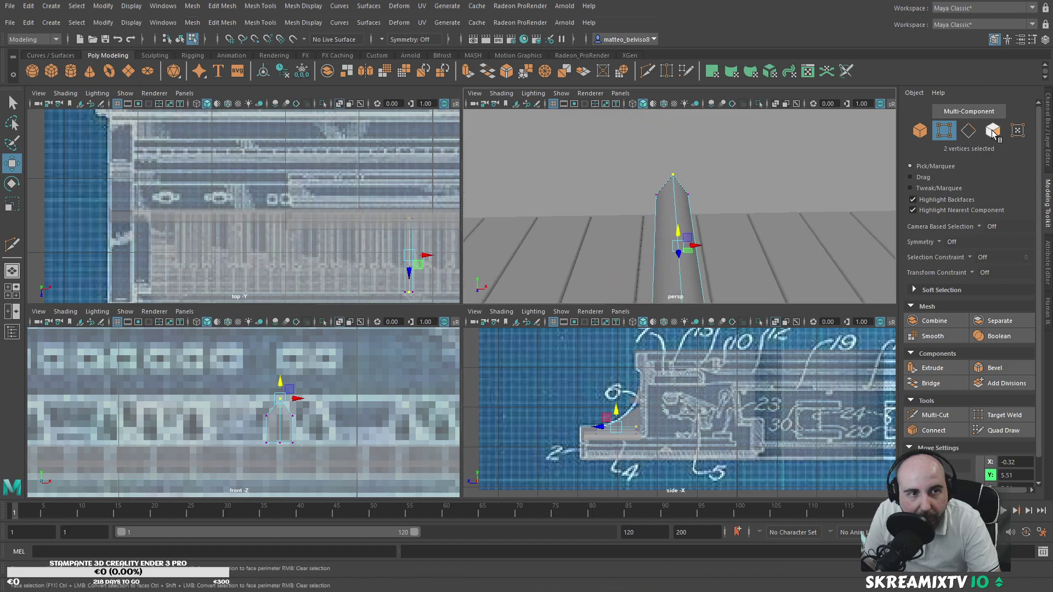
# Step: Try beveling a lengthwise edge of the ridged key block with a fraction of 0.5
pyautogui.click(969, 131)
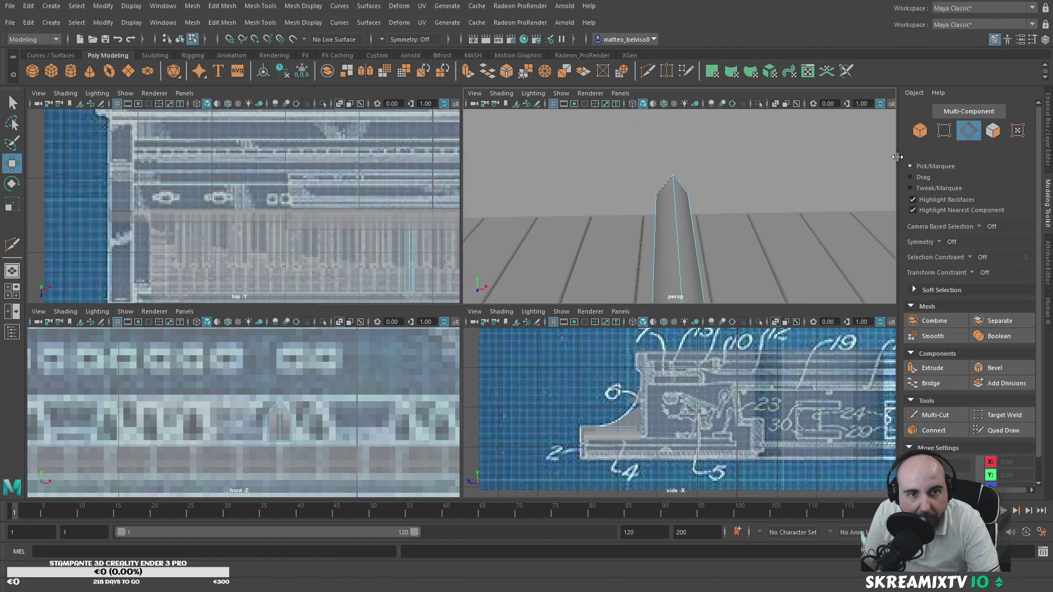
pyautogui.click(656, 246)
pyautogui.scroll(-3, 683, 237)
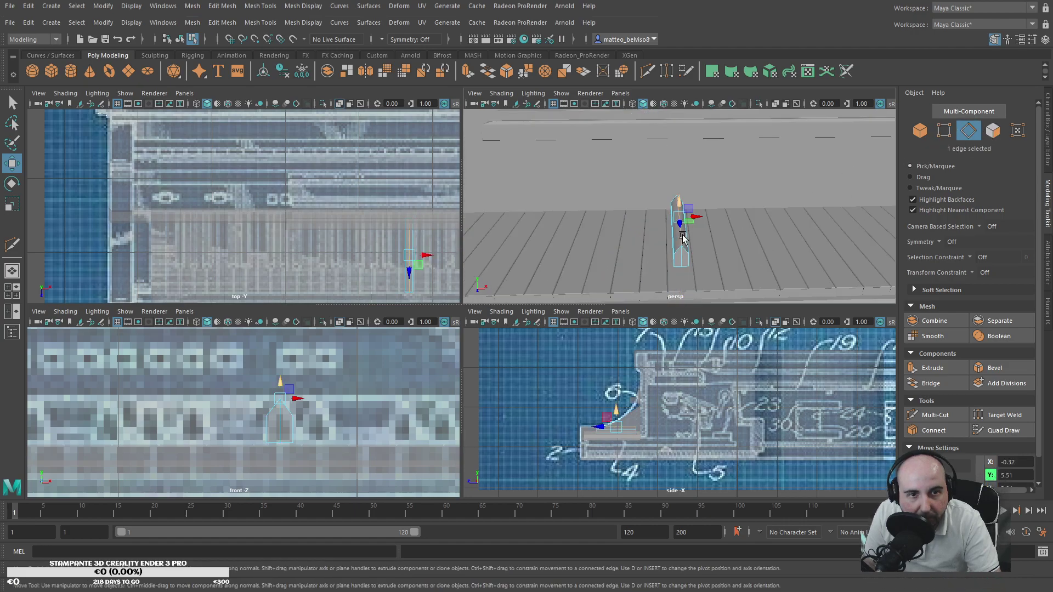
pyautogui.click(1004, 369)
pyautogui.keyDown('alt'); pyautogui.moveTo(706, 248); pyautogui.dragTo(695, 245); pyautogui.keyUp('alt')
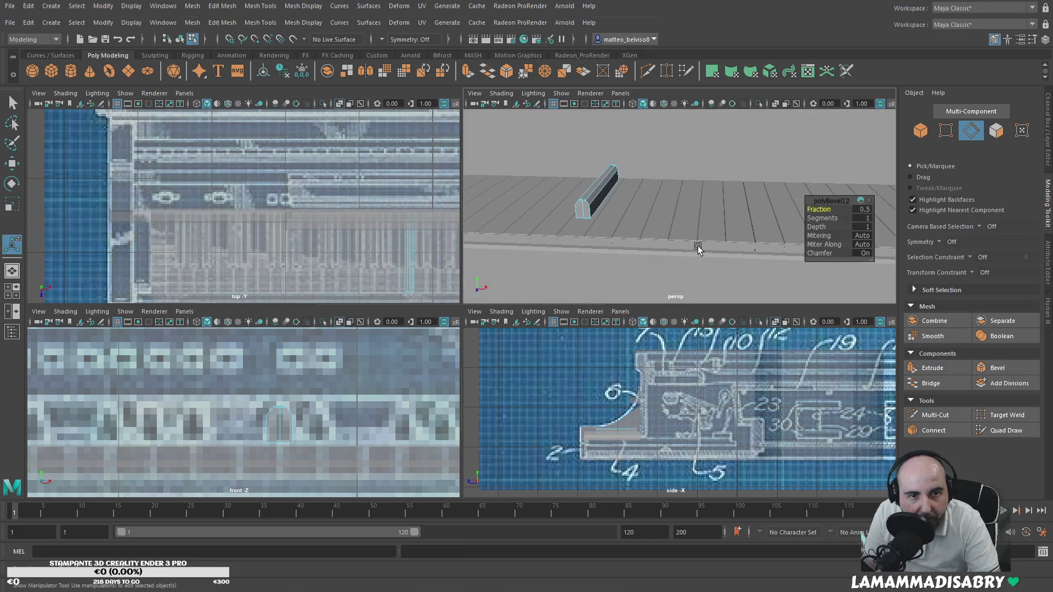
# Step: Undo the bevel, the raised vertices and the centre cut on the key block
pyautogui.hotkey('ctrl', 'z')
pyautogui.hotkey('ctrl', 'z')
pyautogui.keyDown('alt'); pyautogui.moveTo(629, 216); pyautogui.dragTo(651, 226); pyautogui.keyUp('alt')
pyautogui.hotkey('ctrl', 'z')
pyautogui.hotkey('ctrl', 'z')
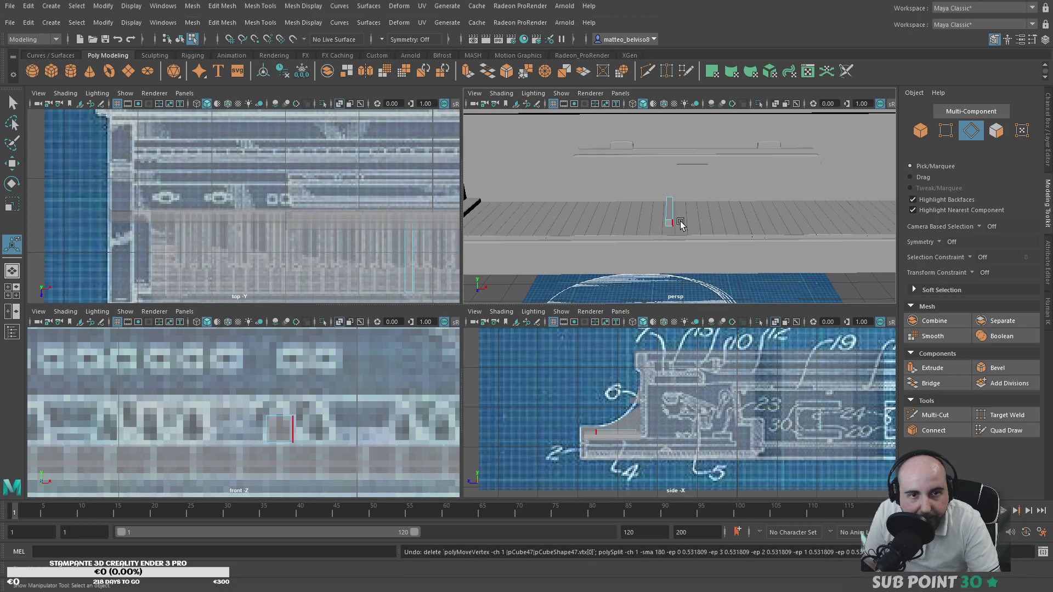
# Step: Select the key block's top face and extrude it upward to about Y 5.50
pyautogui.scroll(5, 673, 221)
pyautogui.click(623, 223)
pyautogui.scroll(-5, 614, 225)
pyautogui.press('F11')
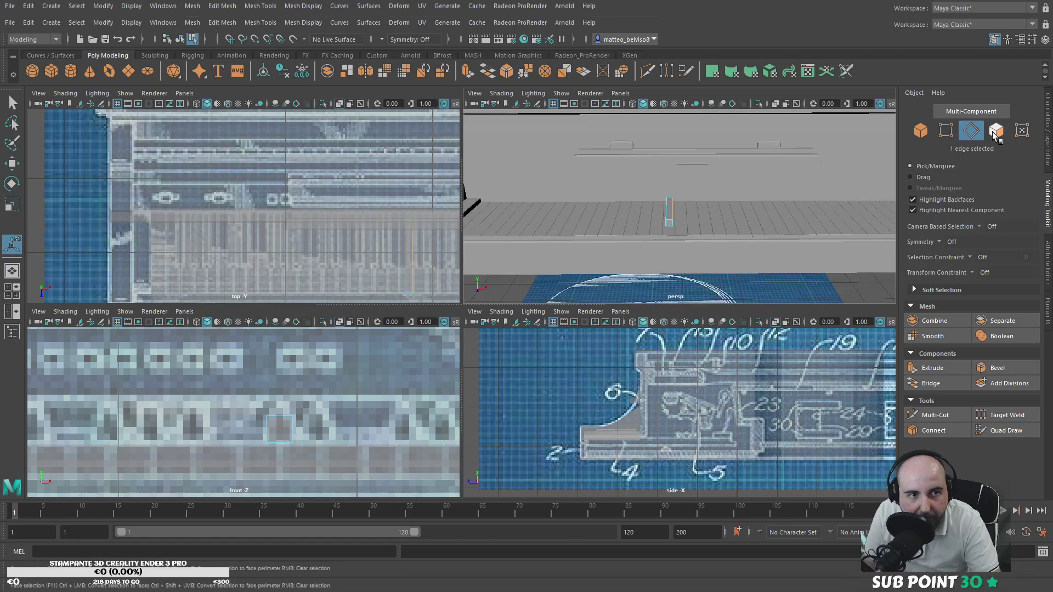
pyautogui.press('q')
pyautogui.click(670, 216)
pyautogui.press('f')
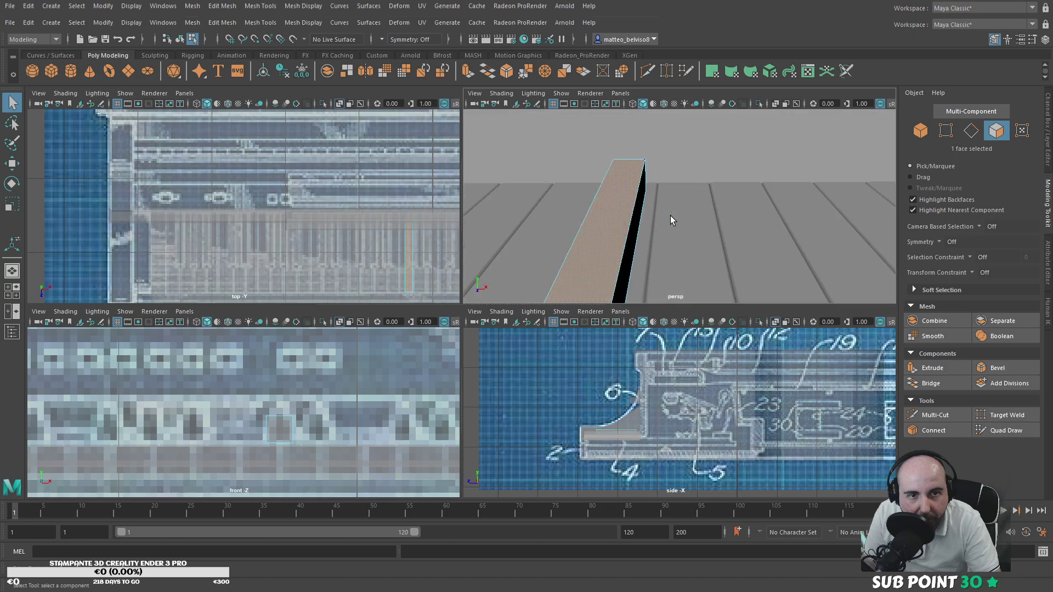
pyautogui.scroll(-5, 671, 218)
pyautogui.press('r')
pyautogui.click(661, 208)
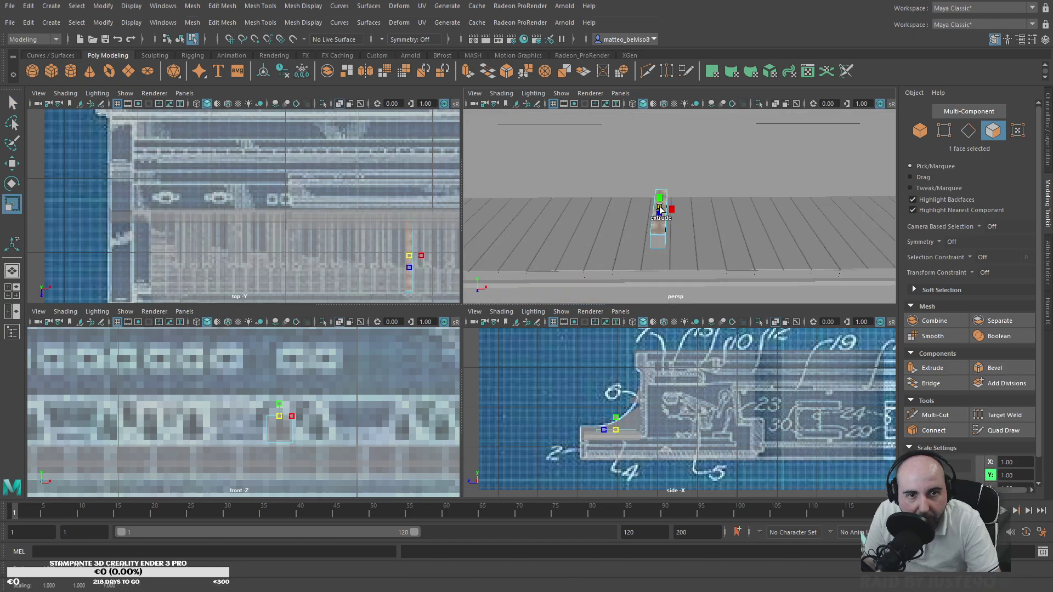
pyautogui.press('w')
pyautogui.keyDown('alt'); pyautogui.moveTo(661, 209); pyautogui.dragTo(766, 199); pyautogui.keyUp('alt')
# Step: Narrow the extruded top face and shift it backward so the key's sides and front end slope
pyautogui.press('r')
pyautogui.keyDown('alt'); pyautogui.moveTo(790, 241); pyautogui.dragTo(638, 189); pyautogui.keyUp('alt')
pyautogui.keyDown('alt'); pyautogui.moveTo(628, 196); pyautogui.dragTo(693, 207); pyautogui.keyUp('alt')
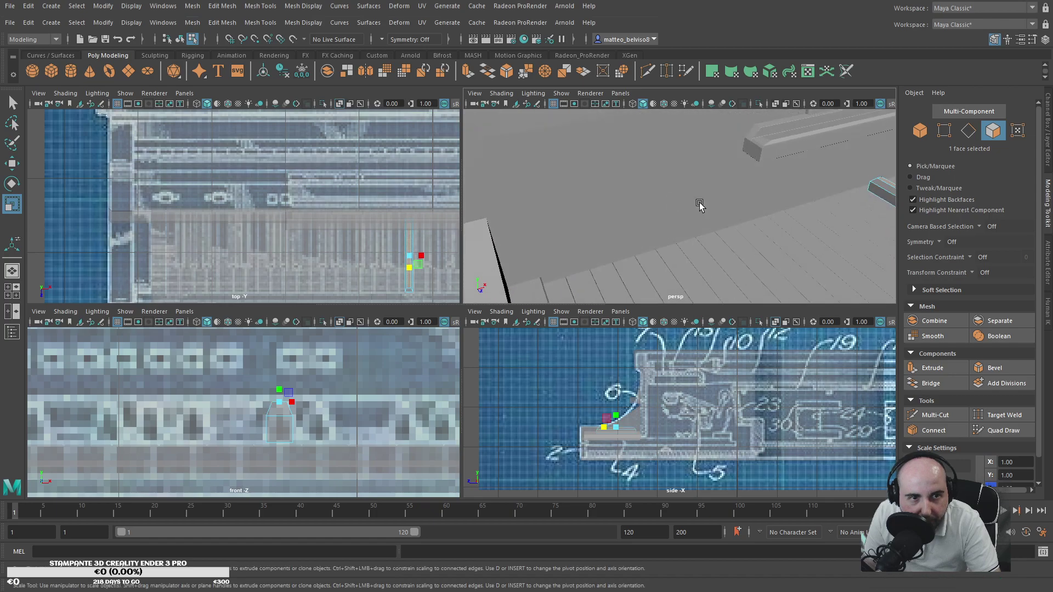
pyautogui.keyDown('alt'); pyautogui.moveTo(694, 207); pyautogui.dragTo(639, 217, button='middle'); pyautogui.keyUp('alt')
pyautogui.press('w')
pyautogui.moveTo(738, 225); pyautogui.dragTo(713, 241)
pyautogui.keyDown('alt'); pyautogui.moveTo(712, 242); pyautogui.dragTo(668, 235, button='middle'); pyautogui.keyUp('alt')
pyautogui.keyDown('alt'); pyautogui.moveTo(668, 235); pyautogui.dragTo(752, 247, button='right'); pyautogui.keyUp('alt')
pyautogui.keyDown('alt'); pyautogui.moveTo(782, 244); pyautogui.dragTo(740, 240, button='middle'); pyautogui.keyUp('alt')
pyautogui.keyDown('alt'); pyautogui.moveTo(739, 241); pyautogui.dragTo(759, 245); pyautogui.keyUp('alt')
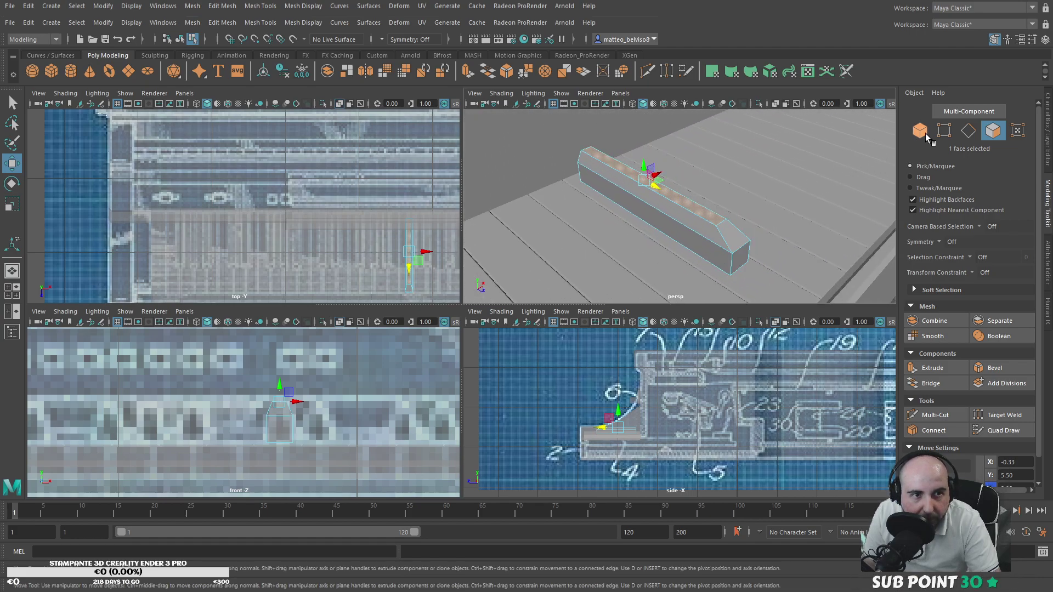
# Step: Move the whole black key back and shorten it so it sits over the rear part of the white keys
pyautogui.click(921, 131)
pyautogui.moveTo(654, 207)
pyautogui.mouseDown()
pyautogui.moveTo(602, 190)
pyautogui.moveTo(652, 204)
pyautogui.moveTo(637, 196)
pyautogui.mouseUp()
pyautogui.press('r')
pyautogui.press('w')
pyautogui.press('r')
pyautogui.scroll(-5, 649, 205)
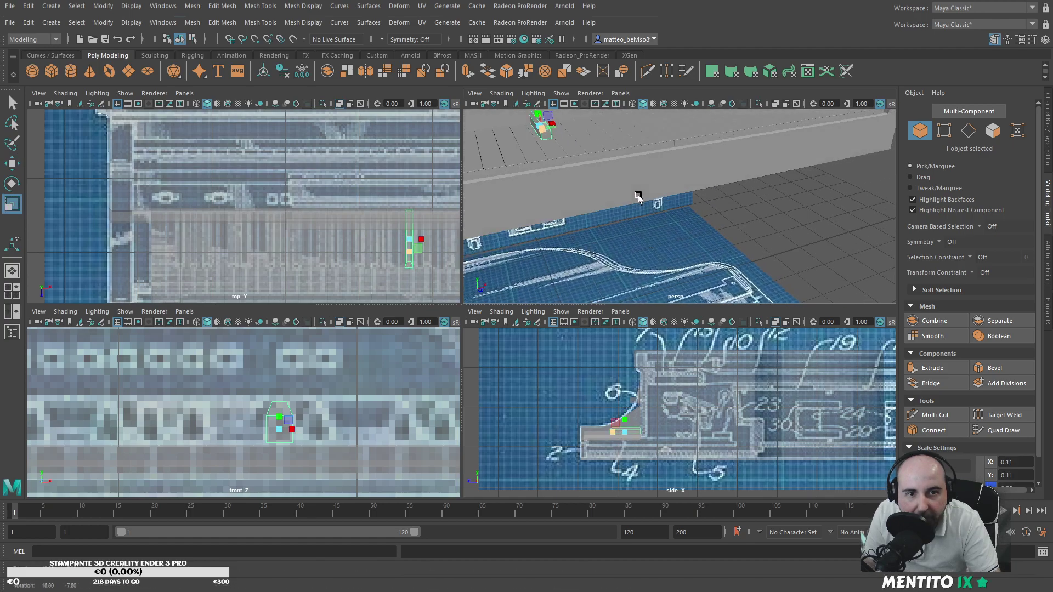
# Step: Compare the black key with the neighbouring white key and flatten the black key to a Y scale of 0.07
pyautogui.keyDown('alt'); pyautogui.moveTo(637, 195); pyautogui.dragTo(674, 216, button='middle'); pyautogui.keyUp('alt')
pyautogui.keyDown('alt'); pyautogui.moveTo(674, 216); pyautogui.dragTo(710, 217, button='right'); pyautogui.keyUp('alt')
pyautogui.keyDown('alt'); pyautogui.moveTo(710, 218); pyautogui.dragTo(719, 220); pyautogui.keyUp('alt')
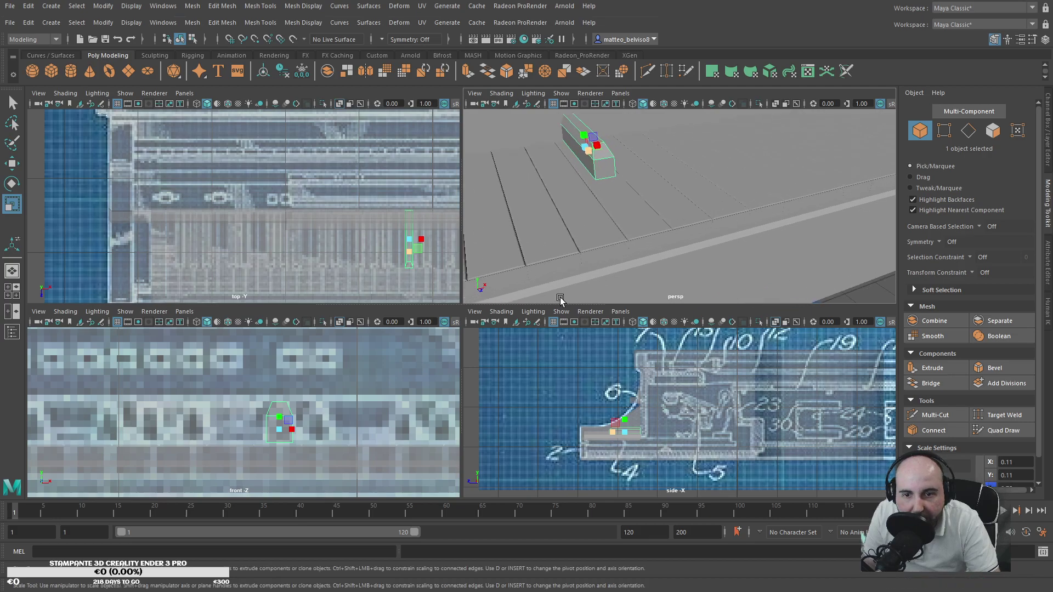
pyautogui.click(593, 230)
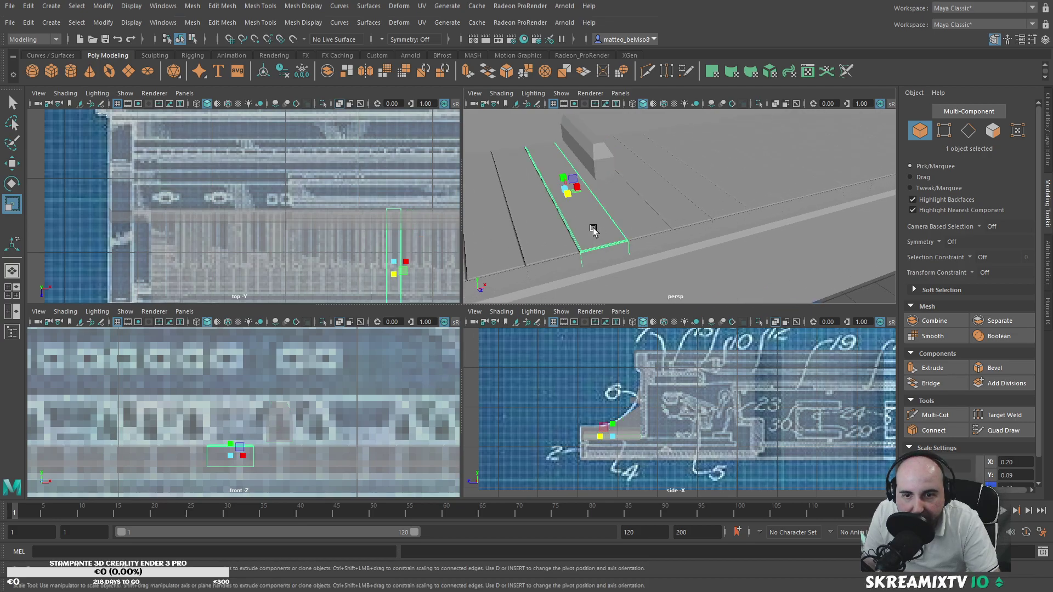
pyautogui.keyDown('alt'); pyautogui.moveTo(593, 233); pyautogui.dragTo(655, 228); pyautogui.keyUp('alt')
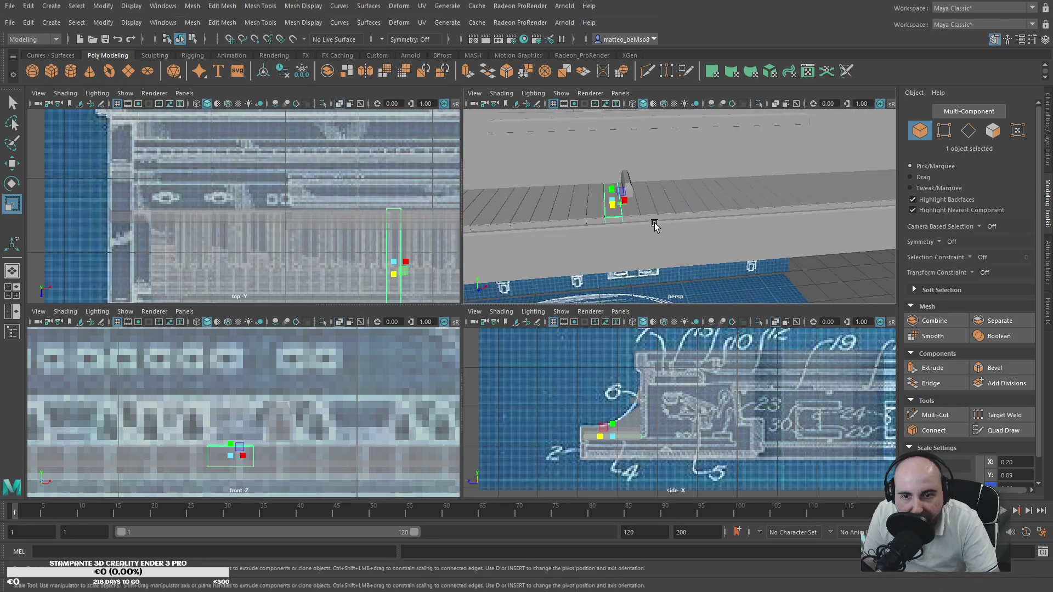
pyautogui.click(633, 185)
pyautogui.scroll(3, 635, 176)
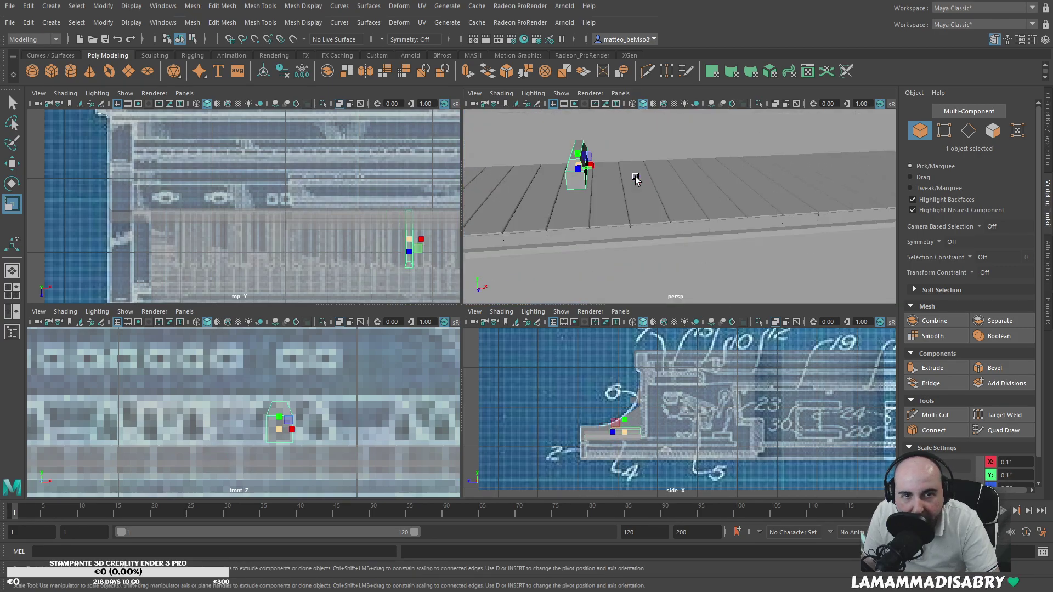
pyautogui.moveTo(571, 152); pyautogui.dragTo(594, 199)
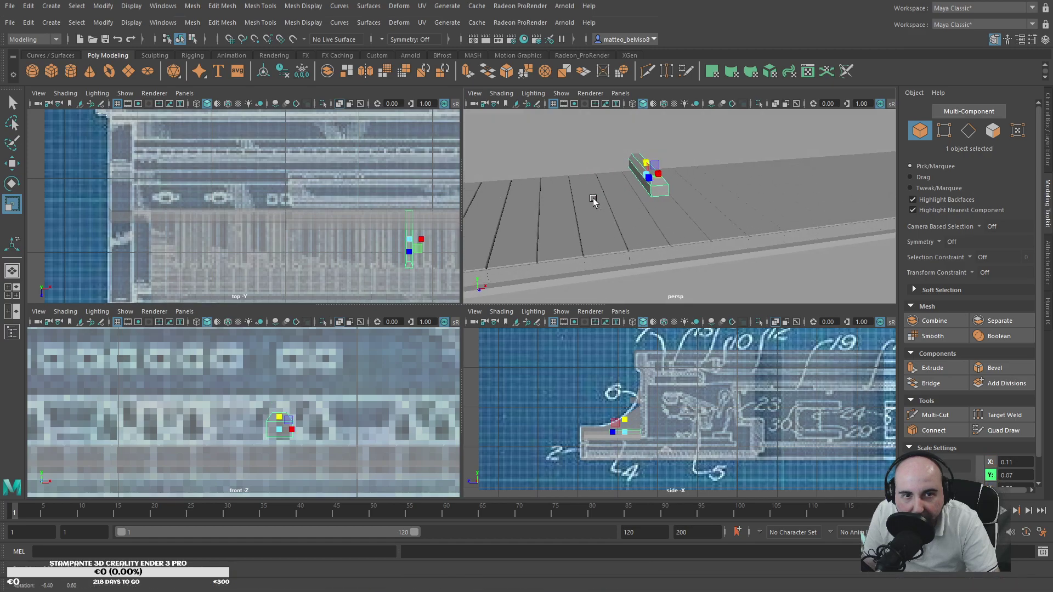
# Step: Lower the flattened black key to Y 5.34 and check how it sits on the white key beneath it
pyautogui.press('w')
pyautogui.moveTo(642, 164); pyautogui.dragTo(639, 167)
pyautogui.scroll(5, 656, 189)
pyautogui.scroll(-2, 641, 193)
pyautogui.scroll(1, 642, 194)
pyautogui.scroll(-3, 643, 194)
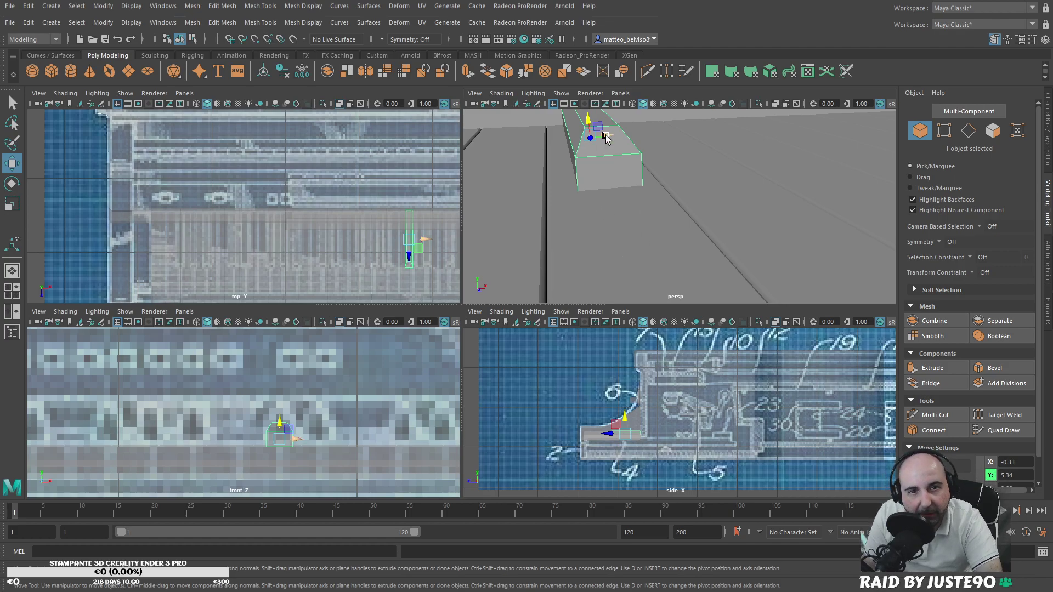
pyautogui.keyDown('shift'); pyautogui.click(609, 218); pyautogui.keyUp('shift')
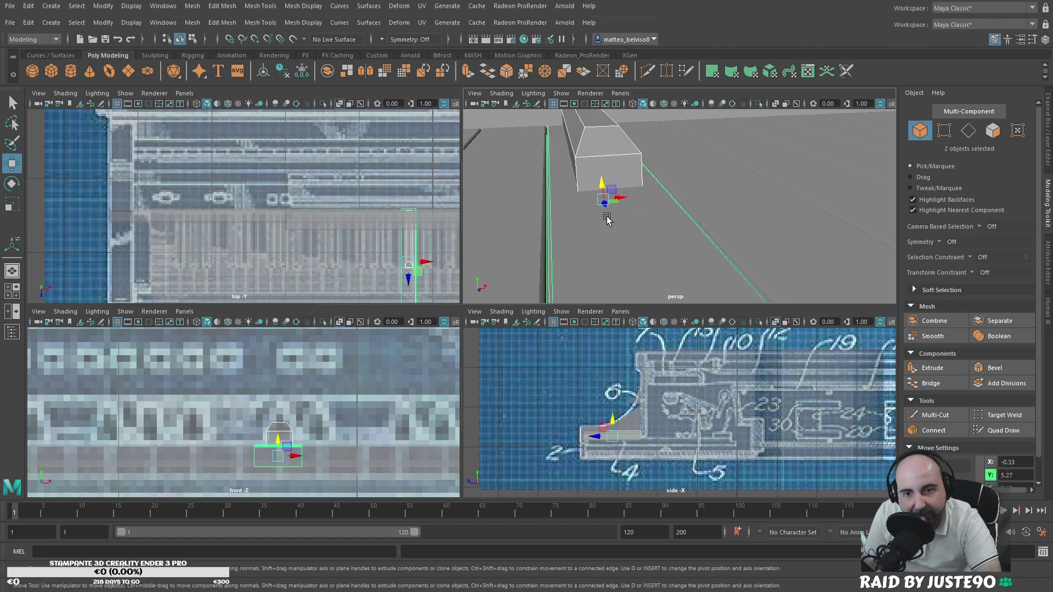
pyautogui.scroll(-5, 625, 192)
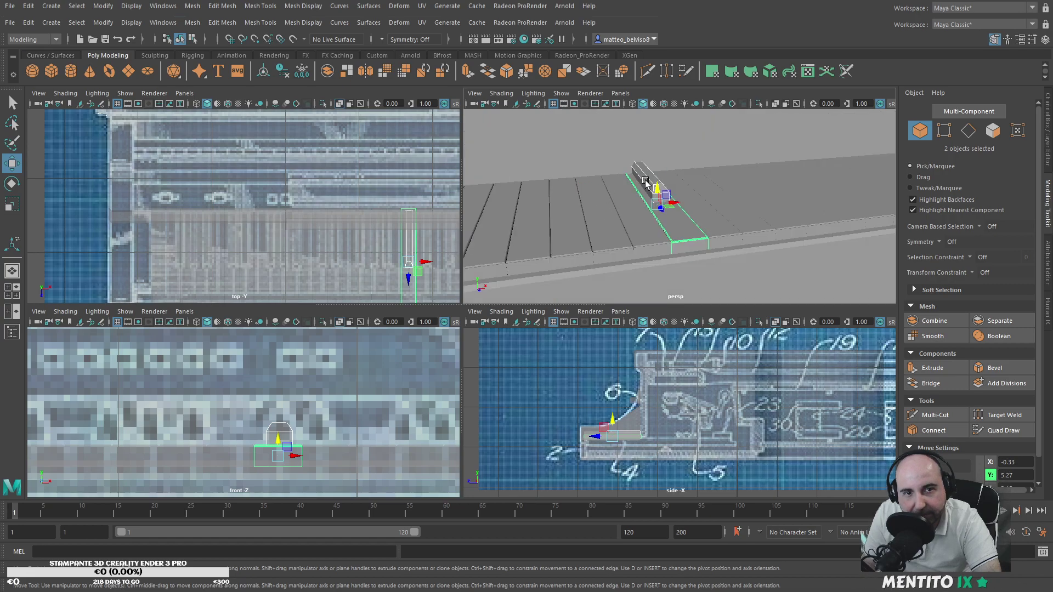
pyautogui.scroll(-3, 654, 198)
pyautogui.keyDown('alt'); pyautogui.moveTo(659, 218); pyautogui.dragTo(678, 241); pyautogui.keyUp('alt')
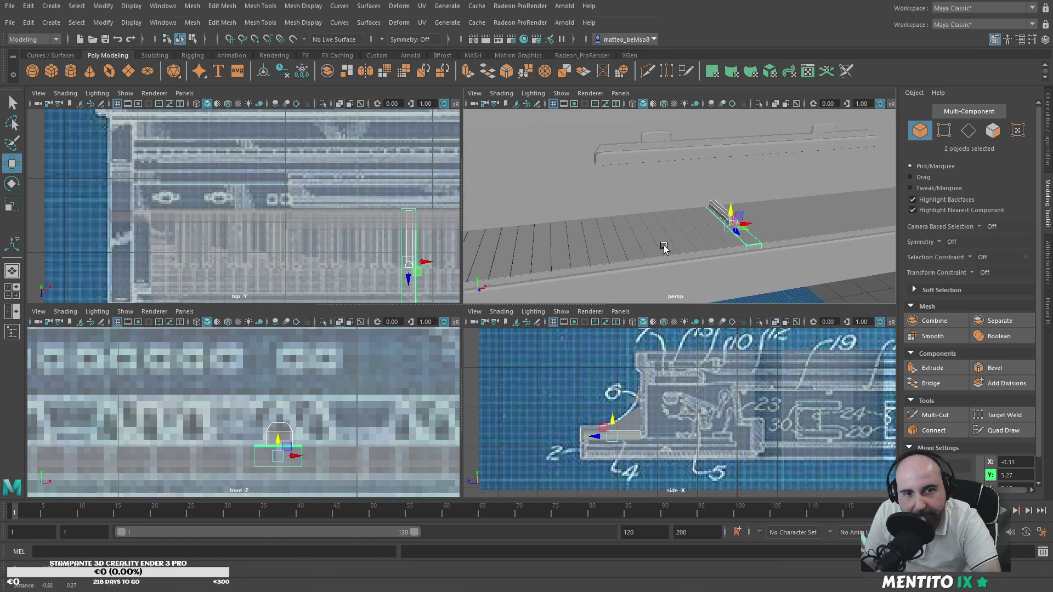
# Step: Set the black key's height to Y 5.35 and place a duplicate beside it at X -0.16
pyautogui.click(723, 209)
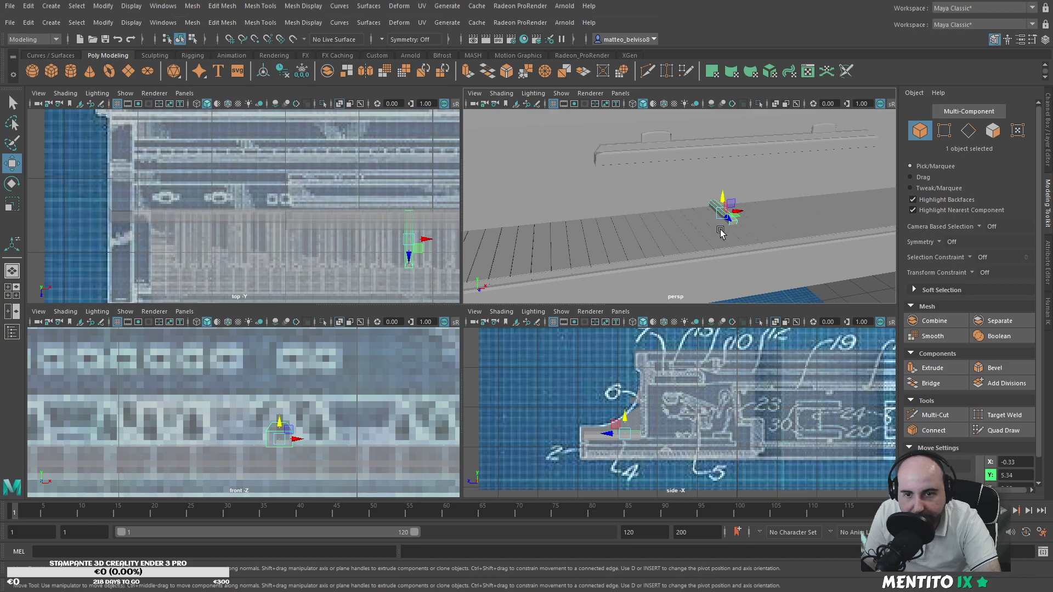
pyautogui.moveTo(723, 199); pyautogui.dragTo(710, 218)
pyautogui.keyDown('alt'); pyautogui.moveTo(710, 219); pyautogui.dragTo(795, 219, button='right'); pyautogui.keyUp('alt')
pyautogui.keyDown('alt'); pyautogui.moveTo(710, 258); pyautogui.dragTo(699, 223, button='middle'); pyautogui.keyUp('alt')
pyautogui.press('f')
pyautogui.keyDown('alt'); pyautogui.moveTo(714, 236); pyautogui.dragTo(717, 197); pyautogui.keyUp('alt')
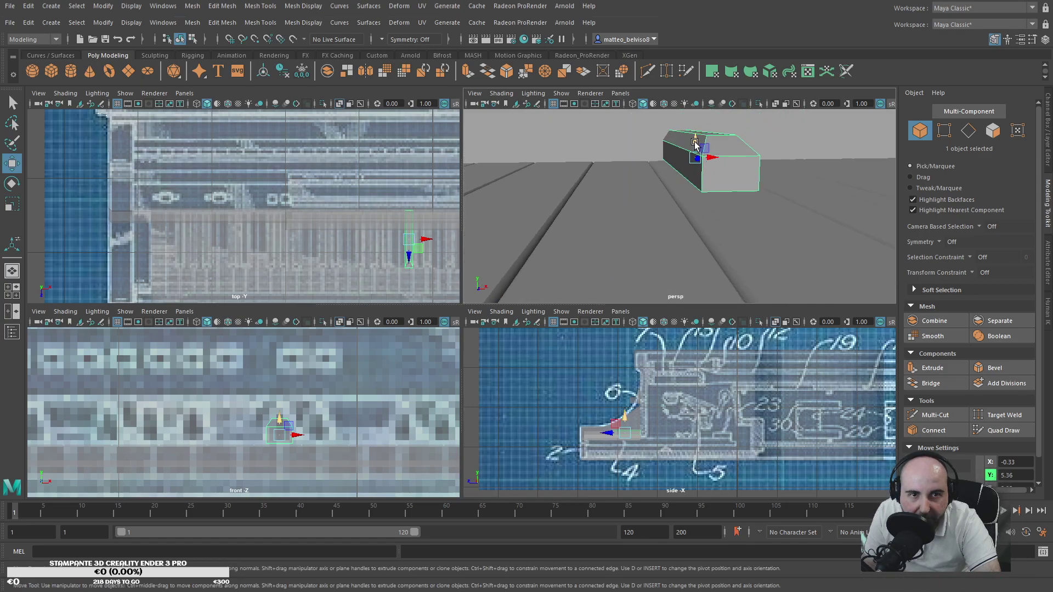
pyautogui.moveTo(695, 141); pyautogui.dragTo(769, 188)
pyautogui.keyDown('alt'); pyautogui.moveTo(769, 188); pyautogui.dragTo(741, 189, button='right'); pyautogui.keyUp('alt')
pyautogui.keyDown('alt'); pyautogui.moveTo(590, 296); pyautogui.dragTo(620, 244); pyautogui.keyUp('alt')
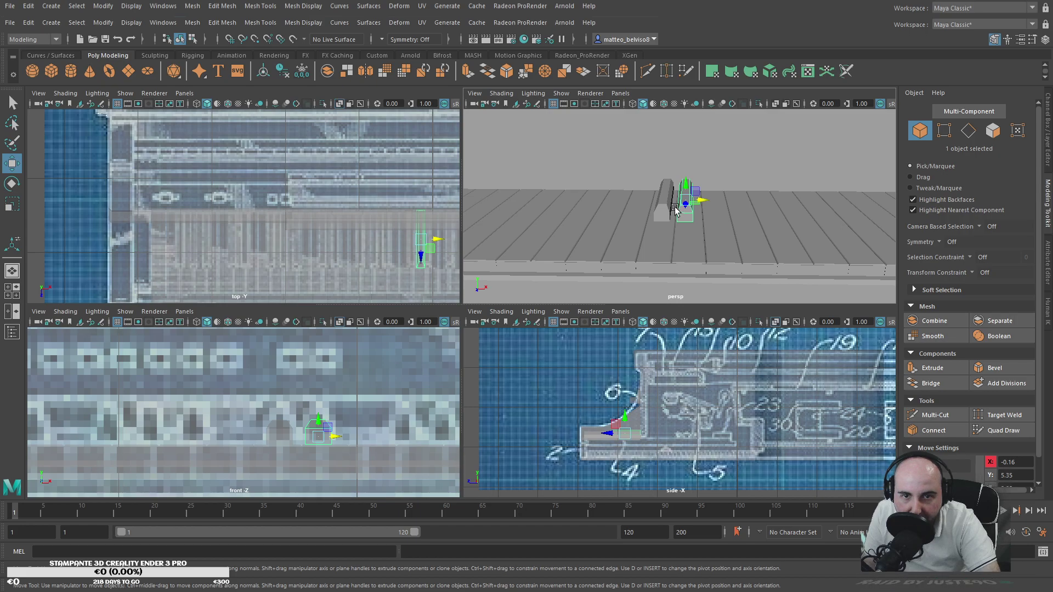
# Step: Move both black keys to the keyboard's left end and add a third copy beside them at X -3.04
pyautogui.keyDown('shift'); pyautogui.moveTo(701, 201); pyautogui.dragTo(299, 189); pyautogui.keyUp('shift')
pyautogui.press('f')
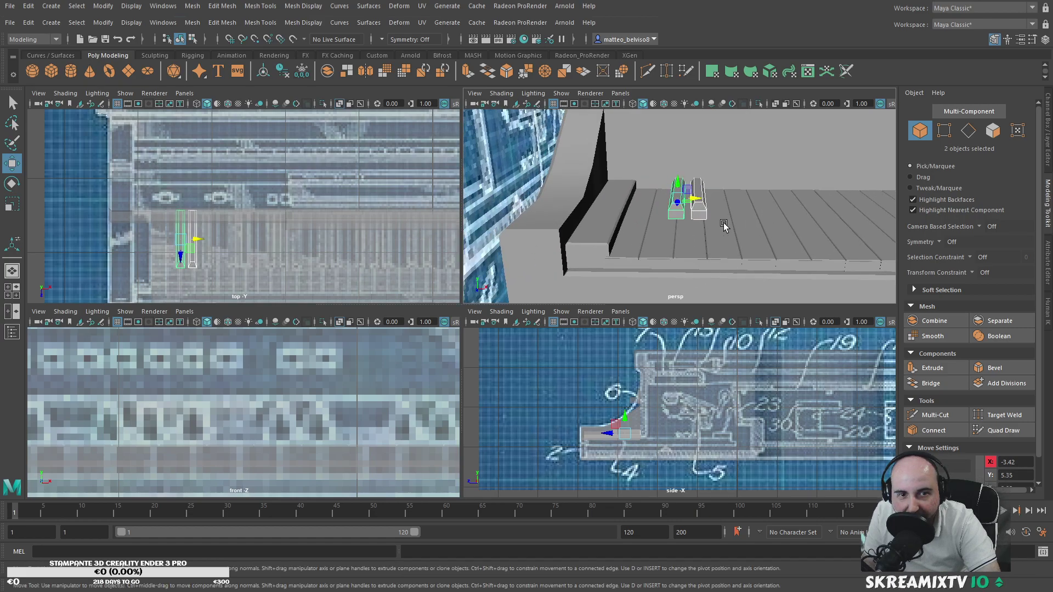
pyautogui.click(738, 219)
pyautogui.moveTo(749, 189); pyautogui.dragTo(789, 186)
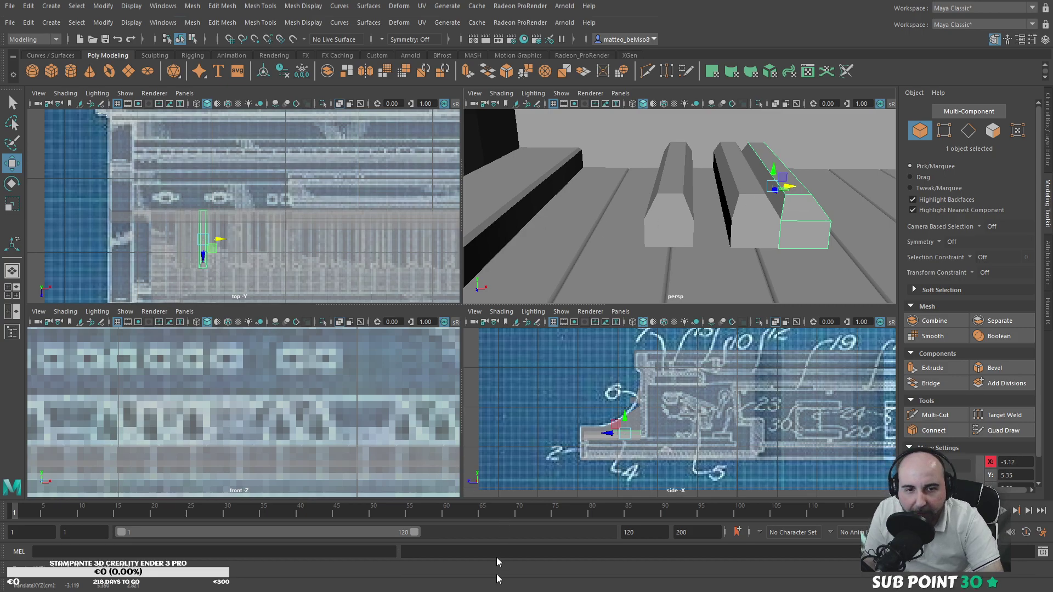
pyautogui.scroll(-5, 661, 239)
pyautogui.keyDown('alt'); pyautogui.moveTo(681, 230); pyautogui.dragTo(689, 269, button='middle'); pyautogui.keyUp('alt')
pyautogui.moveTo(717, 235); pyautogui.dragTo(729, 232)
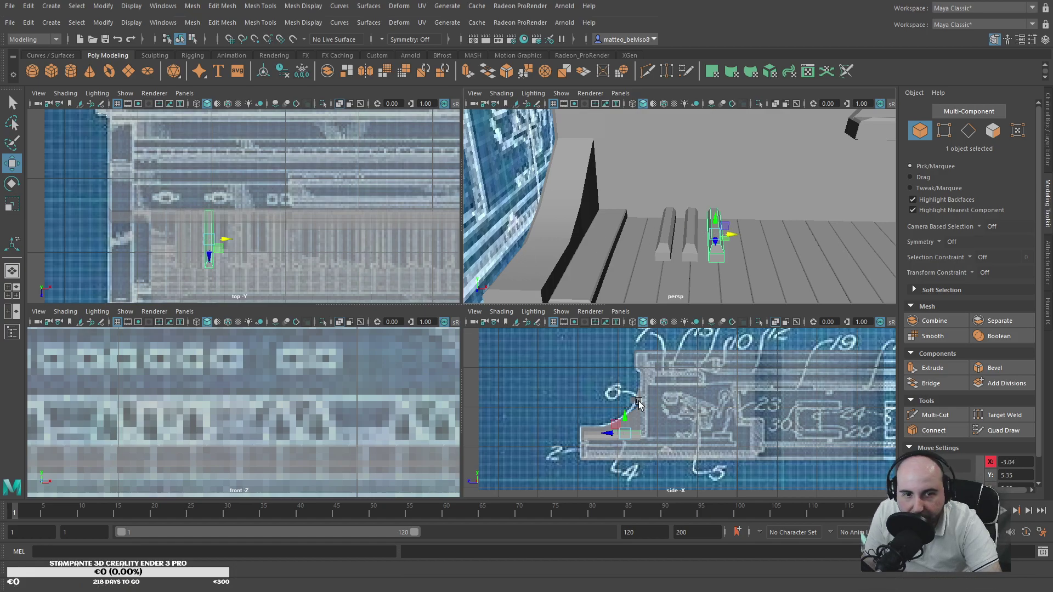
# Step: Duplicate two of the three black keys and place the pair further along the keyboard, its last key at X -2.43
pyautogui.scroll(-10, 104, 398)
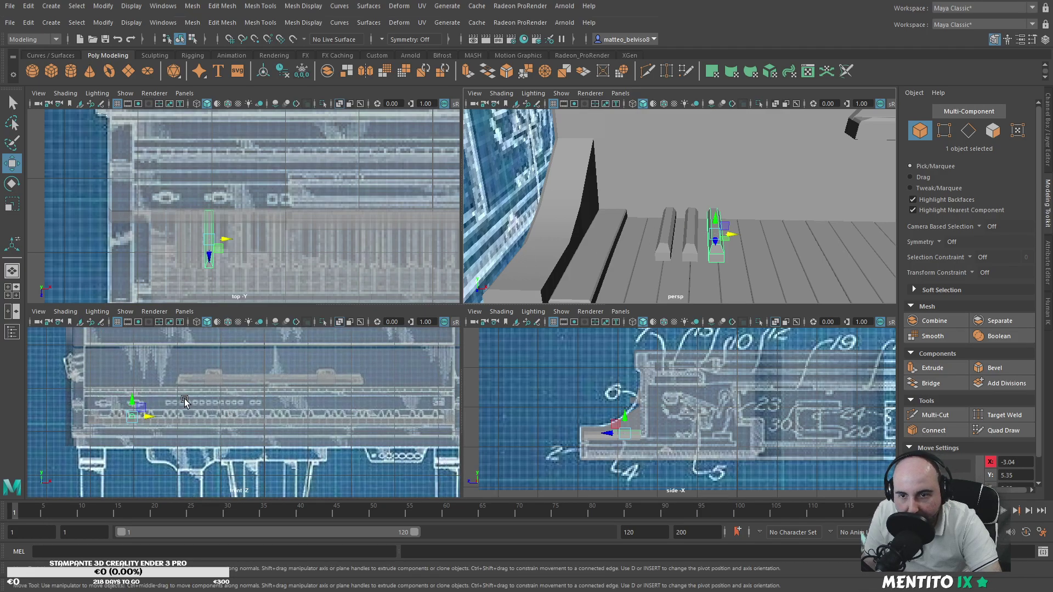
pyautogui.scroll(5, 266, 394)
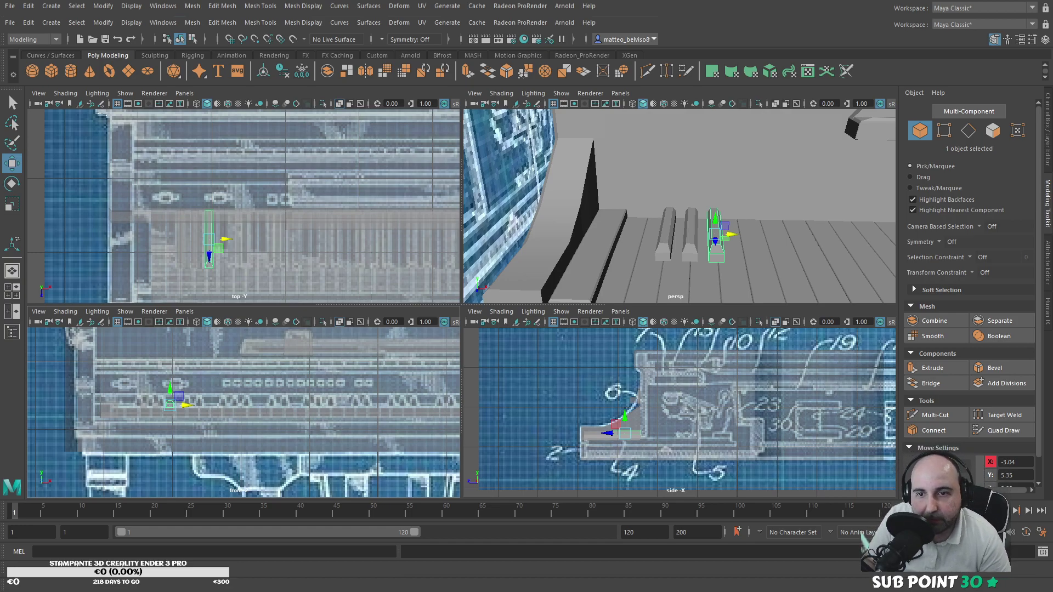
pyautogui.click(698, 253)
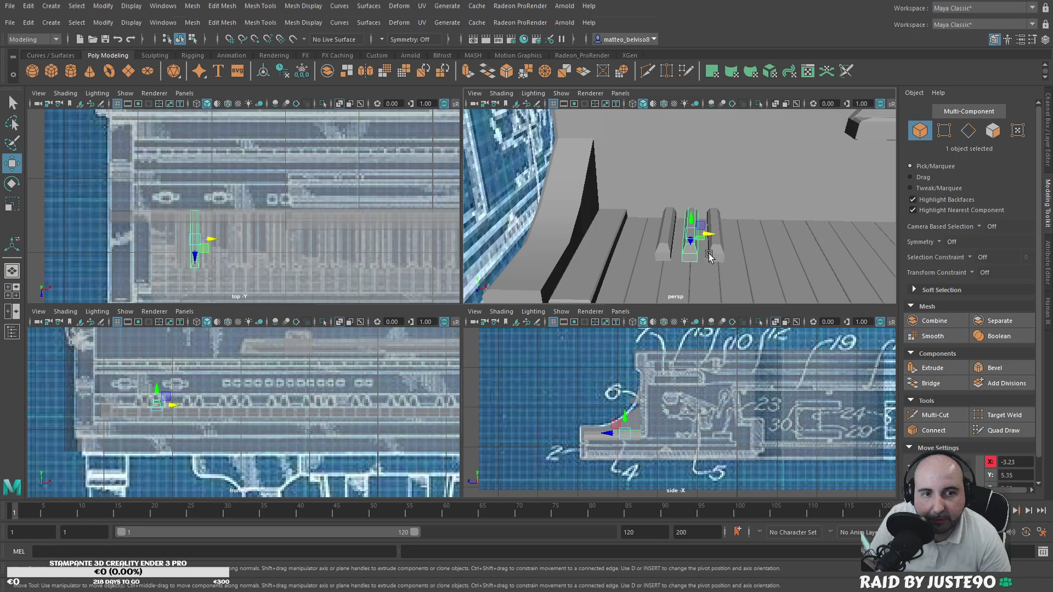
pyautogui.keyDown('shift'); pyautogui.moveTo(717, 229); pyautogui.dragTo(718, 231, button='middle'); pyautogui.keyUp('shift')
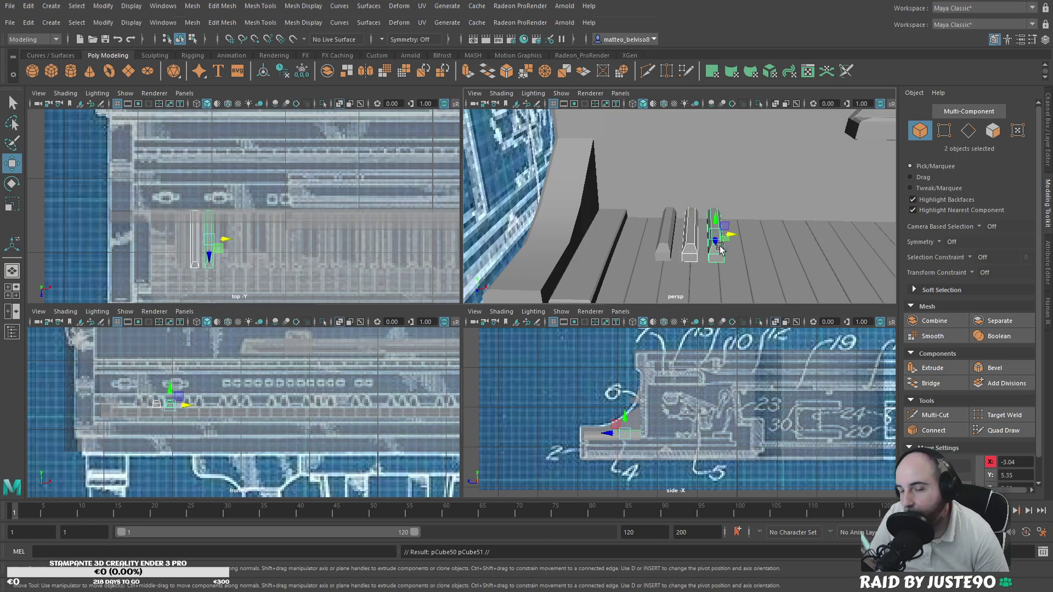
pyautogui.keyDown('shift'); pyautogui.moveTo(727, 236); pyautogui.dragTo(807, 214, button='middle'); pyautogui.keyUp('shift')
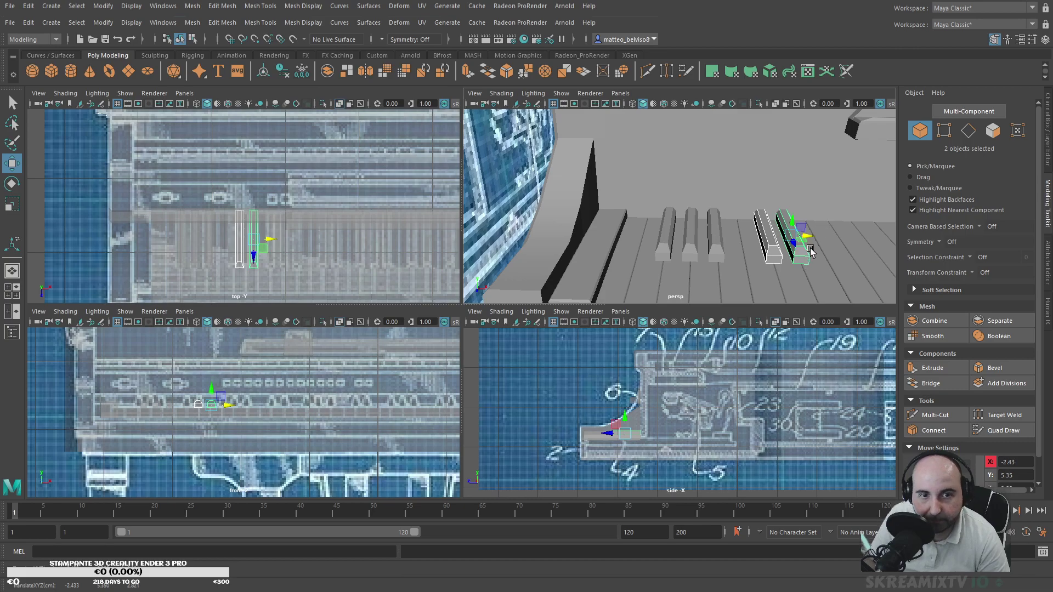
pyautogui.keyDown('alt'); pyautogui.moveTo(810, 252); pyautogui.dragTo(749, 211, button='middle'); pyautogui.keyUp('alt')
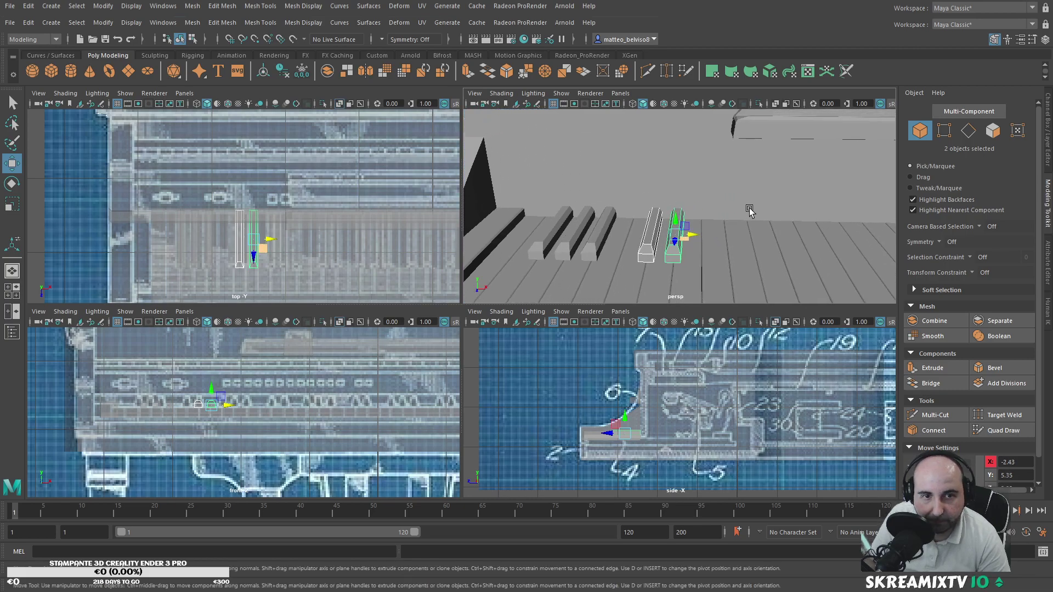
# Step: Duplicate the group of three black keys and place it beyond the pair, its last key at X -1.64
pyautogui.click(575, 229)
pyautogui.keyDown('shift'); pyautogui.click(548, 226); pyautogui.keyUp('shift')
pyautogui.keyDown('shift'); pyautogui.click(593, 239); pyautogui.keyUp('shift')
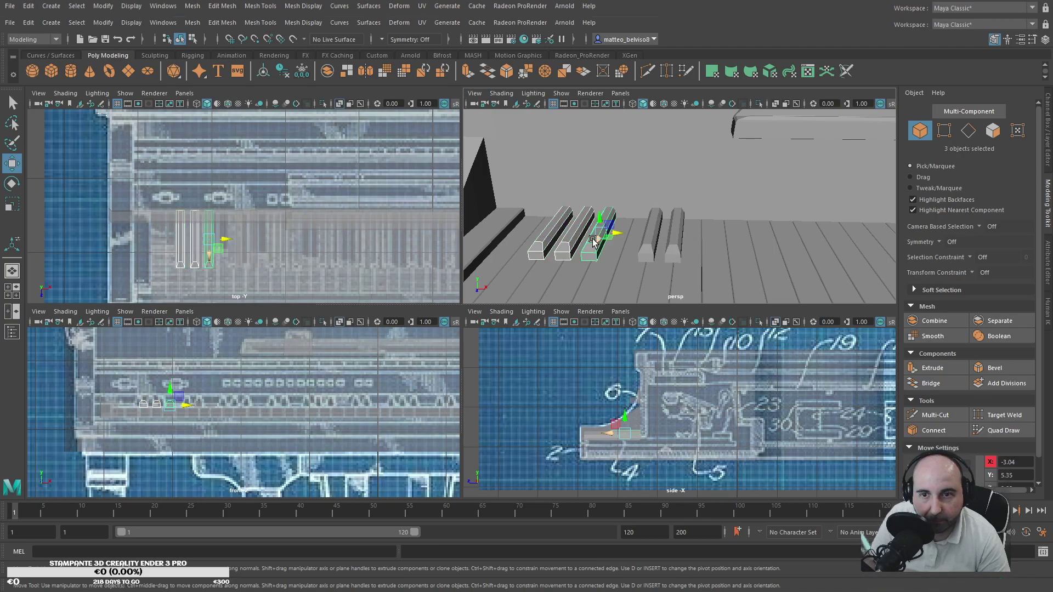
pyautogui.hotkey('ctrl', 'd')
pyautogui.moveTo(619, 230); pyautogui.dragTo(796, 218)
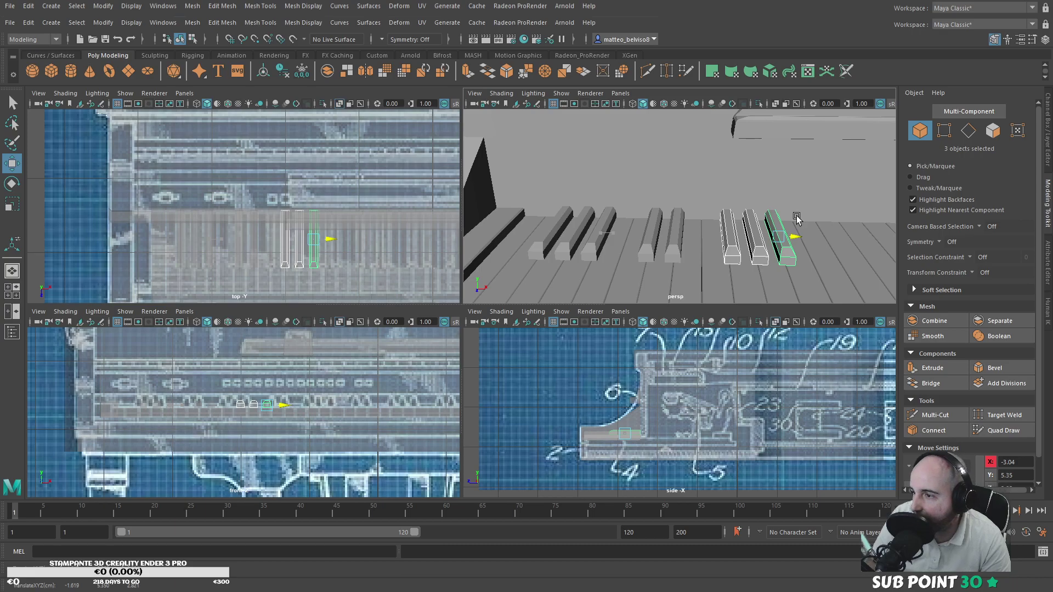
pyautogui.moveTo(797, 218); pyautogui.dragTo(729, 252)
pyautogui.scroll(-8, 805, 217)
pyautogui.scroll(4, 729, 252)
pyautogui.keyDown('alt'); pyautogui.moveTo(699, 227); pyautogui.dragTo(748, 215, button='middle'); pyautogui.keyUp('alt')
pyautogui.scroll(2, 731, 233)
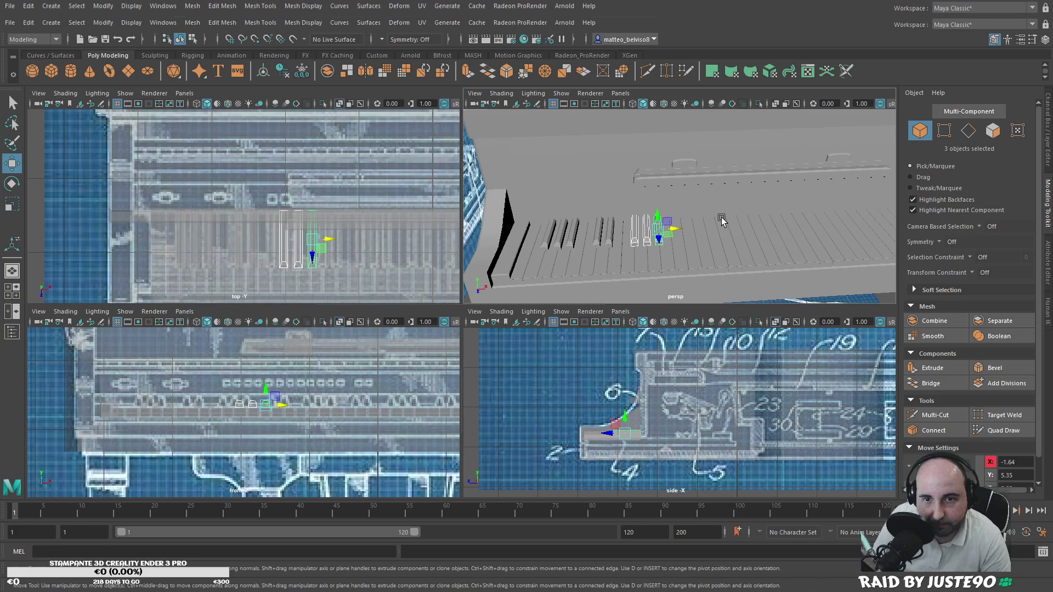
# Step: Select all the white keys along the keyboard and move them together slightly back along Z, away from the case's front rail
pyautogui.click(642, 265)
pyautogui.scroll(-3, 231, 253)
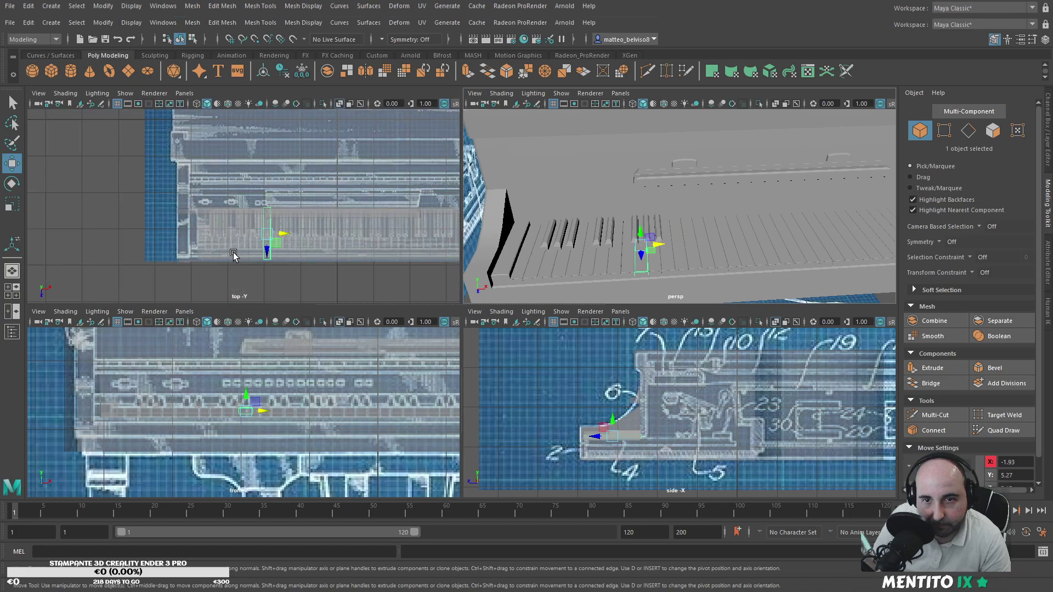
pyautogui.scroll(1, 269, 233)
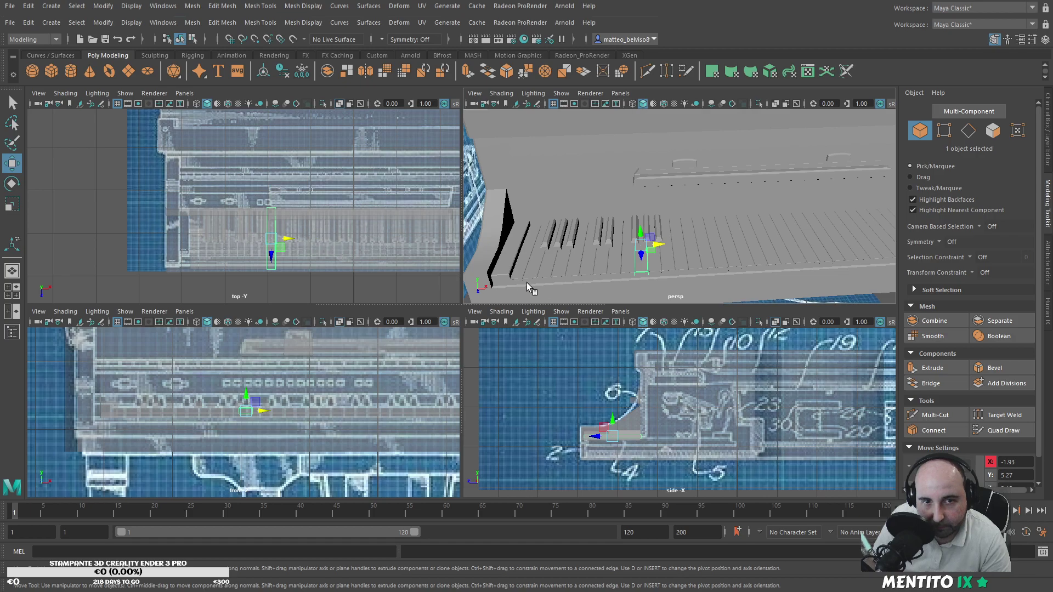
pyautogui.keyDown('alt'); pyautogui.moveTo(545, 265); pyautogui.dragTo(672, 260); pyautogui.keyUp('alt')
pyautogui.keyDown('alt'); pyautogui.moveTo(743, 271); pyautogui.dragTo(639, 237, button='middle'); pyautogui.keyUp('alt')
pyautogui.moveTo(548, 285); pyautogui.dragTo(543, 289, button='middle')
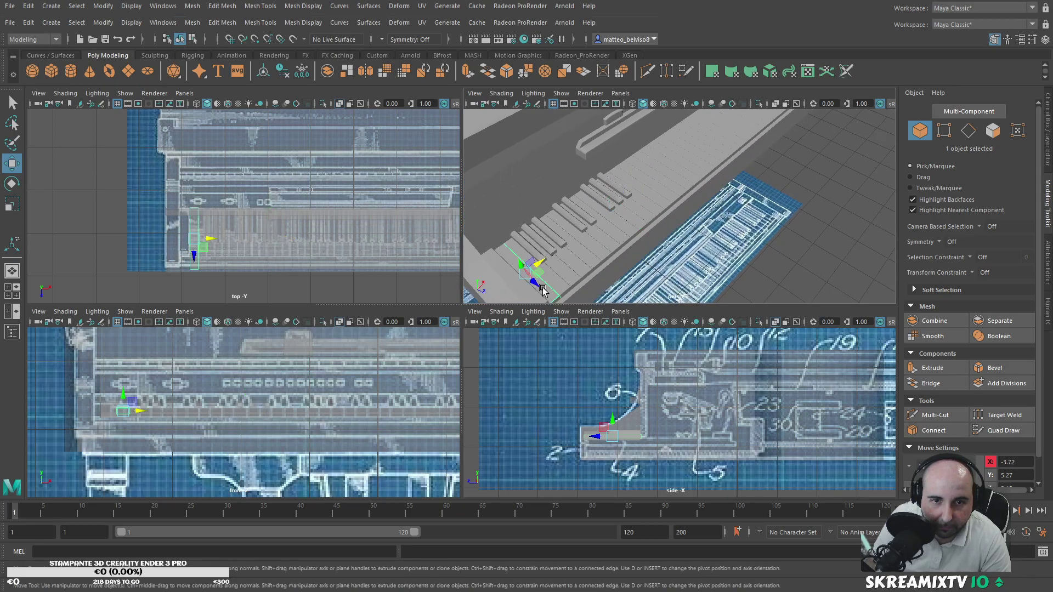
pyautogui.keyDown('alt'); pyautogui.moveTo(564, 277); pyautogui.dragTo(553, 237); pyautogui.keyUp('alt')
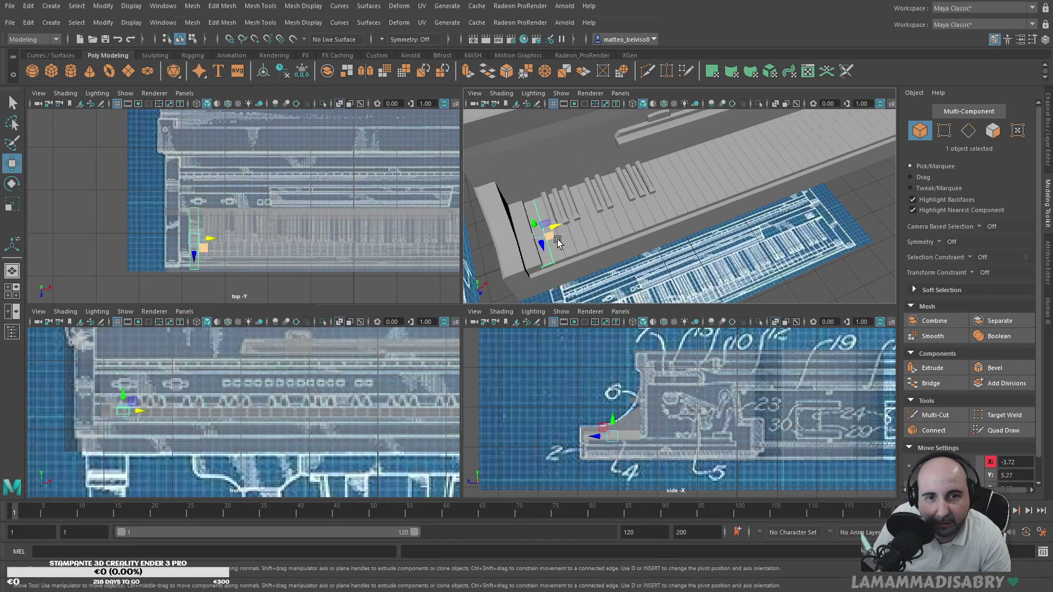
pyautogui.keyDown('shift'); pyautogui.click(560, 253); pyautogui.keyUp('shift')
pyautogui.keyDown('shift'); pyautogui.click(580, 246); pyautogui.keyUp('shift')
pyautogui.keyDown('shift'); pyautogui.click(603, 238); pyautogui.keyUp('shift')
pyautogui.keyDown('shift'); pyautogui.click(631, 228); pyautogui.keyUp('shift')
pyautogui.moveTo(618, 228); pyautogui.dragTo(621, 233, button='middle')
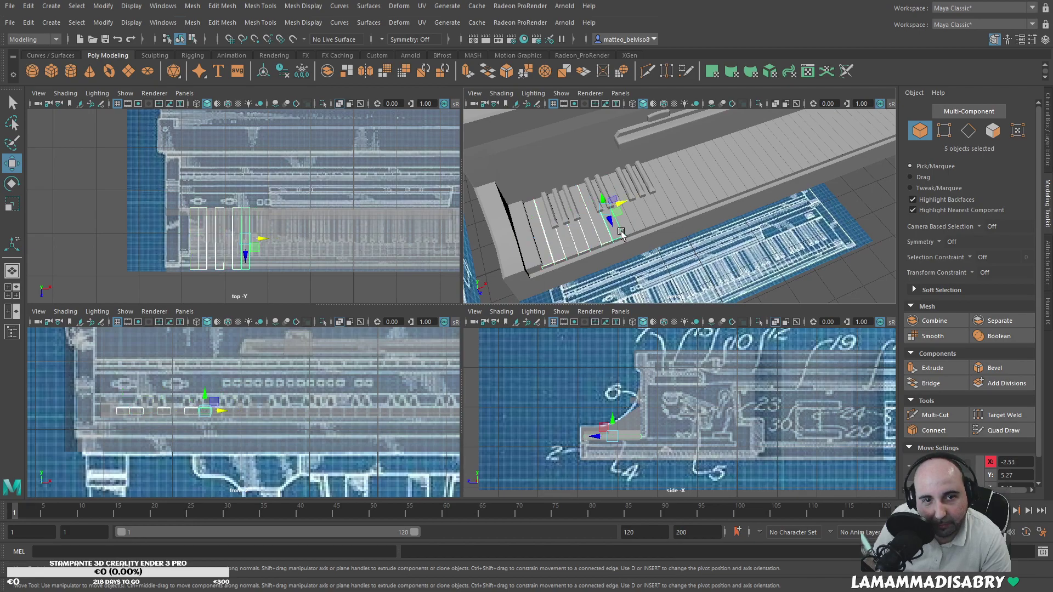
pyautogui.keyDown('shift'); pyautogui.click(590, 239); pyautogui.keyUp('shift')
pyautogui.keyDown('shift'); pyautogui.click(570, 250); pyautogui.keyUp('shift')
pyautogui.keyDown('shift'); pyautogui.click(626, 230); pyautogui.keyUp('shift')
pyautogui.keyDown('shift'); pyautogui.click(641, 225); pyautogui.keyUp('shift')
pyautogui.keyDown('shift'); pyautogui.click(651, 220); pyautogui.keyUp('shift')
pyautogui.keyDown('shift'); pyautogui.click(661, 215); pyautogui.keyUp('shift')
pyautogui.moveTo(678, 213)
pyautogui.keyDown('shift'); pyautogui.mouseDown(button='middle')
pyautogui.moveTo(751, 187)
pyautogui.moveTo(743, 166)
pyautogui.moveTo(662, 211)
pyautogui.mouseUp(button='middle'); pyautogui.keyUp('shift')
pyautogui.keyDown('shift'); pyautogui.moveTo(614, 240); pyautogui.dragTo(795, 177, button='middle'); pyautogui.keyUp('shift')
pyautogui.hotkey('ctrl', 'z')
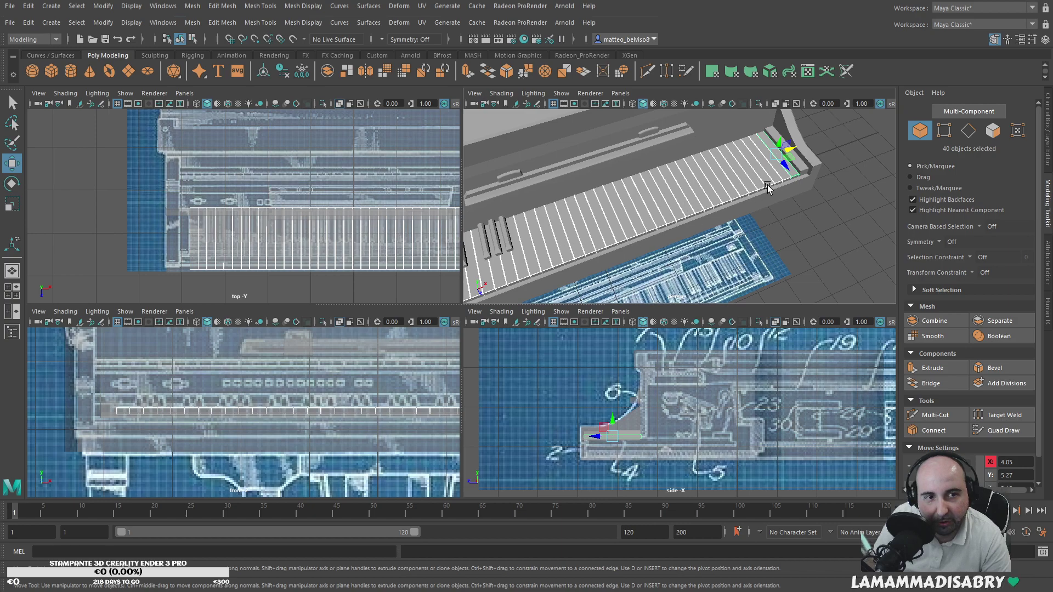
pyautogui.moveTo(785, 165); pyautogui.dragTo(785, 165)
pyautogui.keyDown('shift'); pyautogui.moveTo(785, 167); pyautogui.dragTo(781, 158, button='middle'); pyautogui.keyUp('shift')
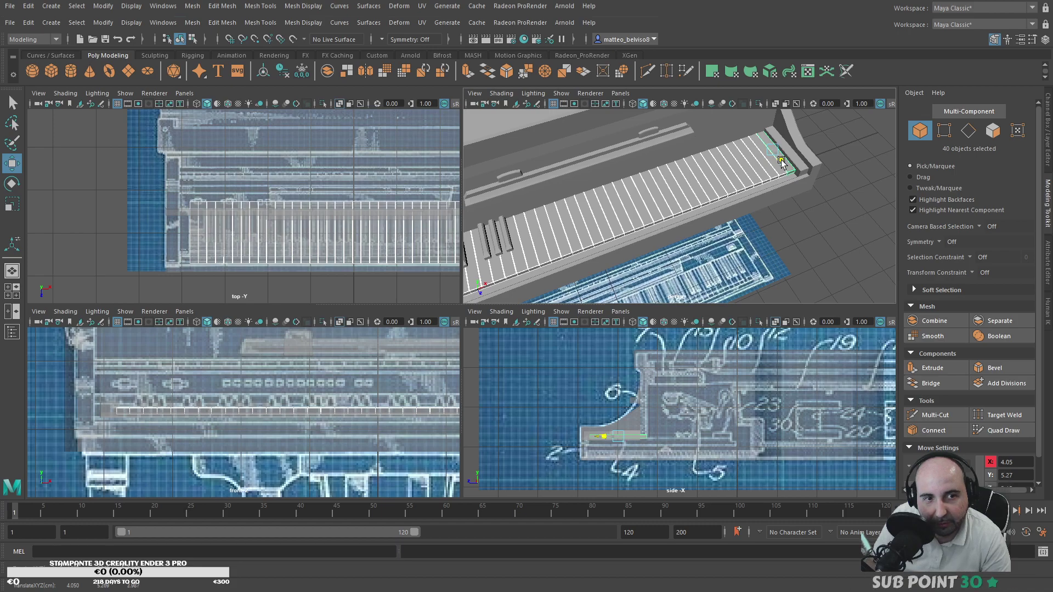
# Step: Select the case faces that run along the ledge in front of the white keys
pyautogui.keyDown('alt'); pyautogui.moveTo(712, 235); pyautogui.dragTo(693, 157); pyautogui.keyUp('alt')
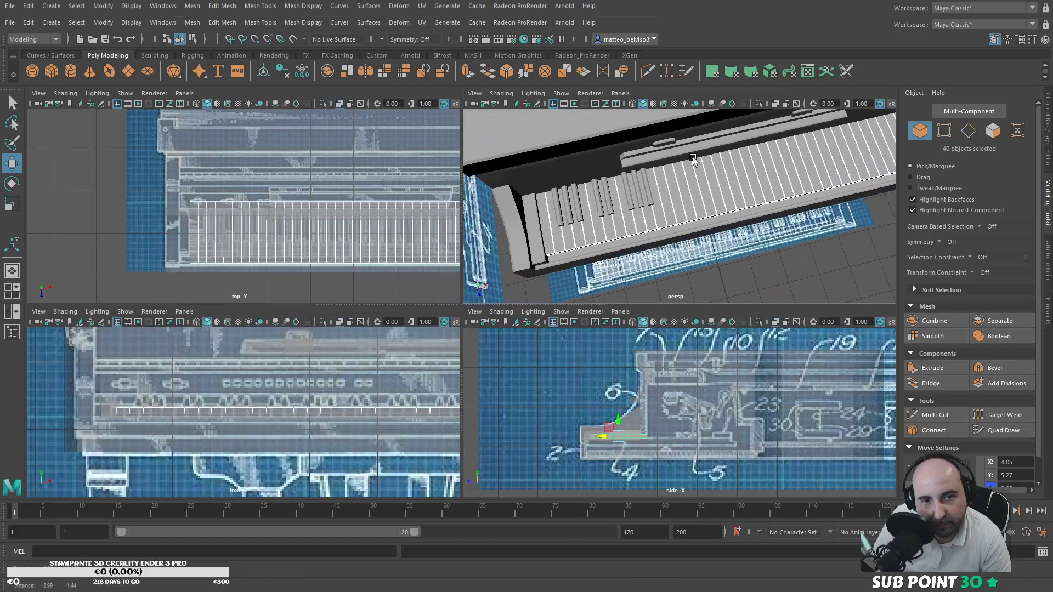
pyautogui.scroll(5, 660, 179)
pyautogui.keyDown('alt'); pyautogui.moveTo(661, 179); pyautogui.dragTo(708, 119, button='middle'); pyautogui.keyUp('alt')
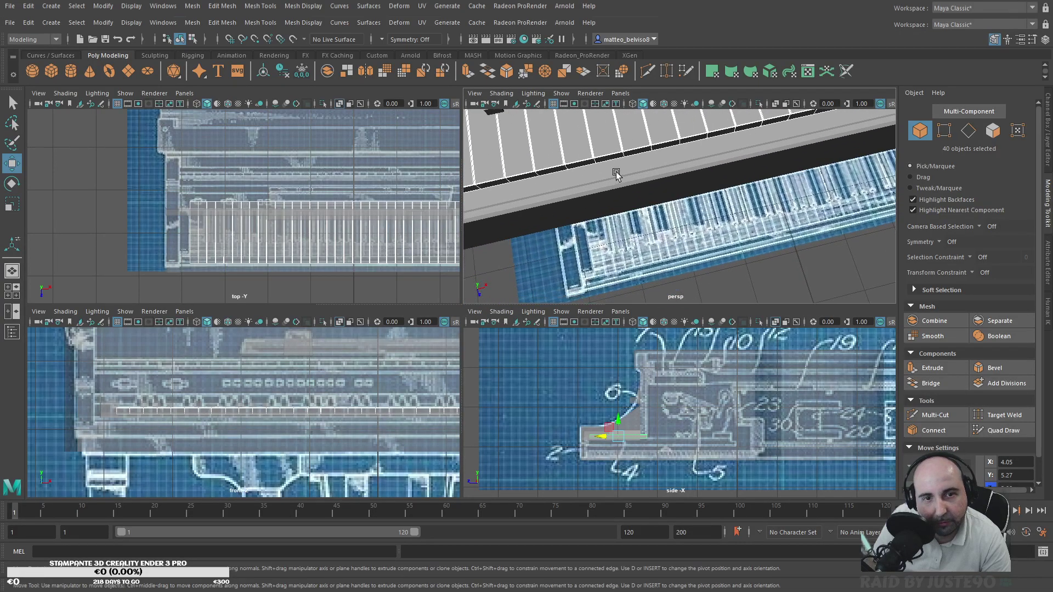
pyautogui.hotkey('ctrl', 'F11')
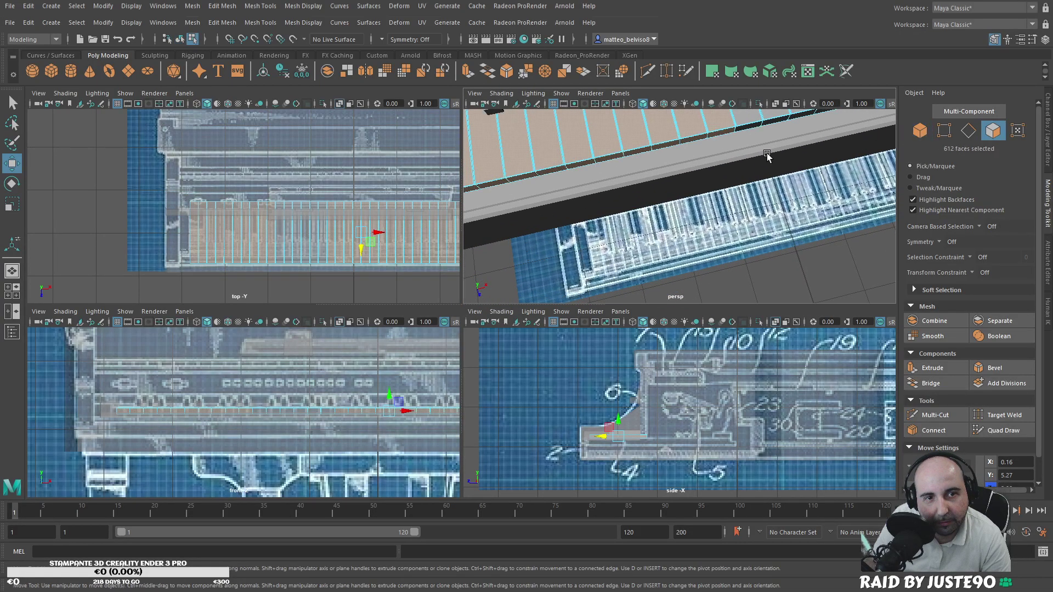
pyautogui.click(738, 148)
pyautogui.keyDown('alt'); pyautogui.moveTo(738, 149); pyautogui.dragTo(833, 151, button='middle'); pyautogui.keyUp('alt')
pyautogui.click(992, 132)
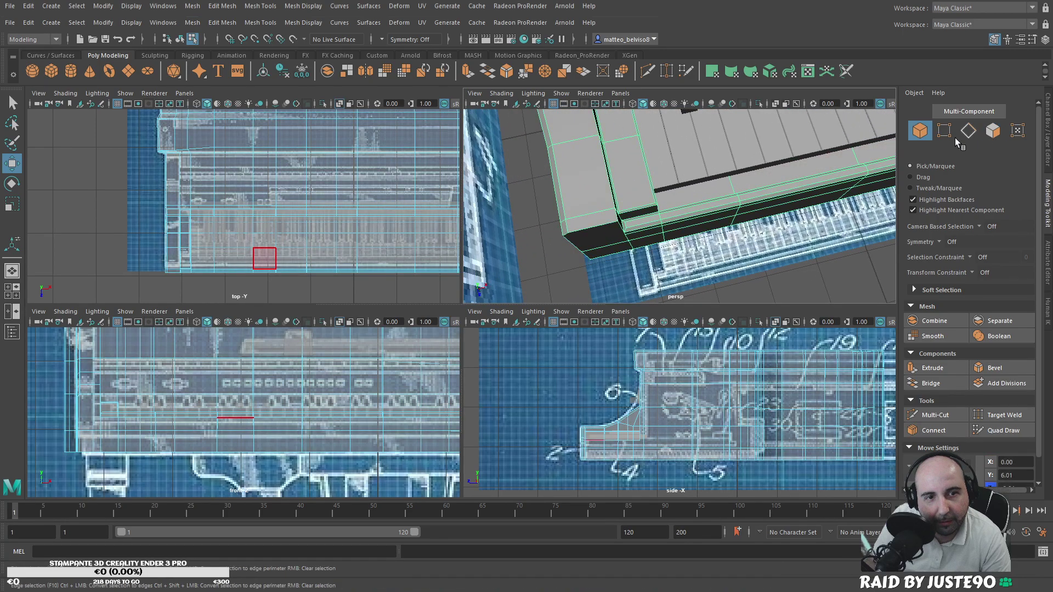
pyautogui.keyDown('alt'); pyautogui.moveTo(712, 186); pyautogui.dragTo(606, 158); pyautogui.keyUp('alt')
pyautogui.click(993, 131)
pyautogui.click(587, 157)
pyautogui.keyDown('shift'); pyautogui.click(679, 167); pyautogui.keyUp('shift')
pyautogui.keyDown('shift'); pyautogui.click(769, 186); pyautogui.keyUp('shift')
pyautogui.keyDown('alt'); pyautogui.moveTo(769, 187); pyautogui.dragTo(567, 179); pyautogui.keyUp('alt')
pyautogui.keyDown('shift'); pyautogui.click(593, 190); pyautogui.keyUp('shift')
pyautogui.keyDown('shift'); pyautogui.click(699, 199); pyautogui.keyUp('shift')
pyautogui.keyDown('alt'); pyautogui.moveTo(765, 206); pyautogui.dragTo(619, 199, button='middle'); pyautogui.keyUp('alt')
pyautogui.keyDown('shift'); pyautogui.click(619, 200); pyautogui.keyUp('shift')
pyautogui.keyDown('shift'); pyautogui.click(682, 204); pyautogui.keyUp('shift')
pyautogui.keyDown('shift'); pyautogui.click(803, 214); pyautogui.keyUp('shift')
pyautogui.keyDown('alt'); pyautogui.moveTo(802, 214); pyautogui.dragTo(728, 193); pyautogui.keyUp('alt')
pyautogui.keyDown('shift'); pyautogui.click(698, 213); pyautogui.keyUp('shift')
pyautogui.keyDown('shift'); pyautogui.click(754, 220); pyautogui.keyUp('shift')
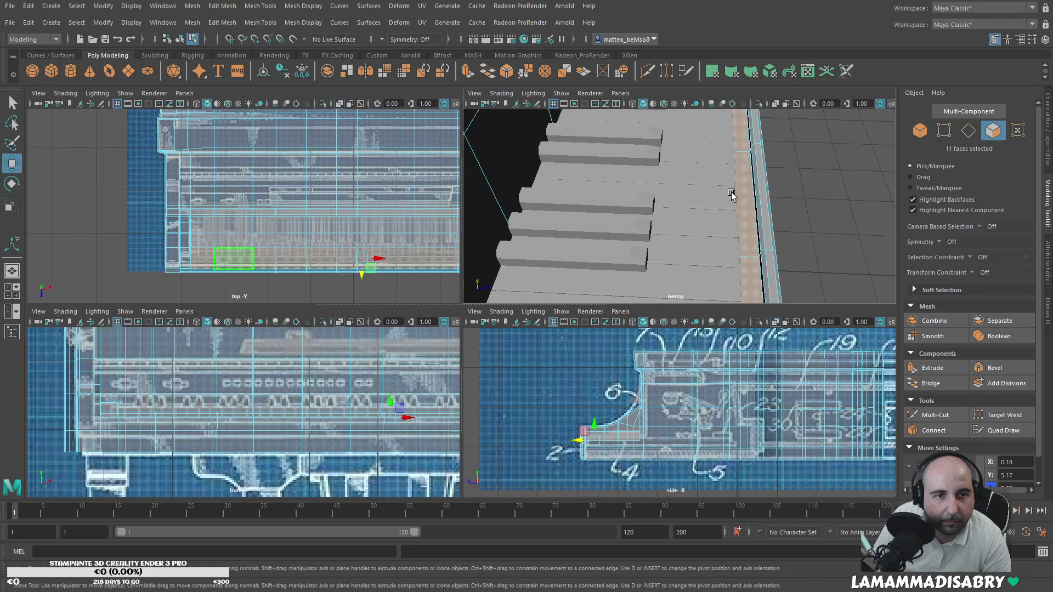
# Step: Try to move the inner edges along the case's front rail about 0.12 along Z toward the white keys
pyautogui.press('F10')
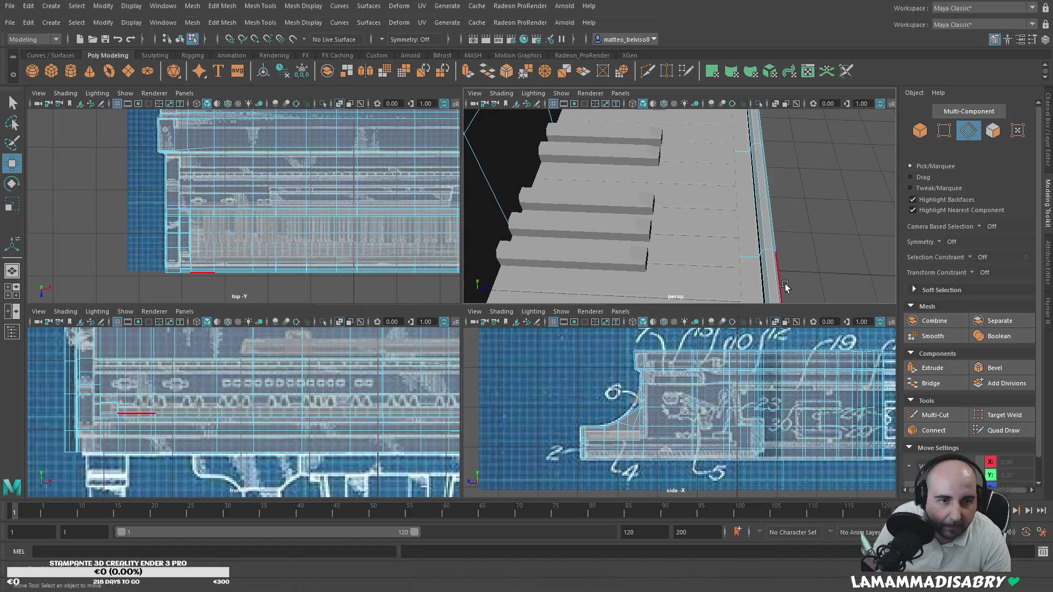
pyautogui.click(764, 291)
pyautogui.keyDown('alt'); pyautogui.moveTo(756, 292); pyautogui.dragTo(774, 288); pyautogui.keyUp('alt')
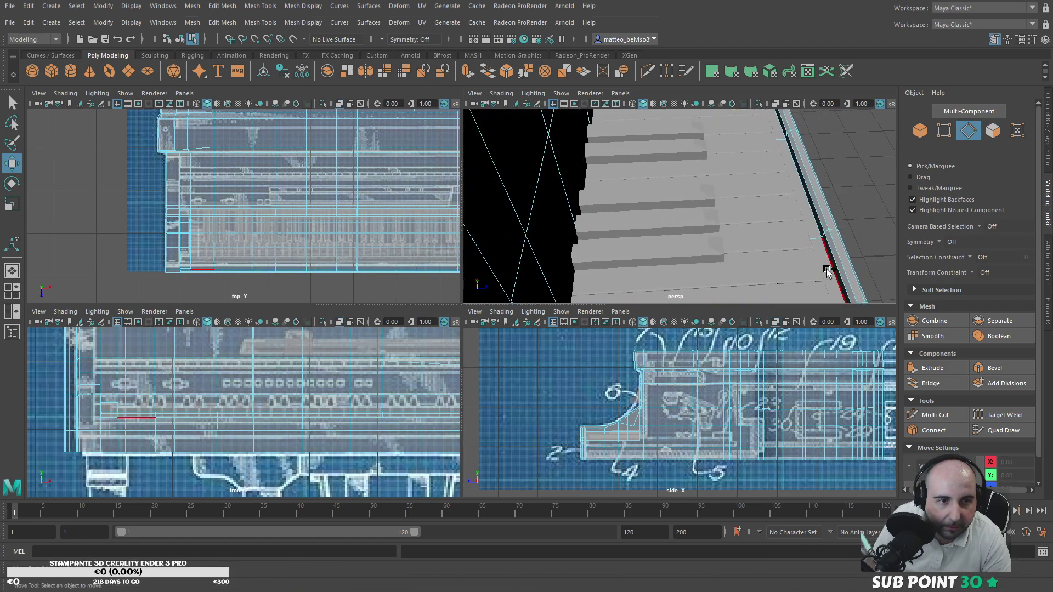
pyautogui.keyDown('shift'); pyautogui.moveTo(834, 253); pyautogui.dragTo(833, 251); pyautogui.keyUp('shift')
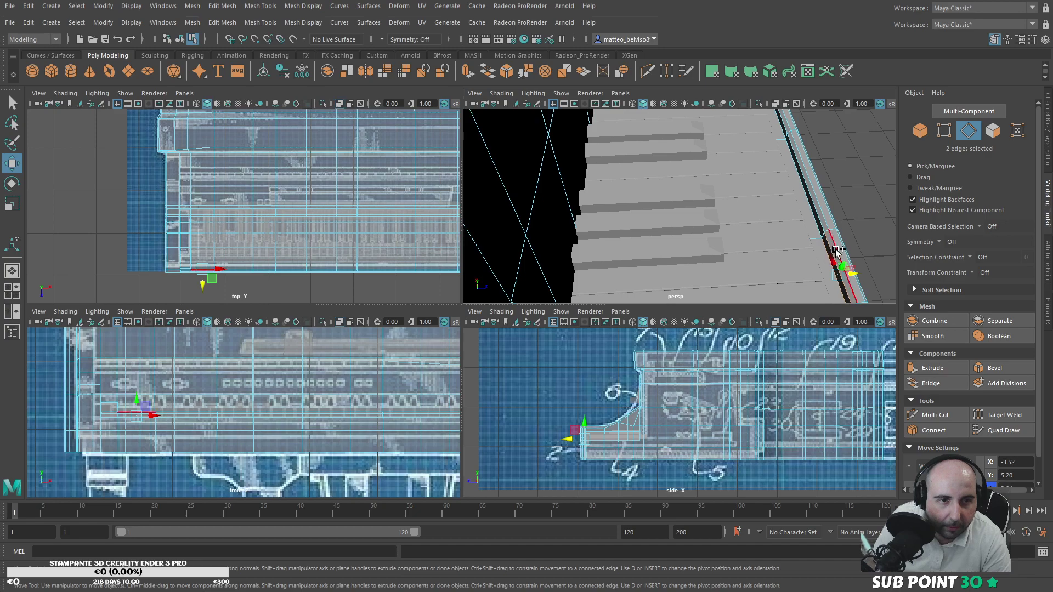
pyautogui.doubleClick(828, 225)
pyautogui.keyDown('shift'); pyautogui.click(826, 223); pyautogui.keyUp('shift')
pyautogui.keyDown('alt'); pyautogui.moveTo(802, 144); pyautogui.dragTo(802, 233, button='middle'); pyautogui.keyUp('alt')
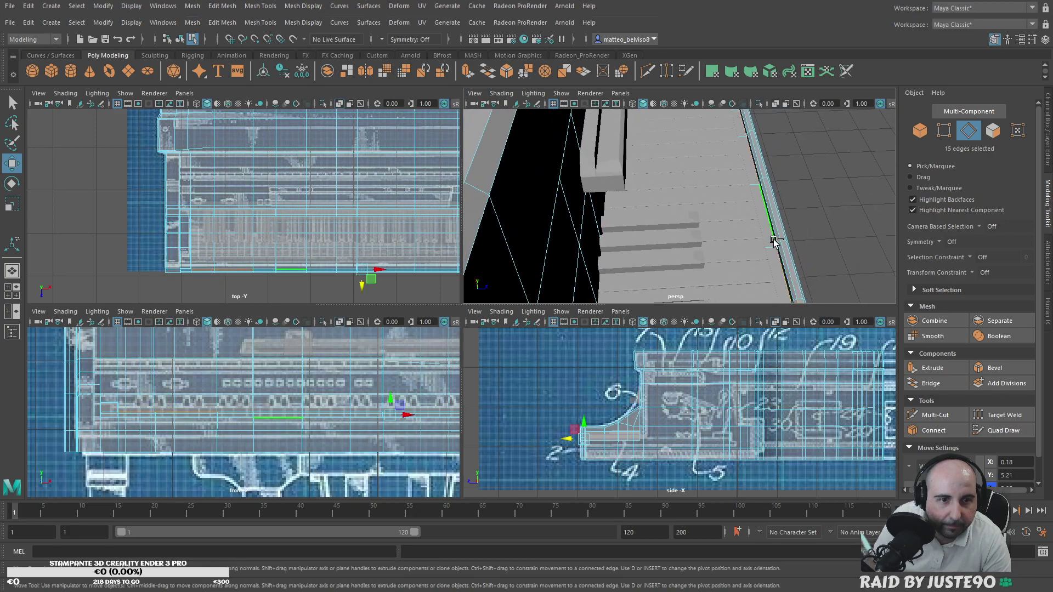
pyautogui.keyDown('alt'); pyautogui.moveTo(769, 231); pyautogui.dragTo(667, 235); pyautogui.keyUp('alt')
pyautogui.keyDown('alt'); pyautogui.moveTo(668, 235); pyautogui.dragTo(700, 245, button='right'); pyautogui.keyUp('alt')
pyautogui.keyDown('alt'); pyautogui.moveTo(699, 245); pyautogui.dragTo(659, 232); pyautogui.keyUp('alt')
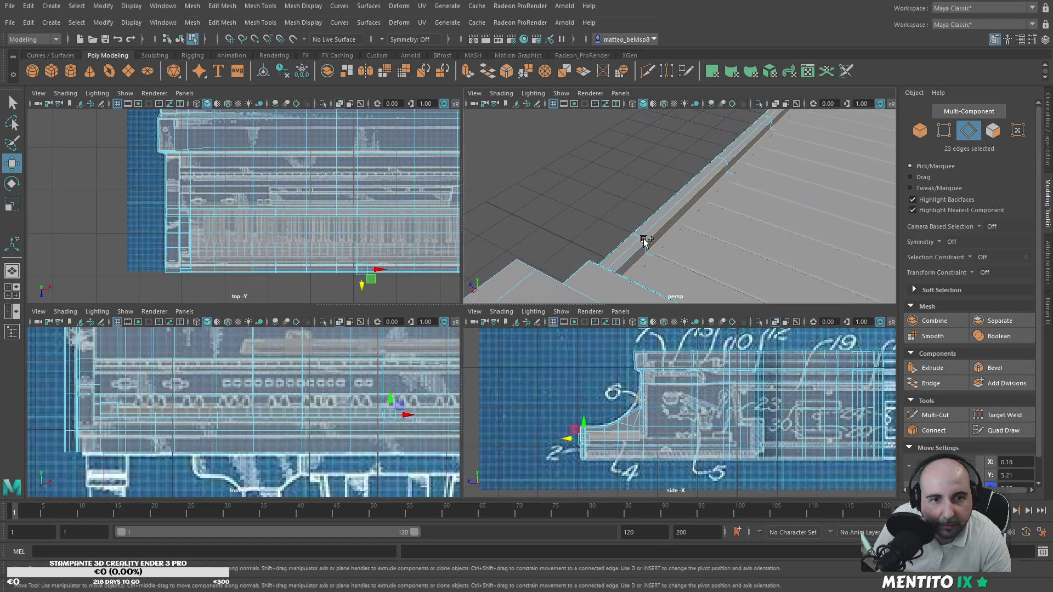
pyautogui.keyDown('alt'); pyautogui.moveTo(632, 246); pyautogui.dragTo(676, 247); pyautogui.keyUp('alt')
pyautogui.keyDown('alt'); pyautogui.moveTo(816, 252); pyautogui.dragTo(766, 146); pyautogui.keyUp('alt')
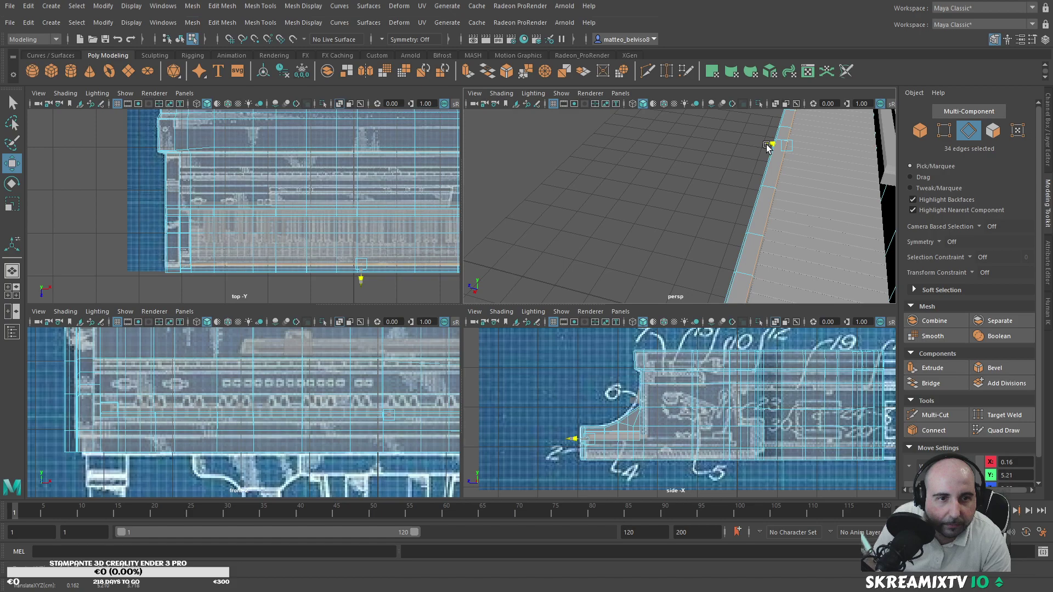
pyautogui.keyDown('alt'); pyautogui.moveTo(767, 147); pyautogui.dragTo(790, 243); pyautogui.keyUp('alt')
pyautogui.click(920, 132)
# Step: Examine how the front rail meets the white keys and check the case's corner vertices at the keyboard's left end
pyautogui.keyDown('alt'); pyautogui.moveTo(768, 159); pyautogui.dragTo(777, 255); pyautogui.keyUp('alt')
pyautogui.keyDown('alt'); pyautogui.moveTo(624, 262); pyautogui.dragTo(602, 263); pyautogui.keyUp('alt')
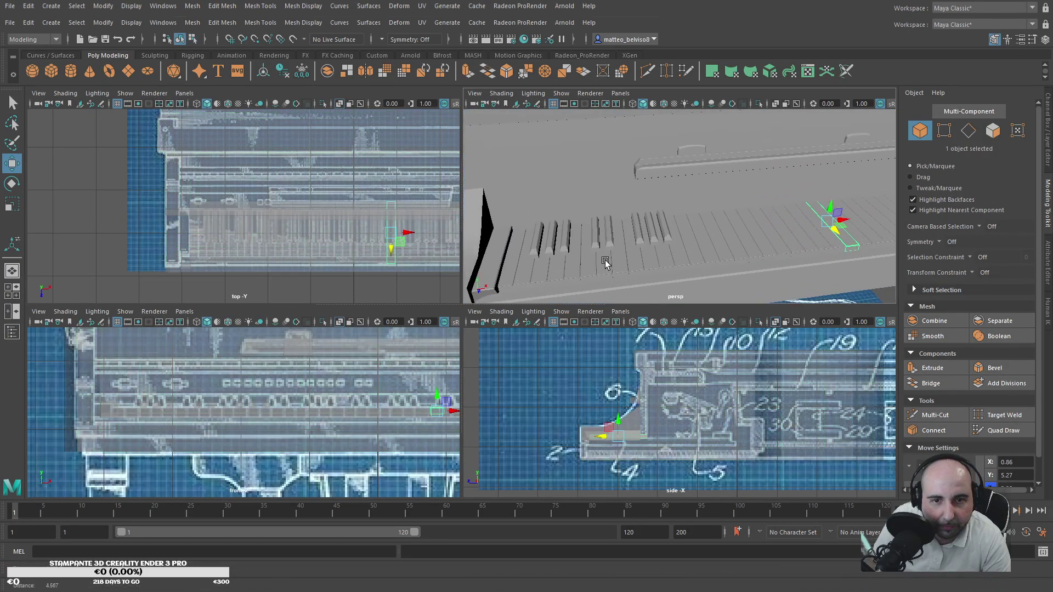
pyautogui.keyDown('alt'); pyautogui.moveTo(602, 264); pyautogui.dragTo(630, 216, button='middle'); pyautogui.keyUp('alt')
pyautogui.keyDown('alt'); pyautogui.moveTo(631, 216); pyautogui.dragTo(588, 204); pyautogui.keyUp('alt')
pyautogui.scroll(3, 611, 228)
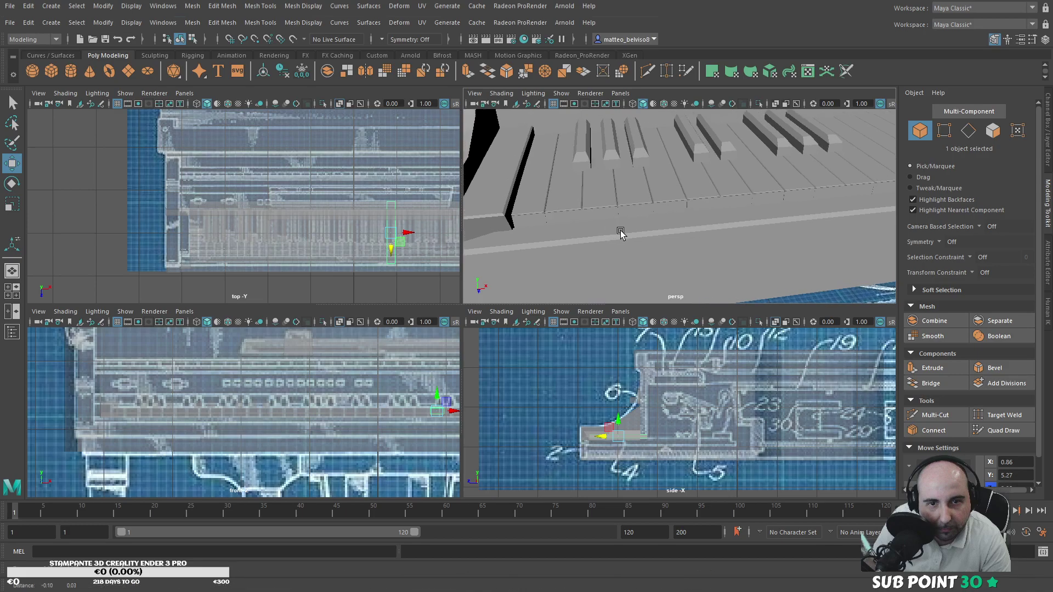
pyautogui.click(595, 245)
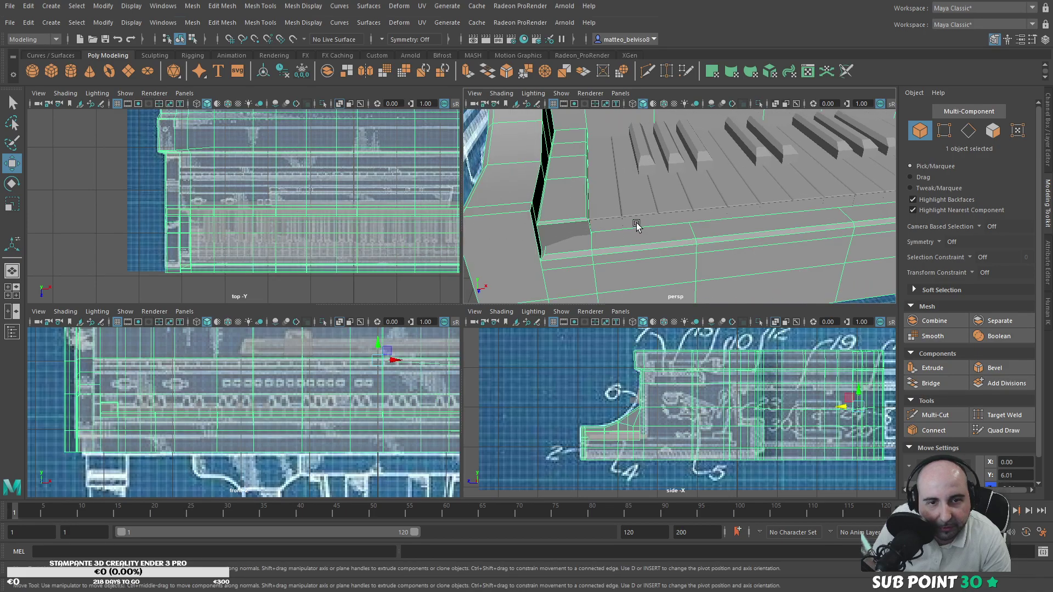
pyautogui.press('F9')
pyautogui.click(549, 243)
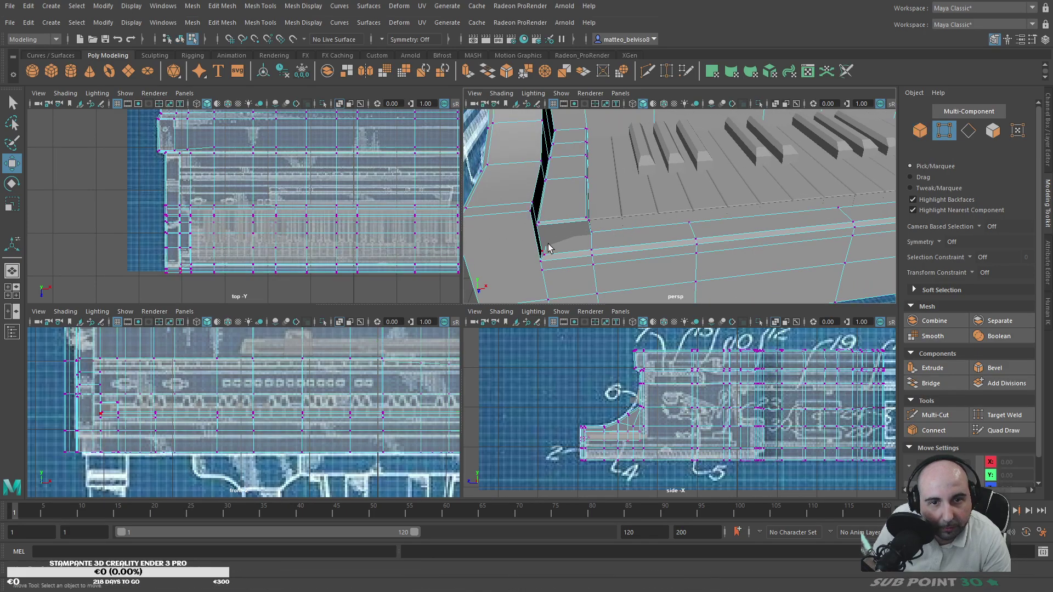
pyautogui.moveTo(551, 243); pyautogui.dragTo(555, 251)
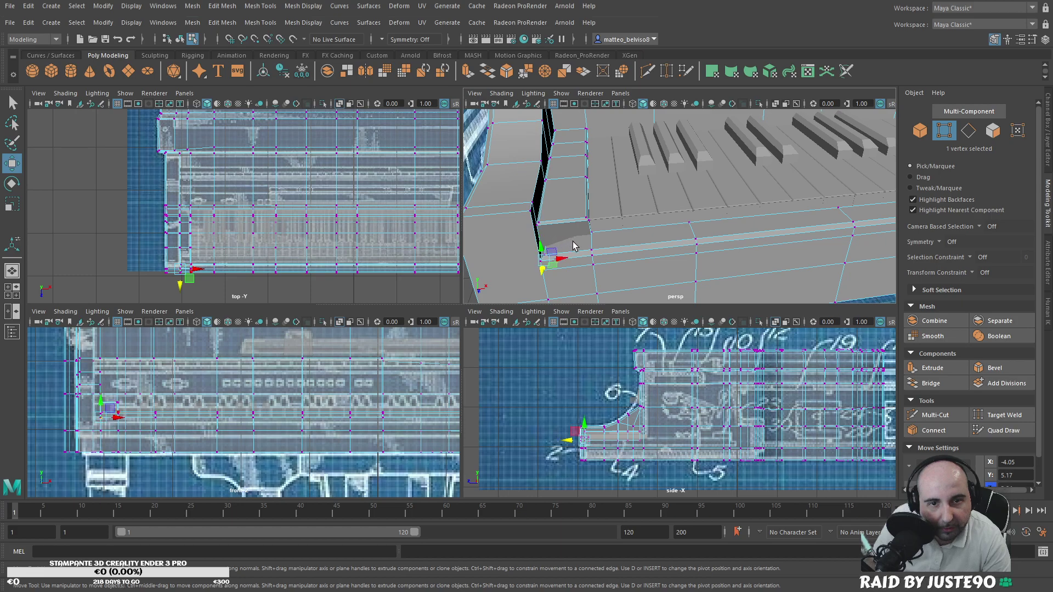
pyautogui.click(592, 244)
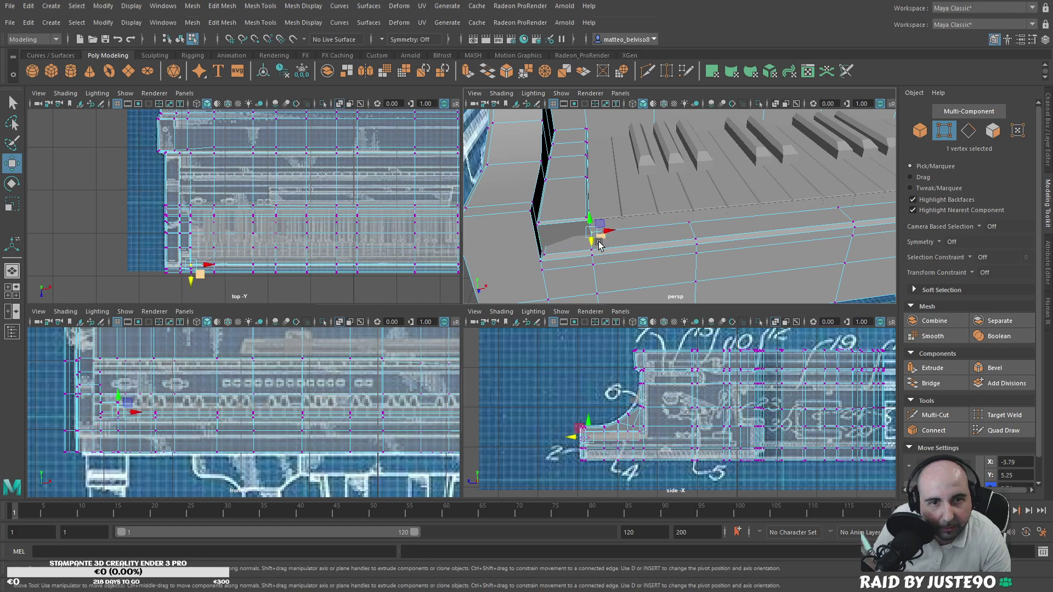
pyautogui.keyDown('alt'); pyautogui.moveTo(594, 254); pyautogui.dragTo(631, 192); pyautogui.keyUp('alt')
pyautogui.keyDown('alt'); pyautogui.moveTo(631, 193); pyautogui.dragTo(813, 225, button='right'); pyautogui.keyUp('alt')
pyautogui.keyDown('alt'); pyautogui.moveTo(541, 224); pyautogui.dragTo(713, 237, button='right'); pyautogui.keyUp('alt')
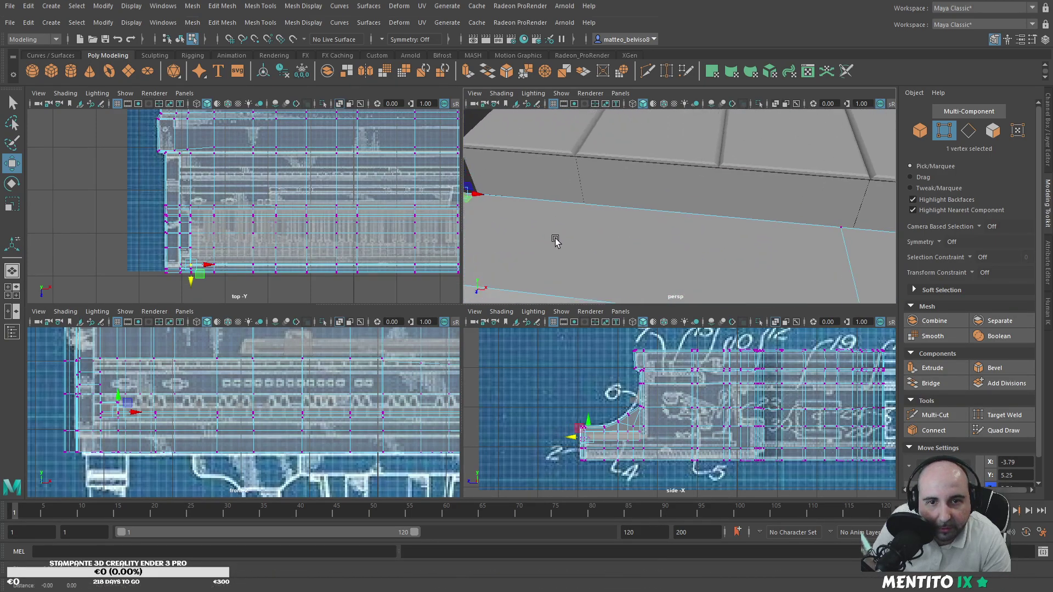
pyautogui.keyDown('alt'); pyautogui.moveTo(549, 239); pyautogui.dragTo(686, 248); pyautogui.keyUp('alt')
pyautogui.keyDown('alt'); pyautogui.moveTo(769, 235); pyautogui.dragTo(656, 259); pyautogui.keyUp('alt')
# Step: Undo the vertex selections and the Z move of the front rail's inner edges
pyautogui.hotkey('ctrl', 'z')
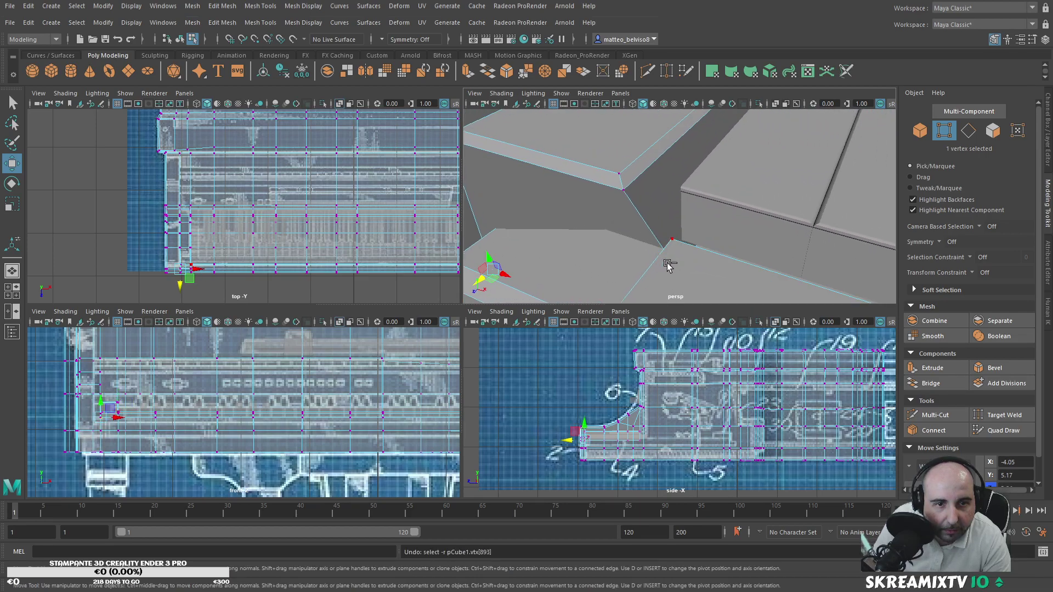
pyautogui.hotkey('ctrl', 'z')
pyautogui.hotkey('ctrl', 'z')
pyautogui.hotkey('ctrl', 'z')
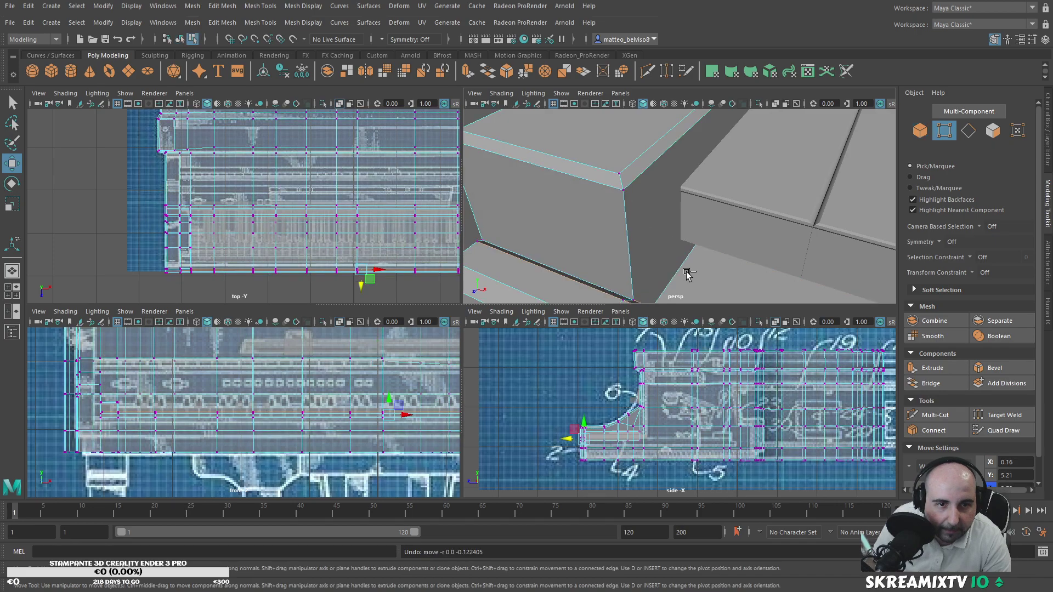
# Step: Drop the leftmost segment from the front rail's inner edge selection, then try a Z move of the remaining edges and undo it
pyautogui.keyDown('alt'); pyautogui.moveTo(658, 248); pyautogui.dragTo(651, 221, button='middle'); pyautogui.keyUp('alt')
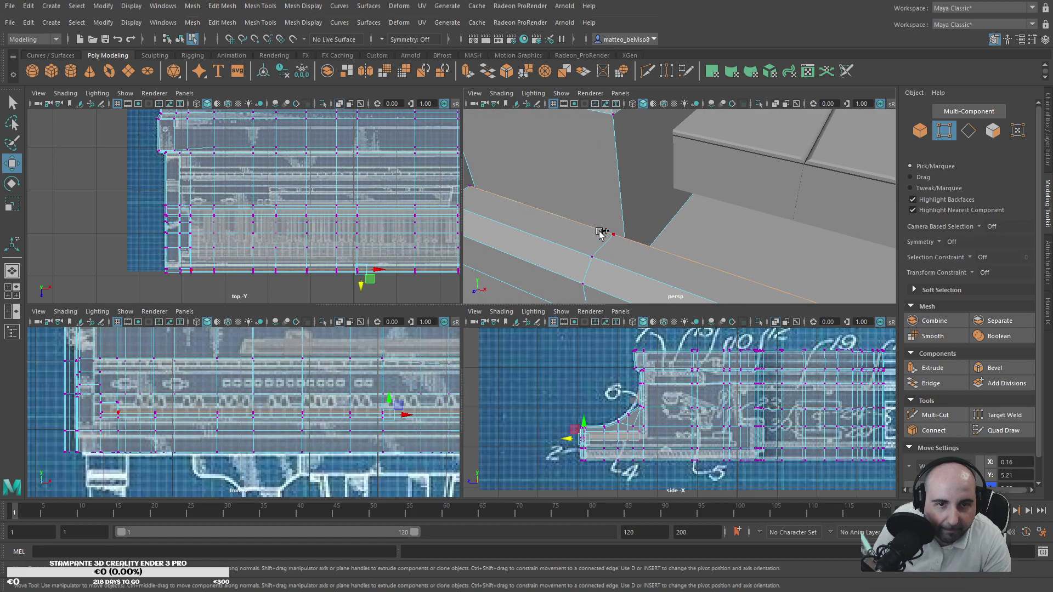
pyautogui.click(602, 237)
pyautogui.keyDown('alt'); pyautogui.moveTo(602, 237); pyautogui.dragTo(595, 256); pyautogui.keyUp('alt')
pyautogui.keyDown('alt'); pyautogui.moveTo(640, 174); pyautogui.dragTo(634, 236, button='middle'); pyautogui.keyUp('alt')
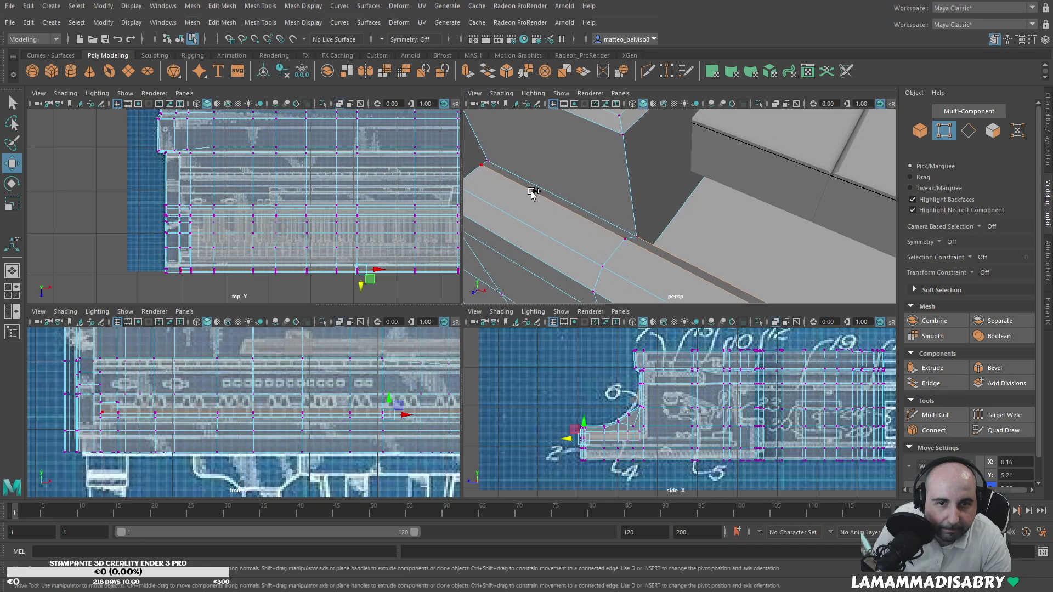
pyautogui.press('F10')
pyautogui.doubleClick(622, 230)
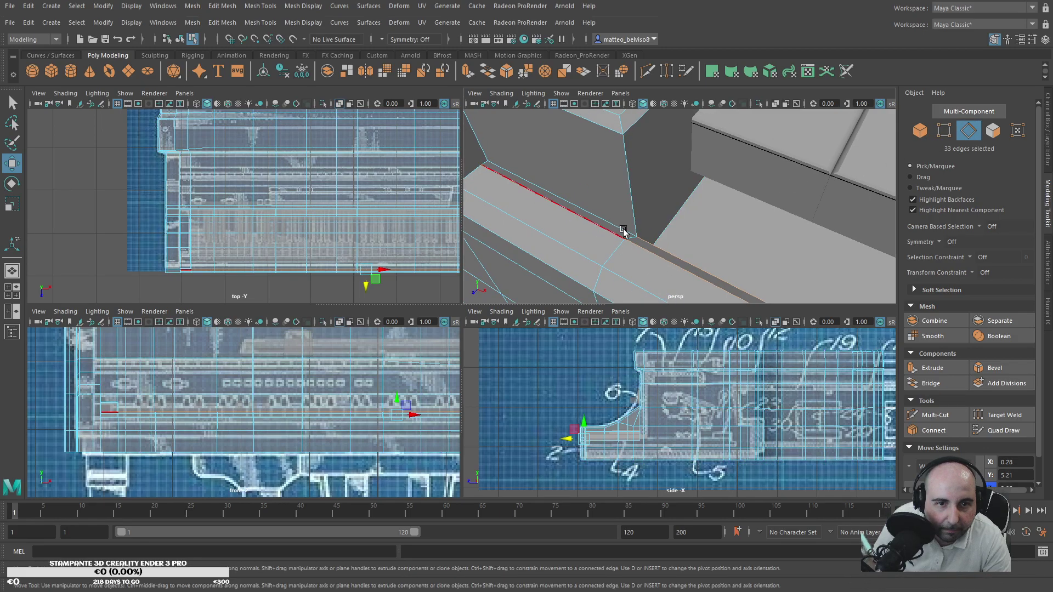
pyautogui.keyDown('alt'); pyautogui.moveTo(684, 252); pyautogui.dragTo(637, 239); pyautogui.keyUp('alt')
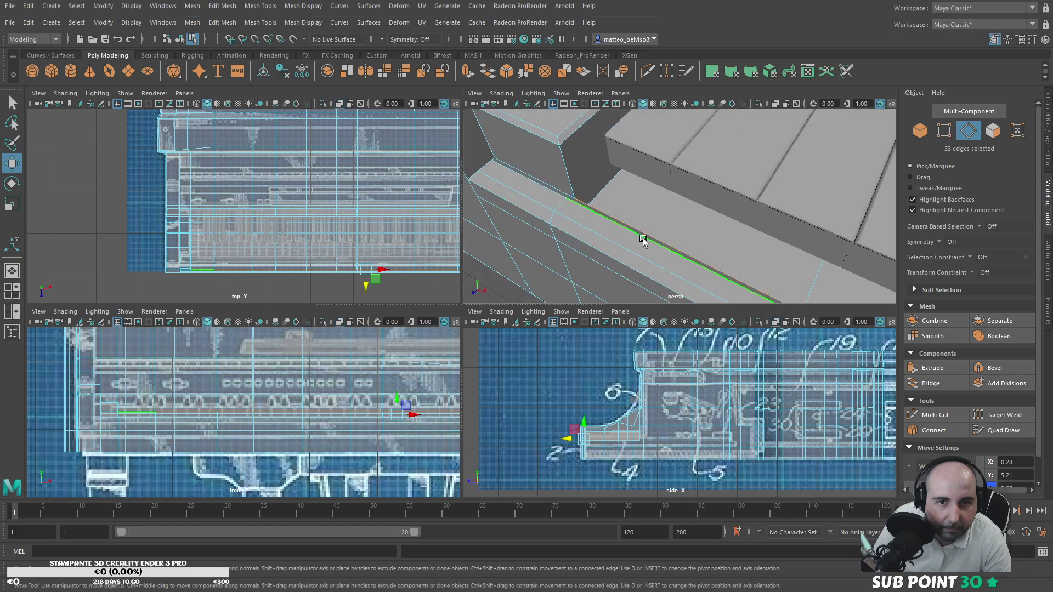
pyautogui.keyDown('alt'); pyautogui.moveTo(748, 249); pyautogui.dragTo(533, 231); pyautogui.keyUp('alt')
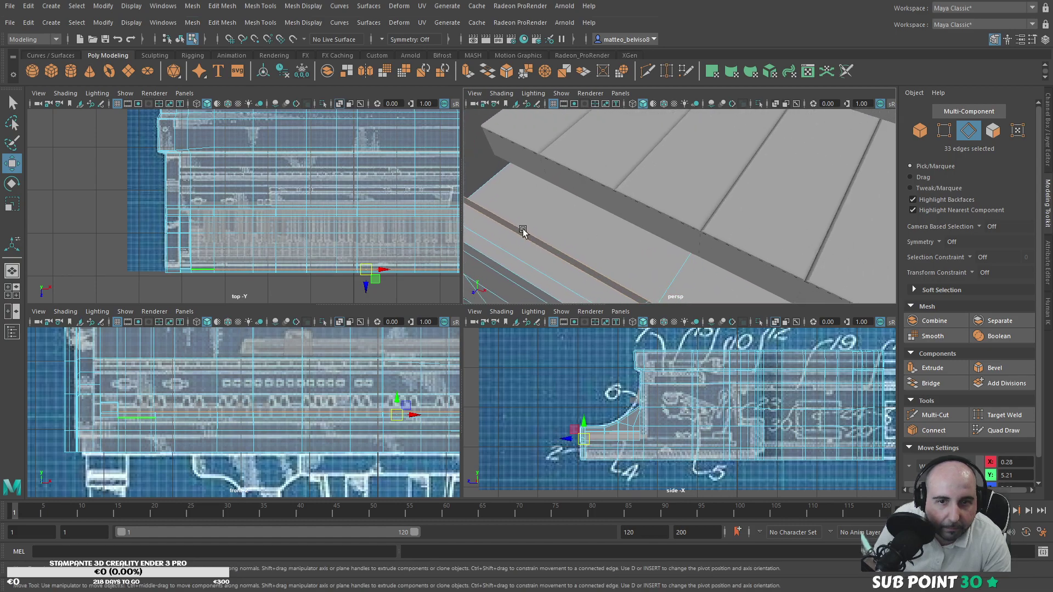
pyautogui.moveTo(369, 290); pyautogui.dragTo(376, 281)
pyautogui.hotkey('ctrl', 'z')
# Step: Insert an edge loop with Multi-Cut along the left side wall's inner face, level with the front rail's corner vertex
pyautogui.keyDown('alt'); pyautogui.moveTo(549, 236); pyautogui.dragTo(596, 229); pyautogui.keyUp('alt')
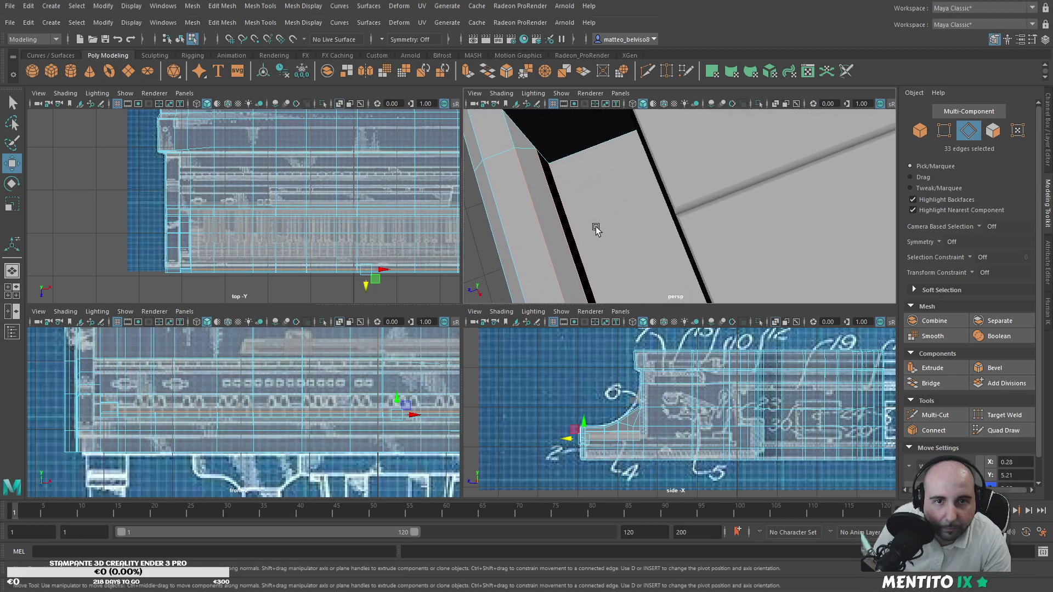
pyautogui.keyDown('alt'); pyautogui.moveTo(616, 201); pyautogui.dragTo(654, 202); pyautogui.keyUp('alt')
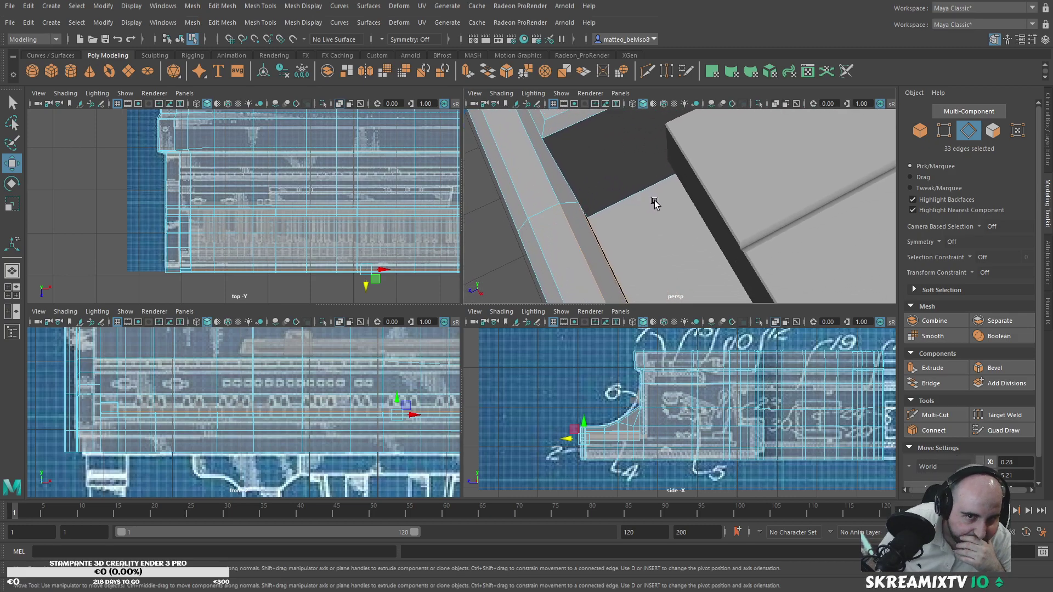
pyautogui.click(943, 417)
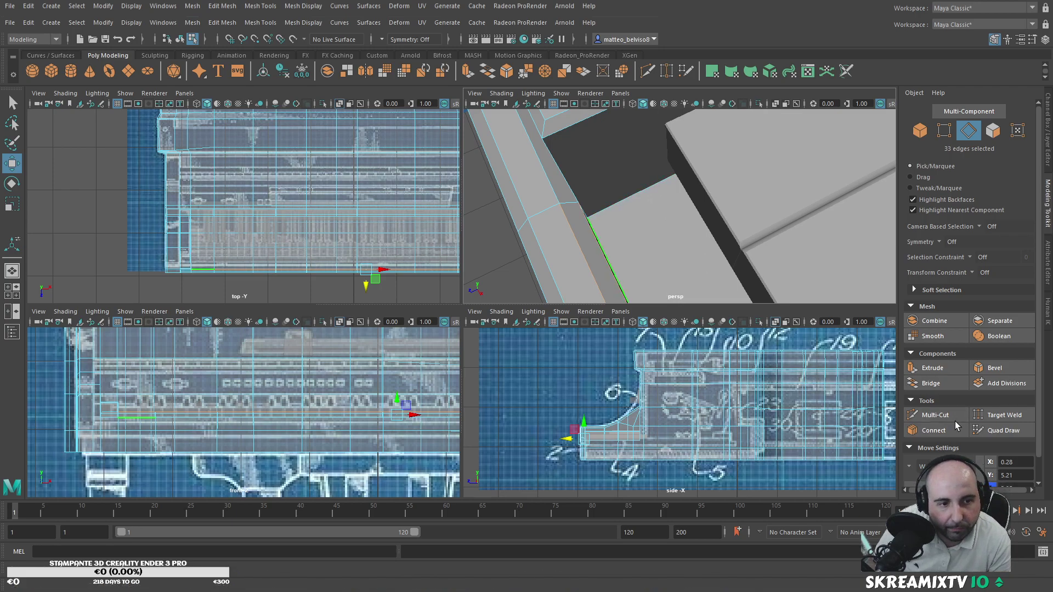
pyautogui.click(943, 417)
pyautogui.click(564, 176)
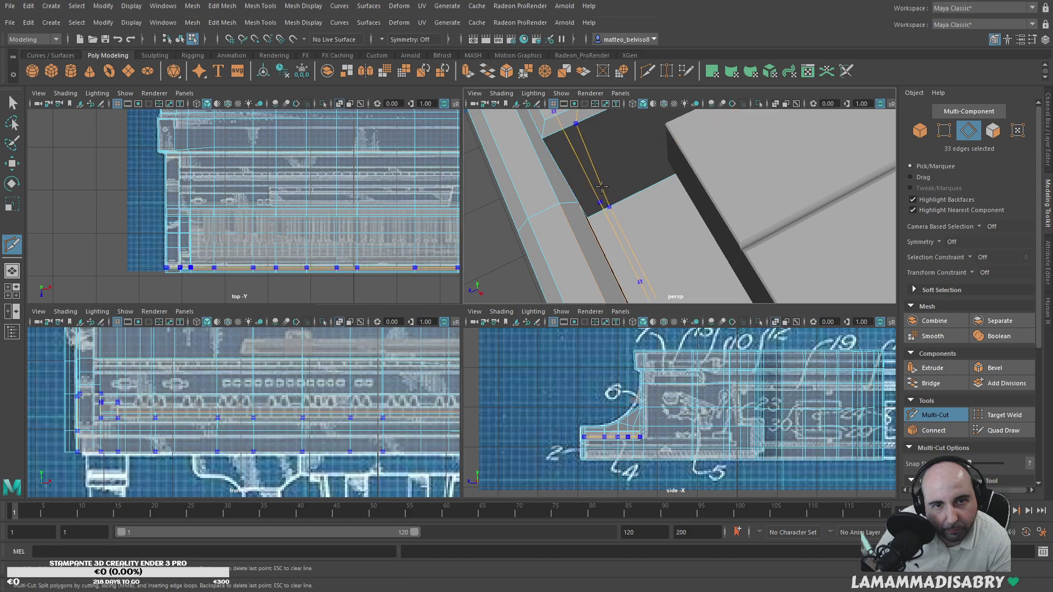
pyautogui.click(579, 202)
pyautogui.keyDown('alt'); pyautogui.moveTo(663, 235); pyautogui.dragTo(616, 267); pyautogui.keyUp('alt')
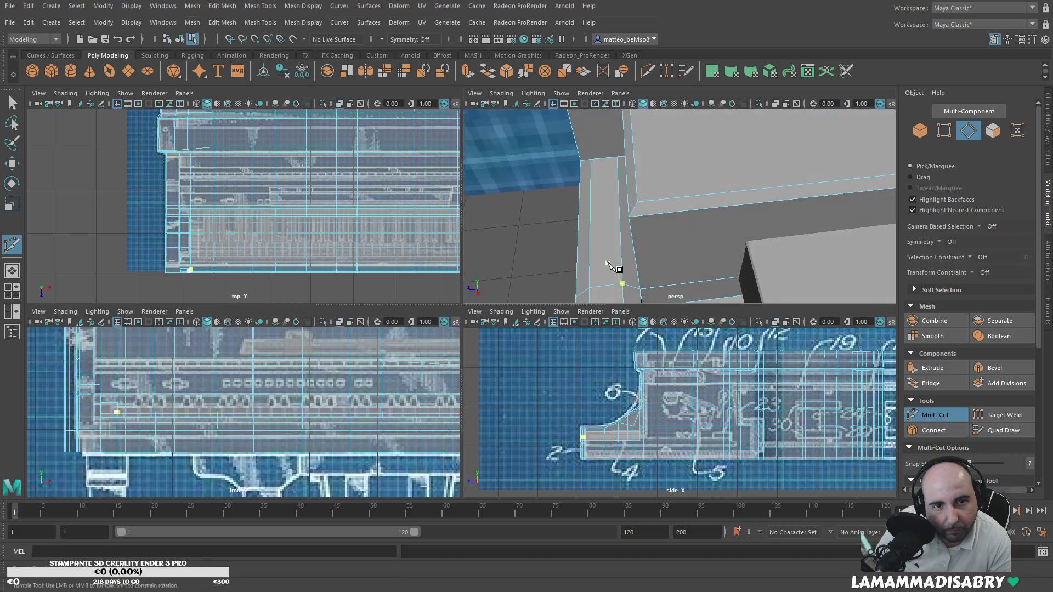
pyautogui.keyDown('alt'); pyautogui.moveTo(617, 266); pyautogui.dragTo(574, 214, button='middle'); pyautogui.keyUp('alt')
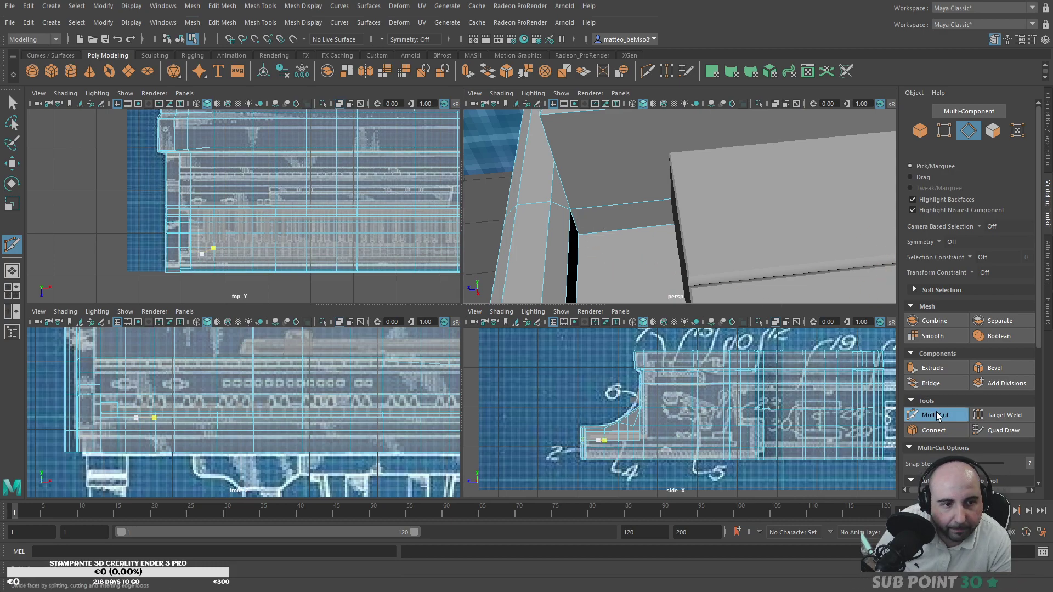
pyautogui.press('q')
# Step: Try face and edge loop selections on the front rail's inner side at the keyboard's left end
pyautogui.click(996, 130)
pyautogui.click(637, 238)
pyautogui.keyDown('alt'); pyautogui.moveTo(637, 238); pyautogui.dragTo(642, 183); pyautogui.keyUp('alt')
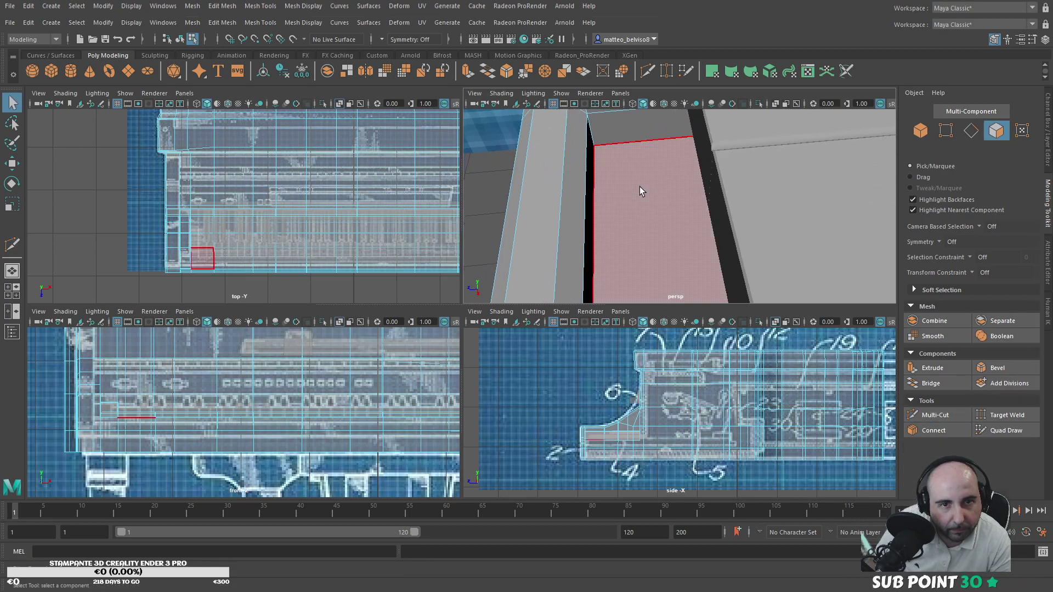
pyautogui.click(589, 207)
pyautogui.keyDown('shift'); pyautogui.doubleClick(589, 206); pyautogui.keyUp('shift')
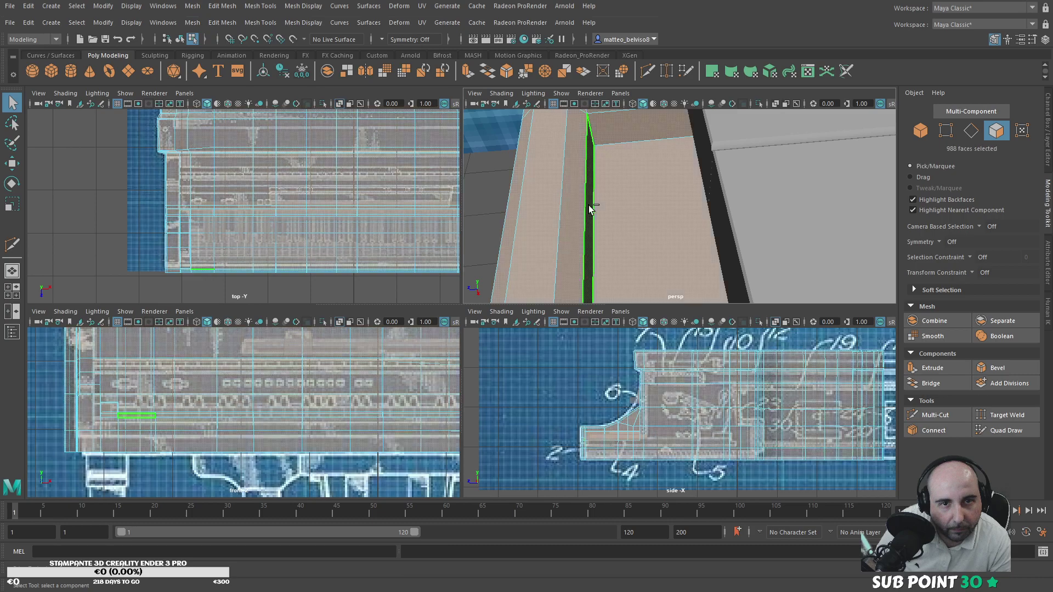
pyautogui.click(971, 130)
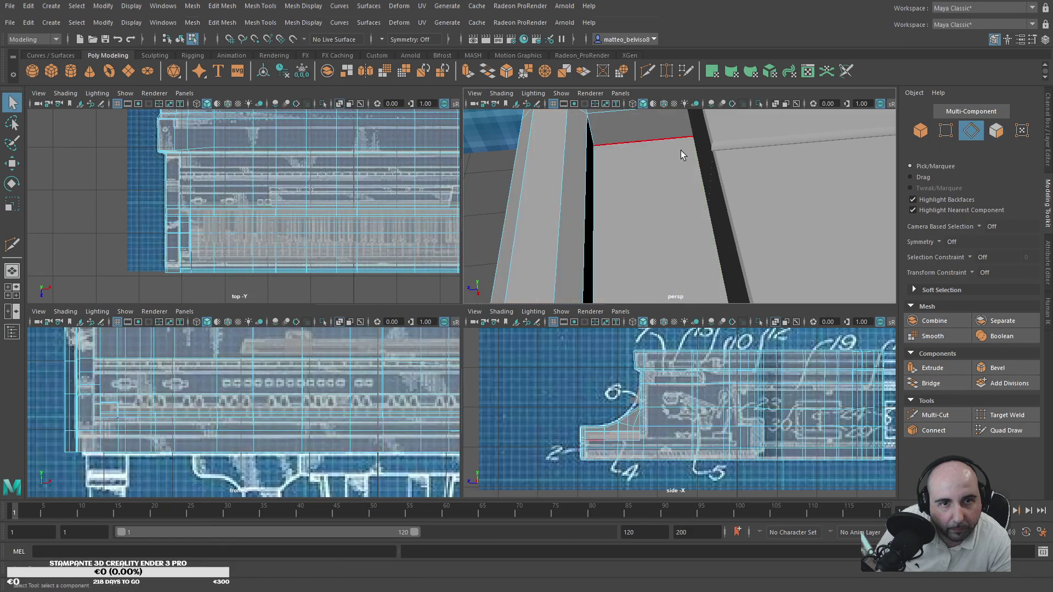
pyautogui.doubleClick(586, 166)
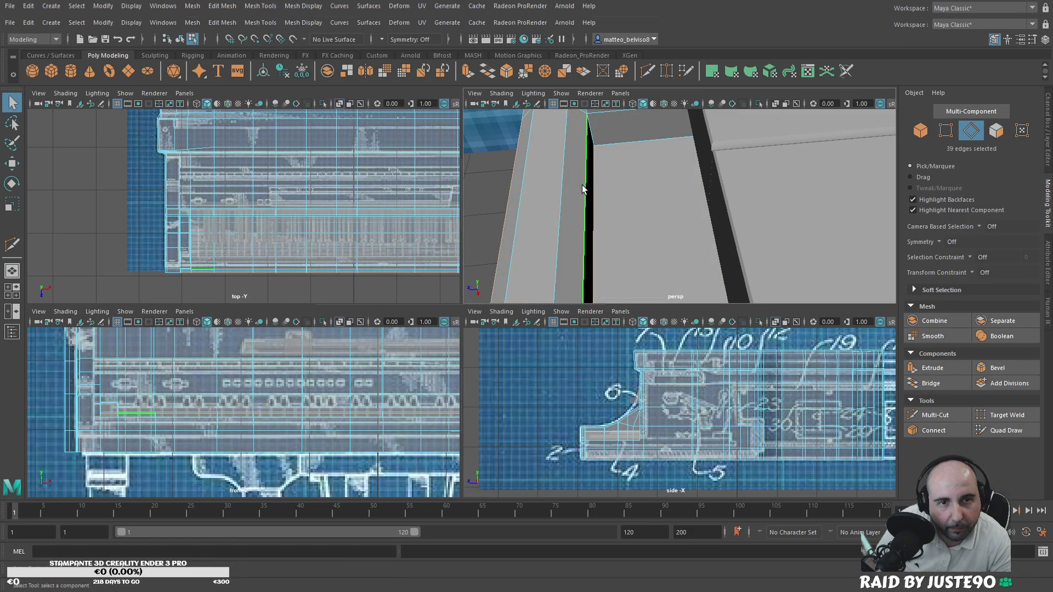
pyautogui.doubleClick(592, 193)
pyautogui.scroll(-2, 598, 201)
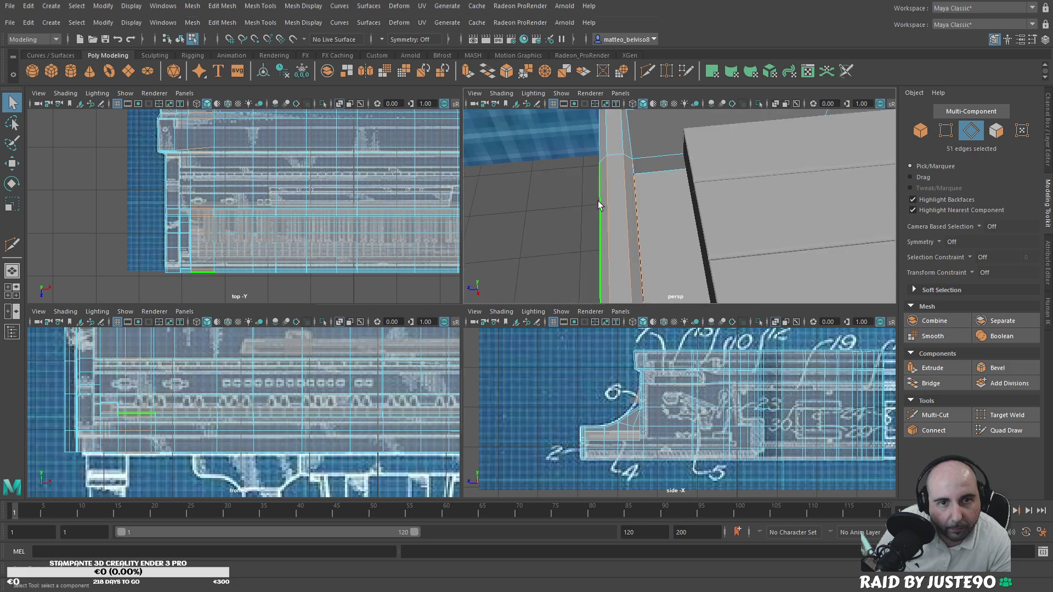
pyautogui.doubleClick(637, 222)
pyautogui.scroll(-4, 637, 222)
pyautogui.keyDown('alt'); pyautogui.moveTo(654, 230); pyautogui.dragTo(639, 227); pyautogui.keyUp('alt')
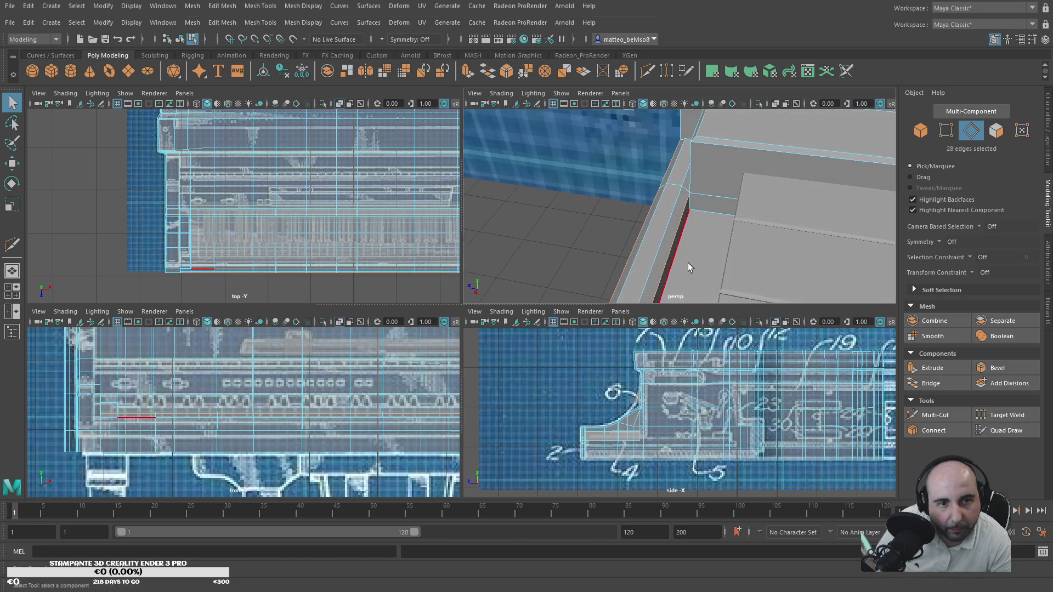
# Step: Insert a matching Multi-Cut edge loop along the right side wall's inner face from the front rail's corner vertex
pyautogui.scroll(4, 686, 249)
pyautogui.keyDown('alt'); pyautogui.moveTo(686, 249); pyautogui.dragTo(693, 285, button='middle'); pyautogui.keyUp('alt')
pyautogui.keyDown('alt'); pyautogui.moveTo(693, 286); pyautogui.dragTo(588, 301); pyautogui.keyUp('alt')
pyautogui.keyDown('shift'); pyautogui.click(793, 225); pyautogui.keyUp('shift')
pyautogui.keyDown('alt'); pyautogui.moveTo(643, 227); pyautogui.dragTo(845, 236, button='middle'); pyautogui.keyUp('alt')
pyautogui.keyDown('alt'); pyautogui.moveTo(680, 249); pyautogui.dragTo(705, 262, button='middle'); pyautogui.keyUp('alt')
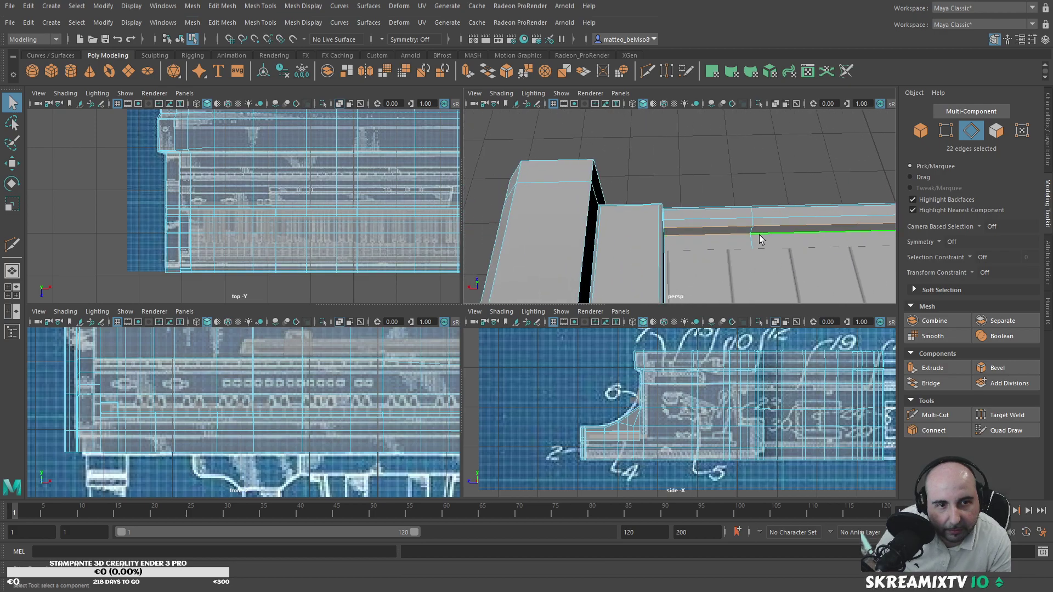
pyautogui.moveTo(720, 229)
pyautogui.keyDown('alt'); pyautogui.mouseDown()
pyautogui.moveTo(591, 233)
pyautogui.moveTo(702, 221)
pyautogui.mouseUp(); pyautogui.keyUp('alt')
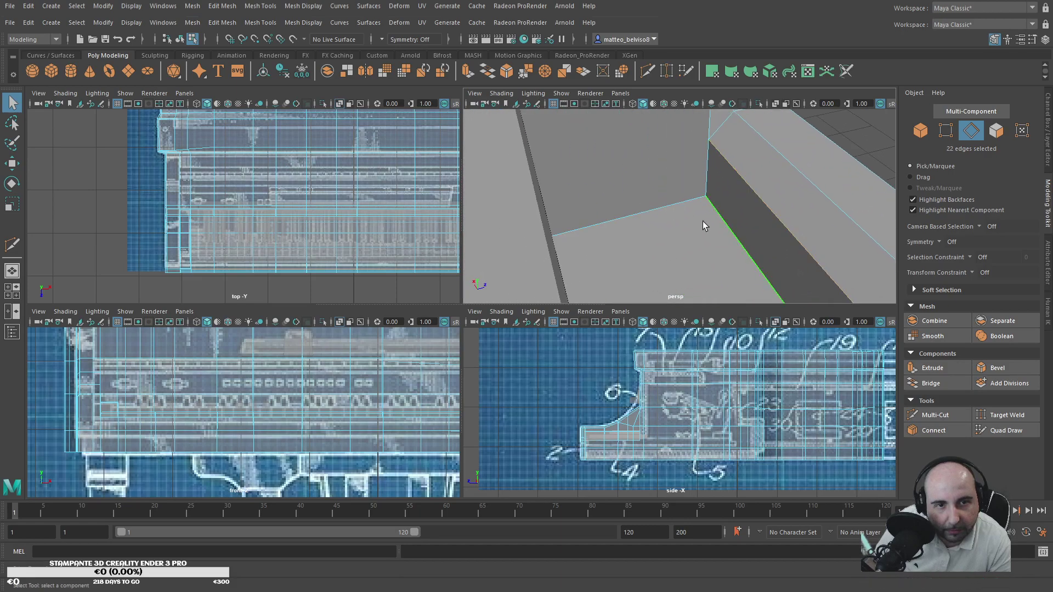
pyautogui.click(935, 416)
pyautogui.click(708, 158)
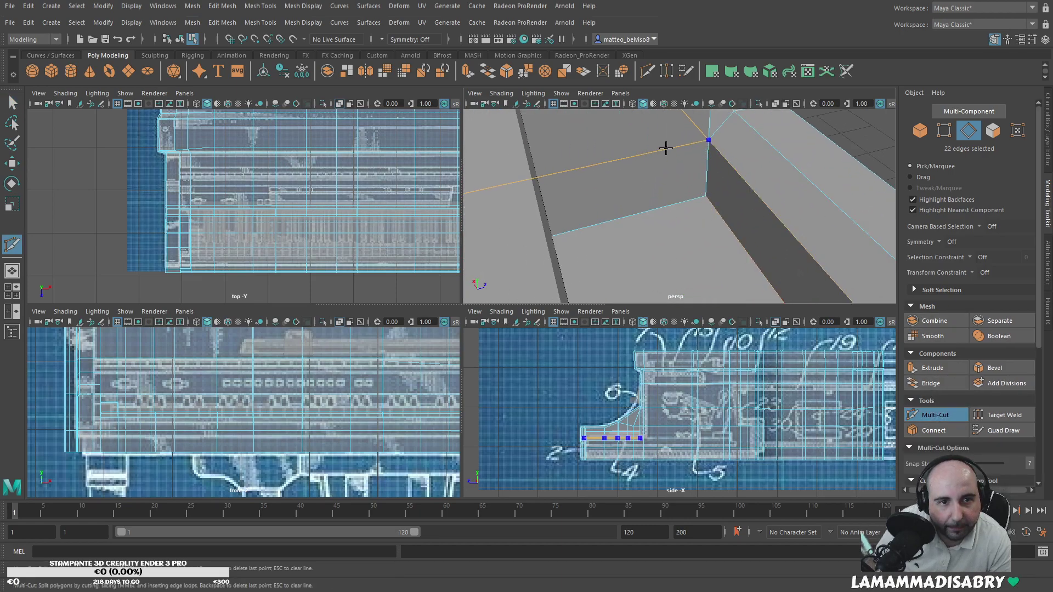
pyautogui.click(947, 419)
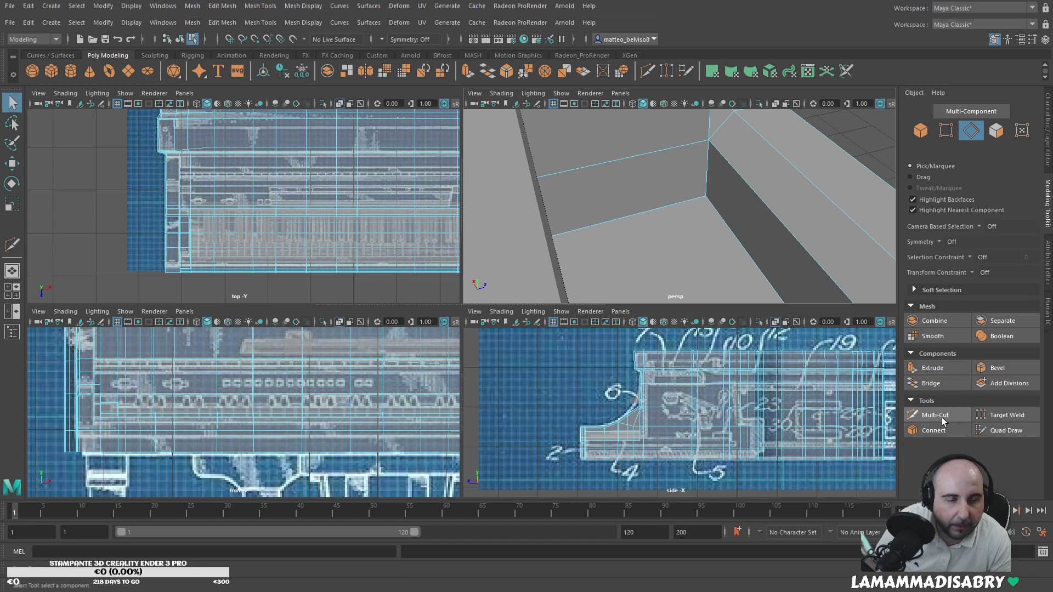
# Step: Select the front rail's inner edges across the whole keyboard, move them along Z toward the white keys, and return to object selection
pyautogui.doubleClick(807, 235)
pyautogui.keyDown('alt'); pyautogui.moveTo(854, 182); pyautogui.dragTo(801, 237, button='right'); pyautogui.keyUp('alt')
pyautogui.keyDown('alt'); pyautogui.moveTo(775, 258); pyautogui.dragTo(756, 254); pyautogui.keyUp('alt')
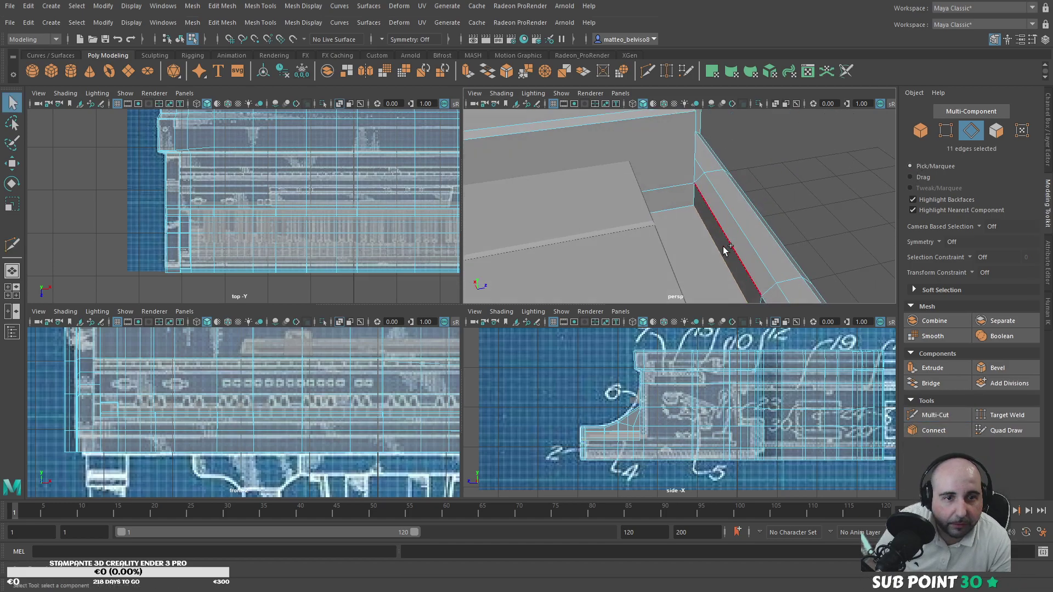
pyautogui.keyDown('alt'); pyautogui.moveTo(758, 284); pyautogui.dragTo(713, 222, button='middle'); pyautogui.keyUp('alt')
pyautogui.hotkey('ctrl', 'z')
pyautogui.keyDown('shift'); pyautogui.click(716, 251); pyautogui.keyUp('shift')
pyautogui.keyDown('alt'); pyautogui.moveTo(720, 251); pyautogui.dragTo(653, 258, button='right'); pyautogui.keyUp('alt')
pyautogui.keyDown('alt'); pyautogui.moveTo(653, 259); pyautogui.dragTo(719, 217); pyautogui.keyUp('alt')
pyautogui.keyDown('alt'); pyautogui.moveTo(718, 216); pyautogui.dragTo(519, 380, button='middle'); pyautogui.keyUp('alt')
pyautogui.keyDown('alt'); pyautogui.moveTo(784, 194); pyautogui.dragTo(700, 265, button='middle'); pyautogui.keyUp('alt')
pyautogui.scroll(1, 782, 194)
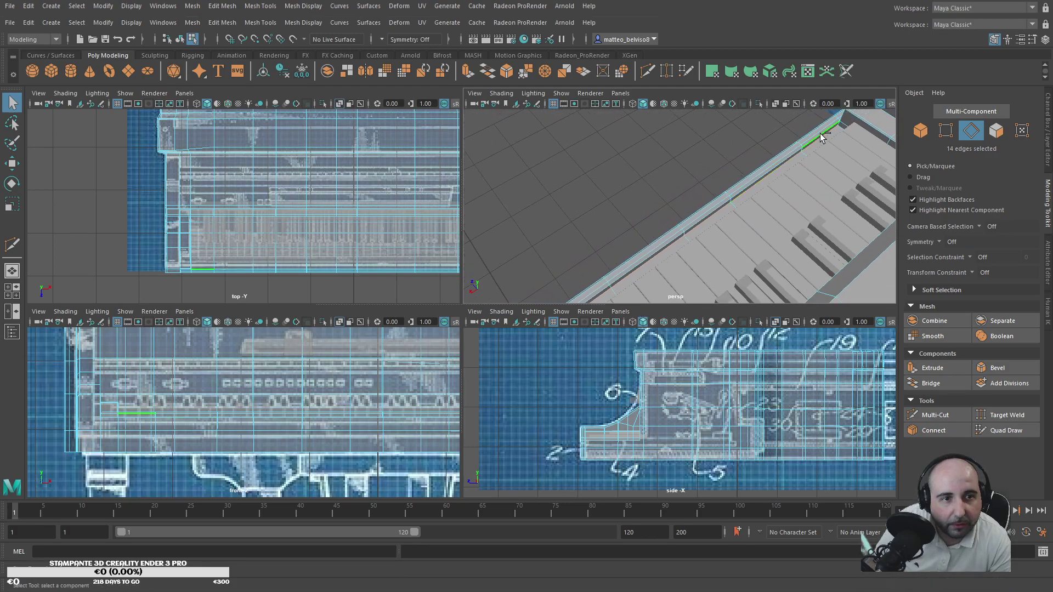
pyautogui.keyDown('alt'); pyautogui.moveTo(678, 284); pyautogui.dragTo(690, 203); pyautogui.keyUp('alt')
pyautogui.keyDown('alt'); pyautogui.moveTo(663, 298); pyautogui.dragTo(830, 219); pyautogui.keyUp('alt')
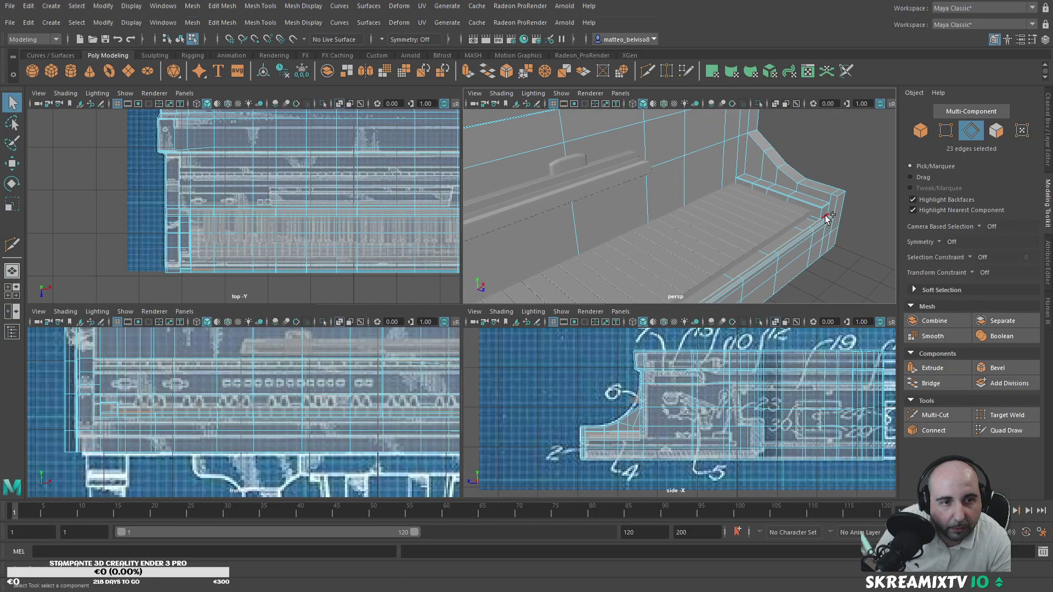
pyautogui.keyDown('alt'); pyautogui.moveTo(767, 269); pyautogui.dragTo(692, 284); pyautogui.keyUp('alt')
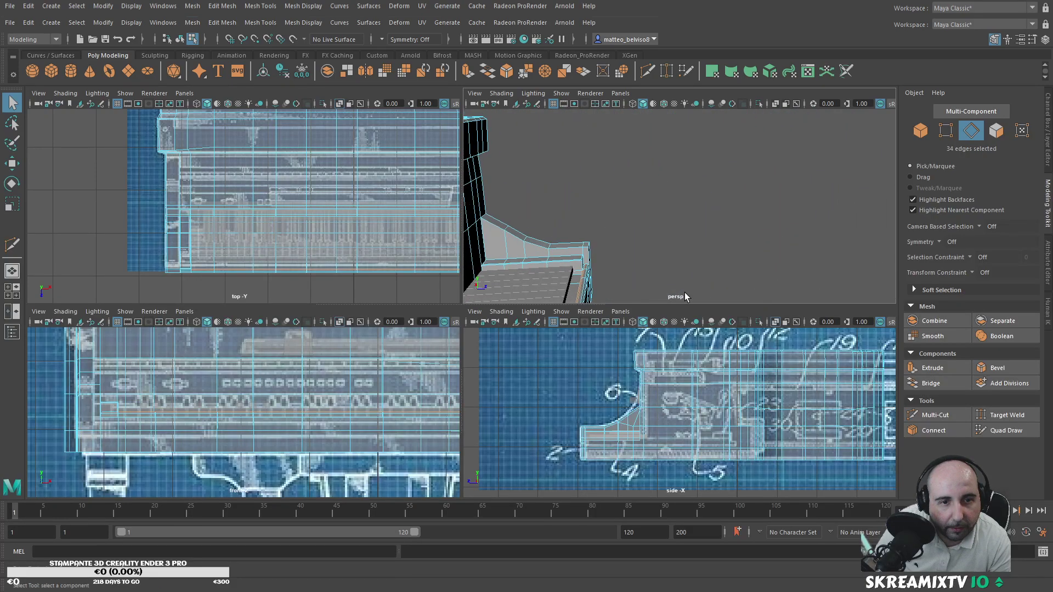
pyautogui.keyDown('alt'); pyautogui.moveTo(688, 230); pyautogui.dragTo(500, 265); pyautogui.keyUp('alt')
pyautogui.press('w')
pyautogui.moveTo(650, 212); pyautogui.dragTo(660, 215)
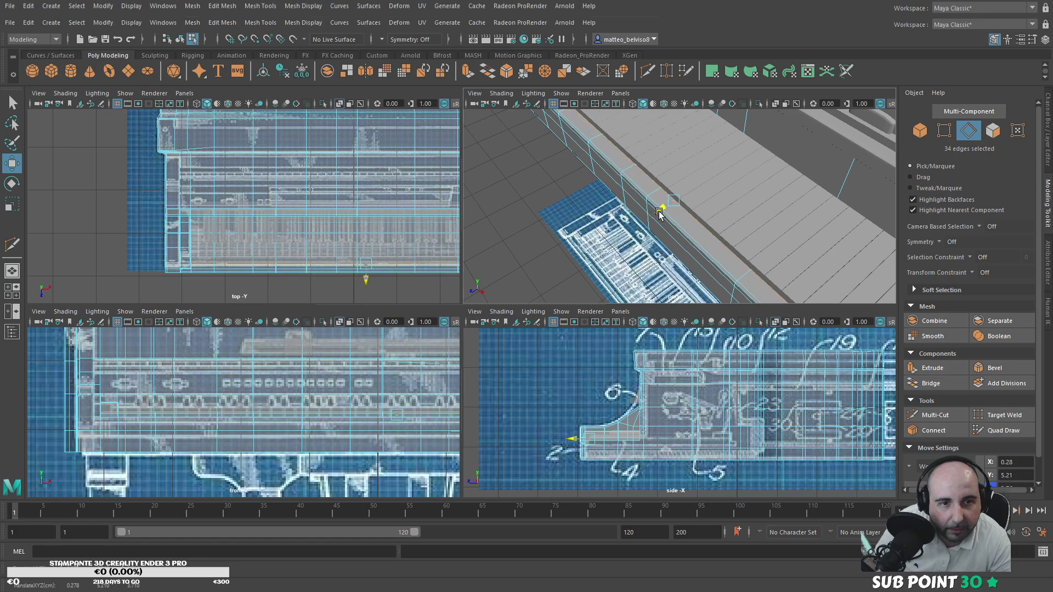
pyautogui.keyDown('alt'); pyautogui.moveTo(515, 241); pyautogui.dragTo(594, 239); pyautogui.keyUp('alt')
pyautogui.click(921, 131)
# Step: Bevel the leftmost black key with a fraction of 0.5 and 1 segment
pyautogui.keyDown('alt'); pyautogui.moveTo(759, 248); pyautogui.dragTo(710, 240); pyautogui.keyUp('alt')
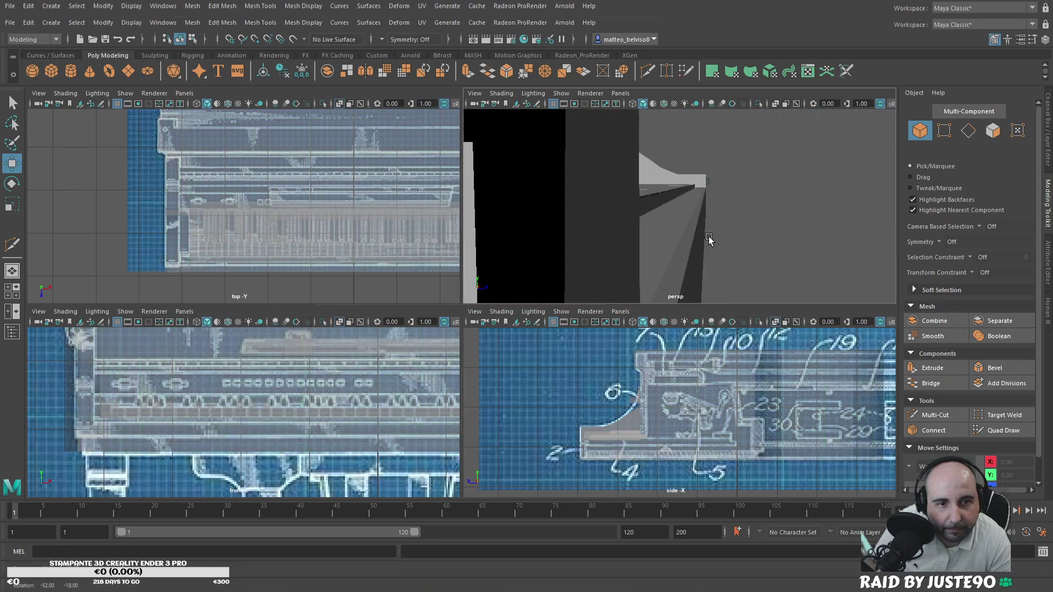
pyautogui.keyDown('alt'); pyautogui.moveTo(713, 226); pyautogui.dragTo(554, 214, button='right'); pyautogui.keyUp('alt')
pyautogui.keyDown('alt'); pyautogui.moveTo(554, 214); pyautogui.dragTo(593, 199); pyautogui.keyUp('alt')
pyautogui.scroll(5, 640, 225)
pyautogui.keyDown('alt'); pyautogui.moveTo(594, 198); pyautogui.dragTo(785, 294, button='middle'); pyautogui.keyUp('alt')
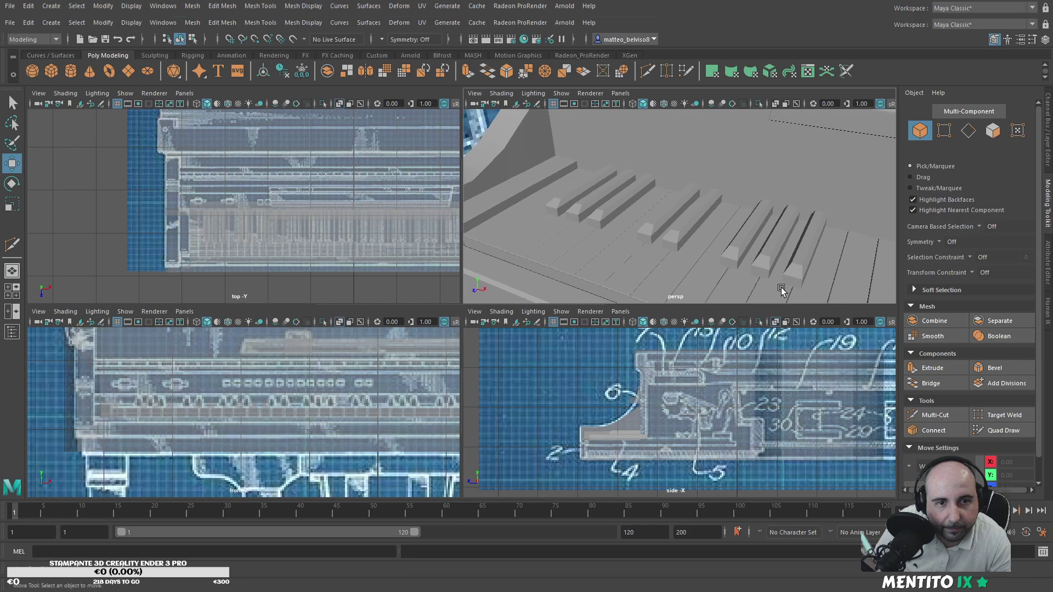
pyautogui.click(566, 198)
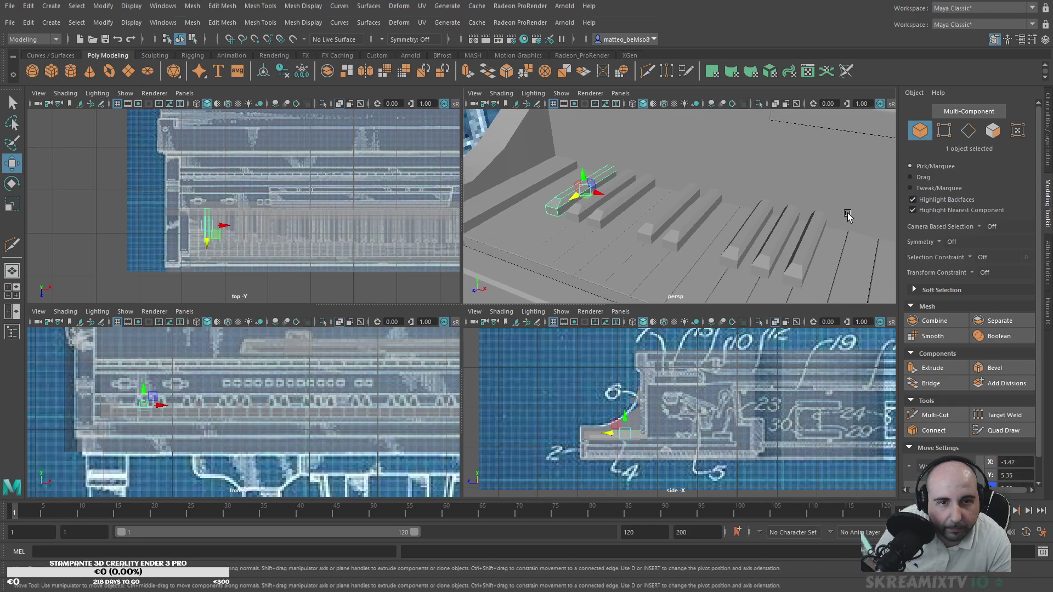
pyautogui.click(980, 369)
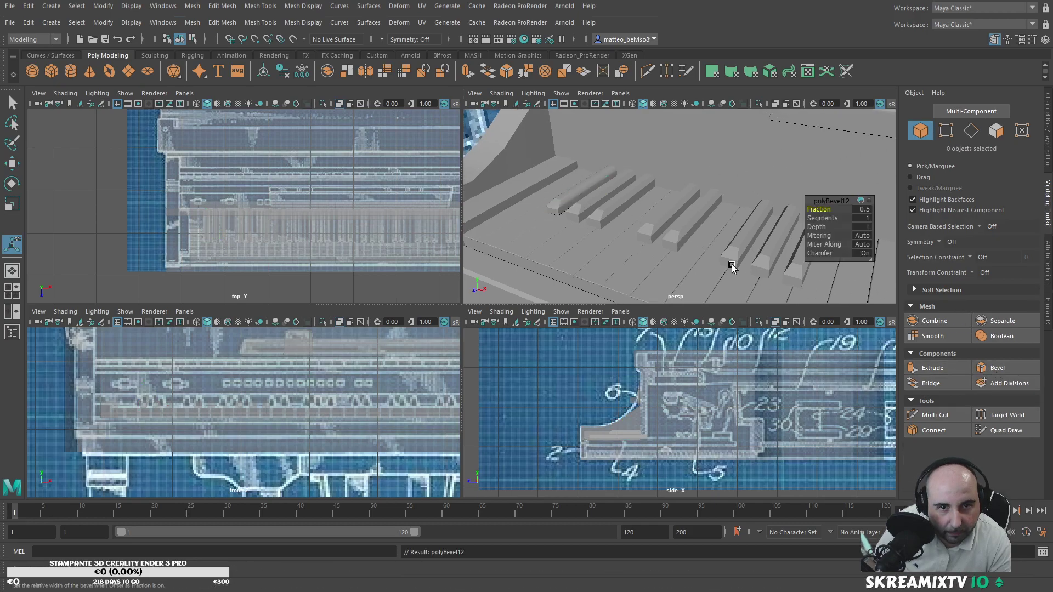
pyautogui.click(586, 214)
pyautogui.hotkey('ctrl', 'z')
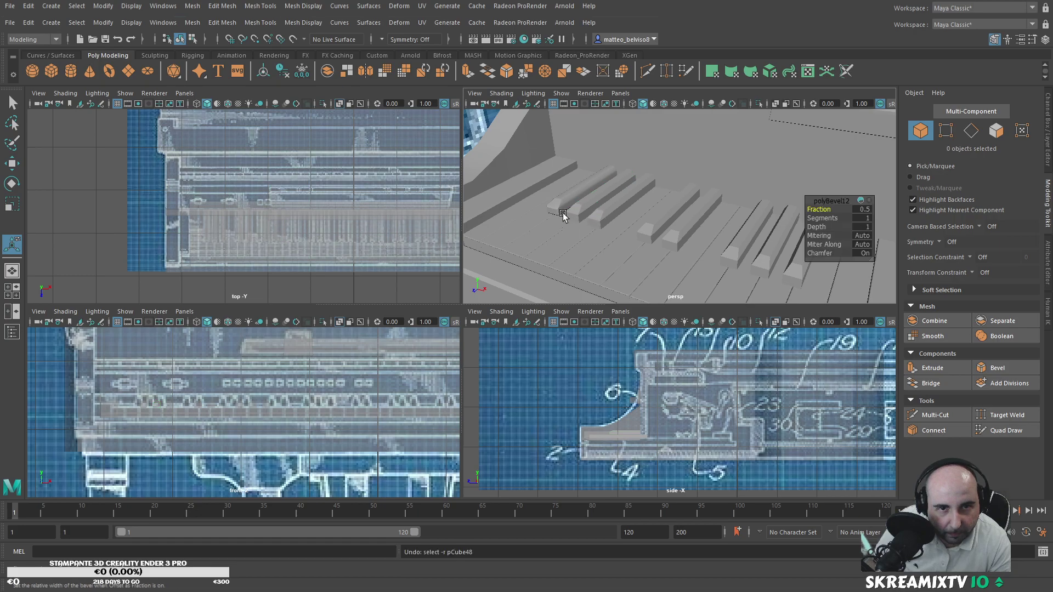
# Step: Select the other seven black keys at the keyboard's left end and bevel them as well
pyautogui.keyDown('alt'); pyautogui.moveTo(564, 216); pyautogui.dragTo(647, 225); pyautogui.keyUp('alt')
pyautogui.keyDown('alt'); pyautogui.moveTo(548, 228); pyautogui.dragTo(735, 224, button='middle'); pyautogui.keyUp('alt')
pyautogui.click(669, 219)
pyautogui.keyDown('shift'); pyautogui.click(696, 221); pyautogui.keyUp('shift')
pyautogui.keyDown('shift'); pyautogui.click(765, 218); pyautogui.keyUp('shift')
pyautogui.keyDown('shift'); pyautogui.click(791, 208); pyautogui.keyUp('shift')
pyautogui.keyDown('shift'); pyautogui.click(858, 212); pyautogui.keyUp('shift')
pyautogui.keyDown('alt'); pyautogui.moveTo(858, 212); pyautogui.dragTo(799, 217, button='middle'); pyautogui.keyUp('alt')
pyautogui.keyDown('shift'); pyautogui.click(824, 212); pyautogui.keyUp('shift')
pyautogui.keyDown('shift'); pyautogui.click(855, 207); pyautogui.keyUp('shift')
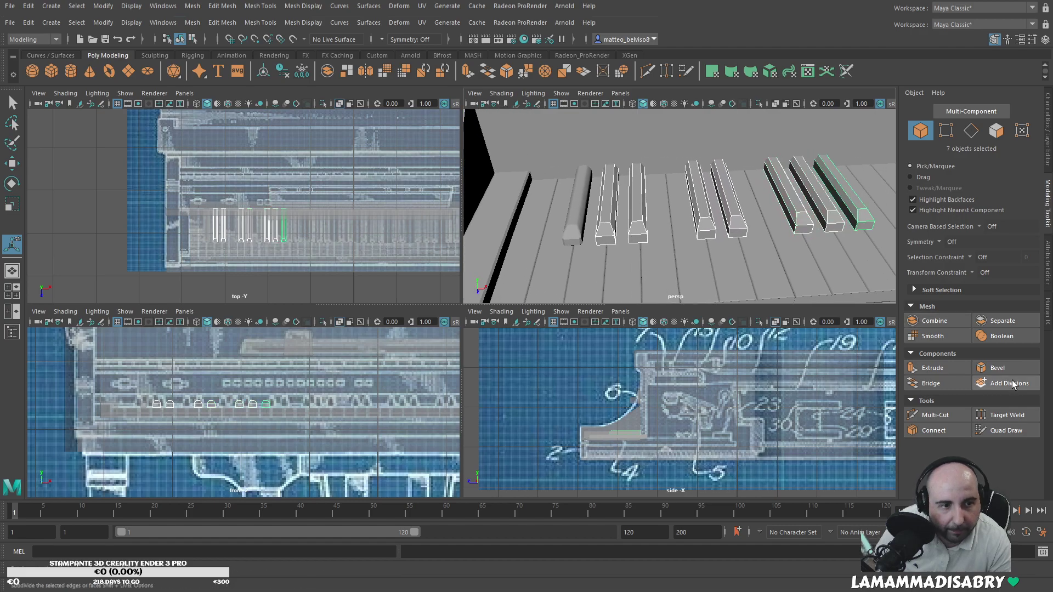
pyautogui.click(1006, 367)
# Step: Select all eight bevelled black keys and lower them slightly along Y to about 5.34
pyautogui.keyDown('alt'); pyautogui.moveTo(722, 271); pyautogui.dragTo(660, 237); pyautogui.keyUp('alt')
pyautogui.keyDown('alt'); pyautogui.moveTo(660, 238); pyautogui.dragTo(628, 174, button='middle'); pyautogui.keyUp('alt')
pyautogui.click(527, 234)
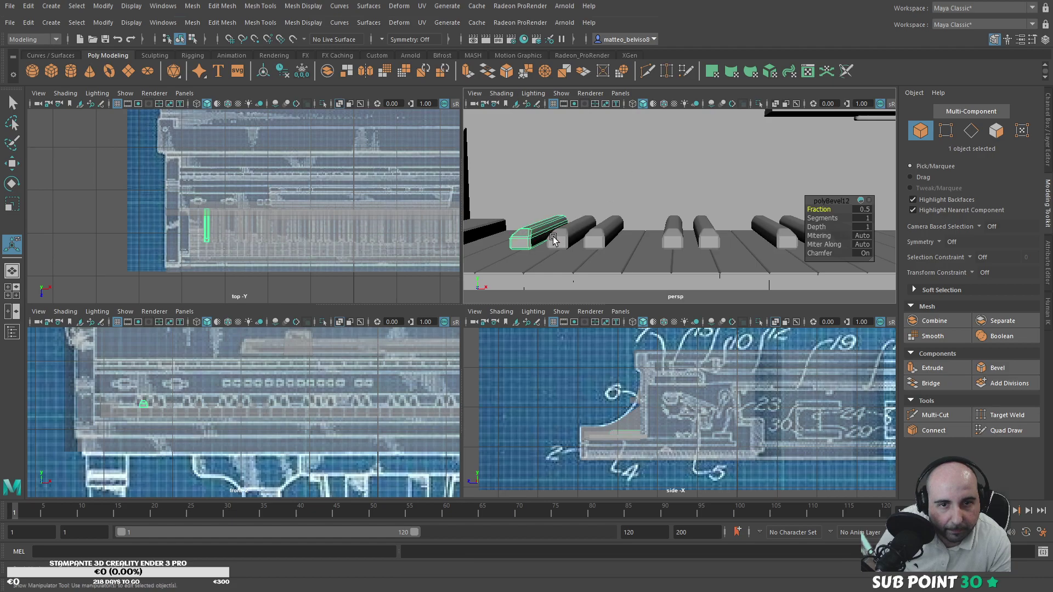
pyautogui.keyDown('shift'); pyautogui.click(559, 240); pyautogui.keyUp('shift')
pyautogui.keyDown('shift'); pyautogui.click(599, 240); pyautogui.keyUp('shift')
pyautogui.keyDown('shift'); pyautogui.click(670, 237); pyautogui.keyUp('shift')
pyautogui.keyDown('shift'); pyautogui.click(708, 236); pyautogui.keyUp('shift')
pyautogui.keyDown('shift'); pyautogui.click(771, 234); pyautogui.keyUp('shift')
pyautogui.keyDown('shift'); pyautogui.click(795, 222); pyautogui.keyUp('shift')
pyautogui.press('w')
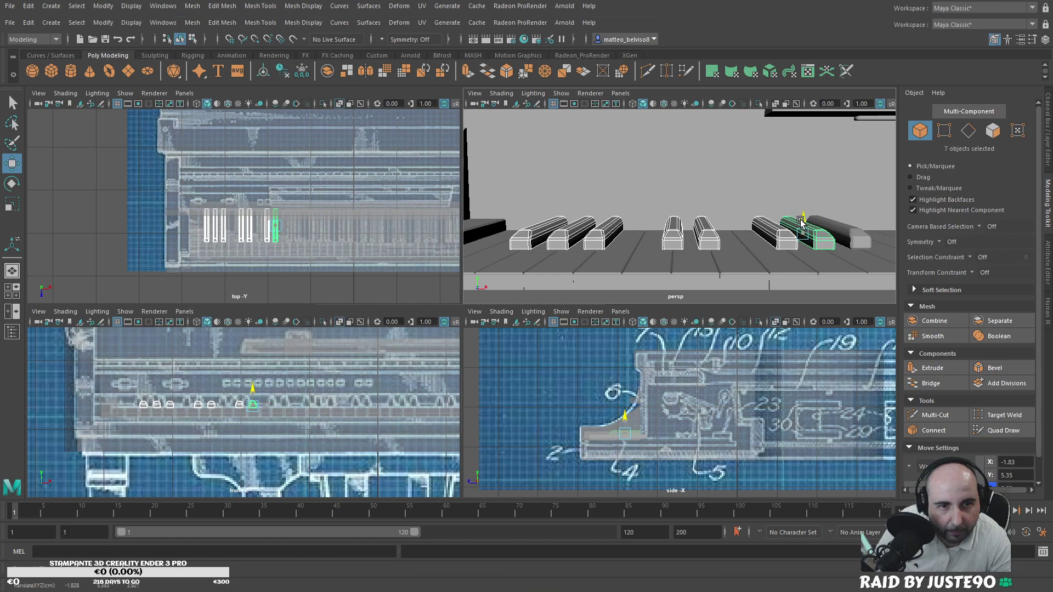
pyautogui.keyDown('shift'); pyautogui.click(835, 228); pyautogui.keyUp('shift')
pyautogui.moveTo(835, 217); pyautogui.dragTo(836, 218)
# Step: Try to duplicate the eight black keys and move the copies along X toward the keyboard's right end
pyautogui.keyDown('alt'); pyautogui.moveTo(763, 225); pyautogui.dragTo(755, 252); pyautogui.keyUp('alt')
pyautogui.keyDown('alt'); pyautogui.moveTo(755, 251); pyautogui.dragTo(748, 221, button='right'); pyautogui.keyUp('alt')
pyautogui.keyDown('alt'); pyautogui.moveTo(748, 221); pyautogui.dragTo(759, 236); pyautogui.keyUp('alt')
pyautogui.keyDown('alt'); pyautogui.moveTo(759, 235); pyautogui.dragTo(705, 270, button='middle'); pyautogui.keyUp('alt')
pyautogui.keyDown('alt'); pyautogui.moveTo(706, 273); pyautogui.dragTo(700, 297); pyautogui.keyUp('alt')
pyautogui.hotkey('ctrl', 'd')
pyautogui.moveTo(762, 175); pyautogui.dragTo(961, 191)
pyautogui.hotkey('ctrl', 'z')
pyautogui.hotkey('ctrl', 'z')
# Step: Duplicate the black key groups of two and three and move the copies along X to the next octave
pyautogui.click(588, 195)
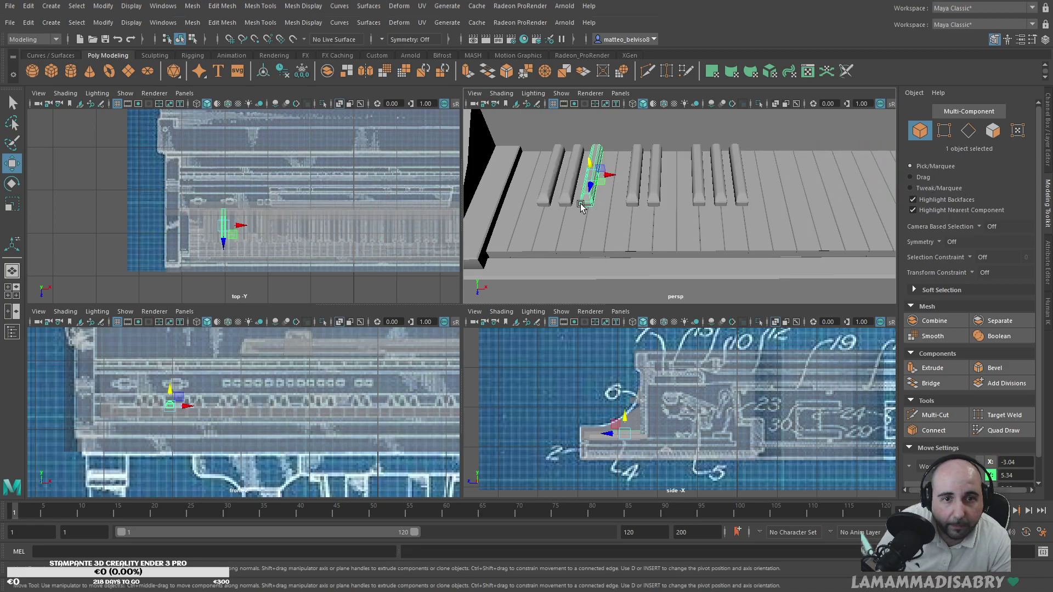
pyautogui.click(636, 190)
pyautogui.keyDown('shift'); pyautogui.click(655, 189); pyautogui.keyUp('shift')
pyautogui.keyDown('shift'); pyautogui.click(697, 186); pyautogui.keyUp('shift')
pyautogui.keyDown('shift'); pyautogui.click(715, 187); pyautogui.keyUp('shift')
pyautogui.keyDown('shift'); pyautogui.click(748, 193); pyautogui.keyUp('shift')
pyautogui.keyDown('shift'); pyautogui.click(757, 235); pyautogui.keyUp('shift')
pyautogui.keyDown('shift'); pyautogui.click(740, 196); pyautogui.keyUp('shift')
pyautogui.hotkey('ctrl', 'd')
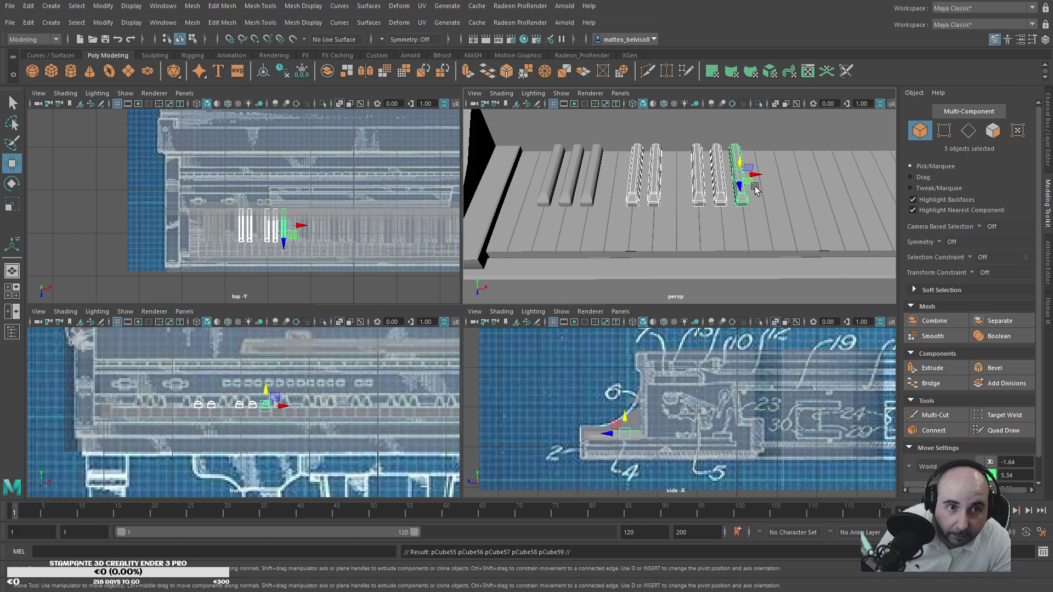
pyautogui.moveTo(761, 175); pyautogui.dragTo(905, 189)
# Step: Duplicate the copied five black keys again and move the new set along X to 1.14
pyautogui.keyDown('alt'); pyautogui.moveTo(790, 204); pyautogui.dragTo(648, 215, button='middle'); pyautogui.keyUp('alt')
pyautogui.hotkey('ctrl', 'd')
pyautogui.moveTo(757, 188); pyautogui.dragTo(907, 189)
pyautogui.keyDown('alt'); pyautogui.moveTo(759, 199); pyautogui.dragTo(600, 202, button='middle'); pyautogui.keyUp('alt')
pyautogui.scroll(-3, 626, 219)
pyautogui.keyDown('alt'); pyautogui.moveTo(727, 217); pyautogui.dragTo(704, 215, button='middle'); pyautogui.keyUp('alt')
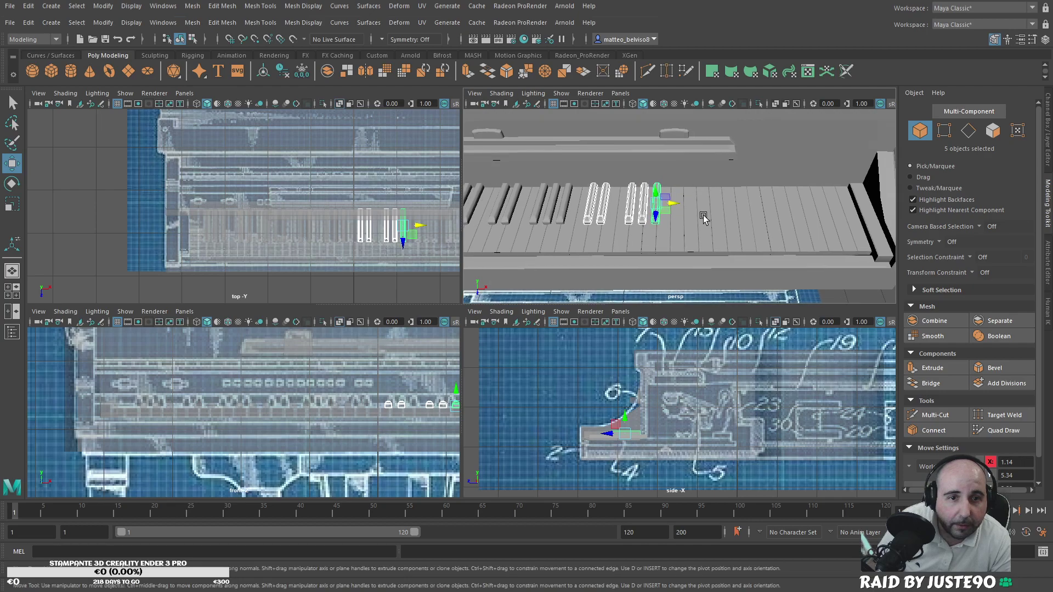
# Step: Repeat the five black keys at X 2.55 and X 3.94 to fill the keyboard up to its right end
pyautogui.hotkey('ctrl', 'd')
pyautogui.moveTo(676, 205); pyautogui.dragTo(862, 210)
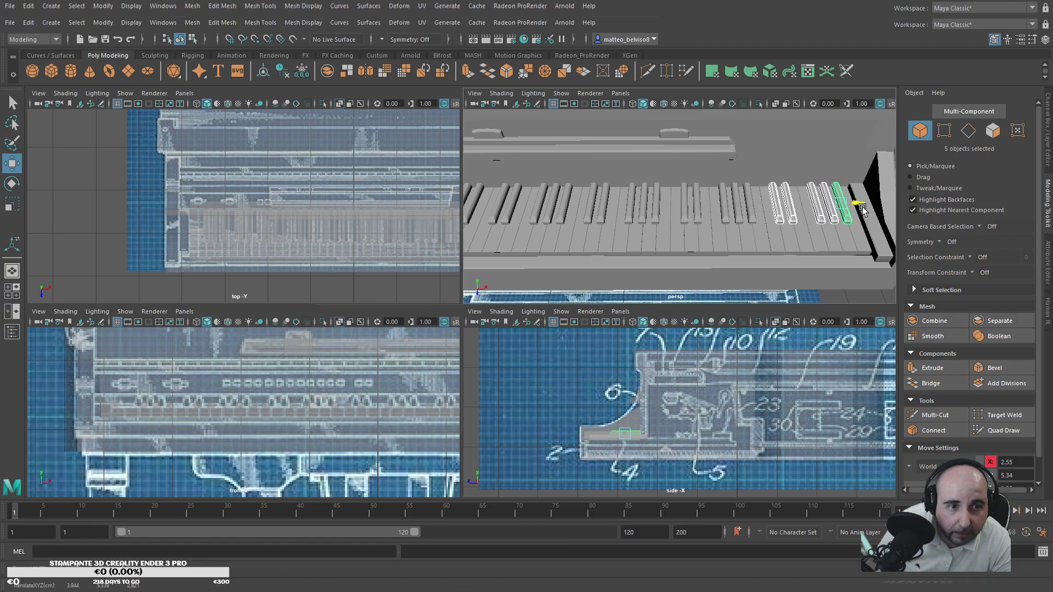
pyautogui.scroll(-5, 688, 217)
pyautogui.scroll(4, 607, 226)
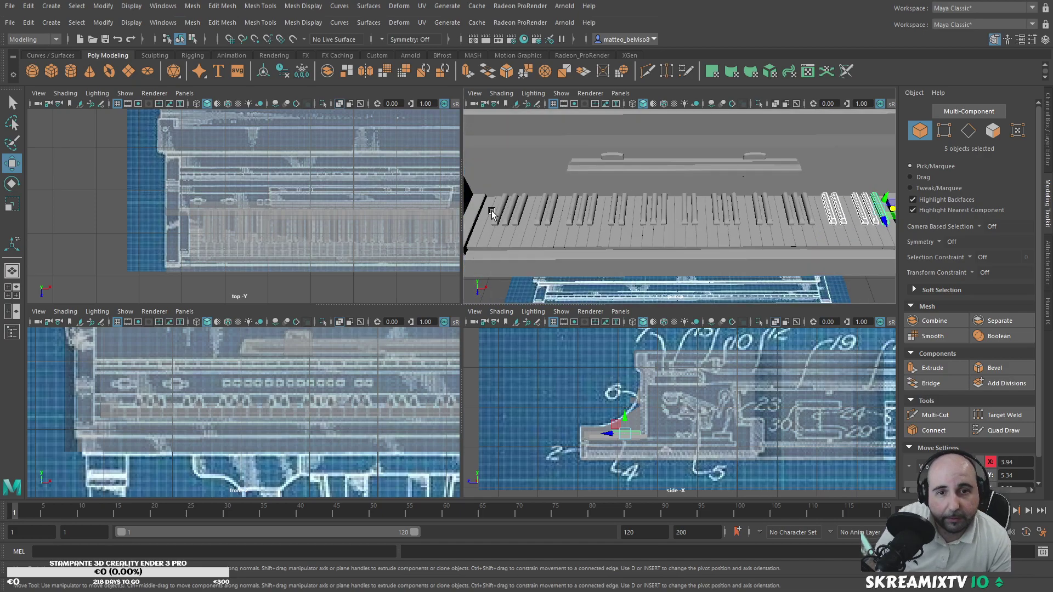
pyautogui.keyDown('alt'); pyautogui.moveTo(637, 251); pyautogui.dragTo(695, 213); pyautogui.keyUp('alt')
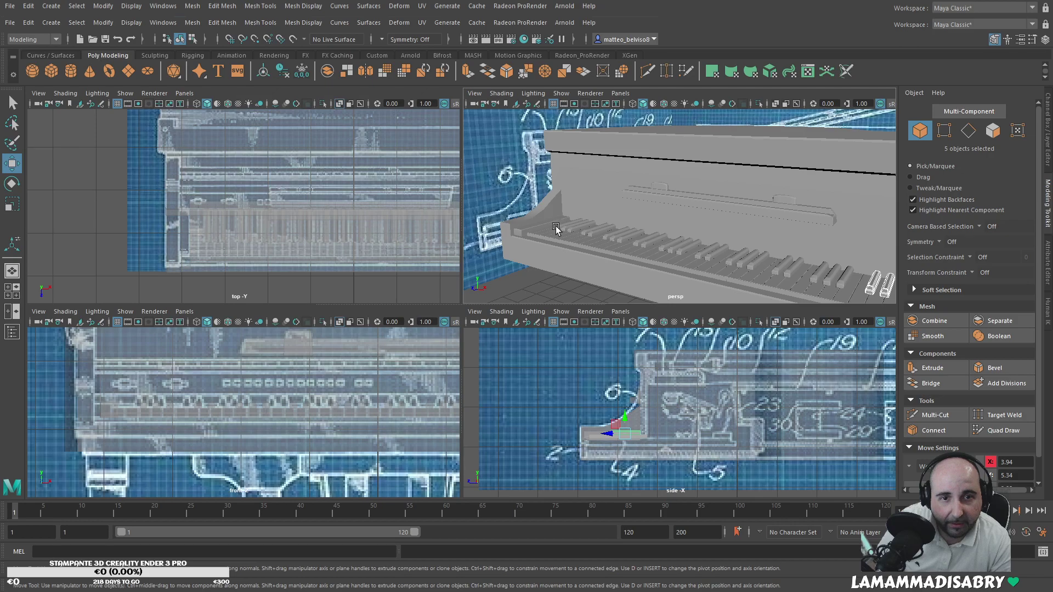
# Step: Save the current piano scene
pyautogui.keyDown('alt'); pyautogui.moveTo(556, 227); pyautogui.dragTo(587, 230); pyautogui.keyUp('alt')
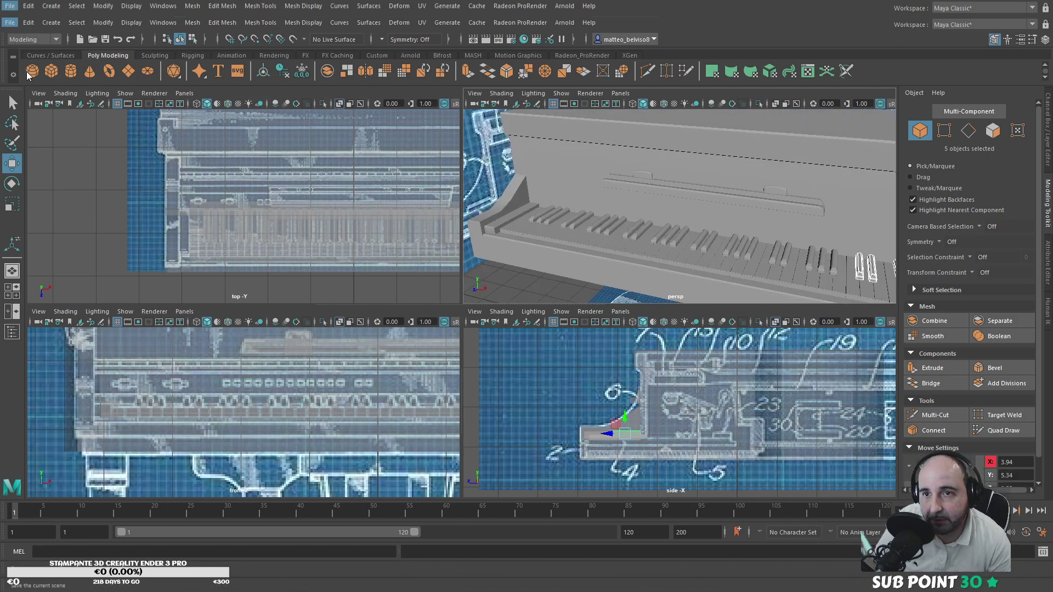
pyautogui.press('q')
pyautogui.press('w')
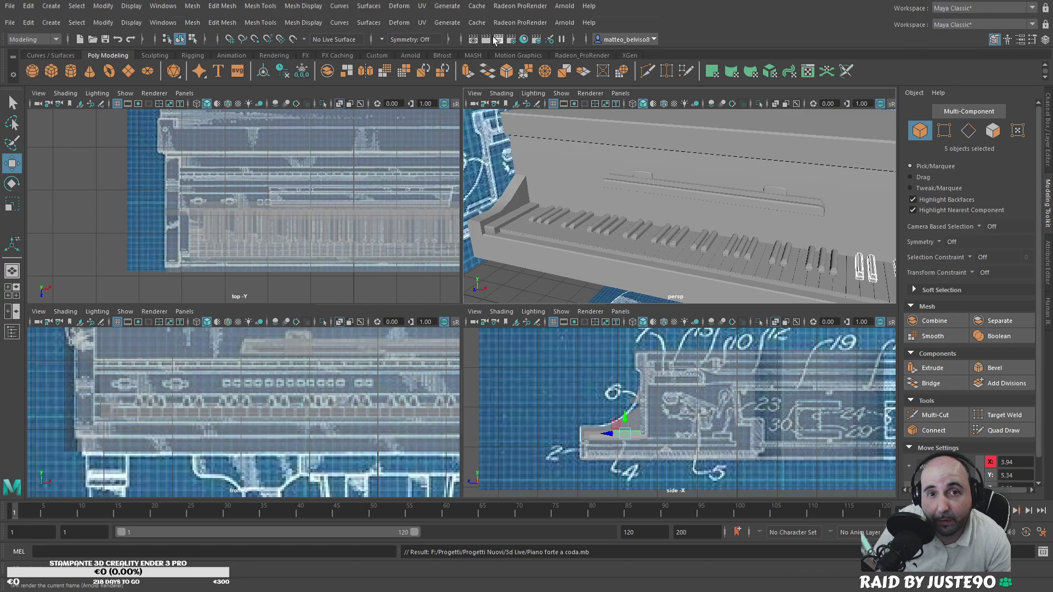
pyautogui.click(582, 55)
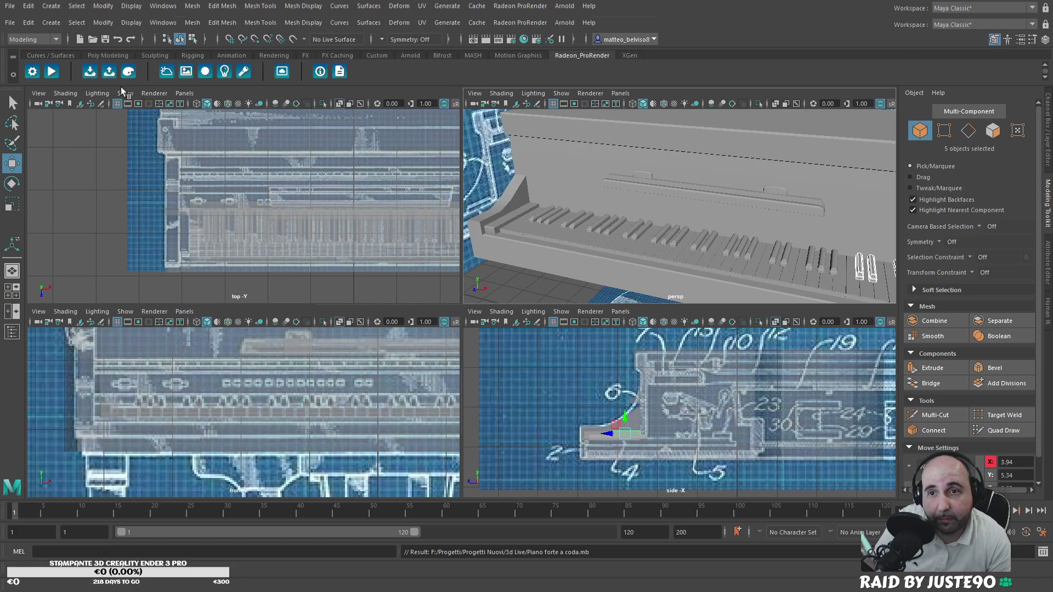
pyautogui.click(133, 74)
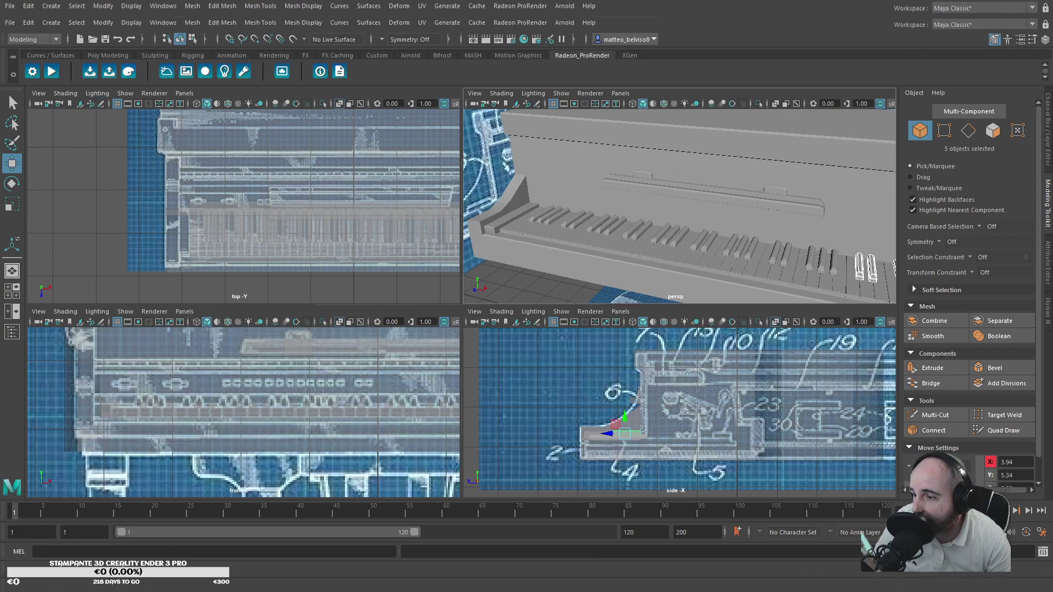
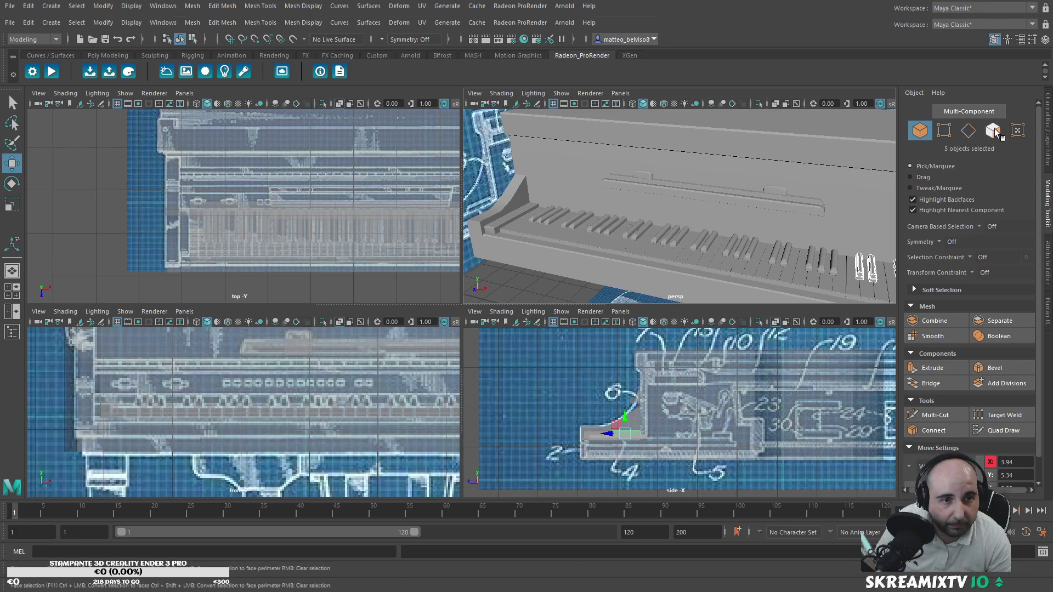
pyautogui.click(918, 134)
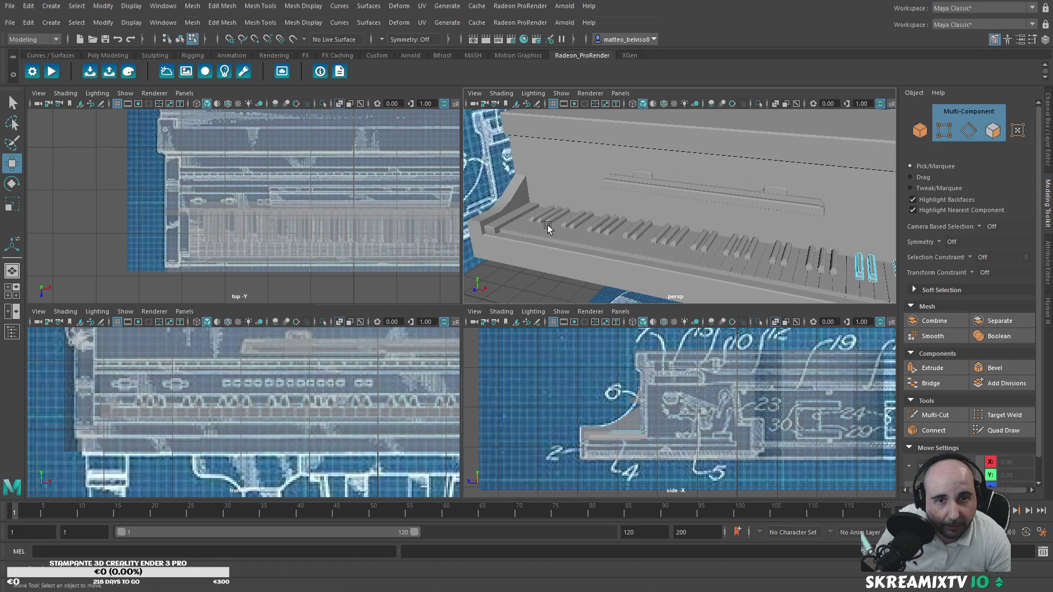
pyautogui.doubleClick(538, 220)
pyautogui.click(536, 215)
# Step: Select every black key from one end of the keyboard to the other and combine them into a single object
pyautogui.keyDown('alt'); pyautogui.moveTo(536, 215); pyautogui.dragTo(576, 237); pyautogui.keyUp('alt')
pyautogui.scroll(5, 576, 237)
pyautogui.keyDown('alt'); pyautogui.moveTo(576, 237); pyautogui.dragTo(791, 239, button='middle'); pyautogui.keyUp('alt')
pyautogui.click(481, 224)
pyautogui.keyDown('shift'); pyautogui.click(509, 225); pyautogui.keyUp('shift')
pyautogui.click(496, 217)
pyautogui.press('F8')
pyautogui.keyDown('shift'); pyautogui.click(517, 220); pyautogui.keyUp('shift')
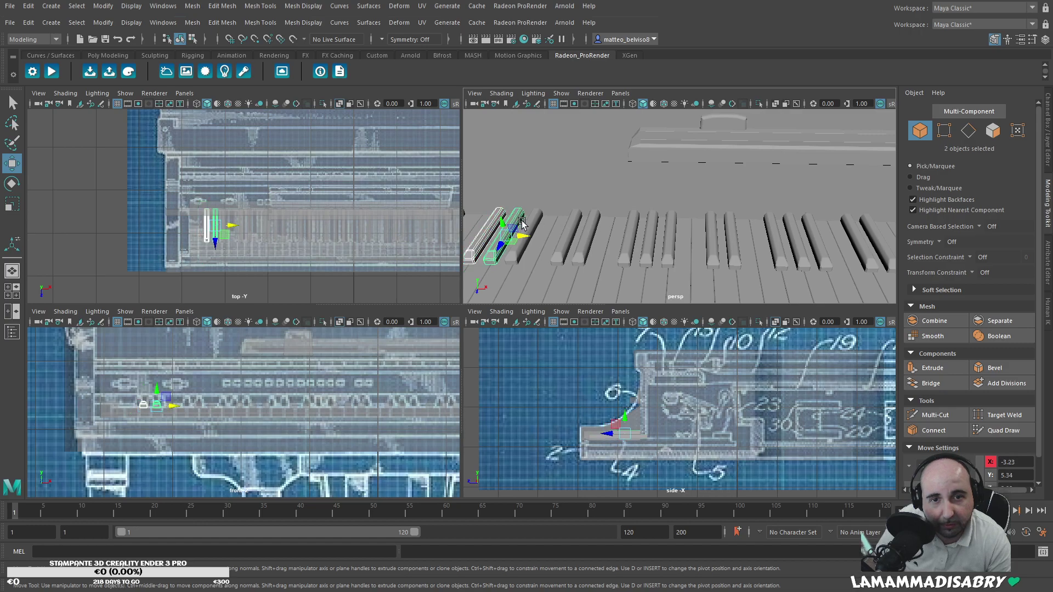
pyautogui.keyDown('shift'); pyautogui.click(533, 222); pyautogui.keyUp('shift')
pyautogui.keyDown('shift'); pyautogui.click(571, 224); pyautogui.keyUp('shift')
pyautogui.keyDown('shift'); pyautogui.click(590, 224); pyautogui.keyUp('shift')
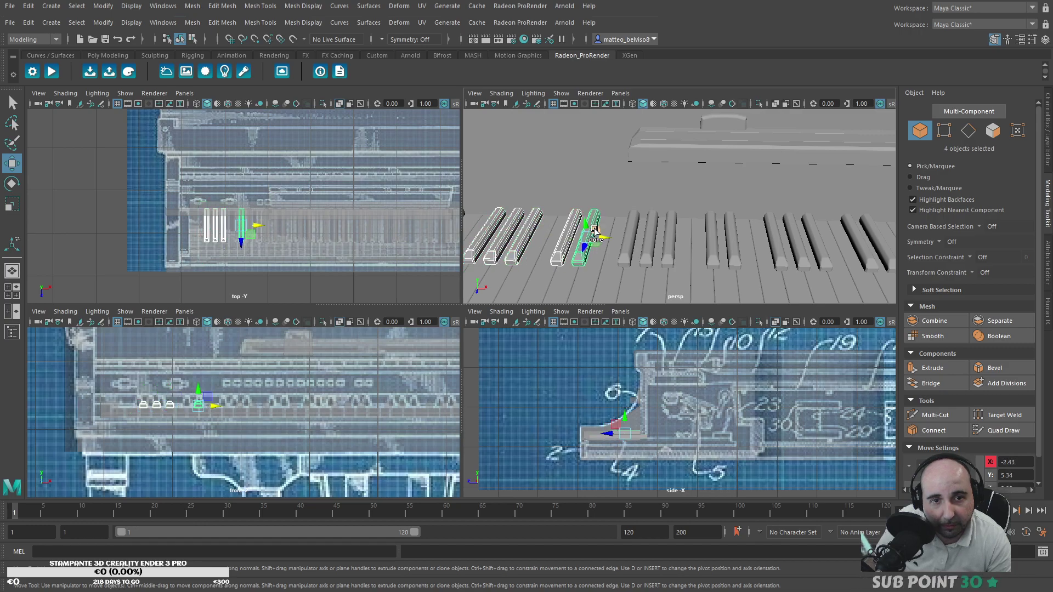
pyautogui.keyDown('shift'); pyautogui.click(632, 229); pyautogui.keyUp('shift')
pyautogui.hotkey('shift', 'd')
pyautogui.hotkey('shift', 'd')
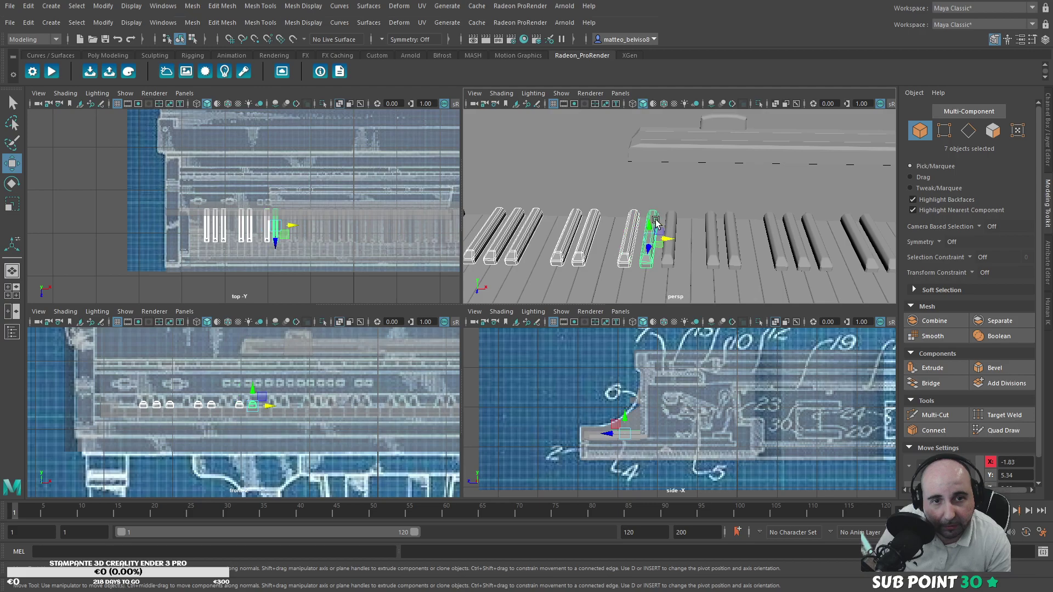
pyautogui.keyDown('shift'); pyautogui.click(708, 223); pyautogui.keyUp('shift')
pyautogui.moveTo(722, 228); pyautogui.dragTo(724, 228)
pyautogui.hotkey('ctrl', 'z')
pyautogui.keyDown('shift'); pyautogui.click(731, 223); pyautogui.keyUp('shift')
pyautogui.keyDown('shift'); pyautogui.click(778, 225); pyautogui.keyUp('shift')
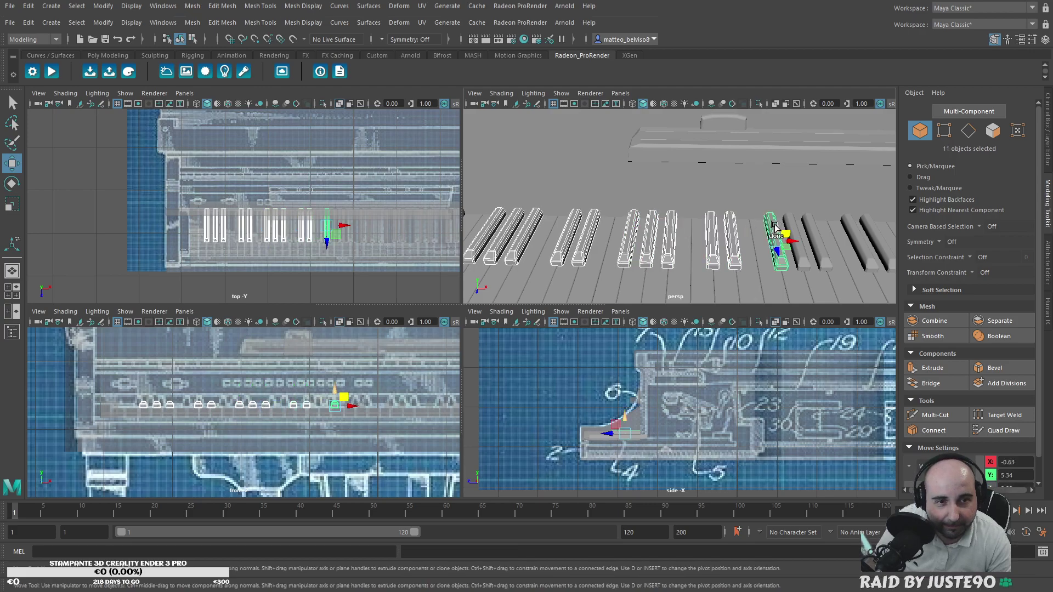
pyautogui.keyDown('shift'); pyautogui.click(797, 225); pyautogui.keyUp('shift')
pyautogui.keyDown('shift'); pyautogui.moveTo(801, 229); pyautogui.dragTo(823, 229); pyautogui.keyUp('shift')
pyautogui.keyDown('alt'); pyautogui.moveTo(823, 229); pyautogui.dragTo(579, 225, button='middle'); pyautogui.keyUp('alt')
pyautogui.keyDown('shift'); pyautogui.click(667, 231); pyautogui.keyUp('shift')
pyautogui.keyDown('shift'); pyautogui.click(691, 231); pyautogui.keyUp('shift')
pyautogui.keyDown('shift'); pyautogui.click(728, 232); pyautogui.keyUp('shift')
pyautogui.keyDown('shift'); pyautogui.click(751, 234); pyautogui.keyUp('shift')
pyautogui.keyDown('shift'); pyautogui.moveTo(771, 236); pyautogui.dragTo(776, 235); pyautogui.keyUp('shift')
pyautogui.keyDown('alt'); pyautogui.moveTo(776, 235); pyautogui.dragTo(522, 250, button='middle'); pyautogui.keyUp('alt')
pyautogui.keyDown('shift'); pyautogui.moveTo(608, 240); pyautogui.dragTo(730, 242); pyautogui.keyUp('shift')
pyautogui.keyDown('alt'); pyautogui.moveTo(729, 243); pyautogui.dragTo(548, 212, button='middle'); pyautogui.keyUp('alt')
pyautogui.keyDown('shift'); pyautogui.click(638, 232); pyautogui.keyUp('shift')
pyautogui.keyDown('shift'); pyautogui.click(656, 230); pyautogui.keyUp('shift')
pyautogui.keyDown('shift'); pyautogui.click(695, 226); pyautogui.keyUp('shift')
pyautogui.keyDown('shift'); pyautogui.click(715, 230); pyautogui.keyUp('shift')
pyautogui.keyDown('shift'); pyautogui.moveTo(716, 233); pyautogui.dragTo(739, 231); pyautogui.keyUp('shift')
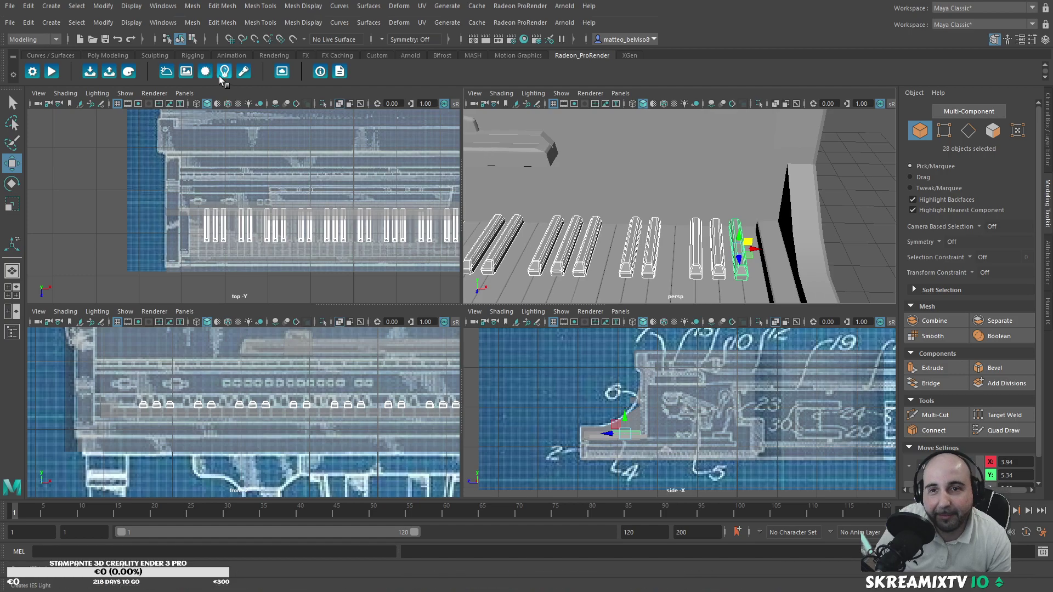
pyautogui.click(98, 55)
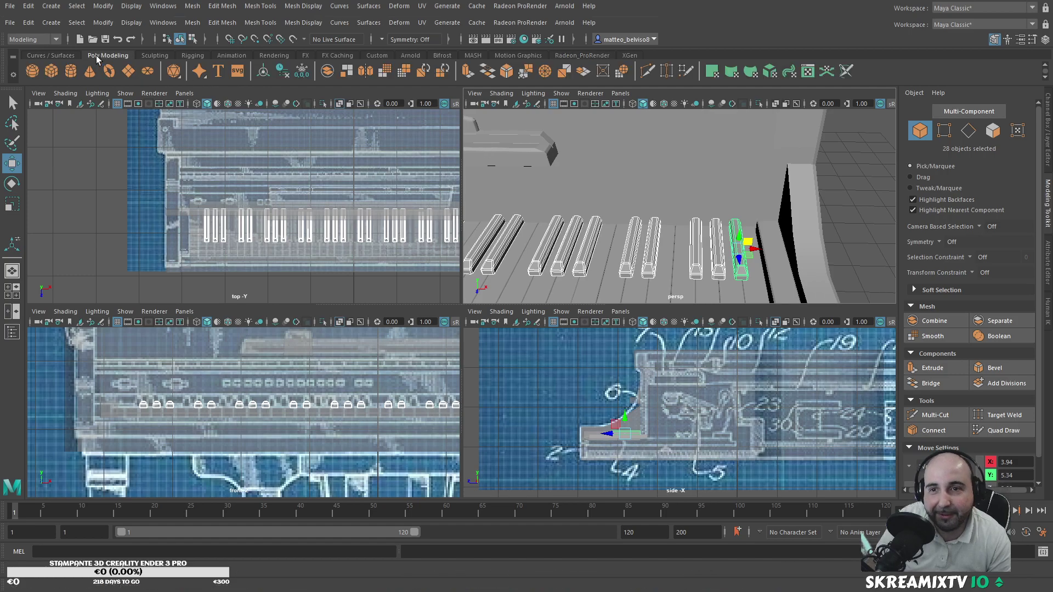
pyautogui.click(328, 73)
pyautogui.press('f')
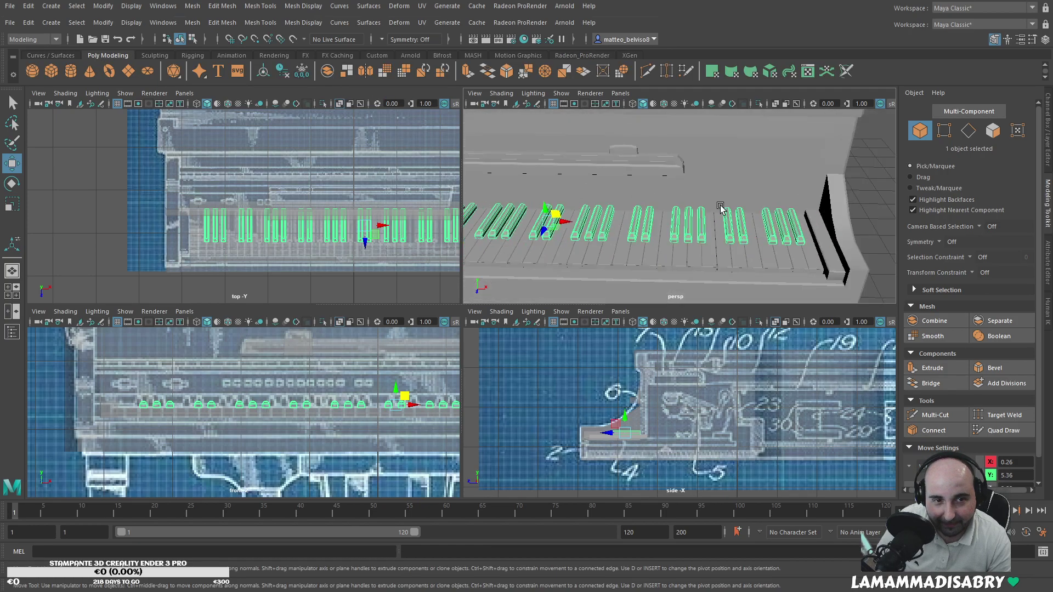
# Step: Select all faces of the combined black keys, assign a black RPR Uber material to them, and return to object selection
pyautogui.click(993, 131)
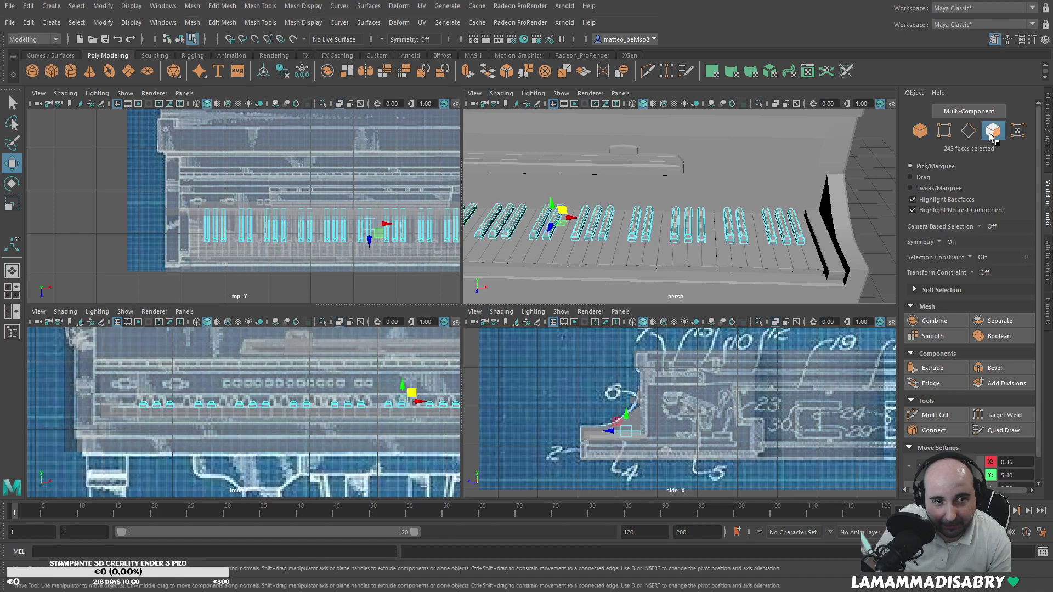
pyautogui.scroll(3, 825, 220)
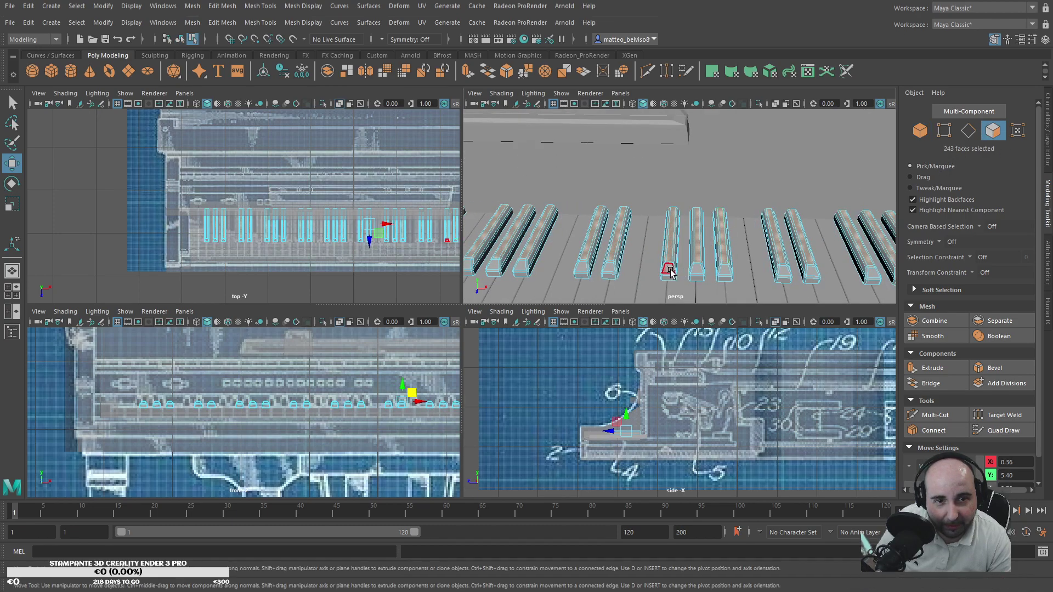
pyautogui.keyDown('shift'); pyautogui.click(669, 271); pyautogui.keyUp('shift')
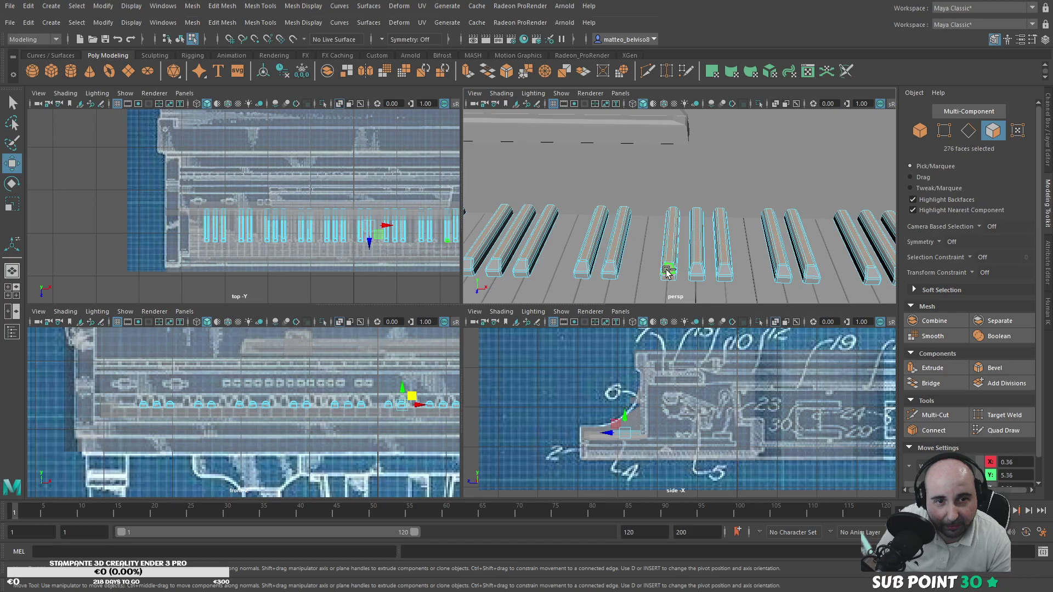
pyautogui.scroll(-6, 696, 270)
pyautogui.moveTo(530, 177); pyautogui.dragTo(817, 273)
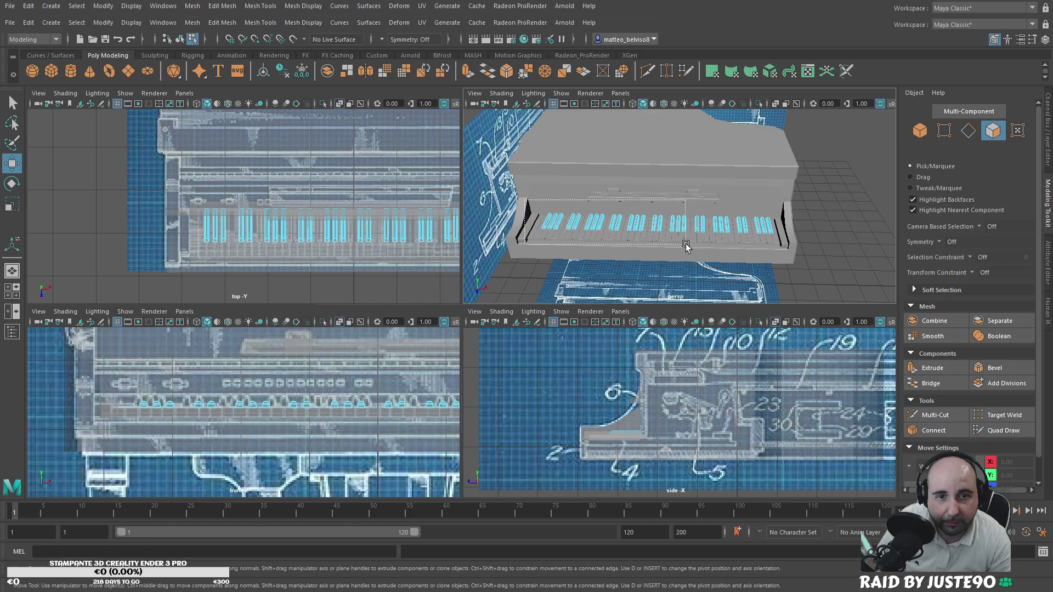
pyautogui.moveTo(668, 242); pyautogui.dragTo(795, 274)
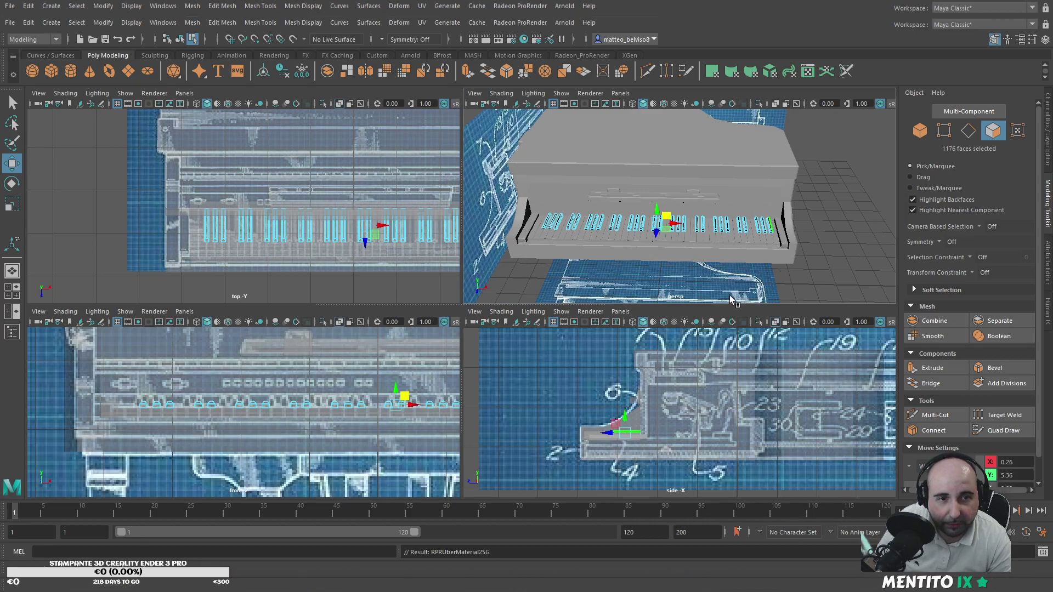
pyautogui.scroll(5, 683, 258)
pyautogui.keyDown('alt'); pyautogui.moveTo(672, 268); pyautogui.dragTo(738, 228); pyautogui.keyUp('alt')
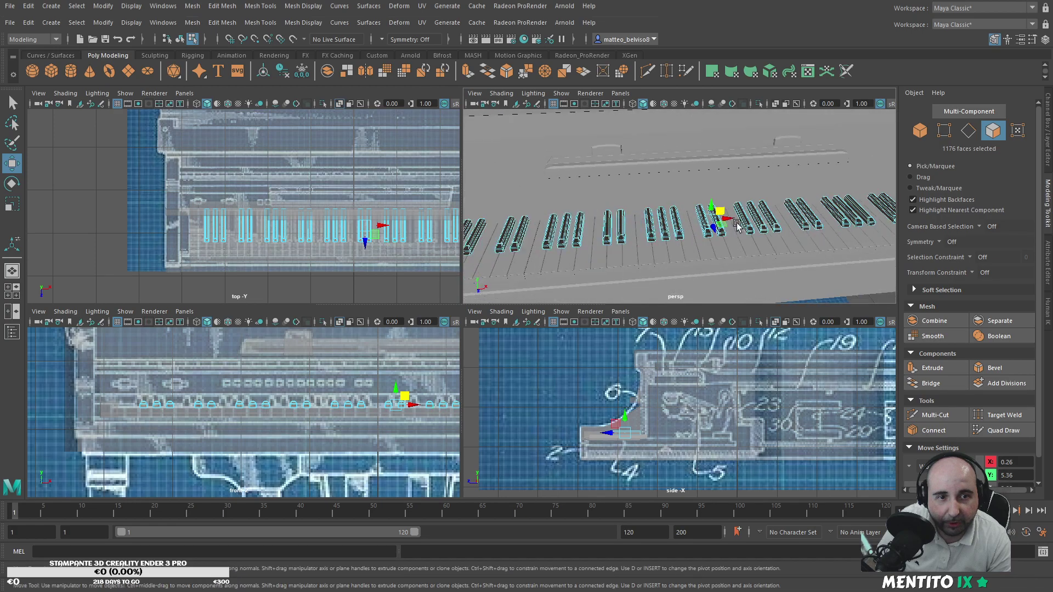
pyautogui.click(689, 278)
pyautogui.keyDown('alt'); pyautogui.moveTo(689, 278); pyautogui.dragTo(702, 255); pyautogui.keyUp('alt')
pyautogui.press('F8')
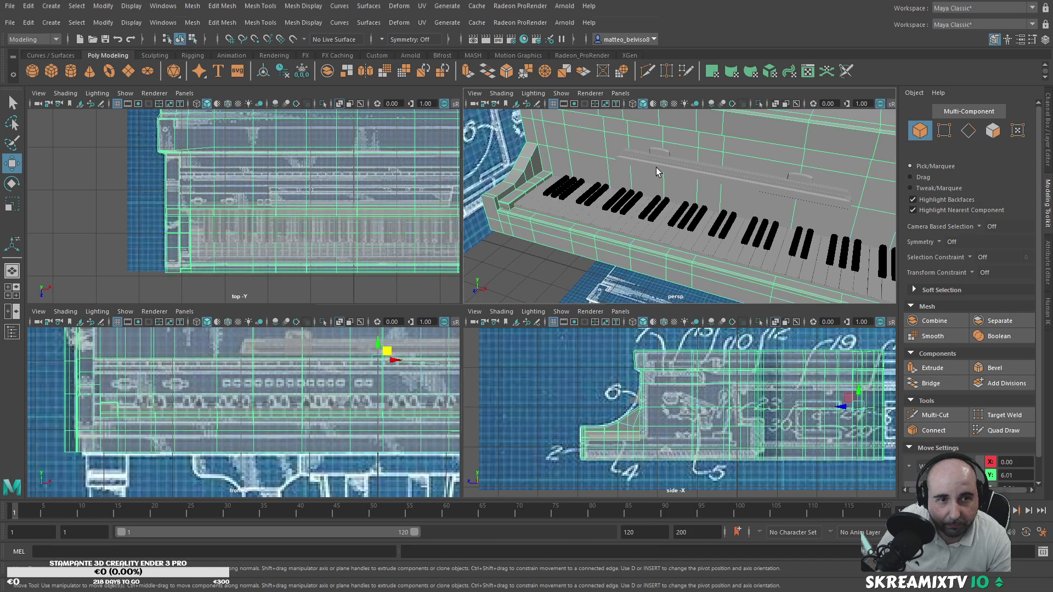
# Step: Select every white key along the keyboard and combine them into a single object
pyautogui.click(530, 207)
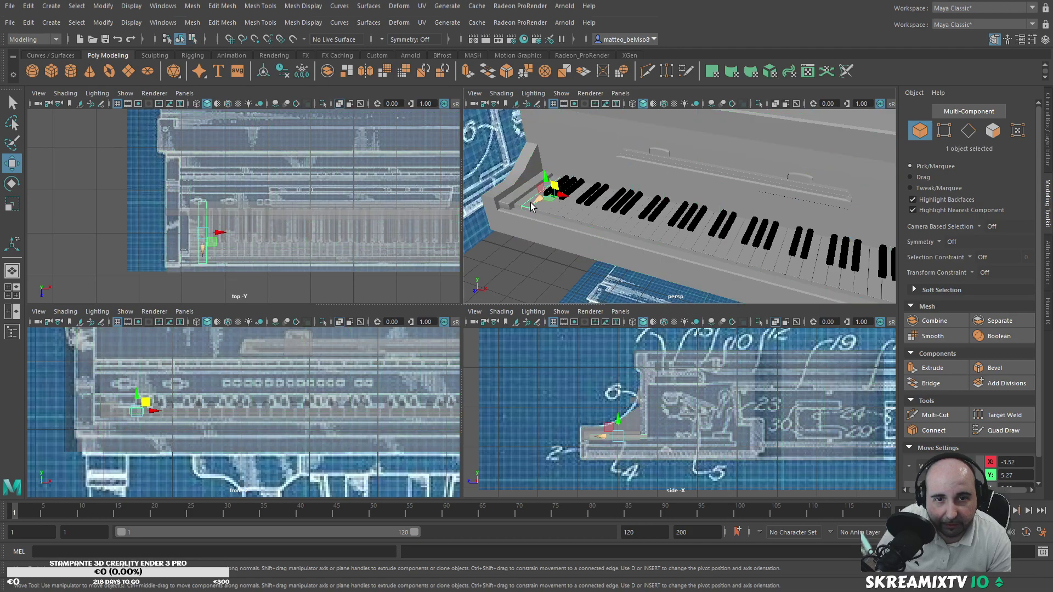
pyautogui.press('Delete')
pyautogui.keyDown('alt'); pyautogui.moveTo(519, 205); pyautogui.dragTo(575, 235); pyautogui.keyUp('alt')
pyautogui.keyDown('alt'); pyautogui.moveTo(574, 235); pyautogui.dragTo(670, 218, button='middle'); pyautogui.keyUp('alt')
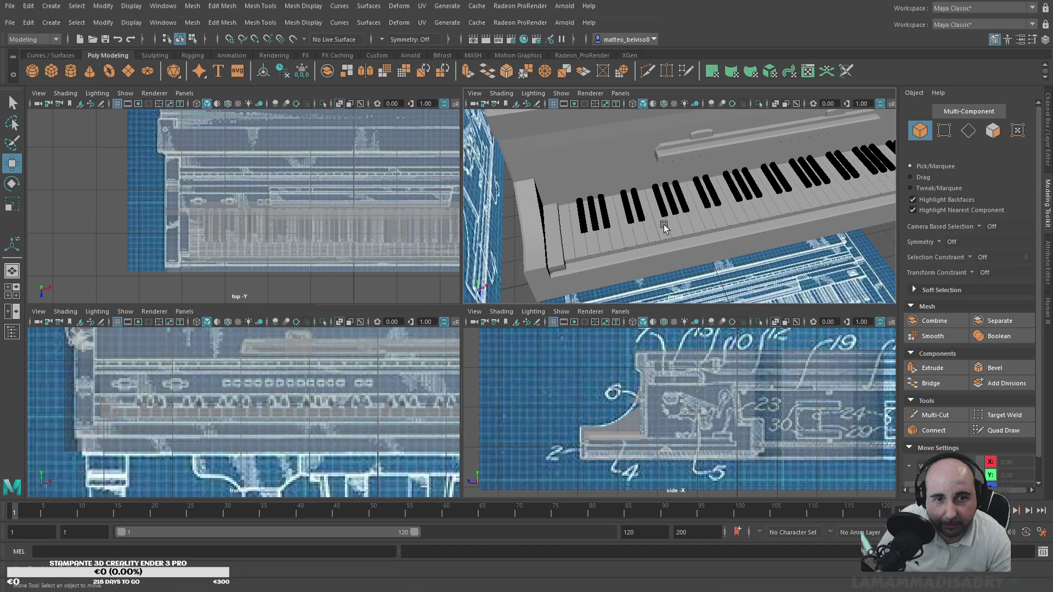
pyautogui.click(576, 260)
pyautogui.keyDown('shift'); pyautogui.click(589, 256); pyautogui.keyUp('shift')
pyautogui.keyDown('shift'); pyautogui.click(602, 254); pyautogui.keyUp('shift')
pyautogui.keyDown('shift'); pyautogui.click(620, 253); pyautogui.keyUp('shift')
pyautogui.keyDown('shift'); pyautogui.click(632, 250); pyautogui.keyUp('shift')
pyautogui.keyDown('shift'); pyautogui.click(643, 248); pyautogui.keyUp('shift')
pyautogui.keyDown('shift'); pyautogui.click(653, 244); pyautogui.keyUp('shift')
pyautogui.keyDown('shift'); pyautogui.click(664, 242); pyautogui.keyUp('shift')
pyautogui.keyDown('shift'); pyautogui.click(674, 240); pyautogui.keyUp('shift')
pyautogui.keyDown('shift'); pyautogui.click(685, 237); pyautogui.keyUp('shift')
pyautogui.keyDown('shift'); pyautogui.click(693, 235); pyautogui.keyUp('shift')
pyautogui.keyDown('shift'); pyautogui.click(703, 230); pyautogui.keyUp('shift')
pyautogui.keyDown('shift'); pyautogui.click(712, 226); pyautogui.keyUp('shift')
pyautogui.keyDown('shift'); pyautogui.click(725, 223); pyautogui.keyUp('shift')
pyautogui.keyDown('shift'); pyautogui.click(738, 220); pyautogui.keyUp('shift')
pyautogui.keyDown('shift'); pyautogui.click(751, 216); pyautogui.keyUp('shift')
pyautogui.keyDown('shift'); pyautogui.click(766, 213); pyautogui.keyUp('shift')
pyautogui.keyDown('alt'); pyautogui.moveTo(778, 213); pyautogui.dragTo(567, 243, button='middle'); pyautogui.keyUp('alt')
pyautogui.scroll(4, 566, 243)
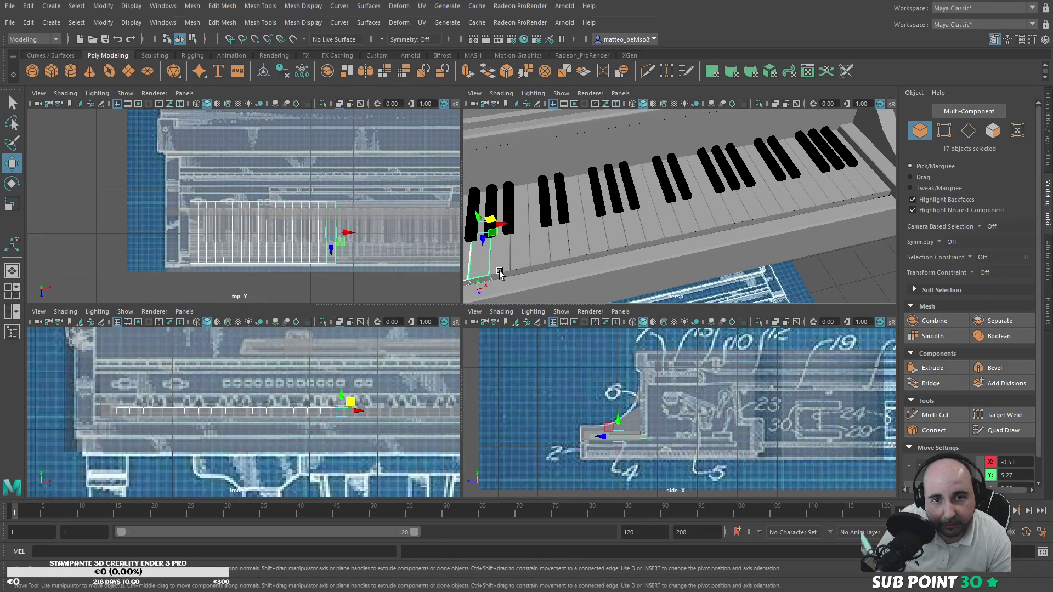
pyautogui.keyDown('shift'); pyautogui.click(501, 272); pyautogui.keyUp('shift')
pyautogui.keyDown('shift'); pyautogui.click(521, 267); pyautogui.keyUp('shift')
pyautogui.keyDown('shift'); pyautogui.click(543, 262); pyautogui.keyUp('shift')
pyautogui.keyDown('shift'); pyautogui.click(565, 257); pyautogui.keyUp('shift')
pyautogui.keyDown('shift'); pyautogui.click(585, 251); pyautogui.keyUp('shift')
pyautogui.keyDown('shift'); pyautogui.click(606, 246); pyautogui.keyUp('shift')
pyautogui.keyDown('shift'); pyautogui.click(626, 242); pyautogui.keyUp('shift')
pyautogui.keyDown('shift'); pyautogui.click(645, 237); pyautogui.keyUp('shift')
pyautogui.keyDown('shift'); pyautogui.click(663, 232); pyautogui.keyUp('shift')
pyautogui.keyDown('shift'); pyautogui.click(680, 227); pyautogui.keyUp('shift')
pyautogui.keyDown('shift'); pyautogui.click(700, 223); pyautogui.keyUp('shift')
pyautogui.keyDown('shift'); pyautogui.click(717, 220); pyautogui.keyUp('shift')
pyautogui.keyDown('shift'); pyautogui.click(737, 218); pyautogui.keyUp('shift')
pyautogui.keyDown('shift'); pyautogui.click(754, 217); pyautogui.keyUp('shift')
pyautogui.keyDown('shift'); pyautogui.click(771, 214); pyautogui.keyUp('shift')
pyautogui.keyDown('shift'); pyautogui.click(787, 211); pyautogui.keyUp('shift')
pyautogui.keyDown('shift'); pyautogui.click(802, 209); pyautogui.keyUp('shift')
pyautogui.keyDown('shift'); pyautogui.click(818, 204); pyautogui.keyUp('shift')
pyautogui.keyDown('shift'); pyautogui.click(833, 202); pyautogui.keyUp('shift')
pyautogui.keyDown('shift'); pyautogui.click(848, 199); pyautogui.keyUp('shift')
pyautogui.keyDown('shift'); pyautogui.click(861, 197); pyautogui.keyUp('shift')
pyautogui.keyDown('shift'); pyautogui.click(870, 194); pyautogui.keyUp('shift')
pyautogui.keyDown('shift'); pyautogui.click(878, 191); pyautogui.keyUp('shift')
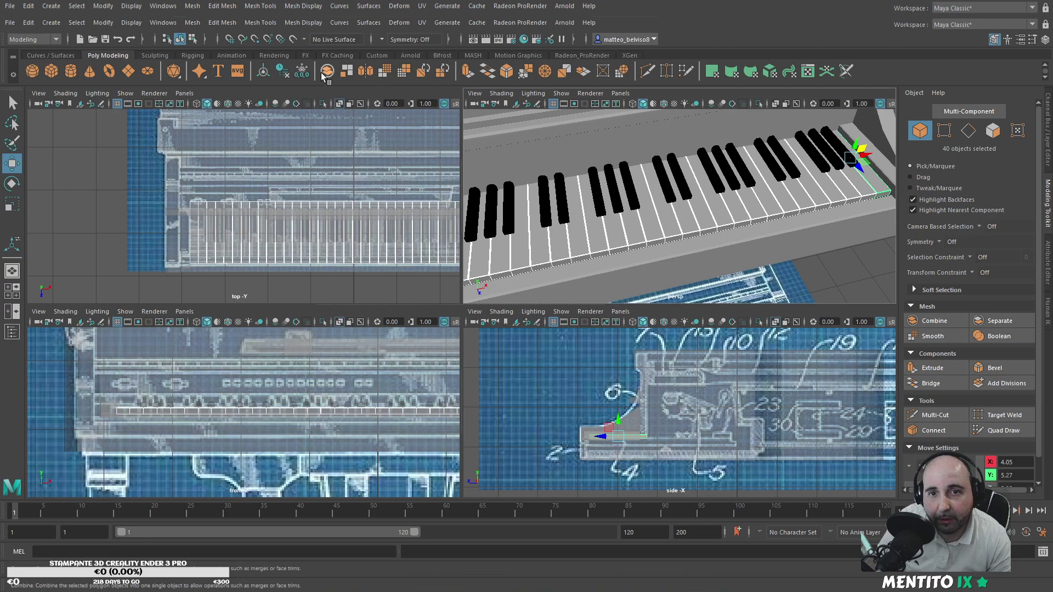
pyautogui.click(346, 71)
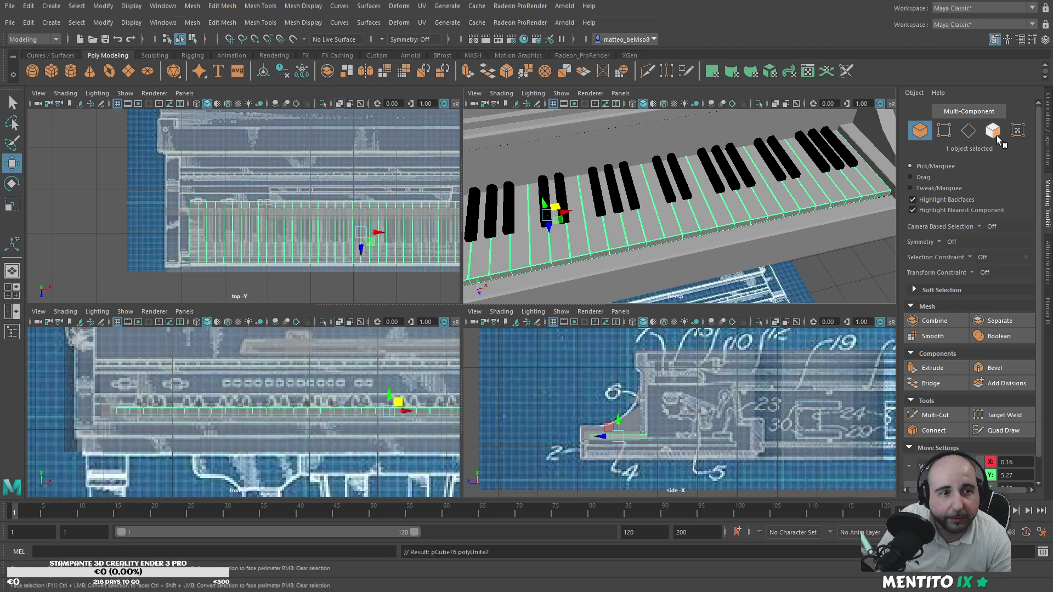
# Step: Examine the piano body from the front together with the leg and lid drawings on the front blueprint
pyautogui.scroll(-4, 712, 211)
pyautogui.keyDown('alt'); pyautogui.moveTo(656, 211); pyautogui.dragTo(810, 220); pyautogui.keyUp('alt')
pyautogui.press('f')
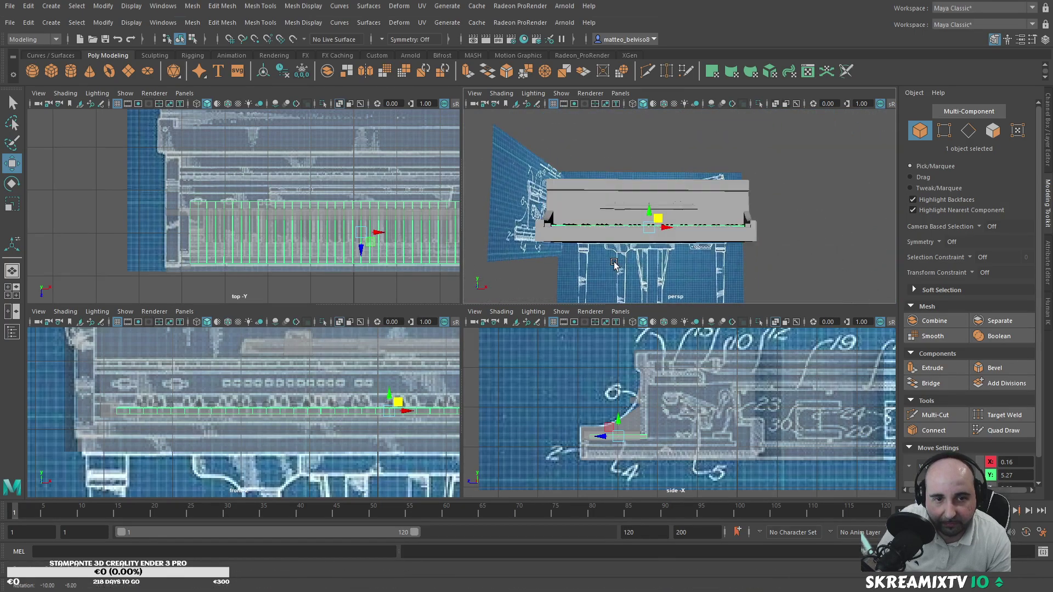
pyautogui.press('f')
pyautogui.keyDown('alt'); pyautogui.moveTo(317, 394); pyautogui.dragTo(275, 357, button='middle'); pyautogui.keyUp('alt')
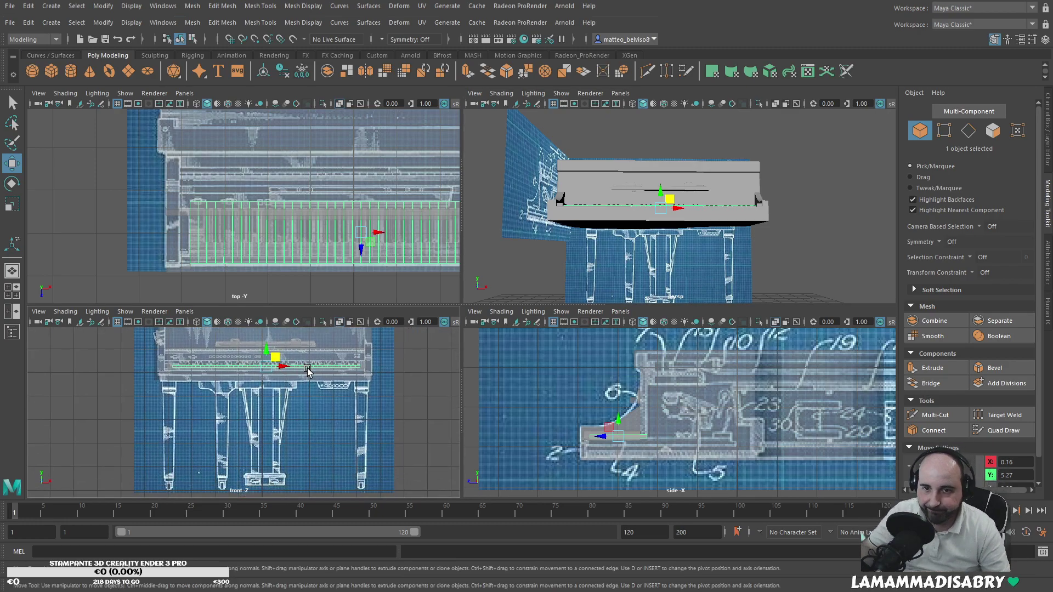
pyautogui.scroll(3, 211, 340)
pyautogui.keyDown('alt'); pyautogui.moveTo(211, 340); pyautogui.dragTo(237, 506, button='middle'); pyautogui.keyUp('alt')
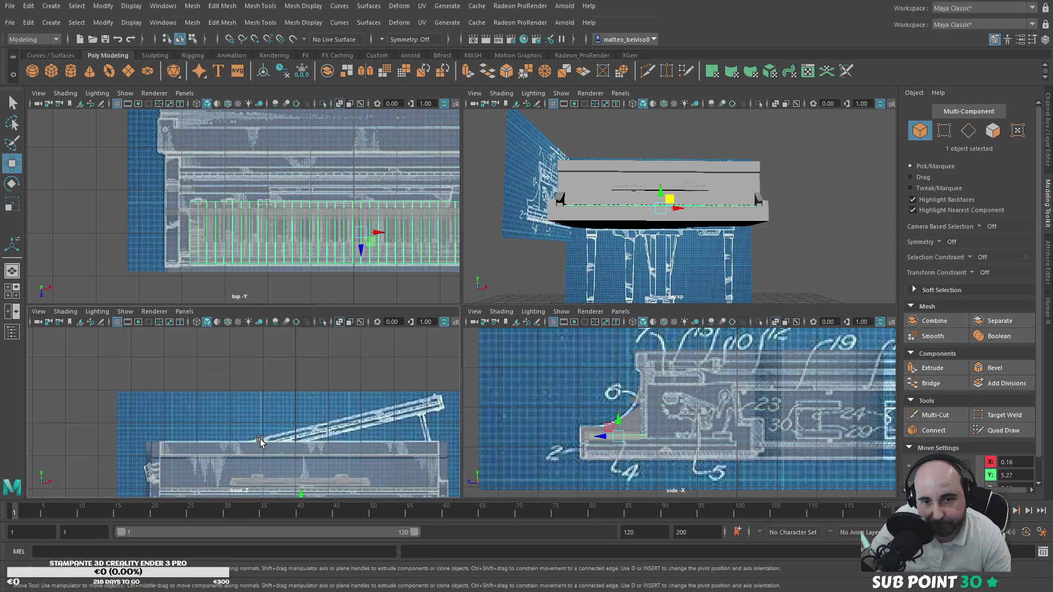
pyautogui.scroll(4, 621, 170)
pyautogui.keyDown('alt'); pyautogui.moveTo(620, 170); pyautogui.dragTo(685, 191); pyautogui.keyUp('alt')
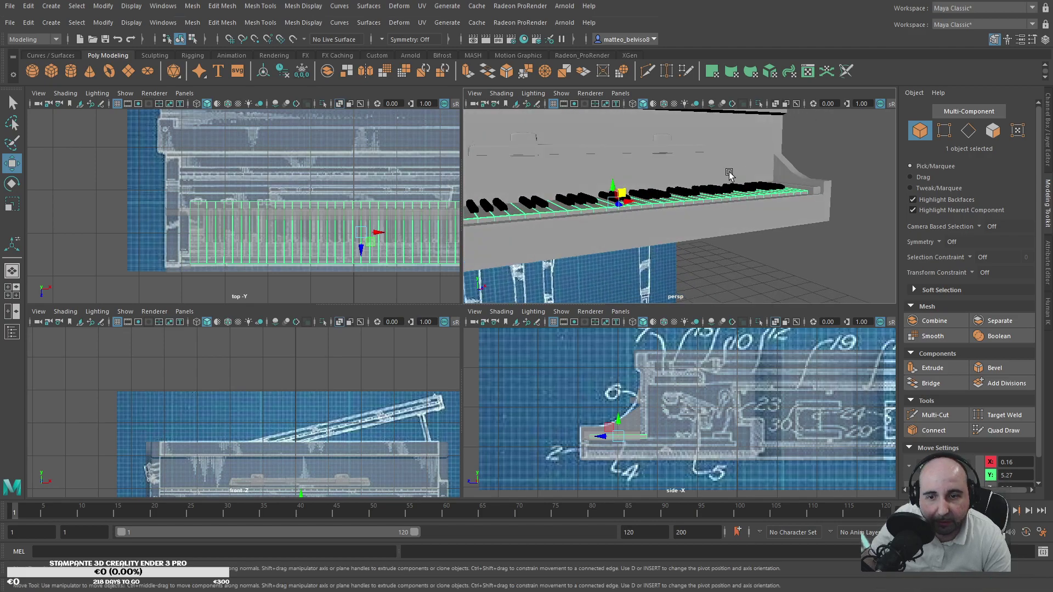
pyautogui.keyDown('alt'); pyautogui.moveTo(730, 173); pyautogui.dragTo(669, 277); pyautogui.keyUp('alt')
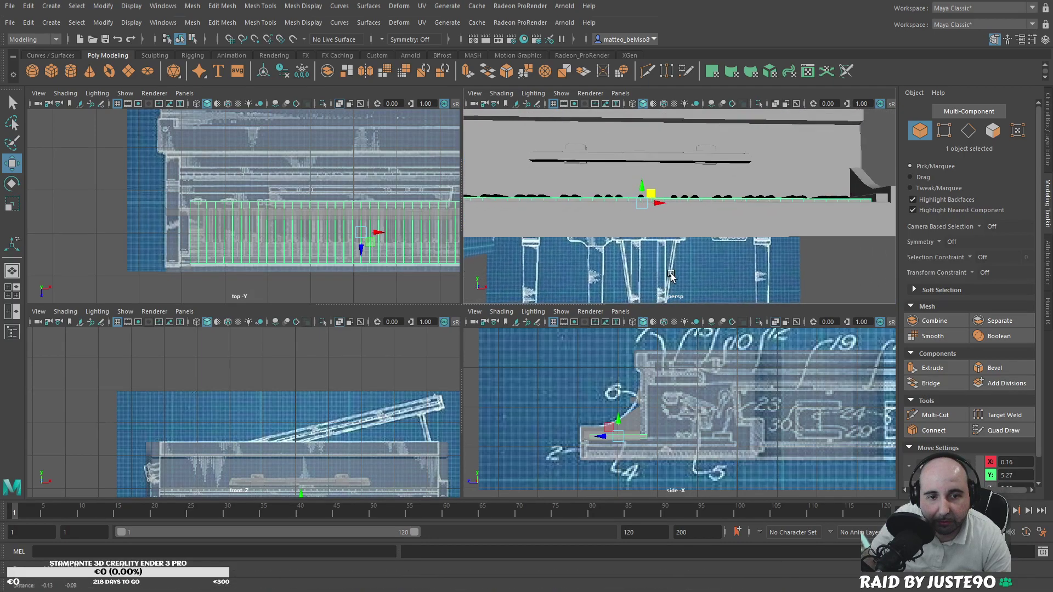
pyautogui.keyDown('alt'); pyautogui.moveTo(669, 277); pyautogui.dragTo(708, 203, button='middle'); pyautogui.keyUp('alt')
pyautogui.keyDown('alt'); pyautogui.moveTo(708, 203); pyautogui.dragTo(648, 219, button='right'); pyautogui.keyUp('alt')
pyautogui.keyDown('alt'); pyautogui.moveTo(605, 211); pyautogui.dragTo(609, 215); pyautogui.keyUp('alt')
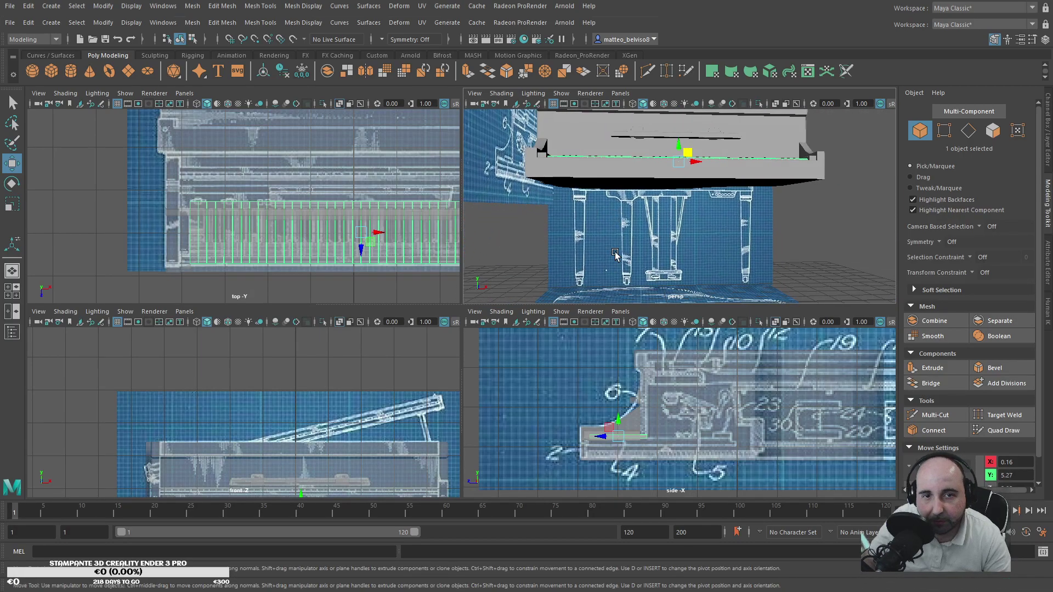
# Step: Add a polygon cube and raise it to Y 1.94, in front of the legs on the front blueprint
pyautogui.click(51, 71)
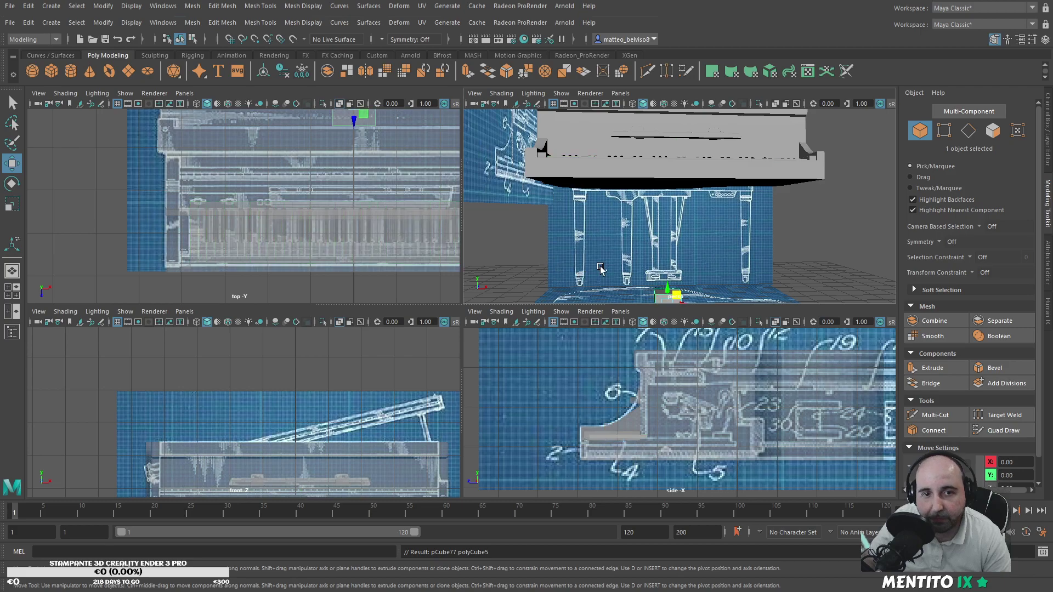
pyautogui.scroll(-2, 602, 270)
pyautogui.moveTo(675, 276); pyautogui.dragTo(668, 235)
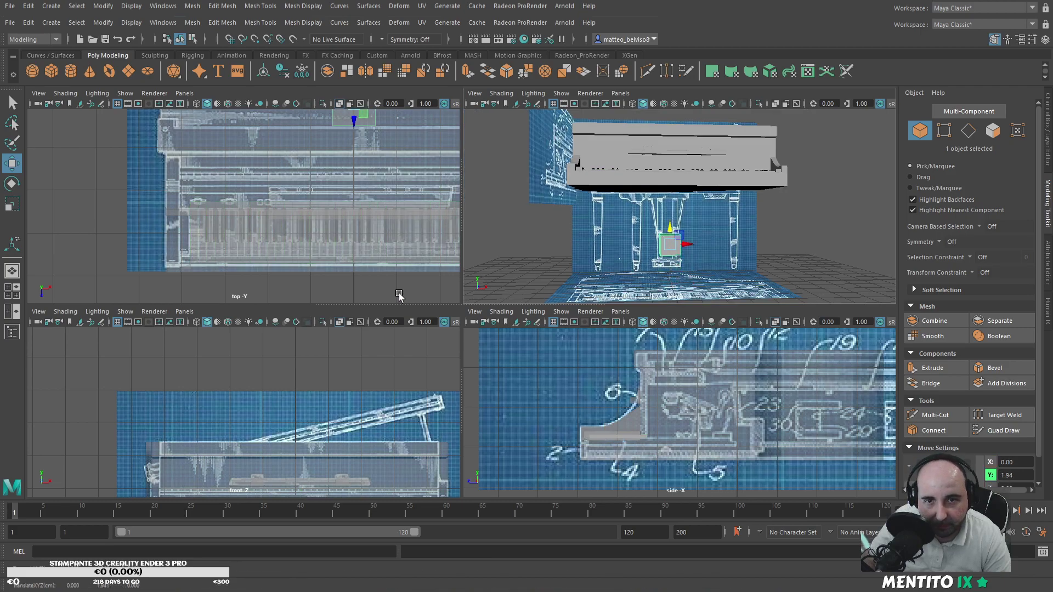
pyautogui.keyDown('alt'); pyautogui.moveTo(325, 417); pyautogui.dragTo(325, 319, button='middle'); pyautogui.keyUp('alt')
pyautogui.press('space')
pyautogui.scroll(-4, 478, 410)
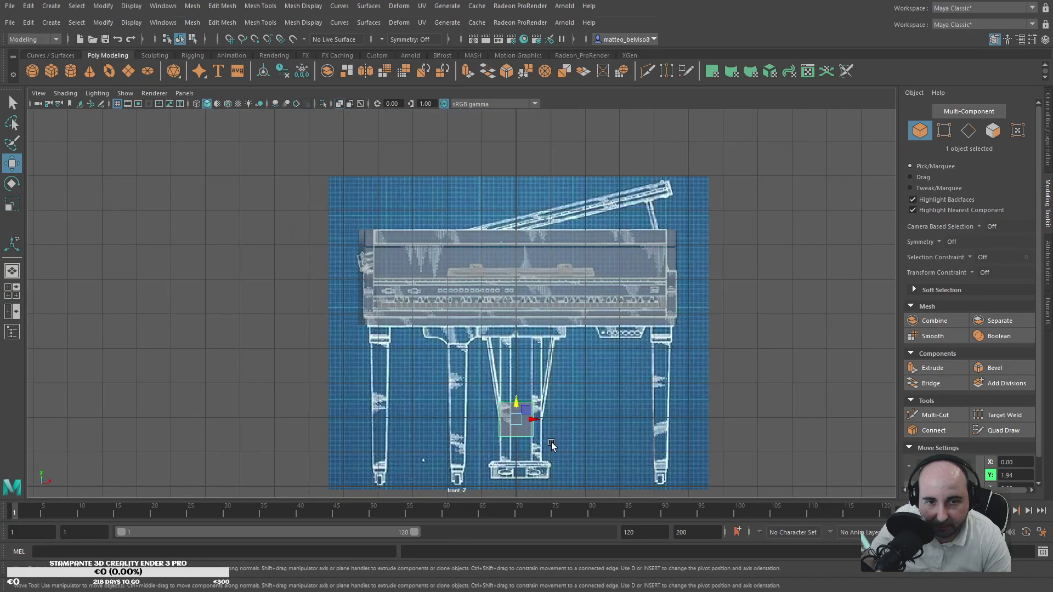
# Step: Move the cube onto the leftmost front-blueprint leg at X -3.96, Y 2.24 and scale it to X 0.34, Y 3.57
pyautogui.moveTo(517, 410); pyautogui.dragTo(391, 317)
pyautogui.press('r')
pyautogui.press('w')
pyautogui.press('r')
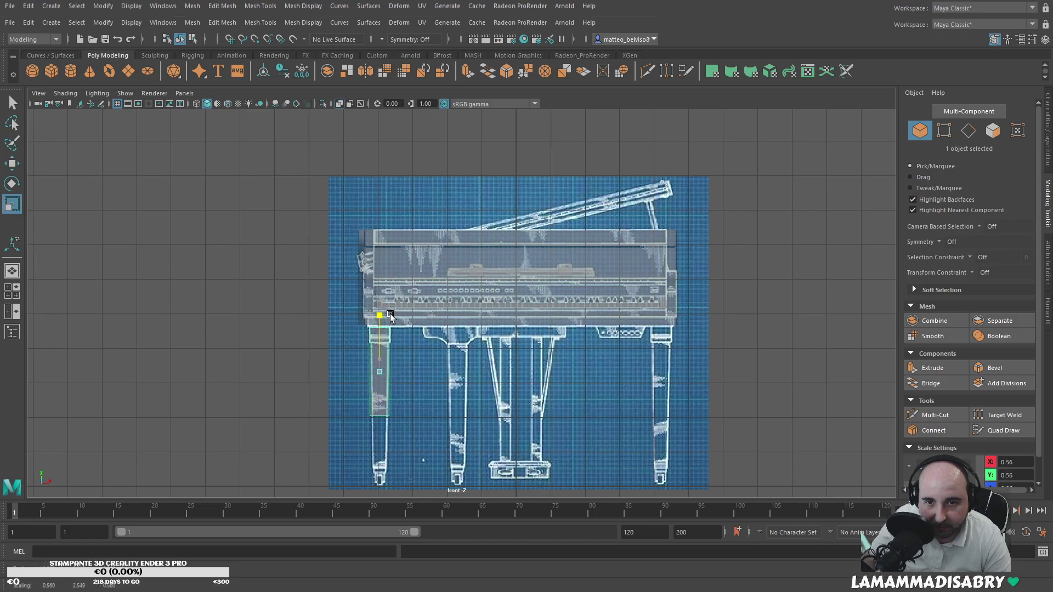
pyautogui.press('w')
pyautogui.moveTo(381, 354); pyautogui.dragTo(379, 399)
pyautogui.press('r')
pyautogui.press('w')
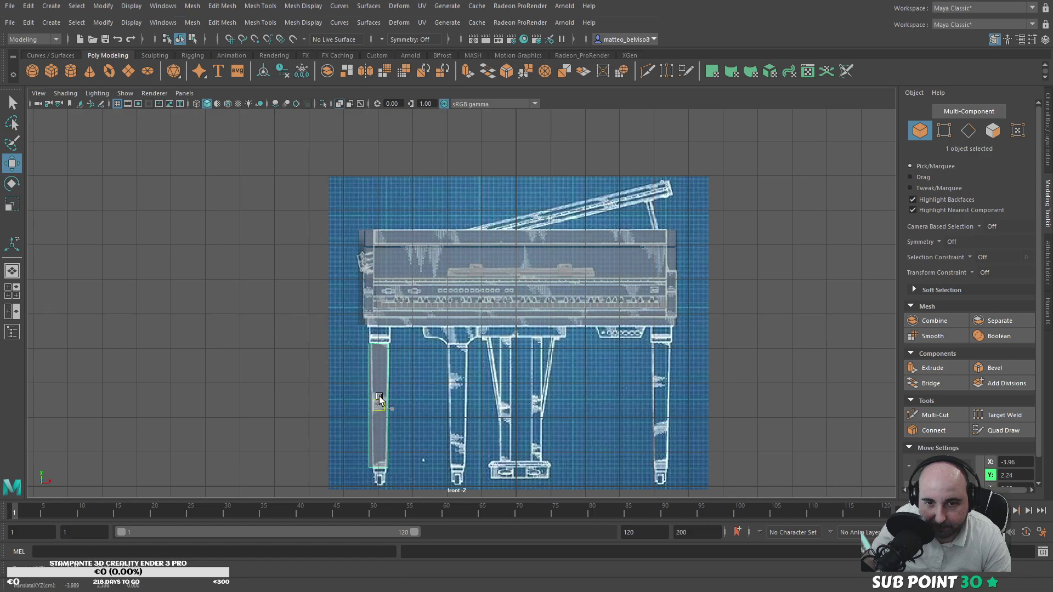
pyautogui.hotkey('ctrl', 'z')
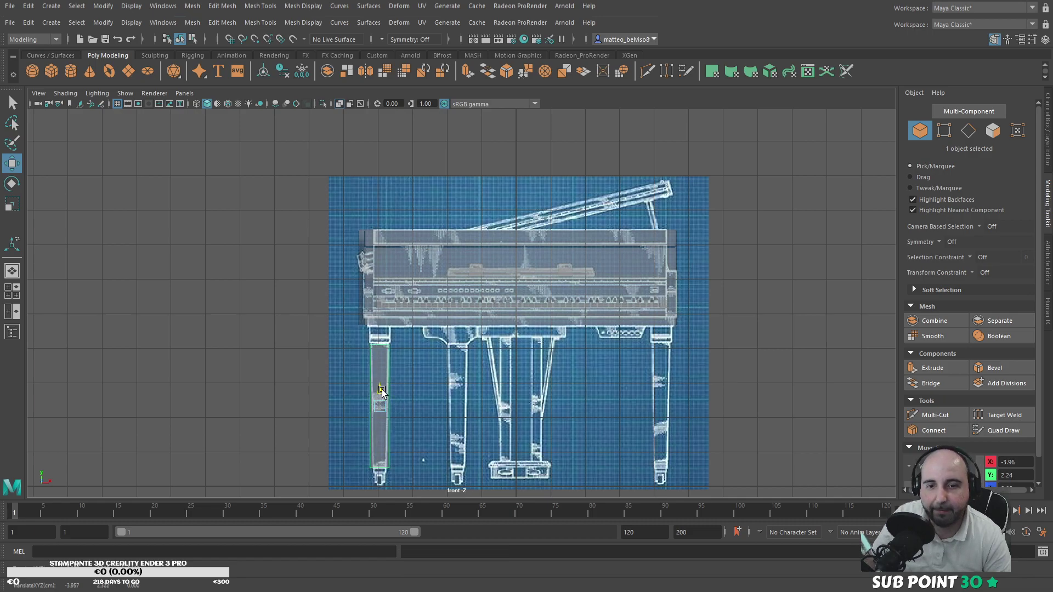
pyautogui.press('r')
pyautogui.moveTo(390, 407); pyautogui.dragTo(390, 407)
# Step: Insert three horizontal edge loops along the leg's height with Multi-Cut
pyautogui.keyDown('alt'); pyautogui.moveTo(427, 390); pyautogui.dragTo(562, 277, button='middle'); pyautogui.keyUp('alt')
pyautogui.scroll(4, 477, 388)
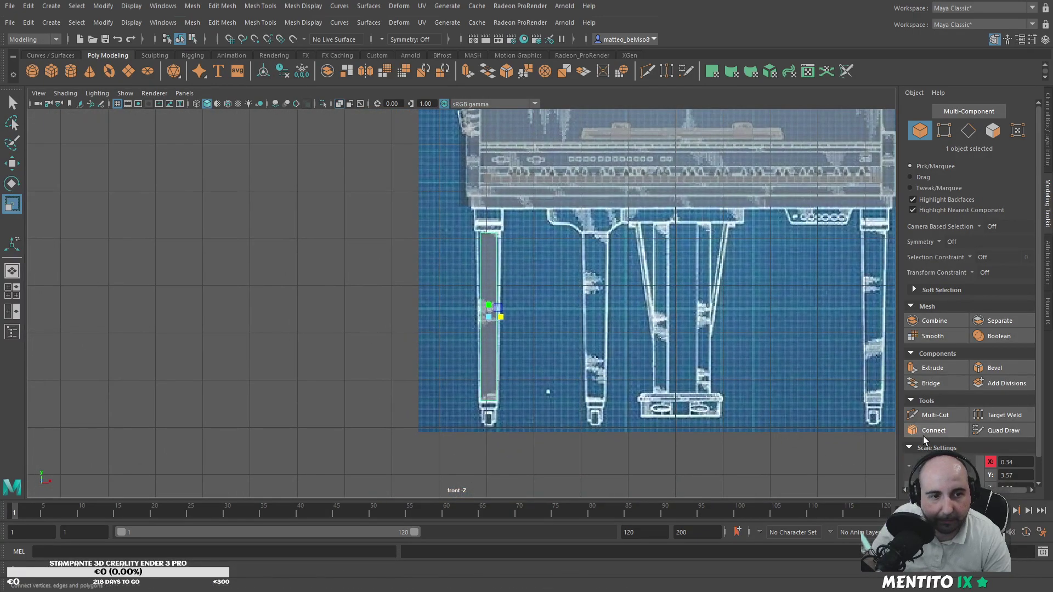
pyautogui.click(934, 416)
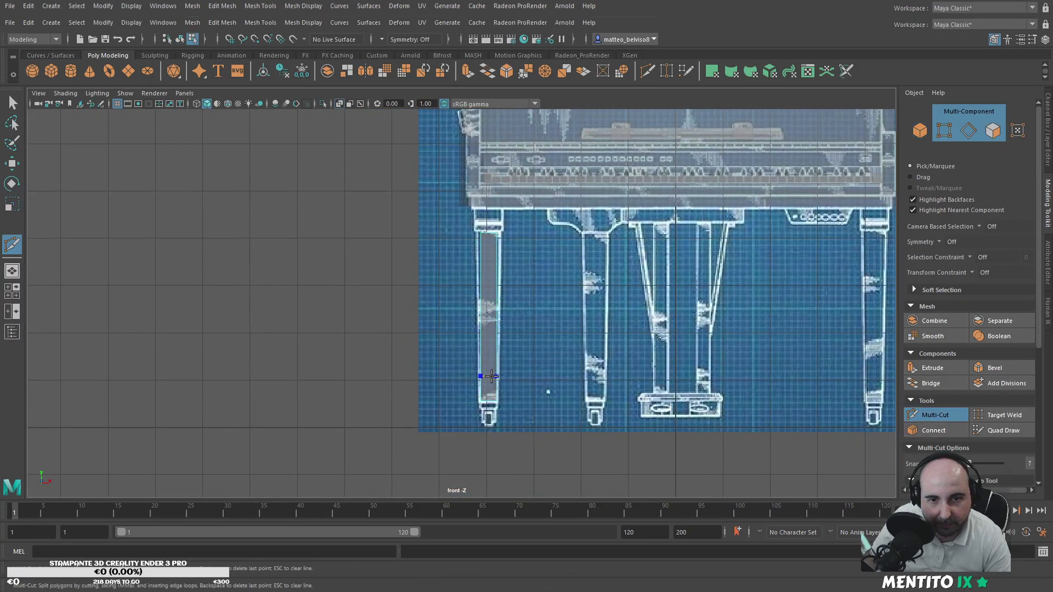
pyautogui.keyDown('ctrl'); pyautogui.click(488, 332); pyautogui.keyUp('ctrl')
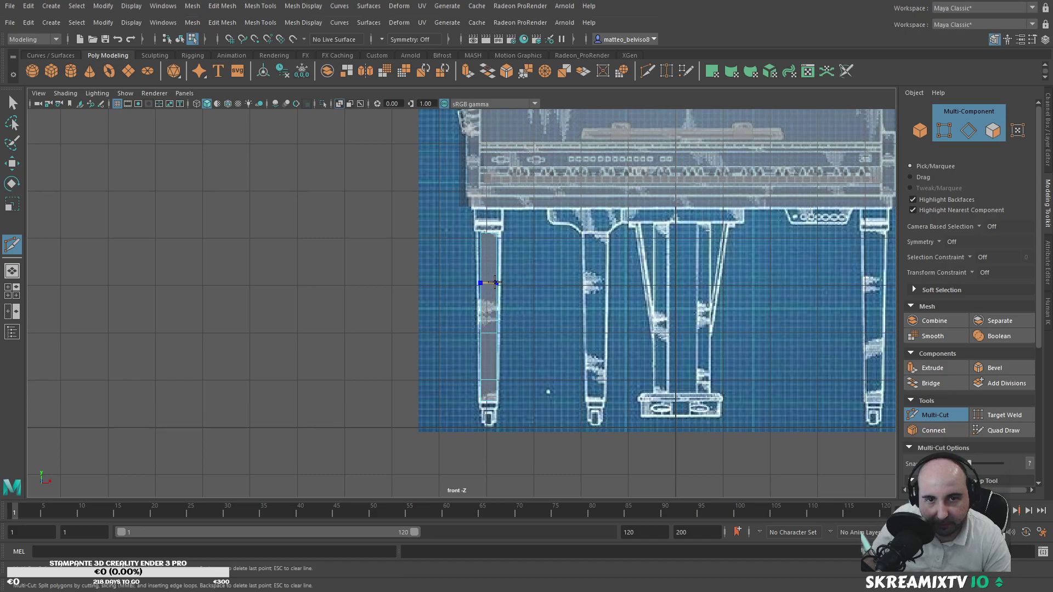
pyautogui.click(923, 419)
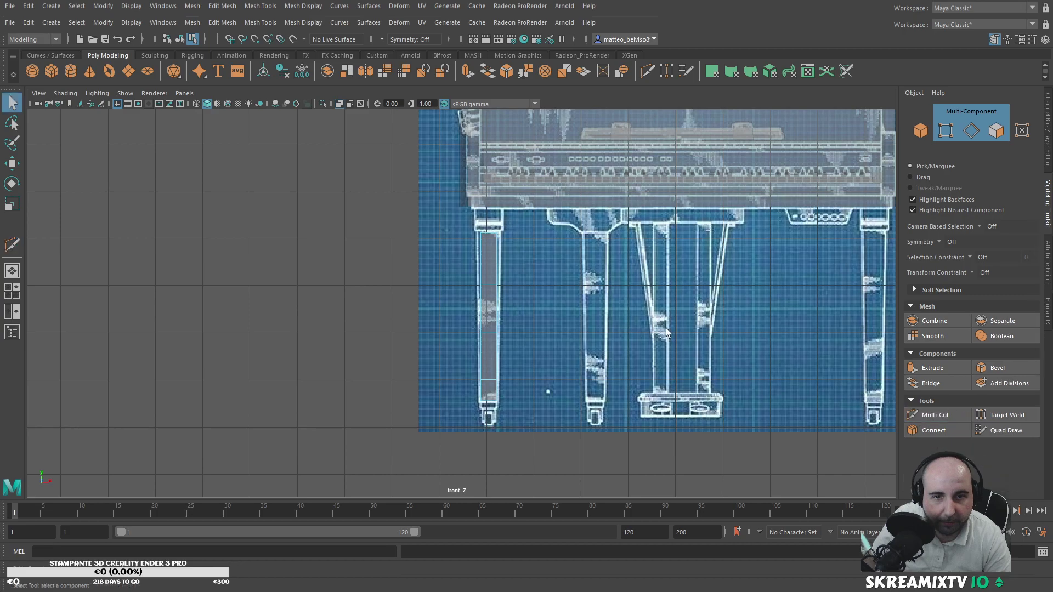
# Step: Switch to vertex editing and show the front and perspective views side by side, framed on the leg
pyautogui.click(946, 131)
pyautogui.press('space')
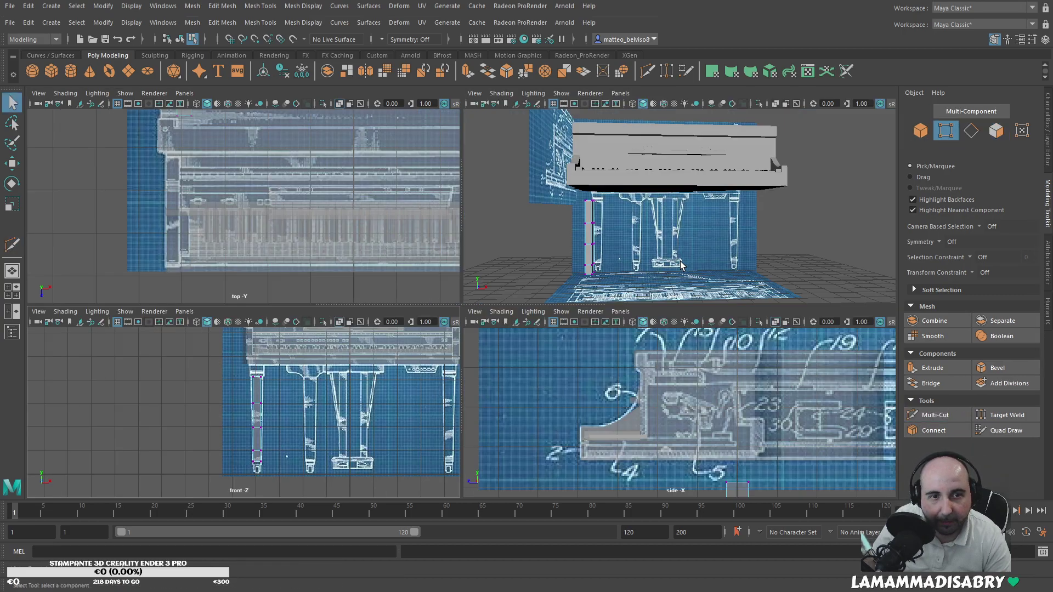
pyautogui.click(12, 312)
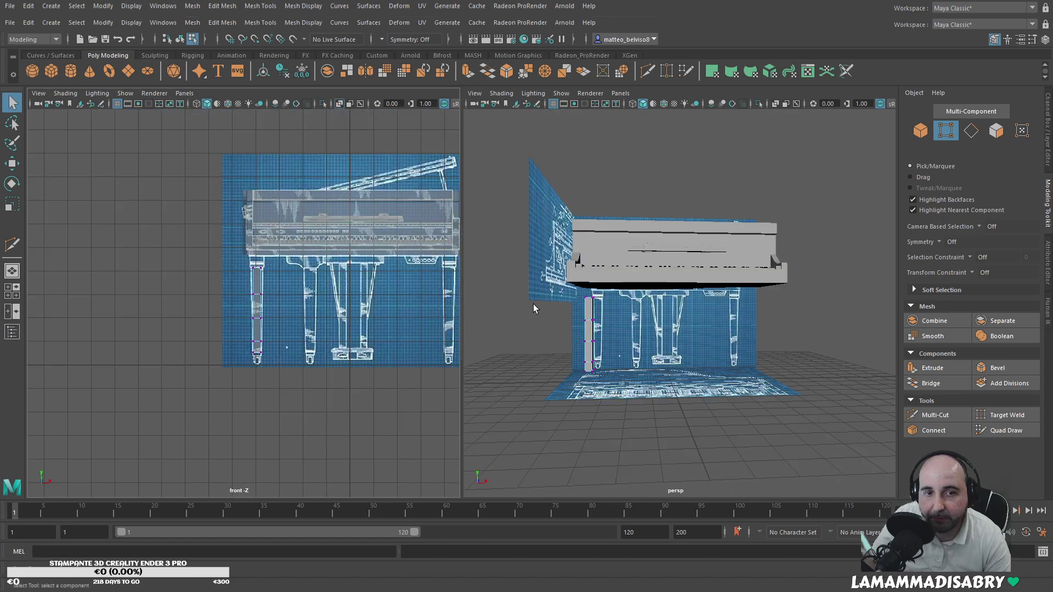
pyautogui.keyDown('alt'); pyautogui.moveTo(522, 305); pyautogui.dragTo(705, 357); pyautogui.keyUp('alt')
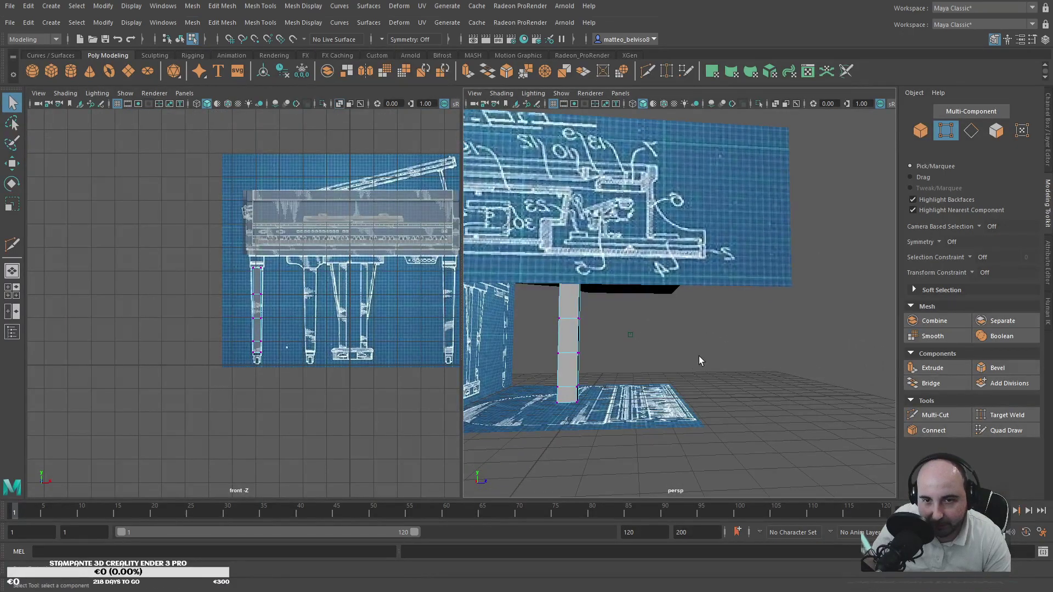
pyautogui.keyDown('alt'); pyautogui.moveTo(659, 382); pyautogui.dragTo(461, 363); pyautogui.keyUp('alt')
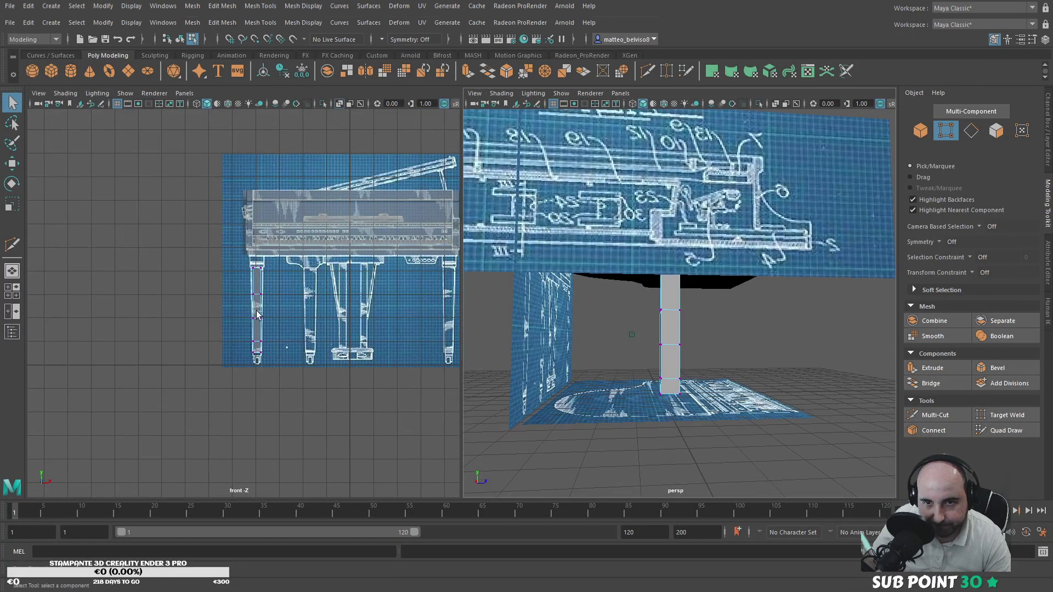
pyautogui.scroll(4, 245, 317)
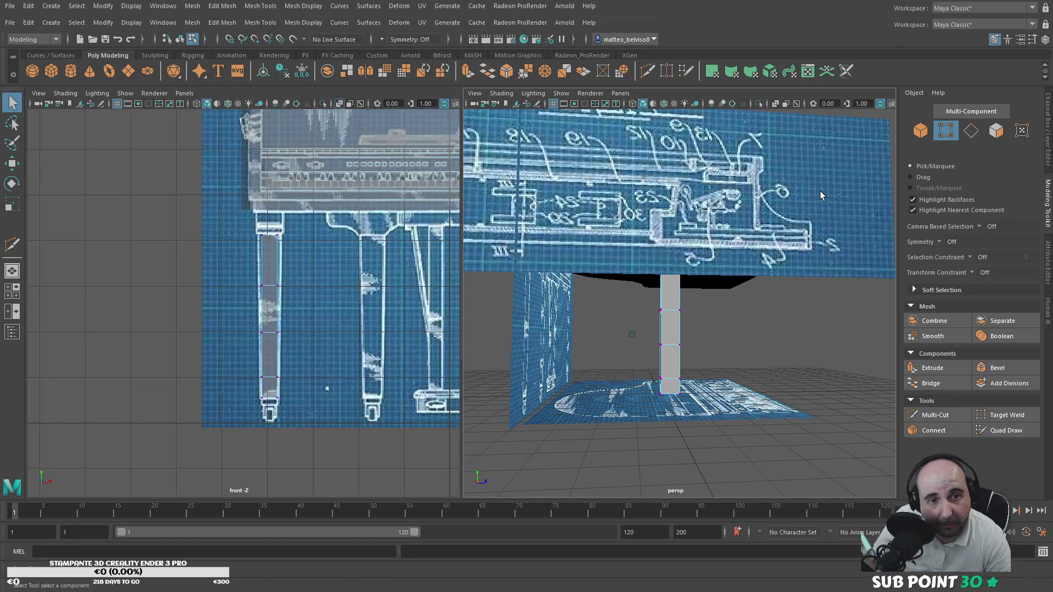
# Step: Select the leg and examine its thickness and position under the piano body from several angles
pyautogui.click(921, 132)
pyautogui.click(683, 327)
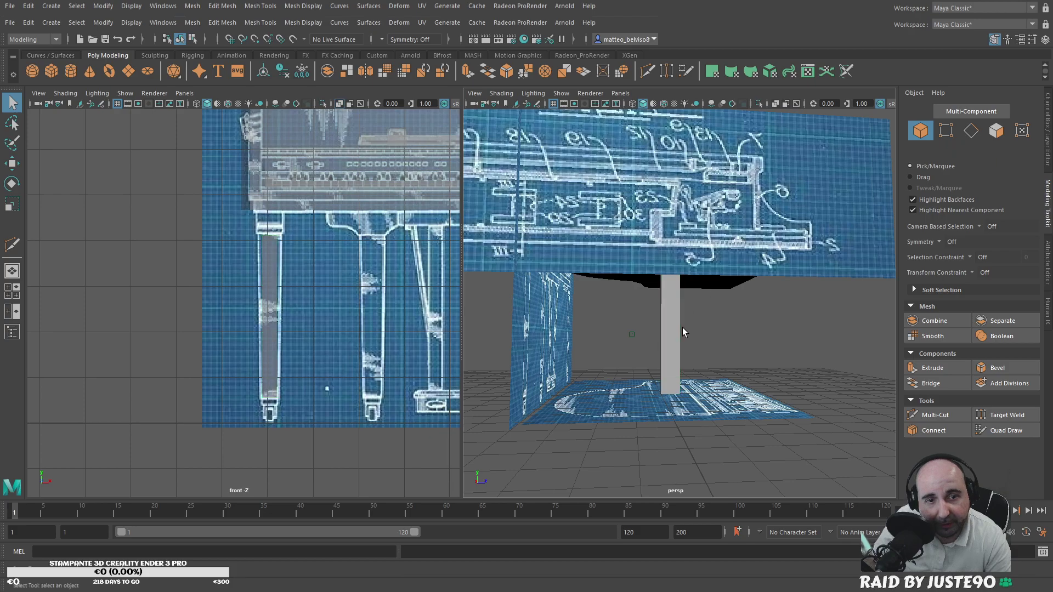
pyautogui.click(670, 345)
pyautogui.keyDown('alt'); pyautogui.moveTo(731, 360); pyautogui.dragTo(556, 379); pyautogui.keyUp('alt')
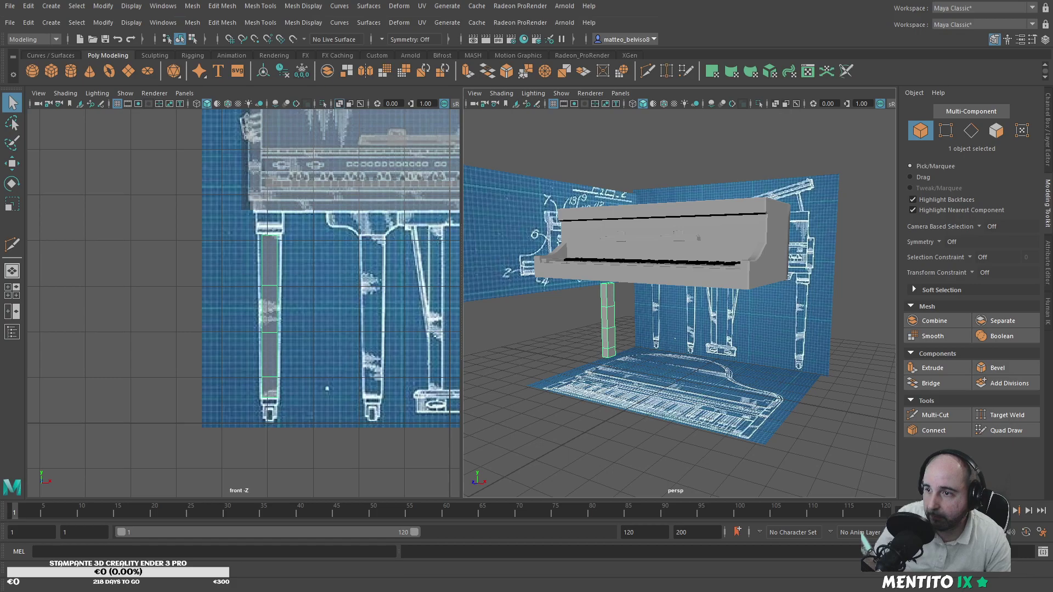
pyautogui.keyDown('alt'); pyautogui.moveTo(594, 344); pyautogui.dragTo(714, 341); pyautogui.keyUp('alt')
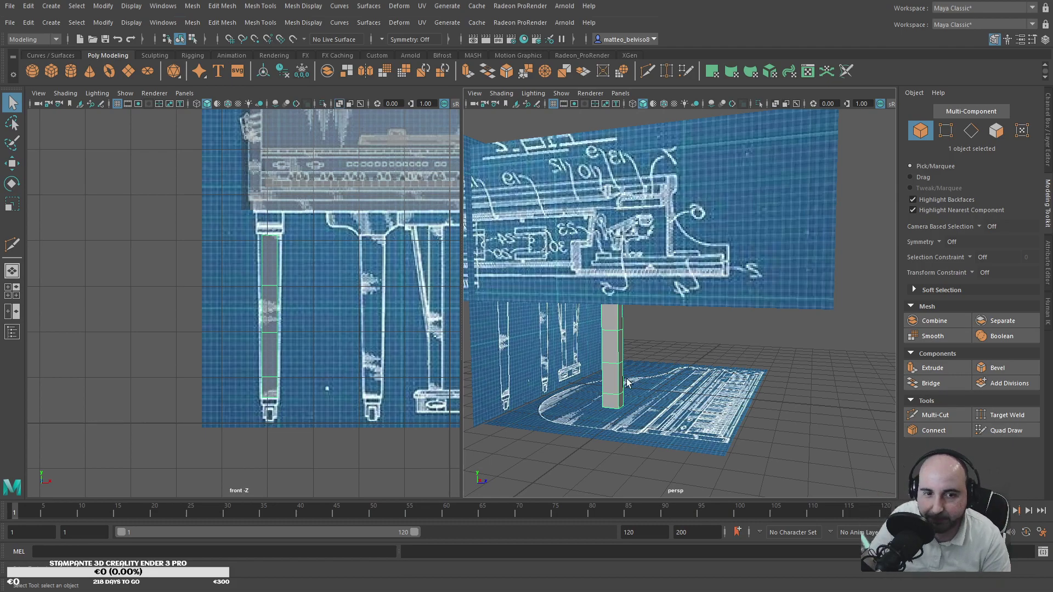
pyautogui.scroll(3, 623, 386)
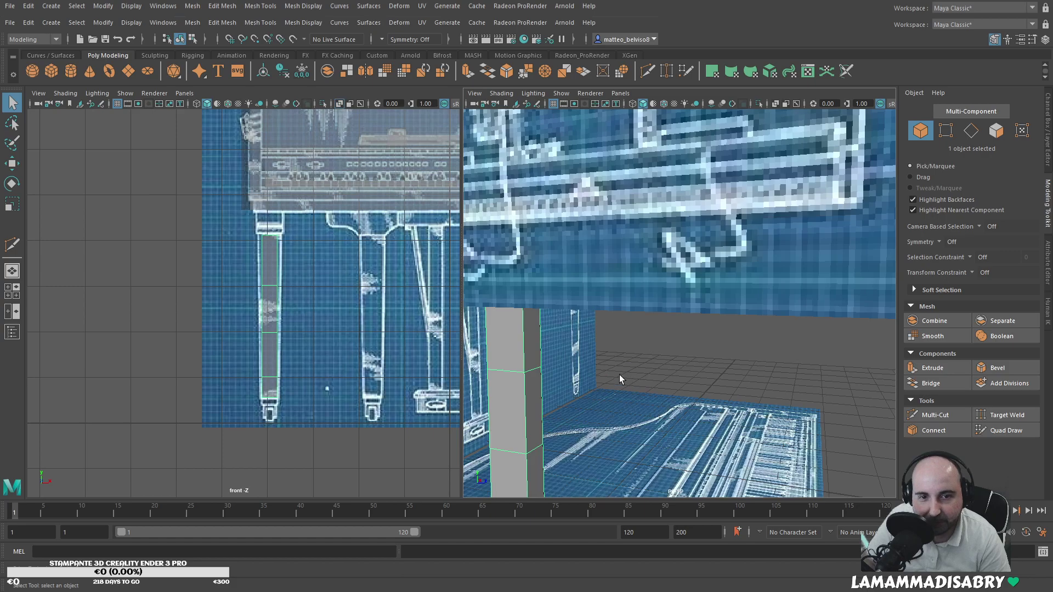
pyautogui.press('F11')
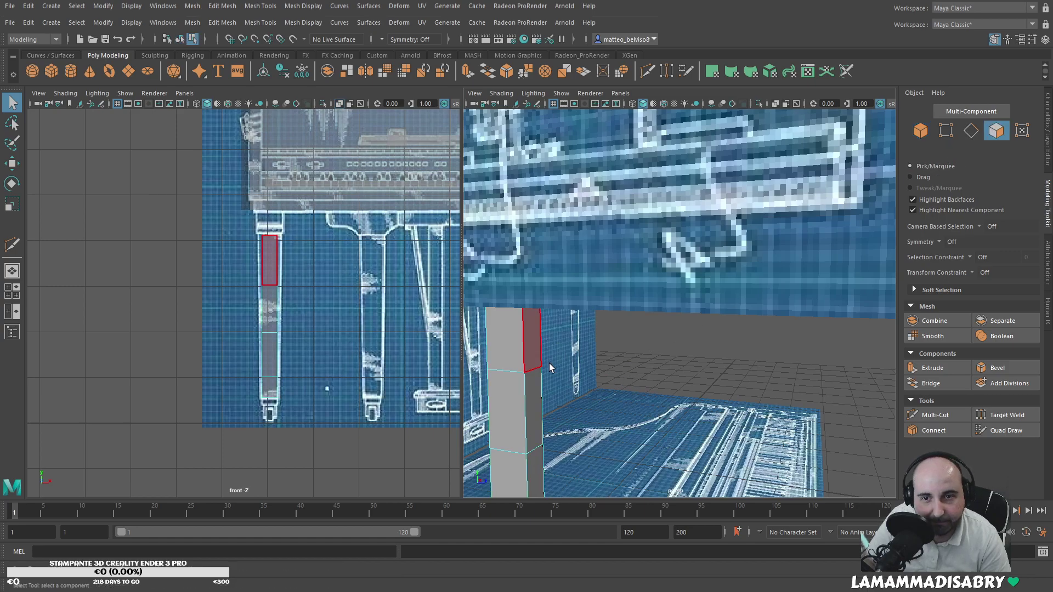
pyautogui.keyDown('alt'); pyautogui.moveTo(561, 372); pyautogui.dragTo(545, 376); pyautogui.keyUp('alt')
pyautogui.scroll(-3, 545, 376)
pyautogui.keyDown('alt'); pyautogui.moveTo(545, 377); pyautogui.dragTo(617, 322, button='middle'); pyautogui.keyUp('alt')
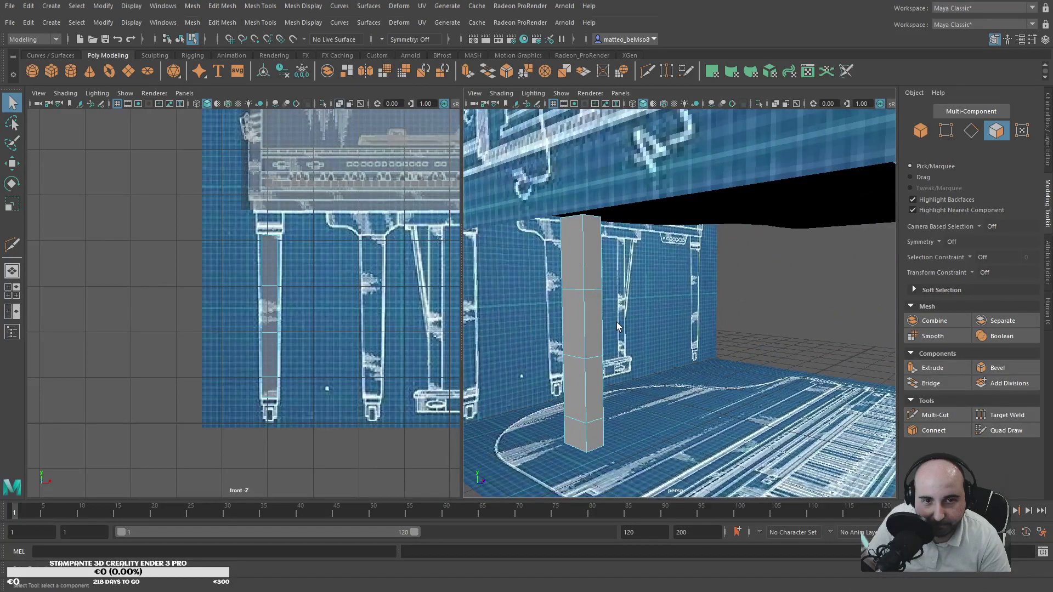
# Step: Select all of the leg's vertices and adjust their scale in depth
pyautogui.press('r')
pyautogui.press('F10')
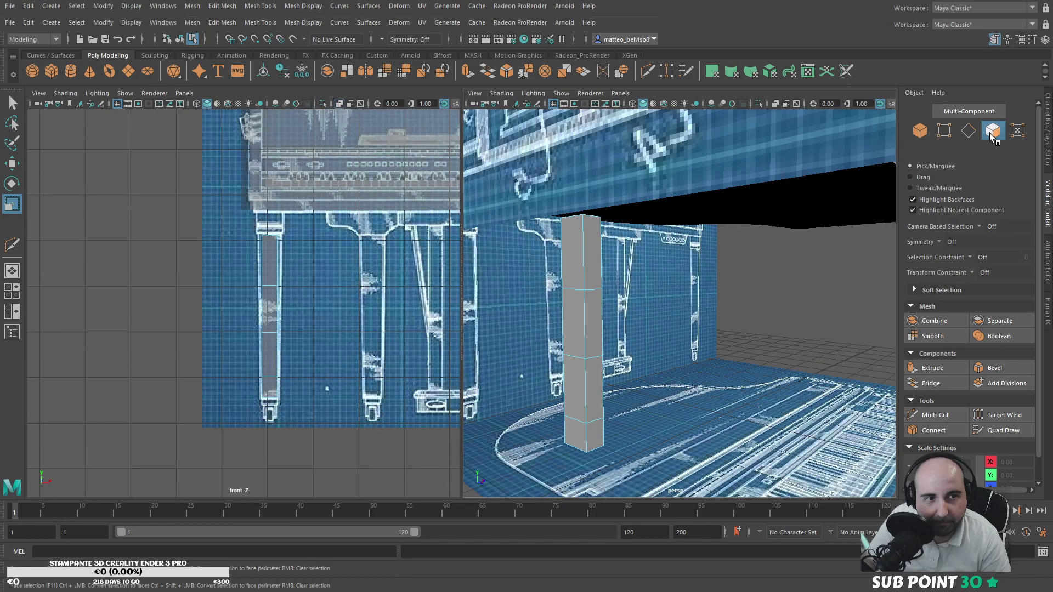
pyautogui.click(941, 136)
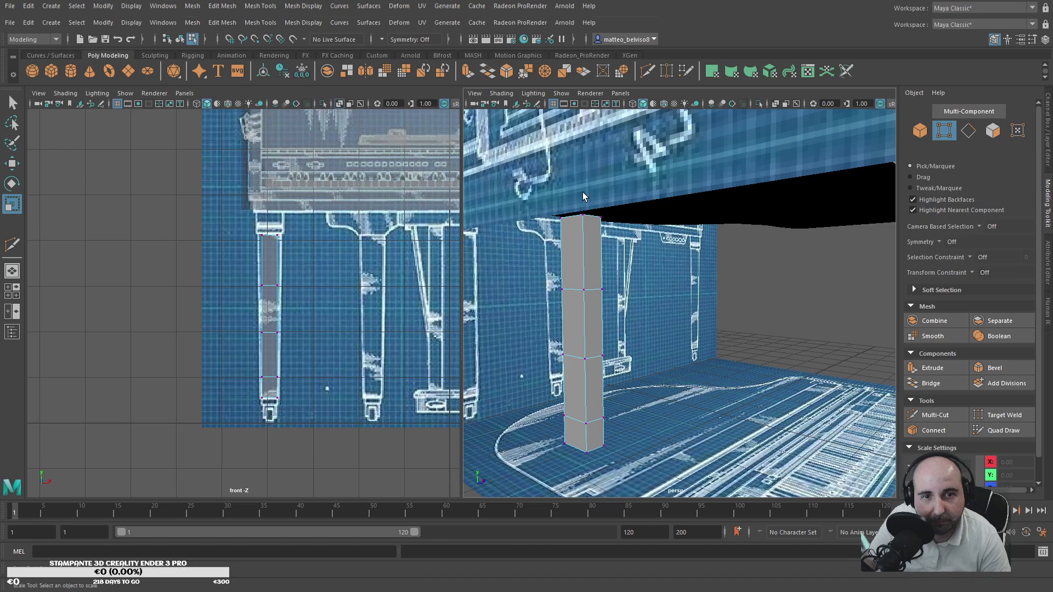
pyautogui.moveTo(628, 312); pyautogui.dragTo(679, 463)
pyautogui.keyDown('alt'); pyautogui.moveTo(485, 351); pyautogui.dragTo(628, 376); pyautogui.keyUp('alt')
pyautogui.moveTo(719, 396); pyautogui.dragTo(711, 387)
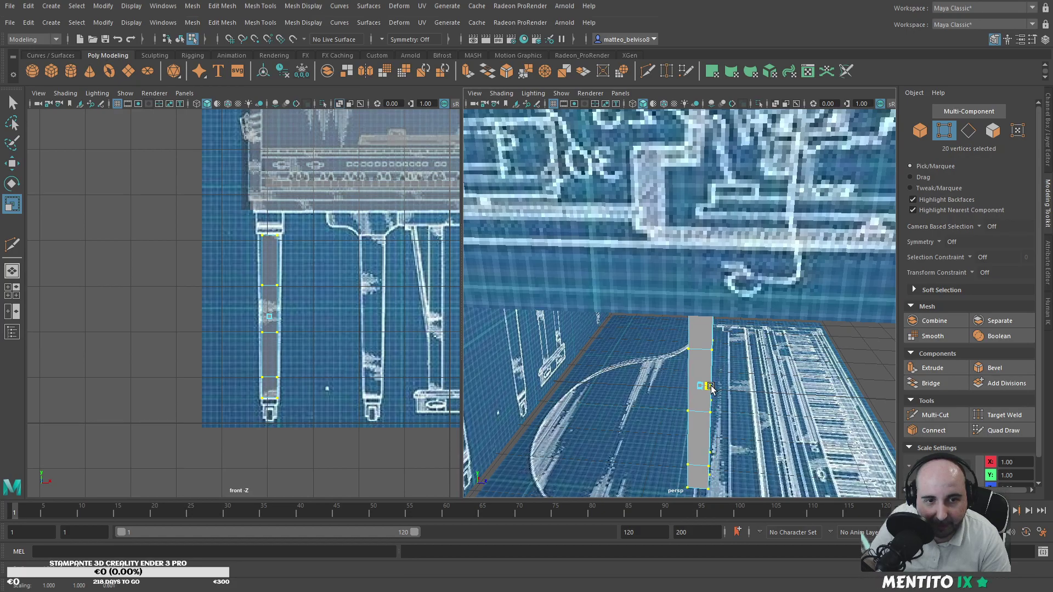
pyautogui.moveTo(711, 388)
pyautogui.keyDown('alt'); pyautogui.mouseDown()
pyautogui.moveTo(558, 414)
pyautogui.moveTo(568, 365)
pyautogui.moveTo(618, 388)
pyautogui.moveTo(706, 371)
pyautogui.mouseUp(); pyautogui.keyUp('alt')
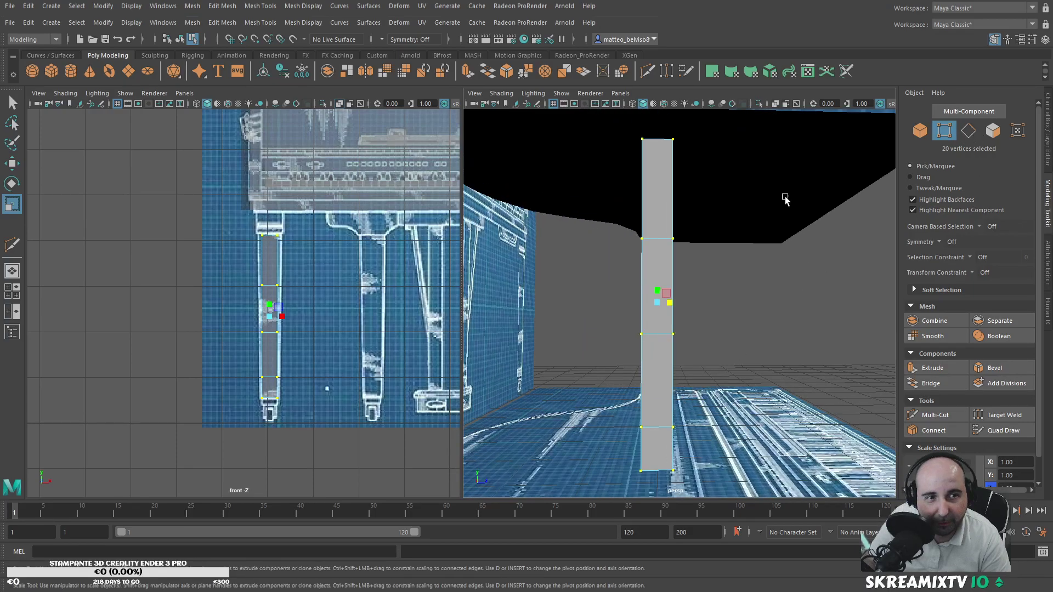
# Step: Scale the leg's horizontal vertex rows one after another to match the tapered leg outline on the front blueprint
pyautogui.moveTo(250, 368); pyautogui.dragTo(271, 378)
pyautogui.moveTo(257, 330)
pyautogui.mouseDown()
pyautogui.moveTo(299, 351)
pyautogui.moveTo(276, 335)
pyautogui.mouseUp()
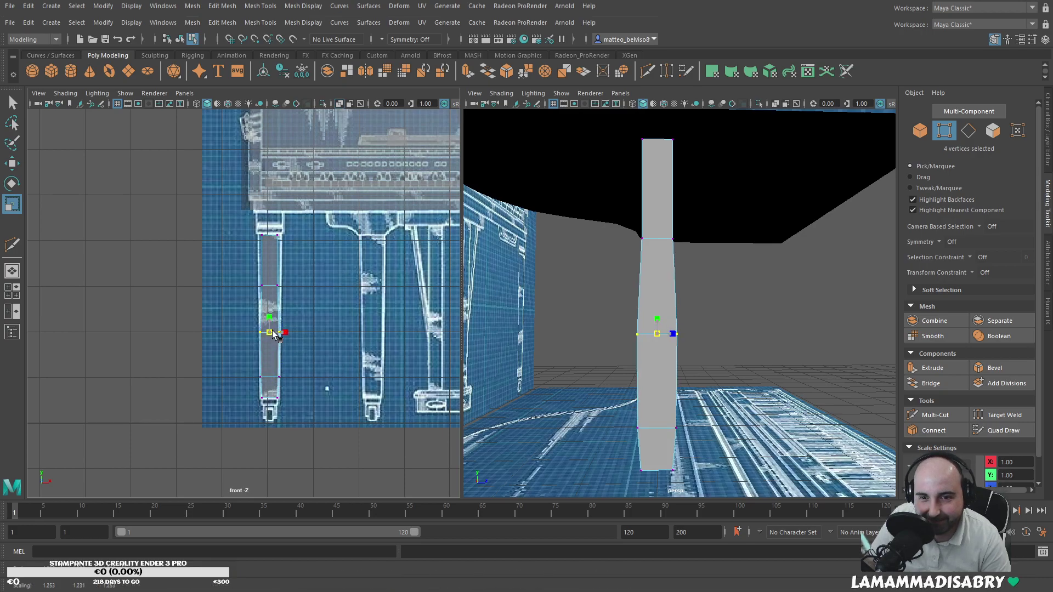
pyautogui.moveTo(254, 273); pyautogui.dragTo(279, 288)
pyautogui.moveTo(258, 228)
pyautogui.mouseDown()
pyautogui.moveTo(288, 245)
pyautogui.moveTo(277, 236)
pyautogui.mouseUp()
pyautogui.keyDown('alt'); pyautogui.moveTo(517, 268); pyautogui.dragTo(527, 330, button='middle'); pyautogui.keyUp('alt')
pyautogui.keyDown('alt'); pyautogui.moveTo(662, 294); pyautogui.dragTo(694, 290); pyautogui.keyUp('alt')
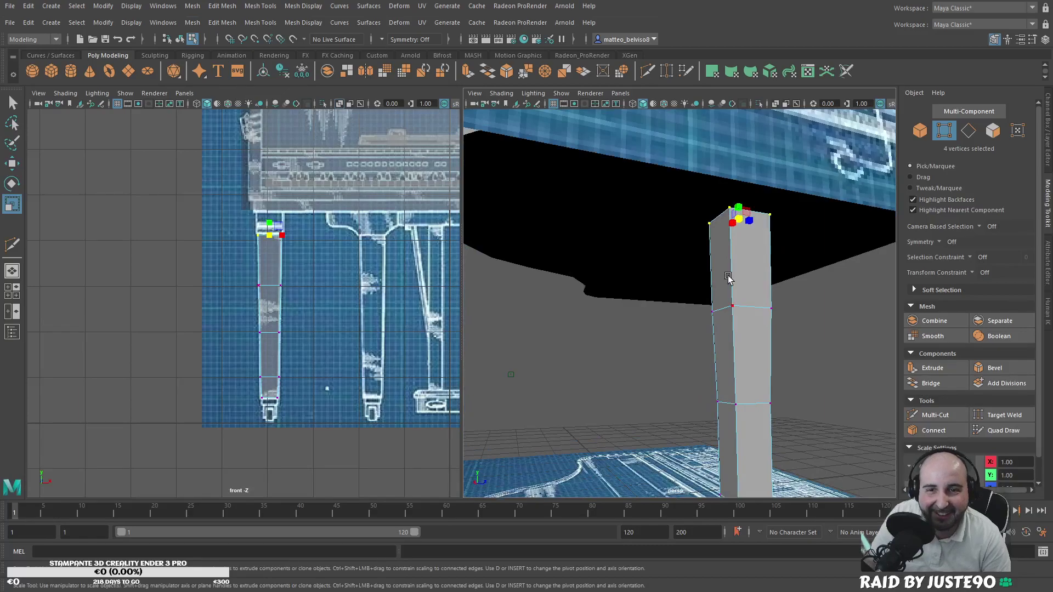
# Step: Select the top face of the leg, ready for editing against the front blueprint
pyautogui.click(989, 137)
pyautogui.keyDown('alt'); pyautogui.moveTo(735, 205); pyautogui.dragTo(729, 227); pyautogui.keyUp('alt')
pyautogui.click(808, 227)
pyautogui.keyDown('alt'); pyautogui.moveTo(808, 227); pyautogui.dragTo(480, 231); pyautogui.keyUp('alt')
pyautogui.keyDown('alt'); pyautogui.moveTo(479, 232); pyautogui.dragTo(570, 249, button='middle'); pyautogui.keyUp('alt')
pyautogui.scroll(3, 326, 289)
pyautogui.keyDown('alt'); pyautogui.moveTo(320, 258); pyautogui.dragTo(329, 262, button='middle'); pyautogui.keyUp('alt')
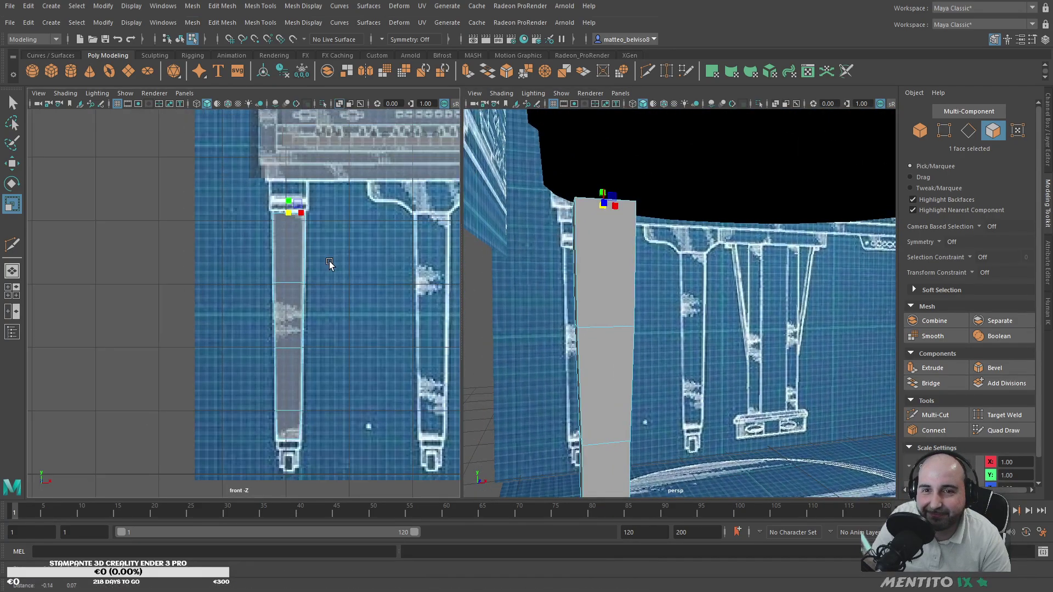
pyautogui.press('w')
pyautogui.keyDown('shift'); pyautogui.moveTo(290, 203); pyautogui.dragTo(307, 171); pyautogui.keyUp('shift')
pyautogui.keyDown('alt'); pyautogui.moveTo(516, 222); pyautogui.dragTo(569, 235); pyautogui.keyUp('alt')
pyautogui.hotkey('ctrl', 'z')
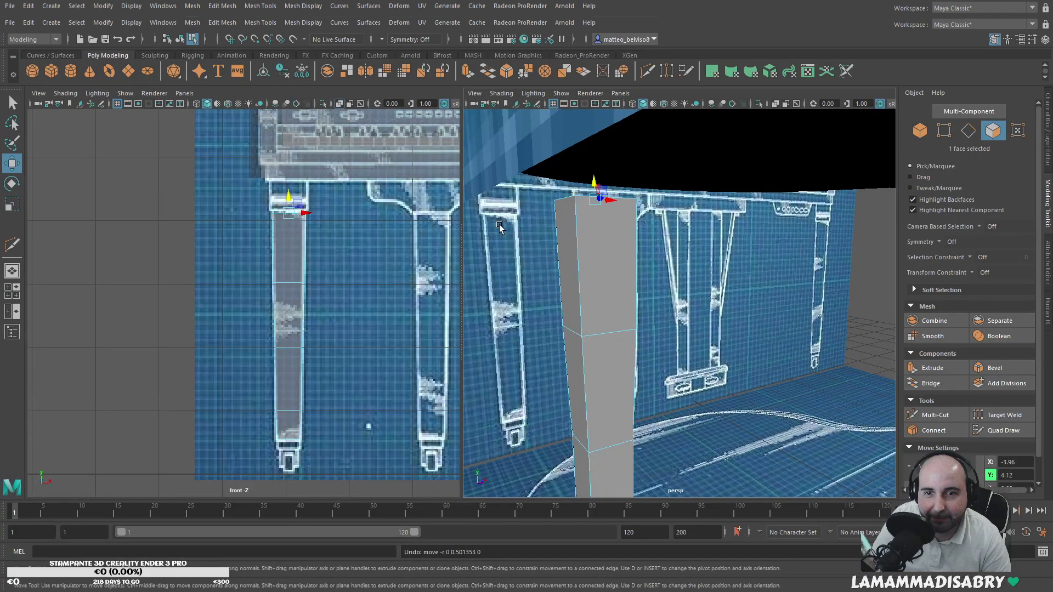
# Step: Extrude the leg's top face into a wider upper block, raising it to Y 4.73 inside the piano body's underside
pyautogui.press('r')
pyautogui.moveTo(289, 216); pyautogui.dragTo(293, 214)
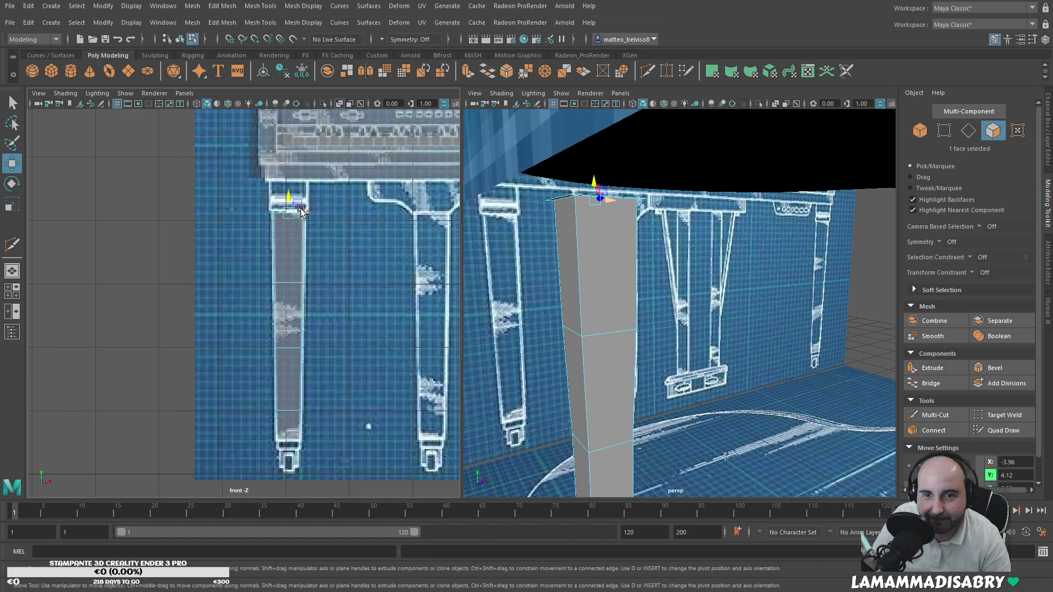
pyautogui.press('w')
pyautogui.click(303, 212)
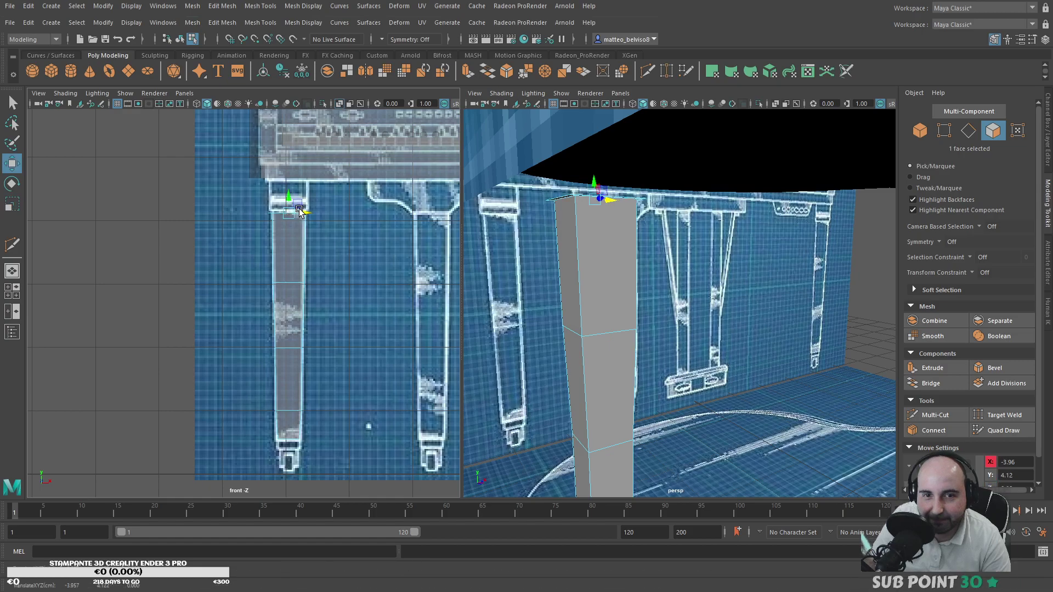
pyautogui.moveTo(287, 198); pyautogui.dragTo(291, 160)
pyautogui.hotkey('ctrl', 'e')
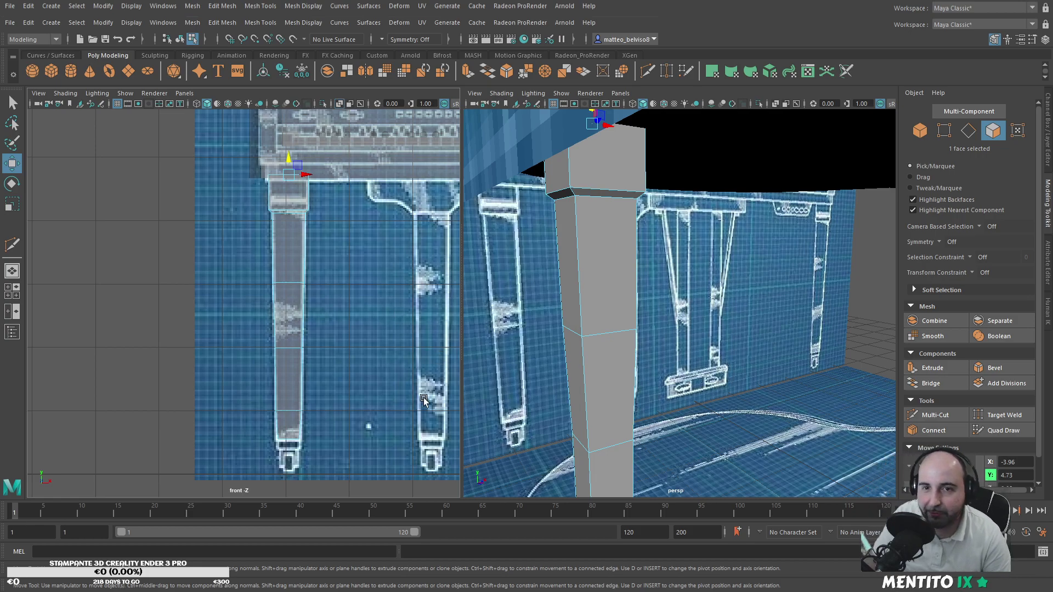
# Step: Extrude the leg's bottom face with a slight inset and lower it to Y 0.41 to form a narrower foot block
pyautogui.keyDown('alt'); pyautogui.moveTo(559, 345); pyautogui.dragTo(624, 292); pyautogui.keyUp('alt')
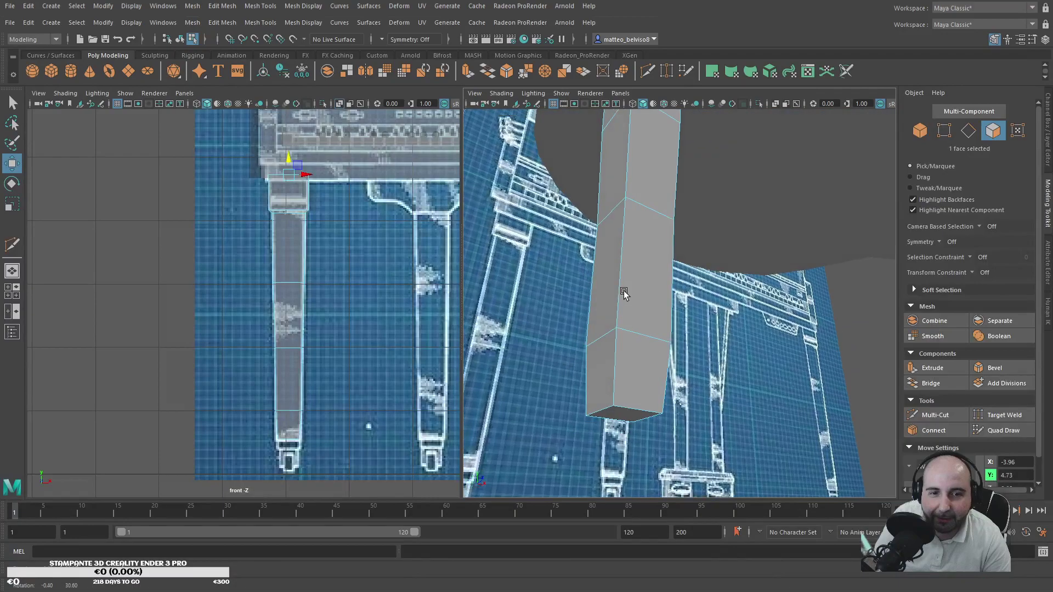
pyautogui.click(619, 416)
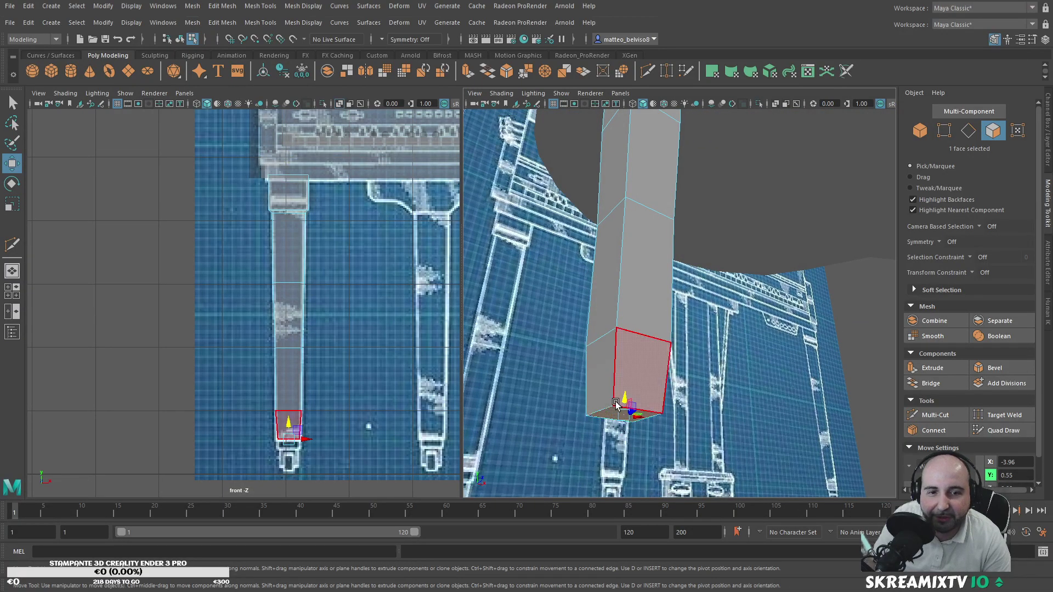
pyautogui.moveTo(627, 406)
pyautogui.keyDown('shift'); pyautogui.mouseDown()
pyautogui.moveTo(604, 423)
pyautogui.moveTo(625, 418)
pyautogui.mouseUp(); pyautogui.keyUp('shift')
pyautogui.press('r')
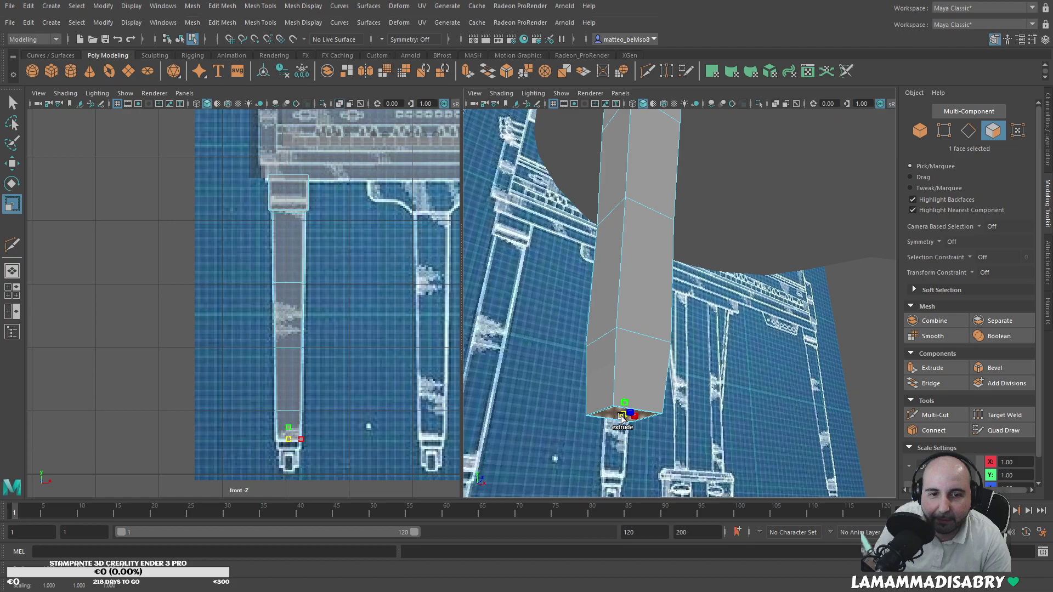
pyautogui.press('w')
pyautogui.moveTo(624, 401); pyautogui.dragTo(571, 436)
pyautogui.hotkey('ctrl', 'z')
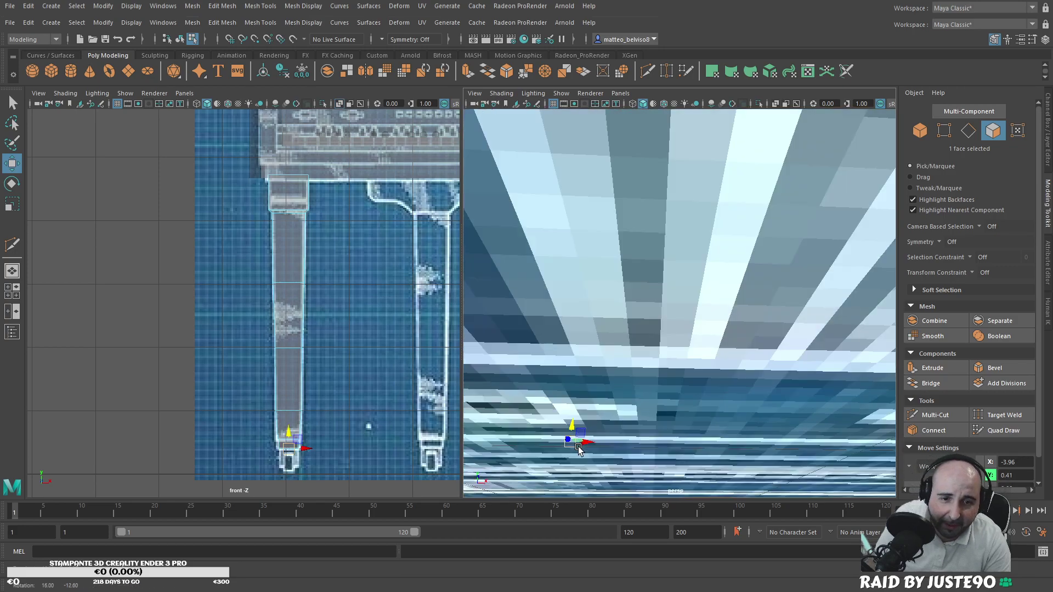
pyautogui.keyDown('alt'); pyautogui.moveTo(571, 436); pyautogui.dragTo(596, 438, button='right'); pyautogui.keyUp('alt')
pyautogui.keyDown('alt'); pyautogui.moveTo(565, 458); pyautogui.dragTo(619, 388, button='middle'); pyautogui.keyUp('alt')
pyautogui.press('r')
pyautogui.keyDown('alt'); pyautogui.moveTo(620, 389); pyautogui.dragTo(561, 391); pyautogui.keyUp('alt')
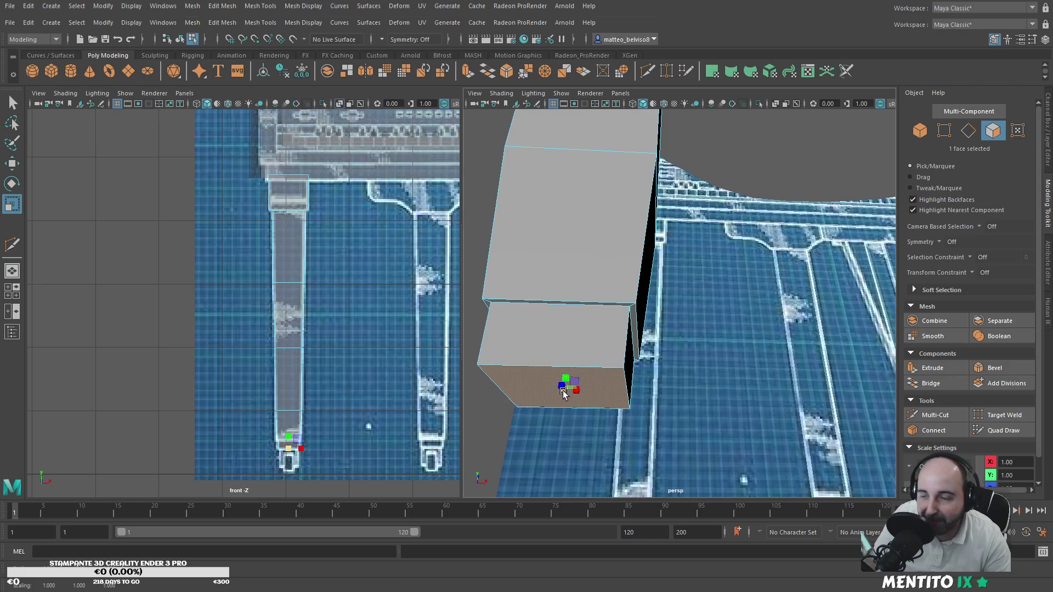
pyautogui.keyDown('alt'); pyautogui.moveTo(564, 393); pyautogui.dragTo(660, 420); pyautogui.keyUp('alt')
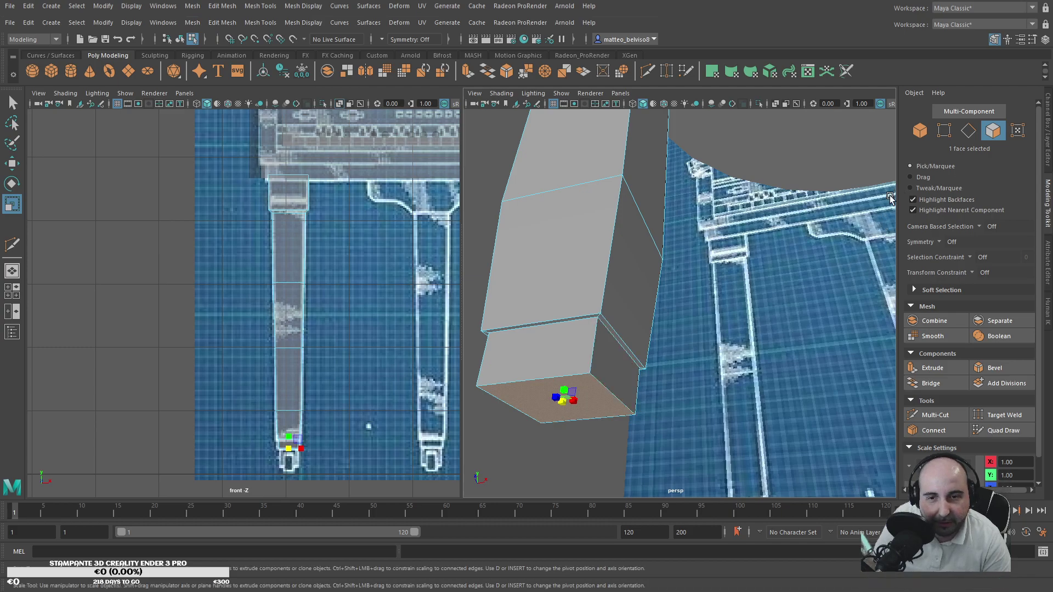
# Step: Select the long vertical corner edges of the piano leg and bevel them, adjusting the bevel fraction
pyautogui.scroll(-3, 598, 239)
pyautogui.keyDown('alt'); pyautogui.moveTo(597, 239); pyautogui.dragTo(622, 247, button='middle'); pyautogui.keyUp('alt')
pyautogui.keyDown('alt'); pyautogui.moveTo(620, 249); pyautogui.dragTo(647, 269); pyautogui.keyUp('alt')
pyautogui.scroll(-2, 669, 250)
pyautogui.keyDown('alt'); pyautogui.moveTo(669, 249); pyautogui.dragTo(730, 302, button='middle'); pyautogui.keyUp('alt')
pyautogui.click(965, 133)
pyautogui.doubleClick(725, 163)
pyautogui.scroll(-3, 734, 212)
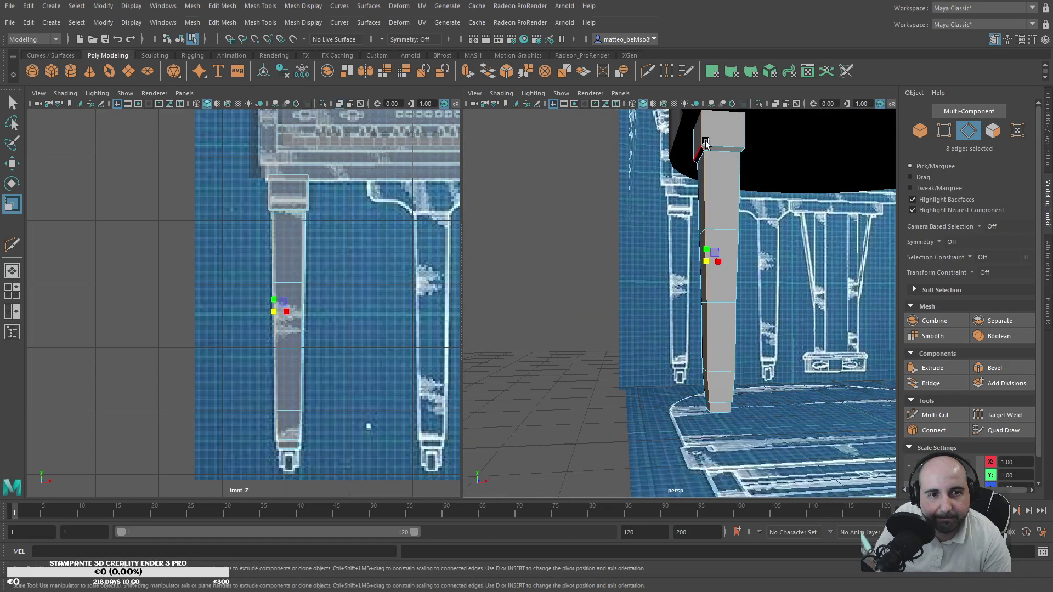
pyautogui.keyDown('shift'); pyautogui.doubleClick(745, 131); pyautogui.keyUp('shift')
pyautogui.keyDown('shift'); pyautogui.doubleClick(694, 143); pyautogui.keyUp('shift')
pyautogui.keyDown('alt'); pyautogui.moveTo(743, 198); pyautogui.dragTo(691, 255); pyautogui.keyUp('alt')
pyautogui.click(987, 371)
pyautogui.keyDown('alt'); pyautogui.moveTo(692, 301); pyautogui.dragTo(741, 312); pyautogui.keyUp('alt')
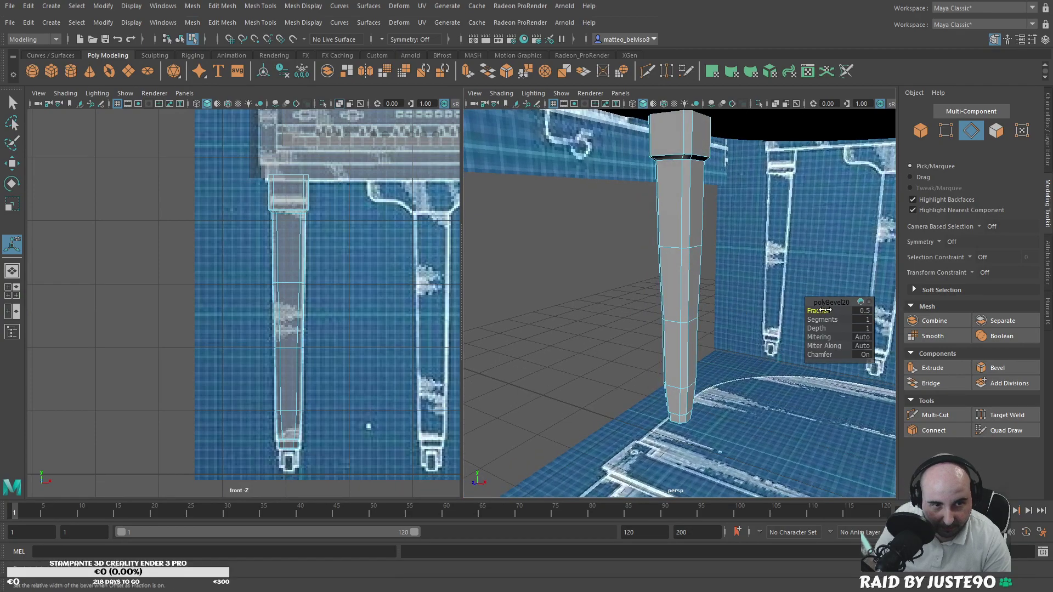
pyautogui.moveTo(826, 310); pyautogui.dragTo(824, 304)
# Step: Bevel the edge loop beneath the leg's upper block with a fraction of 1 and return to object selection
pyautogui.keyDown('alt'); pyautogui.moveTo(737, 339); pyautogui.dragTo(754, 310); pyautogui.keyUp('alt')
pyautogui.doubleClick(718, 167)
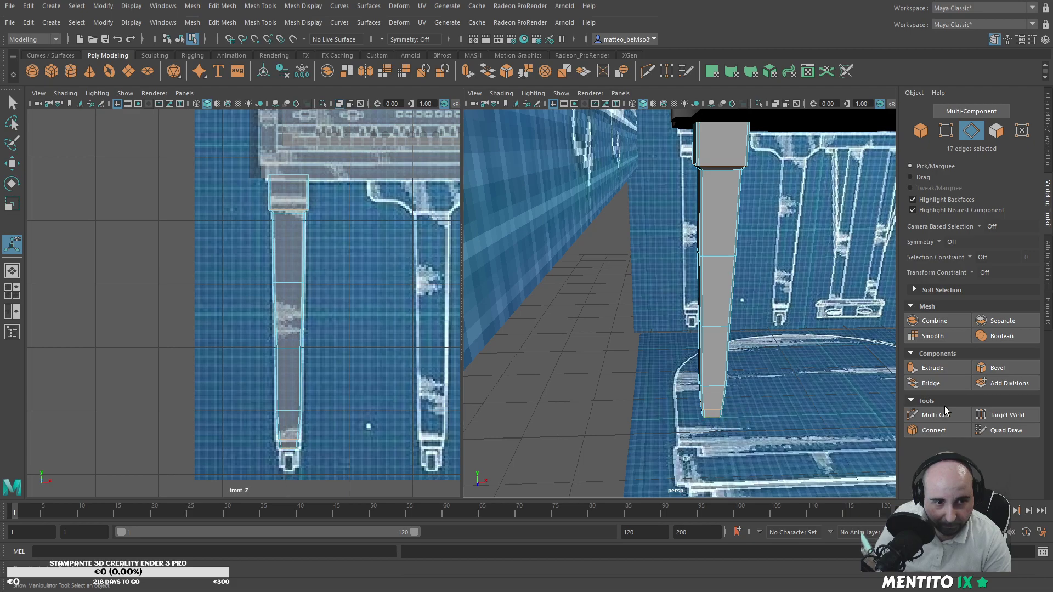
pyautogui.click(994, 367)
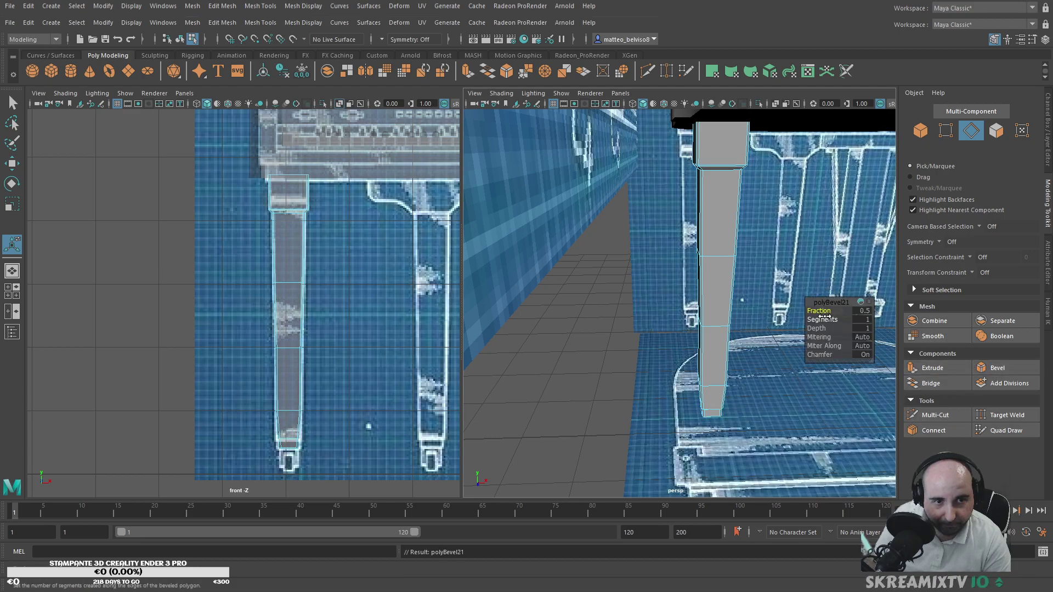
pyautogui.moveTo(813, 310); pyautogui.dragTo(819, 308)
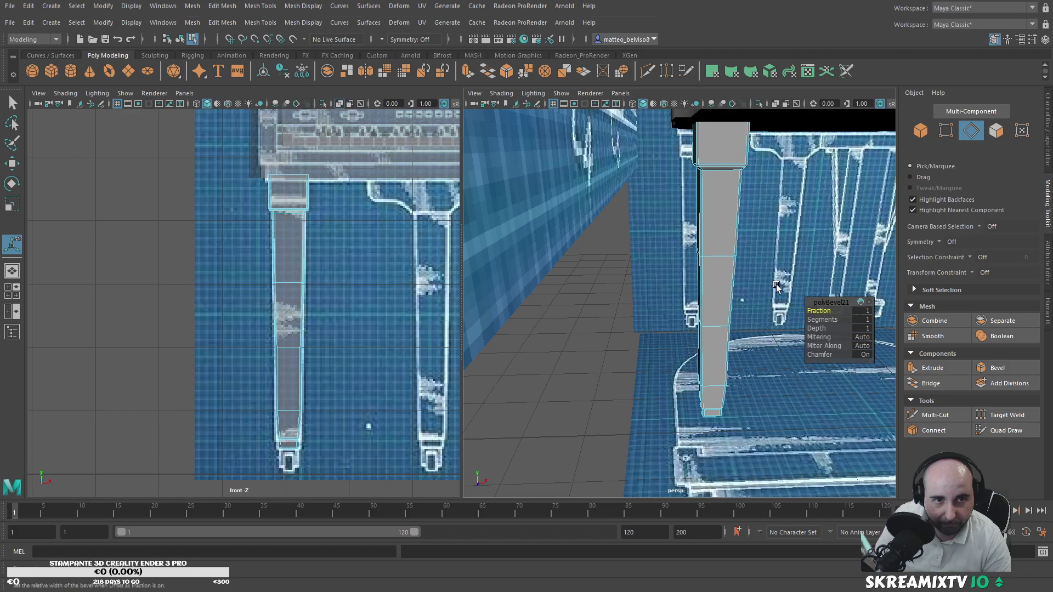
pyautogui.click(921, 131)
pyautogui.keyDown('alt'); pyautogui.moveTo(639, 243); pyautogui.dragTo(607, 296); pyautogui.keyUp('alt')
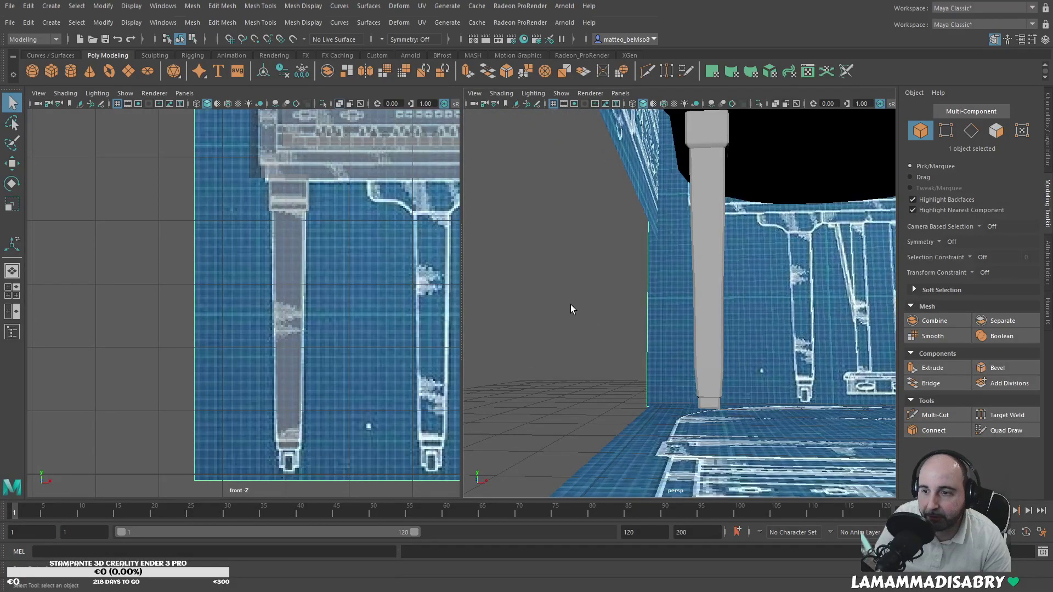
# Step: Create a polygon cylinder for the leg's wheel, raise it to Y 2.179 and tip it onto its side
pyautogui.click(70, 71)
pyautogui.scroll(-5, 651, 354)
pyautogui.press('w')
pyautogui.moveTo(837, 354); pyautogui.dragTo(824, 316)
pyautogui.press('e')
# Step: Set the cylinder's Z rotation to exactly 90 degrees
pyautogui.click(1048, 263)
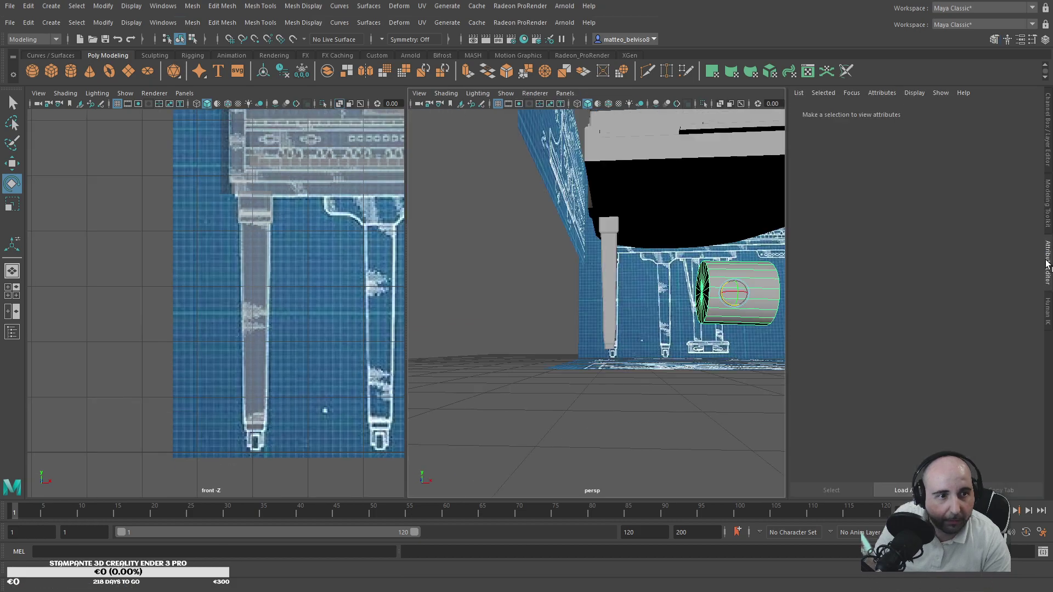
pyautogui.click(813, 112)
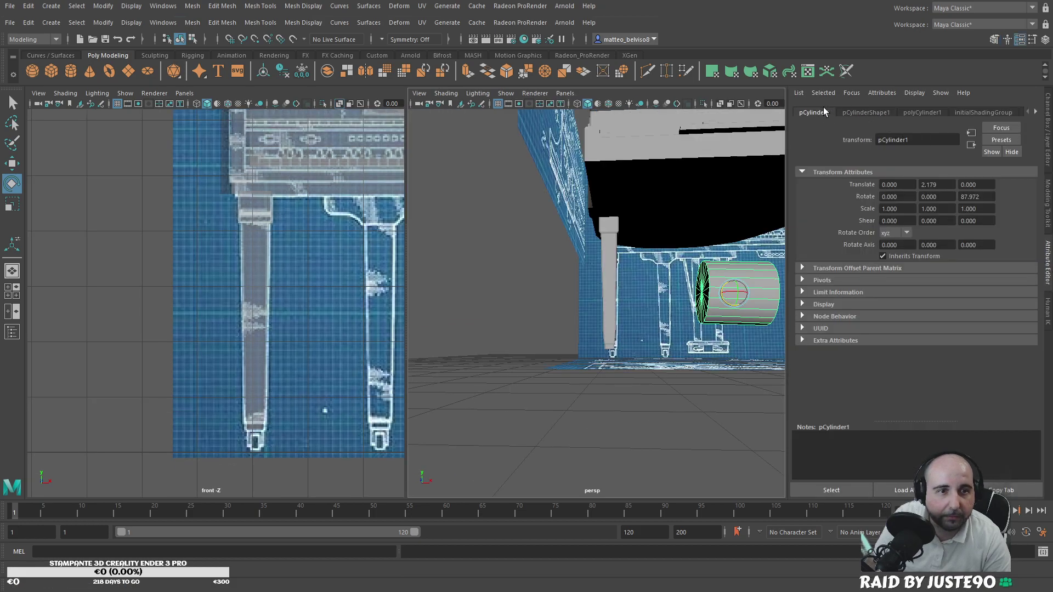
pyautogui.click(909, 113)
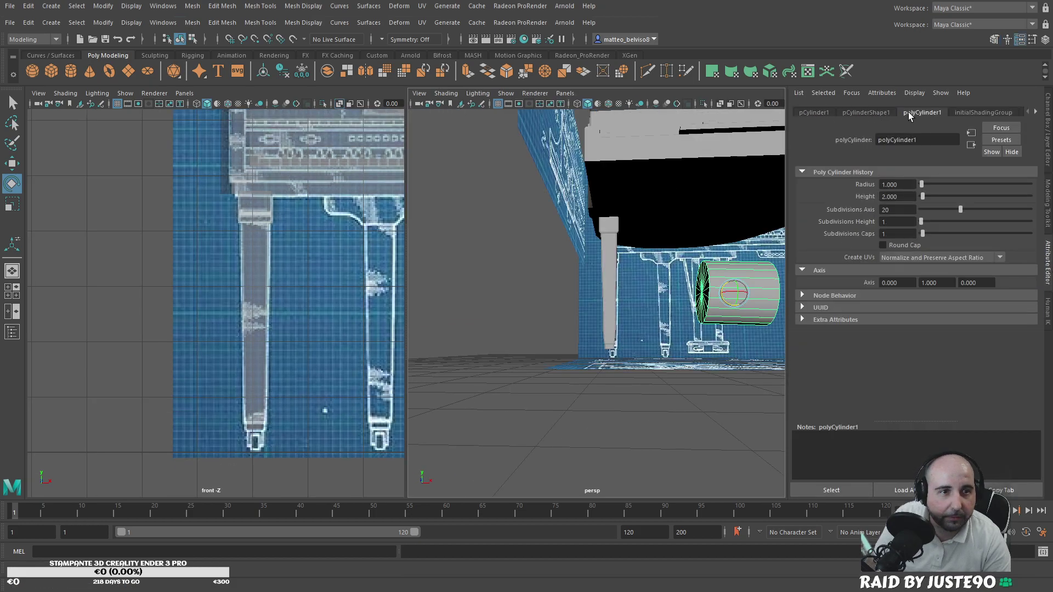
pyautogui.click(854, 112)
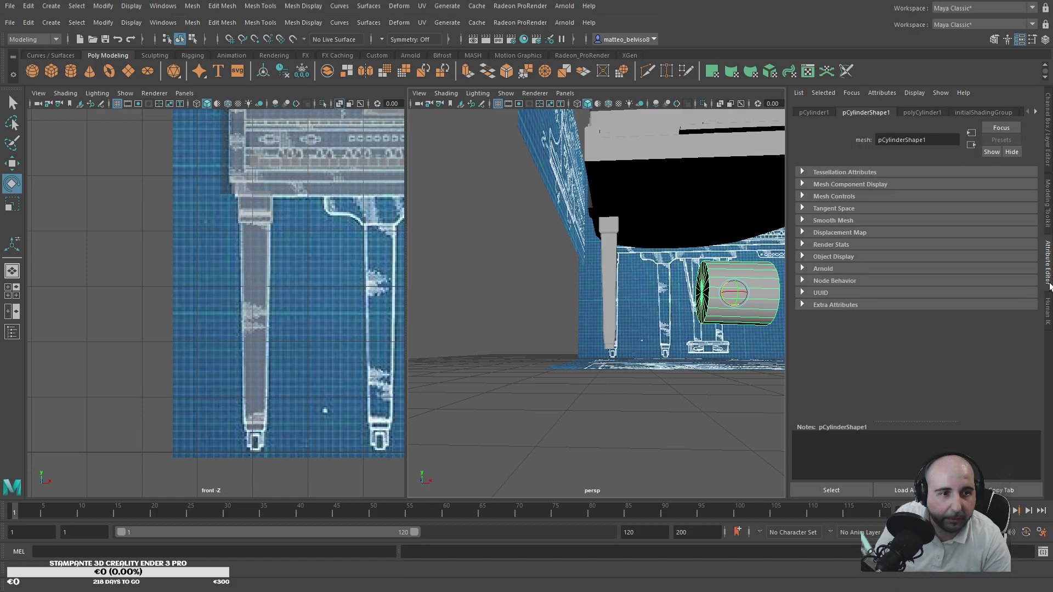
pyautogui.click(1045, 145)
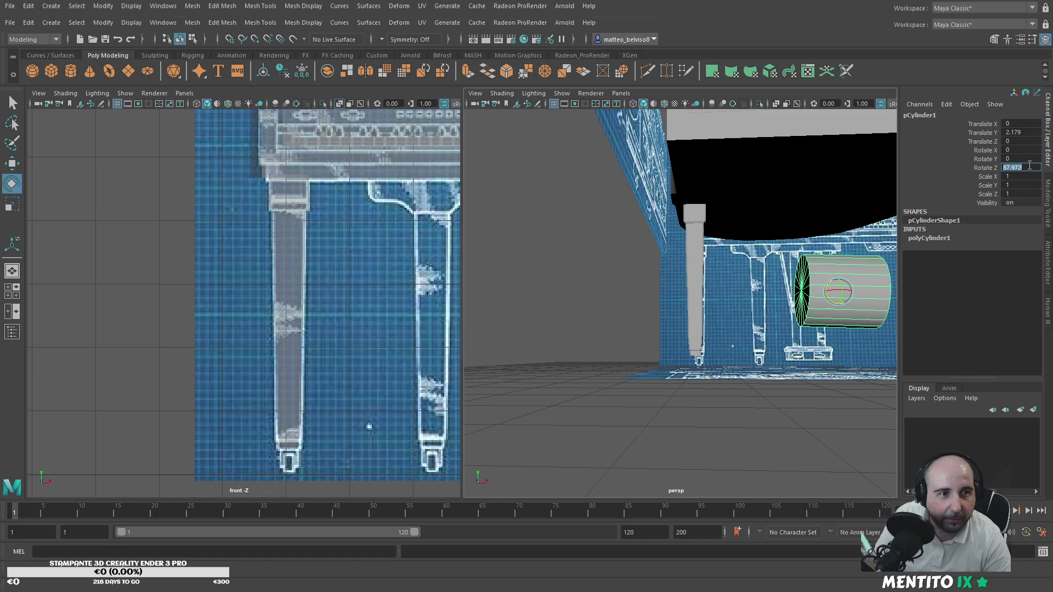
pyautogui.press('Return')
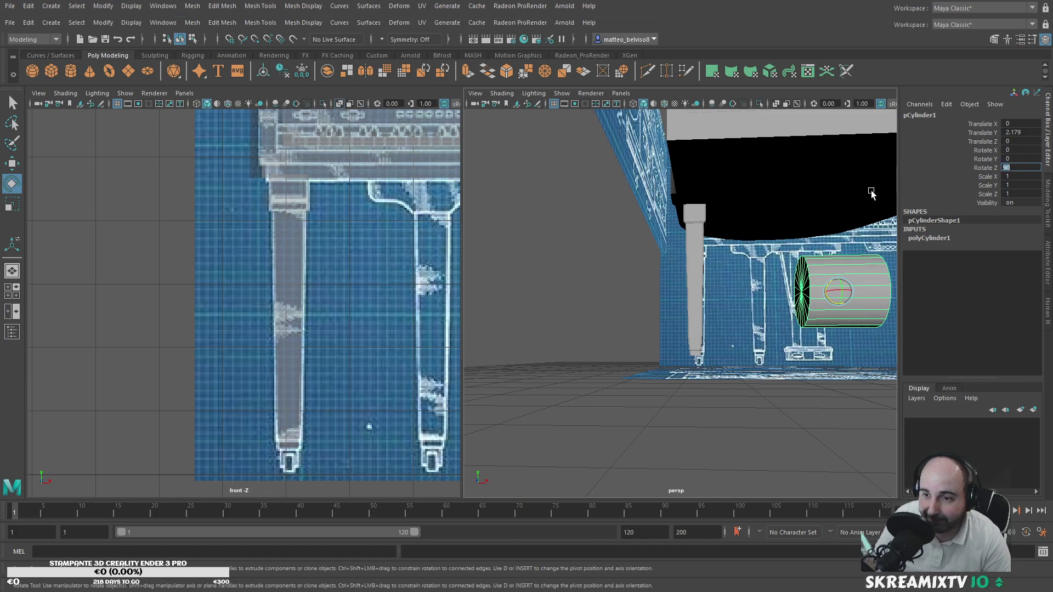
# Step: Move the cylinder along X to about -3.92 so it lines up with the leg on the front blueprint
pyautogui.keyDown('alt'); pyautogui.moveTo(784, 291); pyautogui.dragTo(652, 345, button='middle'); pyautogui.keyUp('alt')
pyautogui.press('w')
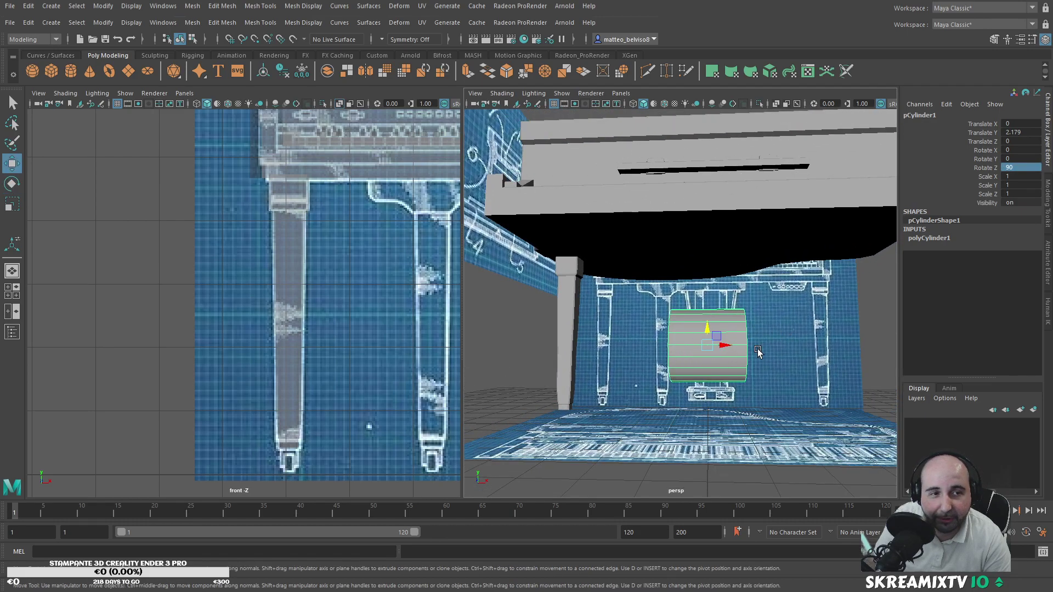
pyautogui.press('r')
pyautogui.moveTo(711, 350); pyautogui.dragTo(584, 366)
pyautogui.press('w')
pyautogui.press('r')
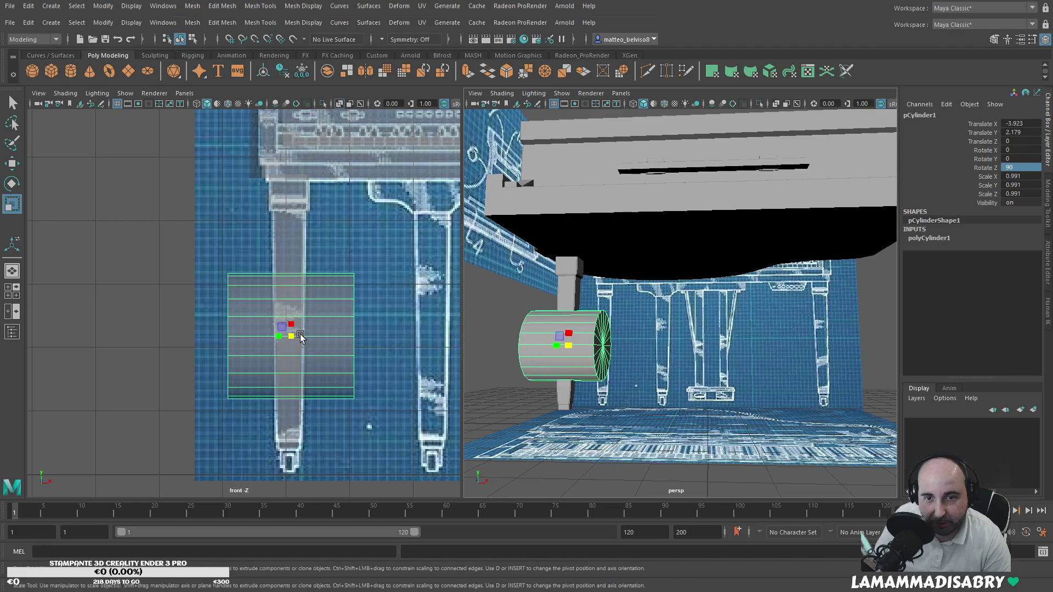
# Step: Shrink and narrow the cylinder and lower it to about Y 0.17, over the wheel outline below the leg's foot
pyautogui.moveTo(281, 337); pyautogui.dragTo(187, 336)
pyautogui.press('w')
pyautogui.moveTo(281, 321); pyautogui.dragTo(281, 462)
pyautogui.press('r')
pyautogui.scroll(2, 331, 437)
pyautogui.keyDown('alt'); pyautogui.moveTo(313, 434); pyautogui.dragTo(344, 307, button='middle'); pyautogui.keyUp('alt')
pyautogui.scroll(3, 317, 339)
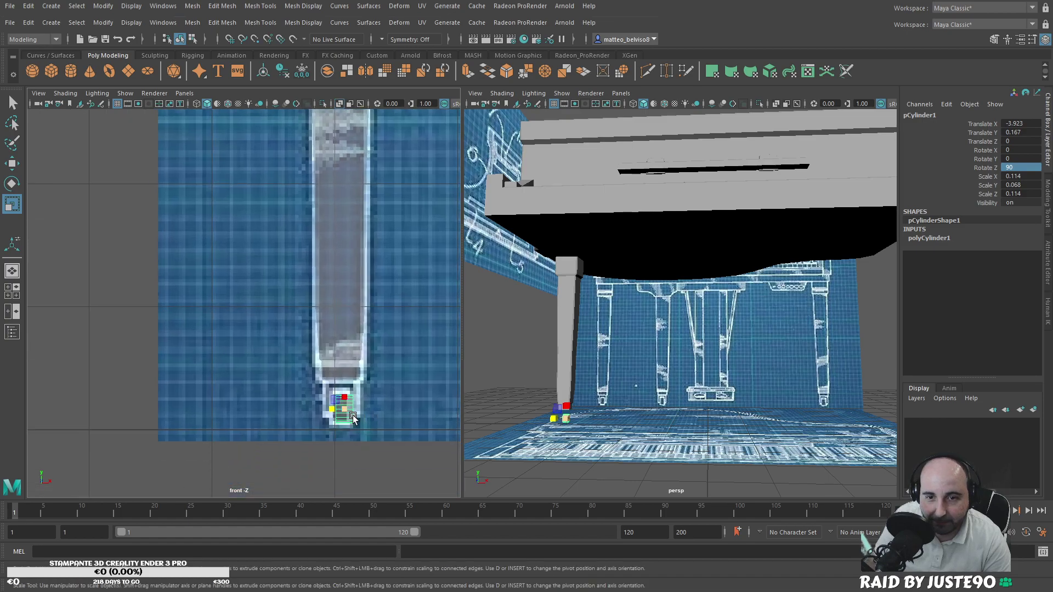
# Step: Fit the wheel cylinder to its blueprint outline with scale 0.163, 0.068, 0.163 at X -3.946, Y 0.172
pyautogui.moveTo(345, 410); pyautogui.dragTo(342, 397)
pyautogui.press('w')
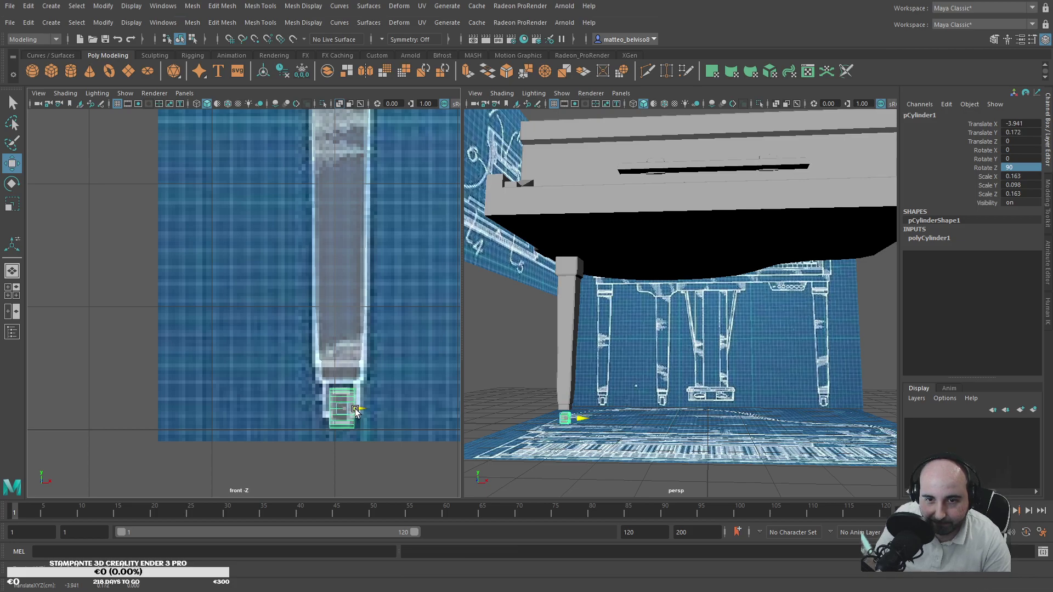
pyautogui.press('r')
pyautogui.moveTo(334, 410); pyautogui.dragTo(352, 411)
pyautogui.press('w')
# Step: Switch the wheel cylinder to face selection with the Drag mode and try selecting its cap faces
pyautogui.scroll(3, 574, 416)
pyautogui.keyDown('alt'); pyautogui.moveTo(573, 416); pyautogui.dragTo(546, 399); pyautogui.keyUp('alt')
pyautogui.keyDown('alt'); pyautogui.moveTo(547, 399); pyautogui.dragTo(677, 313, button='middle'); pyautogui.keyUp('alt')
pyautogui.keyDown('alt'); pyautogui.moveTo(677, 313); pyautogui.dragTo(656, 353); pyautogui.keyUp('alt')
pyautogui.scroll(3, 656, 352)
pyautogui.keyDown('alt'); pyautogui.moveTo(630, 385); pyautogui.dragTo(681, 343); pyautogui.keyUp('alt')
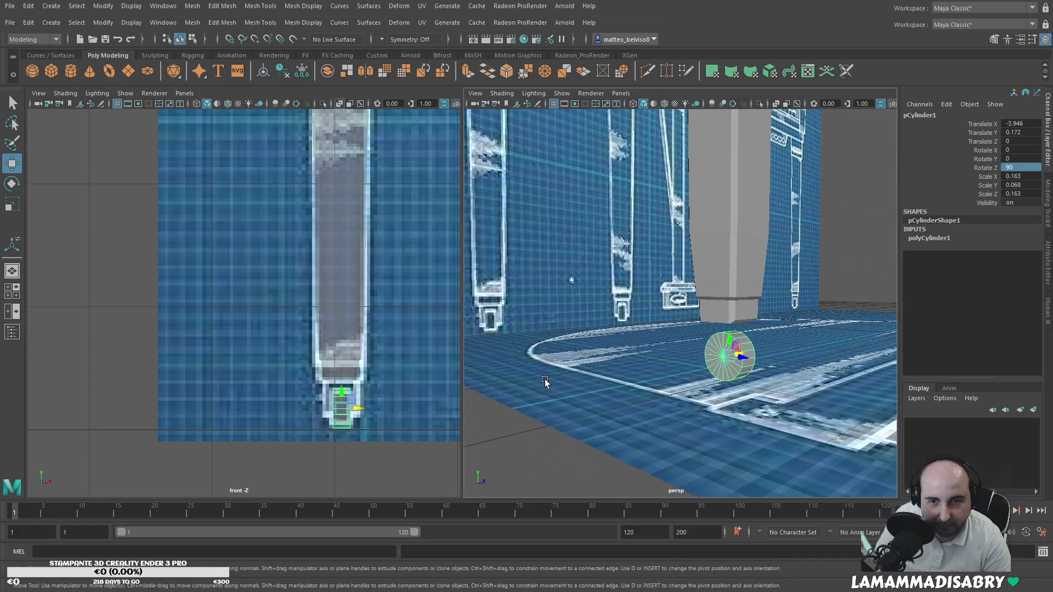
pyautogui.click(1048, 219)
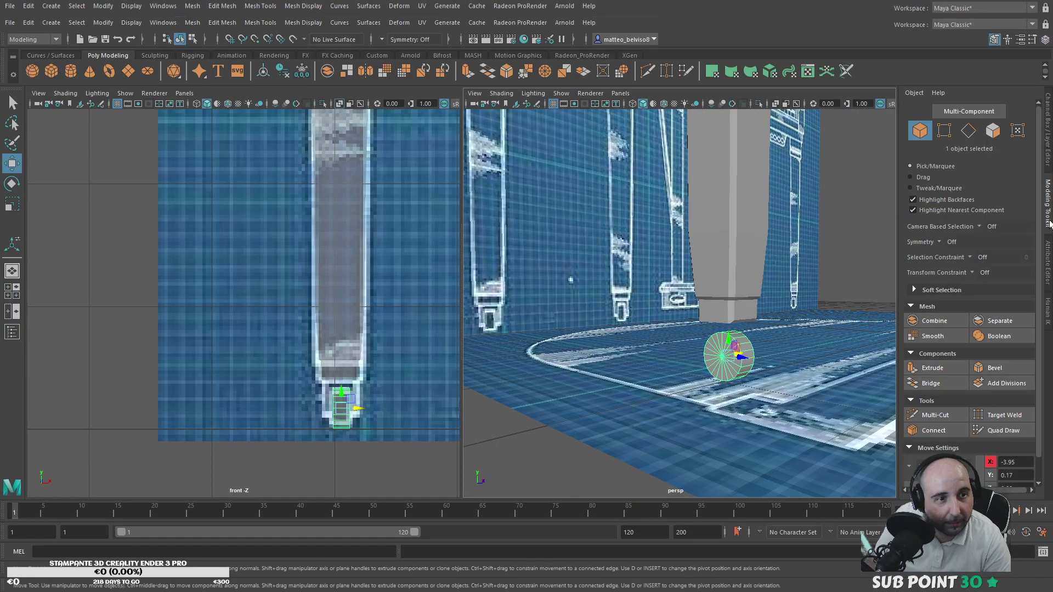
pyautogui.click(993, 131)
pyautogui.keyDown('alt'); pyautogui.moveTo(733, 356); pyautogui.dragTo(712, 320); pyautogui.keyUp('alt')
pyautogui.hotkey('ctrl', 'z')
pyautogui.click(930, 177)
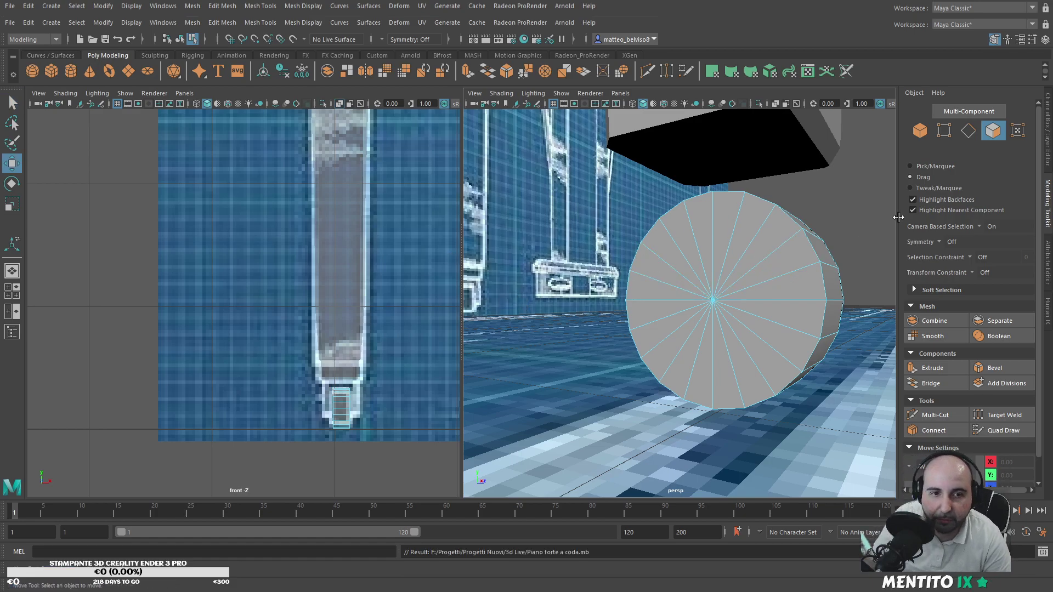
pyautogui.moveTo(750, 255)
pyautogui.mouseDown()
pyautogui.moveTo(686, 317)
pyautogui.moveTo(730, 266)
pyautogui.moveTo(713, 253)
pyautogui.mouseUp()
pyautogui.hotkey('ctrl', 'z')
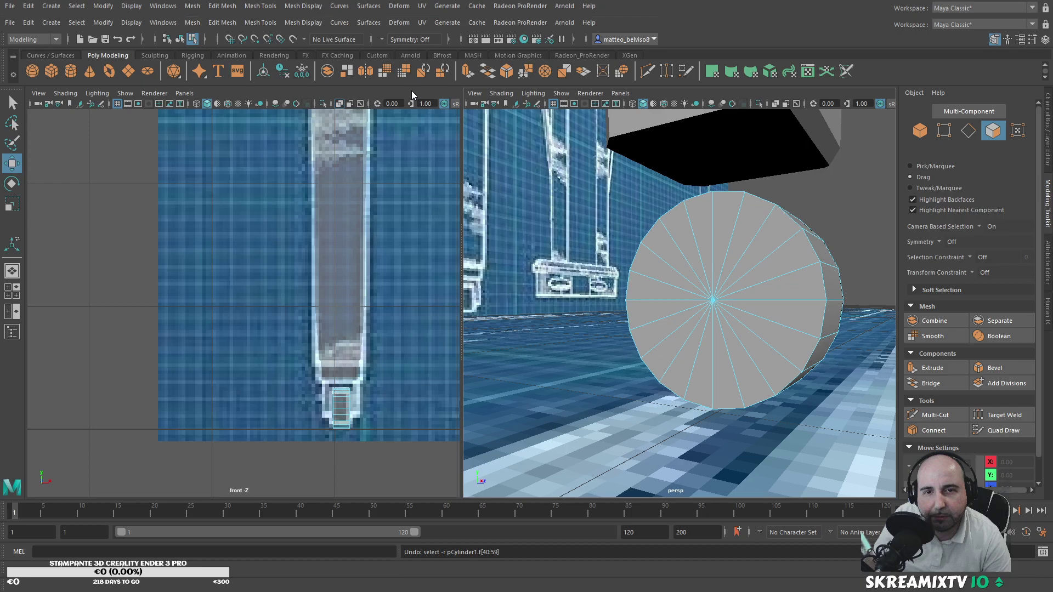
# Step: Try selecting the wheel's cap faces with Object X symmetry enabled
pyautogui.moveTo(628, 344)
pyautogui.keyDown('alt'); pyautogui.mouseDown()
pyautogui.moveTo(559, 344)
pyautogui.moveTo(647, 343)
pyautogui.moveTo(620, 342)
pyautogui.mouseUp(); pyautogui.keyUp('alt')
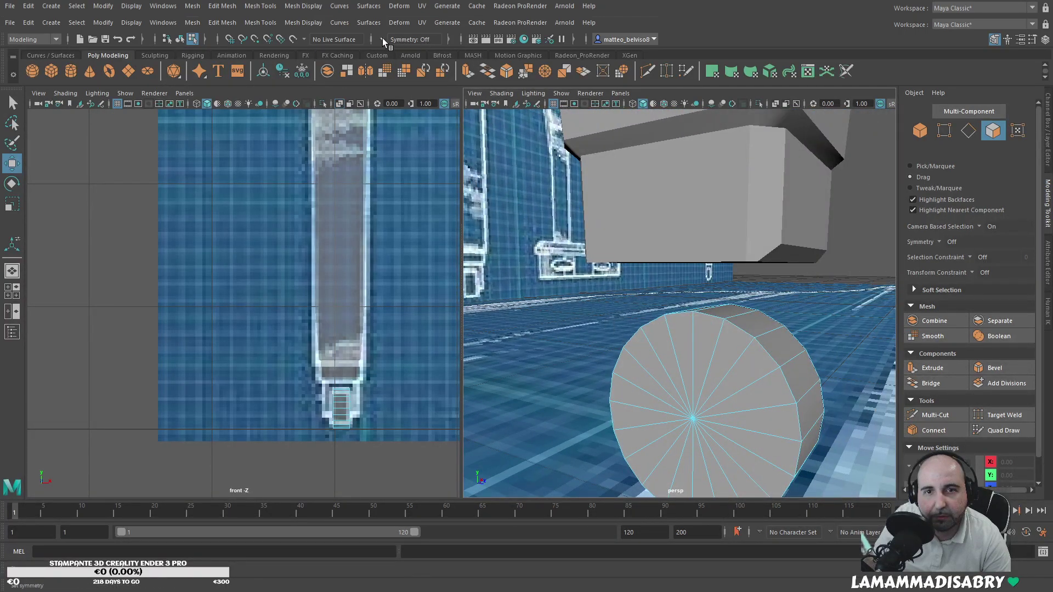
pyautogui.click(418, 40)
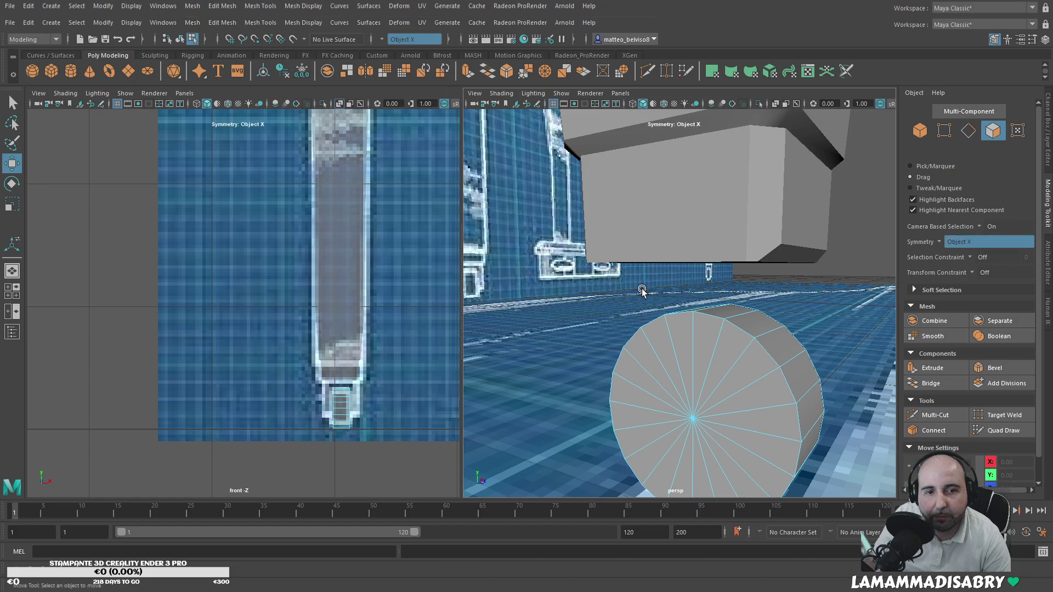
pyautogui.click(709, 367)
pyautogui.hotkey('ctrl', 'z')
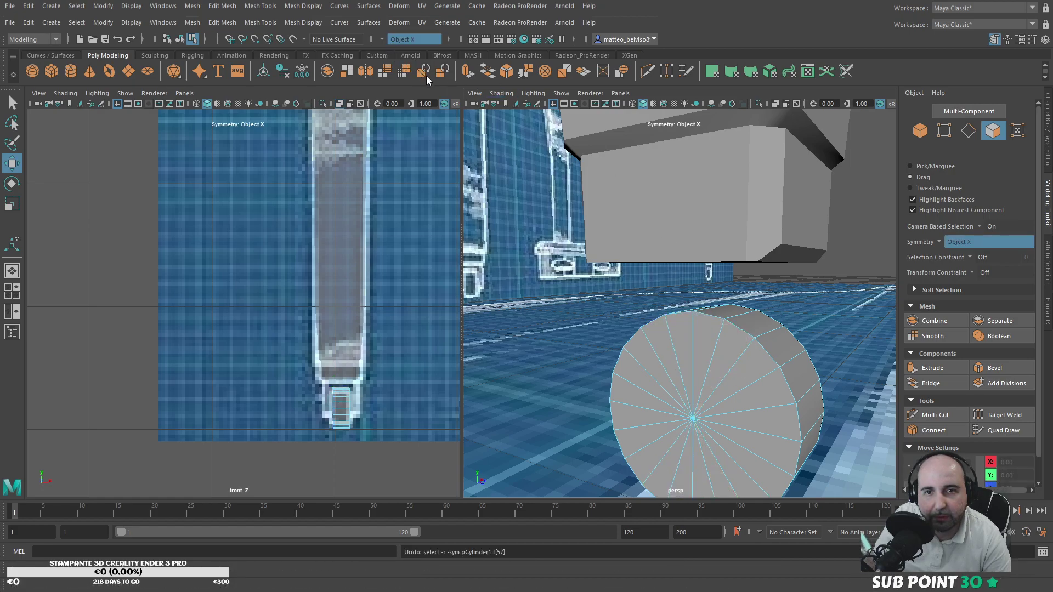
pyautogui.hotkey('ctrl', 'shift', 'z')
# Step: Set symmetry to World X and select all the triangular faces of one wheel cap
pyautogui.click(424, 89)
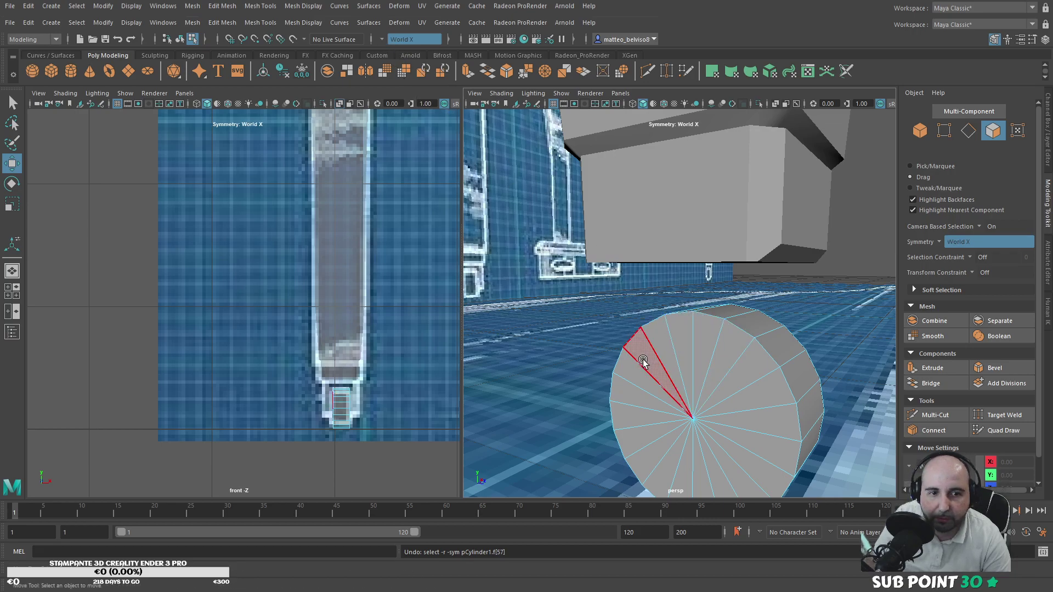
pyautogui.moveTo(705, 371)
pyautogui.mouseDown()
pyautogui.moveTo(663, 408)
pyautogui.moveTo(692, 380)
pyautogui.mouseUp()
pyautogui.keyDown('alt'); pyautogui.moveTo(768, 395); pyautogui.dragTo(548, 412); pyautogui.keyUp('alt')
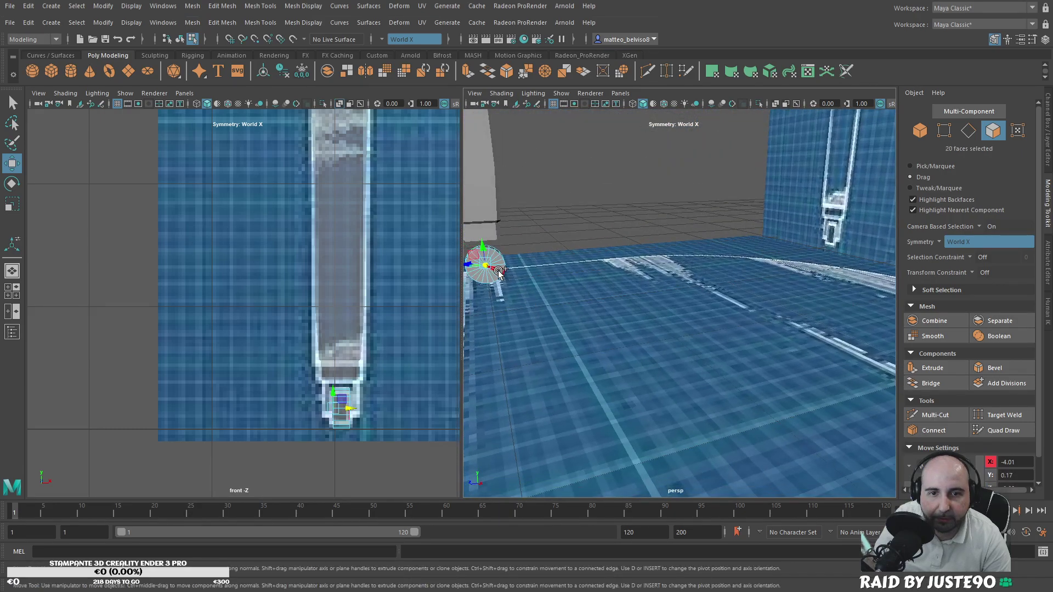
pyautogui.keyDown('alt'); pyautogui.moveTo(556, 301); pyautogui.dragTo(721, 313); pyautogui.keyUp('alt')
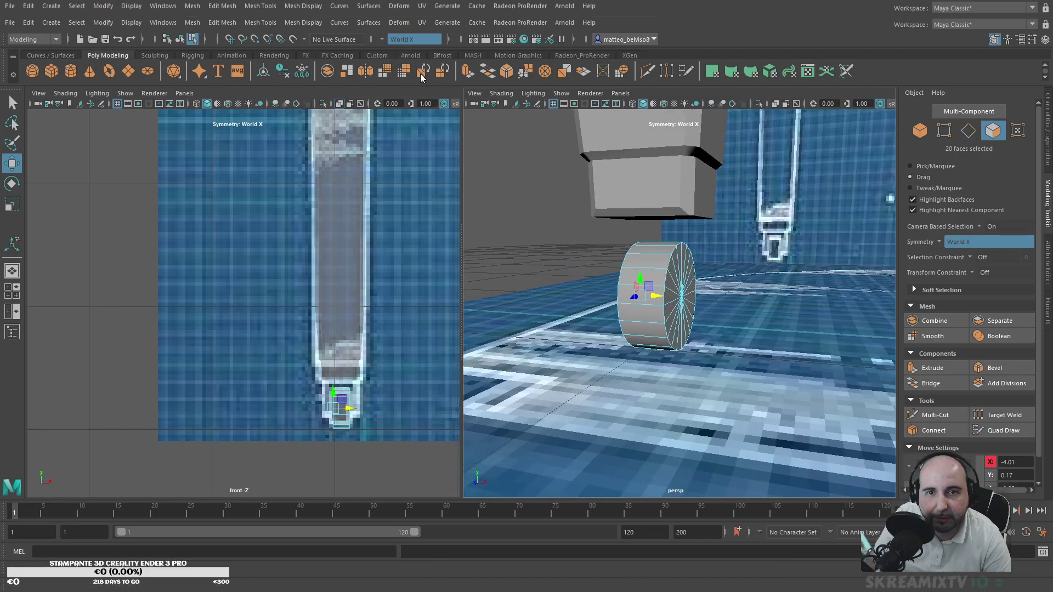
# Step: Switch symmetry to World Z while adding the opposite cap's faces to the selection, and turn symmetry off
pyautogui.click(421, 114)
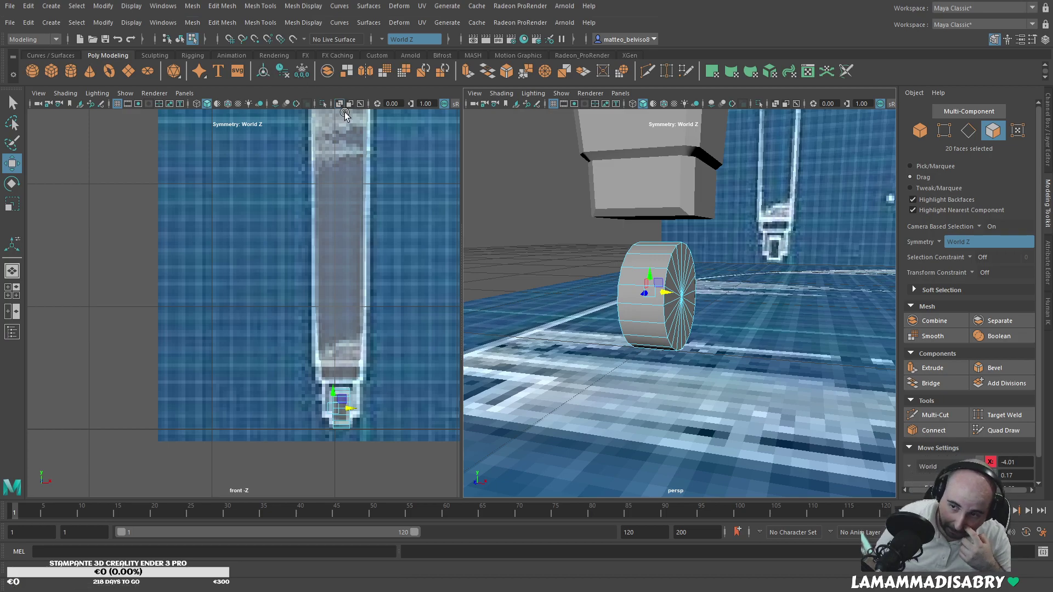
pyautogui.keyDown('shift'); pyautogui.moveTo(680, 273); pyautogui.dragTo(687, 317); pyautogui.keyUp('shift')
pyautogui.press('r')
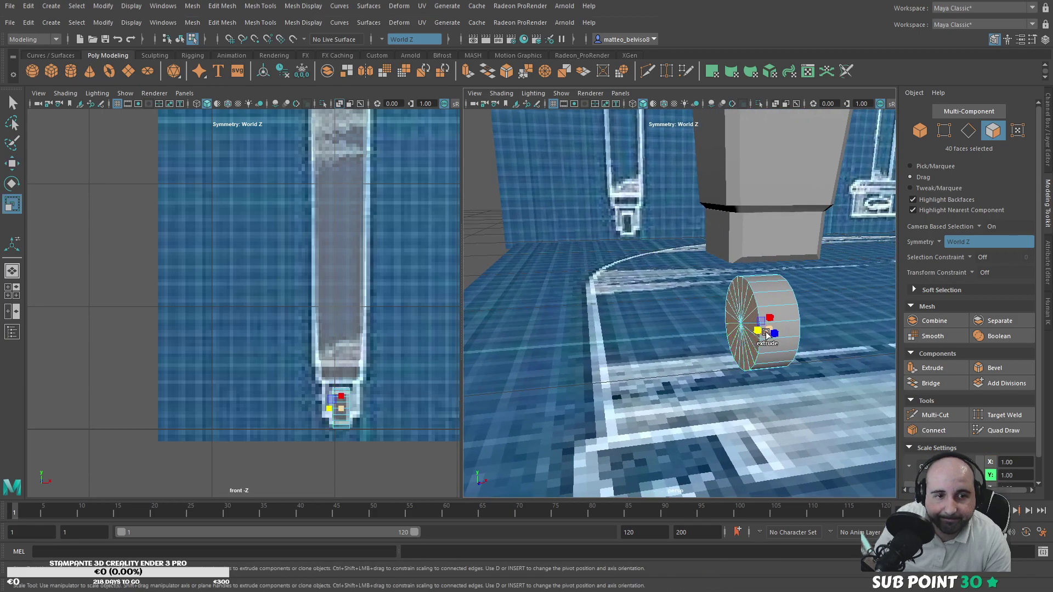
pyautogui.click(414, 39)
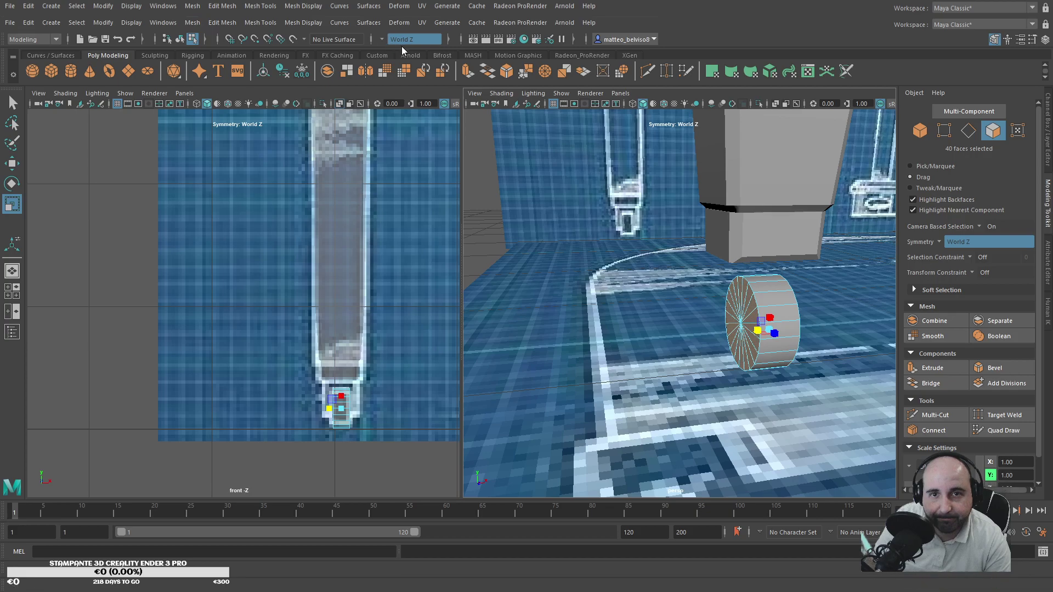
pyautogui.click(401, 46)
# Step: Try extruding the wheel's selected cap faces inward on both sides and scaling them down into a smaller centre
pyautogui.keyDown('alt'); pyautogui.moveTo(679, 248); pyautogui.dragTo(744, 340); pyautogui.keyUp('alt')
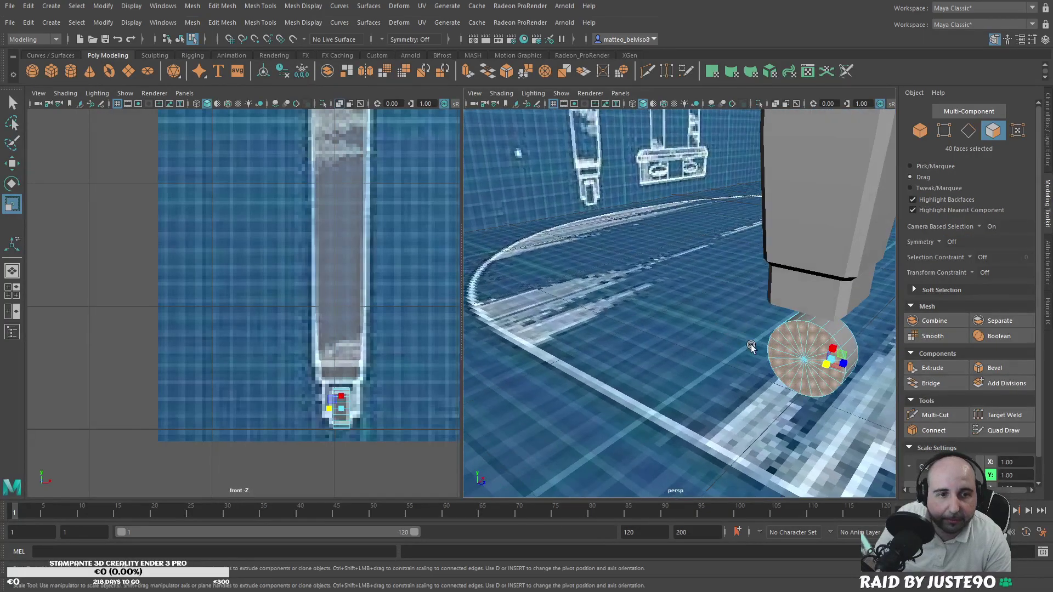
pyautogui.moveTo(824, 368); pyautogui.dragTo(825, 368)
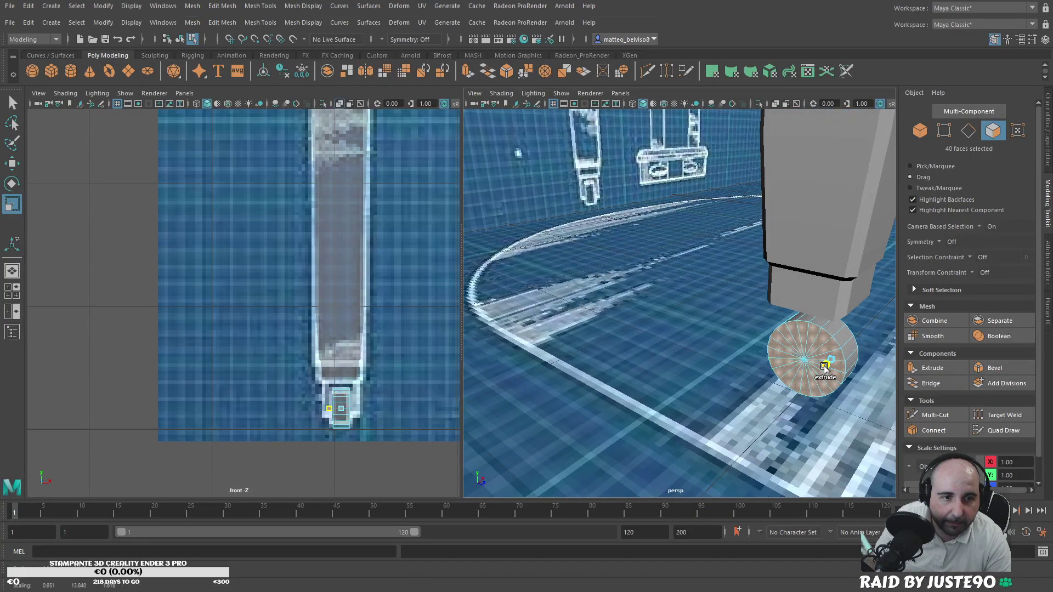
pyautogui.hotkey('ctrl', 'e')
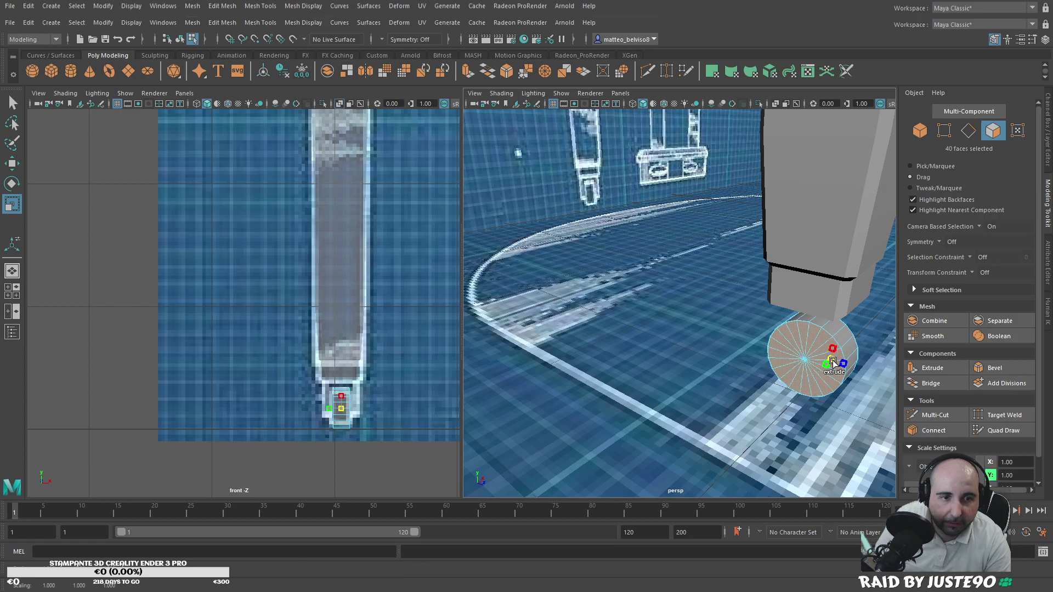
pyautogui.keyDown('alt'); pyautogui.moveTo(830, 363); pyautogui.dragTo(749, 329); pyautogui.keyUp('alt')
pyautogui.scroll(5, 746, 326)
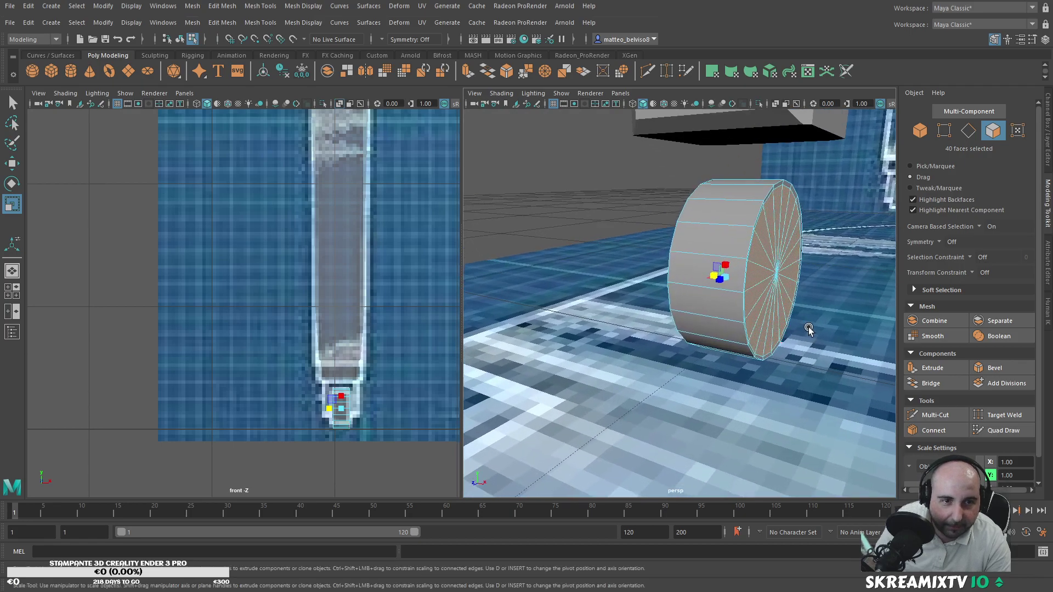
pyautogui.click(767, 241)
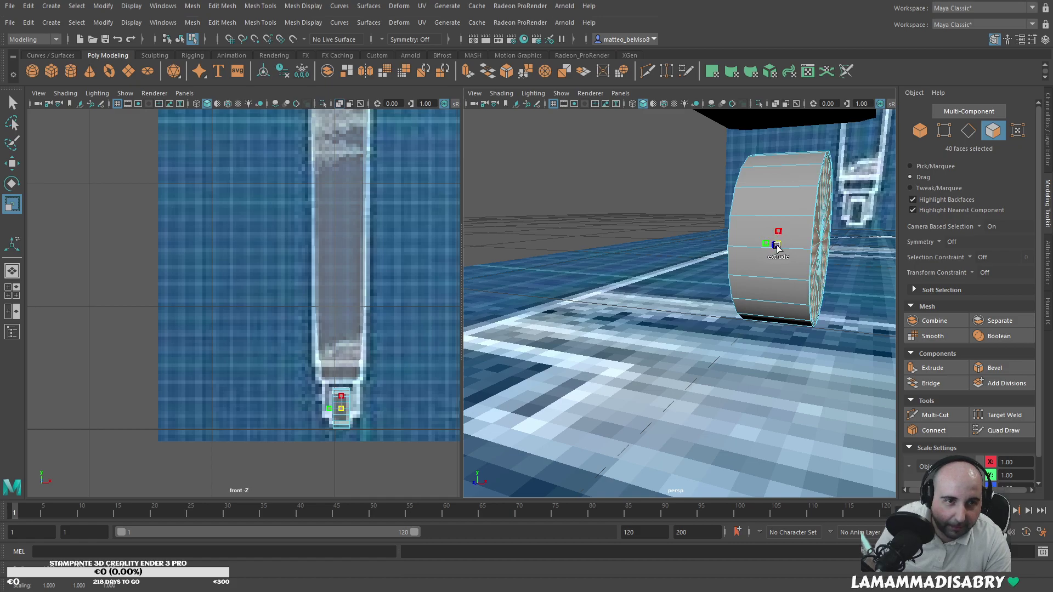
pyautogui.keyDown('alt'); pyautogui.moveTo(833, 271); pyautogui.dragTo(730, 251); pyautogui.keyUp('alt')
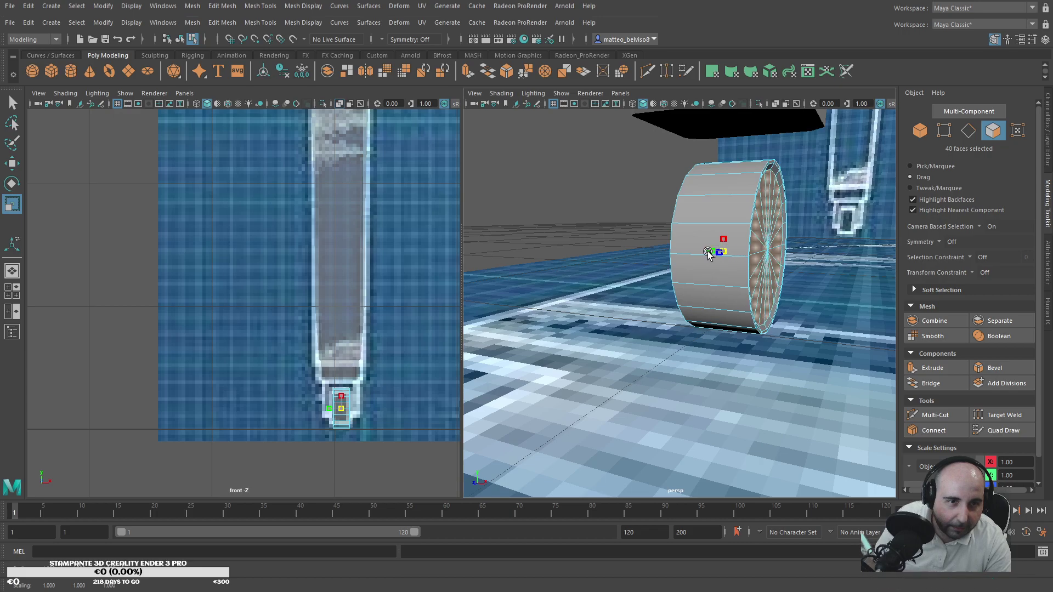
pyautogui.keyDown('alt'); pyautogui.moveTo(708, 252); pyautogui.dragTo(762, 332); pyautogui.keyUp('alt')
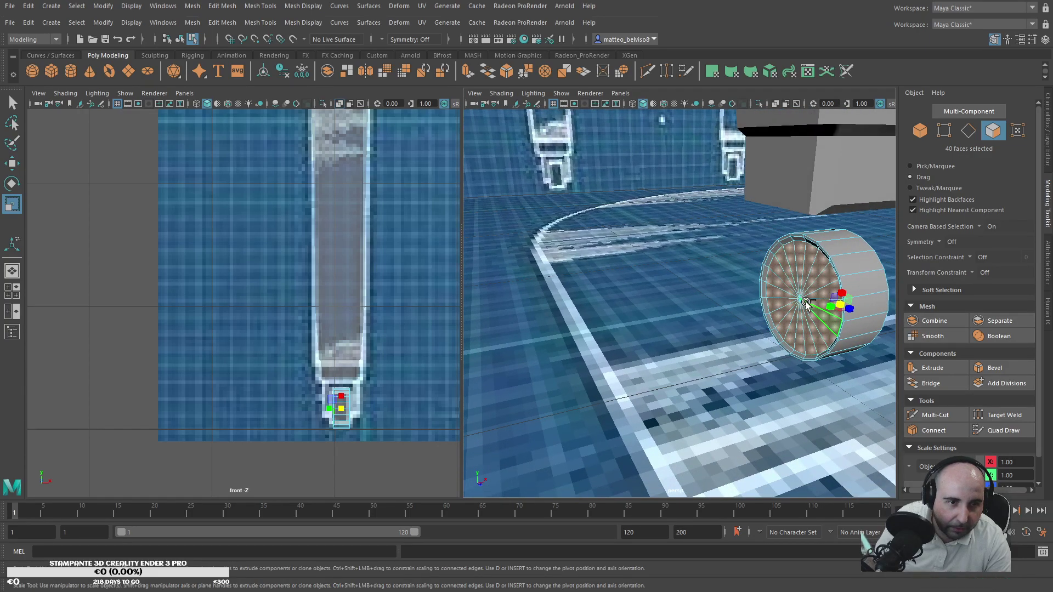
pyautogui.moveTo(845, 307); pyautogui.dragTo(796, 300)
pyautogui.press('w')
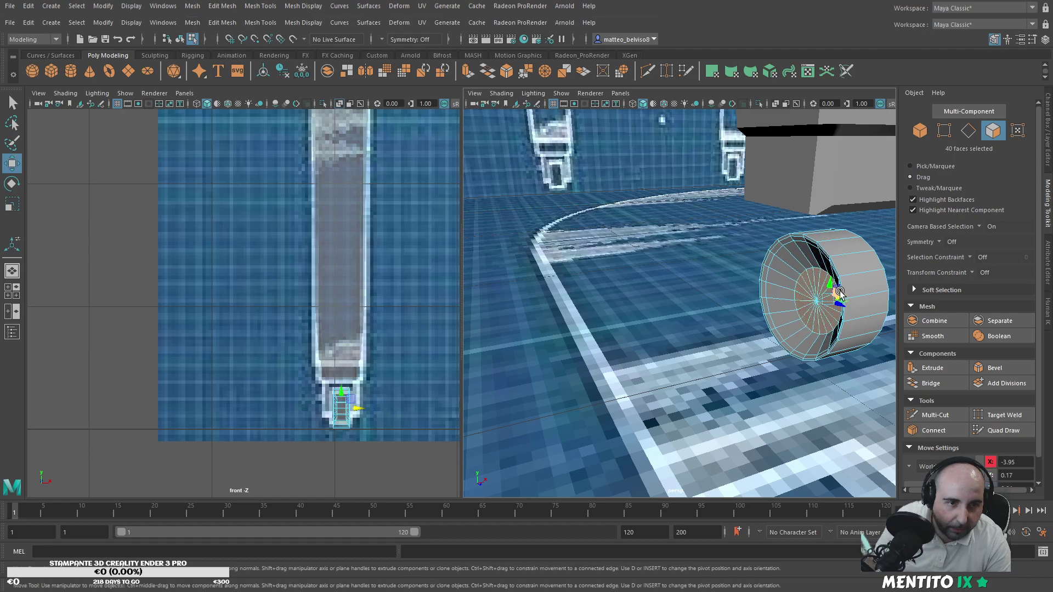
# Step: Undo the moving and scaling of the extruded faces until both wheel caps are plain again
pyautogui.moveTo(824, 301); pyautogui.dragTo(776, 271)
pyautogui.hotkey('ctrl', 'z')
pyautogui.press('r')
pyautogui.hotkey('ctrl', 'z')
pyautogui.hotkey('ctrl', 'z')
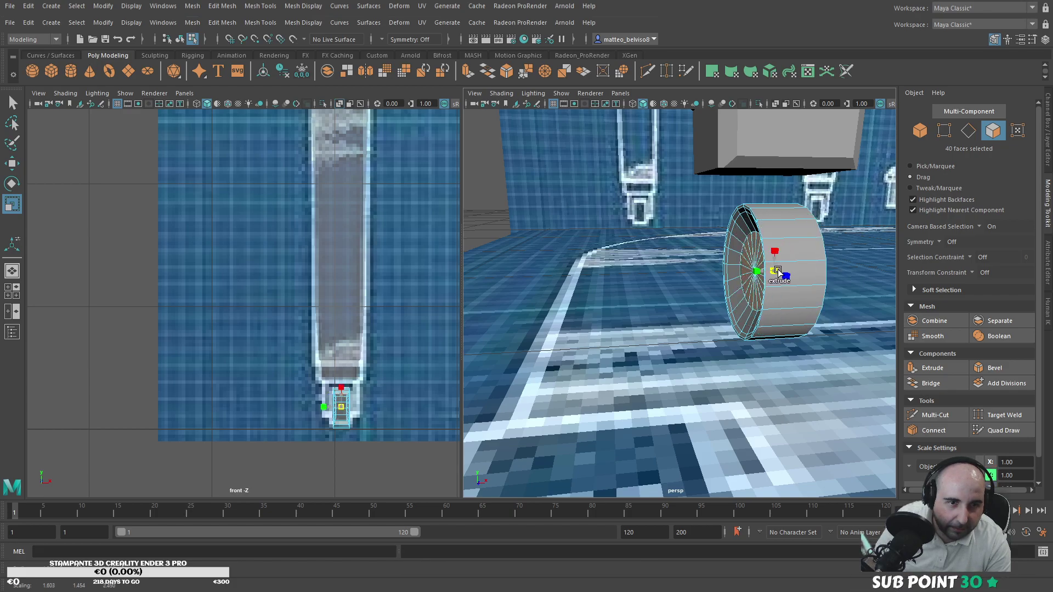
pyautogui.hotkey('ctrl', 'z')
pyautogui.keyDown('alt'); pyautogui.moveTo(700, 296); pyautogui.dragTo(757, 303); pyautogui.keyUp('alt')
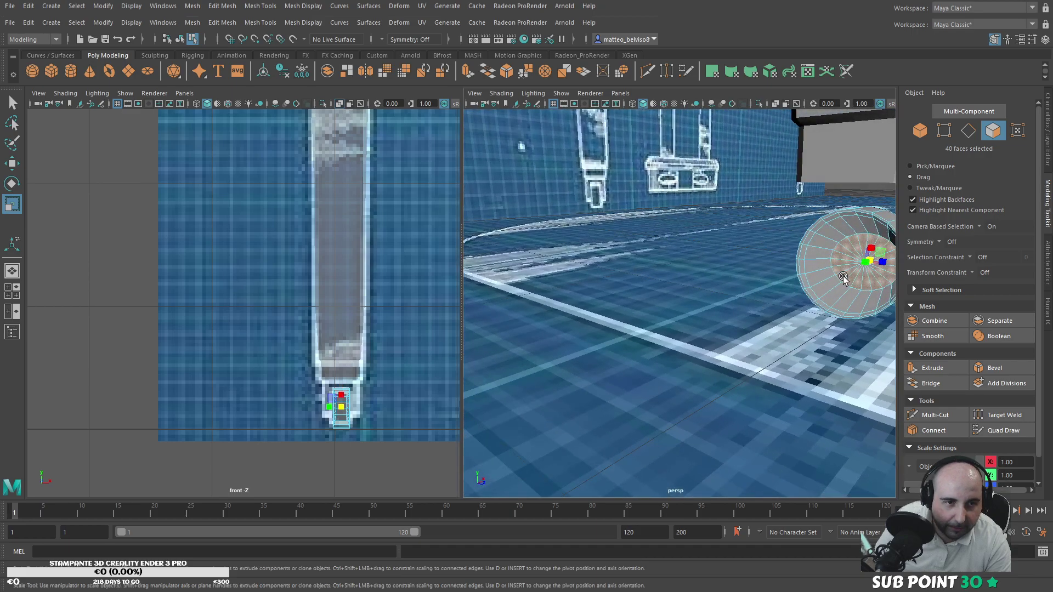
pyautogui.hotkey('ctrl', 'z')
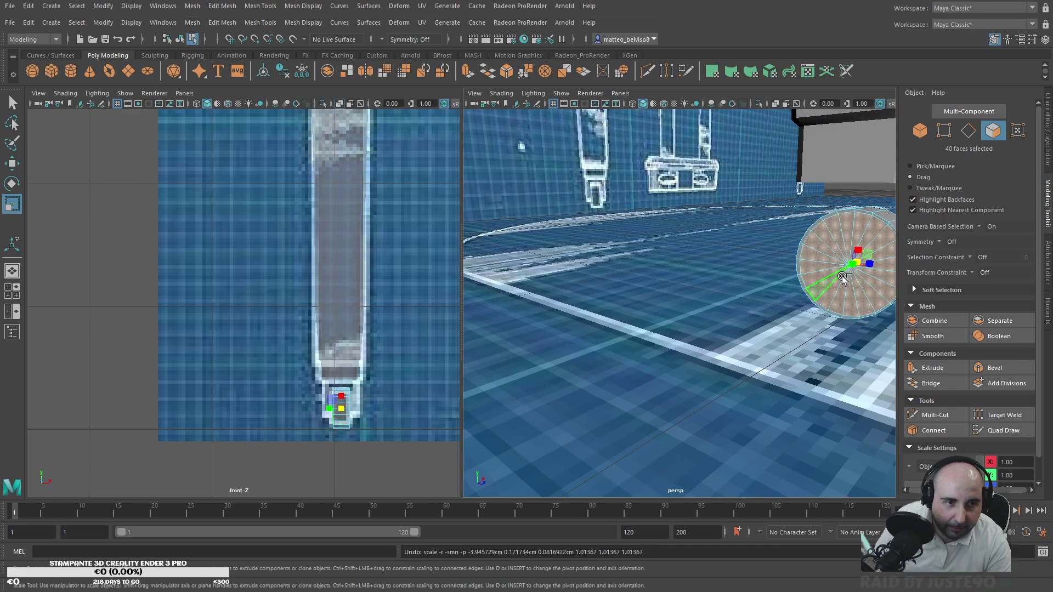
# Step: Extrude the selected faces of both wheel caps to form an inset ring, and push the inner faces in as a recess
pyautogui.keyDown('alt'); pyautogui.moveTo(843, 279); pyautogui.dragTo(739, 245); pyautogui.keyUp('alt')
pyautogui.click(993, 131)
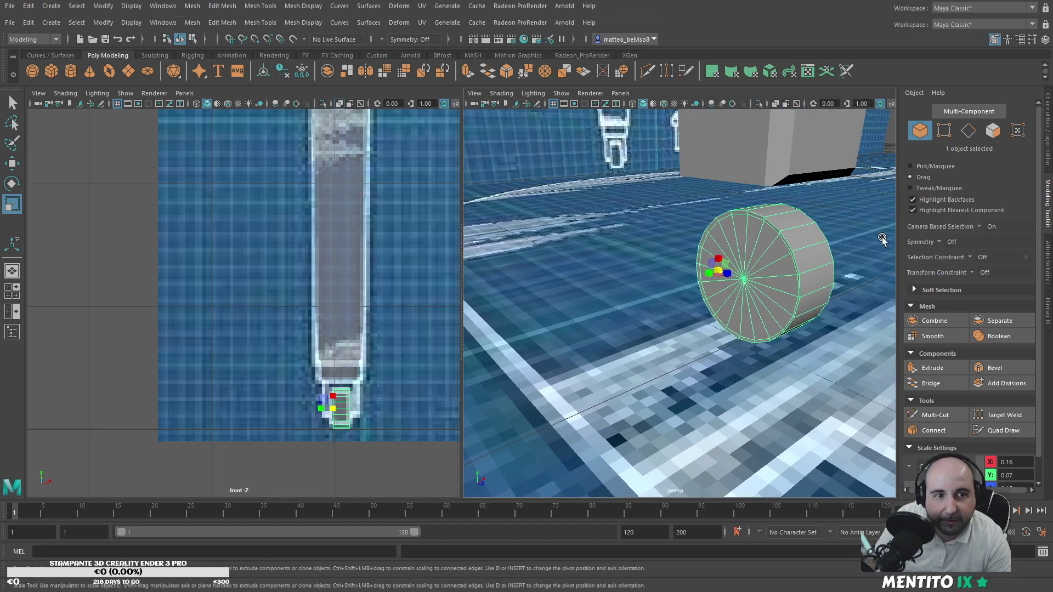
pyautogui.press('F8')
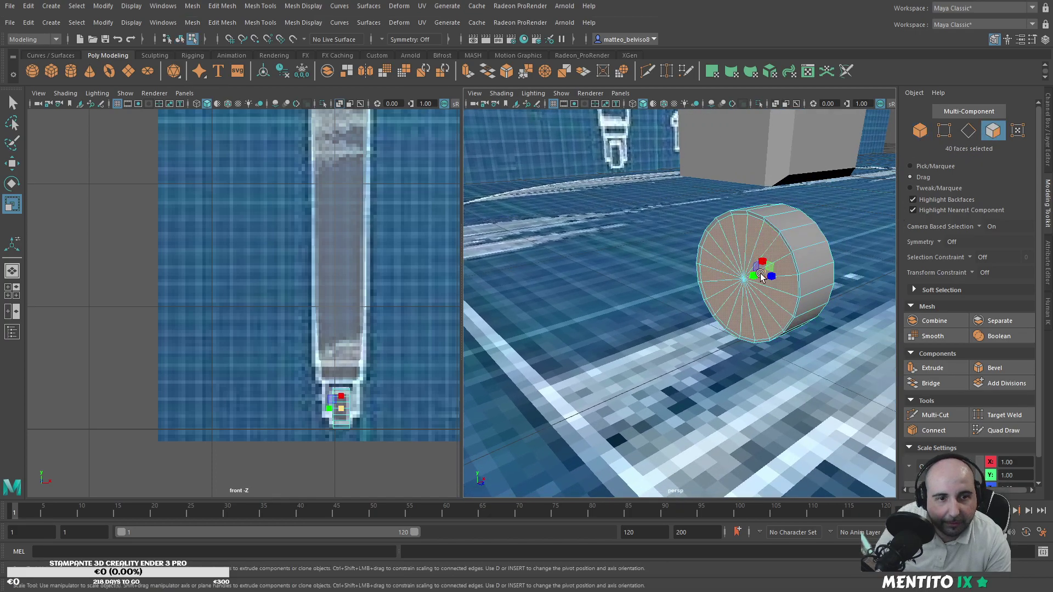
pyautogui.keyDown('shift'); pyautogui.moveTo(763, 275); pyautogui.dragTo(741, 288); pyautogui.keyUp('shift')
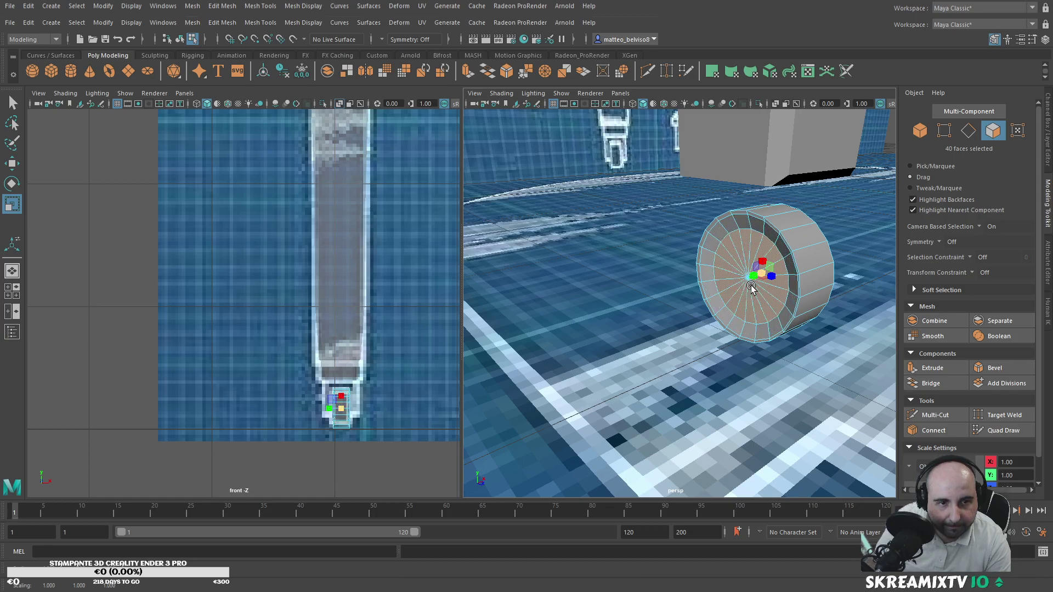
pyautogui.press('w')
pyautogui.moveTo(774, 272); pyautogui.dragTo(700, 250)
pyautogui.press('r')
pyautogui.press('w')
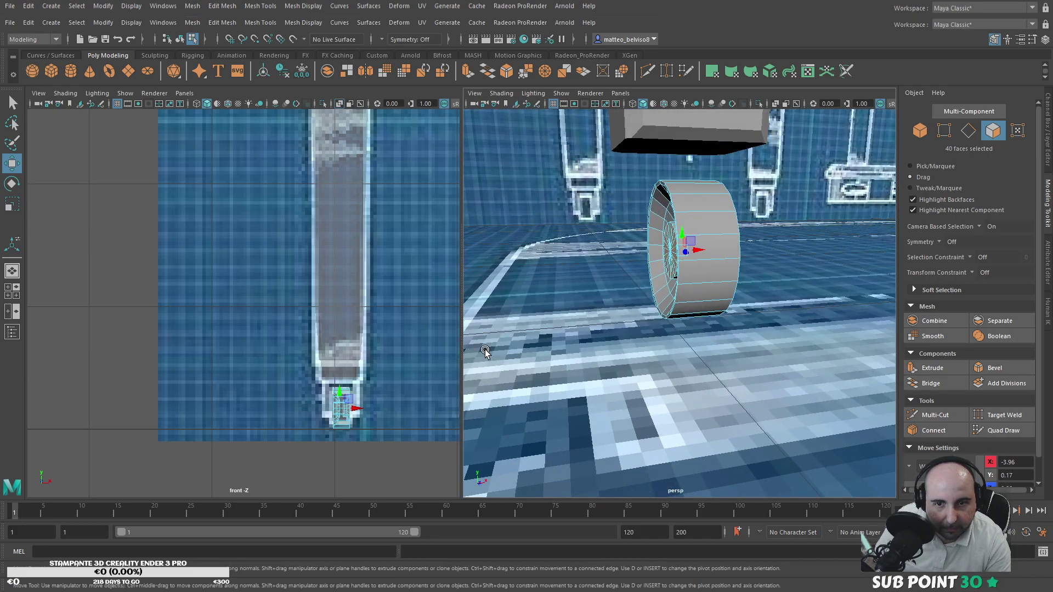
# Step: Try shifting both recessed caps together along the wheel's axis, and undo the last move and scale
pyautogui.scroll(3, 422, 391)
pyautogui.keyDown('alt'); pyautogui.moveTo(420, 397); pyautogui.dragTo(371, 292, button='middle'); pyautogui.keyUp('alt')
pyautogui.scroll(3, 378, 307)
pyautogui.keyDown('alt'); pyautogui.moveTo(393, 336); pyautogui.dragTo(277, 247, button='middle'); pyautogui.keyUp('alt')
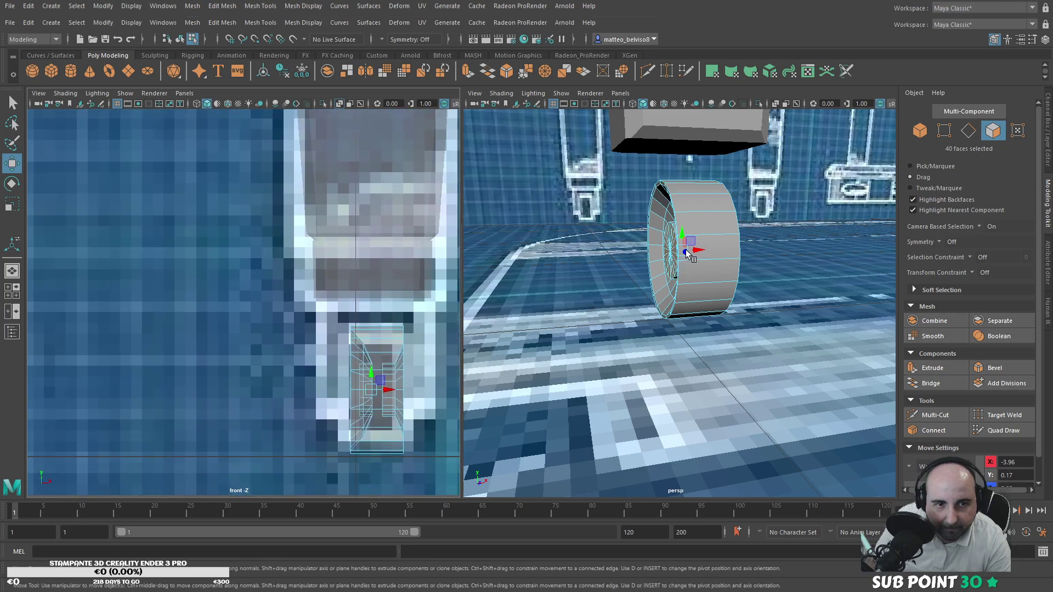
pyautogui.moveTo(695, 250); pyautogui.dragTo(682, 253)
pyautogui.hotkey('ctrl', 'z')
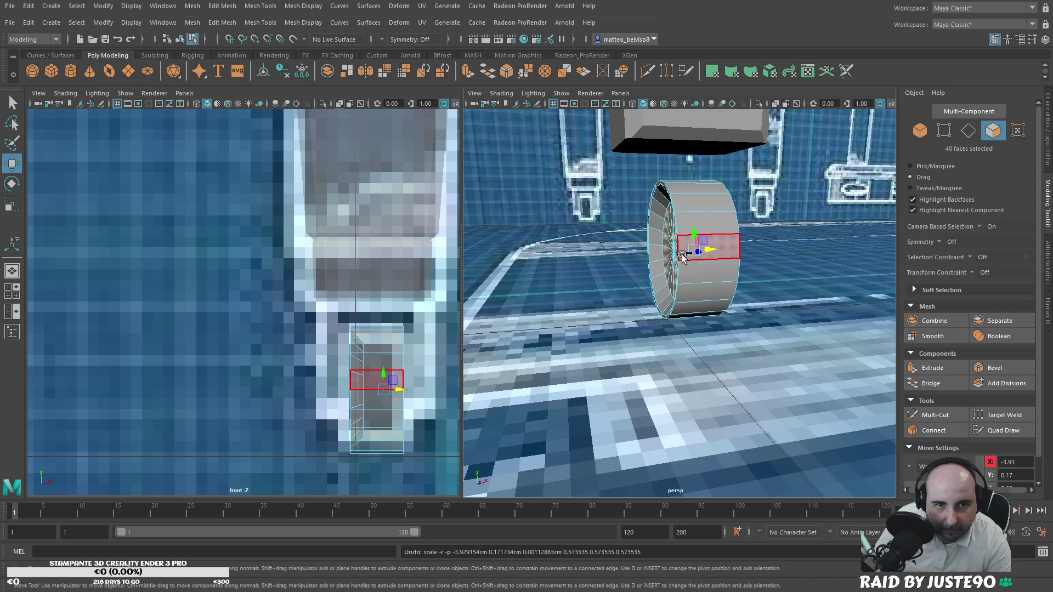
# Step: Scale the recessed cap faces down again into a small central hub on each side of the wheel
pyautogui.press('r')
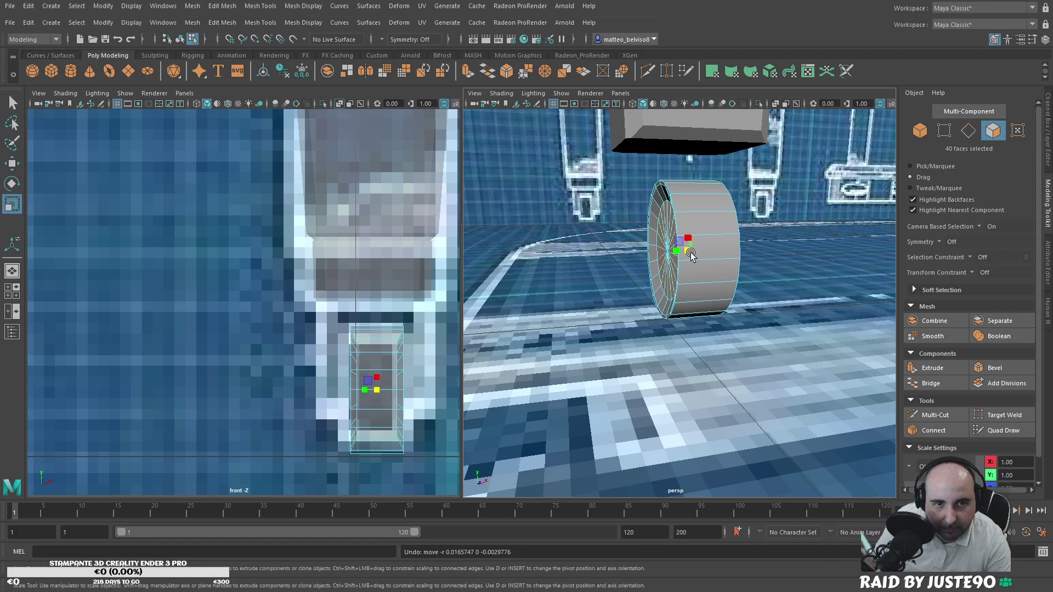
pyautogui.moveTo(686, 249); pyautogui.dragTo(651, 291)
pyautogui.press('w')
pyautogui.hotkey('ctrl', 'z')
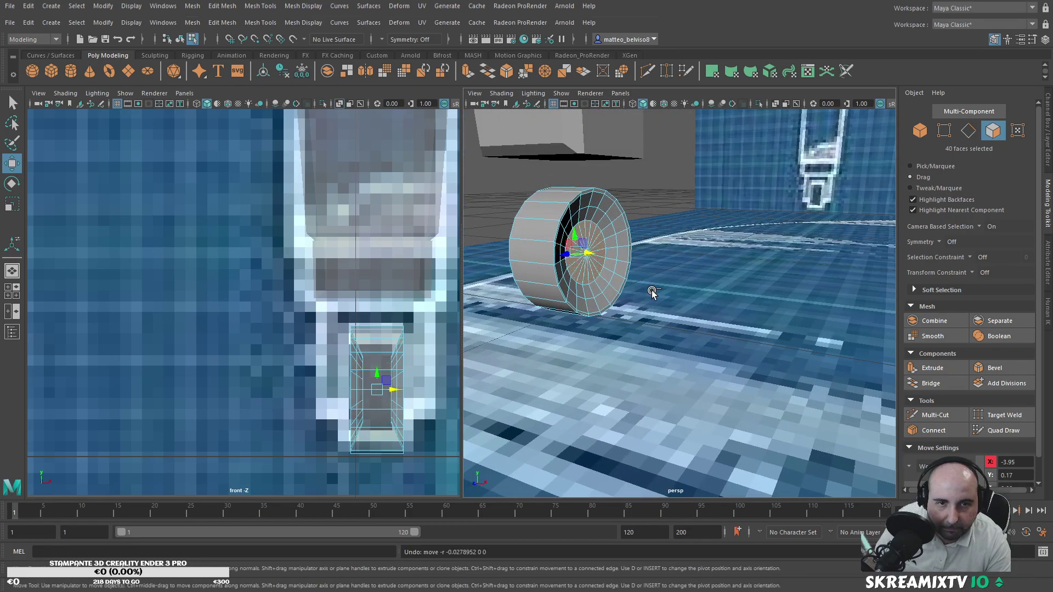
pyautogui.press('r')
pyautogui.keyDown('alt'); pyautogui.moveTo(658, 303); pyautogui.dragTo(638, 310); pyautogui.keyUp('alt')
pyautogui.keyDown('alt'); pyautogui.moveTo(635, 314); pyautogui.dragTo(559, 269); pyautogui.keyUp('alt')
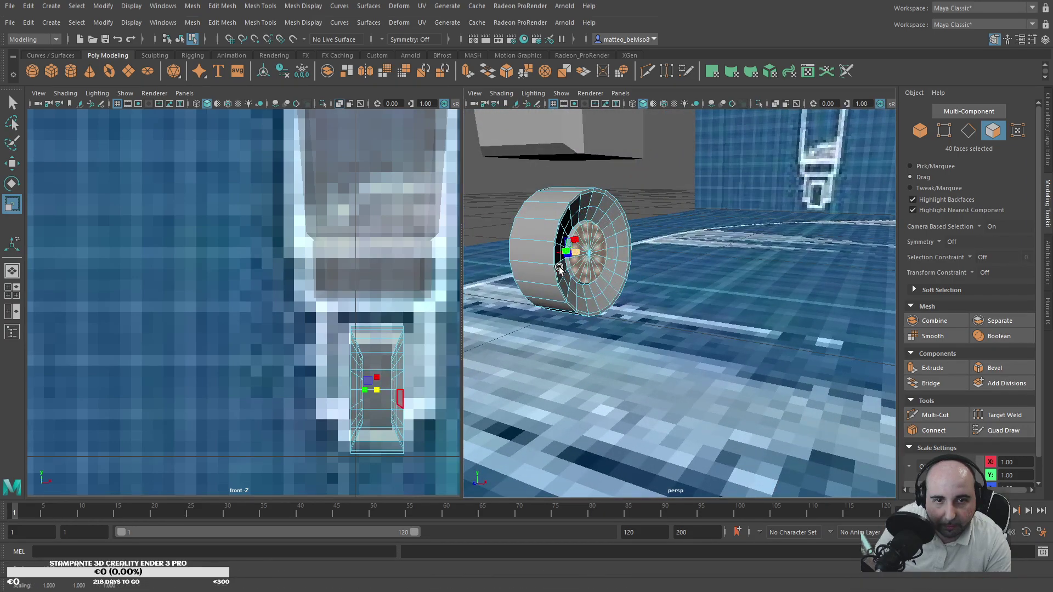
pyautogui.keyDown('alt'); pyautogui.moveTo(579, 266); pyautogui.dragTo(724, 266); pyautogui.keyUp('alt')
pyautogui.press('w')
pyautogui.hotkey('ctrl', 'z')
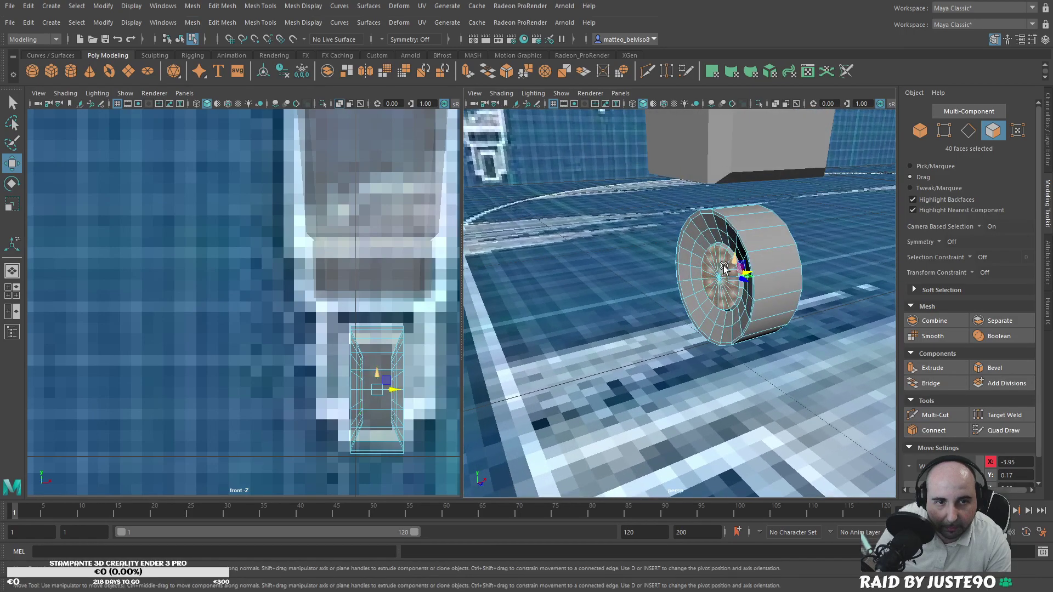
# Step: Move each side's hub faces outward along the X axis separately until both protrude slightly beyond the wheel's rim
pyautogui.hotkey('ctrl', 'z')
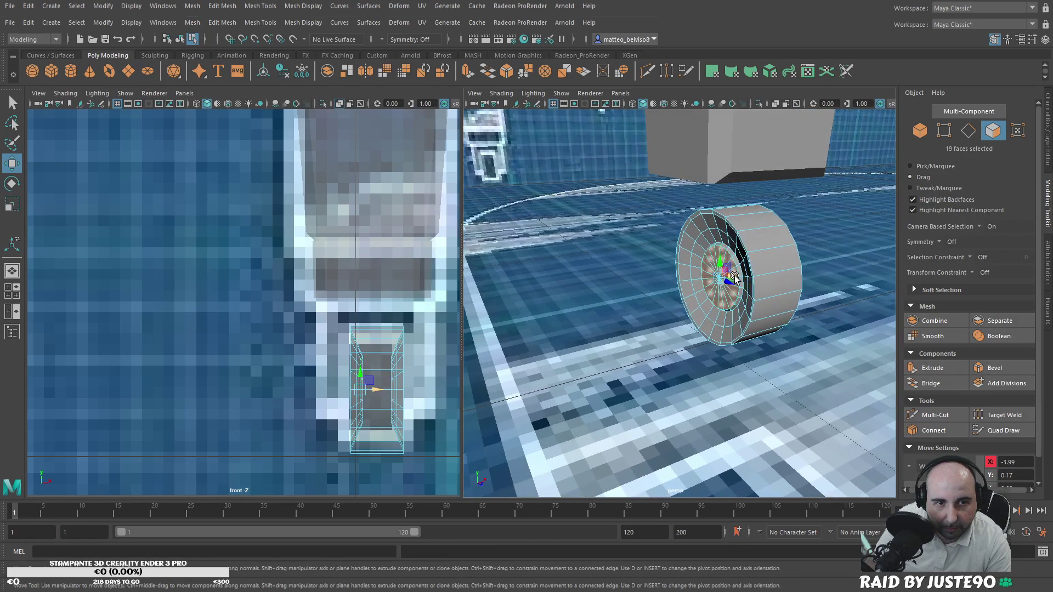
pyautogui.moveTo(732, 281); pyautogui.dragTo(646, 298)
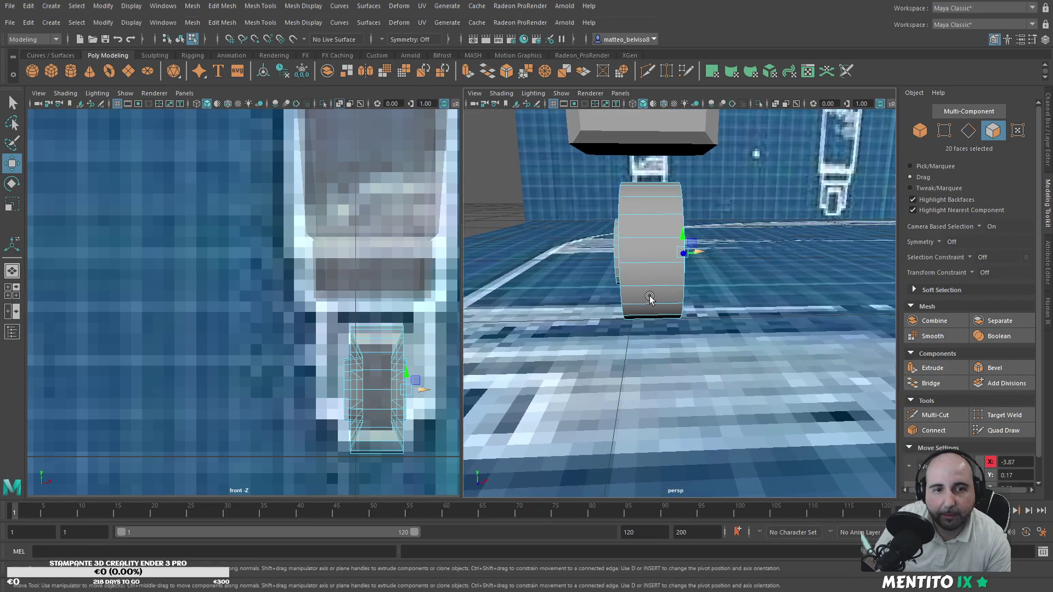
pyautogui.moveTo(695, 253); pyautogui.dragTo(695, 252)
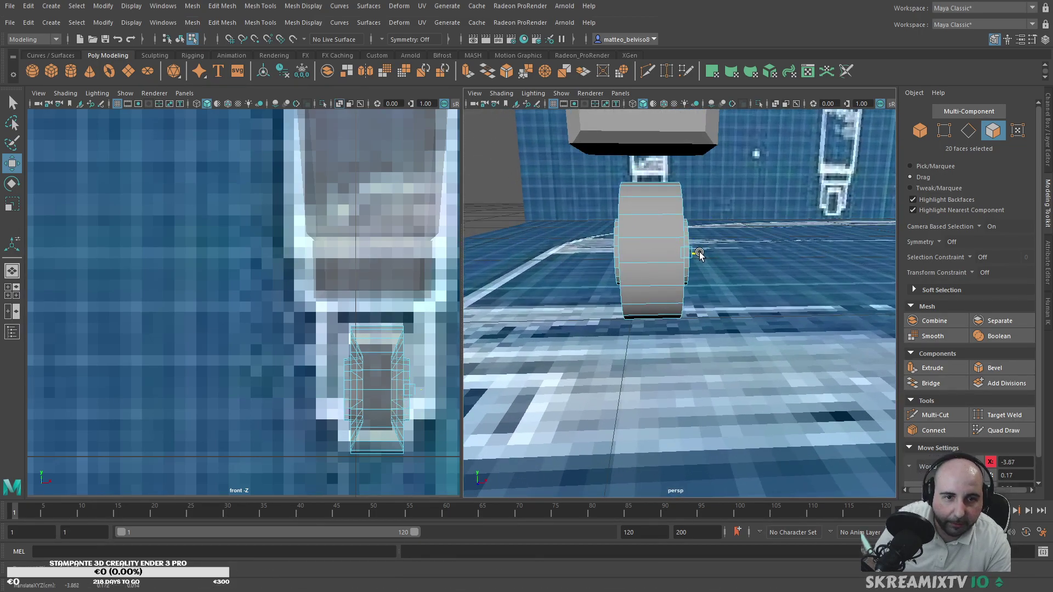
pyautogui.moveTo(699, 253); pyautogui.dragTo(699, 254)
pyautogui.moveTo(683, 288)
pyautogui.keyDown('alt'); pyautogui.mouseDown()
pyautogui.moveTo(665, 287)
pyautogui.moveTo(675, 296)
pyautogui.mouseUp(); pyautogui.keyUp('alt')
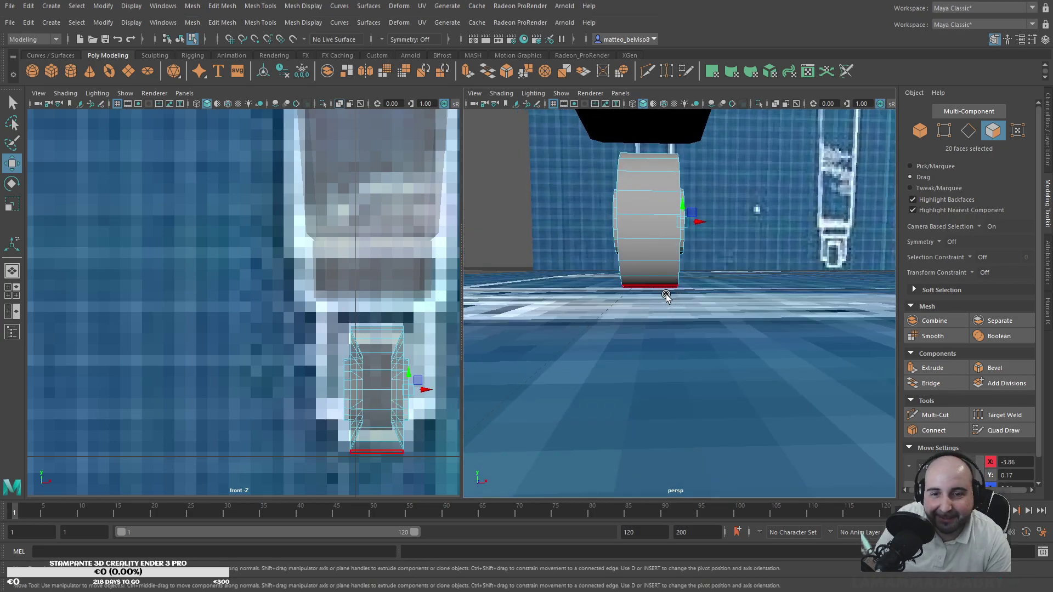
pyautogui.keyDown('alt'); pyautogui.moveTo(713, 222); pyautogui.dragTo(874, 144); pyautogui.keyUp('alt')
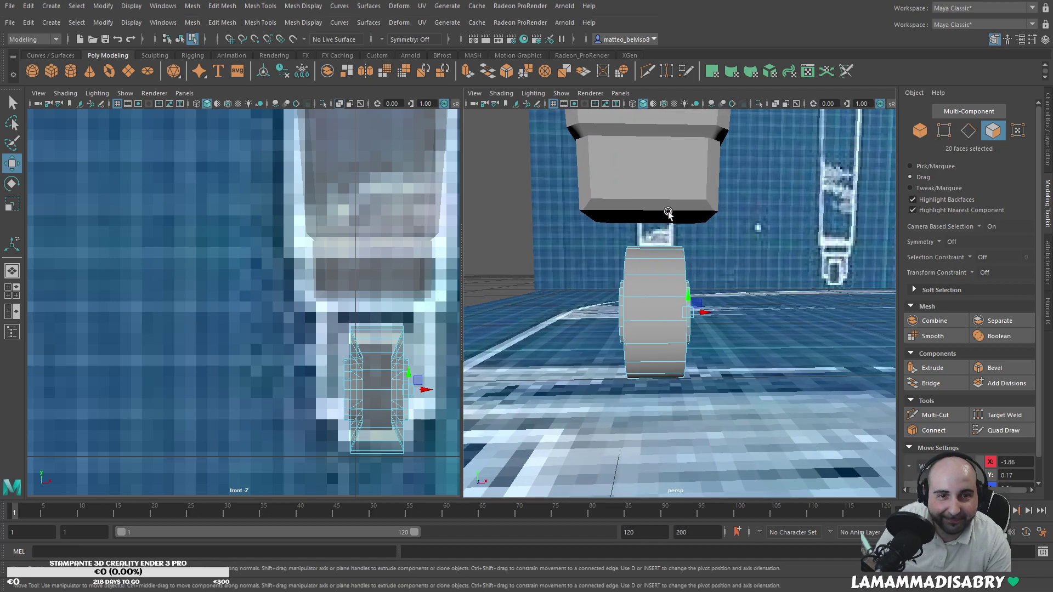
# Step: Return the wheel to object selection and select the leg object above it
pyautogui.click(920, 130)
pyautogui.press('f')
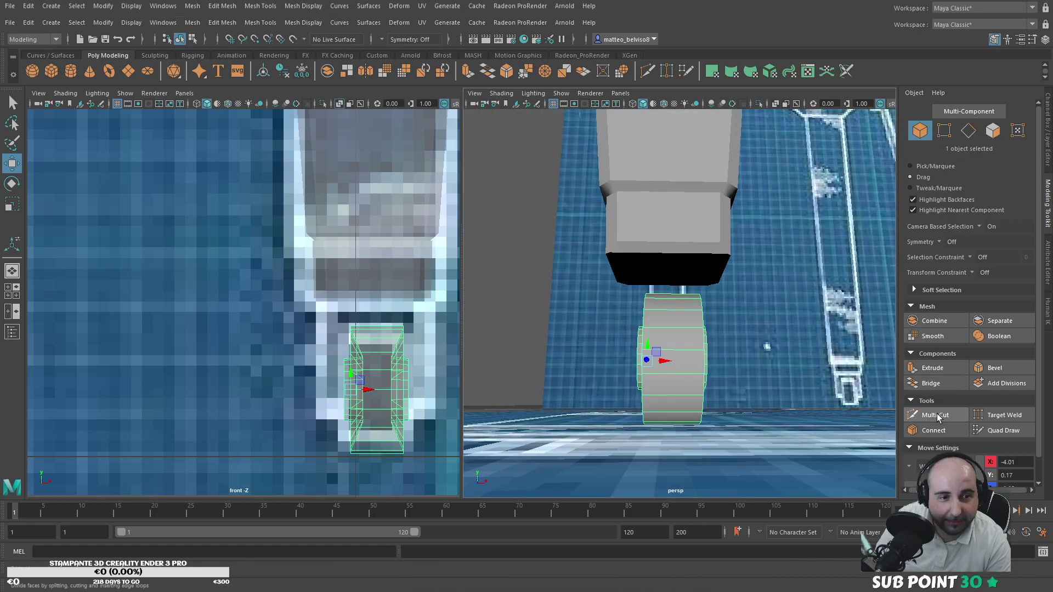
pyautogui.press('F8')
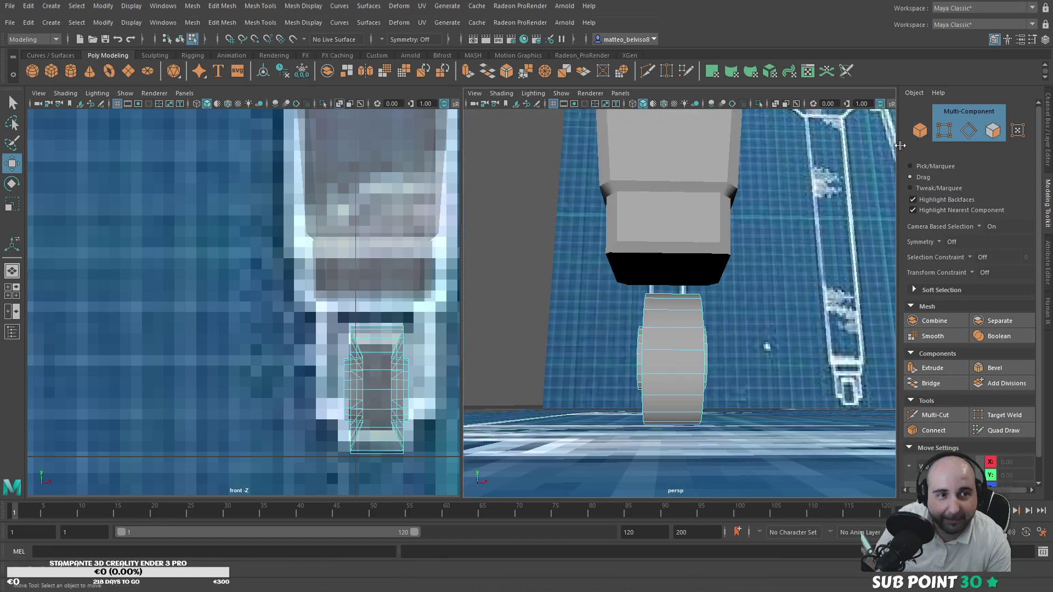
pyautogui.click(918, 133)
pyautogui.click(705, 172)
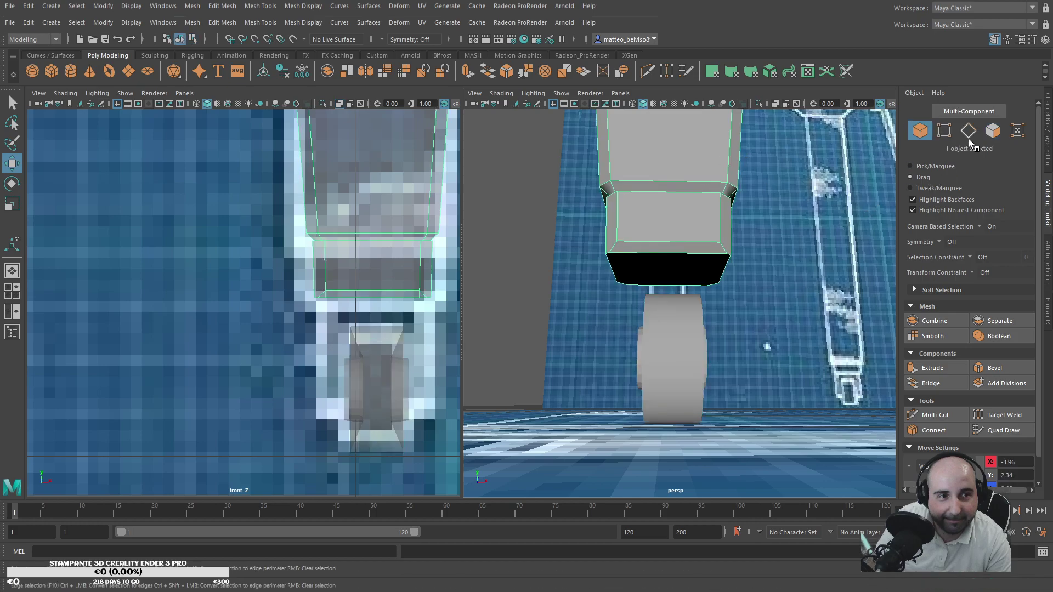
# Step: Try inserting vertical edge loops near the sides of the leg's lower end with the Multi-Cut tool
pyautogui.click(936, 415)
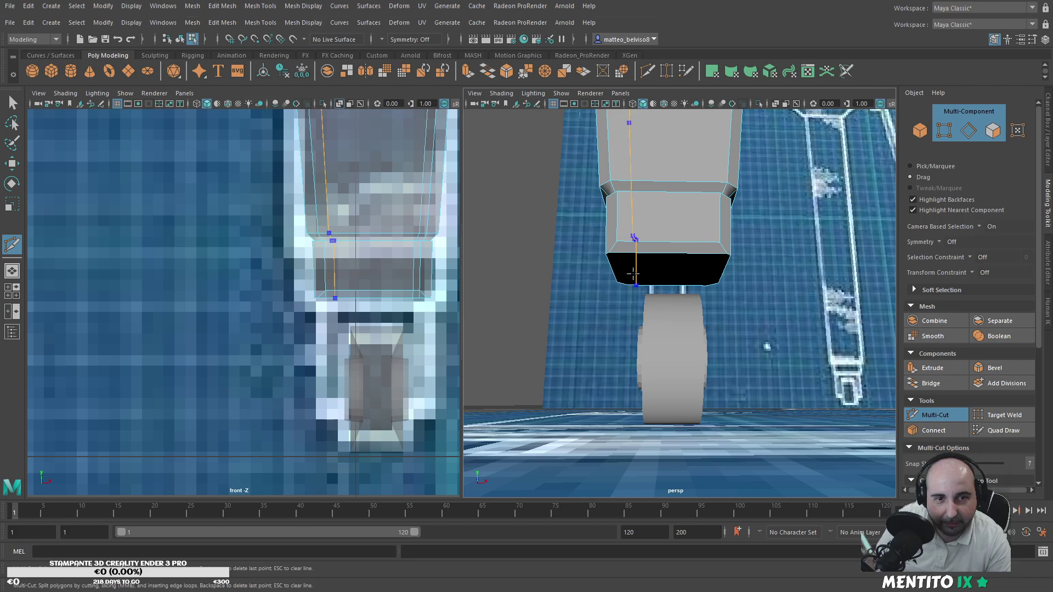
pyautogui.scroll(-5, 657, 297)
pyautogui.scroll(8, 659, 308)
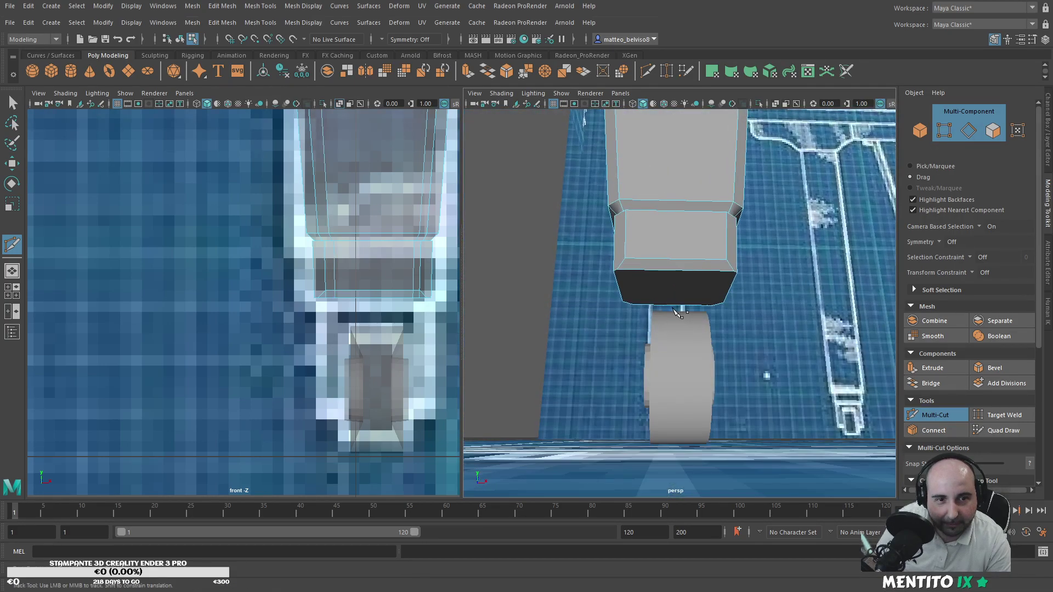
pyautogui.click(739, 308)
pyautogui.hotkey('ctrl', 'z')
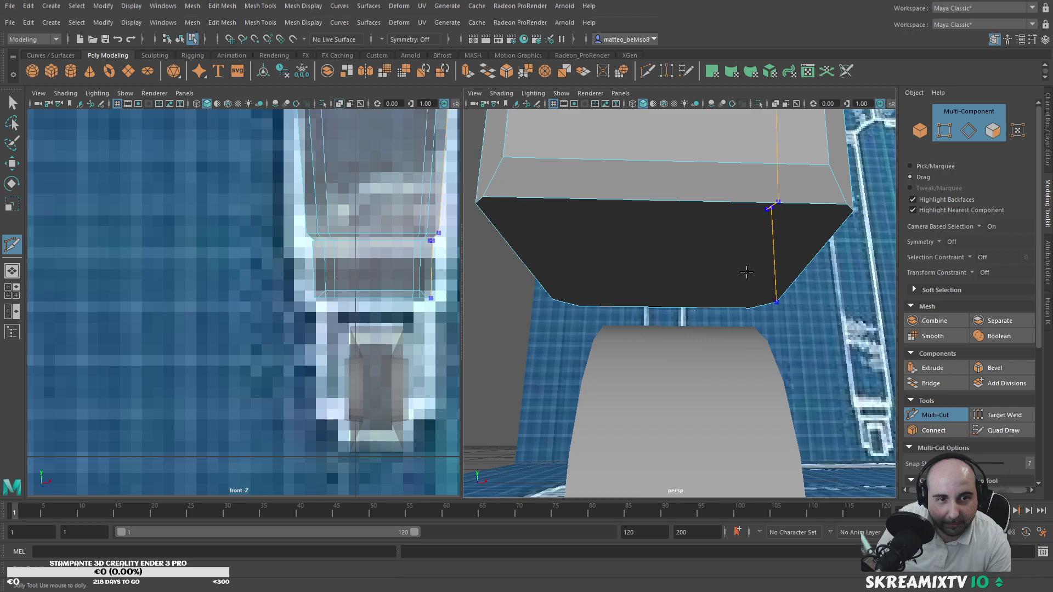
pyautogui.click(942, 418)
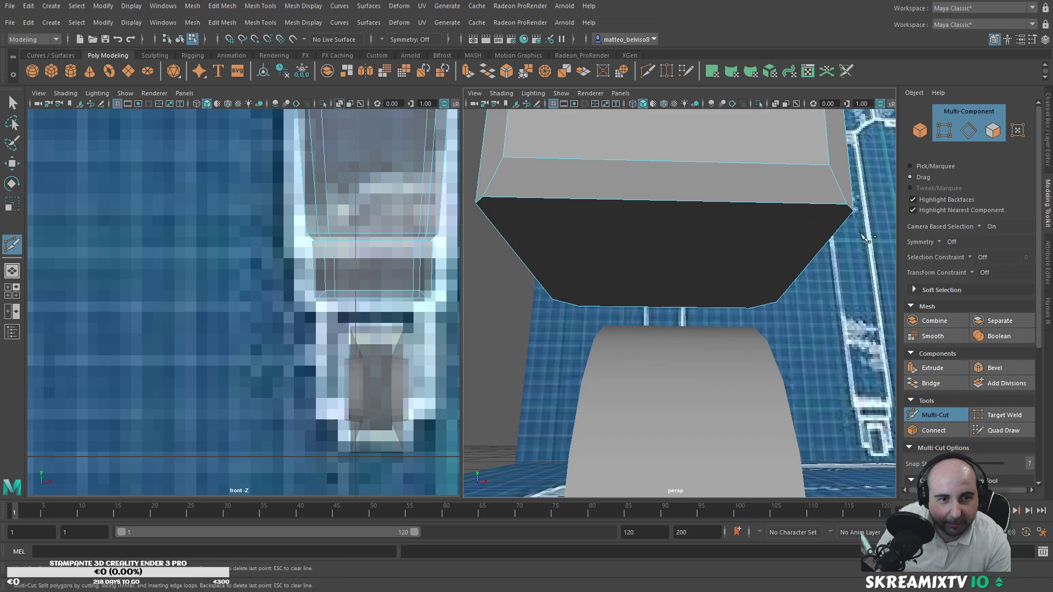
# Step: Switch the leg to face selection, leave the Multi-Cut tool and select the leg's bottom face
pyautogui.click(993, 132)
pyautogui.click(776, 302)
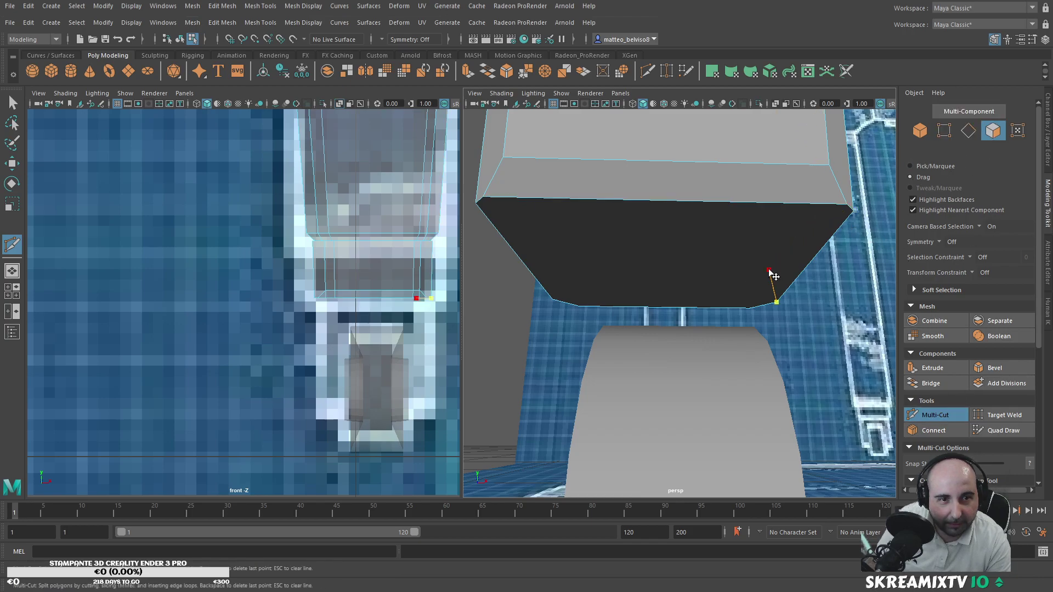
pyautogui.press('q')
pyautogui.click(723, 299)
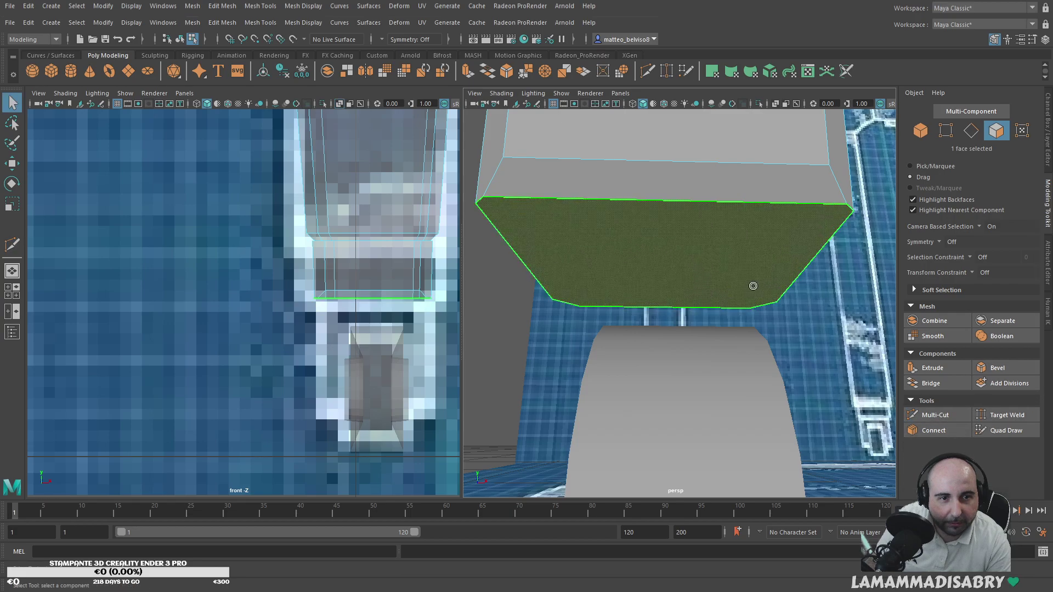
# Step: Undo the trial edge loops on the leg's lower end and return the leg to object selection
pyautogui.click(946, 130)
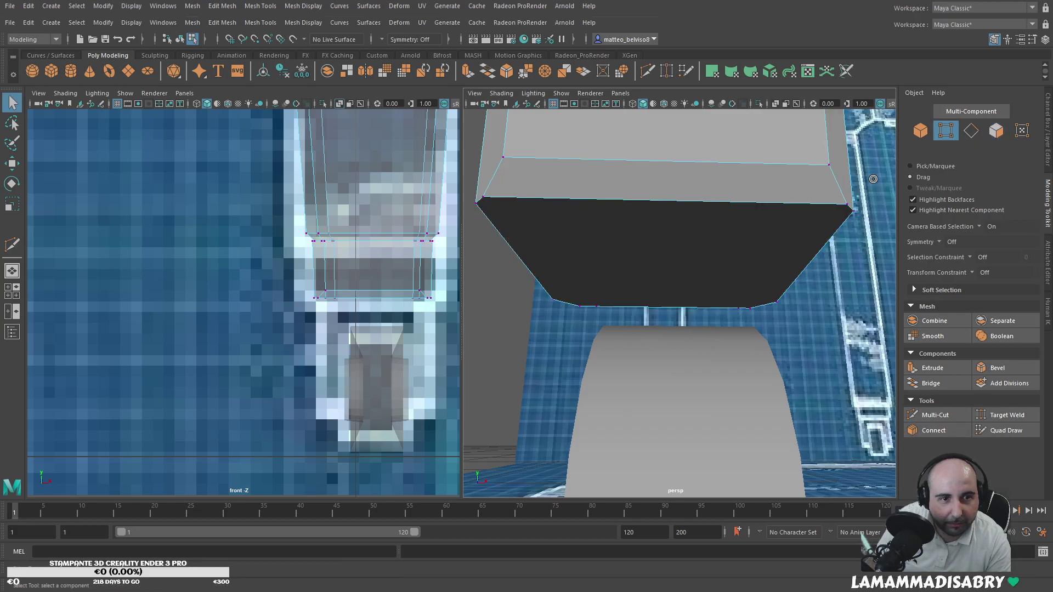
pyautogui.keyDown('alt'); pyautogui.moveTo(793, 249); pyautogui.dragTo(780, 256); pyautogui.keyUp('alt')
pyautogui.hotkey('ctrl', 'z')
pyautogui.hotkey('ctrl', 'z')
pyautogui.hotkey('ctrl', 'z')
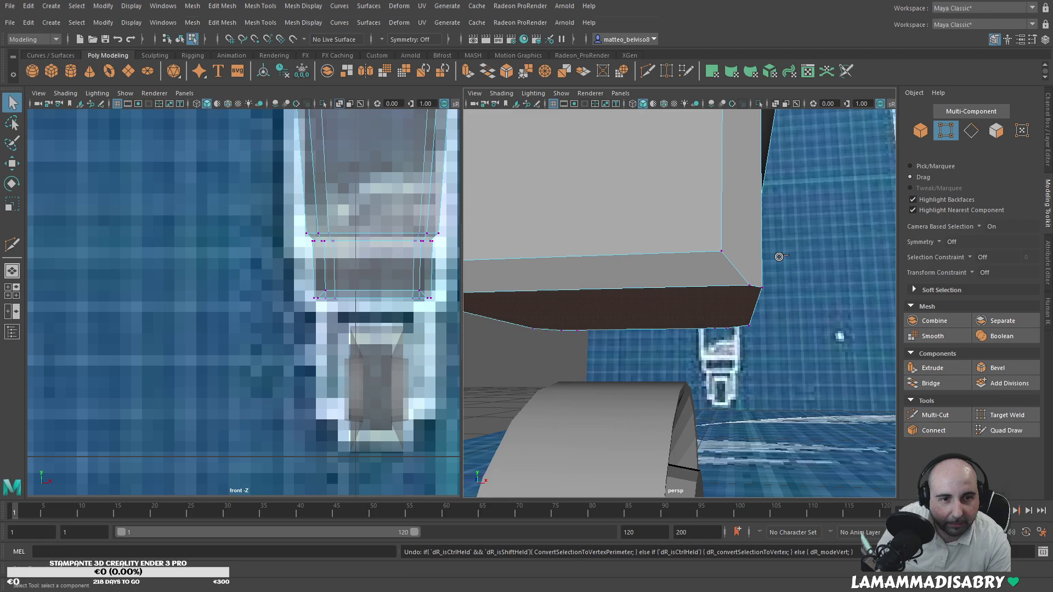
pyautogui.hotkey('ctrl', 'z')
pyautogui.hotkey('ctrl', 'z')
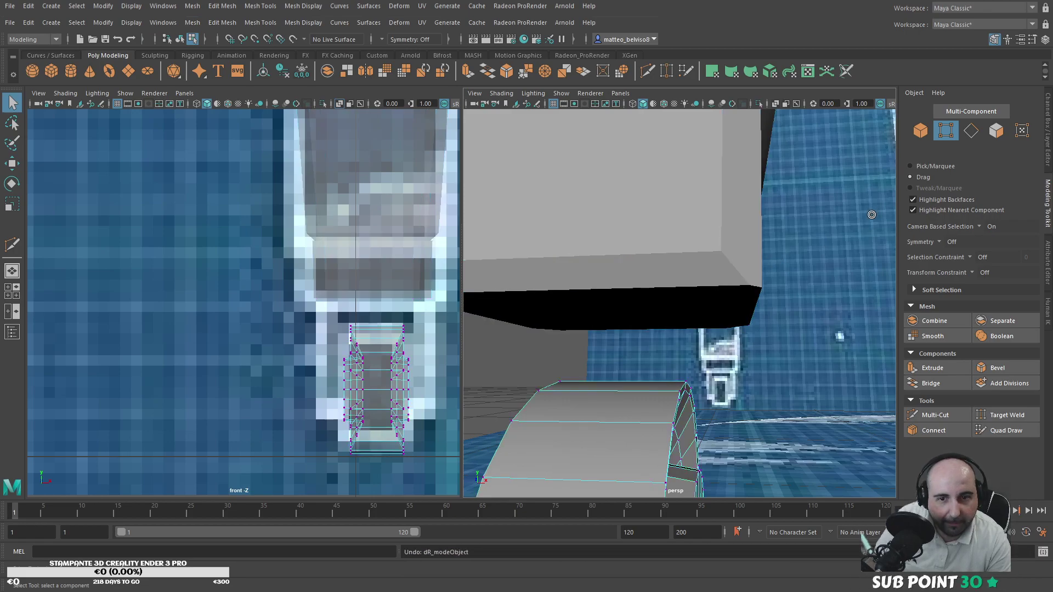
pyautogui.click(920, 132)
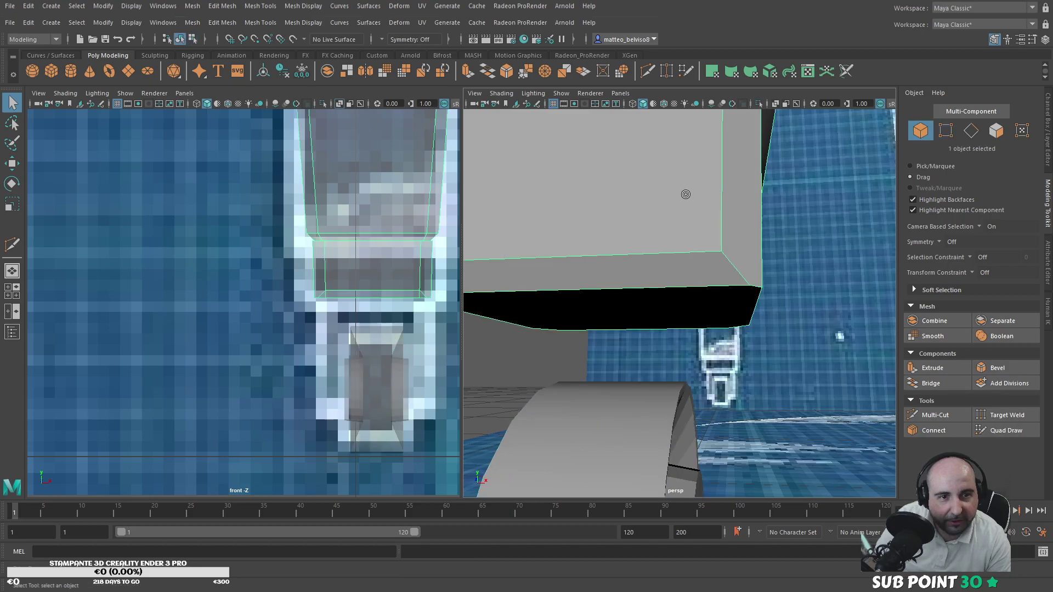
pyautogui.press('f')
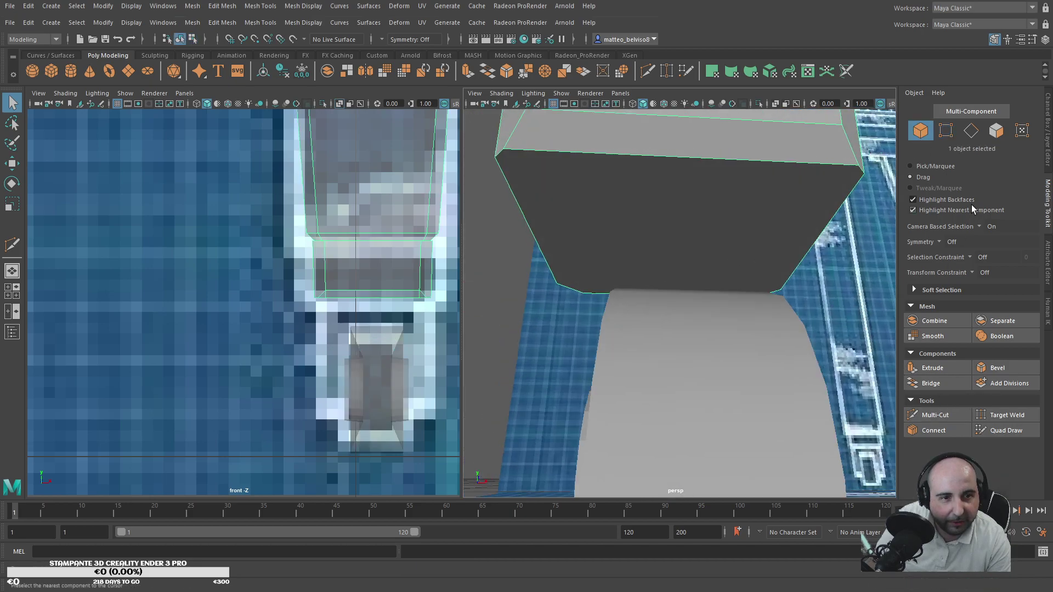
# Step: Extrude the leg's bottom face and scale it inward to create an inset face with a surrounding border
pyautogui.click(1000, 130)
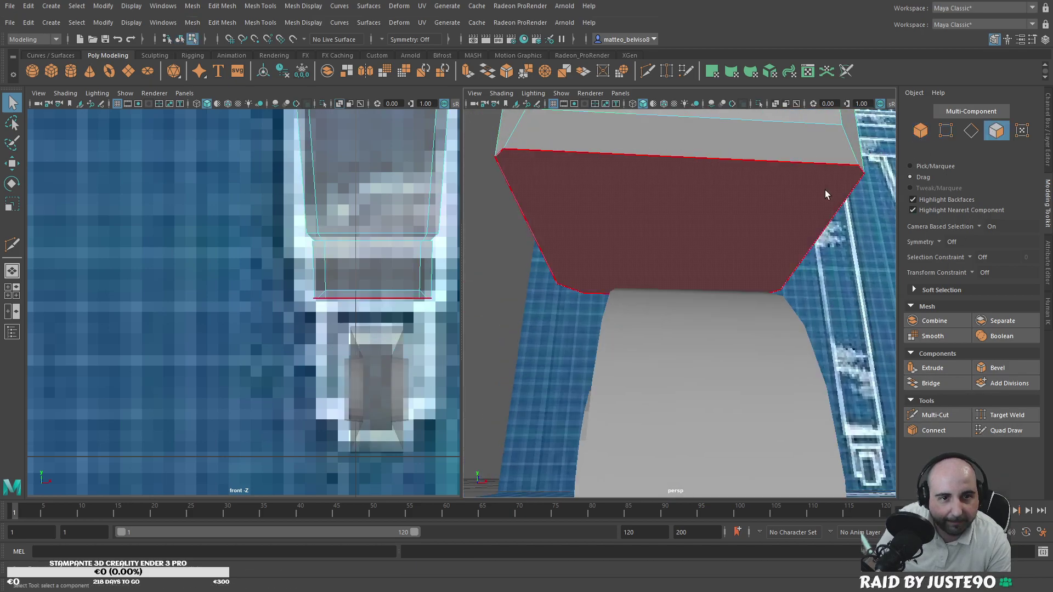
pyautogui.click(762, 225)
pyautogui.hotkey('ctrl', 'e')
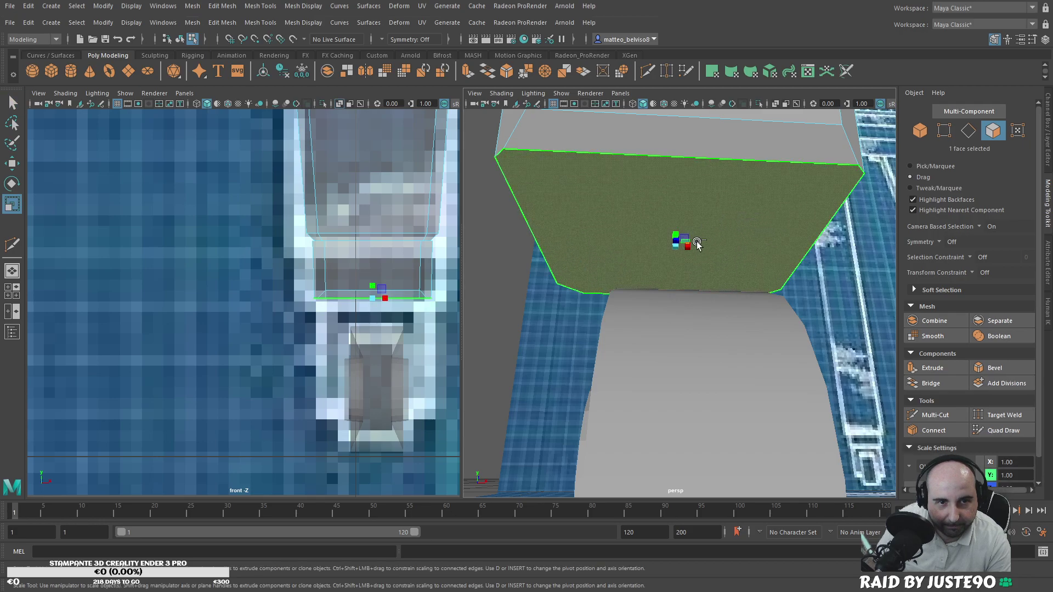
pyautogui.keyDown('shift'); pyautogui.moveTo(684, 240); pyautogui.dragTo(683, 239); pyautogui.keyUp('shift')
pyautogui.moveTo(684, 241); pyautogui.dragTo(683, 242, button='middle')
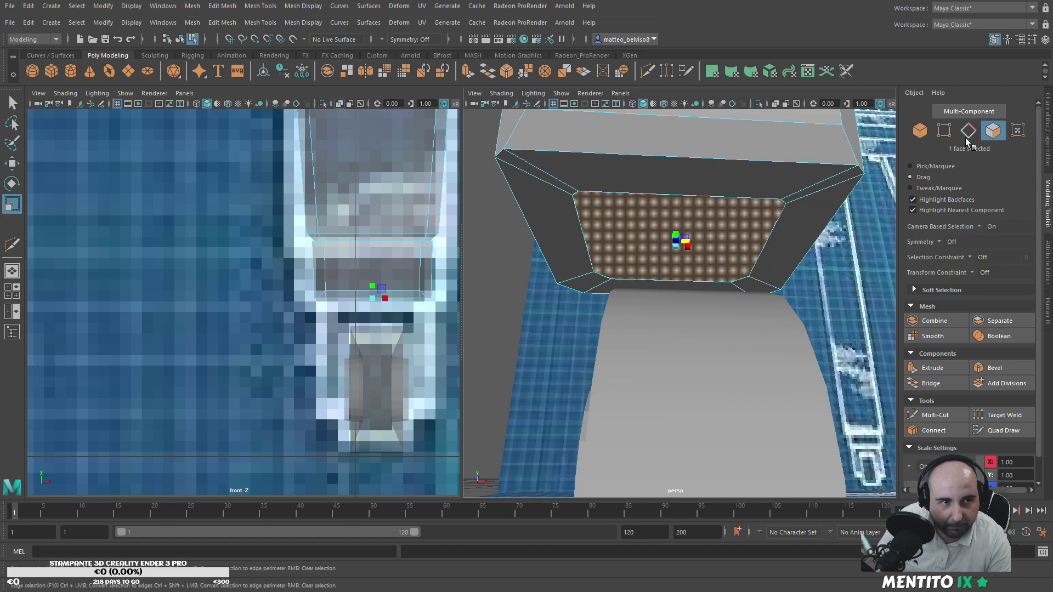
# Step: Select the two side border faces on the leg's underside and extrude them downward into fork prongs around the wheel
pyautogui.click(992, 131)
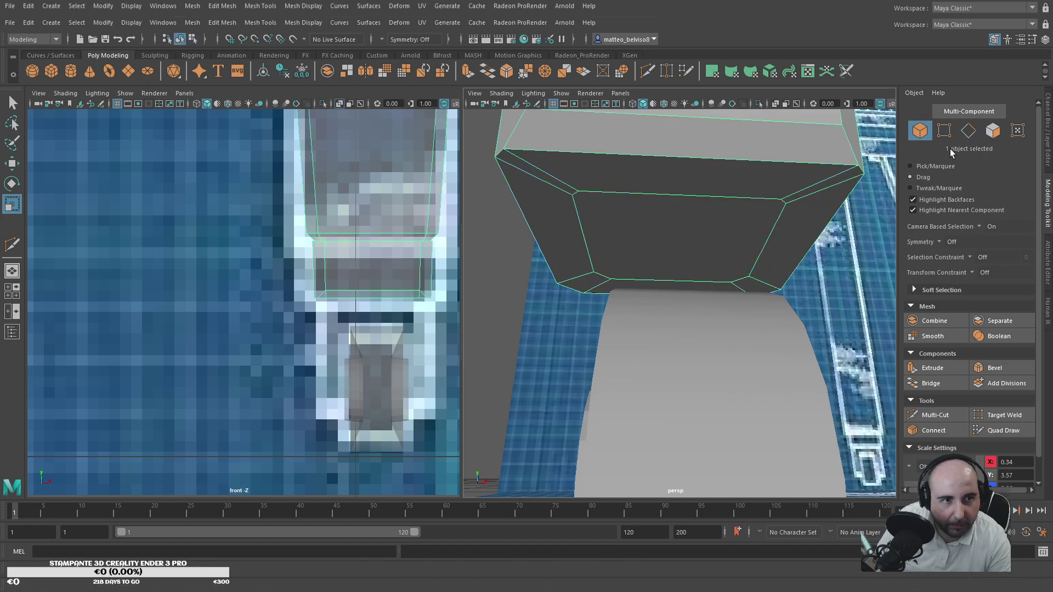
pyautogui.click(989, 136)
pyautogui.click(812, 214)
pyautogui.keyDown('shift'); pyautogui.click(575, 235); pyautogui.keyUp('shift')
pyautogui.press('w')
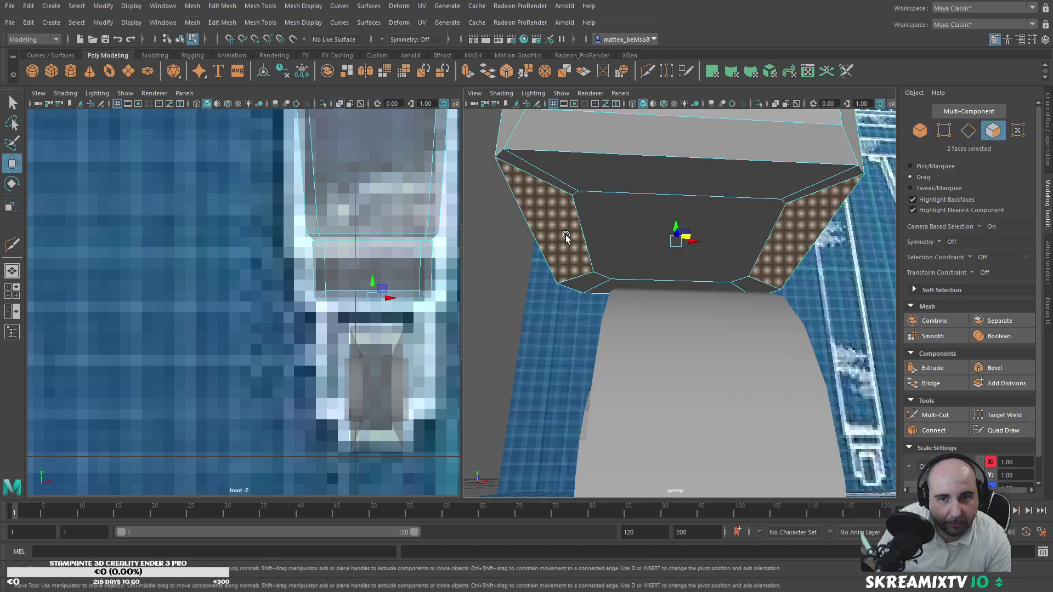
pyautogui.keyDown('shift'); pyautogui.moveTo(676, 229); pyautogui.dragTo(655, 474); pyautogui.keyUp('shift')
pyautogui.keyDown('alt'); pyautogui.moveTo(654, 474); pyautogui.dragTo(649, 418, button='right'); pyautogui.keyUp('alt')
pyautogui.keyDown('alt'); pyautogui.moveTo(649, 419); pyautogui.dragTo(646, 431); pyautogui.keyUp('alt')
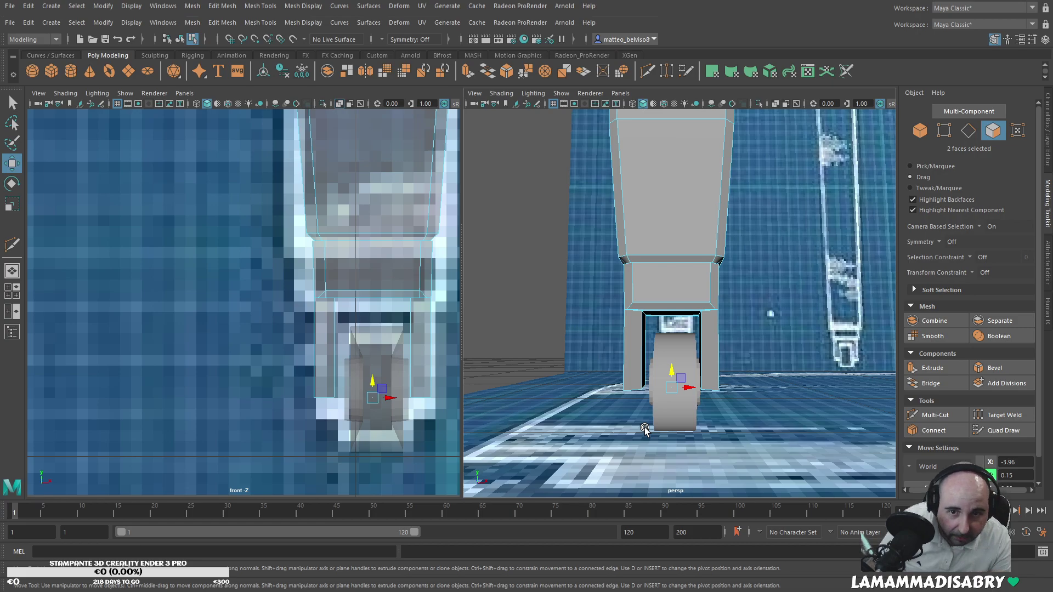
# Step: Extend both prongs further down to the blueprint's fork ends and adjust their end faces with the Scale tool
pyautogui.moveTo(672, 369); pyautogui.dragTo(676, 416)
pyautogui.press('r')
pyautogui.moveTo(682, 371); pyautogui.dragTo(680, 432)
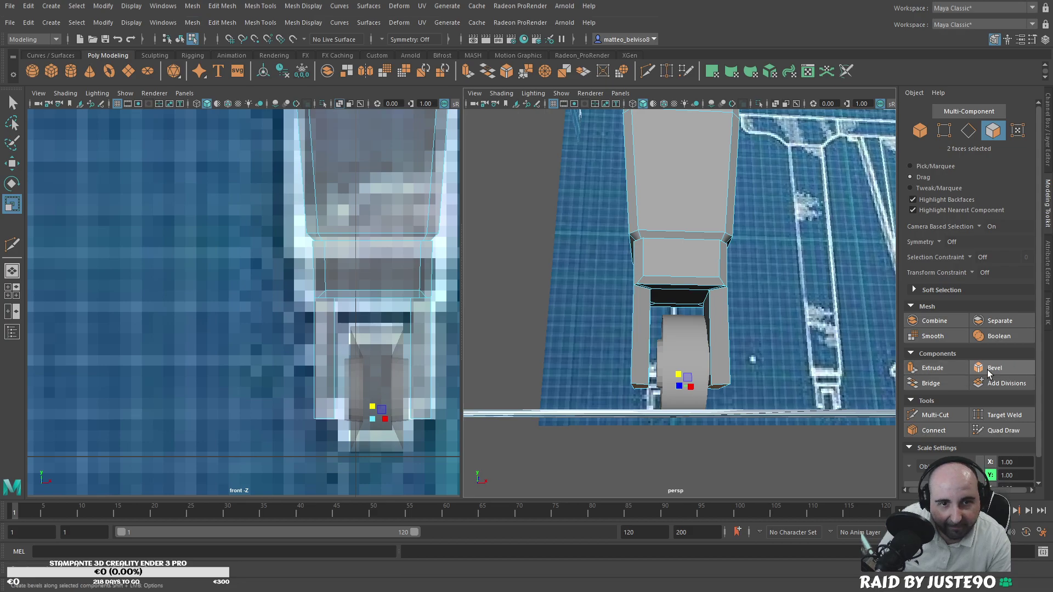
# Step: Select the vertical corner edges of both fork prongs and bevel them with a fraction of 0.9
pyautogui.keyDown('alt'); pyautogui.moveTo(722, 352); pyautogui.dragTo(741, 368); pyautogui.keyUp('alt')
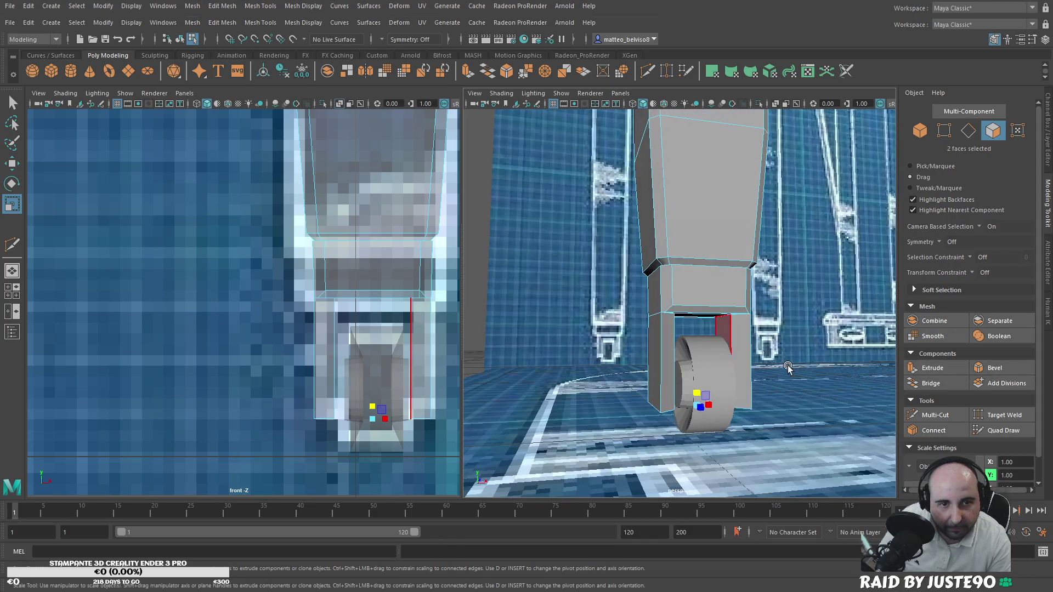
pyautogui.press('t')
pyautogui.click(663, 371)
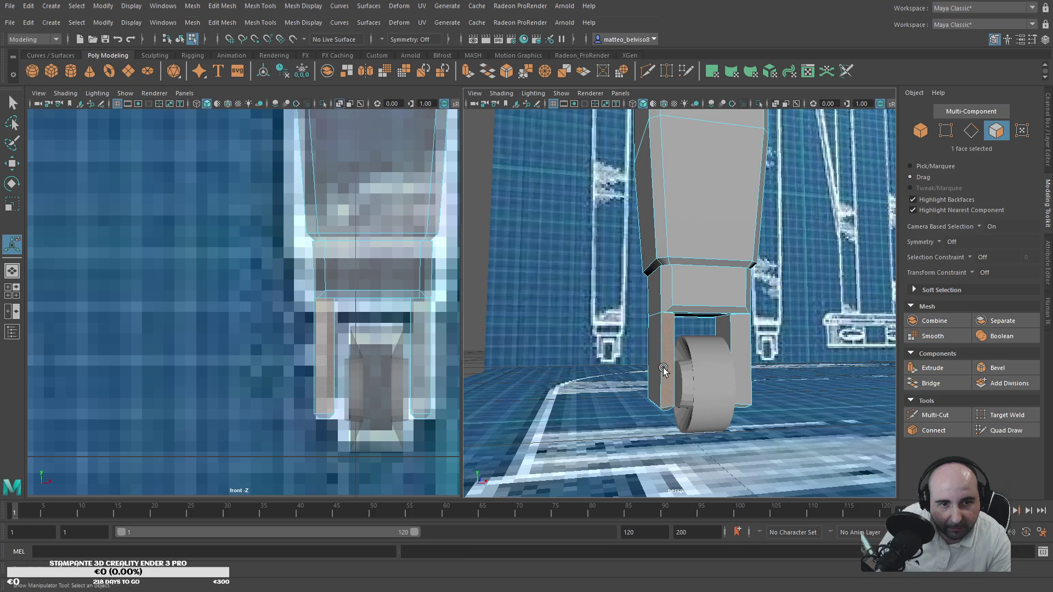
pyautogui.click(971, 130)
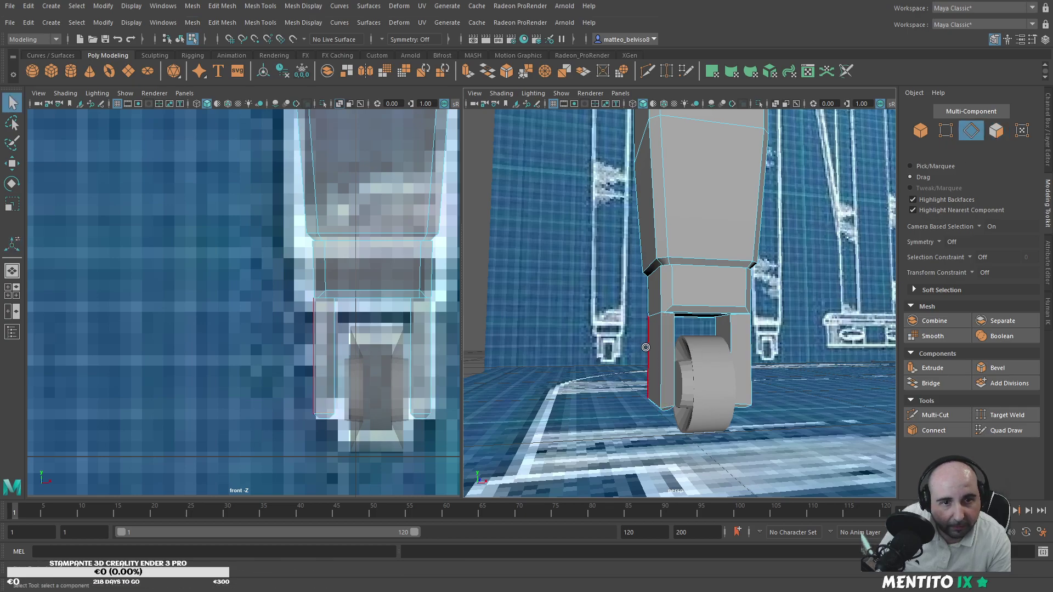
pyautogui.keyDown('alt'); pyautogui.moveTo(674, 350); pyautogui.dragTo(826, 371); pyautogui.keyUp('alt')
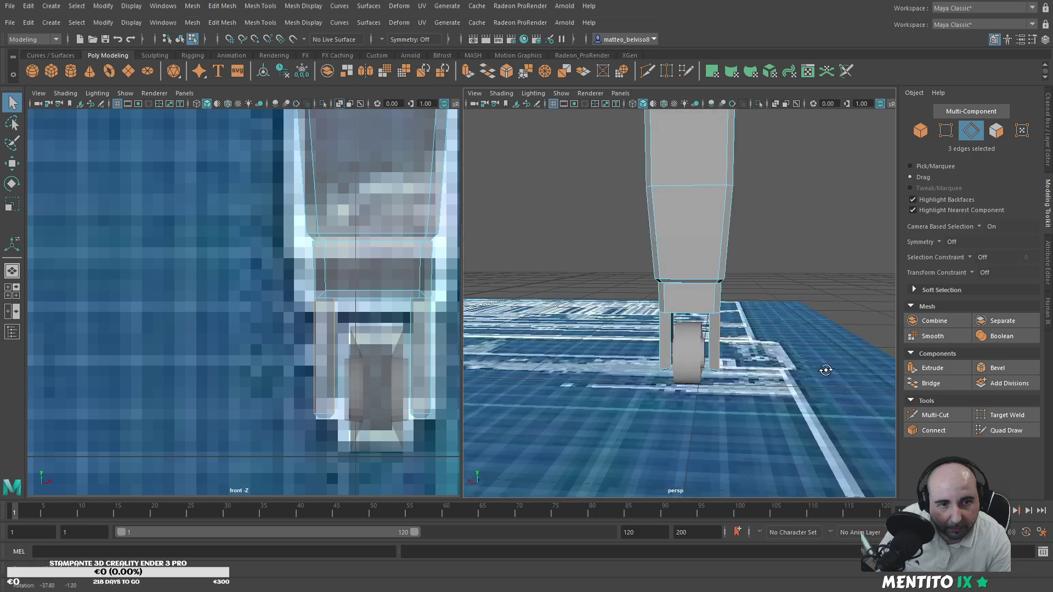
pyautogui.keyDown('shift'); pyautogui.click(671, 337); pyautogui.keyUp('shift')
pyautogui.keyDown('shift'); pyautogui.click(662, 338); pyautogui.keyUp('shift')
pyautogui.keyDown('alt'); pyautogui.moveTo(663, 338); pyautogui.dragTo(658, 401); pyautogui.keyUp('alt')
pyautogui.click(997, 368)
pyautogui.moveTo(807, 313); pyautogui.dragTo(814, 309)
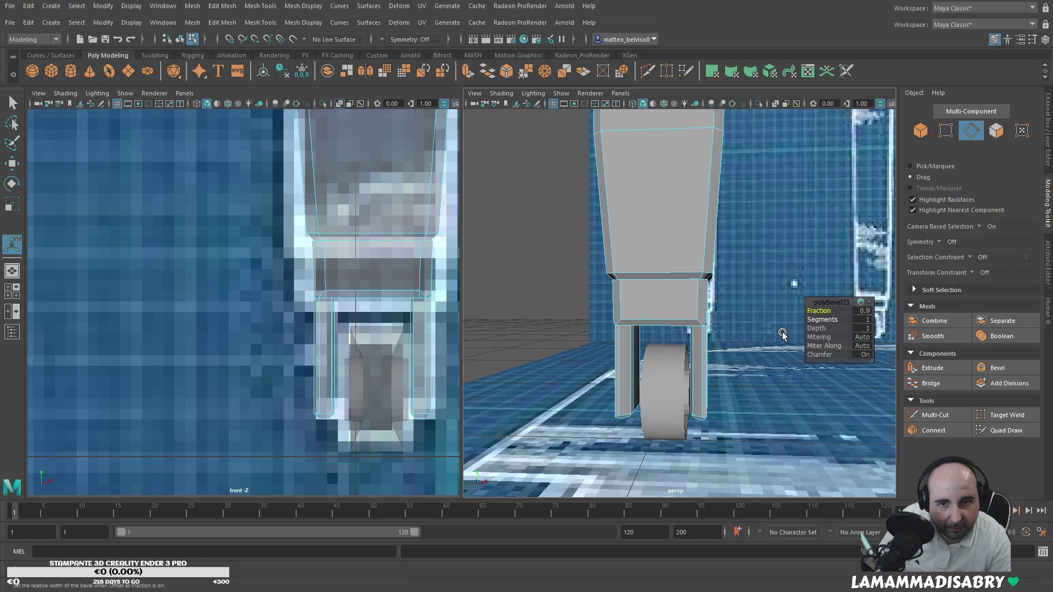
# Step: Select the wheel object, enlarge it slightly and shift it along the X axis to centre it between the prongs
pyautogui.click(923, 131)
pyautogui.click(670, 387)
pyautogui.keyDown('alt'); pyautogui.moveTo(661, 403); pyautogui.dragTo(699, 409); pyautogui.keyUp('alt')
pyautogui.press('r')
pyautogui.press('w')
pyautogui.scroll(6, 681, 395)
pyautogui.scroll(-5, 707, 382)
pyautogui.keyDown('alt'); pyautogui.moveTo(699, 409); pyautogui.dragTo(756, 390, button='right'); pyautogui.keyUp('alt')
pyautogui.moveTo(756, 390)
pyautogui.keyDown('alt'); pyautogui.mouseDown()
pyautogui.moveTo(786, 386)
pyautogui.moveTo(758, 390)
pyautogui.moveTo(768, 384)
pyautogui.mouseUp(); pyautogui.keyUp('alt')
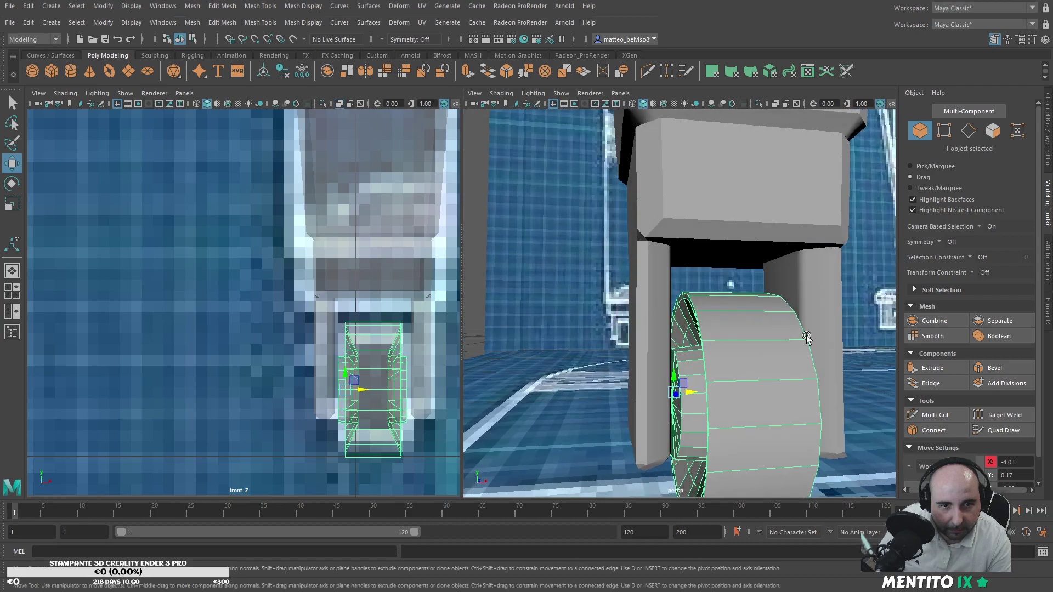
# Step: Select the outer hub faces on both sides of the wheel
pyautogui.click(994, 132)
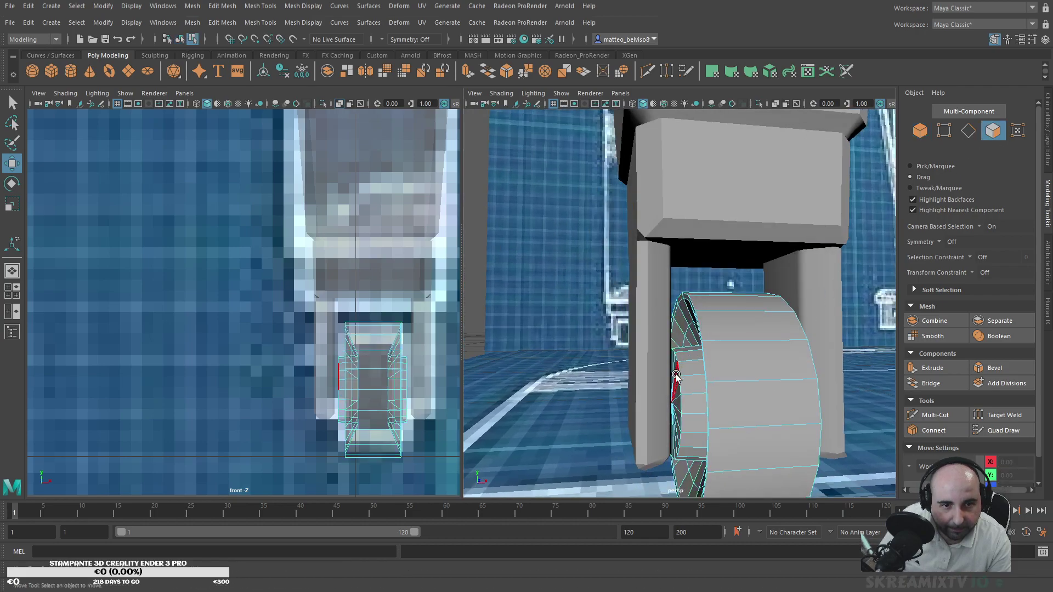
pyautogui.moveTo(675, 389); pyautogui.dragTo(689, 402)
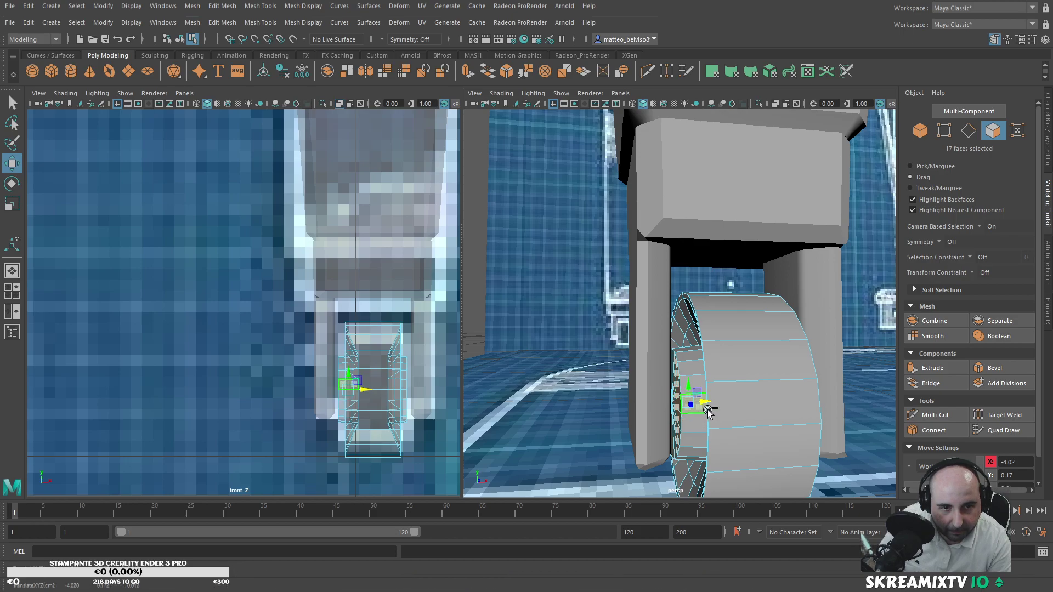
pyautogui.keyDown('ctrl'); pyautogui.click(704, 411); pyautogui.keyUp('ctrl')
pyautogui.moveTo(774, 417)
pyautogui.keyDown('alt'); pyautogui.mouseDown()
pyautogui.moveTo(738, 421)
pyautogui.moveTo(652, 387)
pyautogui.mouseUp(); pyautogui.keyUp('alt')
pyautogui.moveTo(652, 387)
pyautogui.keyDown('alt'); pyautogui.mouseDown()
pyautogui.moveTo(703, 414)
pyautogui.moveTo(681, 389)
pyautogui.moveTo(687, 406)
pyautogui.moveTo(678, 406)
pyautogui.mouseUp(); pyautogui.keyUp('alt')
pyautogui.press('r')
pyautogui.moveTo(583, 394); pyautogui.dragTo(716, 425)
pyautogui.press('w')
pyautogui.hotkey('ctrl', 'z')
pyautogui.press('r')
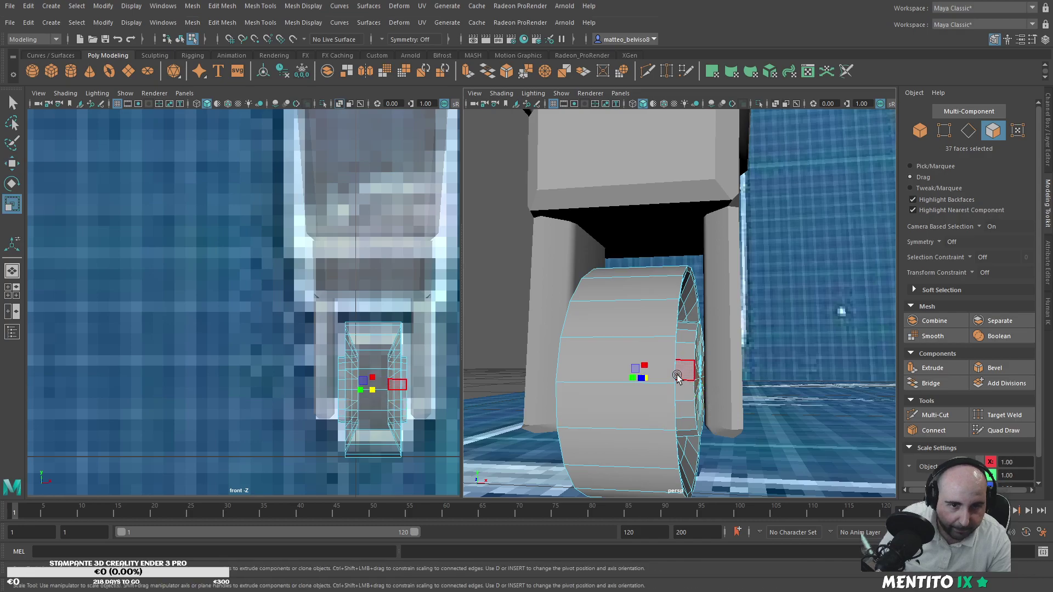
pyautogui.moveTo(648, 378); pyautogui.dragTo(698, 378)
pyautogui.keyDown('shift'); pyautogui.click(708, 365); pyautogui.keyUp('shift')
# Step: Try extruding and scaling the selected hub faces together, and undo the changes
pyautogui.hotkey('ctrl', 'e')
pyautogui.hotkey('ctrl', 'z')
pyautogui.press('w')
pyautogui.keyDown('shift'); pyautogui.moveTo(716, 368); pyautogui.dragTo(713, 367); pyautogui.keyUp('shift')
pyautogui.keyDown('alt'); pyautogui.moveTo(671, 400); pyautogui.dragTo(688, 396); pyautogui.keyUp('alt')
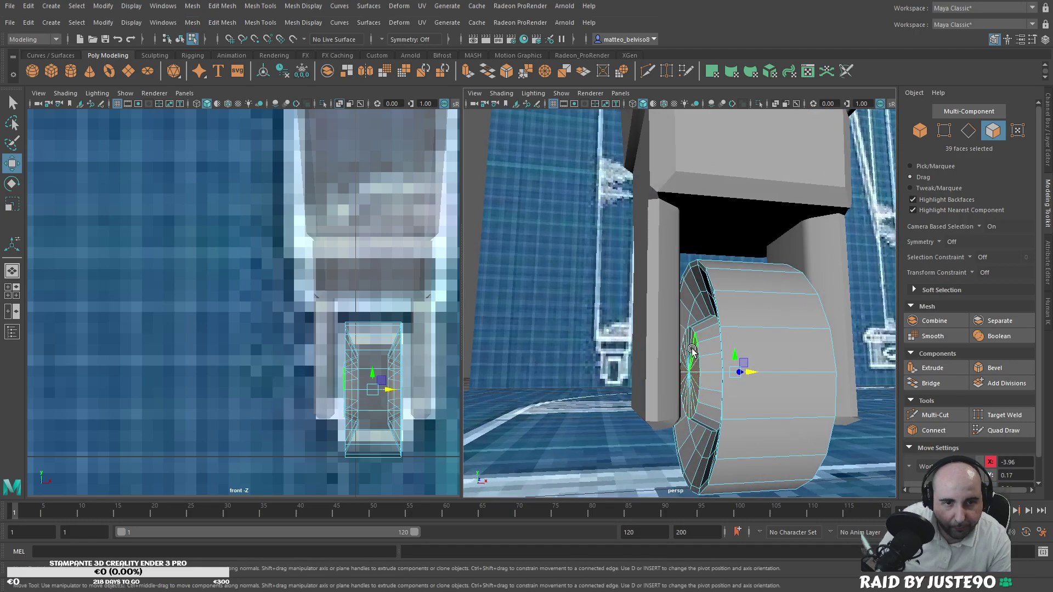
pyautogui.hotkey('ctrl', 'z')
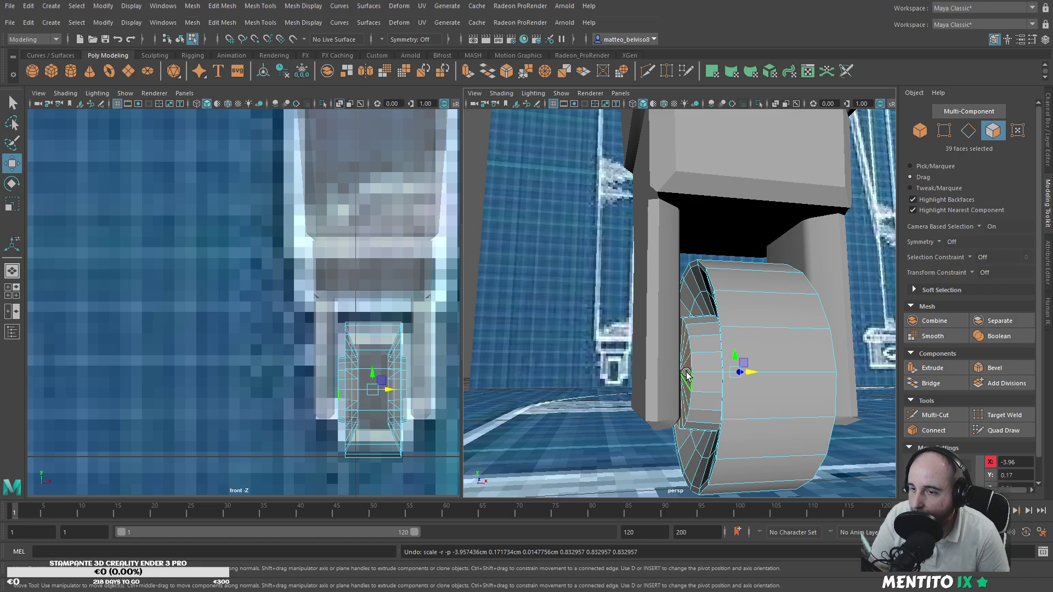
pyautogui.keyDown('alt'); pyautogui.moveTo(687, 375); pyautogui.dragTo(694, 373); pyautogui.keyUp('alt')
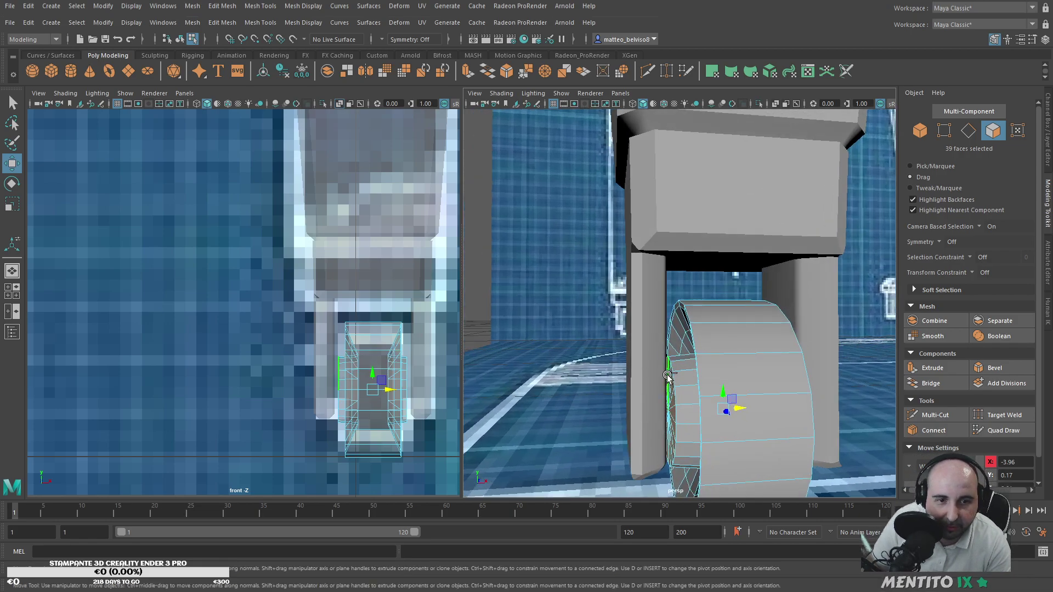
# Step: Scale the hub faces inward along the X axis until both hubs sit within the wheel's rim
pyautogui.keyDown('alt'); pyautogui.moveTo(676, 378); pyautogui.dragTo(818, 345); pyautogui.keyUp('alt')
pyautogui.press('r')
pyautogui.moveTo(749, 397); pyautogui.dragTo(678, 392)
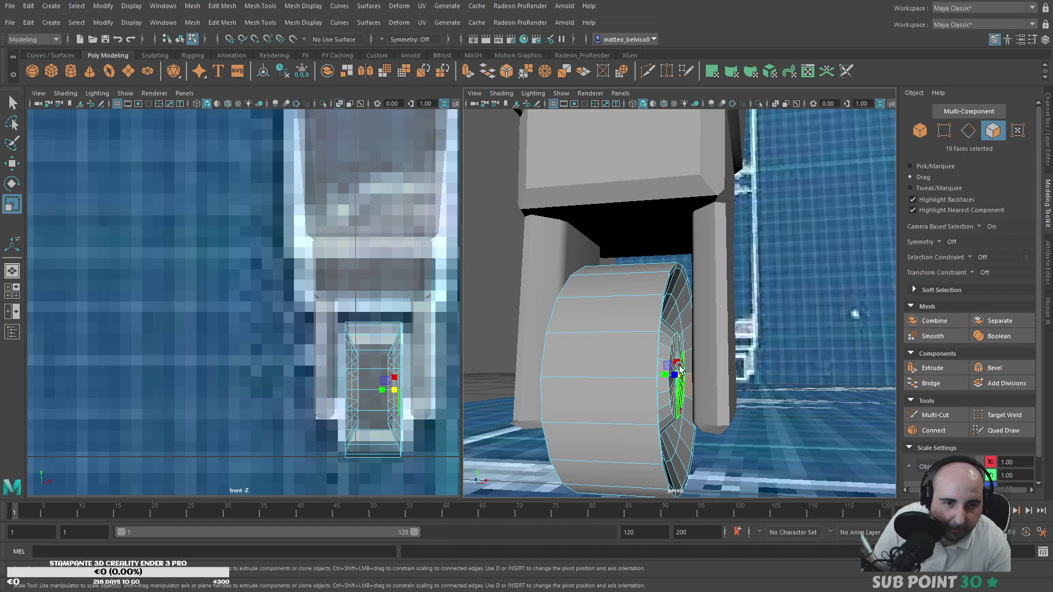
# Step: Extrude one side's hub faces outward along X to meet the adjacent prong and scale the end face down
pyautogui.keyDown('alt'); pyautogui.moveTo(677, 390); pyautogui.dragTo(705, 409); pyautogui.keyUp('alt')
pyautogui.press('w')
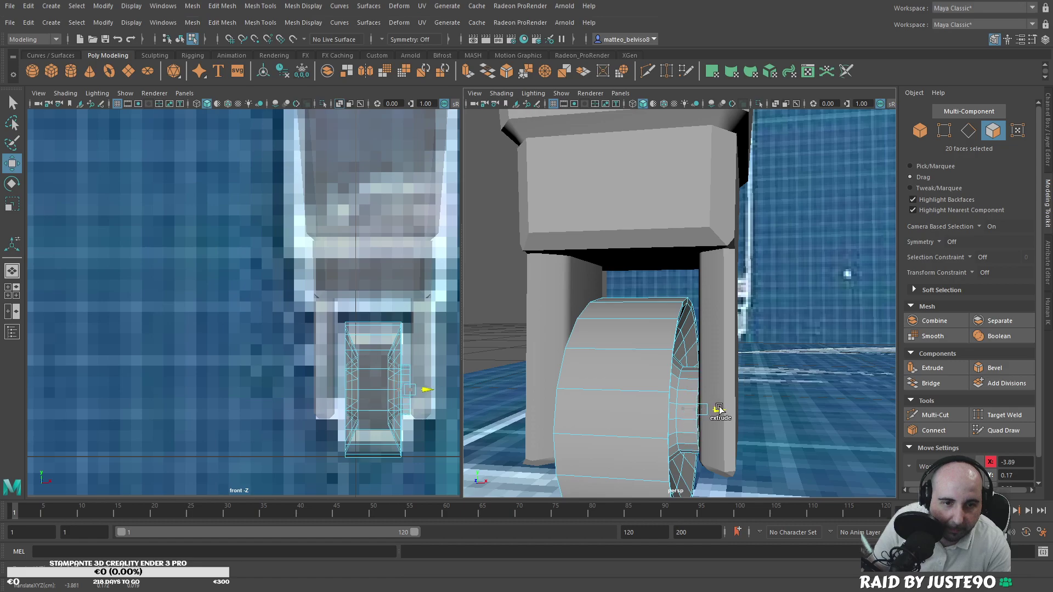
pyautogui.keyDown('alt'); pyautogui.moveTo(725, 421); pyautogui.dragTo(682, 413); pyautogui.keyUp('alt')
pyautogui.press('r')
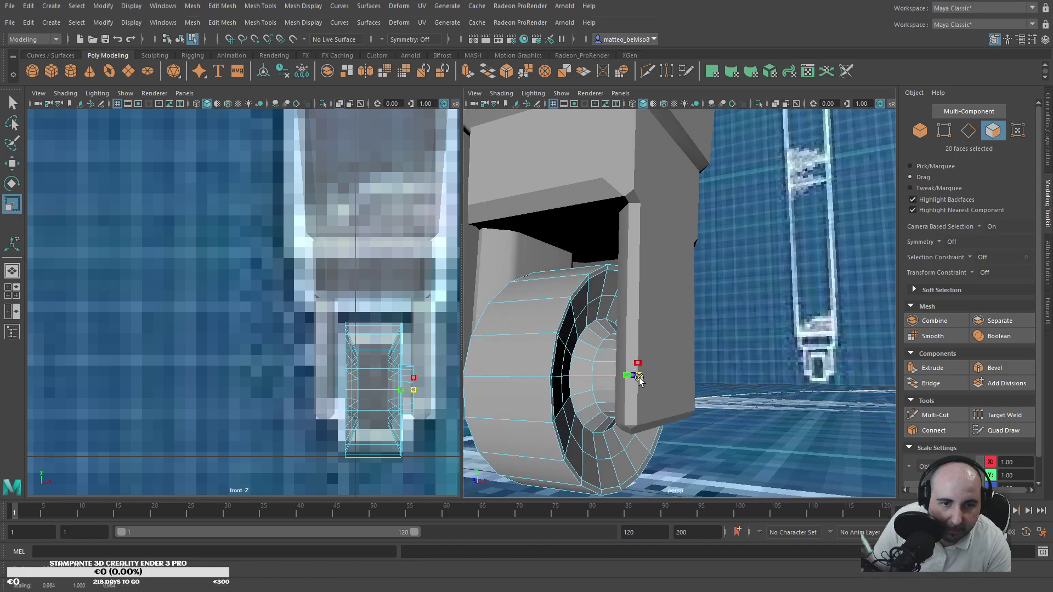
pyautogui.keyDown('alt'); pyautogui.moveTo(637, 380); pyautogui.dragTo(657, 414); pyautogui.keyUp('alt')
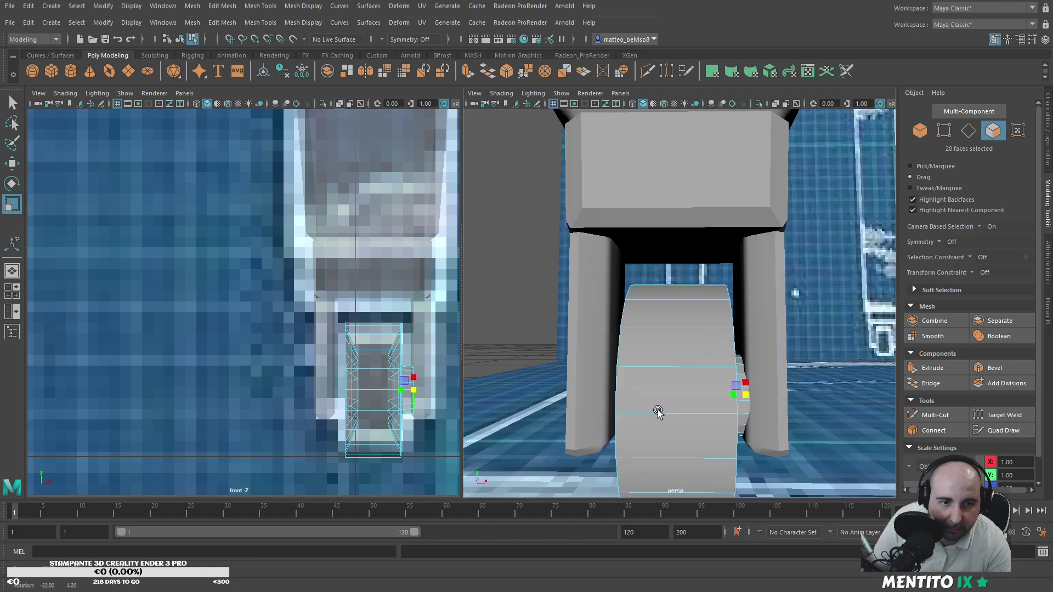
pyautogui.moveTo(746, 395); pyautogui.dragTo(738, 421)
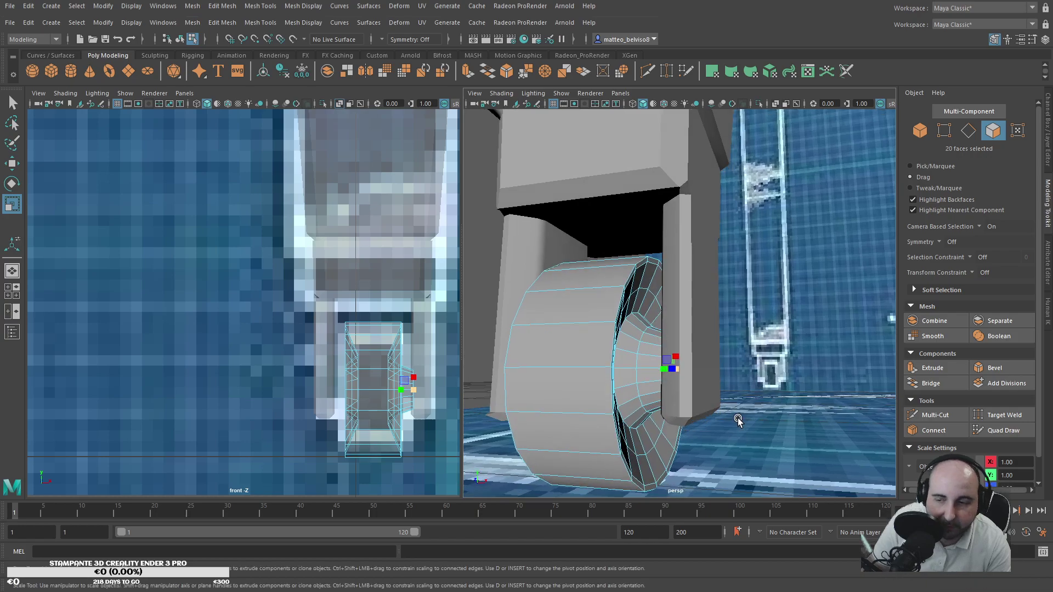
# Step: Extrude the opposite side's hub faces toward the other prong, scale their end, and return to object selection
pyautogui.keyDown('alt'); pyautogui.moveTo(640, 438); pyautogui.dragTo(633, 435); pyautogui.keyUp('alt')
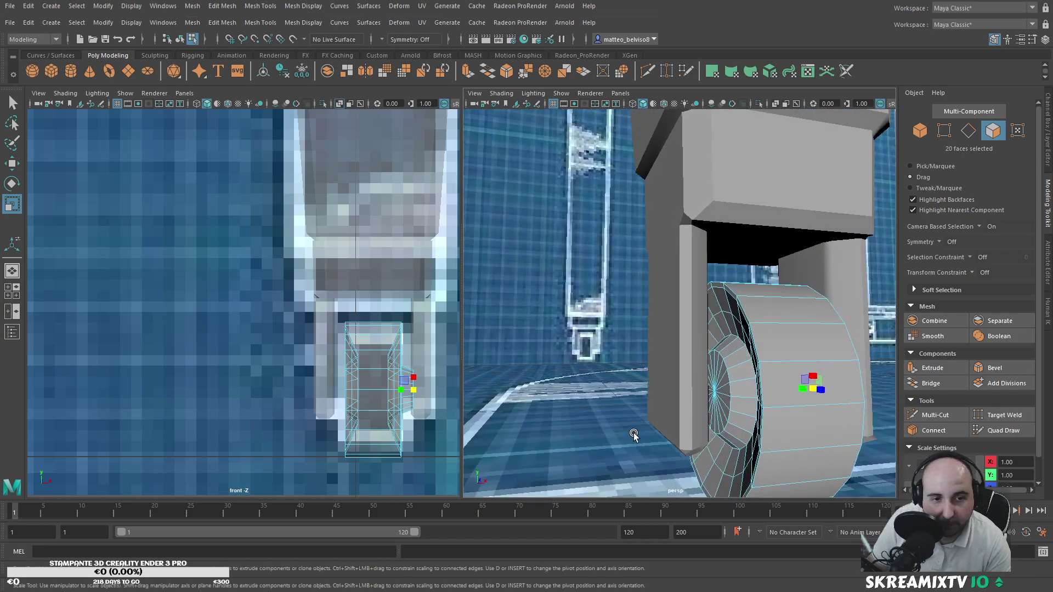
pyautogui.click(721, 382)
pyautogui.keyDown('alt'); pyautogui.moveTo(720, 381); pyautogui.dragTo(698, 406); pyautogui.keyUp('alt')
pyautogui.press('w')
pyautogui.press('r')
pyautogui.scroll(-4, 666, 396)
pyautogui.scroll(-2, 669, 396)
pyautogui.scroll(-5, 715, 386)
pyautogui.keyDown('alt'); pyautogui.moveTo(719, 288); pyautogui.dragTo(752, 325); pyautogui.keyUp('alt')
pyautogui.click(919, 131)
# Step: Move the leg along the Z axis toward the keyboard side and try duplicating it
pyautogui.keyDown('alt'); pyautogui.moveTo(793, 267); pyautogui.dragTo(446, 306); pyautogui.keyUp('alt')
pyautogui.scroll(-10, 291, 324)
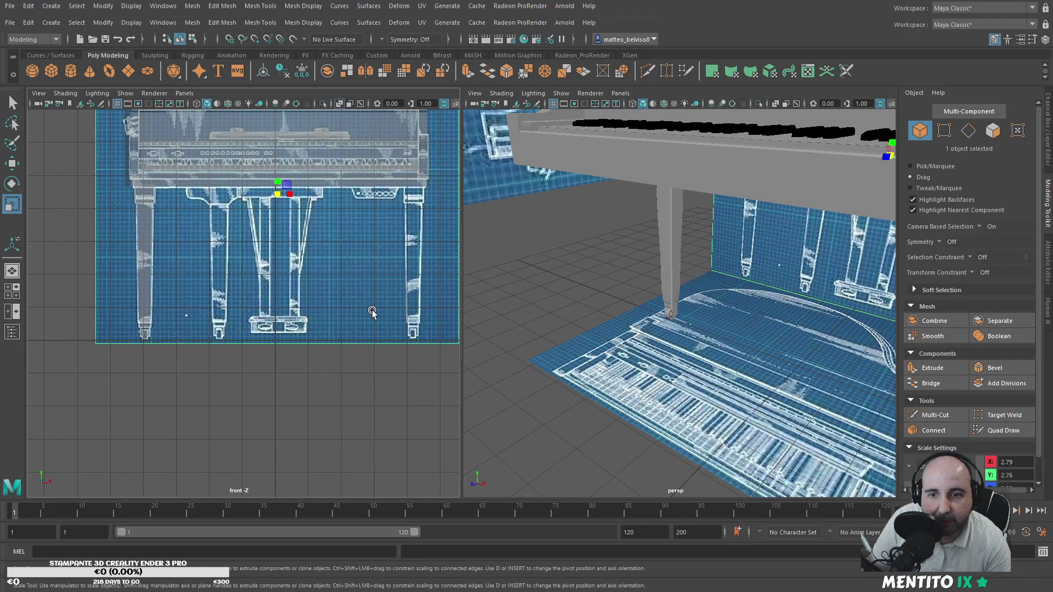
pyautogui.click(678, 248)
pyautogui.keyDown('alt'); pyautogui.moveTo(677, 248); pyautogui.dragTo(599, 300); pyautogui.keyUp('alt')
pyautogui.press('w')
pyautogui.scroll(-5, 540, 315)
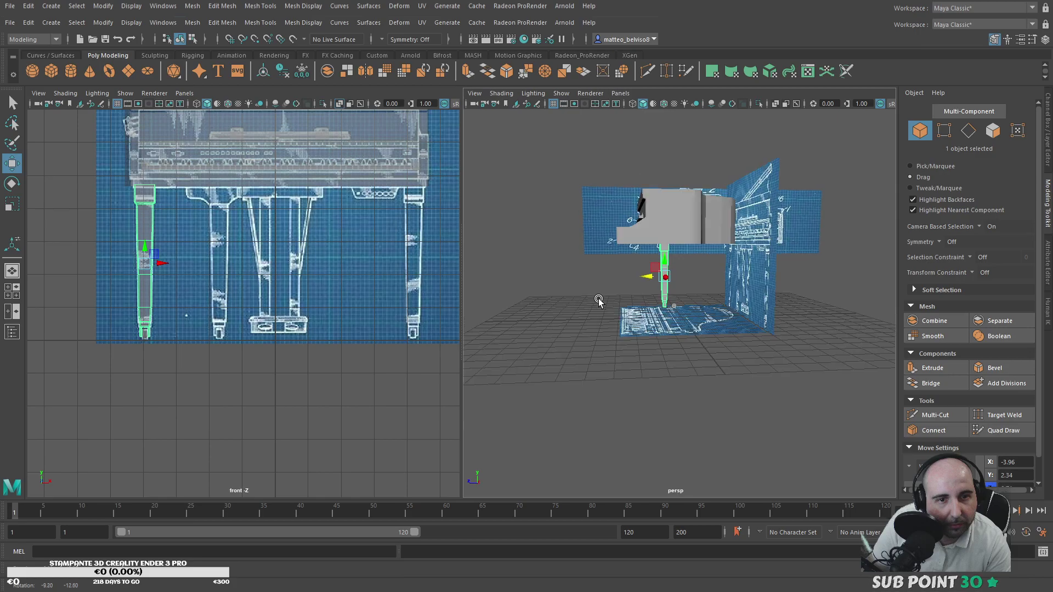
pyautogui.keyDown('alt'); pyautogui.moveTo(599, 300); pyautogui.dragTo(638, 328, button='right'); pyautogui.keyUp('alt')
pyautogui.hotkey('ctrl', 'd')
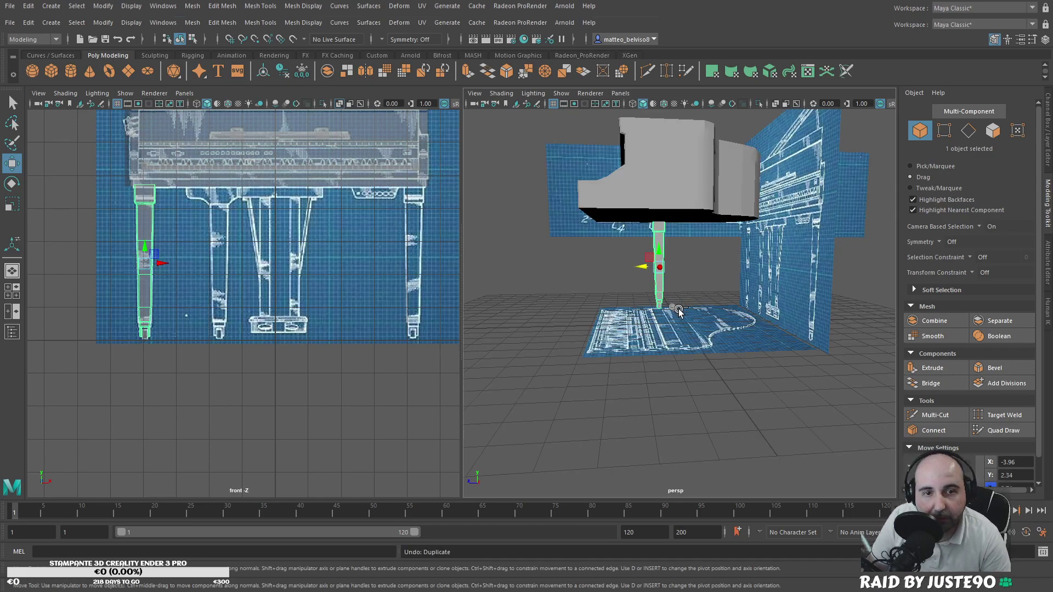
# Step: Select the caster wheel and move it along the Z axis back between the leg's prongs
pyautogui.scroll(8, 680, 311)
pyautogui.click(660, 321)
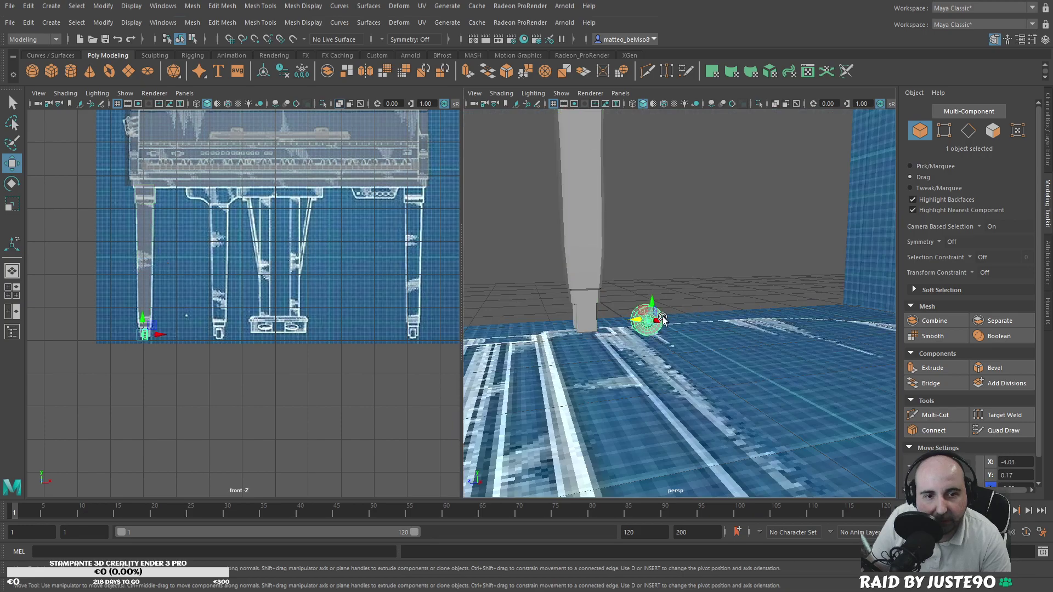
pyautogui.moveTo(658, 322); pyautogui.dragTo(819, 381)
pyautogui.scroll(5, 754, 366)
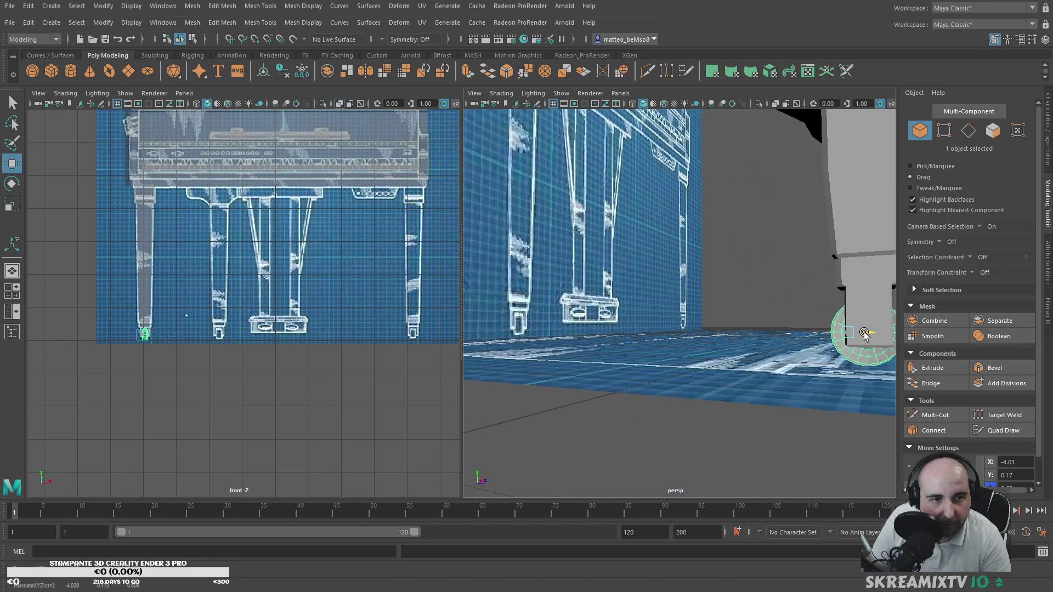
# Step: Add the leg to the caster wheel selection and combine both into a single mesh
pyautogui.keyDown('alt'); pyautogui.moveTo(859, 332); pyautogui.dragTo(725, 339); pyautogui.keyUp('alt')
pyautogui.keyDown('shift'); pyautogui.click(637, 304); pyautogui.keyUp('shift')
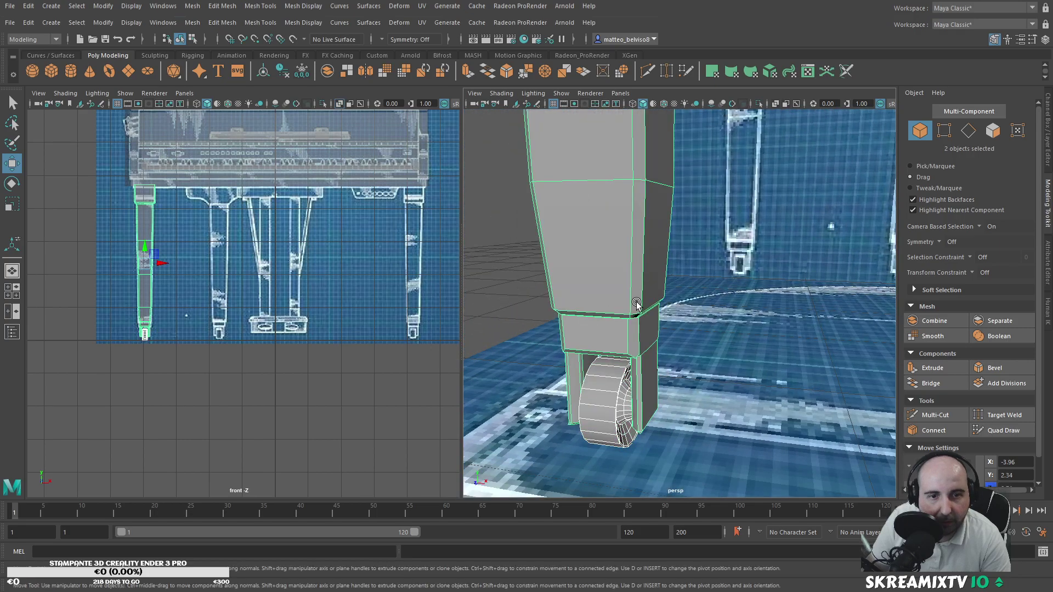
pyautogui.click(327, 70)
pyautogui.scroll(-8, 666, 304)
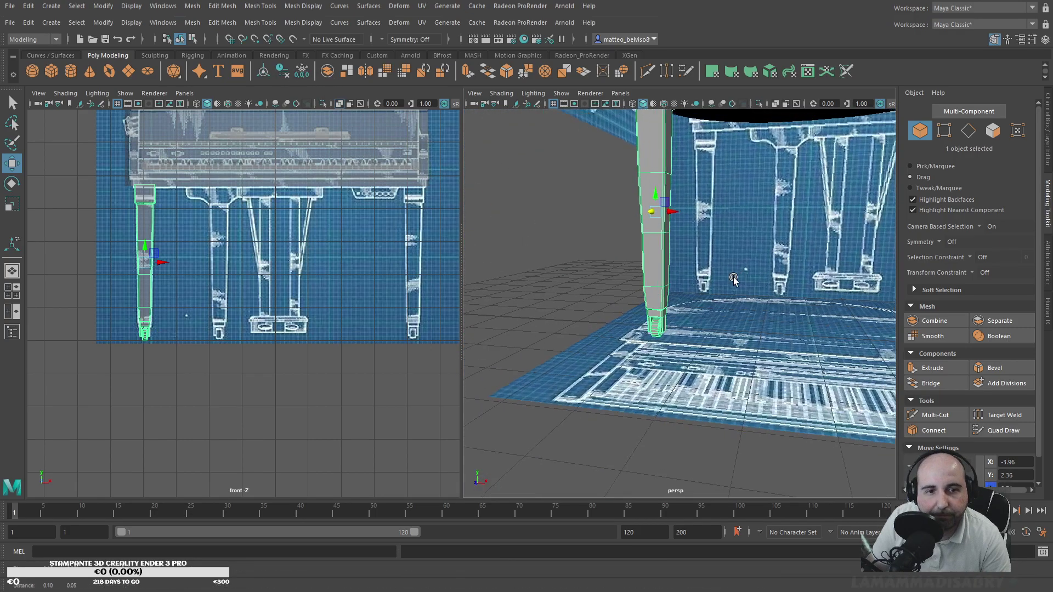
# Step: Duplicate the combined leg and move the copy along X to about 4.18, under the keyboard's opposite end
pyautogui.keyDown('alt'); pyautogui.moveTo(740, 274); pyautogui.dragTo(661, 344, button='middle'); pyautogui.keyUp('alt')
pyautogui.moveTo(606, 282); pyautogui.dragTo(627, 289)
pyautogui.hotkey('ctrl', 'z')
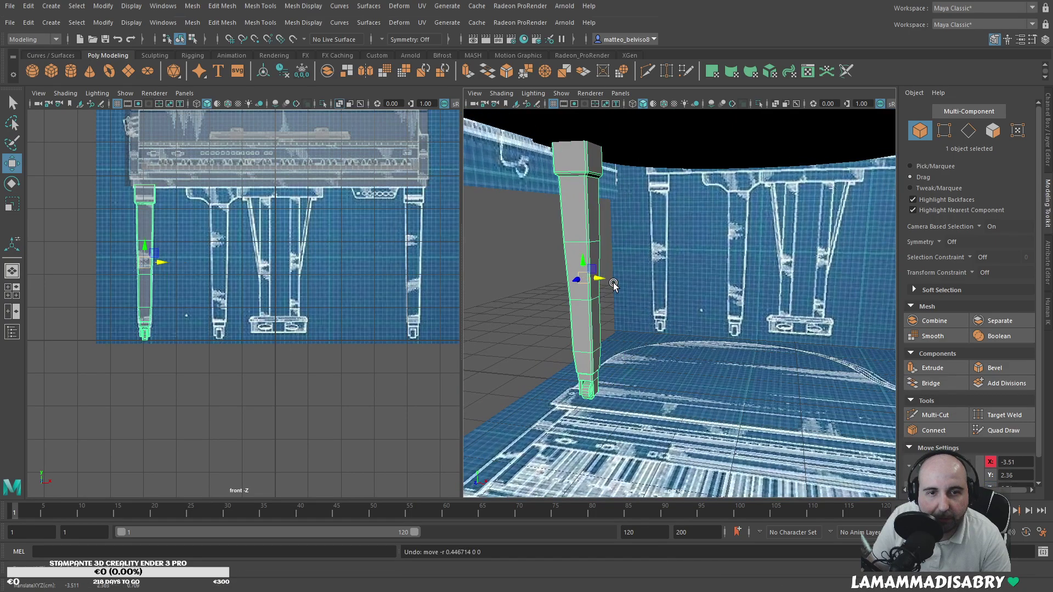
pyautogui.hotkey('ctrl', 'd')
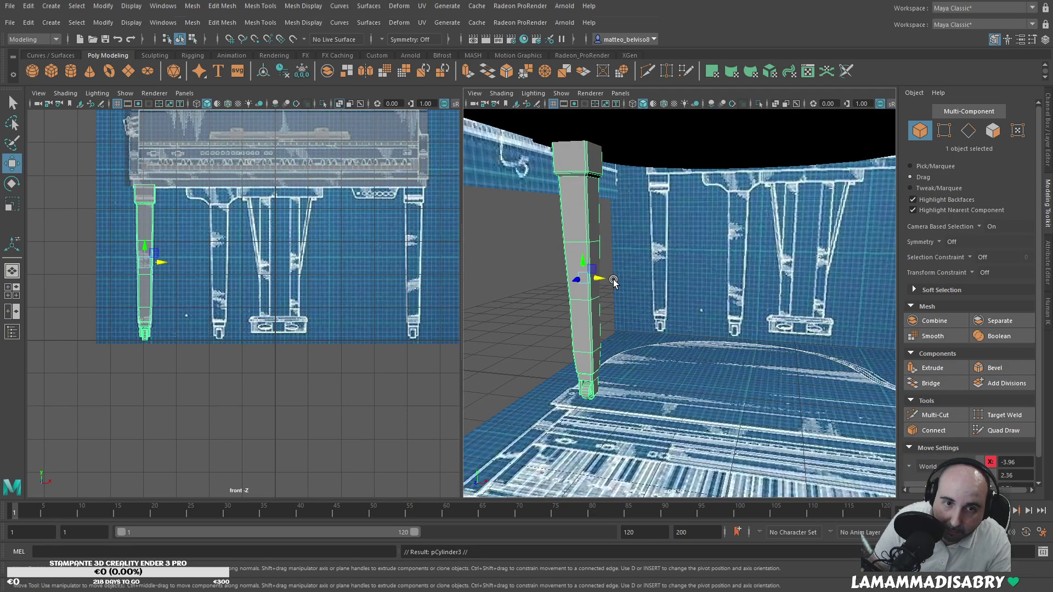
pyautogui.moveTo(601, 281); pyautogui.dragTo(790, 296)
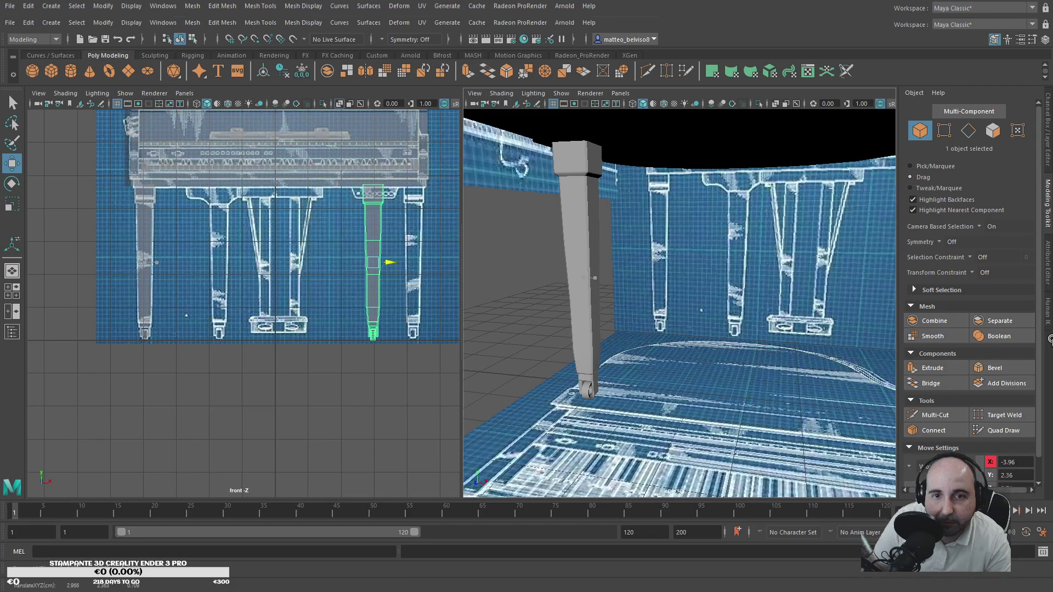
pyautogui.scroll(-5, 790, 295)
pyautogui.keyDown('alt'); pyautogui.moveTo(790, 295); pyautogui.dragTo(692, 303, button='middle'); pyautogui.keyUp('alt')
pyautogui.moveTo(727, 308); pyautogui.dragTo(765, 311)
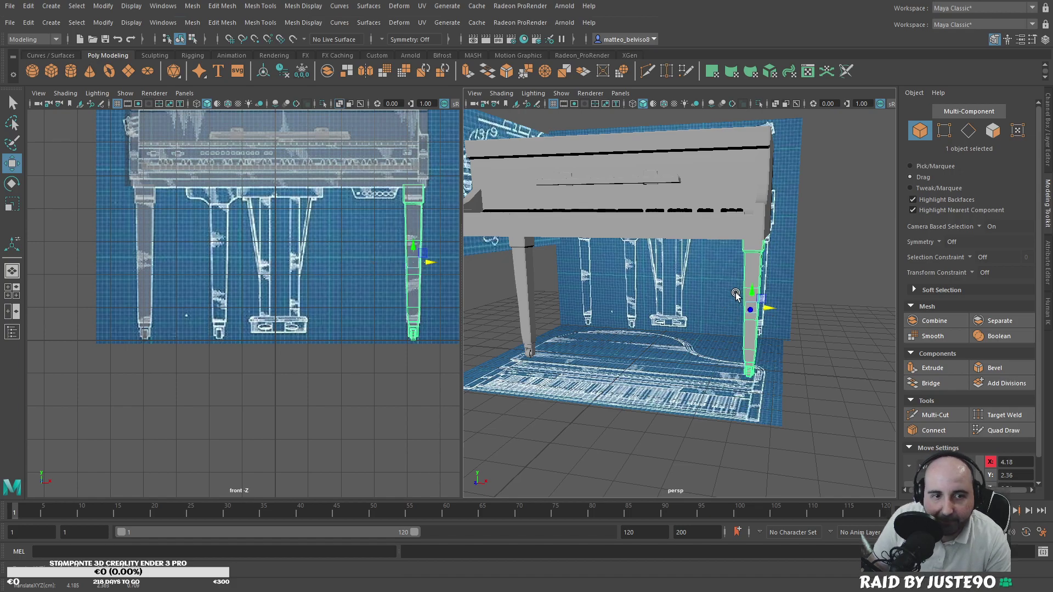
# Step: Duplicate the second front leg and place the copy as the rear leg, about -1.68 in X and farther back along Z
pyautogui.hotkey('ctrl', 'd')
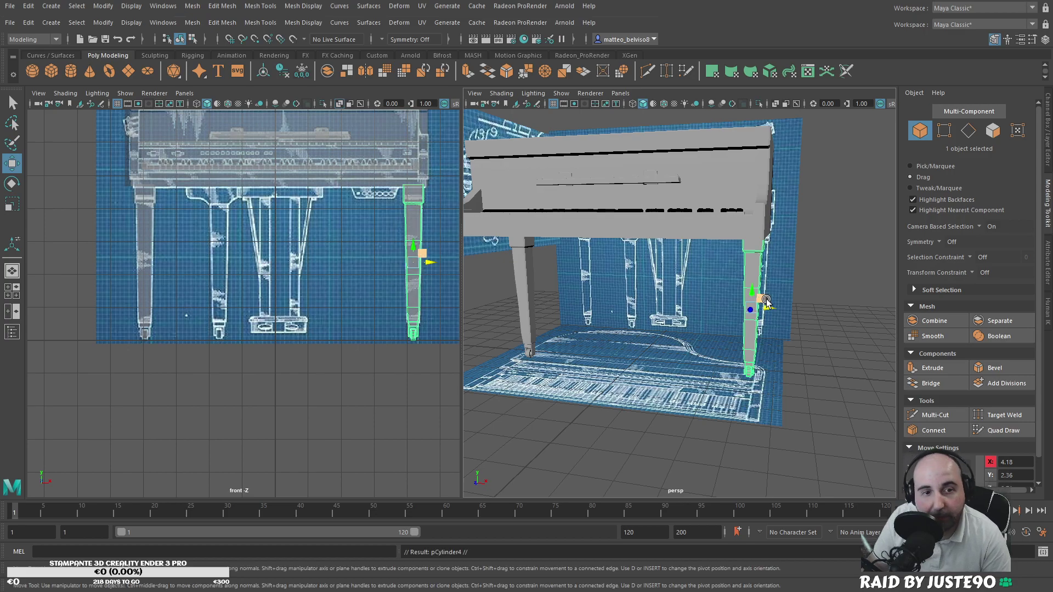
pyautogui.moveTo(772, 311); pyautogui.dragTo(795, 337)
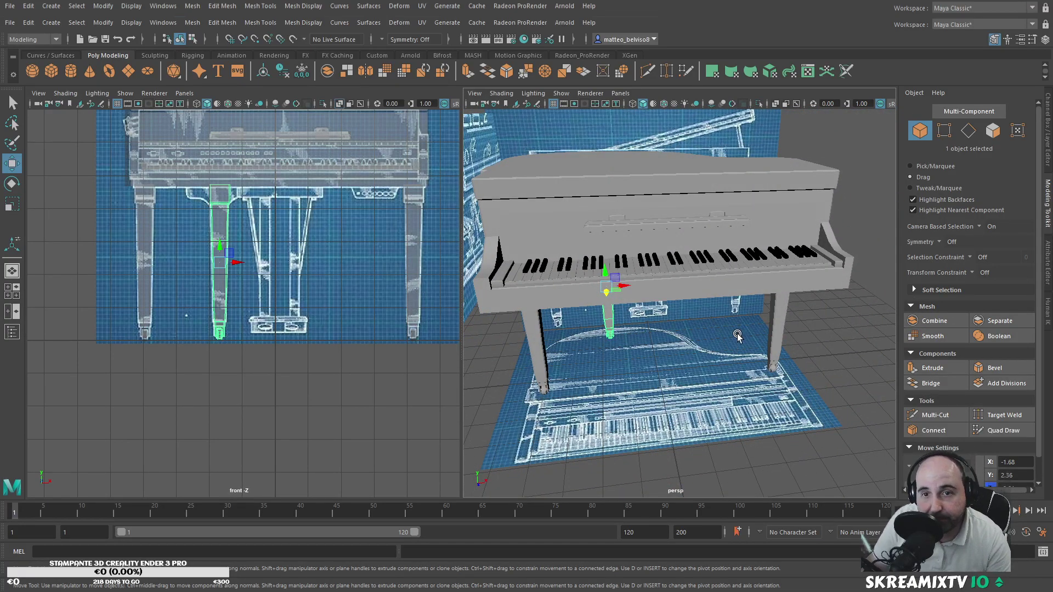
# Step: Extrude one side face of the rear leg's top block outward along X to about -2.75, matching the blueprint bracket
pyautogui.scroll(10, 651, 316)
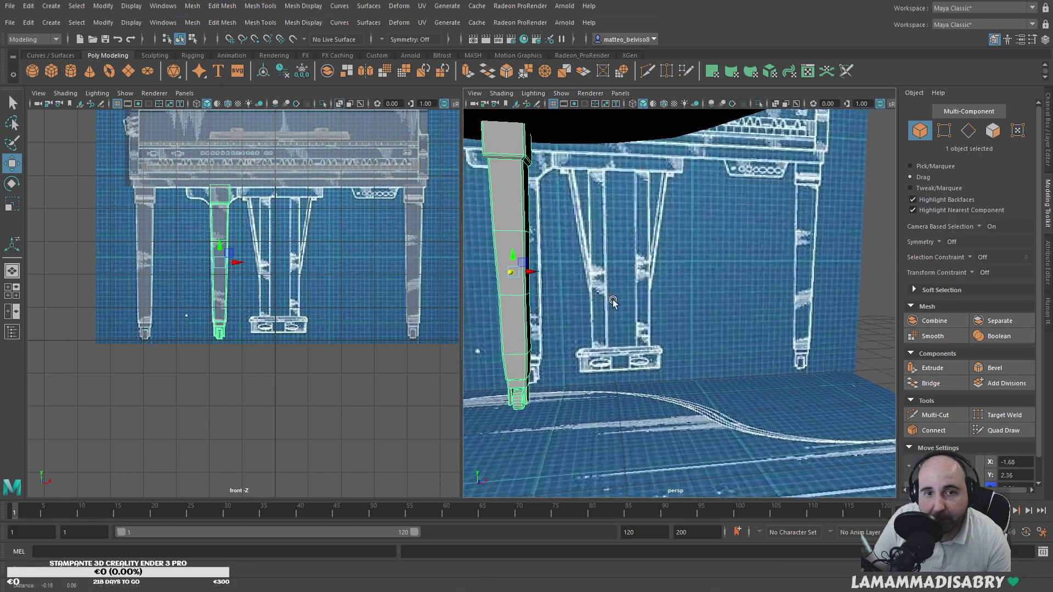
pyautogui.keyDown('alt'); pyautogui.moveTo(672, 356); pyautogui.dragTo(730, 343); pyautogui.keyUp('alt')
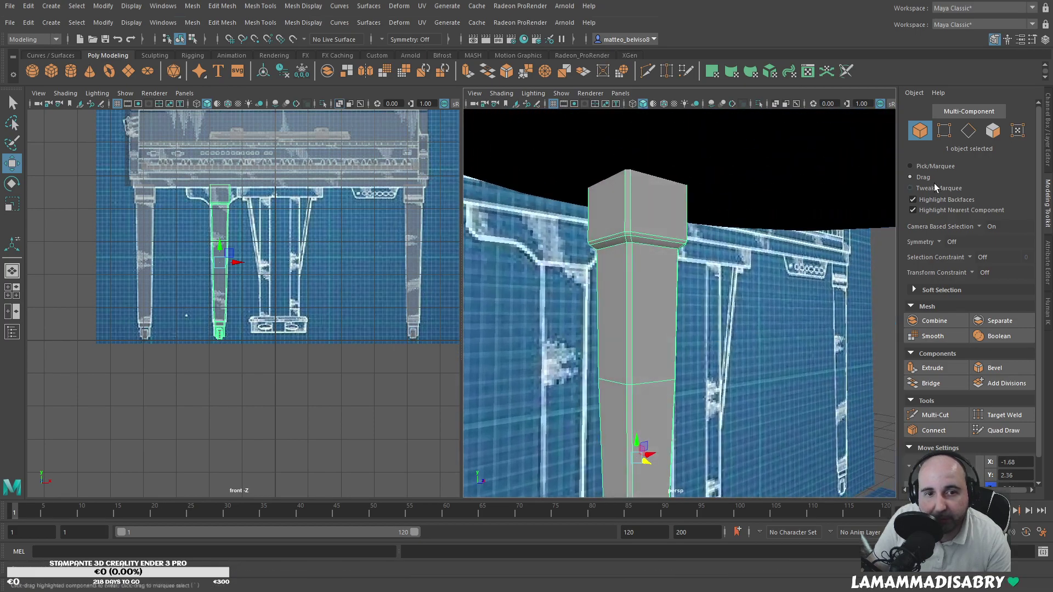
pyautogui.click(995, 132)
pyautogui.click(609, 212)
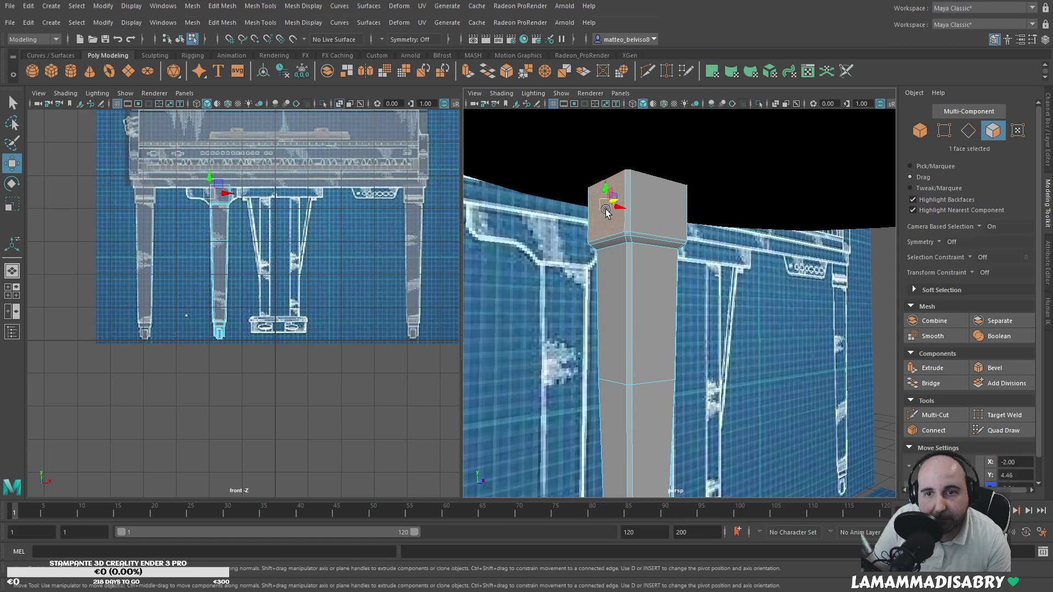
pyautogui.keyDown('shift'); pyautogui.moveTo(611, 210); pyautogui.dragTo(532, 195); pyautogui.keyUp('shift')
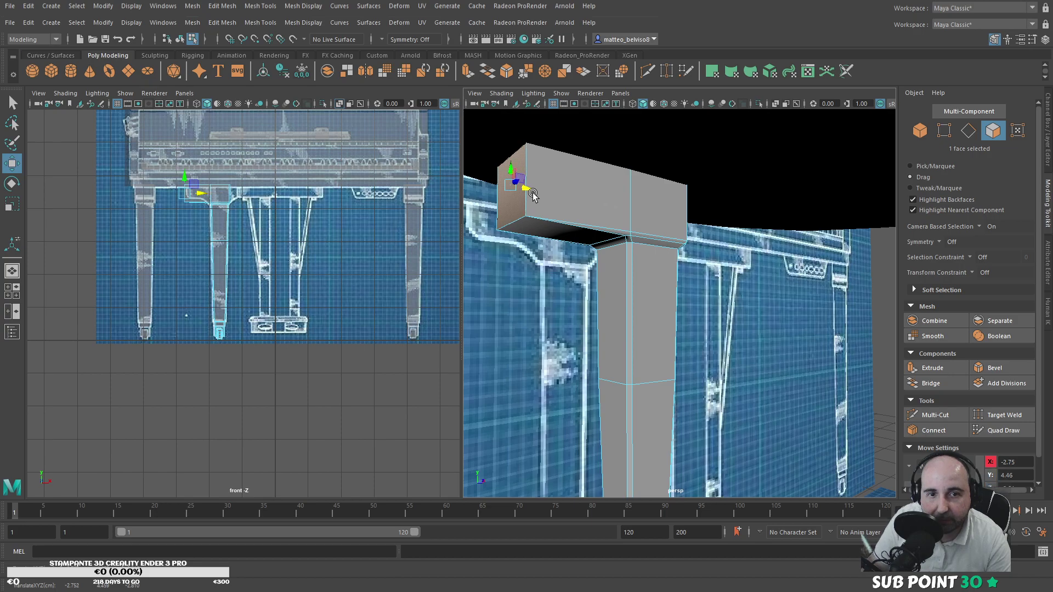
# Step: Extrude the block's opposite side face along X to about -0.57 and taper its end upward
pyautogui.keyDown('alt'); pyautogui.moveTo(650, 208); pyautogui.dragTo(540, 201); pyautogui.keyUp('alt')
pyautogui.click(692, 226)
pyautogui.keyDown('shift'); pyautogui.moveTo(706, 215); pyautogui.dragTo(787, 169); pyautogui.keyUp('shift')
pyautogui.press('r')
pyautogui.press('w')
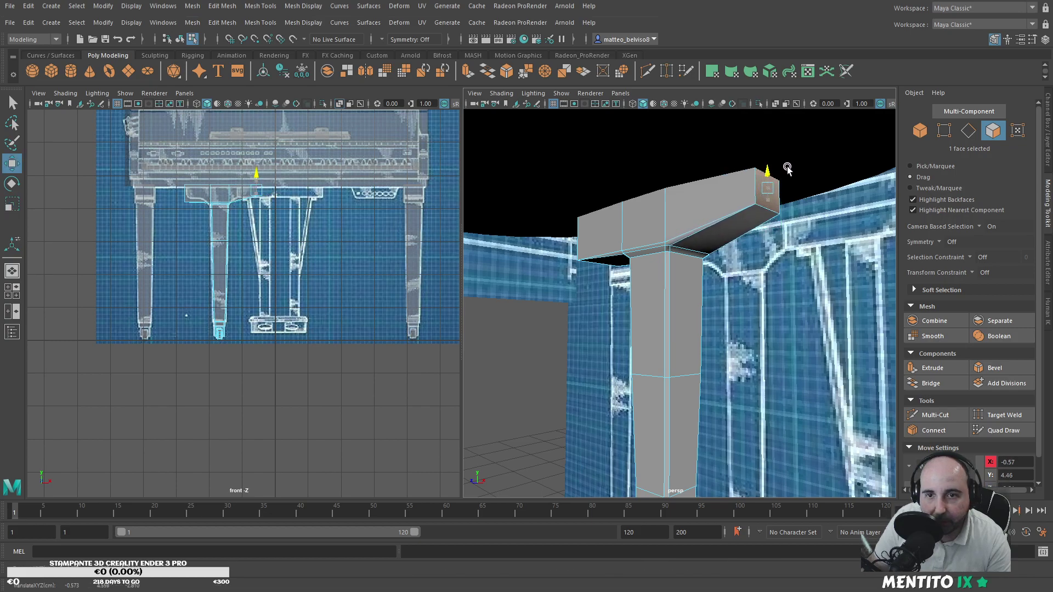
# Step: Scale the first bracket arm's end face vertically and raise it to about 4.54 in Y to match the taper
pyautogui.keyDown('alt'); pyautogui.moveTo(726, 189); pyautogui.dragTo(624, 219); pyautogui.keyUp('alt')
pyautogui.click(509, 205)
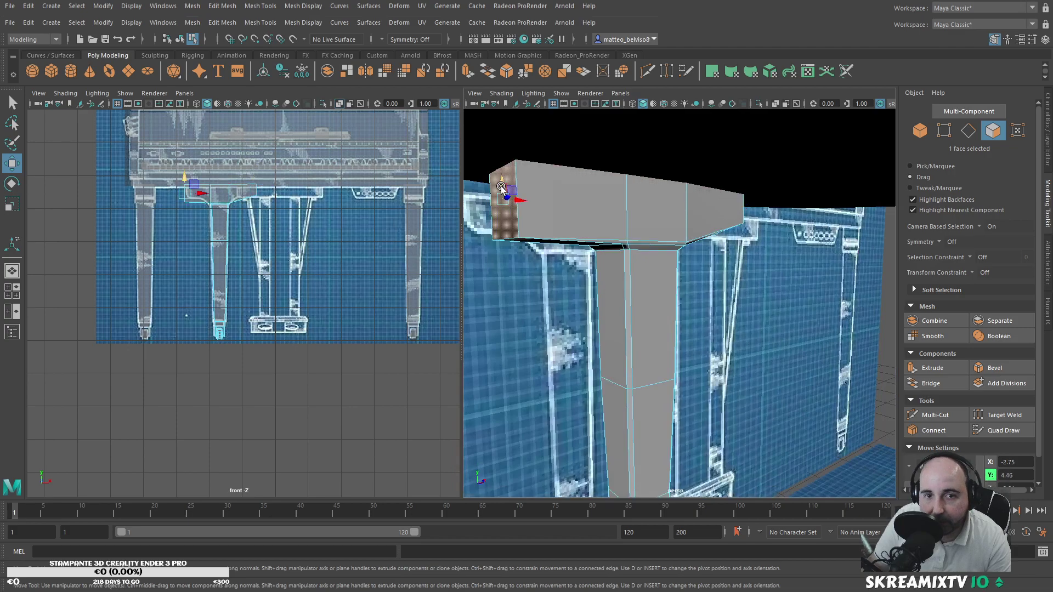
pyautogui.press('r')
pyautogui.moveTo(502, 190); pyautogui.dragTo(512, 168)
pyautogui.press('w')
pyautogui.scroll(3, 559, 221)
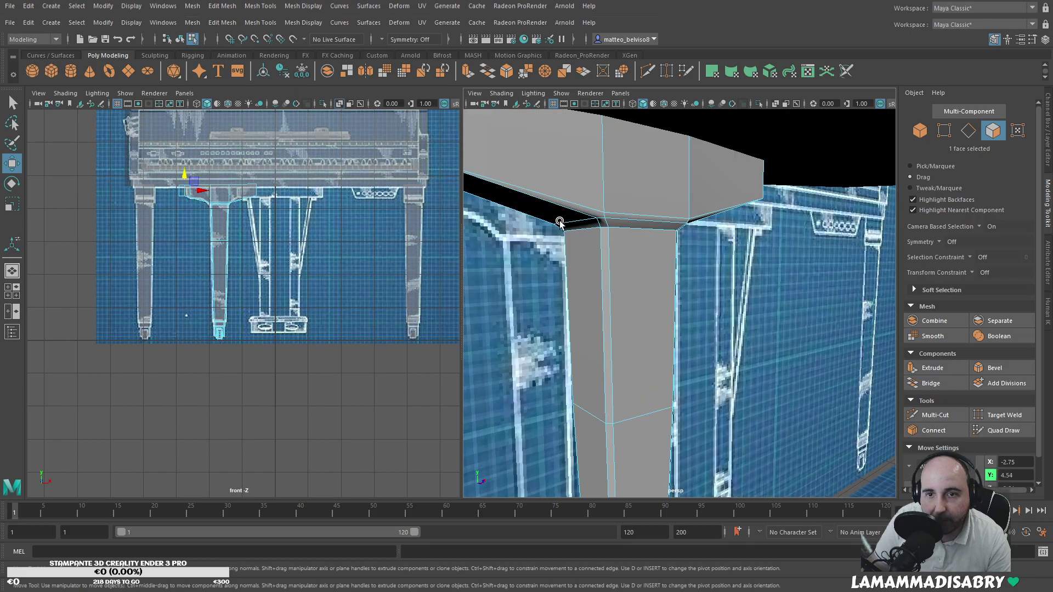
pyautogui.keyDown('alt'); pyautogui.moveTo(537, 219); pyautogui.dragTo(665, 251, button='middle'); pyautogui.keyUp('alt')
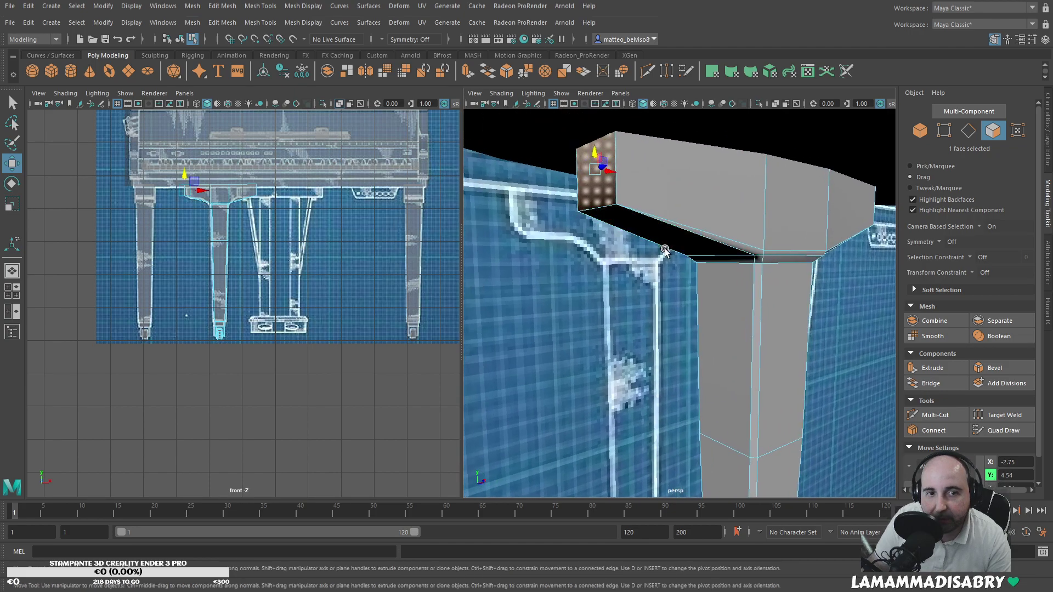
pyautogui.click(943, 417)
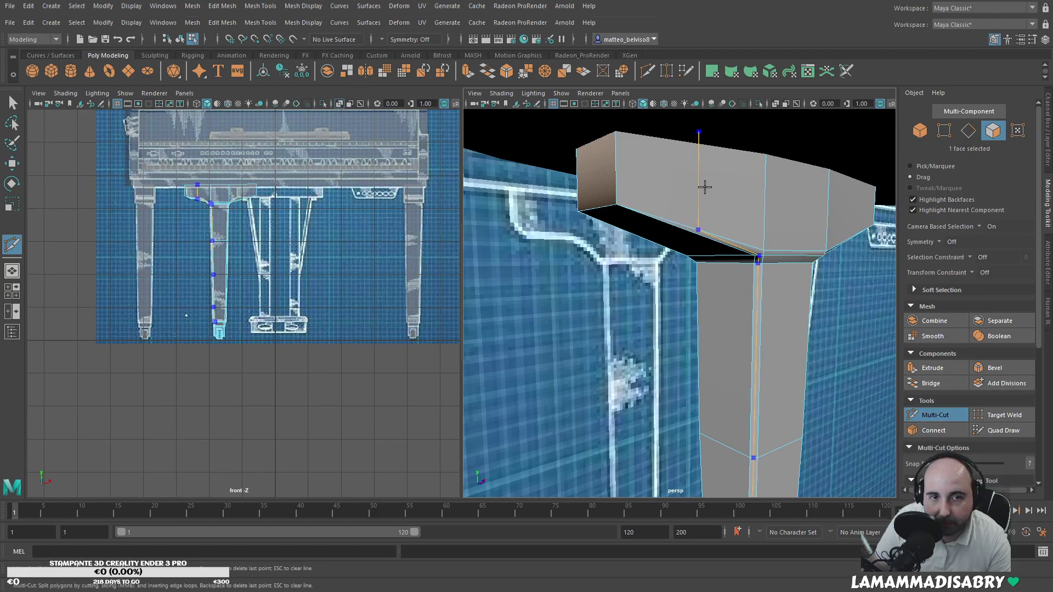
pyautogui.click(763, 251)
pyautogui.keyDown('alt'); pyautogui.moveTo(790, 230); pyautogui.dragTo(702, 220); pyautogui.keyUp('alt')
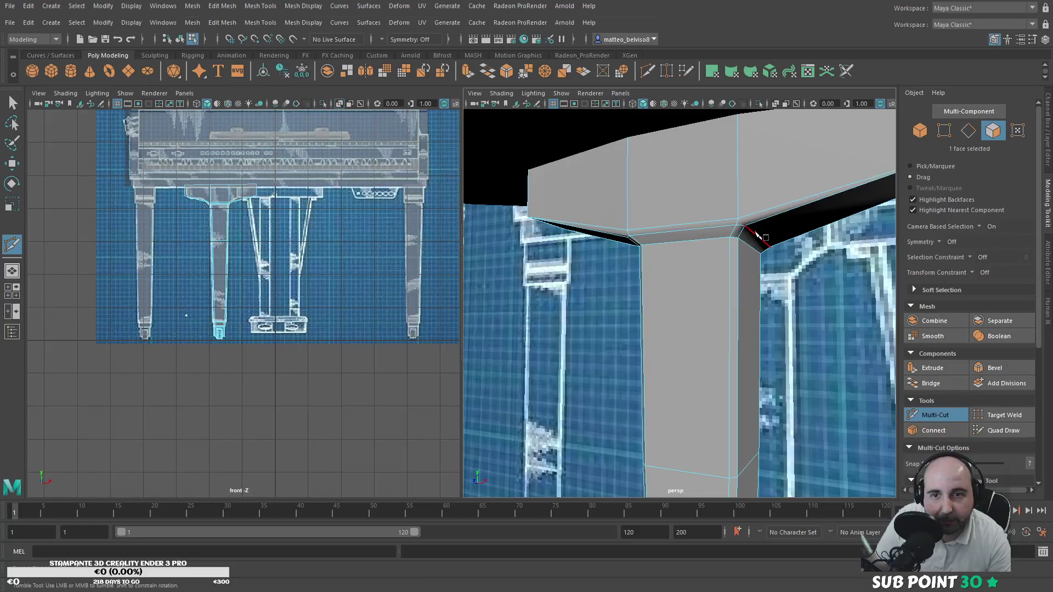
pyautogui.scroll(-10, 782, 241)
pyautogui.keyDown('alt'); pyautogui.moveTo(751, 272); pyautogui.dragTo(828, 285); pyautogui.keyUp('alt')
pyautogui.click(932, 415)
# Step: Bevel the vertical and lower edges of both bracket end faces with a fraction of 0.1
pyautogui.keyDown('alt'); pyautogui.moveTo(713, 428); pyautogui.dragTo(668, 406); pyautogui.keyUp('alt')
pyautogui.scroll(8, 716, 318)
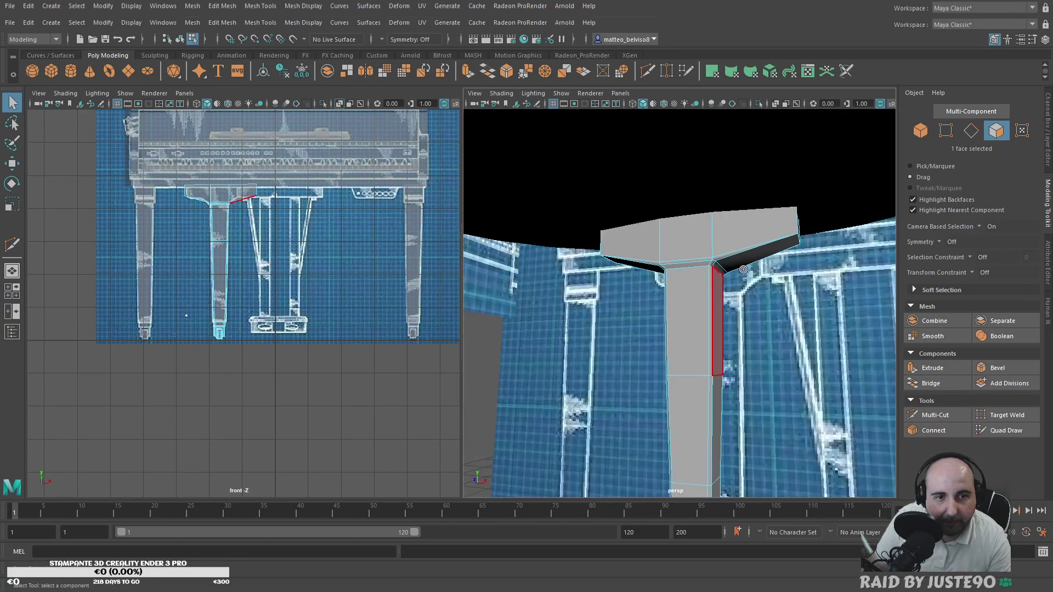
pyautogui.keyDown('alt'); pyautogui.moveTo(760, 259); pyautogui.dragTo(692, 325, button='middle'); pyautogui.keyUp('alt')
pyautogui.keyDown('alt'); pyautogui.moveTo(692, 324); pyautogui.dragTo(800, 261); pyautogui.keyUp('alt')
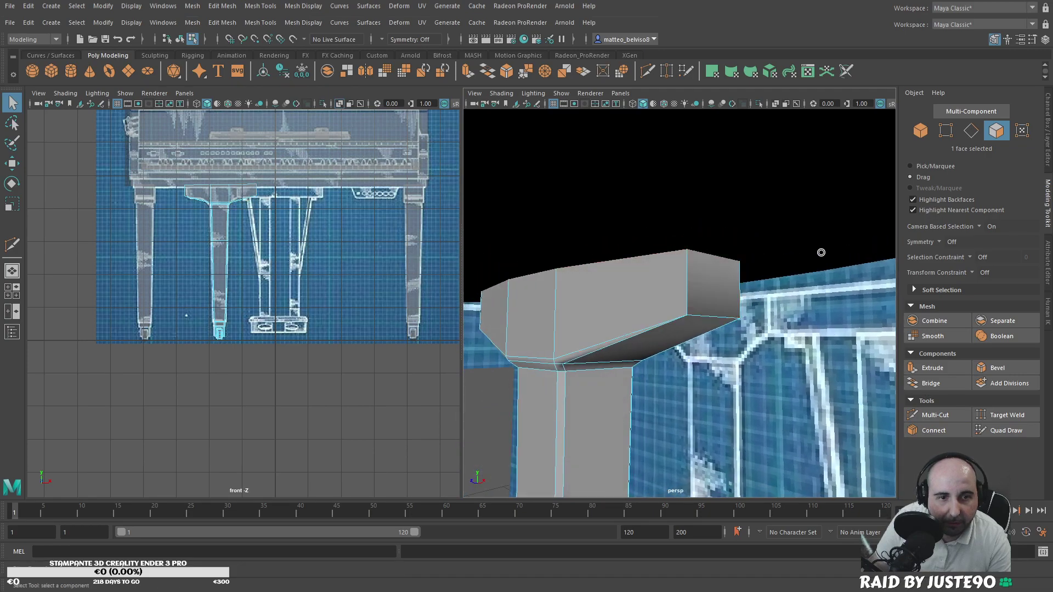
pyautogui.click(971, 130)
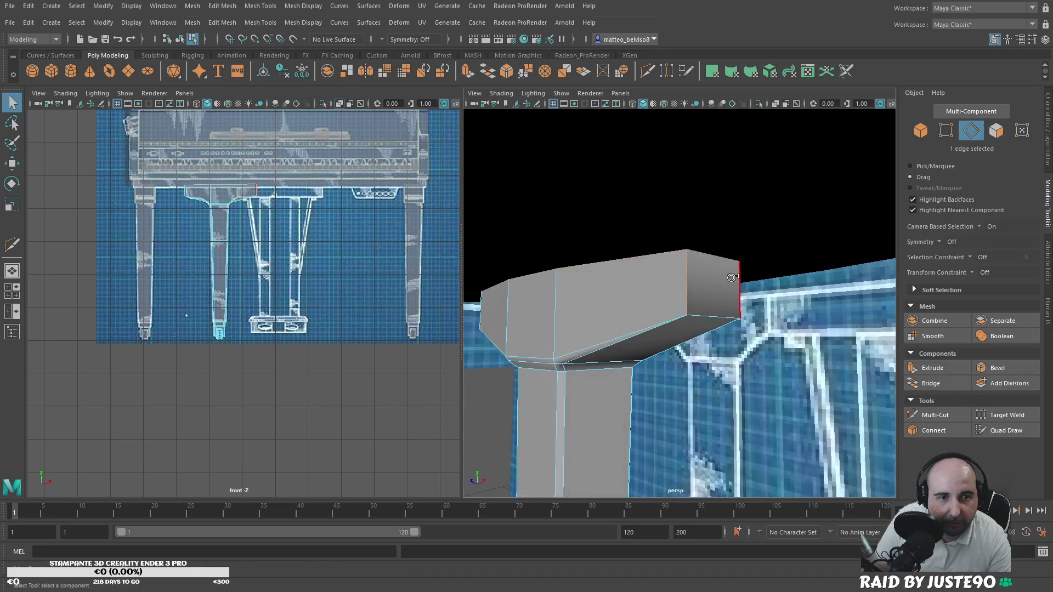
pyautogui.keyDown('alt'); pyautogui.moveTo(606, 286); pyautogui.dragTo(688, 305); pyautogui.keyUp('alt')
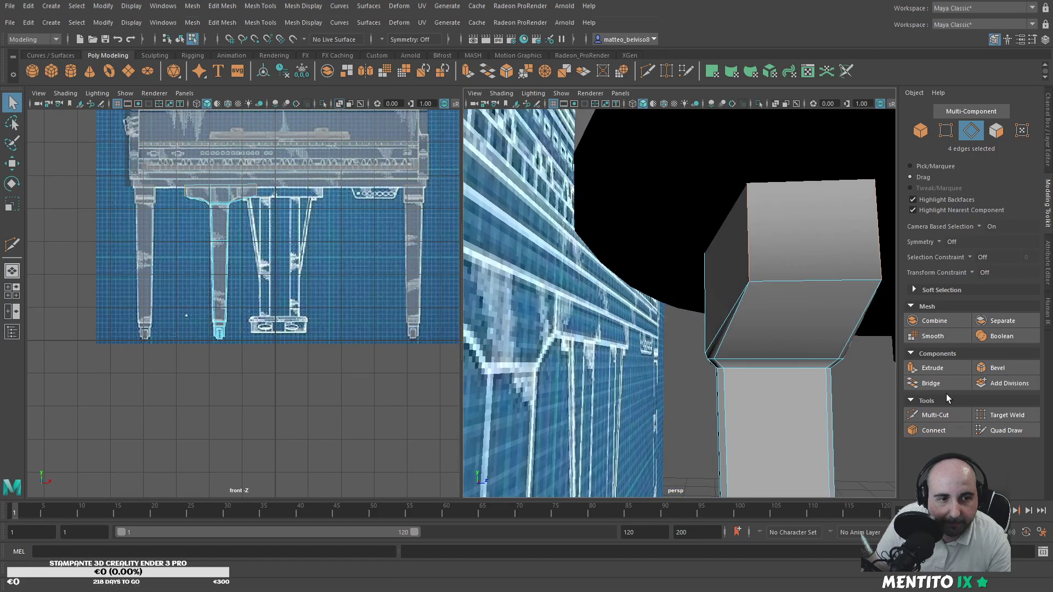
pyautogui.keyDown('alt'); pyautogui.moveTo(828, 277); pyautogui.dragTo(661, 278); pyautogui.keyUp('alt')
pyautogui.keyDown('shift'); pyautogui.click(723, 309); pyautogui.keyUp('shift')
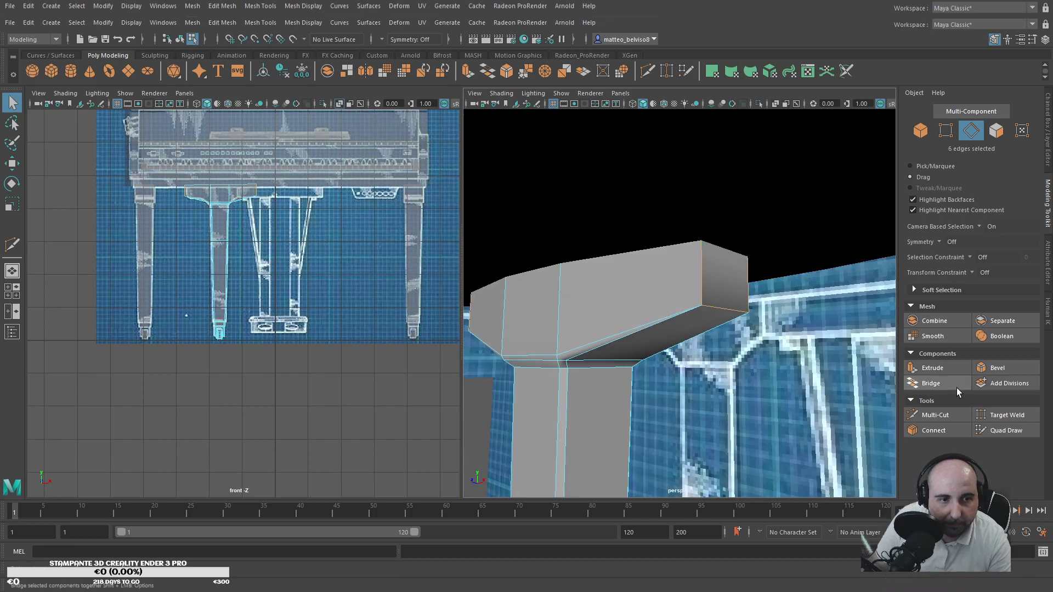
pyautogui.click(1006, 368)
pyautogui.moveTo(830, 311); pyautogui.dragTo(826, 311)
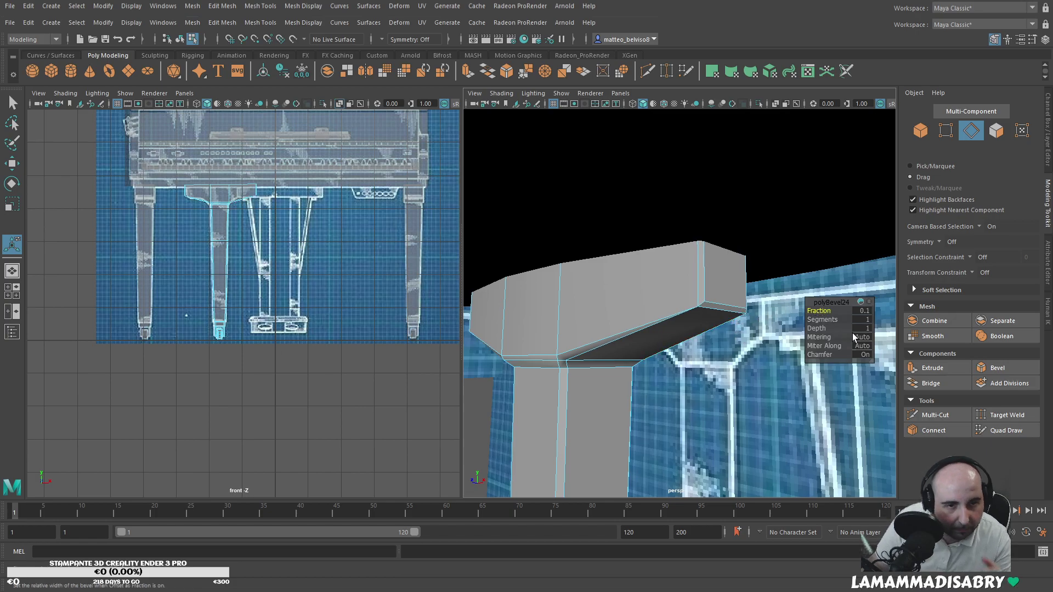
# Step: Try to cut connecting edges across the bevelled corners at both bracket ends with Multi-Cut
pyautogui.scroll(2, 841, 316)
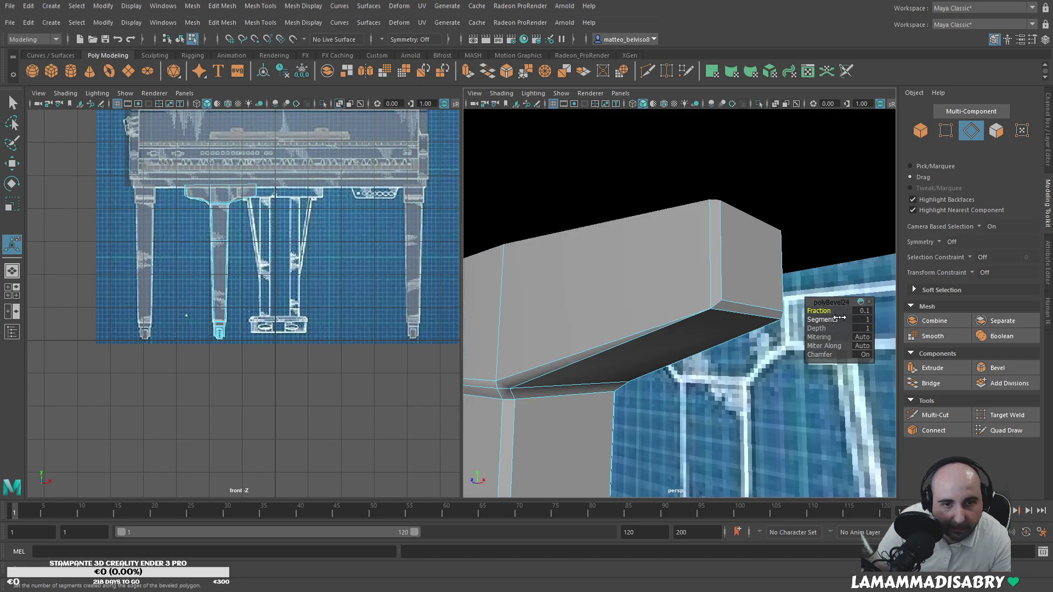
pyautogui.scroll(3, 827, 302)
pyautogui.scroll(-3, 809, 304)
pyautogui.scroll(2, 795, 299)
pyautogui.keyDown('alt'); pyautogui.moveTo(795, 299); pyautogui.dragTo(747, 274, button='middle'); pyautogui.keyUp('alt')
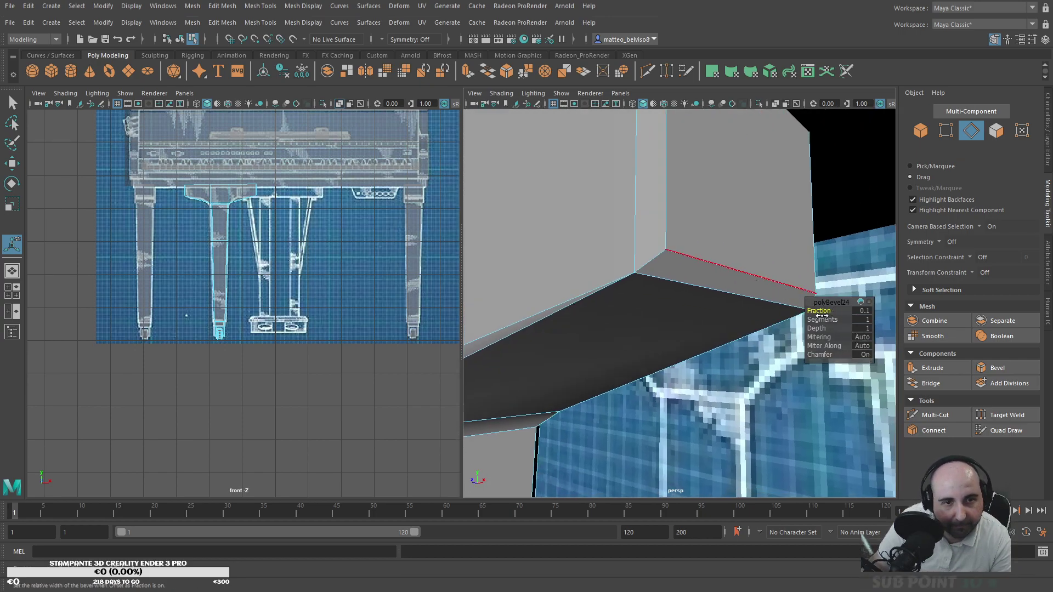
pyautogui.click(935, 416)
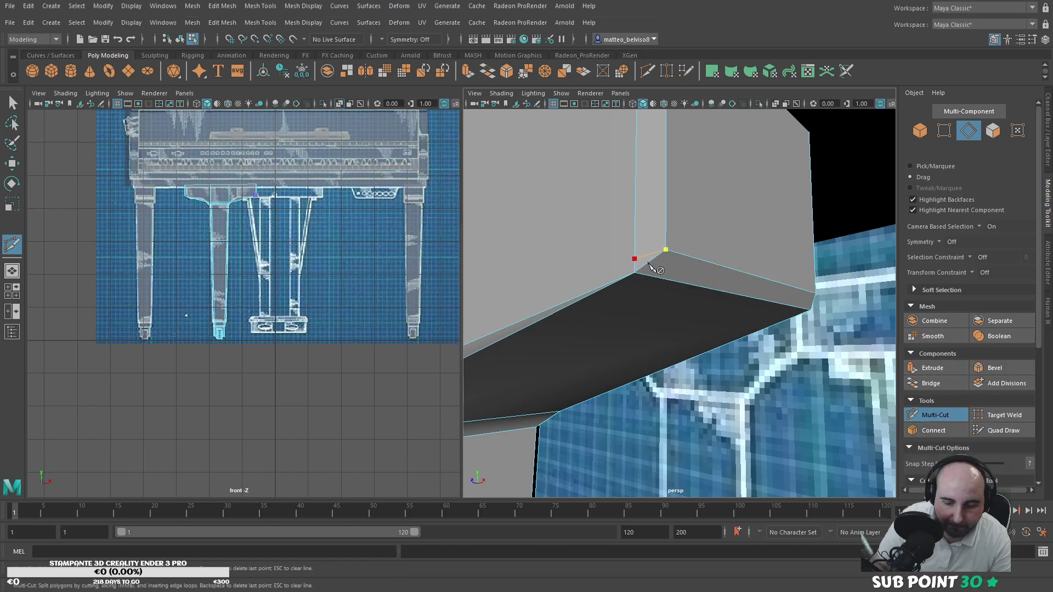
pyautogui.keyDown('alt'); pyautogui.moveTo(771, 296); pyautogui.dragTo(578, 263); pyautogui.keyUp('alt')
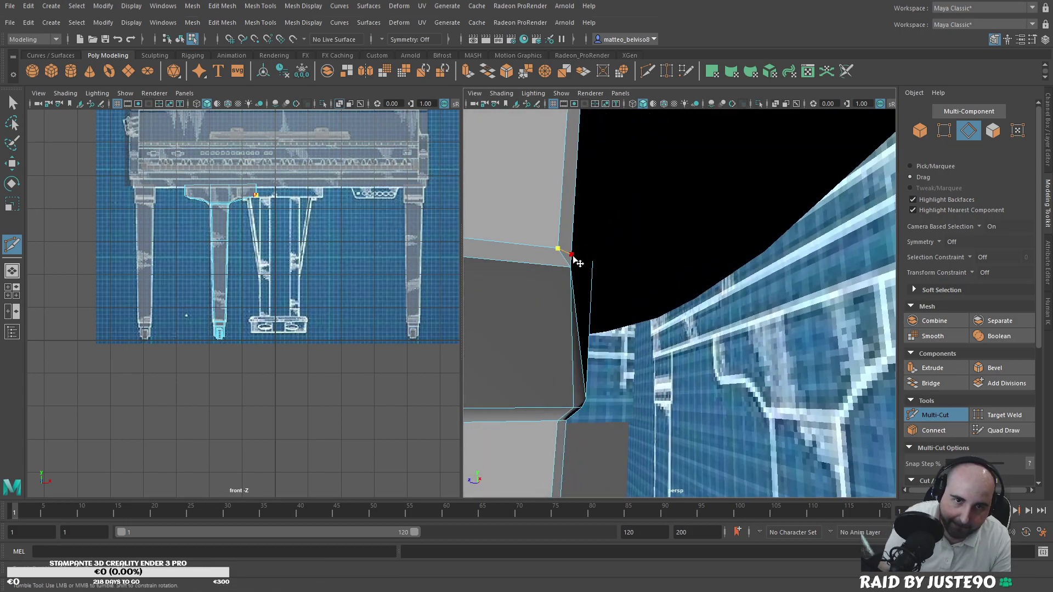
pyautogui.keyDown('alt'); pyautogui.moveTo(473, 296); pyautogui.dragTo(729, 292); pyautogui.keyUp('alt')
pyautogui.keyDown('alt'); pyautogui.moveTo(599, 264); pyautogui.dragTo(614, 277, button='middle'); pyautogui.keyUp('alt')
pyautogui.scroll(-2, 631, 296)
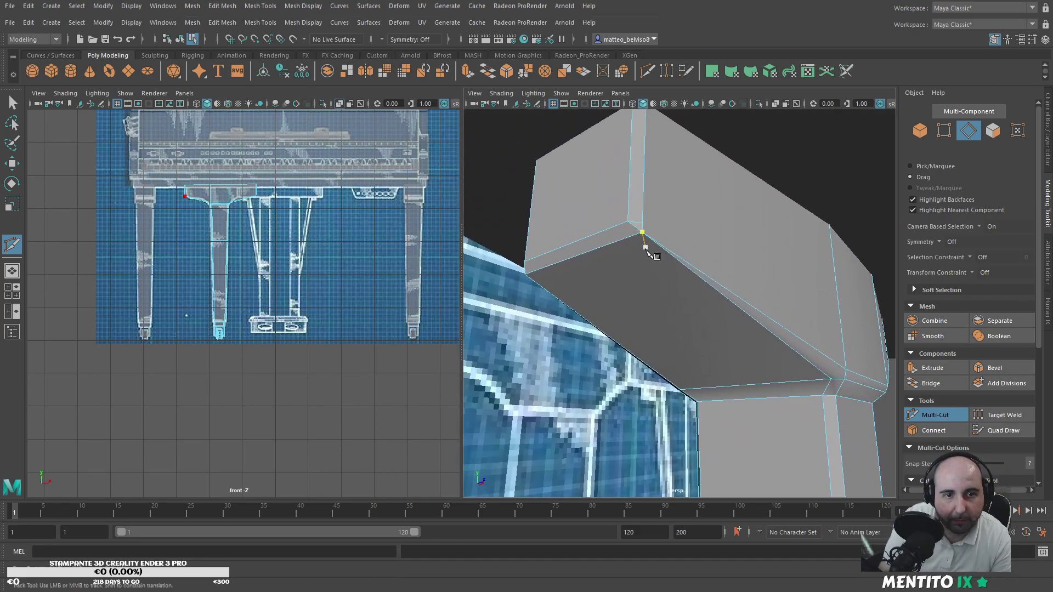
pyautogui.keyDown('alt'); pyautogui.moveTo(598, 261); pyautogui.dragTo(776, 300); pyautogui.keyUp('alt')
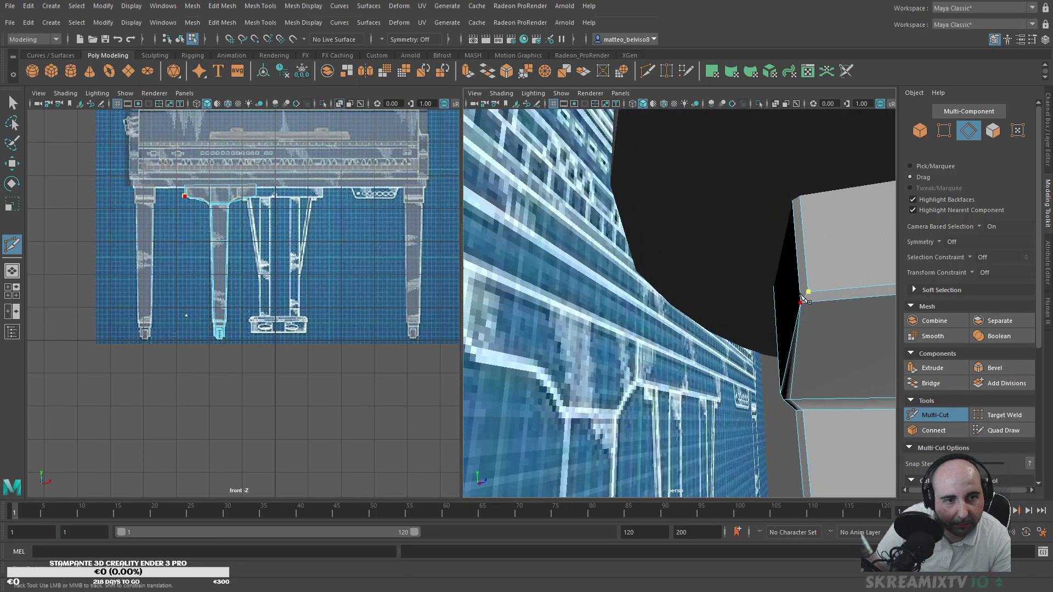
pyautogui.keyDown('alt'); pyautogui.moveTo(878, 346); pyautogui.dragTo(618, 379); pyautogui.keyUp('alt')
pyautogui.hotkey('ctrl', 'z')
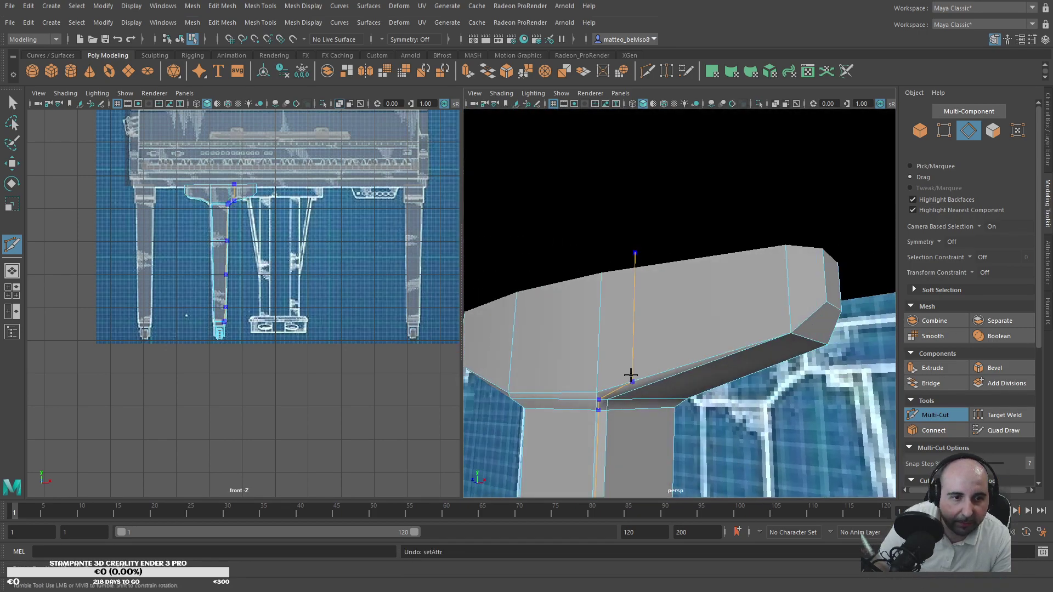
pyautogui.hotkey('ctrl', 'y')
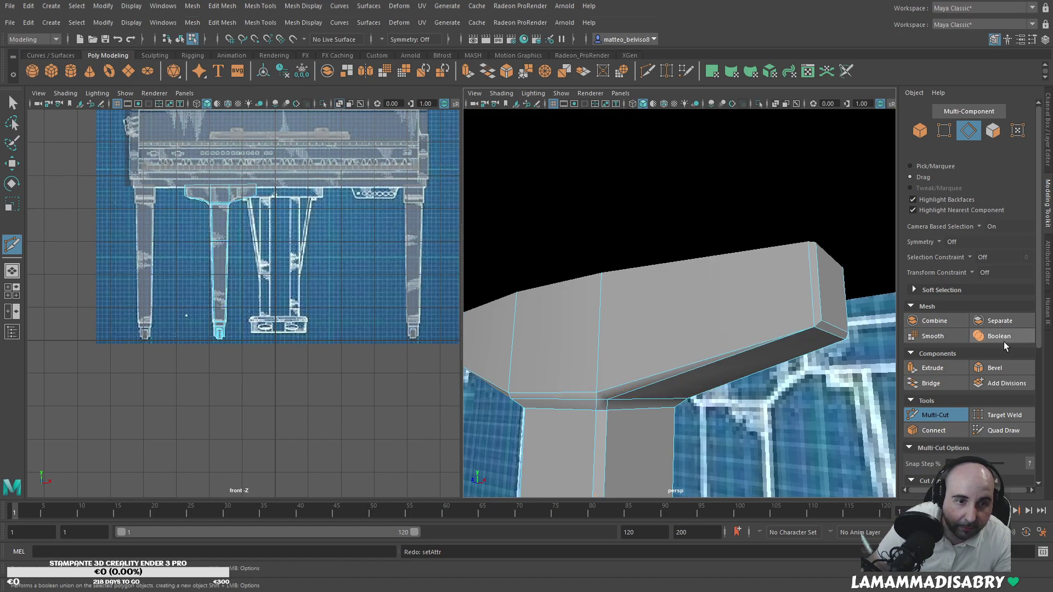
pyautogui.click(997, 415)
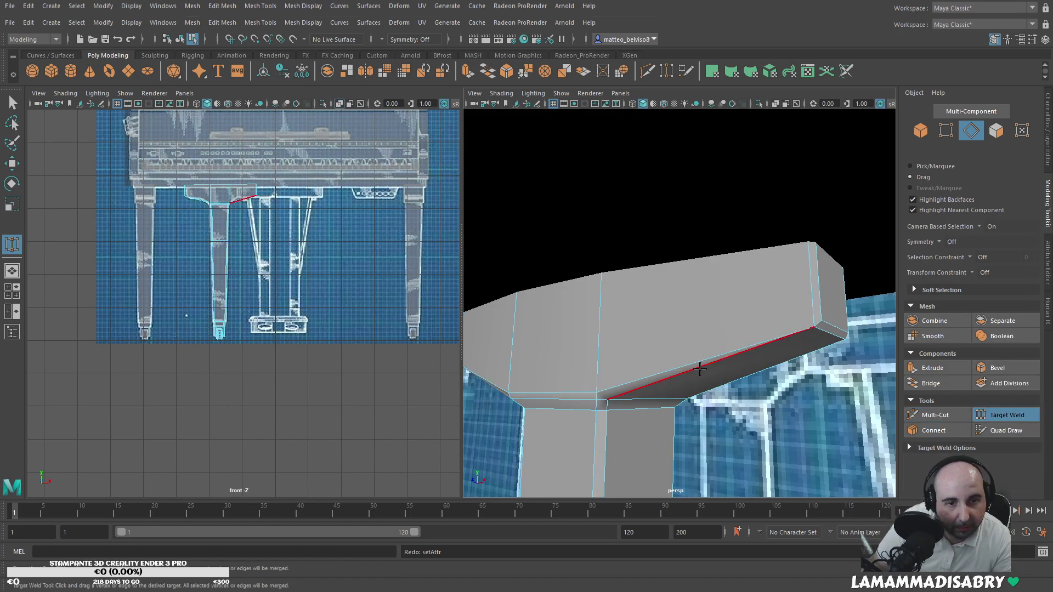
pyautogui.keyDown('alt'); pyautogui.moveTo(634, 369); pyautogui.dragTo(696, 344); pyautogui.keyUp('alt')
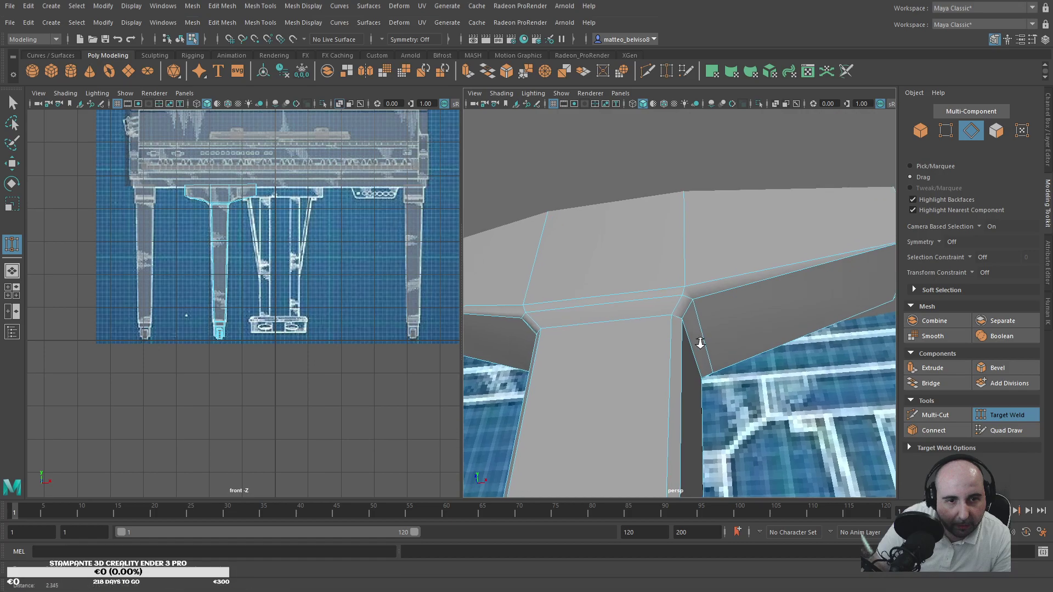
pyautogui.keyDown('alt'); pyautogui.moveTo(696, 343); pyautogui.dragTo(776, 362, button='right'); pyautogui.keyUp('alt')
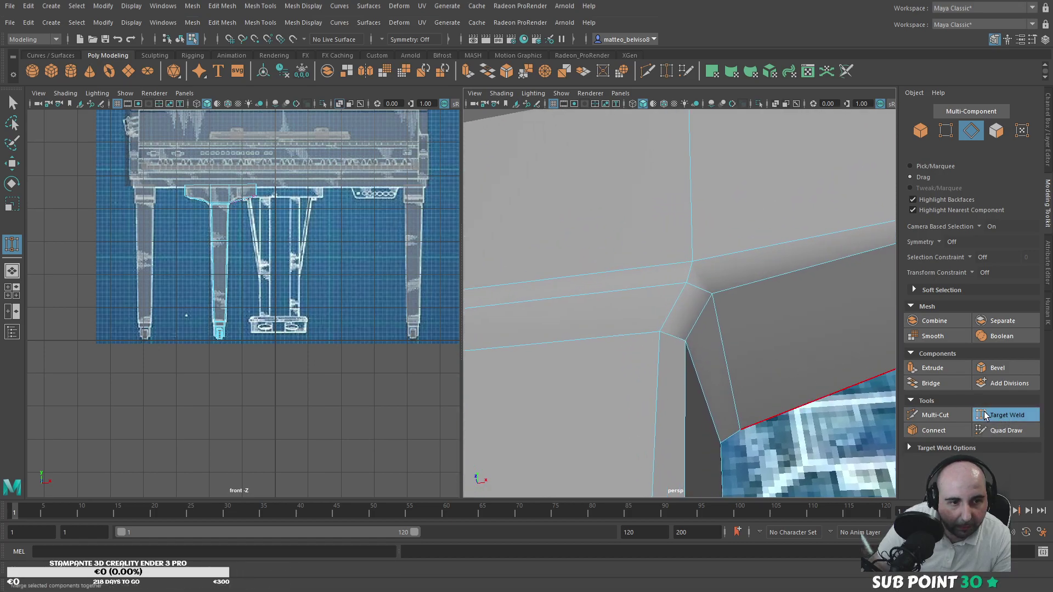
pyautogui.click(1006, 416)
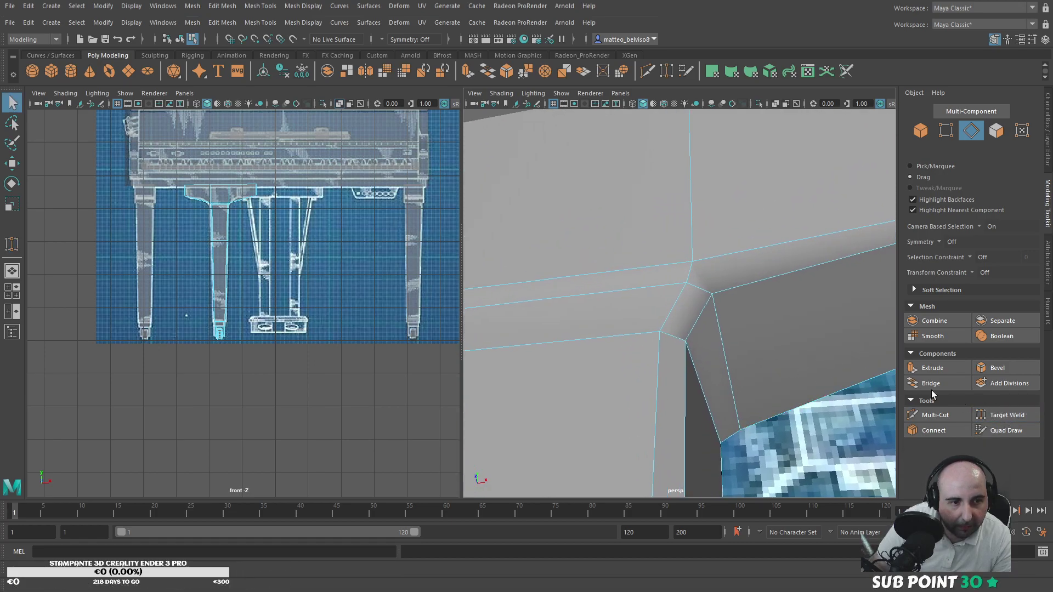
# Step: Try to cut extra edges along the bevelled lower corner of the leg's bracket with Multi-Cut
pyautogui.click(957, 415)
pyautogui.click(711, 295)
pyautogui.press('Escape')
pyautogui.keyDown('alt'); pyautogui.moveTo(577, 344); pyautogui.dragTo(646, 351); pyautogui.keyUp('alt')
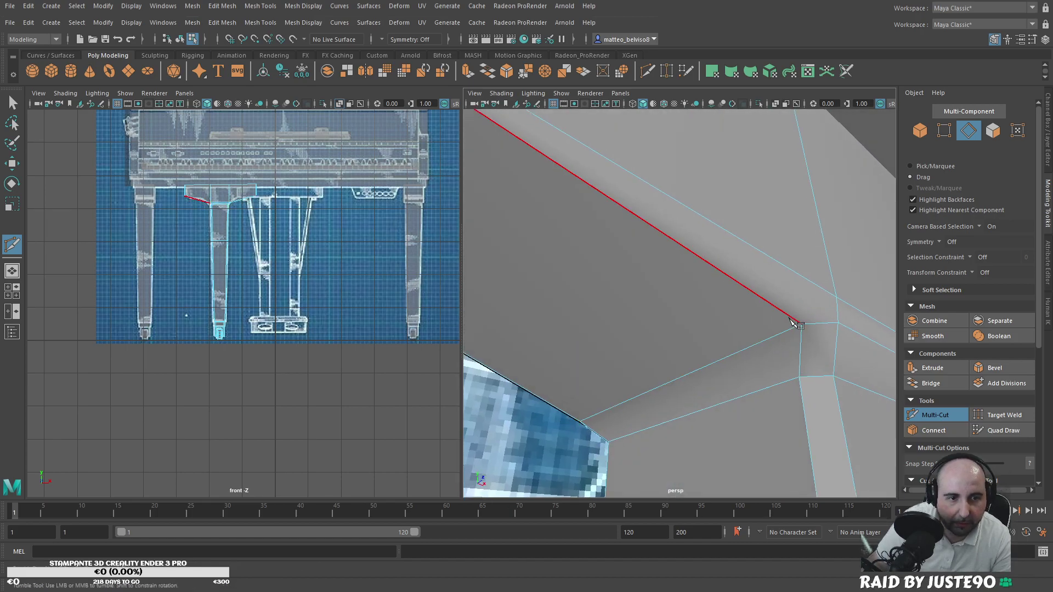
pyautogui.rightClick(853, 311)
pyautogui.keyDown('alt'); pyautogui.moveTo(645, 407); pyautogui.dragTo(803, 430); pyautogui.keyUp('alt')
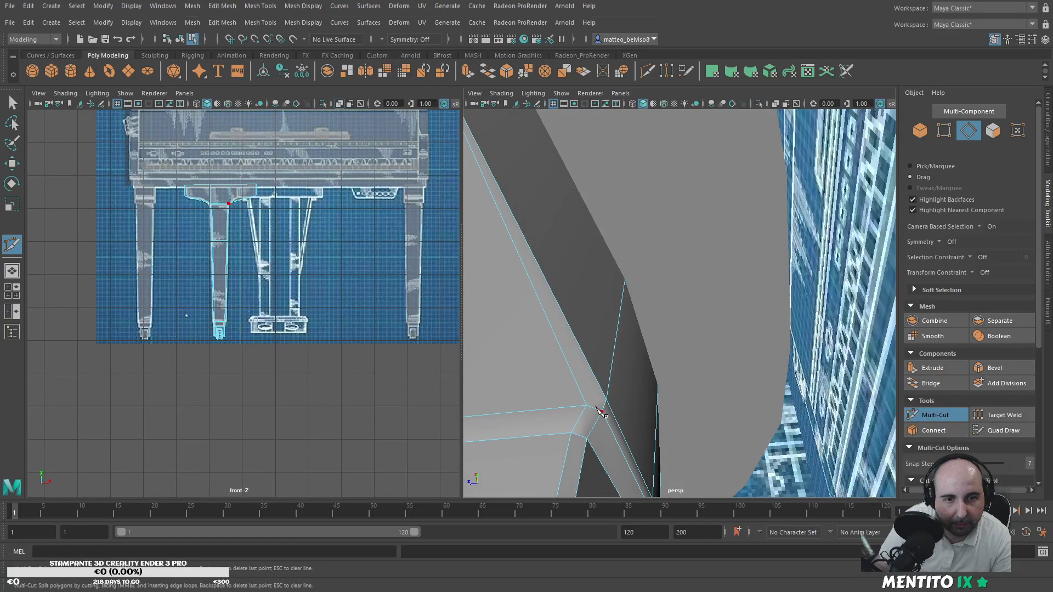
pyautogui.keyDown('alt'); pyautogui.moveTo(652, 417); pyautogui.dragTo(633, 425); pyautogui.keyUp('alt')
pyautogui.keyDown('alt'); pyautogui.moveTo(634, 425); pyautogui.dragTo(746, 403, button='middle'); pyautogui.keyUp('alt')
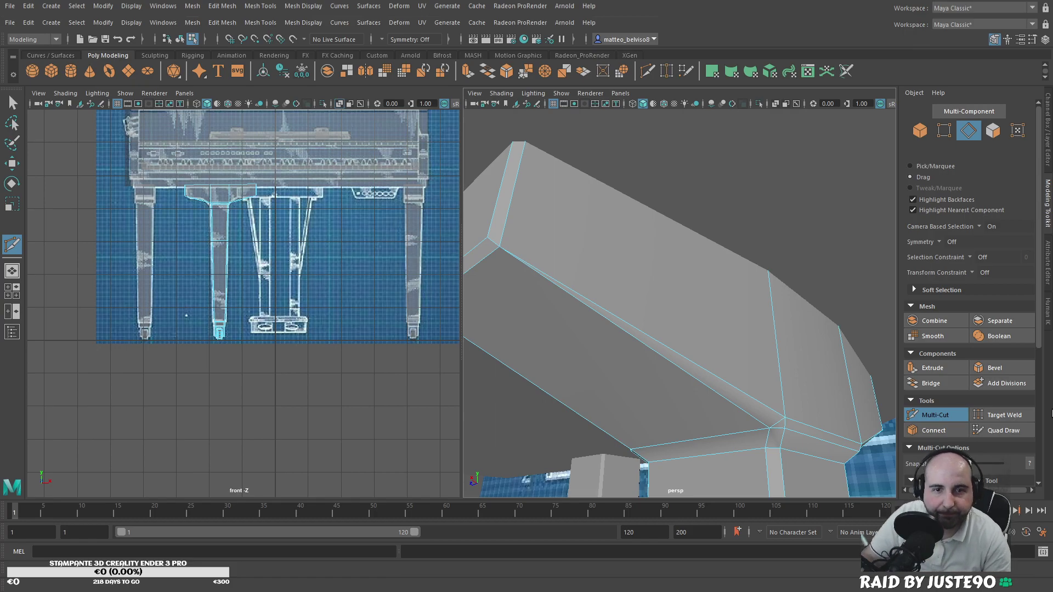
pyautogui.click(502, 245)
pyautogui.press('Return')
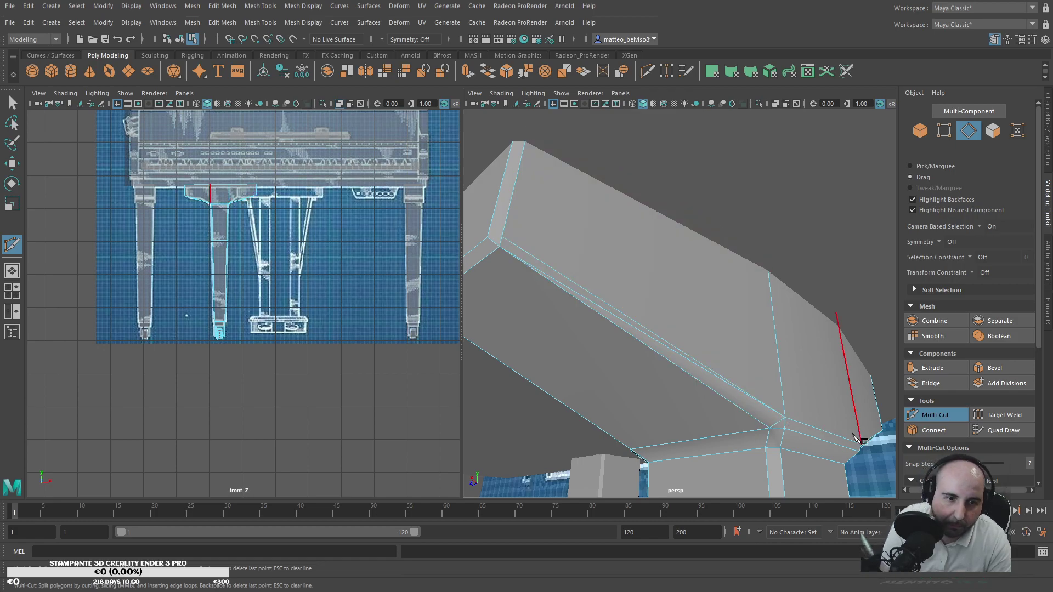
# Step: Try to cut across the bevelled corner at the outer end of the bracket with Multi-Cut
pyautogui.click(935, 416)
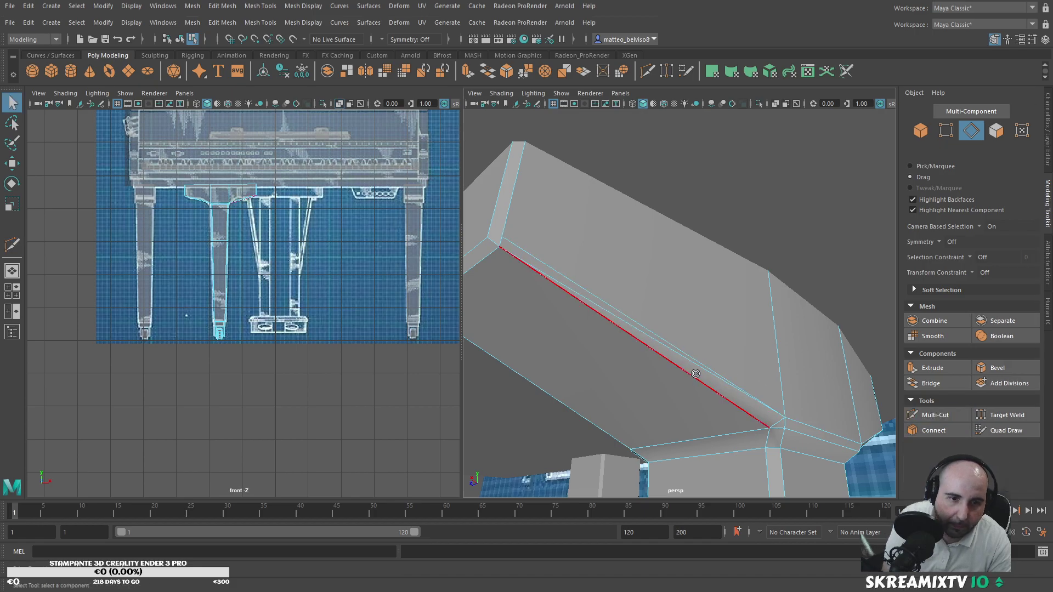
pyautogui.keyDown('alt'); pyautogui.moveTo(793, 434); pyautogui.dragTo(714, 394); pyautogui.keyUp('alt')
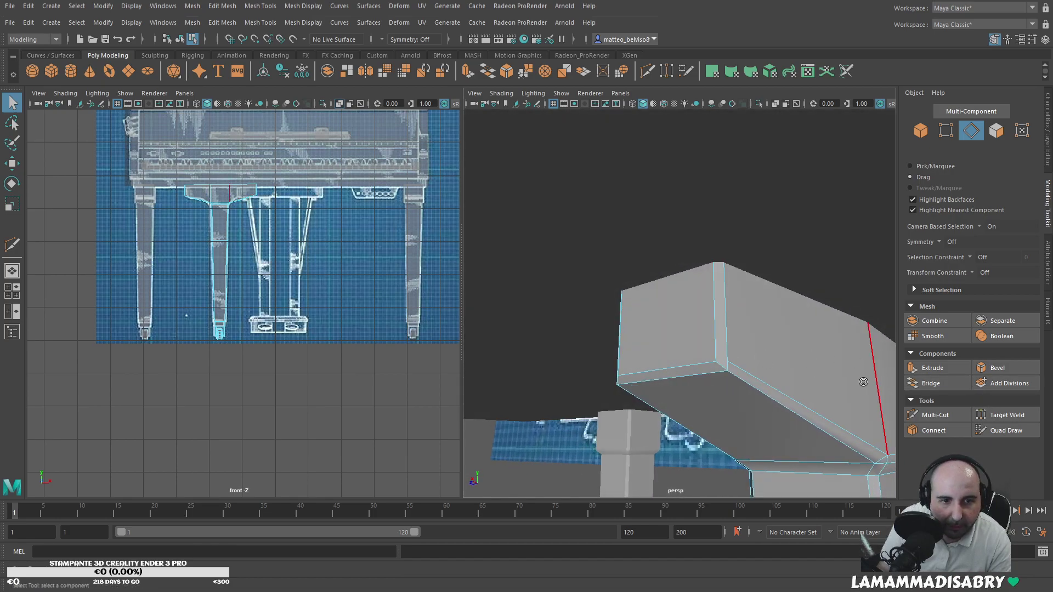
pyautogui.click(940, 415)
pyautogui.click(728, 361)
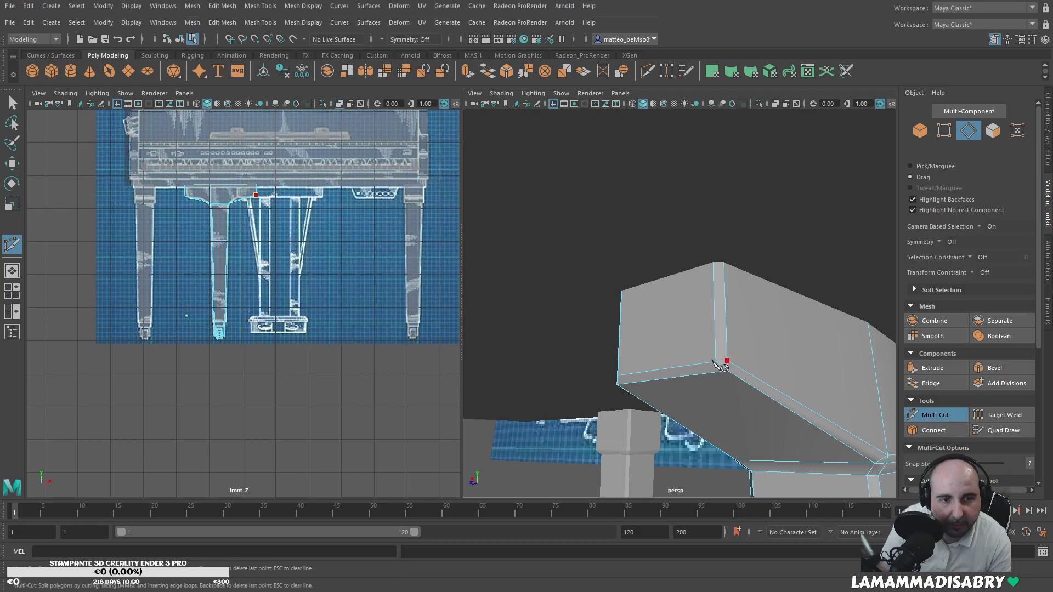
pyautogui.moveTo(733, 411)
pyautogui.keyDown('alt'); pyautogui.mouseDown()
pyautogui.moveTo(719, 418)
pyautogui.moveTo(764, 419)
pyautogui.moveTo(752, 418)
pyautogui.mouseUp(); pyautogui.keyUp('alt')
# Step: Undo the bracket's cuts and earlier shaping edits back to the unextended leg head
pyautogui.hotkey('alt', 'b')
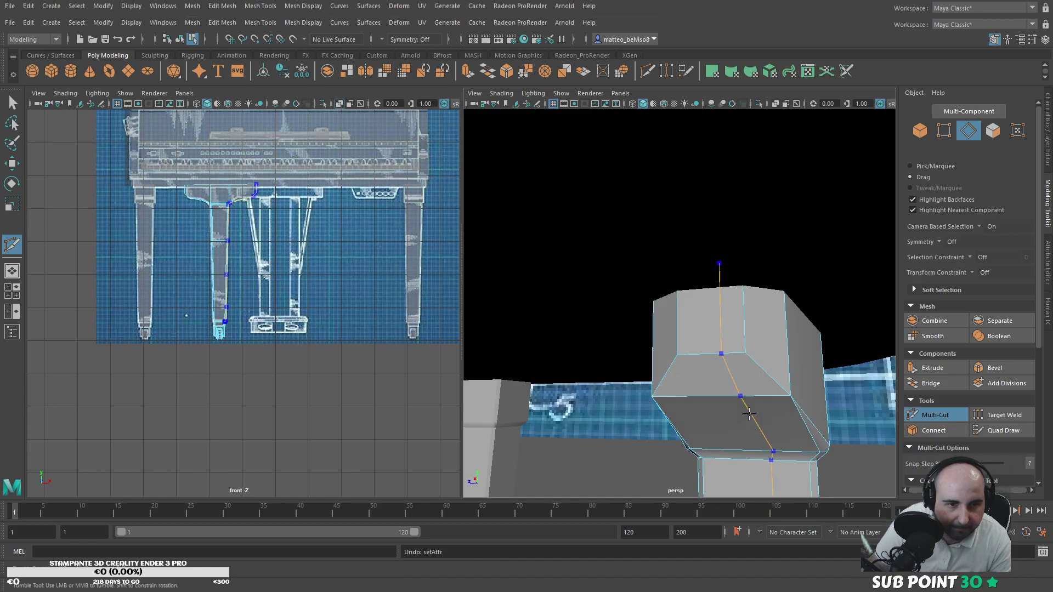
pyautogui.press('Return')
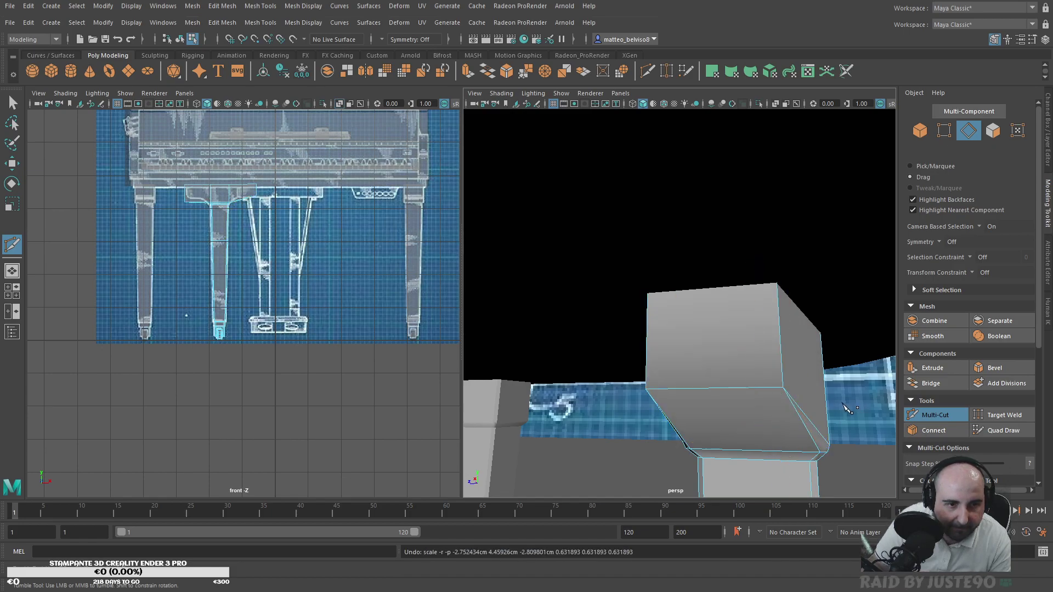
pyautogui.hotkey('ctrl', 'z')
pyautogui.keyDown('alt'); pyautogui.moveTo(782, 411); pyautogui.dragTo(751, 403); pyautogui.keyUp('alt')
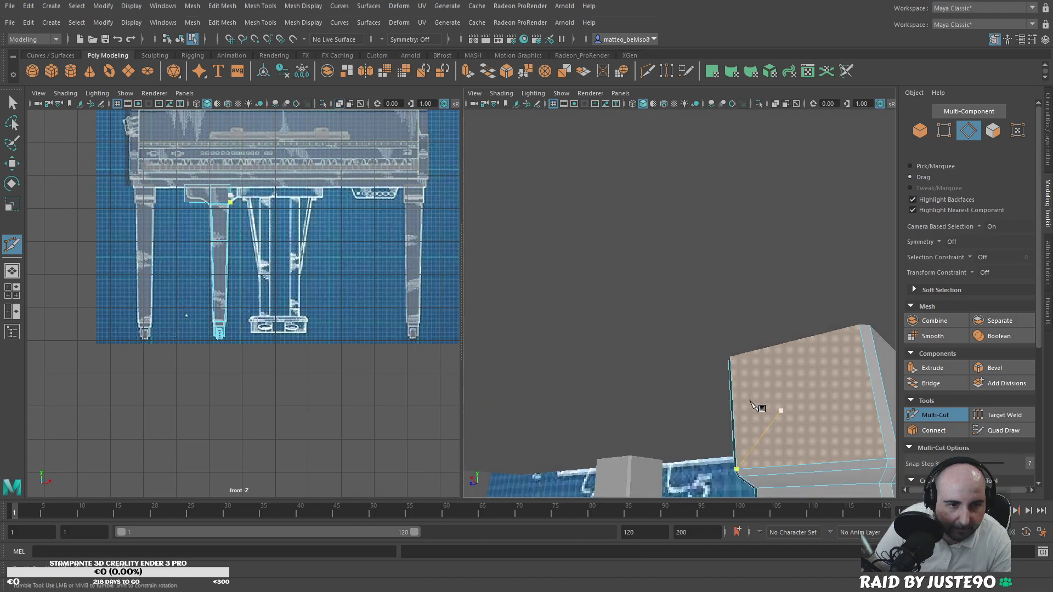
pyautogui.keyDown('alt'); pyautogui.moveTo(751, 403); pyautogui.dragTo(623, 378, button='middle'); pyautogui.keyUp('alt')
pyautogui.hotkey('ctrl', 'z')
pyautogui.hotkey('ctrl', 'z')
pyautogui.keyDown('alt'); pyautogui.moveTo(787, 412); pyautogui.dragTo(631, 391); pyautogui.keyUp('alt')
pyautogui.scroll(-3, 663, 382)
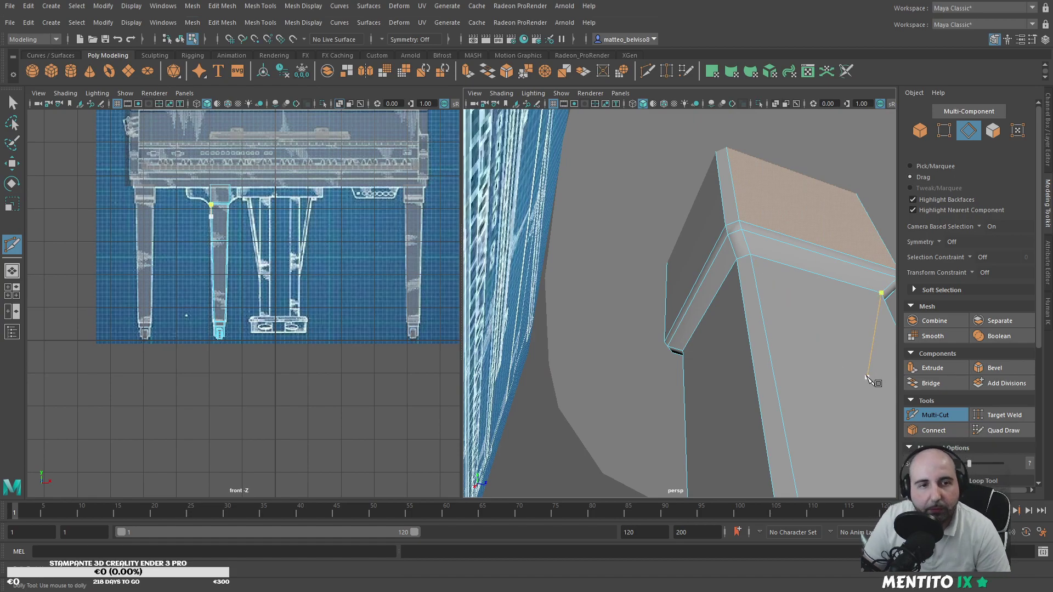
# Step: Extrude the selected side face of the leg head in place with the Scale tool
pyautogui.click(937, 411)
pyautogui.keyDown('alt'); pyautogui.moveTo(703, 369); pyautogui.dragTo(649, 411); pyautogui.keyUp('alt')
pyautogui.press('r')
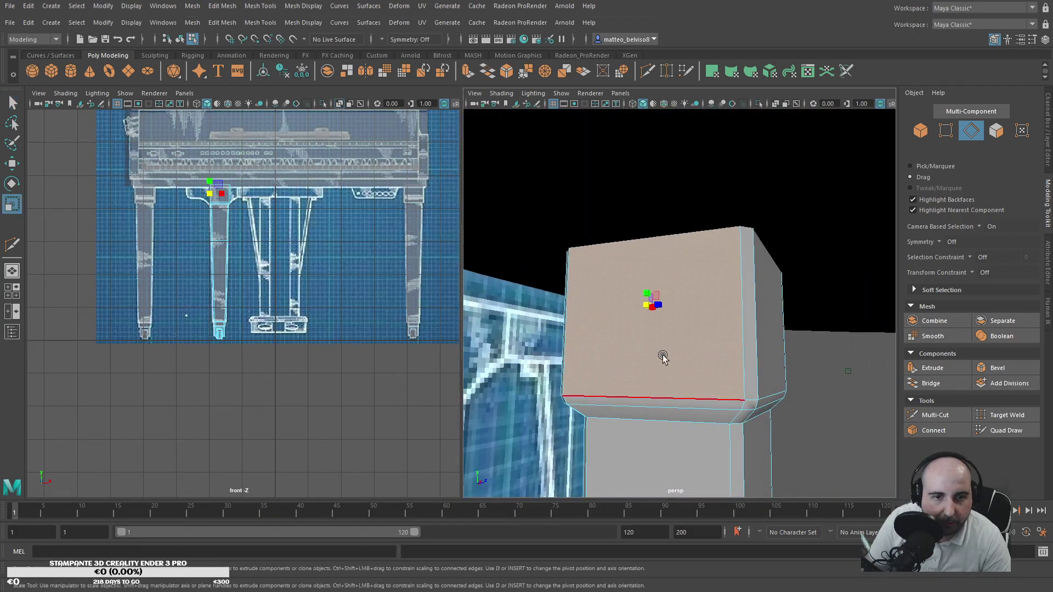
pyautogui.keyDown('alt'); pyautogui.moveTo(647, 315); pyautogui.dragTo(618, 357); pyautogui.keyUp('alt')
pyautogui.scroll(3, 612, 373)
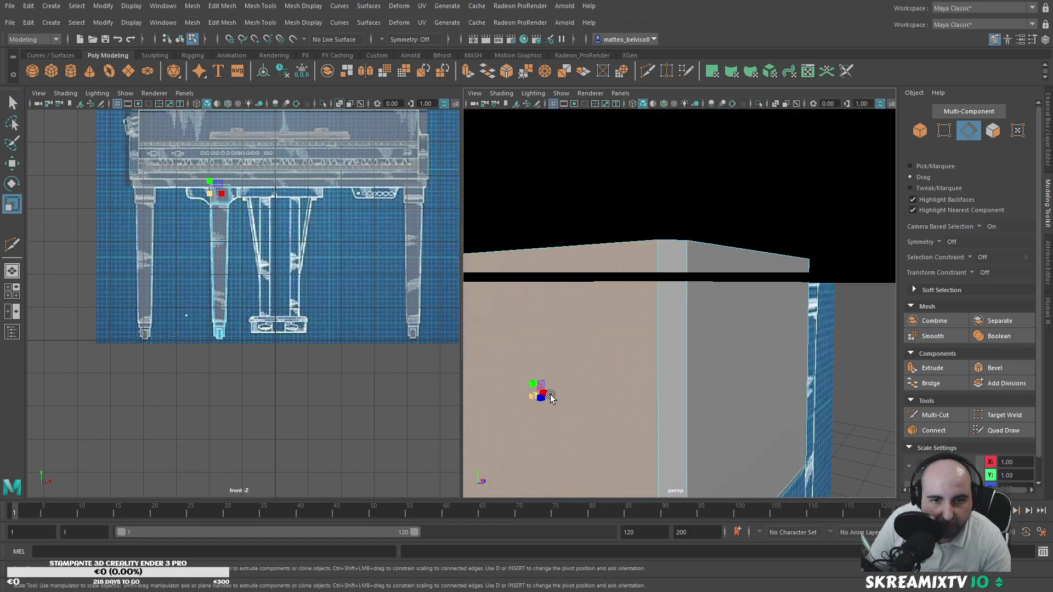
pyautogui.keyDown('shift'); pyautogui.moveTo(530, 397); pyautogui.dragTo(512, 401); pyautogui.keyUp('shift')
pyautogui.keyDown('alt'); pyautogui.moveTo(519, 422); pyautogui.dragTo(577, 368, button='middle'); pyautogui.keyUp('alt')
pyautogui.scroll(-4, 598, 345)
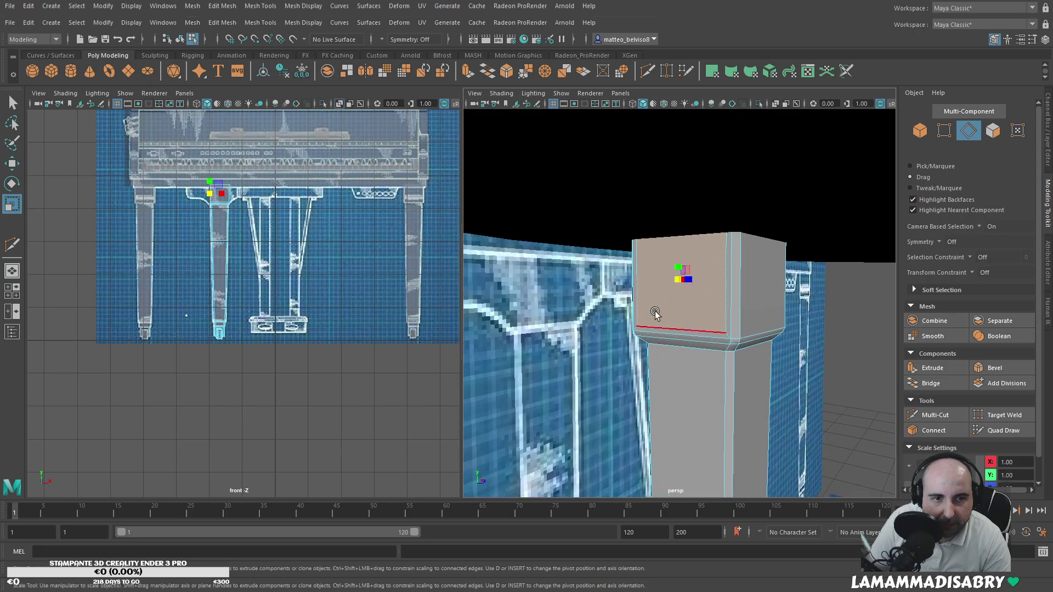
# Step: Try to move the extruded side face freely away from the leg head
pyautogui.press('w')
pyautogui.moveTo(685, 283); pyautogui.dragTo(555, 294)
pyautogui.scroll(2, 574, 296)
pyautogui.scroll(-3, 573, 296)
pyautogui.hotkey('ctrl', 'z')
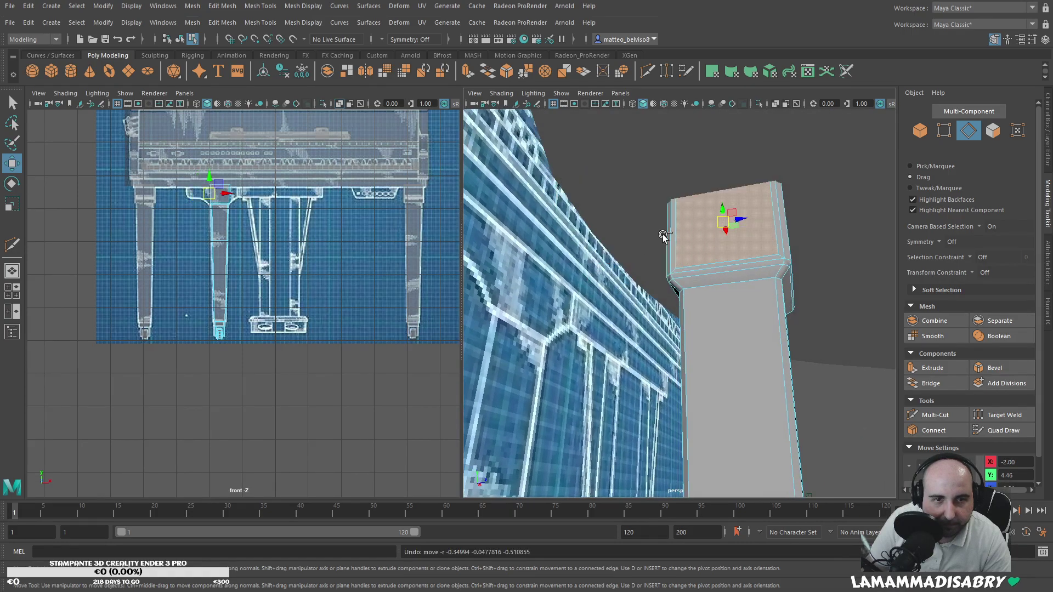
# Step: Move the extruded side face outward to lengthen the leg head, undoing the extra move of its outer edge
pyautogui.moveTo(722, 230); pyautogui.dragTo(715, 212)
pyautogui.click(694, 183)
pyautogui.moveTo(716, 170); pyautogui.dragTo(676, 132)
pyautogui.keyDown('alt'); pyautogui.moveTo(715, 197); pyautogui.dragTo(643, 212); pyautogui.keyUp('alt')
pyautogui.hotkey('ctrl', 'z')
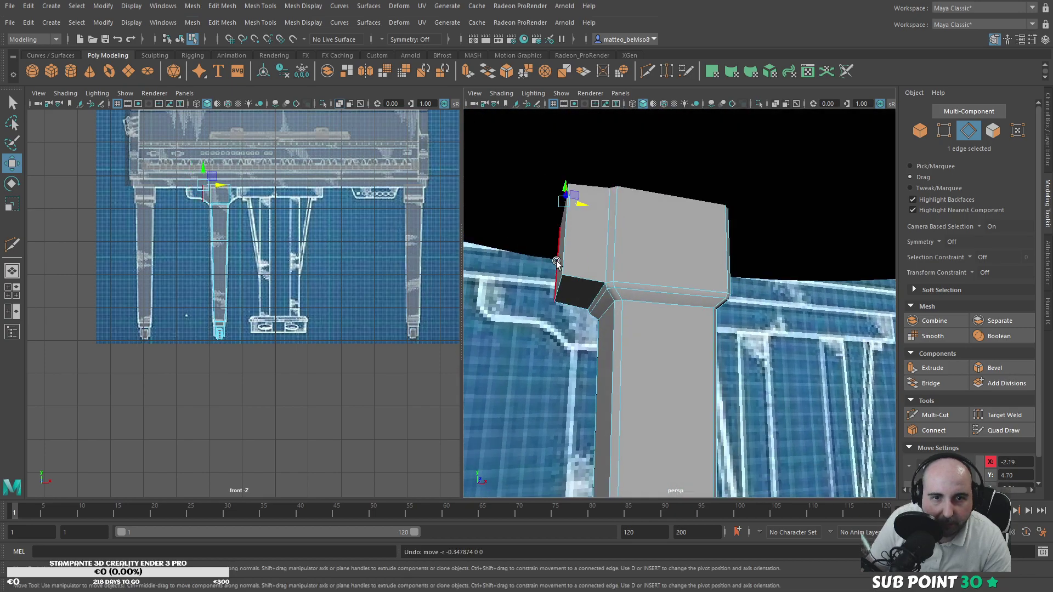
pyautogui.keyDown('alt'); pyautogui.moveTo(556, 261); pyautogui.dragTo(607, 277); pyautogui.keyUp('alt')
# Step: Select the end faces and move and scale them to form a tapered bracket on both sides of the leg head
pyautogui.click(992, 131)
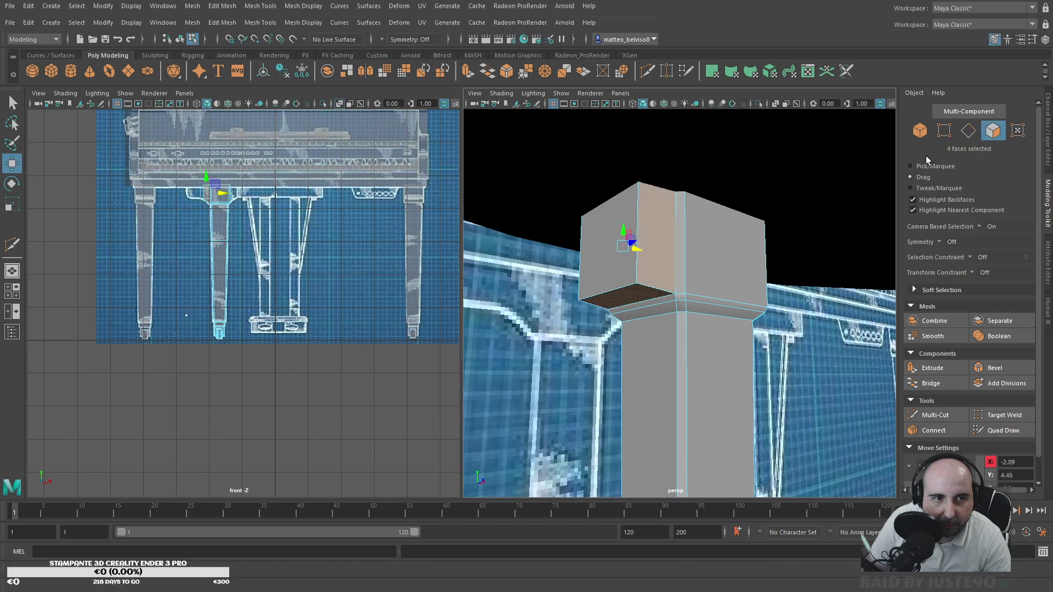
pyautogui.click(603, 251)
pyautogui.moveTo(599, 242); pyautogui.dragTo(765, 257)
pyautogui.press('r')
pyautogui.press('w')
pyautogui.click(636, 279)
pyautogui.press('r')
pyautogui.press('w')
pyautogui.hotkey('ctrl', 'z')
pyautogui.hotkey('ctrl', 'z')
# Step: Scale the bracket's narrow end face and lower it to Y 4.55
pyautogui.press('r')
pyautogui.press('w')
pyautogui.press('r')
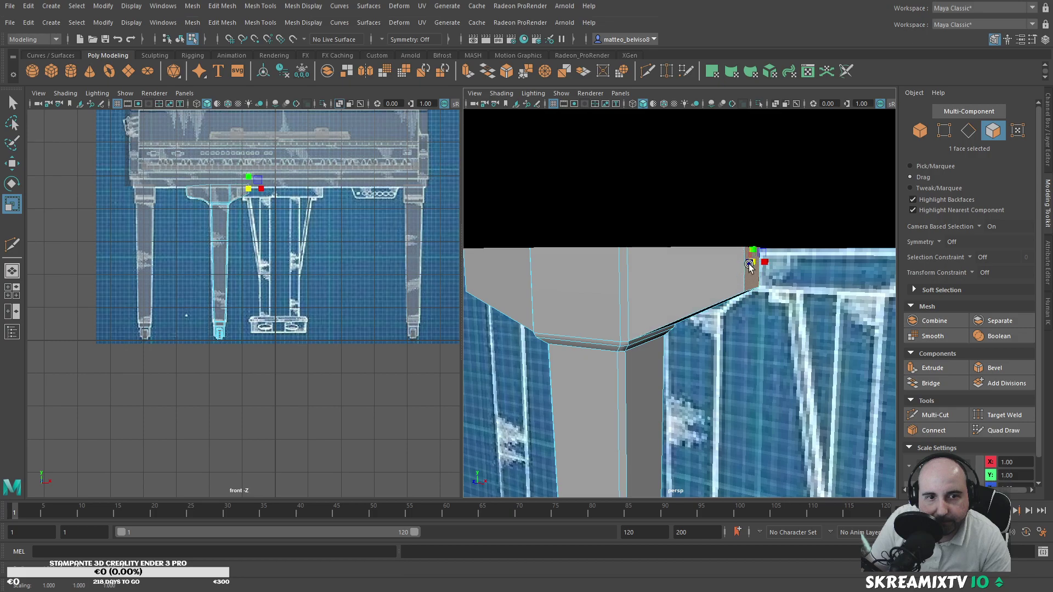
pyautogui.press('w')
pyautogui.moveTo(753, 246); pyautogui.dragTo(750, 252)
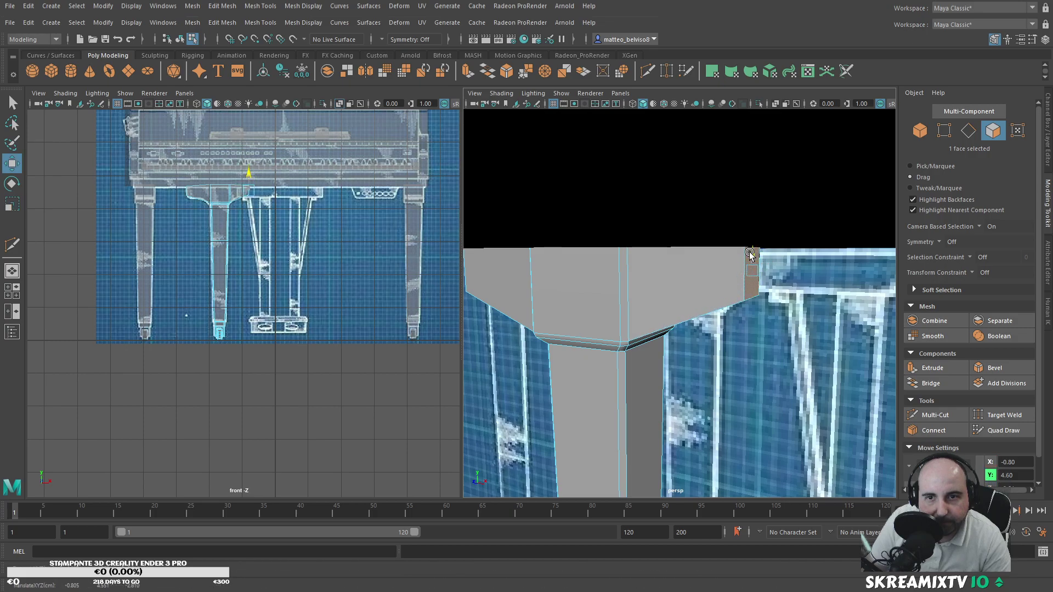
pyautogui.keyDown('alt'); pyautogui.moveTo(673, 281); pyautogui.dragTo(710, 289); pyautogui.keyUp('alt')
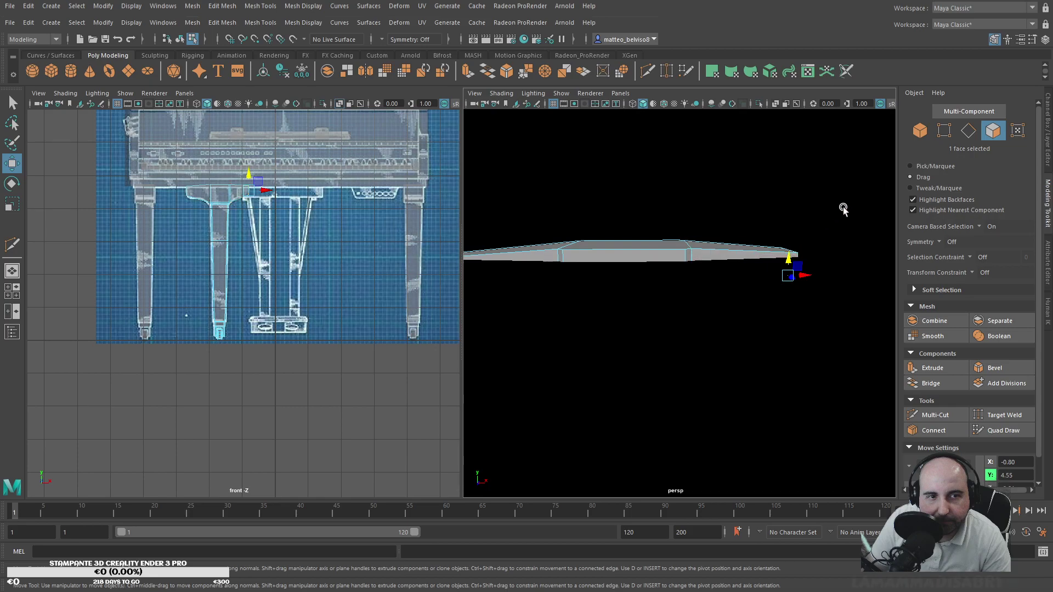
# Step: Select the vertices along the bracket's top and flatten them to one level by scaling along Y
pyautogui.click(948, 133)
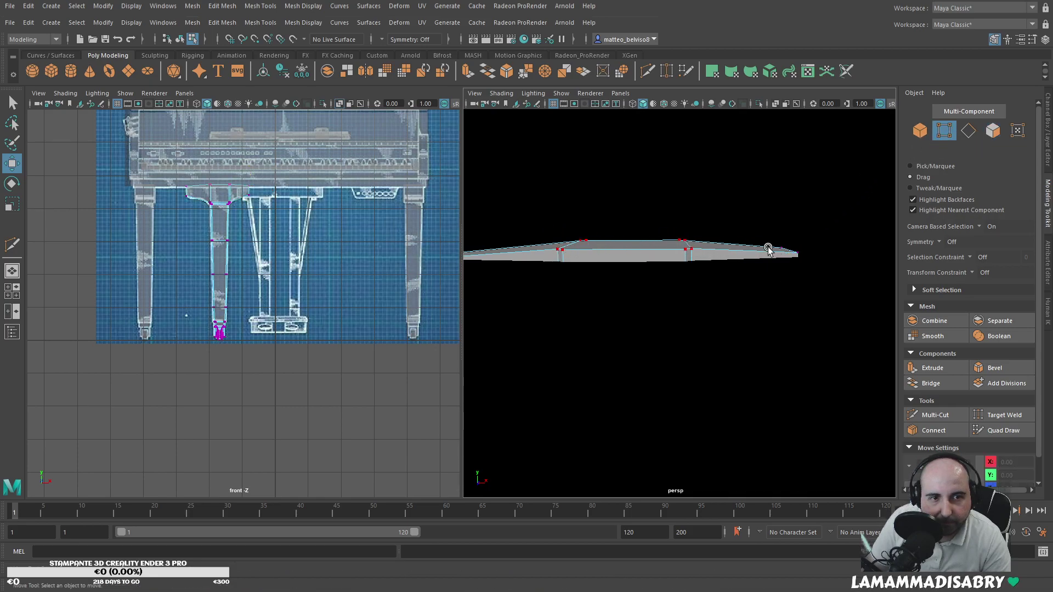
pyautogui.moveTo(781, 246); pyautogui.dragTo(798, 252)
pyautogui.keyDown('alt'); pyautogui.moveTo(680, 250); pyautogui.dragTo(760, 253, button='middle'); pyautogui.keyUp('alt')
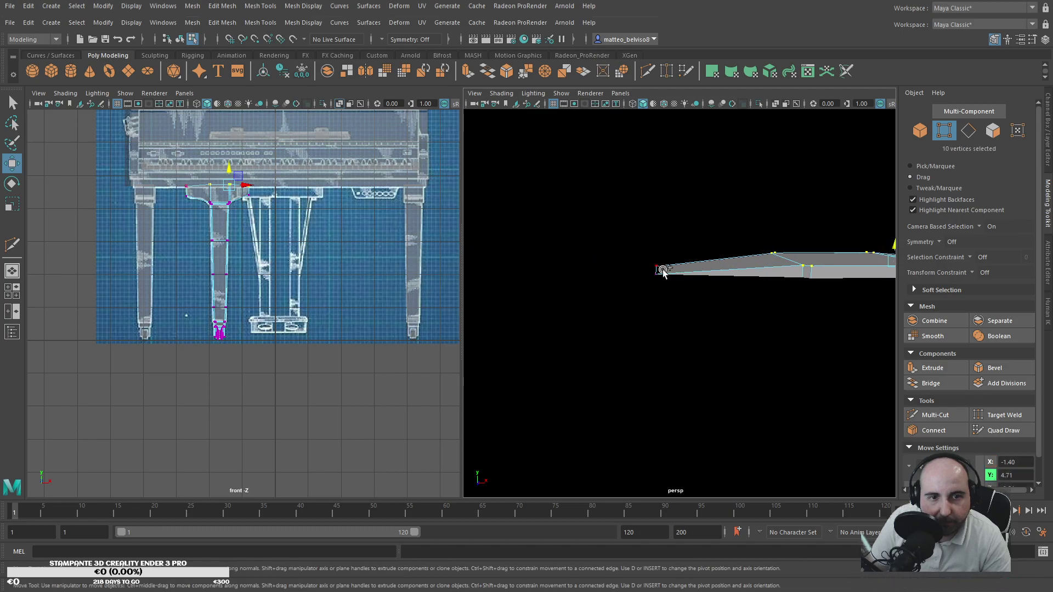
pyautogui.keyDown('shift'); pyautogui.moveTo(653, 261); pyautogui.dragTo(658, 270); pyautogui.keyUp('shift')
pyautogui.press('r')
pyautogui.moveTo(829, 244); pyautogui.dragTo(832, 277)
pyautogui.keyDown('alt'); pyautogui.moveTo(775, 306); pyautogui.dragTo(825, 287); pyautogui.keyUp('alt')
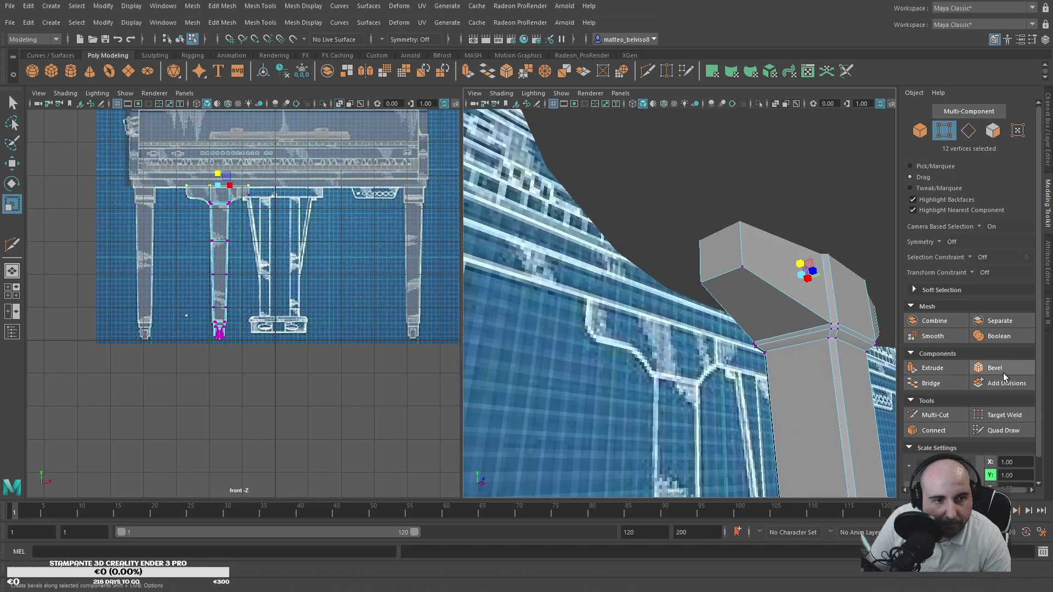
# Step: Bevel the vertical and lower edges at both outer ends of the bracket with fraction 0.5 and one segment
pyautogui.click(968, 130)
pyautogui.click(741, 248)
pyautogui.keyDown('shift'); pyautogui.click(779, 289); pyautogui.keyUp('shift')
pyautogui.keyDown('shift'); pyautogui.click(700, 264); pyautogui.keyUp('shift')
pyautogui.keyDown('shift'); pyautogui.click(701, 264); pyautogui.keyUp('shift')
pyautogui.keyDown('alt'); pyautogui.moveTo(701, 264); pyautogui.dragTo(536, 340); pyautogui.keyUp('alt')
pyautogui.keyDown('shift'); pyautogui.click(607, 226); pyautogui.keyUp('shift')
pyautogui.keyDown('shift'); pyautogui.click(605, 226); pyautogui.keyUp('shift')
pyautogui.keyDown('shift'); pyautogui.click(633, 313); pyautogui.keyUp('shift')
pyautogui.keyDown('alt'); pyautogui.moveTo(633, 313); pyautogui.dragTo(577, 290); pyautogui.keyUp('alt')
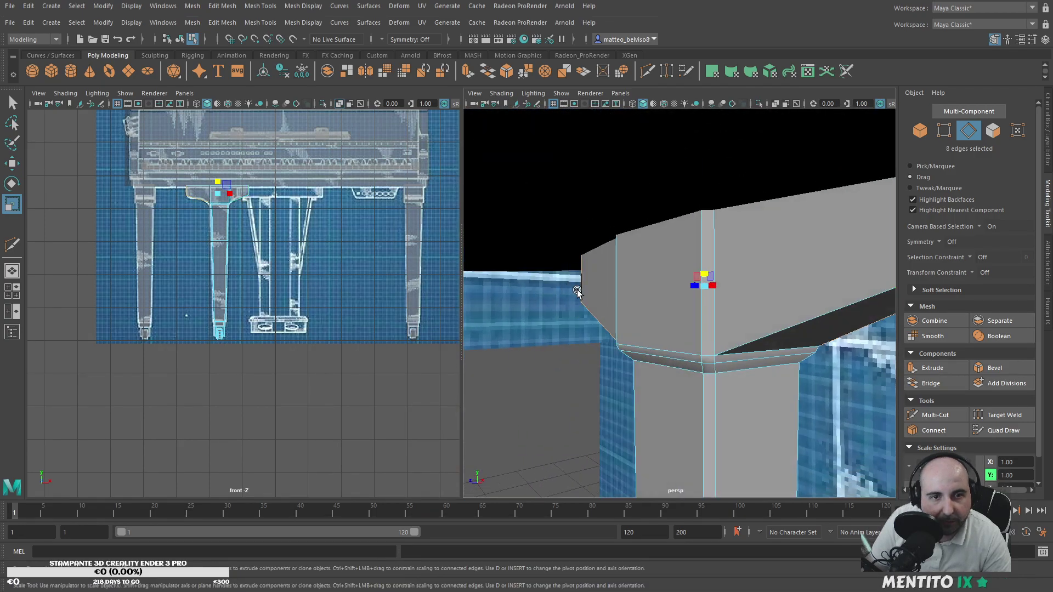
pyautogui.keyDown('shift'); pyautogui.click(716, 256); pyautogui.keyUp('shift')
pyautogui.keyDown('alt'); pyautogui.moveTo(716, 257); pyautogui.dragTo(690, 219); pyautogui.keyUp('alt')
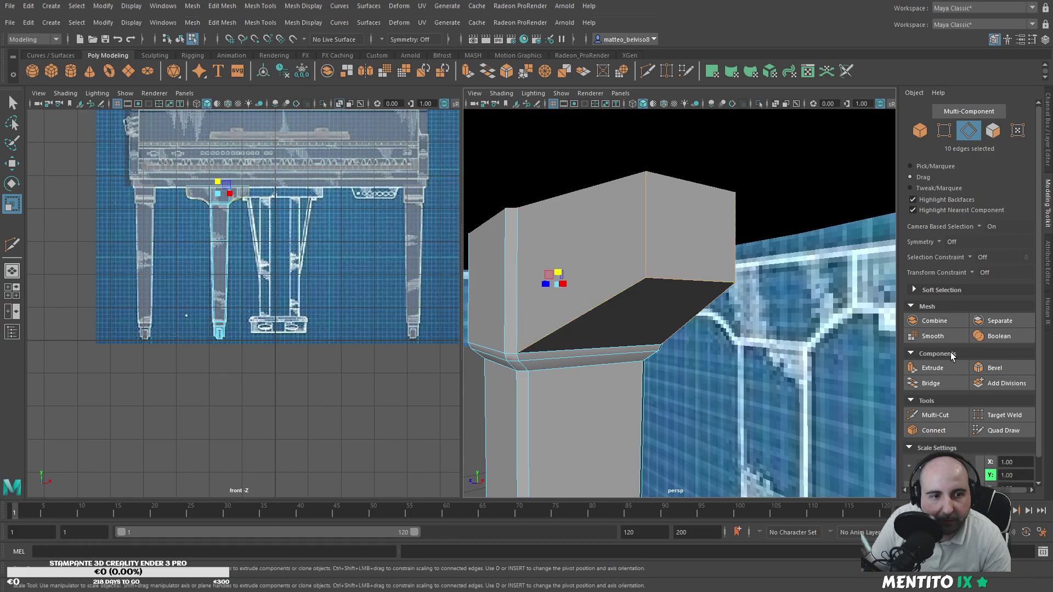
pyautogui.click(995, 368)
pyautogui.keyDown('alt'); pyautogui.moveTo(632, 350); pyautogui.dragTo(602, 353); pyautogui.keyUp('alt')
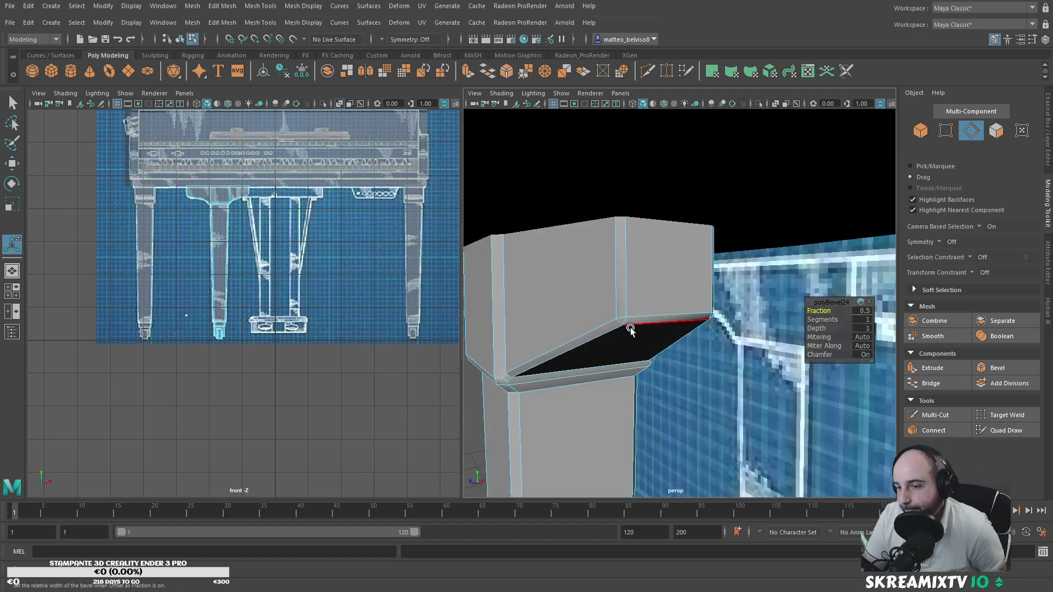
# Step: Create a cube, raise it under the piano body to Y 4.51 and flatten it to a Y scale of 0.30
pyautogui.keyDown('alt'); pyautogui.moveTo(661, 320); pyautogui.dragTo(617, 329); pyautogui.keyUp('alt')
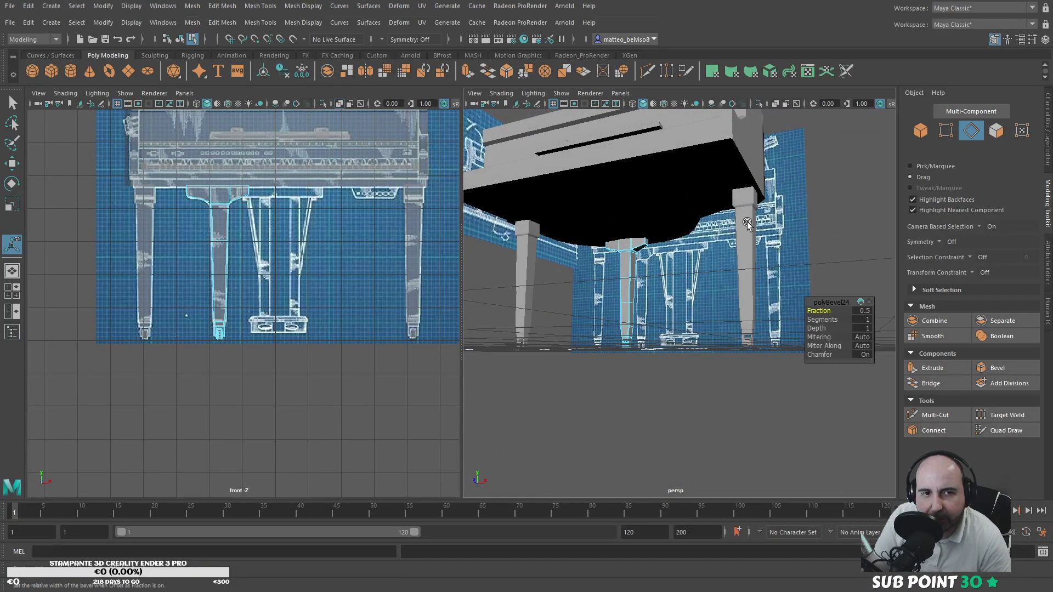
pyautogui.scroll(-5, 508, 280)
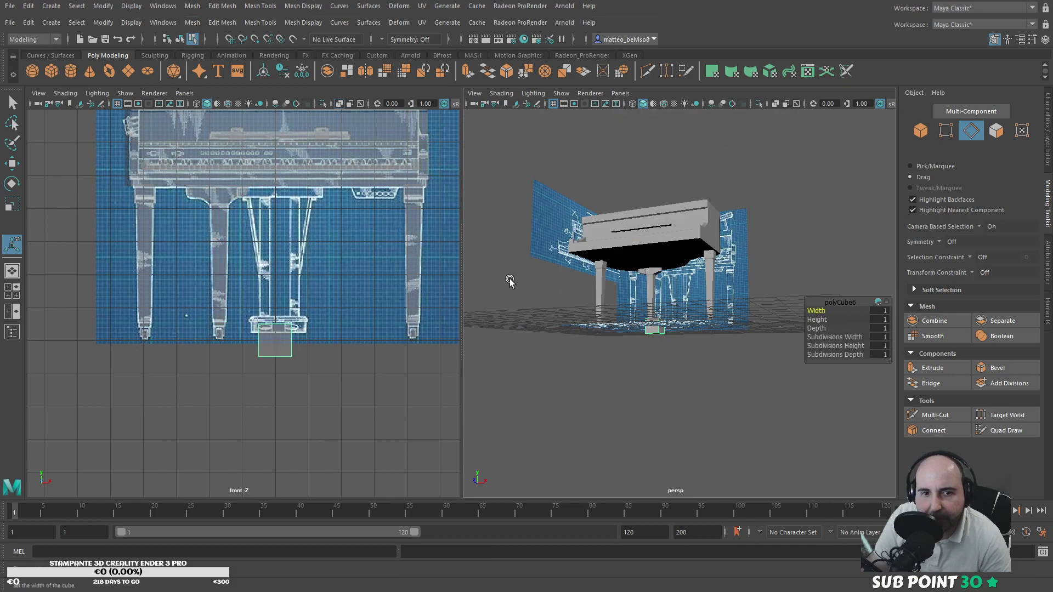
pyautogui.keyDown('alt'); pyautogui.moveTo(508, 279); pyautogui.dragTo(572, 325); pyautogui.keyUp('alt')
pyautogui.press('w')
pyautogui.moveTo(668, 332); pyautogui.dragTo(660, 267)
pyautogui.press('r')
pyautogui.press('w')
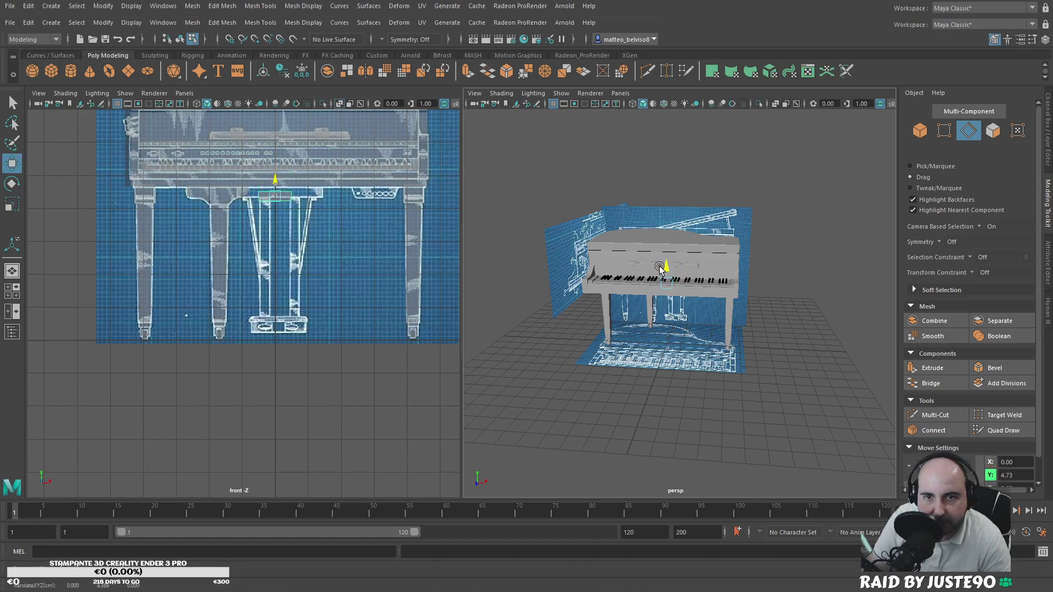
# Step: Widen the flattened cube to an X scale of 2.58 and shift it to X 0.18 over the pedal support's top plate
pyautogui.press('r')
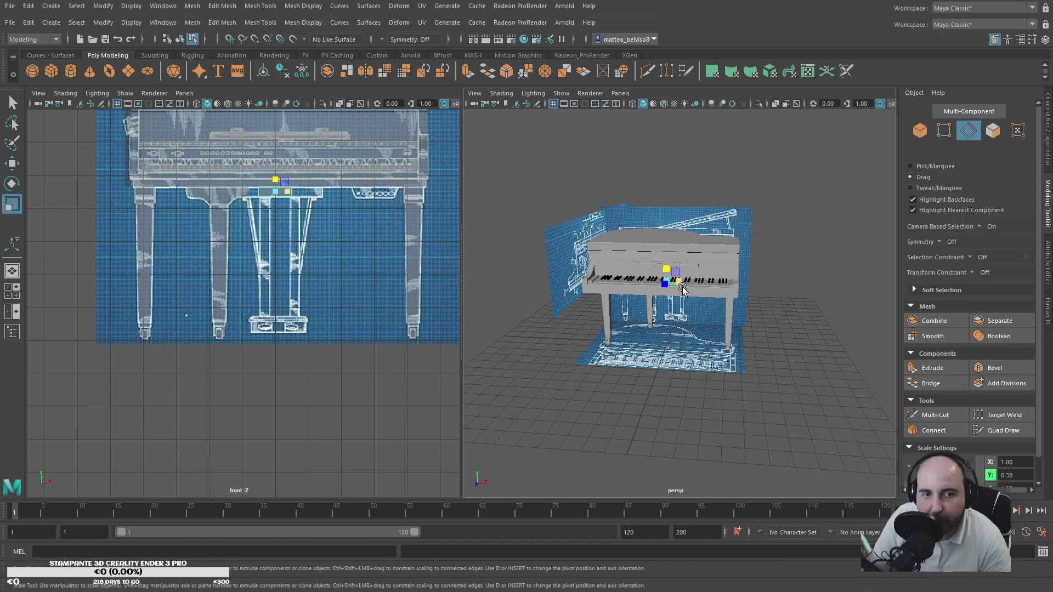
pyautogui.moveTo(683, 282); pyautogui.dragTo(696, 283)
pyautogui.press('w')
pyautogui.press('r')
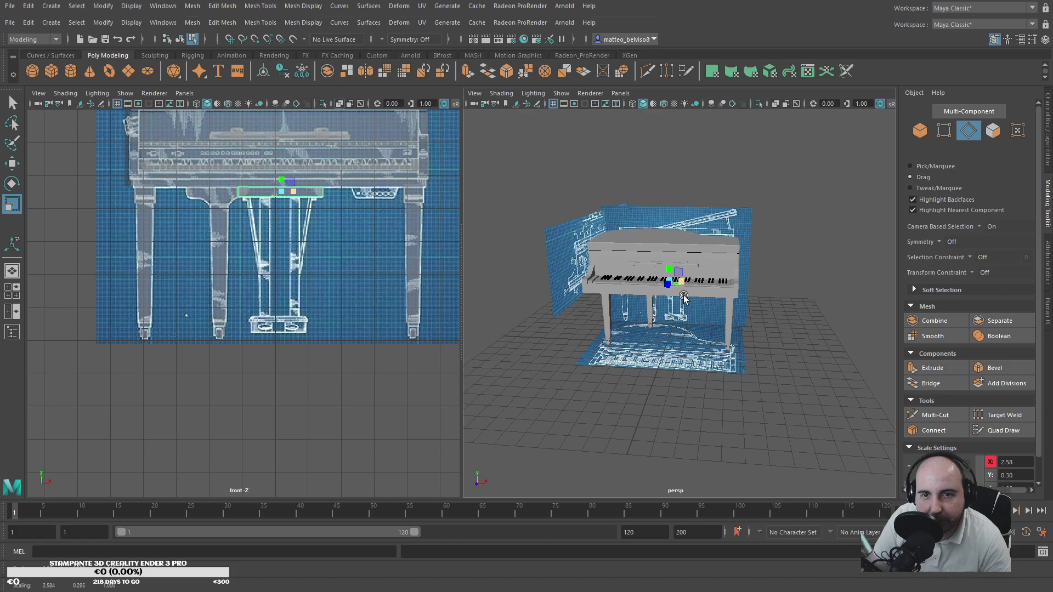
# Step: Move the pedal support block in depth beneath the piano body, near the rear leg
pyautogui.scroll(5, 686, 281)
pyautogui.keyDown('alt'); pyautogui.moveTo(685, 315); pyautogui.dragTo(740, 218); pyautogui.keyUp('alt')
pyautogui.scroll(2, 681, 277)
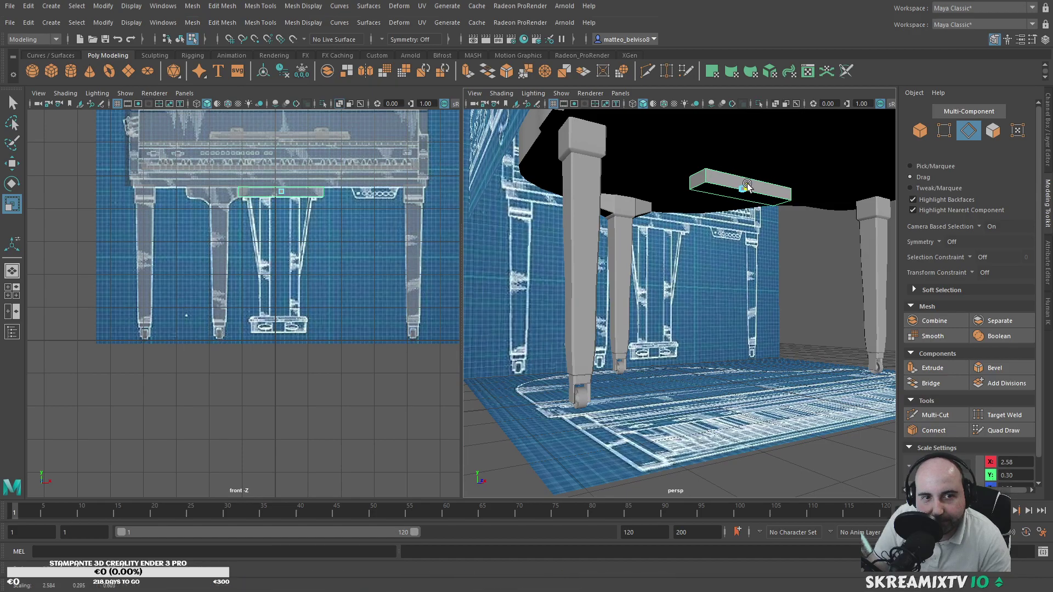
pyautogui.keyDown('alt'); pyautogui.moveTo(752, 184); pyautogui.dragTo(500, 284); pyautogui.keyUp('alt')
pyautogui.press('w')
pyautogui.click(608, 266)
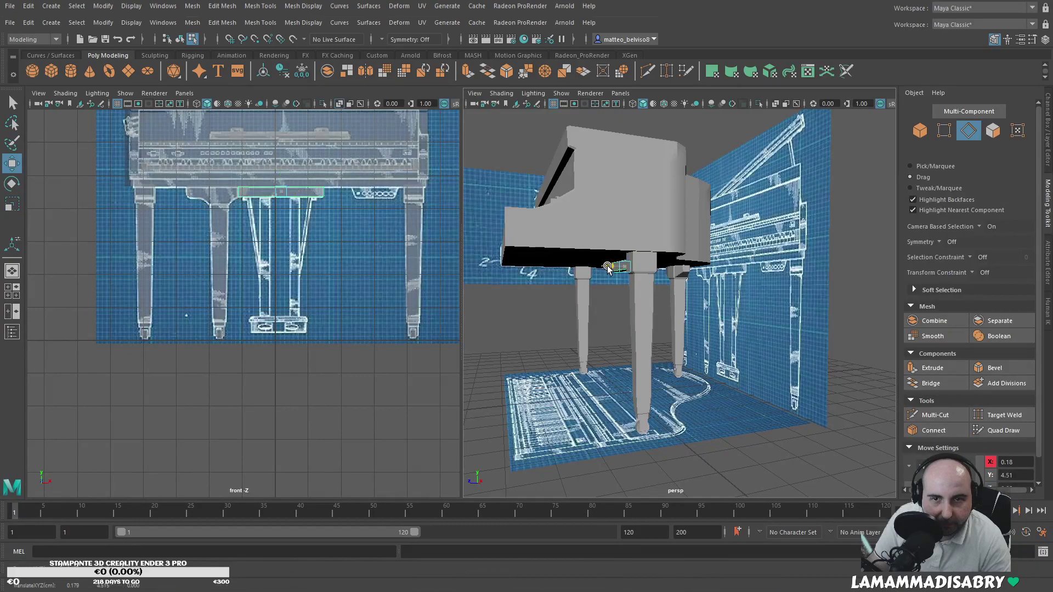
pyautogui.moveTo(576, 270); pyautogui.dragTo(674, 288)
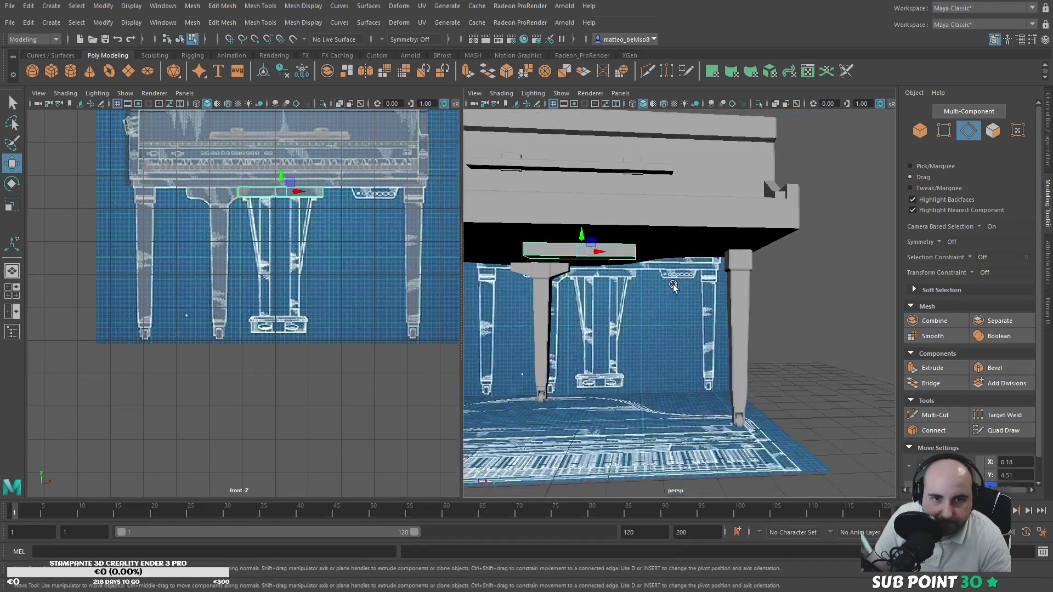
pyautogui.scroll(5, 561, 327)
pyautogui.keyDown('alt'); pyautogui.moveTo(562, 324); pyautogui.dragTo(668, 326, button='middle'); pyautogui.keyUp('alt')
pyautogui.scroll(-5, 668, 326)
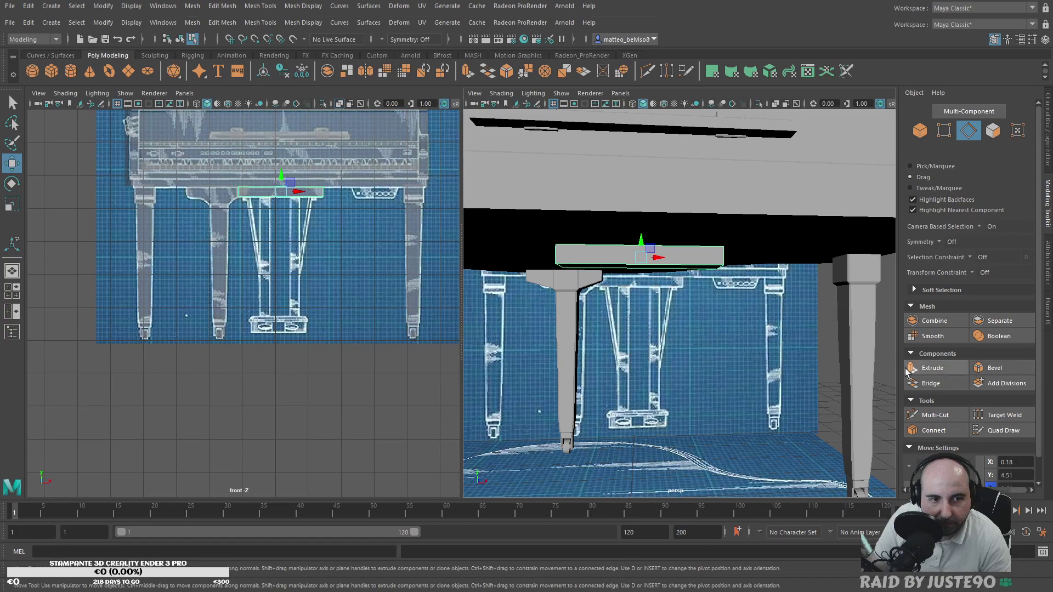
# Step: Bevel the selected edges of the pedal support block with fraction 0.1 and one segment
pyautogui.click(995, 368)
pyautogui.keyDown('alt'); pyautogui.moveTo(686, 321); pyautogui.dragTo(738, 320); pyautogui.keyUp('alt')
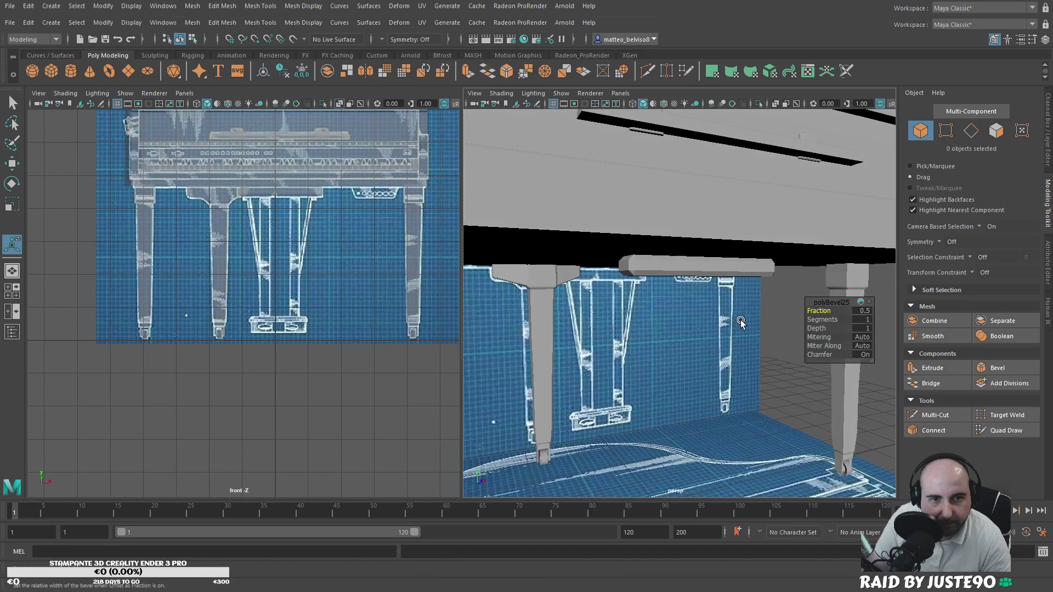
pyautogui.moveTo(819, 311); pyautogui.dragTo(711, 297)
pyautogui.moveTo(820, 311); pyautogui.dragTo(819, 311)
pyautogui.keyDown('alt'); pyautogui.moveTo(727, 301); pyautogui.dragTo(626, 371); pyautogui.keyUp('alt')
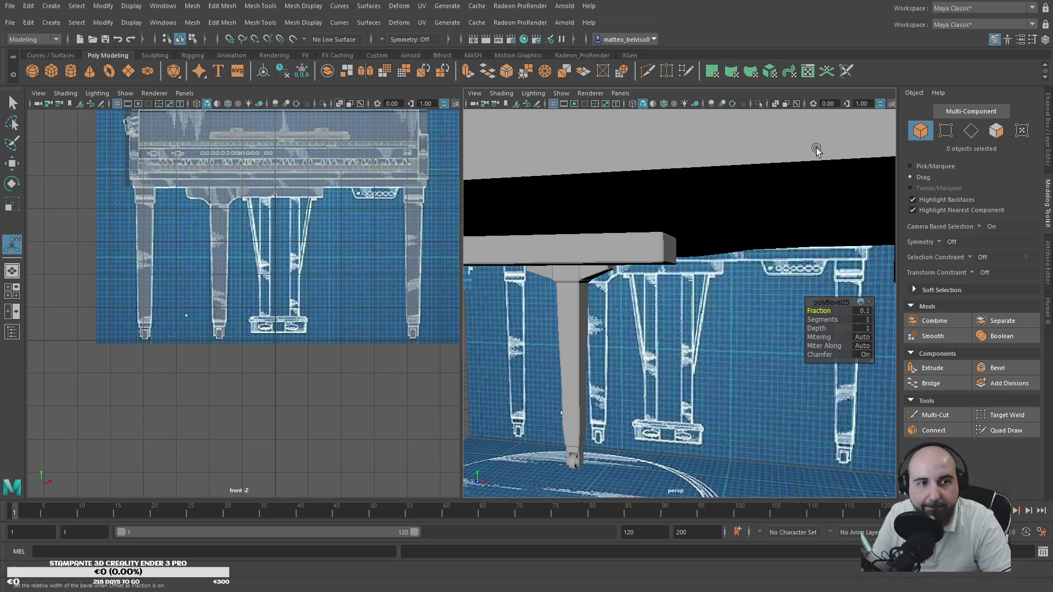
# Step: Create a new cube for the first pedal support post and save the scene
pyautogui.click(48, 71)
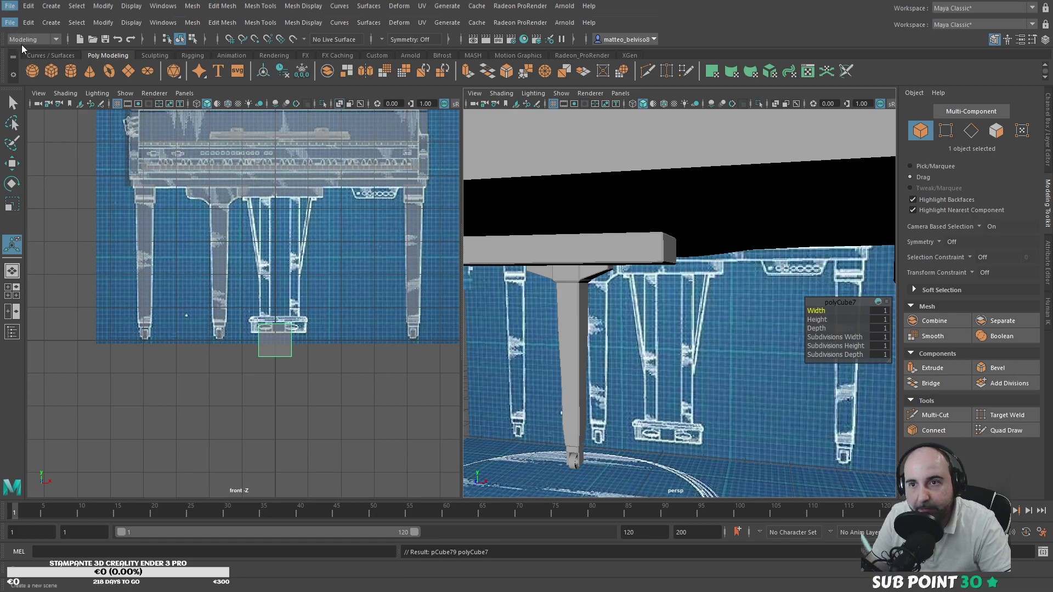
pyautogui.press('q')
pyautogui.hotkey('ctrl', 's')
pyautogui.press('t')
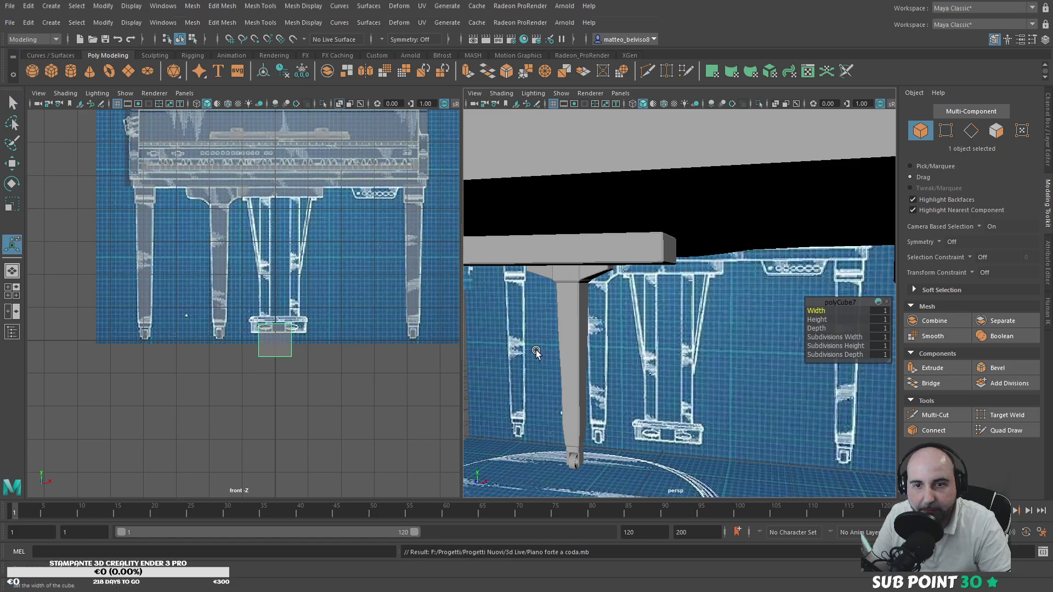
# Step: Shrink the cube to a uniform scale of 0.29 and place it at X -0.32, Y 3.98 atop the blueprint's left pedal post
pyautogui.press('w')
pyautogui.moveTo(281, 326); pyautogui.dragTo(265, 212)
pyautogui.press('r')
pyautogui.press('w')
pyautogui.press('r')
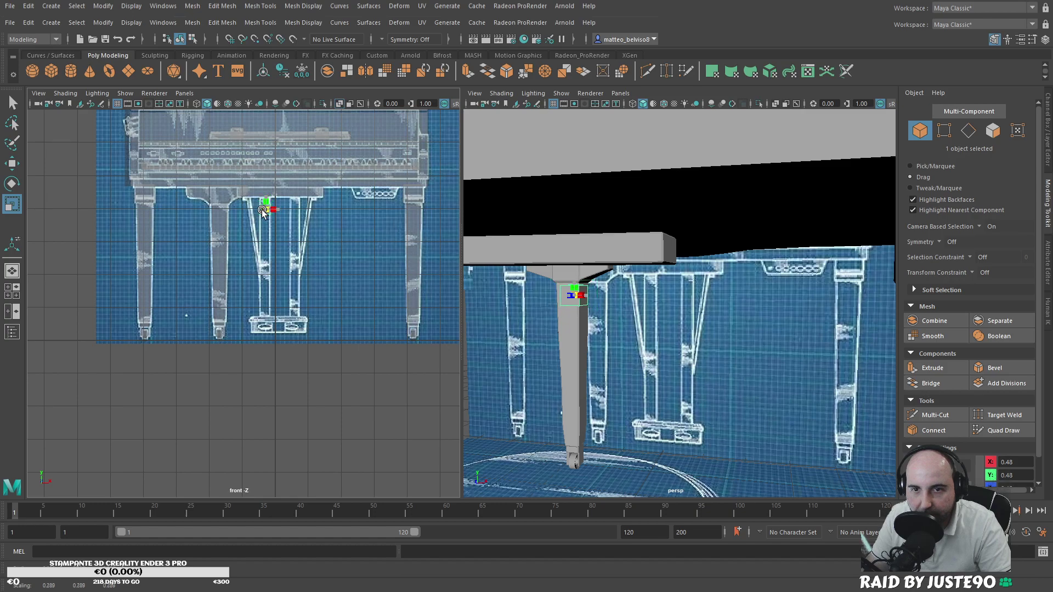
pyautogui.press('w')
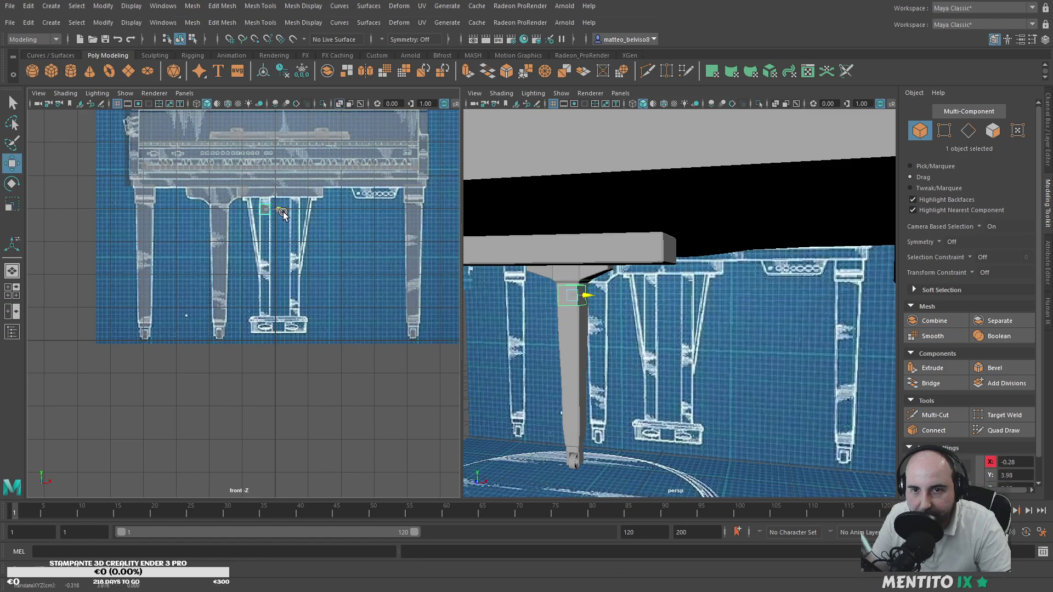
# Step: Stretch the cube to a Y scale of about 3.48 and lower it to Y 2.59 along the left pedal post
pyautogui.press('r')
pyautogui.moveTo(266, 203); pyautogui.dragTo(269, 107)
pyautogui.press('w')
pyautogui.moveTo(273, 195); pyautogui.dragTo(261, 247)
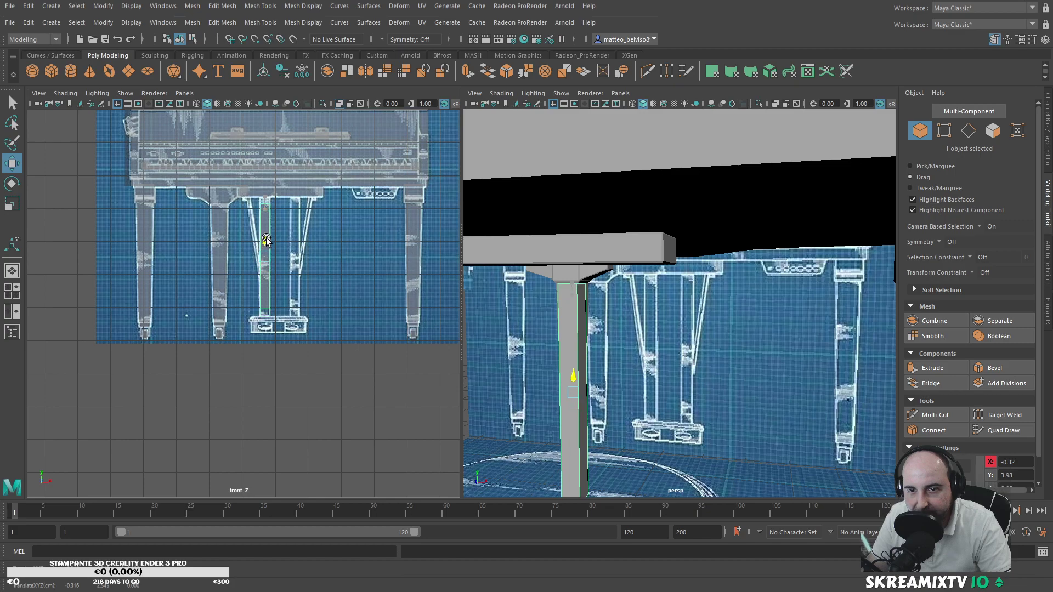
pyautogui.press('r')
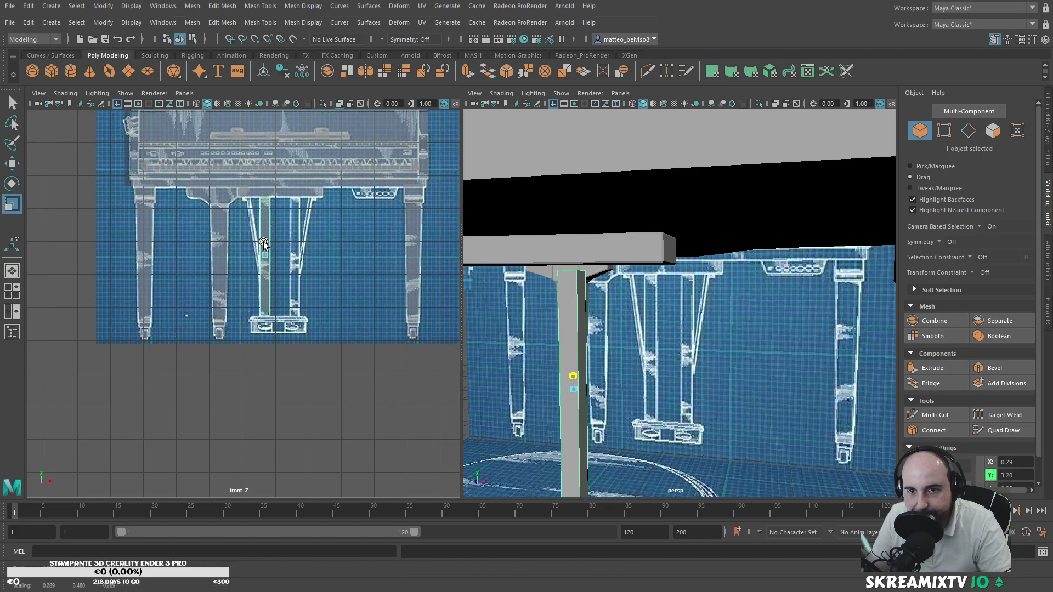
pyautogui.press('w')
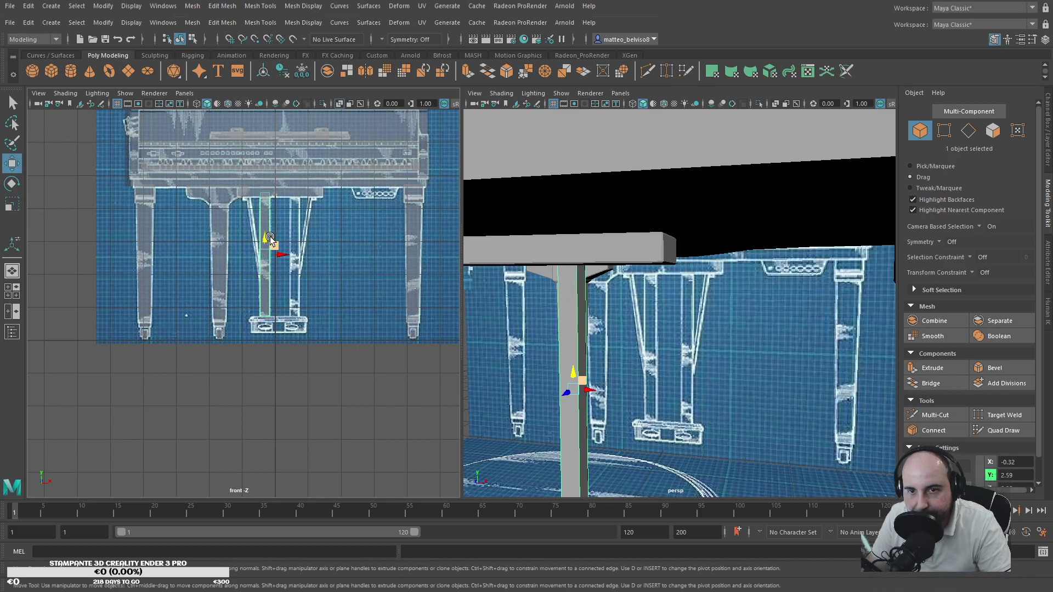
# Step: Move the post in depth under the support block and duplicate it to X 0.60 over the blueprint's right post
pyautogui.keyDown('alt'); pyautogui.moveTo(625, 318); pyautogui.dragTo(731, 312); pyautogui.keyUp('alt')
pyautogui.moveTo(722, 399)
pyautogui.mouseDown()
pyautogui.moveTo(842, 424)
pyautogui.moveTo(833, 367)
pyautogui.moveTo(722, 405)
pyautogui.mouseUp()
pyautogui.hotkey('ctrl', 'd')
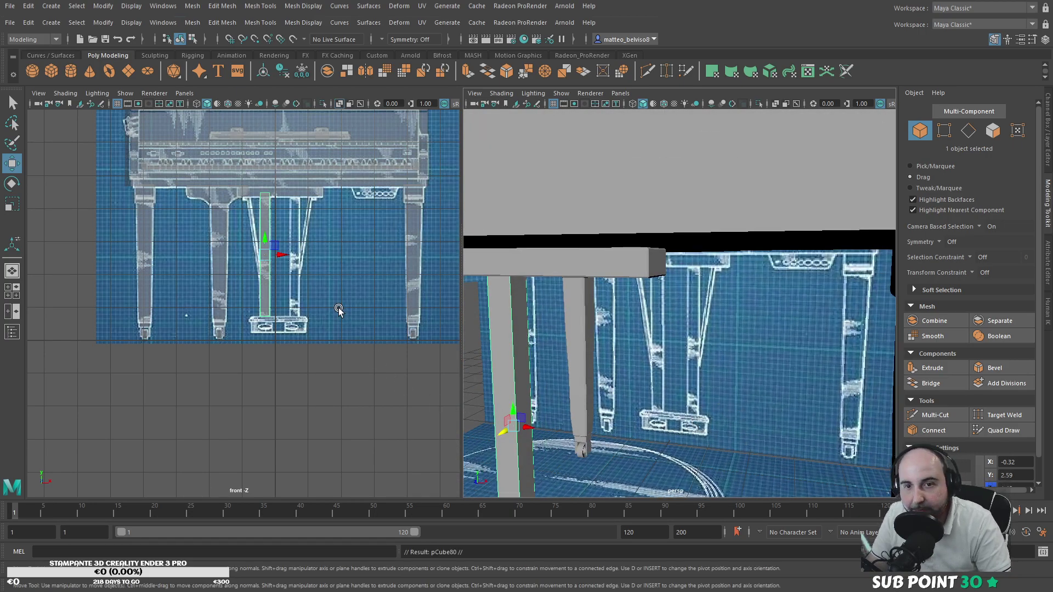
pyautogui.moveTo(284, 255); pyautogui.dragTo(312, 259)
# Step: Bevel both pedal support posts together with fraction 0.2 and one segment
pyautogui.keyDown('alt'); pyautogui.moveTo(474, 296); pyautogui.dragTo(673, 323); pyautogui.keyUp('alt')
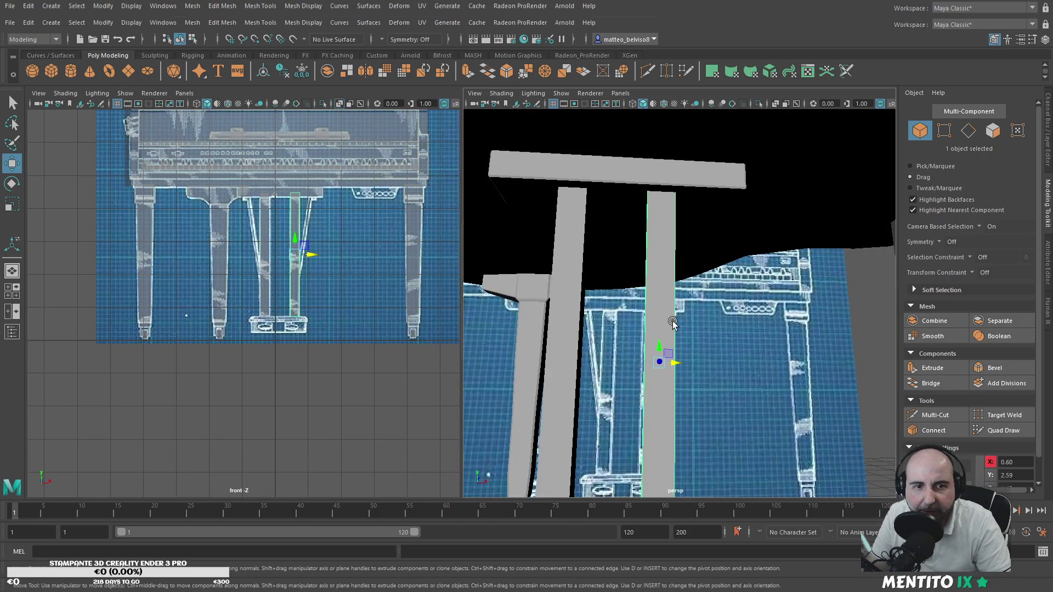
pyautogui.keyDown('shift'); pyautogui.click(562, 289); pyautogui.keyUp('shift')
pyautogui.keyDown('alt'); pyautogui.moveTo(565, 291); pyautogui.dragTo(702, 302); pyautogui.keyUp('alt')
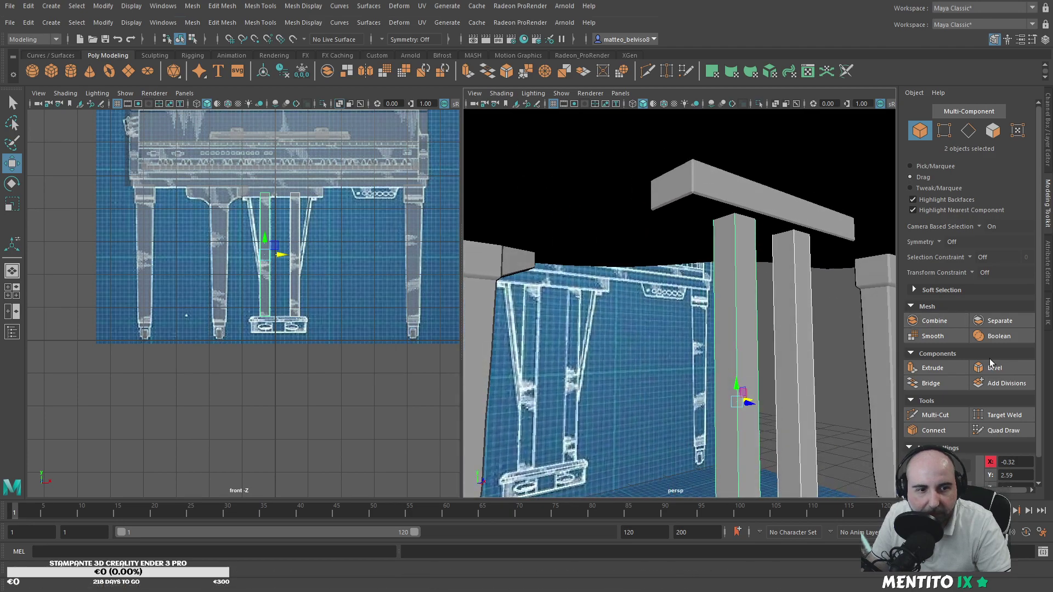
pyautogui.click(999, 373)
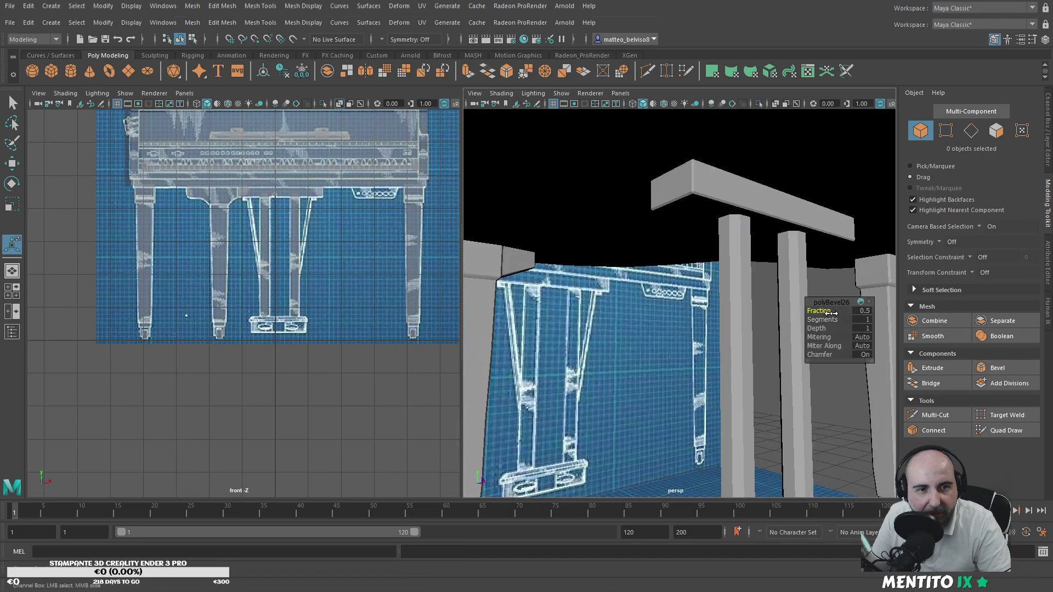
pyautogui.moveTo(832, 313); pyautogui.dragTo(834, 312)
pyautogui.click(740, 321)
pyautogui.moveTo(819, 309); pyautogui.dragTo(703, 323)
pyautogui.click(784, 302)
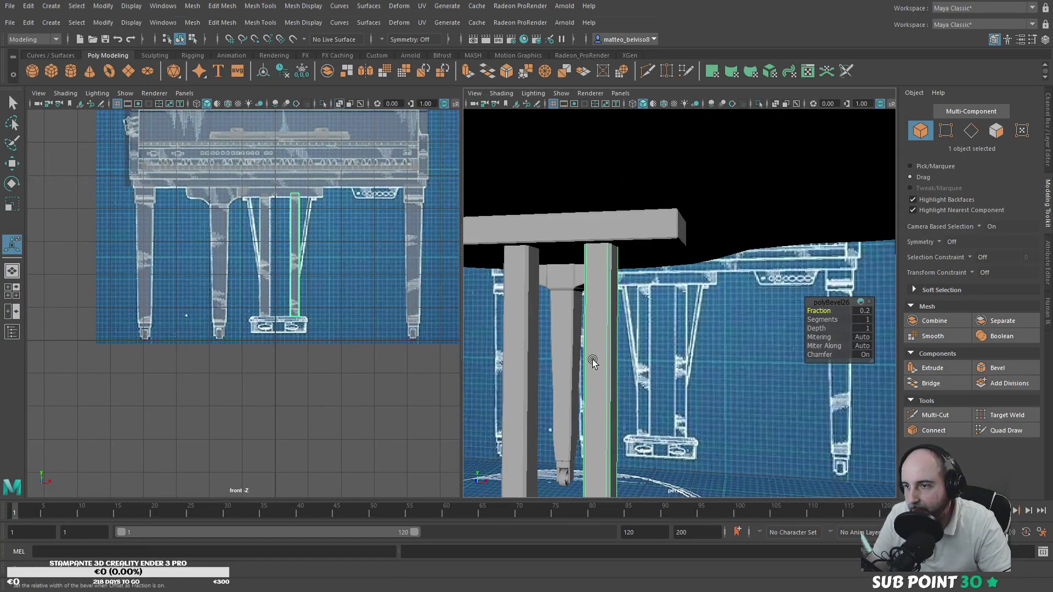
# Step: Create a cube for the pedal box and move it to Y 0.30 beneath the two posts
pyautogui.keyDown('alt'); pyautogui.moveTo(398, 339); pyautogui.dragTo(456, 271, button='middle'); pyautogui.keyUp('alt')
pyautogui.keyDown('alt'); pyautogui.moveTo(586, 394); pyautogui.dragTo(698, 336, button='middle'); pyautogui.keyUp('alt')
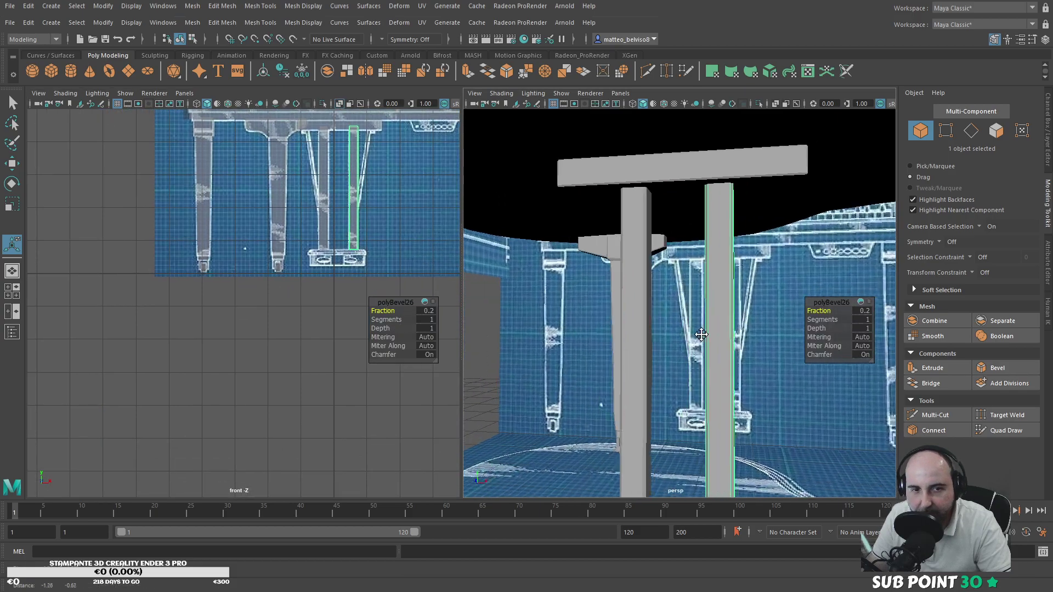
pyautogui.keyDown('alt'); pyautogui.moveTo(699, 336); pyautogui.dragTo(649, 404, button='right'); pyautogui.keyUp('alt')
pyautogui.keyDown('alt'); pyautogui.moveTo(649, 404); pyautogui.dragTo(625, 319, button='middle'); pyautogui.keyUp('alt')
pyautogui.keyDown('alt'); pyautogui.moveTo(625, 320); pyautogui.dragTo(677, 330); pyautogui.keyUp('alt')
pyautogui.keyDown('alt'); pyautogui.moveTo(677, 329); pyautogui.dragTo(615, 369, button='middle'); pyautogui.keyUp('alt')
pyautogui.keyDown('alt'); pyautogui.moveTo(615, 369); pyautogui.dragTo(737, 340, button='right'); pyautogui.keyUp('alt')
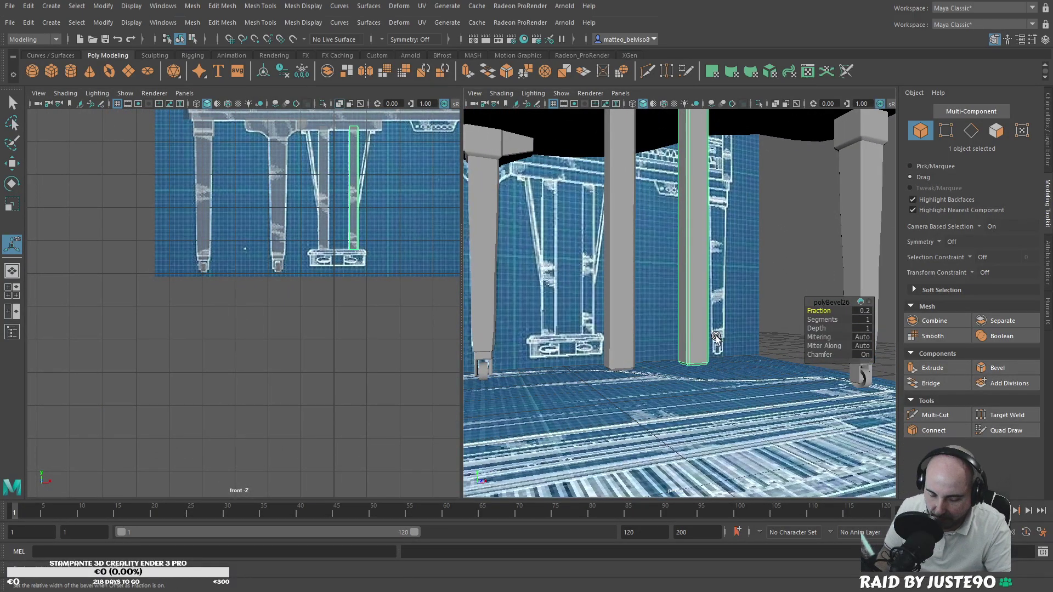
pyautogui.scroll(3, 659, 293)
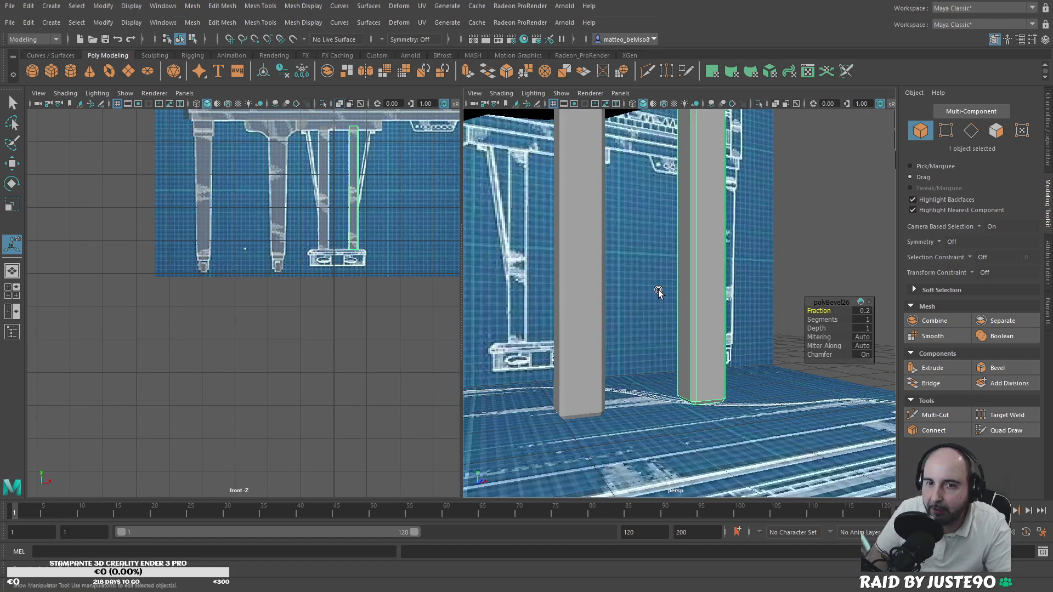
pyautogui.click(50, 71)
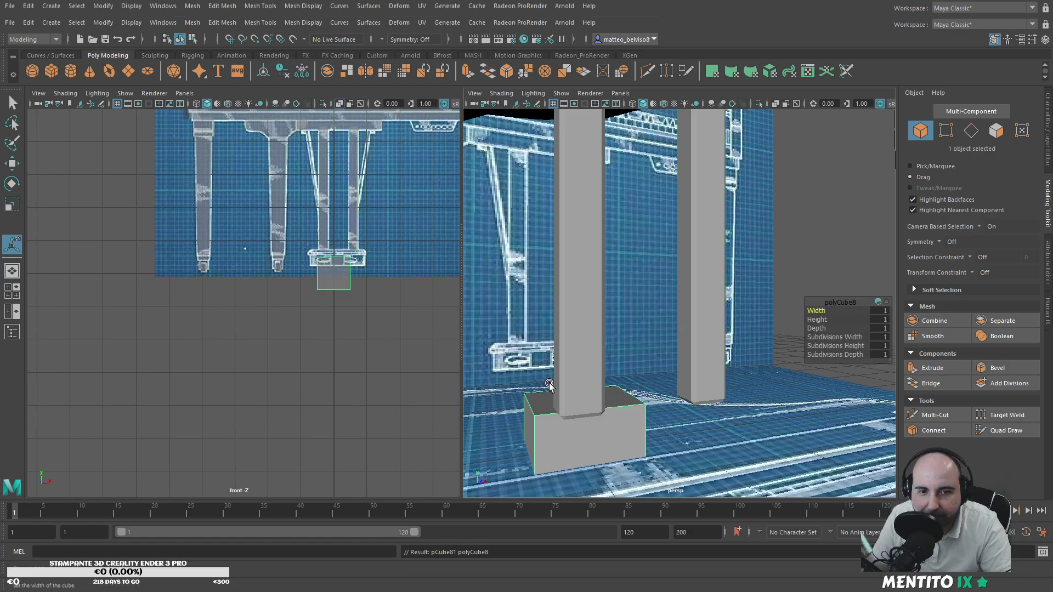
pyautogui.press('w')
pyautogui.moveTo(602, 457); pyautogui.dragTo(693, 449)
pyautogui.hotkey('ctrl', 'z')
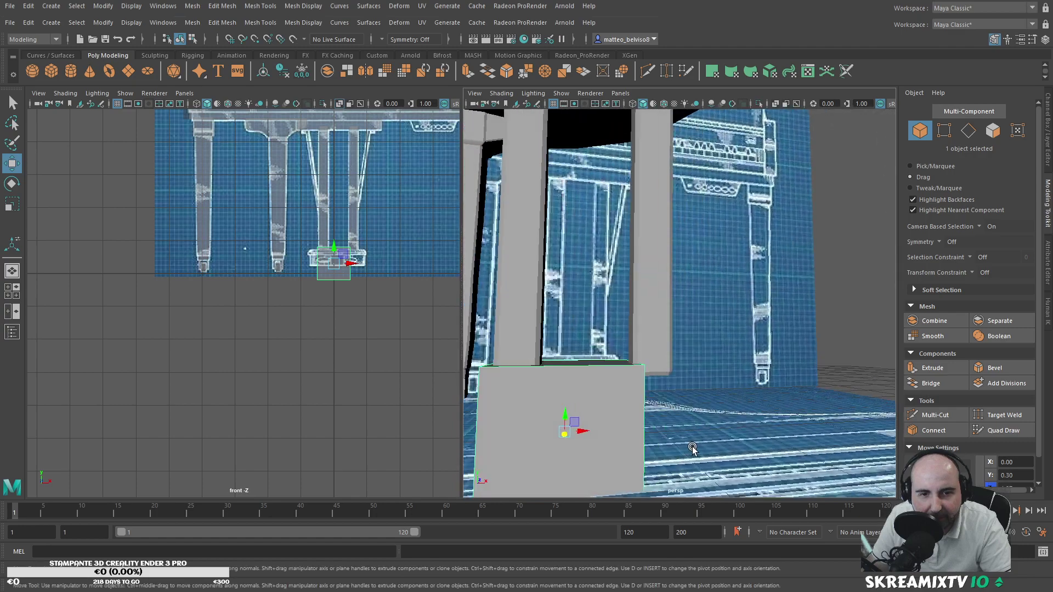
# Step: Scale the pedal box cube to X 1.63 and Y 0.38, and position it at X 0.08, Y 0.56 under the posts
pyautogui.press('d')
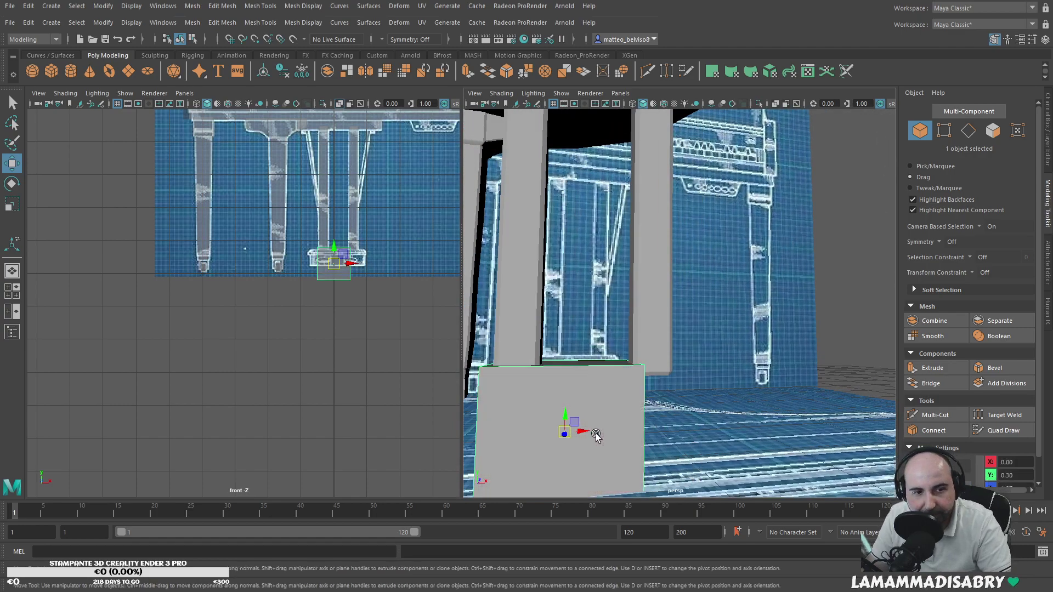
pyautogui.press('d')
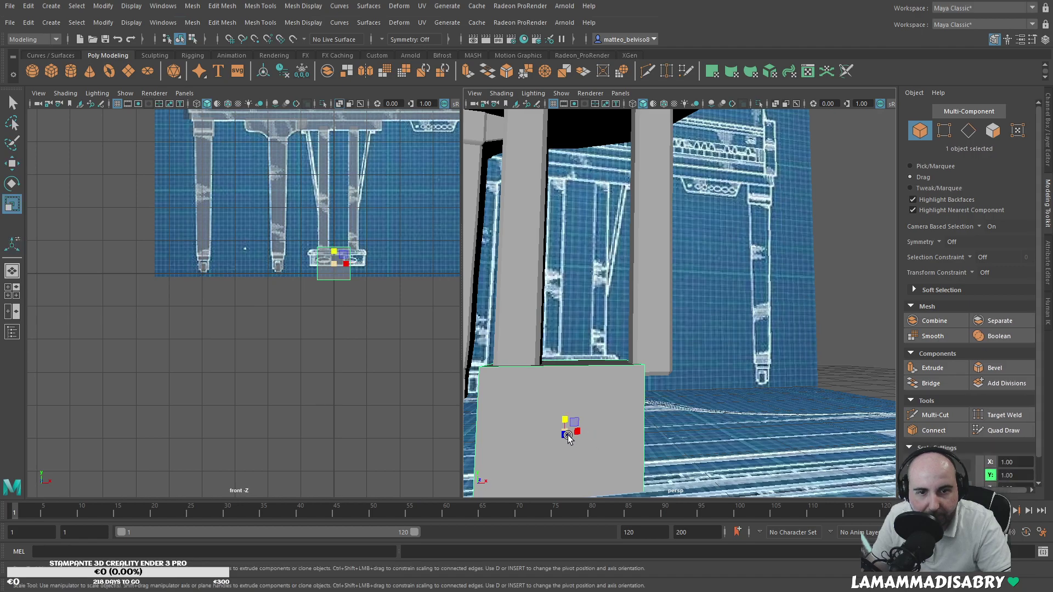
pyautogui.press('r')
pyautogui.moveTo(568, 430); pyautogui.dragTo(683, 462)
pyautogui.press('d')
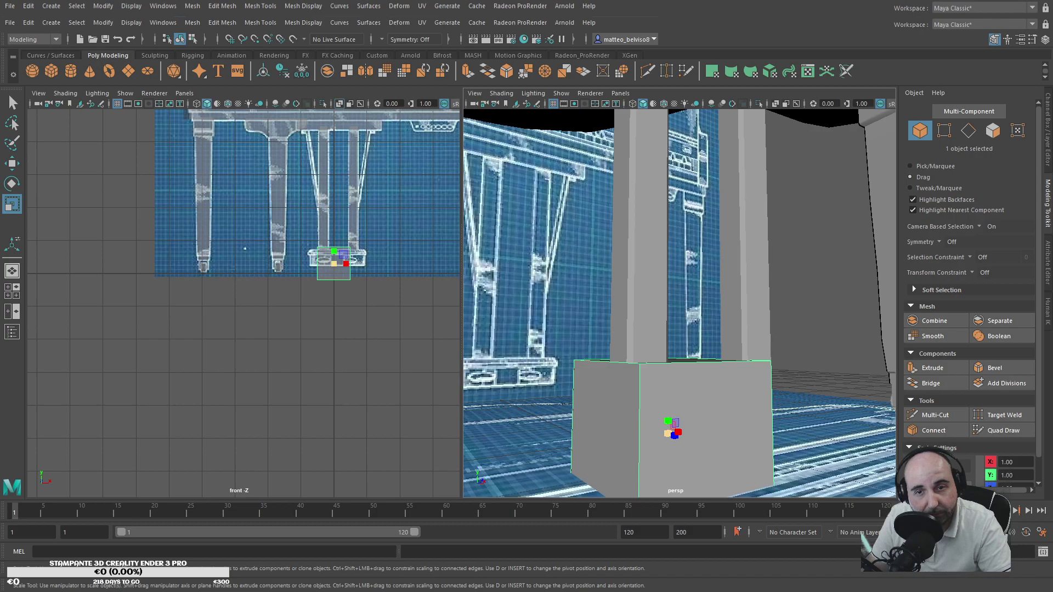
pyautogui.moveTo(668, 421); pyautogui.dragTo(584, 410)
pyautogui.press('w')
pyautogui.press('r')
pyautogui.hotkey('ctrl', 'z')
pyautogui.press('w')
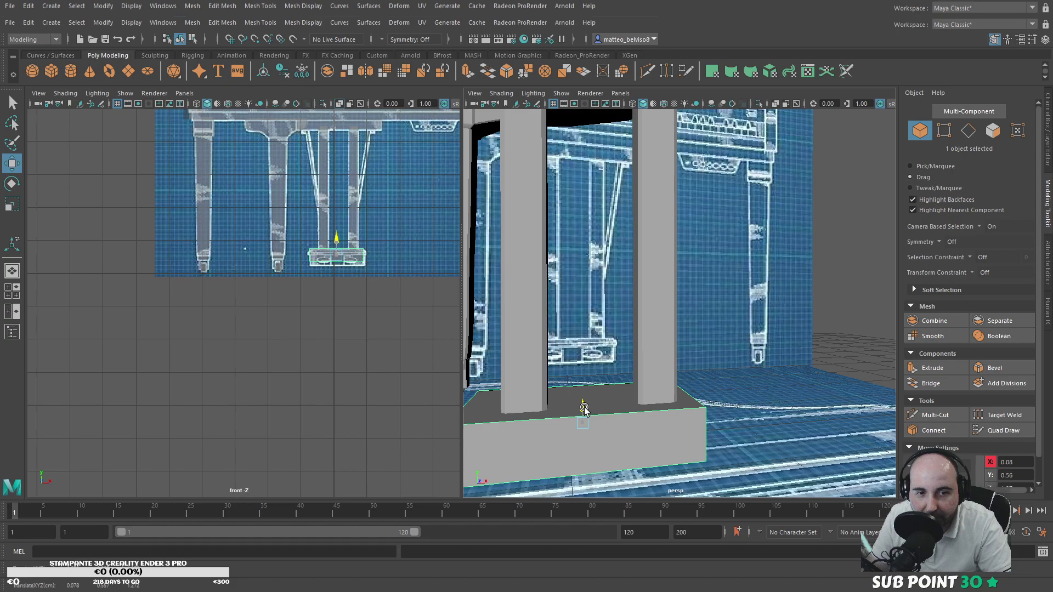
pyautogui.press('r')
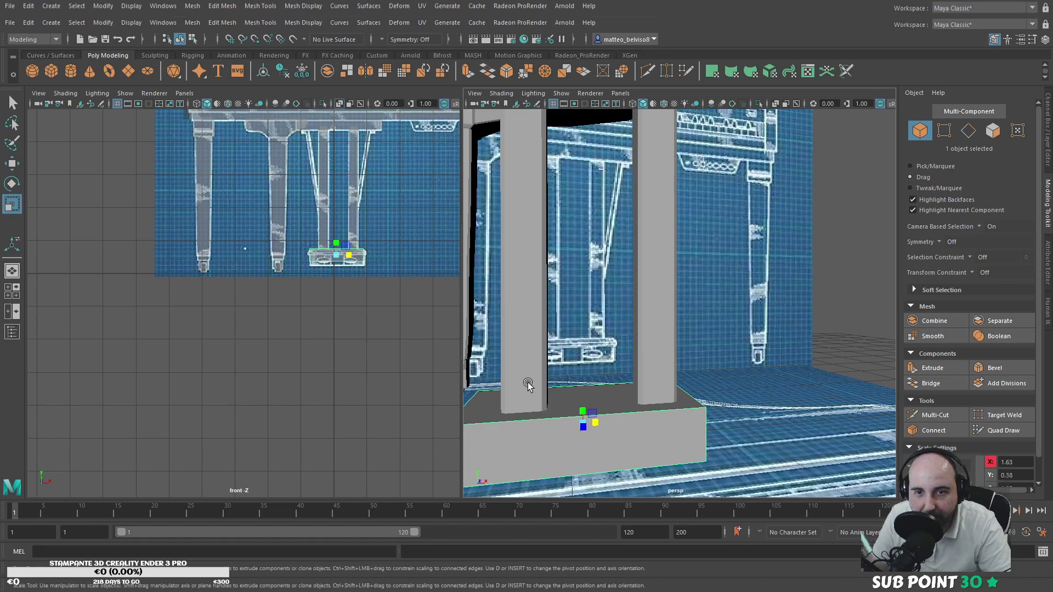
# Step: Align the pedal box with the blueprint outline in the front view by shifting it to X 0.11
pyautogui.keyDown('alt'); pyautogui.moveTo(304, 280); pyautogui.dragTo(430, 294, button='right'); pyautogui.keyUp('alt')
pyautogui.keyDown('alt'); pyautogui.moveTo(430, 294); pyautogui.dragTo(270, 315, button='middle'); pyautogui.keyUp('alt')
pyautogui.keyDown('alt'); pyautogui.moveTo(270, 315); pyautogui.dragTo(377, 305, button='right'); pyautogui.keyUp('alt')
pyautogui.keyDown('alt'); pyautogui.moveTo(376, 306); pyautogui.dragTo(343, 327, button='middle'); pyautogui.keyUp('alt')
pyautogui.press('w')
pyautogui.moveTo(299, 229); pyautogui.dragTo(301, 231)
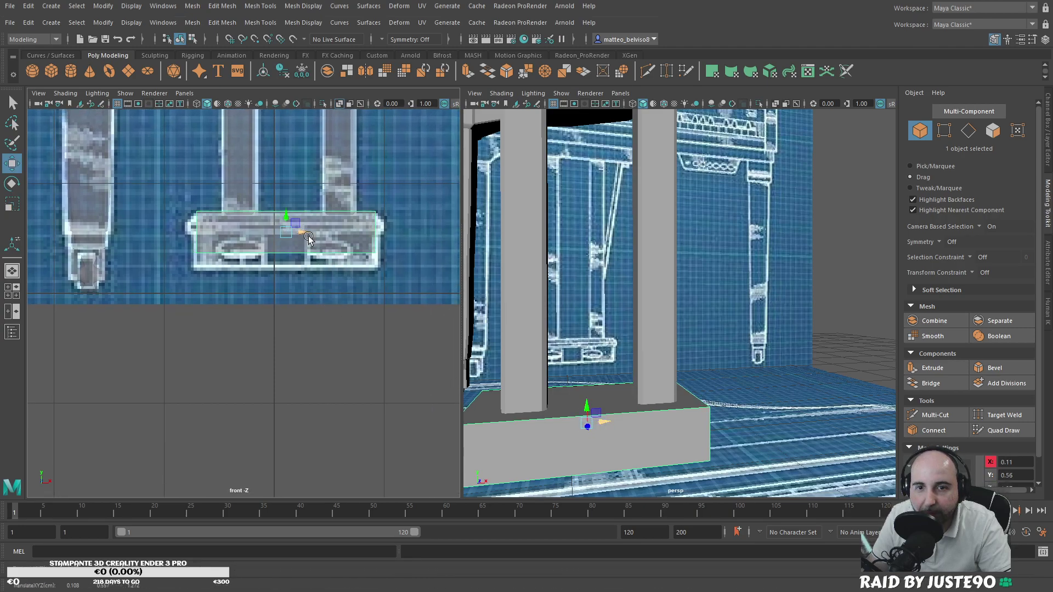
pyautogui.press('F10')
pyautogui.keyDown('alt'); pyautogui.moveTo(735, 325); pyautogui.dragTo(712, 326); pyautogui.keyUp('alt')
pyautogui.click(627, 407)
pyautogui.moveTo(291, 238); pyautogui.dragTo(284, 251)
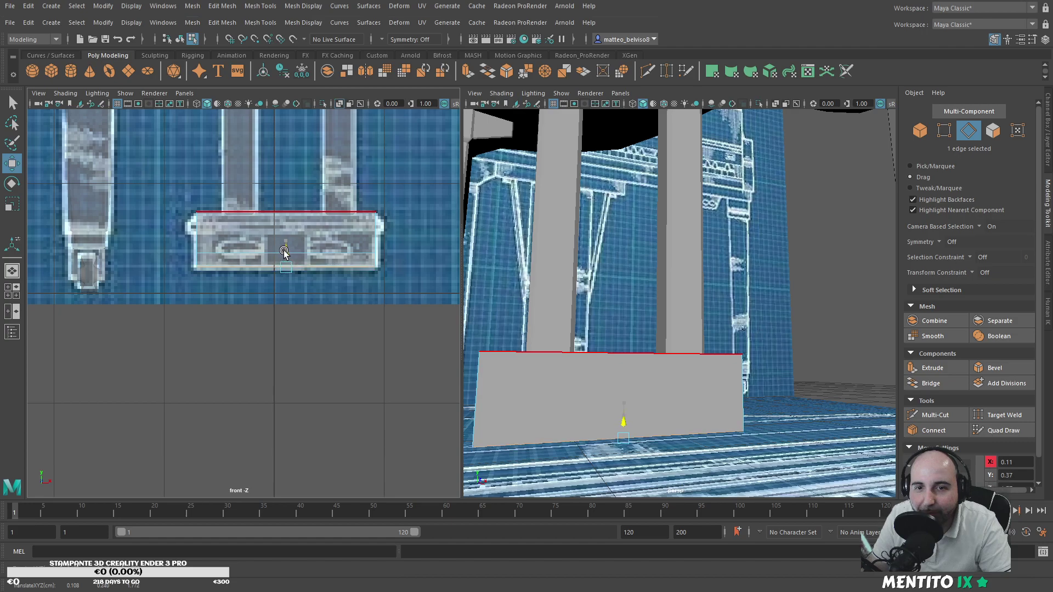
pyautogui.press('r')
pyautogui.moveTo(286, 267); pyautogui.dragTo(291, 269, button='middle')
pyautogui.moveTo(290, 271); pyautogui.dragTo(288, 271)
pyautogui.hotkey('ctrl', 'z')
pyautogui.hotkey('ctrl', 'z')
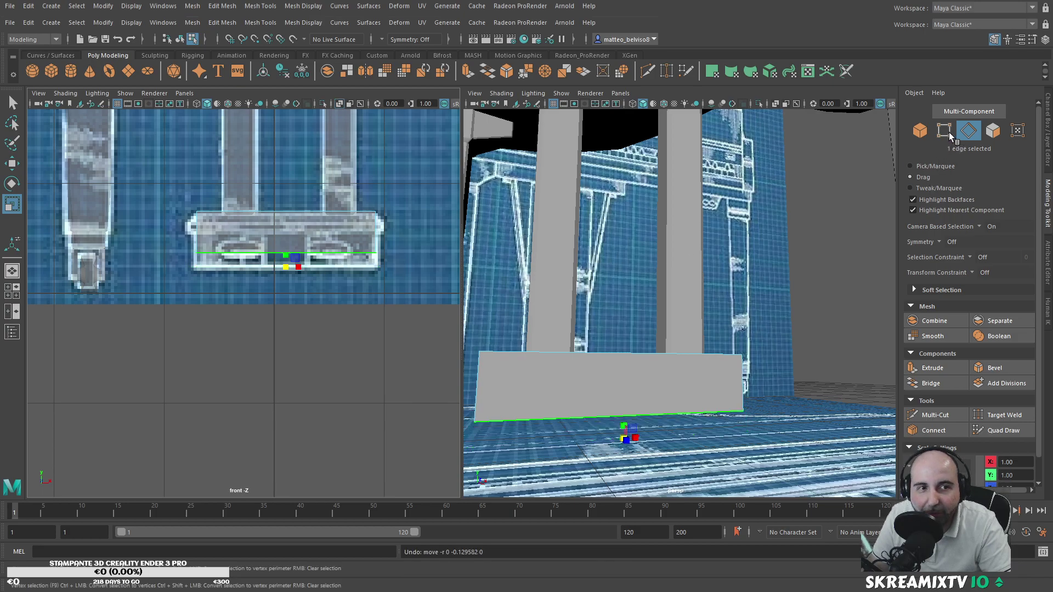
pyautogui.click(944, 133)
pyautogui.hotkey('ctrl', 'z')
pyautogui.hotkey('ctrl', 'z')
# Step: Marquee-select the pedal box's four bottom vertices, lower them to the blueprint's base line and scale them outward to about 1.04 in X and Z
pyautogui.click(934, 168)
pyautogui.moveTo(182, 242); pyautogui.dragTo(408, 285)
pyautogui.press('w')
pyautogui.moveTo(282, 239); pyautogui.dragTo(291, 269)
pyautogui.press('r')
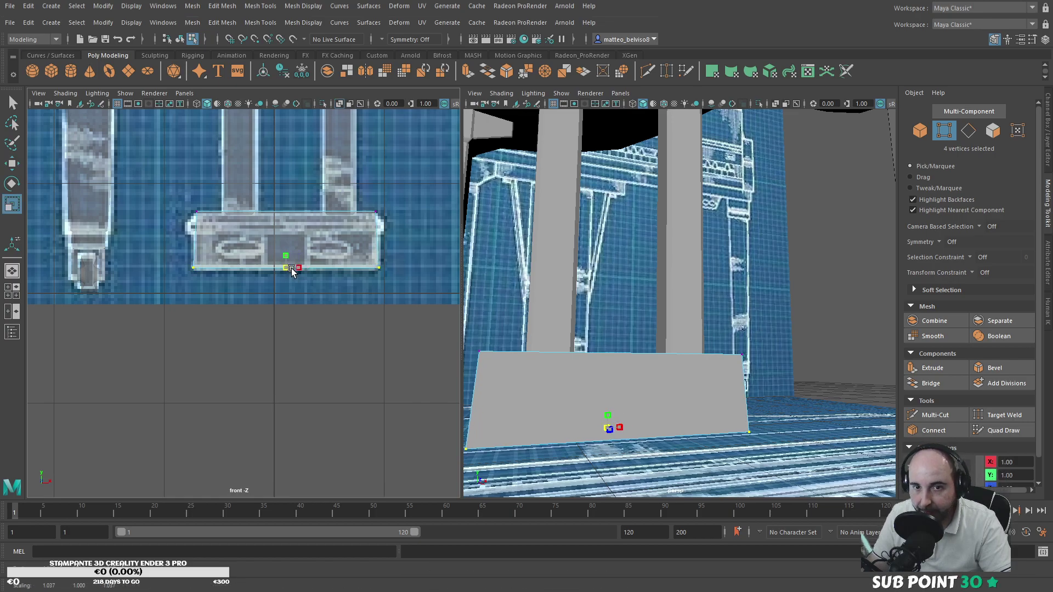
# Step: Cut a horizontal line across the pedal box with Multi-Cut along the lower edge of the blueprint's upper band
pyautogui.click(936, 415)
pyautogui.click(195, 232)
pyautogui.click(377, 233)
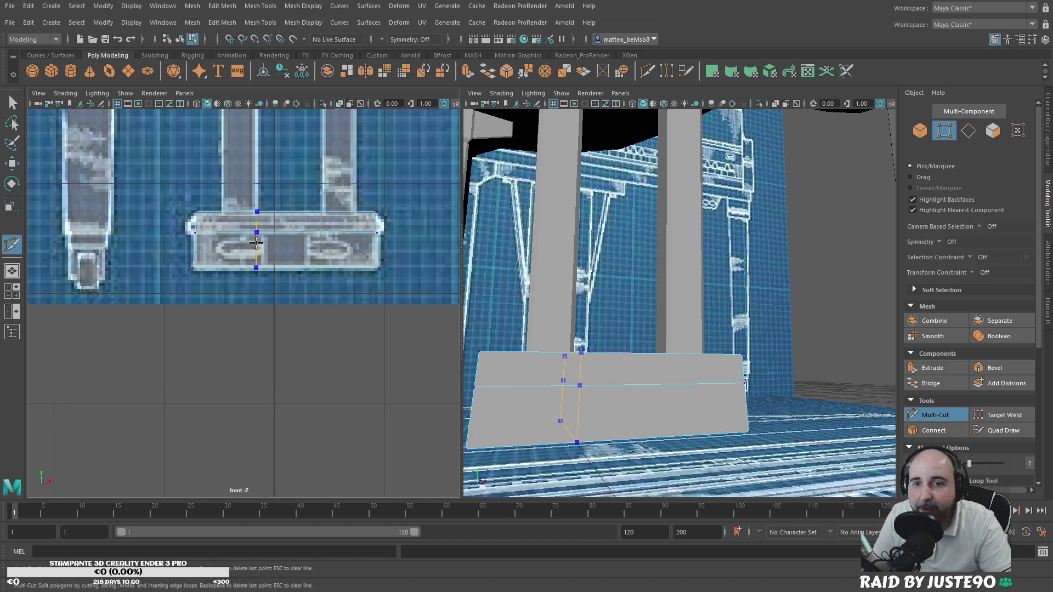
pyautogui.press('Escape')
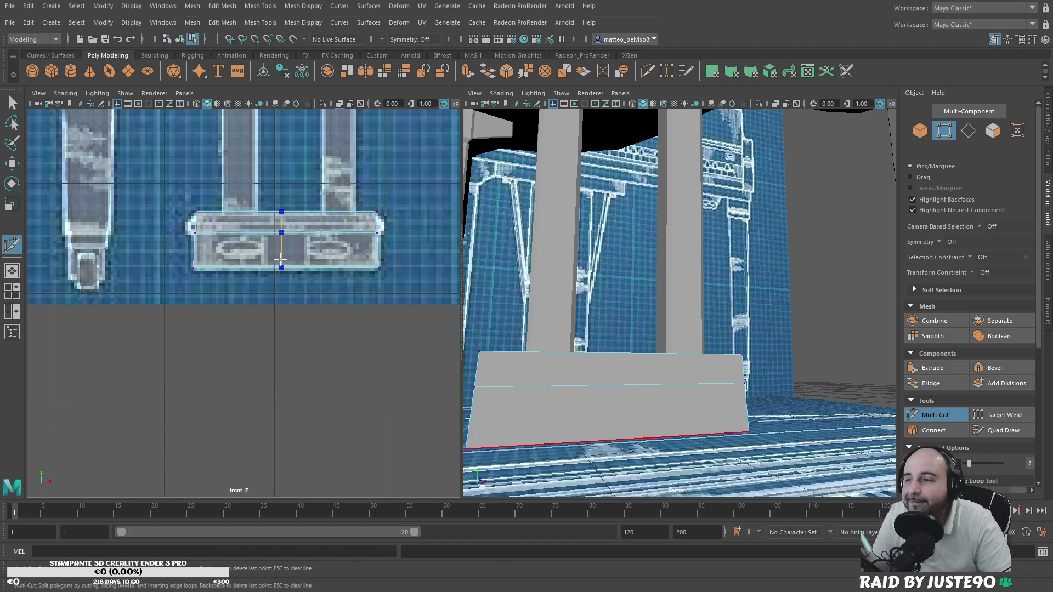
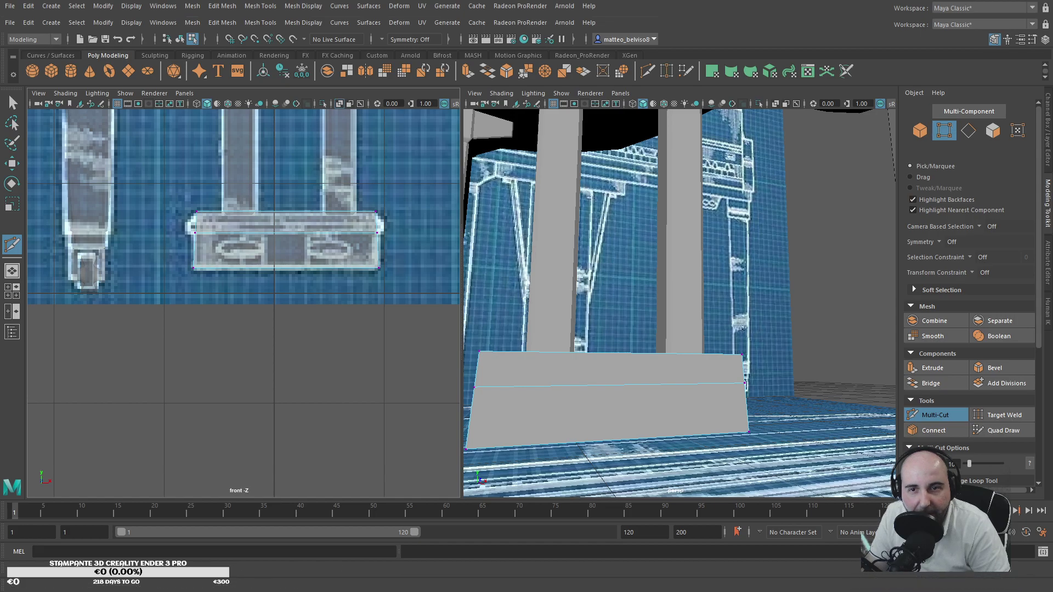
pyautogui.click(993, 131)
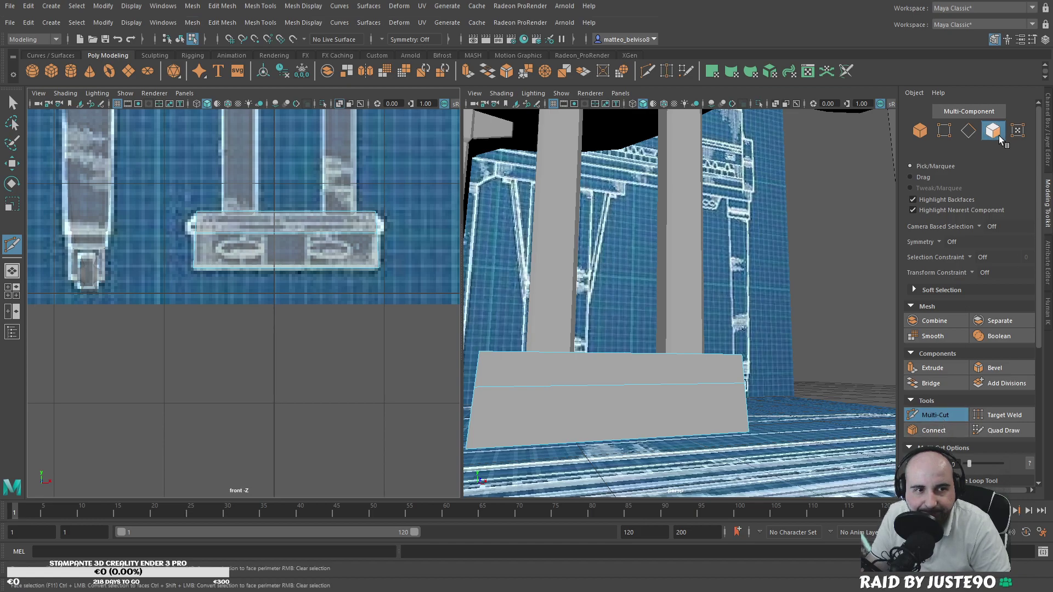
pyautogui.press('F8')
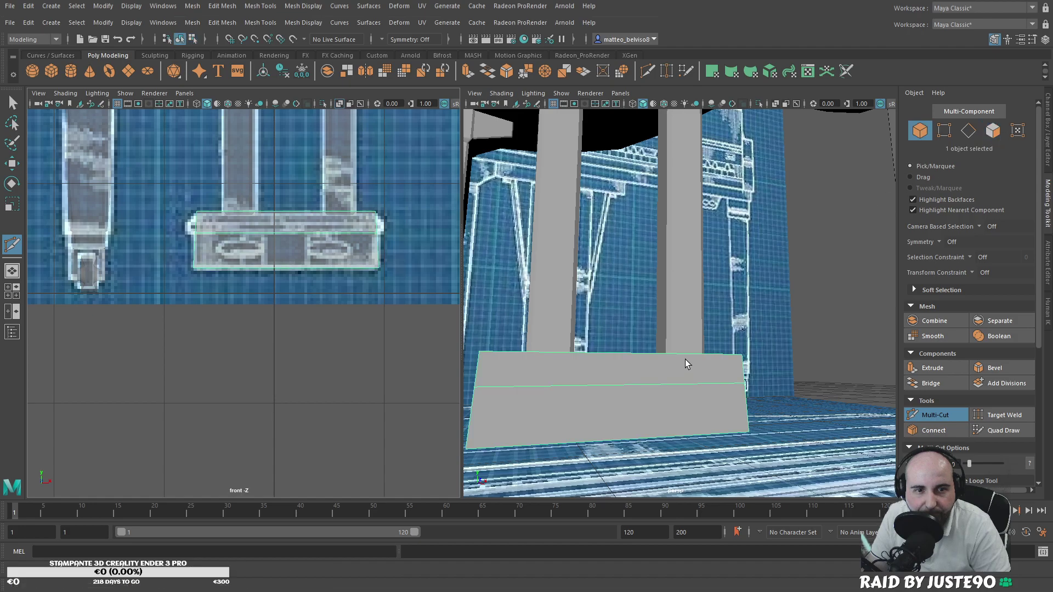
pyautogui.click(956, 416)
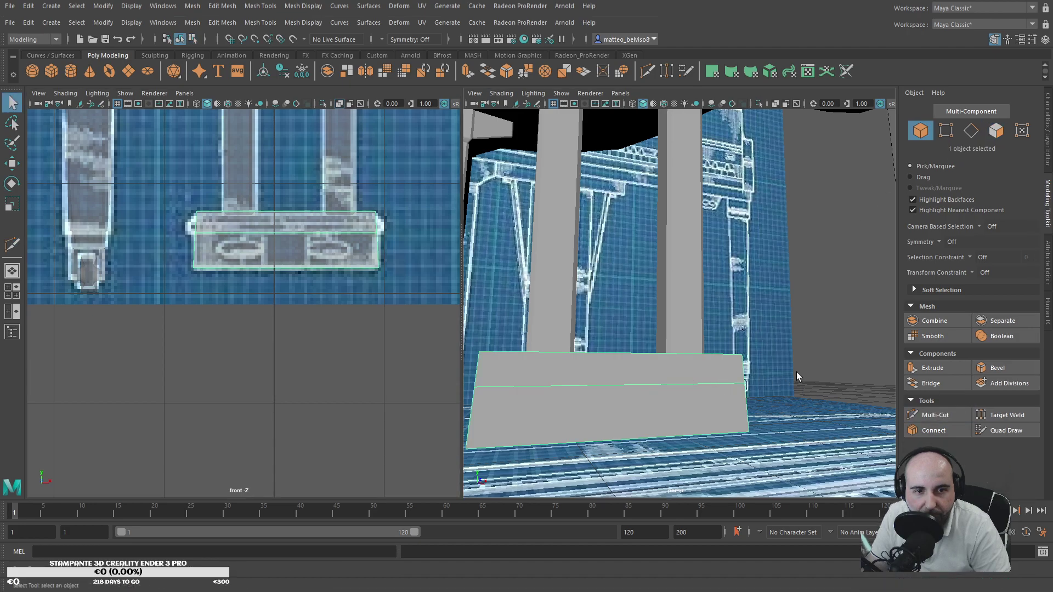
# Step: Select the four side faces of the pedal box's upper band and scale them outward to the blueprint's wider rim
pyautogui.keyDown('alt'); pyautogui.moveTo(789, 373); pyautogui.dragTo(697, 376); pyautogui.keyUp('alt')
pyautogui.keyDown('alt'); pyautogui.moveTo(695, 376); pyautogui.dragTo(812, 370, button='middle'); pyautogui.keyUp('alt')
pyautogui.click(997, 131)
pyautogui.click(661, 360)
pyautogui.keyDown('shift'); pyautogui.click(618, 361); pyautogui.keyUp('shift')
pyautogui.keyDown('alt'); pyautogui.moveTo(531, 368); pyautogui.dragTo(631, 364); pyautogui.keyUp('alt')
pyautogui.keyDown('shift'); pyautogui.click(708, 372); pyautogui.keyUp('shift')
pyautogui.press('r')
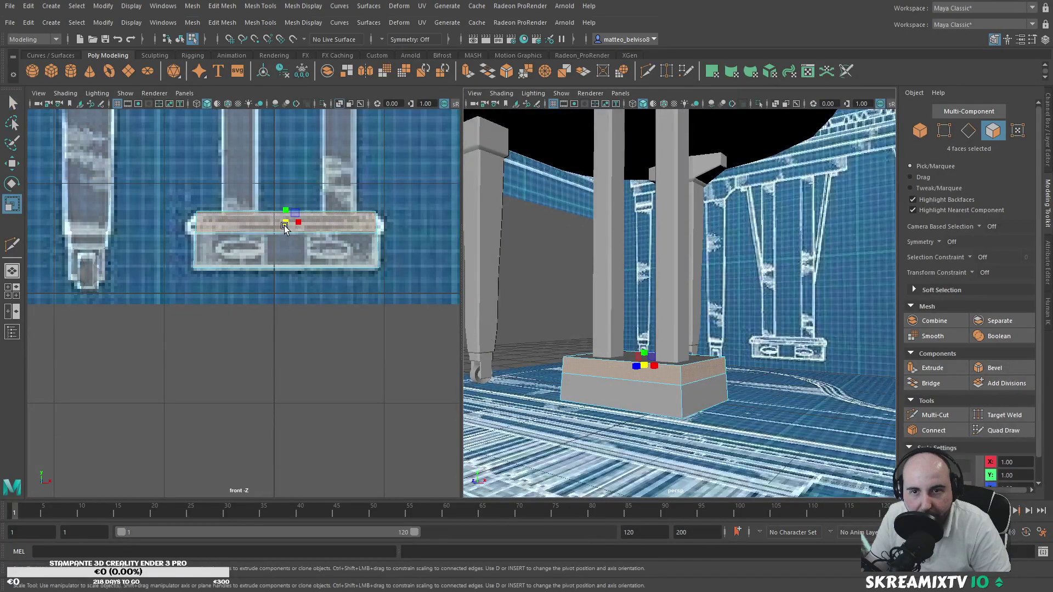
pyautogui.moveTo(283, 225); pyautogui.dragTo(292, 225)
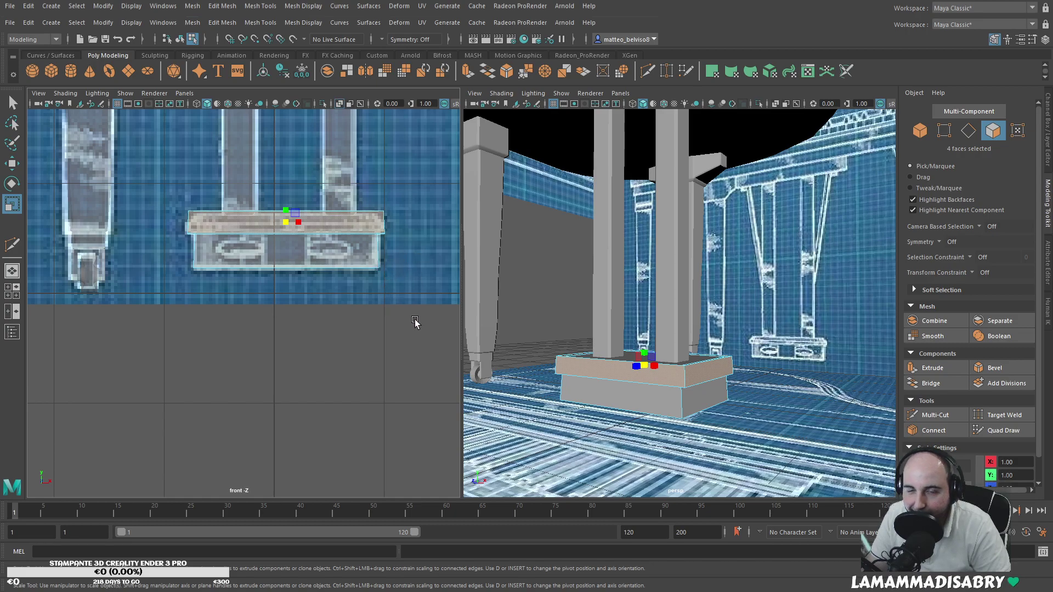
# Step: Target-weld the widened band's outer top edges onto the inner top edges so the band slopes inward toward the posts
pyautogui.keyDown('alt'); pyautogui.moveTo(716, 417); pyautogui.dragTo(761, 447); pyautogui.keyUp('alt')
pyautogui.keyDown('alt'); pyautogui.moveTo(642, 373); pyautogui.dragTo(693, 391, button='right'); pyautogui.keyUp('alt')
pyautogui.keyDown('alt'); pyautogui.moveTo(694, 390); pyautogui.dragTo(683, 374, button='middle'); pyautogui.keyUp('alt')
pyautogui.click(1004, 416)
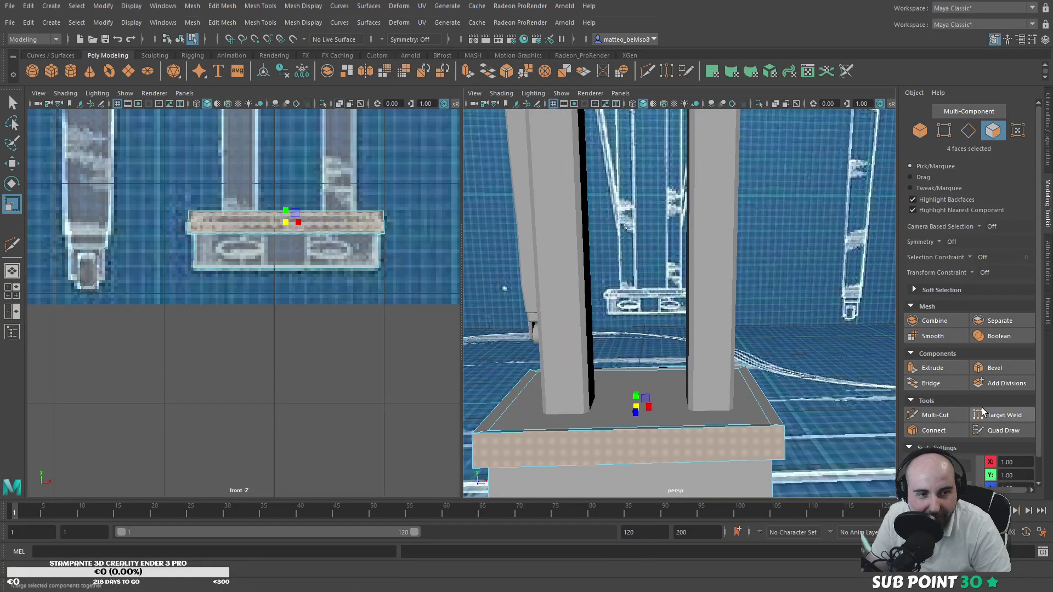
pyautogui.click(970, 136)
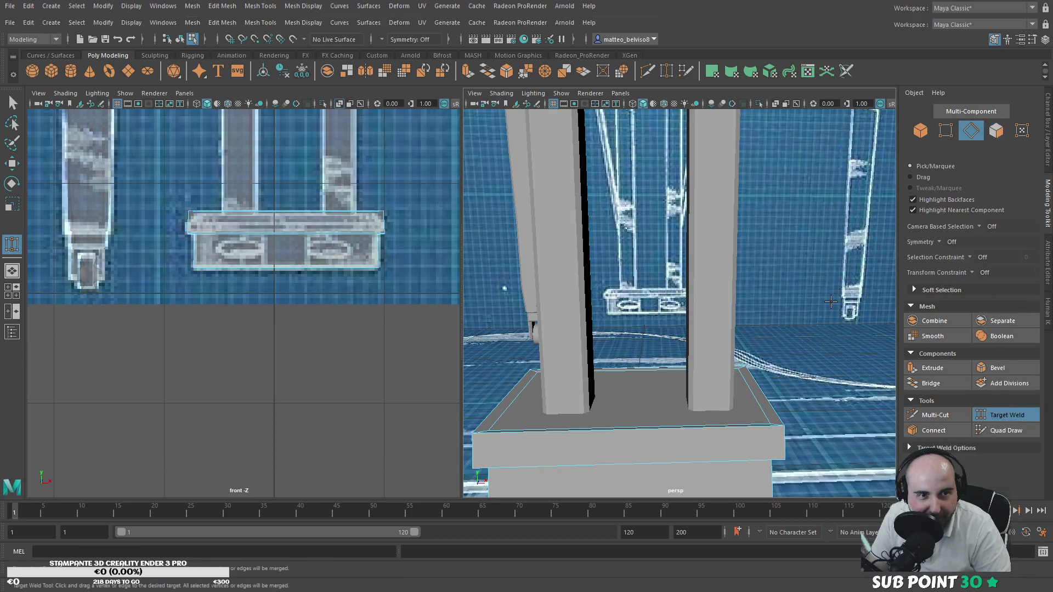
pyautogui.moveTo(769, 403); pyautogui.dragTo(756, 401)
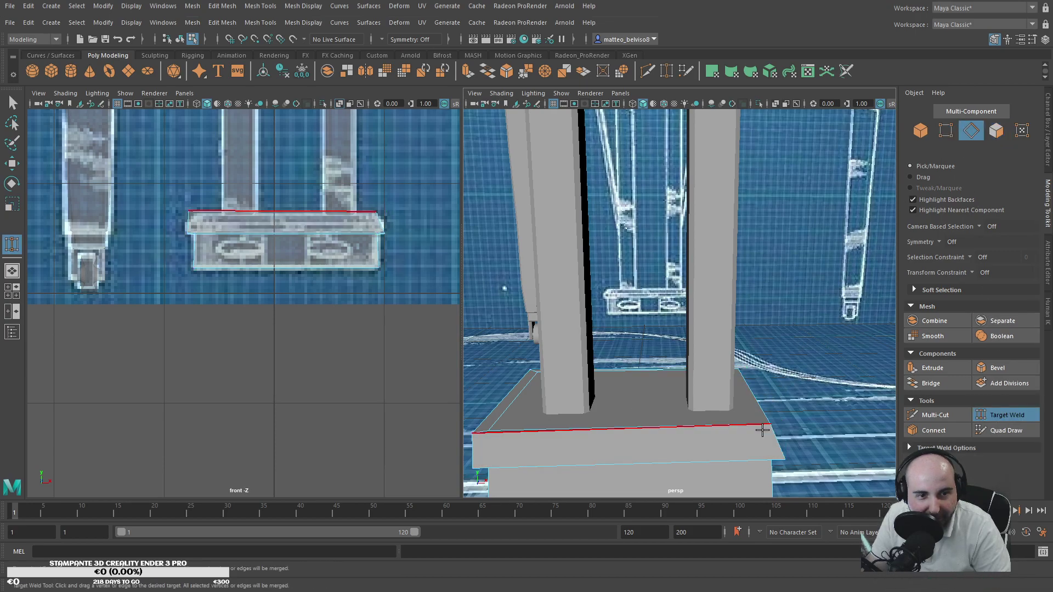
pyautogui.moveTo(516, 433)
pyautogui.mouseDown()
pyautogui.moveTo(550, 416)
pyautogui.moveTo(525, 411)
pyautogui.moveTo(519, 395)
pyautogui.mouseUp()
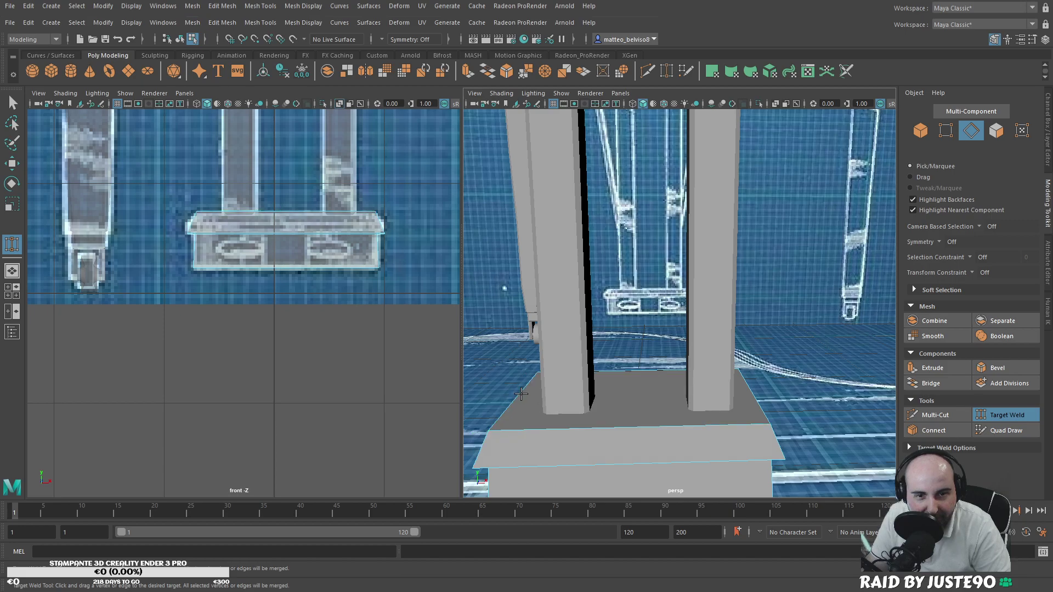
pyautogui.keyDown('alt'); pyautogui.moveTo(628, 374); pyautogui.dragTo(219, 364); pyautogui.keyUp('alt')
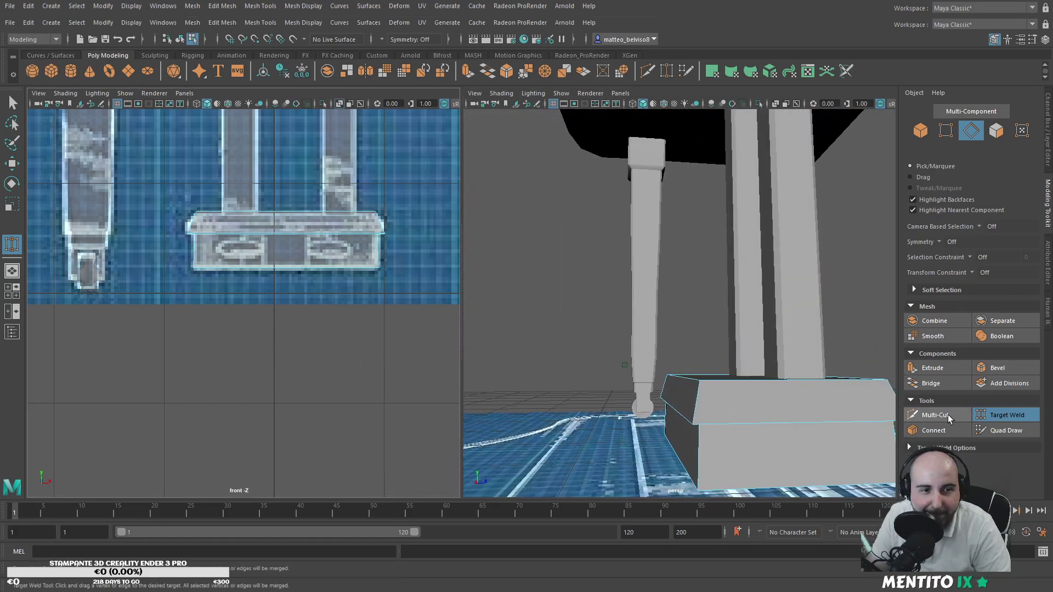
pyautogui.click(1006, 416)
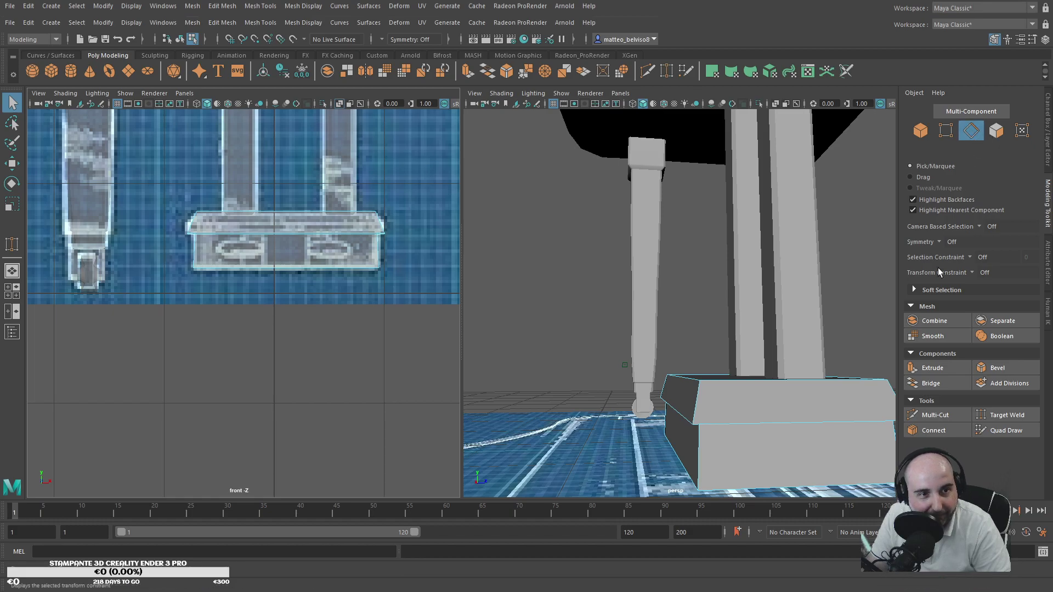
# Step: Insert a horizontal edge loop around the middle of the pedal box's sloped upper band with Multi-Cut
pyautogui.click(935, 416)
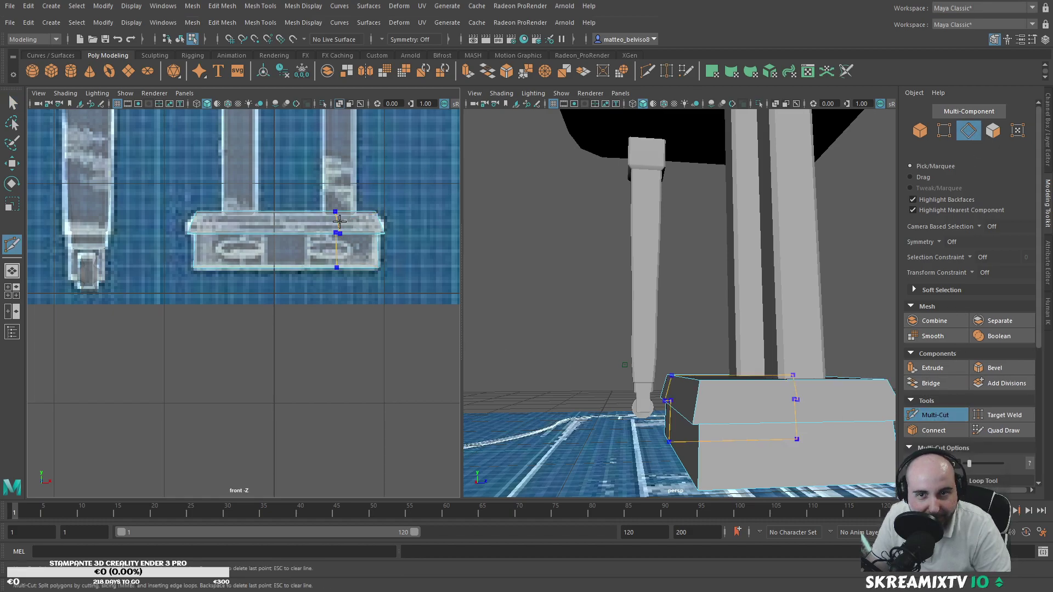
pyautogui.keyDown('ctrl'); pyautogui.click(195, 222); pyautogui.keyUp('ctrl')
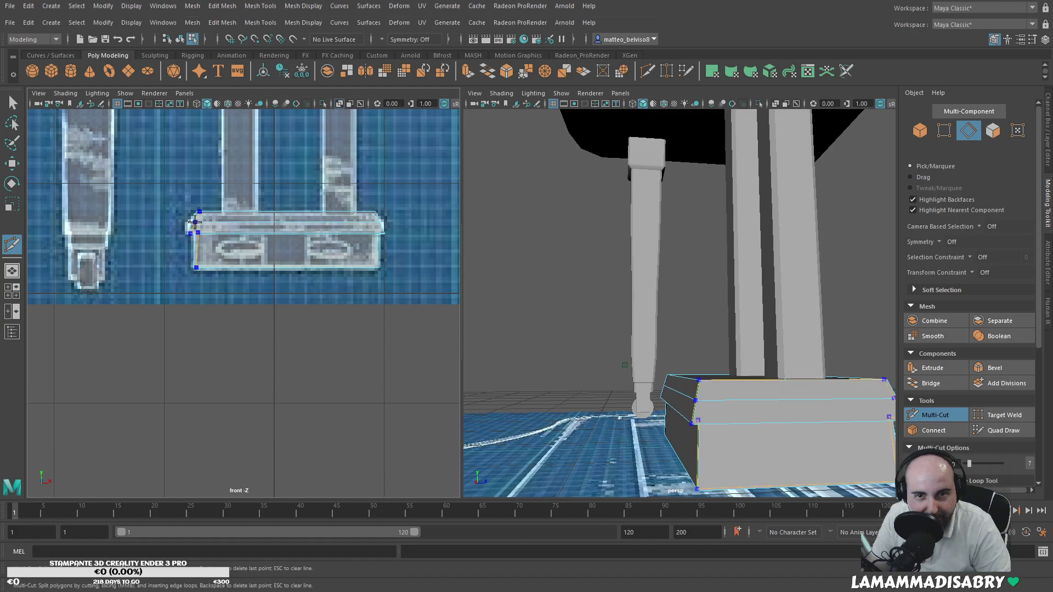
pyautogui.click(952, 418)
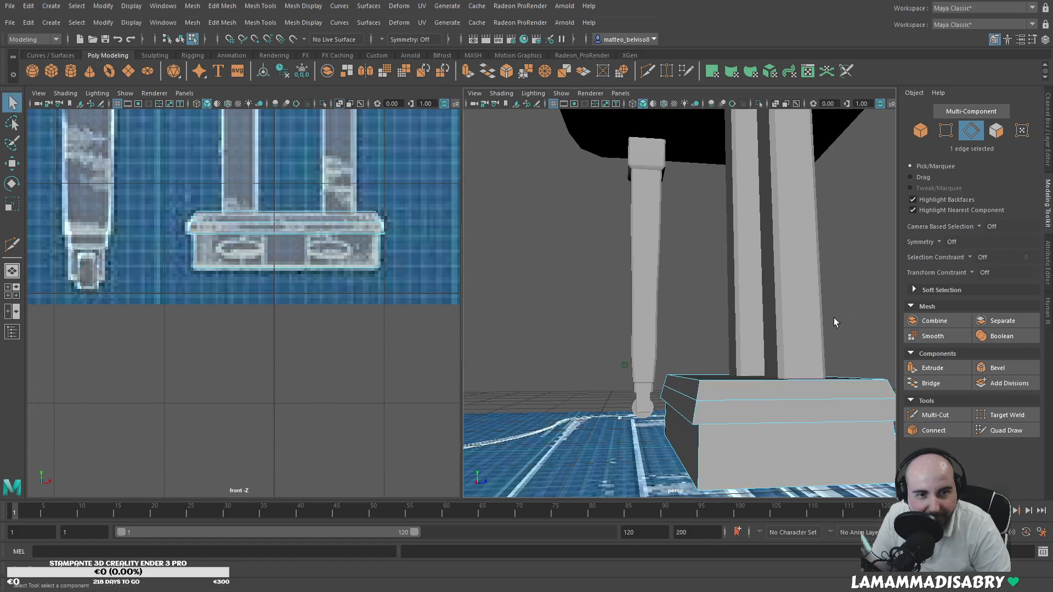
# Step: Select the upper band's middle edge loop and scale it slightly outward to follow the rounded profile in the blueprint
pyautogui.press('F8')
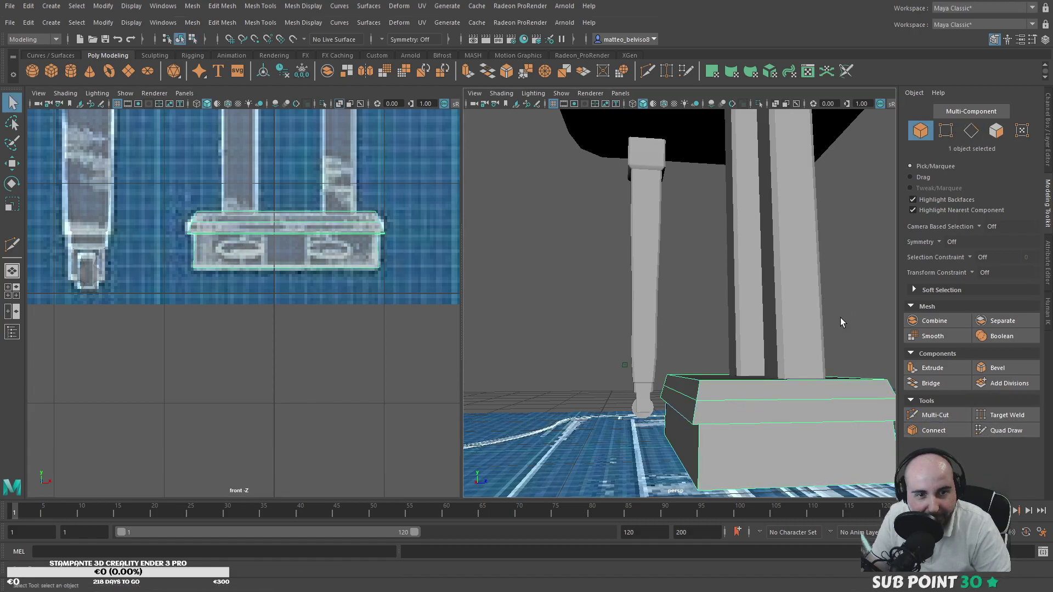
pyautogui.press('F10')
pyautogui.doubleClick(772, 396)
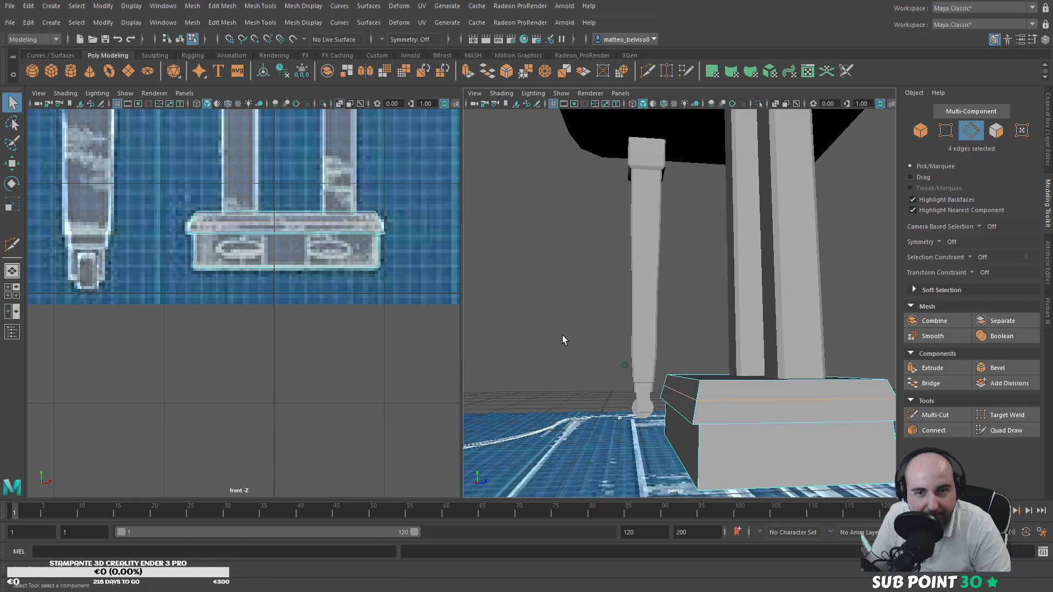
pyautogui.press('r')
pyautogui.moveTo(287, 225); pyautogui.dragTo(292, 223)
pyautogui.press('F8')
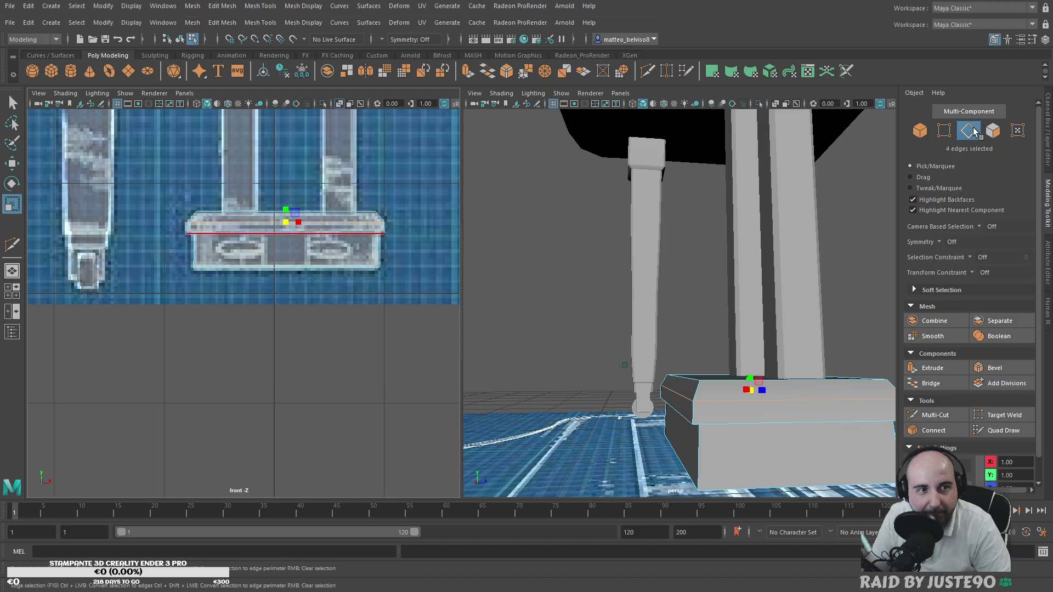
# Step: Bevel the top, middle and lower edge loops around the pedal box's upper band with a fraction of 0.3
pyautogui.press('F10')
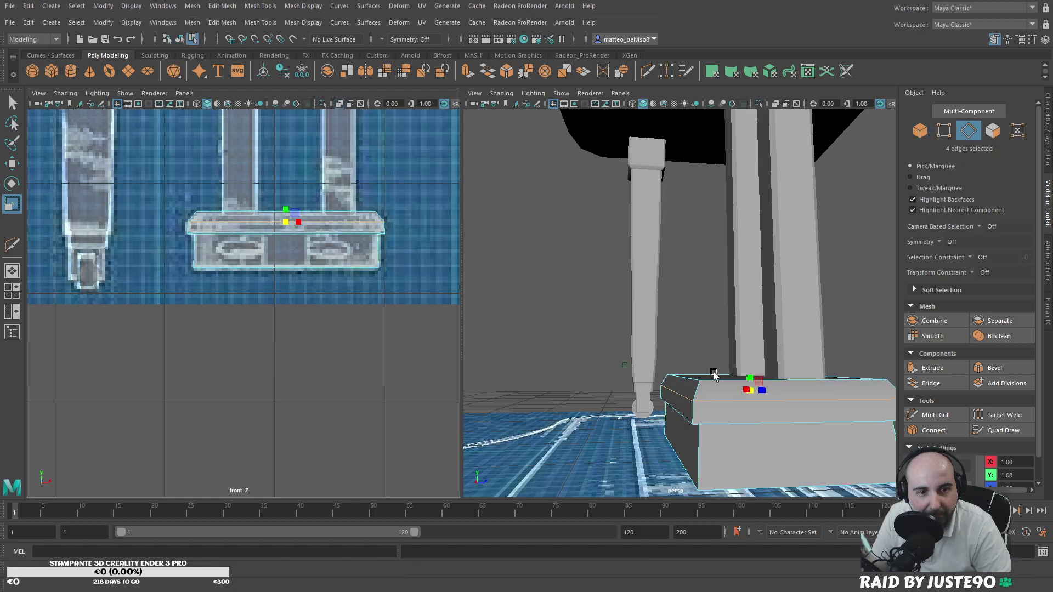
pyautogui.keyDown('alt'); pyautogui.moveTo(698, 391); pyautogui.dragTo(735, 403); pyautogui.keyUp('alt')
pyautogui.click(759, 418)
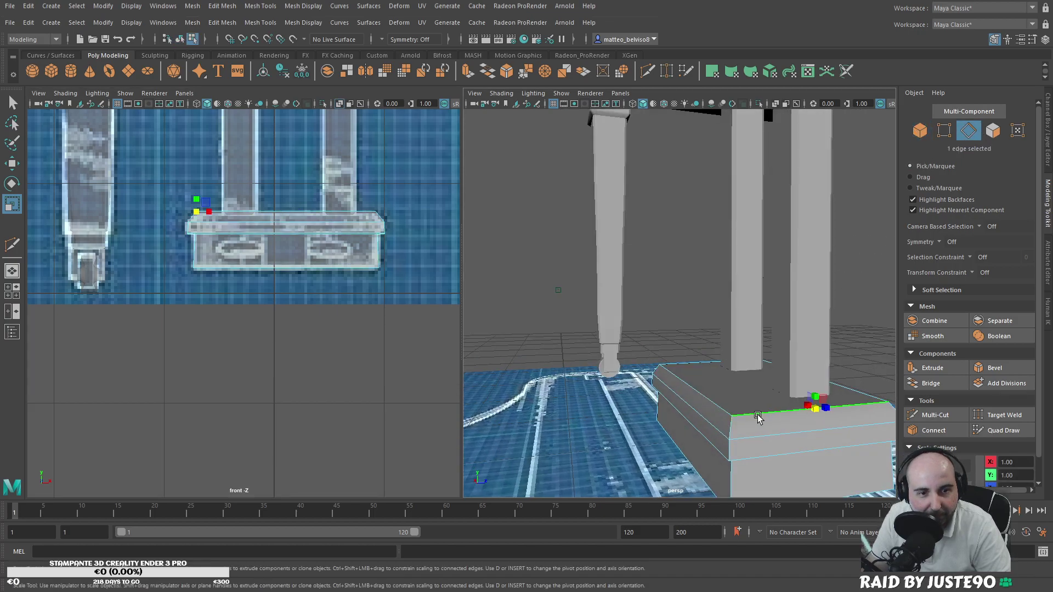
pyautogui.doubleClick(734, 413)
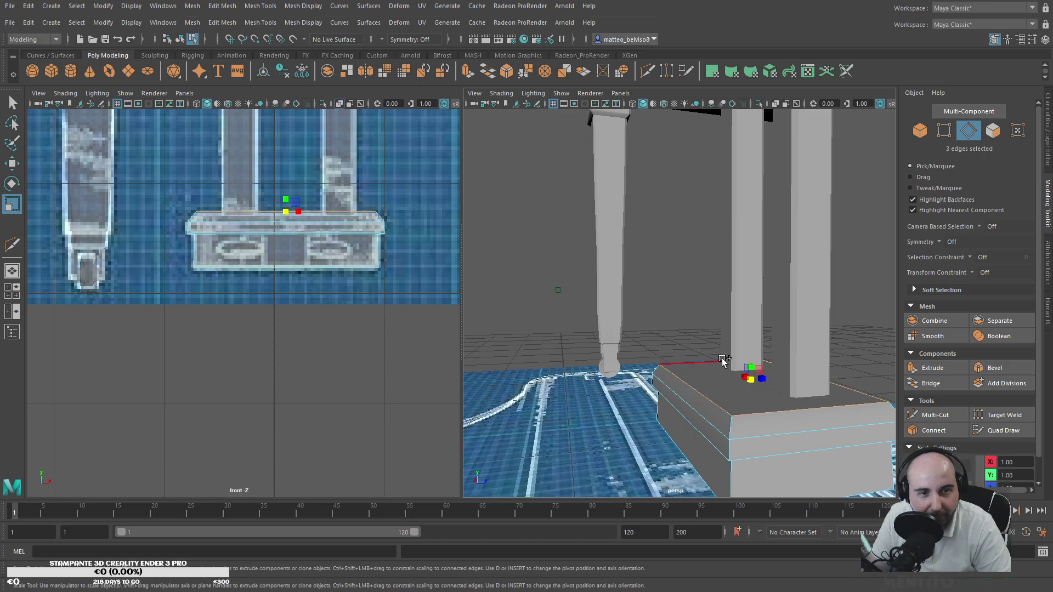
pyautogui.keyDown('shift'); pyautogui.doubleClick(737, 437); pyautogui.keyUp('shift')
pyautogui.moveTo(737, 438)
pyautogui.keyDown('alt'); pyautogui.mouseDown()
pyautogui.moveTo(736, 412)
pyautogui.moveTo(746, 419)
pyautogui.mouseUp(); pyautogui.keyUp('alt')
pyautogui.keyDown('shift'); pyautogui.click(615, 465); pyautogui.keyUp('shift')
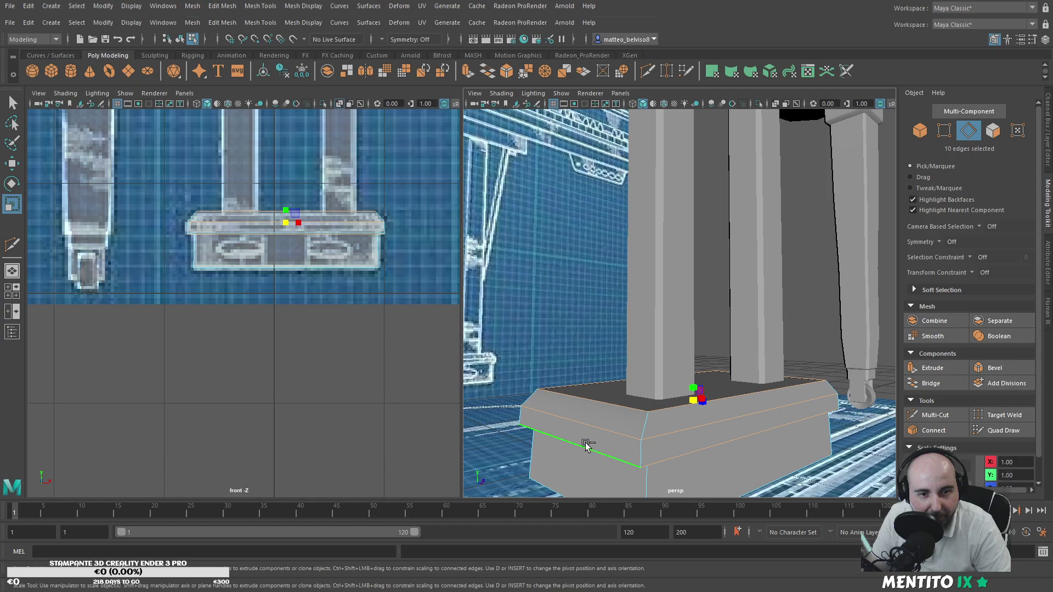
pyautogui.keyDown('alt'); pyautogui.moveTo(600, 453); pyautogui.dragTo(660, 432); pyautogui.keyUp('alt')
pyautogui.keyDown('shift'); pyautogui.click(727, 417); pyautogui.keyUp('shift')
pyautogui.keyDown('shift'); pyautogui.click(614, 395); pyautogui.keyUp('shift')
pyautogui.keyDown('alt'); pyautogui.moveTo(614, 395); pyautogui.dragTo(633, 396); pyautogui.keyUp('alt')
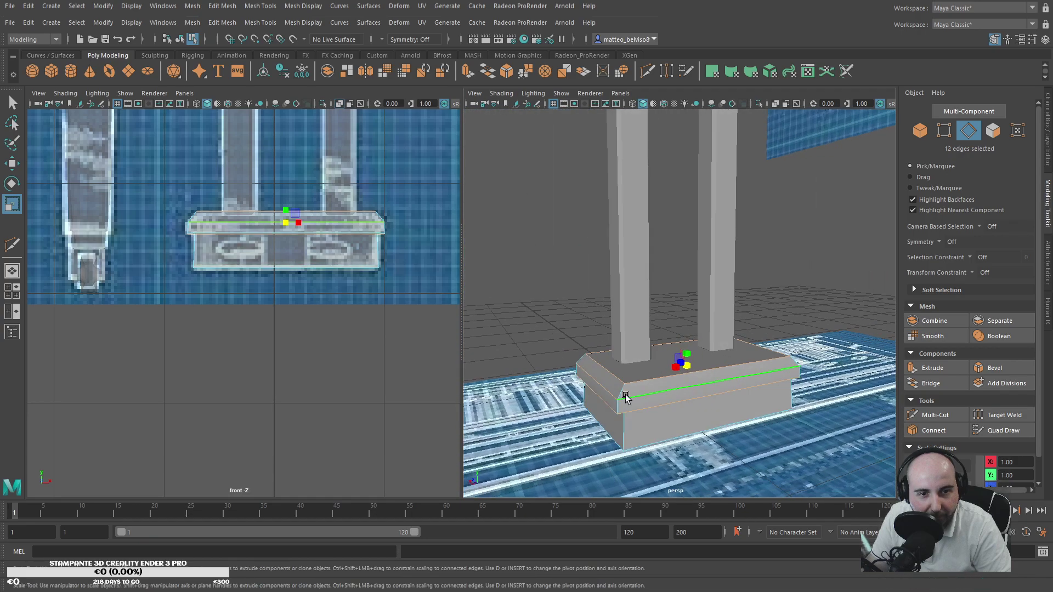
pyautogui.click(977, 370)
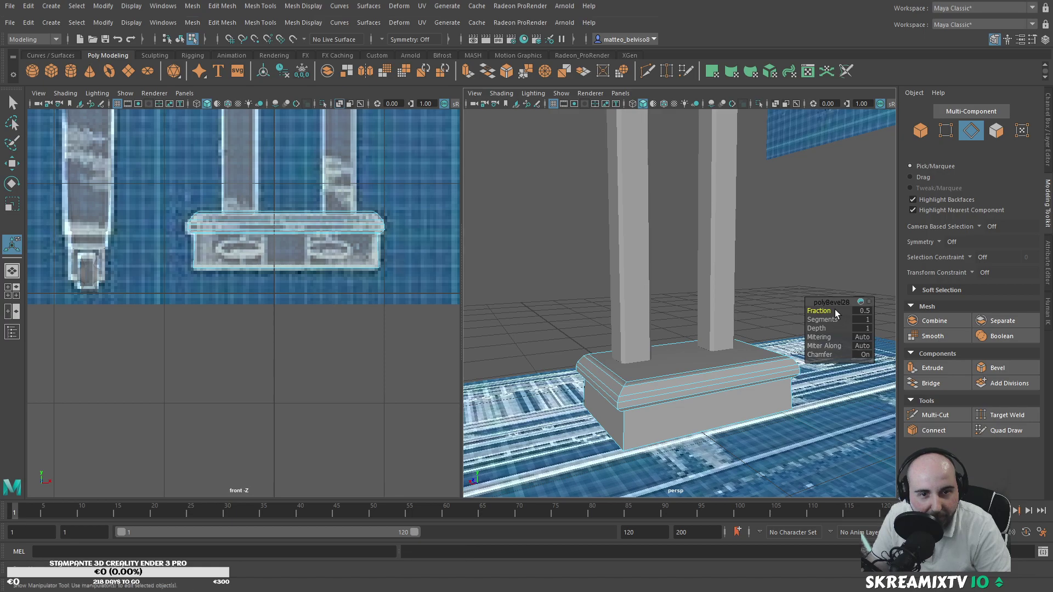
pyautogui.moveTo(832, 313); pyautogui.dragTo(821, 313)
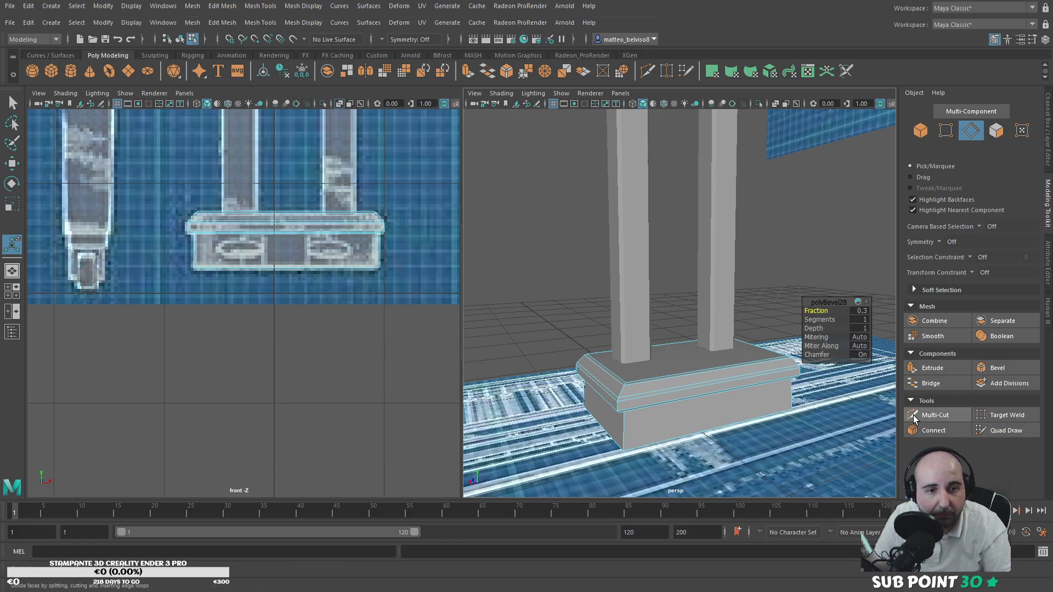
# Step: Insert two vertical edge loops through the pedal box along the sides of the blueprint's central panel
pyautogui.click(936, 416)
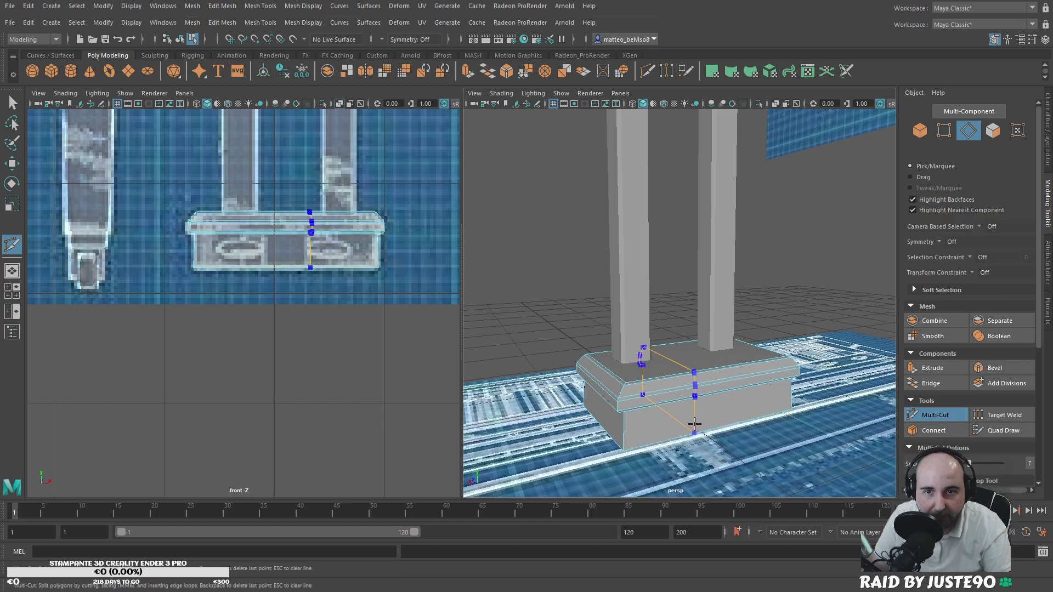
pyautogui.keyDown('ctrl'); pyautogui.click(697, 425); pyautogui.keyUp('ctrl')
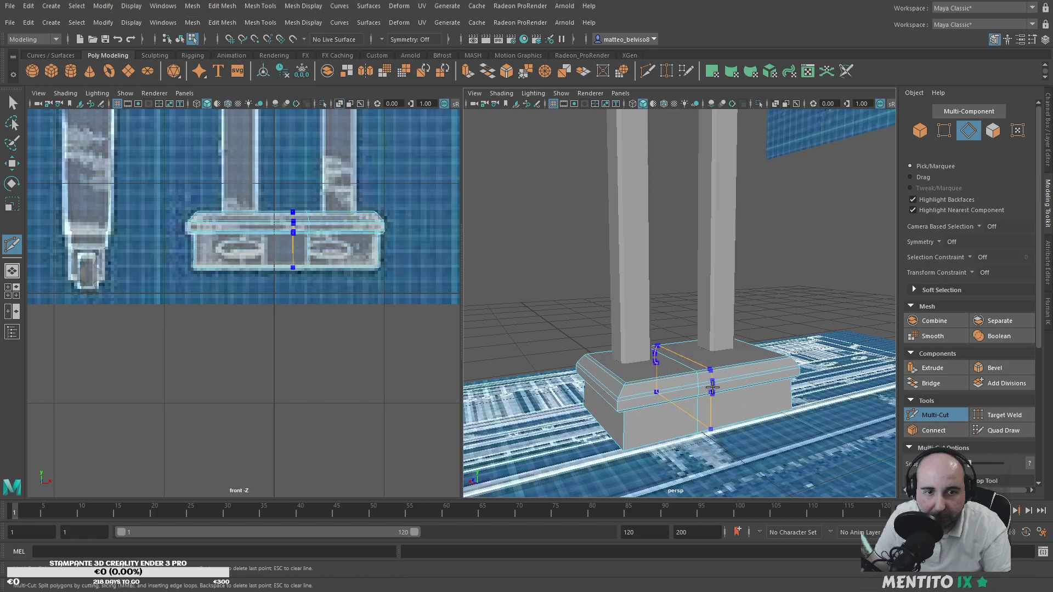
pyautogui.keyDown('ctrl'); pyautogui.click(739, 378); pyautogui.keyUp('ctrl')
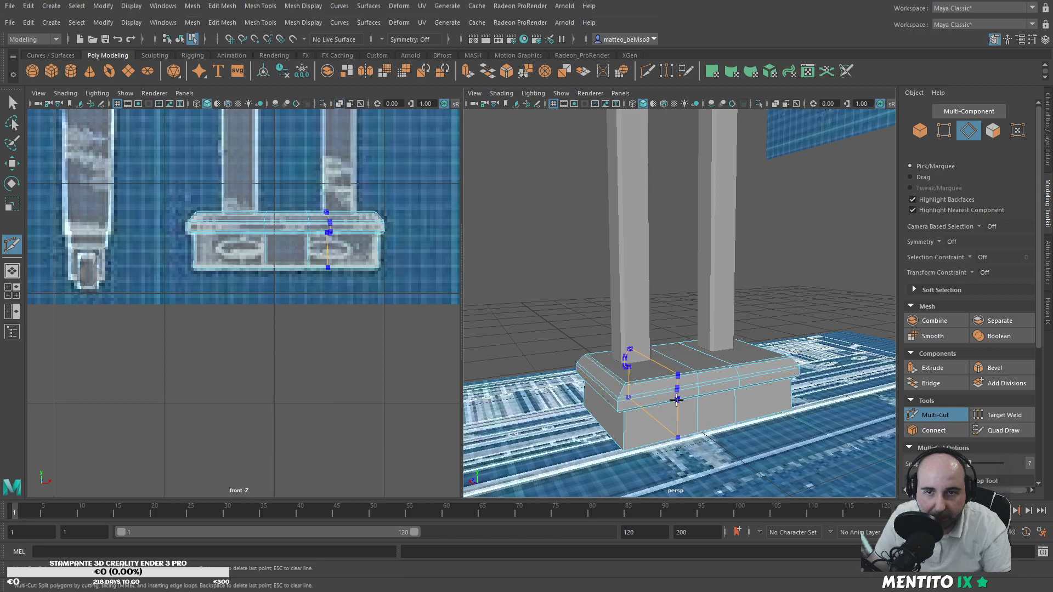
# Step: Add two more vertical edge loops on each side of the pedal box's central panel, within the blueprint's oval areas
pyautogui.press('Return')
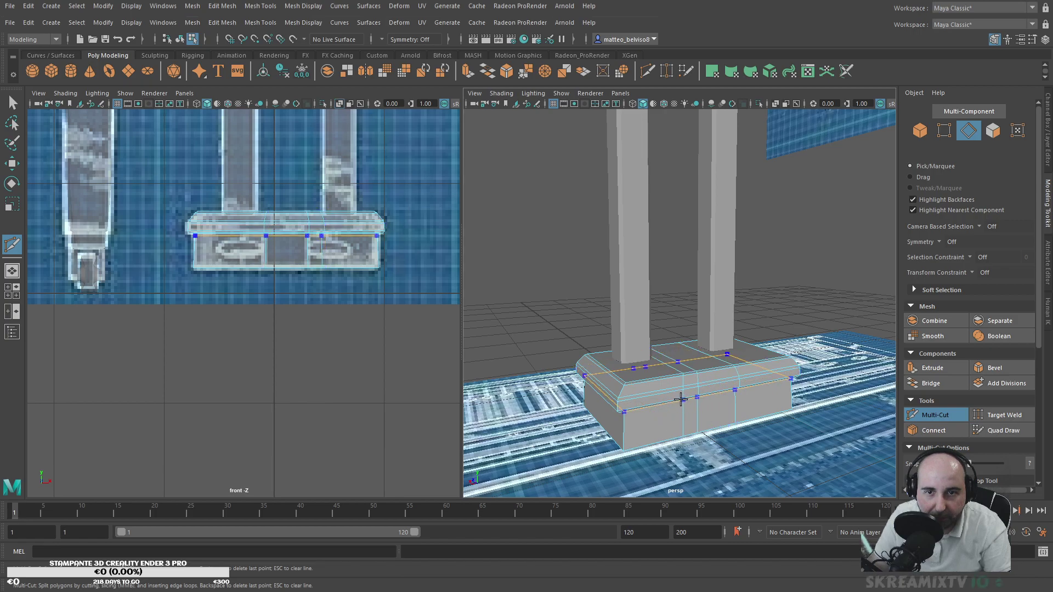
pyautogui.keyDown('ctrl'); pyautogui.click(665, 400); pyautogui.keyUp('ctrl')
pyautogui.click(697, 395)
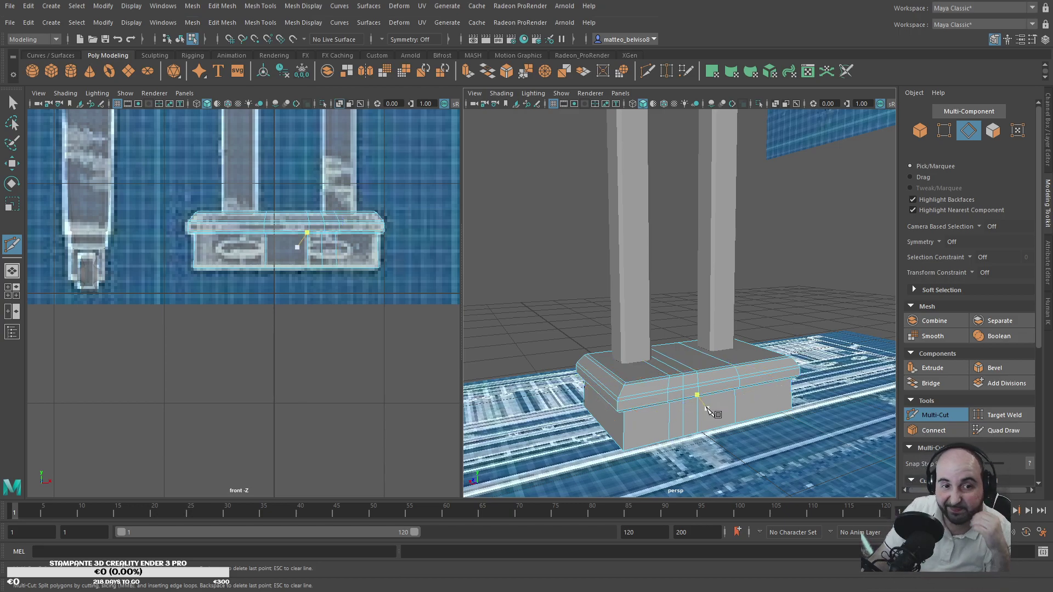
pyautogui.press('Escape')
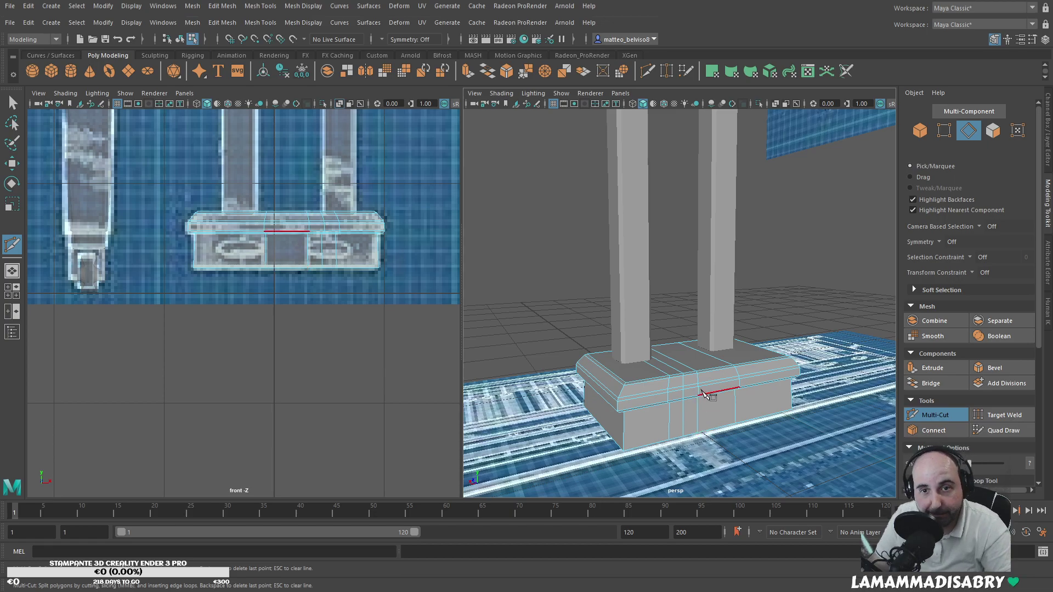
pyautogui.click(751, 377)
pyautogui.moveTo(750, 376)
pyautogui.mouseDown()
pyautogui.moveTo(774, 370)
pyautogui.moveTo(746, 361)
pyautogui.mouseUp()
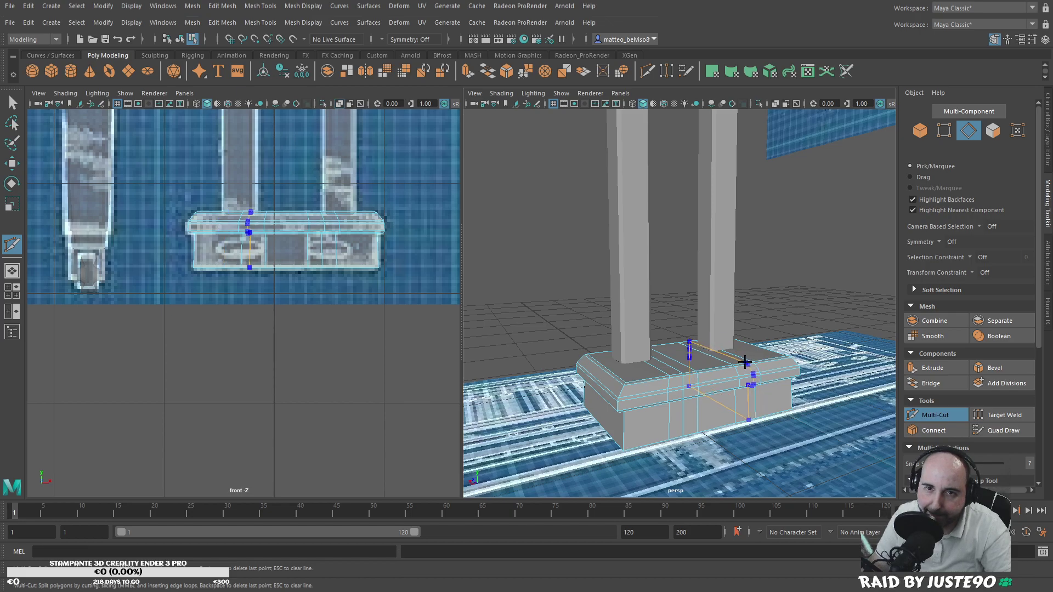
pyautogui.press('Return')
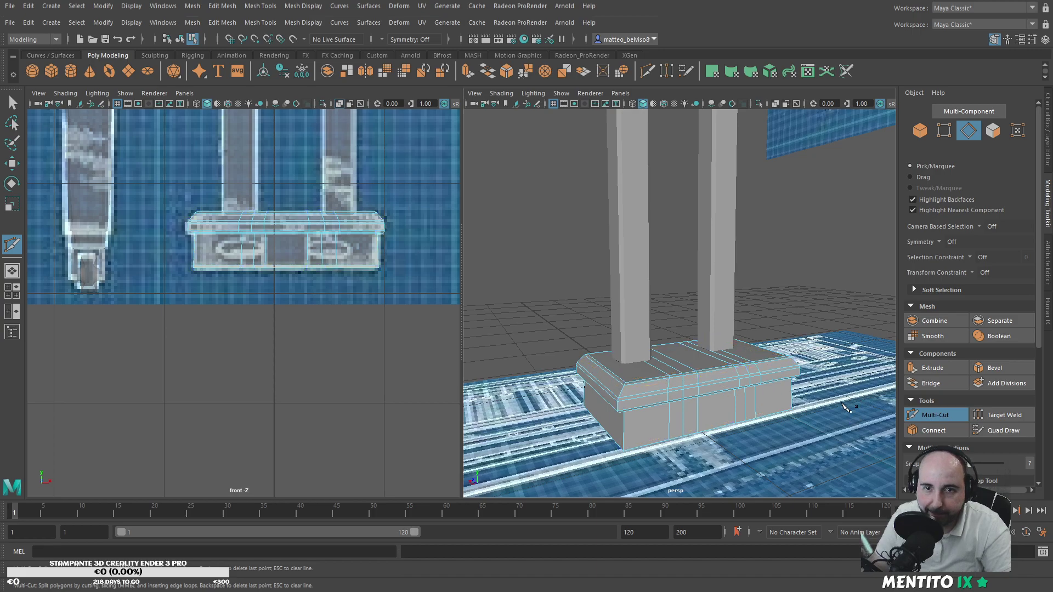
# Step: Insert two horizontal edge loops around the pedal box's lower body, above and below the blueprint's oval openings
pyautogui.click(934, 419)
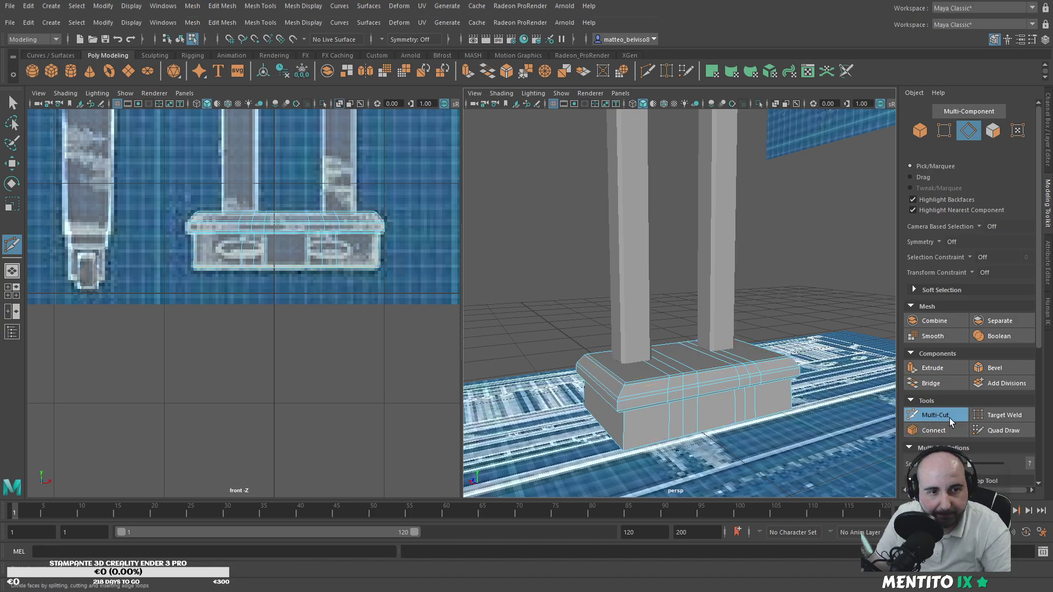
pyautogui.keyDown('ctrl'); pyautogui.click(681, 421); pyautogui.keyUp('ctrl')
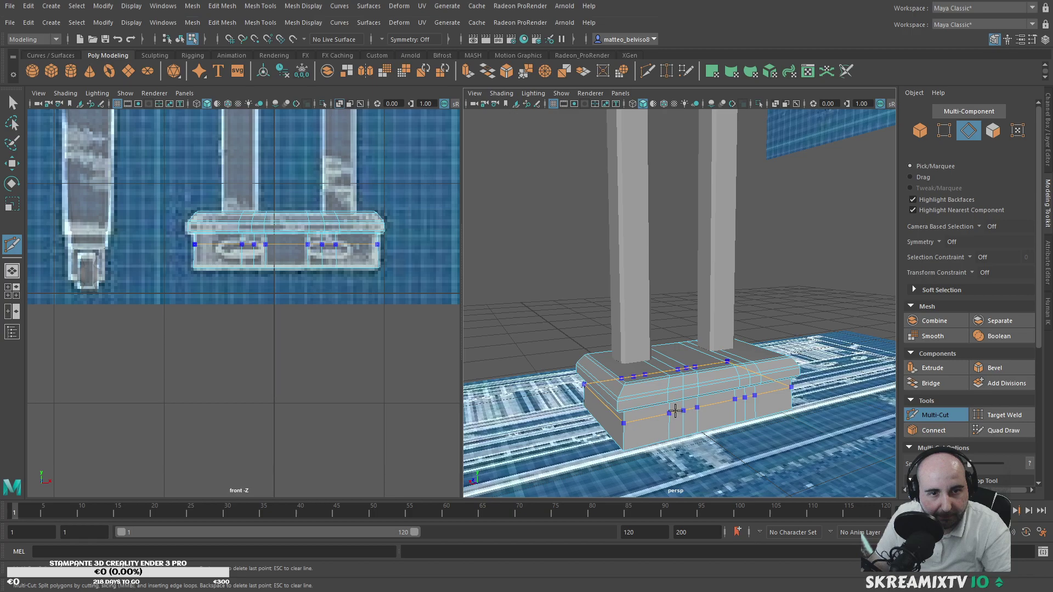
pyautogui.keyDown('ctrl'); pyautogui.moveTo(676, 417); pyautogui.dragTo(667, 429); pyautogui.keyUp('ctrl')
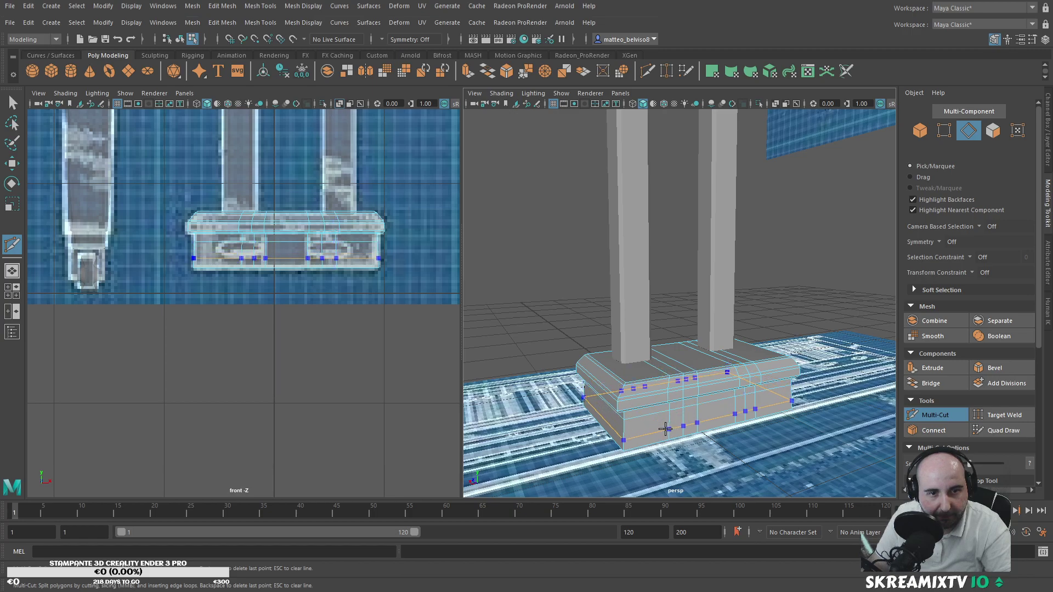
pyautogui.keyDown('ctrl'); pyautogui.click(664, 430); pyautogui.keyUp('ctrl')
# Step: Select the middle of the three vertical edge loops beside the central panel and move it to about X -0.19
pyautogui.keyDown('alt'); pyautogui.moveTo(821, 415); pyautogui.dragTo(736, 381); pyautogui.keyUp('alt')
pyautogui.keyDown('alt'); pyautogui.moveTo(736, 380); pyautogui.dragTo(713, 338, button='middle'); pyautogui.keyUp('alt')
pyautogui.click(729, 344)
pyautogui.click(730, 399)
pyautogui.press('q')
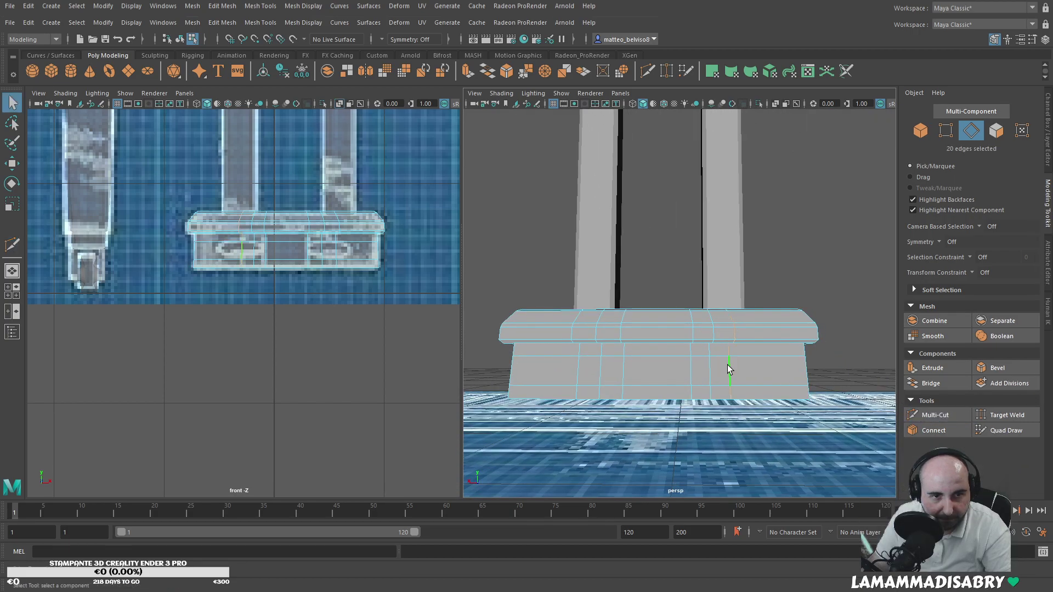
pyautogui.press('w')
pyautogui.moveTo(712, 355); pyautogui.dragTo(695, 356)
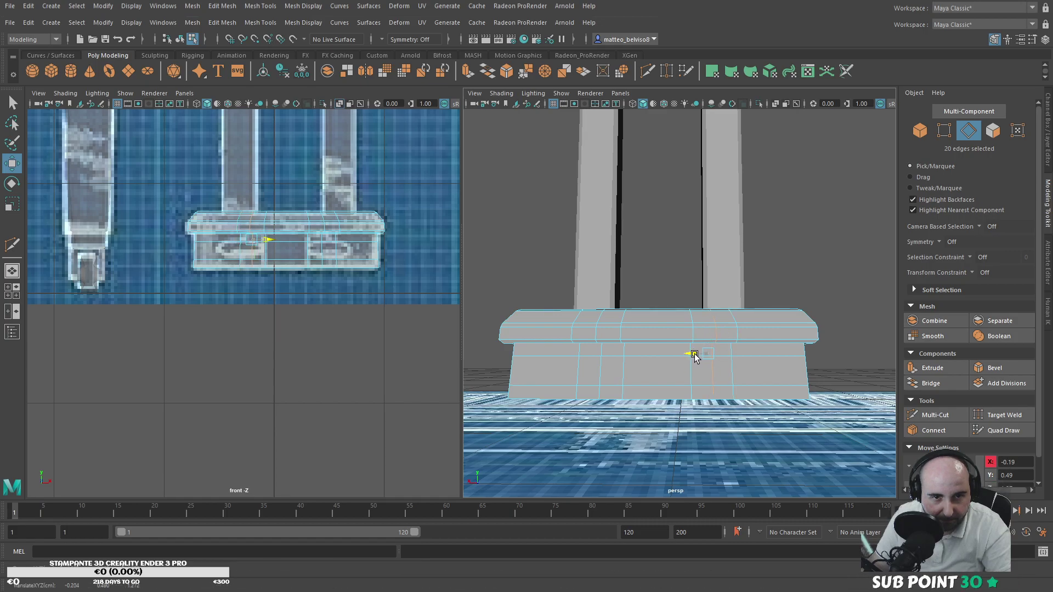
# Step: Inset the two adjacent faces at each of the pedal box's two openings with scaled extrusions
pyautogui.click(993, 130)
pyautogui.click(705, 367)
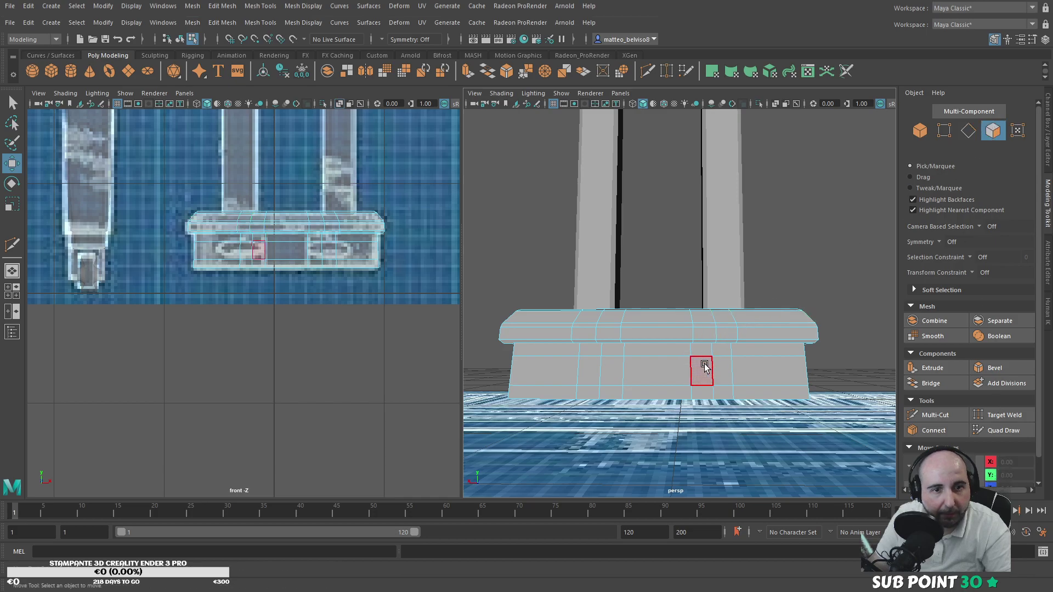
pyautogui.click(708, 370)
pyautogui.keyDown('shift'); pyautogui.click(720, 371); pyautogui.keyUp('shift')
pyautogui.press('r')
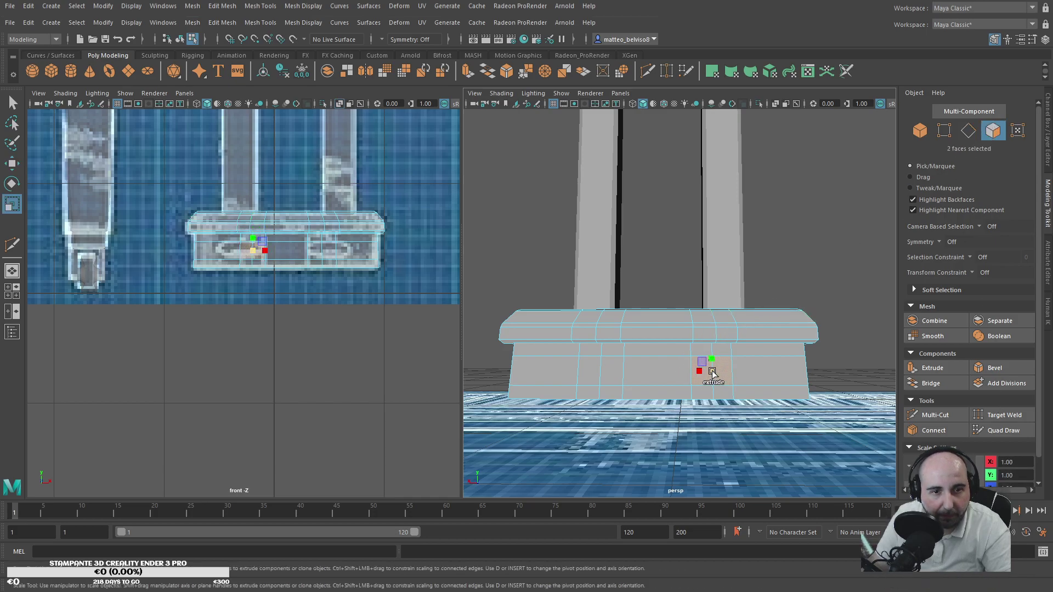
pyautogui.keyDown('alt'); pyautogui.moveTo(708, 373); pyautogui.dragTo(712, 417); pyautogui.keyUp('alt')
pyautogui.click(606, 382)
pyautogui.keyDown('shift'); pyautogui.click(623, 381); pyautogui.keyUp('shift')
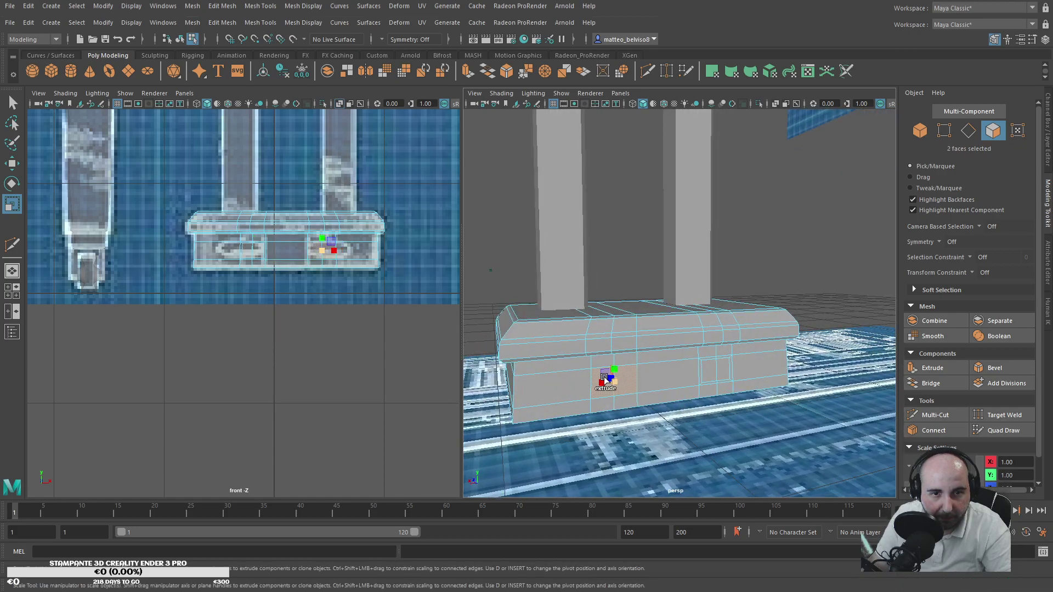
pyautogui.keyDown('shift'); pyautogui.moveTo(611, 375); pyautogui.dragTo(607, 378); pyautogui.keyUp('shift')
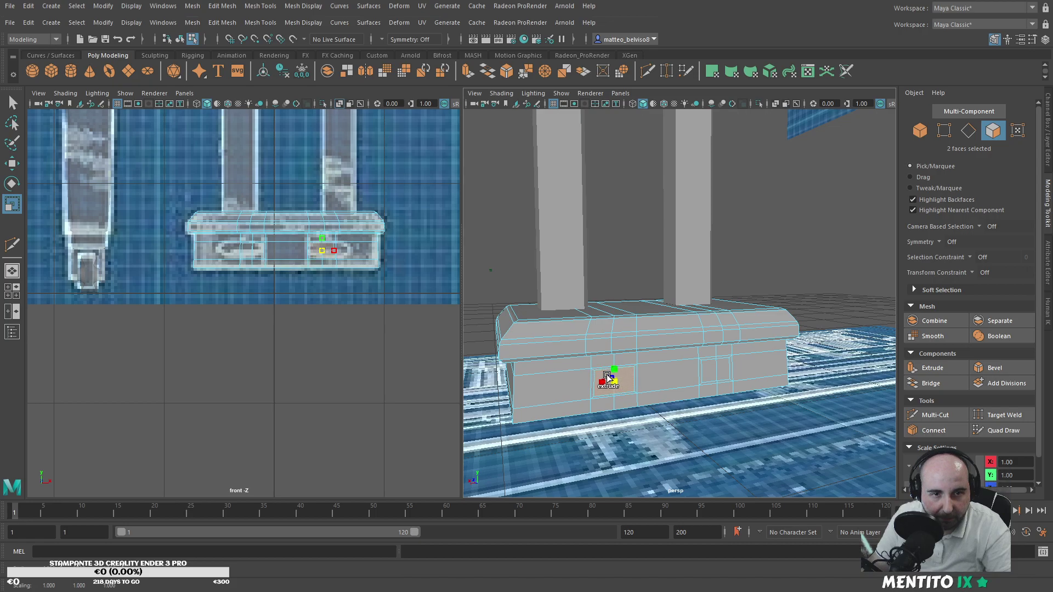
# Step: Extrude the four inset faces together into the pedal box to form two rectangular recesses
pyautogui.keyDown('shift'); pyautogui.click(709, 371); pyautogui.keyUp('shift')
pyautogui.keyDown('shift'); pyautogui.click(722, 372); pyautogui.keyUp('shift')
pyautogui.press('w')
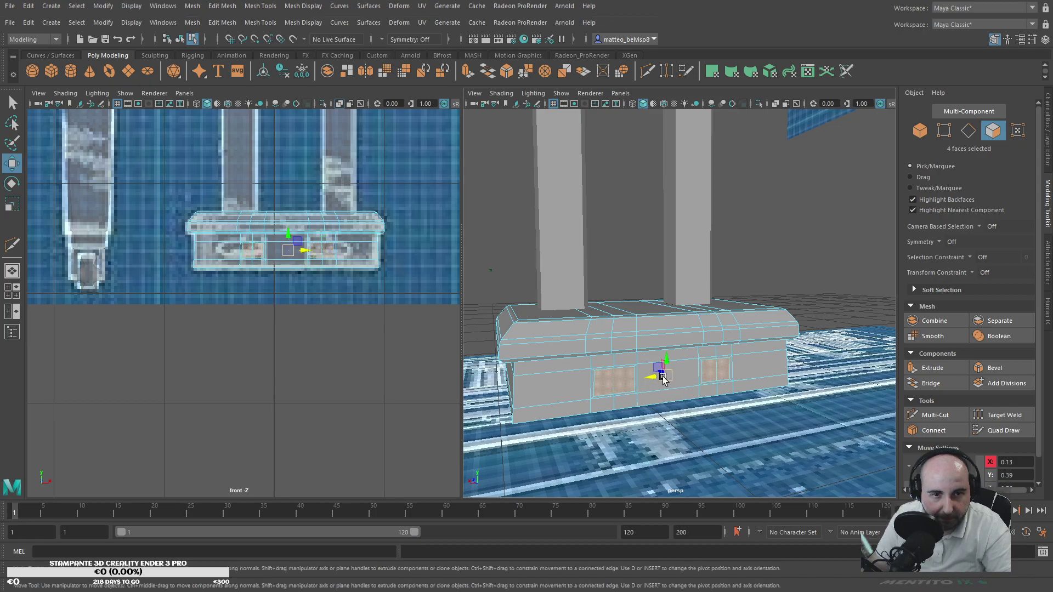
pyautogui.keyDown('shift'); pyautogui.moveTo(662, 374); pyautogui.dragTo(650, 368); pyautogui.keyUp('shift')
pyautogui.click(654, 370)
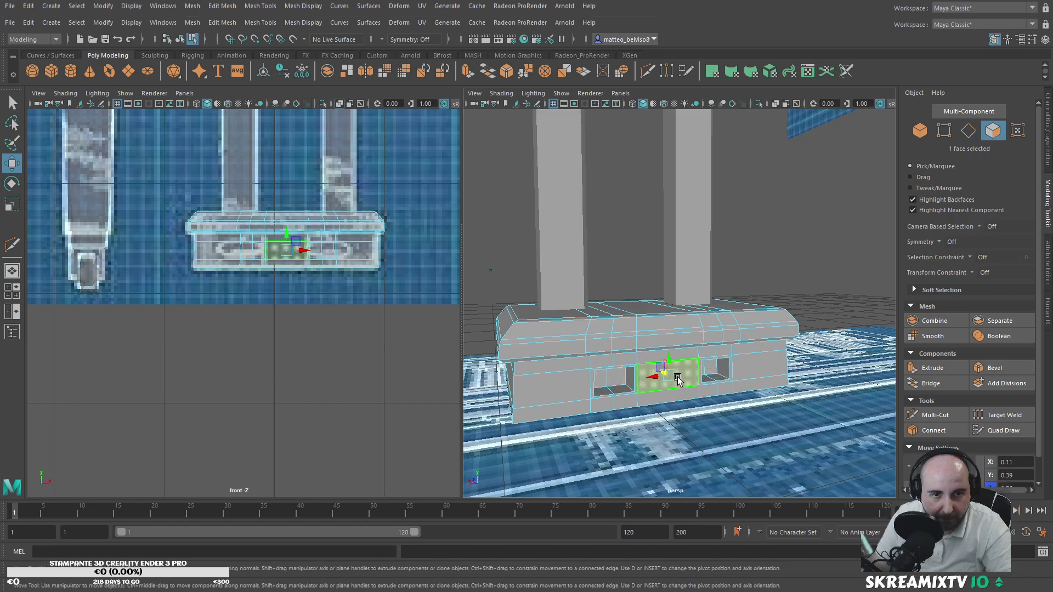
pyautogui.keyDown('shift'); pyautogui.moveTo(663, 373); pyautogui.dragTo(654, 369); pyautogui.keyUp('shift')
pyautogui.hotkey('ctrl', 'z')
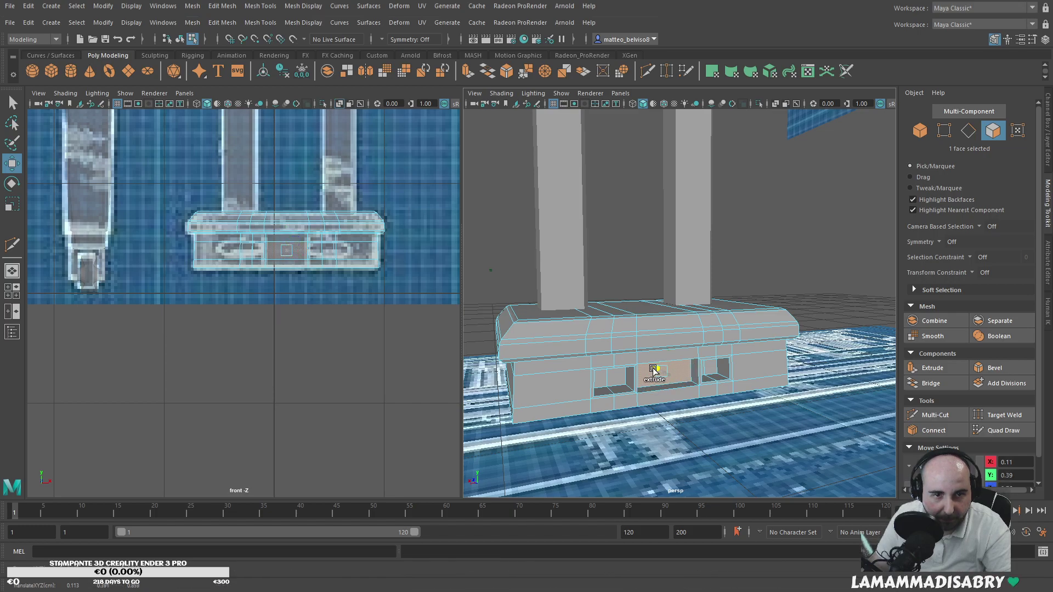
pyautogui.hotkey('ctrl', 'z')
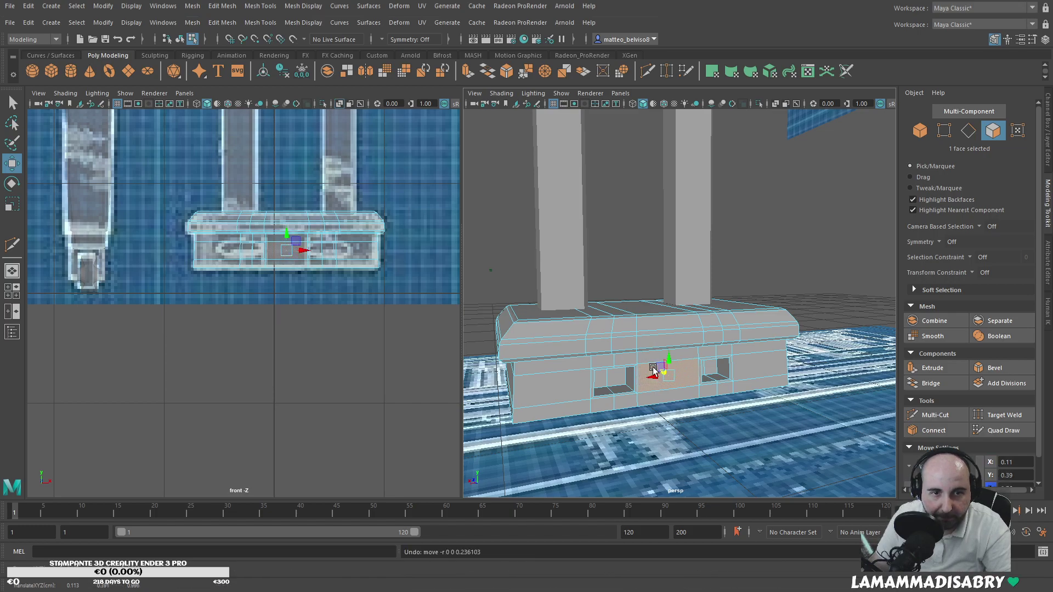
pyautogui.keyDown('shift'); pyautogui.click(674, 356); pyautogui.keyUp('shift')
pyautogui.keyDown('shift'); pyautogui.click(678, 396); pyautogui.keyUp('shift')
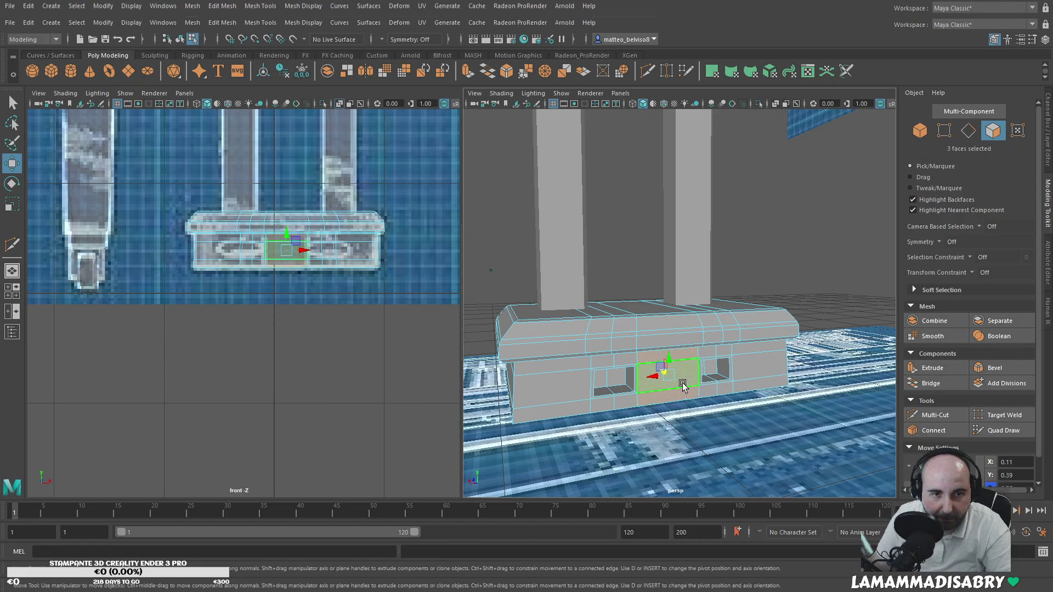
pyautogui.keyDown('alt'); pyautogui.moveTo(680, 406); pyautogui.dragTo(643, 397); pyautogui.keyUp('alt')
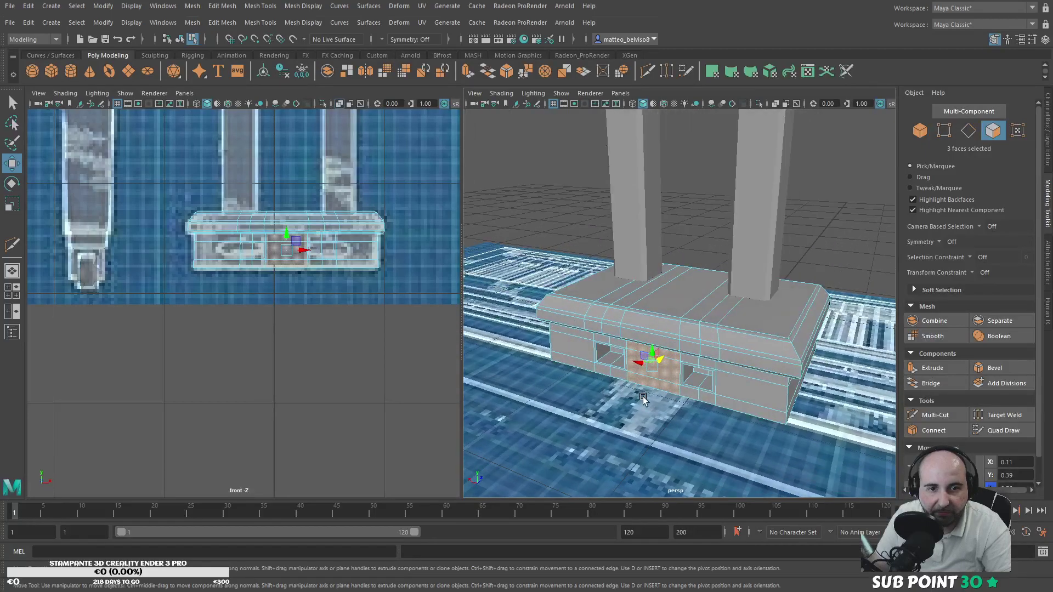
# Step: Create a polygon sphere, flatten it into an ellipsoid and fit it over the left pedal oval in the front blueprint
pyautogui.click(33, 75)
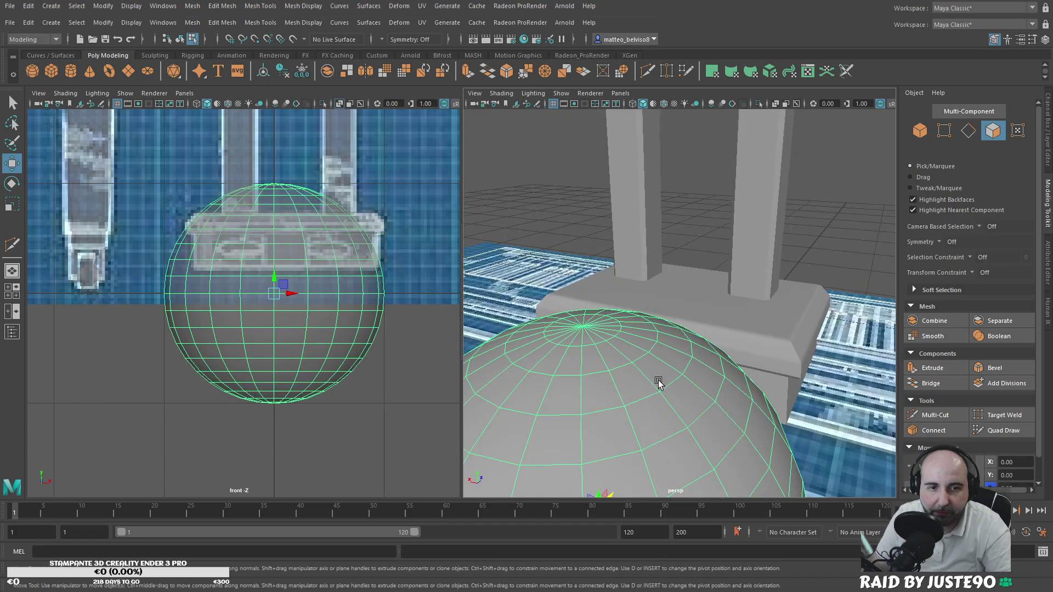
pyautogui.keyDown('alt'); pyautogui.moveTo(646, 391); pyautogui.dragTo(450, 378); pyautogui.keyUp('alt')
pyautogui.keyDown('alt'); pyautogui.moveTo(450, 402); pyautogui.dragTo(700, 305, button='middle'); pyautogui.keyUp('alt')
pyautogui.press('r')
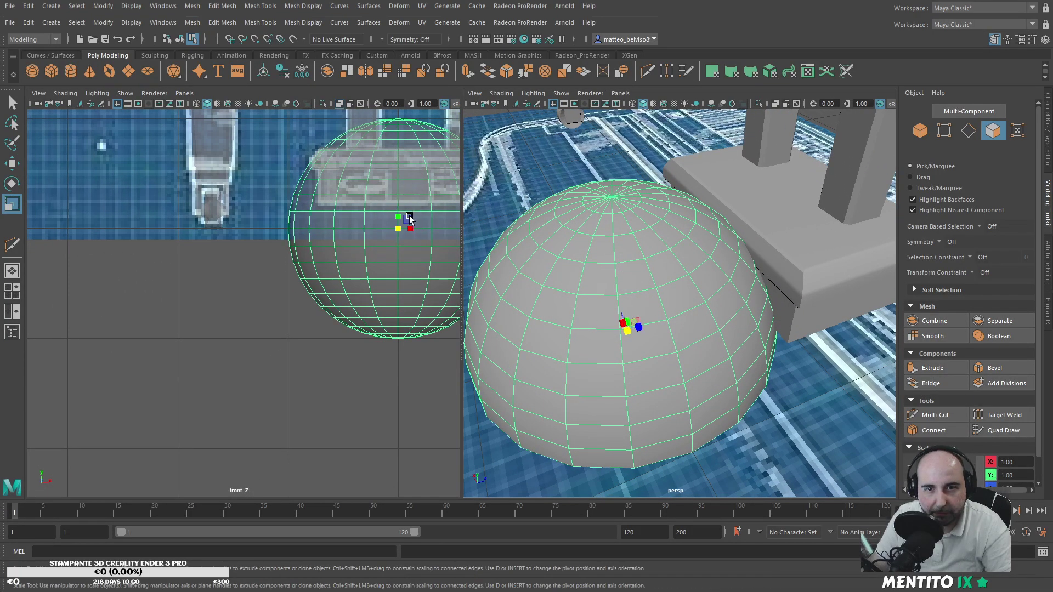
pyautogui.moveTo(397, 219); pyautogui.dragTo(294, 236)
pyautogui.press('w')
pyautogui.press('r')
pyautogui.press('w')
pyautogui.moveTo(357, 214); pyautogui.dragTo(468, 187)
pyautogui.press('r')
# Step: Duplicate the flattened sphere onto the blueprint's right oval and scale the copy to about 0.24 in X and 0.07 in Y
pyautogui.hotkey('ctrl', 'd')
pyautogui.press('w')
pyautogui.keyDown('alt'); pyautogui.moveTo(381, 207); pyautogui.dragTo(305, 220, button='middle'); pyautogui.keyUp('alt')
pyautogui.press('r')
pyautogui.moveTo(379, 197); pyautogui.dragTo(374, 199)
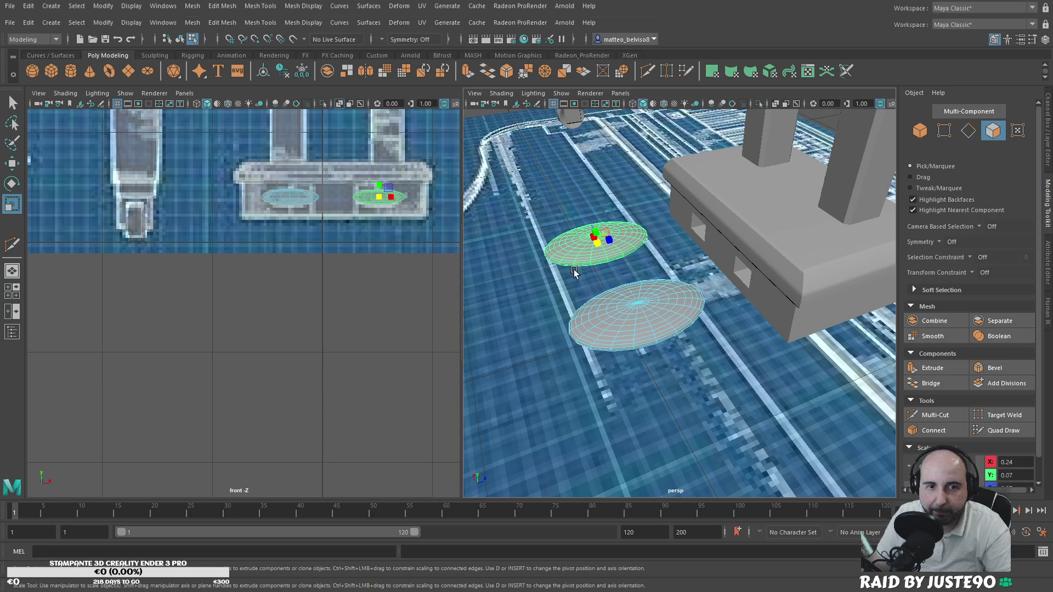
# Step: Select all faces of the first flattened sphere and scale them down to match the blueprint's left oval
pyautogui.click(638, 301)
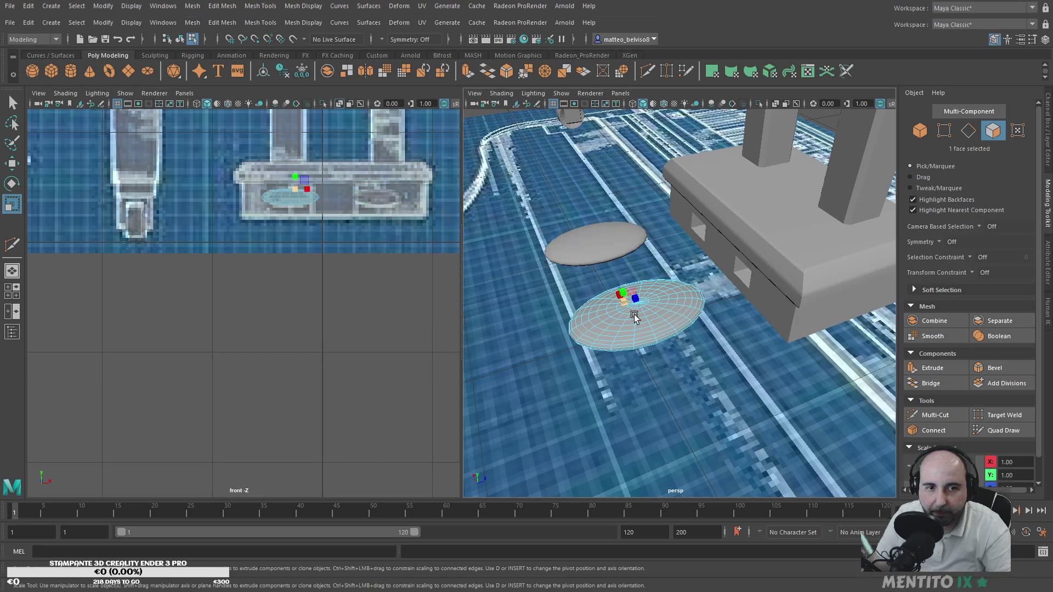
pyautogui.doubleClick(667, 316)
pyautogui.moveTo(300, 200); pyautogui.dragTo(286, 199)
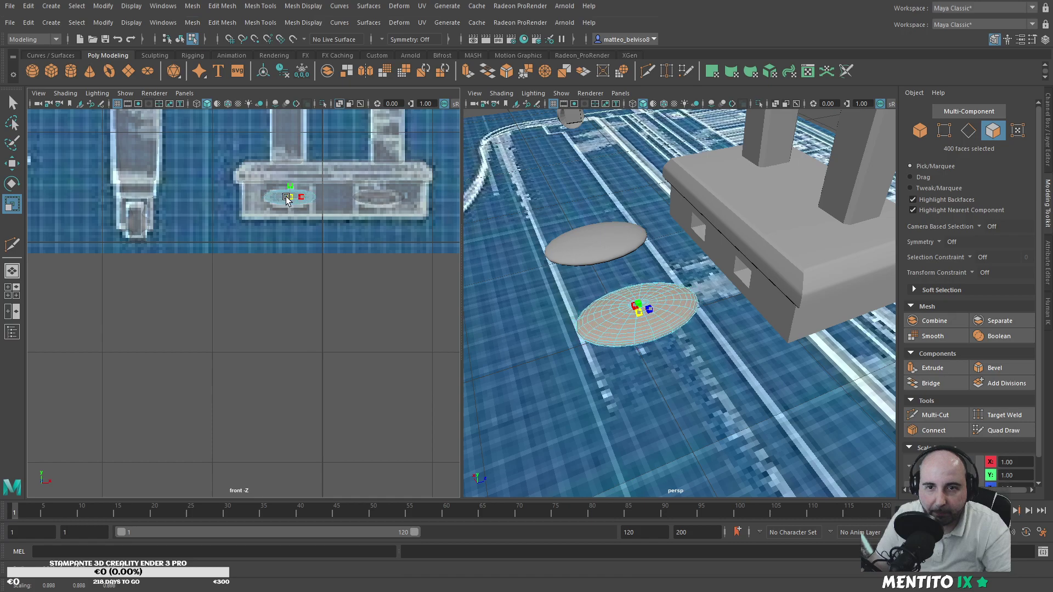
pyautogui.keyDown('alt'); pyautogui.moveTo(583, 297); pyautogui.dragTo(575, 339); pyautogui.keyUp('alt')
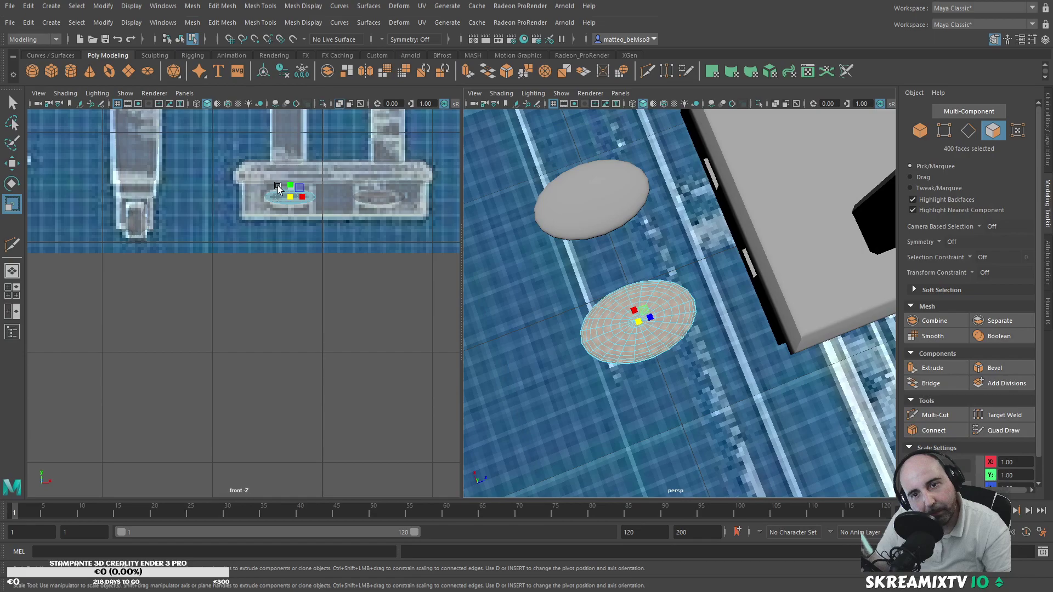
pyautogui.moveTo(291, 201); pyautogui.dragTo(294, 200)
pyautogui.keyDown('alt'); pyautogui.moveTo(485, 282); pyautogui.dragTo(581, 232); pyautogui.keyUp('alt')
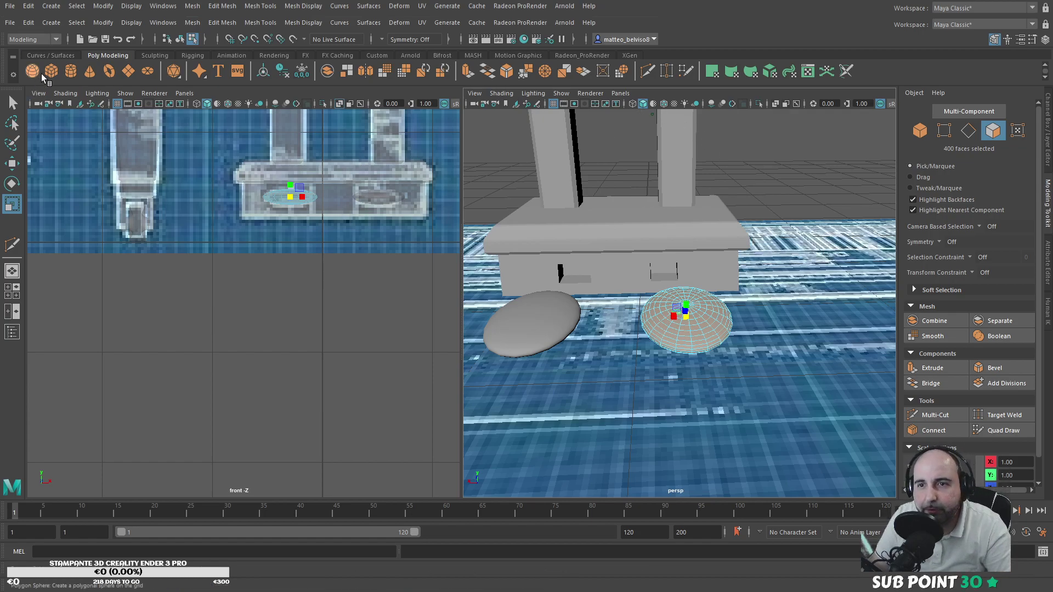
pyautogui.keyDown('alt'); pyautogui.moveTo(631, 324); pyautogui.dragTo(651, 354); pyautogui.keyUp('alt')
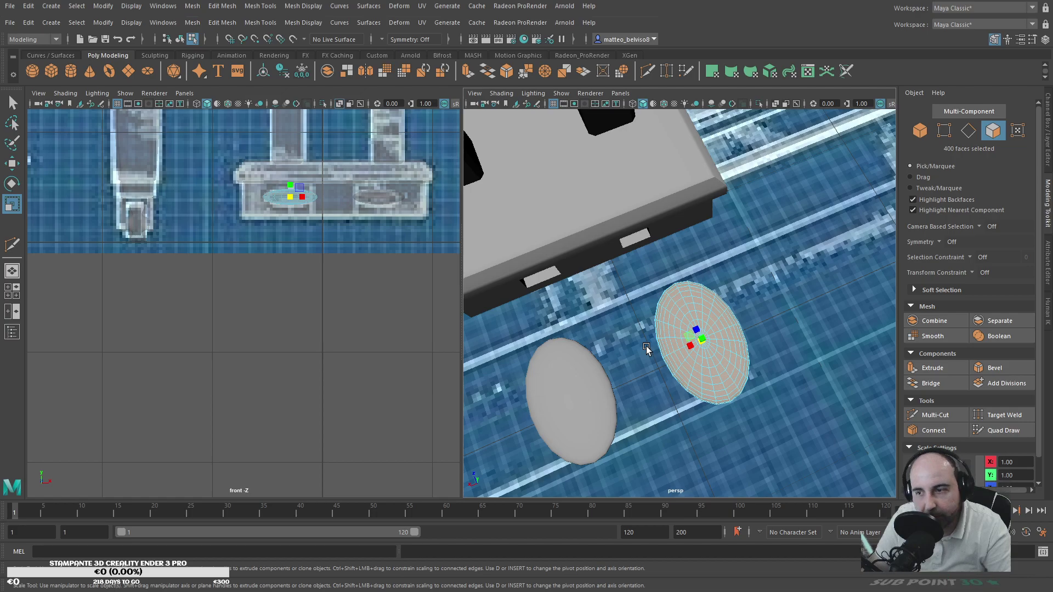
# Step: Create a polygon cube, scale it uniformly to about 0.18 and move it to the left pedal recess at about X -0.22, Y 0.35
pyautogui.click(50, 71)
pyautogui.press('w')
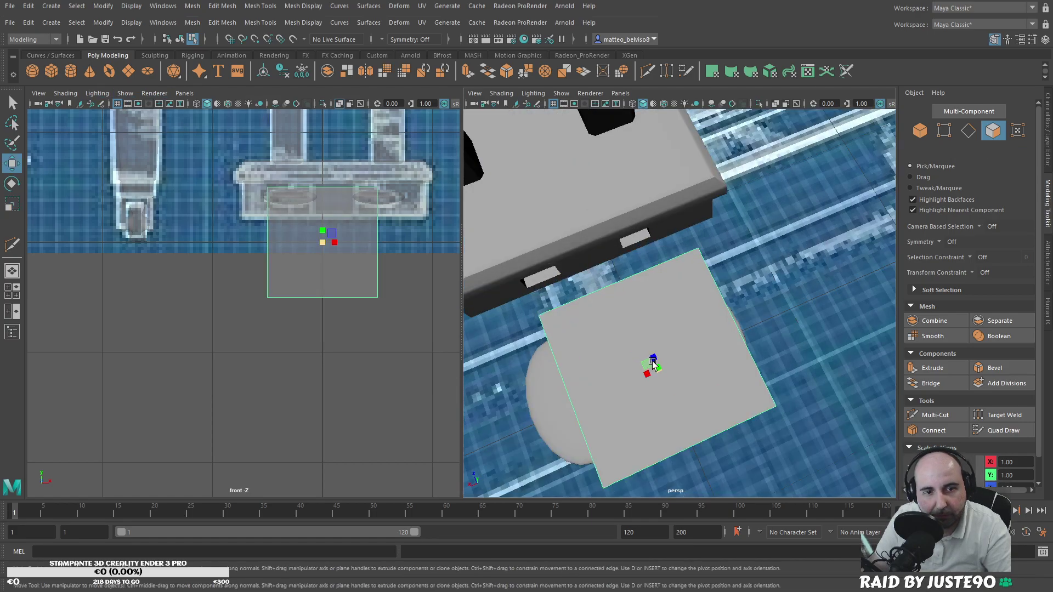
pyautogui.moveTo(650, 360); pyautogui.dragTo(519, 296)
pyautogui.press('r')
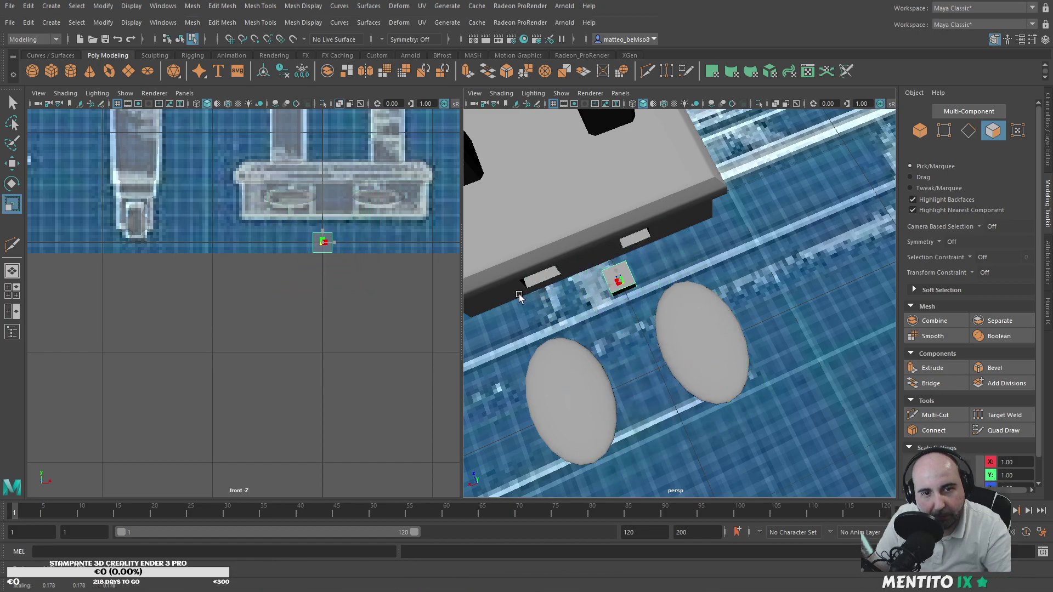
pyautogui.press('w')
pyautogui.moveTo(606, 285); pyautogui.dragTo(648, 219)
pyautogui.keyDown('alt'); pyautogui.moveTo(667, 268); pyautogui.dragTo(642, 276); pyautogui.keyUp('alt')
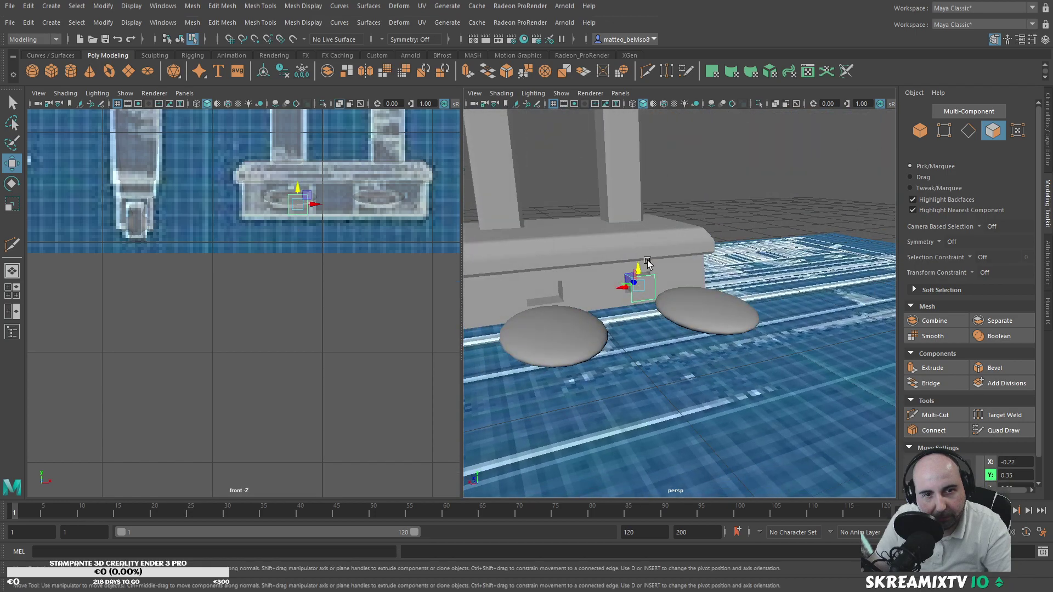
# Step: Scale the cube to about 0.14 in X and 0.04 in Y and raise it to fit the pedal recess
pyautogui.press('r')
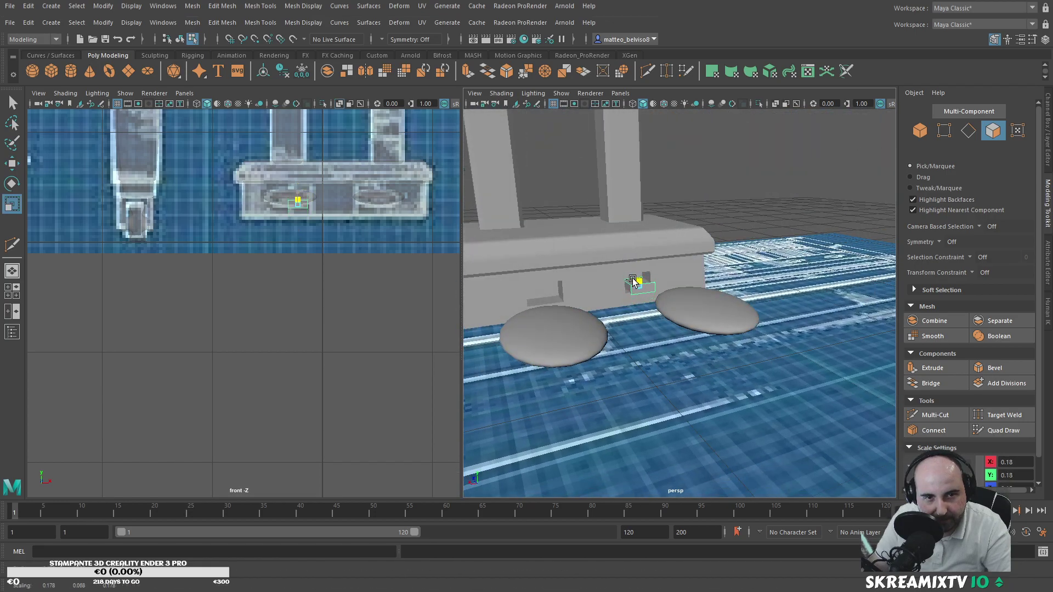
pyautogui.press('w')
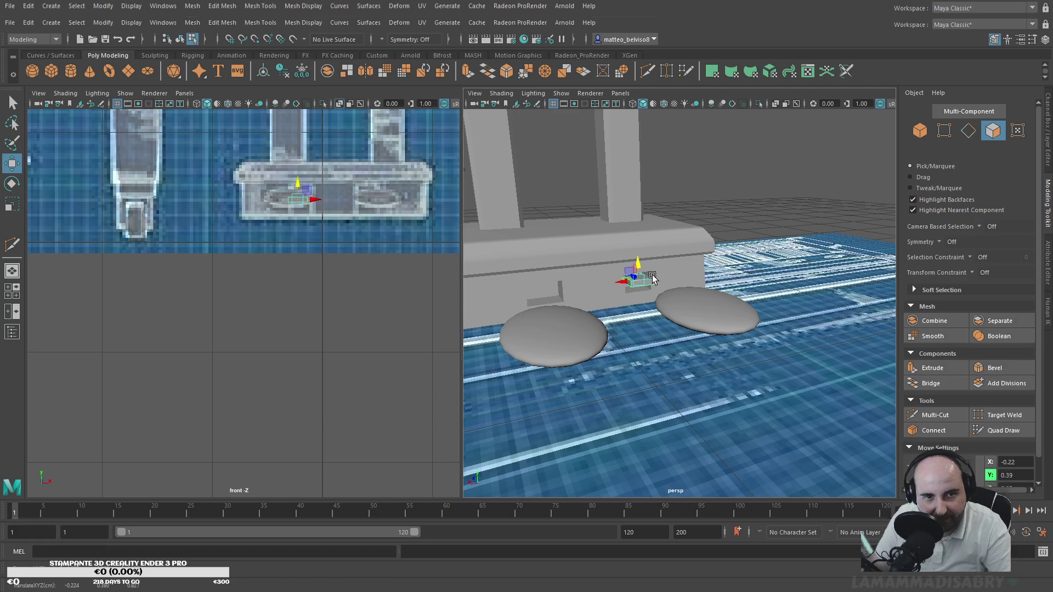
pyautogui.press('r')
pyautogui.moveTo(617, 282); pyautogui.dragTo(618, 281)
pyautogui.keyDown('alt'); pyautogui.moveTo(618, 281); pyautogui.dragTo(624, 324); pyautogui.keyUp('alt')
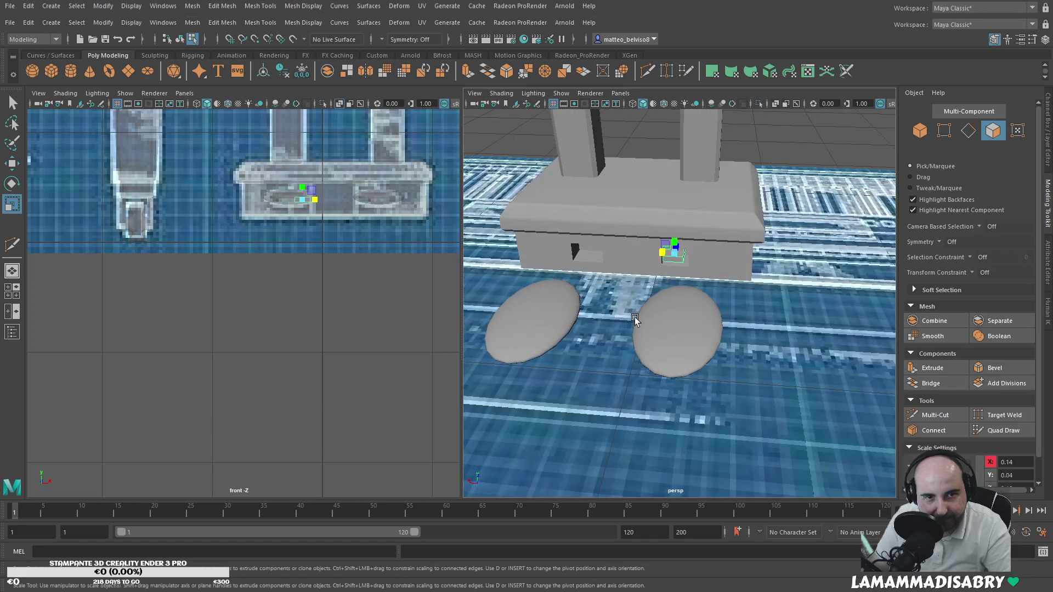
pyautogui.moveTo(678, 251); pyautogui.dragTo(626, 253)
pyautogui.hotkey('ctrl', 'z')
pyautogui.moveTo(759, 261); pyautogui.dragTo(729, 256)
pyautogui.hotkey('ctrl', 'z')
pyautogui.hotkey('ctrl', 'z')
# Step: Stretch the cube into a bar joining the recess to its oval pedal, and position it at about X -0.18, Y 0.43
pyautogui.moveTo(786, 304); pyautogui.dragTo(850, 308)
pyautogui.keyDown('alt'); pyautogui.moveTo(850, 307); pyautogui.dragTo(658, 296); pyautogui.keyUp('alt')
pyautogui.press('w')
pyautogui.moveTo(594, 274); pyautogui.dragTo(538, 349)
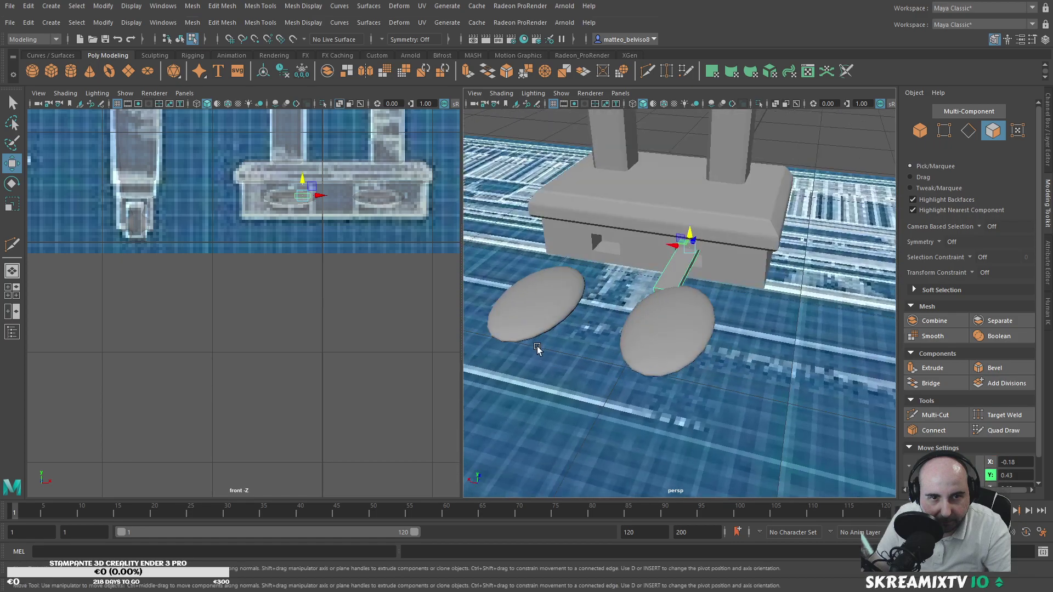
# Step: Duplicate the connecting bar and move the copy to about X 0.42 to join the other recess and oval pedal
pyautogui.hotkey('ctrl', 'd')
pyautogui.moveTo(676, 248); pyautogui.dragTo(547, 247)
pyautogui.scroll(10, 706, 339)
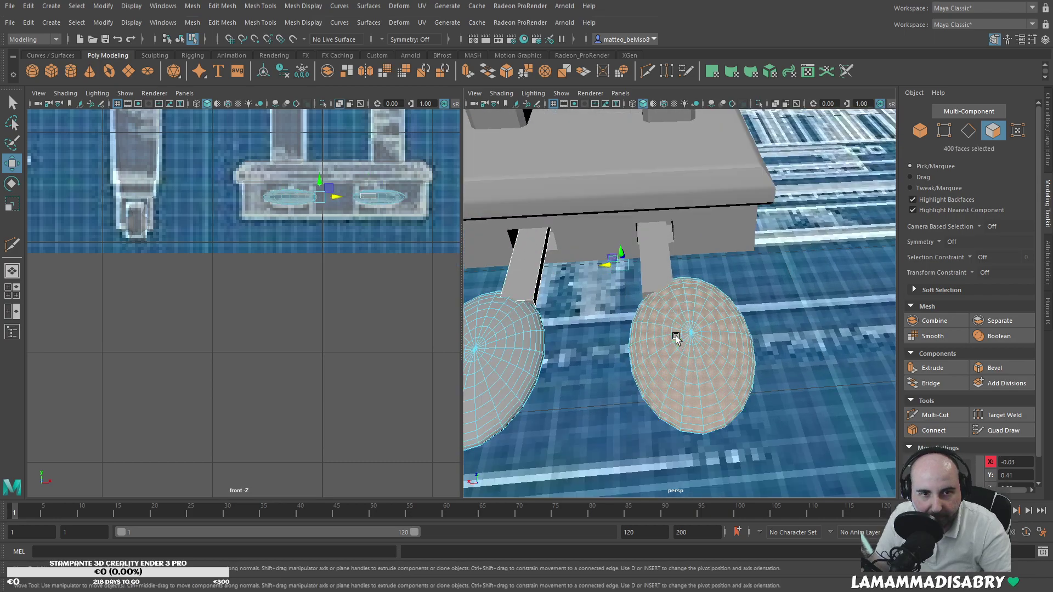
pyautogui.keyDown('alt'); pyautogui.moveTo(663, 349); pyautogui.dragTo(758, 333, button='middle'); pyautogui.keyUp('alt')
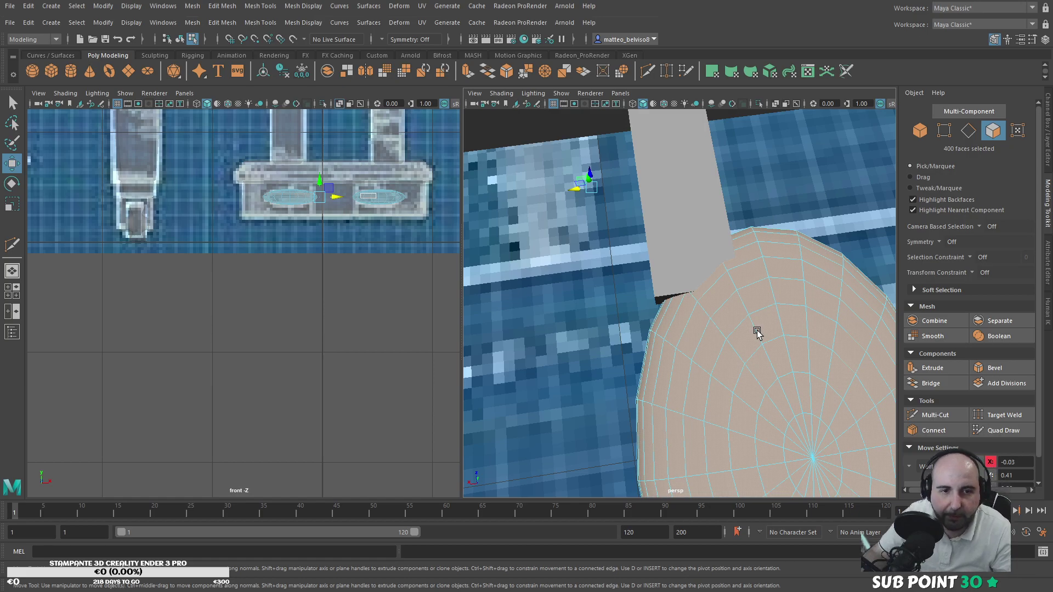
pyautogui.keyDown('alt'); pyautogui.moveTo(696, 372); pyautogui.dragTo(775, 337); pyautogui.keyUp('alt')
pyautogui.click(583, 278)
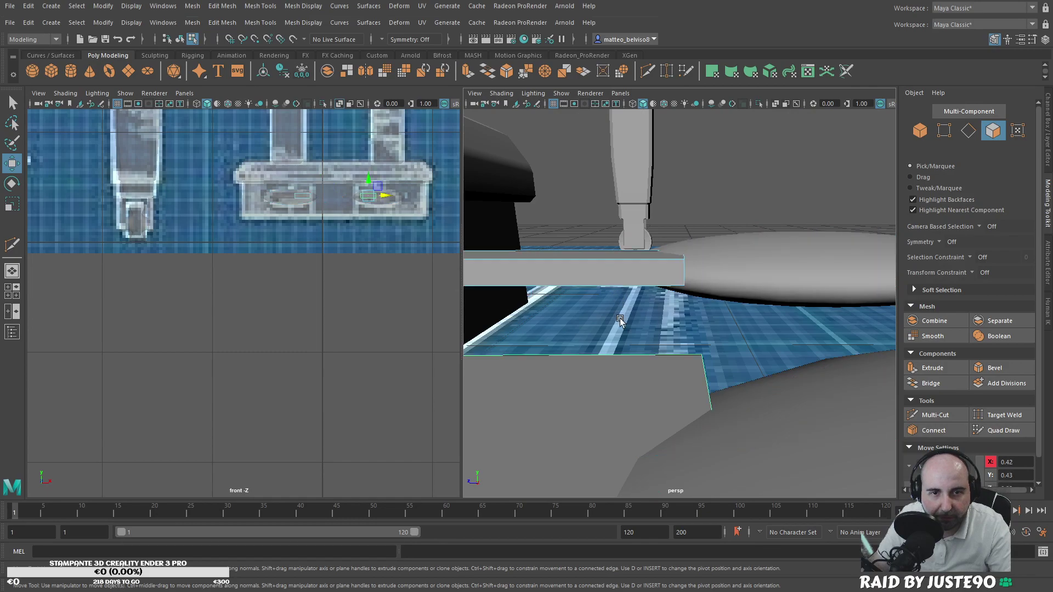
pyautogui.scroll(-3, 631, 343)
pyautogui.moveTo(628, 345); pyautogui.dragTo(701, 328, button='middle')
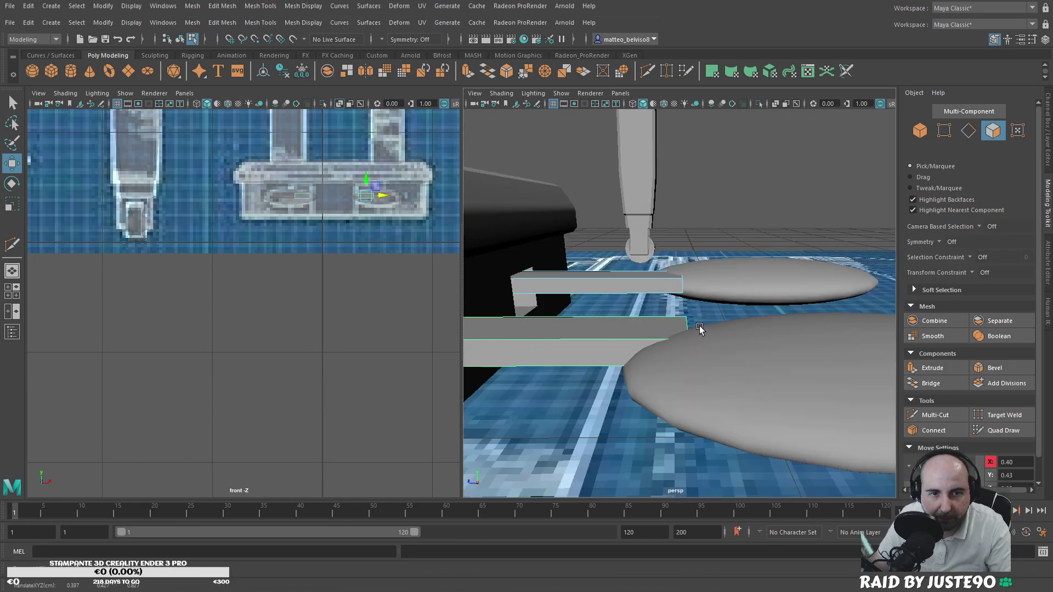
pyautogui.hotkey('ctrl', 'z')
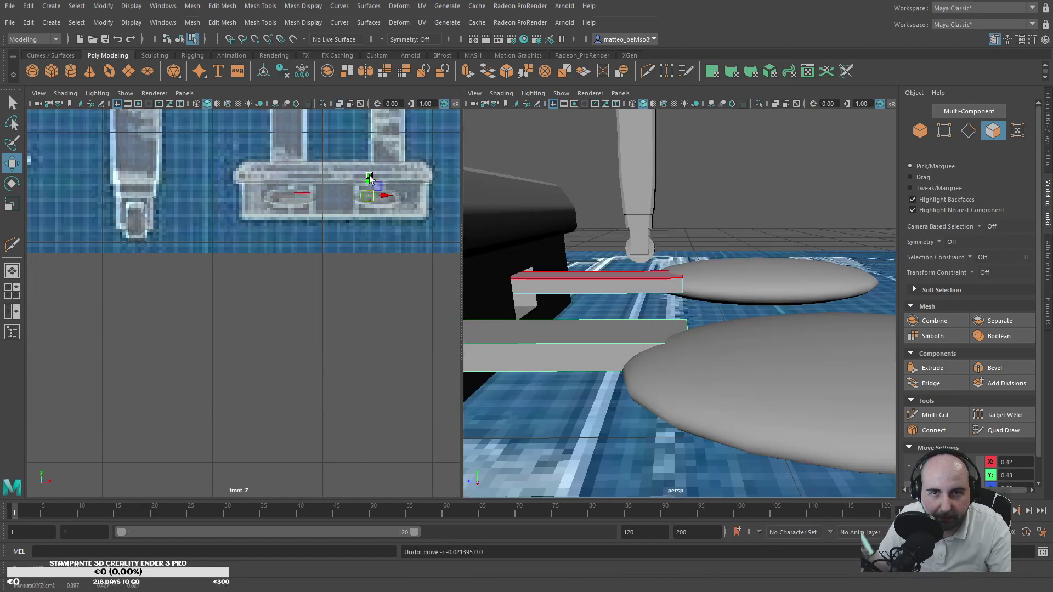
pyautogui.click(593, 285)
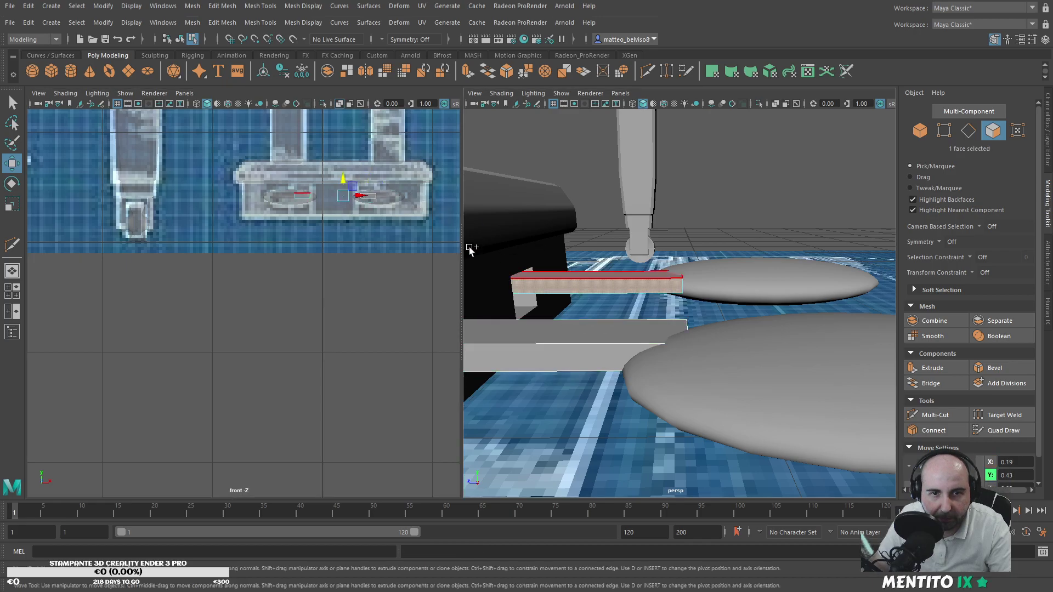
pyautogui.moveTo(347, 182); pyautogui.dragTo(339, 182)
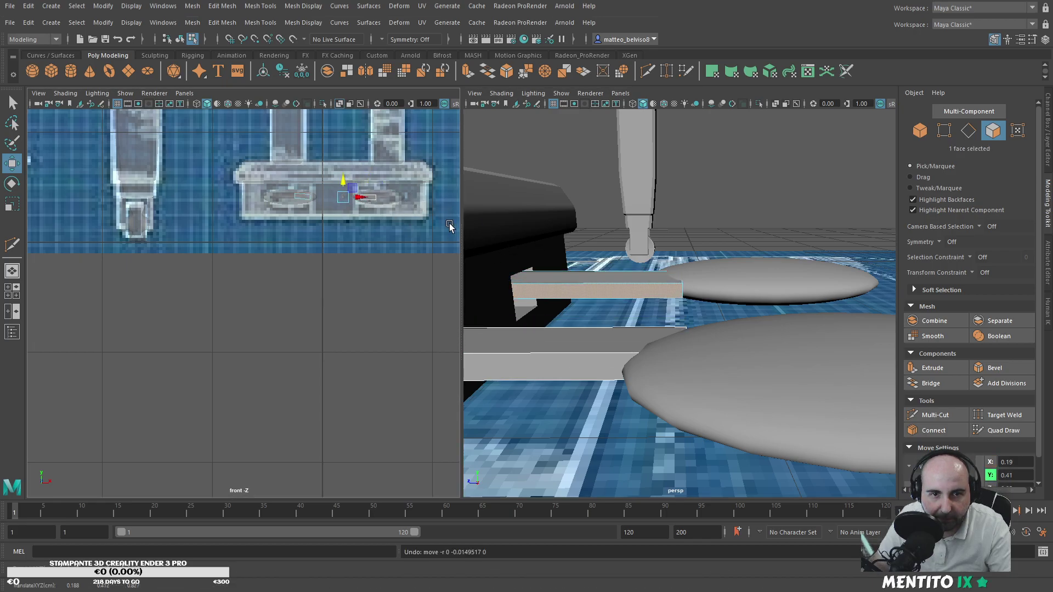
pyautogui.hotkey('ctrl', 'z')
# Step: Cut an edge loop along the length of the connecting bar at the left oval pedal with Multi-Cut
pyautogui.click(920, 131)
pyautogui.click(768, 192)
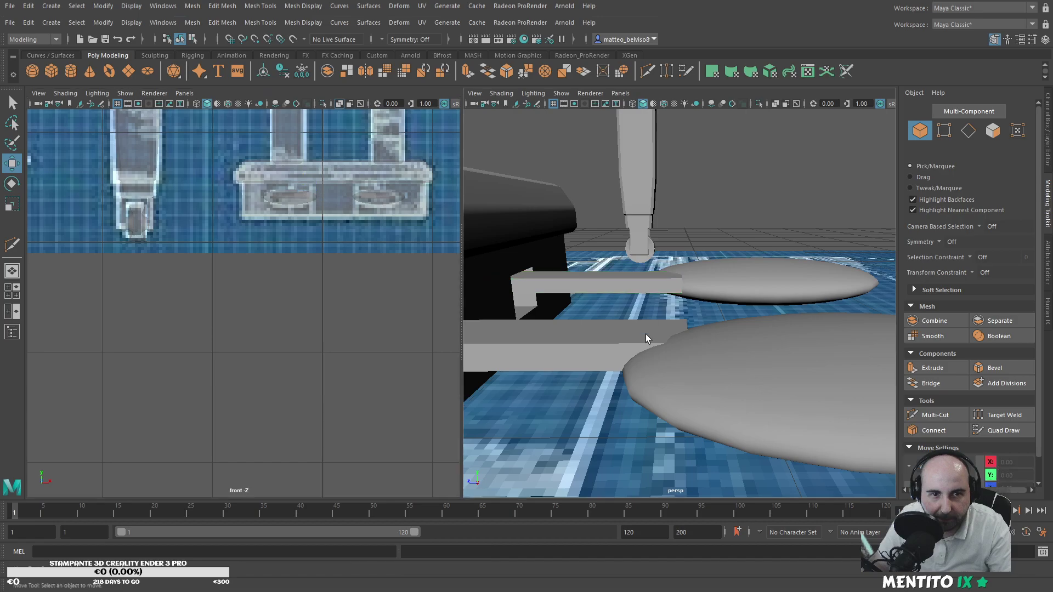
pyautogui.click(627, 274)
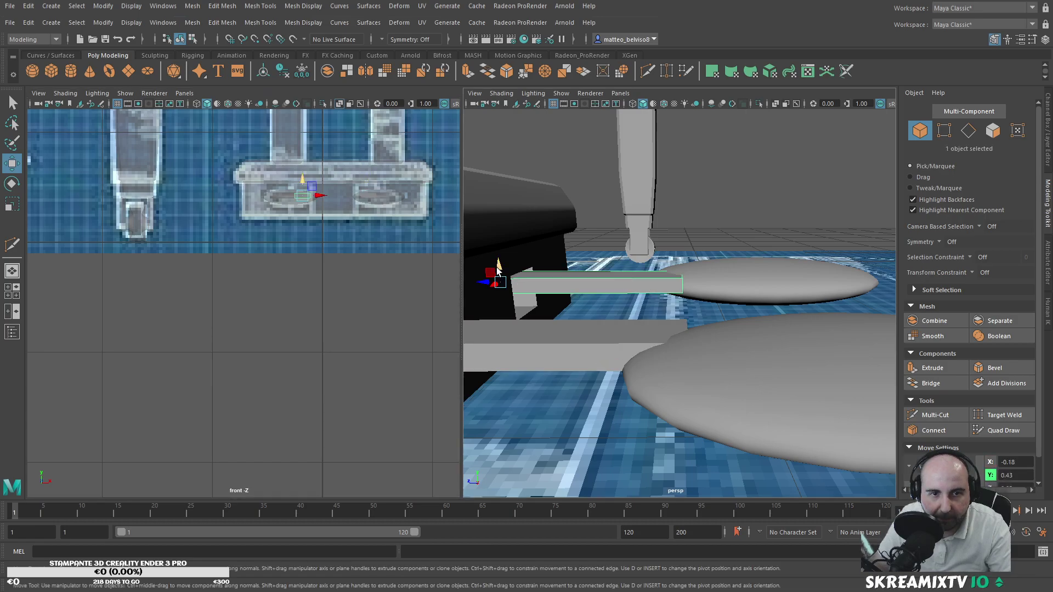
pyautogui.click(756, 295)
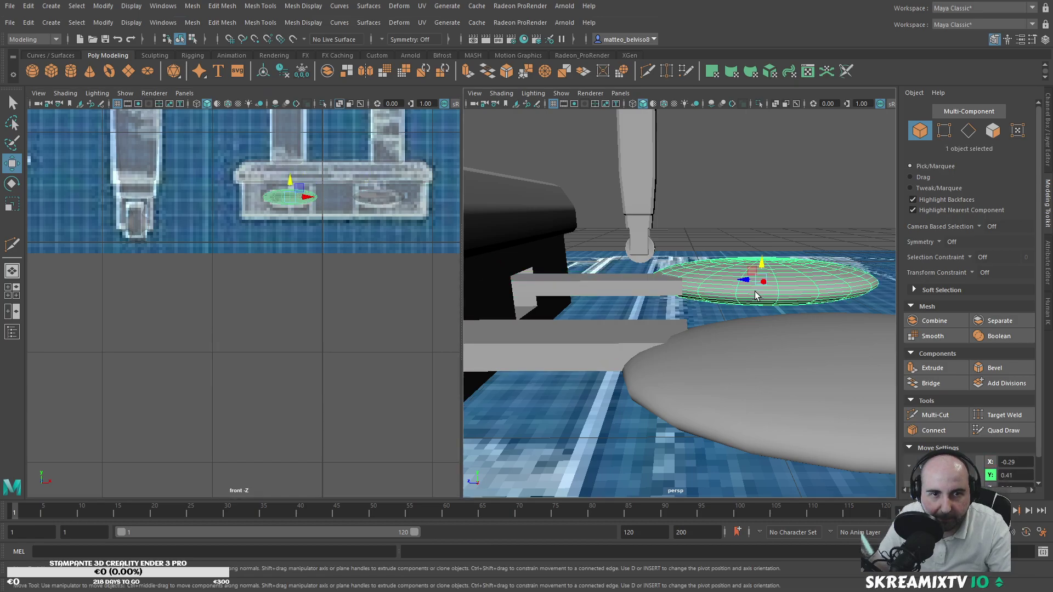
pyautogui.scroll(5, 735, 287)
pyautogui.keyDown('alt'); pyautogui.moveTo(705, 299); pyautogui.dragTo(686, 324); pyautogui.keyUp('alt')
pyautogui.keyDown('alt'); pyautogui.moveTo(661, 275); pyautogui.dragTo(750, 341, button='middle'); pyautogui.keyUp('alt')
pyautogui.click(764, 342)
pyautogui.click(941, 414)
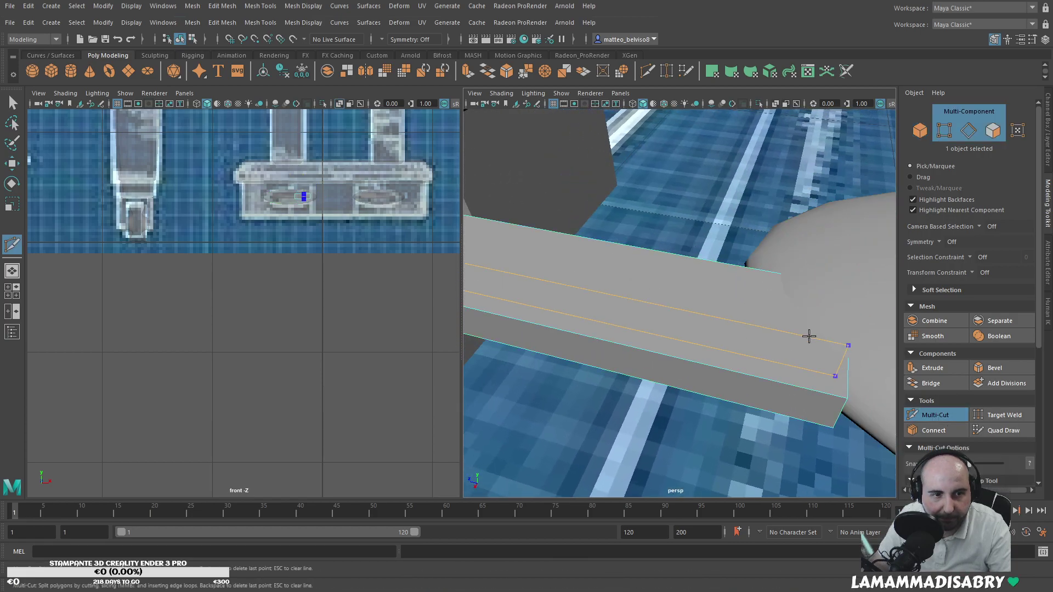
pyautogui.keyDown('alt'); pyautogui.moveTo(809, 354); pyautogui.dragTo(664, 453, button='right'); pyautogui.keyUp('alt')
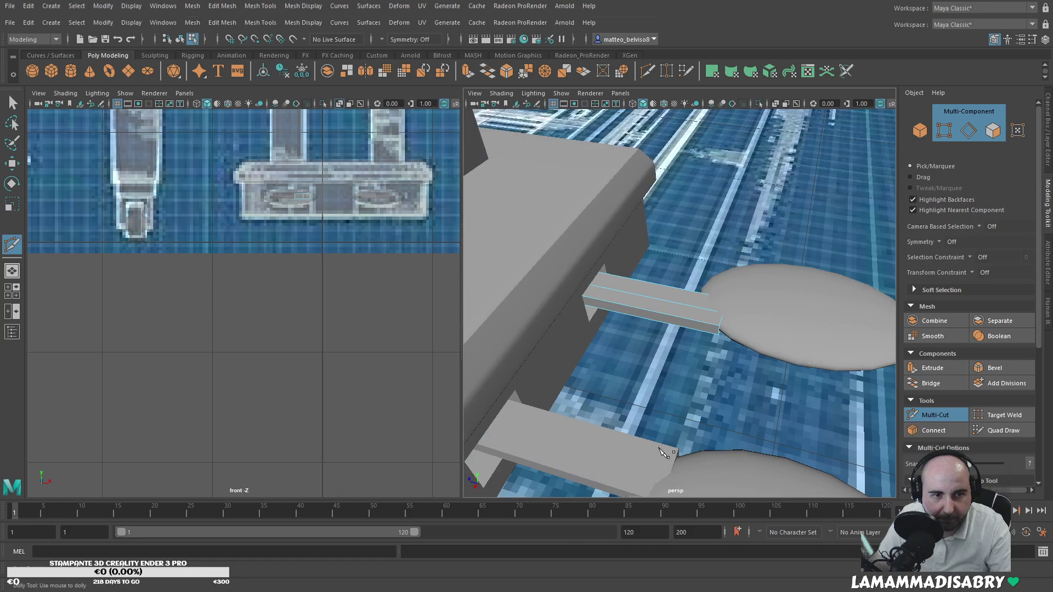
# Step: Cut a matching lengthwise edge loop into the other pedal's connecting bar
pyautogui.press('F8')
pyautogui.click(638, 477)
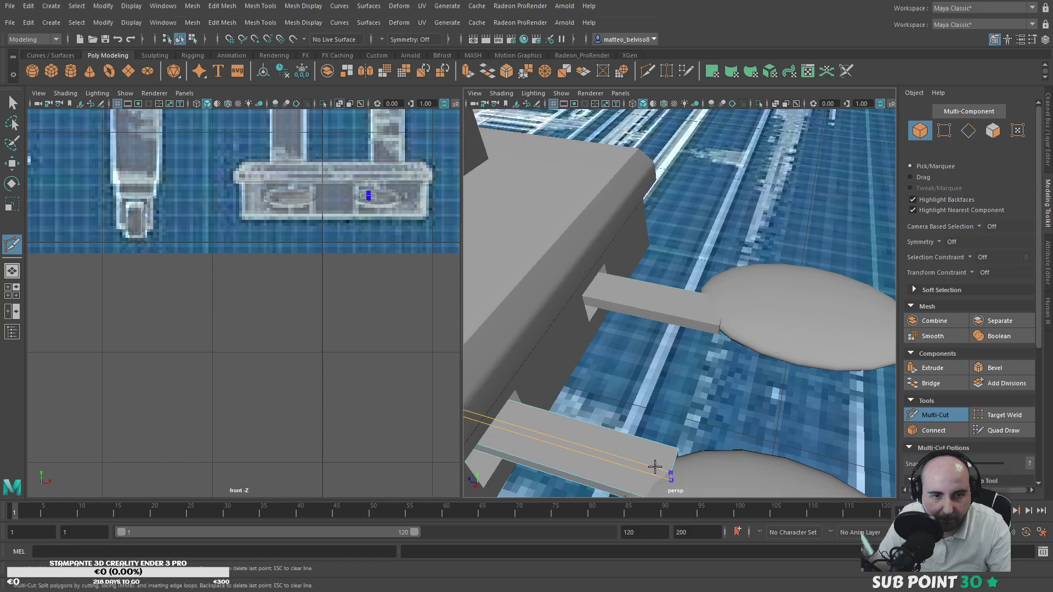
pyautogui.click(933, 416)
# Step: Combine the left oval pedal and its connecting bar into a single mesh
pyautogui.click(708, 325)
pyautogui.keyDown('shift'); pyautogui.click(765, 316); pyautogui.keyUp('shift')
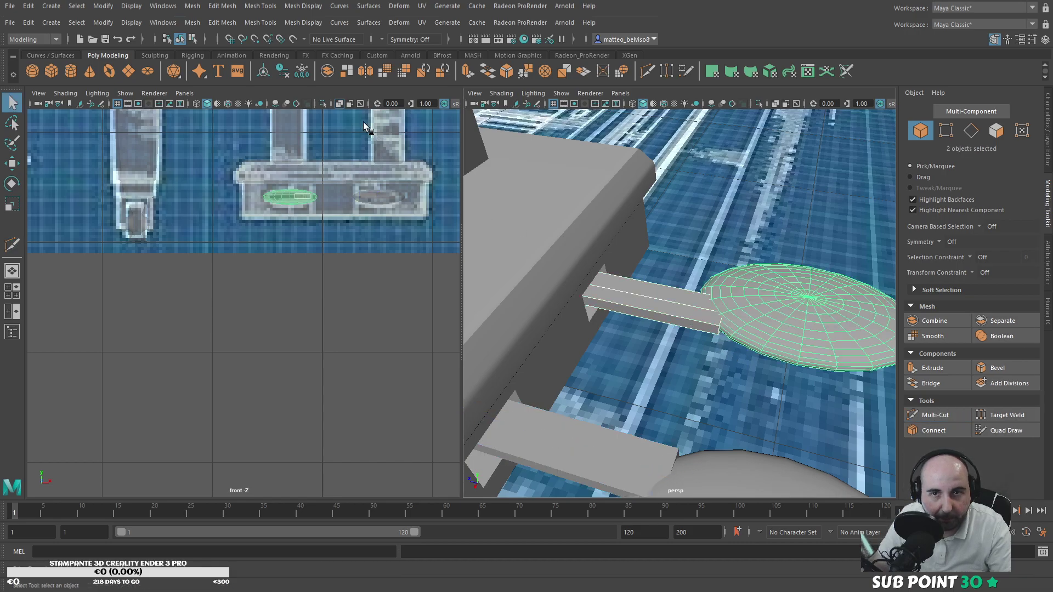
pyautogui.click(327, 71)
# Step: Move the vertical corner edge at the bar's pedal end to about X -0.15, Y 0.42, to meet the pedal rim
pyautogui.keyDown('alt'); pyautogui.moveTo(691, 299); pyautogui.dragTo(728, 302); pyautogui.keyUp('alt')
pyautogui.scroll(10, 729, 303)
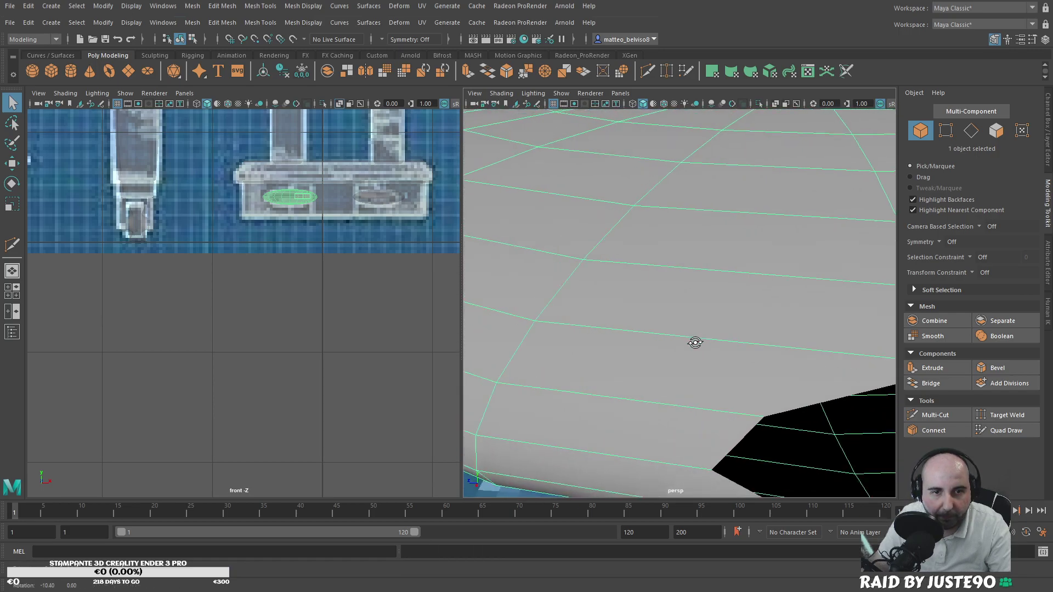
pyautogui.keyDown('alt'); pyautogui.moveTo(693, 343); pyautogui.dragTo(633, 332); pyautogui.keyUp('alt')
pyautogui.scroll(-10, 633, 331)
pyautogui.keyDown('alt'); pyautogui.moveTo(633, 331); pyautogui.dragTo(709, 277, button='middle'); pyautogui.keyUp('alt')
pyautogui.scroll(3, 666, 320)
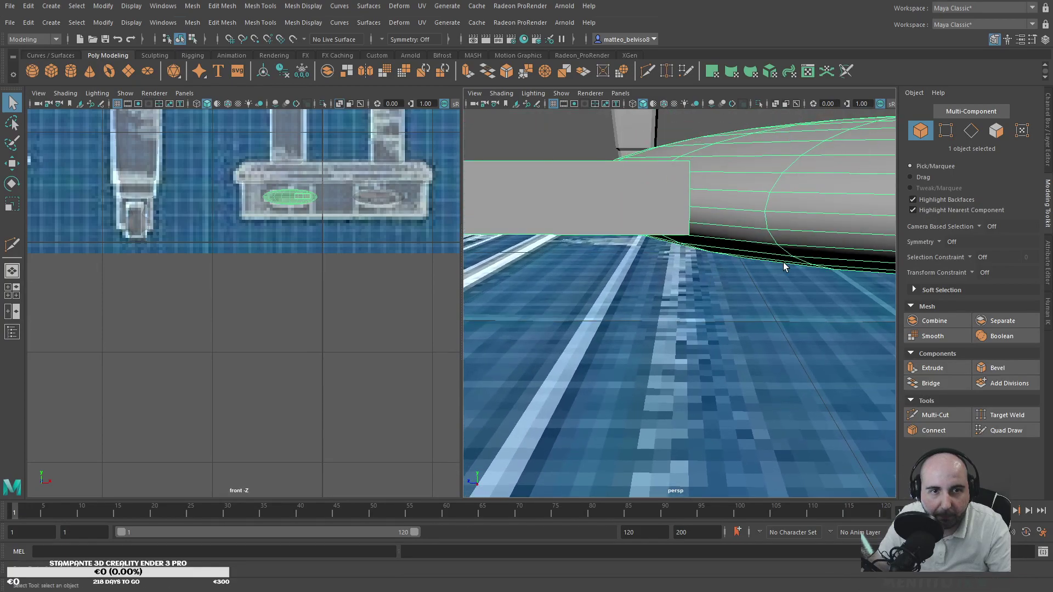
pyautogui.keyDown('alt'); pyautogui.moveTo(725, 205); pyautogui.dragTo(785, 239); pyautogui.keyUp('alt')
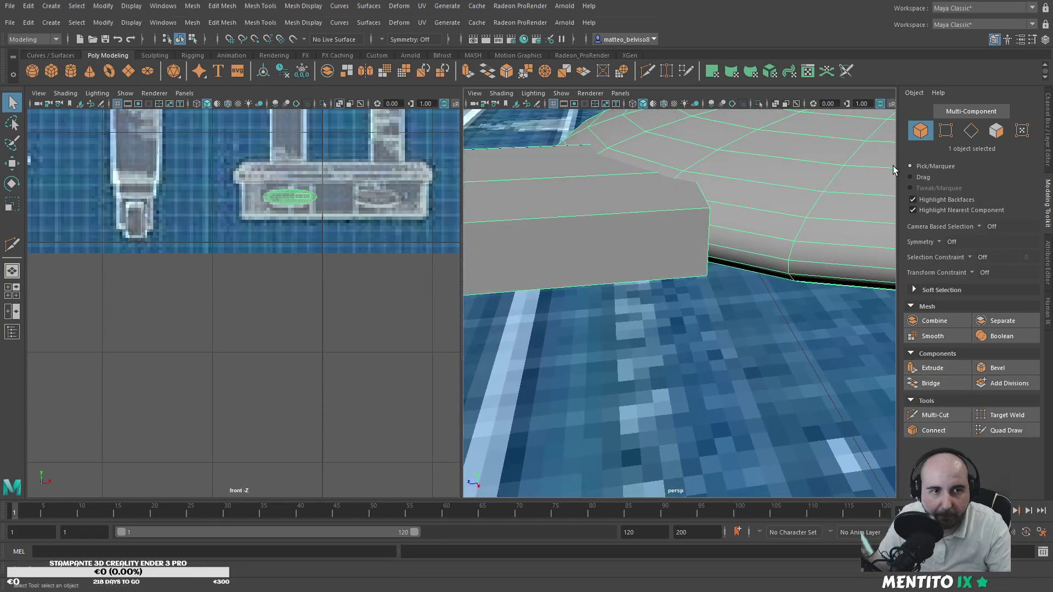
pyautogui.press('F8')
pyautogui.click(713, 222)
pyautogui.press('w')
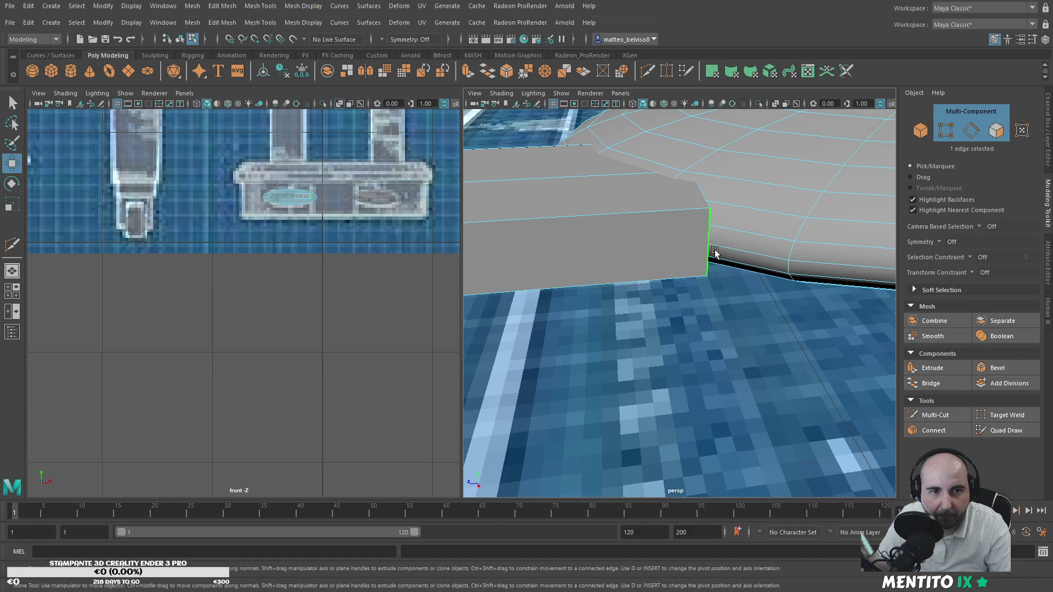
pyautogui.moveTo(709, 256); pyautogui.dragTo(625, 218)
pyautogui.click(664, 238)
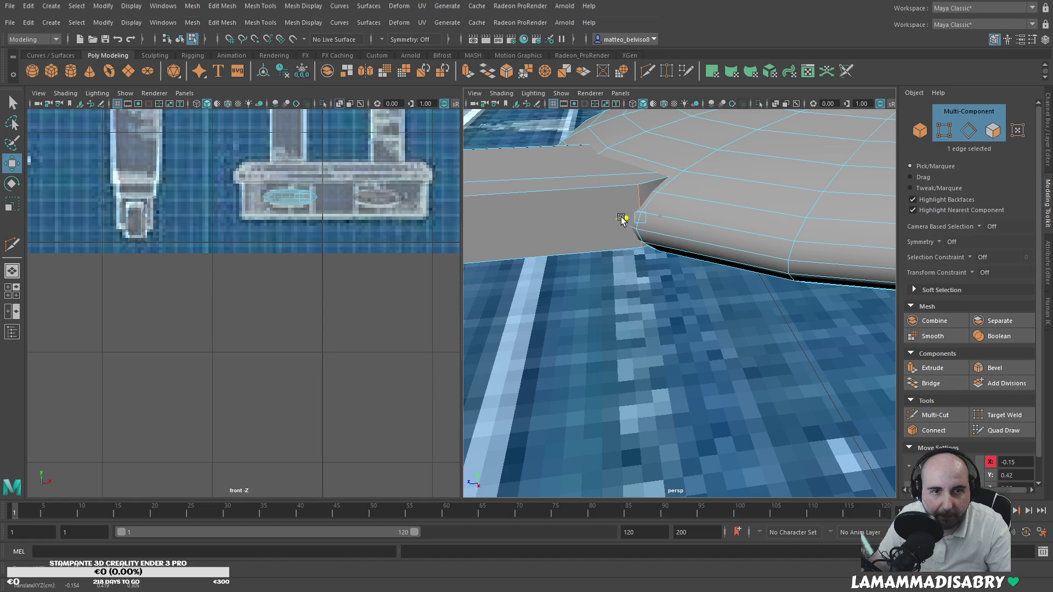
# Step: Shift the lengthwise edge on top of the bar sideways to about X -0.22
pyautogui.keyDown('alt'); pyautogui.moveTo(679, 183); pyautogui.dragTo(787, 295); pyautogui.keyUp('alt')
pyautogui.click(763, 324)
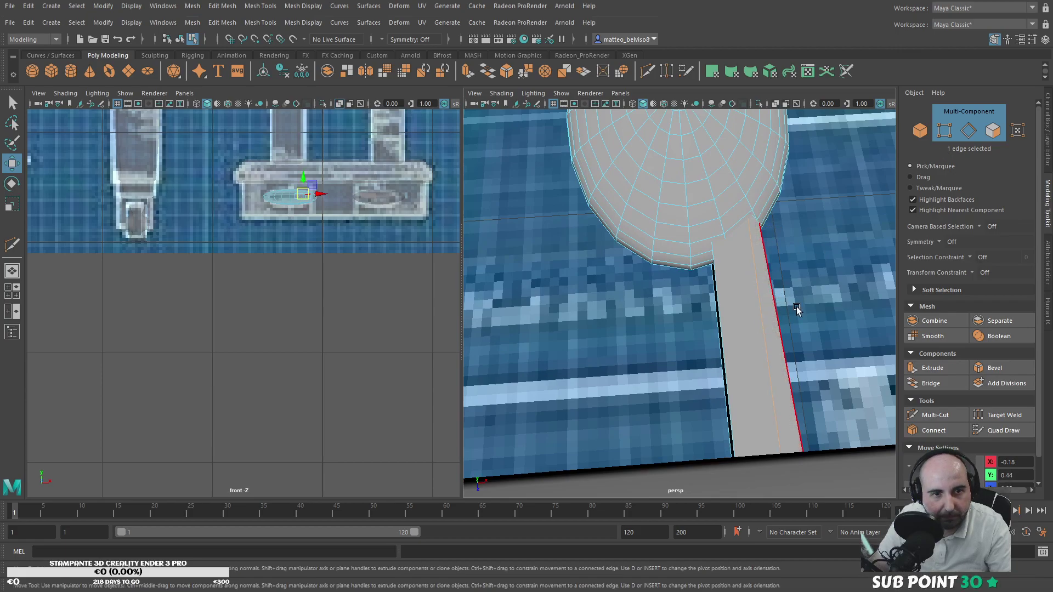
pyautogui.keyDown('alt'); pyautogui.moveTo(789, 301); pyautogui.dragTo(804, 347); pyautogui.keyUp('alt')
pyautogui.moveTo(745, 391); pyautogui.dragTo(727, 392)
# Step: Widen the left pedal's bar by moving its side face outward to about X -0.30
pyautogui.keyDown('alt'); pyautogui.moveTo(736, 322); pyautogui.dragTo(793, 267); pyautogui.keyUp('alt')
pyautogui.scroll(4, 790, 271)
pyautogui.keyDown('alt'); pyautogui.moveTo(783, 278); pyautogui.dragTo(687, 297, button='middle'); pyautogui.keyUp('alt')
pyautogui.keyDown('alt'); pyautogui.moveTo(687, 297); pyautogui.dragTo(721, 308); pyautogui.keyUp('alt')
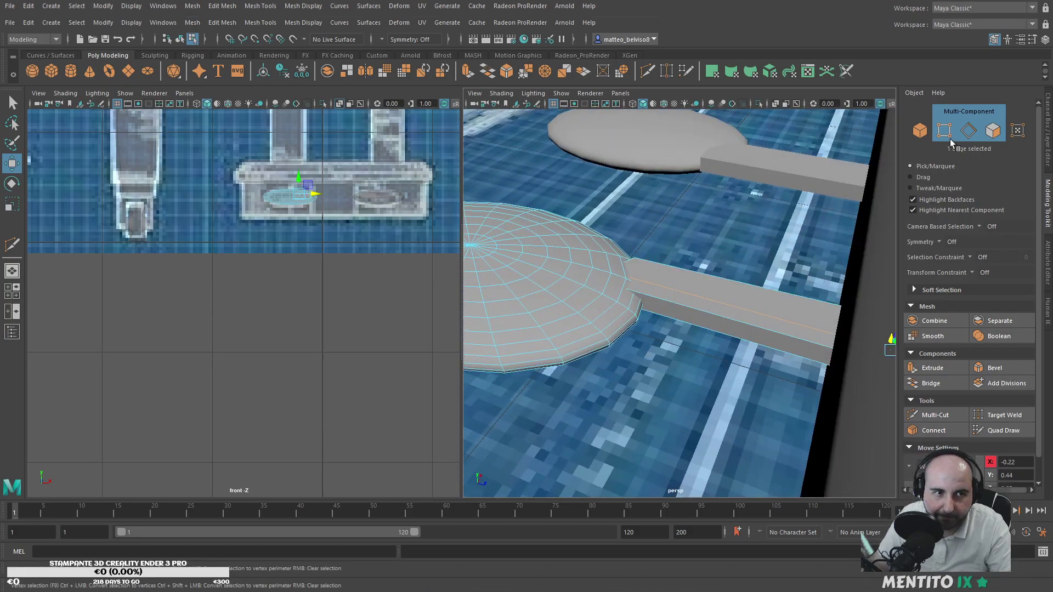
pyautogui.press('F9')
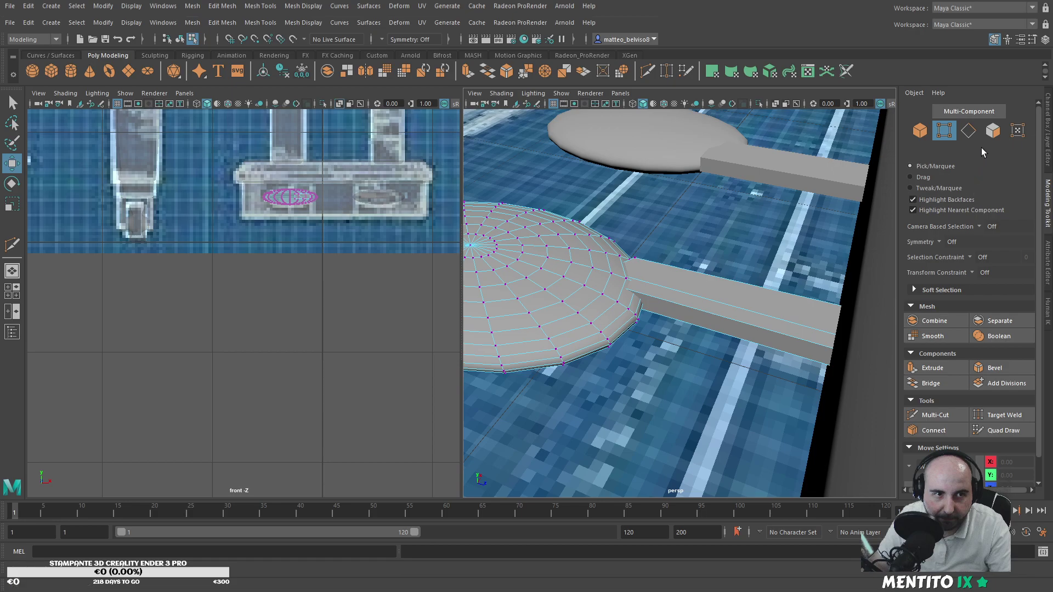
pyautogui.press('F11')
pyautogui.click(732, 332)
pyautogui.press('r')
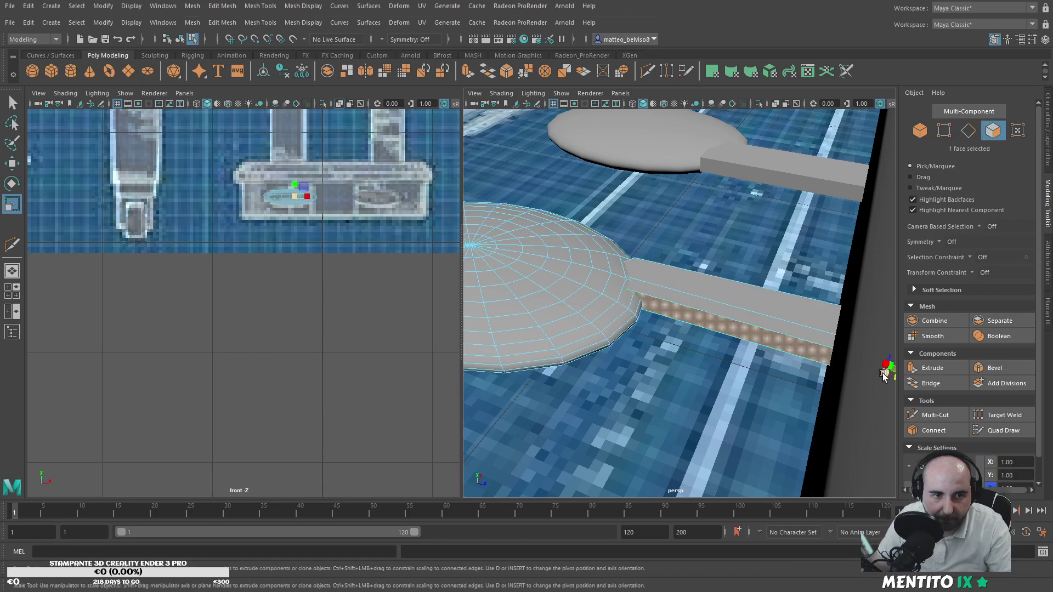
pyautogui.moveTo(887, 375); pyautogui.dragTo(823, 373)
pyautogui.press('w')
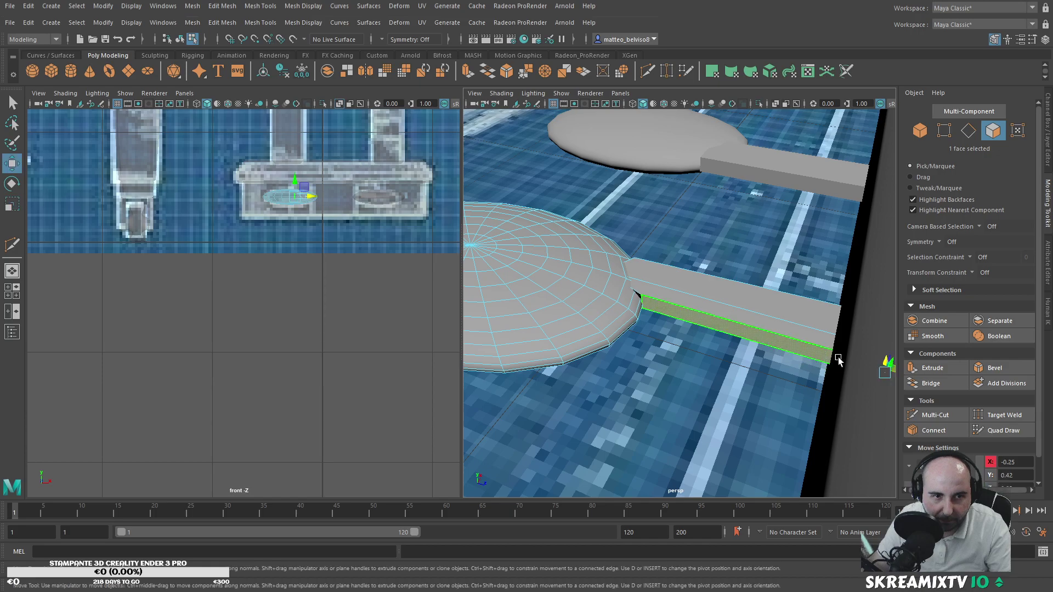
pyautogui.moveTo(883, 360); pyautogui.dragTo(866, 376)
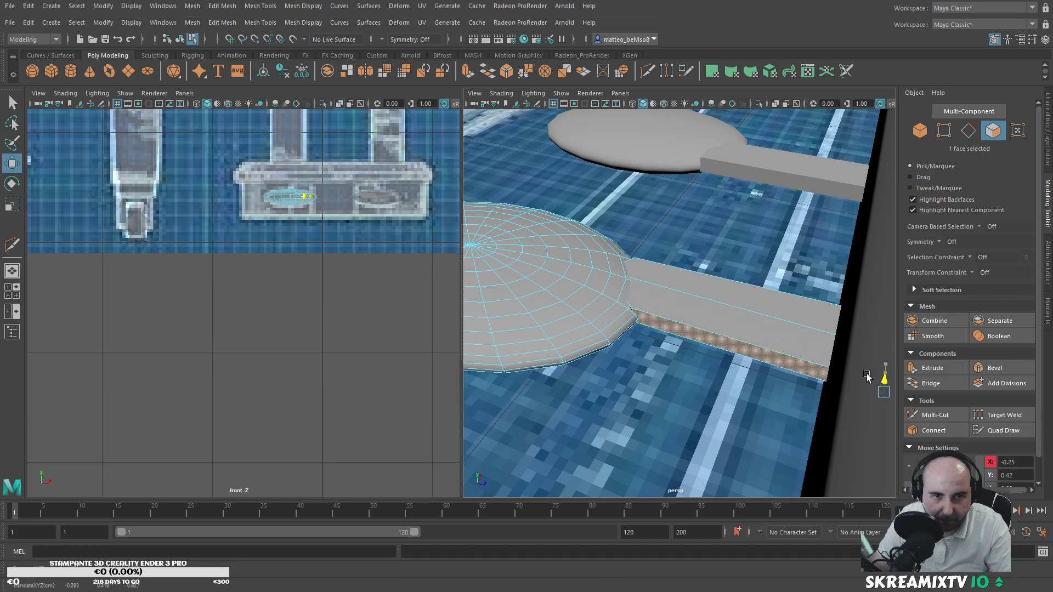
# Step: Pull the middle top vertex at the bar's end back out of the pedal to line up with the pedal rim
pyautogui.scroll(5, 702, 332)
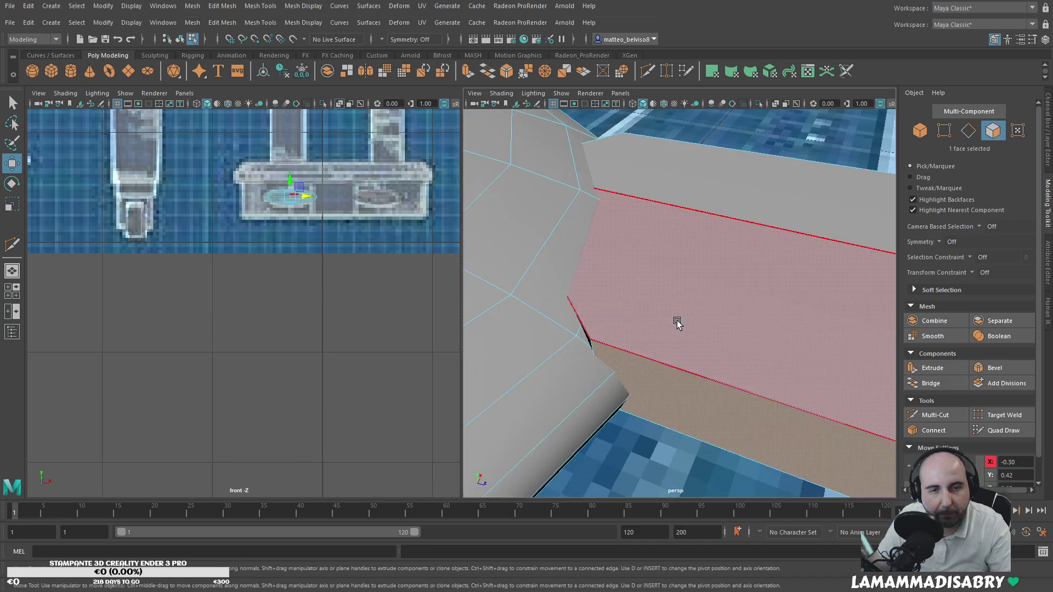
pyautogui.press('F9')
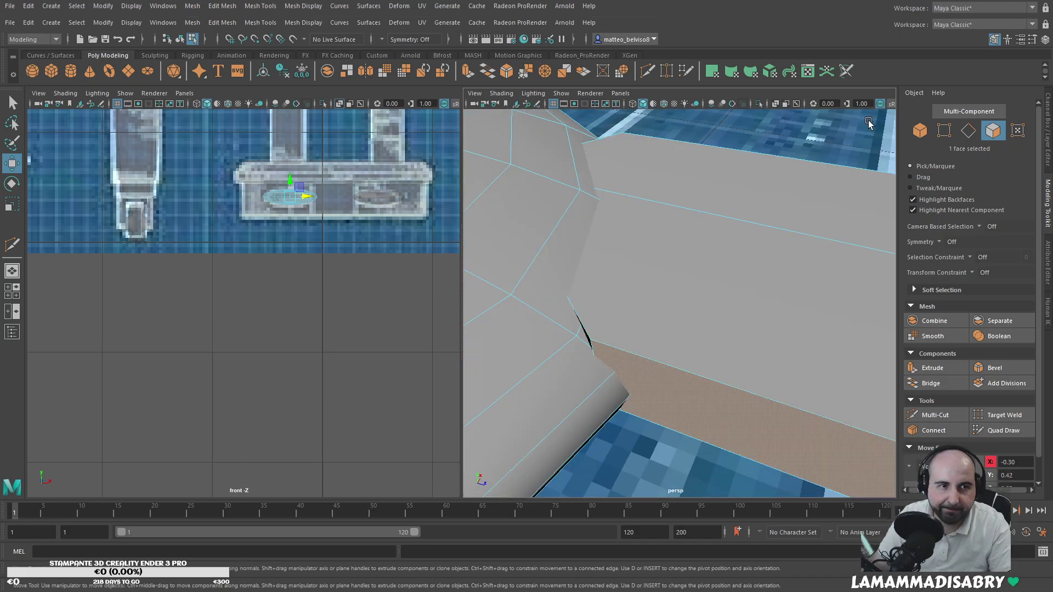
pyautogui.click(511, 164)
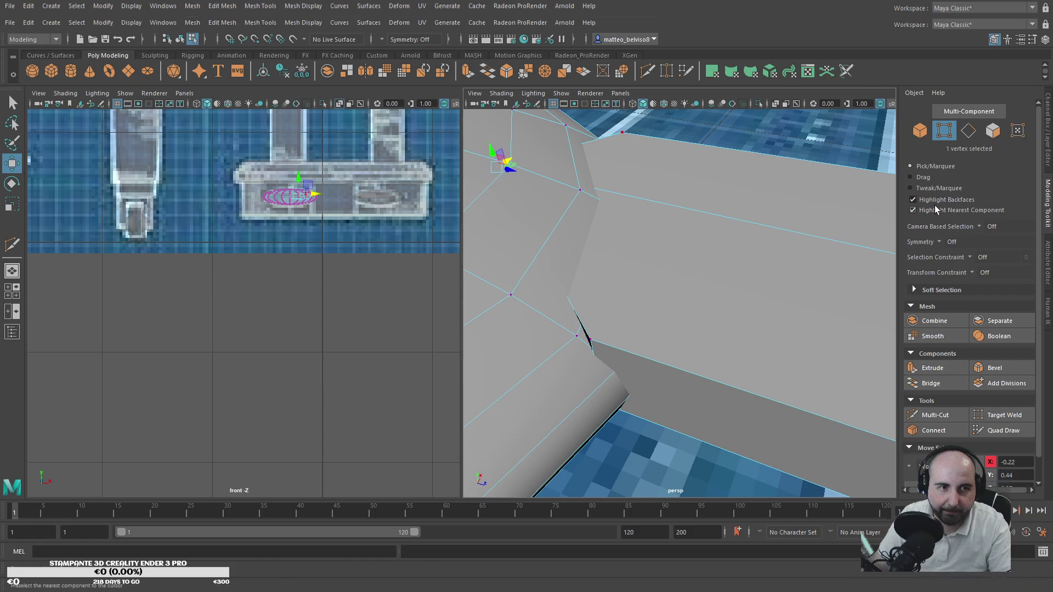
pyautogui.moveTo(510, 171); pyautogui.dragTo(657, 248)
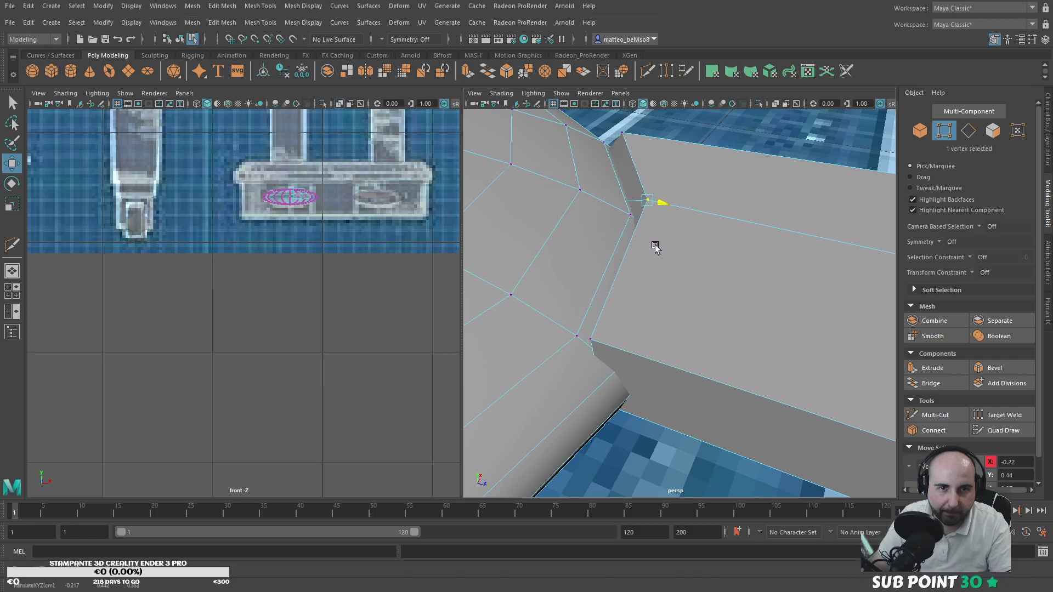
# Step: Select the two faces on the underside of the bar and lower them to about Y 0.39
pyautogui.keyDown('alt'); pyautogui.moveTo(865, 406); pyautogui.dragTo(652, 313); pyautogui.keyUp('alt')
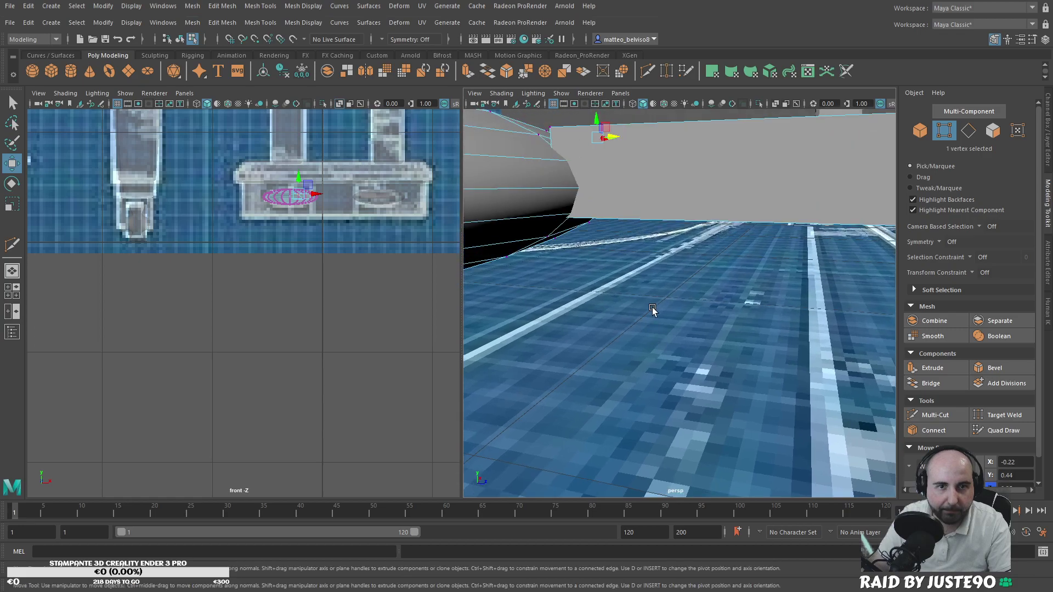
pyautogui.keyDown('alt'); pyautogui.moveTo(708, 264); pyautogui.dragTo(734, 214); pyautogui.keyUp('alt')
pyautogui.keyDown('alt'); pyautogui.moveTo(733, 214); pyautogui.dragTo(729, 247, button='middle'); pyautogui.keyUp('alt')
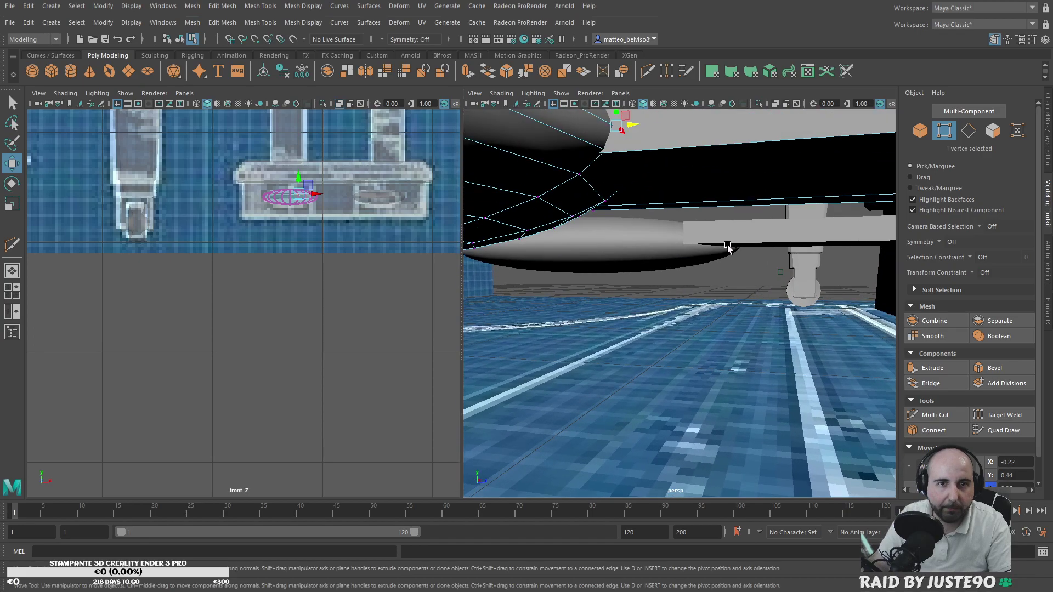
pyautogui.click(994, 131)
pyautogui.click(783, 189)
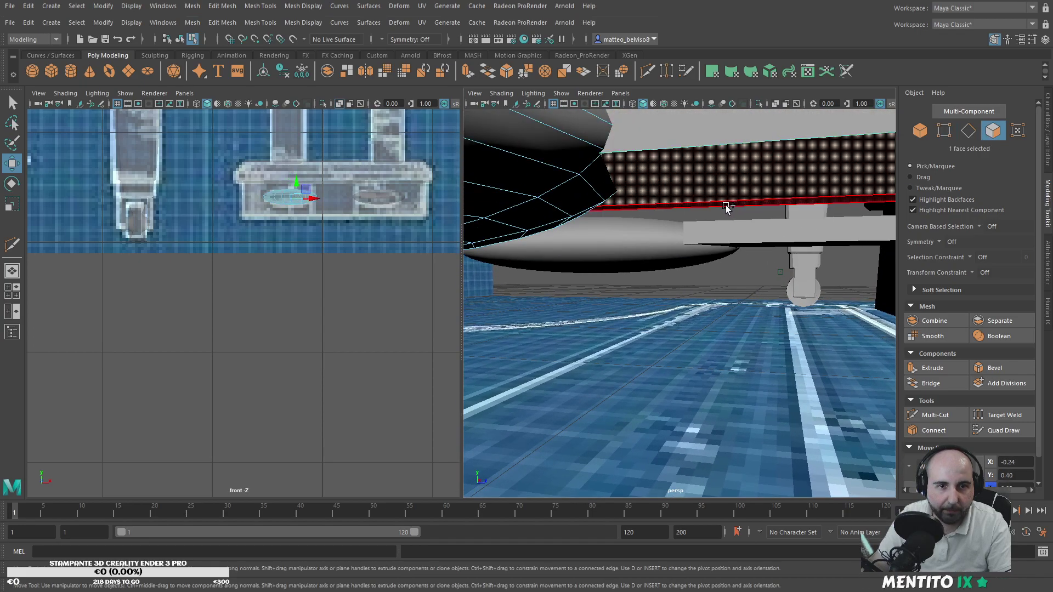
pyautogui.keyDown('shift'); pyautogui.click(728, 207); pyautogui.keyUp('shift')
pyautogui.scroll(-3, 726, 215)
pyautogui.scroll(-3, 770, 270)
pyautogui.moveTo(830, 265); pyautogui.dragTo(829, 268)
pyautogui.keyDown('alt'); pyautogui.moveTo(829, 269); pyautogui.dragTo(741, 289); pyautogui.keyUp('alt')
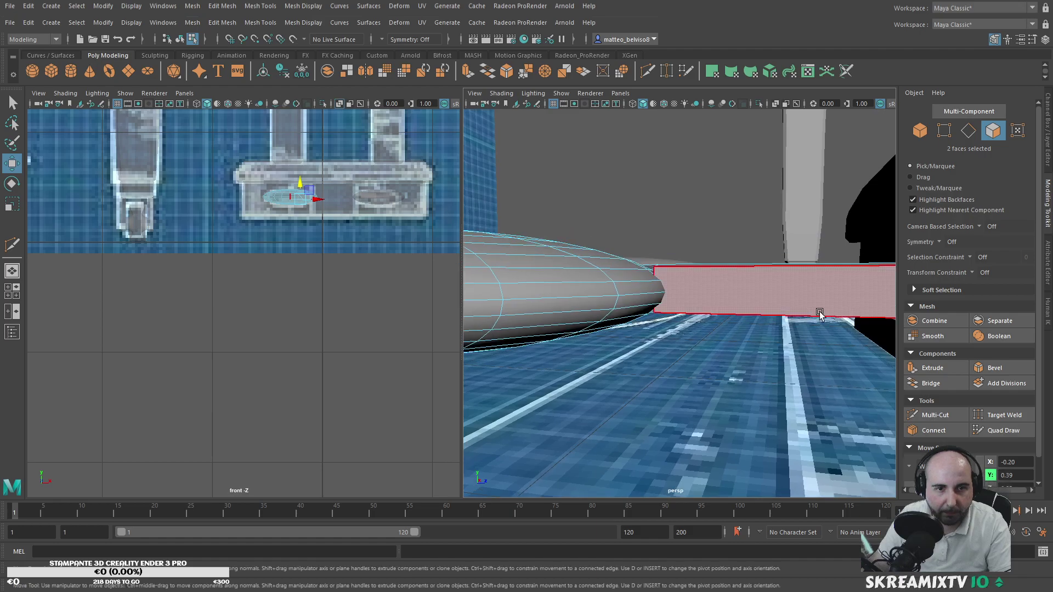
# Step: Add lengthwise edges along both side faces of the bar with Multi-Cut to match the pedal rim's vertices
pyautogui.click(935, 416)
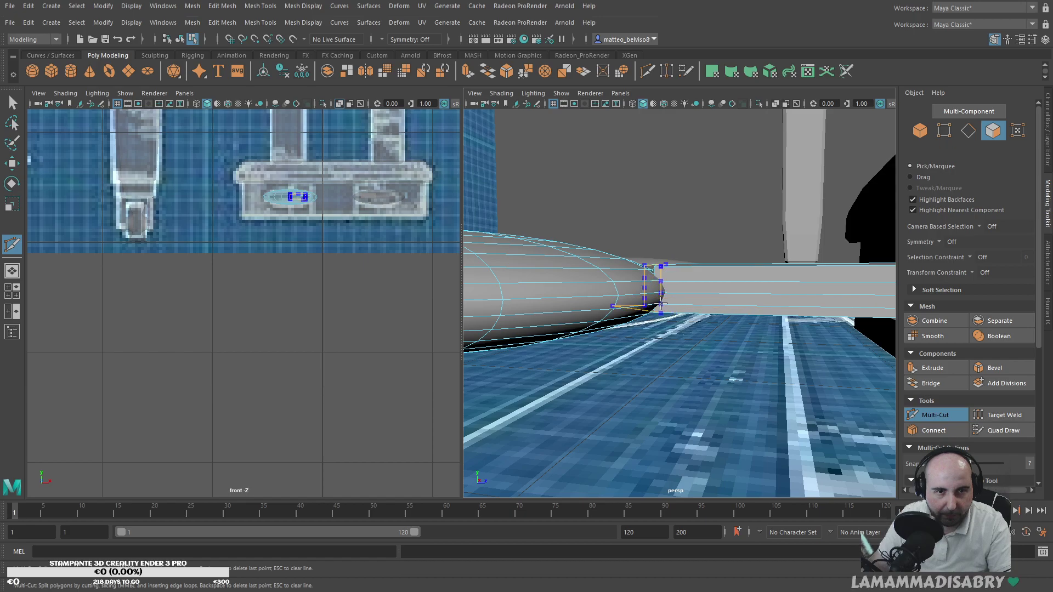
pyautogui.keyDown('alt'); pyautogui.moveTo(717, 294); pyautogui.dragTo(705, 305); pyautogui.keyUp('alt')
pyautogui.keyDown('alt'); pyautogui.moveTo(649, 361); pyautogui.dragTo(644, 433); pyautogui.keyUp('alt')
pyautogui.scroll(3, 675, 390)
pyautogui.keyDown('alt'); pyautogui.moveTo(675, 390); pyautogui.dragTo(647, 345, button='middle'); pyautogui.keyUp('alt')
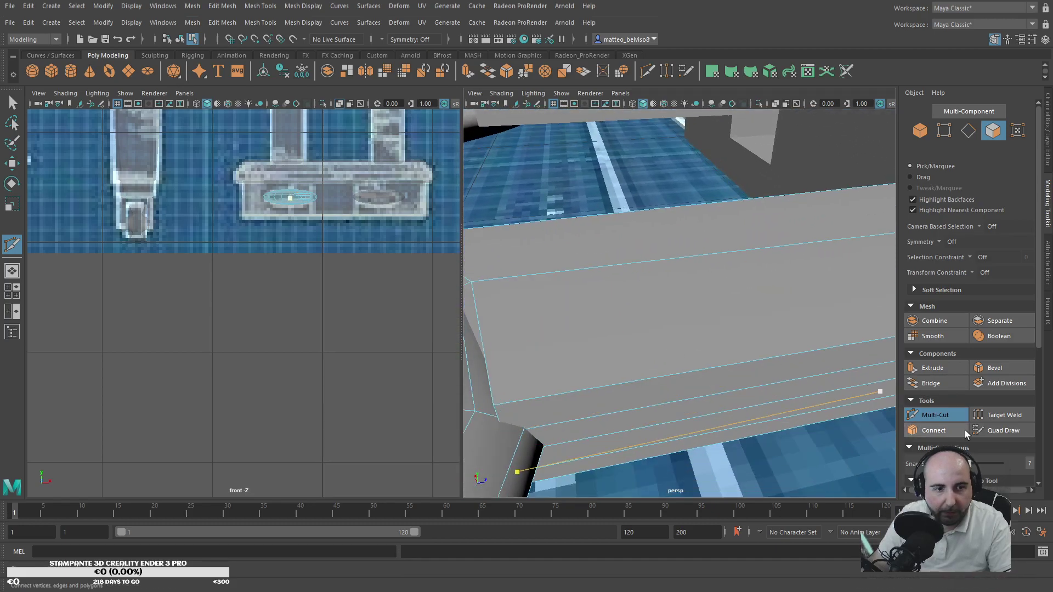
pyautogui.click(935, 415)
# Step: Target Weld the middle and corner vertices on top of the bar's end to the neighbouring pedal rim vertices
pyautogui.press('F9')
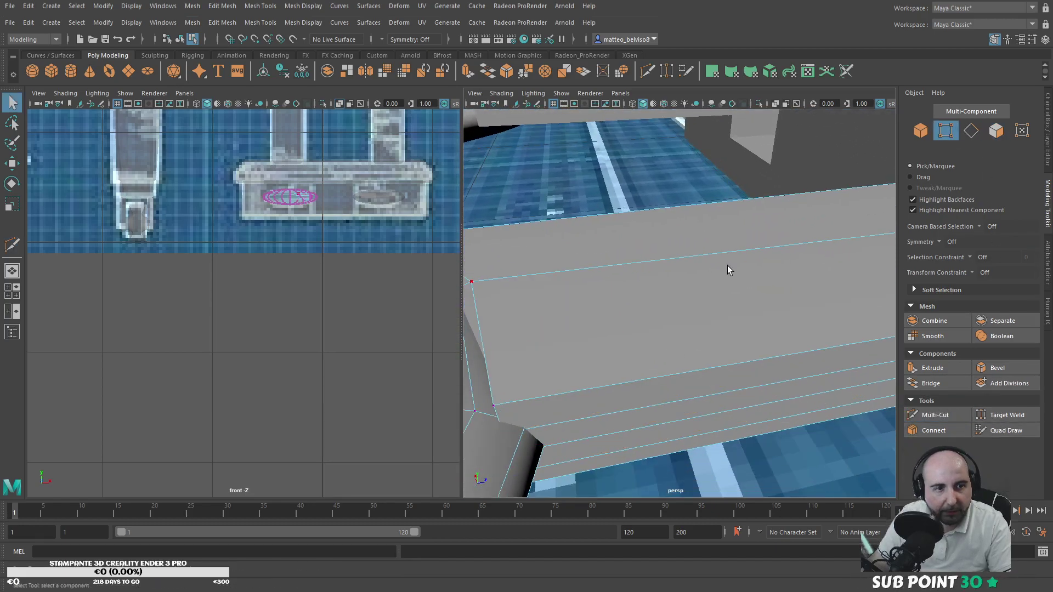
pyautogui.keyDown('alt'); pyautogui.moveTo(771, 258); pyautogui.dragTo(619, 309); pyautogui.keyUp('alt')
pyautogui.click(1002, 419)
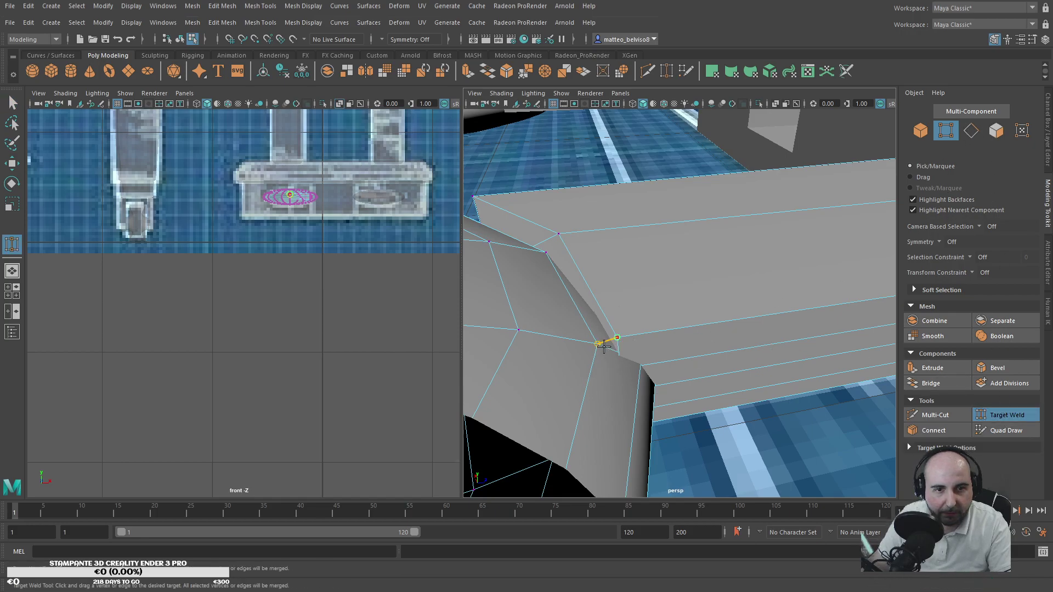
pyautogui.moveTo(605, 345); pyautogui.dragTo(598, 344)
pyautogui.moveTo(558, 235); pyautogui.dragTo(546, 252)
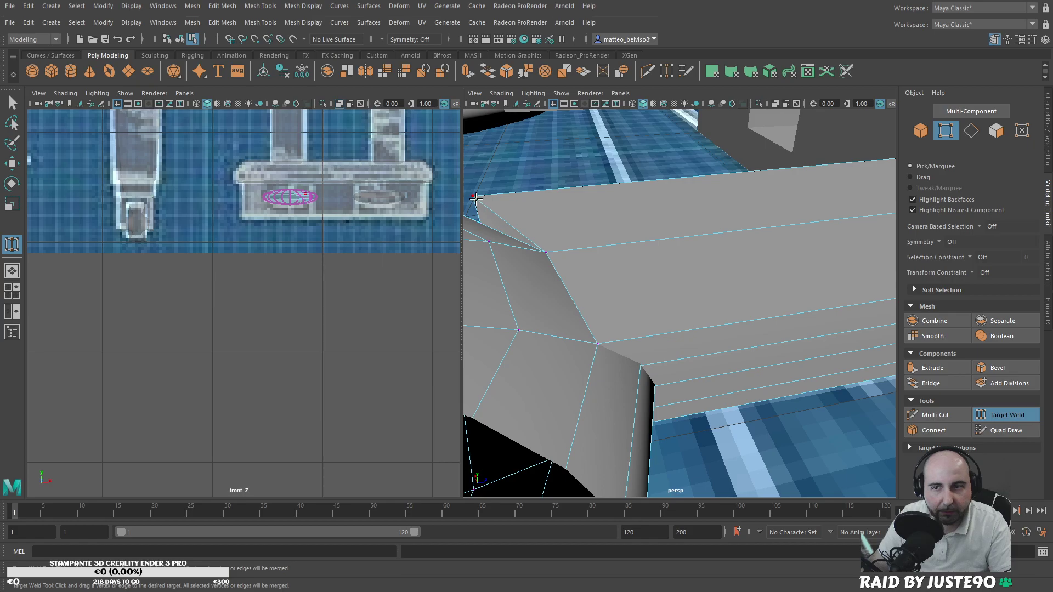
# Step: Target Weld the bar's remaining end vertices to the pedal rim on its opposite side and underside
pyautogui.keyDown('alt'); pyautogui.moveTo(476, 199); pyautogui.dragTo(510, 209); pyautogui.keyUp('alt')
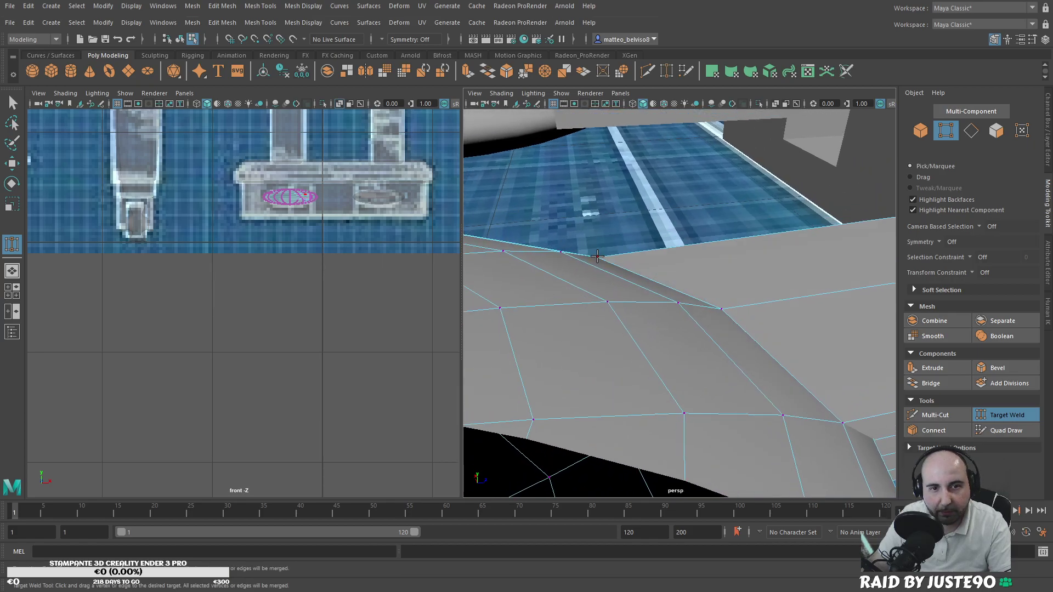
pyautogui.keyDown('alt'); pyautogui.moveTo(518, 336); pyautogui.dragTo(635, 198); pyautogui.keyUp('alt')
pyautogui.moveTo(662, 163); pyautogui.dragTo(666, 164)
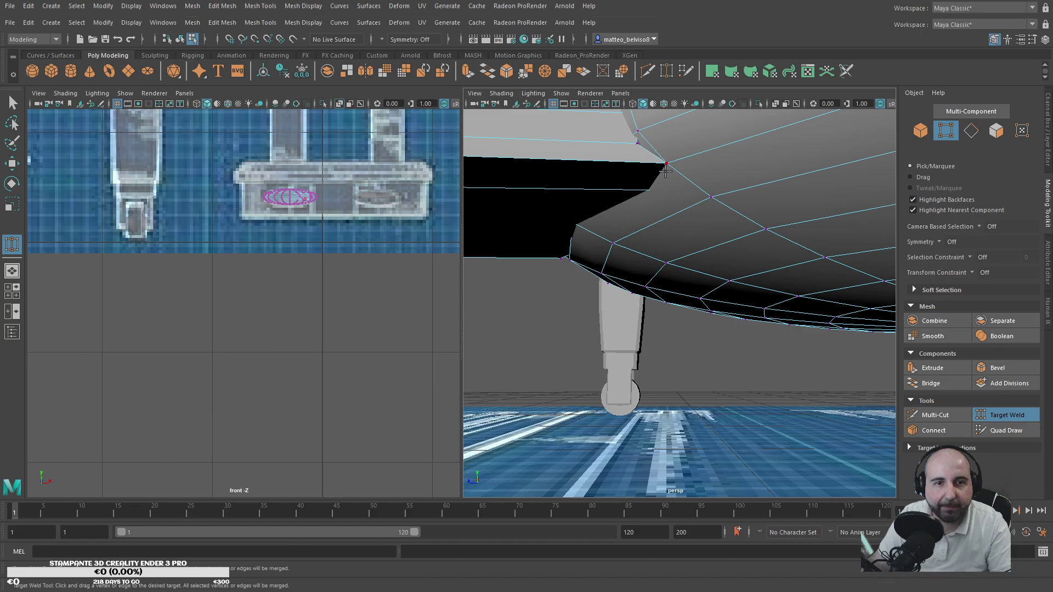
pyautogui.keyDown('alt'); pyautogui.moveTo(637, 131); pyautogui.dragTo(719, 235); pyautogui.keyUp('alt')
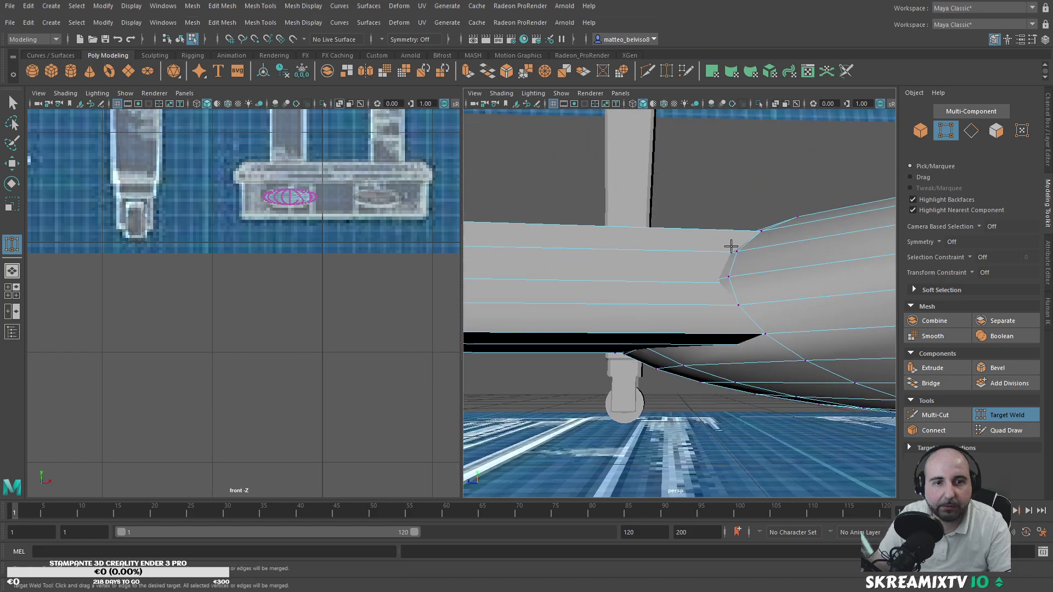
pyautogui.click(1012, 416)
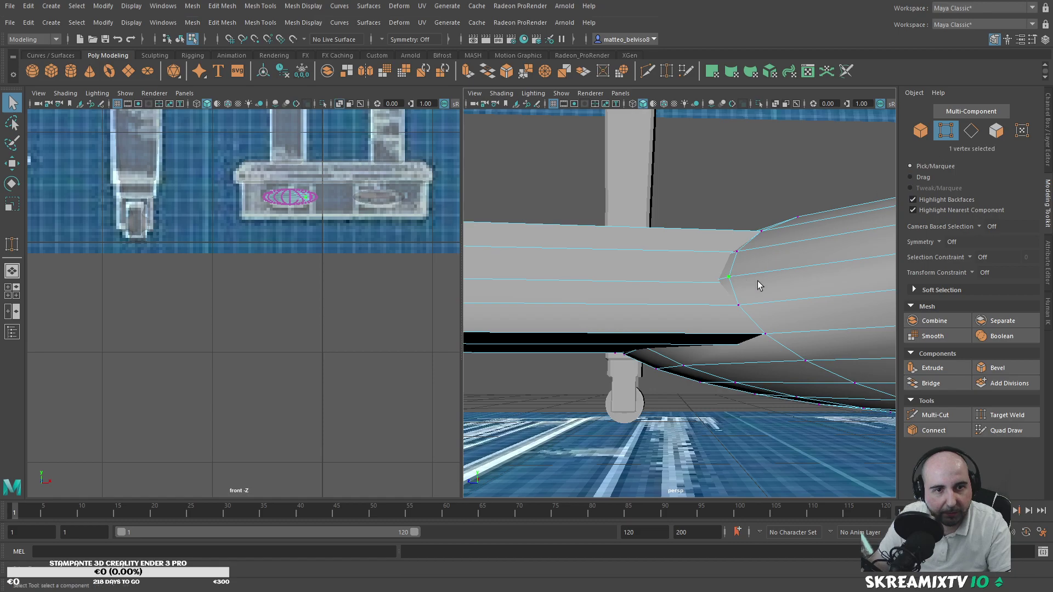
# Step: Select four vertices at the bar's end beside the pedal rim and move them outward along the bar
pyautogui.keyDown('alt'); pyautogui.moveTo(816, 285); pyautogui.dragTo(797, 339); pyautogui.keyUp('alt')
pyautogui.scroll(6, 784, 331)
pyautogui.keyDown('alt'); pyautogui.moveTo(783, 331); pyautogui.dragTo(747, 318, button='middle'); pyautogui.keyUp('alt')
pyautogui.scroll(4, 747, 317)
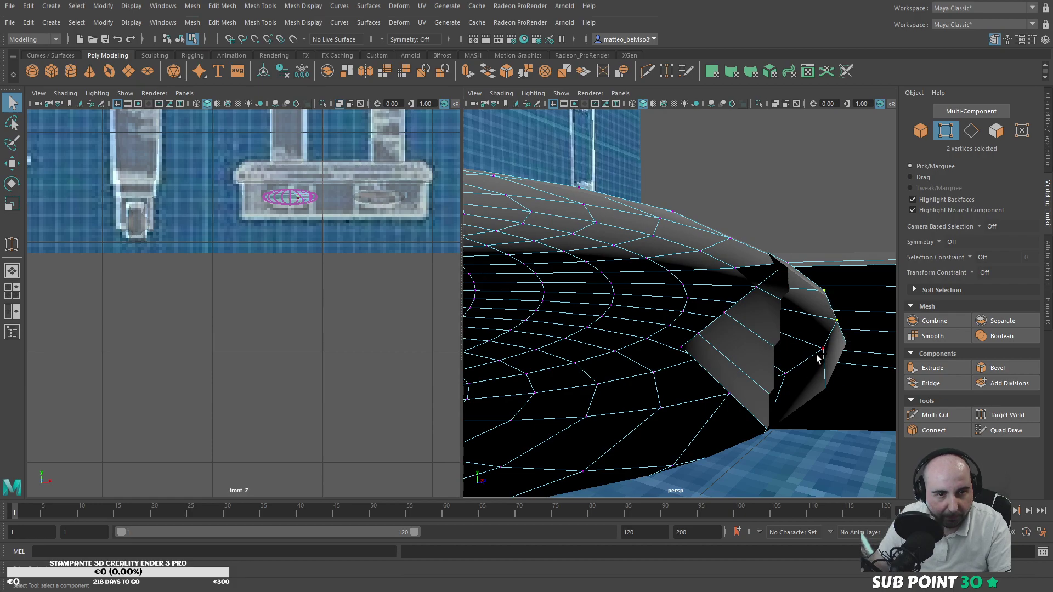
pyautogui.keyDown('shift'); pyautogui.click(786, 374); pyautogui.keyUp('shift')
pyautogui.press('w')
pyautogui.moveTo(832, 337); pyautogui.dragTo(871, 340)
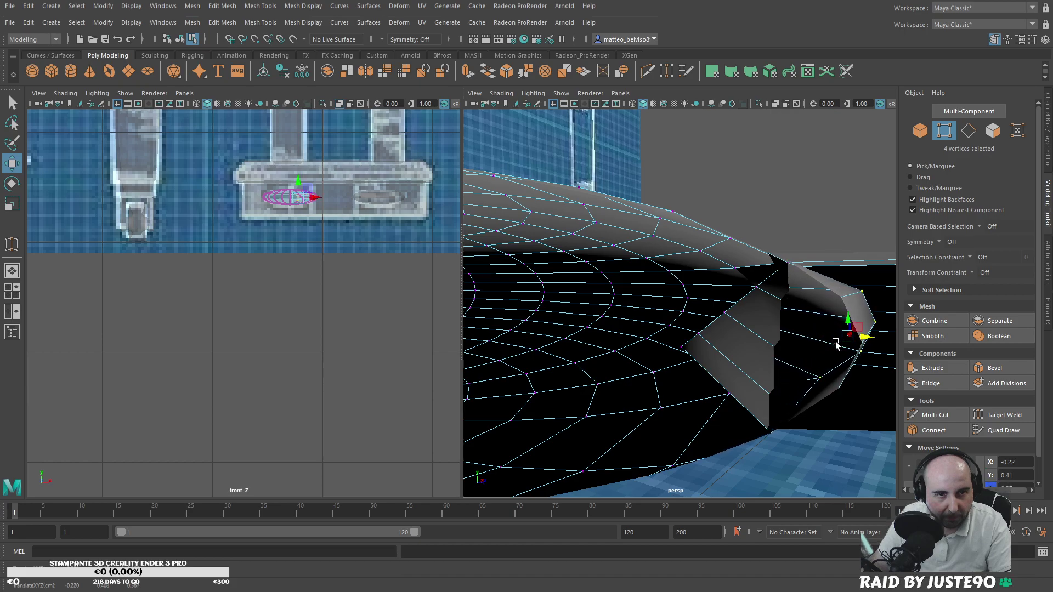
# Step: Select the four end vertices on the bar's other side and shift them against the pedal rim at about X -0.19
pyautogui.click(715, 348)
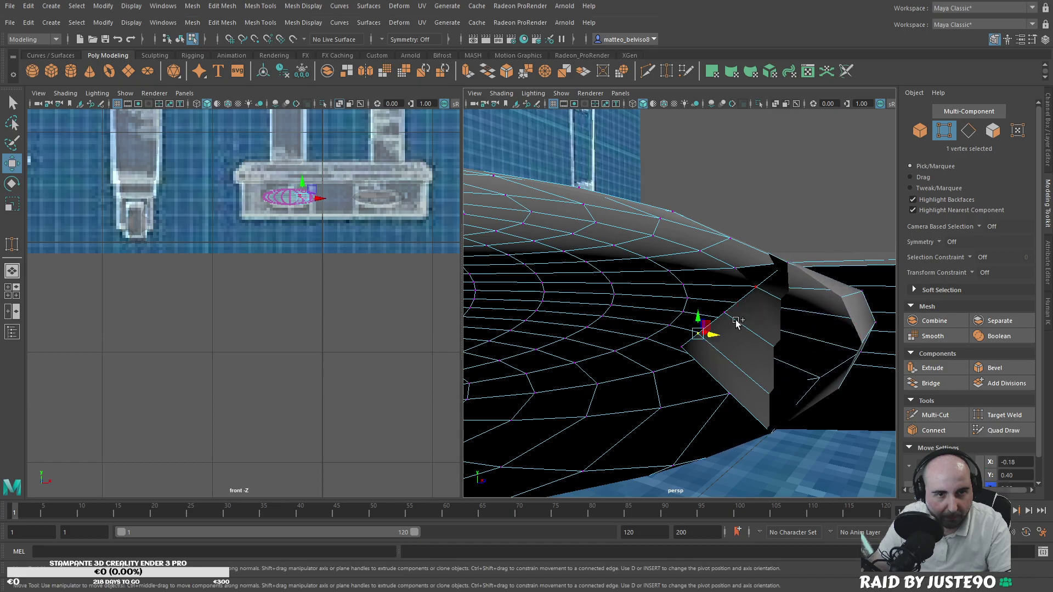
pyautogui.keyDown('shift'); pyautogui.click(738, 321); pyautogui.keyUp('shift')
pyautogui.moveTo(753, 321); pyautogui.dragTo(886, 407, button='middle')
pyautogui.keyDown('alt'); pyautogui.moveTo(886, 407); pyautogui.dragTo(811, 405); pyautogui.keyUp('alt')
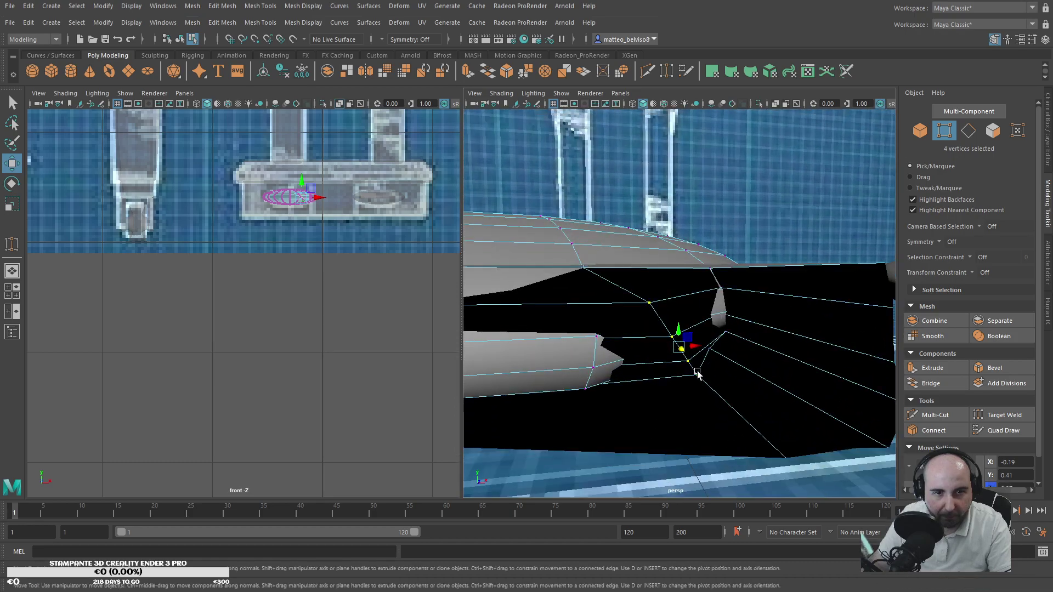
pyautogui.moveTo(704, 353); pyautogui.dragTo(703, 347, button='middle')
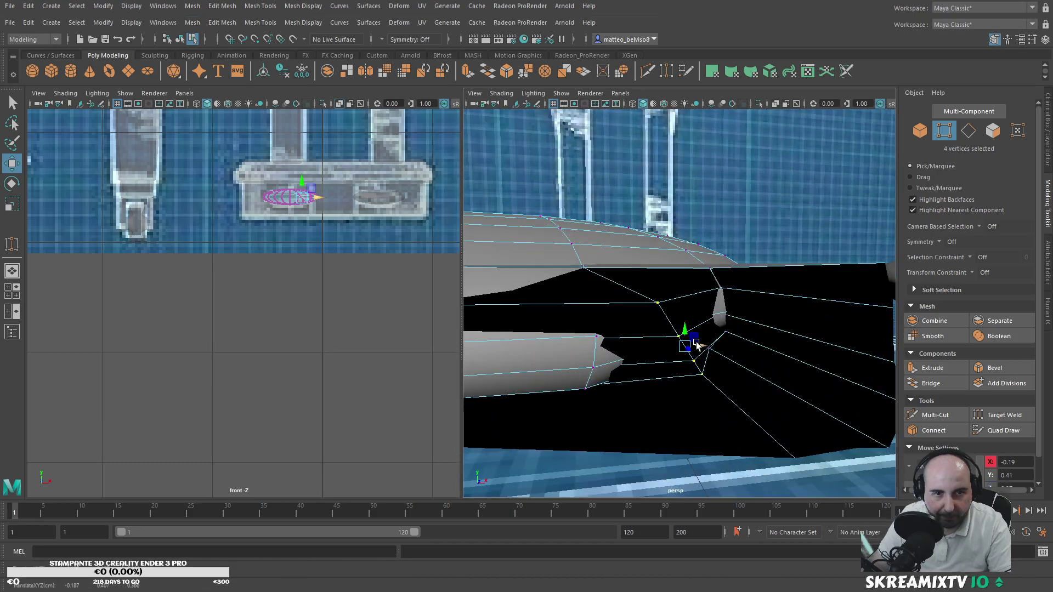
pyautogui.moveTo(692, 353); pyautogui.dragTo(654, 337)
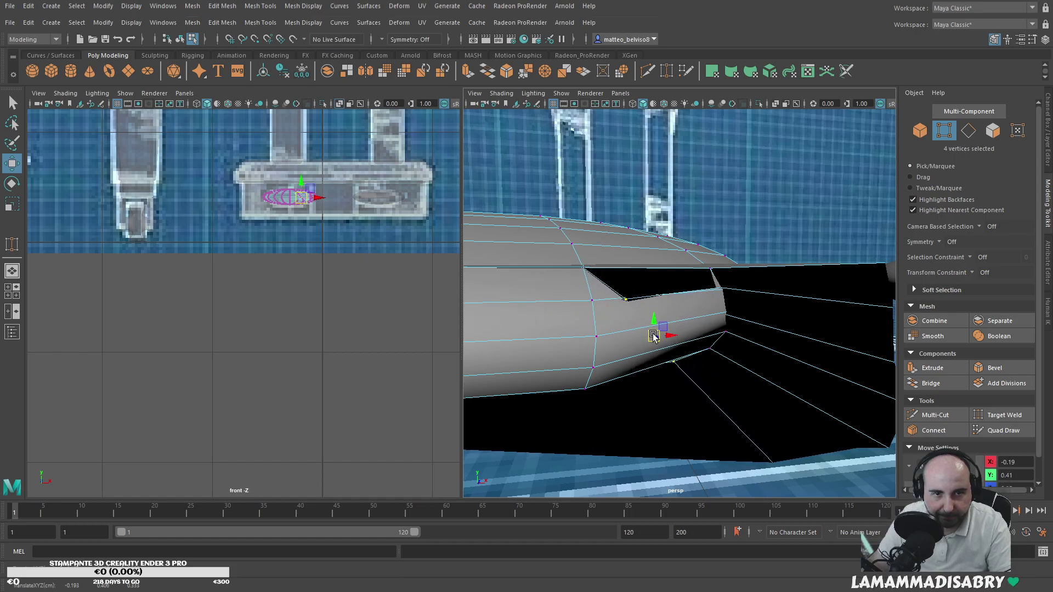
# Step: Clear the vertex selection and Target Weld the upper vertex on the bar's side to the matching pedal rim vertex
pyautogui.click(996, 417)
pyautogui.moveTo(586, 306); pyautogui.dragTo(587, 305)
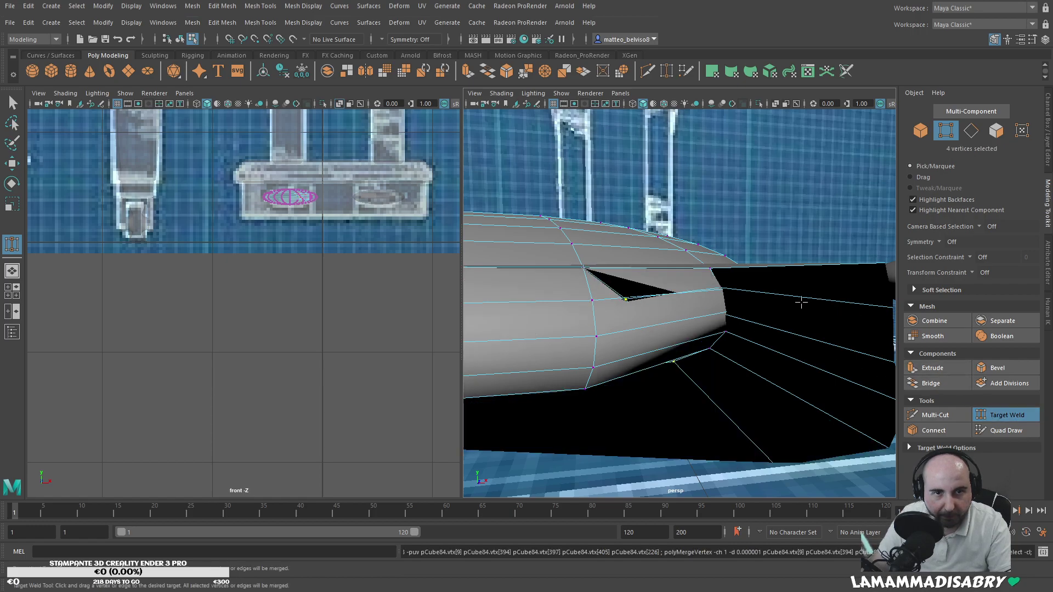
pyautogui.press('w')
pyautogui.click(998, 418)
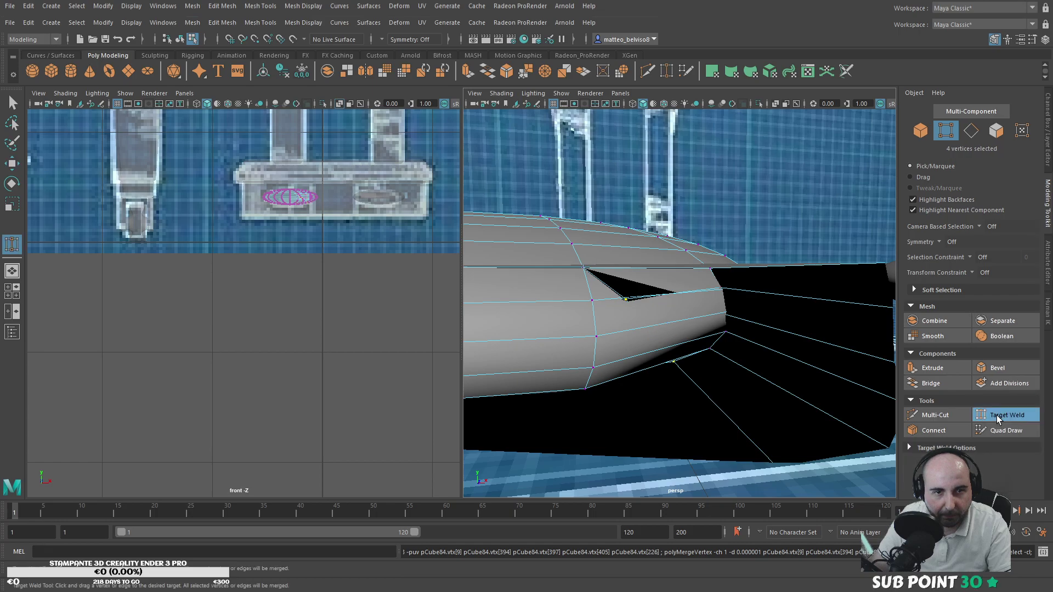
pyautogui.click(920, 130)
pyautogui.click(1031, 420)
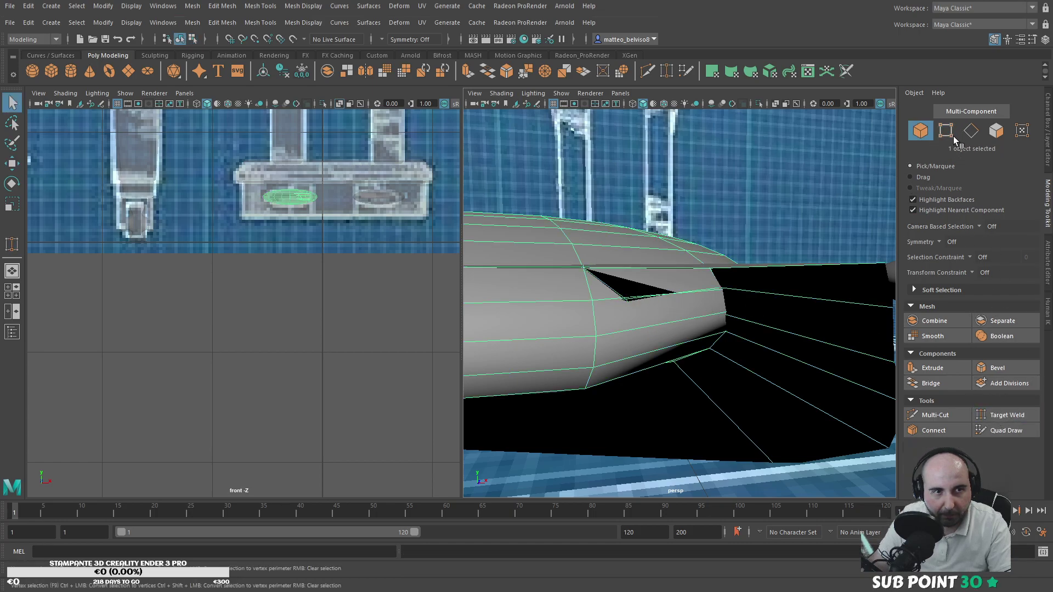
pyautogui.click(950, 135)
pyautogui.click(1014, 418)
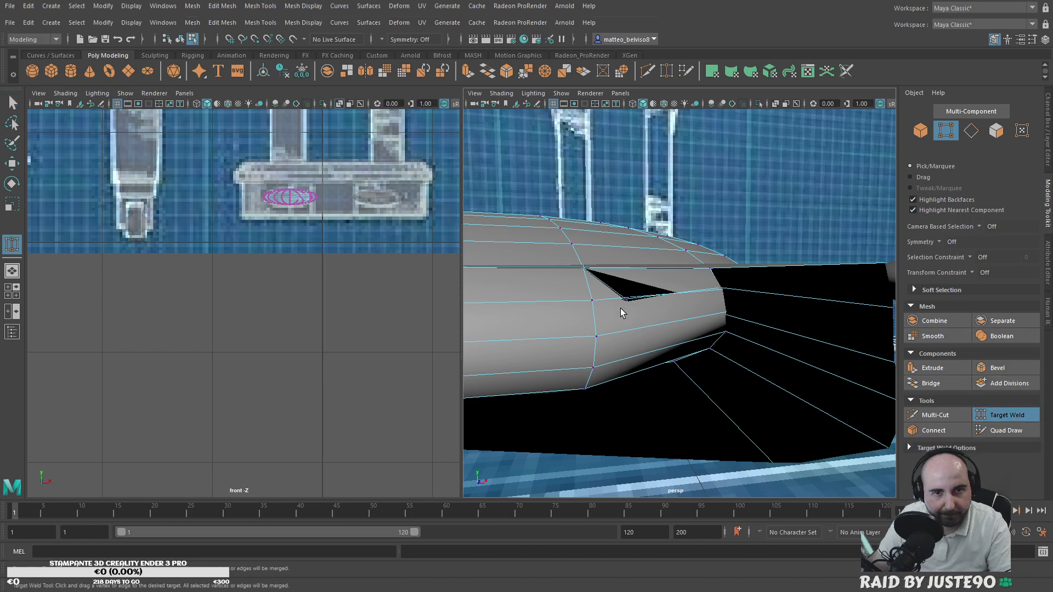
pyautogui.moveTo(589, 305); pyautogui.dragTo(590, 303)
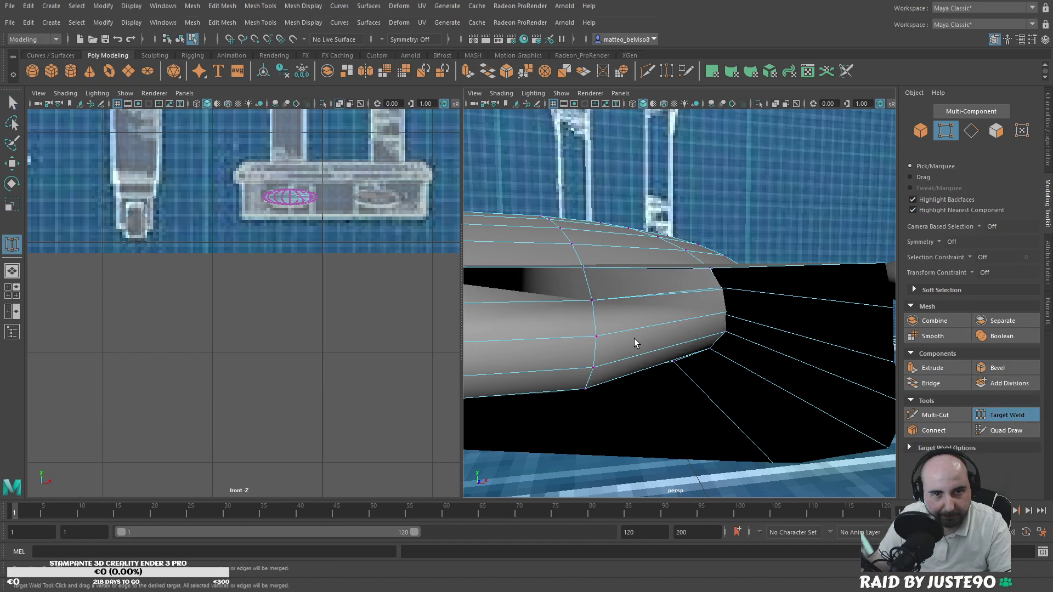
# Step: Target Weld the next vertices down the same side of the bar's end to the neighbouring pedal rim vertices
pyautogui.keyDown('alt'); pyautogui.moveTo(553, 348); pyautogui.dragTo(687, 275); pyautogui.keyUp('alt')
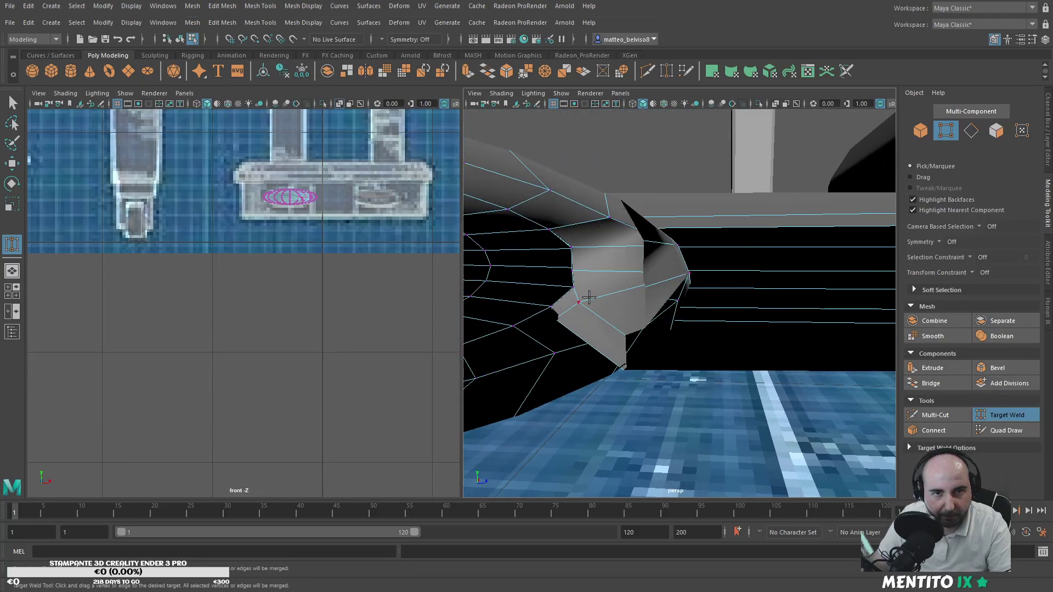
pyautogui.moveTo(642, 303); pyautogui.dragTo(675, 300)
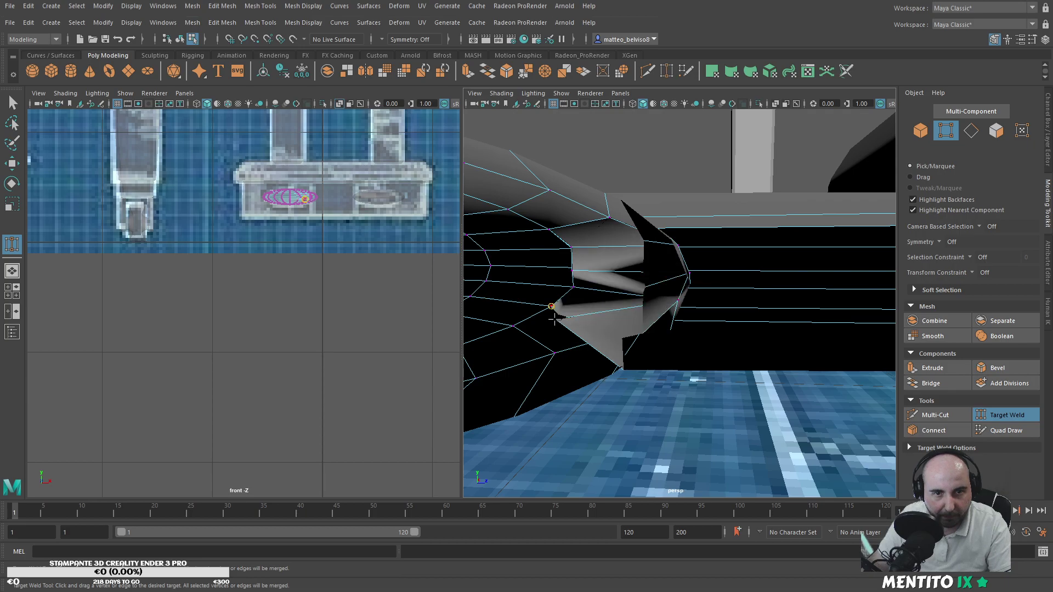
pyautogui.moveTo(539, 354)
pyautogui.keyDown('alt'); pyautogui.mouseDown()
pyautogui.moveTo(588, 357)
pyautogui.moveTo(736, 331)
pyautogui.moveTo(771, 346)
pyautogui.mouseUp(); pyautogui.keyUp('alt')
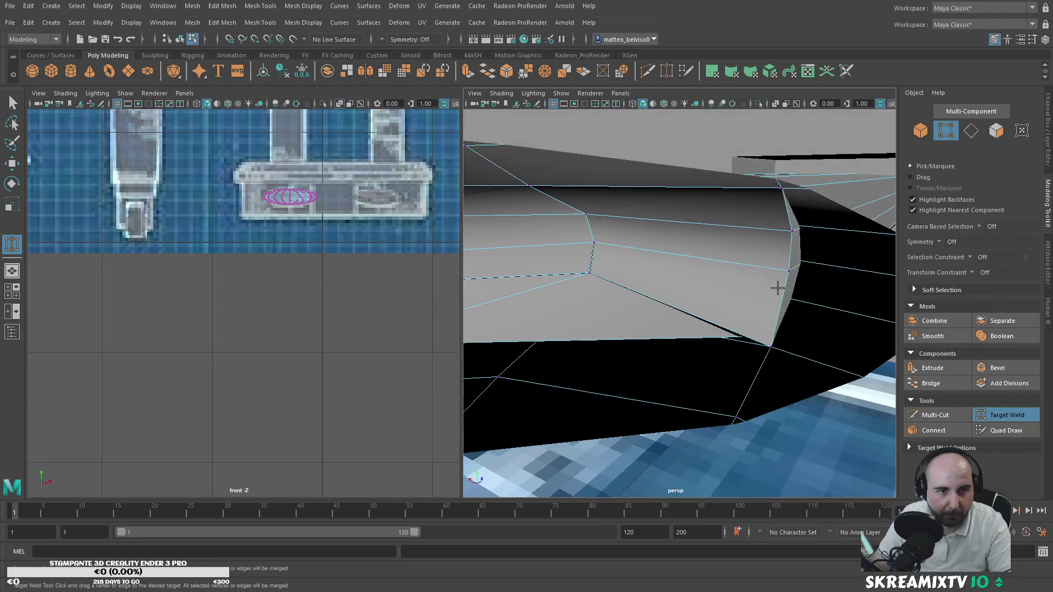
pyautogui.keyDown('alt'); pyautogui.moveTo(823, 280); pyautogui.dragTo(663, 298); pyautogui.keyUp('alt')
pyautogui.keyDown('alt'); pyautogui.moveTo(642, 248); pyautogui.dragTo(655, 246, button='right'); pyautogui.keyUp('alt')
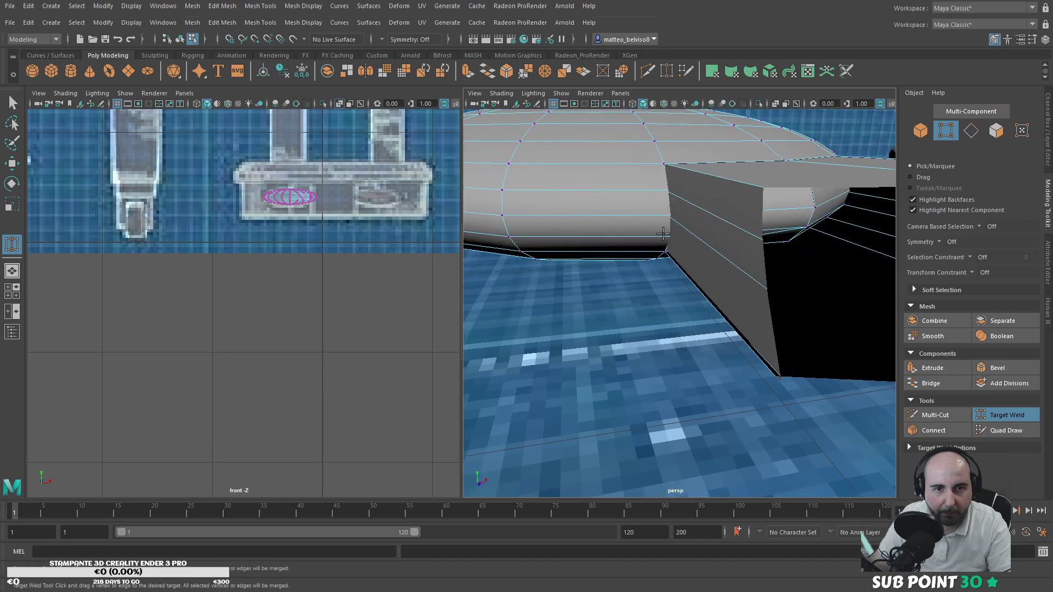
pyautogui.keyDown('alt'); pyautogui.moveTo(669, 229); pyautogui.dragTo(656, 226); pyautogui.keyUp('alt')
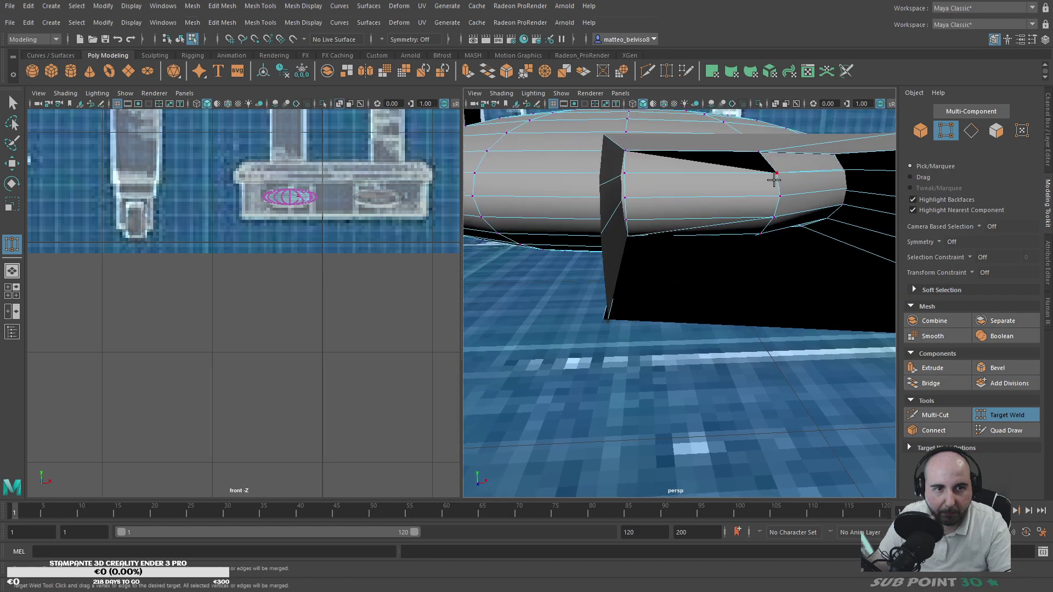
pyautogui.moveTo(624, 176); pyautogui.dragTo(700, 201)
pyautogui.keyDown('alt'); pyautogui.moveTo(700, 201); pyautogui.dragTo(672, 216, button='right'); pyautogui.keyUp('alt')
pyautogui.keyDown('alt'); pyautogui.moveTo(673, 216); pyautogui.dragTo(744, 221); pyautogui.keyUp('alt')
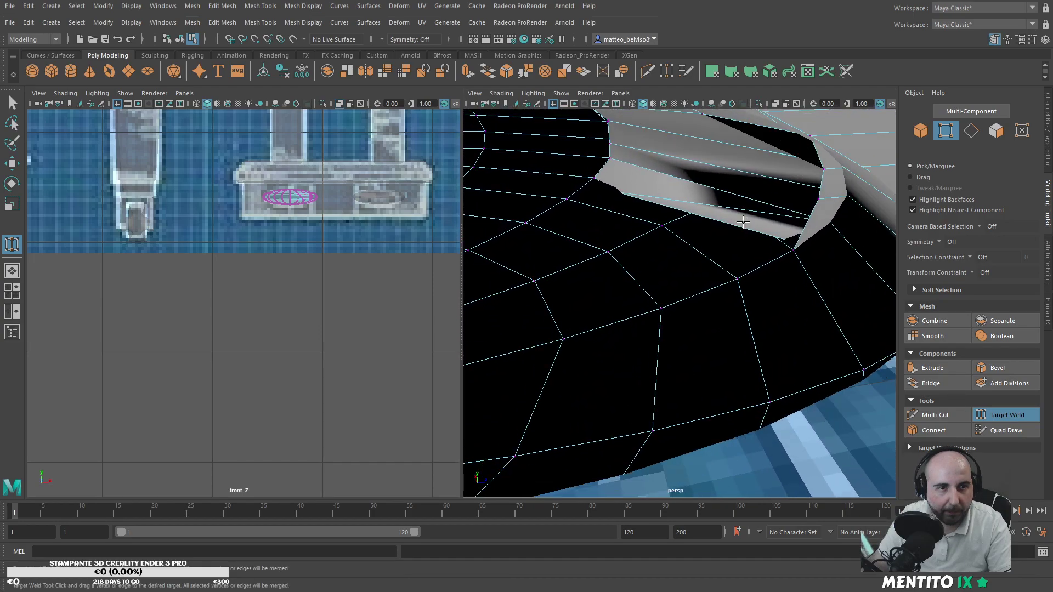
# Step: Leave Target Weld, select the four end vertices on the bar's opposite side for moving, and frame them
pyautogui.click(1006, 412)
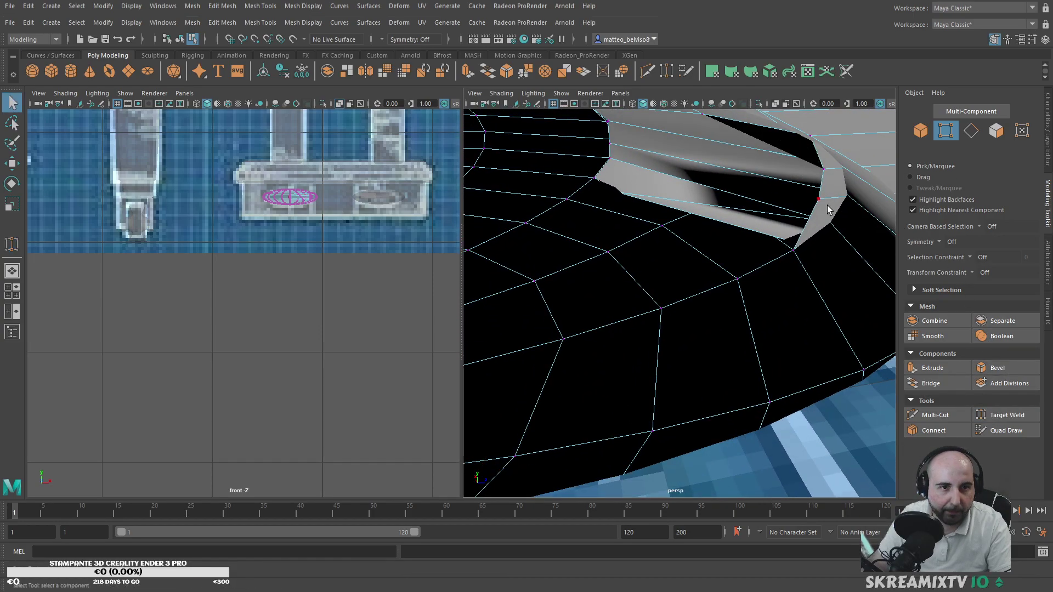
pyautogui.moveTo(825, 202); pyautogui.dragTo(812, 138)
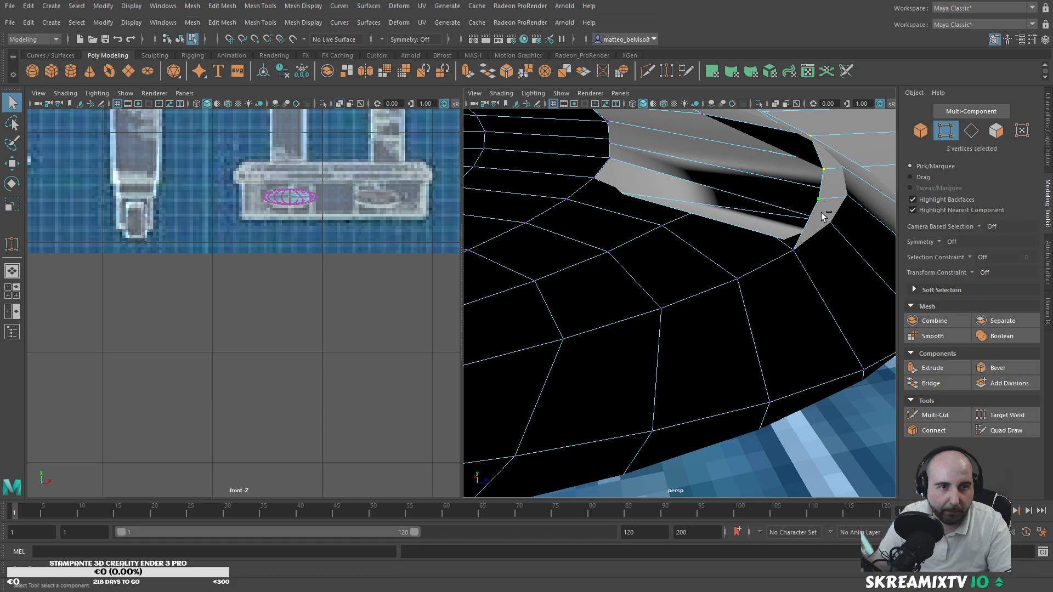
pyautogui.press('w')
pyautogui.scroll(-5, 814, 193)
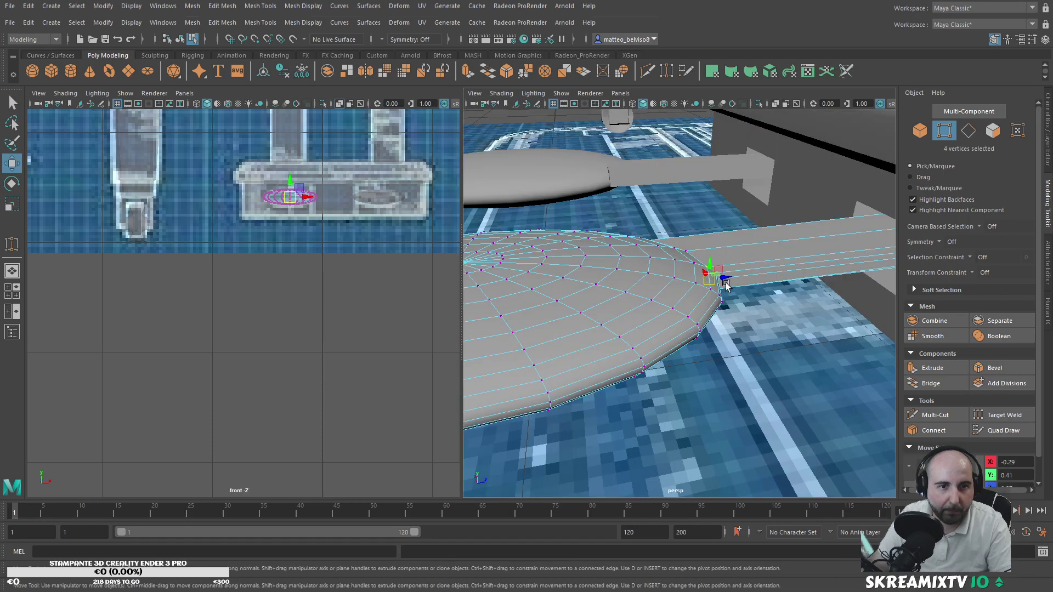
pyautogui.press('f')
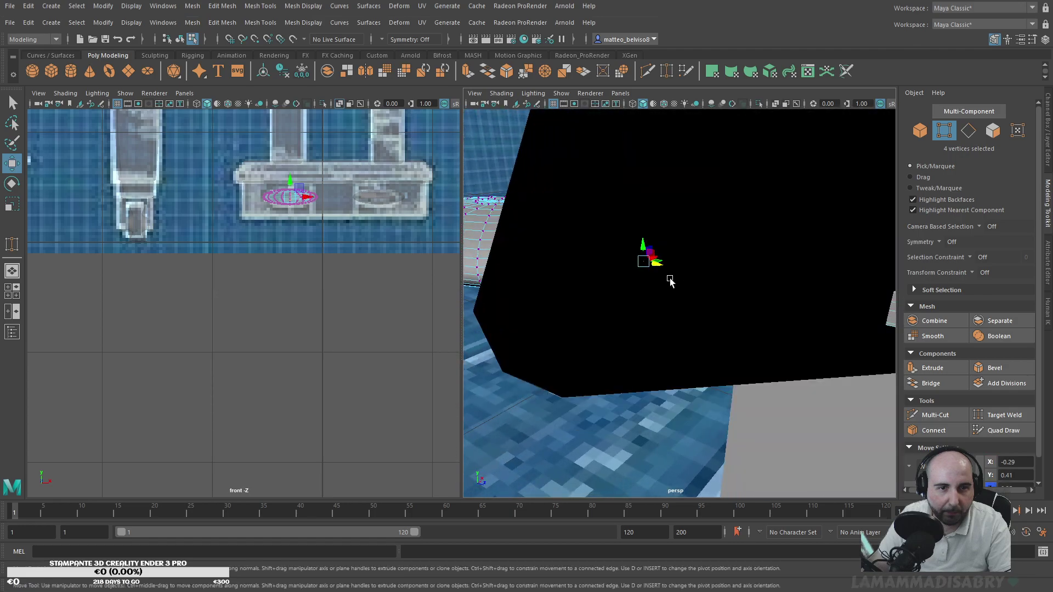
pyautogui.scroll(-2, 669, 285)
pyautogui.scroll(2, 663, 285)
pyautogui.scroll(-1, 664, 285)
pyautogui.keyDown('alt'); pyautogui.moveTo(663, 285); pyautogui.dragTo(705, 297); pyautogui.keyUp('alt')
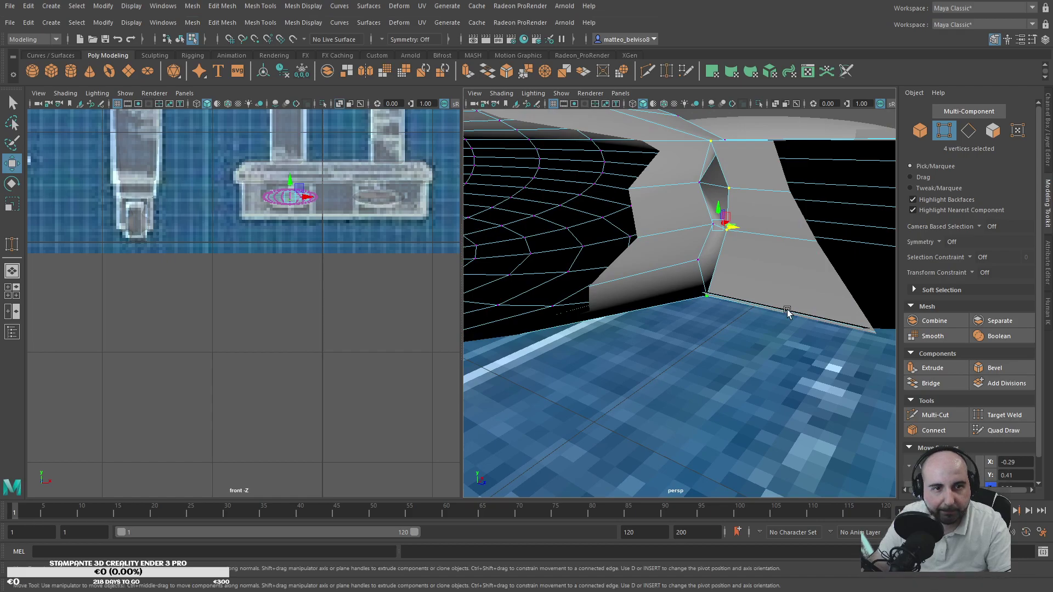
# Step: Target Weld the two middle vertices on this side of the bar to the adjacent pedal rim vertices
pyautogui.click(990, 416)
pyautogui.moveTo(699, 184); pyautogui.dragTo(699, 187)
pyautogui.click(999, 419)
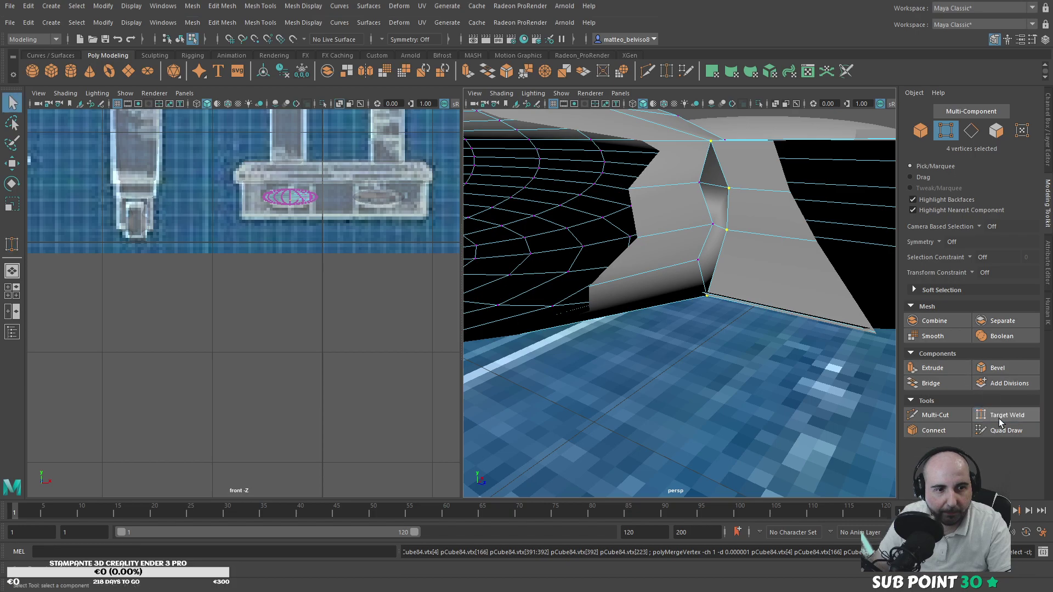
pyautogui.click(999, 415)
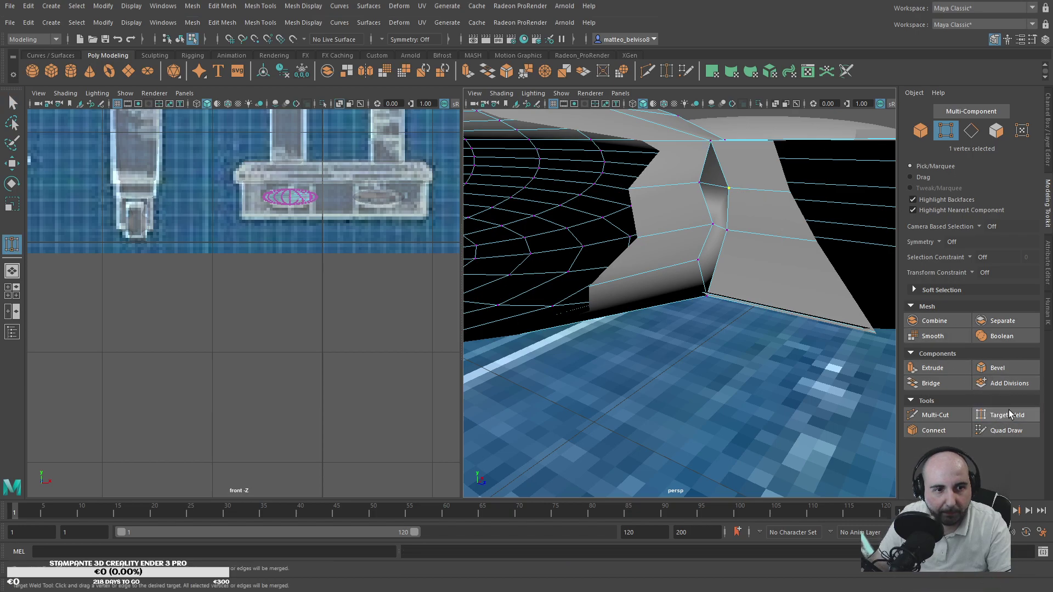
pyautogui.moveTo(698, 183); pyautogui.dragTo(702, 186)
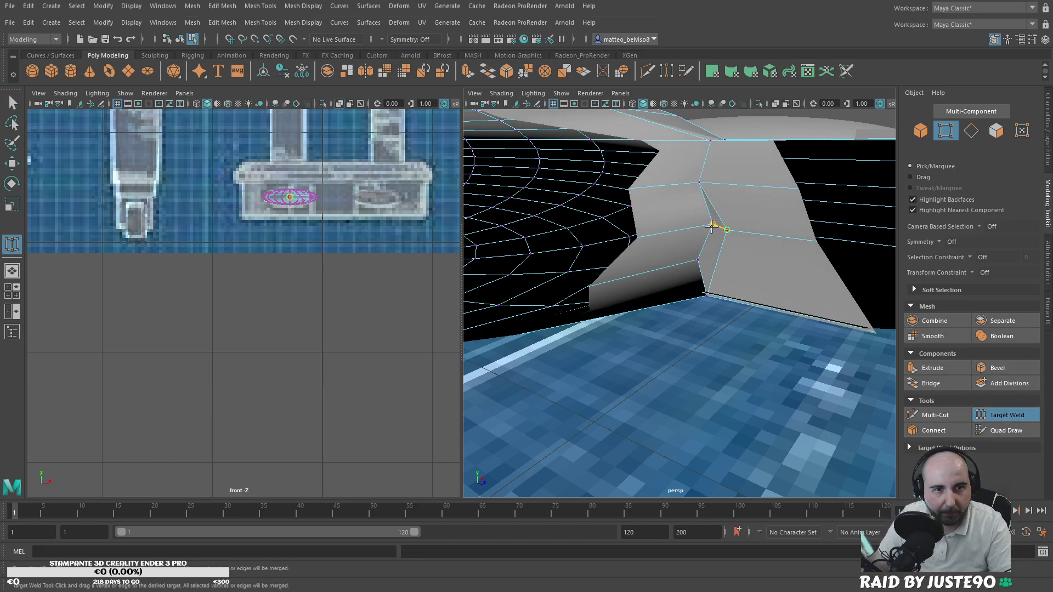
pyautogui.moveTo(711, 226); pyautogui.dragTo(712, 225)
pyautogui.moveTo(701, 267); pyautogui.dragTo(701, 267)
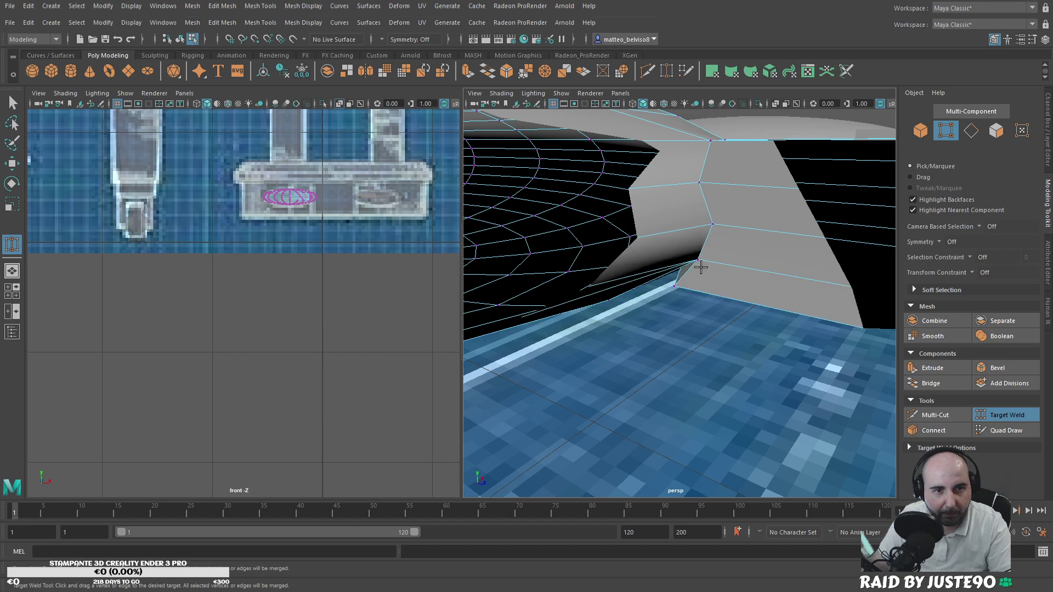
pyautogui.hotkey('ctrl', 'z')
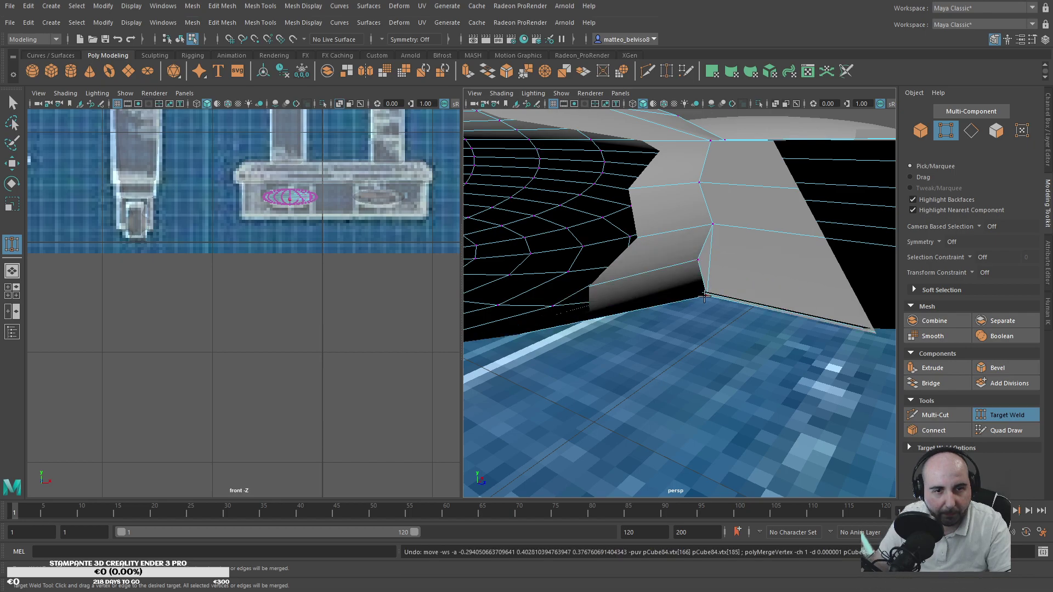
# Step: Try to bevel nine lengthwise faces along the top and sides of the bar
pyautogui.keyDown('alt'); pyautogui.moveTo(686, 300); pyautogui.dragTo(698, 288); pyautogui.keyUp('alt')
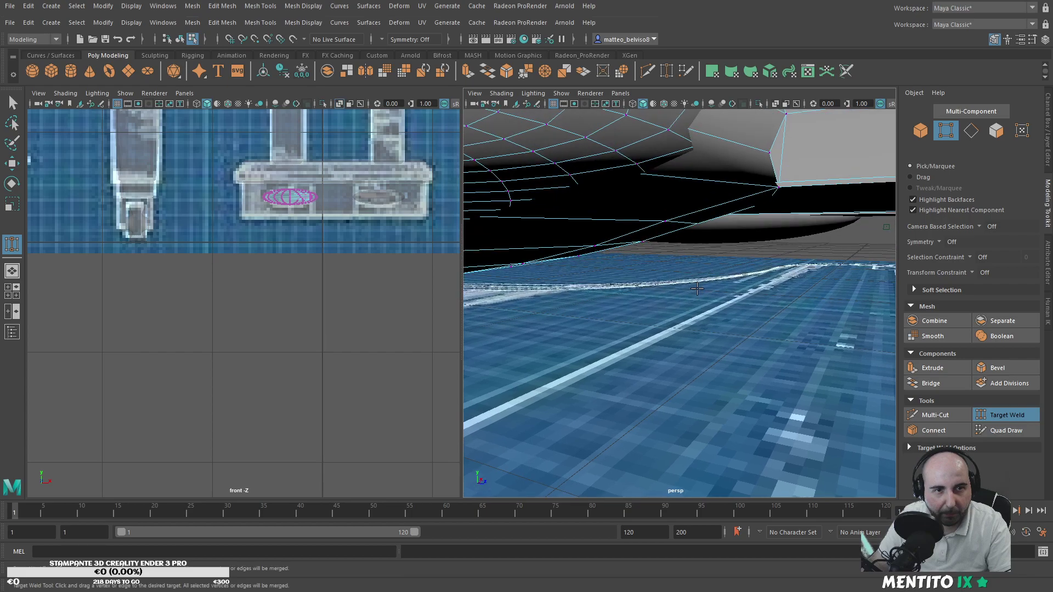
pyautogui.scroll(-5, 781, 225)
pyautogui.keyDown('alt'); pyautogui.moveTo(780, 225); pyautogui.dragTo(876, 264); pyautogui.keyUp('alt')
pyautogui.click(1000, 416)
pyautogui.click(995, 131)
pyautogui.keyDown('alt'); pyautogui.moveTo(686, 261); pyautogui.dragTo(686, 311); pyautogui.keyUp('alt')
pyautogui.click(686, 311)
pyautogui.keyDown('shift'); pyautogui.click(706, 293); pyautogui.keyUp('shift')
pyautogui.keyDown('shift'); pyautogui.click(697, 354); pyautogui.keyUp('shift')
pyautogui.keyDown('shift'); pyautogui.click(698, 347); pyautogui.keyUp('shift')
pyautogui.keyDown('shift'); pyautogui.click(701, 340); pyautogui.keyUp('shift')
pyautogui.keyDown('shift'); pyautogui.click(817, 371); pyautogui.keyUp('shift')
pyautogui.keyDown('alt'); pyautogui.moveTo(712, 335); pyautogui.dragTo(927, 322); pyautogui.keyUp('alt')
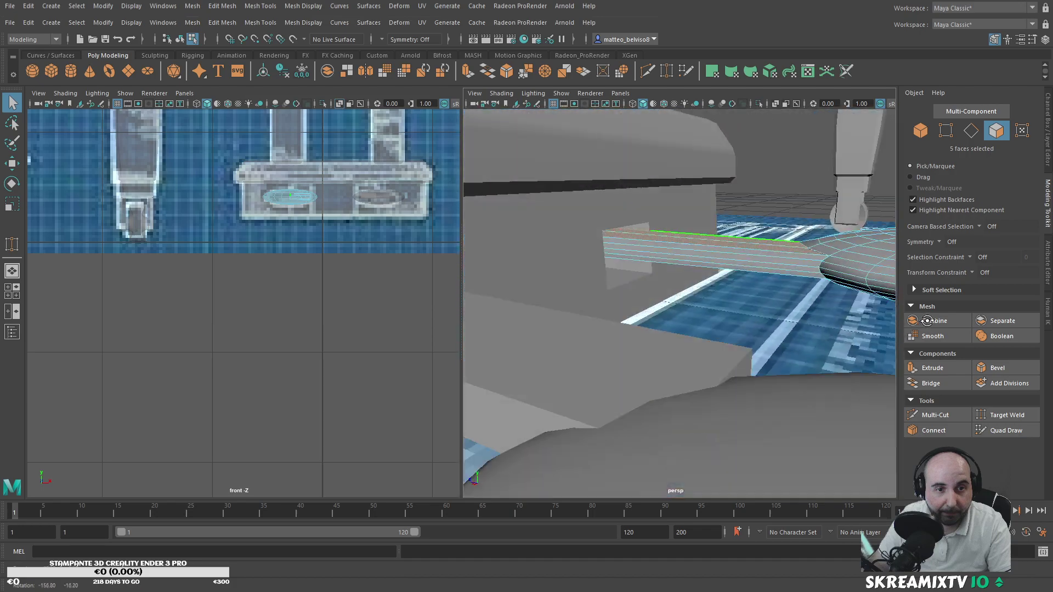
pyautogui.keyDown('shift'); pyautogui.click(804, 271); pyautogui.keyUp('shift')
pyautogui.keyDown('shift'); pyautogui.click(804, 274); pyautogui.keyUp('shift')
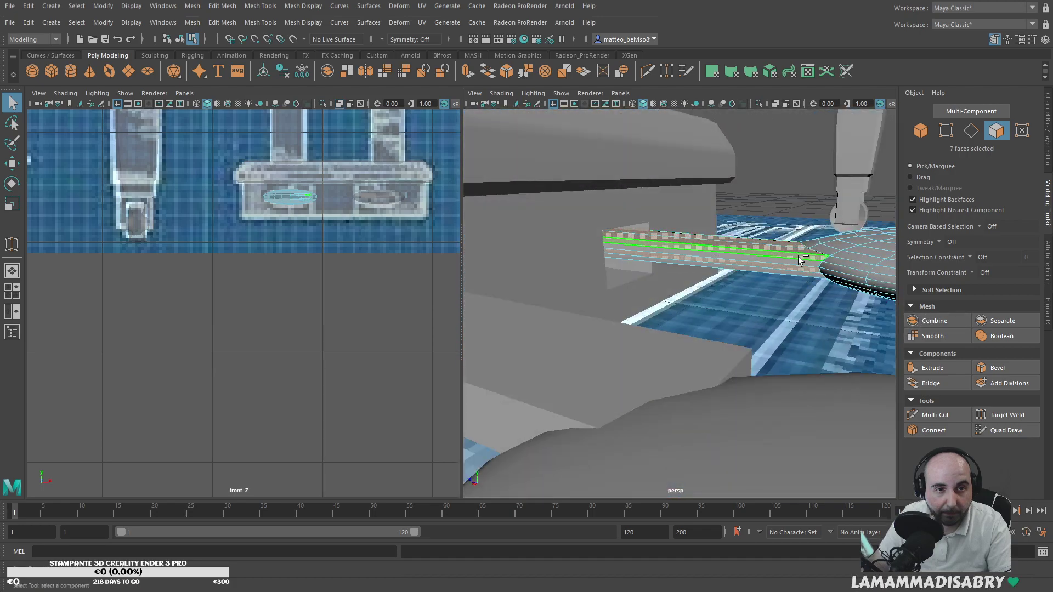
pyautogui.keyDown('shift'); pyautogui.click(796, 263); pyautogui.keyUp('shift')
pyautogui.keyDown('shift'); pyautogui.click(799, 273); pyautogui.keyUp('shift')
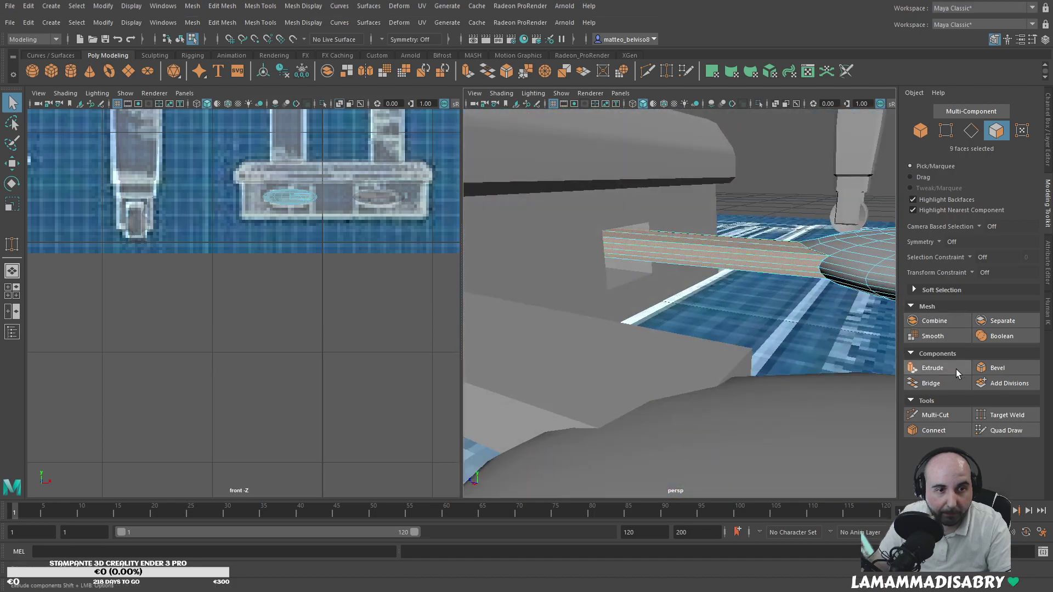
pyautogui.click(998, 368)
pyautogui.scroll(3, 798, 318)
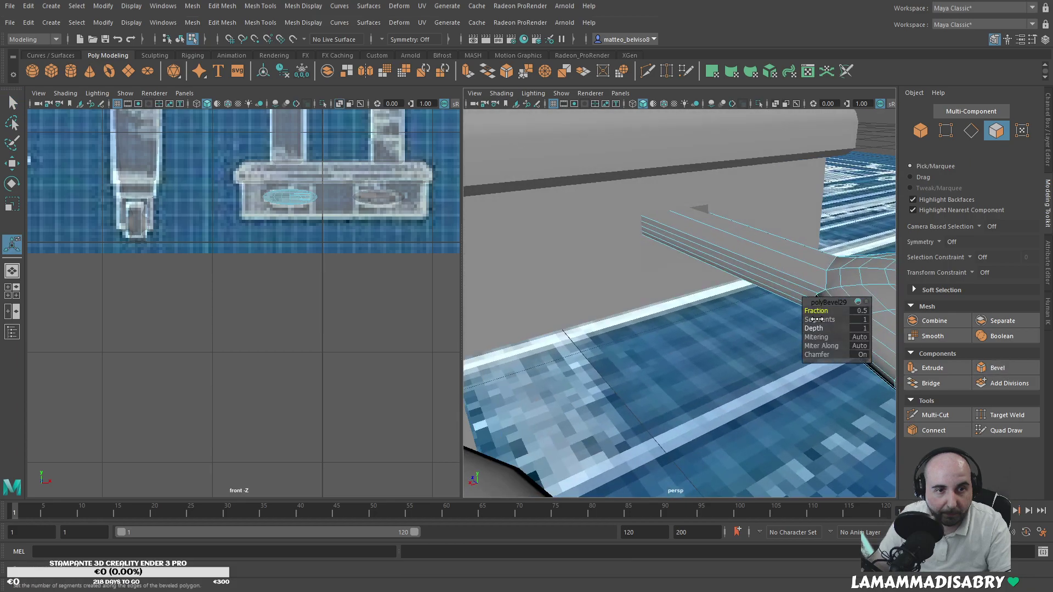
pyautogui.hotkey('ctrl', 'z')
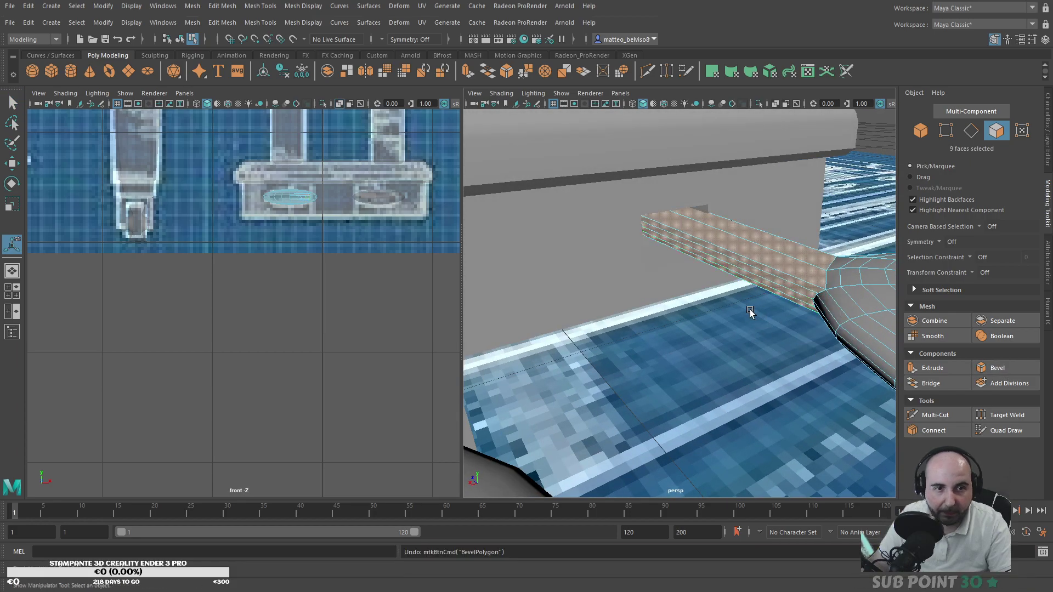
# Step: Try the bevel on the connecting bar in edge mode instead of face mode
pyautogui.press('F10')
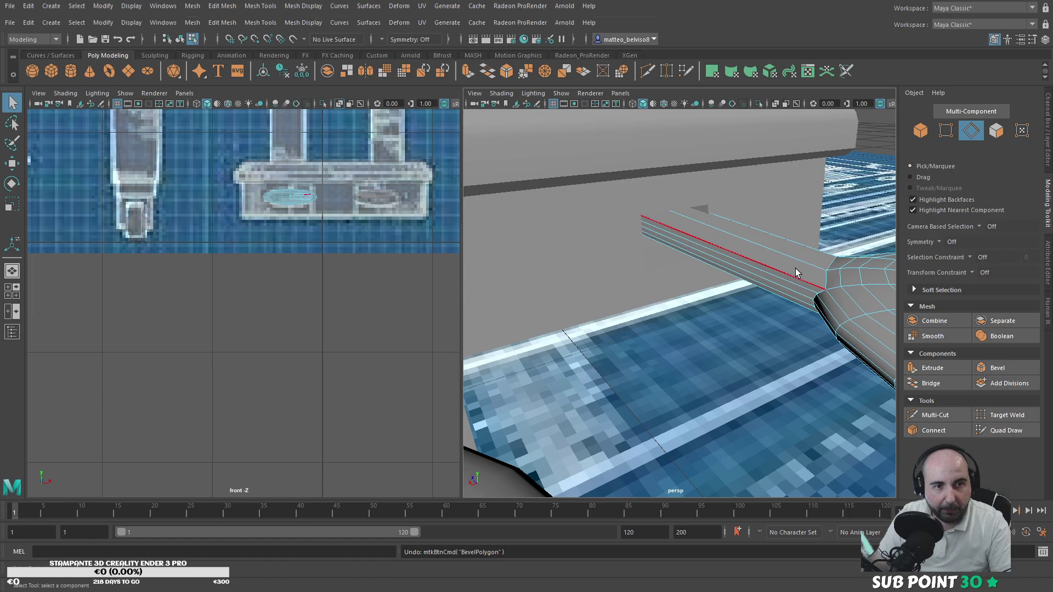
pyautogui.click(998, 368)
pyautogui.scroll(3, 802, 291)
pyautogui.keyDown('alt'); pyautogui.moveTo(836, 265); pyautogui.dragTo(776, 294, button='middle'); pyautogui.keyUp('alt')
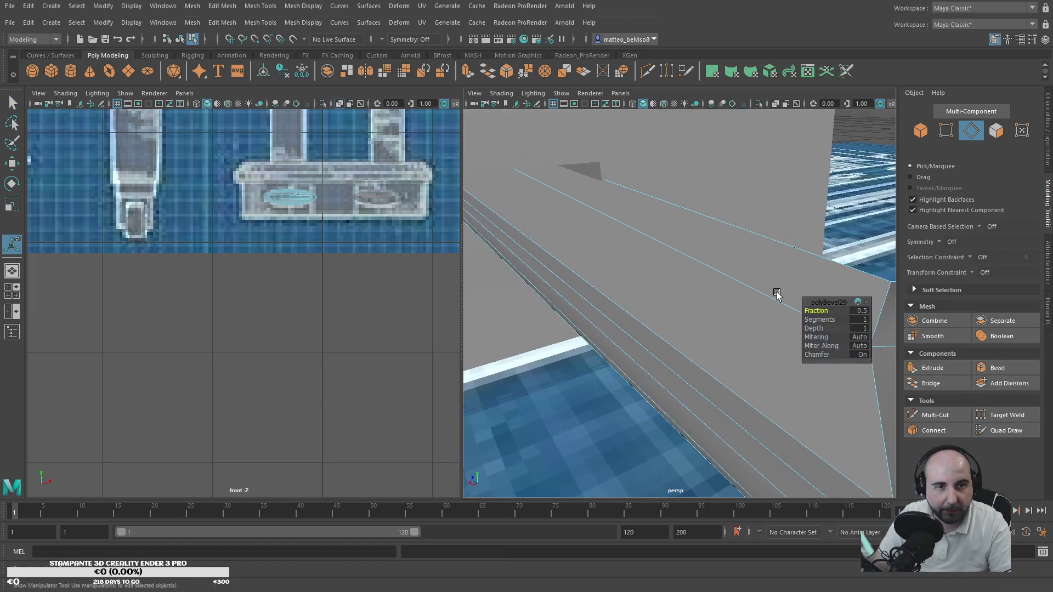
# Step: Undo the bevel attempt, including its face selections, and the latest Target Weld work on the bar
pyautogui.hotkey('ctrl', 'z')
pyautogui.hotkey('ctrl', 'z')
pyautogui.hotkey('ctrl', 'z')
pyautogui.hotkey('ctrl', 'z')
pyautogui.hotkey('ctrl', 'z')
pyautogui.hotkey('ctrl', 'z')
pyautogui.hotkey('ctrl', 'z')
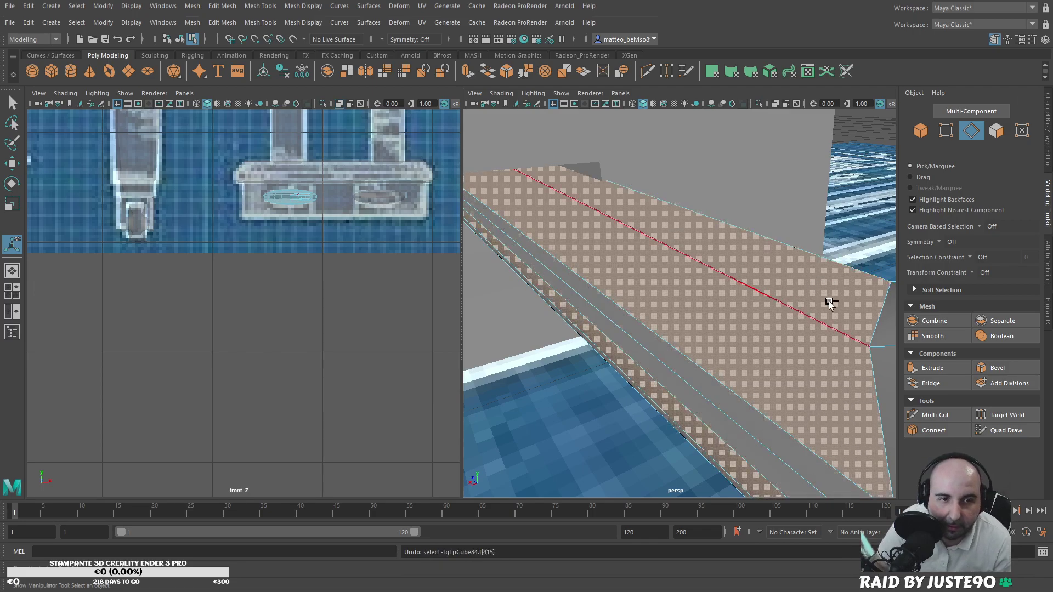
pyautogui.hotkey('ctrl', 'z')
pyautogui.hotkey('ctrl', 'z')
pyautogui.hotkey('ctrl', 'z')
pyautogui.hotkey('ctrl', 'z')
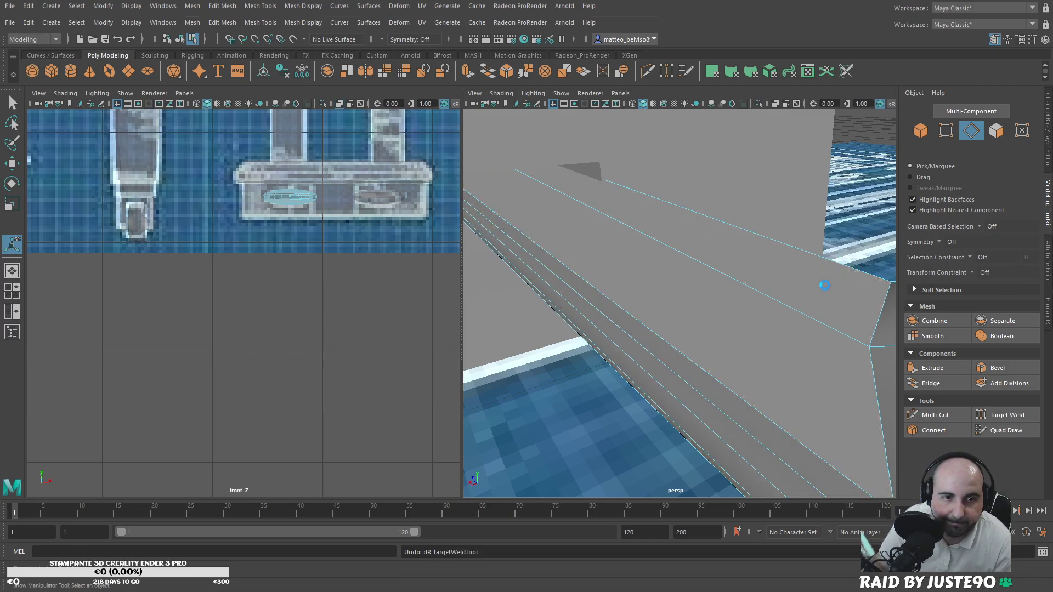
# Step: Undo the remaining vertex welds and the combining of the bar with its pedal
pyautogui.scroll(-8, 823, 287)
pyautogui.keyDown('alt'); pyautogui.moveTo(811, 299); pyautogui.dragTo(751, 285); pyautogui.keyUp('alt')
pyautogui.hotkey('ctrl', 'z')
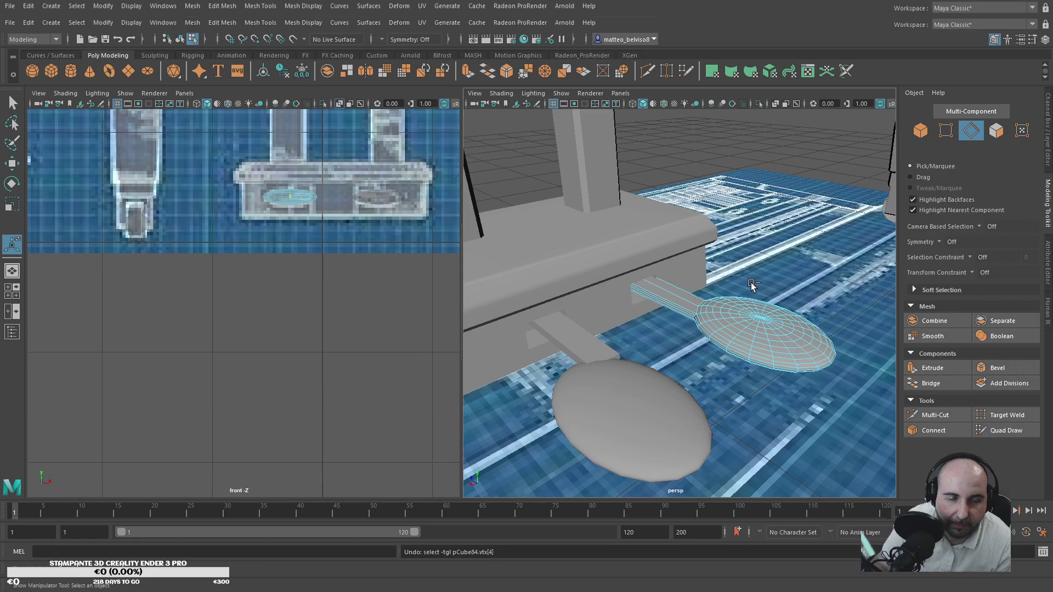
pyautogui.hotkey('ctrl', 'z')
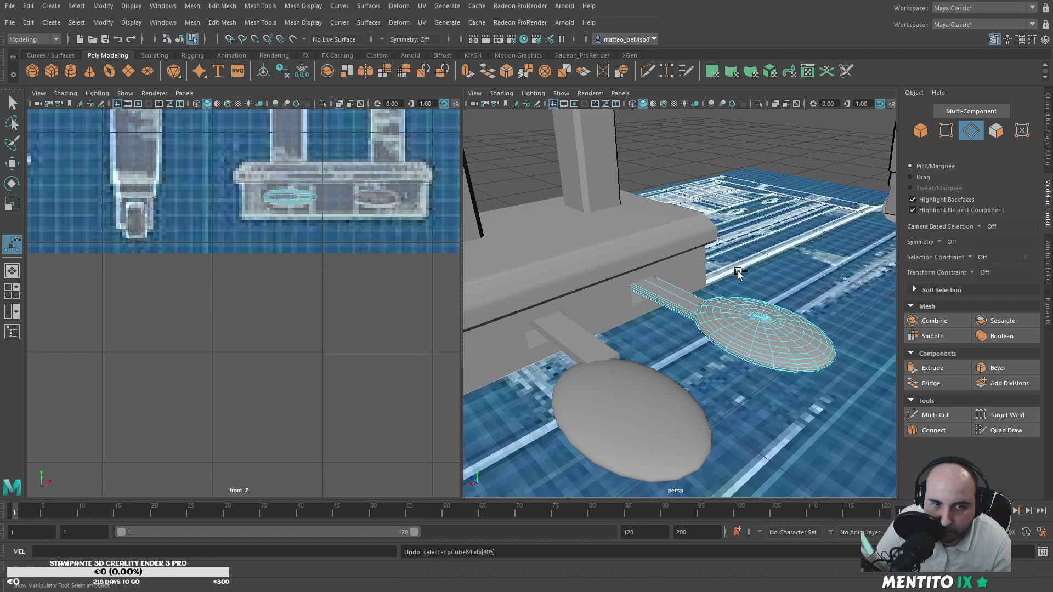
pyautogui.hotkey('ctrl', 'z')
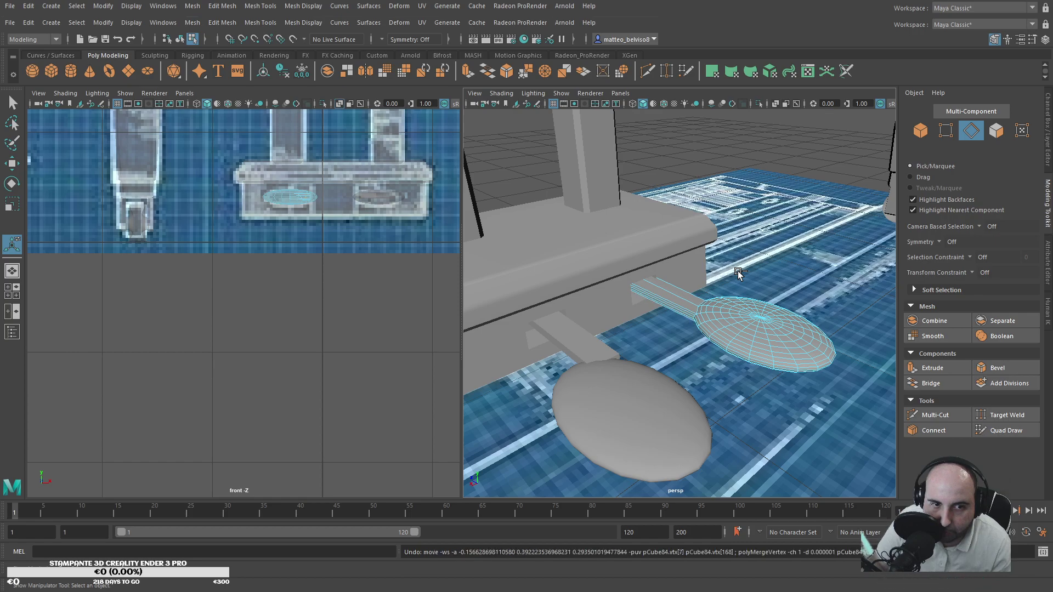
pyautogui.hotkey('ctrl', 'z')
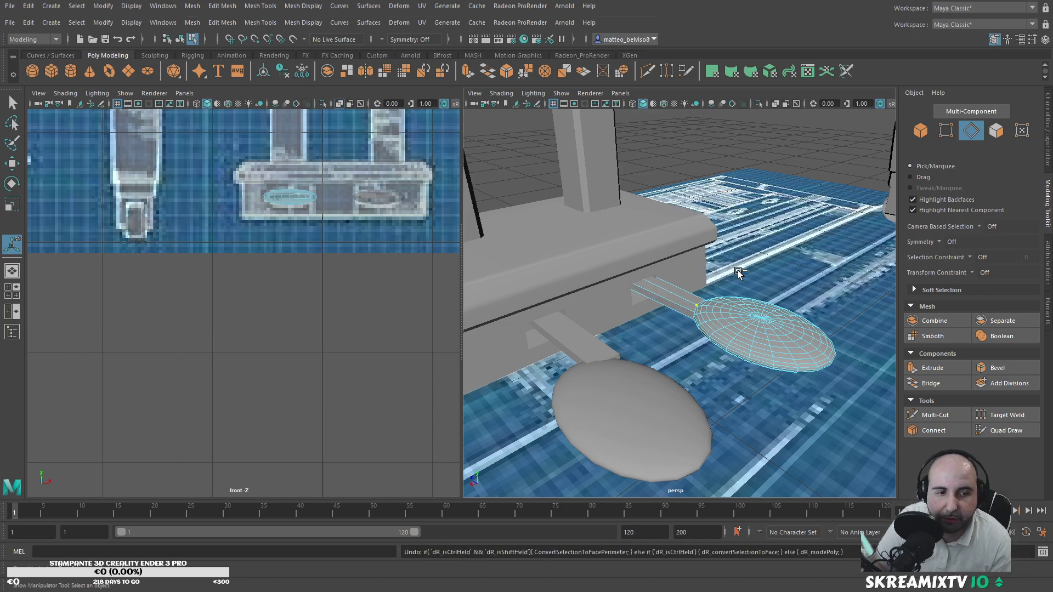
pyautogui.hotkey('ctrl', 'z')
pyautogui.hotkey('ctrl', 'z')
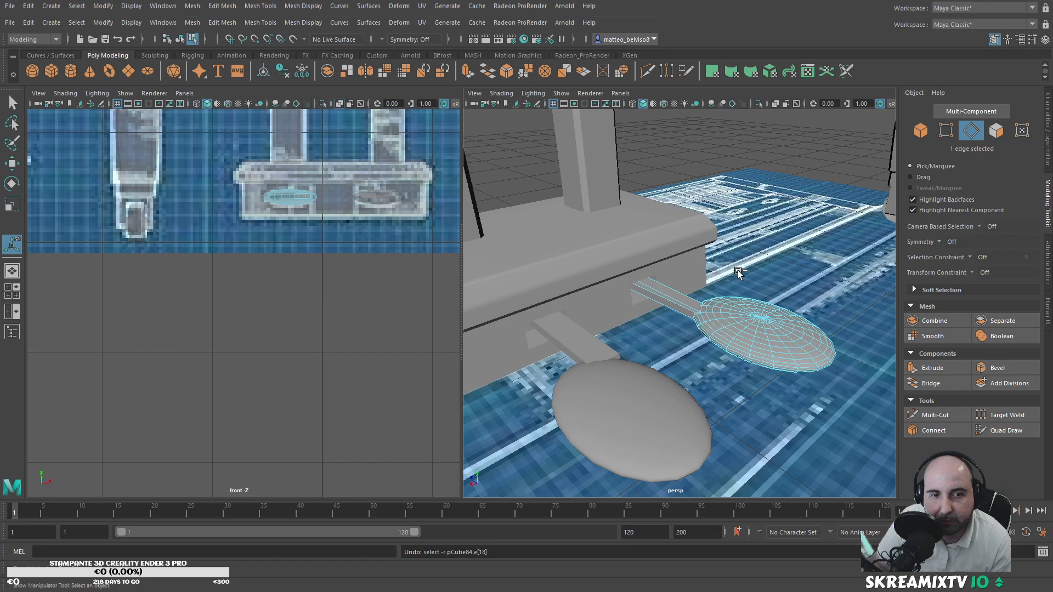
pyautogui.hotkey('ctrl', 'z')
pyautogui.hotkey('ctrl', 'z')
pyautogui.hotkey('ctrl', 'z')
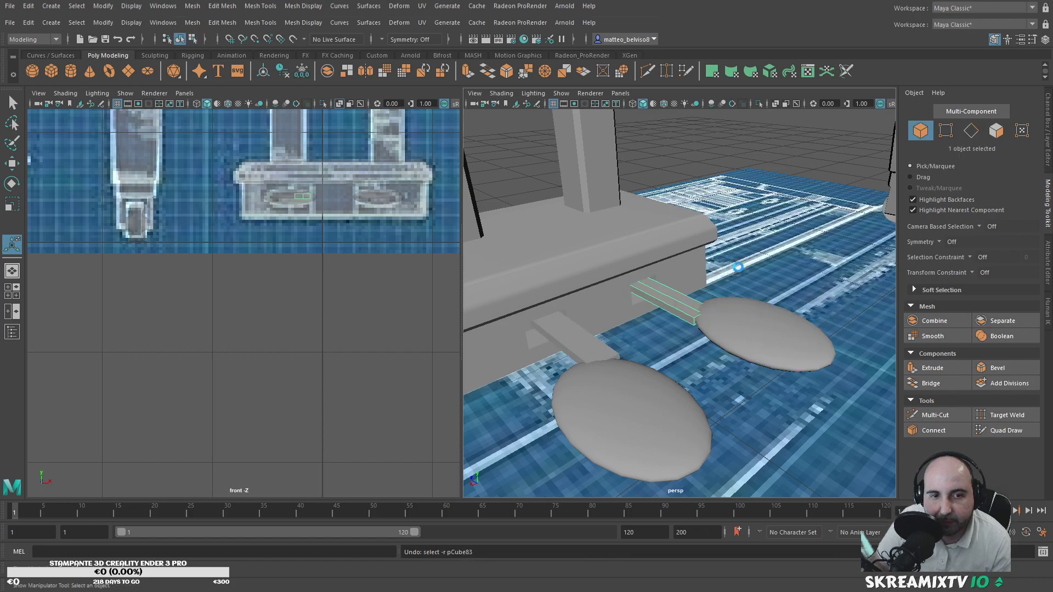
# Step: Undo the bar's lengthwise subdivisions and the second bar placed behind the other pedal
pyautogui.hotkey('ctrl', 'z')
pyautogui.hotkey('ctrl', 'z')
pyautogui.hotkey('ctrl', 'z')
pyautogui.hotkey('ctrl', 'z')
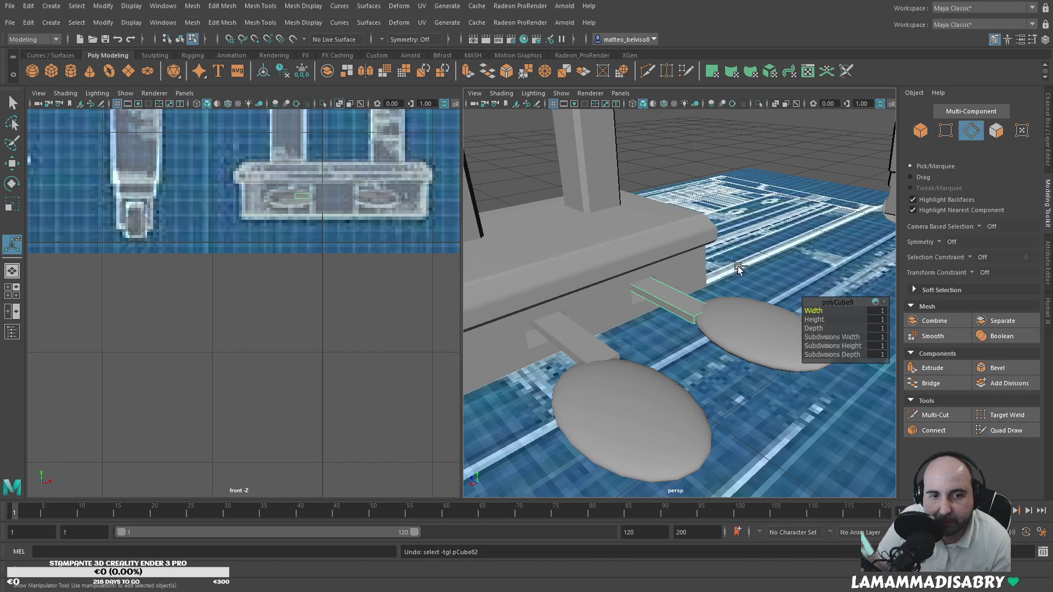
pyautogui.hotkey('ctrl', 'z')
pyautogui.hotkey('ctrl', 'z')
pyautogui.hotkey('ctrl', 'z')
pyautogui.hotkey('ctrl', 'z')
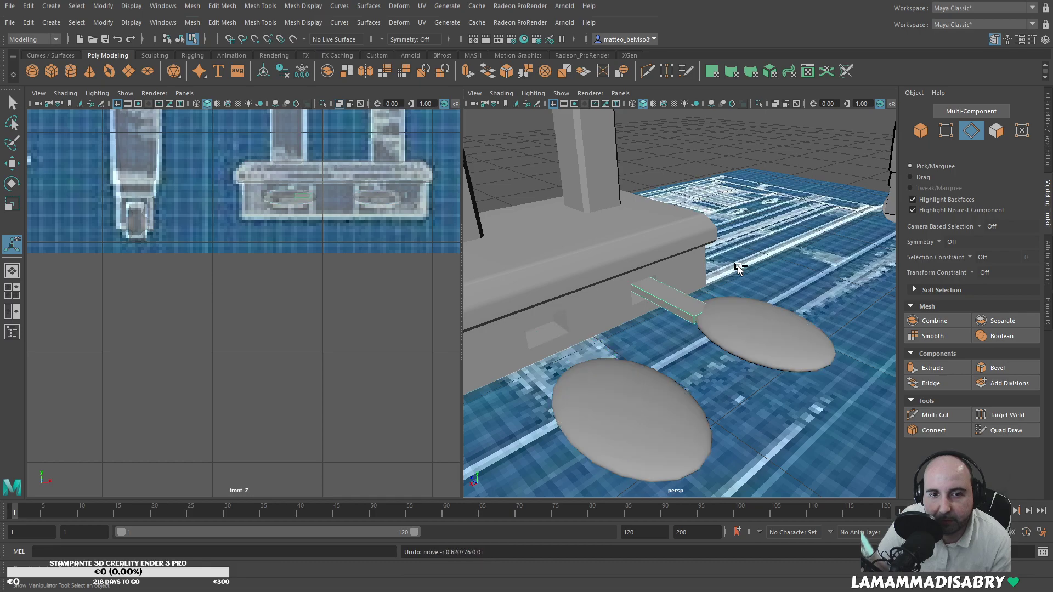
# Step: Undo the remaining bar's lengthening, scaling and placement, back to the initial cube creation
pyautogui.hotkey('ctrl', 'z')
pyautogui.hotkey('ctrl', 'z')
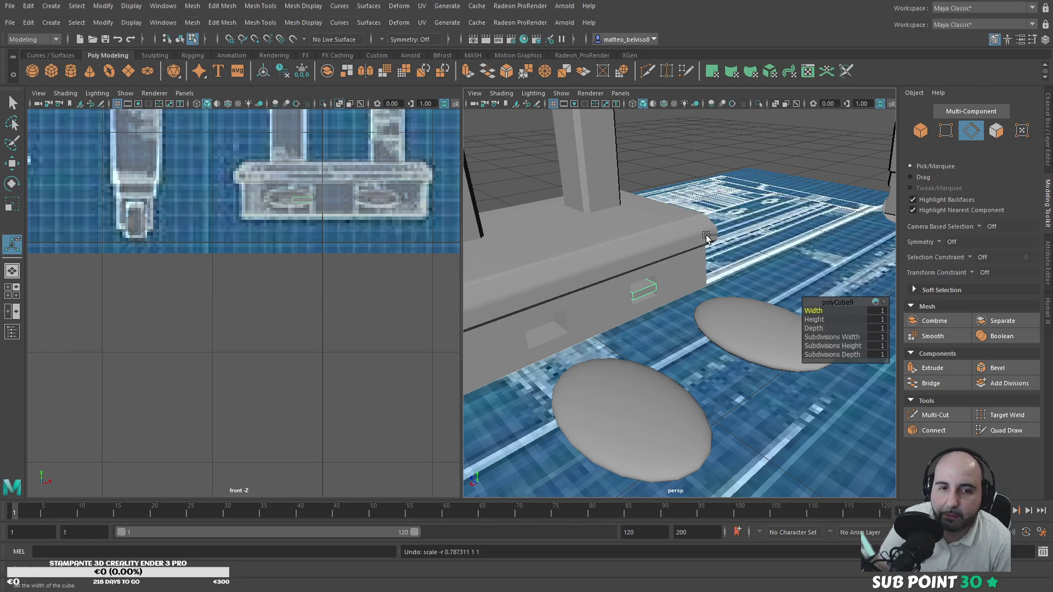
pyautogui.hotkey('ctrl', 'z')
pyautogui.hotkey('ctrl', 'z')
pyautogui.hotkey('ctrl', 'z')
pyautogui.hotkey('ctrl', 'z')
pyautogui.hotkey('ctrl', 'z')
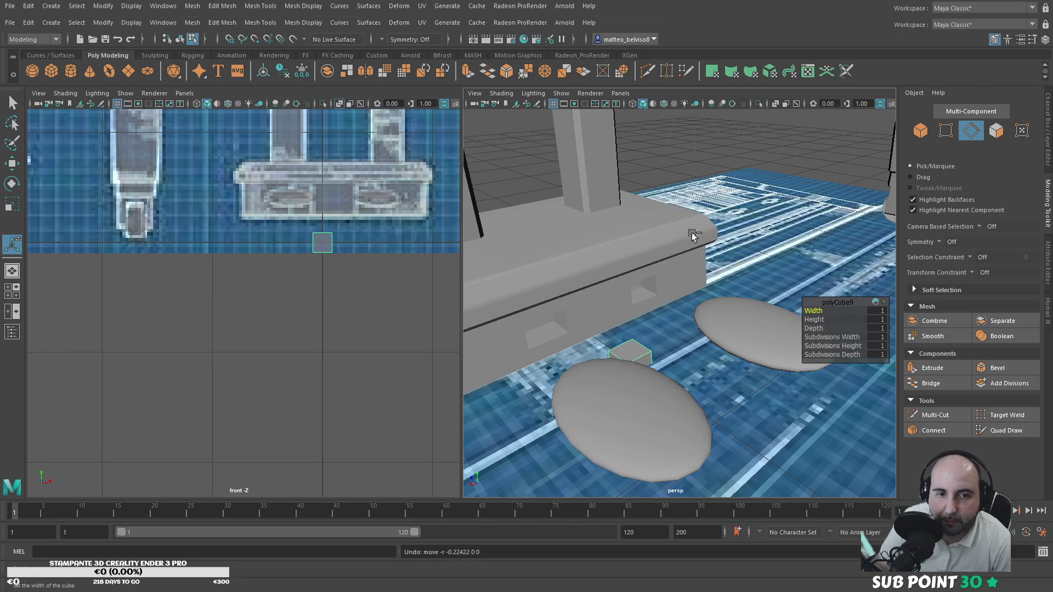
# Step: Set the selection mode to Drag and select eight rim faces on the first oval pedal
pyautogui.click(625, 443)
pyautogui.keyDown('alt'); pyautogui.moveTo(624, 443); pyautogui.dragTo(782, 313); pyautogui.keyUp('alt')
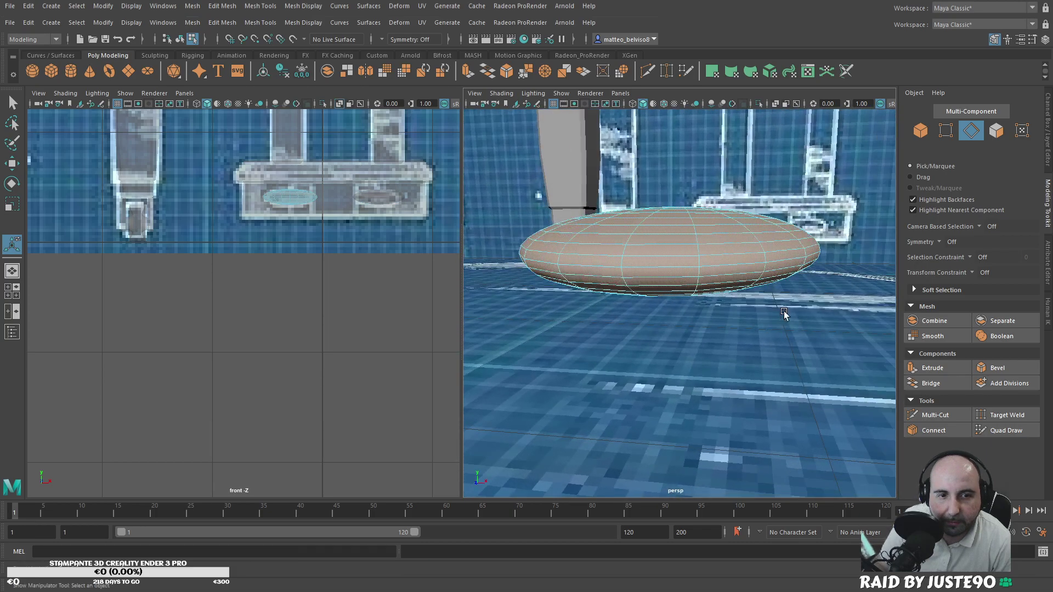
pyautogui.keyDown('alt'); pyautogui.moveTo(663, 304); pyautogui.dragTo(785, 325, button='middle'); pyautogui.keyUp('alt')
pyautogui.keyDown('alt'); pyautogui.moveTo(785, 324); pyautogui.dragTo(792, 315); pyautogui.keyUp('alt')
pyautogui.keyDown('alt'); pyautogui.moveTo(793, 315); pyautogui.dragTo(751, 306, button='middle'); pyautogui.keyUp('alt')
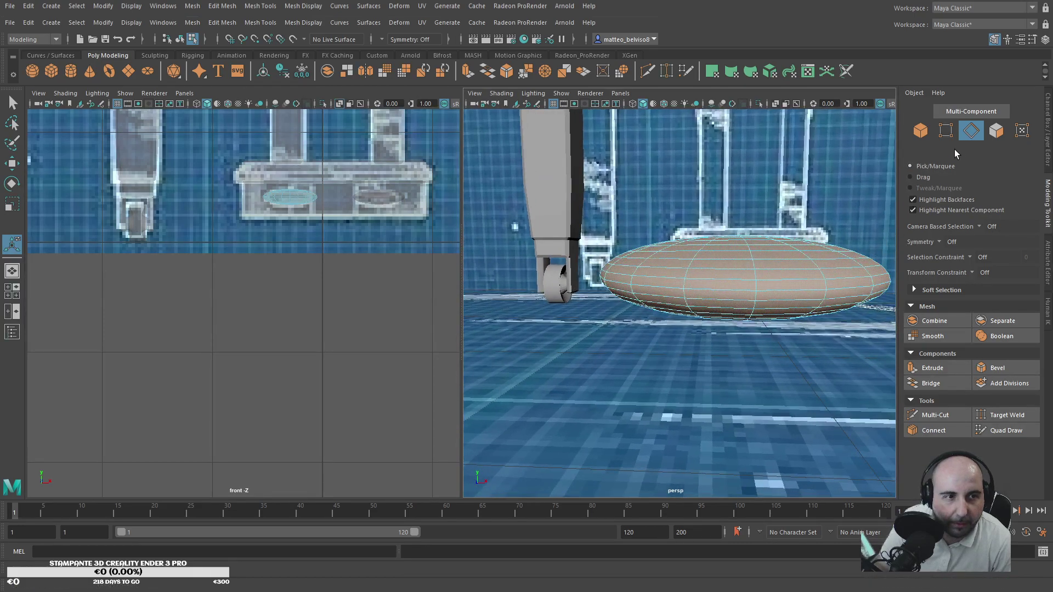
pyautogui.click(996, 130)
pyautogui.click(781, 280)
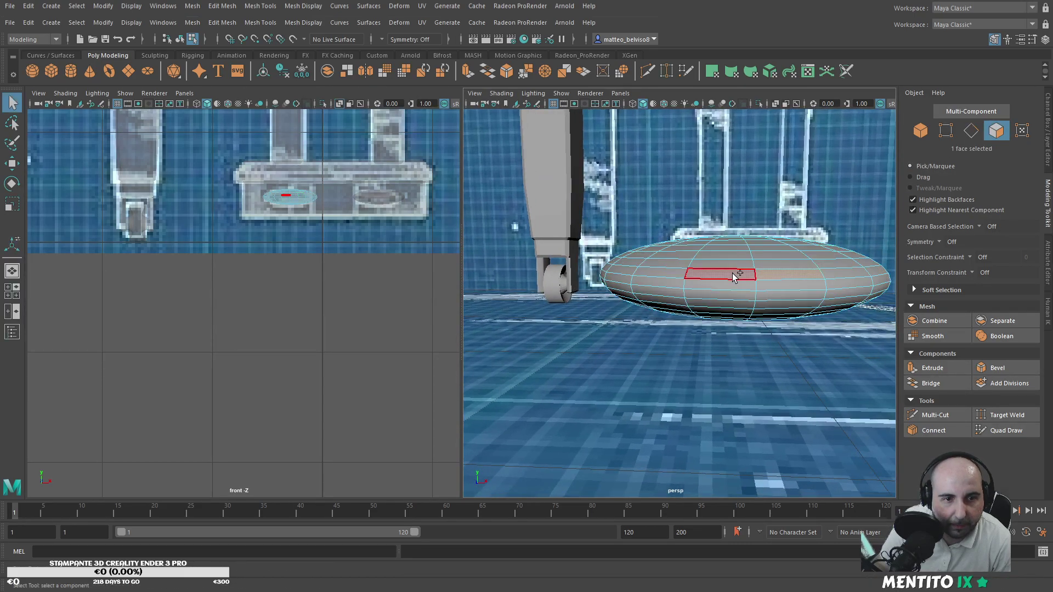
pyautogui.moveTo(759, 302); pyautogui.dragTo(889, 329)
pyautogui.click(927, 178)
pyautogui.moveTo(743, 273)
pyautogui.mouseDown()
pyautogui.moveTo(758, 287)
pyautogui.moveTo(743, 288)
pyautogui.moveTo(755, 280)
pyautogui.mouseUp()
pyautogui.keyDown('alt'); pyautogui.moveTo(755, 280); pyautogui.dragTo(607, 329); pyautogui.keyUp('alt')
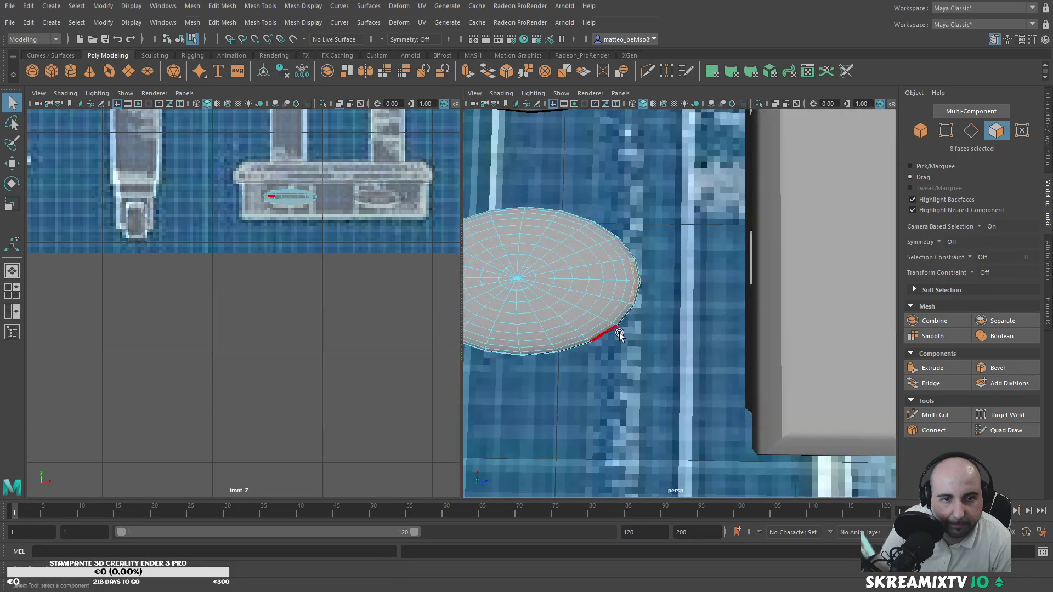
# Step: Try to extrude the eight selected rim faces of the first pedal
pyautogui.hotkey('ctrl', 'e')
pyautogui.moveTo(646, 282); pyautogui.dragTo(629, 226)
pyautogui.scroll(2, 632, 255)
pyautogui.keyDown('alt'); pyautogui.moveTo(630, 226); pyautogui.dragTo(565, 297, button='middle'); pyautogui.keyUp('alt')
pyautogui.keyDown('alt'); pyautogui.moveTo(565, 296); pyautogui.dragTo(534, 358, button='right'); pyautogui.keyUp('alt')
pyautogui.keyDown('alt'); pyautogui.moveTo(534, 358); pyautogui.dragTo(502, 390); pyautogui.keyUp('alt')
pyautogui.scroll(3, 645, 327)
# Step: Reselect eight rim faces facing the pedal box and extrude them into its opening as a connecting bar
pyautogui.click(726, 294)
pyautogui.keyDown('alt'); pyautogui.moveTo(712, 315); pyautogui.dragTo(689, 242); pyautogui.keyUp('alt')
pyautogui.keyDown('alt'); pyautogui.moveTo(741, 379); pyautogui.dragTo(710, 334); pyautogui.keyUp('alt')
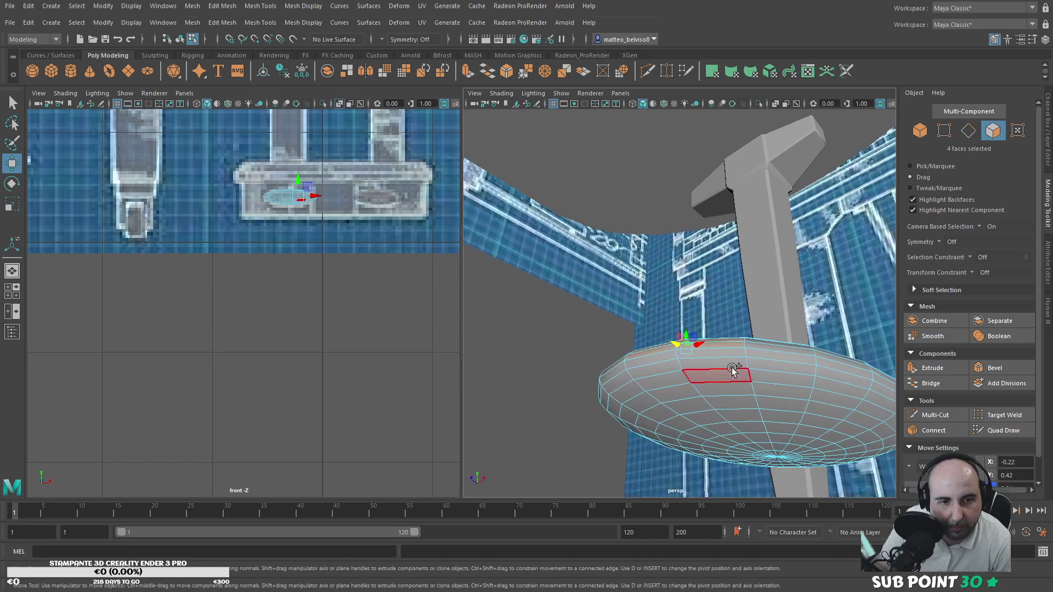
pyautogui.moveTo(664, 360)
pyautogui.keyDown('shift'); pyautogui.mouseDown()
pyautogui.moveTo(663, 351)
pyautogui.moveTo(610, 400)
pyautogui.moveTo(625, 369)
pyautogui.moveTo(546, 426)
pyautogui.moveTo(683, 338)
pyautogui.moveTo(593, 249)
pyautogui.moveTo(468, 215)
pyautogui.mouseUp(); pyautogui.keyUp('shift')
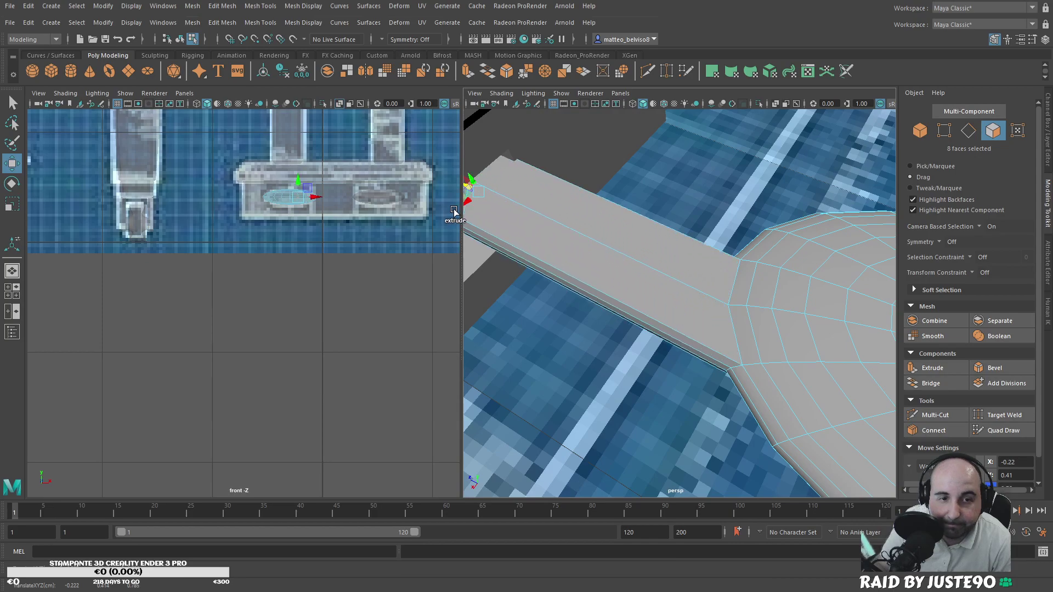
# Step: Select the extruded bar's top lengthwise edges and scale them
pyautogui.keyDown('alt'); pyautogui.moveTo(543, 239); pyautogui.dragTo(516, 208); pyautogui.keyUp('alt')
pyautogui.keyDown('alt'); pyautogui.moveTo(536, 313); pyautogui.dragTo(749, 297); pyautogui.keyUp('alt')
pyautogui.keyDown('alt'); pyautogui.moveTo(749, 301); pyautogui.dragTo(780, 311, button='middle'); pyautogui.keyUp('alt')
pyautogui.scroll(2, 817, 336)
pyautogui.scroll(-2, 780, 312)
pyautogui.keyDown('alt'); pyautogui.moveTo(780, 312); pyautogui.dragTo(686, 298); pyautogui.keyUp('alt')
pyautogui.press('F10')
pyautogui.click(680, 291)
pyautogui.press('r')
pyautogui.moveTo(661, 286); pyautogui.dragTo(649, 339)
# Step: Move the middle top vertex where the bar meets the first pedal
pyautogui.click(943, 132)
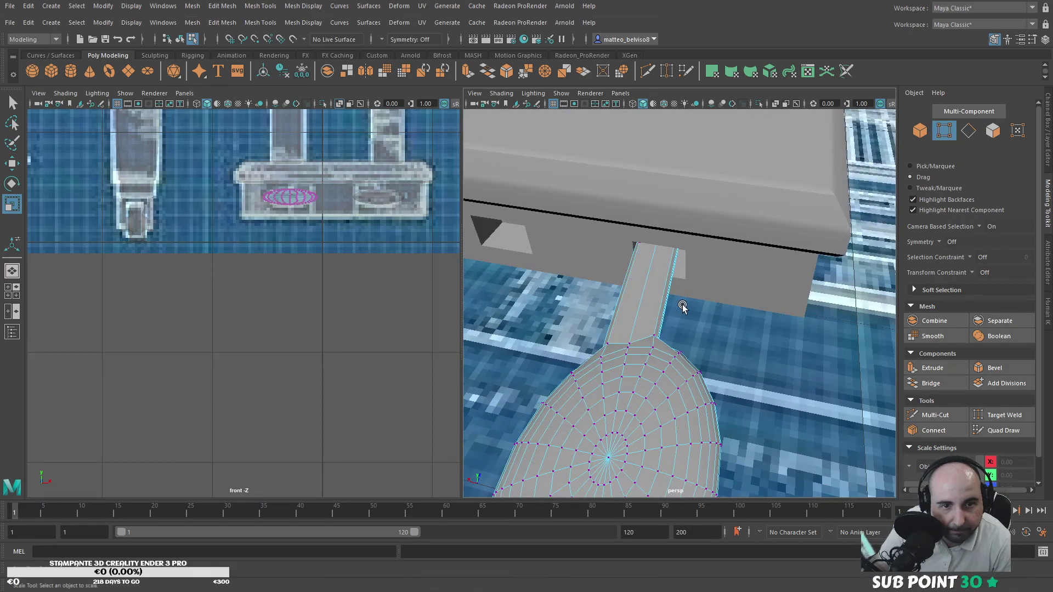
pyautogui.press('w')
pyautogui.click(635, 339)
pyautogui.moveTo(636, 328); pyautogui.dragTo(776, 328)
pyautogui.click(829, 313)
pyautogui.scroll(3, 823, 314)
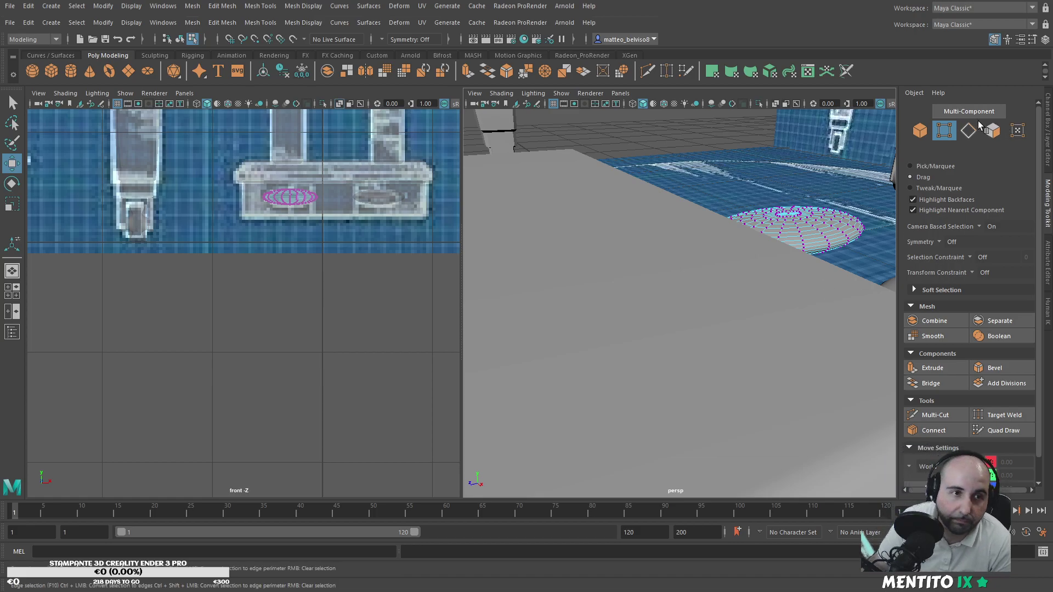
# Step: Select the second oval pedal and pick eight rim faces on the side facing the pedal box
pyautogui.click(920, 131)
pyautogui.keyDown('alt'); pyautogui.moveTo(865, 248); pyautogui.dragTo(792, 258); pyautogui.keyUp('alt')
pyautogui.click(829, 420)
pyautogui.keyDown('alt'); pyautogui.moveTo(828, 420); pyautogui.dragTo(848, 348); pyautogui.keyUp('alt')
pyautogui.keyDown('alt'); pyautogui.moveTo(849, 348); pyautogui.dragTo(705, 359, button='middle'); pyautogui.keyUp('alt')
pyautogui.keyDown('alt'); pyautogui.moveTo(705, 360); pyautogui.dragTo(743, 369); pyautogui.keyUp('alt')
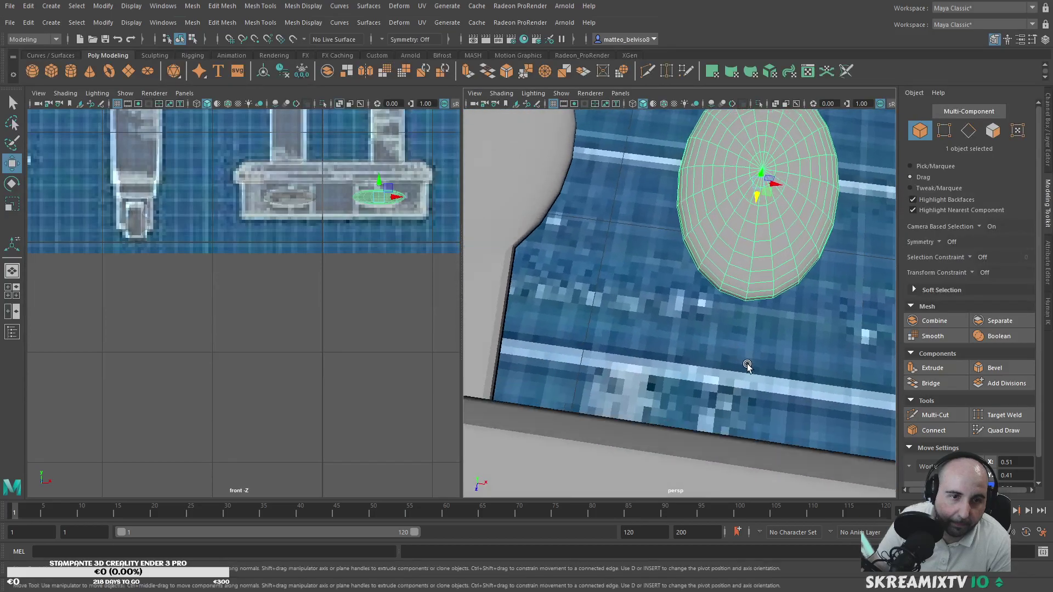
pyautogui.press('F11')
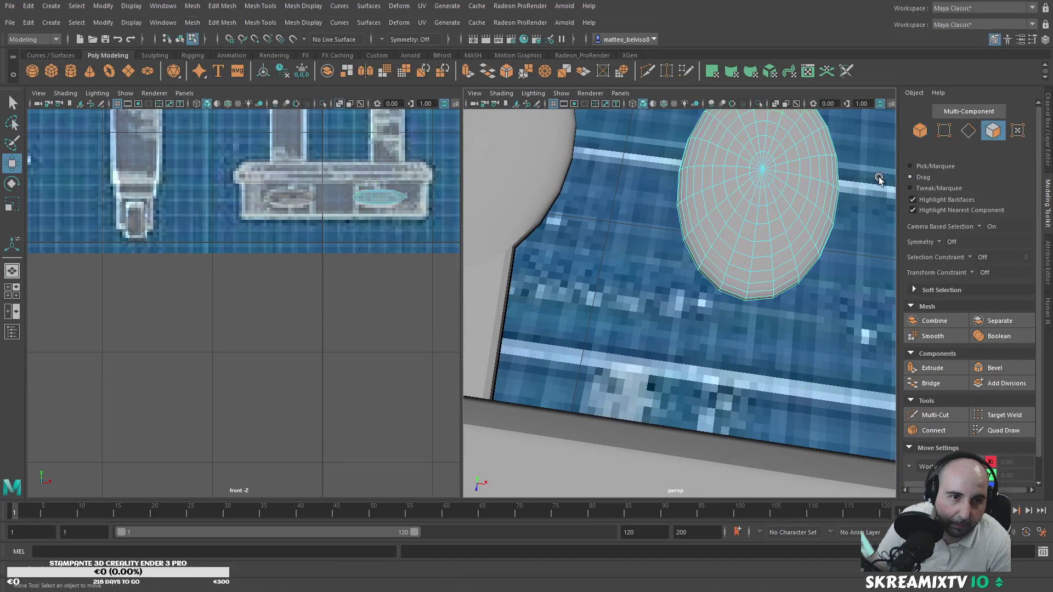
pyautogui.click(716, 289)
pyautogui.keyDown('alt'); pyautogui.moveTo(717, 291); pyautogui.dragTo(757, 245, button='right'); pyautogui.keyUp('alt')
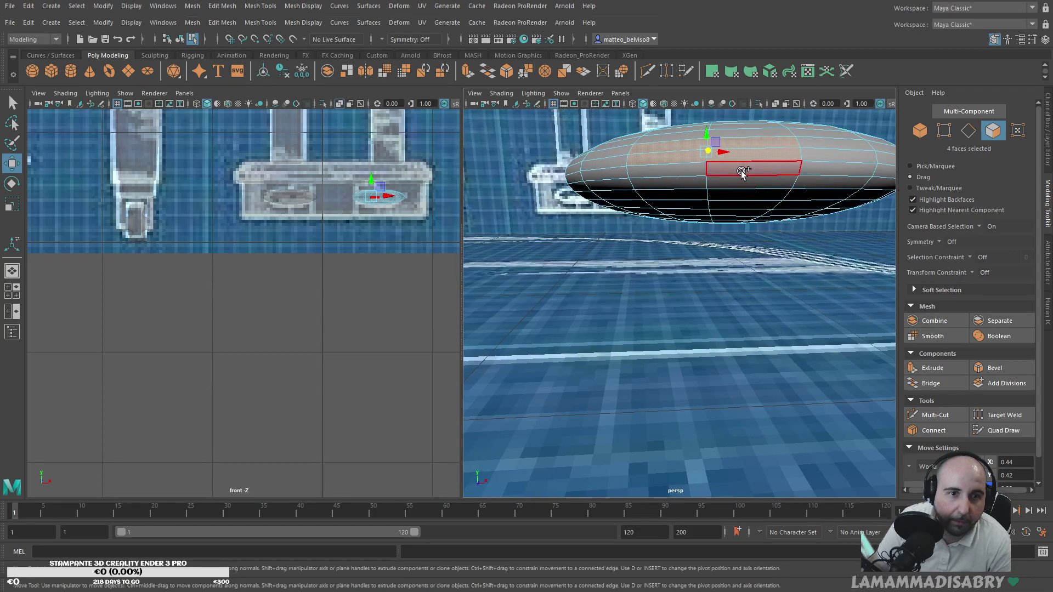
pyautogui.keyDown('shift'); pyautogui.click(696, 180); pyautogui.keyUp('shift')
pyautogui.keyDown('alt'); pyautogui.moveTo(696, 180); pyautogui.dragTo(767, 282); pyautogui.keyUp('alt')
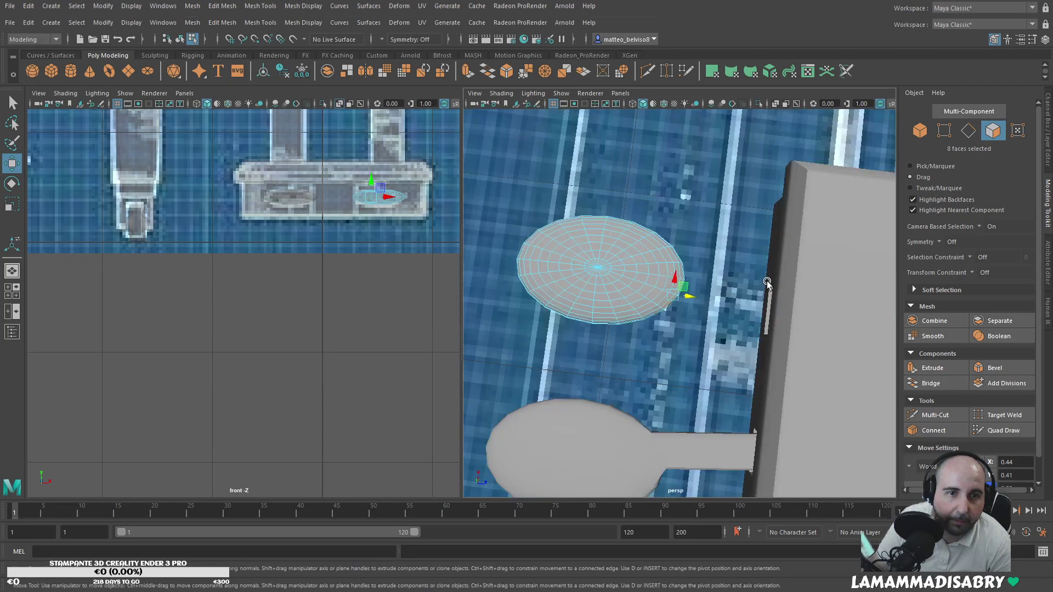
# Step: Extrude the second pedal's selected faces into the pedal box opening to form its connecting bar
pyautogui.keyDown('shift'); pyautogui.moveTo(697, 298); pyautogui.dragTo(807, 343); pyautogui.keyUp('shift')
pyautogui.scroll(10, 806, 343)
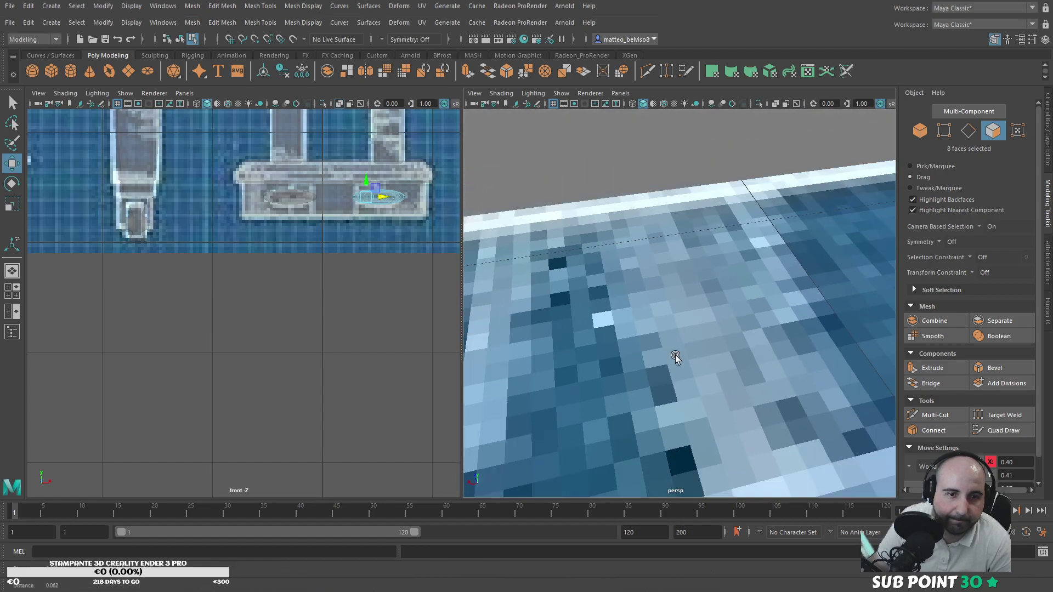
pyautogui.keyDown('alt'); pyautogui.moveTo(676, 355); pyautogui.dragTo(630, 358, button='right'); pyautogui.keyUp('alt')
pyautogui.keyDown('alt'); pyautogui.moveTo(630, 357); pyautogui.dragTo(658, 373, button='middle'); pyautogui.keyUp('alt')
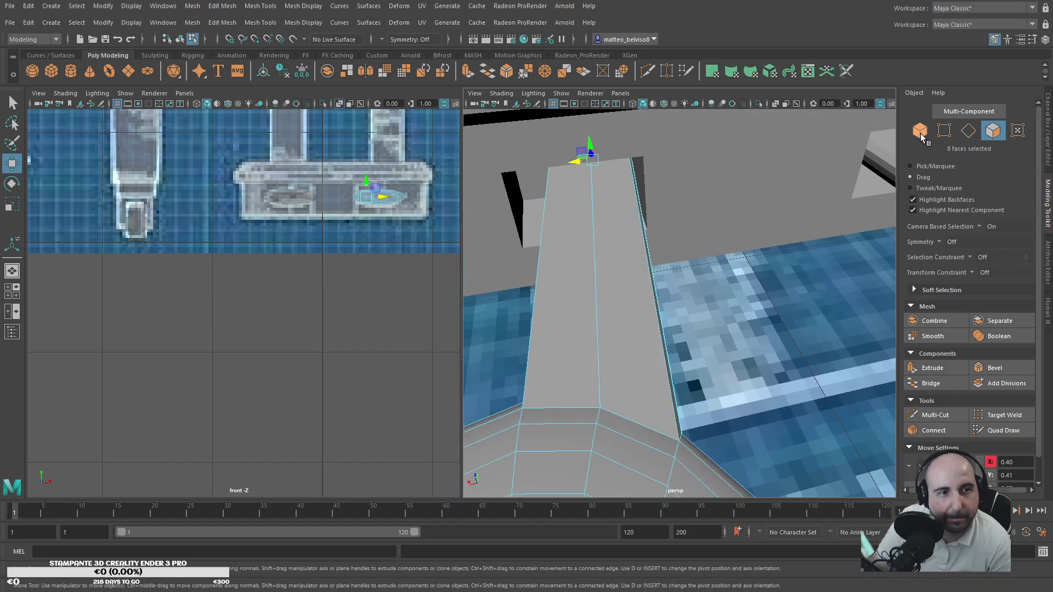
# Step: Scale the two outer top edges of the second pedal's bar inward to narrow its upper face
pyautogui.click(969, 131)
pyautogui.click(653, 301)
pyautogui.click(531, 289)
pyautogui.press('r')
pyautogui.keyDown('shift'); pyautogui.moveTo(595, 242); pyautogui.dragTo(590, 244); pyautogui.keyUp('shift')
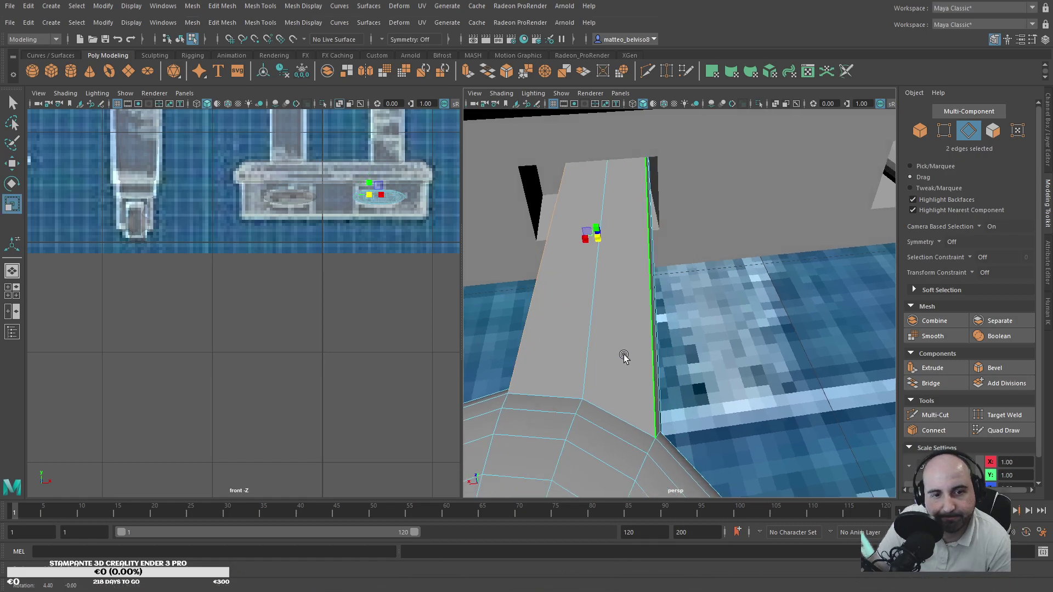
pyautogui.keyDown('alt'); pyautogui.moveTo(627, 357); pyautogui.dragTo(590, 344); pyautogui.keyUp('alt')
pyautogui.moveTo(629, 235); pyautogui.dragTo(651, 294)
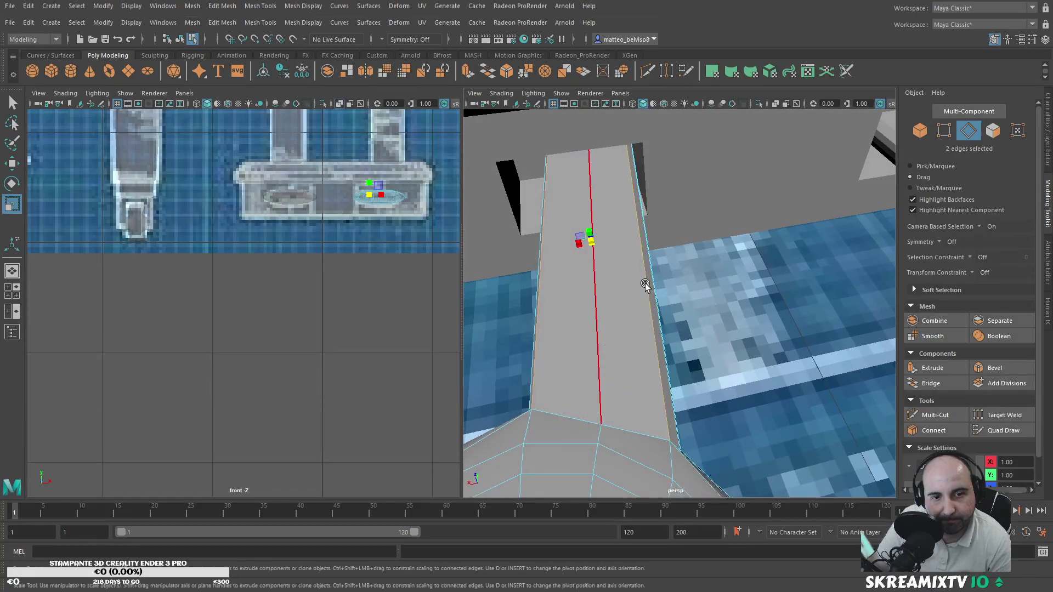
# Step: Raise the bar's central top edge slightly and lift the middle vertex where it joins the second pedal
pyautogui.press('w')
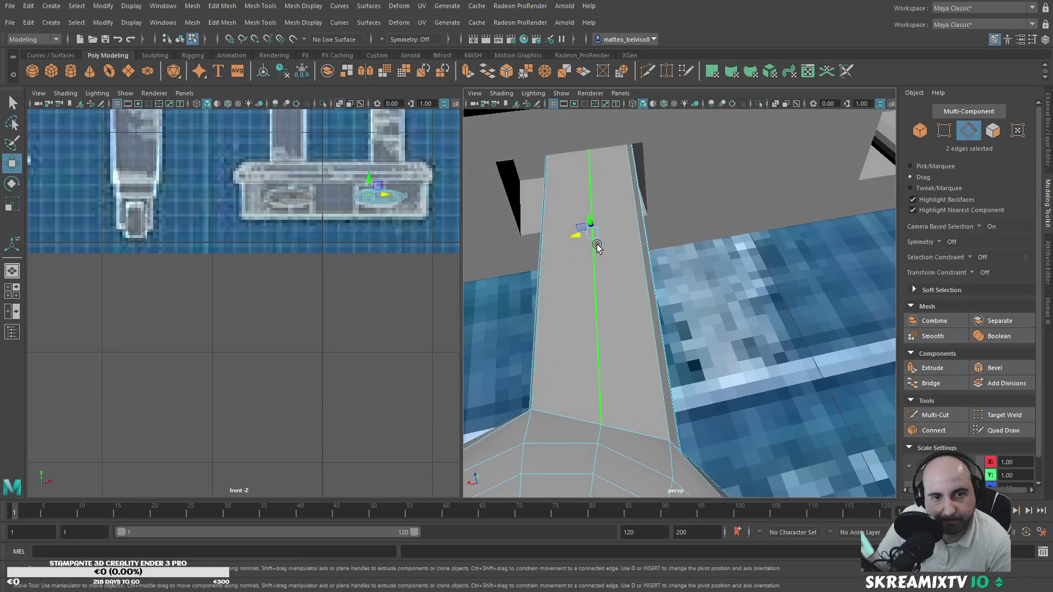
pyautogui.moveTo(588, 222); pyautogui.dragTo(586, 219)
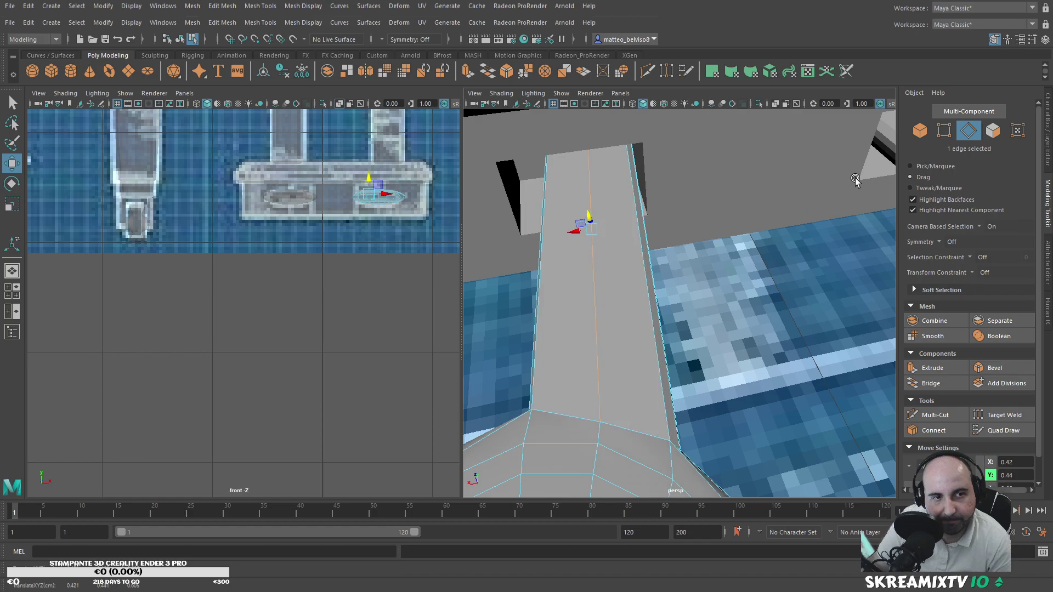
pyautogui.press('F9')
pyautogui.click(598, 411)
pyautogui.moveTo(599, 412); pyautogui.dragTo(605, 399)
pyautogui.press('f')
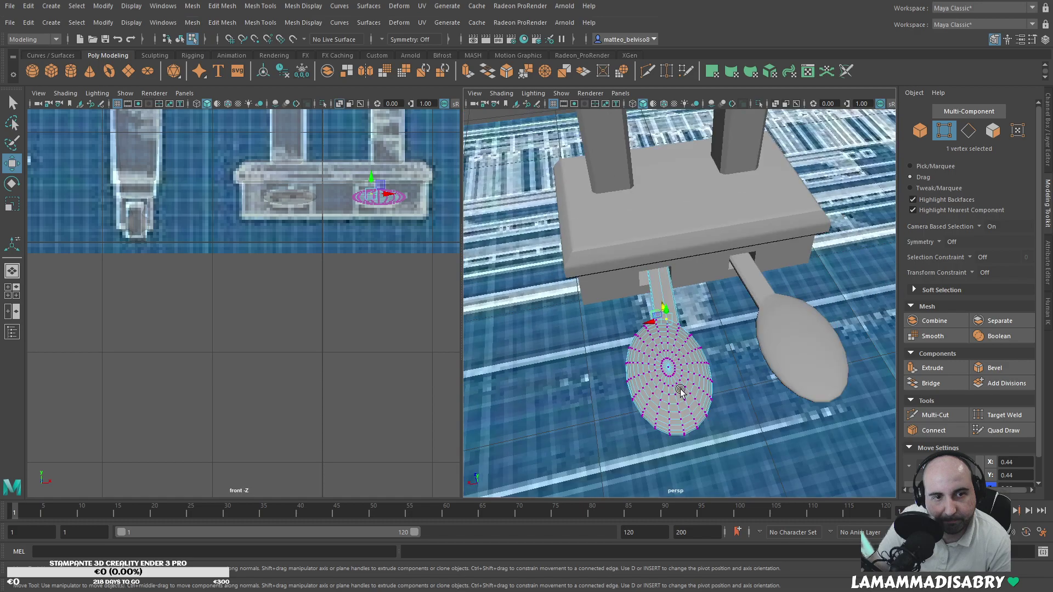
# Step: Return to object mode and examine the pedals and the whole piano in the front and perspective views
pyautogui.click(917, 131)
pyautogui.press('f')
pyautogui.keyDown('alt'); pyautogui.moveTo(800, 257); pyautogui.dragTo(738, 287); pyautogui.keyUp('alt')
pyautogui.keyDown('alt'); pyautogui.moveTo(739, 287); pyautogui.dragTo(777, 296, button='right'); pyautogui.keyUp('alt')
pyautogui.keyDown('alt'); pyautogui.moveTo(779, 297); pyautogui.dragTo(785, 350); pyautogui.keyUp('alt')
pyautogui.keyDown('alt'); pyautogui.moveTo(580, 267); pyautogui.dragTo(491, 245, button='right'); pyautogui.keyUp('alt')
pyautogui.keyDown('alt'); pyautogui.moveTo(400, 190); pyautogui.dragTo(381, 308, button='middle'); pyautogui.keyUp('alt')
pyautogui.keyDown('alt'); pyautogui.moveTo(381, 308); pyautogui.dragTo(294, 231, button='right'); pyautogui.keyUp('alt')
pyautogui.keyDown('alt'); pyautogui.moveTo(309, 253); pyautogui.dragTo(304, 263, button='middle'); pyautogui.keyUp('alt')
pyautogui.scroll(4, 304, 264)
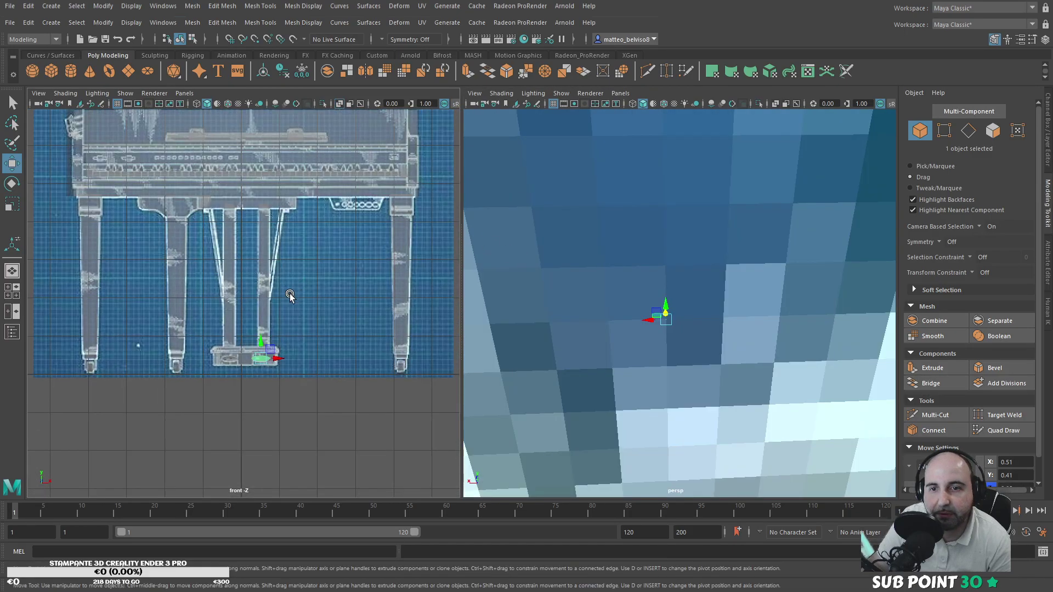
pyautogui.scroll(-4, 424, 257)
pyautogui.scroll(-15, 628, 294)
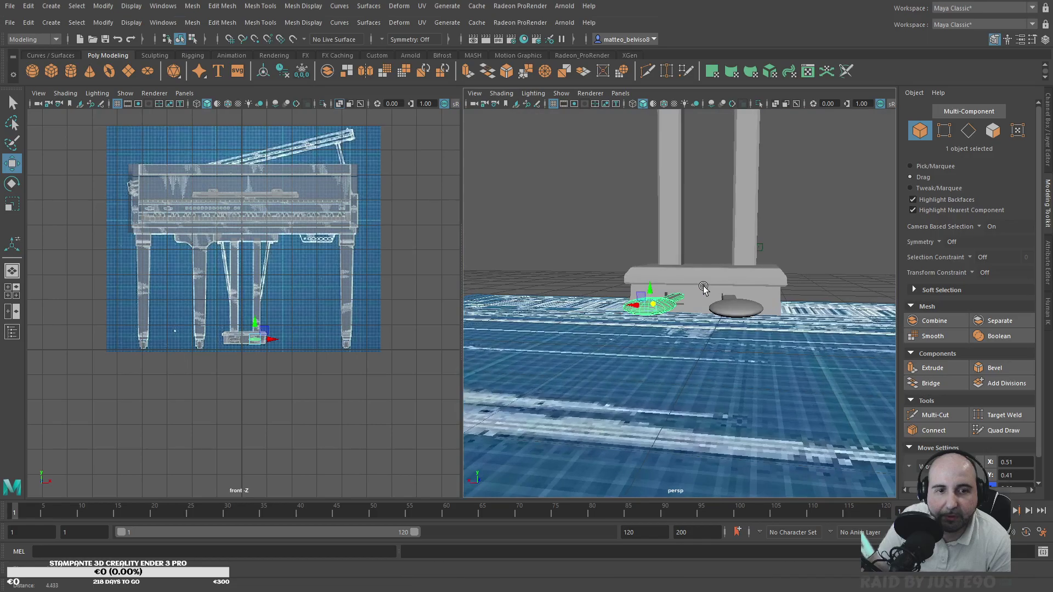
# Step: Combine the pedal box and both pedals into a single mesh and delete its construction history
pyautogui.keyDown('alt'); pyautogui.moveTo(700, 365); pyautogui.dragTo(423, 360); pyautogui.keyUp('alt')
pyautogui.scroll(-2, 423, 360)
pyautogui.keyDown('alt'); pyautogui.moveTo(565, 366); pyautogui.dragTo(608, 396); pyautogui.keyUp('alt')
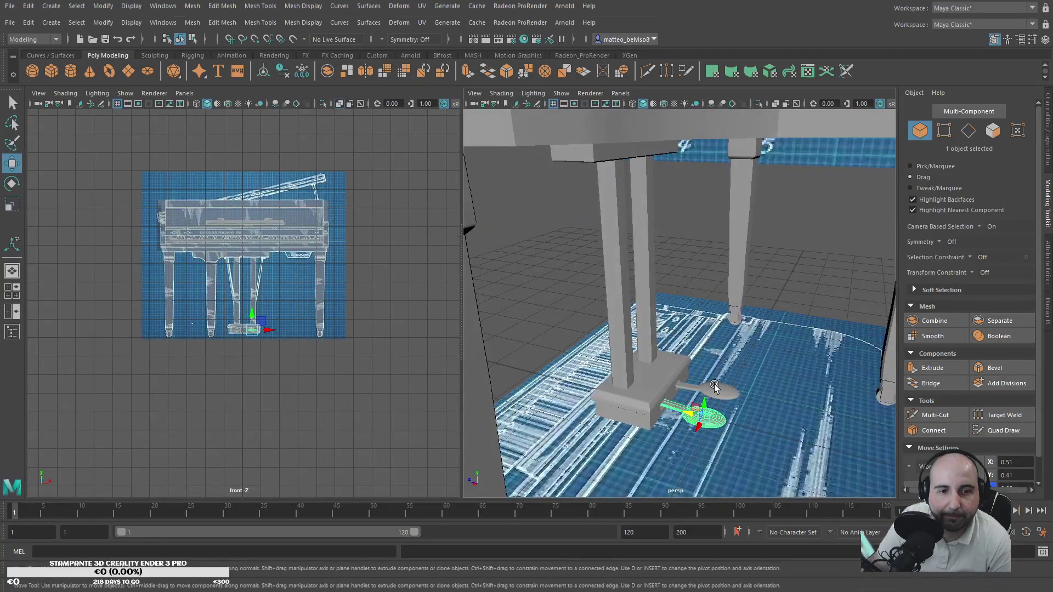
pyautogui.click(659, 394)
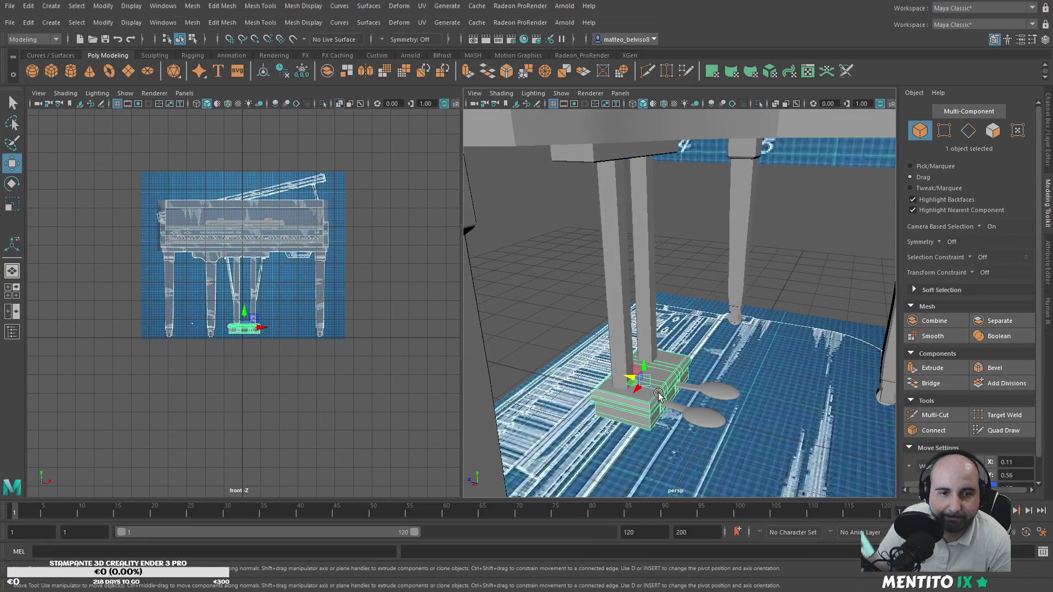
pyautogui.keyDown('shift'); pyautogui.click(706, 390); pyautogui.keyUp('shift')
pyautogui.keyDown('shift'); pyautogui.click(708, 419); pyautogui.keyUp('shift')
pyautogui.click(334, 74)
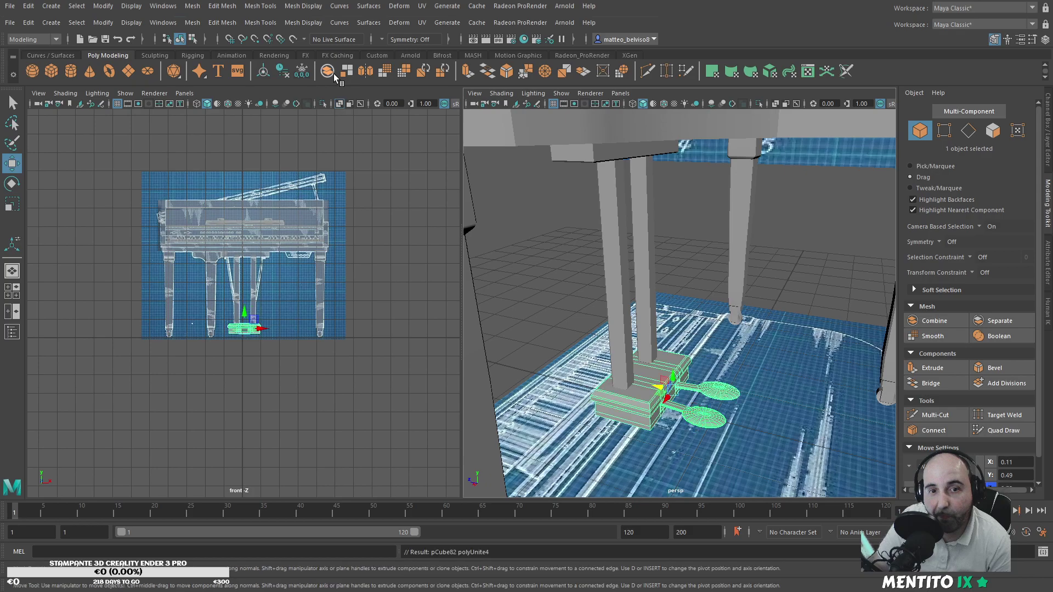
pyautogui.click(281, 70)
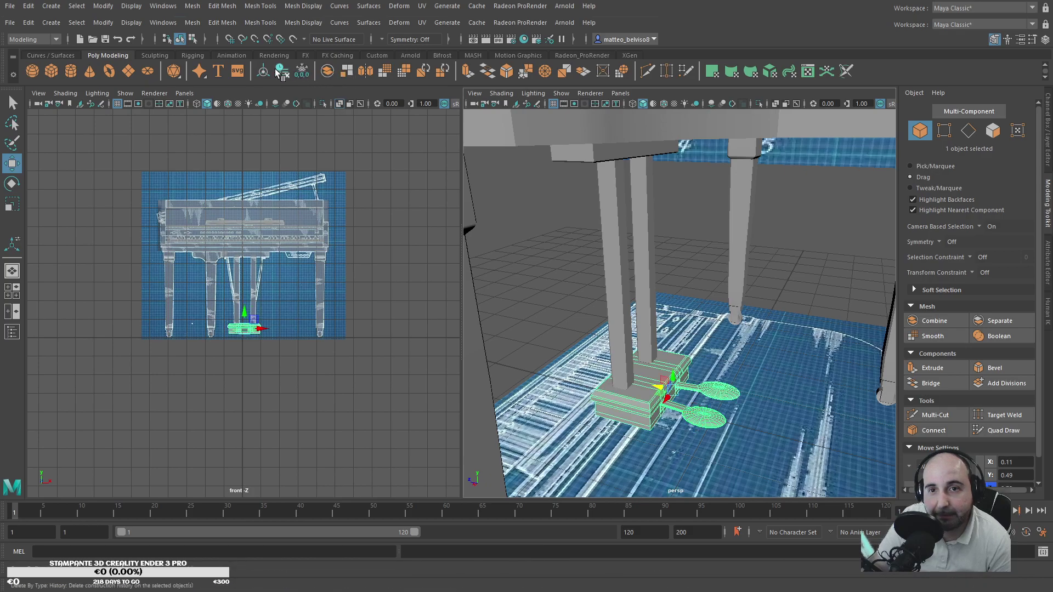
# Step: Reposition the combined pedal assembly beneath the two vertical support posts
pyautogui.press('e')
pyautogui.moveTo(679, 394); pyautogui.dragTo(817, 379)
pyautogui.press('w')
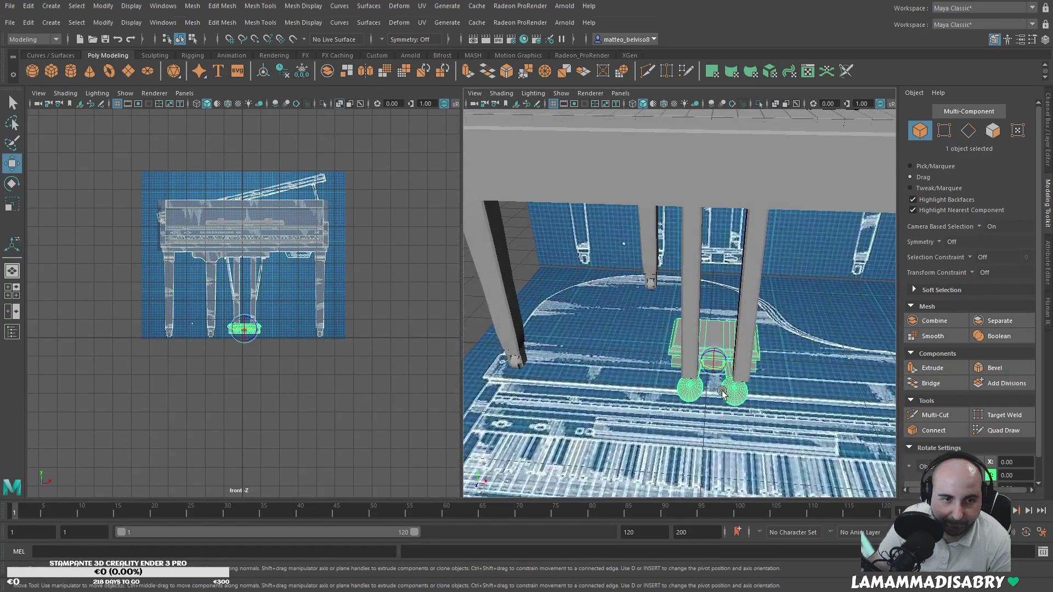
pyautogui.moveTo(713, 372); pyautogui.dragTo(645, 345)
pyautogui.scroll(-5, 729, 406)
pyautogui.keyDown('alt'); pyautogui.moveTo(648, 345); pyautogui.dragTo(743, 350); pyautogui.keyUp('alt')
pyautogui.scroll(3, 721, 305)
pyautogui.keyDown('alt'); pyautogui.moveTo(721, 305); pyautogui.dragTo(776, 306); pyautogui.keyUp('alt')
pyautogui.scroll(2, 777, 308)
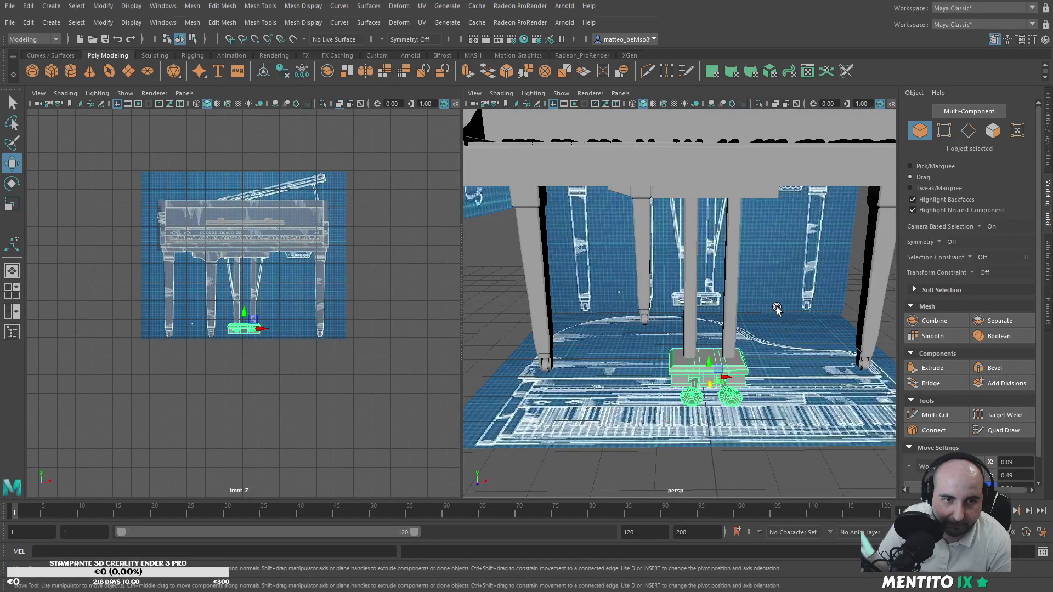
# Step: Create a polygon cube and raise it between the upper parts of the pedal posts in the front view
pyautogui.click(51, 71)
pyautogui.scroll(2, 266, 344)
pyautogui.moveTo(245, 332); pyautogui.dragTo(269, 242)
pyautogui.hotkey('ctrl', 'z')
pyautogui.moveTo(241, 328); pyautogui.dragTo(241, 250)
pyautogui.scroll(4, 257, 285)
# Step: Move the cube onto the small panel outline beneath the keyboard and scale it to the outline's width and height
pyautogui.press('r')
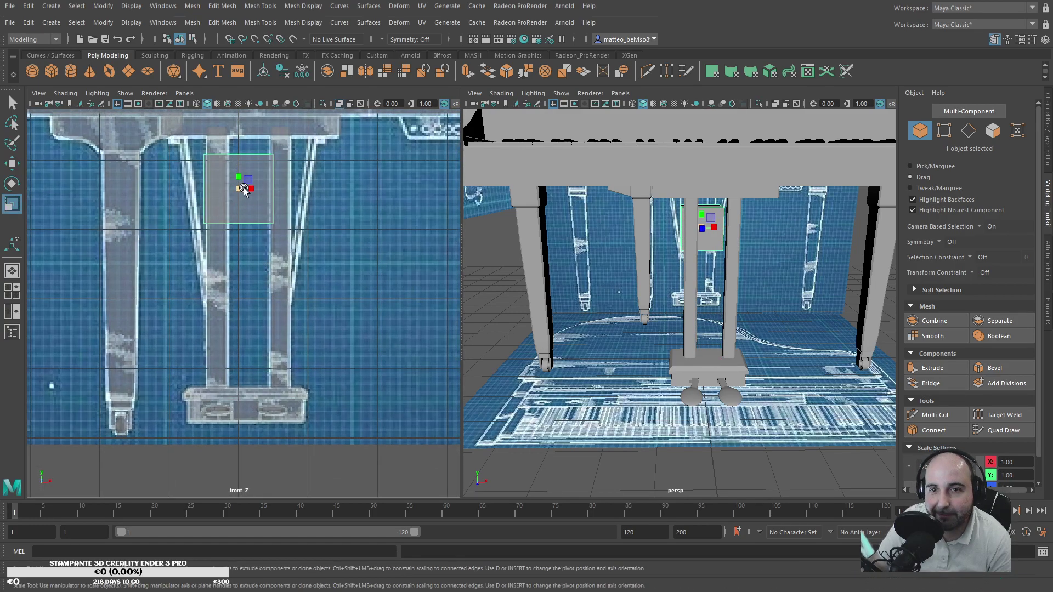
pyautogui.press('w')
pyautogui.moveTo(263, 195); pyautogui.dragTo(431, 195)
pyautogui.keyDown('alt'); pyautogui.moveTo(431, 195); pyautogui.dragTo(344, 273, button='middle'); pyautogui.keyUp('alt')
pyautogui.moveTo(345, 273); pyautogui.dragTo(328, 194)
pyautogui.press('r')
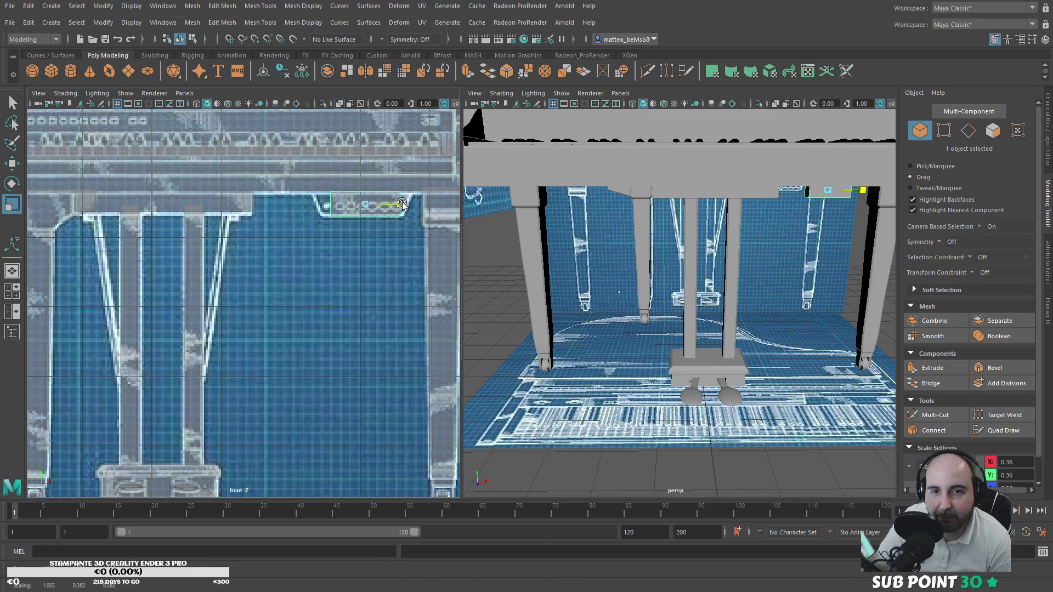
pyautogui.press('w')
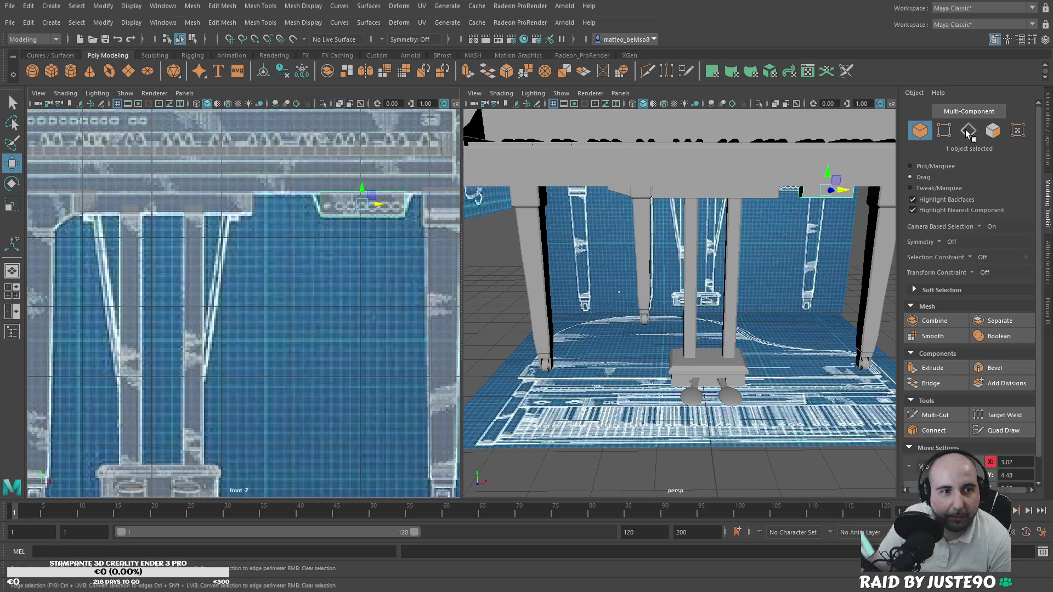
# Step: Widen the cube's four upper vertices to match the slanted sides of the panel outline
pyautogui.press('F9')
pyautogui.moveTo(469, 207)
pyautogui.mouseDown()
pyautogui.moveTo(430, 209)
pyautogui.moveTo(468, 211)
pyautogui.mouseUp()
pyautogui.press('r')
pyautogui.moveTo(362, 196); pyautogui.dragTo(370, 196)
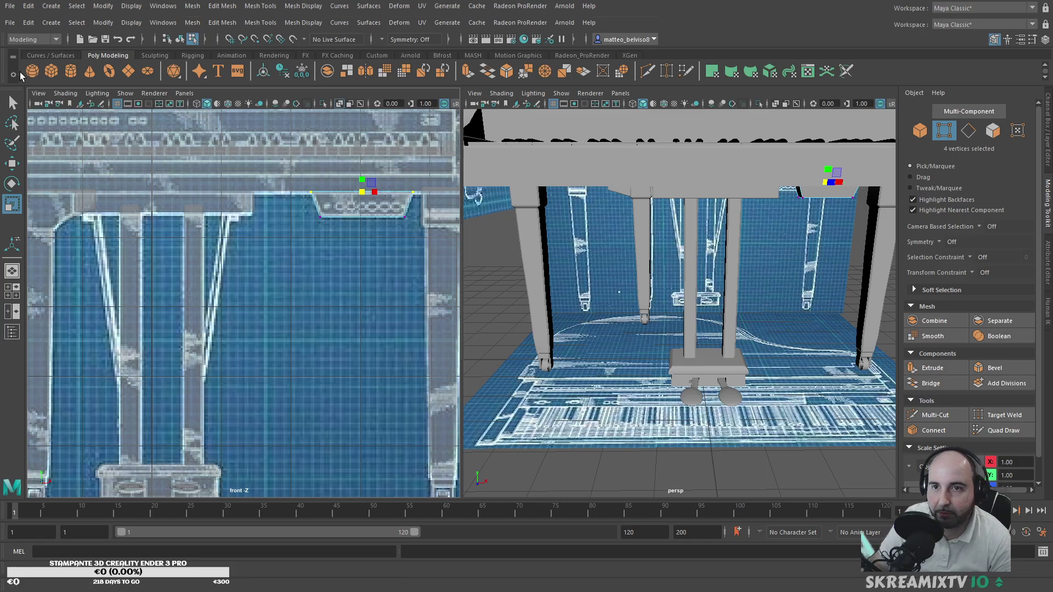
# Step: Bevel the tapered panel box in object mode with a fraction of 0.1
pyautogui.keyDown('alt'); pyautogui.moveTo(872, 239); pyautogui.dragTo(823, 219); pyautogui.keyUp('alt')
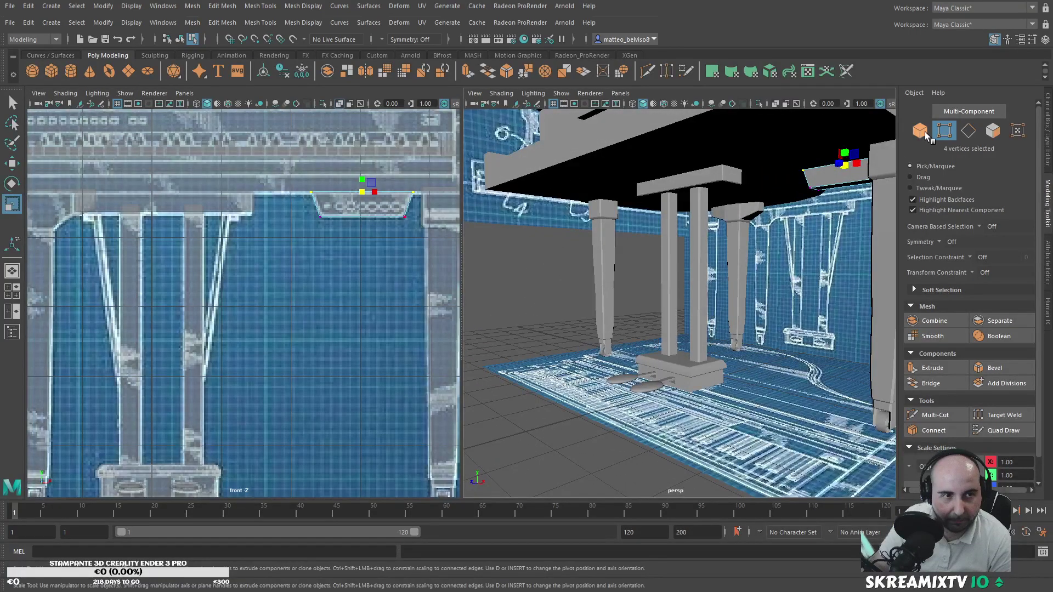
pyautogui.click(920, 130)
pyautogui.click(996, 368)
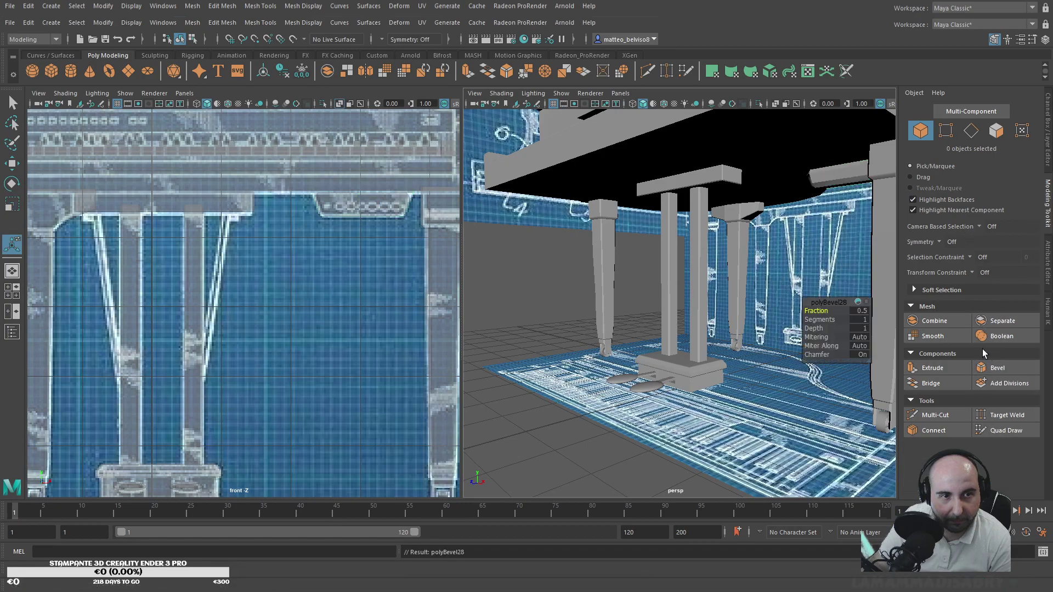
pyautogui.moveTo(814, 311); pyautogui.dragTo(815, 312)
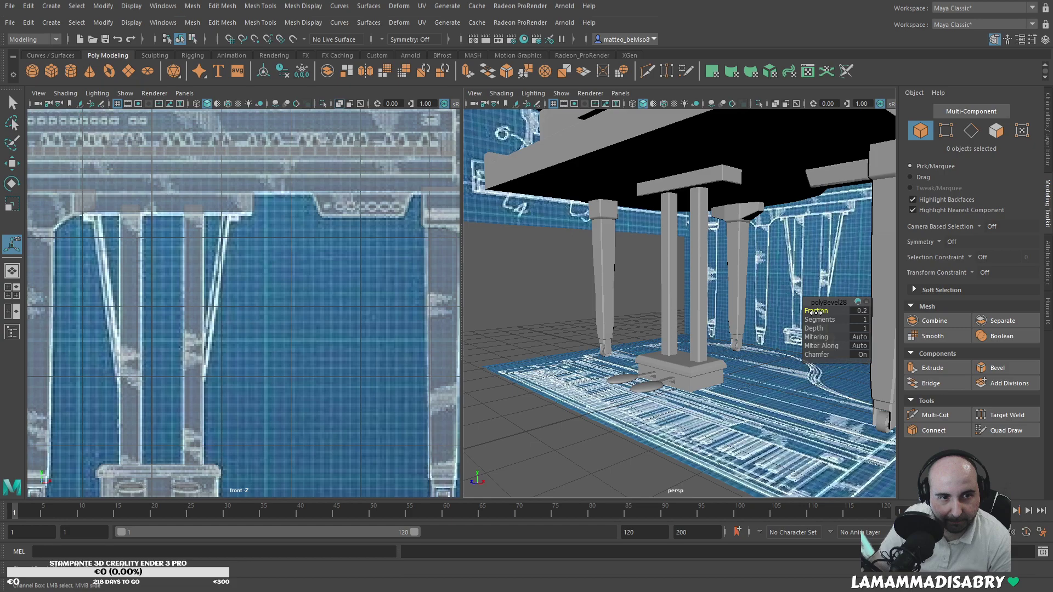
pyautogui.moveTo(814, 312); pyautogui.dragTo(848, 294)
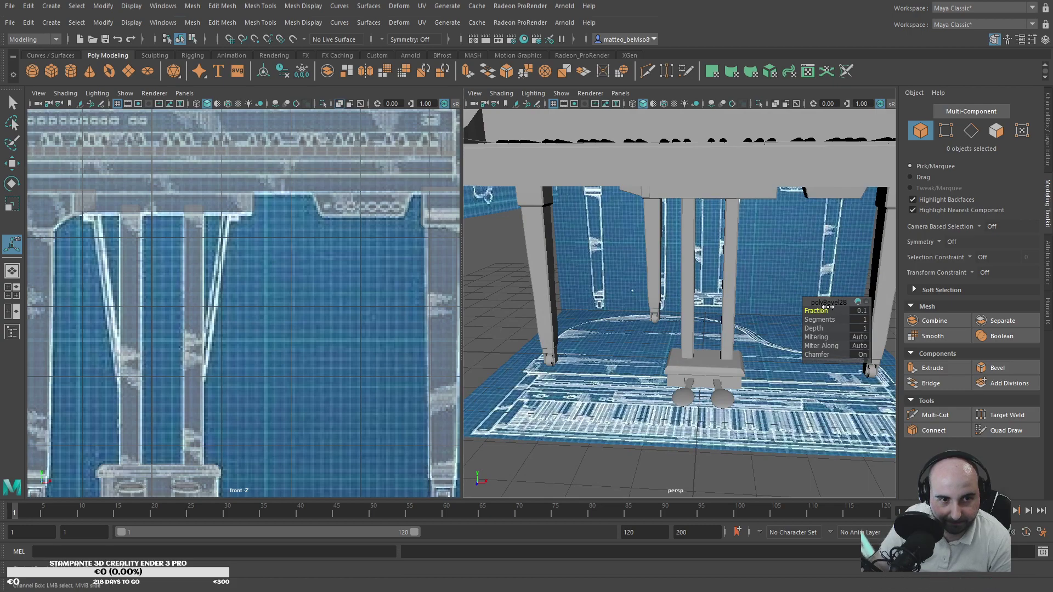
pyautogui.moveTo(828, 306); pyautogui.dragTo(665, 138)
pyautogui.press('w')
pyautogui.click(804, 165)
pyautogui.keyDown('alt'); pyautogui.moveTo(671, 159); pyautogui.dragTo(761, 186); pyautogui.keyUp('alt')
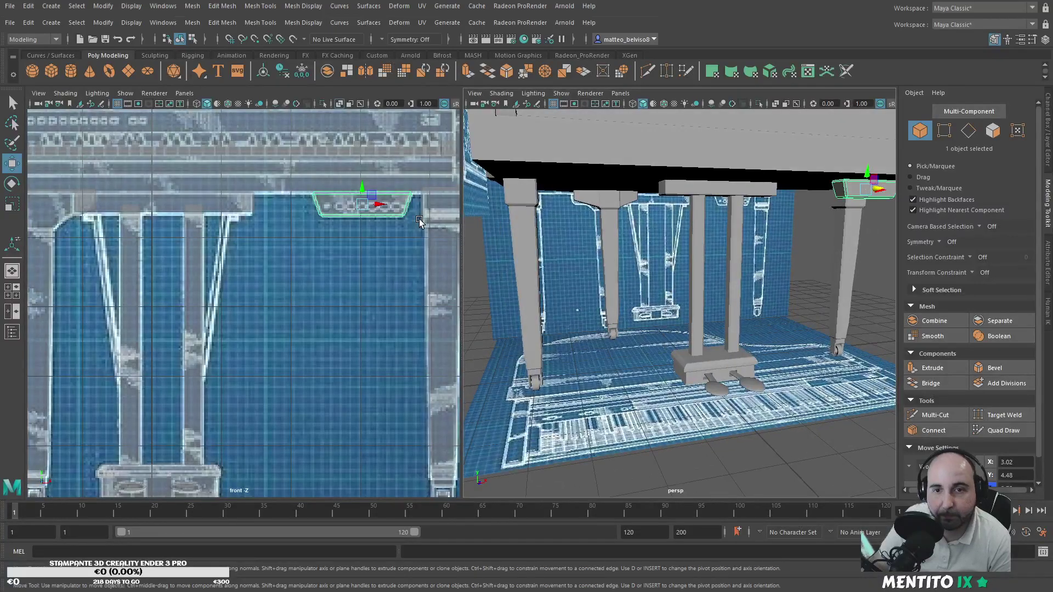
# Step: Create a polygon cylinder, move it forward in front of the pedals and set its X rotation to 90
pyautogui.click(68, 75)
pyautogui.keyDown('alt'); pyautogui.moveTo(620, 262); pyautogui.dragTo(562, 269); pyautogui.keyUp('alt')
pyautogui.moveTo(699, 366); pyautogui.dragTo(702, 426)
pyautogui.press('e')
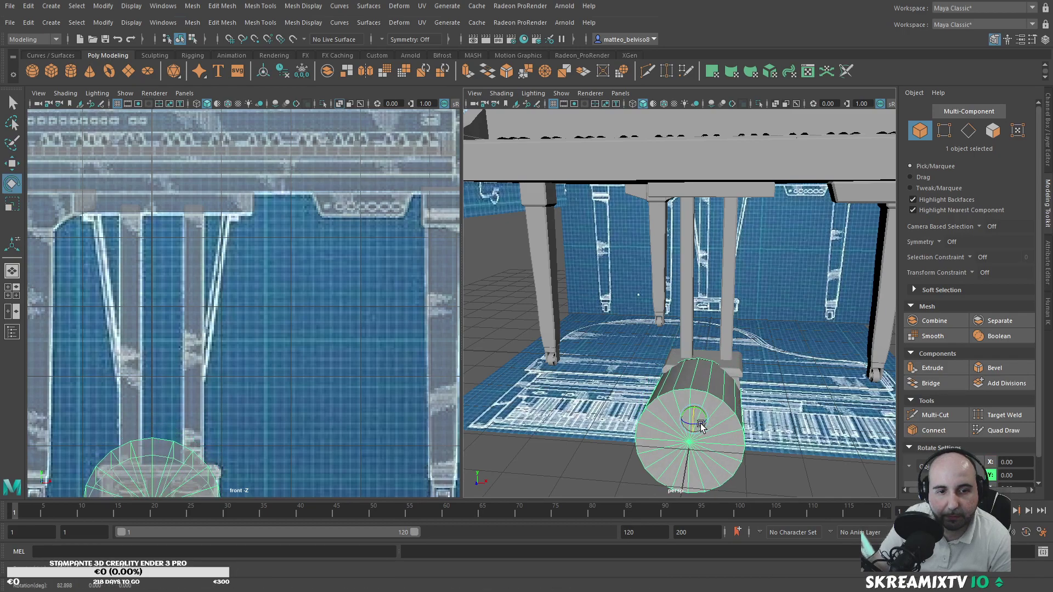
pyautogui.click(1044, 152)
pyautogui.doubleClick(1029, 153)
pyautogui.press('Return')
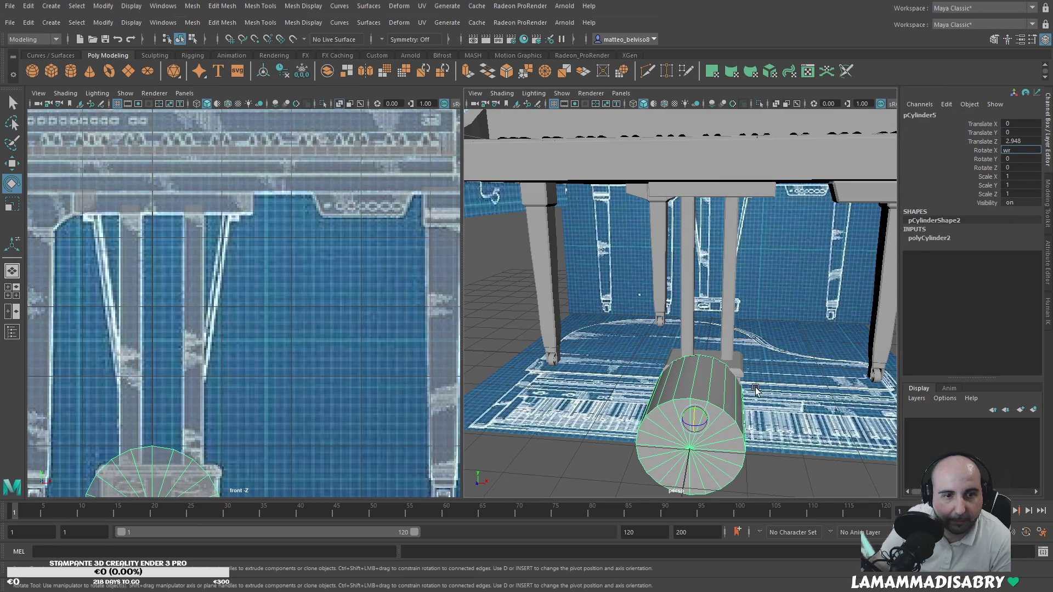
pyautogui.write('90')
pyautogui.press('Return')
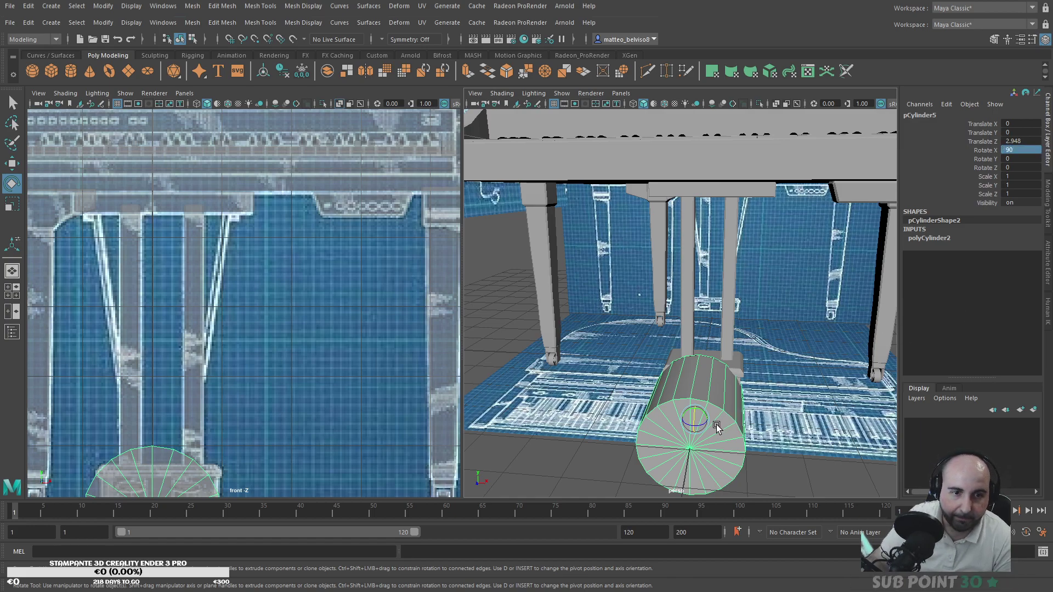
# Step: Raise the cylinder to about 4.46 in Y and move it sideways over the small panel box
pyautogui.press('r')
pyautogui.press('w')
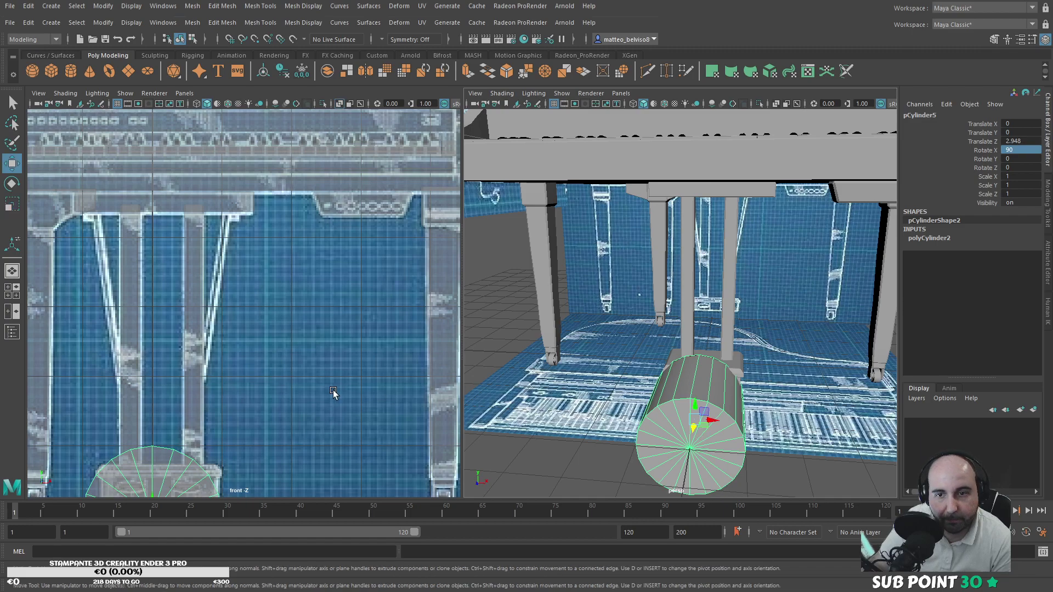
pyautogui.moveTo(693, 406); pyautogui.dragTo(714, 240)
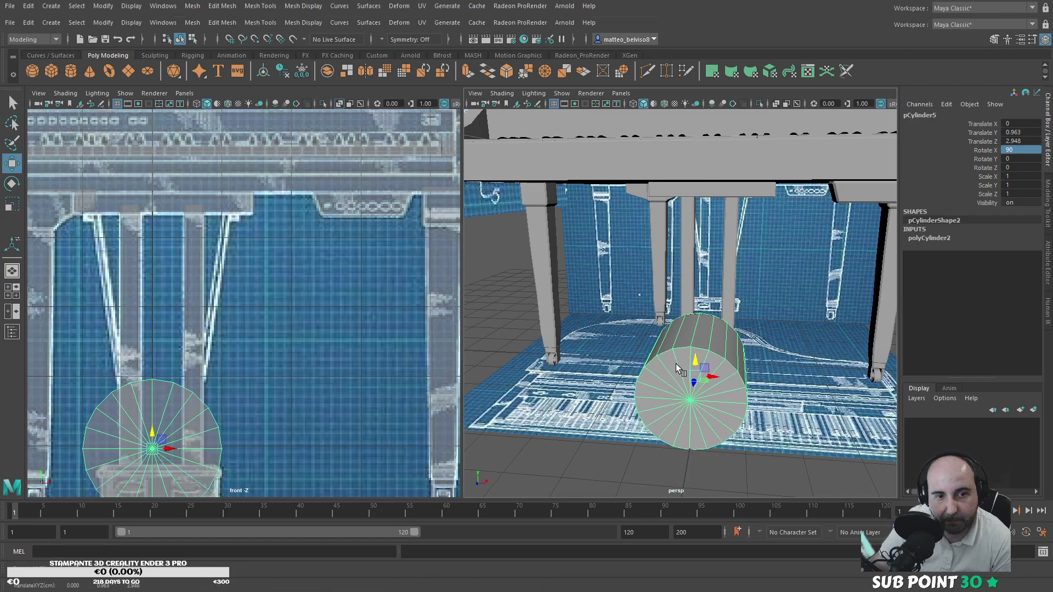
pyautogui.moveTo(694, 362); pyautogui.dragTo(686, 156)
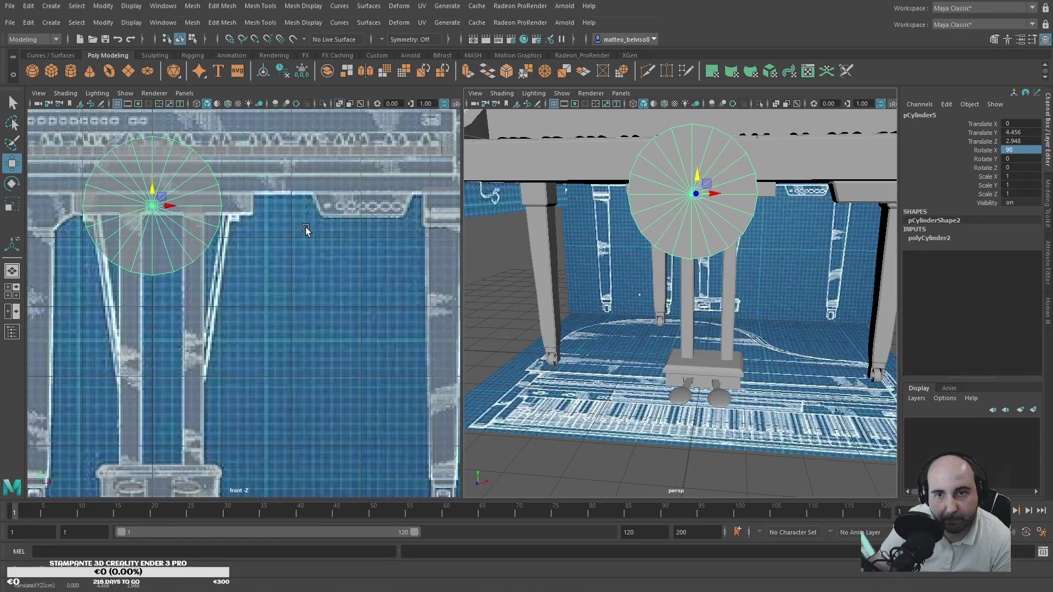
pyautogui.moveTo(170, 206); pyautogui.dragTo(379, 206)
pyautogui.scroll(1, 373, 225)
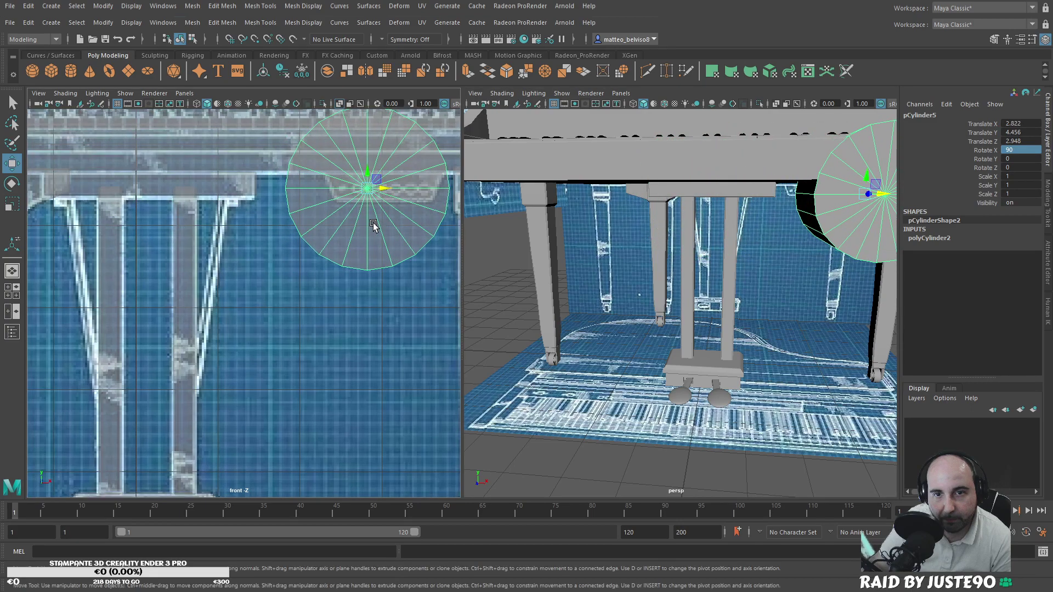
# Step: Shrink the cylinder to about 0.058 scale, align it with an oval hole in the panel outline and widen its X scale to about 0.073
pyautogui.scroll(1, 373, 225)
pyautogui.press('r')
pyautogui.moveTo(391, 168); pyautogui.dragTo(235, 186)
pyautogui.press('w')
pyautogui.moveTo(400, 171); pyautogui.dragTo(378, 171)
pyautogui.press('r')
pyautogui.keyDown('alt'); pyautogui.moveTo(374, 201); pyautogui.dragTo(285, 280, button='middle'); pyautogui.keyUp('alt')
pyautogui.scroll(3, 296, 286)
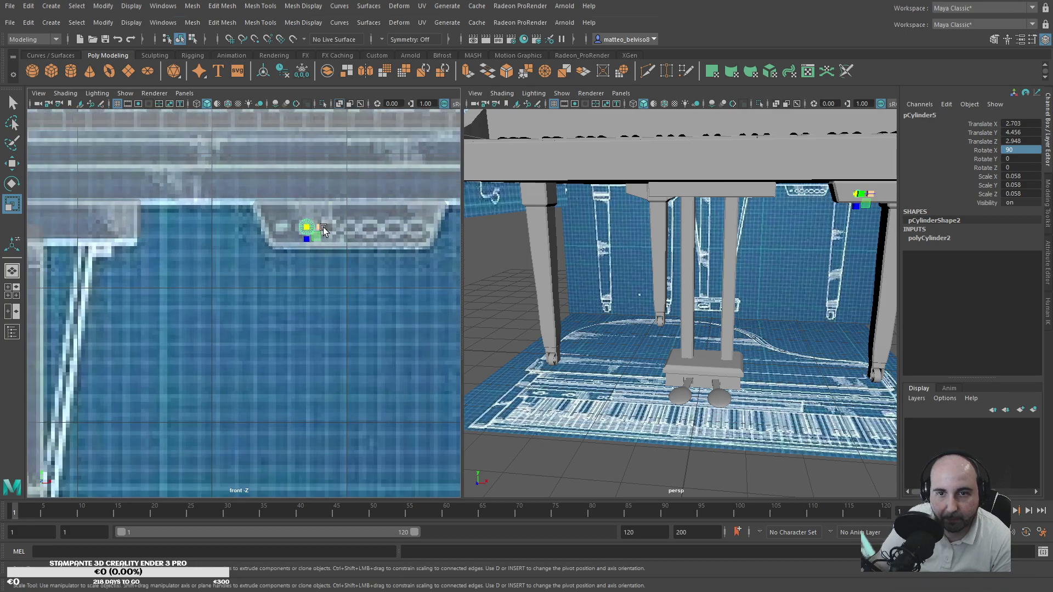
pyautogui.moveTo(319, 230); pyautogui.dragTo(323, 231)
pyautogui.press('w')
# Step: Flatten the cylinder to a Y scale of about 0.037 and set it into the panel box's front face at about Z 2.908
pyautogui.keyDown('alt'); pyautogui.moveTo(809, 241); pyautogui.dragTo(731, 236); pyautogui.keyUp('alt')
pyautogui.keyDown('alt'); pyautogui.moveTo(727, 234); pyautogui.dragTo(748, 245, button='right'); pyautogui.keyUp('alt')
pyautogui.keyDown('alt'); pyautogui.moveTo(747, 246); pyautogui.dragTo(708, 283); pyautogui.keyUp('alt')
pyautogui.press('r')
pyautogui.moveTo(557, 178); pyautogui.dragTo(556, 180)
pyautogui.moveTo(556, 178); pyautogui.dragTo(560, 179)
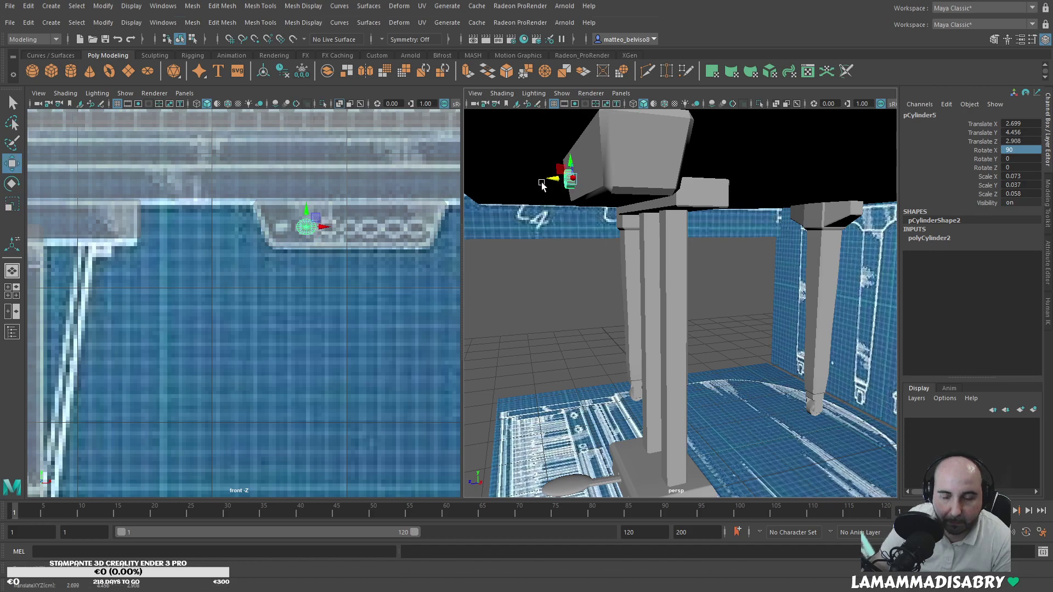
pyautogui.press('f')
pyautogui.keyDown('alt'); pyautogui.moveTo(553, 348); pyautogui.dragTo(695, 358); pyautogui.keyUp('alt')
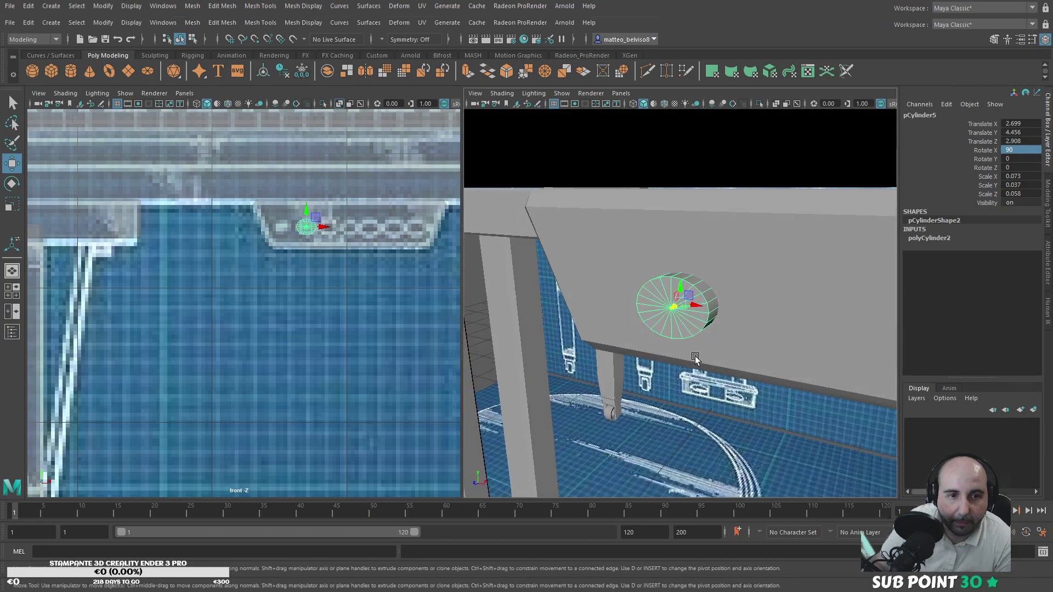
# Step: Duplicate the cylinder twice along the panel face to form an evenly spaced row of three
pyautogui.hotkey('ctrl', 'd')
pyautogui.moveTo(694, 305); pyautogui.dragTo(880, 326)
pyautogui.hotkey('ctrl', 'd')
pyautogui.hotkey('ctrl', 'd')
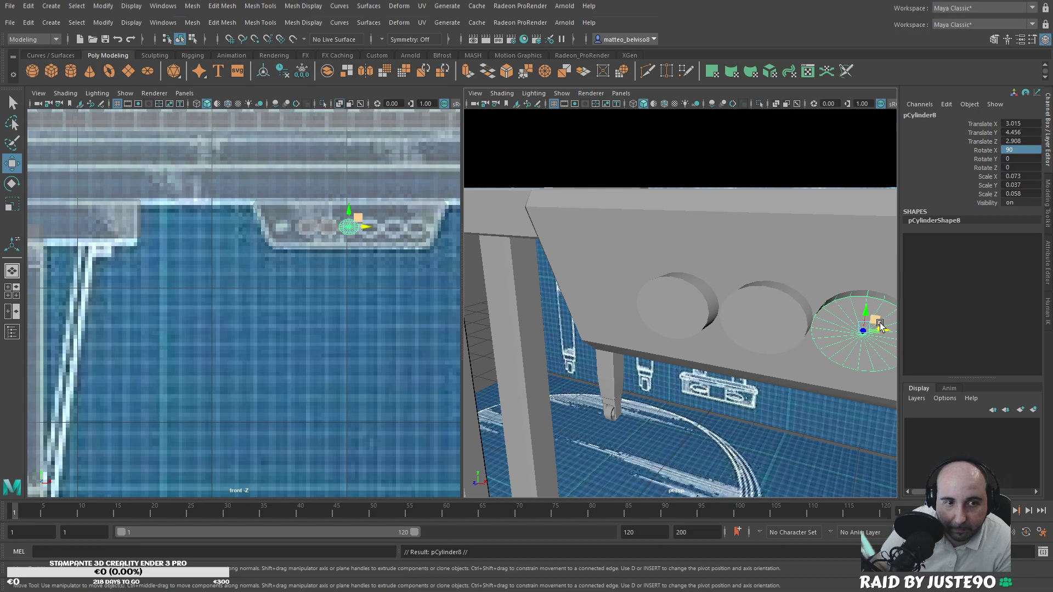
pyautogui.moveTo(582, 354)
pyautogui.keyDown('alt'); pyautogui.mouseDown()
pyautogui.moveTo(496, 352)
pyautogui.moveTo(567, 377)
pyautogui.moveTo(574, 342)
pyautogui.mouseUp(); pyautogui.keyUp('alt')
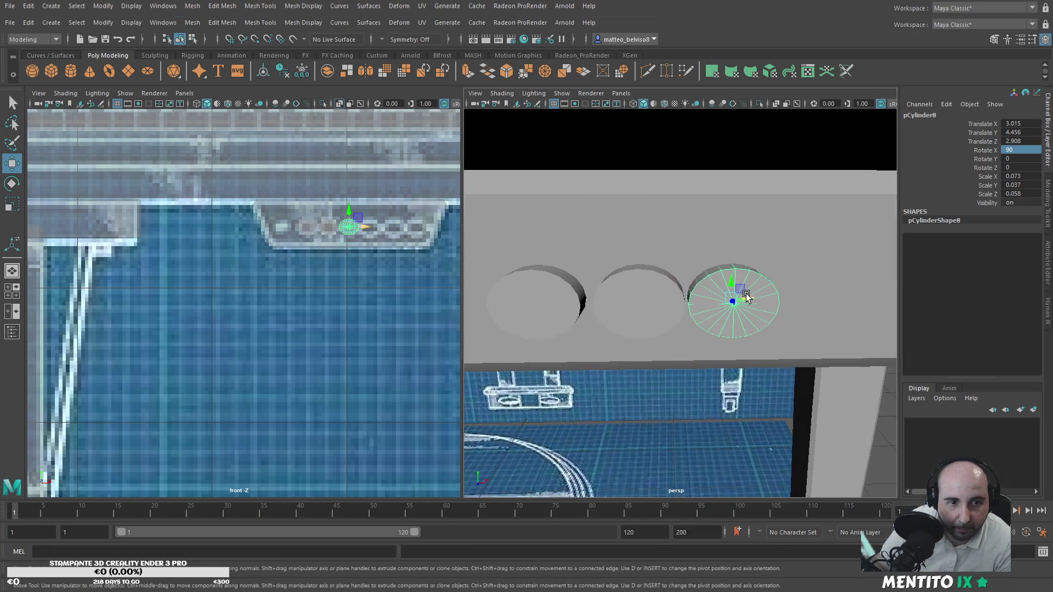
pyautogui.moveTo(748, 297); pyautogui.dragTo(753, 300)
# Step: Duplicate the three cylinders together and shift the copies along X to continue the row over the remaining oval holes
pyautogui.keyDown('shift'); pyautogui.click(671, 306); pyautogui.keyUp('shift')
pyautogui.keyDown('shift'); pyautogui.click(573, 321); pyautogui.keyUp('shift')
pyautogui.hotkey('ctrl', 'd')
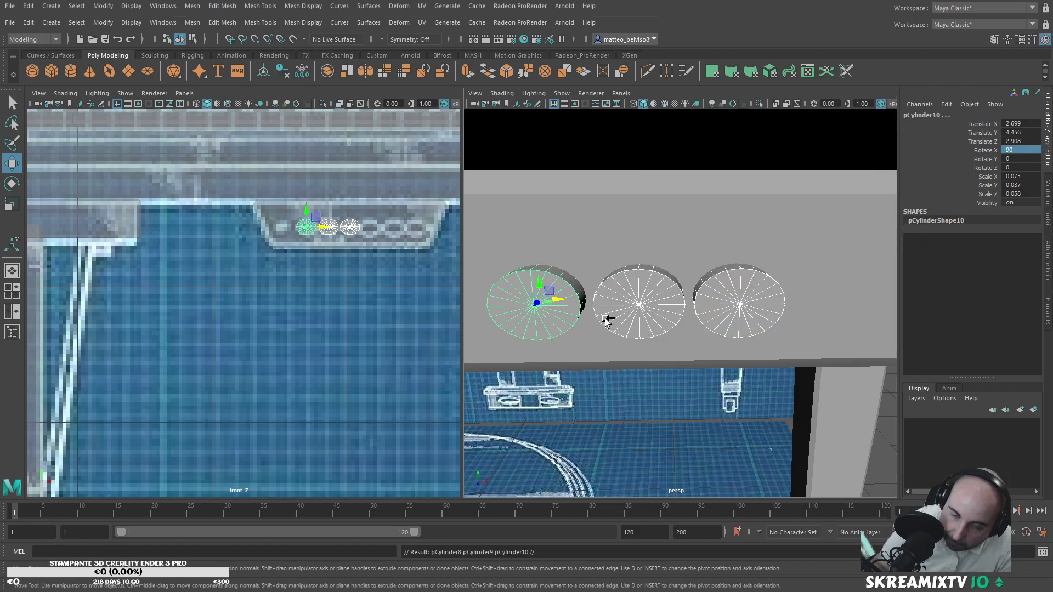
pyautogui.moveTo(604, 321); pyautogui.dragTo(851, 324, button='middle')
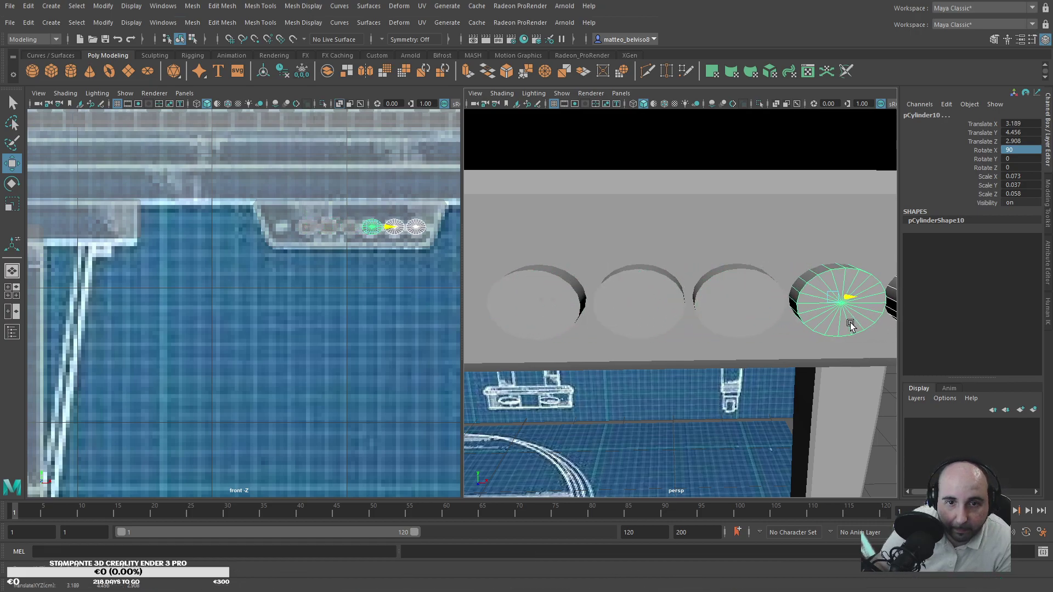
pyautogui.keyDown('alt'); pyautogui.moveTo(849, 324); pyautogui.dragTo(732, 338, button='right'); pyautogui.keyUp('alt')
pyautogui.keyDown('alt'); pyautogui.moveTo(732, 338); pyautogui.dragTo(735, 337); pyautogui.keyUp('alt')
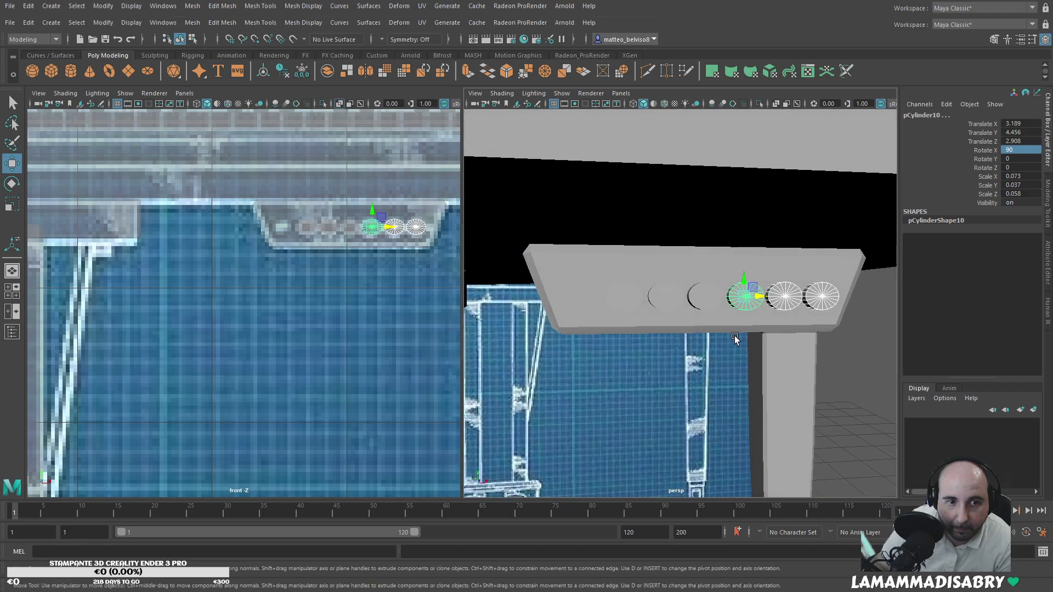
# Step: Duplicate the original cylinder and move the copy to about X 2.517, over the small hole at the row's start
pyautogui.click(612, 296)
pyautogui.hotkey('ctrl', 'd')
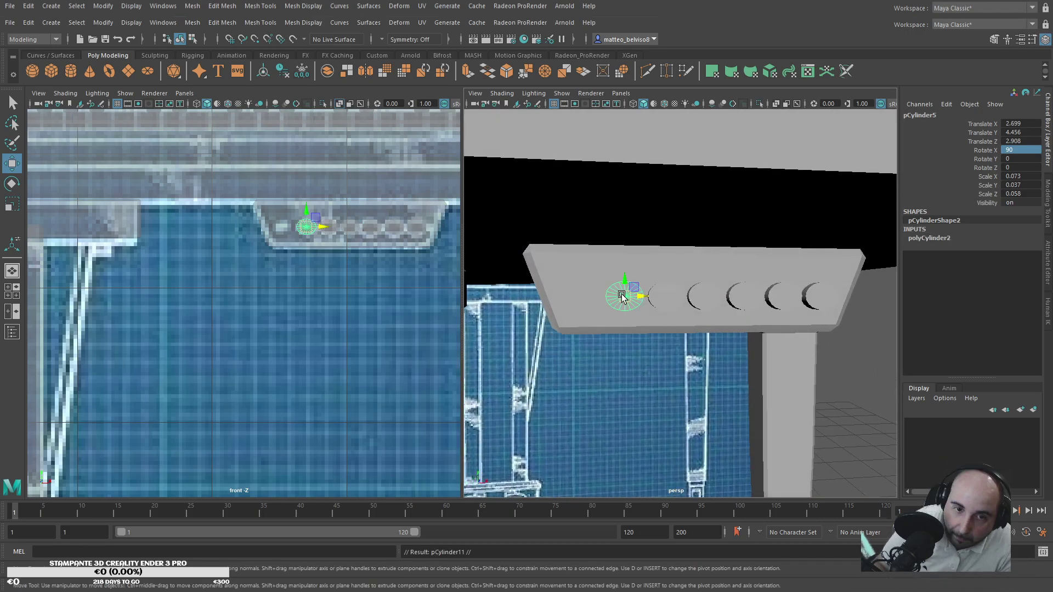
pyautogui.moveTo(643, 295); pyautogui.dragTo(597, 295)
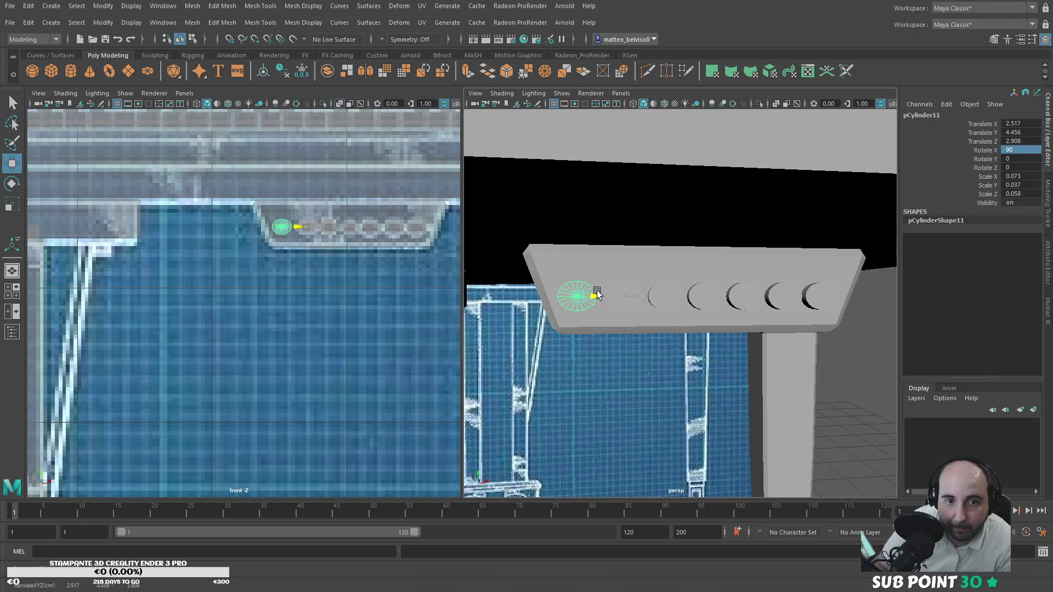
# Step: Scale down the first cylinder of the panel row to about X 0.059, Y 0.031, Z 0.049 to match its smaller hole
pyautogui.press('f')
pyautogui.press('r')
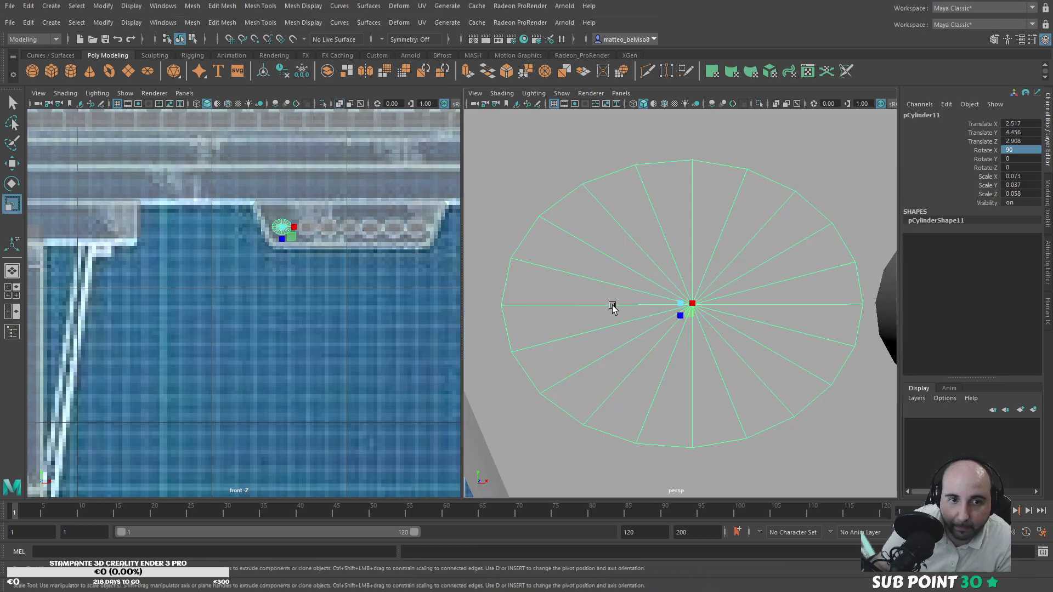
pyautogui.moveTo(700, 305); pyautogui.dragTo(693, 304)
pyautogui.hotkey('ctrl', 'z')
pyautogui.keyDown('alt'); pyautogui.moveTo(657, 344); pyautogui.dragTo(723, 335); pyautogui.keyUp('alt')
pyautogui.scroll(-6, 696, 347)
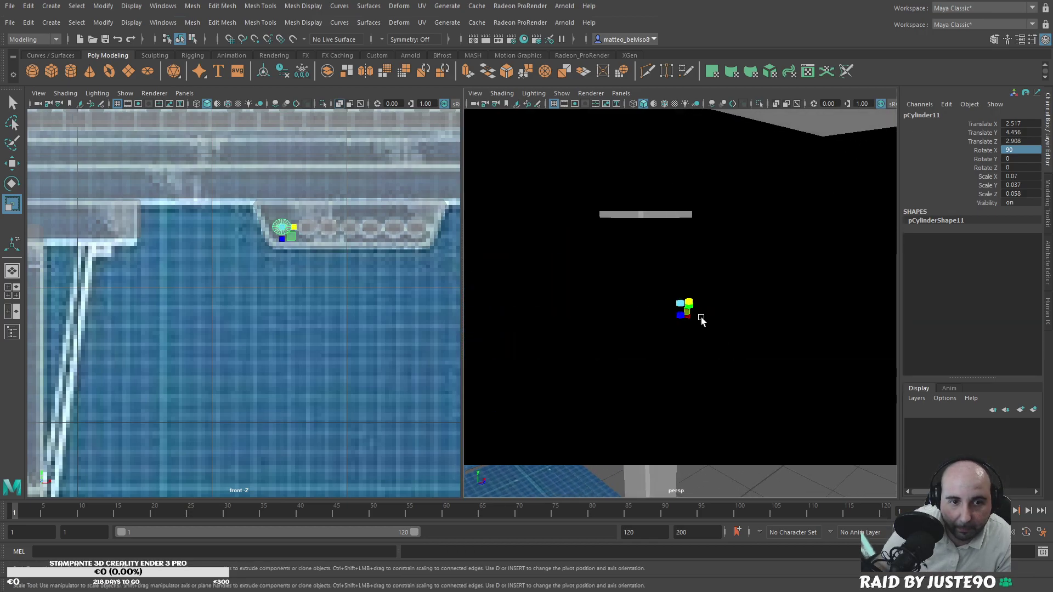
pyautogui.scroll(-3, 708, 325)
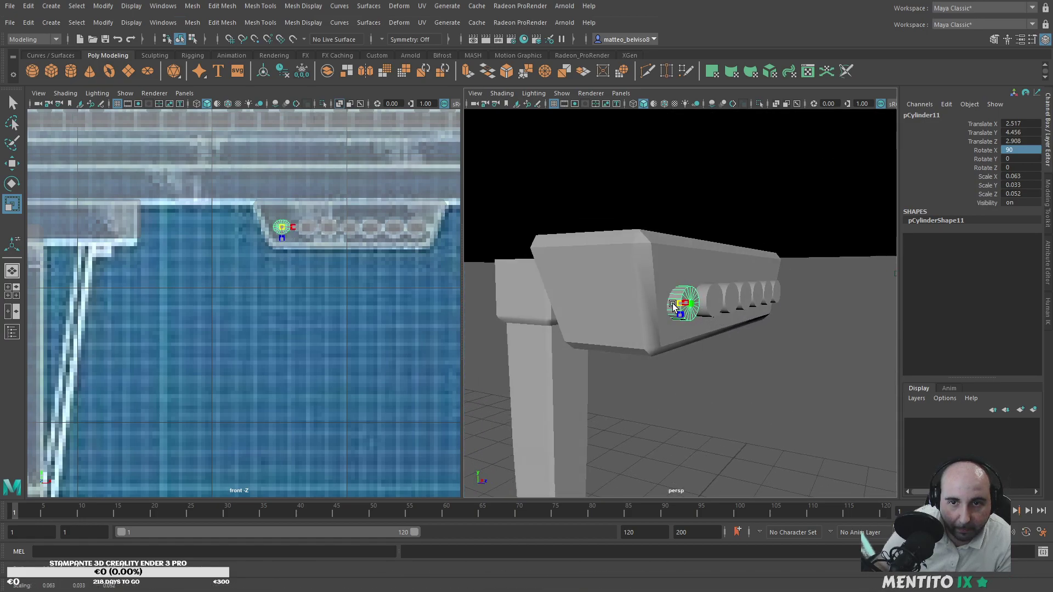
pyautogui.moveTo(671, 304); pyautogui.dragTo(672, 304)
pyautogui.keyDown('alt'); pyautogui.moveTo(693, 346); pyautogui.dragTo(657, 333); pyautogui.keyUp('alt')
# Step: Bevel the small first cylinder of the row with a fraction of 0.5 and one segment
pyautogui.click(723, 315)
pyautogui.keyDown('shift'); pyautogui.click(784, 304); pyautogui.keyUp('shift')
pyautogui.keyDown('alt'); pyautogui.moveTo(786, 304); pyautogui.dragTo(631, 312, button='middle'); pyautogui.keyUp('alt')
pyautogui.click(528, 319)
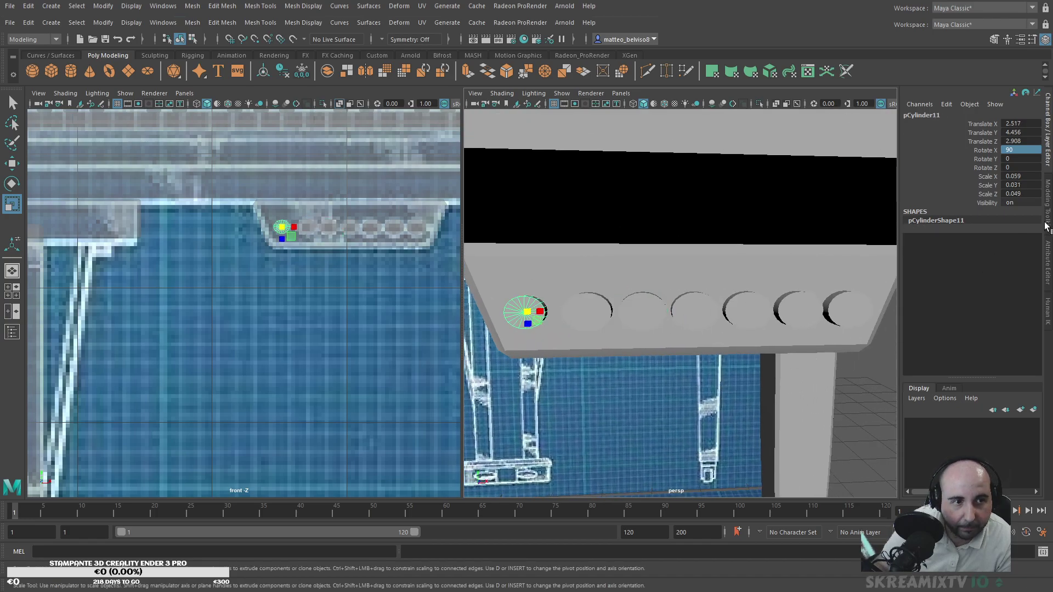
pyautogui.click(1048, 203)
pyautogui.click(986, 369)
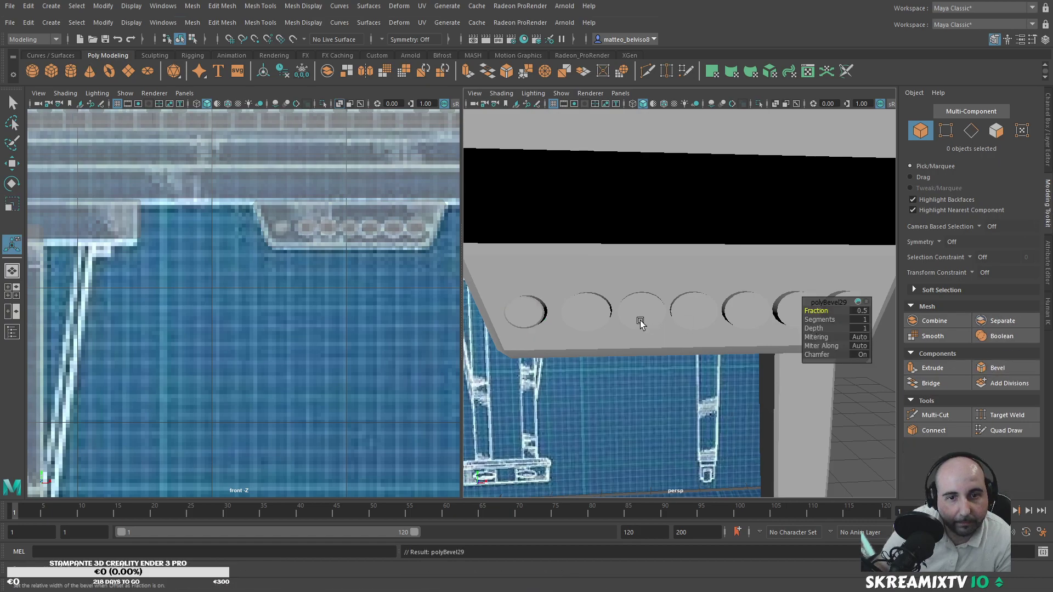
# Step: Apply the same 0.5-fraction, one-segment bevel to each of the six remaining cylinders along the panel row
pyautogui.click(599, 317)
pyautogui.press('g')
pyautogui.click(642, 311)
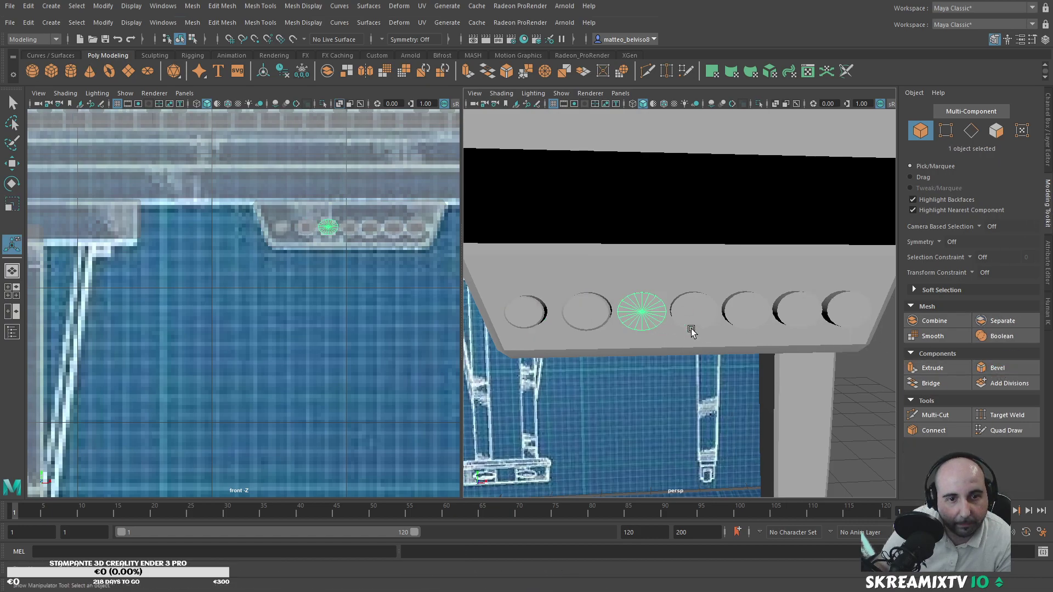
pyautogui.click(997, 367)
pyautogui.click(695, 311)
pyautogui.click(1006, 366)
pyautogui.click(746, 311)
pyautogui.click(997, 368)
pyautogui.click(795, 312)
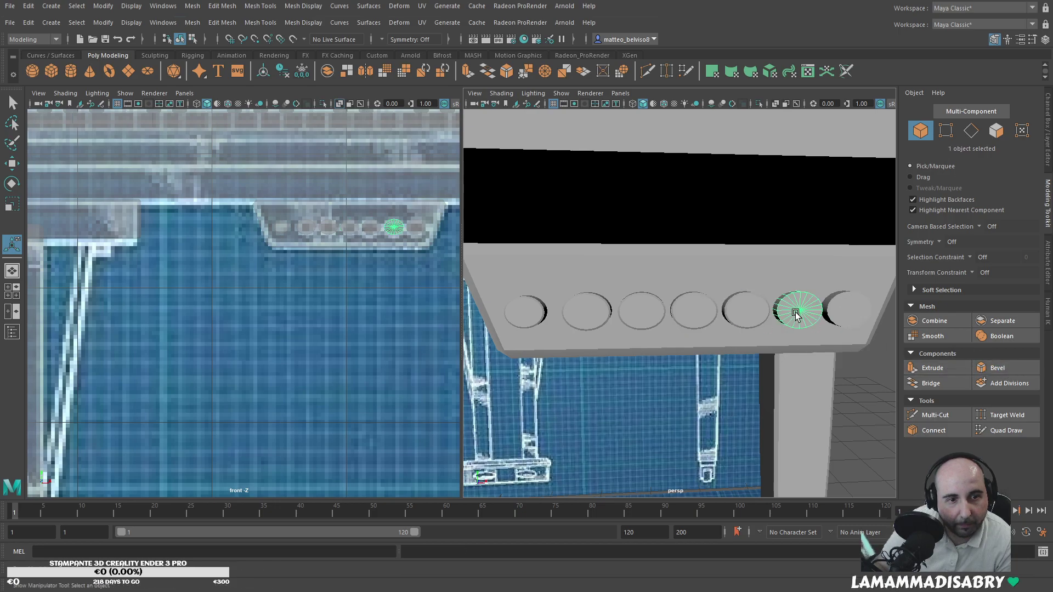
pyautogui.click(997, 368)
pyautogui.click(845, 289)
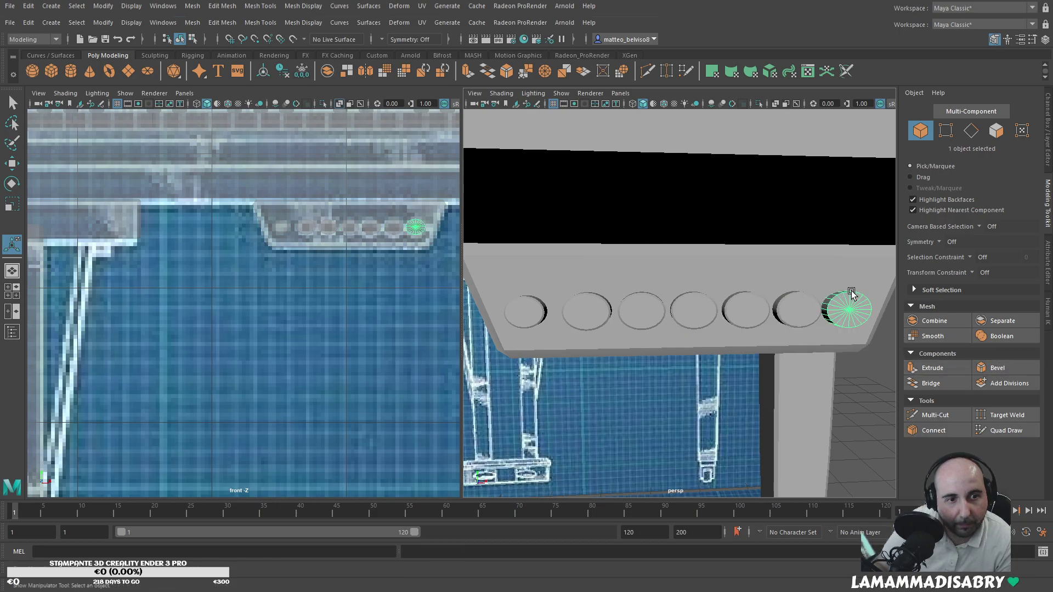
pyautogui.click(998, 367)
# Step: Check the panel from the whole-piano view and save the scene as Piano forte a coda.mb
pyautogui.keyDown('alt'); pyautogui.moveTo(690, 329); pyautogui.dragTo(653, 347, button='right'); pyautogui.keyUp('alt')
pyautogui.keyDown('alt'); pyautogui.moveTo(653, 348); pyautogui.dragTo(652, 387); pyautogui.keyUp('alt')
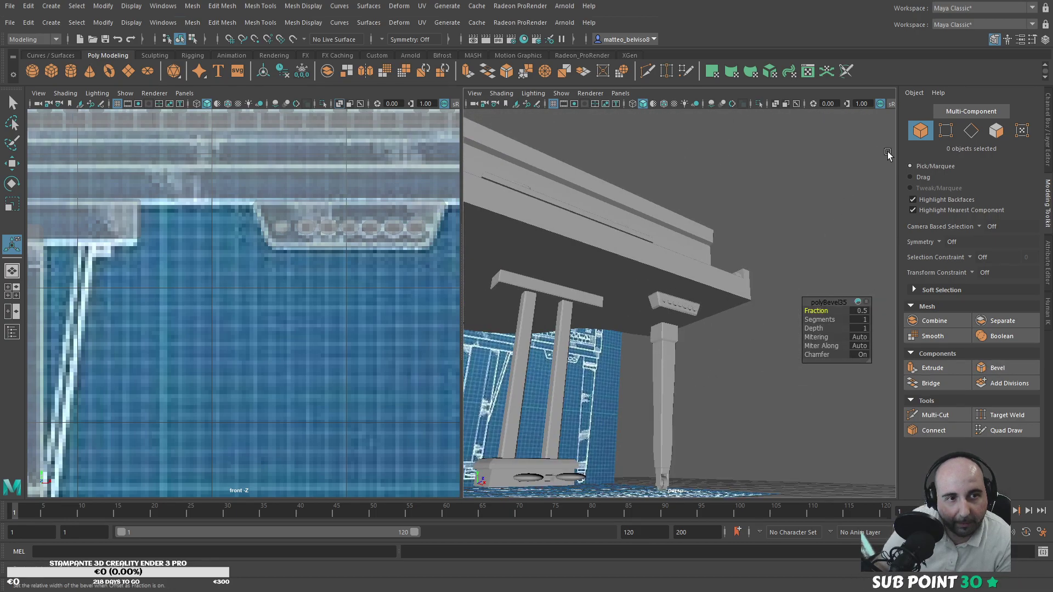
pyautogui.click(920, 138)
pyautogui.keyDown('alt'); pyautogui.moveTo(818, 203); pyautogui.dragTo(762, 221); pyautogui.keyUp('alt')
pyautogui.scroll(-3, 762, 220)
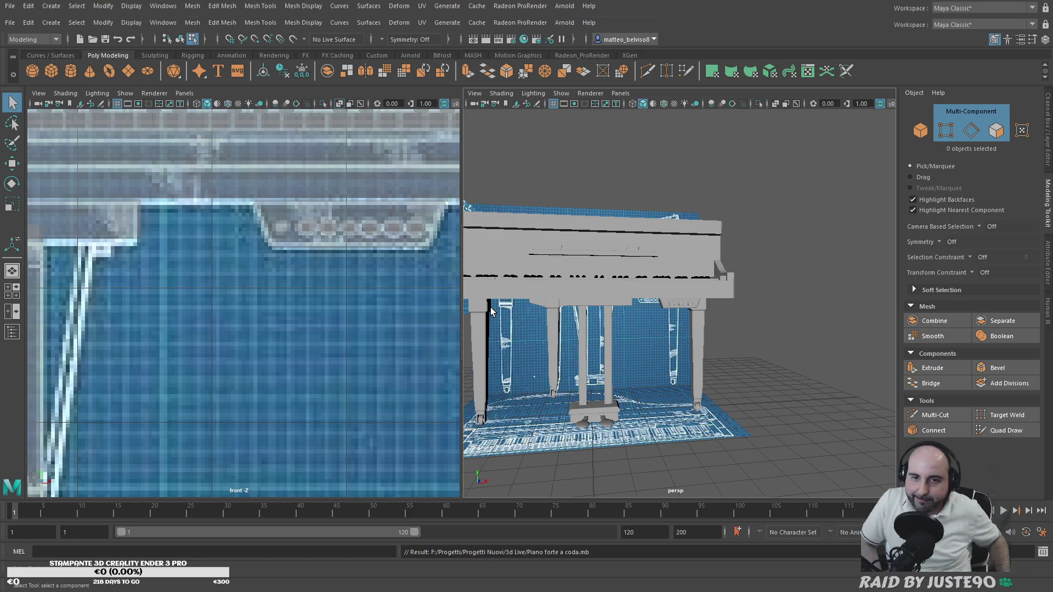
# Step: Create a polygon cube and raise it to about Y 3.74, between the upper ends of the two pedal posts
pyautogui.click(51, 71)
pyautogui.keyDown('alt'); pyautogui.moveTo(206, 374); pyautogui.dragTo(322, 340, button='middle'); pyautogui.keyUp('alt')
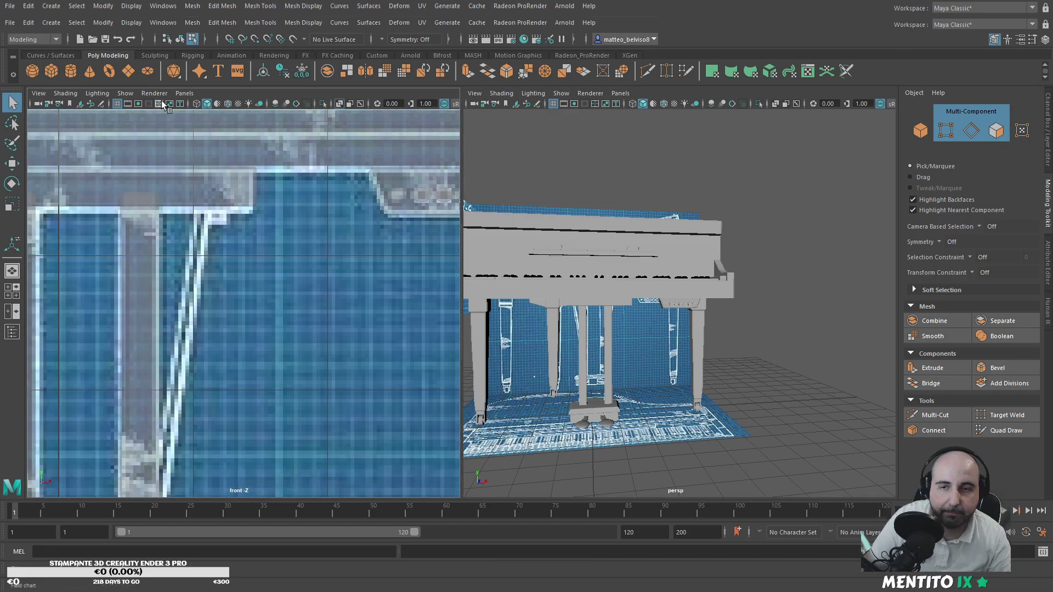
pyautogui.scroll(-10, 247, 283)
pyautogui.press('w')
pyautogui.moveTo(230, 366); pyautogui.dragTo(230, 288)
pyautogui.scroll(6, 231, 288)
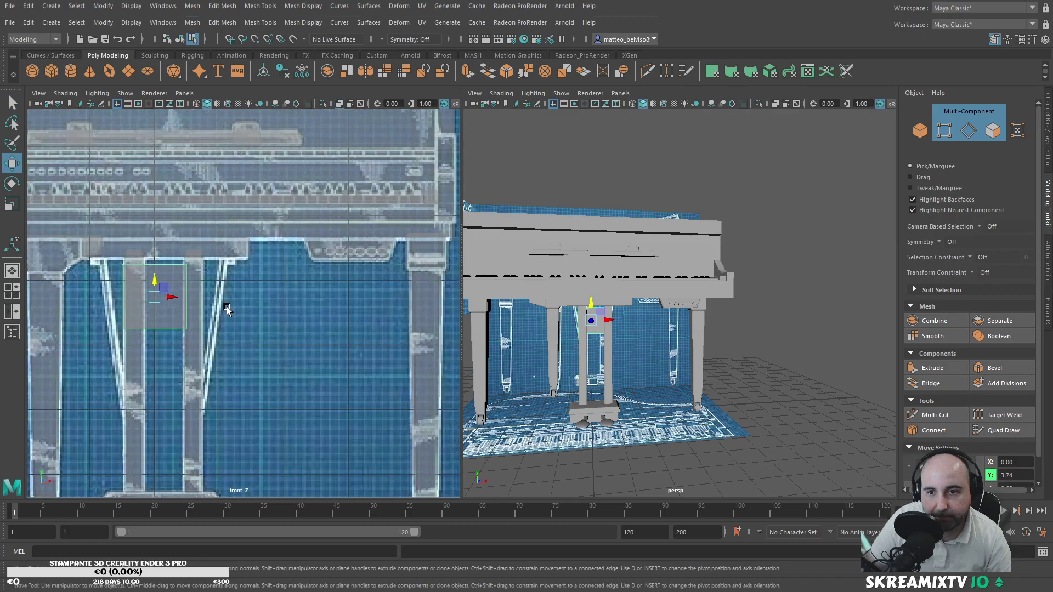
# Step: Tilt the cube, move it onto the blueprint's slanted brace beside the first pedal post, and shrink it to about 0.17
pyautogui.press('r')
pyautogui.keyDown('alt'); pyautogui.moveTo(172, 323); pyautogui.dragTo(333, 310, button='middle'); pyautogui.keyUp('alt')
pyautogui.press('e')
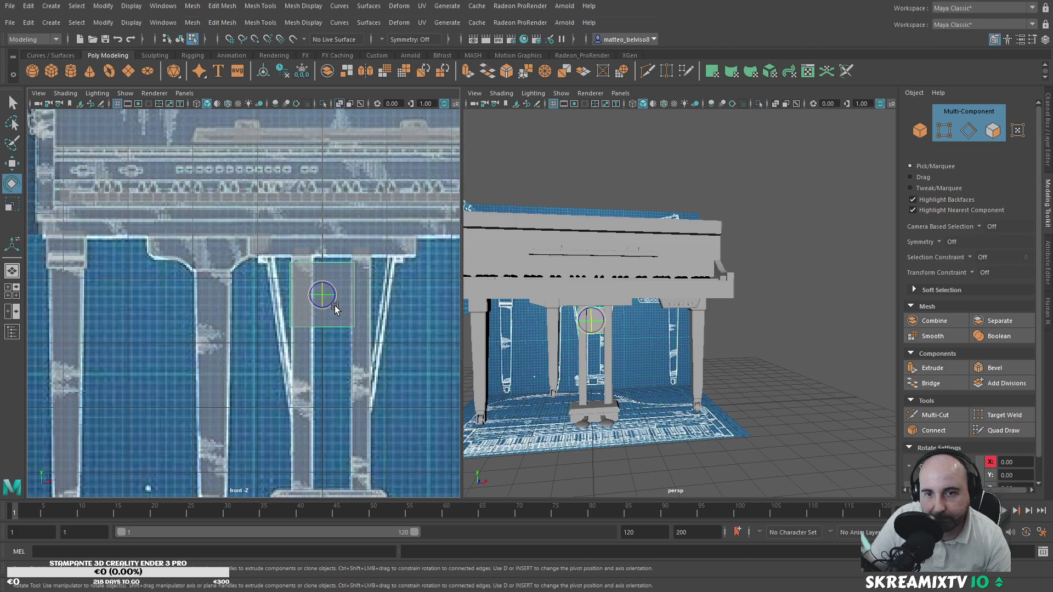
pyautogui.moveTo(327, 311); pyautogui.dragTo(275, 299)
pyautogui.press('r')
pyautogui.press('w')
pyautogui.press('r')
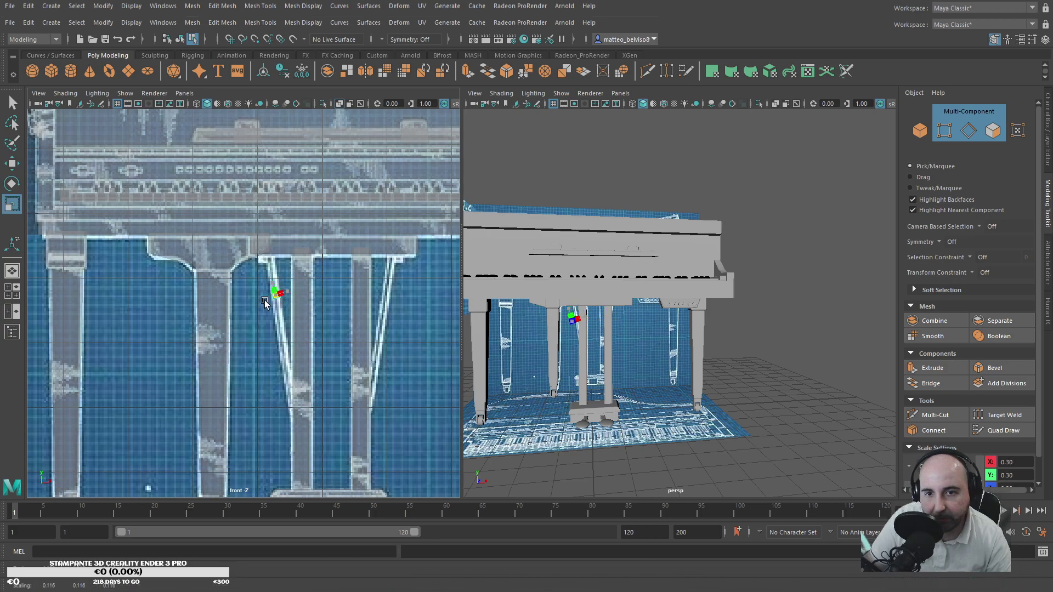
pyautogui.scroll(6, 286, 297)
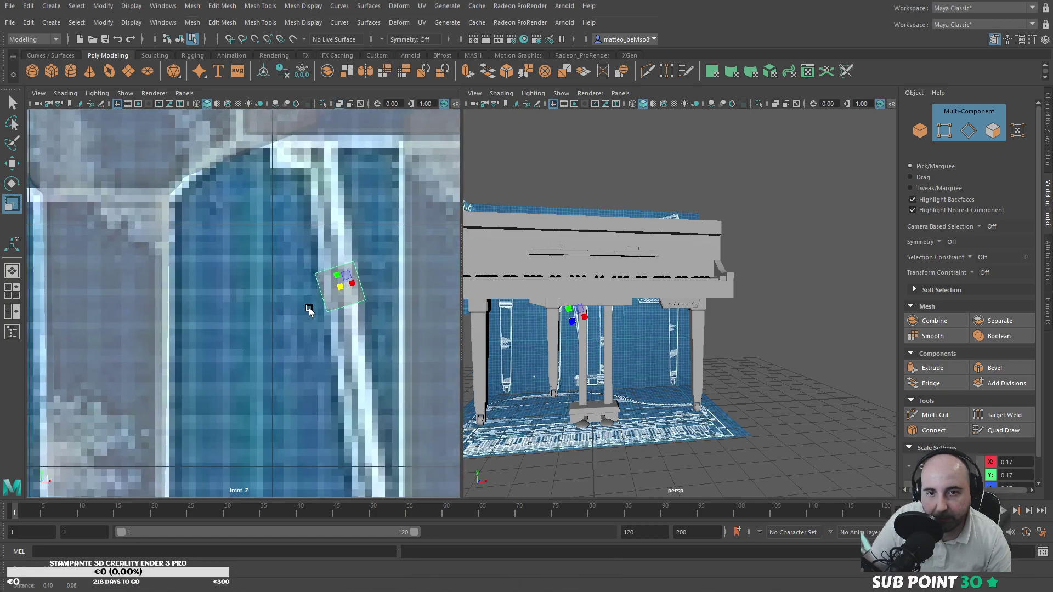
# Step: Match the cube's tilt to the blueprint brace, reduce its scale to about 0.14, and stretch it lengthwise along the brace
pyautogui.press('e')
pyautogui.moveTo(350, 289); pyautogui.dragTo(347, 292)
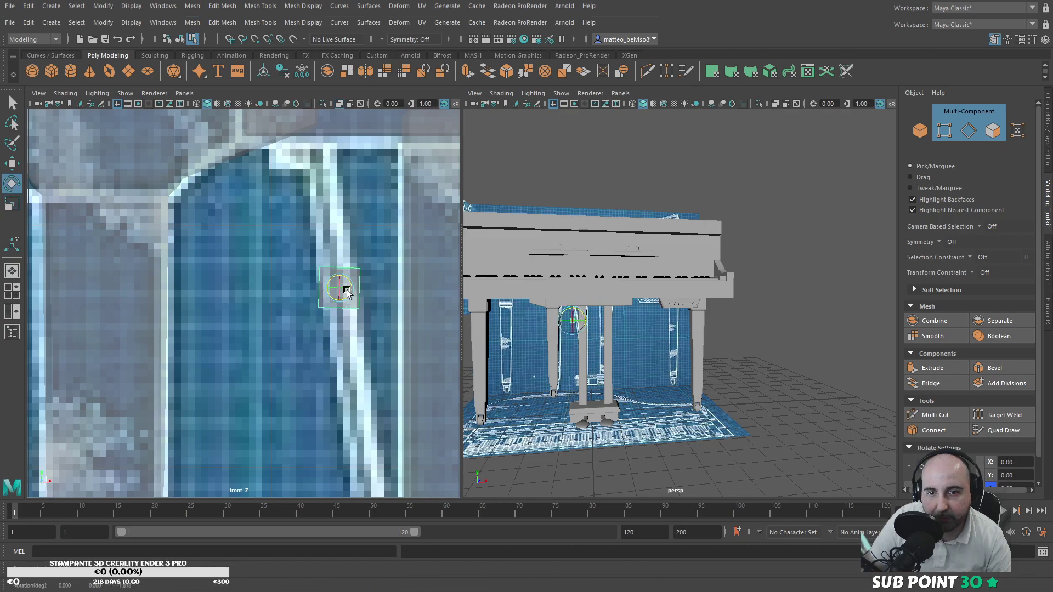
pyautogui.press('r')
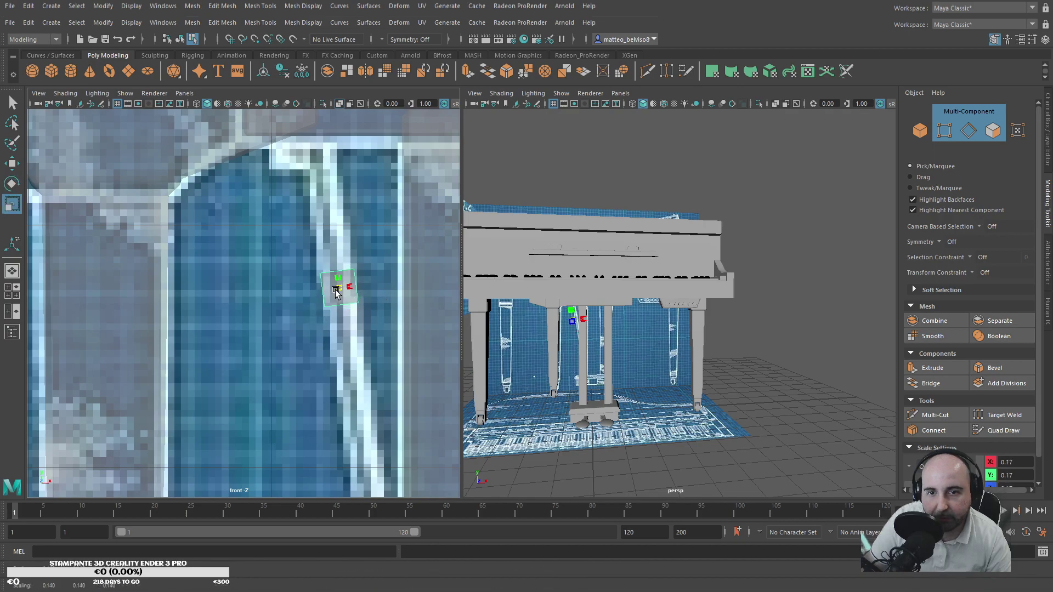
pyautogui.hotkey('ctrl', 'z')
pyautogui.moveTo(352, 277); pyautogui.dragTo(321, 146)
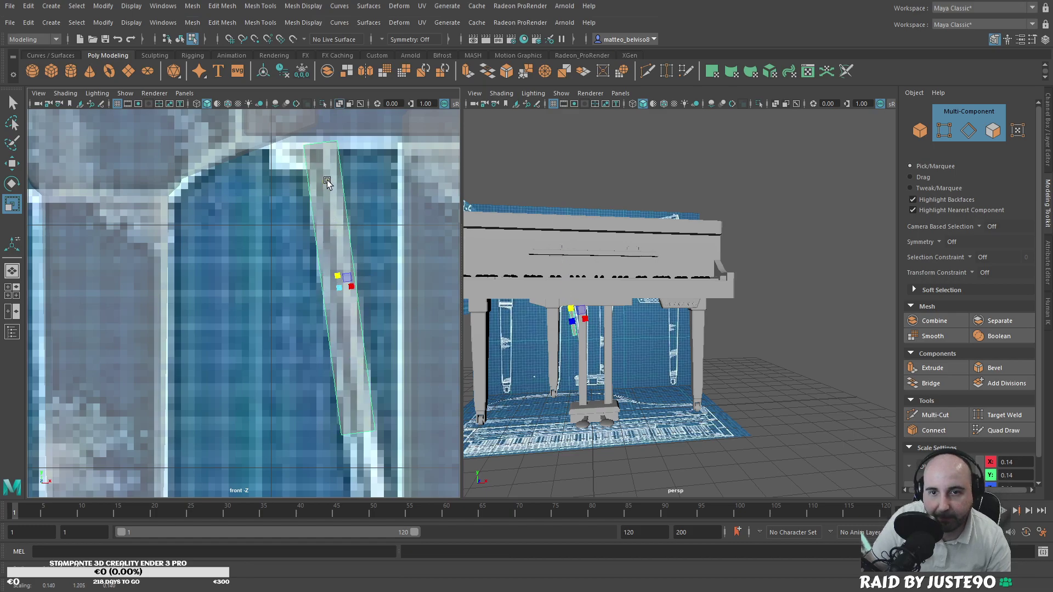
# Step: Reposition the brace at about X -0.60, Y 3.12 and lengthen it so its lower end reaches the pedal post
pyautogui.scroll(-5, 352, 316)
pyautogui.moveTo(265, 296); pyautogui.dragTo(291, 335)
pyautogui.press('w')
pyautogui.hotkey('ctrl', 'z')
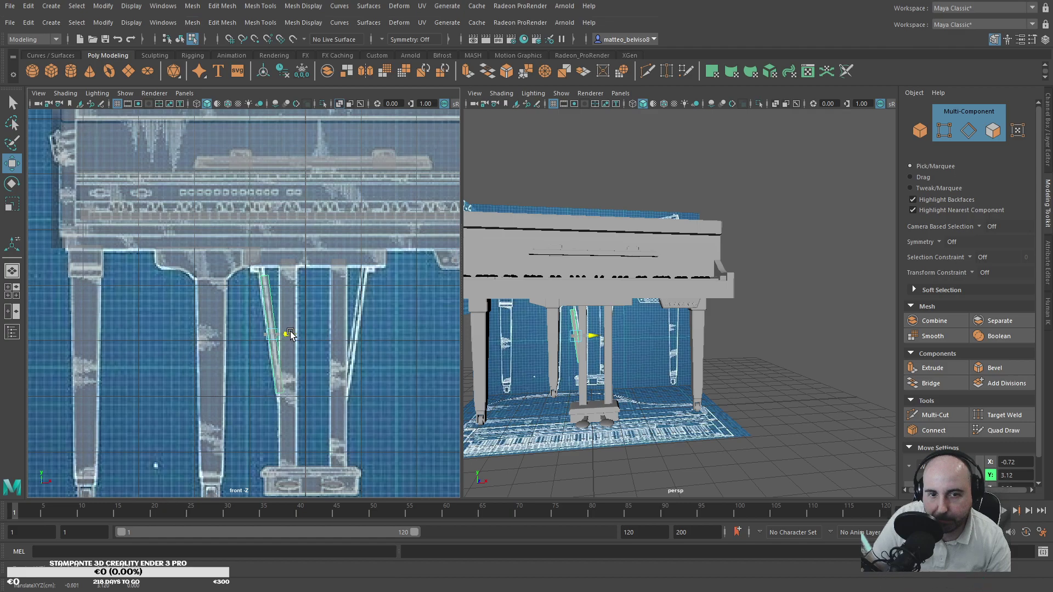
pyautogui.press('r')
pyautogui.moveTo(272, 324); pyautogui.dragTo(269, 313)
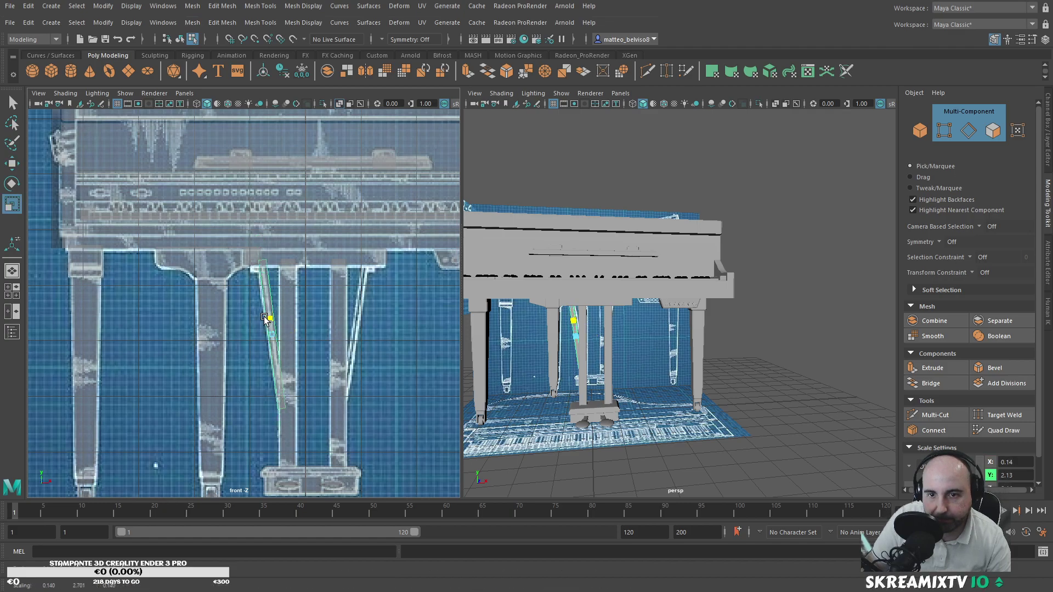
pyautogui.press('w')
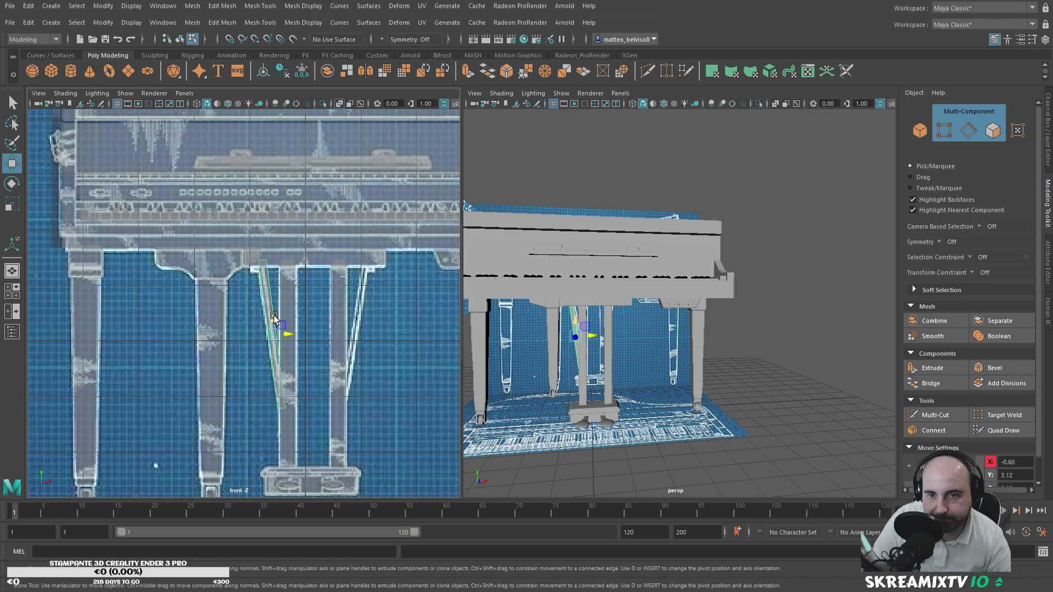
pyautogui.moveTo(274, 319); pyautogui.dragTo(274, 322)
# Step: Thin the brace to an X scale of 0.12, fine-tune its tilt, and set its Y scale to about 2.60
pyautogui.moveTo(560, 354)
pyautogui.keyDown('alt'); pyautogui.mouseDown()
pyautogui.moveTo(653, 367)
pyautogui.moveTo(571, 344)
pyautogui.moveTo(588, 344)
pyautogui.moveTo(541, 348)
pyautogui.mouseUp(); pyautogui.keyUp('alt')
pyautogui.press('r')
pyautogui.scroll(5, 552, 348)
pyautogui.keyDown('alt'); pyautogui.moveTo(553, 348); pyautogui.dragTo(769, 297, button='middle'); pyautogui.keyUp('alt')
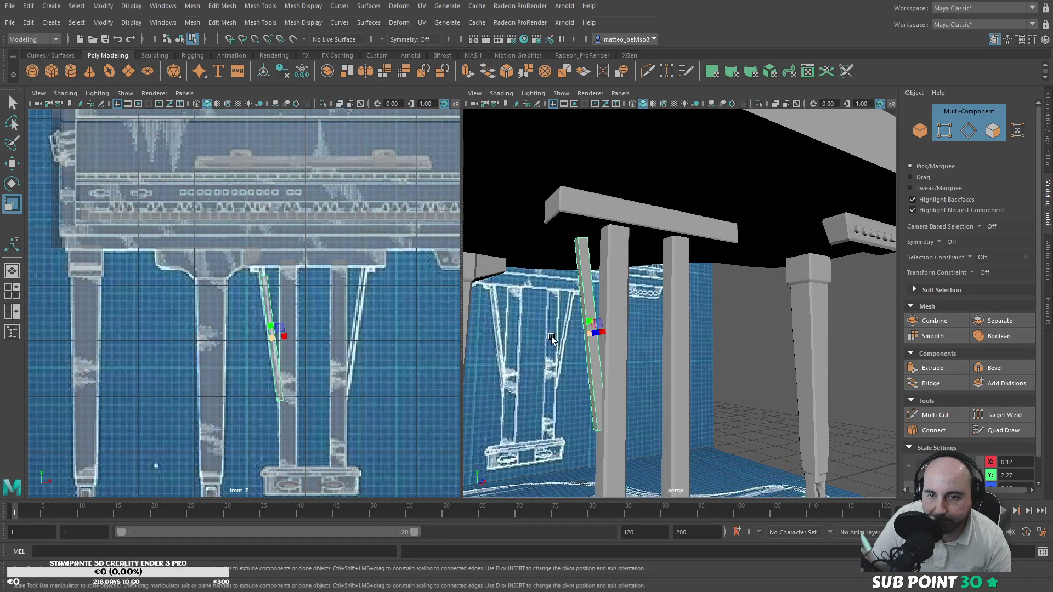
pyautogui.press('e')
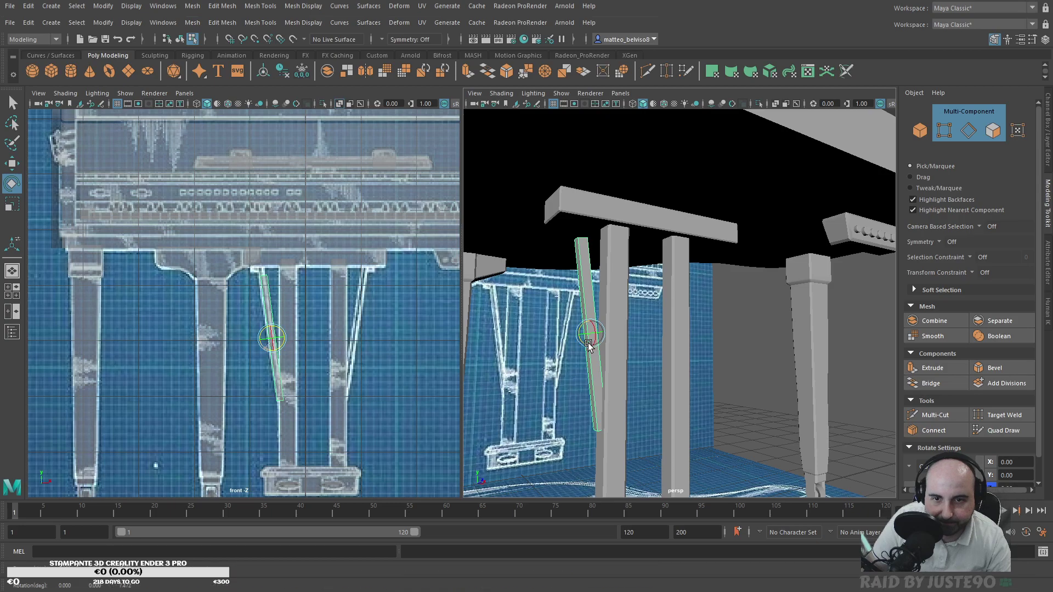
pyautogui.moveTo(589, 344); pyautogui.dragTo(590, 344)
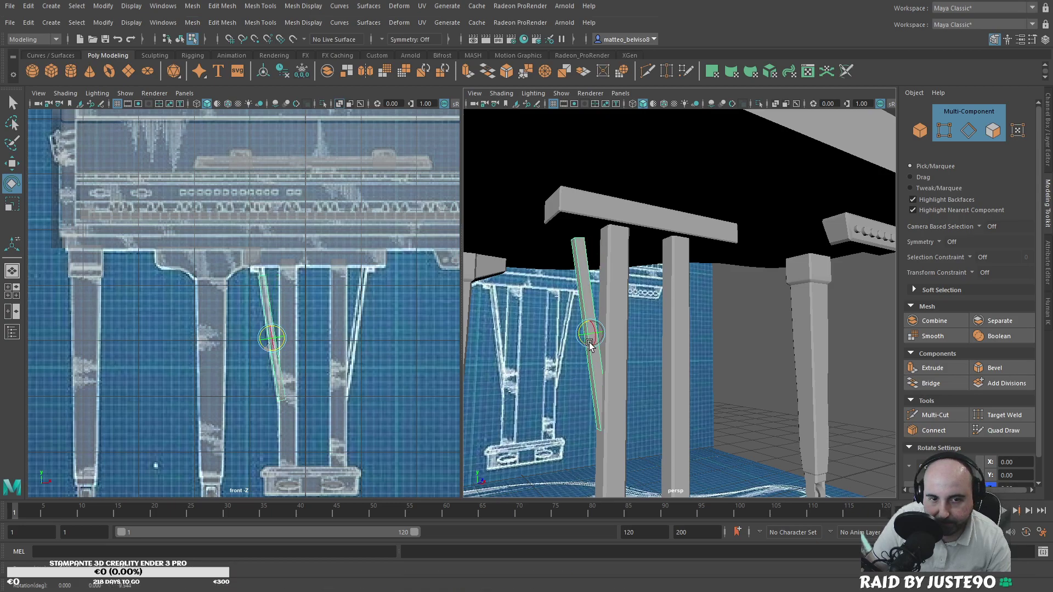
pyautogui.moveTo(589, 345); pyautogui.dragTo(585, 317)
pyautogui.press('r')
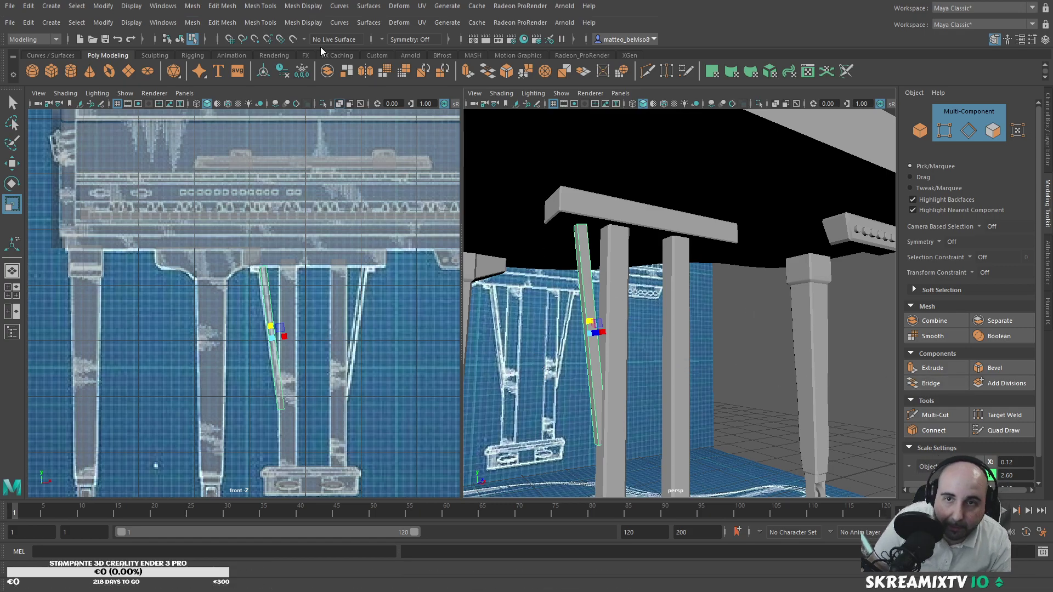
# Step: Try to shift the bottom edge of the slanted brace along X
pyautogui.keyDown('alt'); pyautogui.moveTo(547, 385); pyautogui.dragTo(595, 386); pyautogui.keyUp('alt')
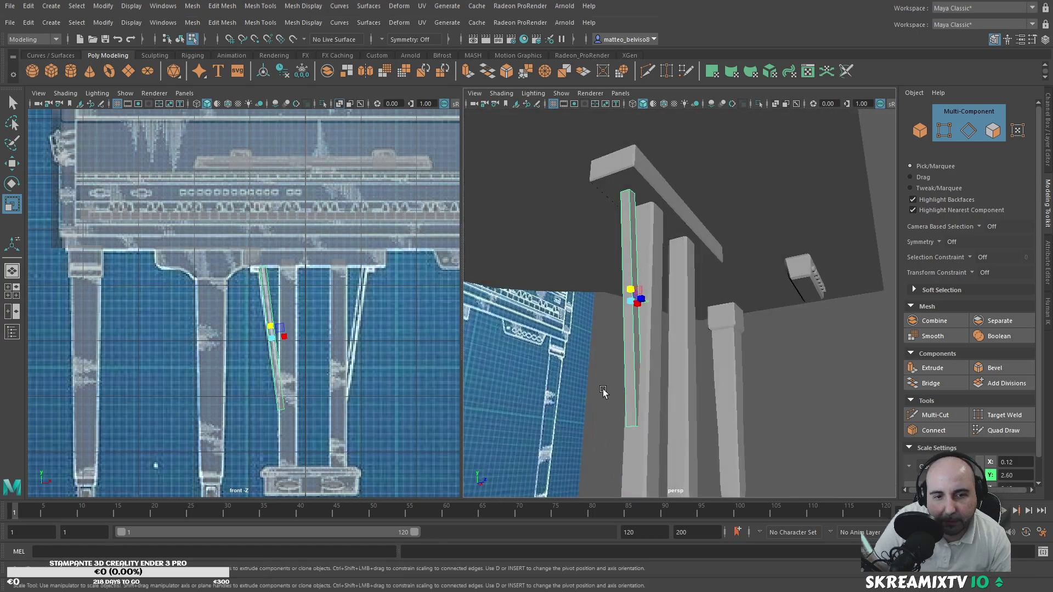
pyautogui.click(966, 130)
pyautogui.click(631, 425)
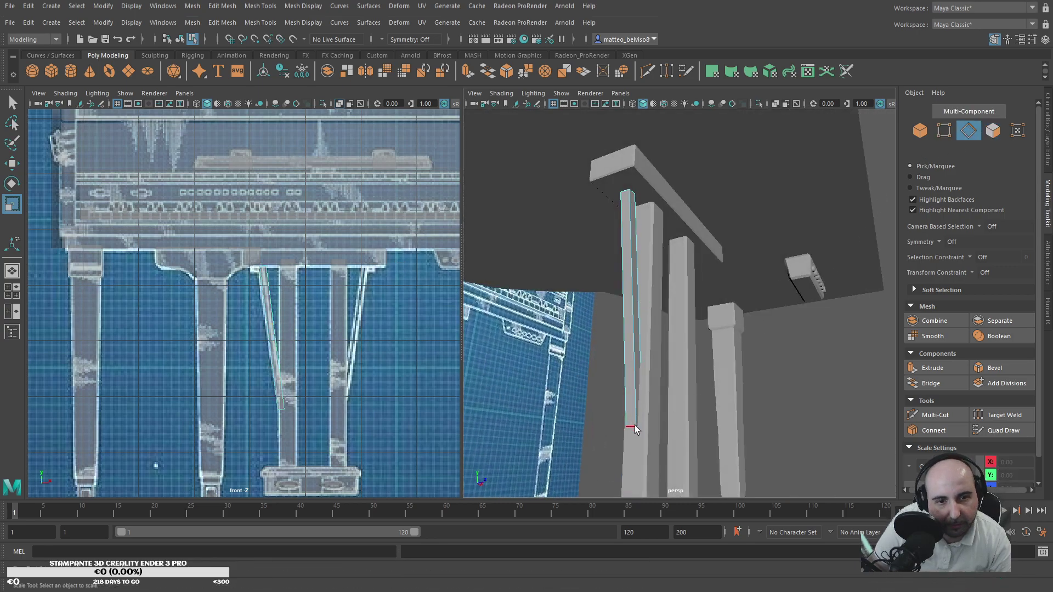
pyautogui.press('w')
pyautogui.moveTo(639, 426)
pyautogui.keyDown('alt'); pyautogui.mouseDown()
pyautogui.moveTo(634, 449)
pyautogui.moveTo(629, 441)
pyautogui.mouseUp(); pyautogui.keyUp('alt')
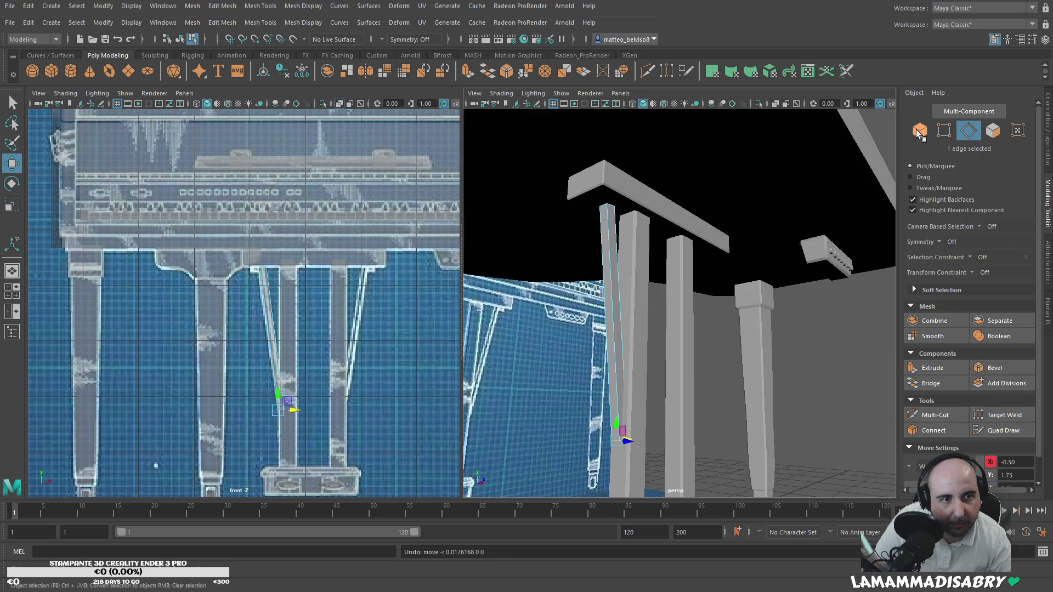
# Step: Insert an edge loop with Multi-Cut around the adjacent pedal post, level with the brace's lower end
pyautogui.click(917, 130)
pyautogui.click(633, 377)
pyautogui.keyDown('alt'); pyautogui.moveTo(676, 424); pyautogui.dragTo(655, 328, button='middle'); pyautogui.keyUp('alt')
pyautogui.click(919, 414)
pyautogui.keyDown('ctrl'); pyautogui.click(616, 334); pyautogui.keyUp('ctrl')
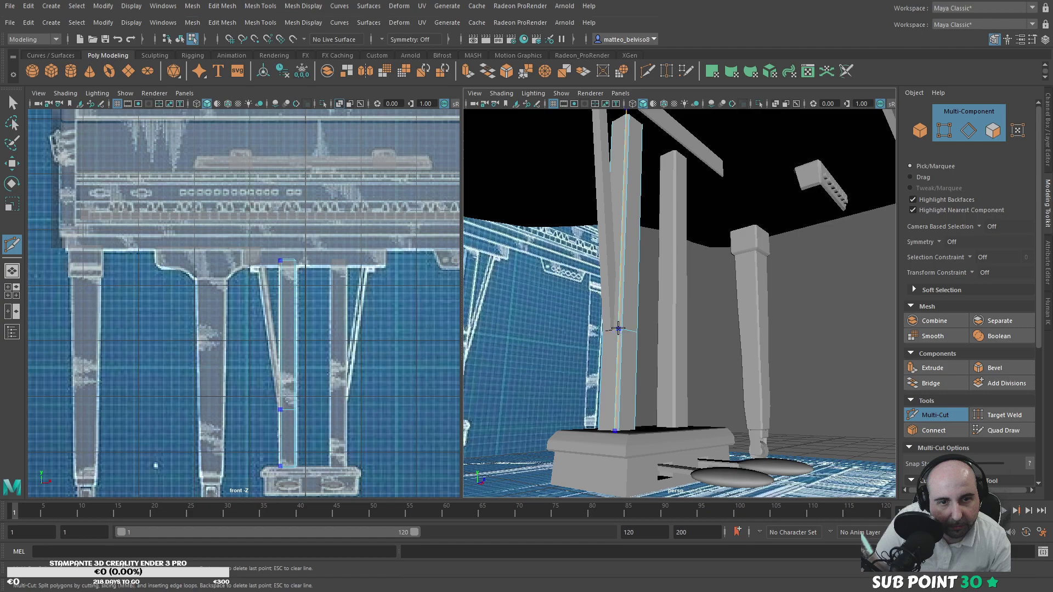
pyautogui.scroll(5, 543, 384)
pyautogui.keyDown('alt'); pyautogui.moveTo(572, 374); pyautogui.dragTo(606, 372, button='middle'); pyautogui.keyUp('alt')
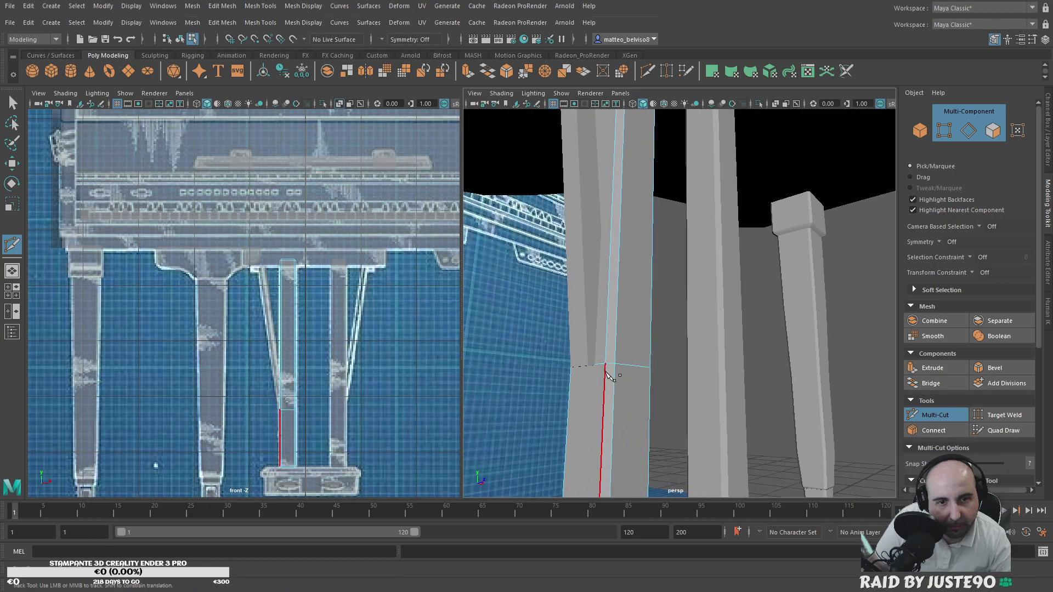
pyautogui.click(936, 415)
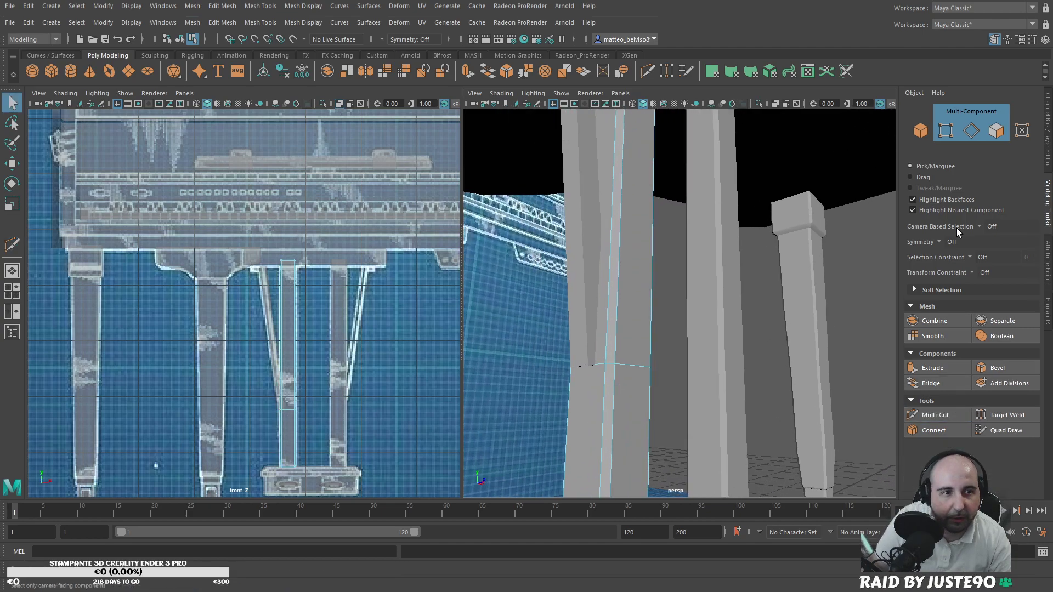
# Step: Insert an edge loop with Multi-Cut around the slanted brace, just below its upper end at the blueprint's small bracket
pyautogui.click(973, 138)
pyautogui.keyDown('alt'); pyautogui.moveTo(610, 307); pyautogui.dragTo(692, 425, button='middle'); pyautogui.keyUp('alt')
pyautogui.keyDown('alt'); pyautogui.moveTo(873, 258); pyautogui.dragTo(894, 334, button='middle'); pyautogui.keyUp('alt')
pyautogui.click(935, 415)
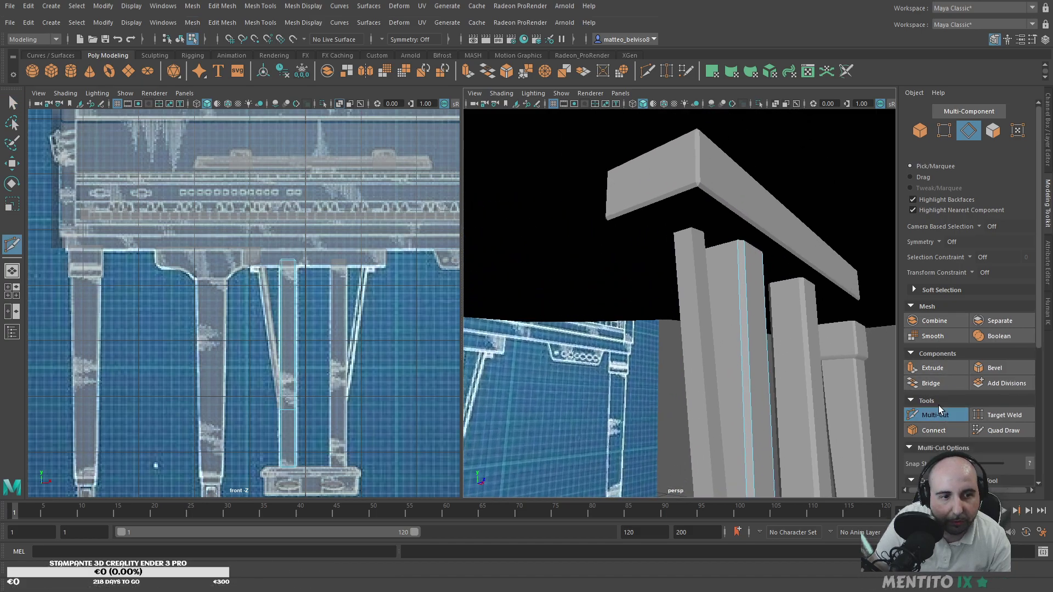
pyautogui.click(920, 131)
pyautogui.click(709, 256)
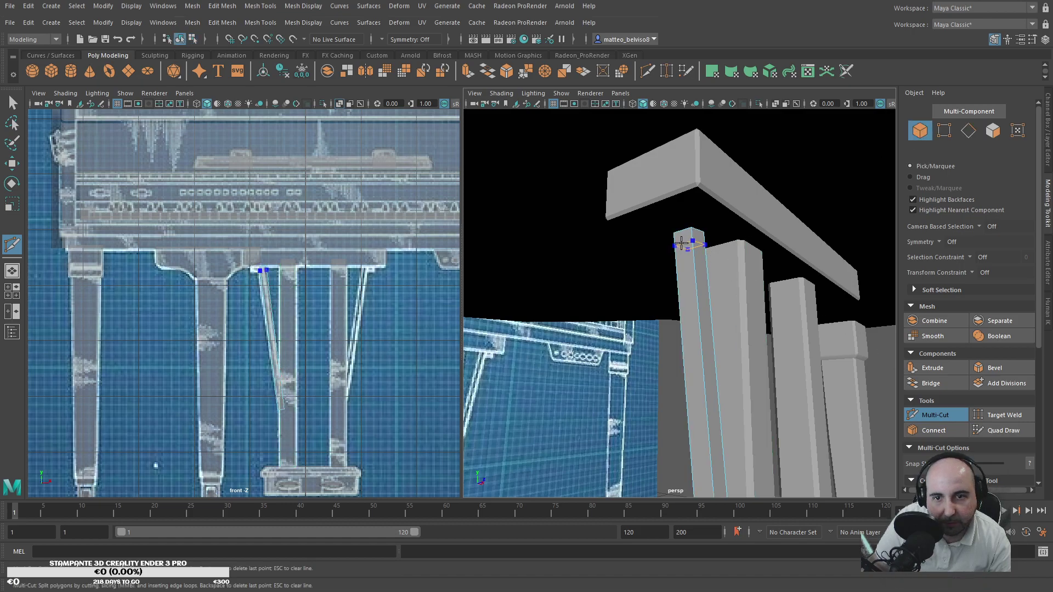
pyautogui.scroll(10, 445, 159)
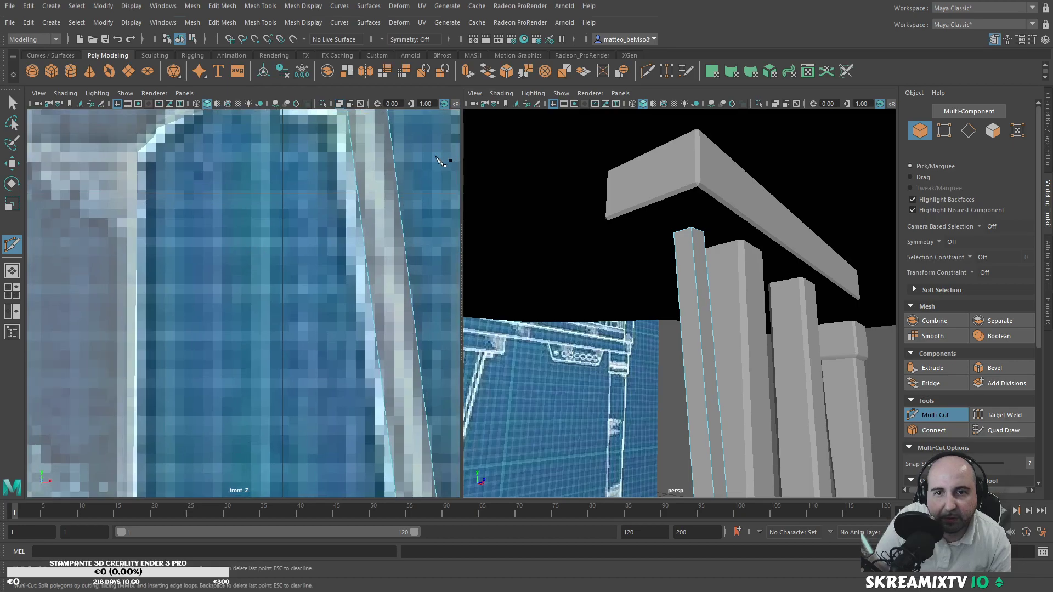
pyautogui.keyDown('alt'); pyautogui.moveTo(444, 159); pyautogui.dragTo(364, 223, button='middle'); pyautogui.keyUp('alt')
pyautogui.keyDown('ctrl'); pyautogui.click(354, 177); pyautogui.keyUp('ctrl')
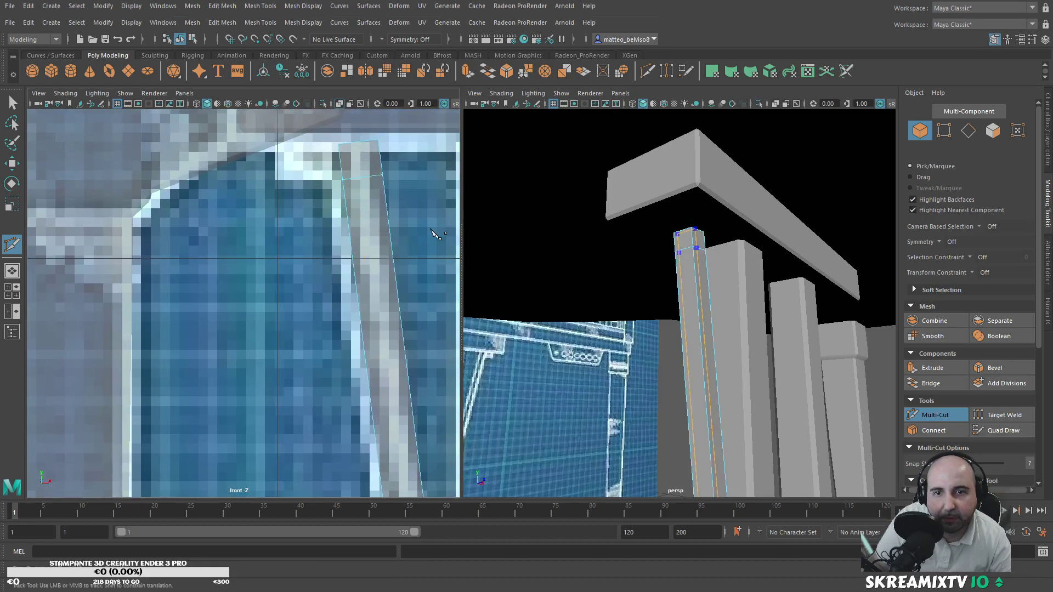
# Step: Extrude the side face at the brace's upper end outward along X to about -1.01, forming the blueprint's small bracket
pyautogui.click(933, 415)
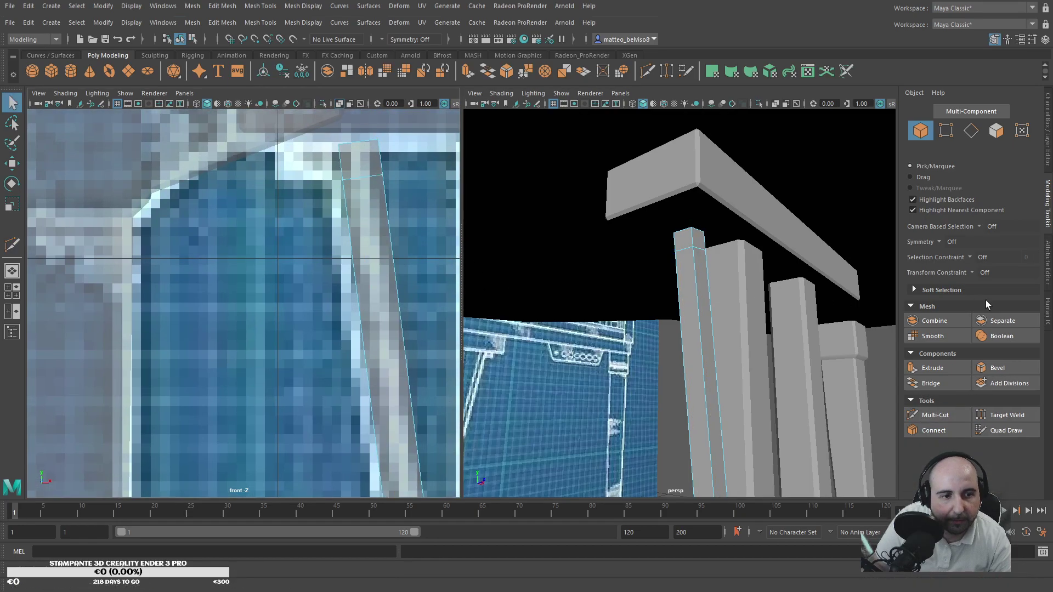
pyautogui.click(997, 130)
pyautogui.click(694, 247)
pyautogui.press('r')
pyautogui.click(683, 237)
pyautogui.press('w')
pyautogui.hotkey('ctrl', 'e')
pyautogui.moveTo(693, 243); pyautogui.dragTo(670, 234)
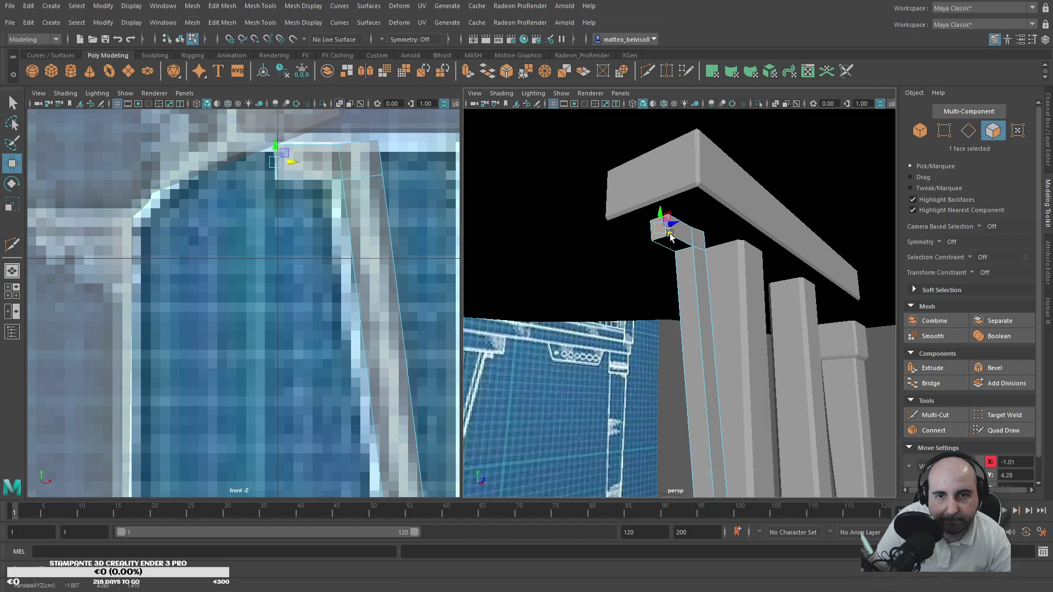
# Step: Raise the six top vertices of the bracket to a Y of about 4.37
pyautogui.click(967, 131)
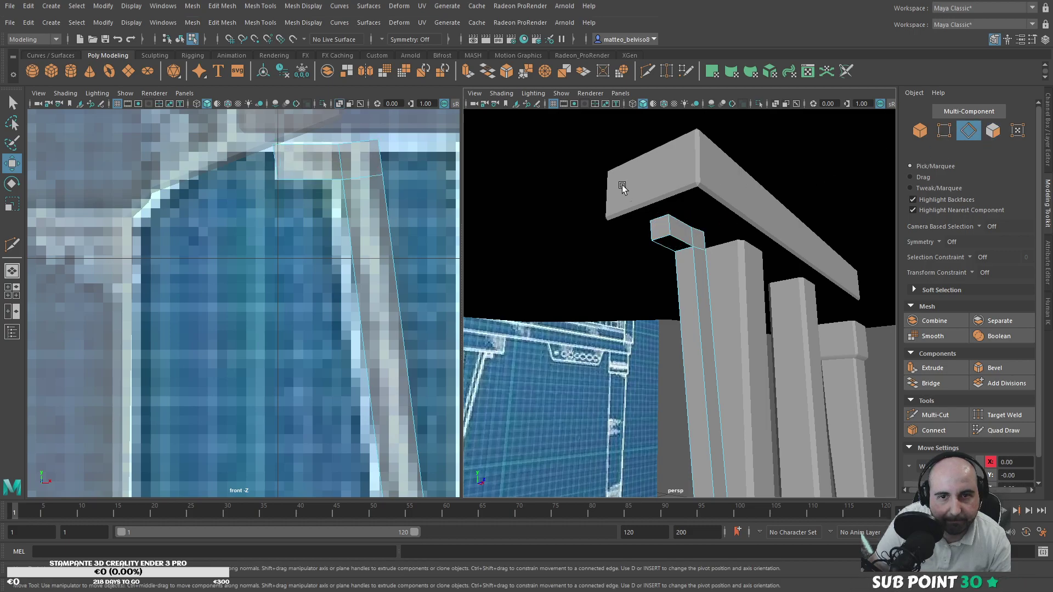
pyautogui.press('F9')
pyautogui.moveTo(262, 131); pyautogui.dragTo(408, 163)
pyautogui.press('r')
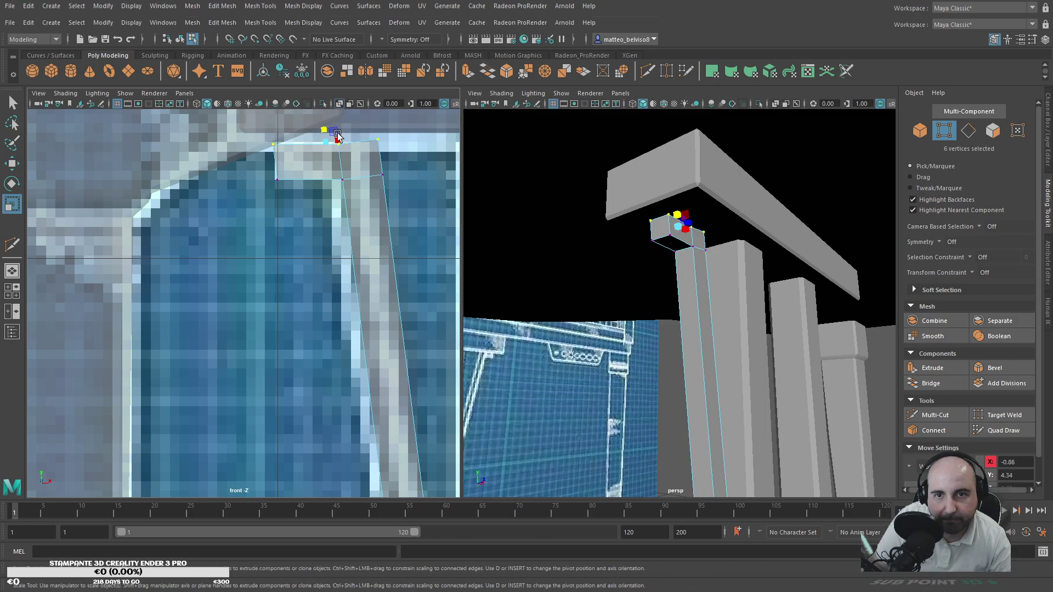
pyautogui.press('e')
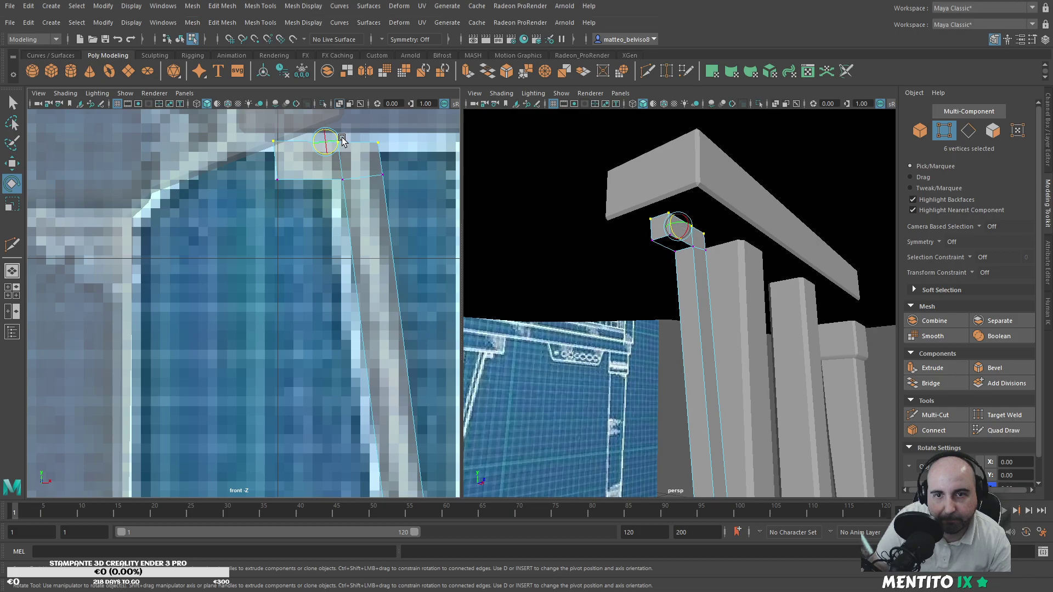
pyautogui.press('w')
pyautogui.moveTo(336, 134)
pyautogui.mouseDown()
pyautogui.moveTo(335, 119)
pyautogui.moveTo(327, 124)
pyautogui.mouseUp()
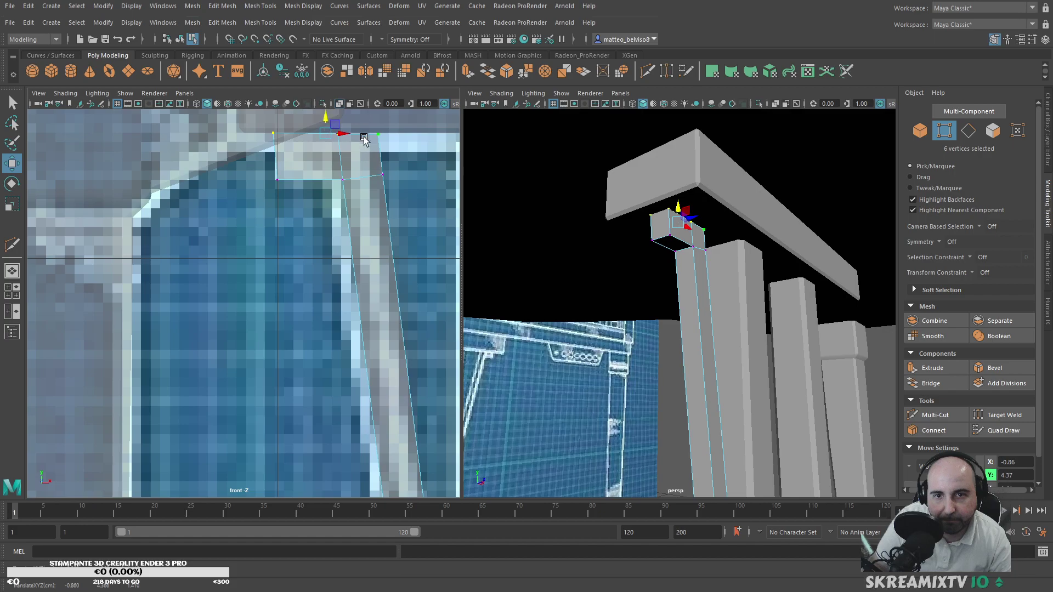
# Step: Nudge the six lower vertices of the bracket along X to about -0.86 to match the blueprint
pyautogui.moveTo(253, 165); pyautogui.dragTo(406, 190)
pyautogui.press('r')
pyautogui.press('e')
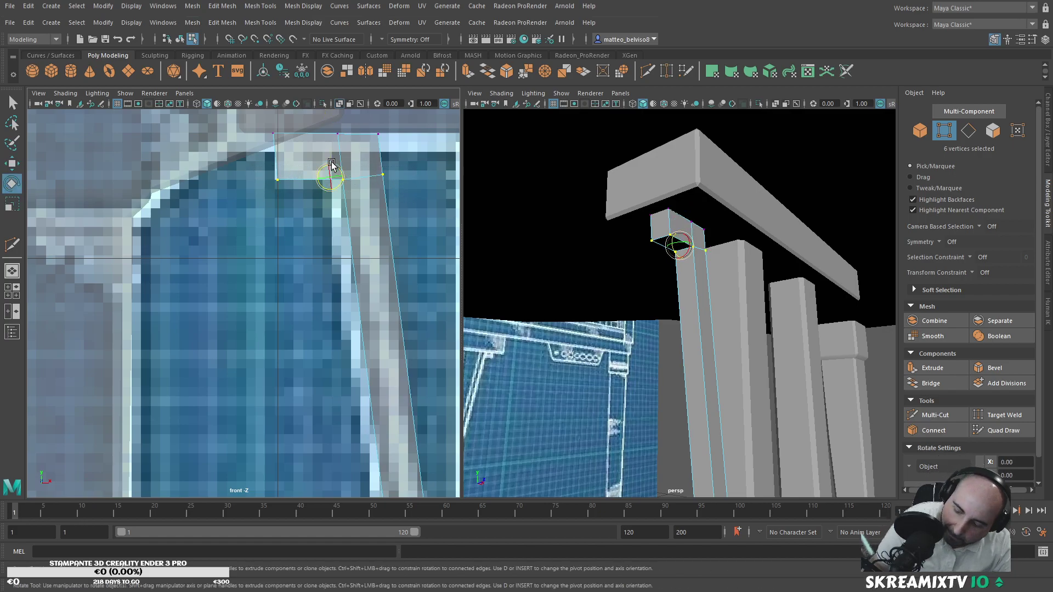
pyautogui.press('r')
pyautogui.moveTo(336, 182); pyautogui.dragTo(329, 185)
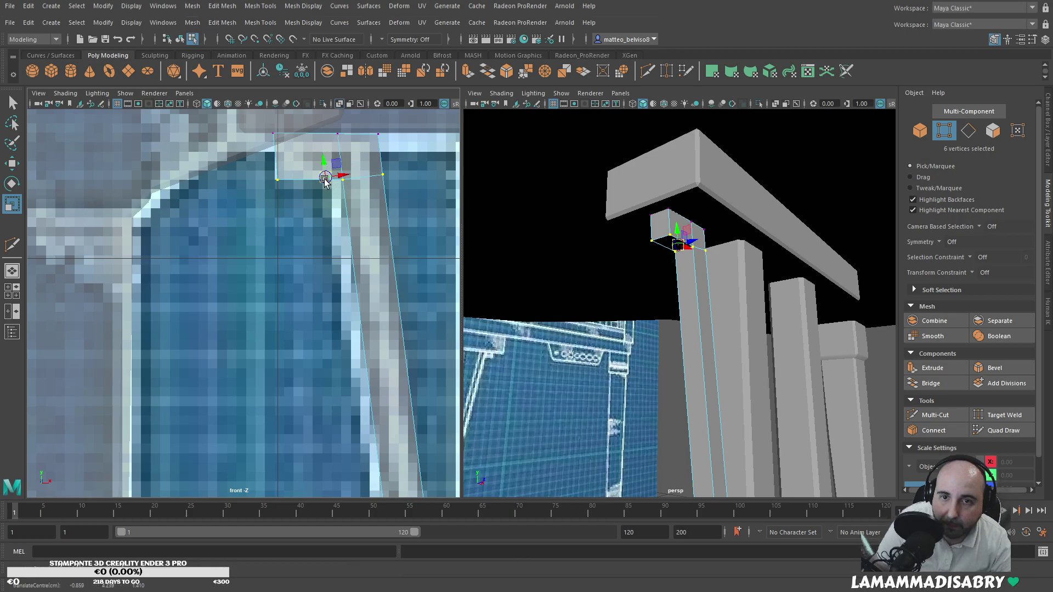
pyautogui.scroll(2, 325, 179)
pyautogui.keyDown('alt'); pyautogui.moveTo(340, 179); pyautogui.dragTo(285, 345, button='middle'); pyautogui.keyUp('alt')
pyautogui.scroll(3, 354, 247)
pyautogui.scroll(1, 358, 243)
pyautogui.moveTo(380, 232)
pyautogui.mouseDown()
pyautogui.moveTo(402, 236)
pyautogui.moveTo(379, 229)
pyautogui.moveTo(393, 233)
pyautogui.mouseUp()
pyautogui.press('e')
pyautogui.press('r')
pyautogui.press('e')
pyautogui.press('w')
# Step: Bevel the whole slanted brace with its bracket, using a fraction of 0.1
pyautogui.scroll(-10, 332, 319)
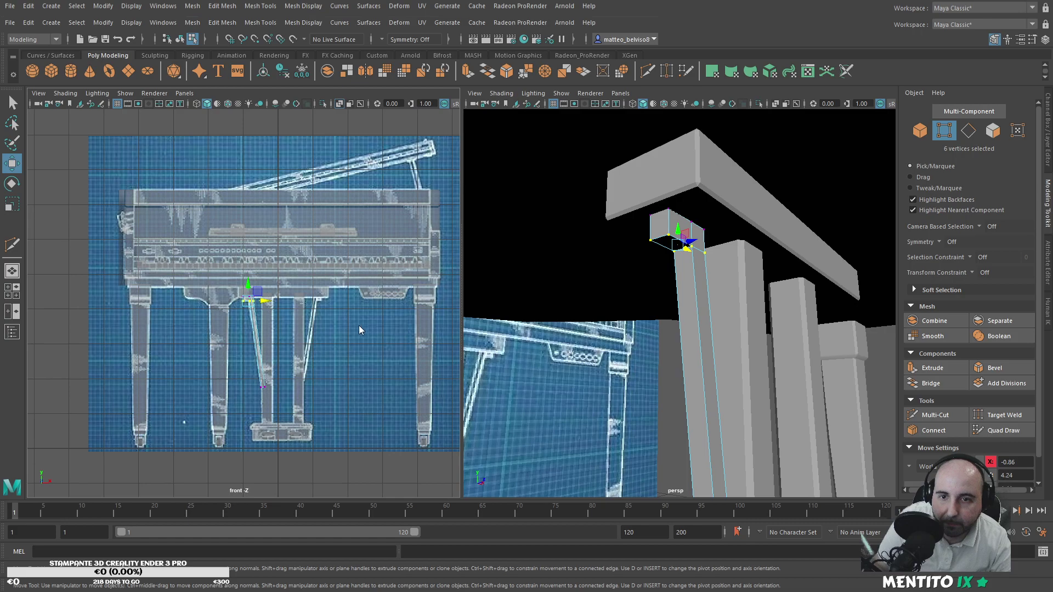
pyautogui.keyDown('alt'); pyautogui.moveTo(505, 289); pyautogui.dragTo(535, 307); pyautogui.keyUp('alt')
pyautogui.keyDown('alt'); pyautogui.moveTo(466, 302); pyautogui.dragTo(462, 307); pyautogui.keyUp('alt')
pyautogui.scroll(6, 285, 379)
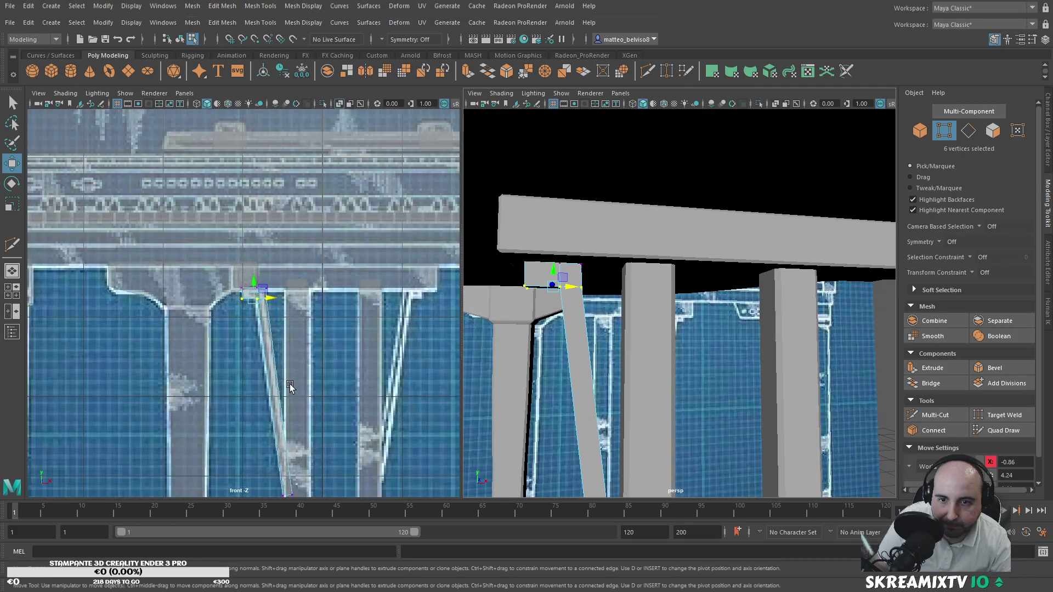
pyautogui.keyDown('alt'); pyautogui.moveTo(290, 387); pyautogui.dragTo(328, 298, button='middle'); pyautogui.keyUp('alt')
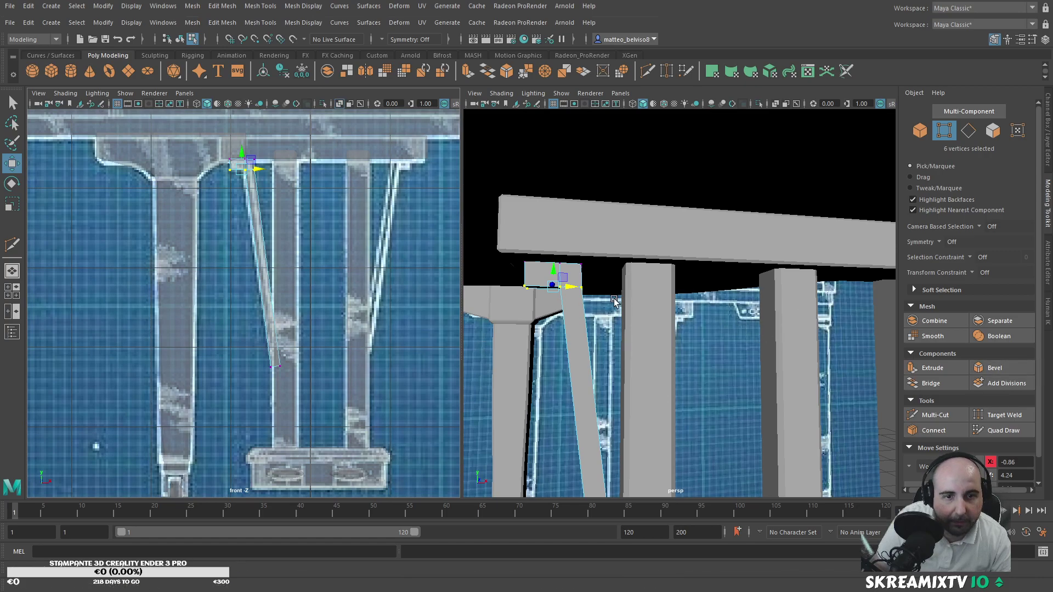
pyautogui.click(920, 131)
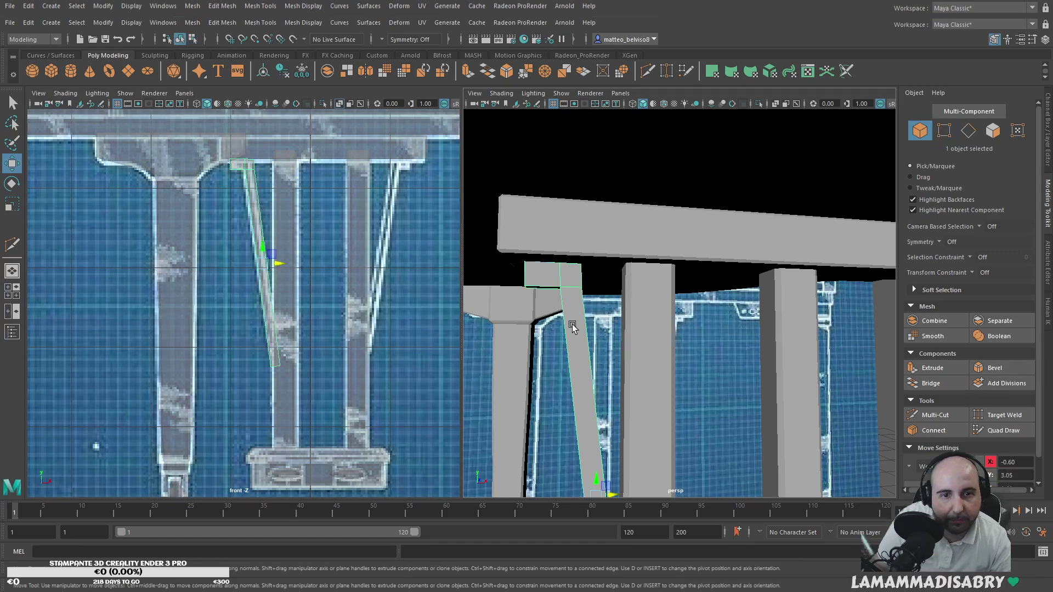
pyautogui.click(995, 367)
pyautogui.moveTo(817, 310); pyautogui.dragTo(823, 306)
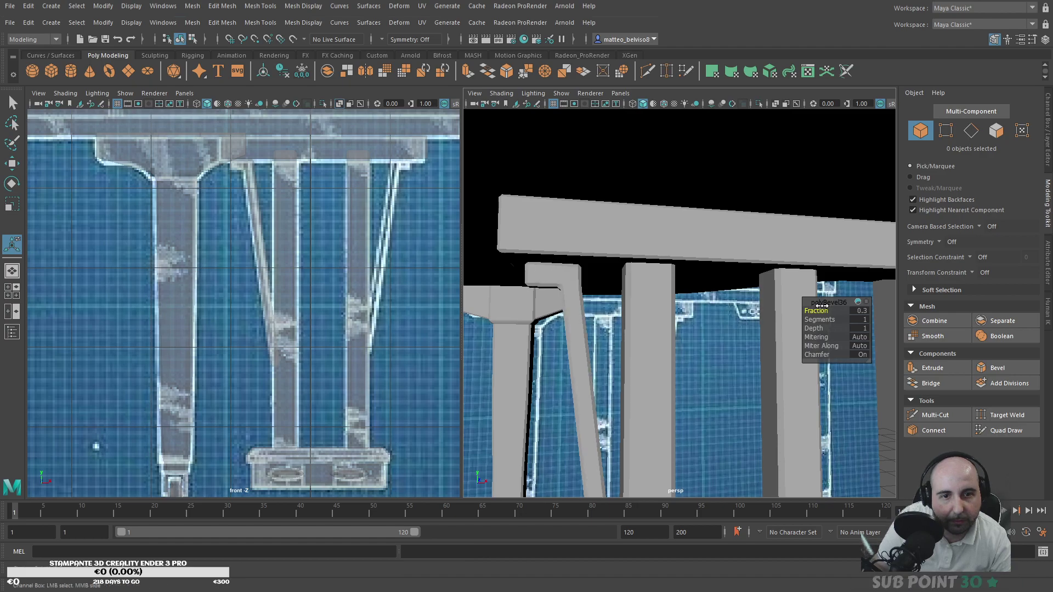
pyautogui.keyDown('alt'); pyautogui.moveTo(471, 379); pyautogui.dragTo(853, 317); pyautogui.keyUp('alt')
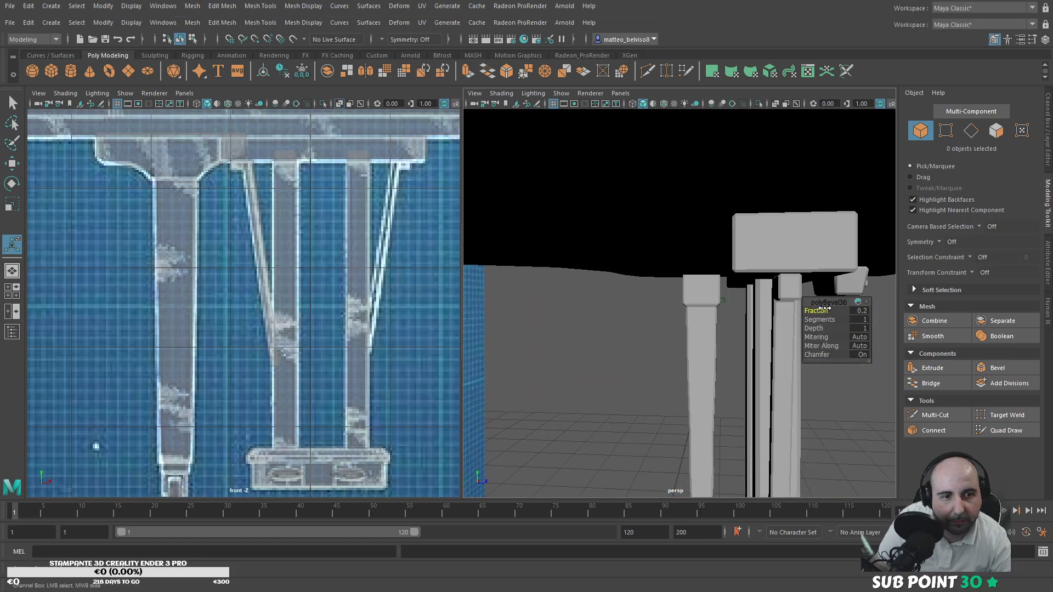
# Step: Combine the slanted brace and the adjacent pedal post into one mesh
pyautogui.click(672, 384)
pyautogui.keyDown('alt'); pyautogui.moveTo(672, 388); pyautogui.dragTo(702, 329); pyautogui.keyUp('alt')
pyautogui.click(692, 329)
pyautogui.keyDown('shift'); pyautogui.click(696, 318); pyautogui.keyUp('shift')
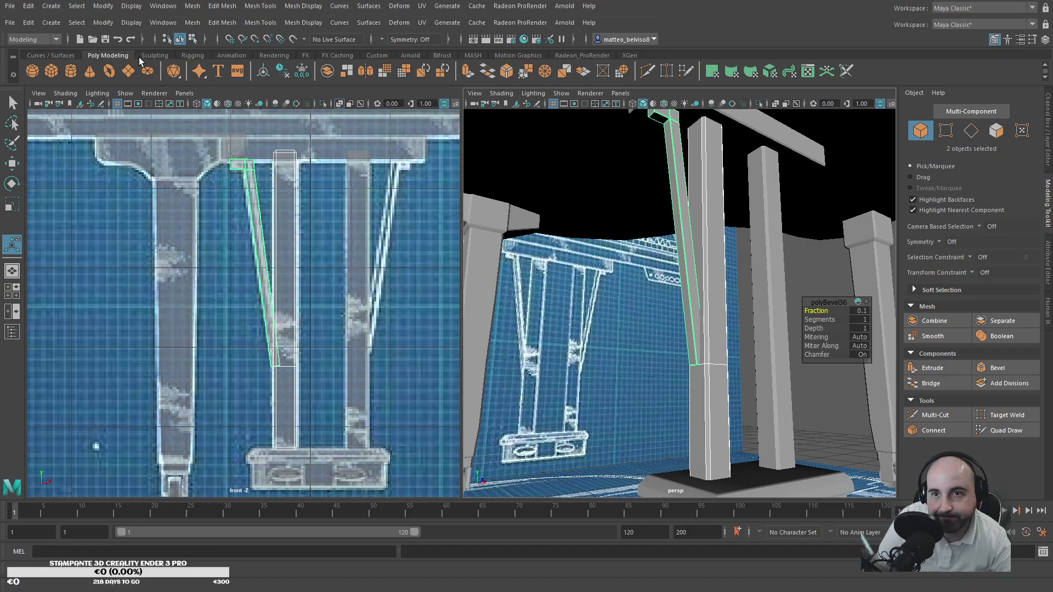
pyautogui.click(328, 71)
# Step: Move the end face at the bottom of the slanted brace slightly along X toward the pedal post
pyautogui.keyDown('alt'); pyautogui.moveTo(605, 365); pyautogui.dragTo(681, 320, button='right'); pyautogui.keyUp('alt')
pyautogui.keyDown('alt'); pyautogui.moveTo(695, 377); pyautogui.dragTo(699, 391); pyautogui.keyUp('alt')
pyautogui.keyDown('alt'); pyautogui.moveTo(699, 390); pyautogui.dragTo(679, 215, button='middle'); pyautogui.keyUp('alt')
pyautogui.press('q')
pyautogui.press('F11')
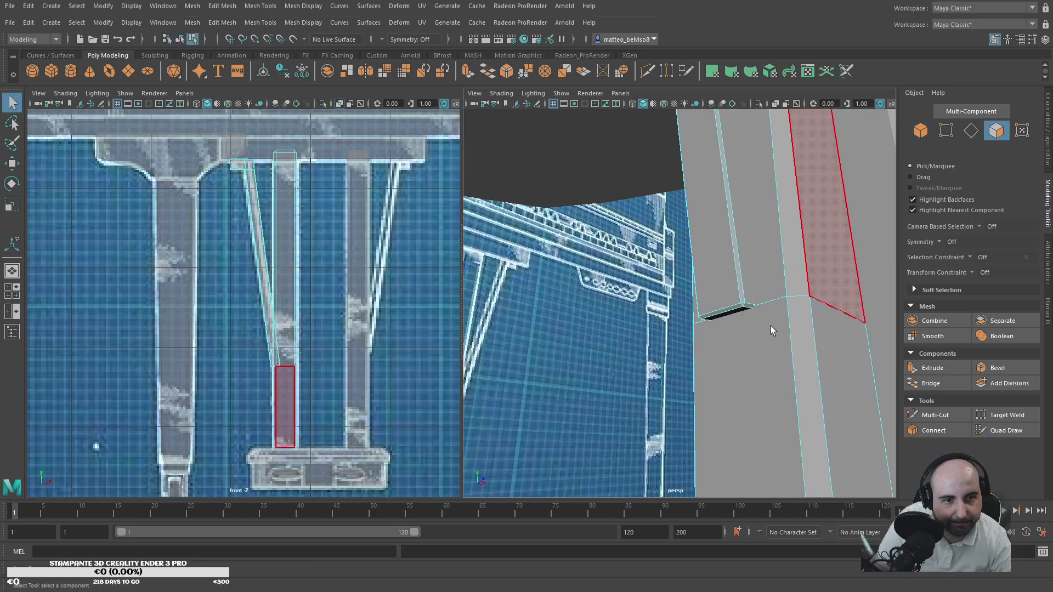
pyautogui.click(757, 316)
pyautogui.press('w')
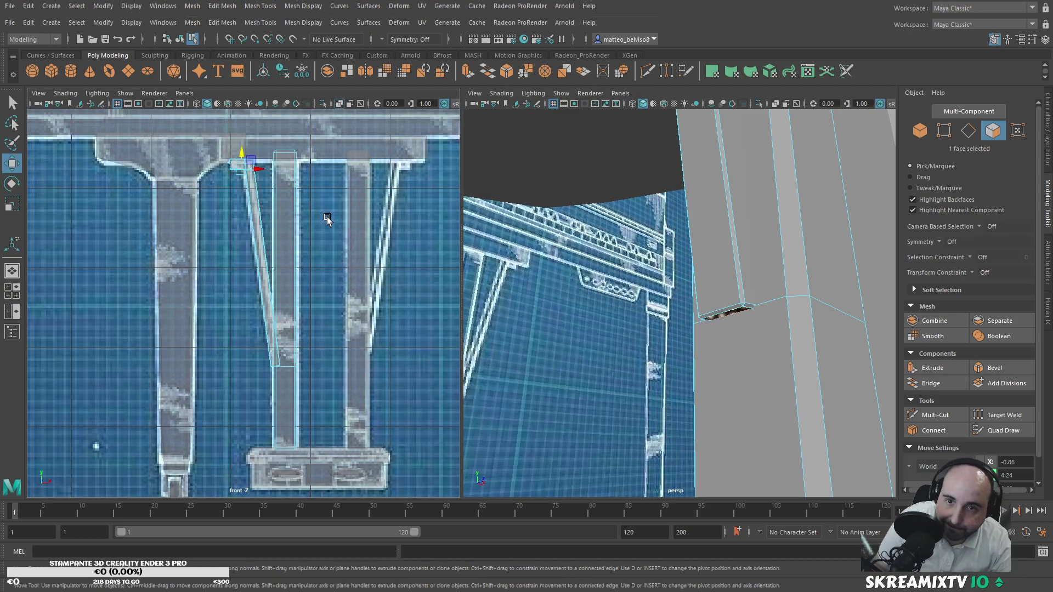
pyautogui.moveTo(254, 170); pyautogui.dragTo(259, 170)
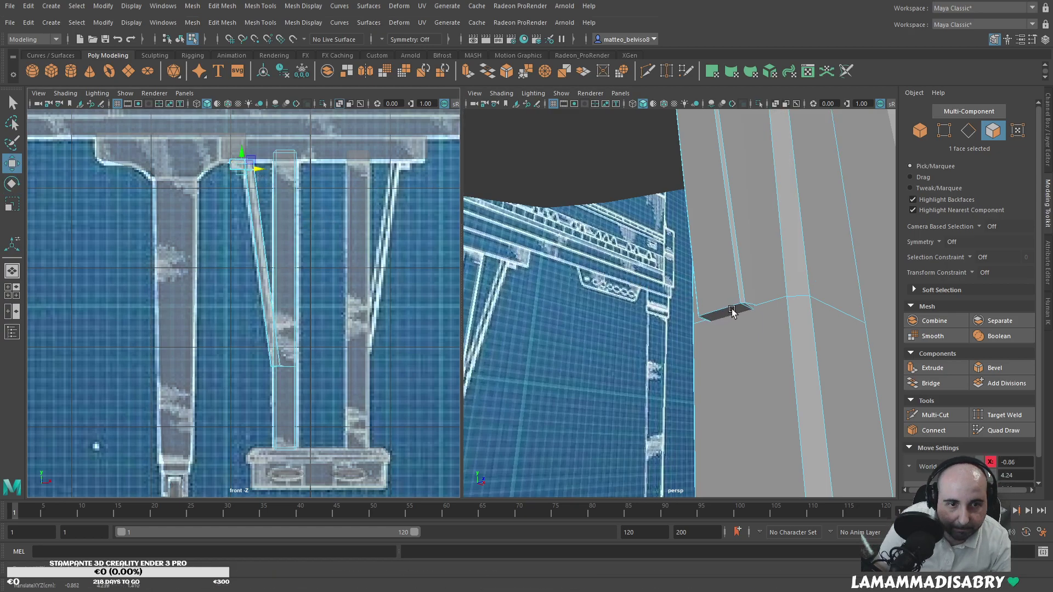
# Step: Try to move a single edge of the brace's lower end face to close it against the pedal post
pyautogui.click(968, 131)
pyautogui.click(1001, 415)
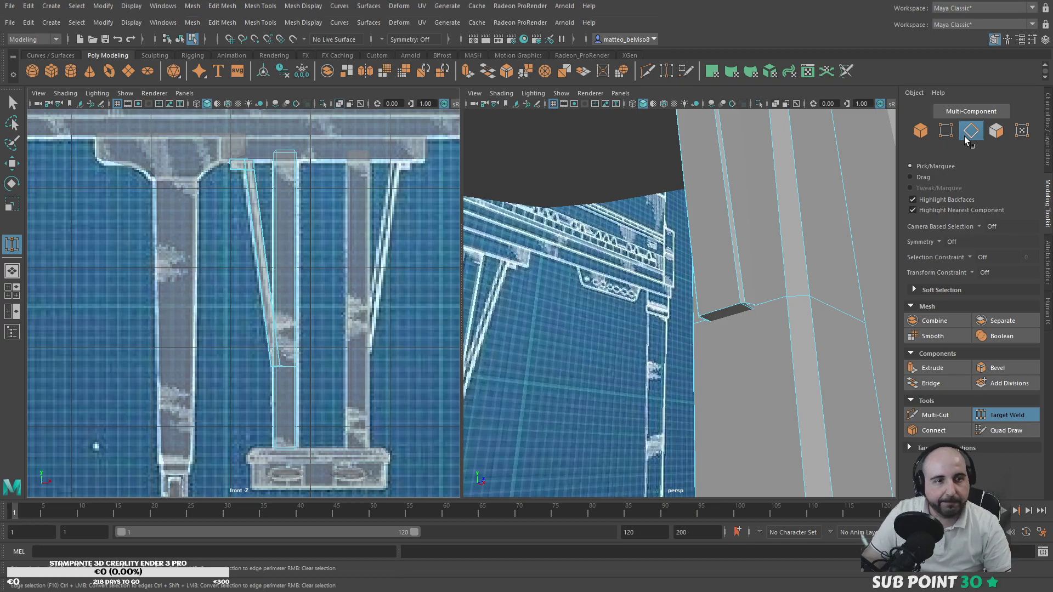
pyautogui.click(999, 416)
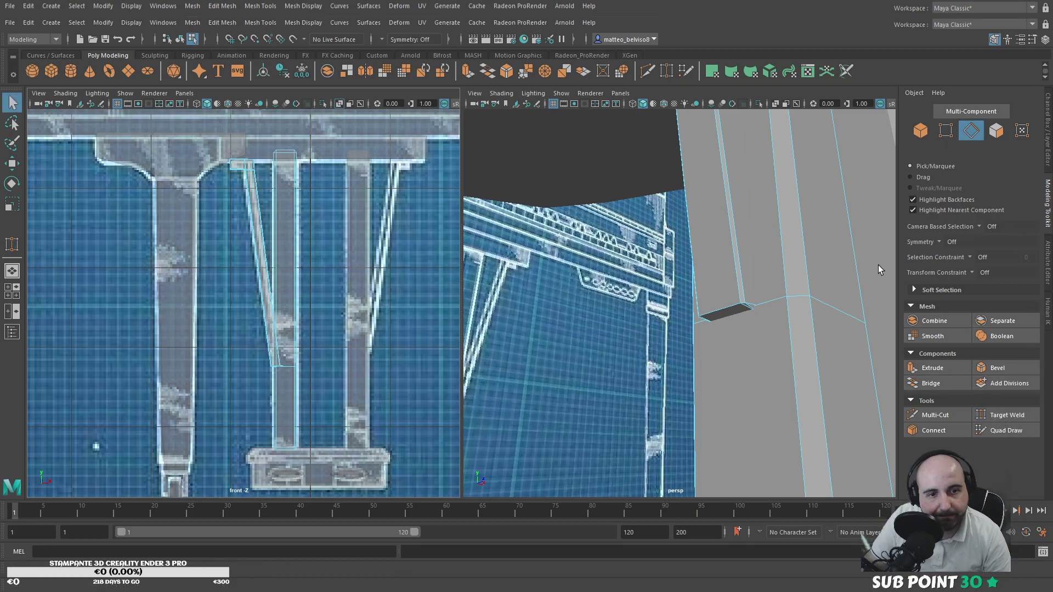
pyautogui.click(970, 137)
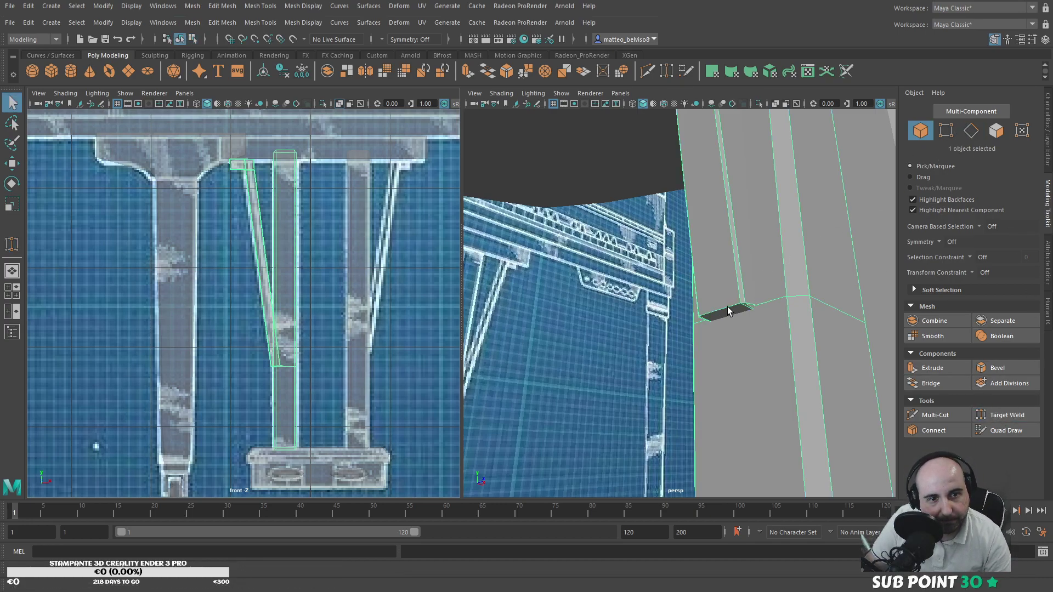
pyautogui.click(970, 135)
pyautogui.click(724, 315)
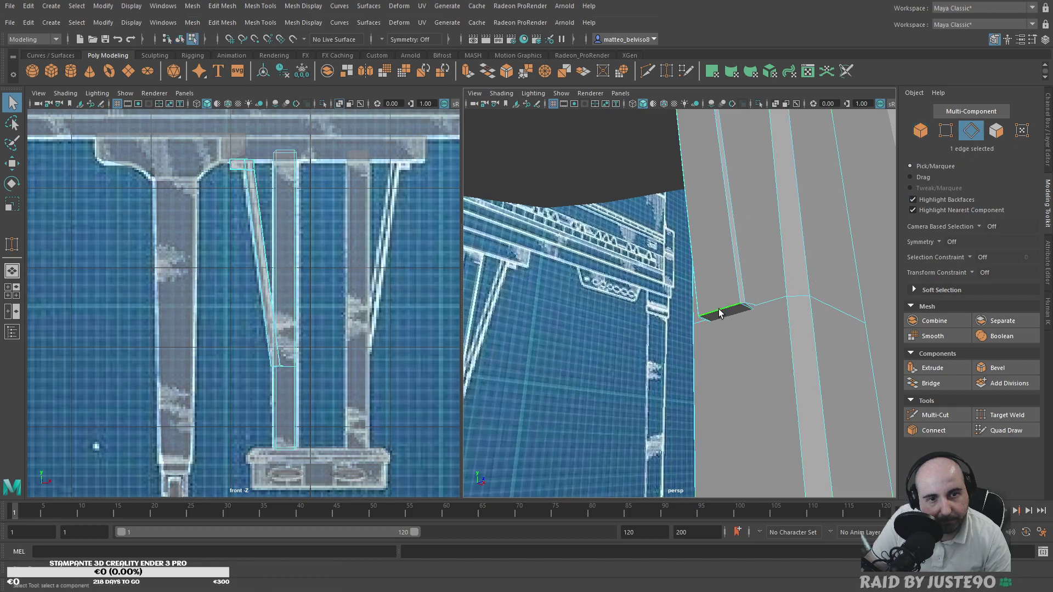
pyautogui.press('w')
pyautogui.moveTo(265, 175); pyautogui.dragTo(261, 171)
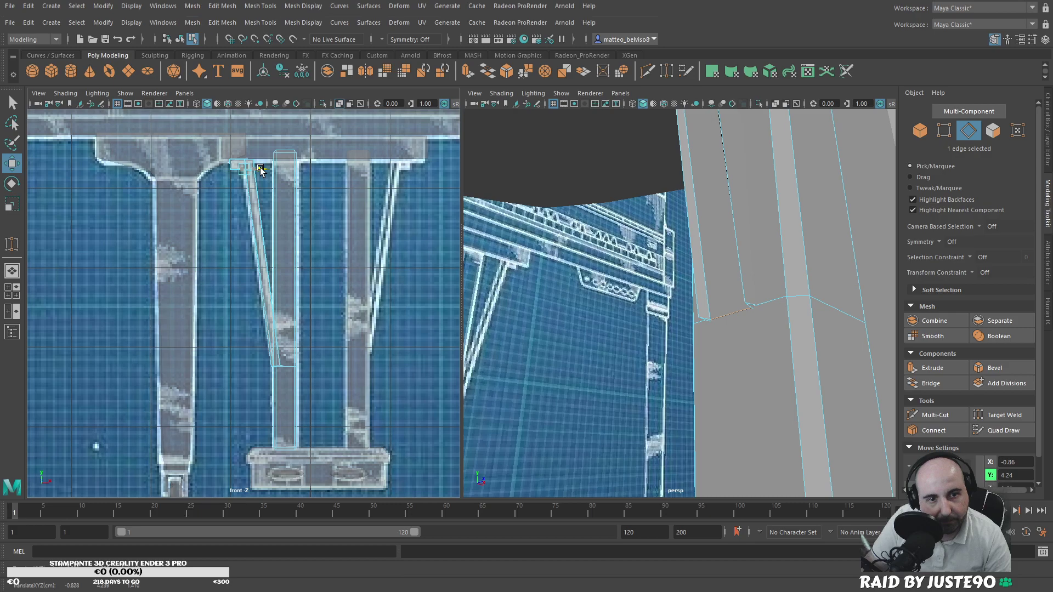
# Step: Undo the edge move at the brace's lower end and the selections before it
pyautogui.hotkey('ctrl', 'z')
pyautogui.hotkey('ctrl', 'z')
pyautogui.hotkey('ctrl', 'z')
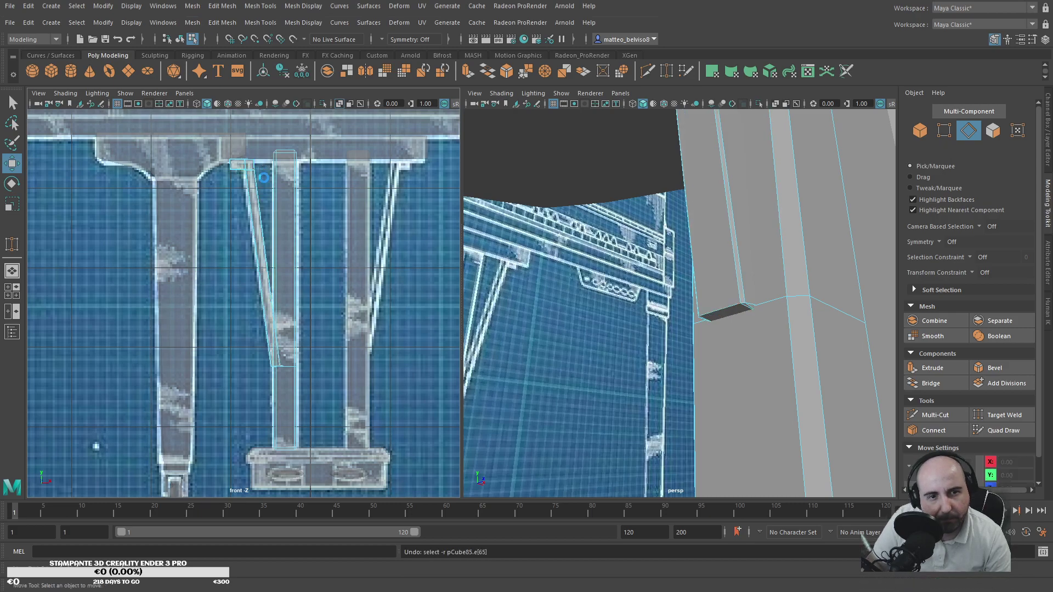
pyautogui.hotkey('ctrl', 'z')
pyautogui.keyDown('alt'); pyautogui.moveTo(712, 352); pyautogui.dragTo(752, 336); pyautogui.keyUp('alt')
pyautogui.hotkey('ctrl', 'z')
pyautogui.hotkey('ctrl', 'z')
# Step: Select the corner vertices at the brace's lower end and shift them along X toward the pedal post
pyautogui.press('F9')
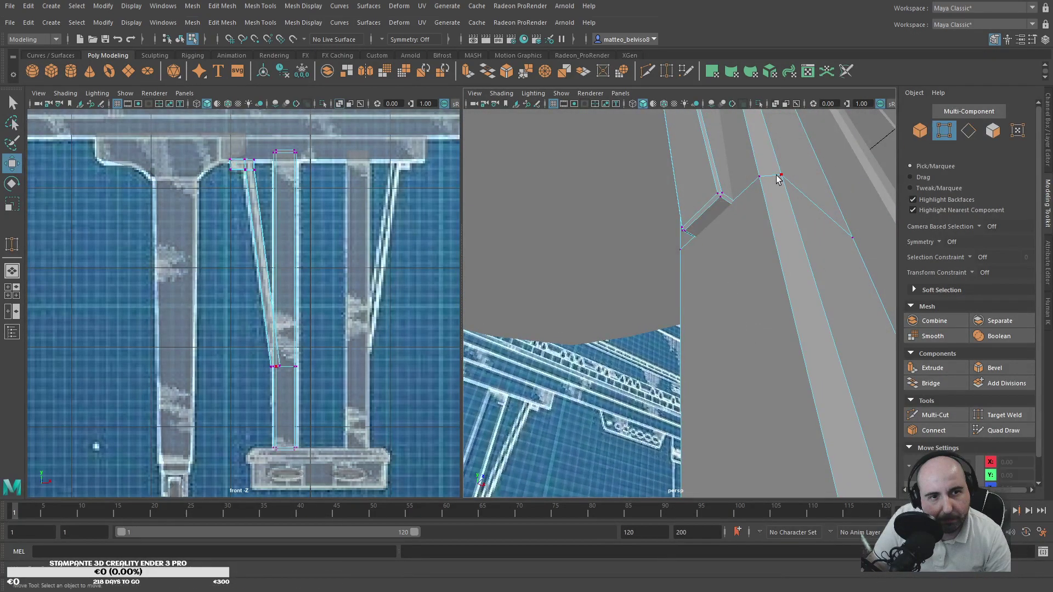
pyautogui.moveTo(727, 200); pyautogui.dragTo(727, 202)
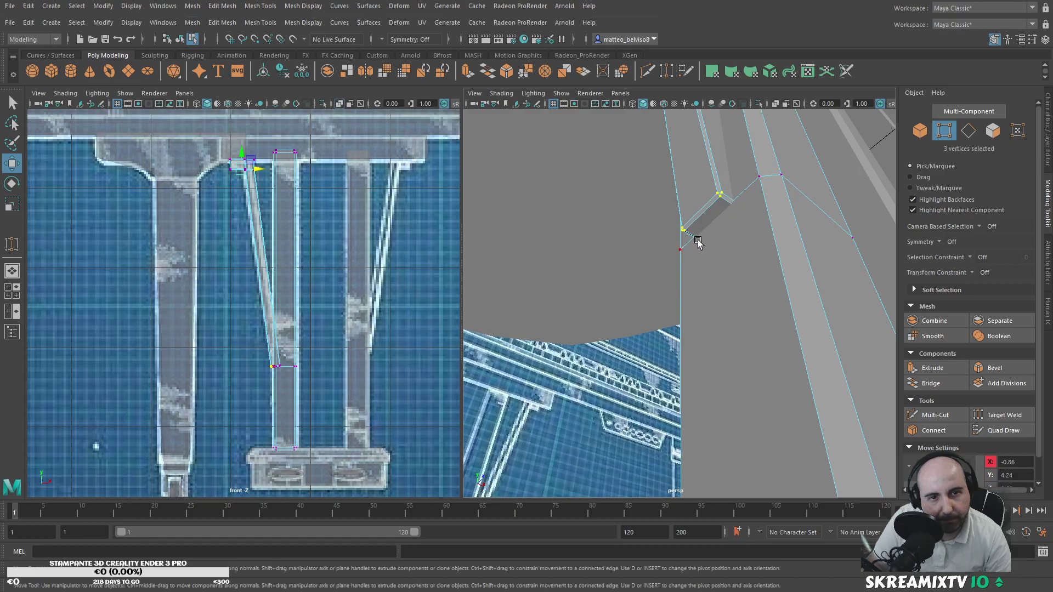
pyautogui.moveTo(258, 173); pyautogui.dragTo(259, 172)
pyautogui.scroll(-8, 257, 171)
pyautogui.scroll(-5, 678, 258)
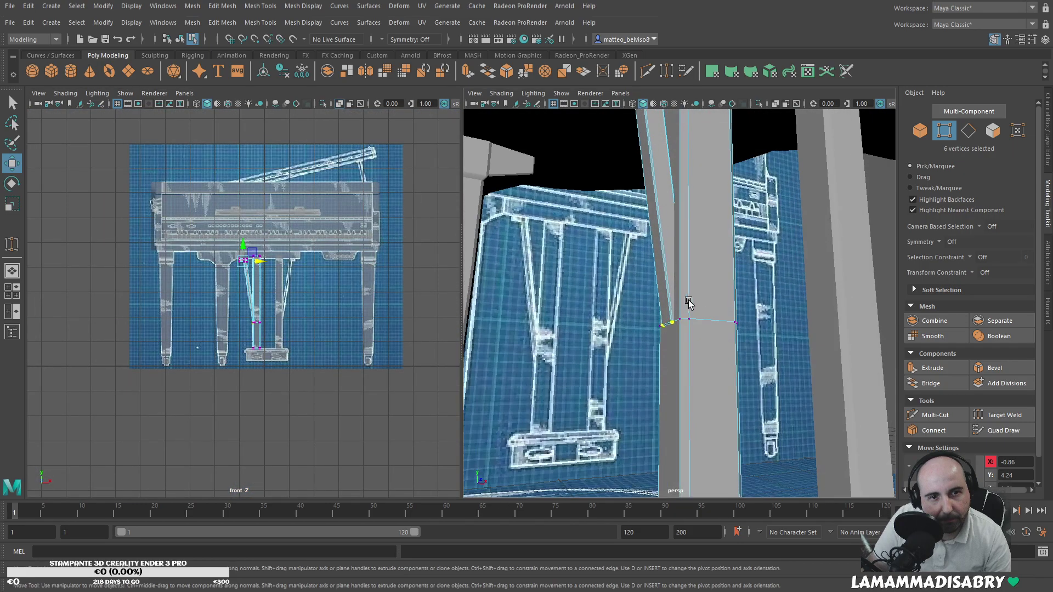